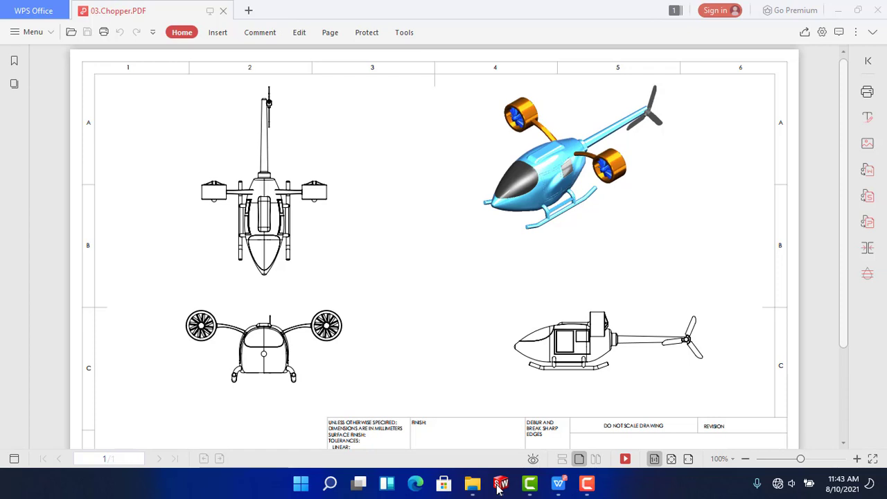
Switch to SolidWorks and examine the finished helicopter in the Chopper Ass assembly from different angles
{"action": "mouse_move", "coordinate": [506, 488]}
{"action": "left_click", "coordinate": [463, 385]}
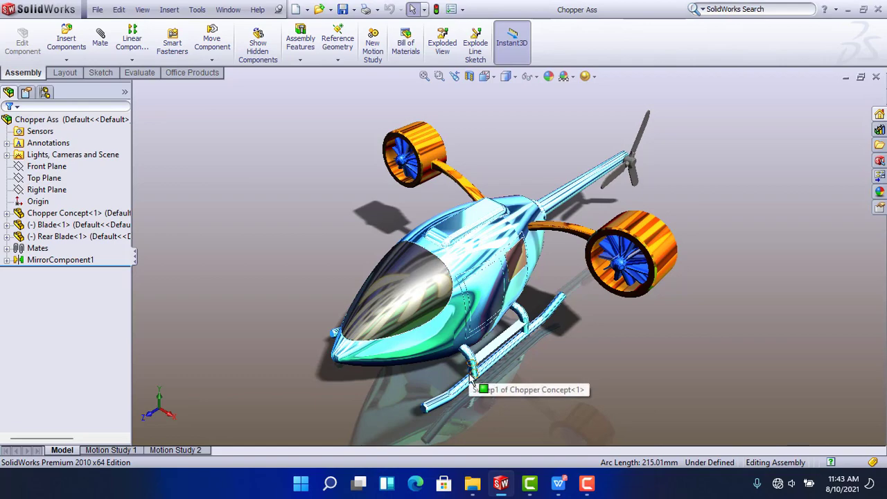
{"action": "middle_click_drag", "start_coordinate": [513, 396], "coordinate": [537, 390]}
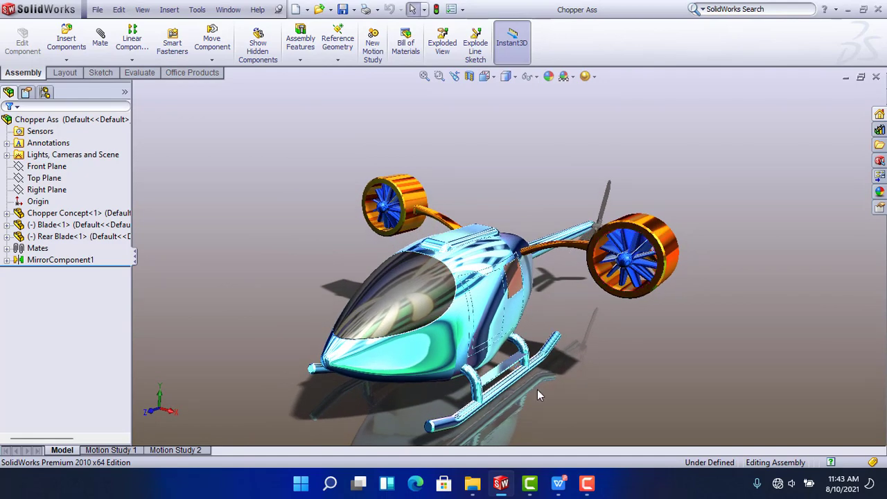
{"action": "scroll", "coordinate": [525, 381], "scroll_direction": "up", "scroll_amount": 2}
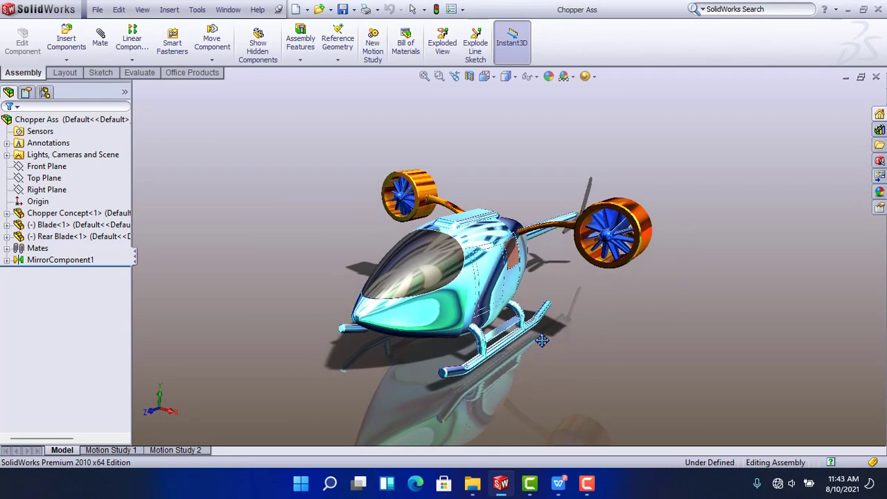
{"action": "middle_click_drag", "start_coordinate": [471, 271], "coordinate": [467, 281]}
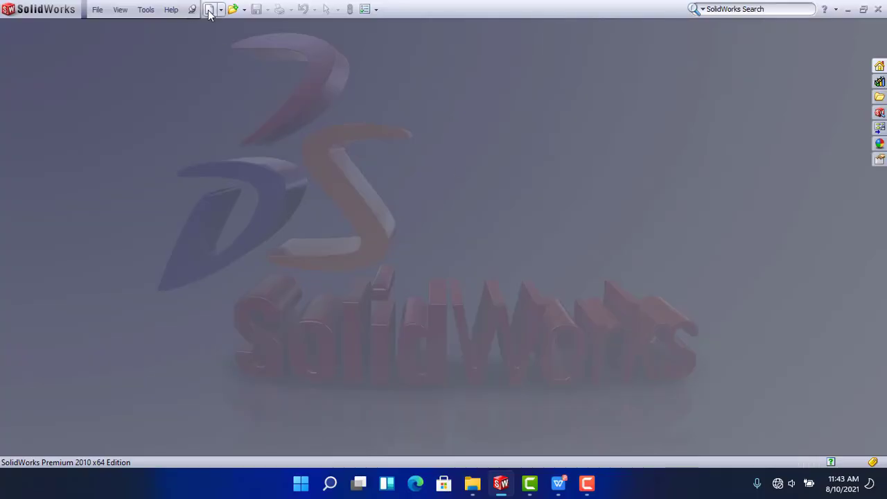
Create a new part and start a sketch on its Right Plane
{"action": "left_click", "coordinate": [209, 10]}
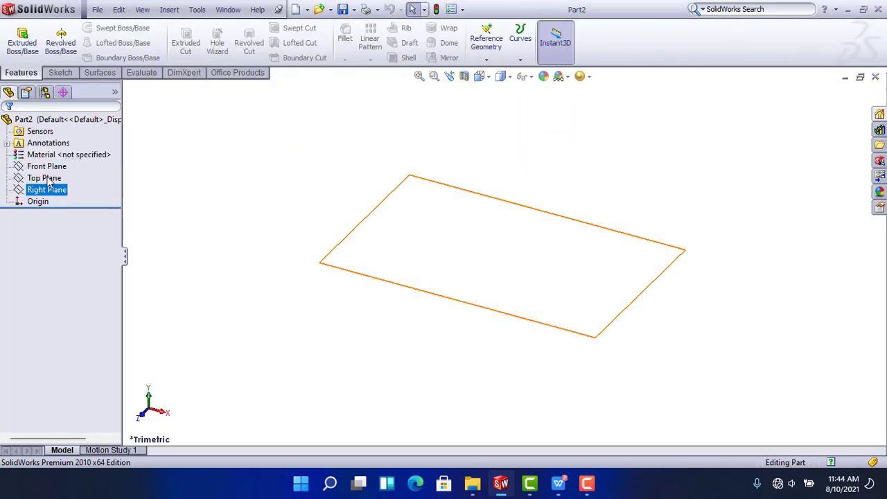
{"action": "left_click", "coordinate": [43, 190]}
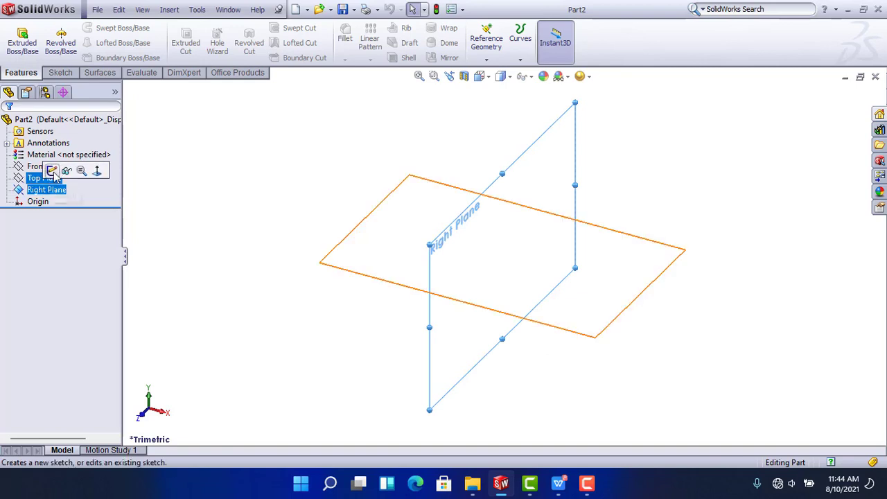
{"action": "left_click", "coordinate": [54, 173]}
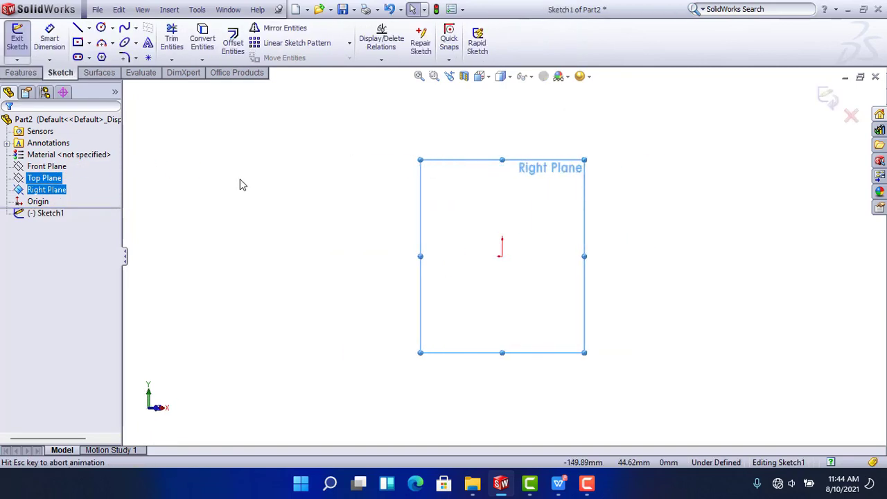
{"action": "left_click", "coordinate": [514, 275]}
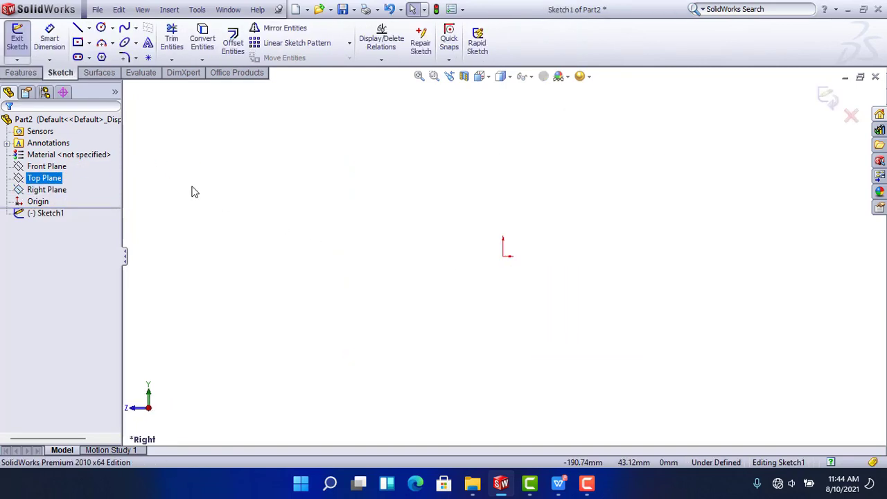
Sketch a two-point spline about 175 mm long from the origin to a point about 169 mm across and 45 mm above it
{"action": "left_click", "coordinate": [125, 27]}
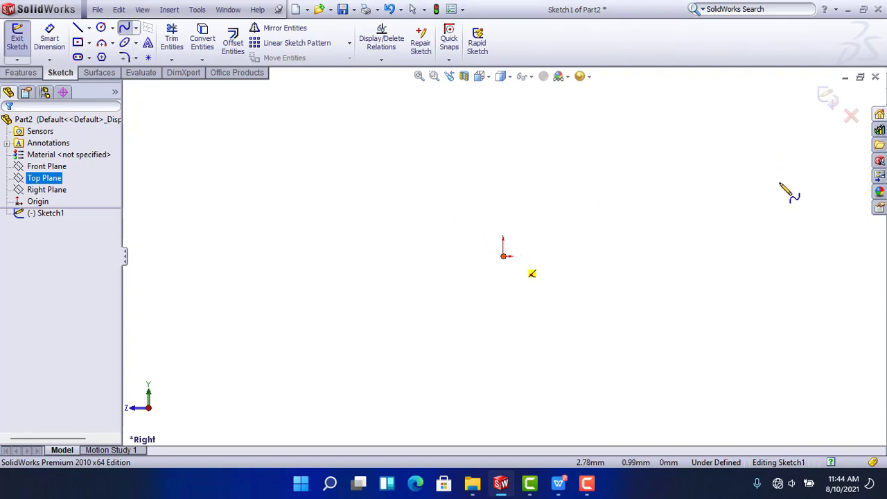
{"action": "left_click", "coordinate": [503, 256]}
{"action": "left_click", "coordinate": [783, 192]}
{"action": "right_click", "coordinate": [705, 144]}
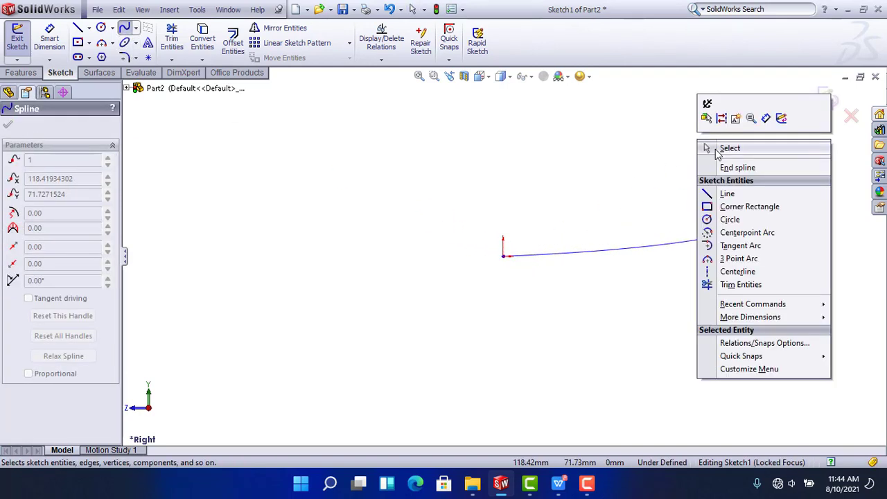
{"action": "left_click", "coordinate": [728, 149]}
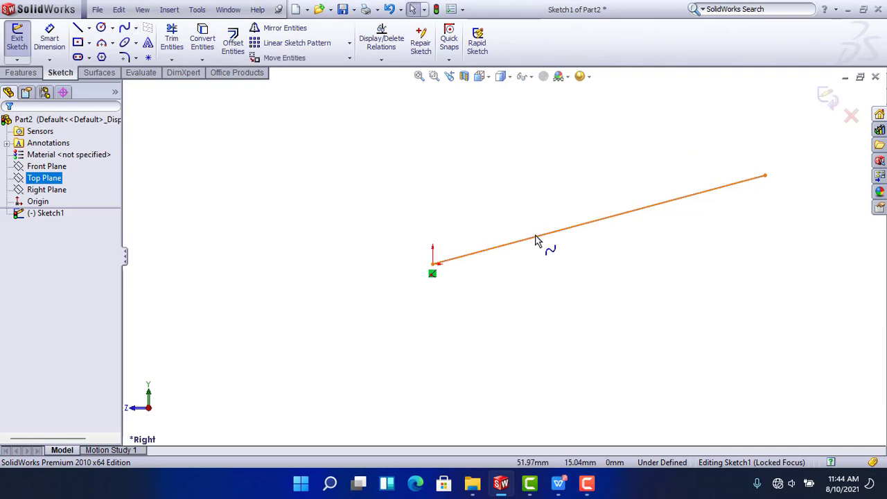
Bow the spline upward by adjusting the tangency handle at its origin end
{"action": "left_click", "coordinate": [535, 241]}
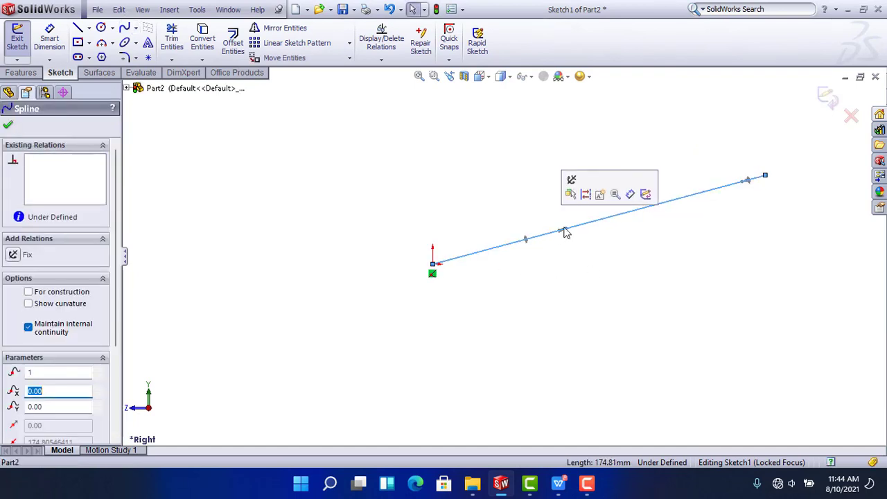
{"action": "left_click_drag", "start_coordinate": [565, 232], "coordinate": [553, 207]}
{"action": "left_click", "coordinate": [348, 207]}
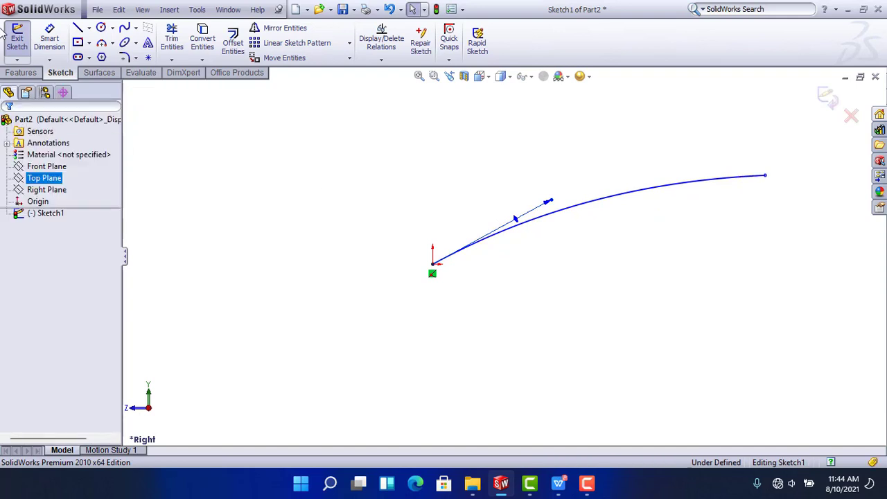
Dimension the horizontal distance between the spline's two endpoints as 200 mm
{"action": "left_click", "coordinate": [58, 41]}
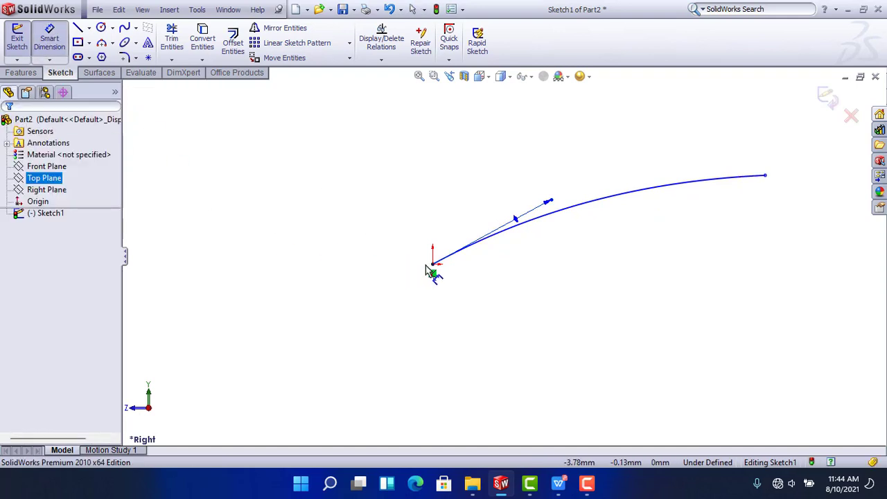
{"action": "left_click", "coordinate": [432, 264]}
{"action": "left_click", "coordinate": [766, 176]}
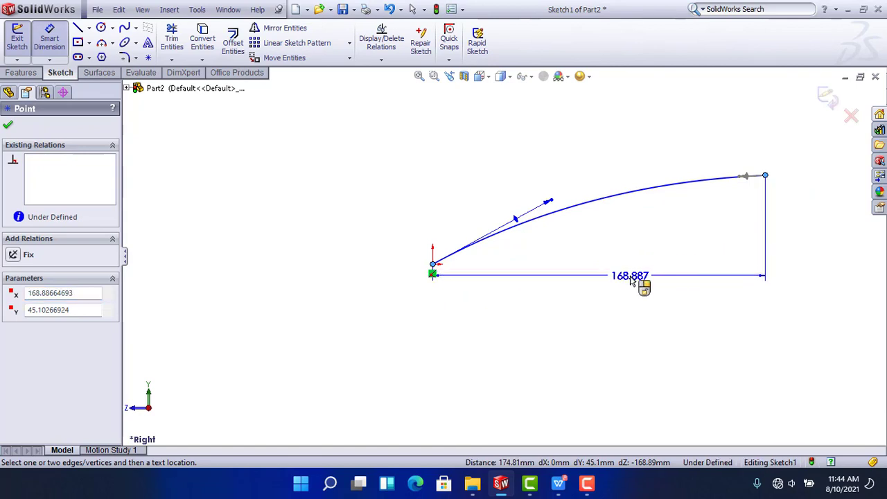
{"action": "left_click", "coordinate": [629, 275]}
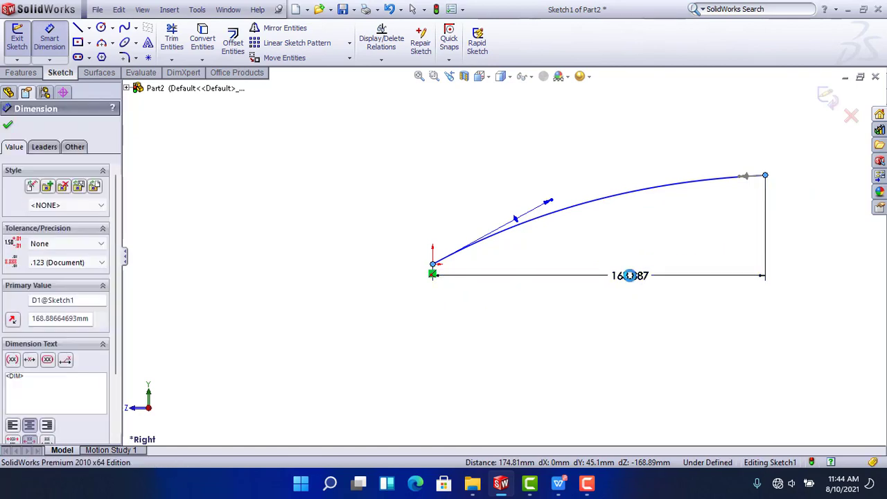
{"action": "type", "text": "200"}
{"action": "key", "text": "Return"}
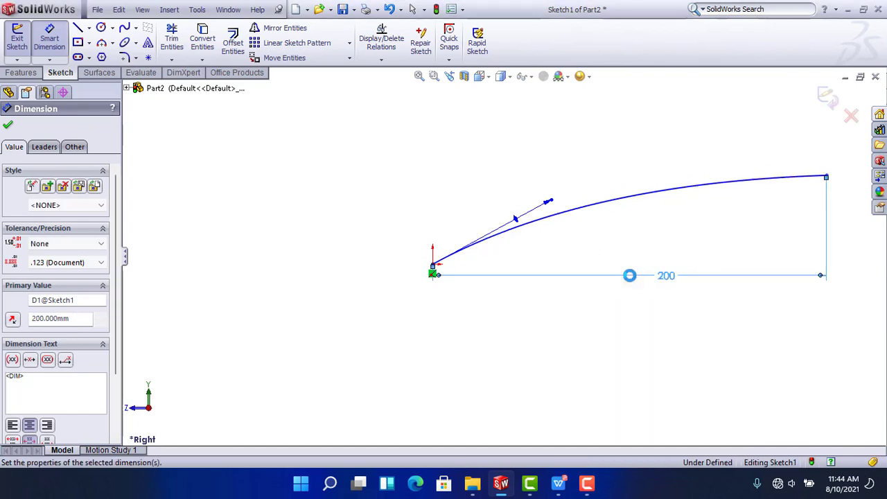
{"action": "left_click", "coordinate": [703, 307]}
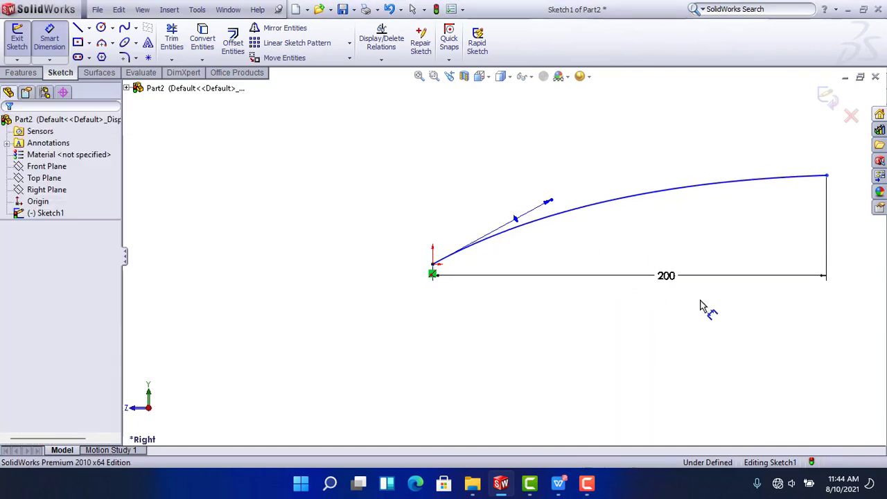
Dimension the vertical distance between the spline's two endpoints as 35 mm
{"action": "left_click", "coordinate": [826, 176]}
{"action": "left_click", "coordinate": [433, 272]}
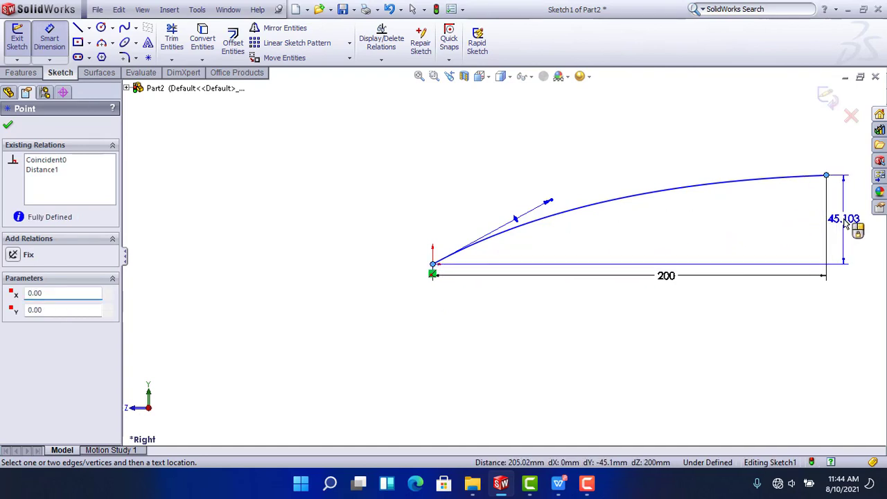
{"action": "left_click", "coordinate": [837, 220]}
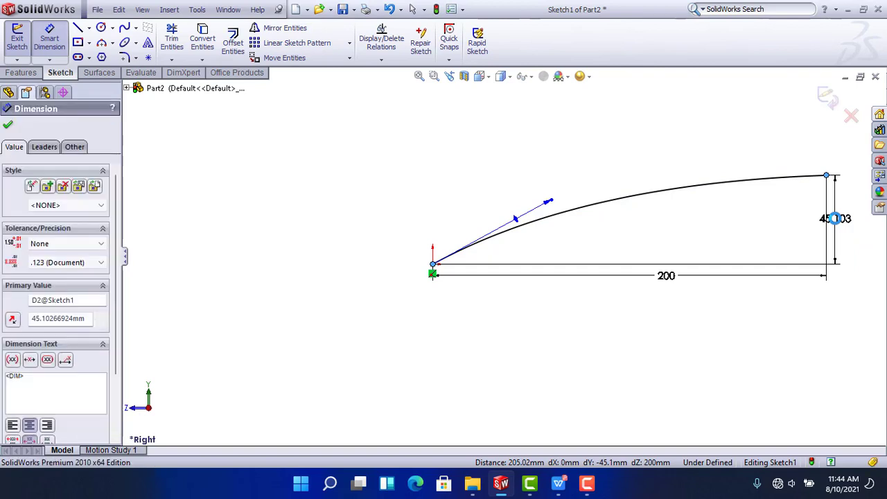
{"action": "type", "text": "35"}
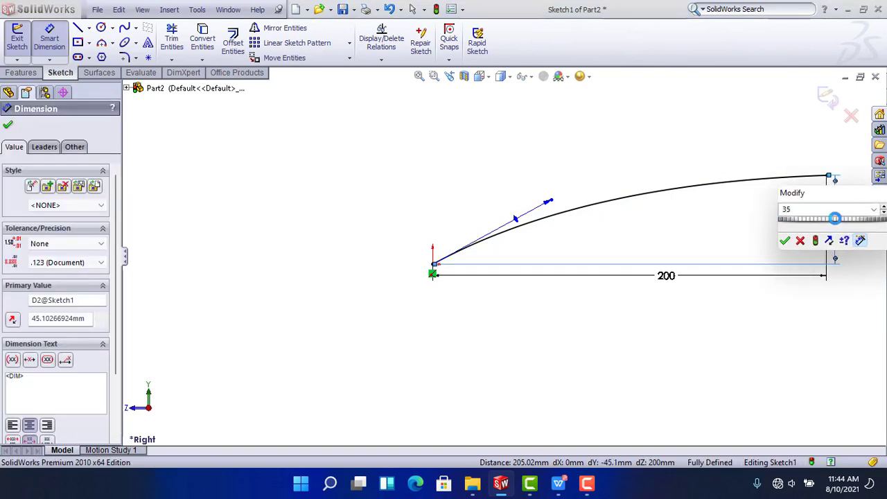
{"action": "key", "text": "Return"}
{"action": "scroll", "coordinate": [837, 239], "scroll_direction": "up", "scroll_amount": 2}
{"action": "scroll", "coordinate": [714, 198], "scroll_direction": "down", "scroll_amount": 2}
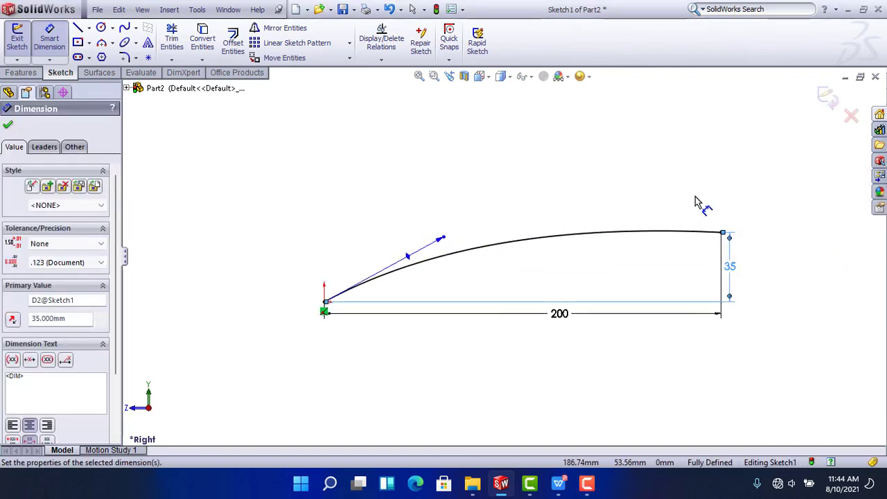
{"action": "right_click", "coordinate": [613, 151]}
{"action": "left_click", "coordinate": [628, 150]}
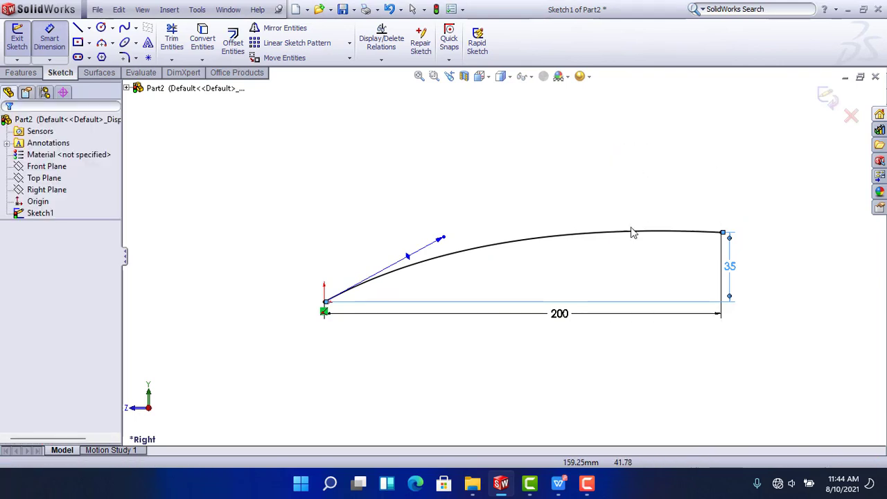
Dimension the spline's tangency handle at the origin and set its magnitude to 260 mm
{"action": "left_click", "coordinate": [56, 34]}
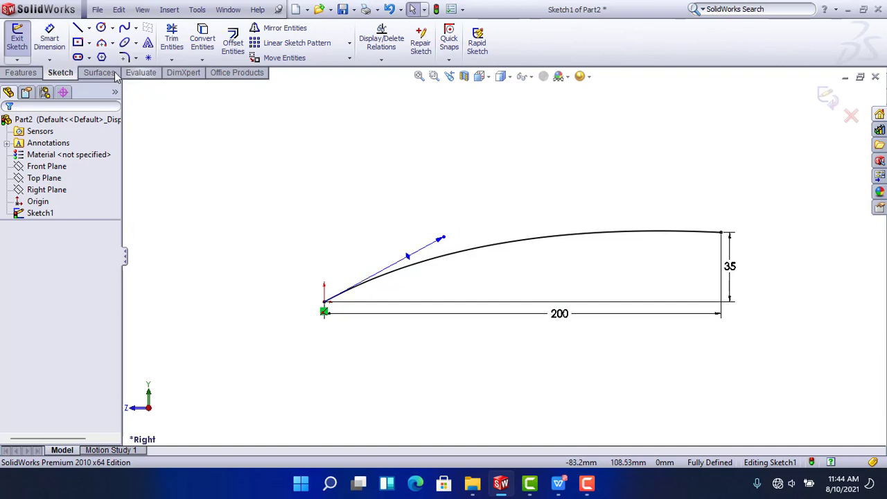
{"action": "left_click", "coordinate": [49, 38]}
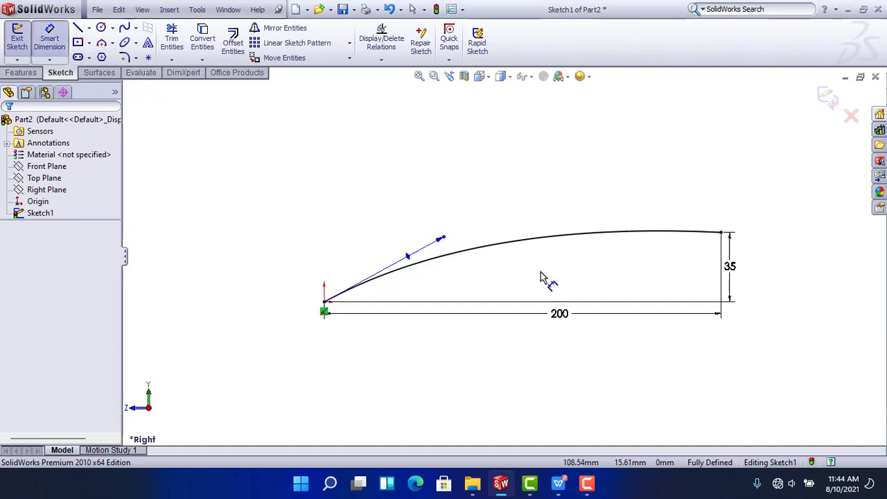
{"action": "left_click", "coordinate": [375, 216]}
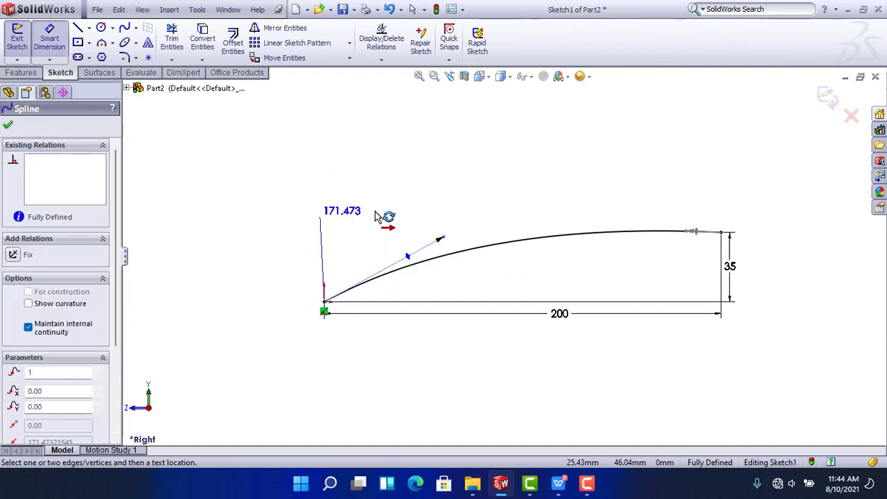
{"action": "left_click", "coordinate": [408, 234]}
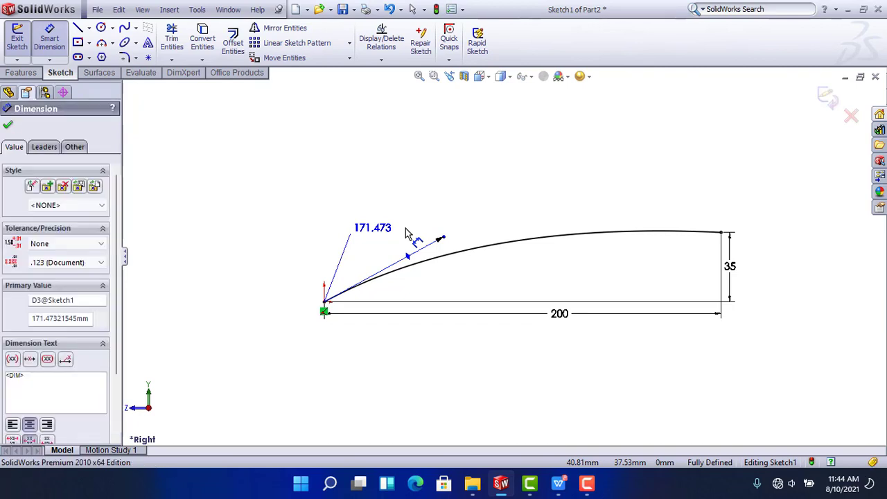
{"action": "double_click", "coordinate": [408, 233]}
{"action": "type", "text": "260"}
{"action": "key", "text": "Return"}
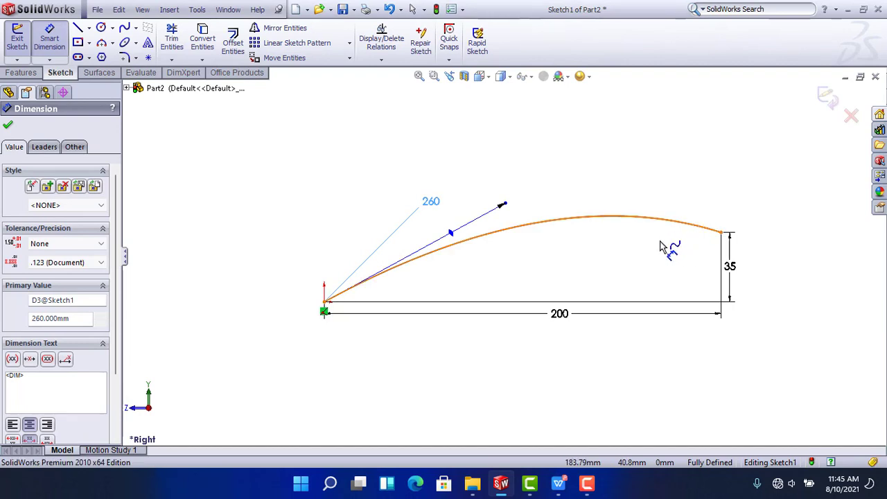
Dimension the tangency handle at the spline's far endpoint with a magnitude of 225 mm and finish dimensioning
{"action": "left_click", "coordinate": [660, 248]}
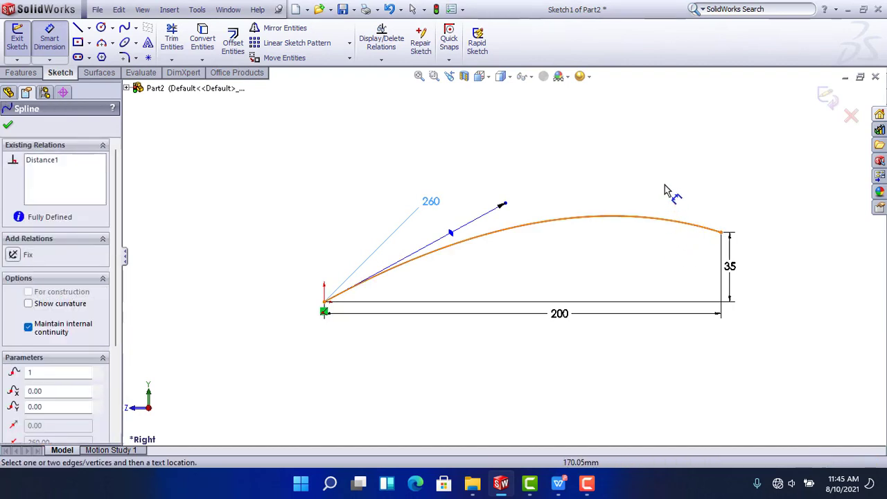
{"action": "left_click", "coordinate": [700, 230]}
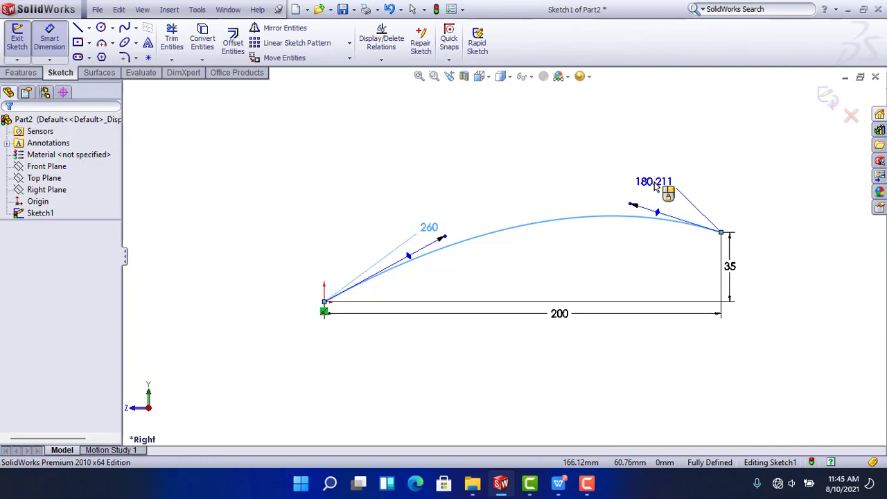
{"action": "left_click", "coordinate": [655, 185]}
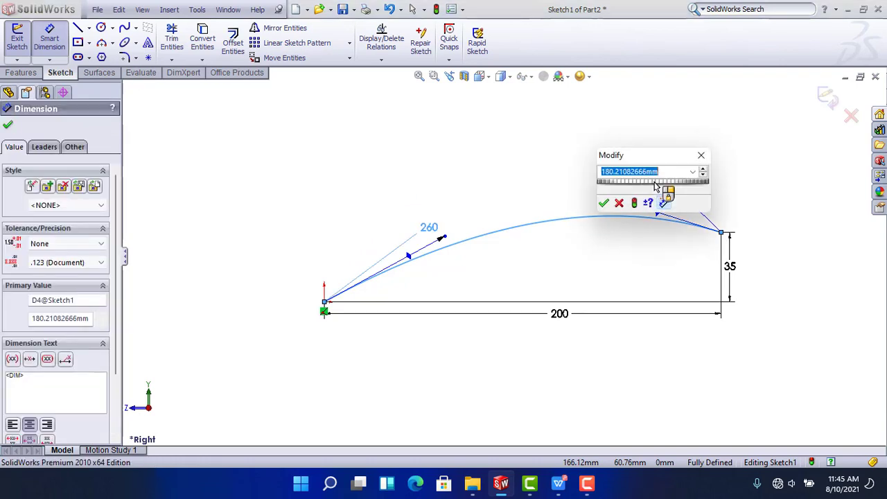
{"action": "type", "text": "22"}
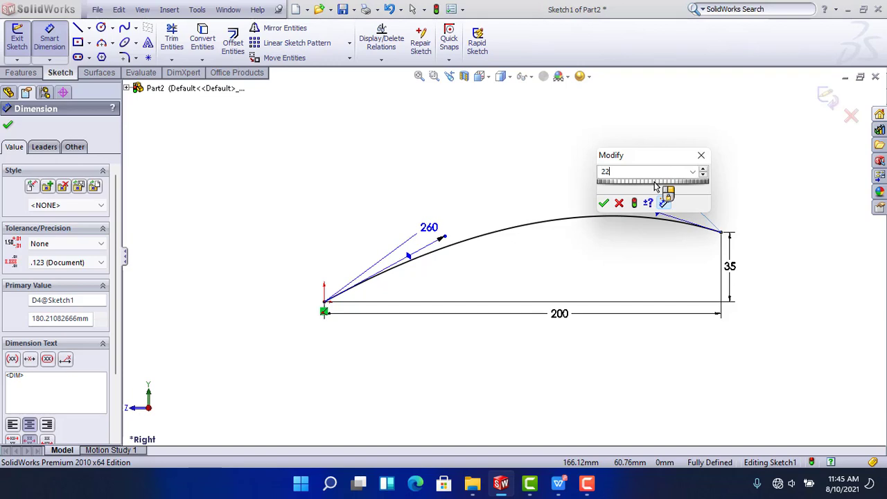
{"action": "type", "text": "5"}
{"action": "key", "text": "Return"}
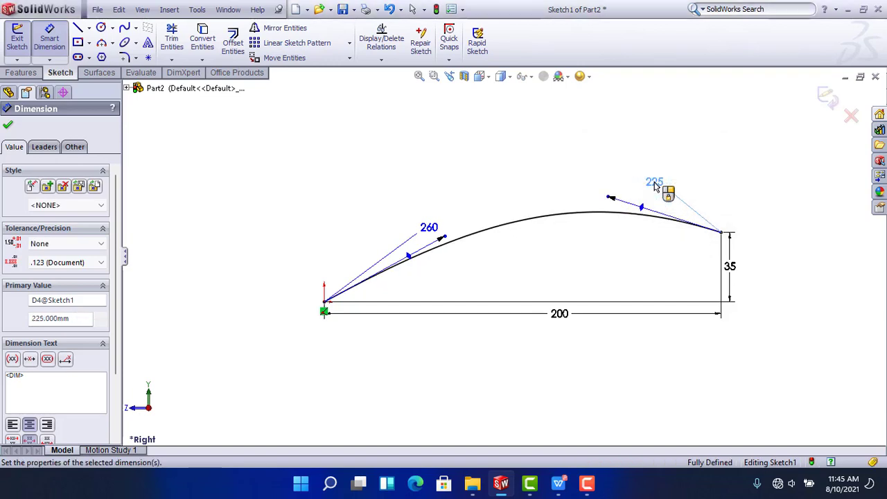
{"action": "left_click", "coordinate": [690, 283]}
{"action": "scroll", "coordinate": [689, 277], "scroll_direction": "up", "scroll_amount": 4}
{"action": "scroll", "coordinate": [582, 291], "scroll_direction": "down", "scroll_amount": 3}
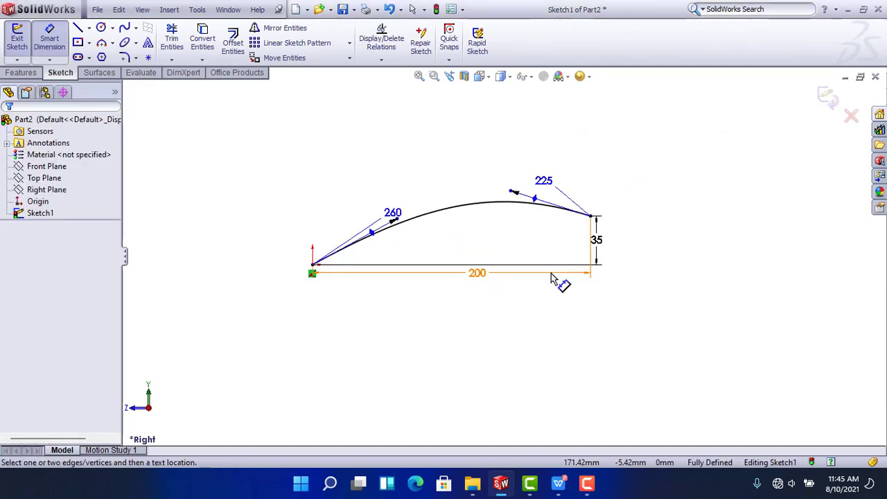
{"action": "left_click", "coordinate": [61, 42]}
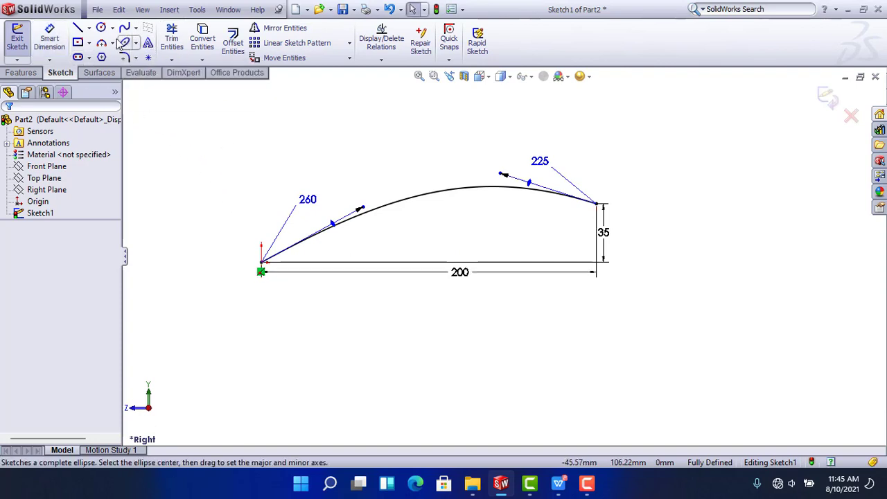
Sketch a horizontal line about 97 mm long below the dimensioned spline
{"action": "left_click", "coordinate": [369, 319]}
{"action": "left_click", "coordinate": [530, 317]}
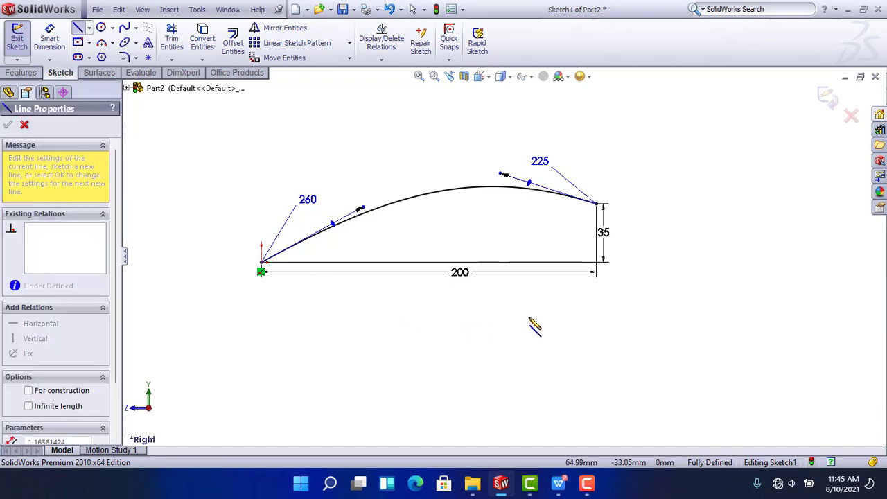
{"action": "right_click", "coordinate": [540, 313]}
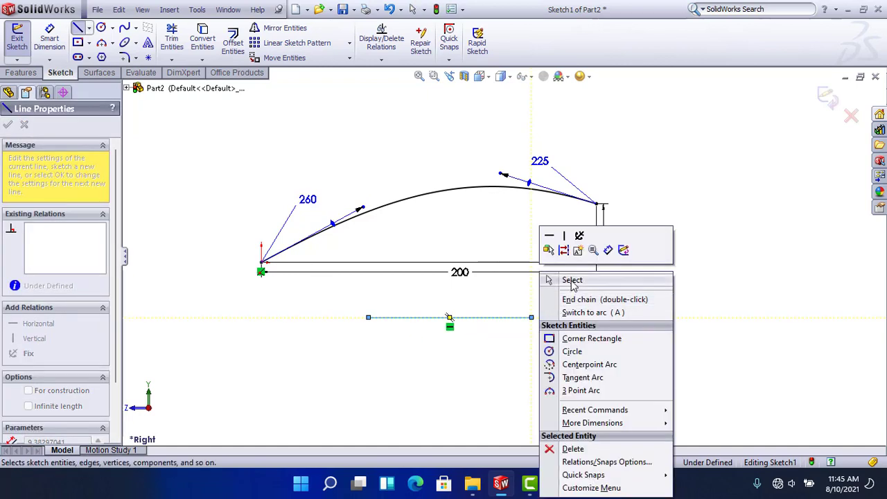
{"action": "left_click", "coordinate": [573, 280]}
Dimension the horizontal line's length as 78 mm
{"action": "left_click", "coordinate": [50, 38]}
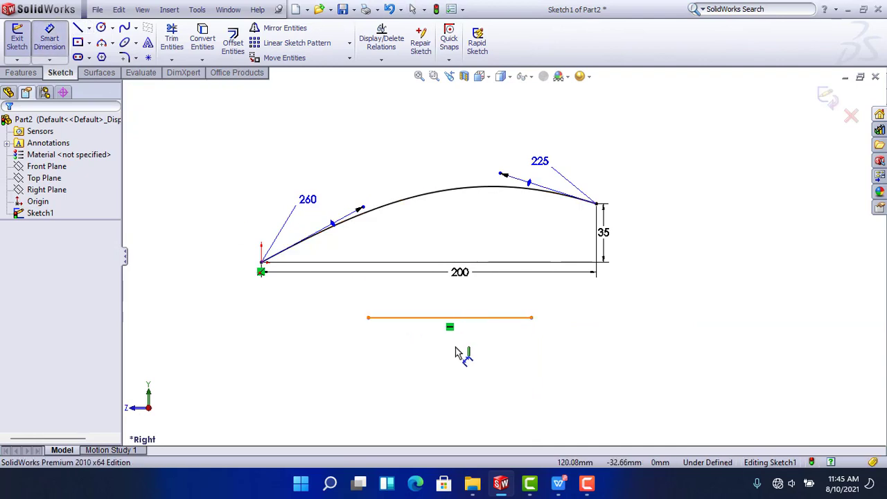
{"action": "left_click", "coordinate": [462, 353]}
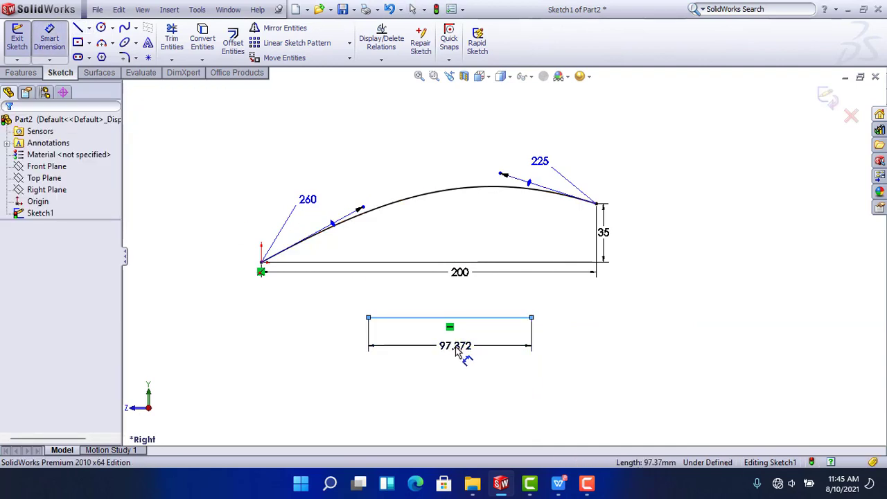
{"action": "left_click", "coordinate": [457, 352]}
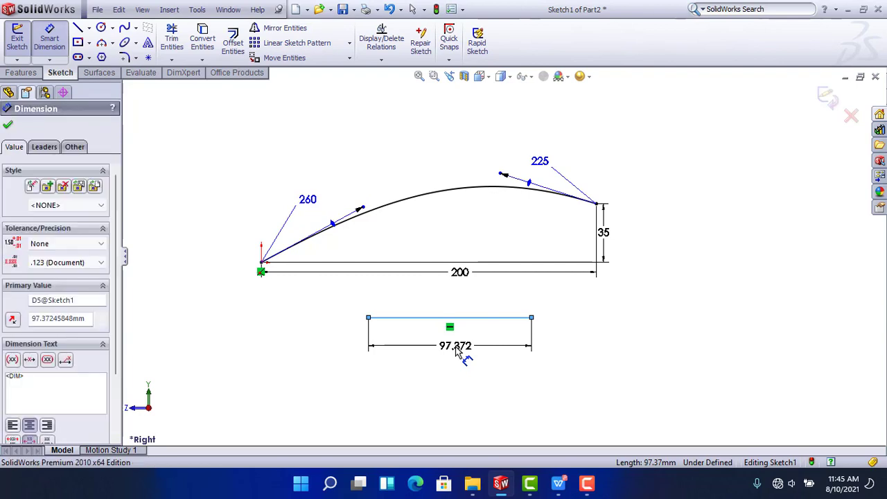
{"action": "type", "text": "78"}
{"action": "key", "text": "Return"}
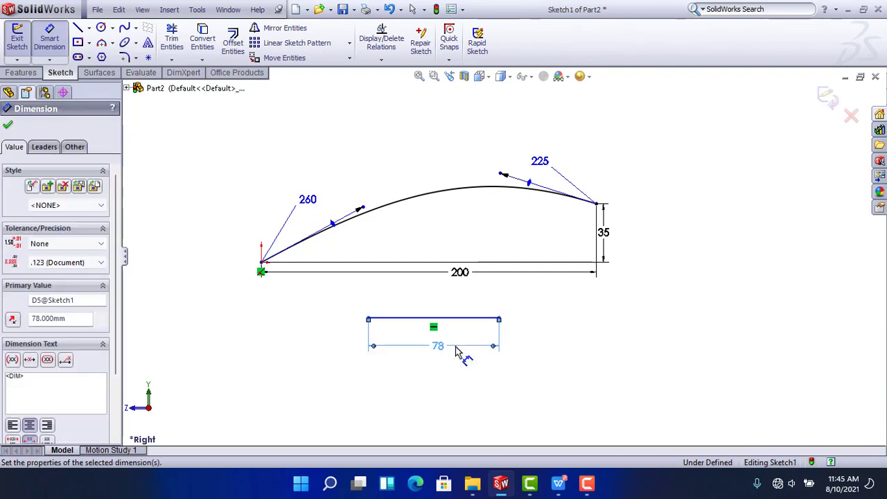
{"action": "left_click", "coordinate": [342, 350]}
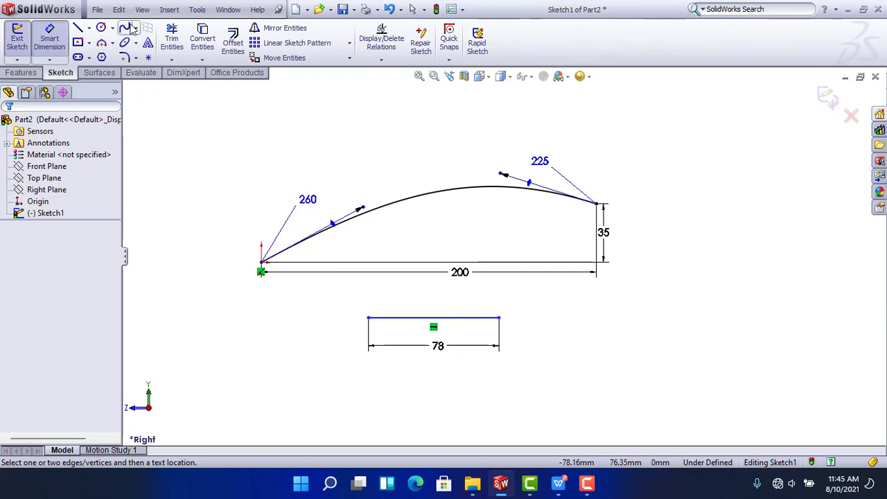
Sketch a two-point spline about 72 mm long joining the near end of the 78 mm line to the origin
{"action": "left_click", "coordinate": [126, 28]}
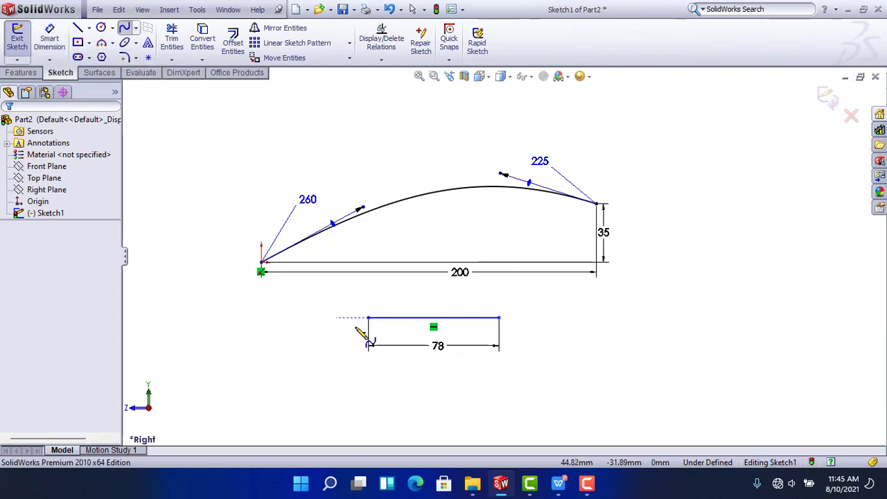
{"action": "left_click", "coordinate": [261, 270]}
{"action": "right_click", "coordinate": [219, 134]}
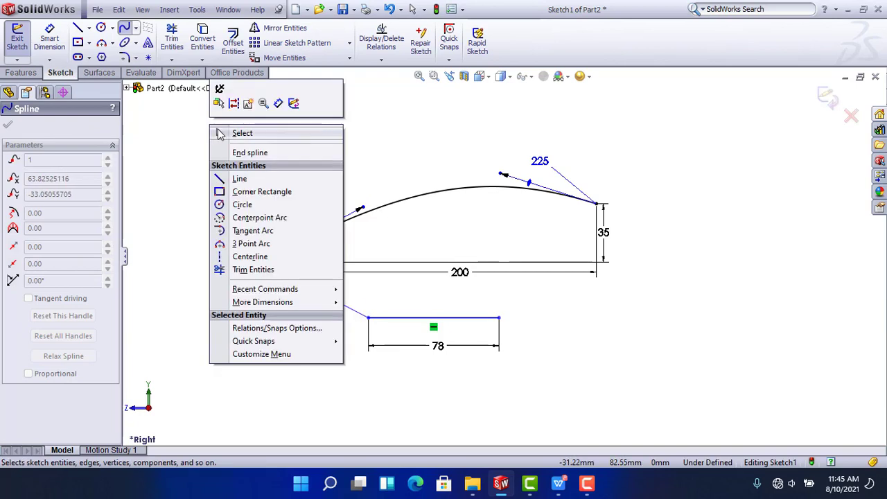
{"action": "left_click", "coordinate": [220, 133]}
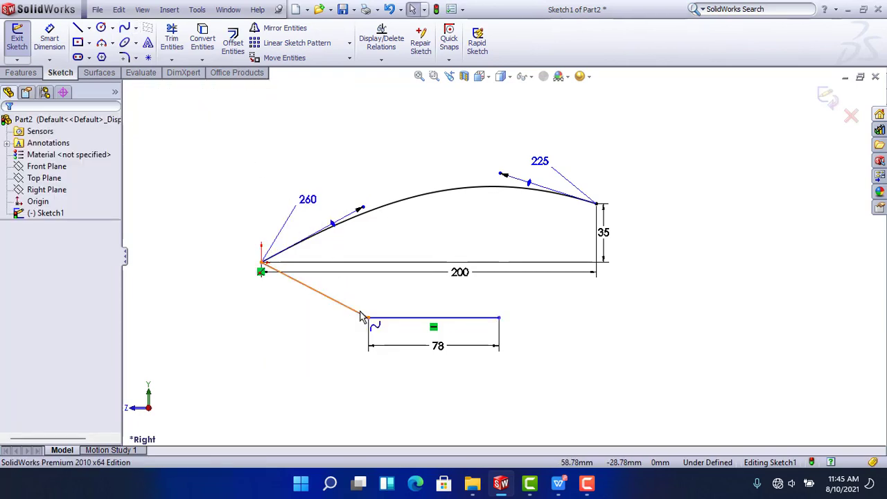
Make the new lower spline tangent to the horizontal line
{"action": "left_click", "coordinate": [392, 326]}
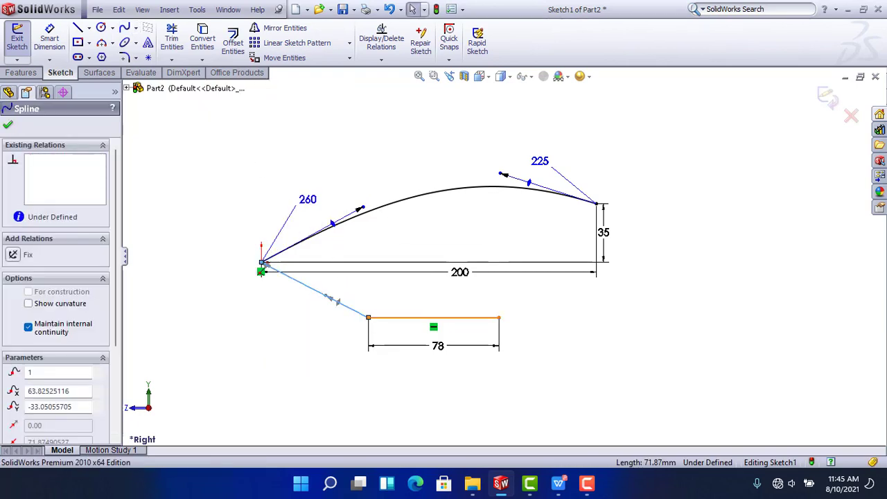
{"action": "left_click", "coordinate": [416, 317]}
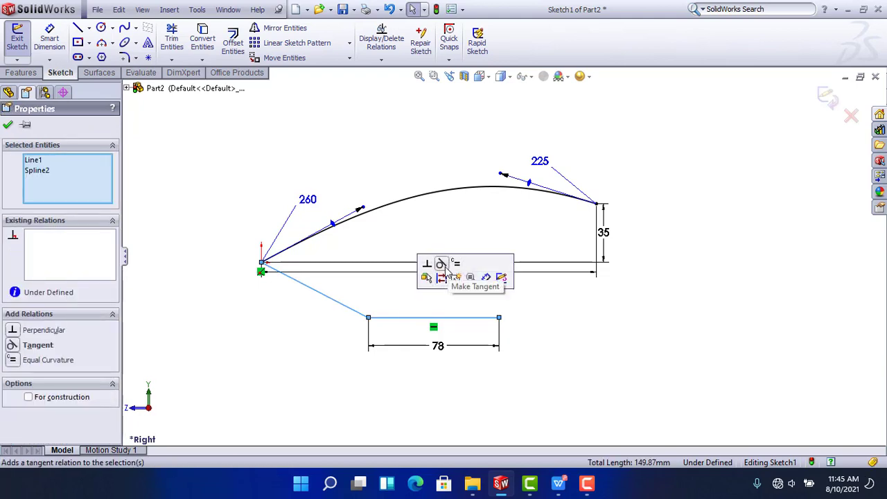
{"action": "left_click", "coordinate": [446, 268]}
{"action": "left_click", "coordinate": [214, 297]}
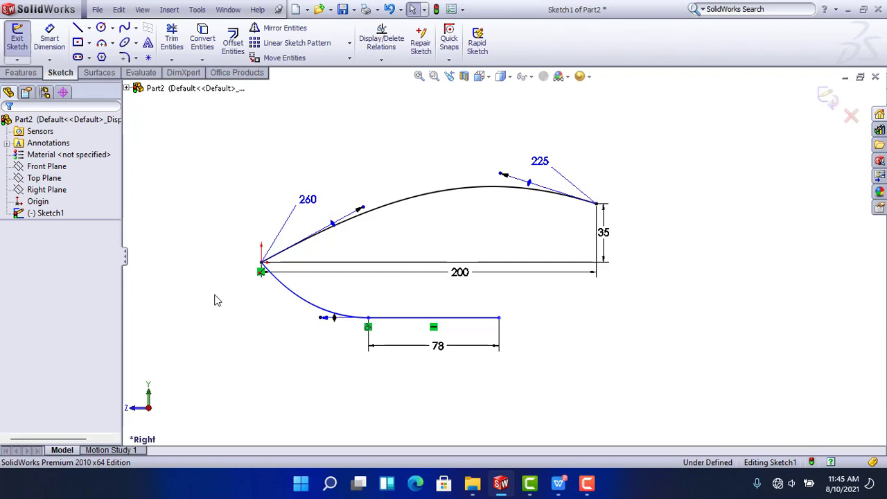
Dimension the horizontal distance from the origin to the near end of the horizontal line as 71 mm
{"action": "left_click", "coordinate": [40, 40]}
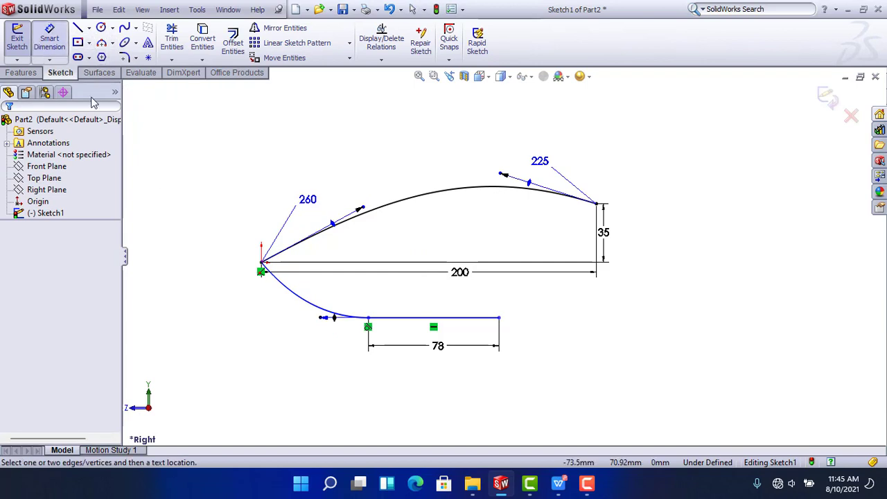
{"action": "left_click", "coordinate": [262, 265]}
{"action": "left_click", "coordinate": [368, 318]}
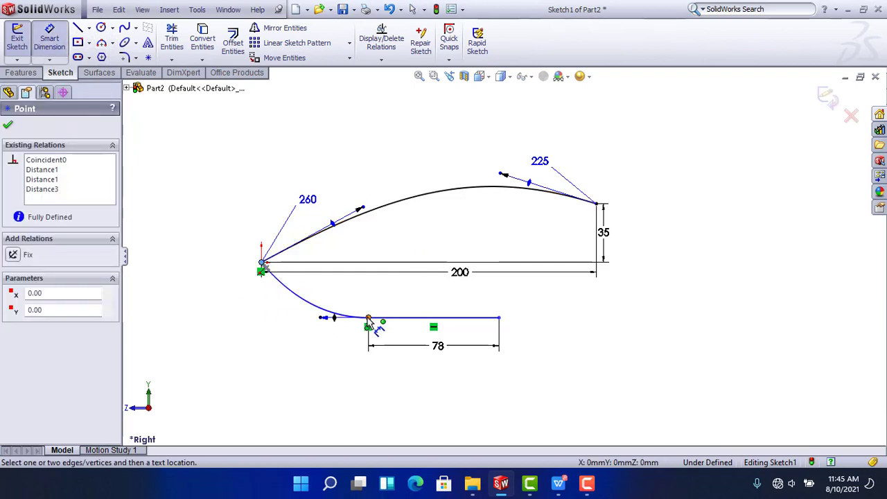
{"action": "left_click", "coordinate": [335, 348]}
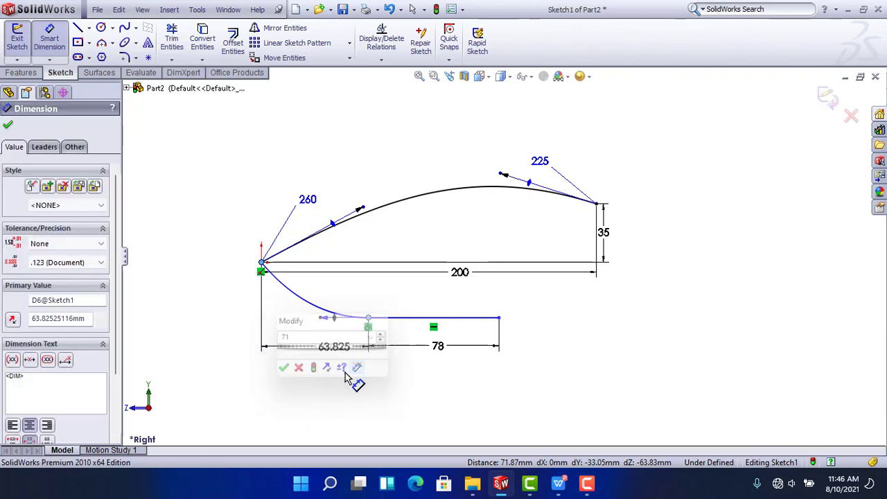
{"action": "type", "text": "71"}
{"action": "key", "text": "Return"}
{"action": "left_click", "coordinate": [349, 388]}
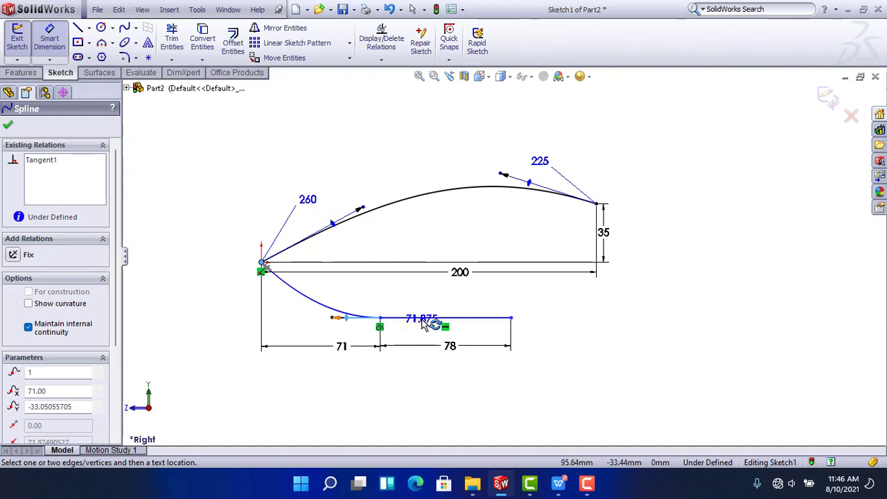
Dimension the vertical distance between the horizontal line and the origin as 30 mm
{"action": "left_click", "coordinate": [409, 303]}
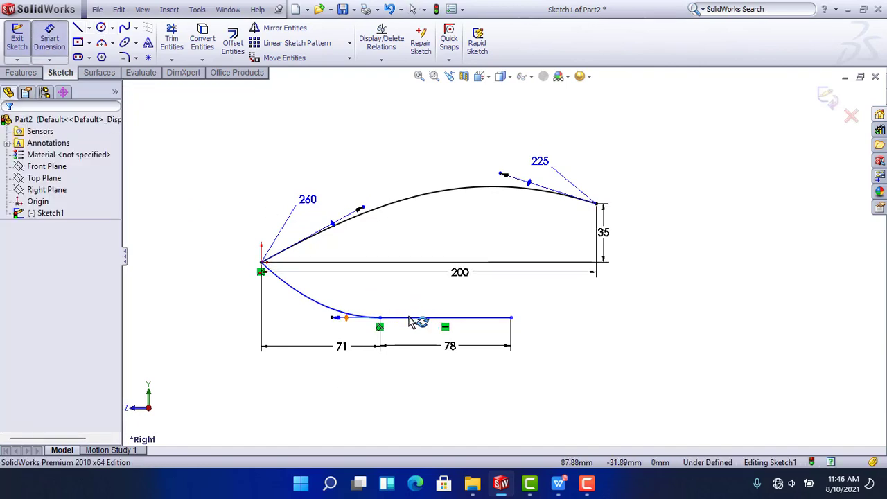
{"action": "scroll", "coordinate": [412, 322], "scroll_direction": "down", "scroll_amount": 4}
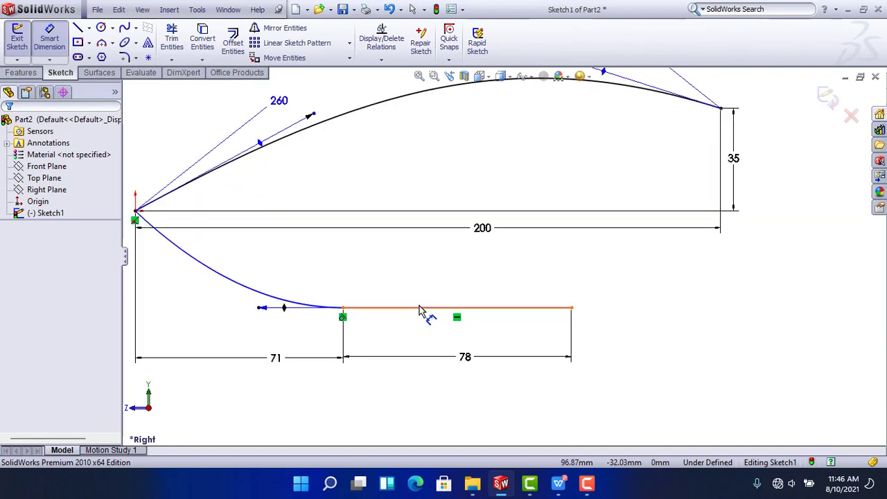
{"action": "left_click", "coordinate": [416, 307]}
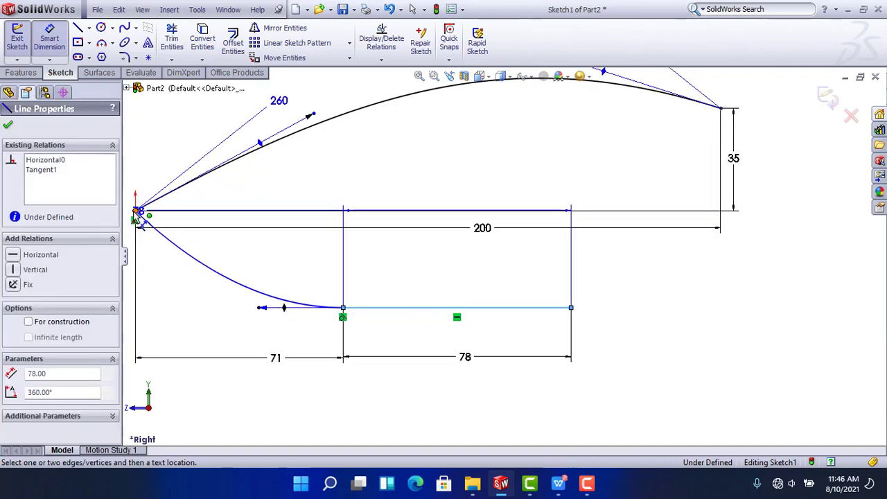
{"action": "left_click", "coordinate": [136, 211]}
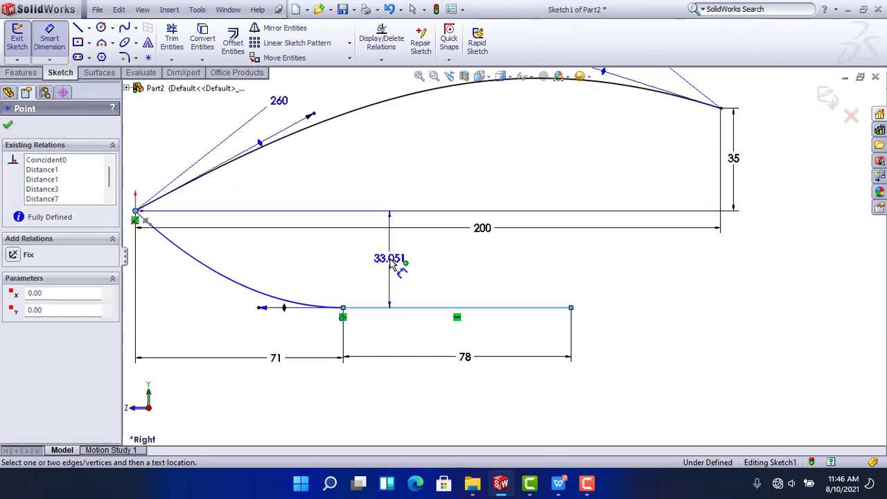
{"action": "left_click", "coordinate": [389, 258]}
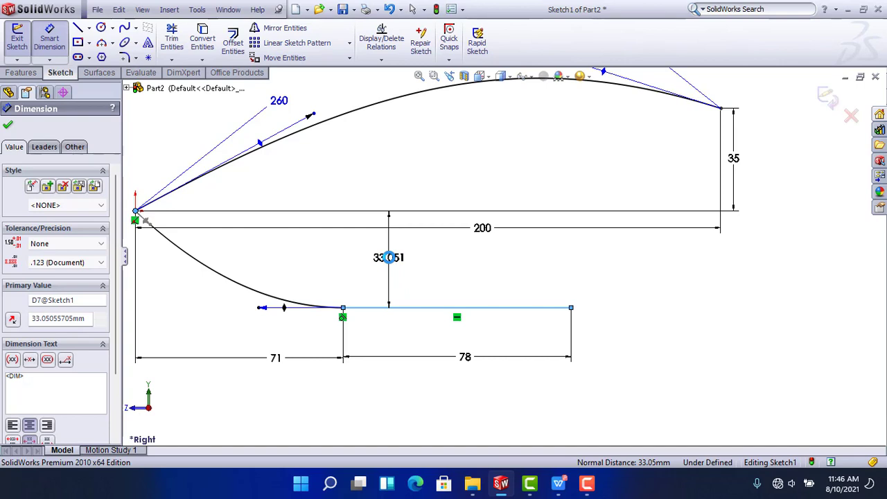
{"action": "double_click", "coordinate": [389, 258]}
{"action": "type", "text": "30"}
{"action": "key", "text": "Return"}
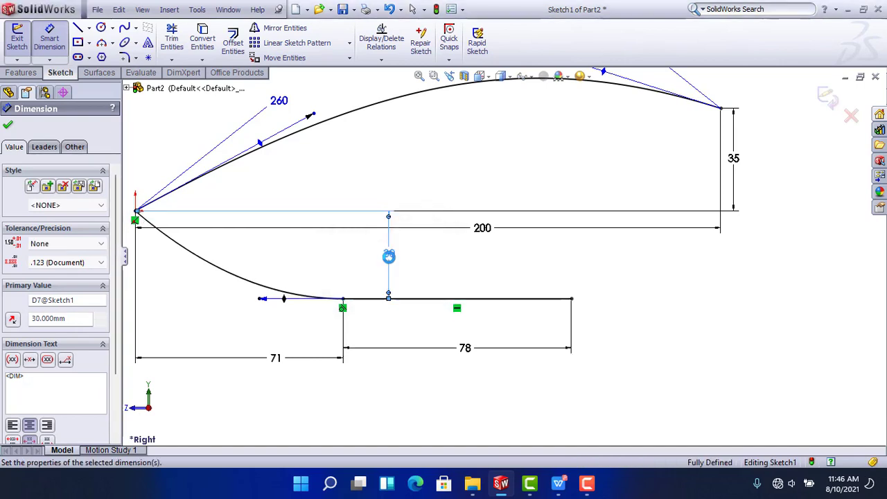
Sketch a two-point spline from the horizontal line's far endpoint, running about 52 mm across and rising about 7.5 mm
{"action": "left_click", "coordinate": [124, 27]}
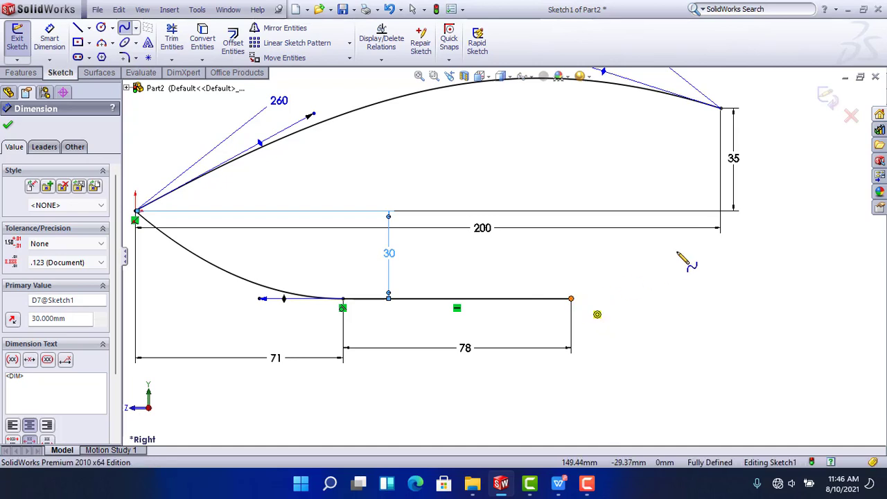
{"action": "left_click", "coordinate": [570, 299]}
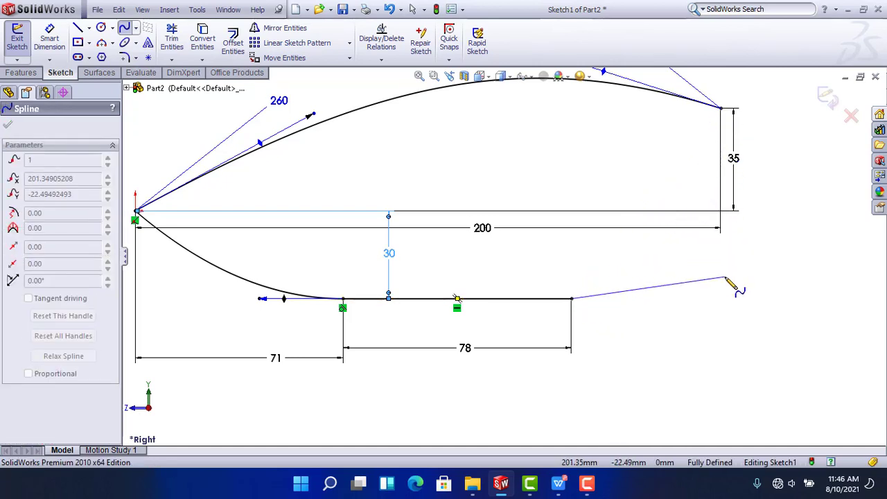
{"action": "left_click", "coordinate": [726, 278]}
{"action": "key", "text": "Escape"}
{"action": "key", "text": "Escape"}
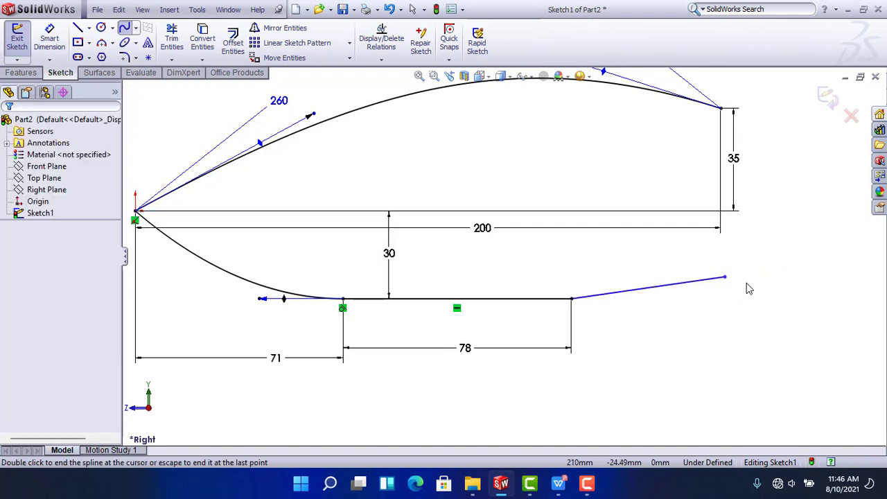
Align the new spline's free endpoint vertically with the upper spline's far endpoint
{"action": "left_click", "coordinate": [721, 109]}
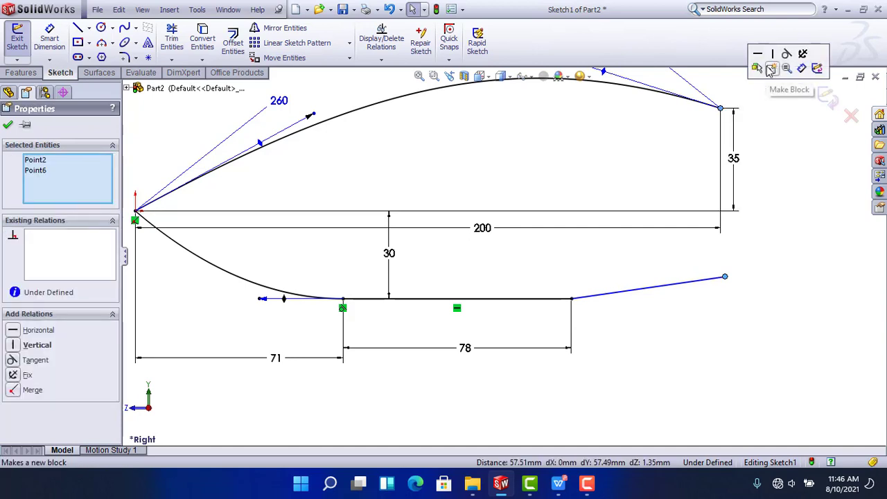
{"action": "left_click", "coordinate": [770, 57]}
{"action": "left_click", "coordinate": [759, 275]}
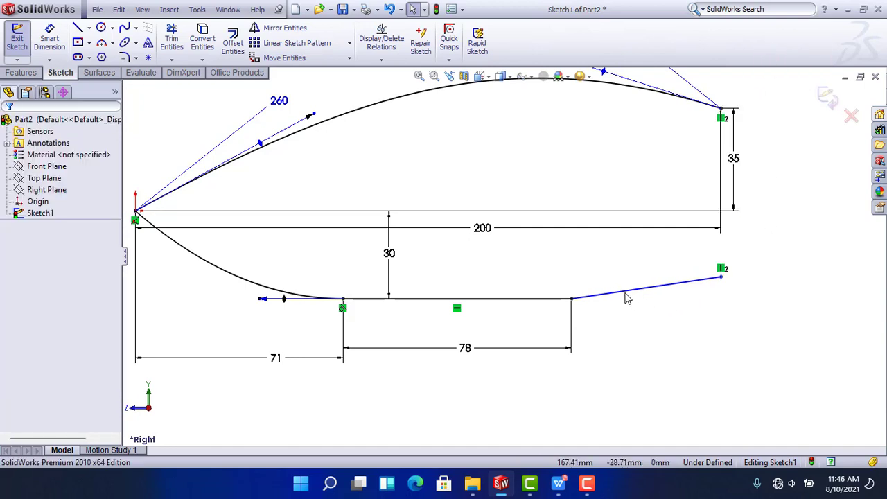
Make the rear lower spline tangent to the 78 mm horizontal line
{"action": "left_click", "coordinate": [547, 301]}
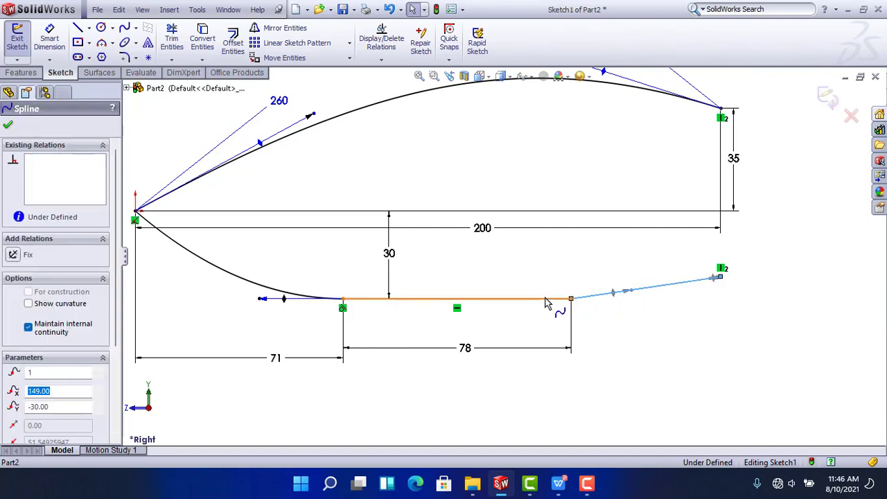
{"action": "left_click", "coordinate": [546, 301]}
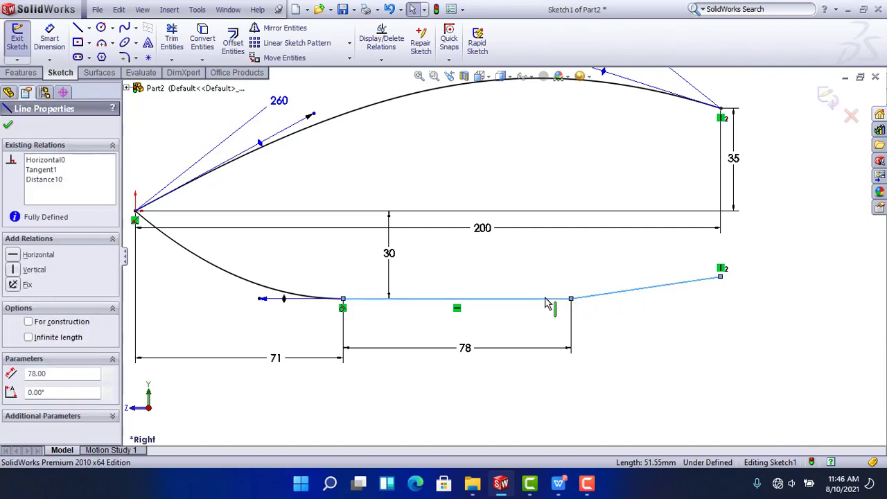
{"action": "left_click", "coordinate": [547, 300], "text": "ctrl"}
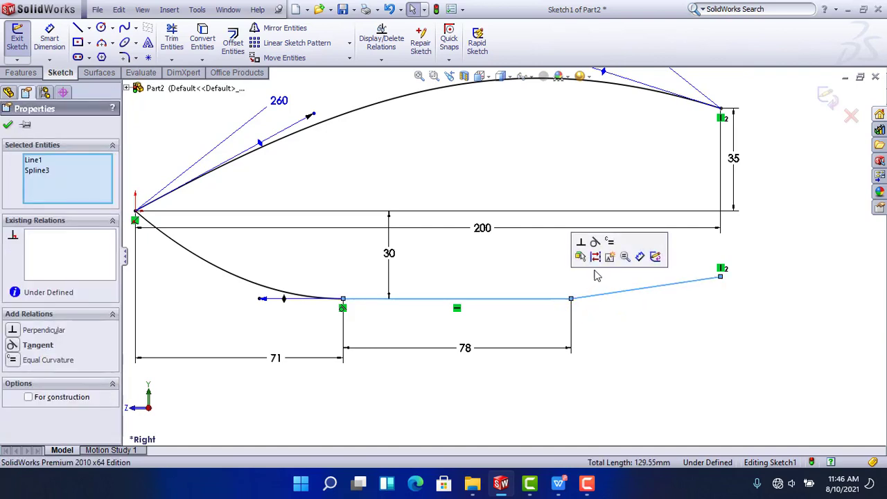
{"action": "left_click", "coordinate": [595, 242]}
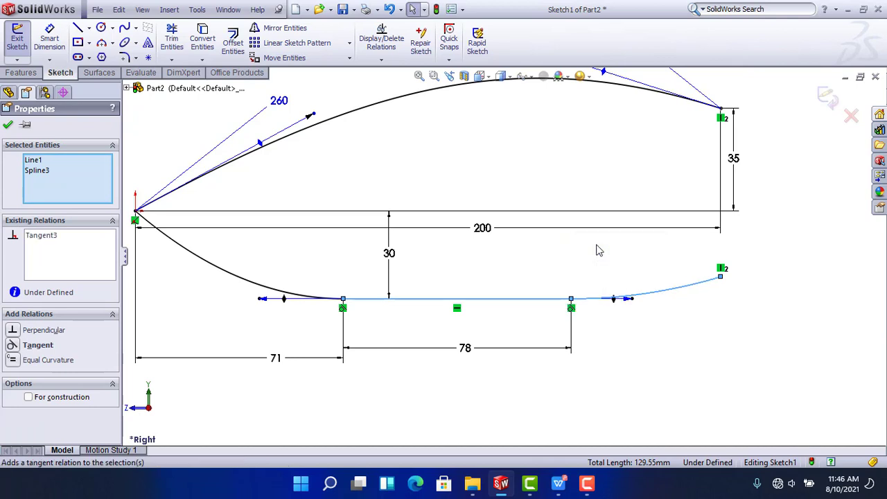
{"action": "left_click", "coordinate": [675, 365]}
Dimension the rear lower spline's free endpoint at 15 mm vertically above the horizontal base line
{"action": "left_click", "coordinate": [49, 38]}
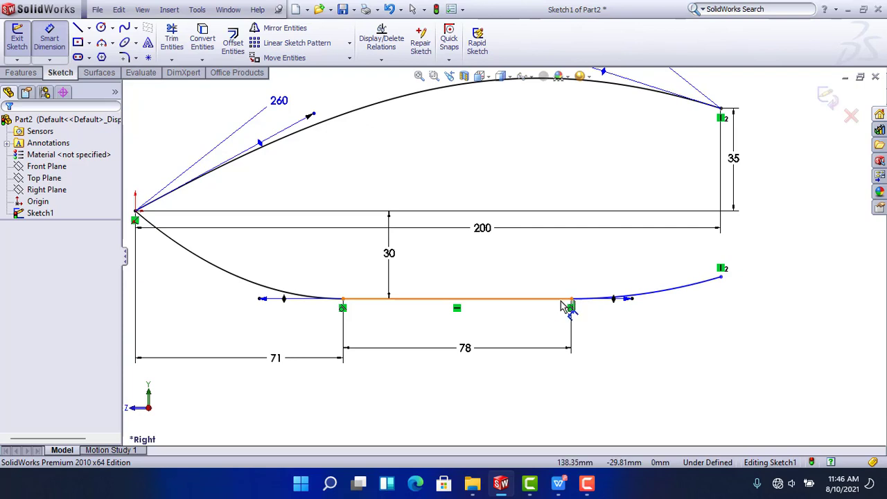
{"action": "left_click", "coordinate": [723, 280]}
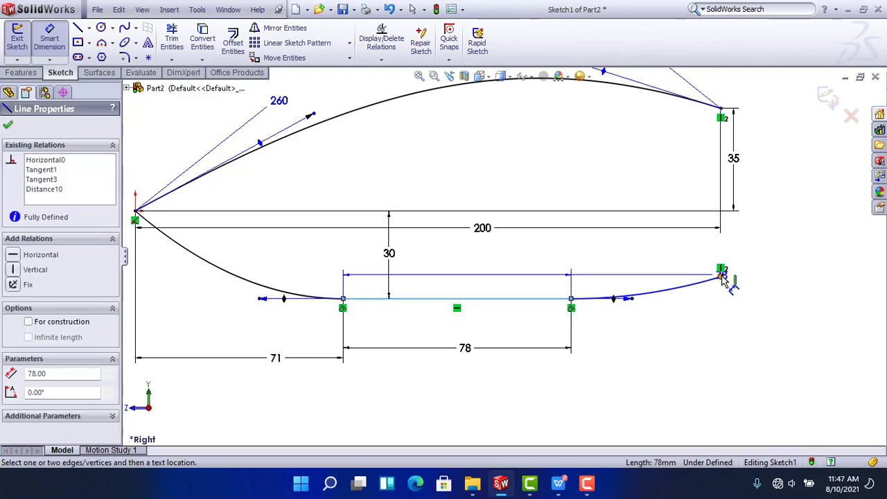
{"action": "left_click", "coordinate": [721, 275]}
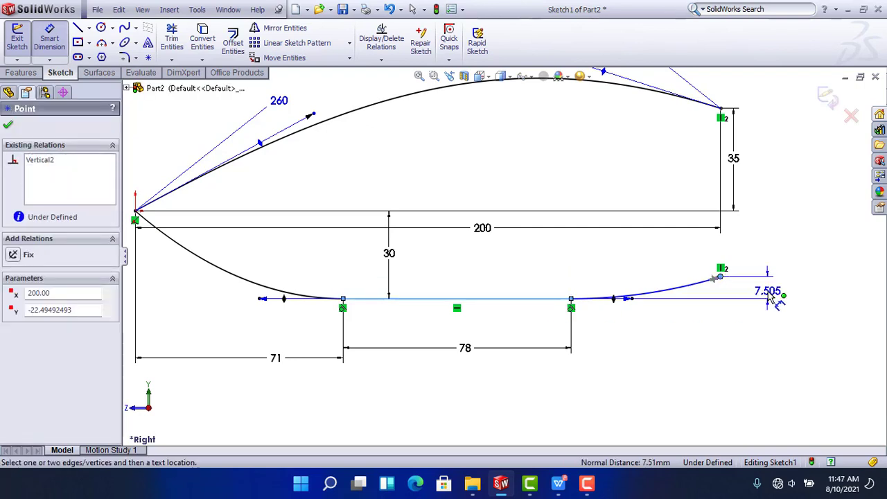
{"action": "left_click", "coordinate": [766, 289]}
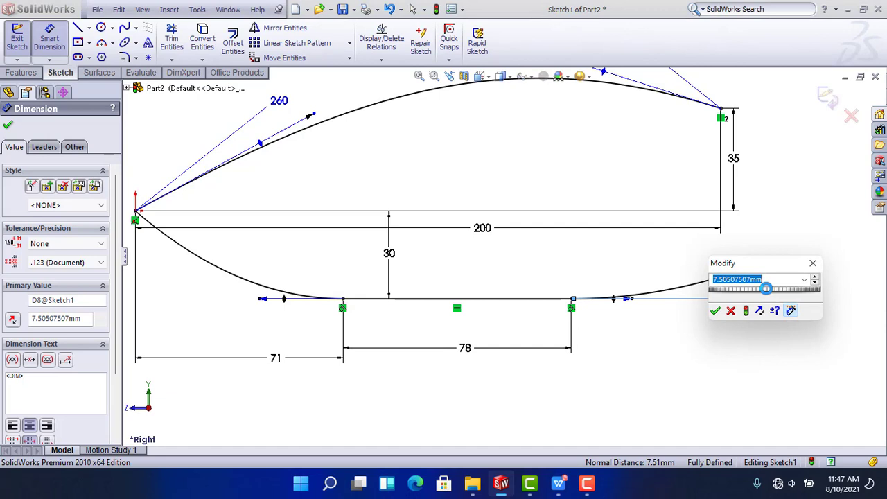
{"action": "type", "text": "15"}
{"action": "key", "text": "Return"}
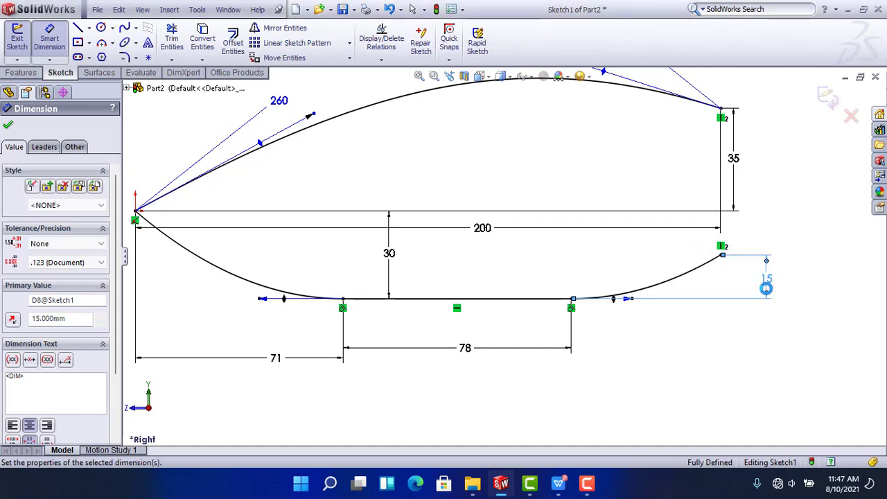
{"action": "left_click", "coordinate": [740, 368]}
{"action": "key", "text": "f"}
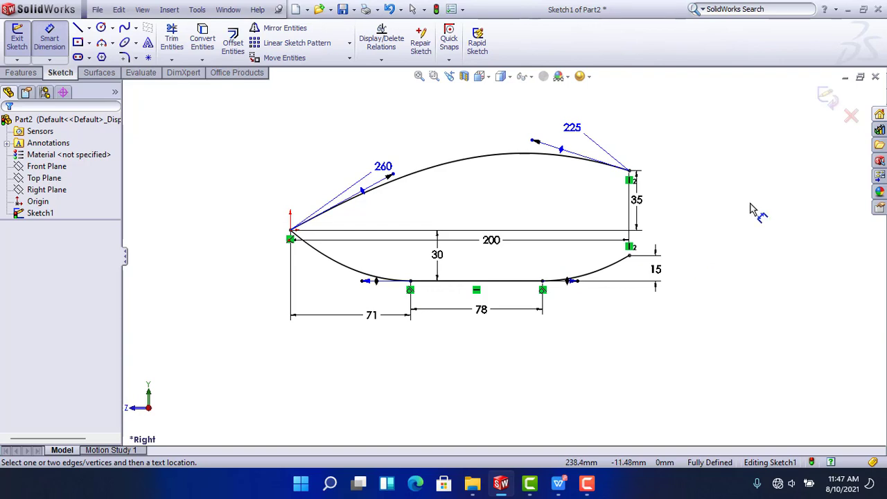
Finish the side profile sketch and rename it Right Ref Sketch
{"action": "left_click", "coordinate": [830, 102]}
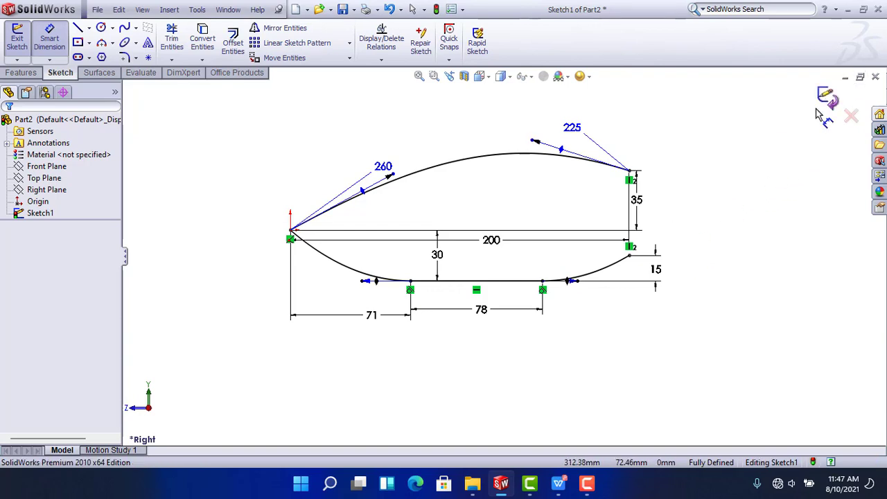
{"action": "left_click", "coordinate": [32, 212]}
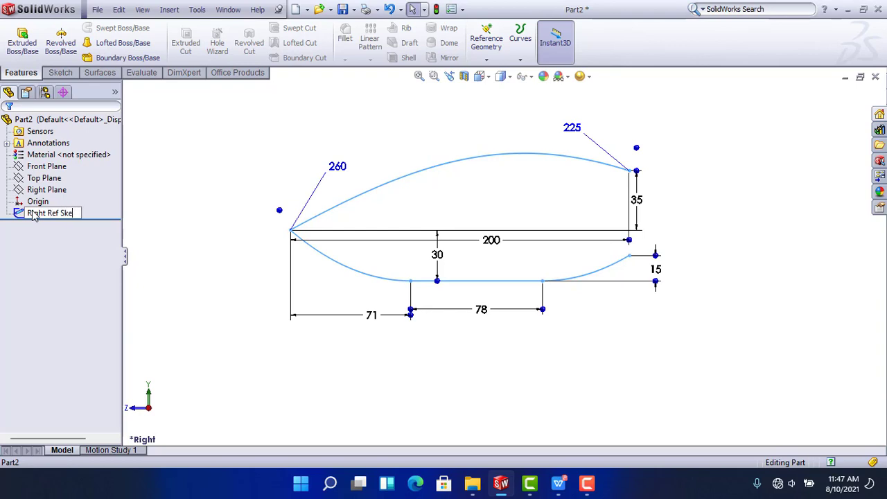
{"action": "key", "text": "Return"}
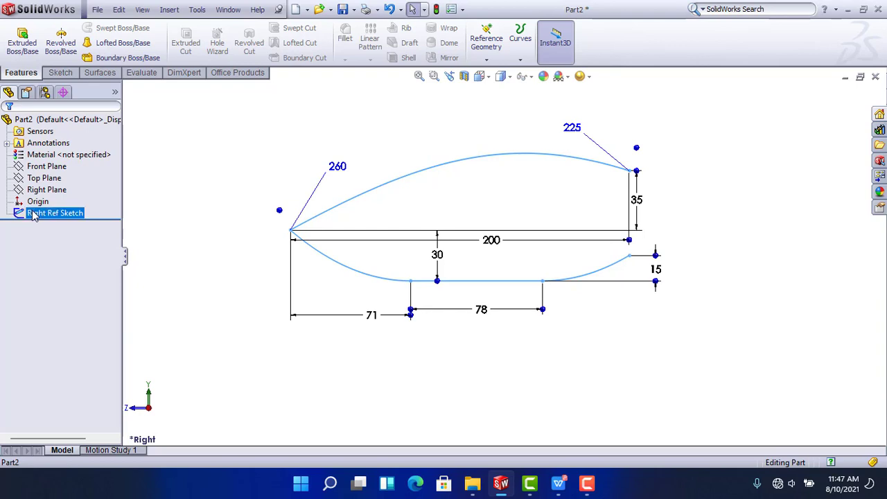
{"action": "left_click", "coordinate": [125, 256]}
{"action": "left_click", "coordinate": [131, 253]}
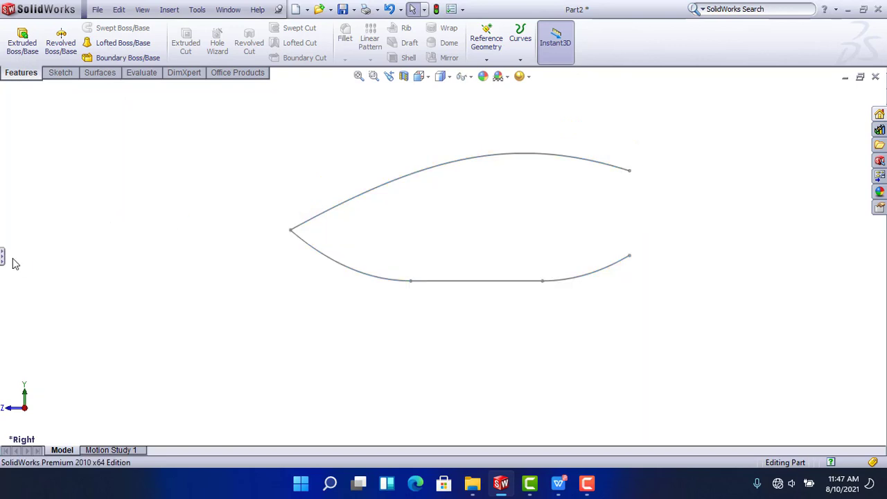
{"action": "left_click", "coordinate": [2, 260]}
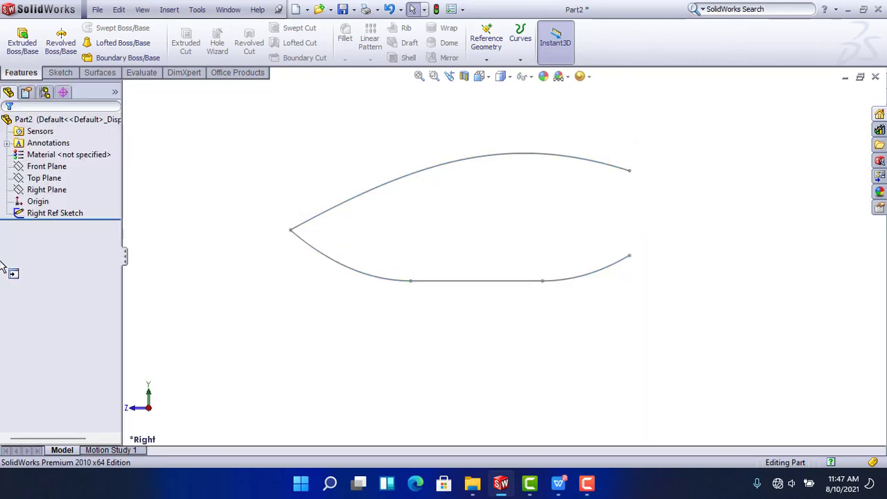
Sketch a three-point spline on the Top Plane from the origin, bulging about 43 mm sideways and ending about 31 mm across and 200 mm along
{"action": "left_click", "coordinate": [43, 178]}
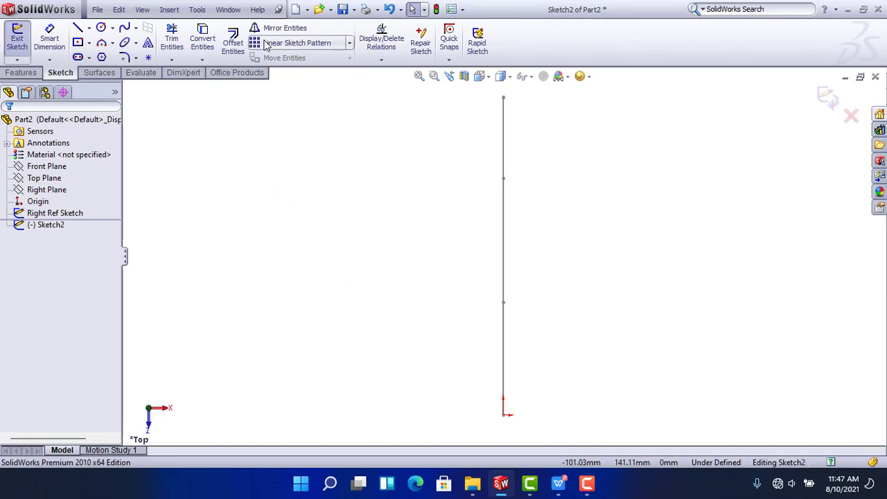
{"action": "left_click", "coordinate": [125, 29]}
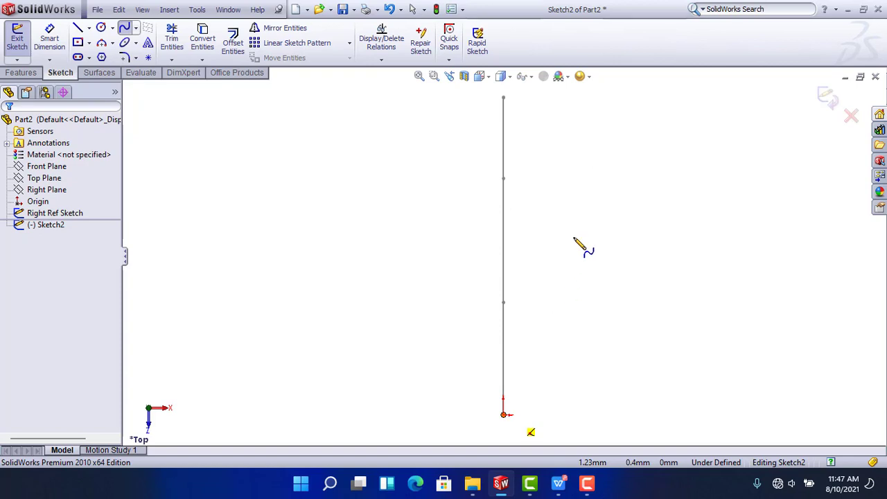
{"action": "left_click", "coordinate": [571, 211]}
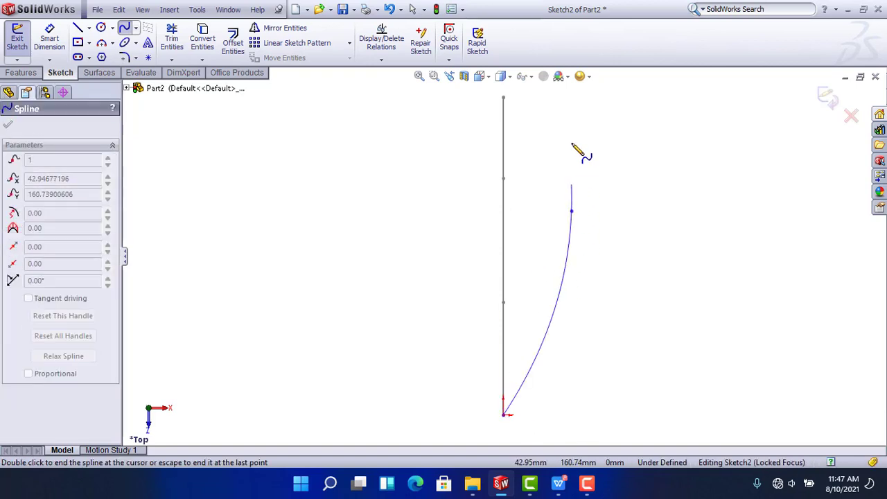
{"action": "left_click", "coordinate": [552, 96]}
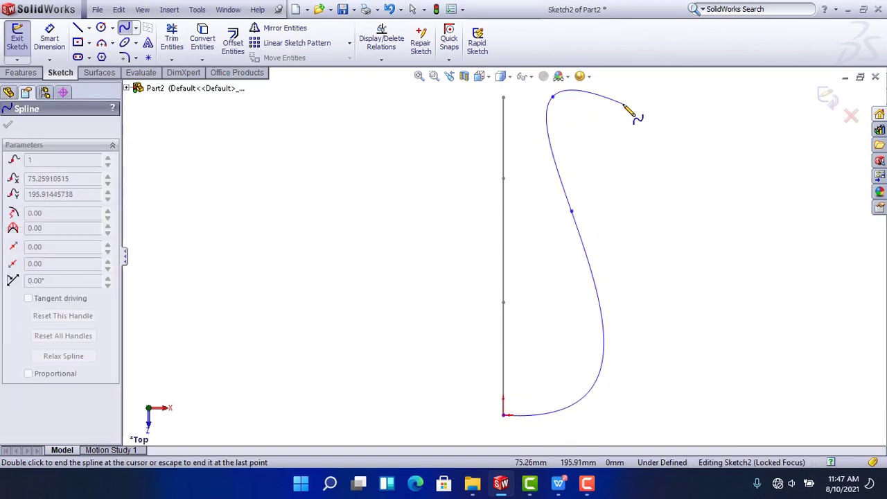
{"action": "right_click", "coordinate": [634, 108]}
{"action": "left_click", "coordinate": [652, 113]}
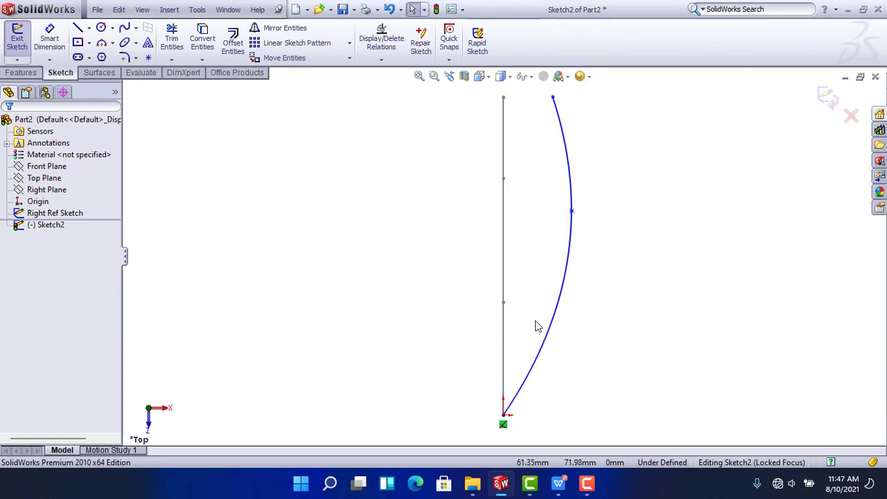
Dimension the lengthwise distance from the origin to the spline's middle point as 120 mm
{"action": "left_click", "coordinate": [53, 43]}
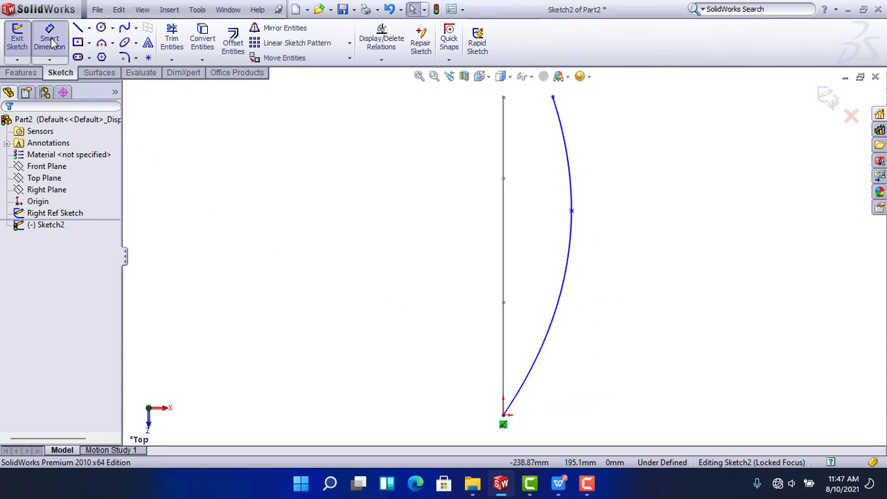
{"action": "left_click", "coordinate": [572, 212]}
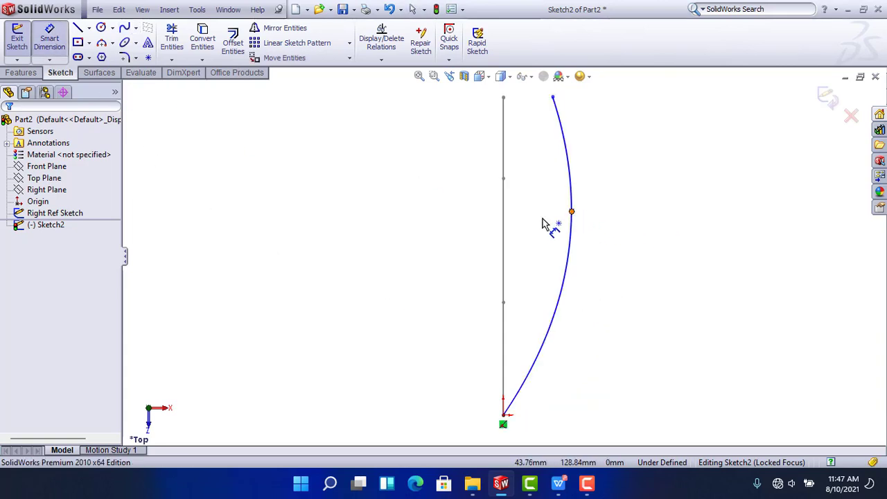
{"action": "left_click", "coordinate": [503, 416]}
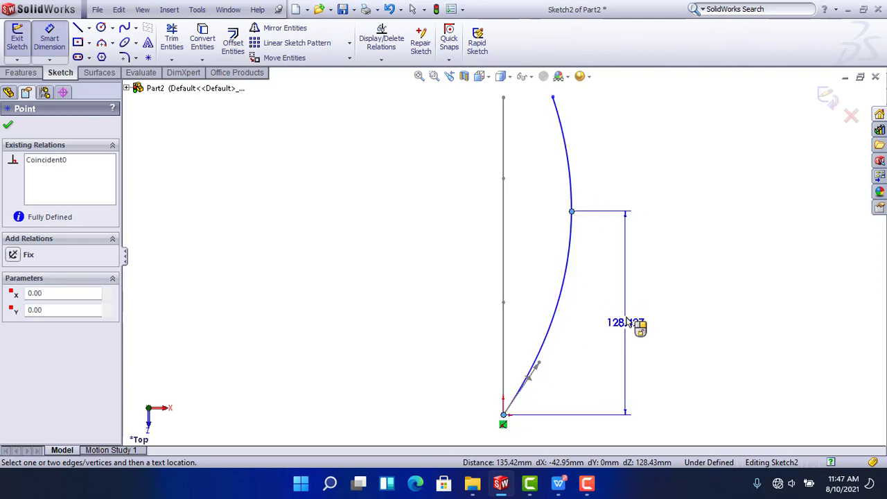
{"action": "left_click", "coordinate": [625, 315]}
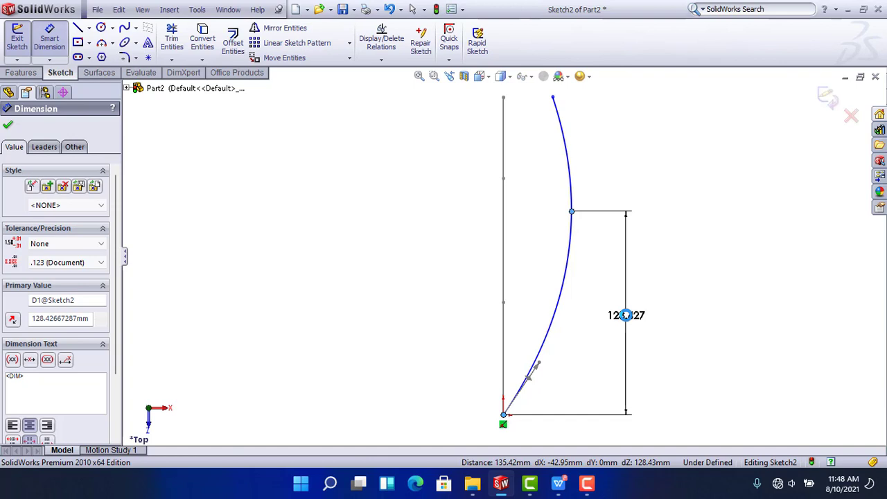
{"action": "key", "text": "Return"}
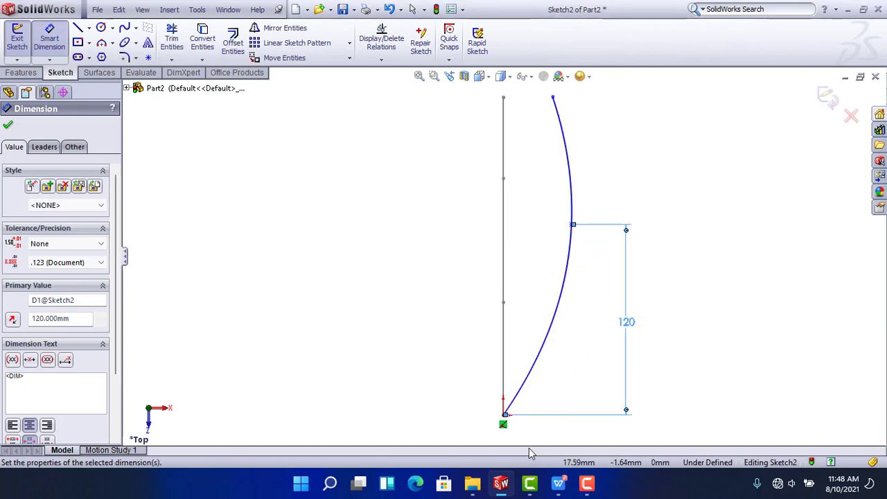
Dimension the sideways distance from the origin to the spline's middle point as 40 mm
{"action": "left_click", "coordinate": [463, 410]}
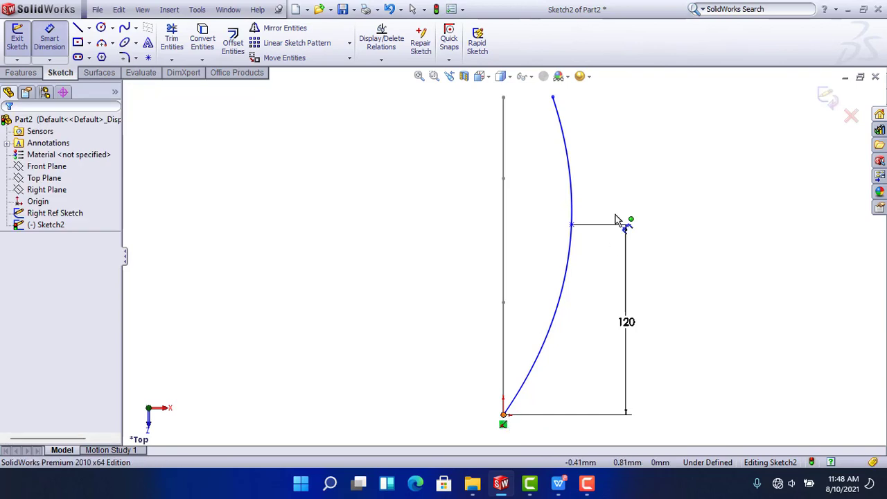
{"action": "left_click", "coordinate": [573, 225]}
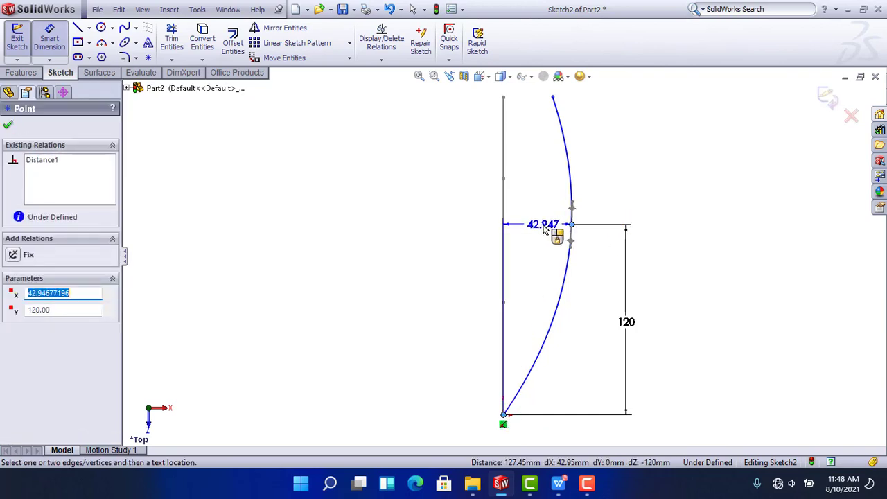
{"action": "left_click", "coordinate": [543, 224]}
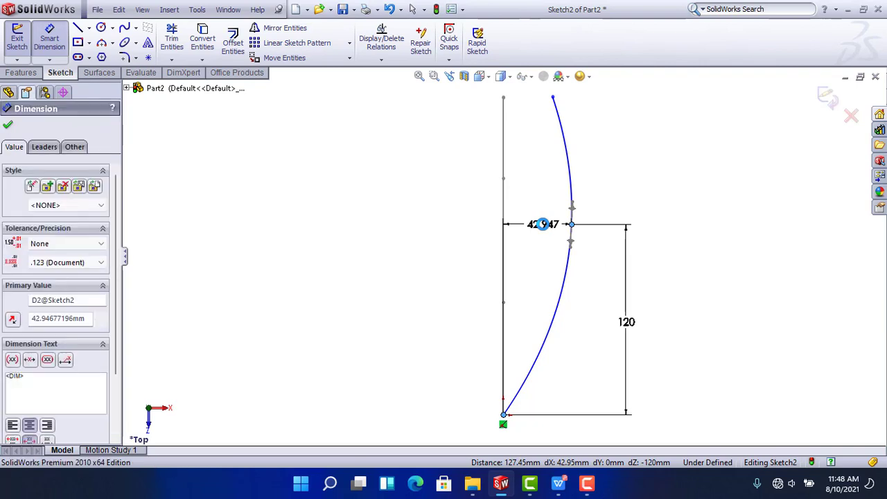
{"action": "type", "text": "40"}
{"action": "key", "text": "Return"}
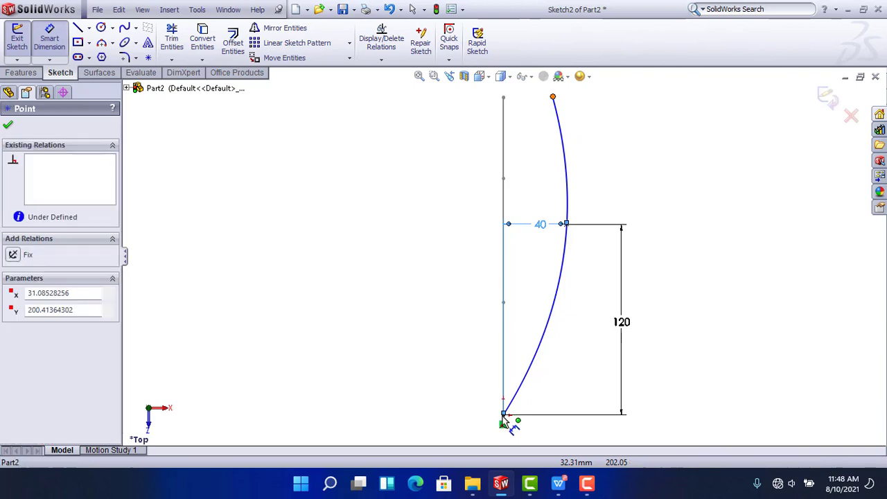
Dimension the sideways offset of the spline's far endpoint from the centre line as 28 mm
{"action": "left_click", "coordinate": [518, 386]}
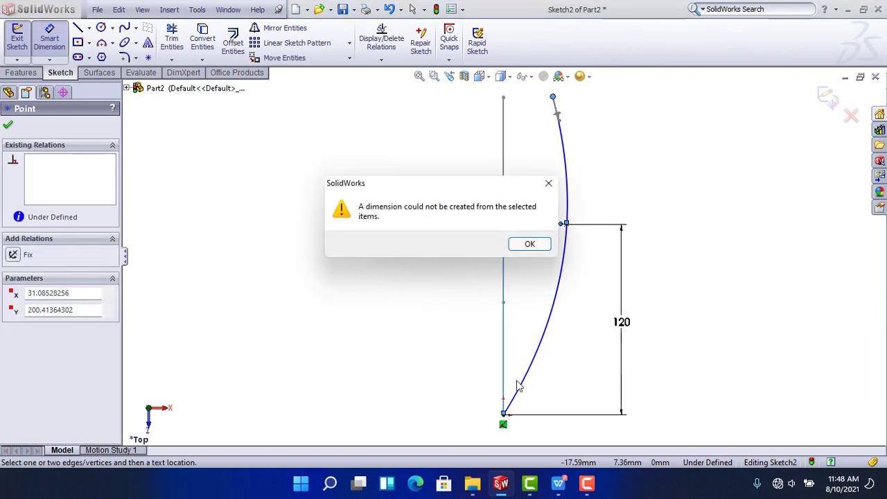
{"action": "left_click", "coordinate": [530, 245]}
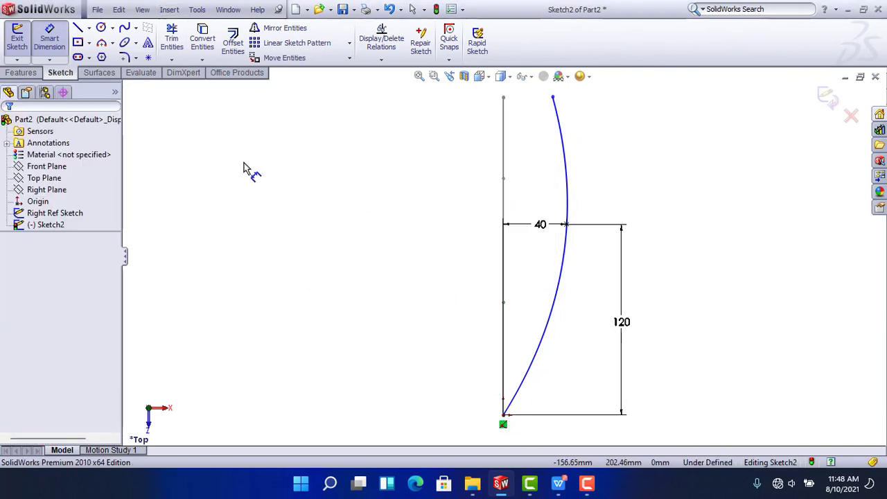
{"action": "left_click", "coordinate": [503, 407]}
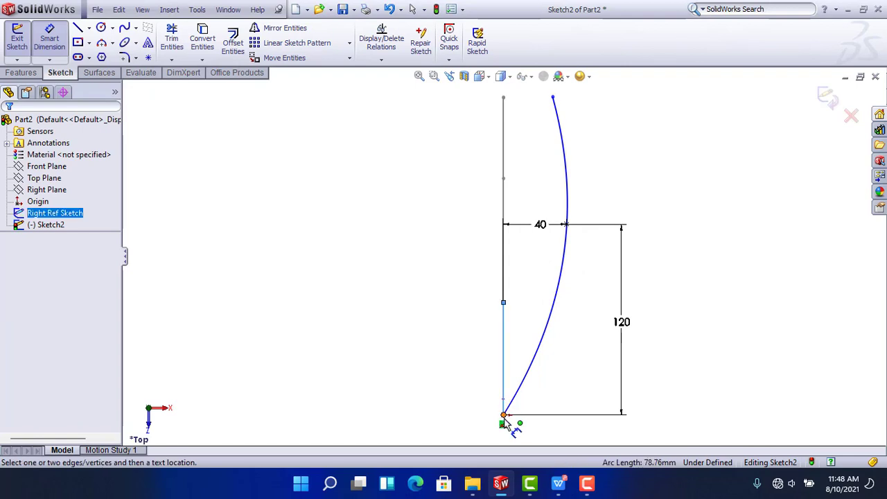
{"action": "left_click", "coordinate": [537, 102]}
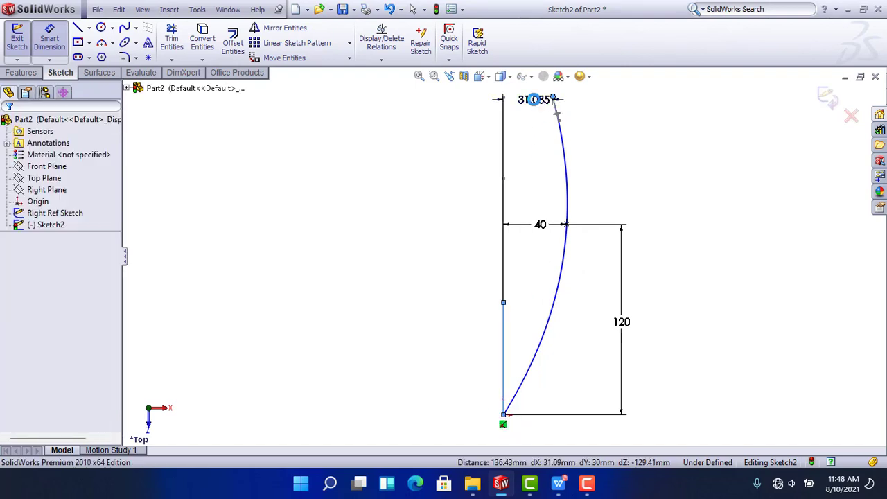
{"action": "left_click", "coordinate": [534, 99]}
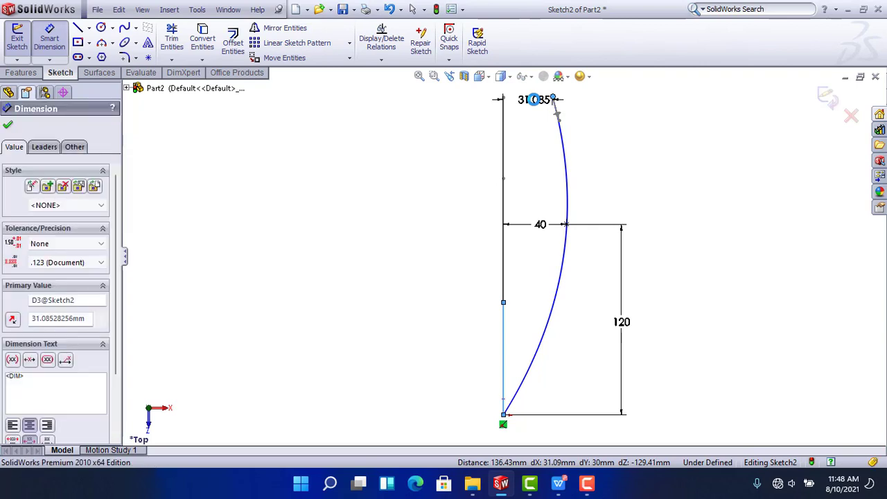
{"action": "double_click", "coordinate": [533, 99]}
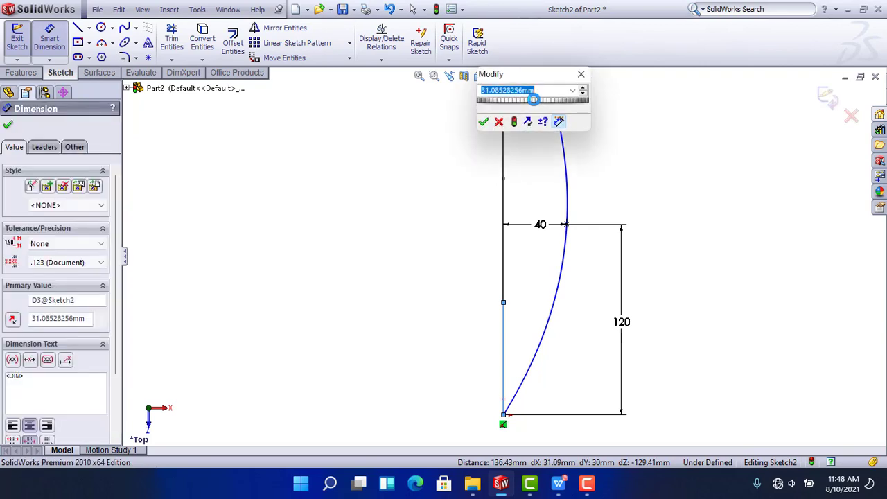
{"action": "type", "text": "28"}
{"action": "key", "text": "Return"}
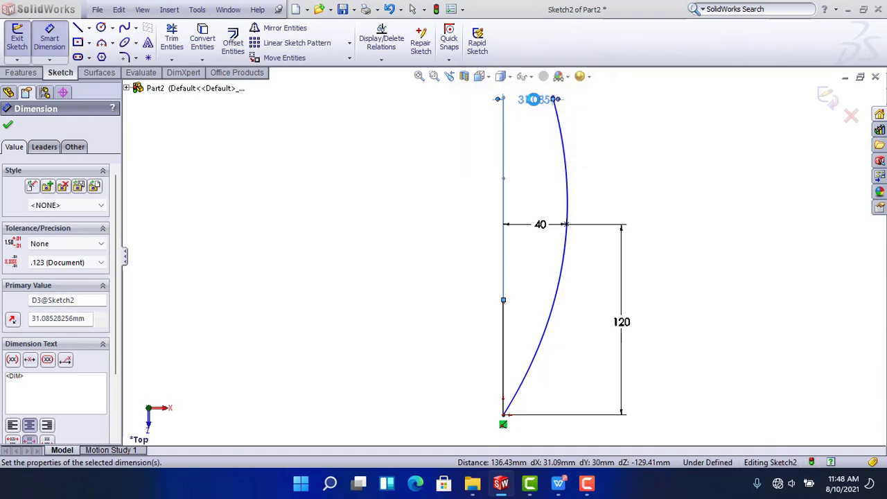
Add a Vertical relation to the tangent handle at the spline's middle point
{"action": "left_click", "coordinate": [57, 43]}
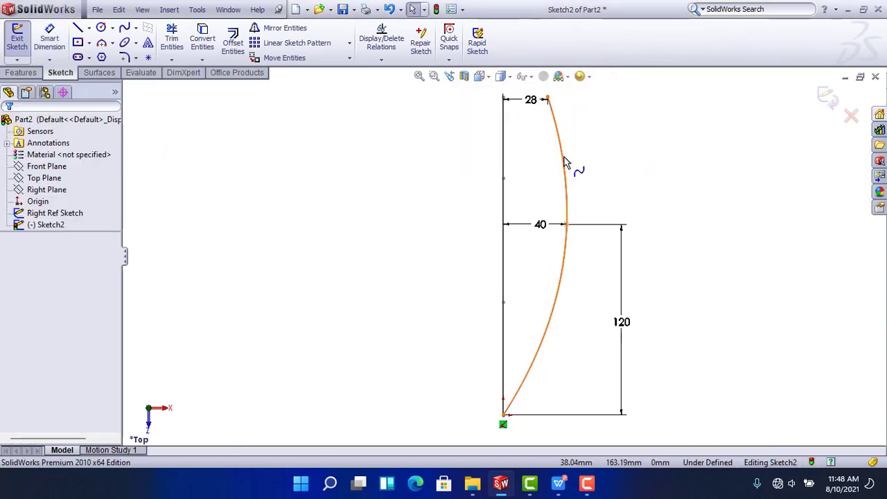
{"action": "left_click", "coordinate": [573, 196]}
{"action": "scroll", "coordinate": [574, 197], "scroll_direction": "down", "scroll_amount": 2}
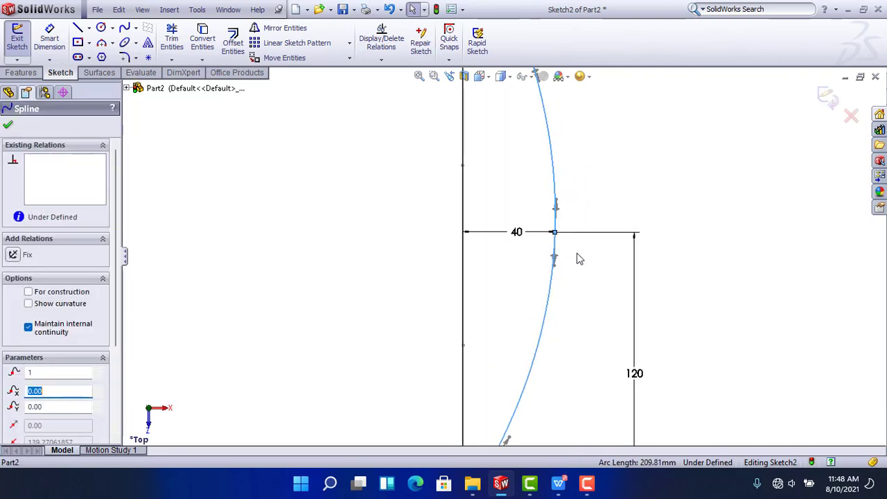
{"action": "mouse_move", "coordinate": [559, 269]}
{"action": "left_mouse_down"}
{"action": "mouse_move", "coordinate": [568, 277]}
{"action": "mouse_move", "coordinate": [560, 271]}
{"action": "left_mouse_up"}
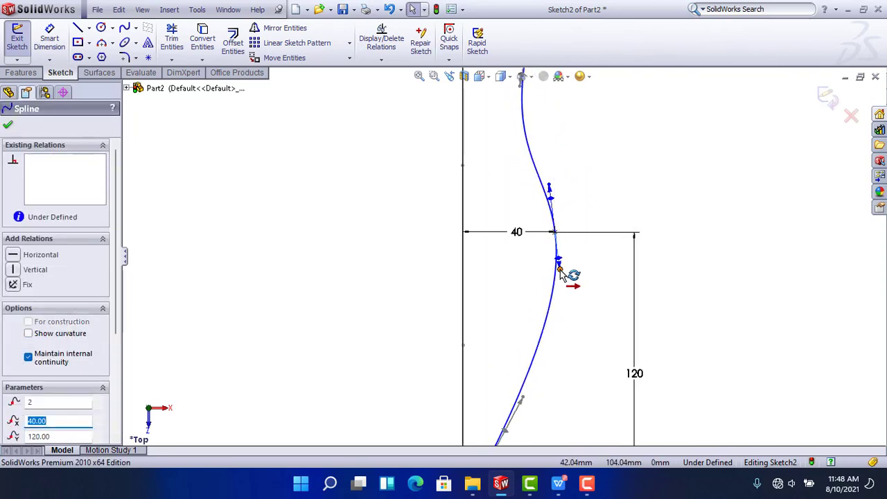
{"action": "left_click", "coordinate": [21, 270]}
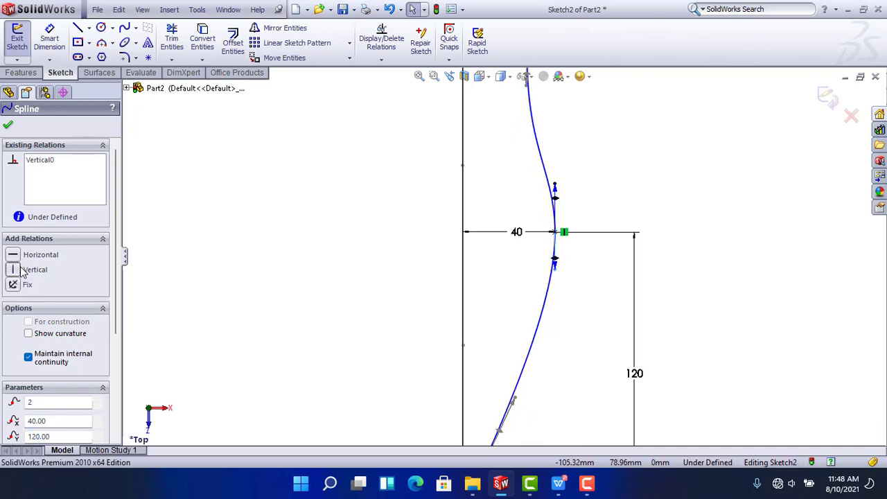
{"action": "left_click", "coordinate": [8, 125]}
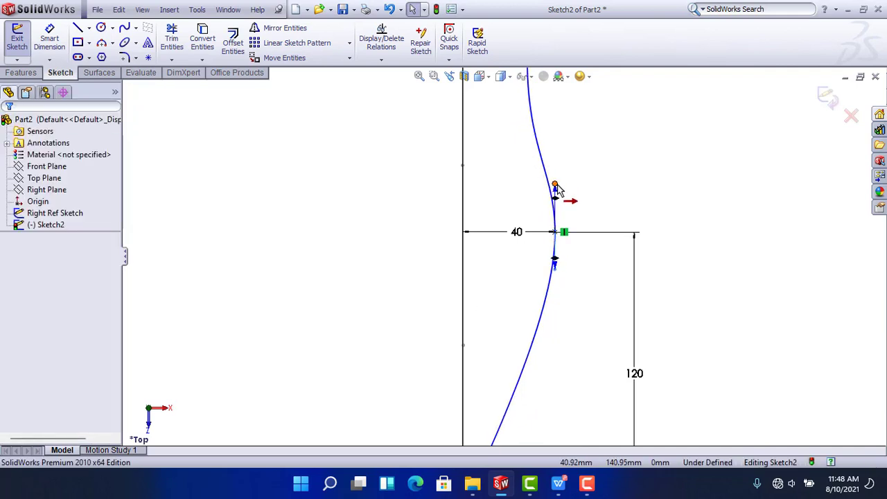
{"action": "left_click", "coordinate": [557, 188]}
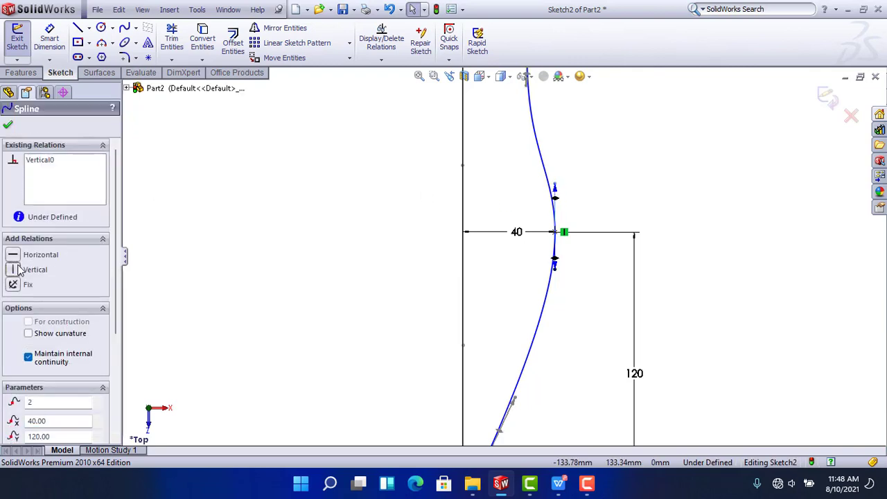
{"action": "left_click", "coordinate": [8, 125]}
Add a Horizontal relation between the spline's far endpoint and the far endpoint of the upper curve in Right Ref Sketch
{"action": "scroll", "coordinate": [499, 258], "scroll_direction": "up", "scroll_amount": 2}
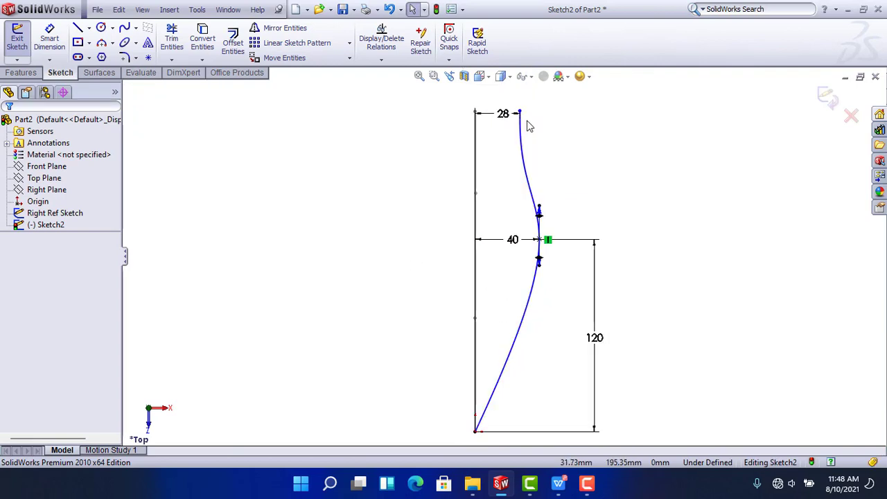
{"action": "scroll", "coordinate": [528, 126], "scroll_direction": "down", "scroll_amount": 5}
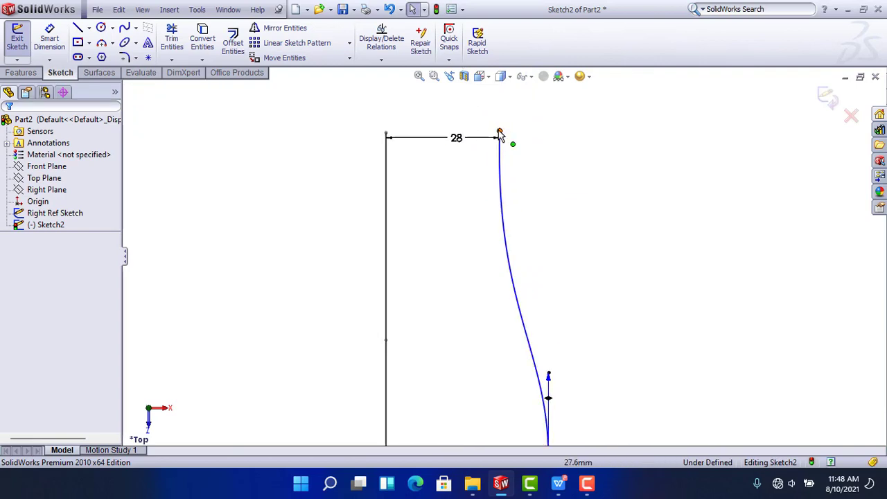
{"action": "left_click", "coordinate": [496, 193]}
{"action": "middle_click_drag", "start_coordinate": [496, 193], "coordinate": [431, 172]}
{"action": "key", "text": "Escape"}
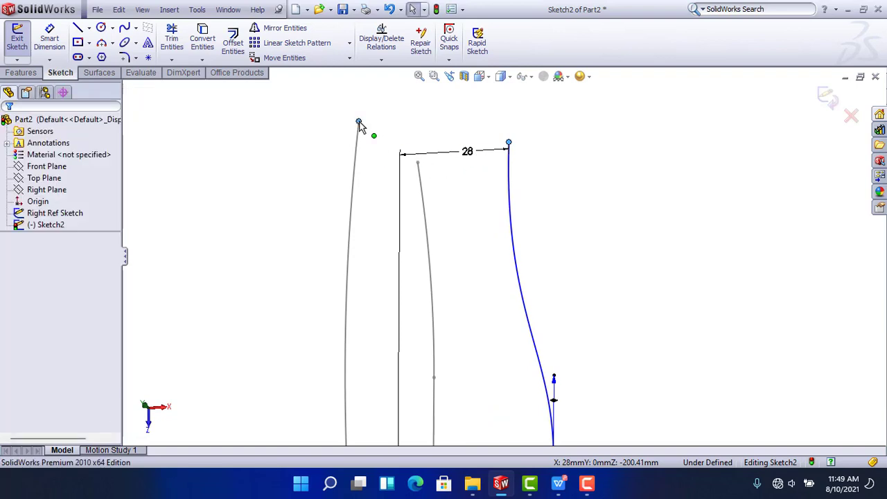
{"action": "left_click", "coordinate": [358, 122], "text": "ctrl"}
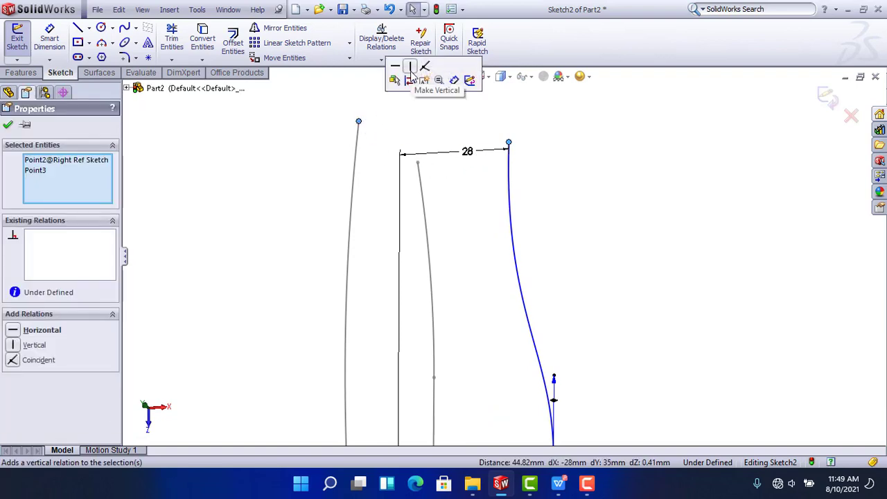
{"action": "left_click", "coordinate": [393, 68]}
{"action": "left_click", "coordinate": [631, 233]}
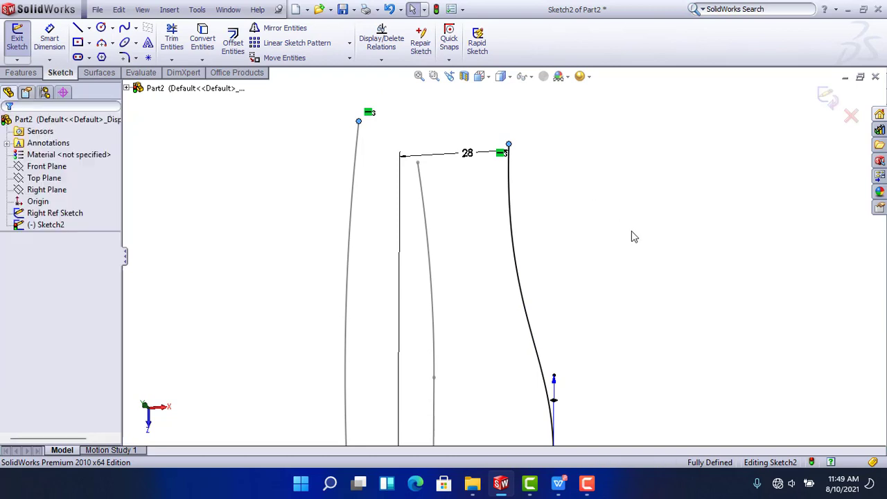
Reshape the spline into a smooth outward bulge by rotating the tangent handles at its far endpoint and at the origin
{"action": "key", "text": "ctrl+8"}
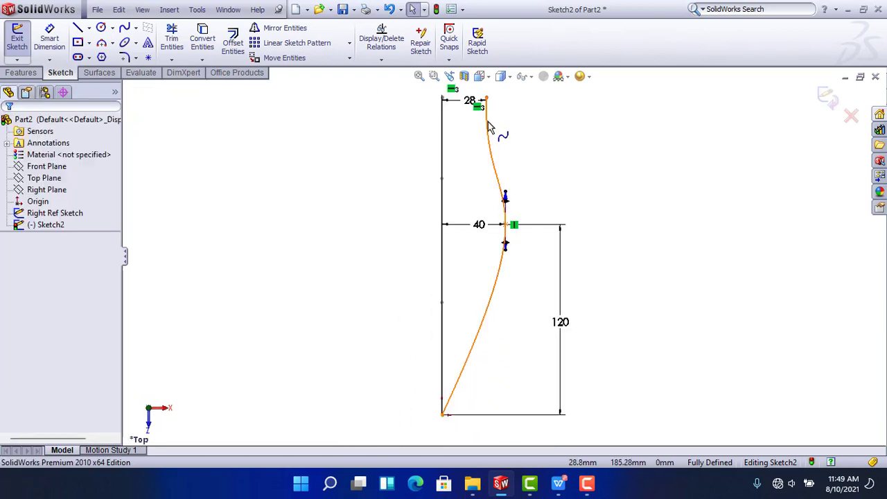
{"action": "left_click", "coordinate": [488, 121]}
{"action": "scroll", "coordinate": [488, 122], "scroll_direction": "down", "scroll_amount": 2}
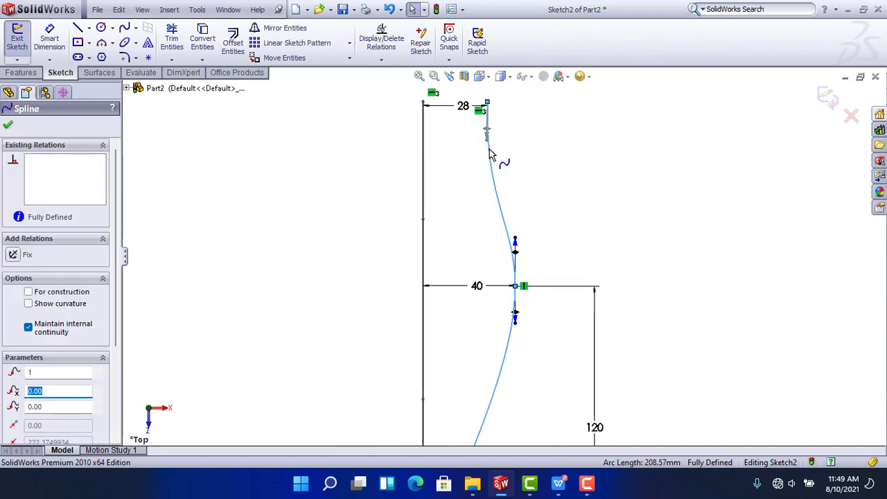
{"action": "left_click_drag", "start_coordinate": [487, 144], "coordinate": [503, 147]}
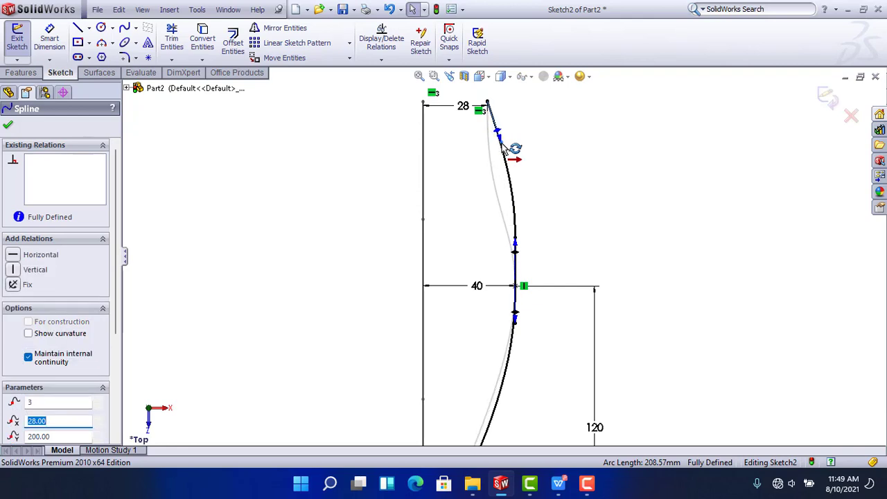
{"action": "scroll", "coordinate": [511, 149], "scroll_direction": "up", "scroll_amount": 3}
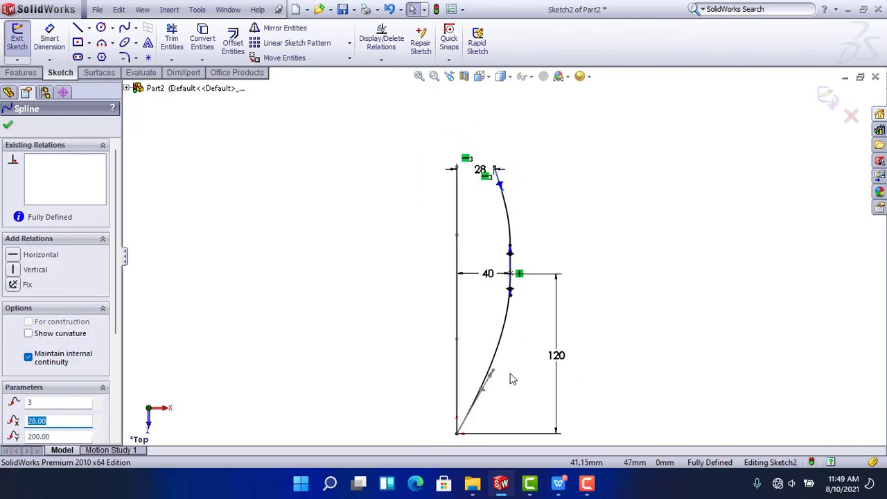
{"action": "scroll", "coordinate": [485, 349], "scroll_direction": "down", "scroll_amount": 3}
{"action": "left_click_drag", "start_coordinate": [472, 352], "coordinate": [485, 369]}
{"action": "scroll", "coordinate": [489, 368], "scroll_direction": "up", "scroll_amount": 3}
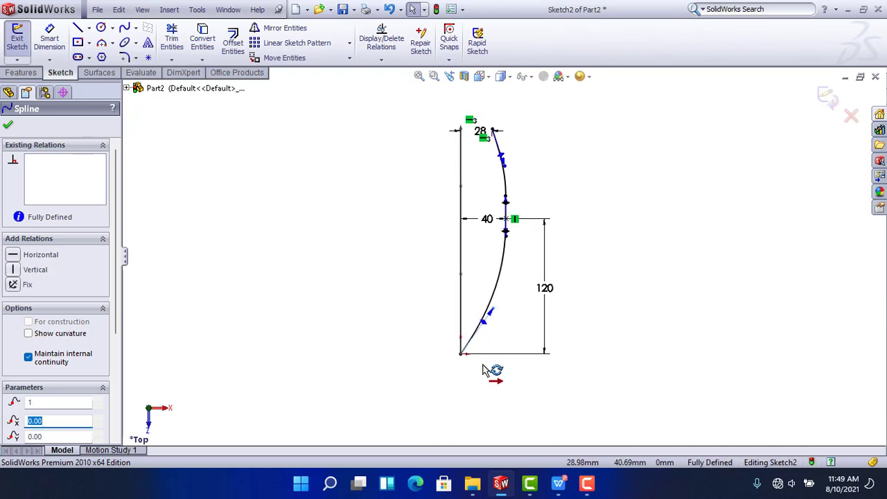
{"action": "scroll", "coordinate": [516, 252], "scroll_direction": "down", "scroll_amount": 1}
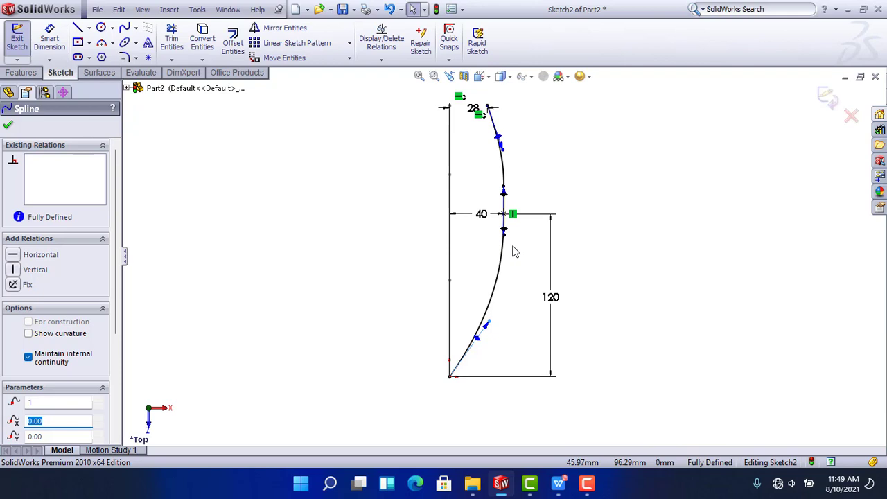
Exit the plan-view sketch and rename it Top Ref Sketch
{"action": "left_click", "coordinate": [777, 215]}
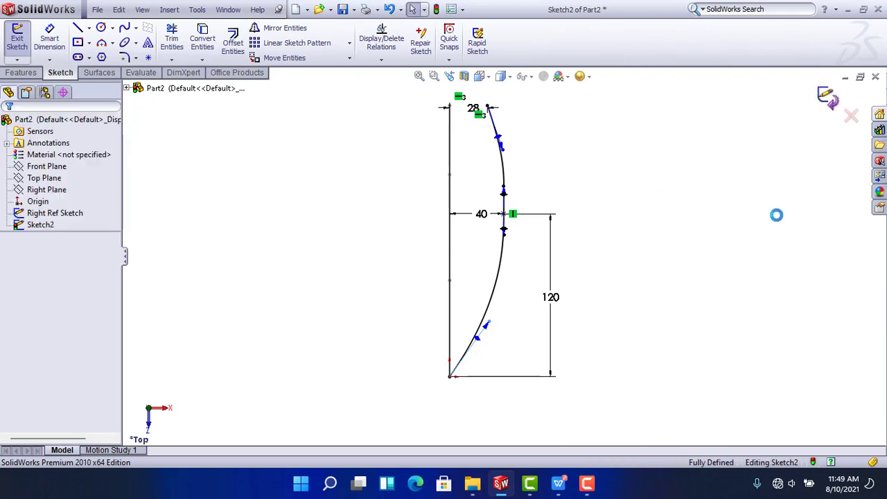
{"action": "key", "text": "ctrl+7"}
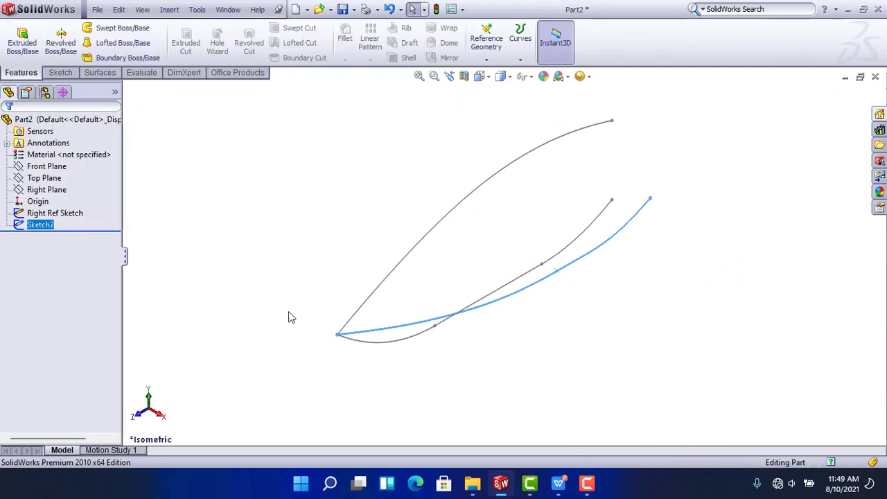
{"action": "left_click", "coordinate": [56, 228]}
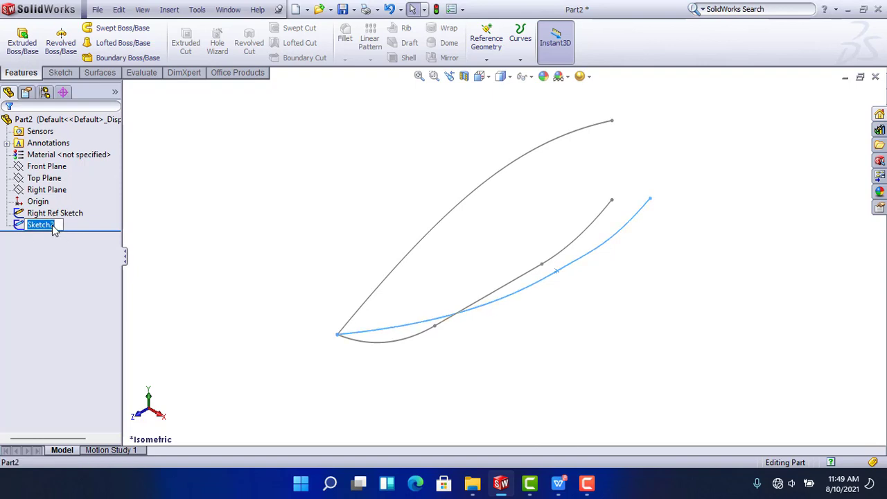
{"action": "type", "text": "Top Ref S"}
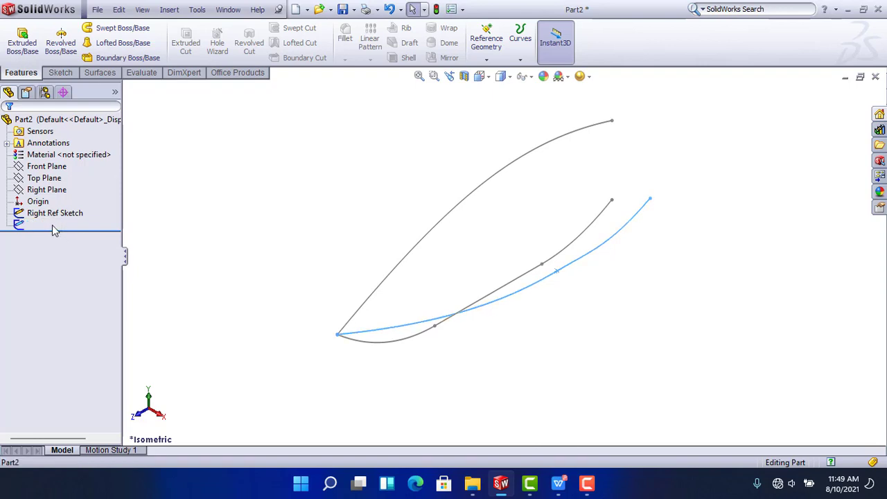
{"action": "type", "text": "ketch"}
{"action": "key", "text": "Return"}
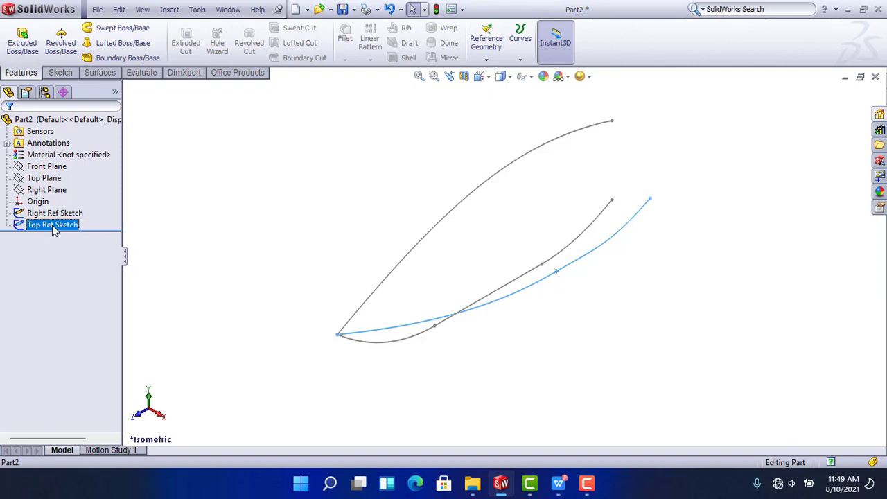
{"action": "left_click", "coordinate": [309, 251]}
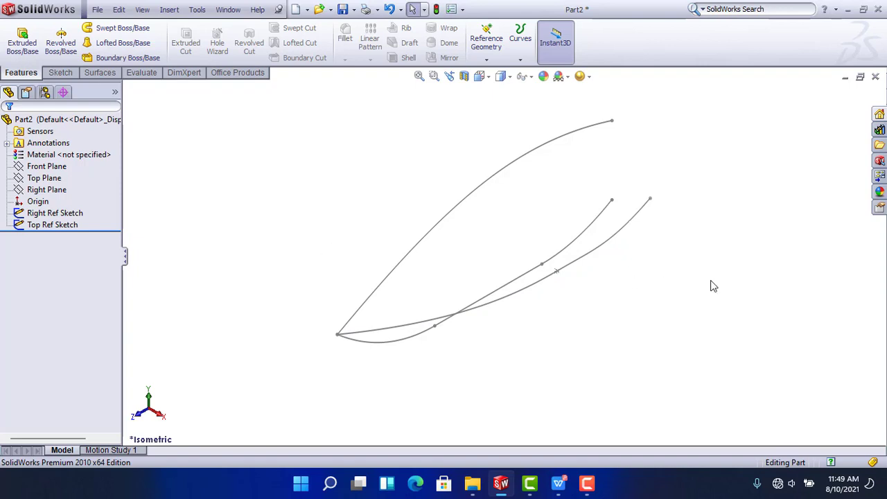
Create a reference plane offset 5 mm from the Front Plane, flipped toward the reference curves
{"action": "left_click", "coordinate": [46, 166]}
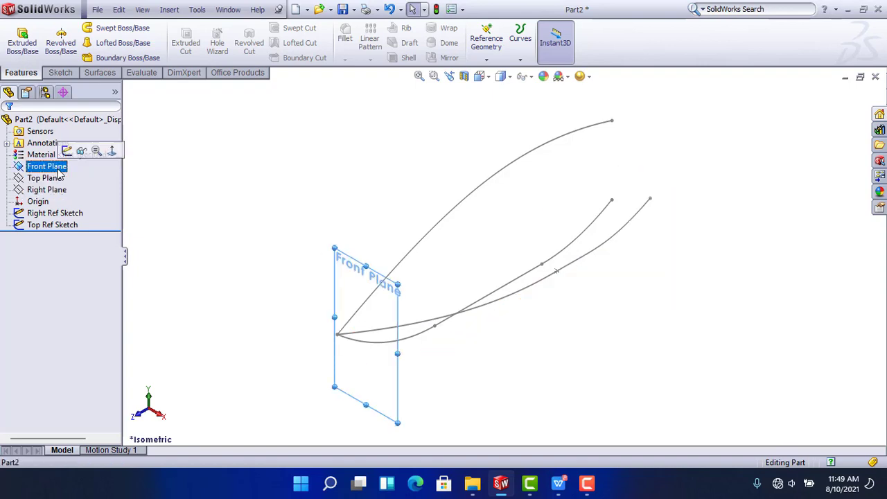
{"action": "left_click", "coordinate": [486, 43]}
{"action": "left_click", "coordinate": [499, 72]}
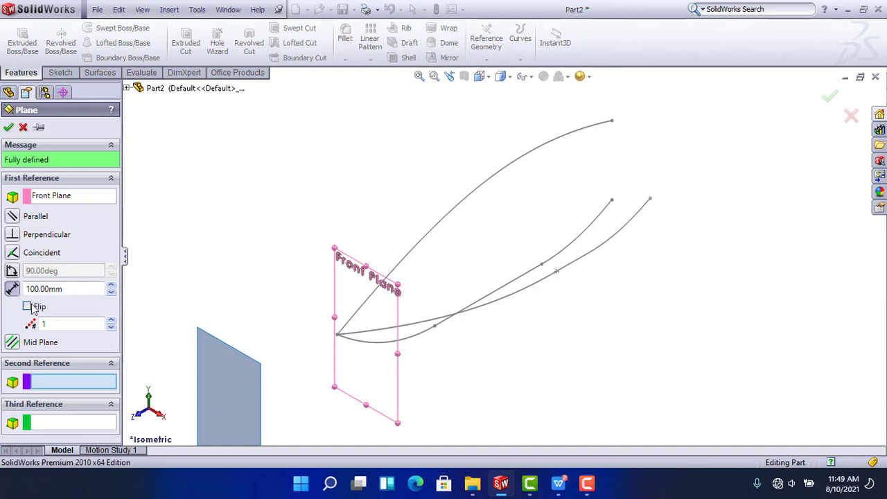
{"action": "left_click", "coordinate": [27, 306]}
{"action": "left_click_drag", "start_coordinate": [68, 289], "coordinate": [3, 305]}
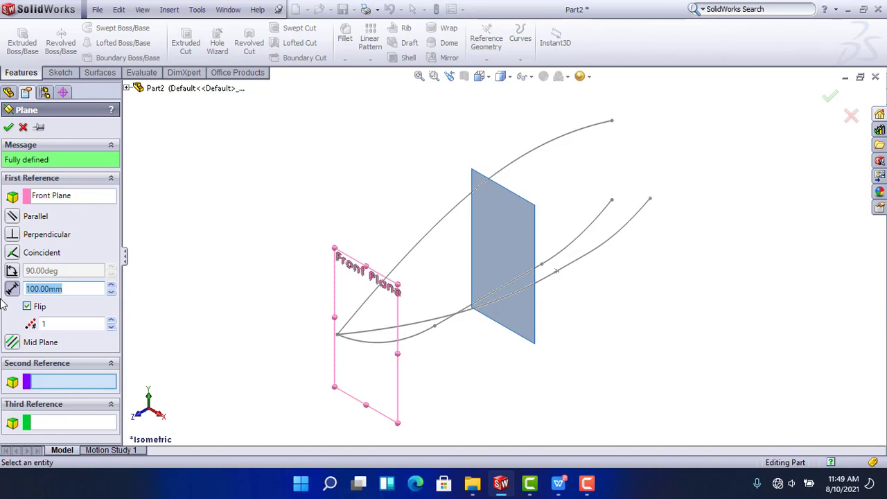
{"action": "type", "text": "5"}
{"action": "key", "text": "Return"}
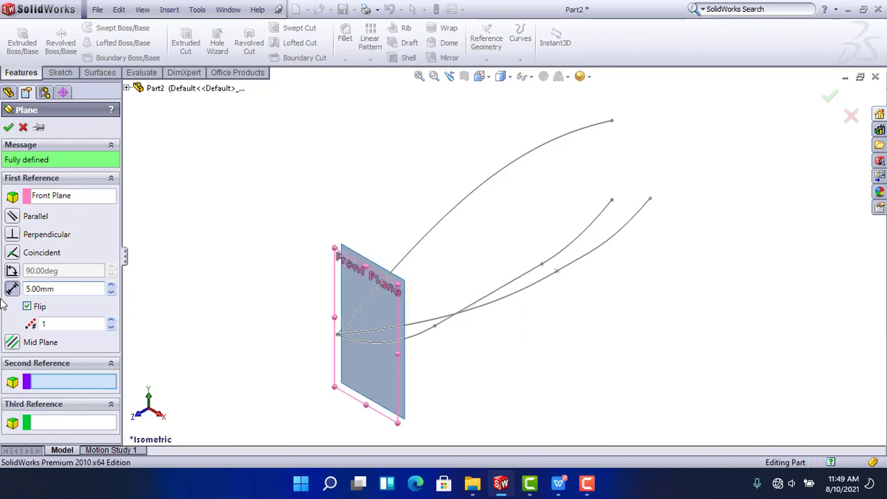
{"action": "left_click", "coordinate": [8, 128]}
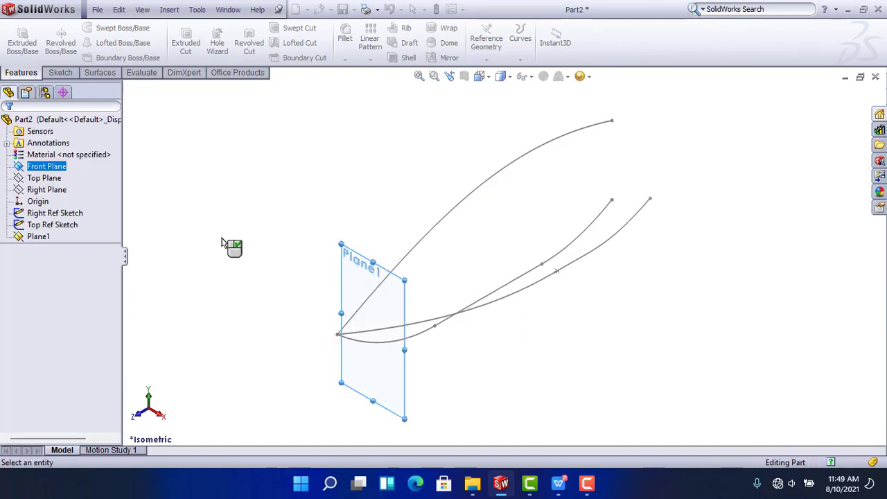
{"action": "key", "text": "f"}
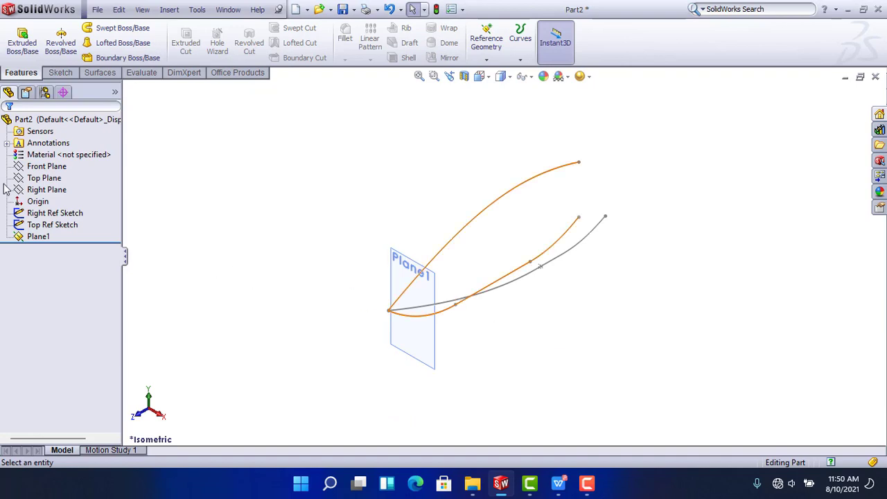
Create a reference plane offset 50 mm from the Front Plane, flipped toward the reference curves
{"action": "left_click", "coordinate": [46, 167]}
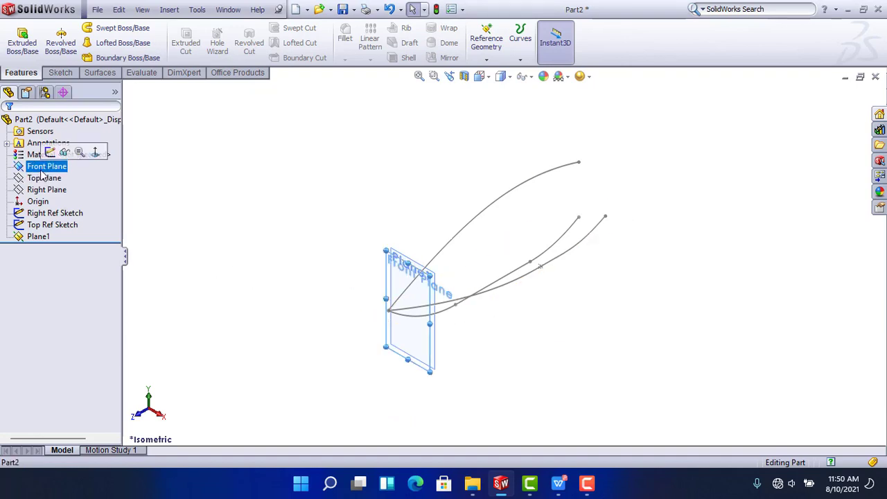
{"action": "left_click", "coordinate": [226, 229]}
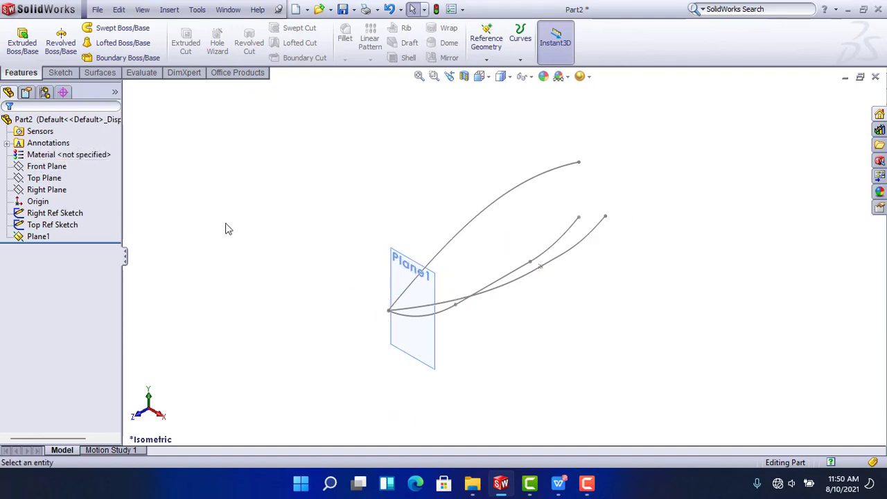
{"action": "key", "text": "ctrl+2"}
{"action": "key", "text": "ctrl+4"}
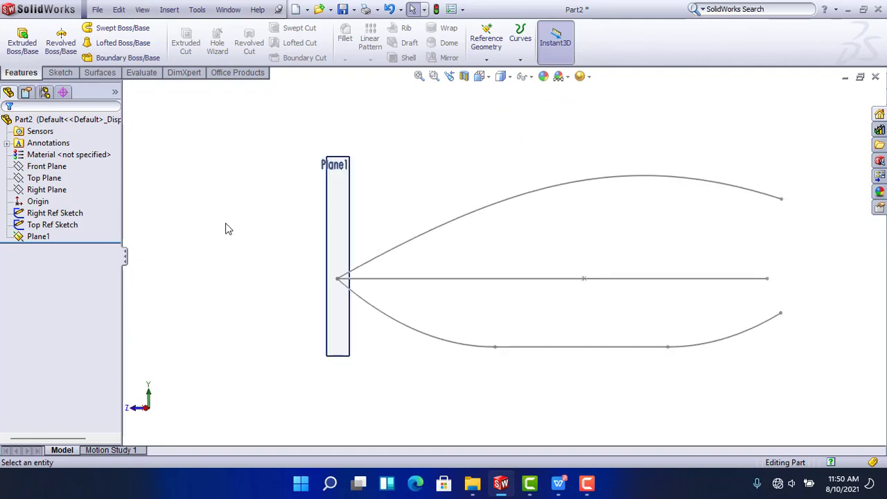
{"action": "left_click", "coordinate": [46, 166]}
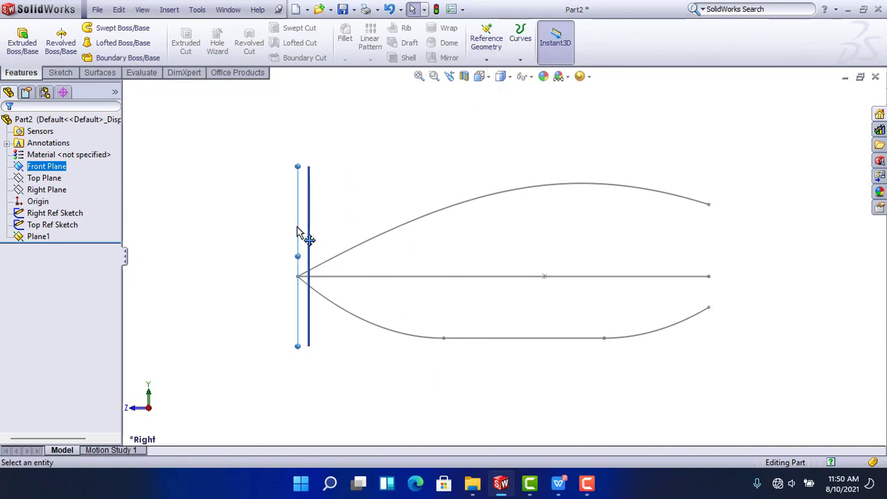
{"action": "left_click_drag", "start_coordinate": [298, 232], "coordinate": [449, 233], "text": "ctrl"}
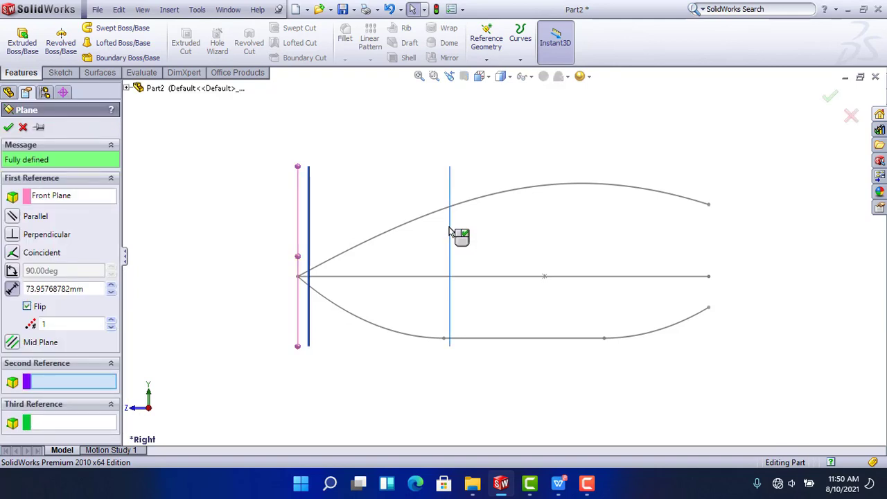
{"action": "left_click_drag", "start_coordinate": [85, 289], "coordinate": [4, 297]}
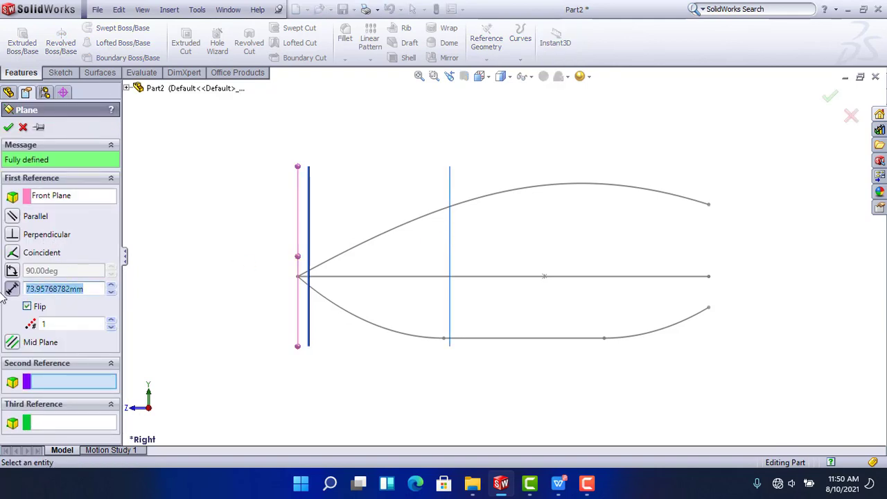
{"action": "type", "text": "50"}
{"action": "key", "text": "Return"}
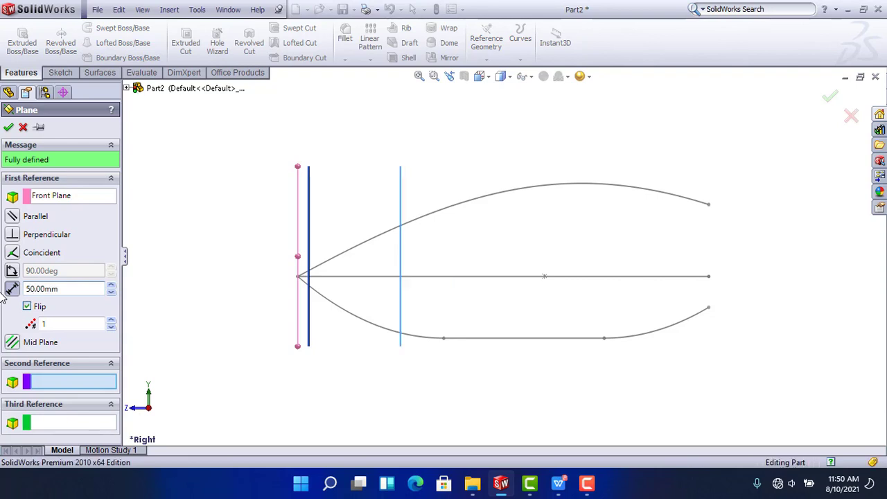
{"action": "key", "text": "Return"}
{"action": "left_click", "coordinate": [213, 180]}
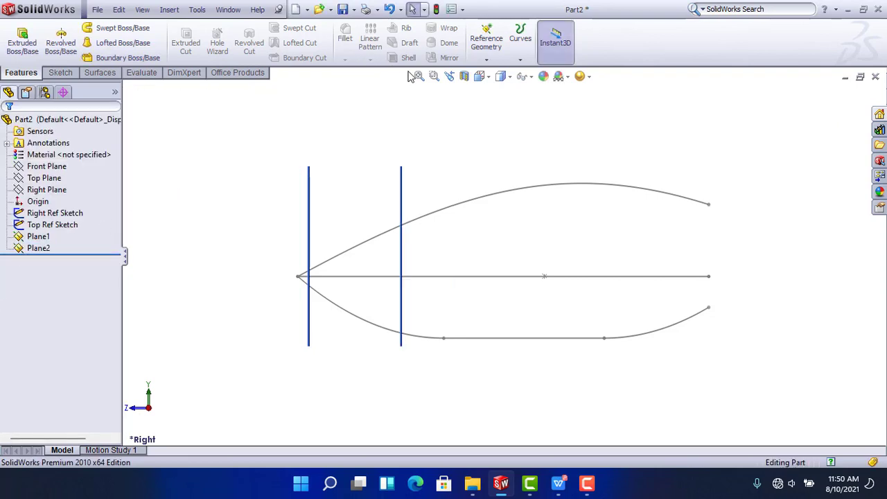
Create another reference plane offset 100 mm from the Front Plane along the body
{"action": "left_click", "coordinate": [47, 167]}
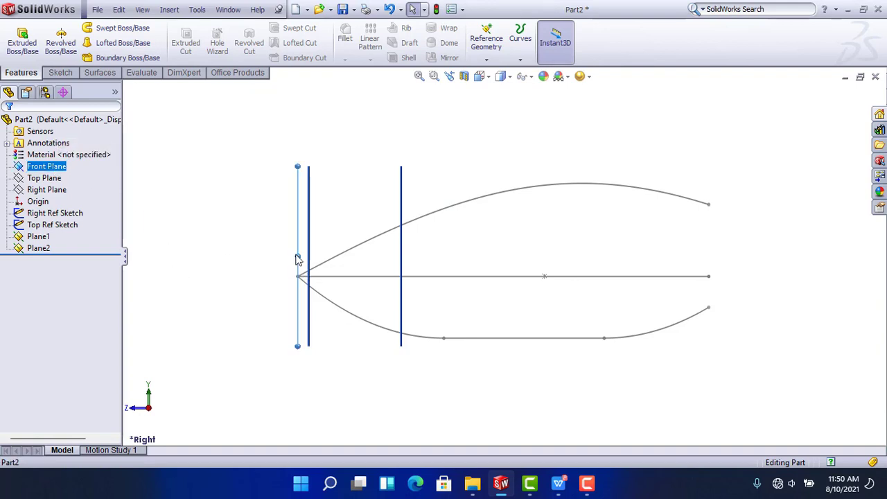
{"action": "left_click_drag", "start_coordinate": [295, 255], "coordinate": [534, 243], "text": "ctrl"}
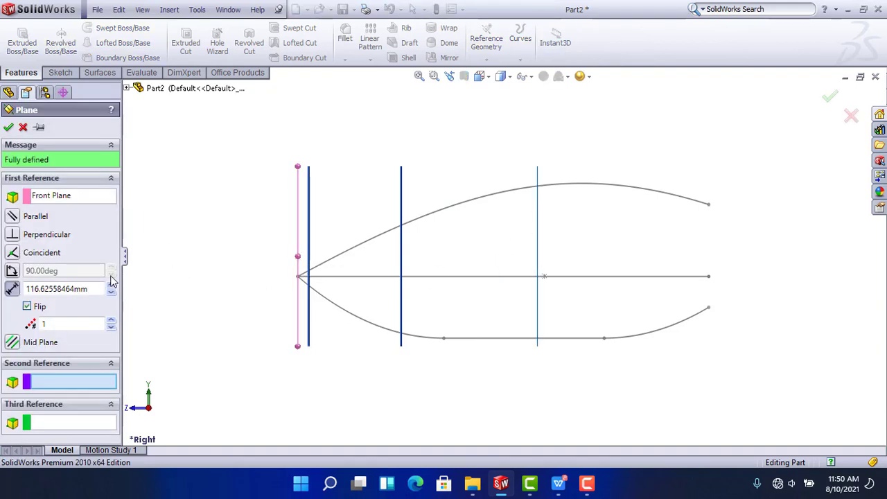
{"action": "left_click_drag", "start_coordinate": [83, 289], "coordinate": [2, 299]}
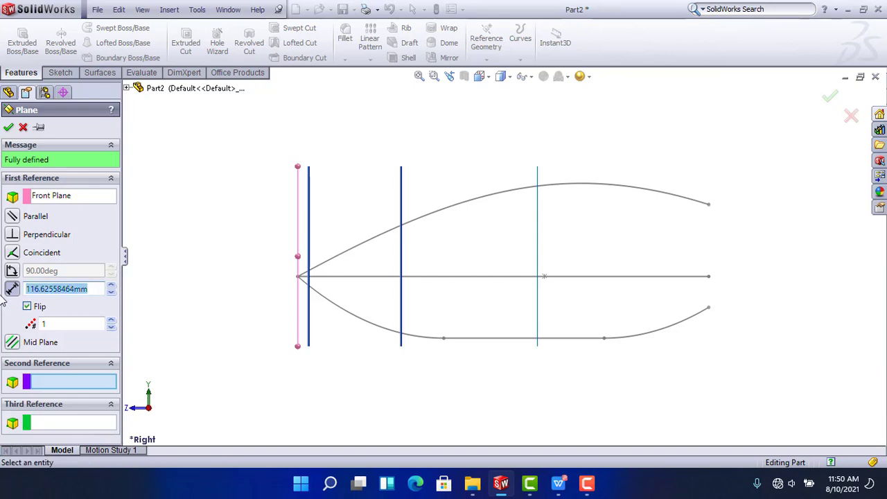
{"action": "type", "text": "100"}
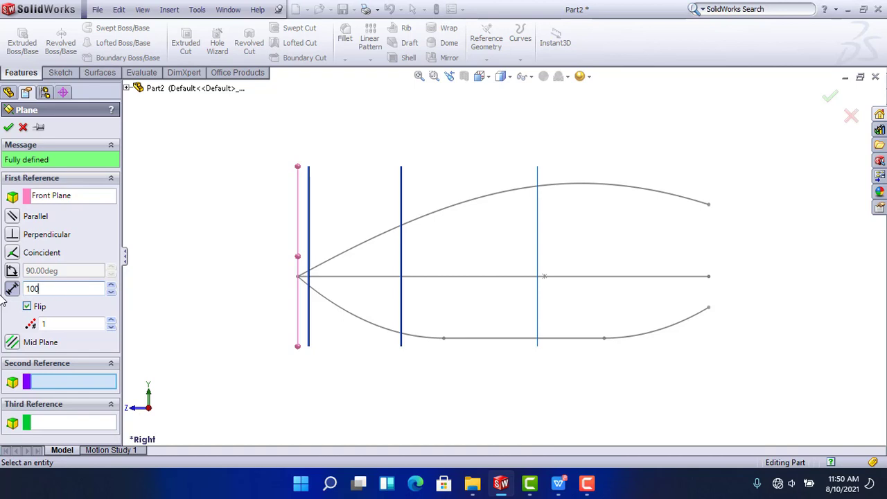
{"action": "key", "text": "Return"}
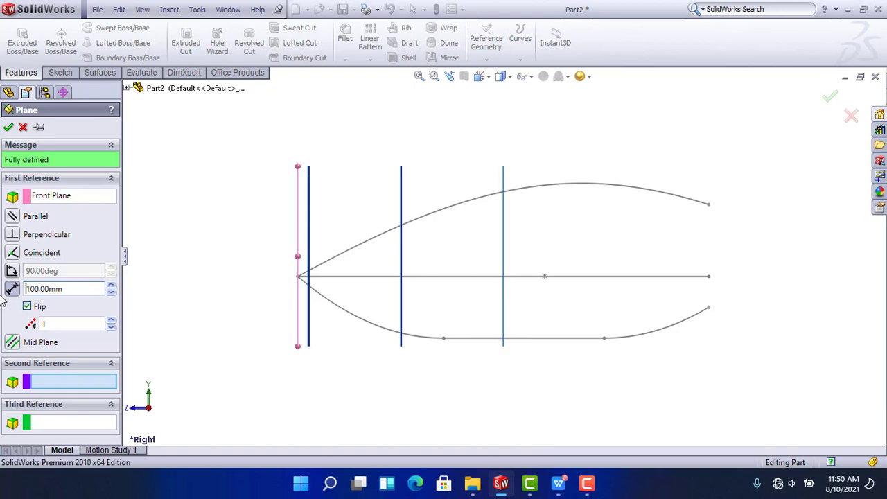
{"action": "left_click", "coordinate": [9, 128]}
{"action": "left_click", "coordinate": [62, 143]}
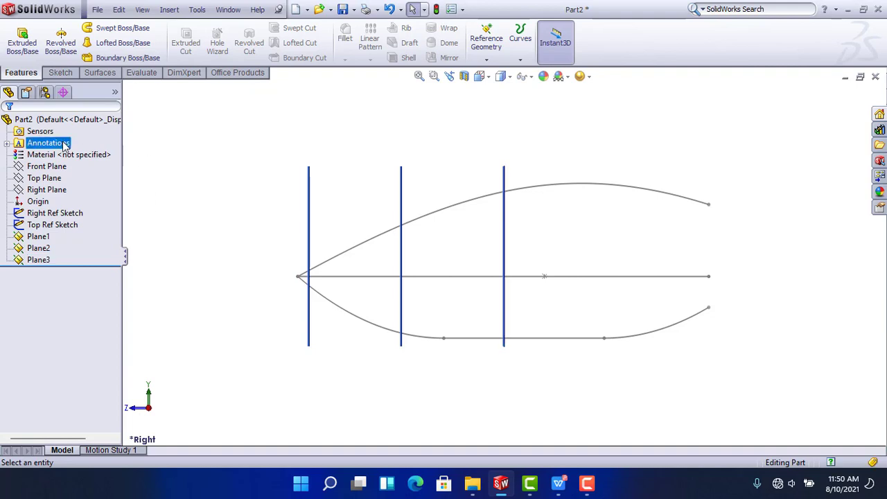
Add a fourth reference plane offset 132 mm from the Front Plane, flipped toward the reference curves
{"action": "left_click", "coordinate": [46, 166]}
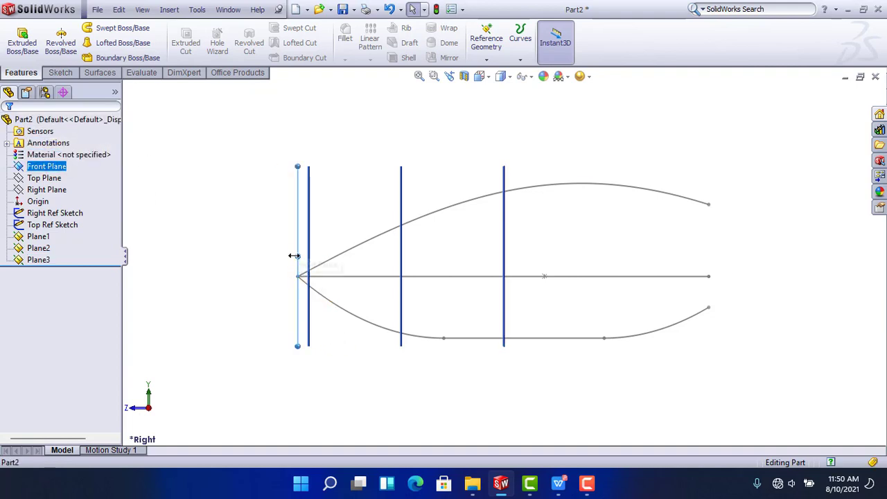
{"action": "left_click_drag", "start_coordinate": [293, 256], "coordinate": [600, 251], "text": "ctrl"}
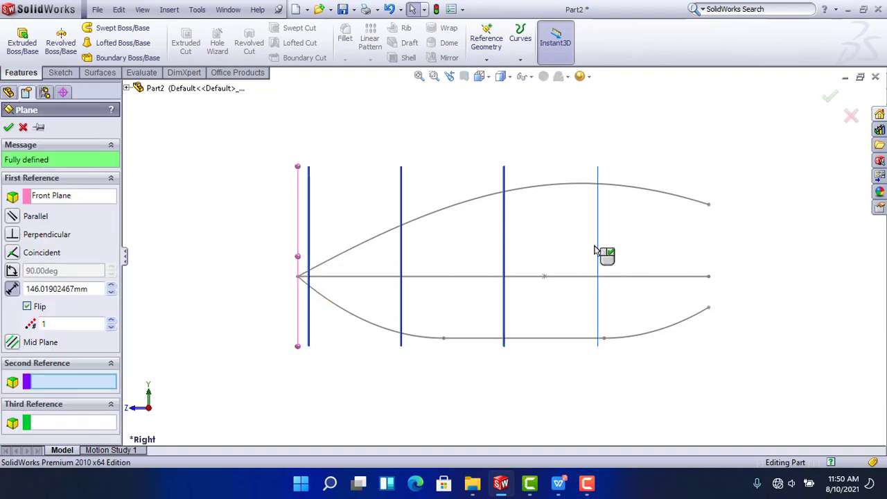
{"action": "left_click_drag", "start_coordinate": [93, 288], "coordinate": [3, 291]}
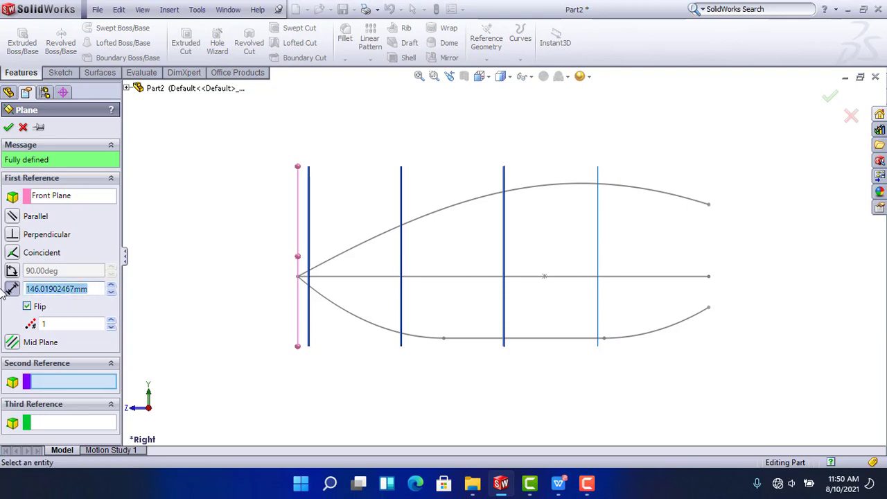
{"action": "type", "text": "132"}
{"action": "key", "text": "Return"}
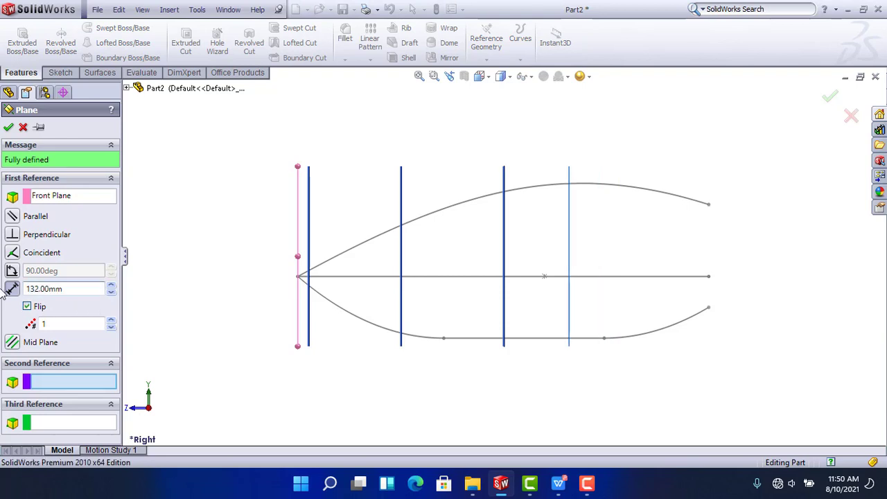
{"action": "key", "text": "Return"}
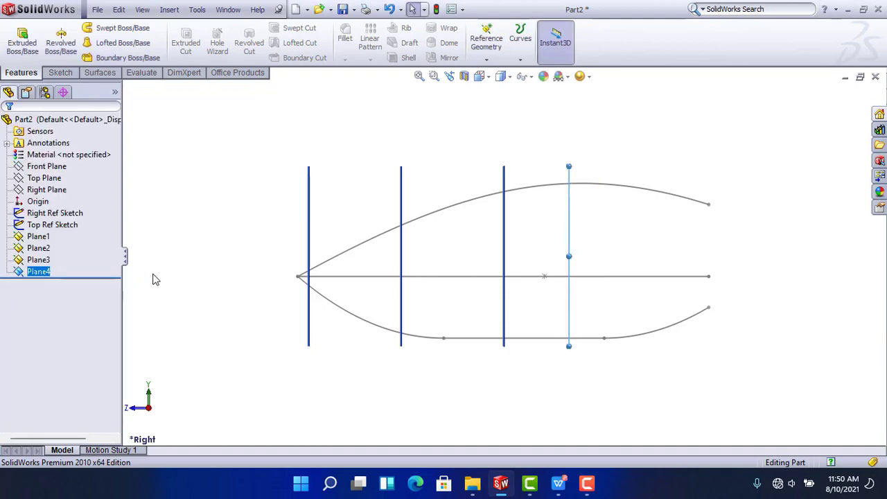
Edit Plane4 and set its offset from the Front Plane to 150 mm
{"action": "left_click", "coordinate": [36, 271]}
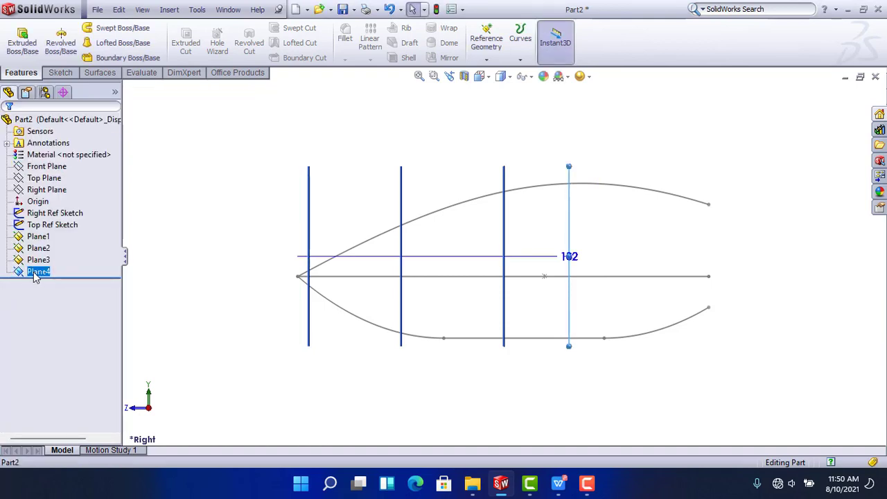
{"action": "left_click", "coordinate": [29, 273]}
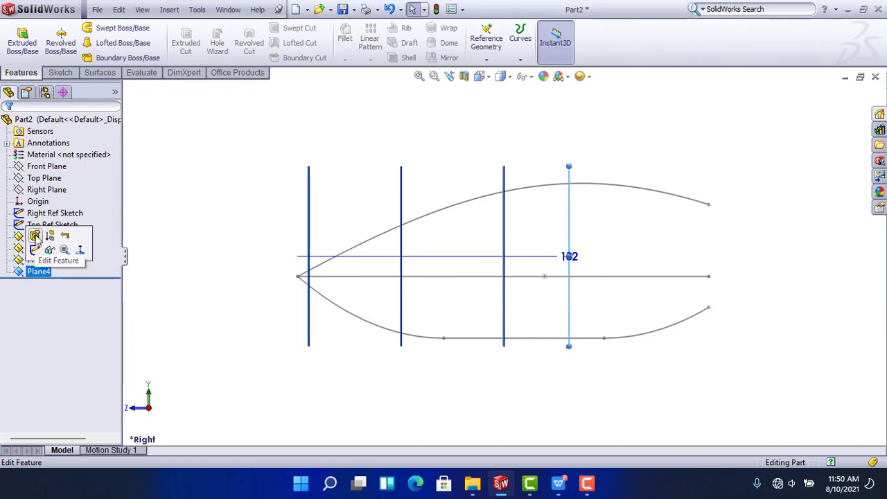
{"action": "left_click", "coordinate": [36, 234]}
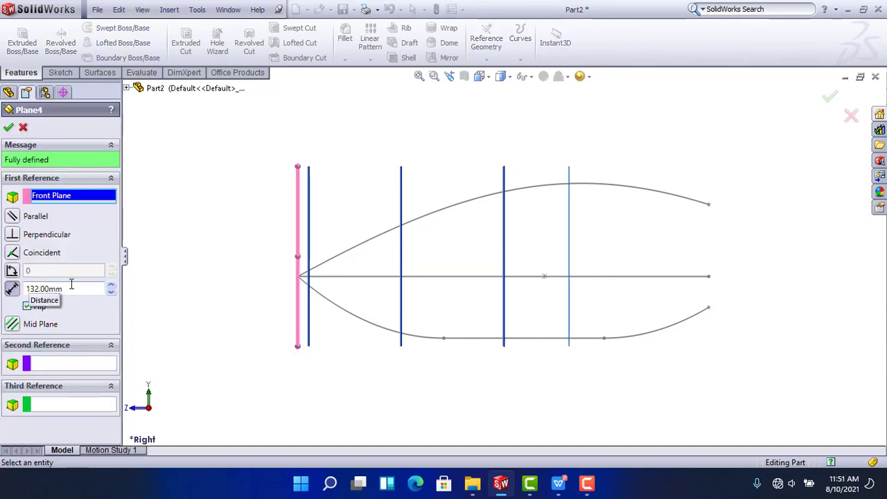
{"action": "type", "text": "15"}
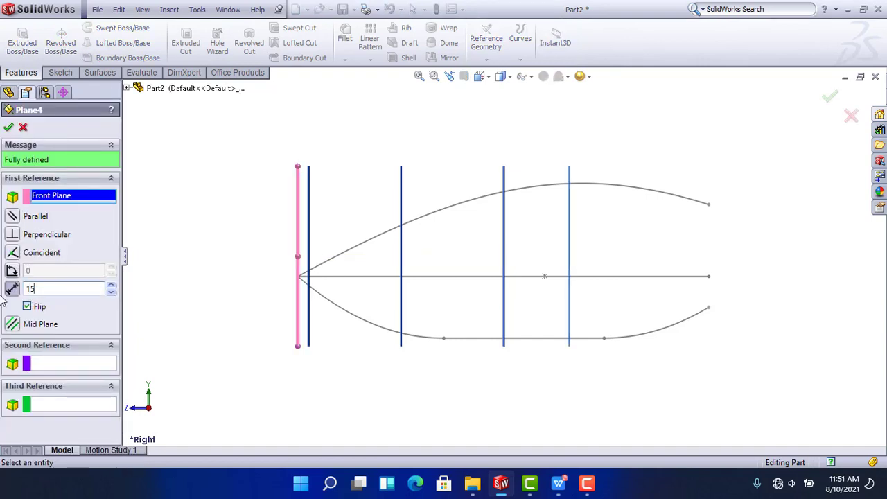
{"action": "type", "text": "0"}
{"action": "key", "text": "Return"}
{"action": "key", "text": "Return"}
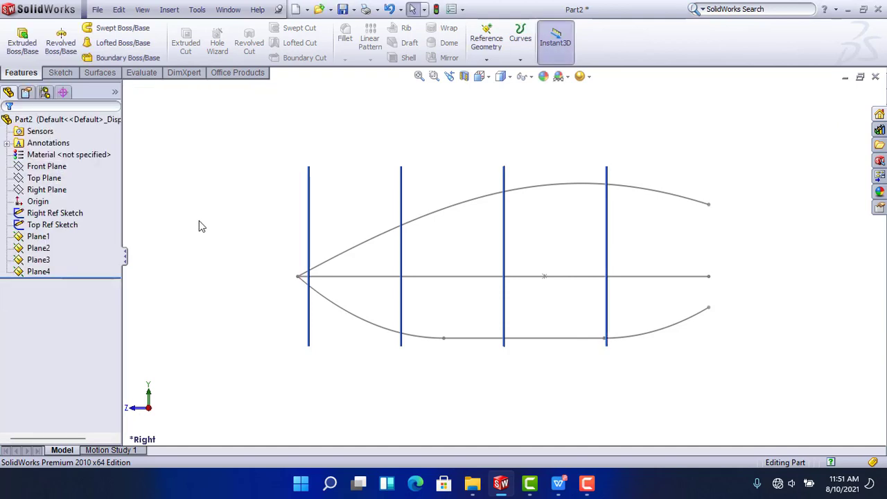
Create a fifth reference plane offset 175 mm from the Front Plane toward the rear of the body
{"action": "left_click", "coordinate": [46, 166]}
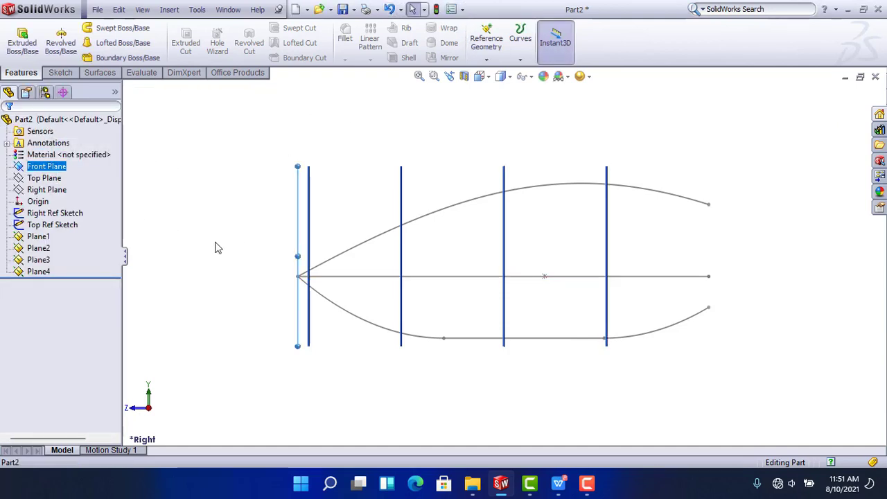
{"action": "left_click_drag", "start_coordinate": [519, 249], "coordinate": [663, 247], "text": "ctrl"}
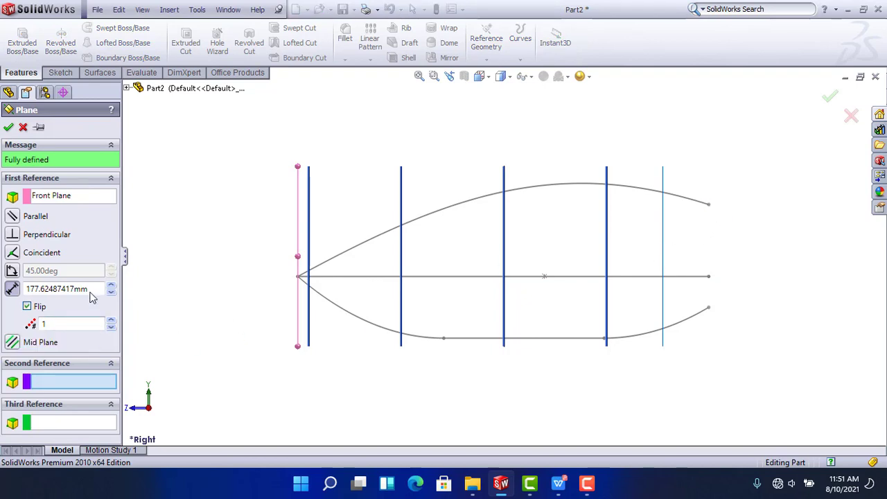
{"action": "left_click_drag", "start_coordinate": [89, 290], "coordinate": [2, 302]}
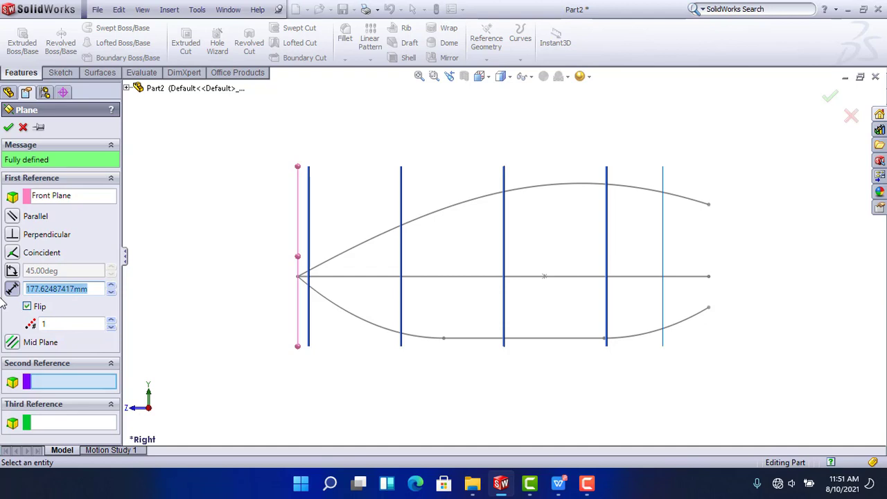
{"action": "type", "text": "175.00mm"}
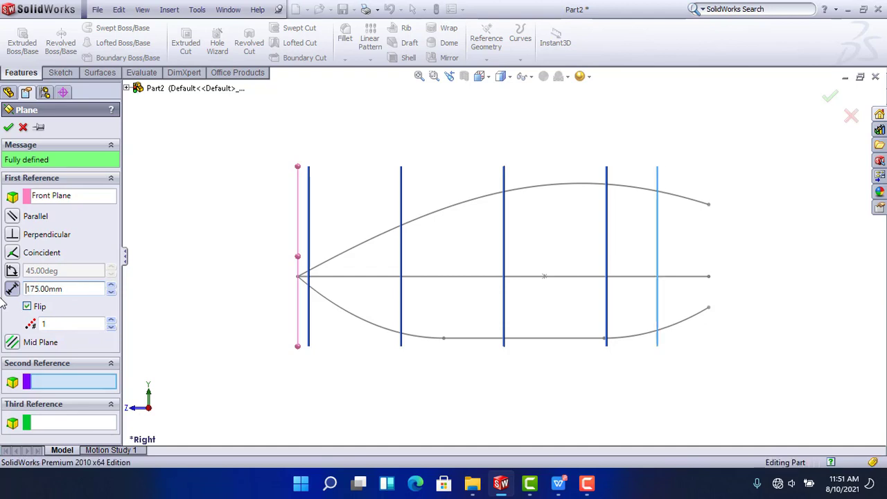
{"action": "key", "text": "Return"}
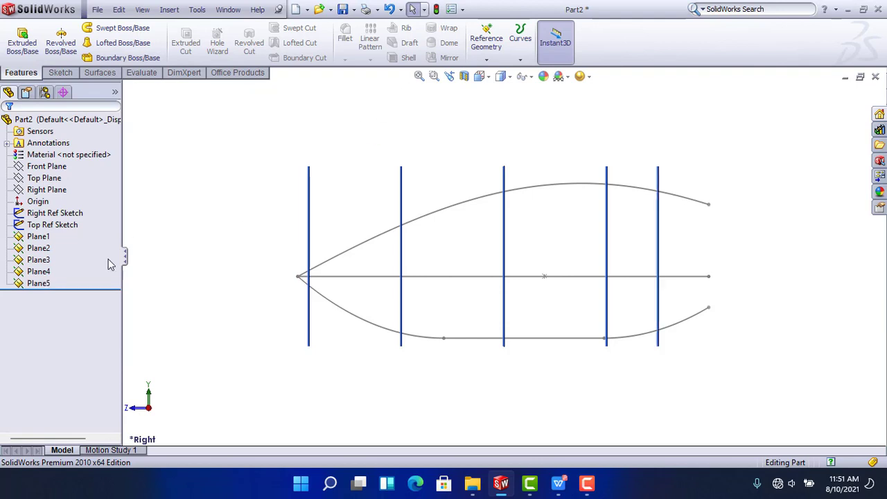
Create a plane parallel to the Front Plane and coincident with the far endpoint of the upper curve in Right Ref Sketch
{"action": "left_click", "coordinate": [46, 166]}
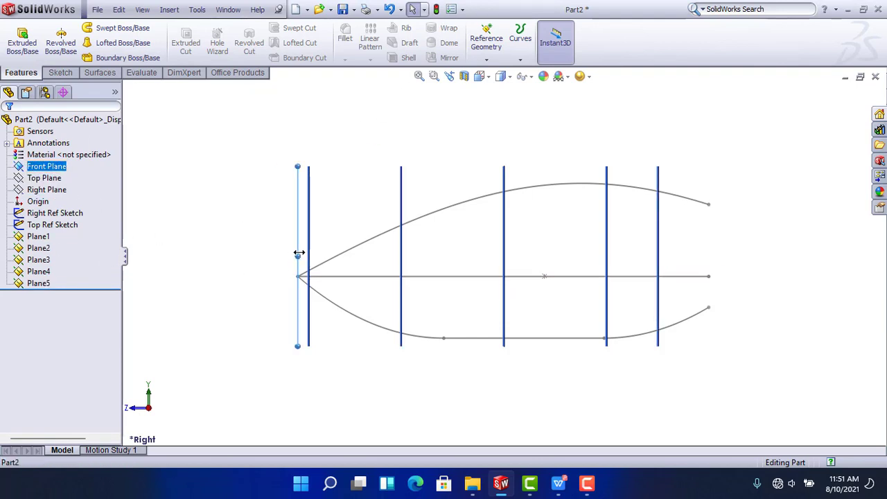
{"action": "left_click_drag", "start_coordinate": [299, 253], "coordinate": [603, 263], "text": "ctrl"}
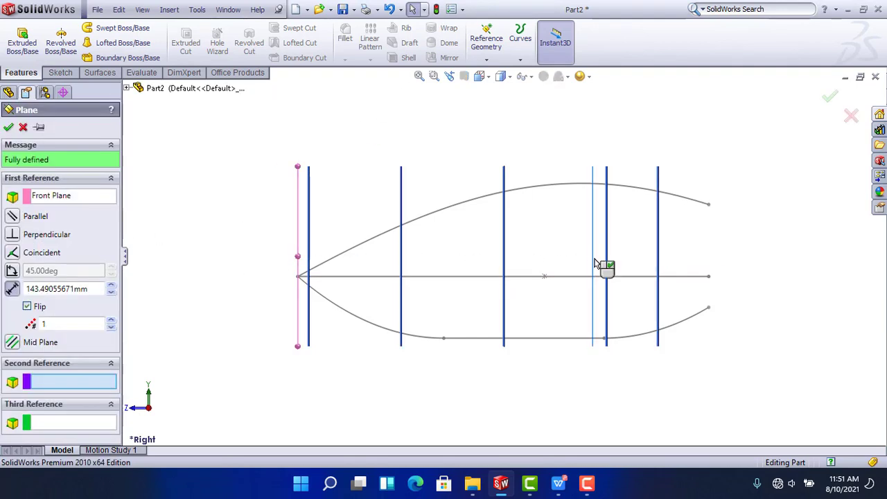
{"action": "left_click", "coordinate": [709, 206]}
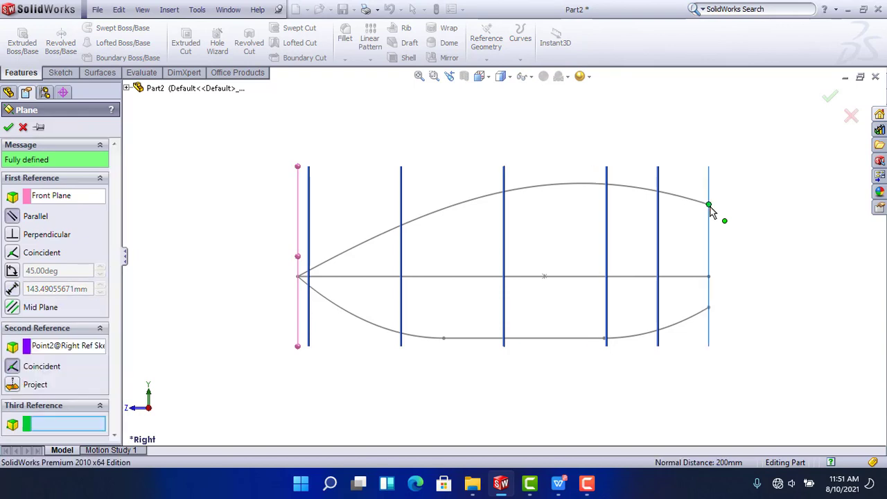
{"action": "left_click", "coordinate": [9, 127]}
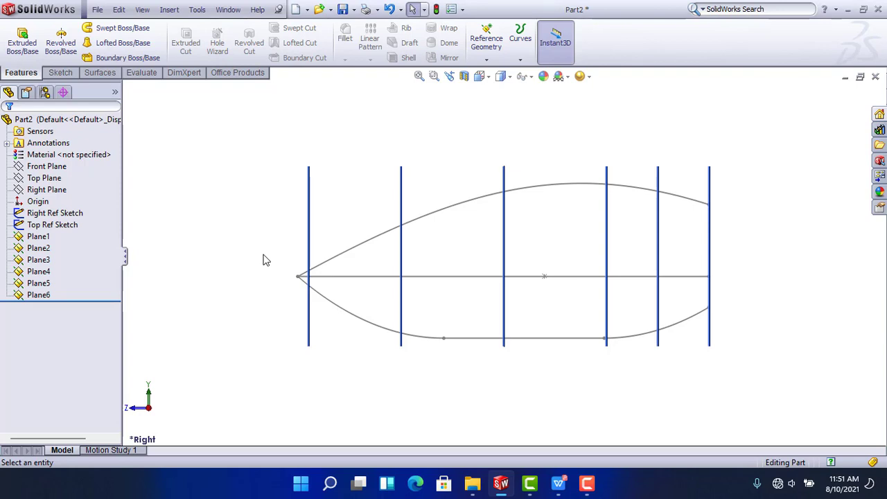
Start a sketch on Plane1 and draw a circle of about 8 mm radius centred just above and to the right of the origin
{"action": "middle_click_drag", "start_coordinate": [263, 260], "coordinate": [308, 302]}
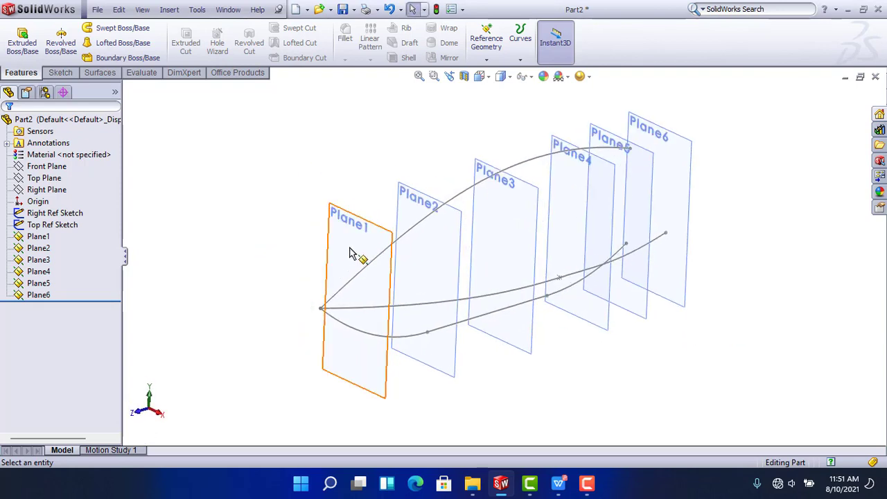
{"action": "left_click", "coordinate": [350, 255]}
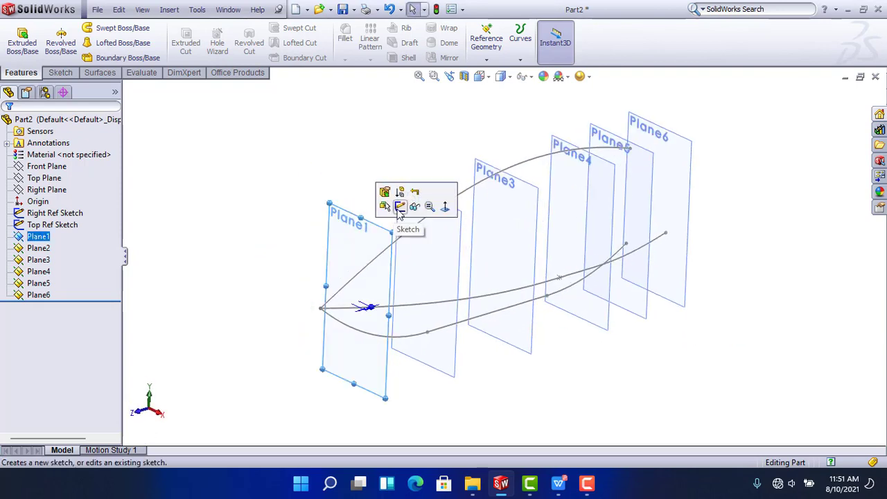
{"action": "left_click", "coordinate": [400, 207]}
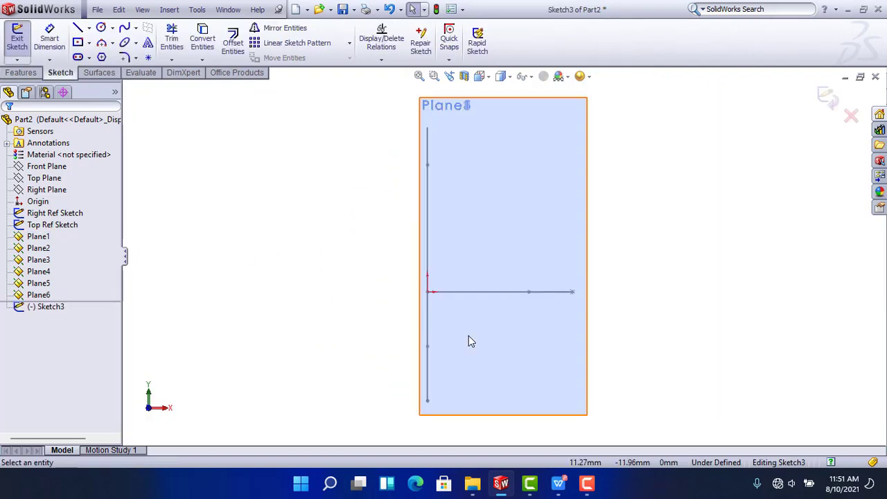
{"action": "scroll", "coordinate": [461, 319], "scroll_direction": "down", "scroll_amount": 3}
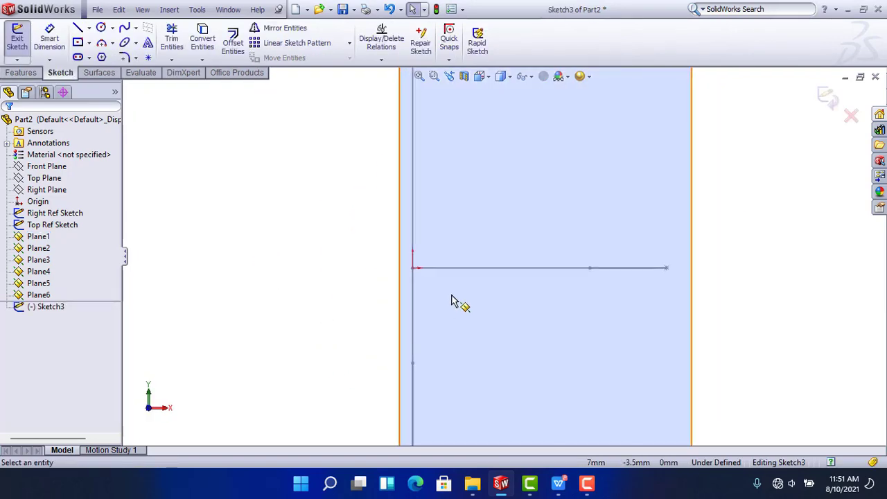
{"action": "left_click", "coordinate": [100, 27]}
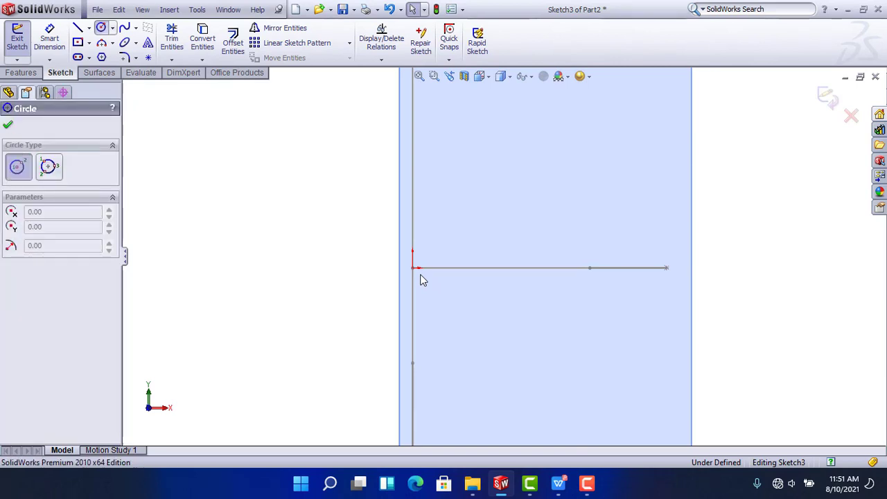
{"action": "left_click", "coordinate": [443, 243]}
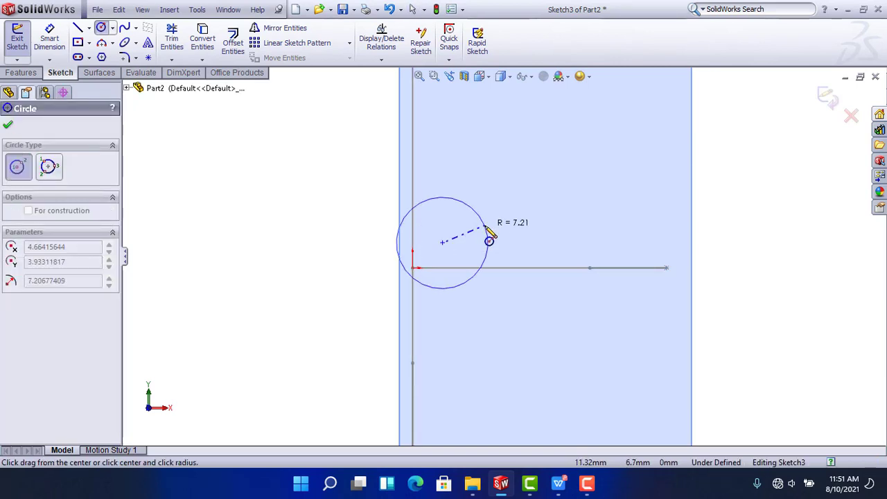
{"action": "left_click", "coordinate": [494, 237]}
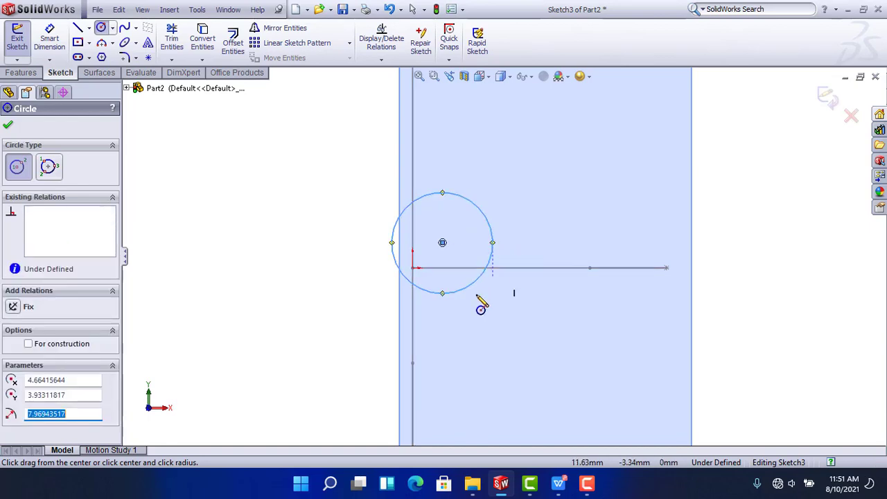
{"action": "key", "text": "Escape"}
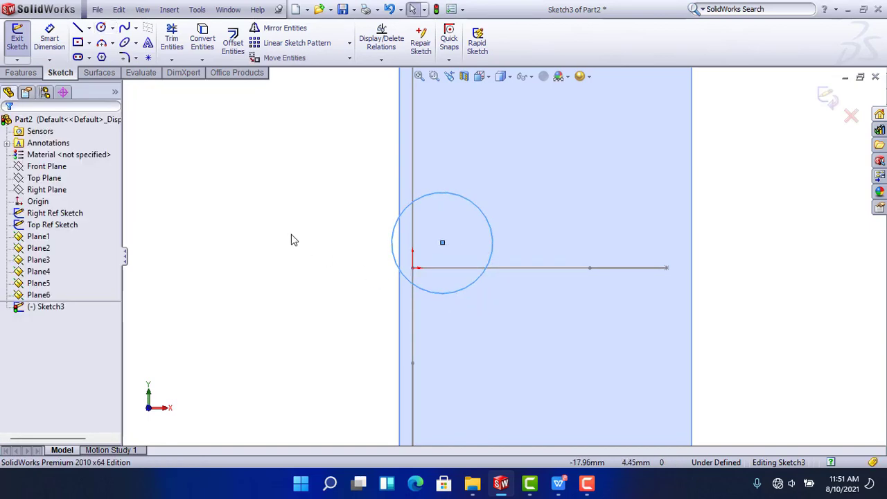
Place sketch points on the circle's top and bottom quadrants
{"action": "left_click", "coordinate": [148, 58]}
{"action": "left_click", "coordinate": [444, 194]}
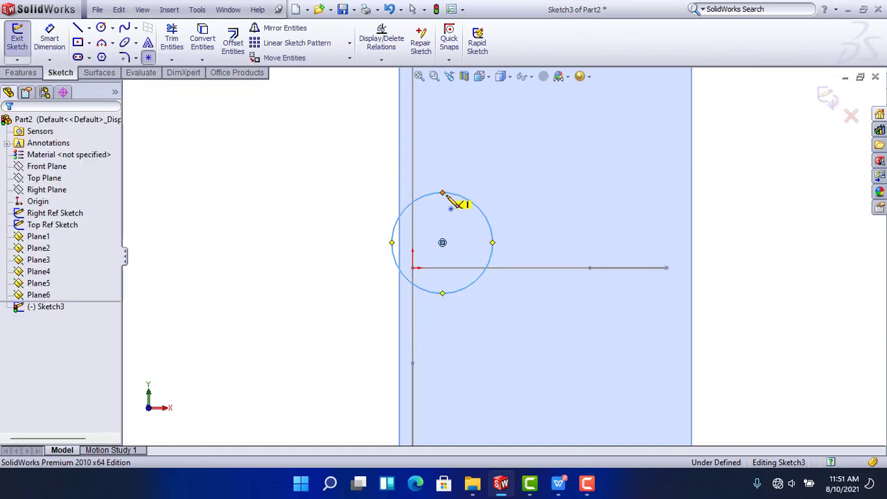
{"action": "left_click", "coordinate": [444, 296]}
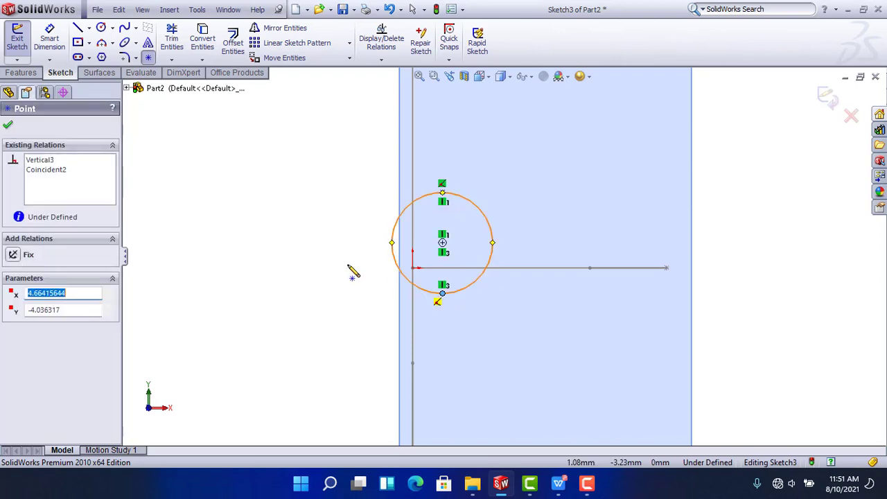
{"action": "right_click", "coordinate": [196, 161]}
{"action": "left_click", "coordinate": [207, 163]}
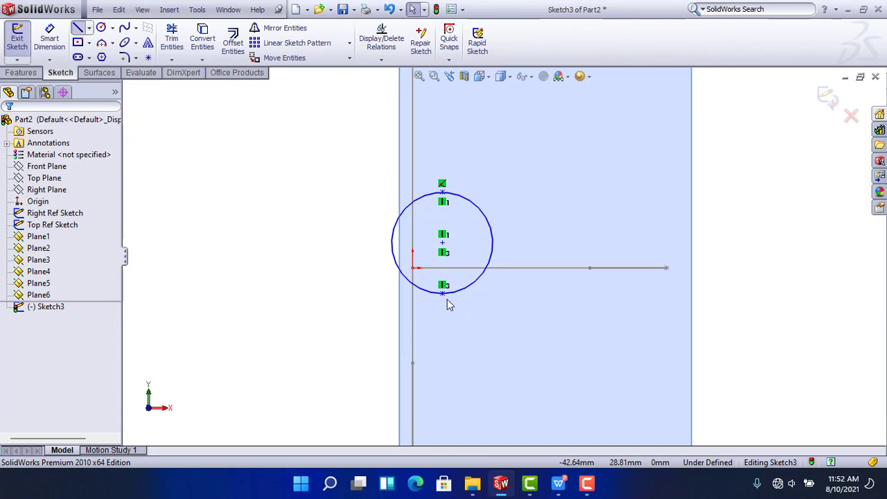
Connect the two points with a vertical line and trim away the circle's left half
{"action": "left_click", "coordinate": [443, 192]}
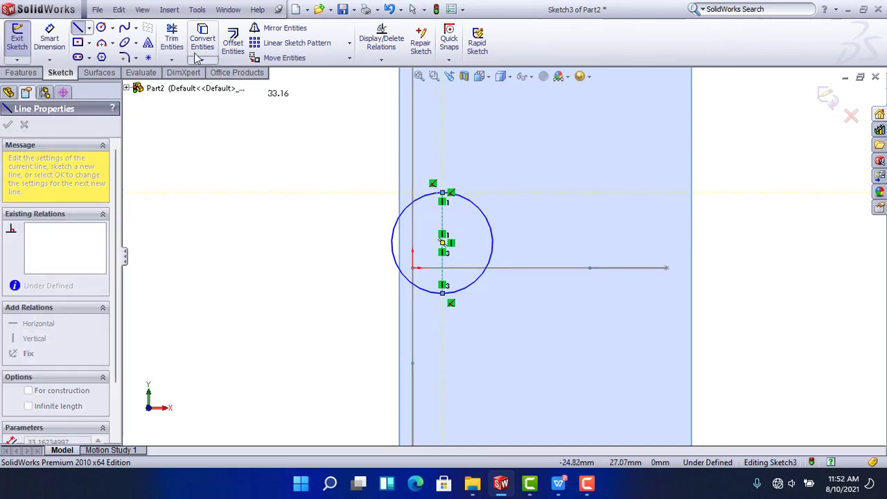
{"action": "left_click", "coordinate": [172, 39]}
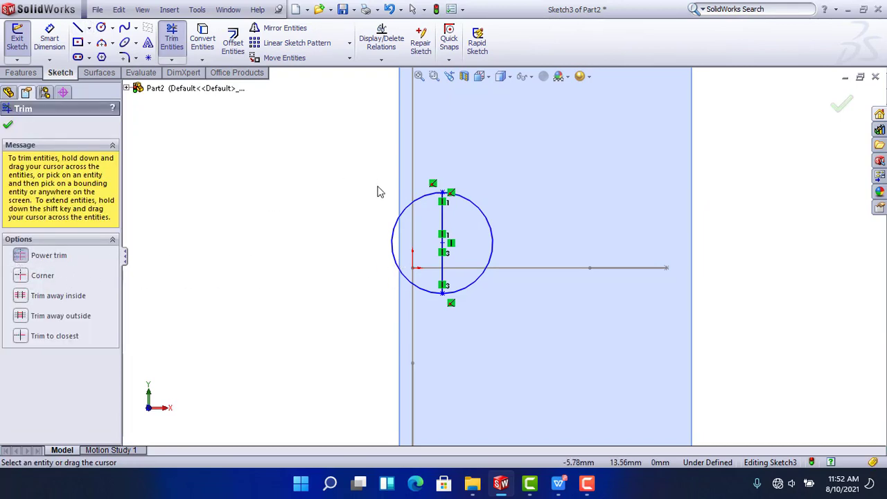
{"action": "left_click_drag", "start_coordinate": [377, 190], "coordinate": [407, 231]}
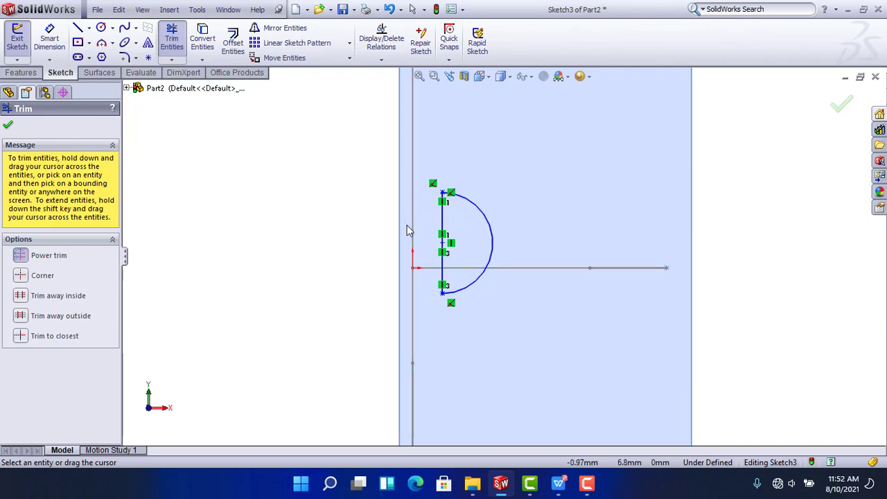
{"action": "left_click", "coordinate": [842, 105]}
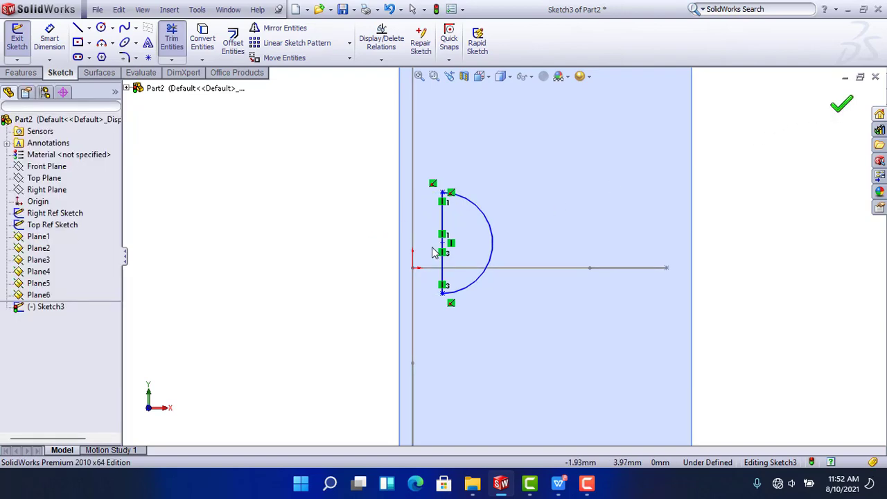
Try to add a Pierce relation between the half circle's upper endpoint and the upper spline of Right Ref Sketch
{"action": "scroll", "coordinate": [432, 253], "scroll_direction": "up", "scroll_amount": 2}
{"action": "mouse_move", "coordinate": [431, 252]}
{"action": "middle_mouse_down"}
{"action": "mouse_move", "coordinate": [407, 253]}
{"action": "mouse_move", "coordinate": [338, 294]}
{"action": "middle_mouse_up"}
{"action": "scroll", "coordinate": [279, 301], "scroll_direction": "down", "scroll_amount": 4}
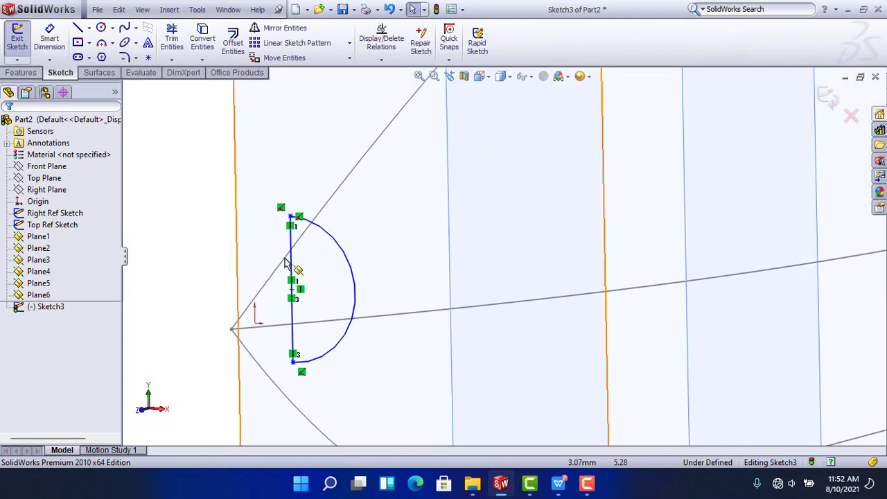
{"action": "left_click", "coordinate": [289, 220]}
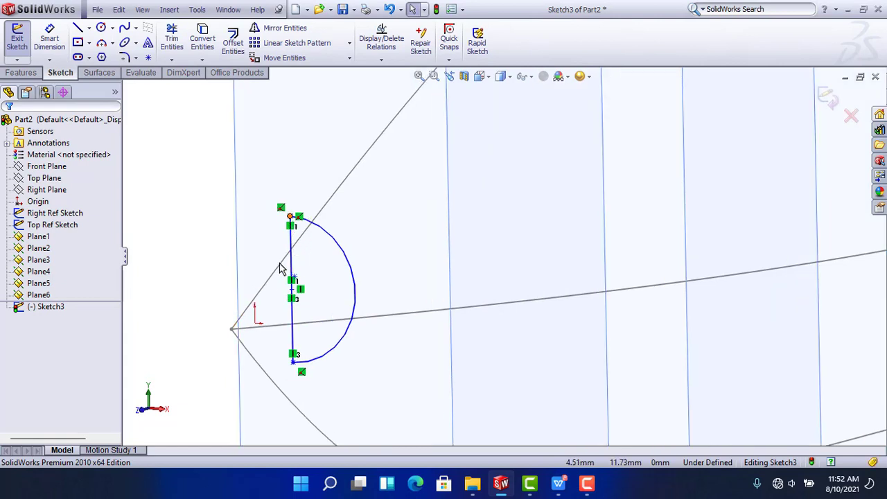
{"action": "left_click", "coordinate": [279, 269], "text": "ctrl"}
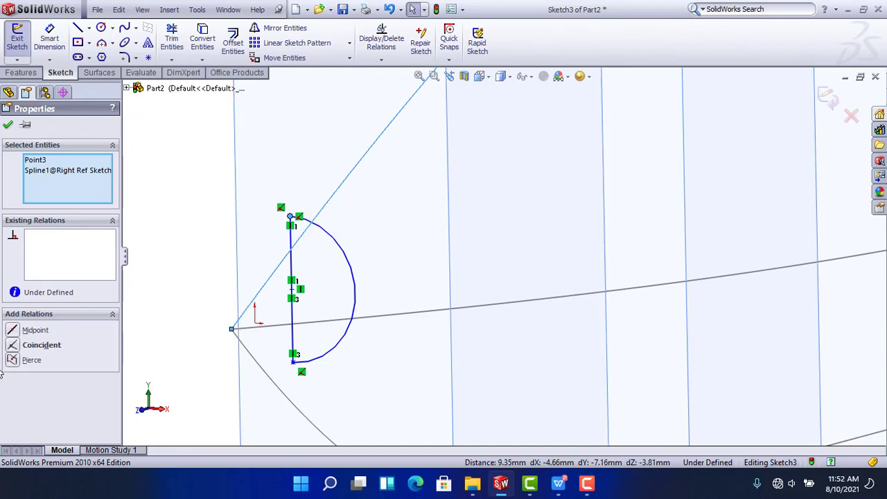
{"action": "left_click", "coordinate": [18, 363]}
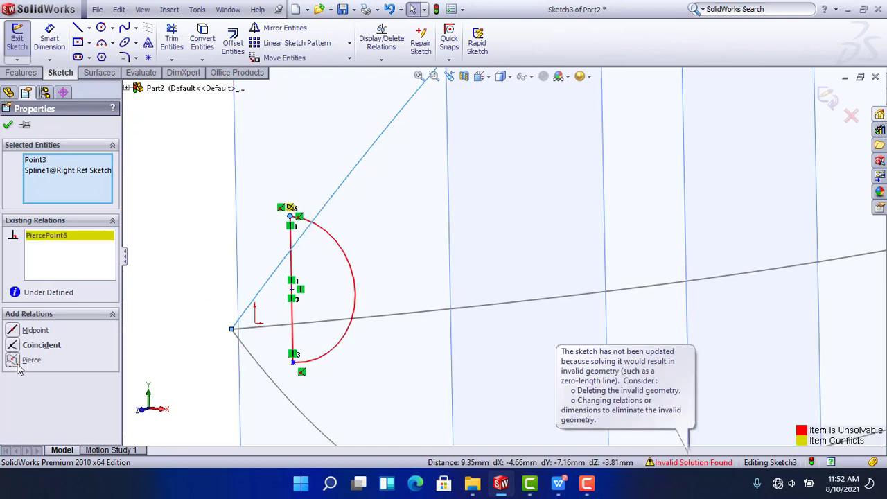
{"action": "mouse_move", "coordinate": [292, 312]}
{"action": "middle_mouse_down"}
{"action": "mouse_move", "coordinate": [317, 307]}
{"action": "mouse_move", "coordinate": [337, 358]}
{"action": "mouse_move", "coordinate": [329, 311]}
{"action": "middle_mouse_up"}
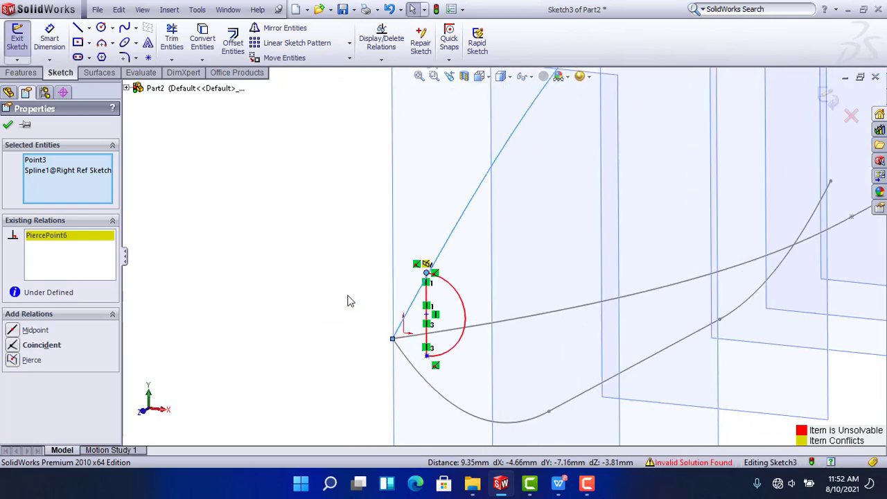
{"action": "scroll", "coordinate": [450, 293], "scroll_direction": "down", "scroll_amount": 3}
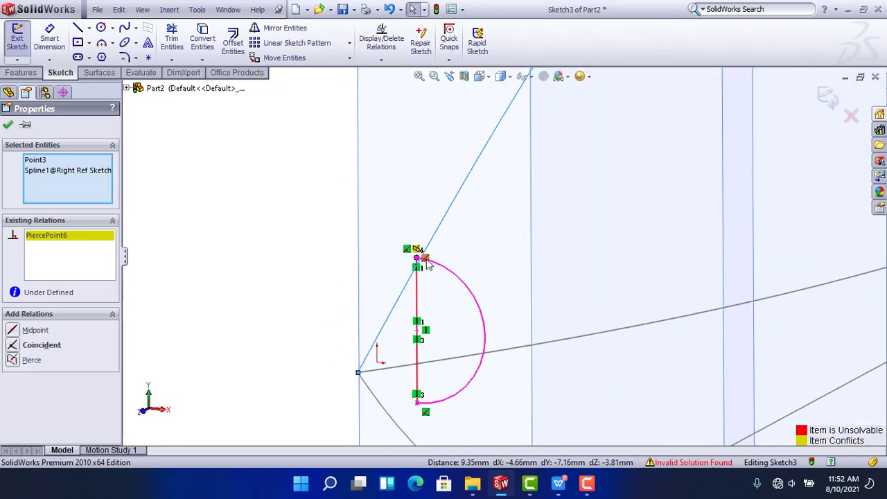
{"action": "left_click", "coordinate": [3, 126]}
Delete the coincident relation left of the half circle's upper endpoint
{"action": "scroll", "coordinate": [414, 275], "scroll_direction": "up", "scroll_amount": 3}
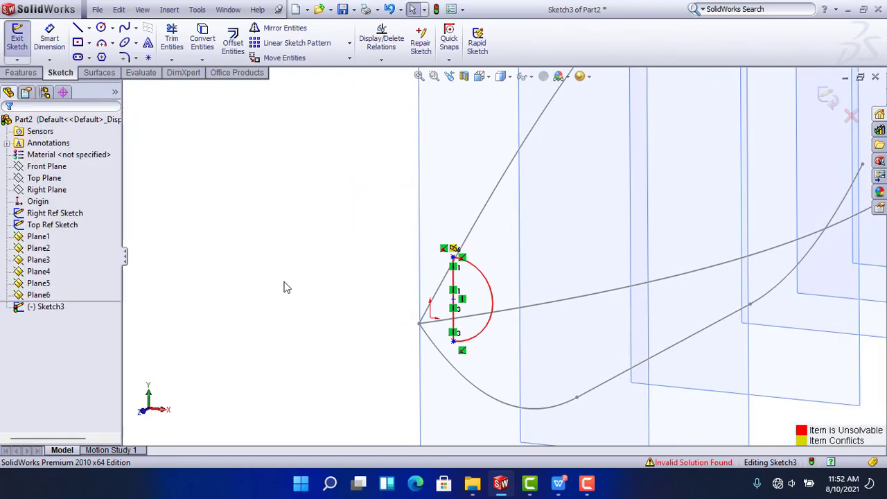
{"action": "middle_click_drag", "start_coordinate": [284, 282], "coordinate": [286, 284]}
{"action": "scroll", "coordinate": [510, 257], "scroll_direction": "down", "scroll_amount": 6}
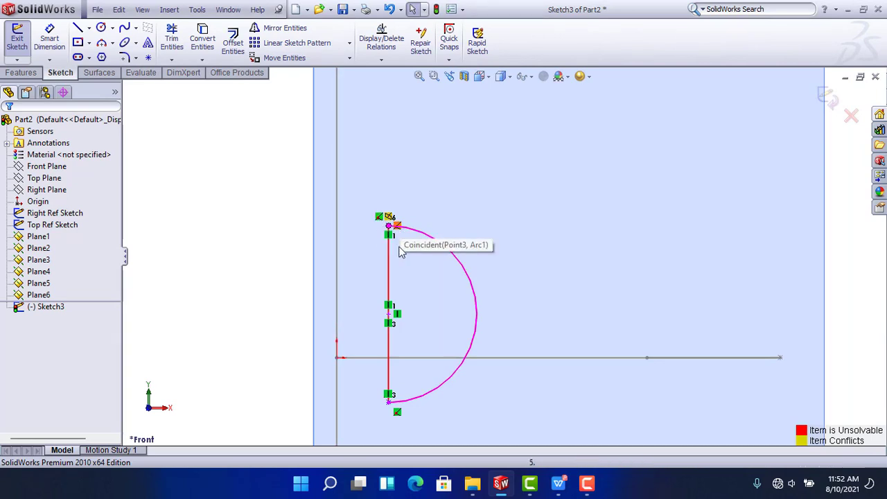
{"action": "left_click", "coordinate": [398, 228]}
{"action": "left_click", "coordinate": [381, 219]}
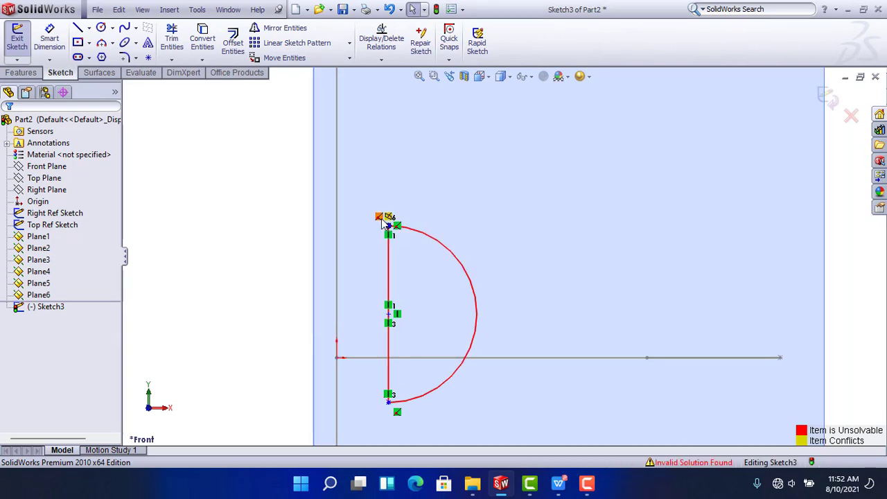
{"action": "key", "text": "Delete"}
{"action": "scroll", "coordinate": [392, 337], "scroll_direction": "up", "scroll_amount": 3}
{"action": "scroll", "coordinate": [444, 289], "scroll_direction": "down", "scroll_amount": 5}
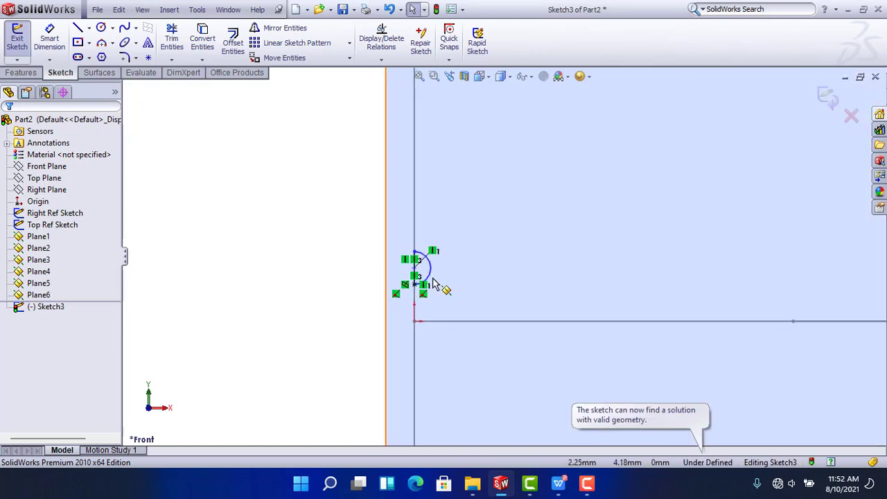
Move the half circle's free endpoint to the origin and on to about 0.9 mm below it, and discard the sketch
{"action": "mouse_move", "coordinate": [441, 265]}
{"action": "middle_mouse_down"}
{"action": "mouse_move", "coordinate": [434, 260]}
{"action": "mouse_move", "coordinate": [437, 293]}
{"action": "mouse_move", "coordinate": [534, 273]}
{"action": "middle_mouse_up"}
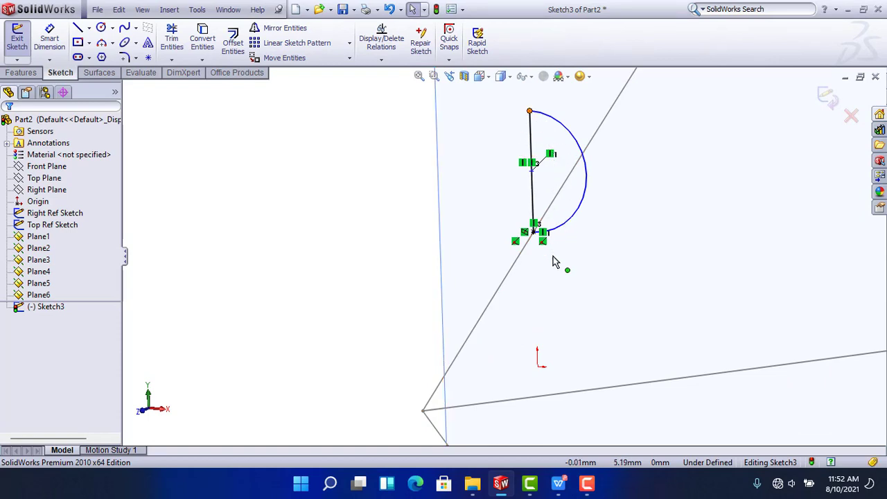
{"action": "mouse_move", "coordinate": [553, 256]}
{"action": "left_mouse_down"}
{"action": "mouse_move", "coordinate": [553, 375]}
{"action": "mouse_move", "coordinate": [553, 113]}
{"action": "mouse_move", "coordinate": [575, 115]}
{"action": "mouse_move", "coordinate": [580, 181]}
{"action": "mouse_move", "coordinate": [553, 340]}
{"action": "mouse_move", "coordinate": [557, 321]}
{"action": "mouse_move", "coordinate": [560, 376]}
{"action": "left_mouse_up"}
{"action": "scroll", "coordinate": [560, 376], "scroll_direction": "up", "scroll_amount": 3}
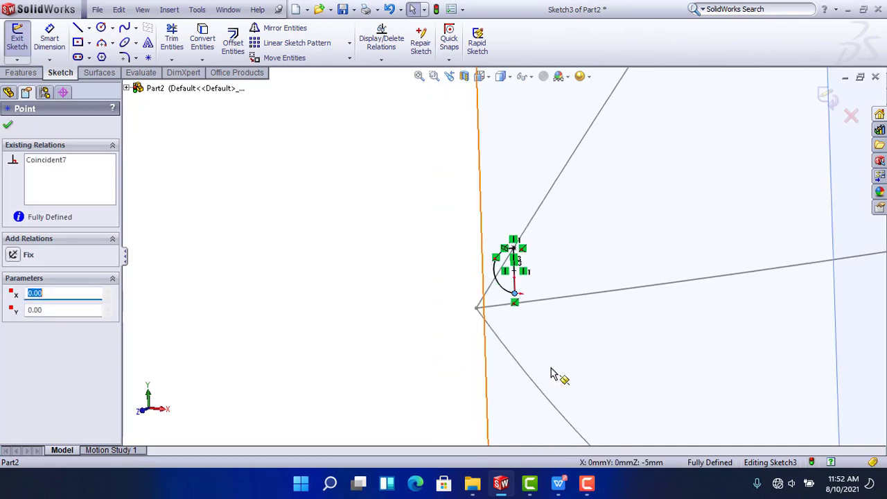
{"action": "scroll", "coordinate": [506, 305], "scroll_direction": "down", "scroll_amount": 3}
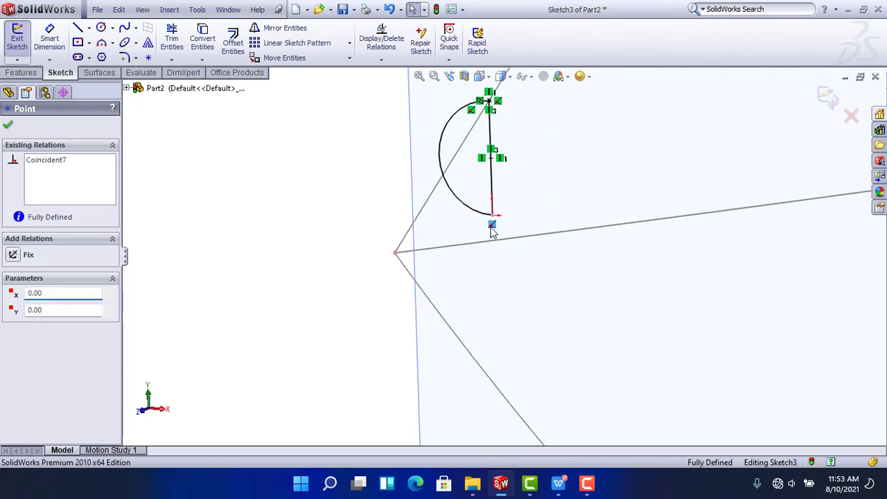
{"action": "left_click_drag", "start_coordinate": [492, 217], "coordinate": [492, 258]}
{"action": "scroll", "coordinate": [492, 258], "scroll_direction": "up", "scroll_amount": 2}
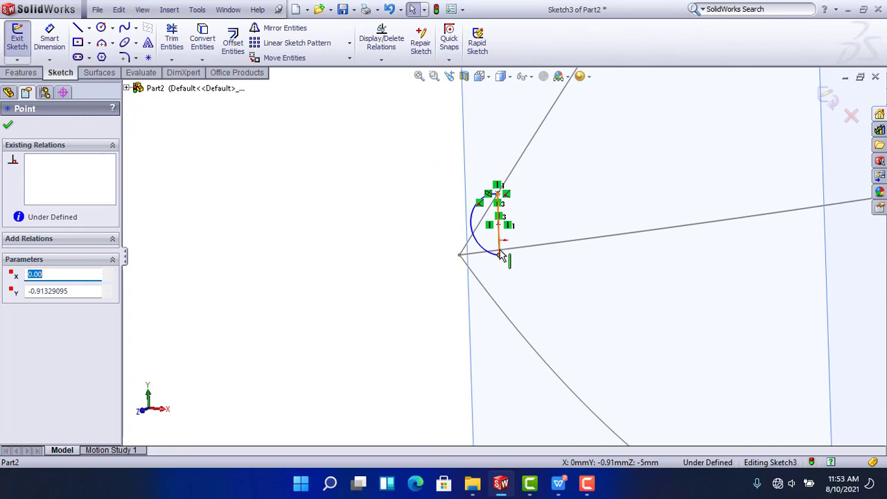
{"action": "scroll", "coordinate": [501, 255], "scroll_direction": "up", "scroll_amount": 2}
{"action": "left_click", "coordinate": [8, 126]}
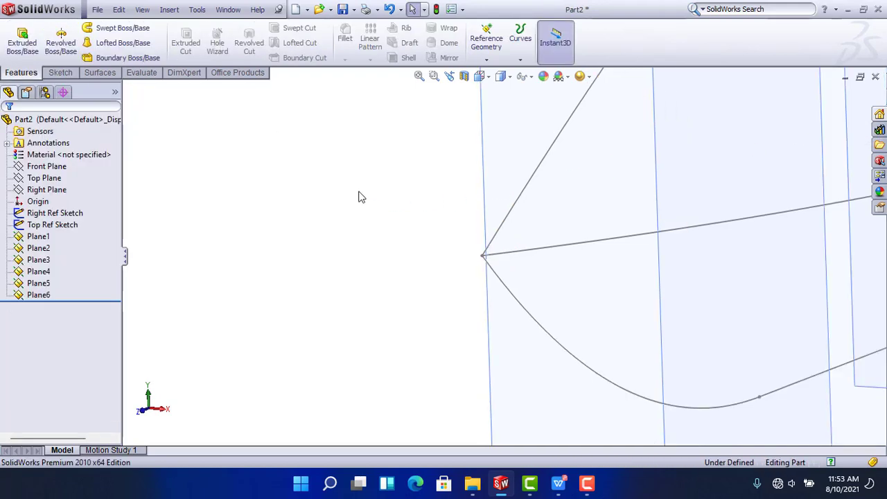
Start a new sketch on Plane1 and draw a vertical line through the origin, extending both above and below it
{"action": "key", "text": "ctrl+7"}
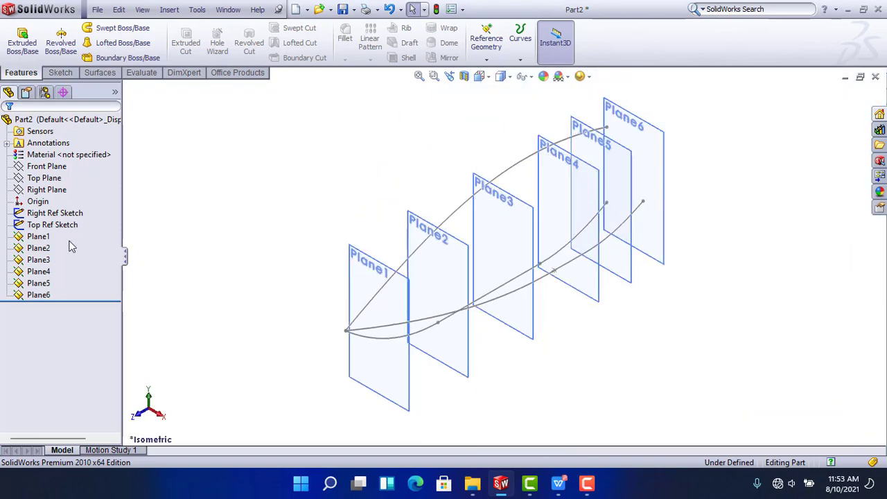
{"action": "left_click", "coordinate": [38, 236]}
{"action": "left_click", "coordinate": [59, 212]}
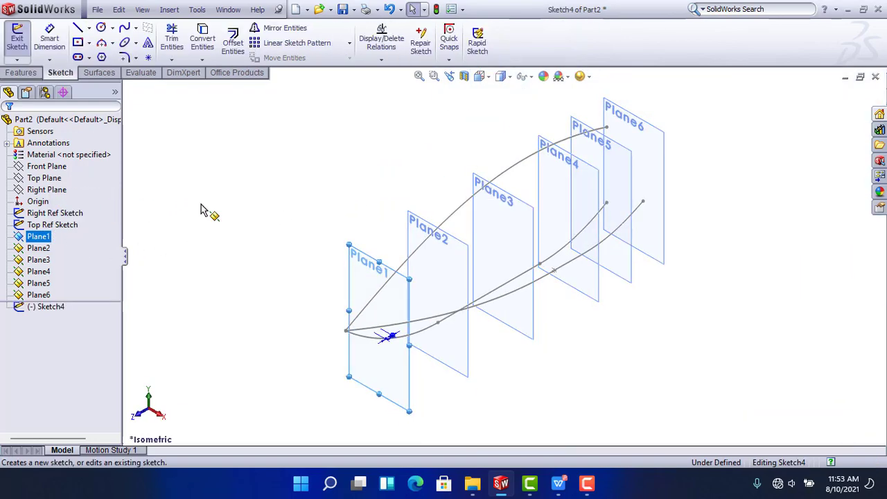
{"action": "key", "text": "ctrl+8"}
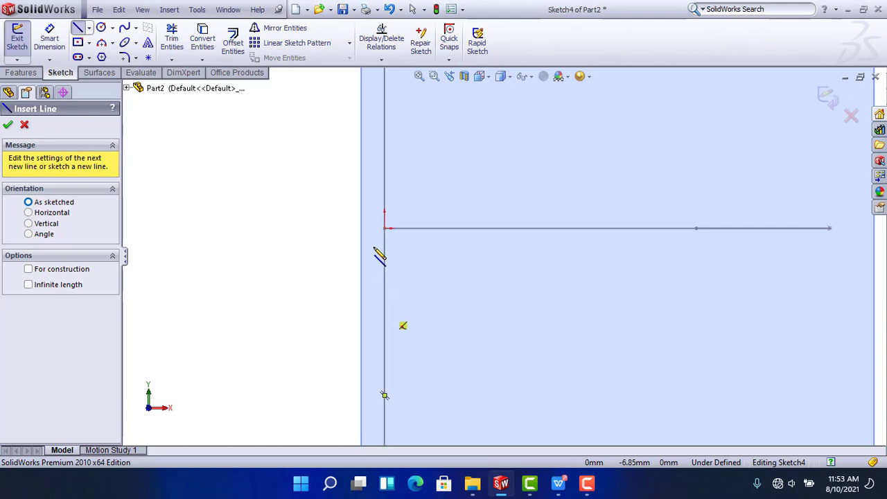
{"action": "left_click", "coordinate": [385, 228]}
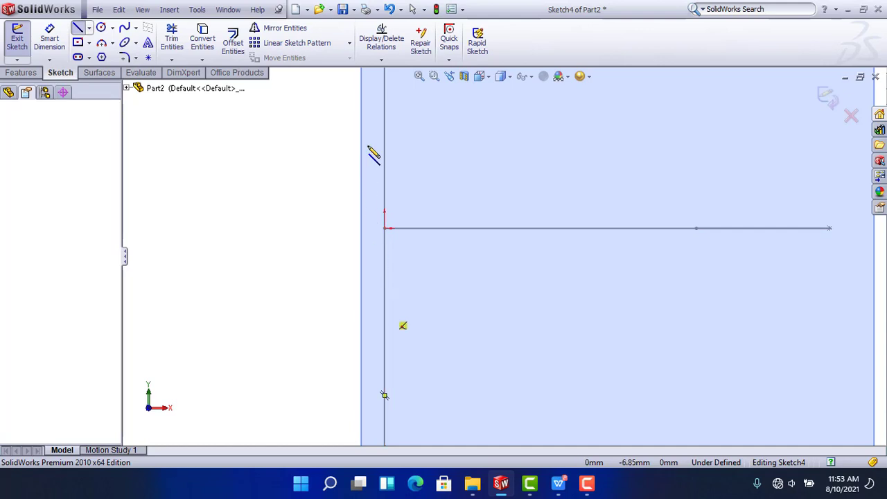
{"action": "left_click", "coordinate": [385, 111]}
{"action": "right_click", "coordinate": [416, 120]}
{"action": "left_click", "coordinate": [431, 130]}
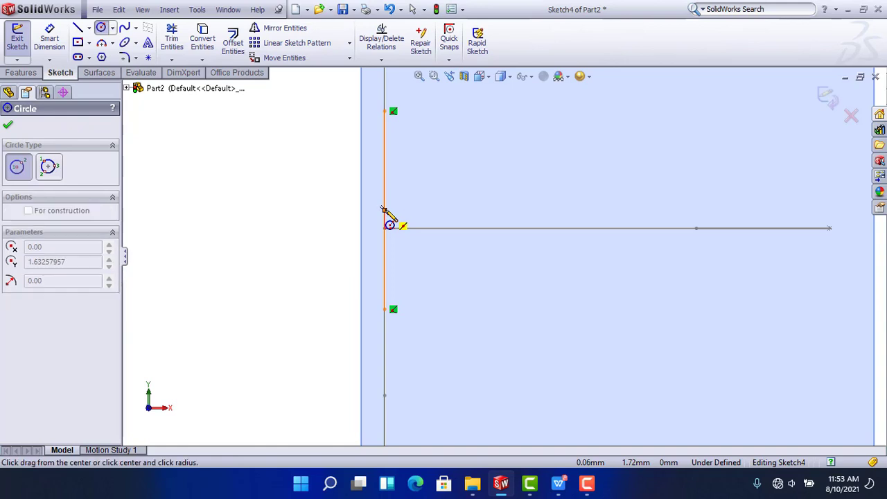
Draw a circle of about 8.9 mm radius centred on the vertical line's midpoint and trim away its left half
{"action": "mouse_move", "coordinate": [386, 208]}
{"action": "left_mouse_down"}
{"action": "mouse_move", "coordinate": [392, 119]}
{"action": "mouse_move", "coordinate": [373, 108]}
{"action": "left_mouse_up"}
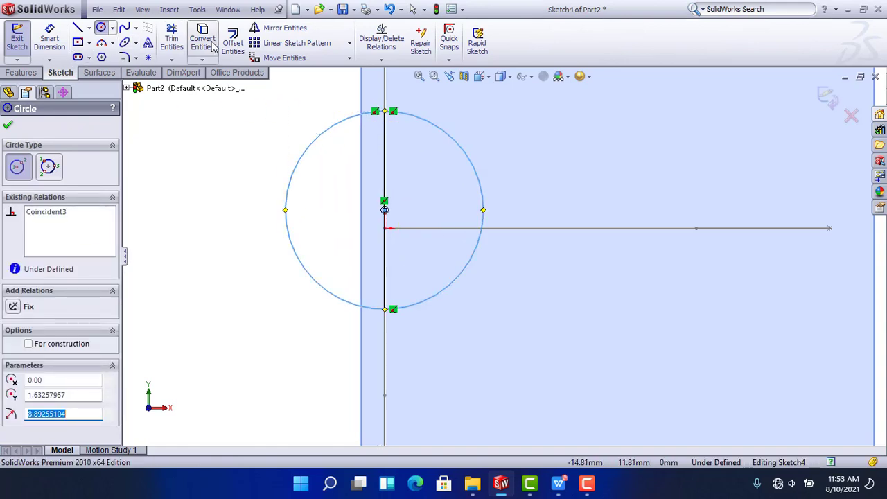
{"action": "left_click", "coordinate": [173, 38]}
{"action": "left_click_drag", "start_coordinate": [258, 133], "coordinate": [313, 187]}
{"action": "left_click", "coordinate": [839, 105]}
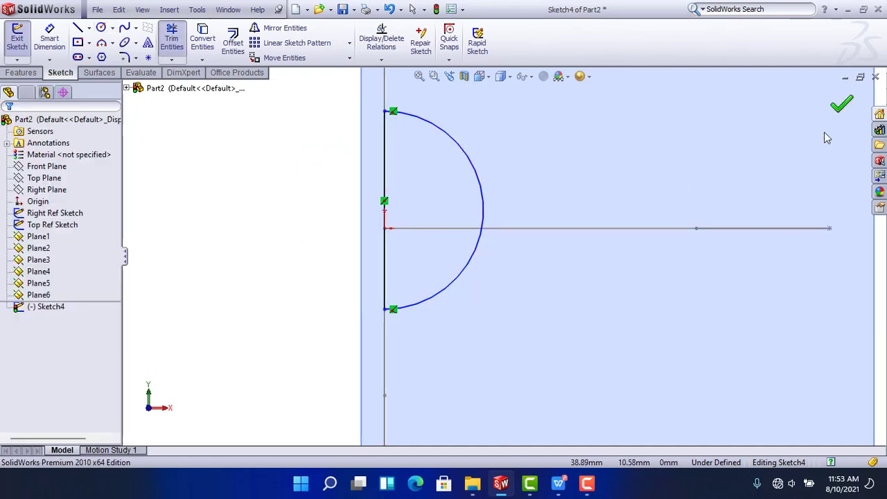
Add a Pierce relation between the half circle's lower endpoint and the lower spline of Right Ref Sketch
{"action": "scroll", "coordinate": [448, 333], "scroll_direction": "up", "scroll_amount": 2}
{"action": "middle_click_drag", "start_coordinate": [447, 332], "coordinate": [391, 361]}
{"action": "scroll", "coordinate": [348, 382], "scroll_direction": "down", "scroll_amount": 3}
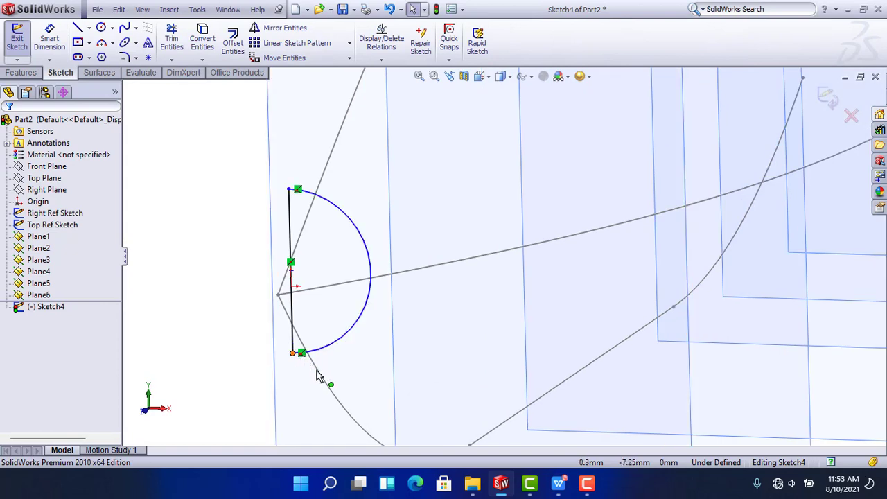
{"action": "left_click", "coordinate": [293, 353]}
{"action": "left_click", "coordinate": [318, 373], "text": "ctrl"}
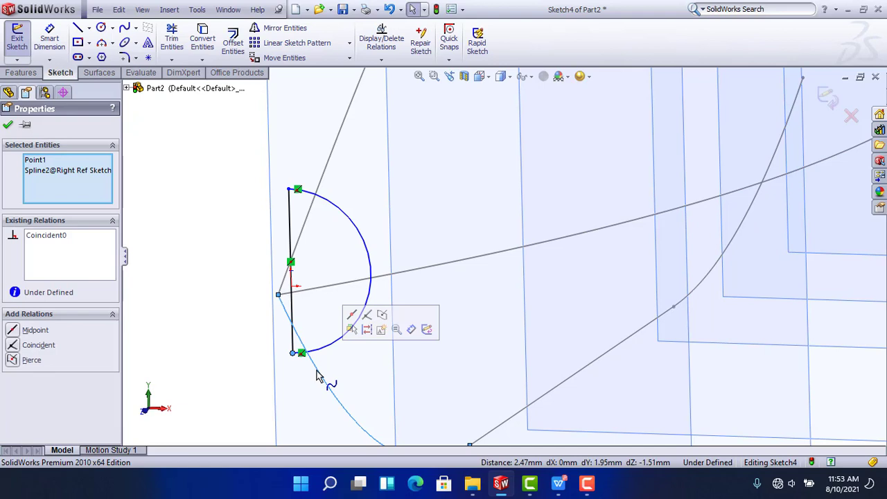
{"action": "left_click", "coordinate": [383, 317]}
{"action": "left_click", "coordinate": [228, 257]}
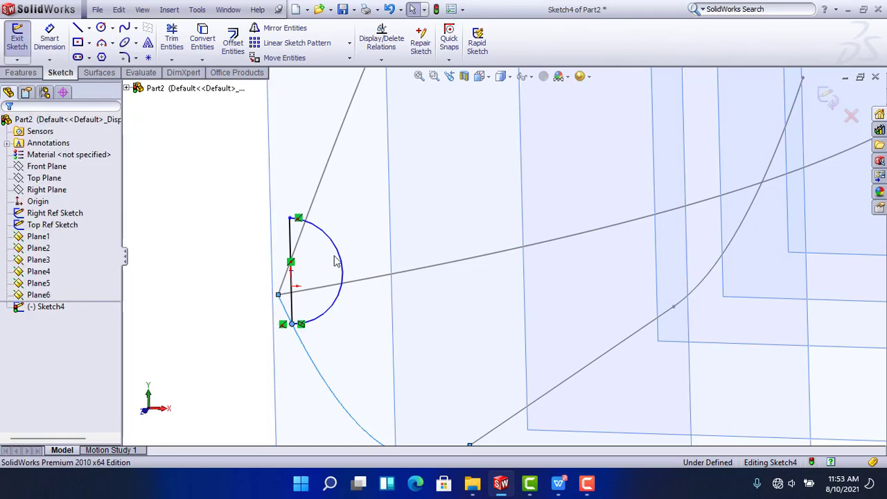
Add a Pierce relation between the half circle's upper endpoint and the upper spline of Right Ref Sketch
{"action": "scroll", "coordinate": [301, 255], "scroll_direction": "down", "scroll_amount": 3}
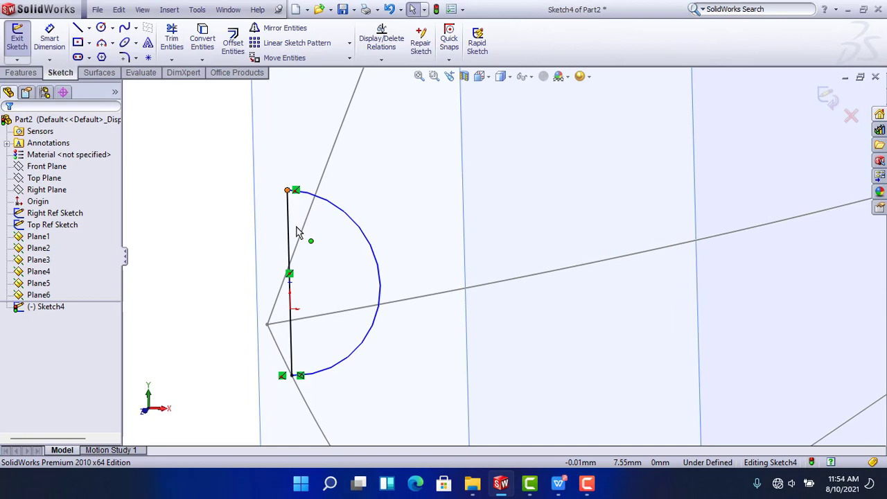
{"action": "left_click", "coordinate": [296, 231]}
{"action": "left_click", "coordinate": [299, 243], "text": "ctrl"}
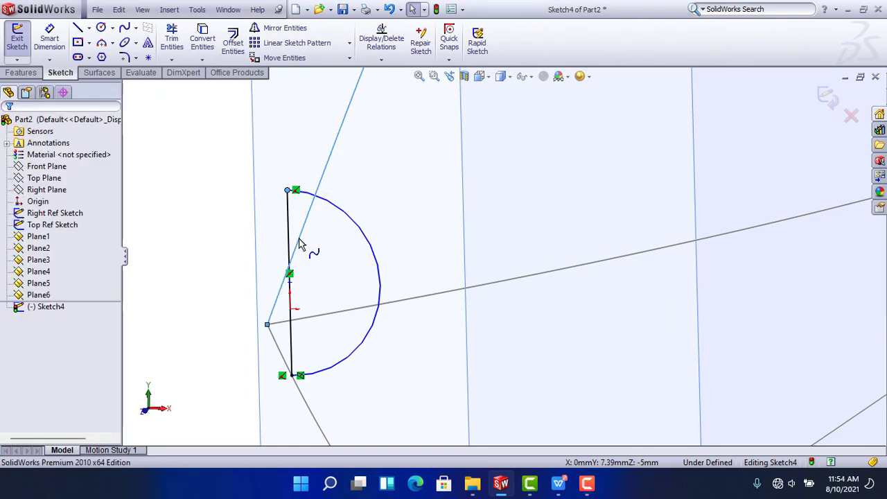
{"action": "left_click", "coordinate": [363, 184]}
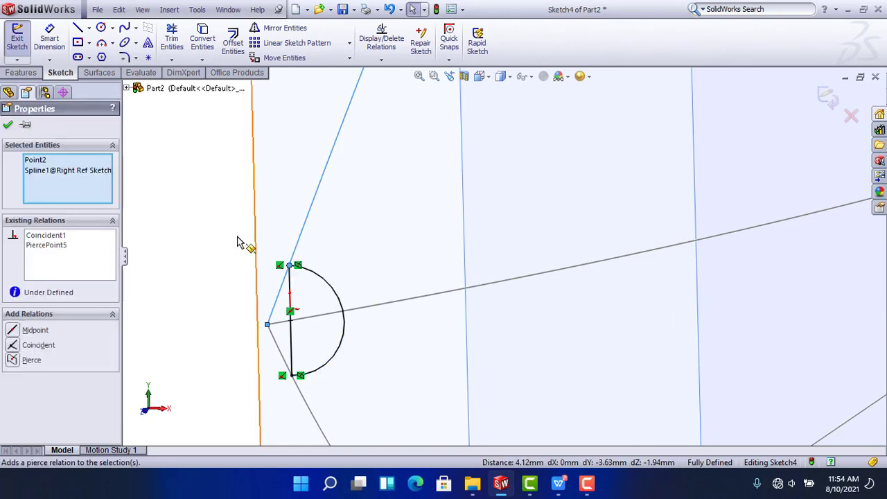
{"action": "left_click", "coordinate": [237, 242]}
{"action": "scroll", "coordinate": [335, 259], "scroll_direction": "up", "scroll_amount": 2}
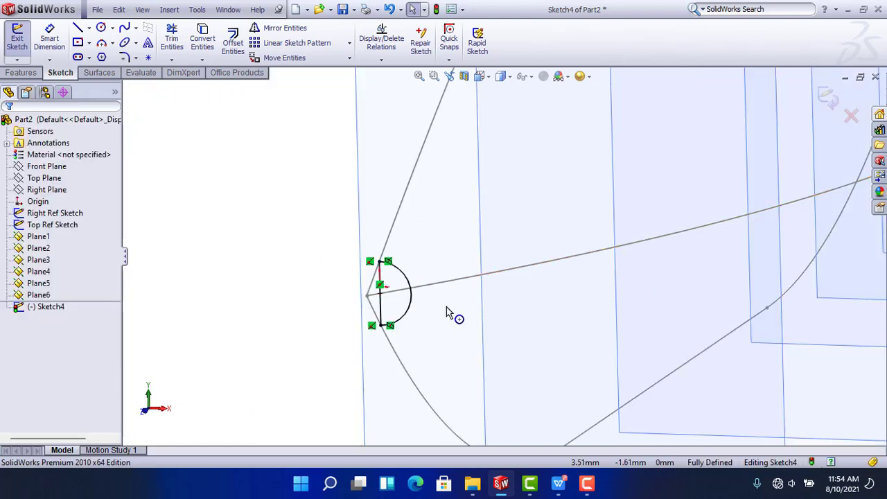
Exit the half-circle sketch and hide Plane1
{"action": "left_click", "coordinate": [829, 98]}
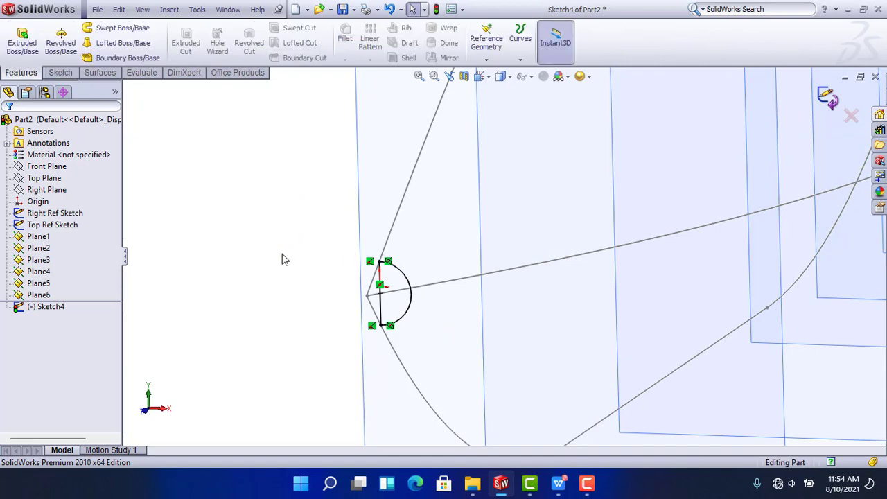
{"action": "left_click", "coordinate": [52, 237]}
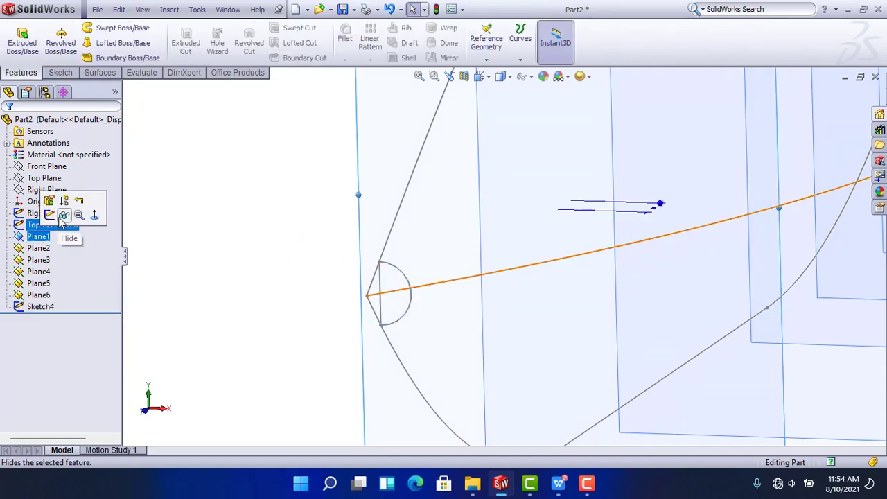
{"action": "left_click", "coordinate": [46, 217]}
Start a new sketch on Plane2 and orient the view normal to it
{"action": "middle_click_drag", "start_coordinate": [325, 281], "coordinate": [640, 237]}
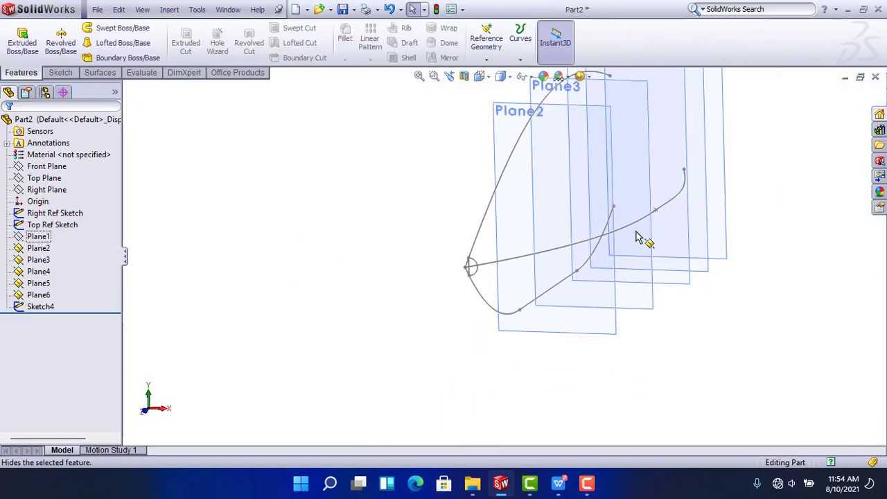
{"action": "left_click", "coordinate": [510, 122]}
{"action": "left_click", "coordinate": [549, 61]}
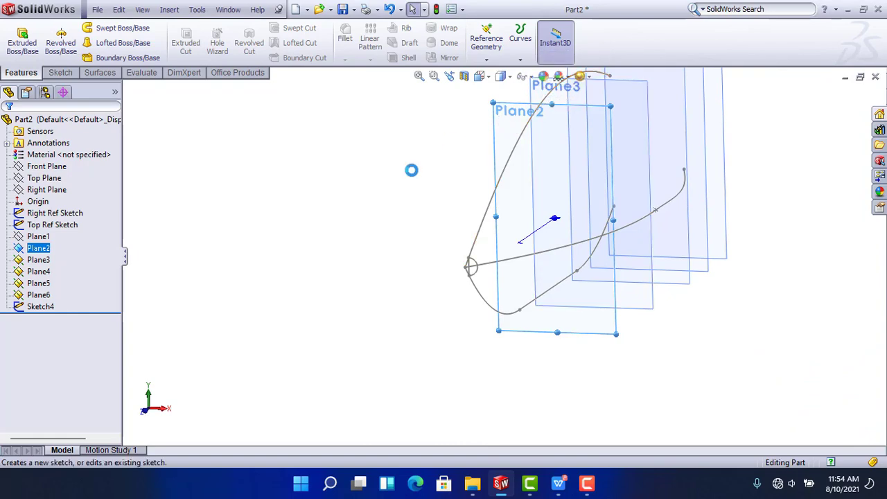
{"action": "key", "text": "ctrl+8"}
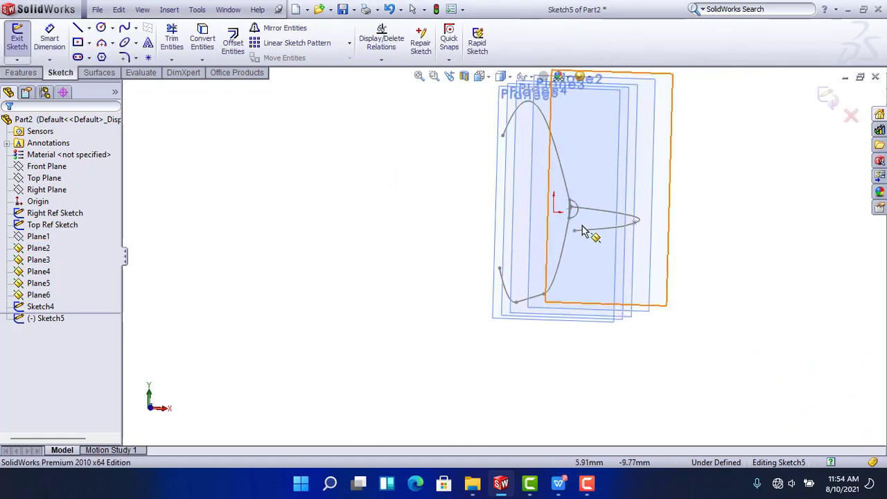
{"action": "key", "text": "space"}
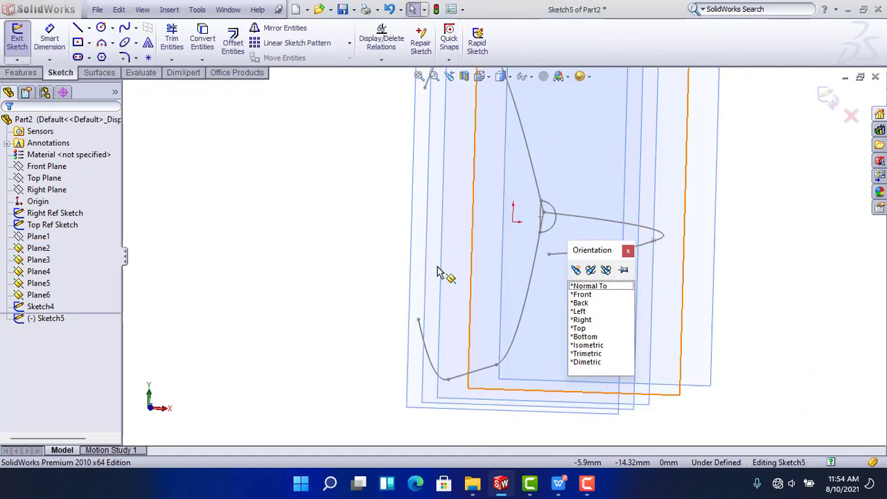
{"action": "left_click", "coordinate": [355, 245]}
{"action": "key", "text": "ctrl+8"}
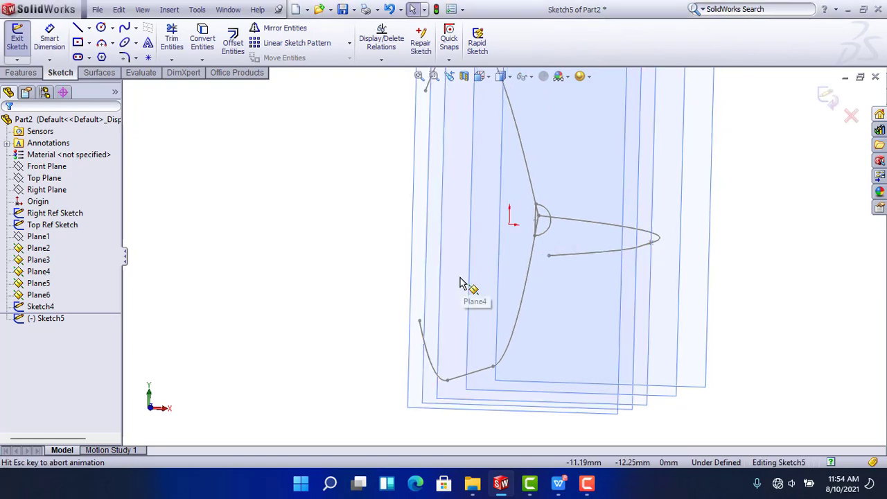
{"action": "scroll", "coordinate": [458, 316], "scroll_direction": "down", "scroll_amount": 2}
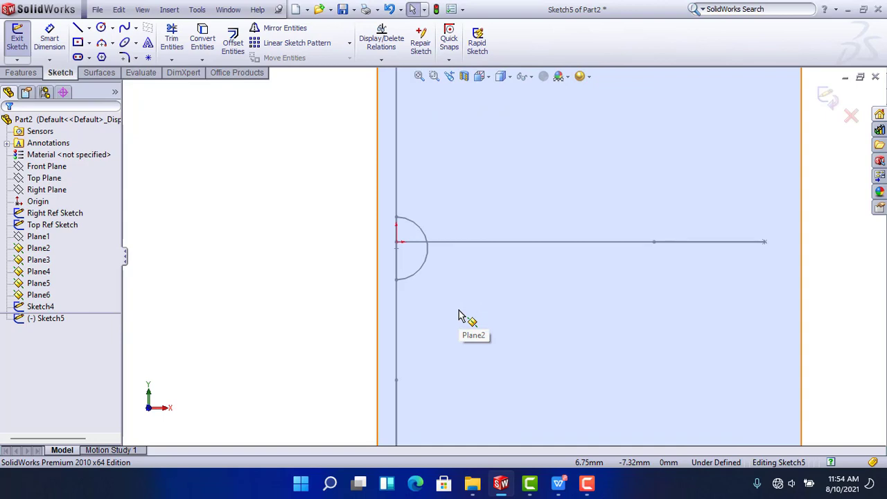
Draw a three-point spline bulging about 24 mm right of the origin, with one end above and one below the horizontal reference line
{"action": "scroll", "coordinate": [458, 316], "scroll_direction": "up", "scroll_amount": 3}
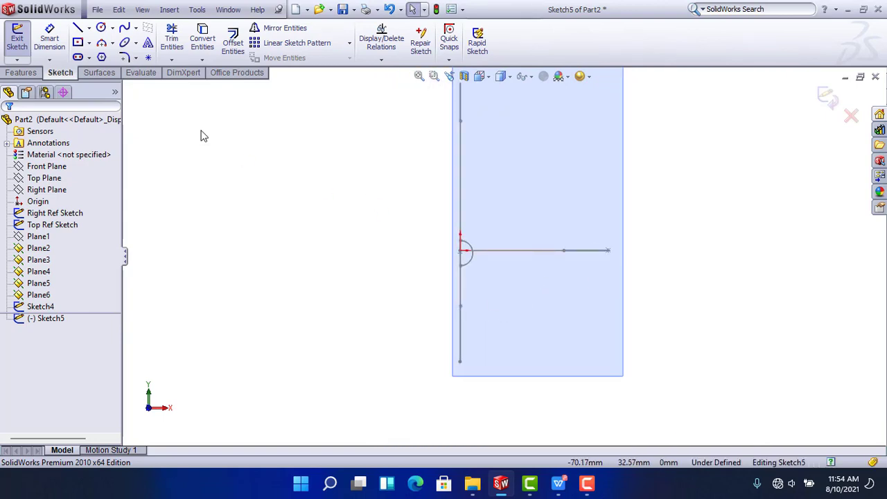
{"action": "left_click", "coordinate": [125, 30]}
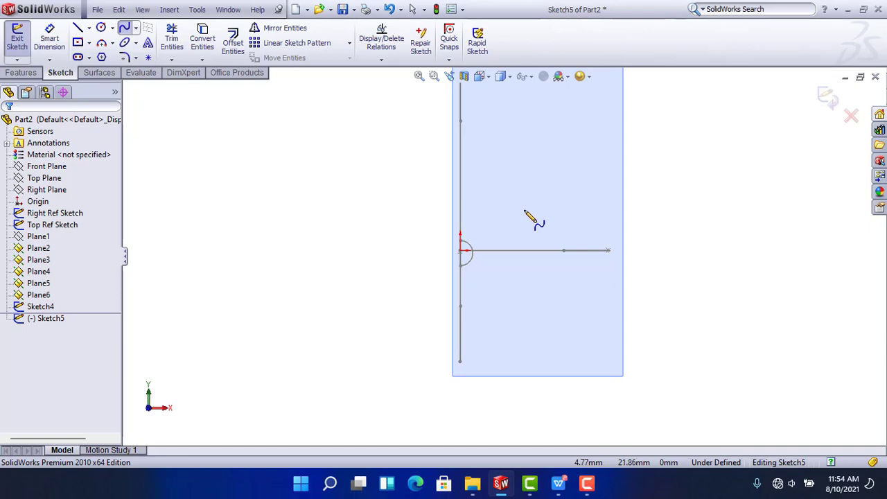
{"action": "left_click", "coordinate": [478, 168]}
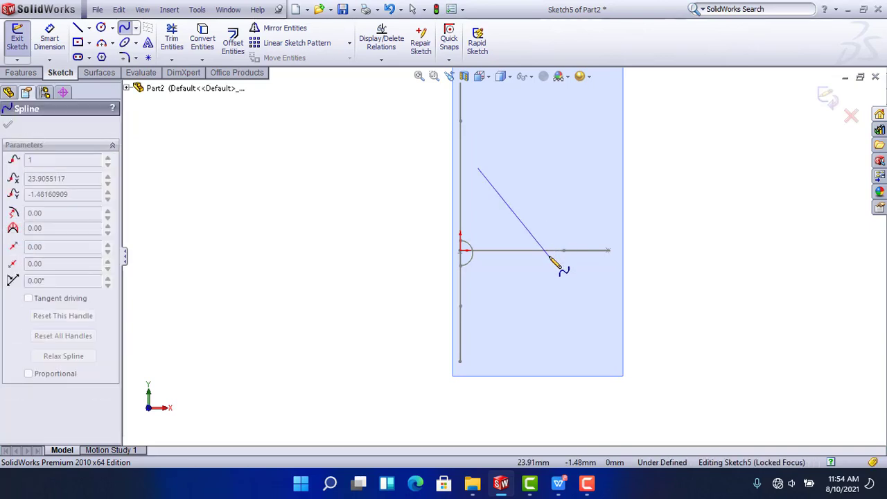
{"action": "left_click", "coordinate": [550, 257]}
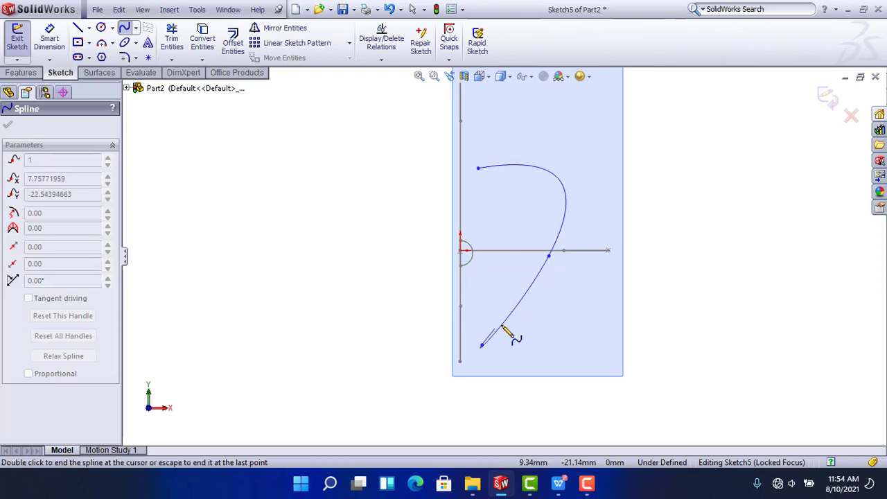
{"action": "key", "text": "Escape"}
{"action": "scroll", "coordinate": [556, 294], "scroll_direction": "down", "scroll_amount": 2}
{"action": "key", "text": "Escape"}
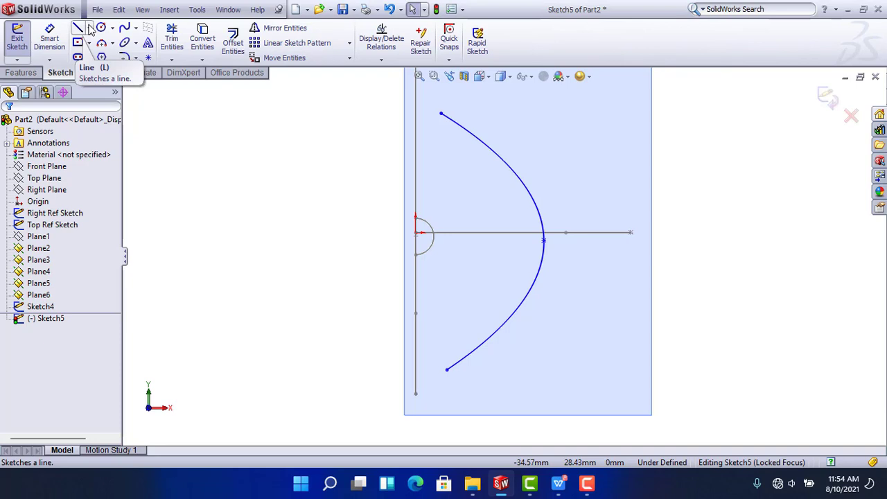
Draw horizontal construction lines about 19 mm long leftward from the spline's upper and lower endpoints
{"action": "left_click", "coordinate": [89, 27]}
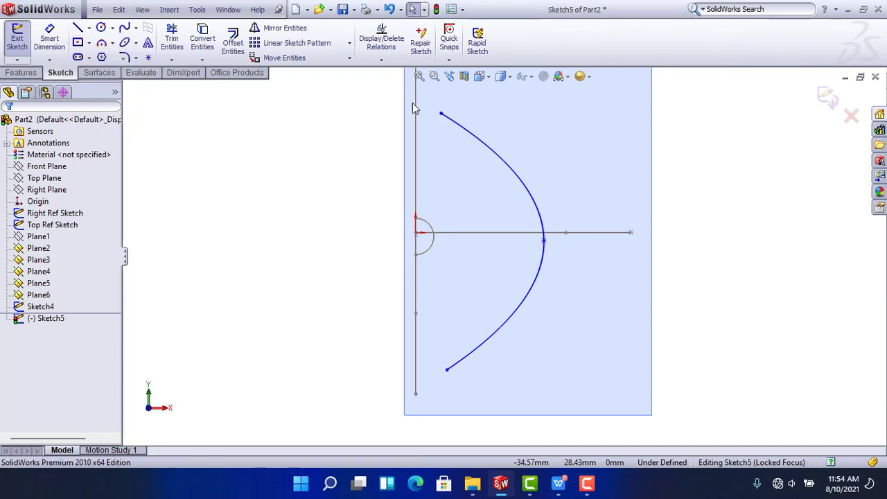
{"action": "left_click", "coordinate": [441, 113]}
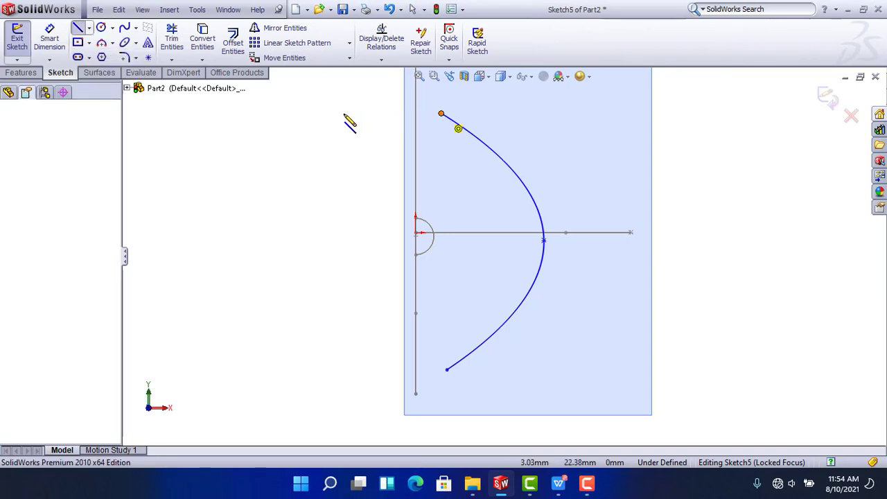
{"action": "left_click", "coordinate": [340, 113]}
{"action": "key", "text": "Escape"}
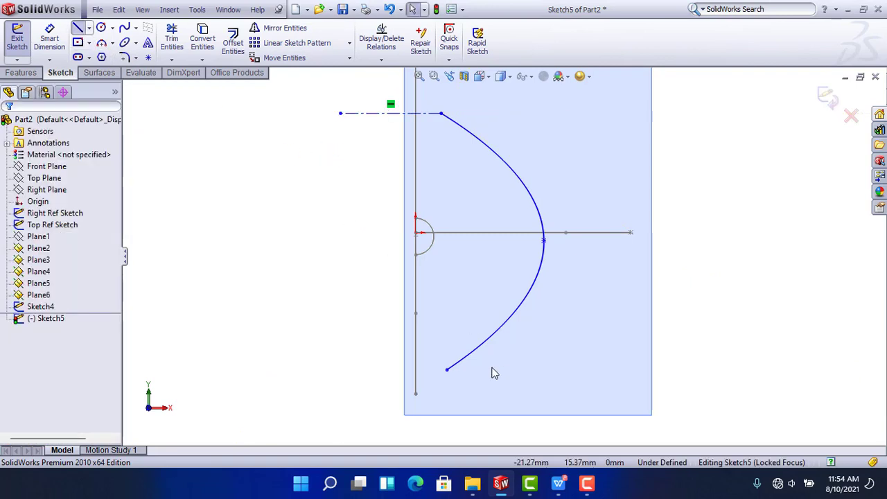
{"action": "left_click", "coordinate": [345, 373]}
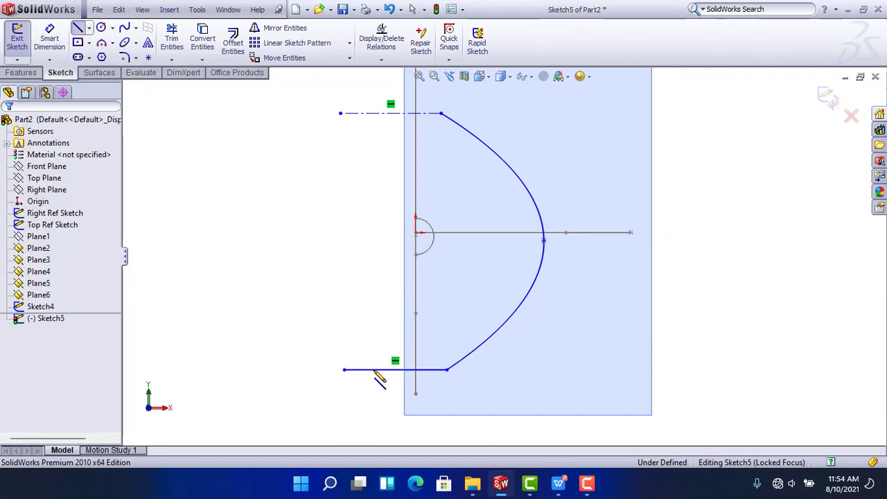
{"action": "key", "text": "Escape"}
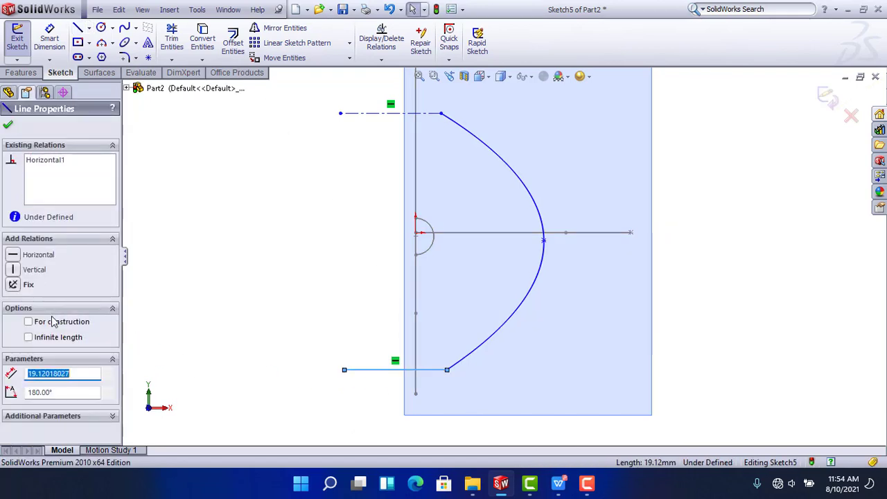
{"action": "left_click", "coordinate": [10, 127]}
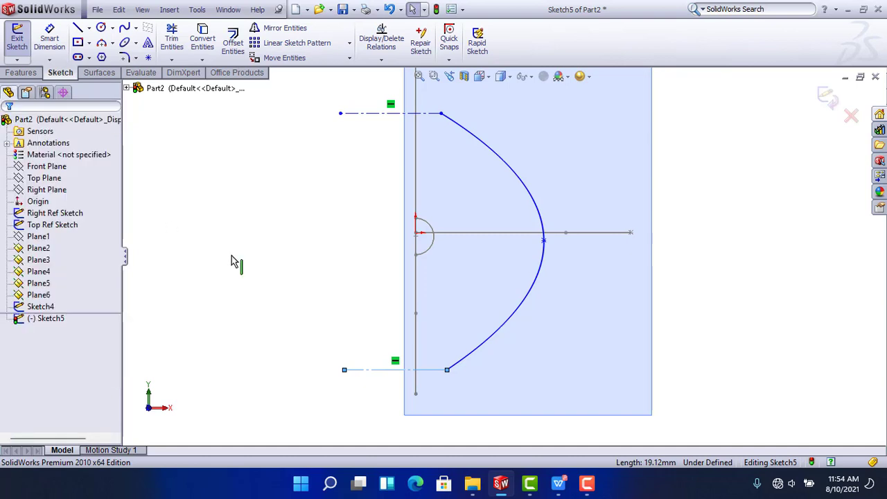
Make the spline tangent to the lower and upper horizontal construction lines
{"action": "key", "text": "f"}
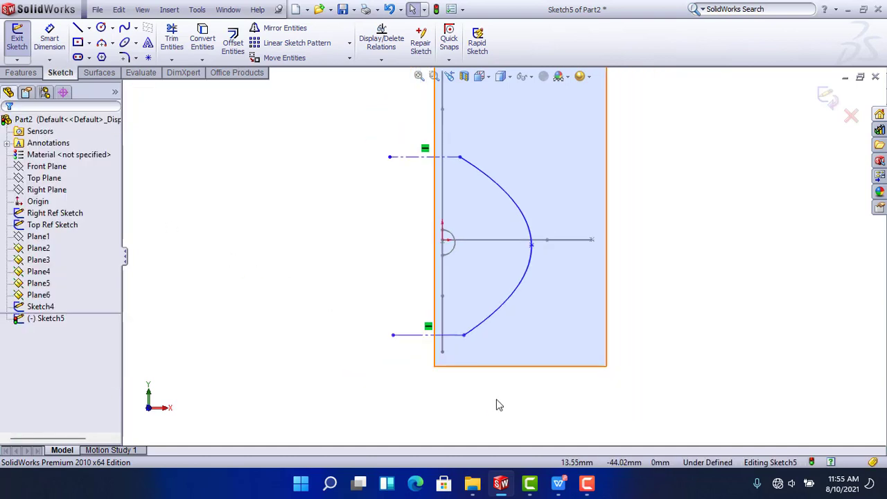
{"action": "left_click_drag", "start_coordinate": [520, 396], "coordinate": [433, 303]}
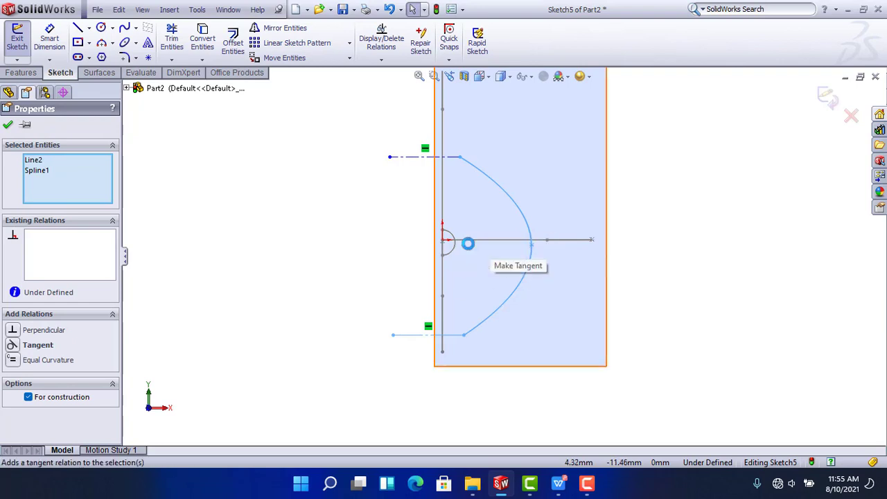
{"action": "left_click", "coordinate": [467, 243]}
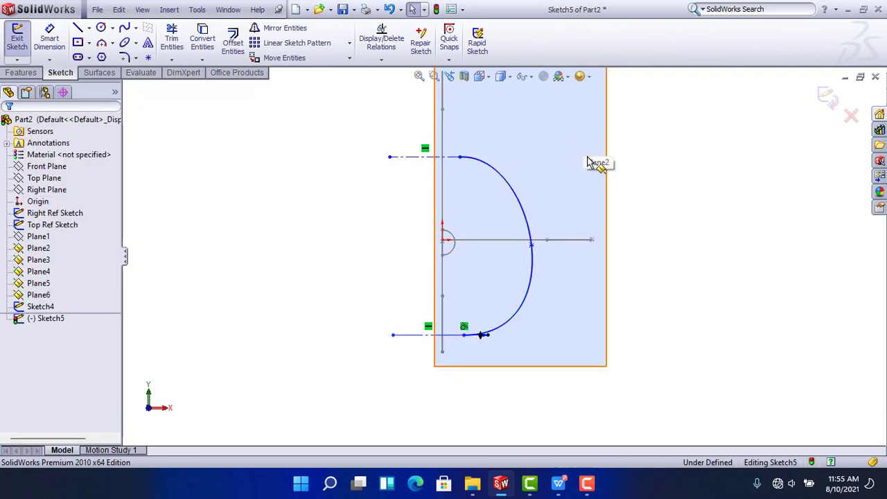
{"action": "left_click_drag", "start_coordinate": [647, 144], "coordinate": [423, 174]}
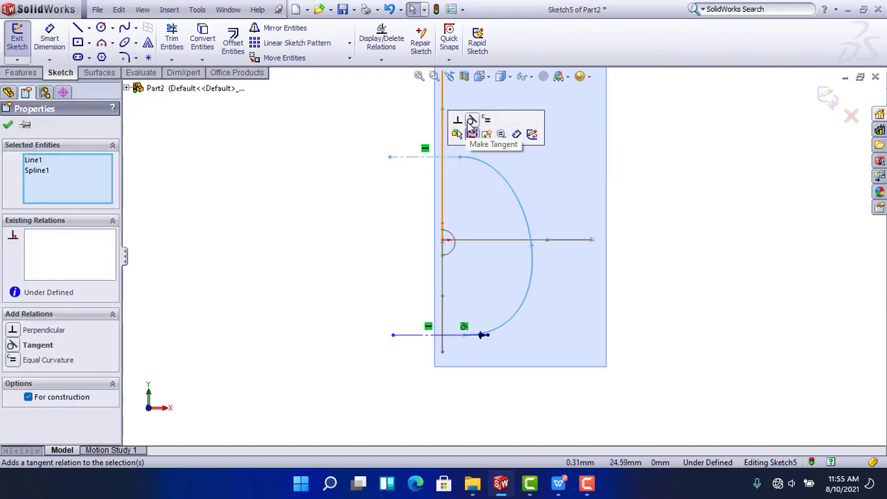
{"action": "left_click", "coordinate": [471, 122]}
Add a Pierce relation between the Plane2 spline's upper endpoint and the upper spline of Right Ref Sketch
{"action": "mouse_move", "coordinate": [467, 231]}
{"action": "middle_mouse_down"}
{"action": "mouse_move", "coordinate": [442, 217]}
{"action": "mouse_move", "coordinate": [429, 257]}
{"action": "middle_mouse_up"}
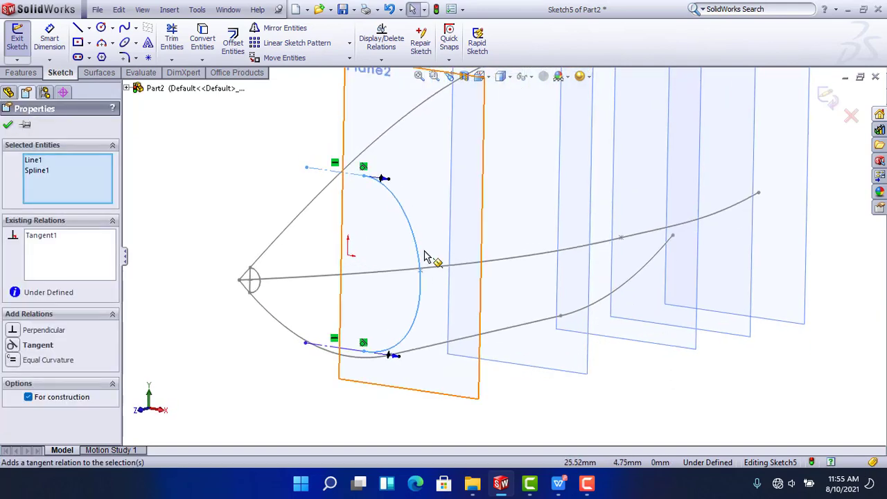
{"action": "left_click", "coordinate": [363, 176]}
{"action": "left_click", "coordinate": [324, 193], "text": "ctrl"}
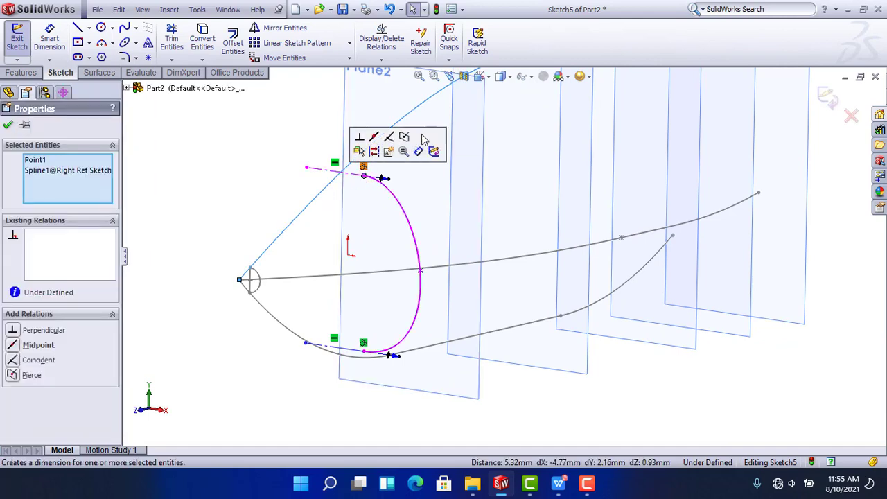
{"action": "left_click", "coordinate": [405, 138]}
{"action": "left_click", "coordinate": [231, 188]}
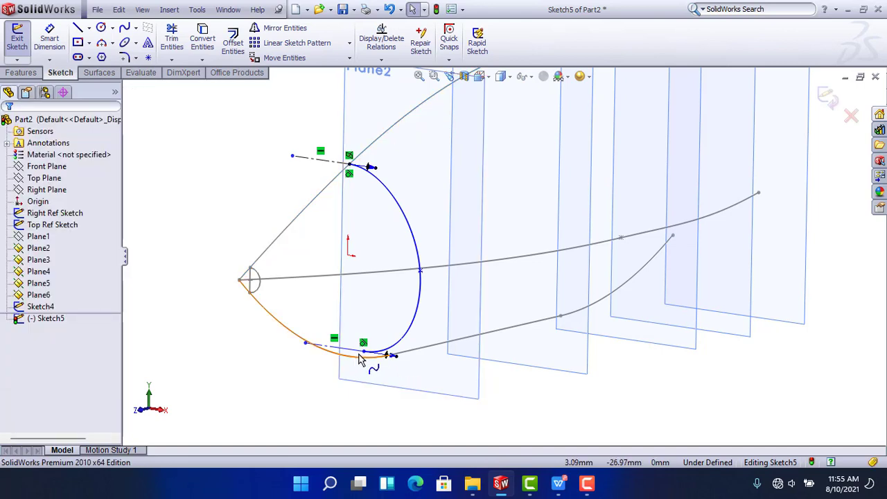
Add a Pierce relation between the Plane2 spline's lower endpoint and the lower front spline of Right Ref Sketch
{"action": "left_click", "coordinate": [362, 352]}
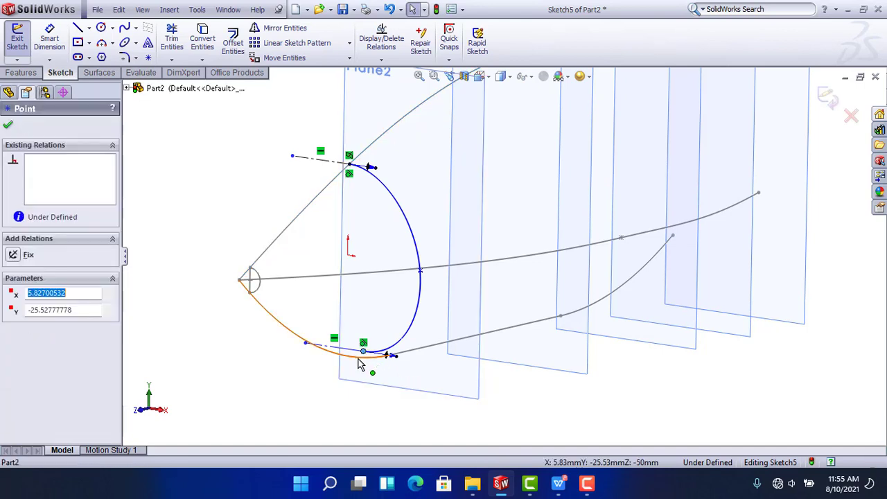
{"action": "left_click", "coordinate": [358, 358], "text": "ctrl"}
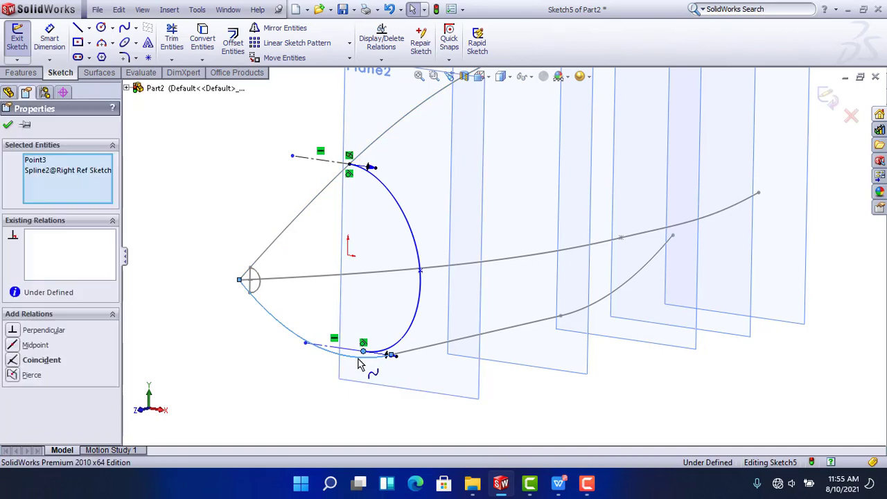
{"action": "left_click", "coordinate": [241, 213]}
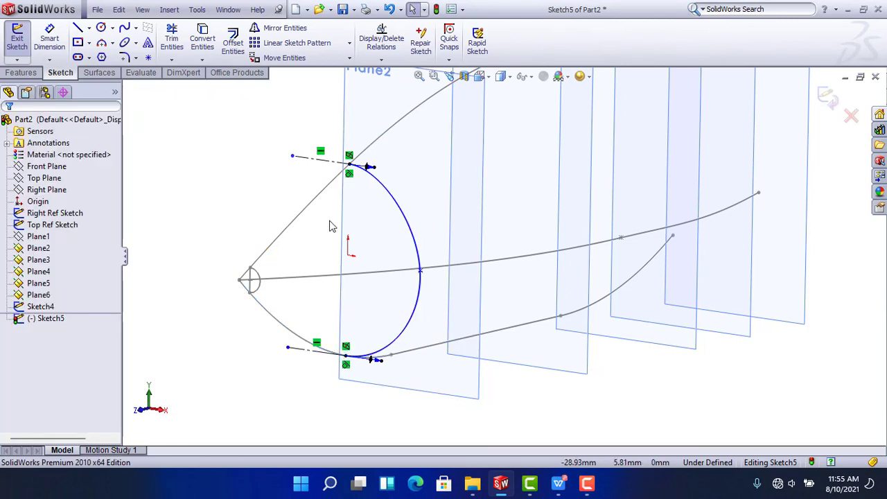
Add a Pierce relation between the Plane2 spline's middle point and the spline of Top Ref Sketch
{"action": "left_click", "coordinate": [419, 271]}
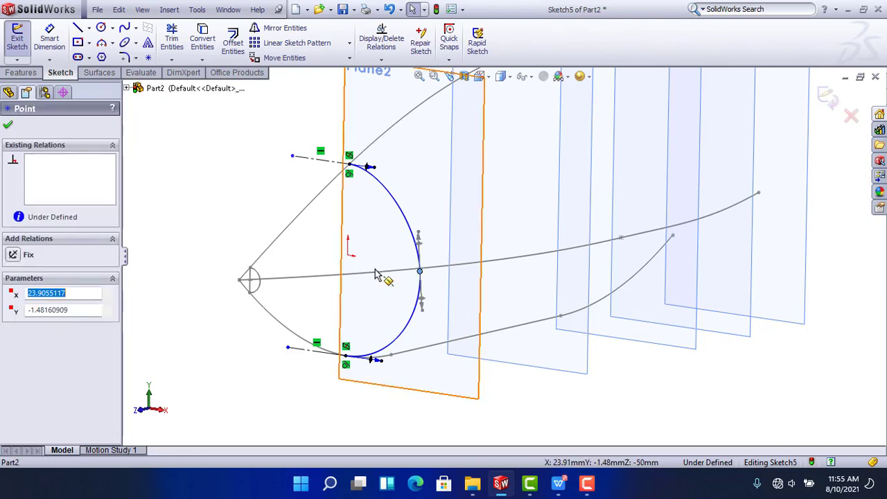
{"action": "mouse_move", "coordinate": [391, 292]}
{"action": "middle_mouse_down"}
{"action": "mouse_move", "coordinate": [416, 337]}
{"action": "mouse_move", "coordinate": [338, 255]}
{"action": "middle_mouse_up"}
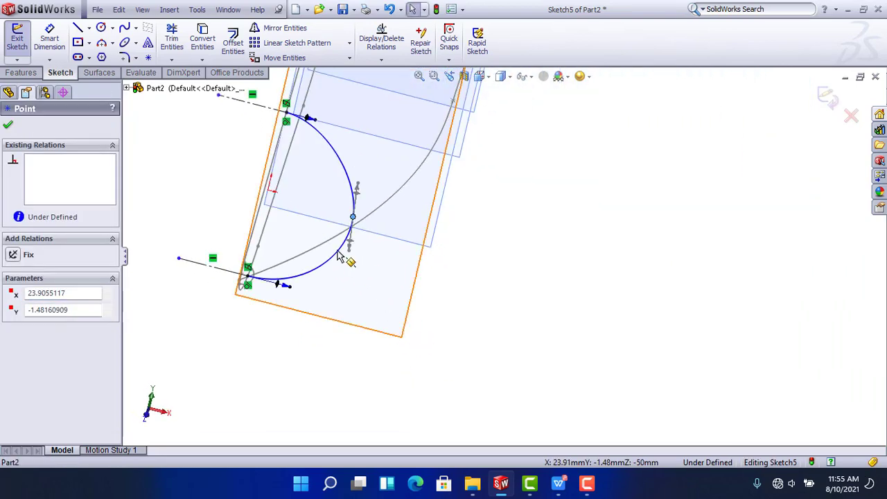
{"action": "key", "text": "Escape"}
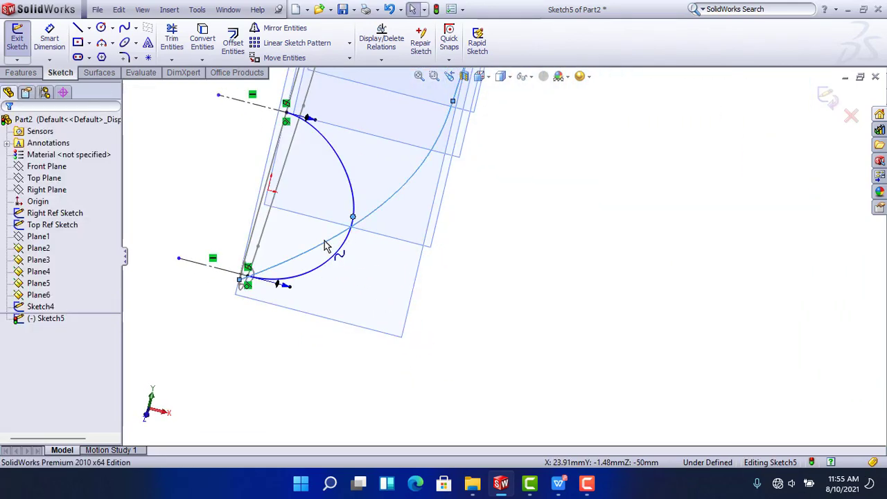
{"action": "left_click", "coordinate": [327, 249], "text": "ctrl"}
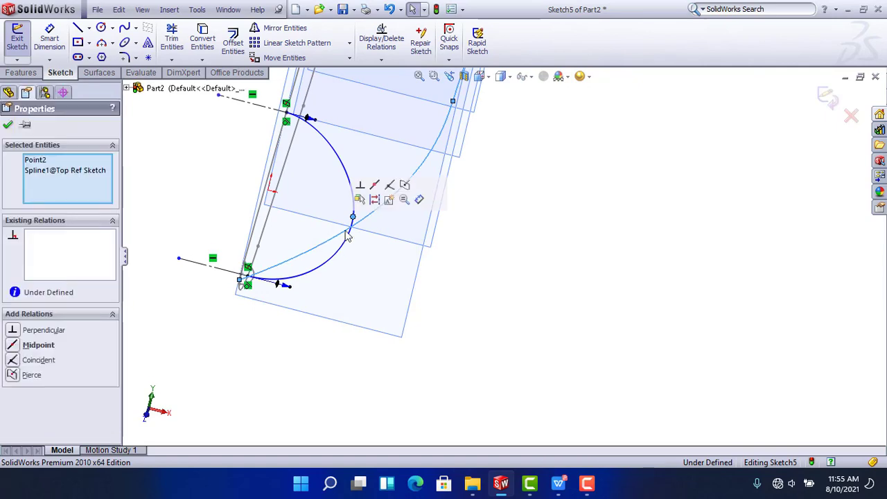
{"action": "left_click", "coordinate": [407, 185]}
{"action": "left_click", "coordinate": [510, 288]}
{"action": "middle_click_drag", "start_coordinate": [497, 316], "coordinate": [441, 278]}
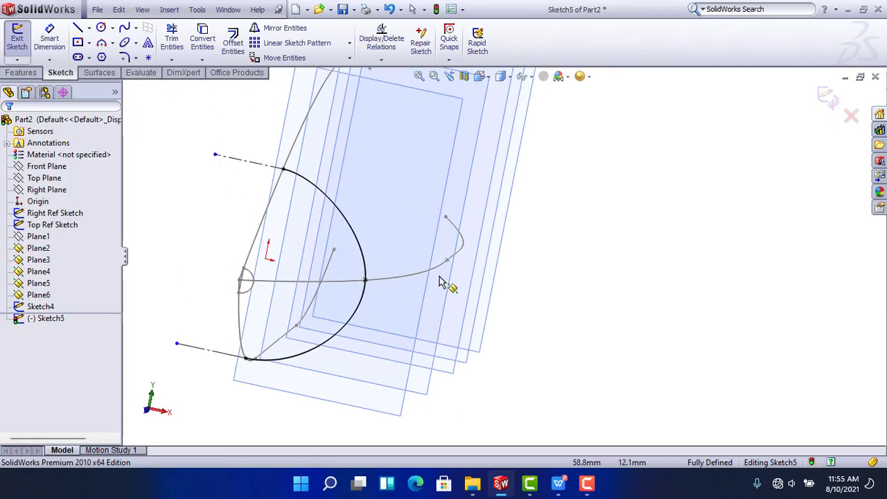
{"action": "scroll", "coordinate": [271, 287], "scroll_direction": "down", "scroll_amount": 2}
{"action": "scroll", "coordinate": [271, 291], "scroll_direction": "down", "scroll_amount": 2}
{"action": "scroll", "coordinate": [402, 294], "scroll_direction": "down", "scroll_amount": 1}
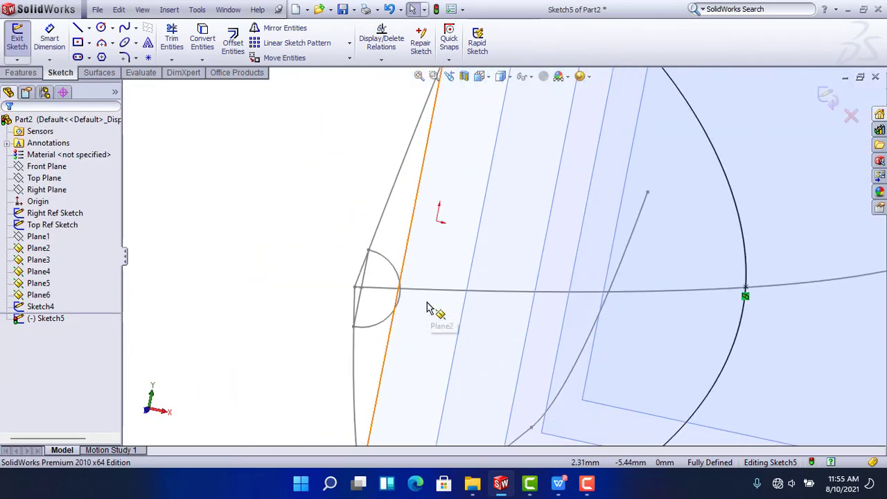
{"action": "scroll", "coordinate": [426, 308], "scroll_direction": "up", "scroll_amount": 4}
Make the tangency handle at the Plane2 spline's middle point vertical
{"action": "key", "text": "ctrl+8"}
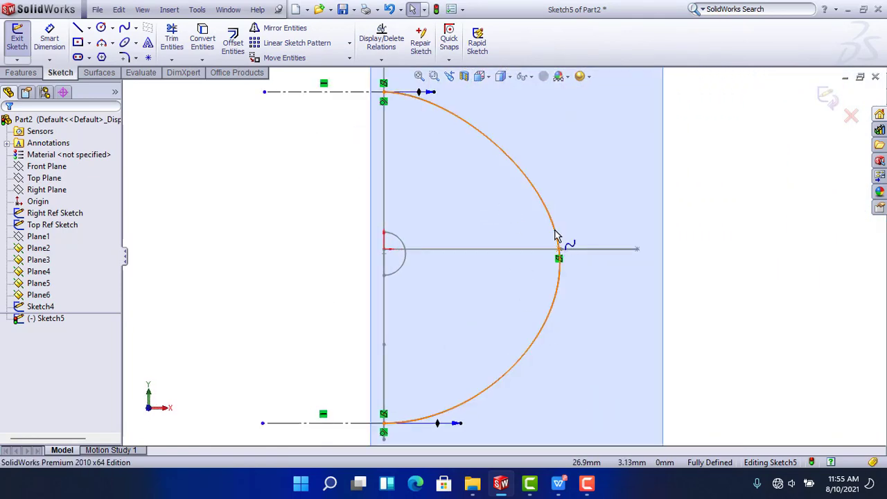
{"action": "left_click", "coordinate": [554, 236]}
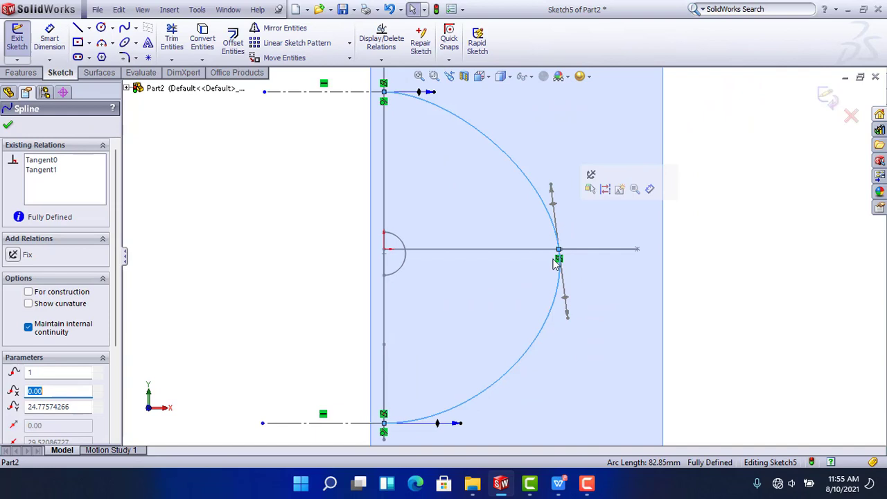
{"action": "left_click", "coordinate": [568, 320]}
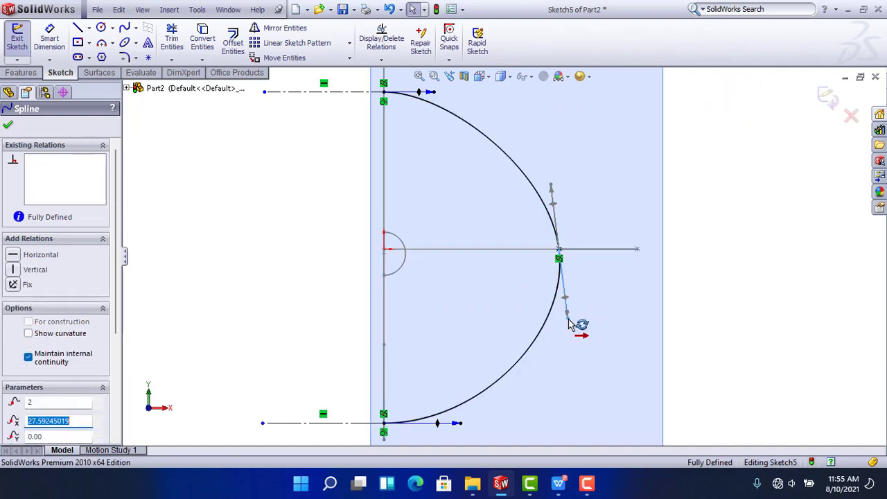
{"action": "left_click", "coordinate": [13, 271]}
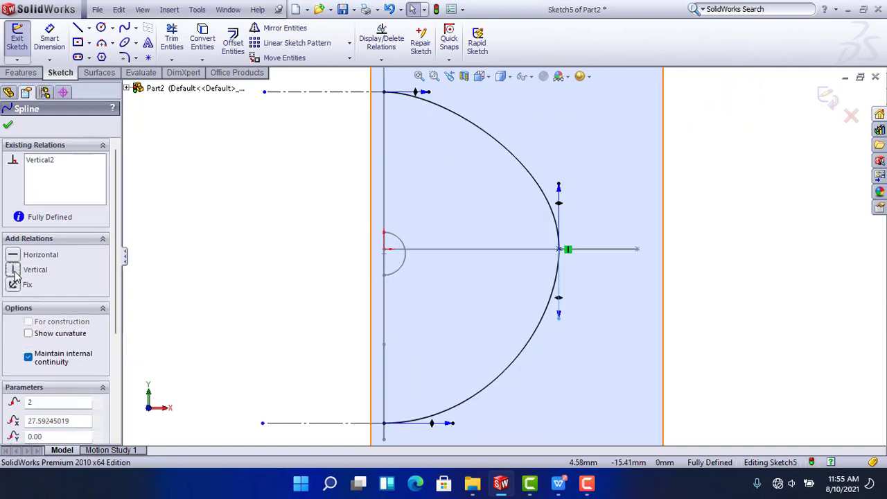
{"action": "left_click", "coordinate": [8, 128]}
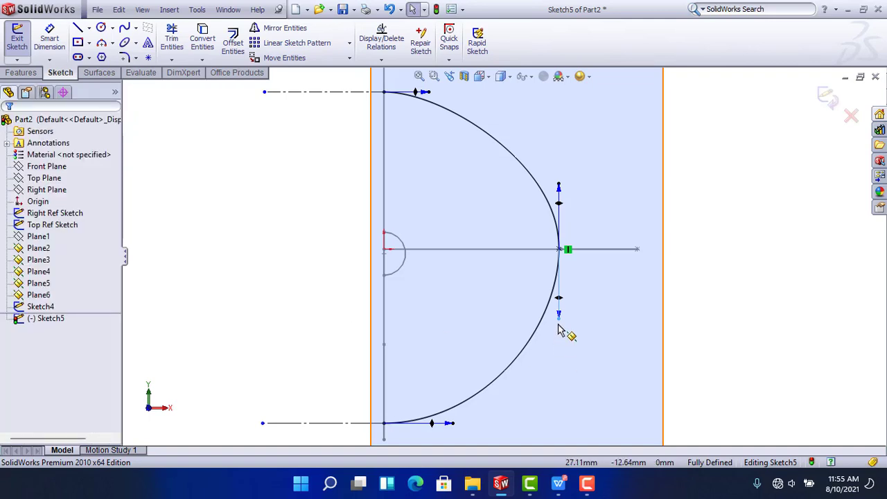
Reshape the Plane2 spline by lengthening the middle point's lower handle and both endpoint handles, and slightly shortening the middle point's upper handle
{"action": "left_click_drag", "start_coordinate": [561, 338], "coordinate": [563, 345]}
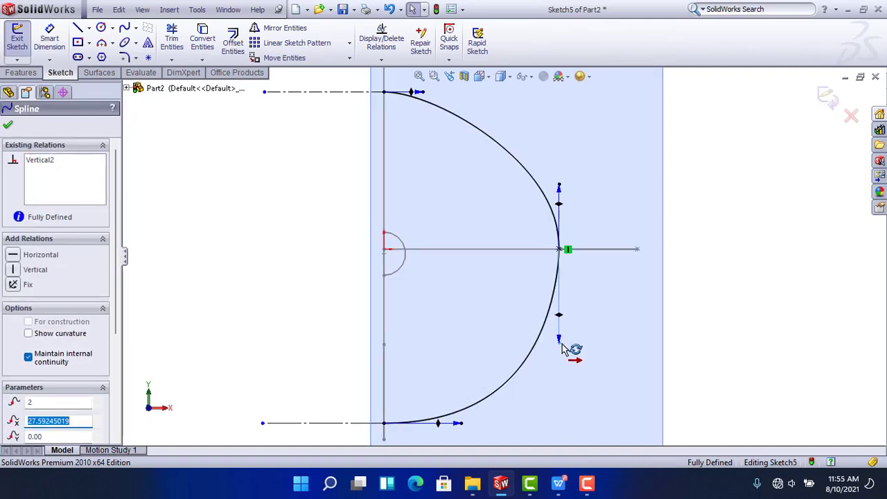
{"action": "left_click_drag", "start_coordinate": [554, 191], "coordinate": [558, 191]}
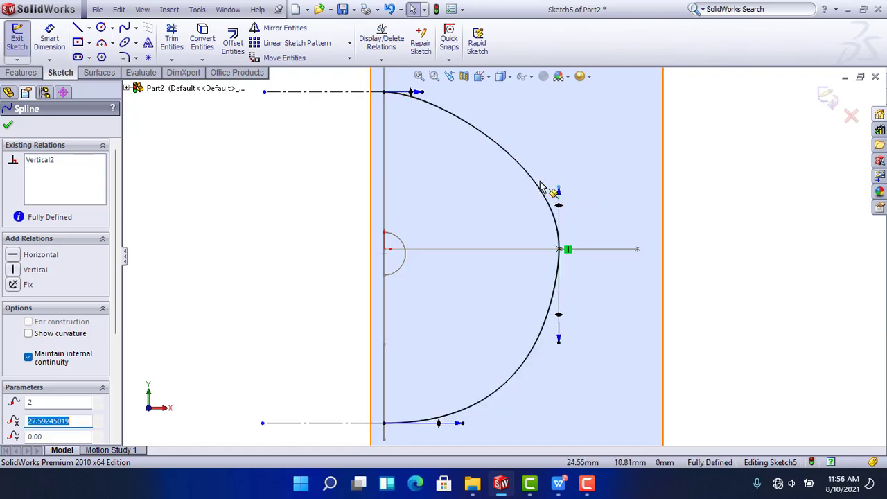
{"action": "left_click_drag", "start_coordinate": [475, 425], "coordinate": [512, 423]}
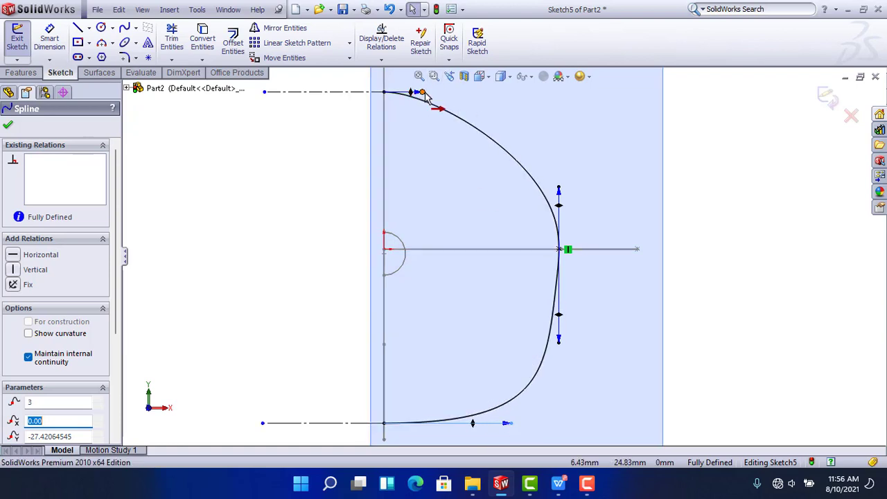
{"action": "mouse_move", "coordinate": [425, 93]}
{"action": "left_mouse_down"}
{"action": "mouse_move", "coordinate": [450, 93]}
{"action": "mouse_move", "coordinate": [443, 97]}
{"action": "left_mouse_up"}
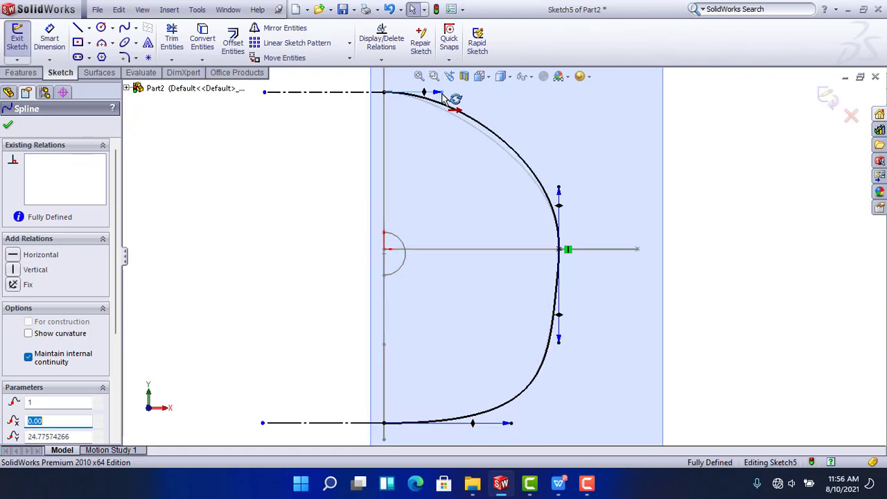
Close the Plane2 half-section with a vertical line between the spline's lower and upper endpoints, and exit the sketch
{"action": "scroll", "coordinate": [611, 201], "scroll_direction": "up", "scroll_amount": 4}
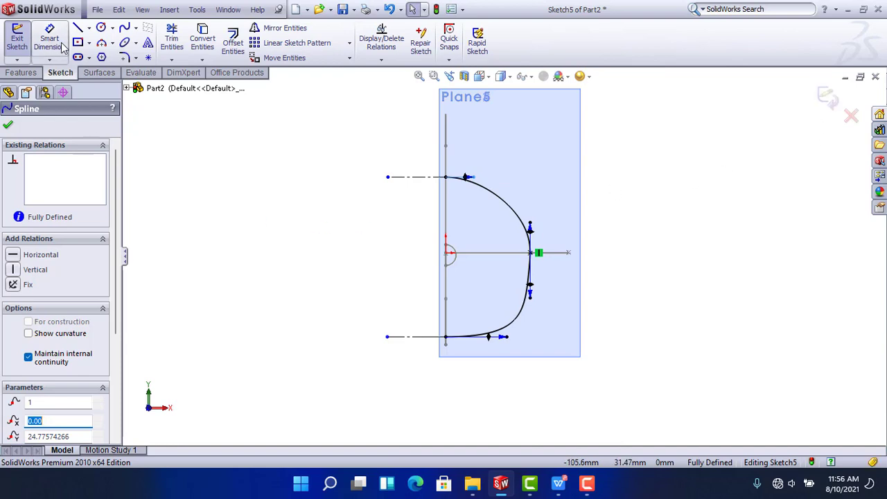
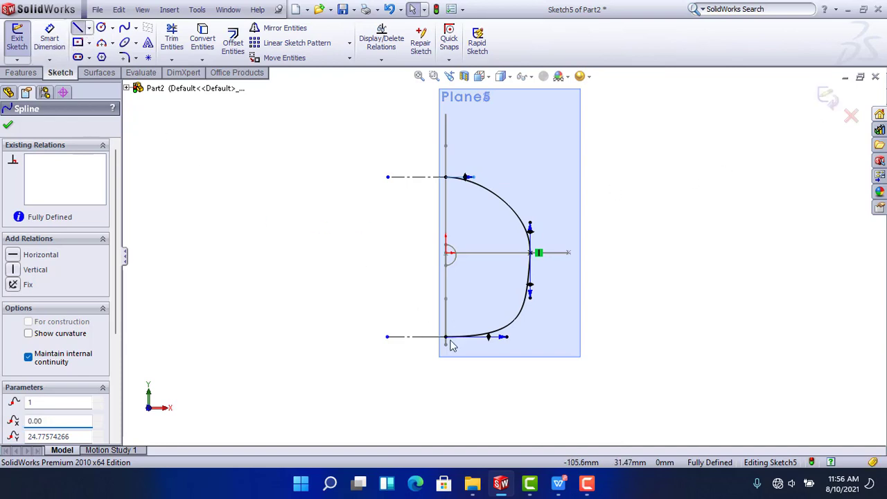
{"action": "left_click", "coordinate": [445, 179]}
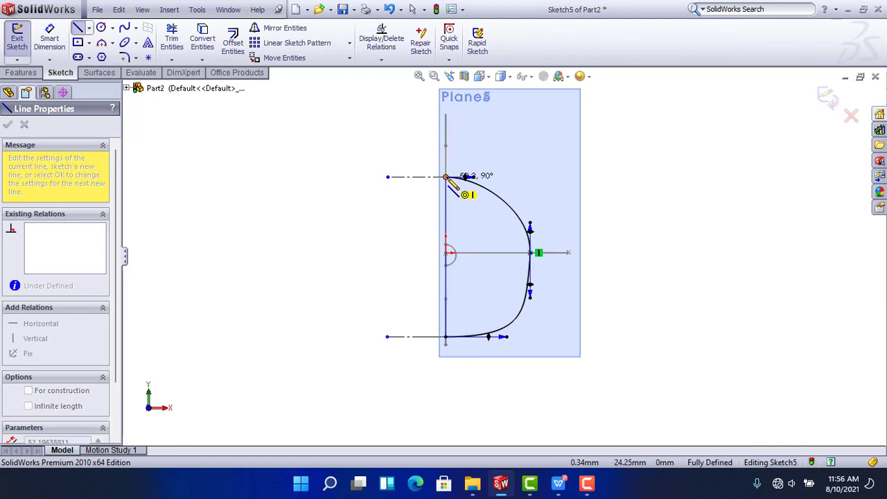
{"action": "left_click", "coordinate": [832, 98]}
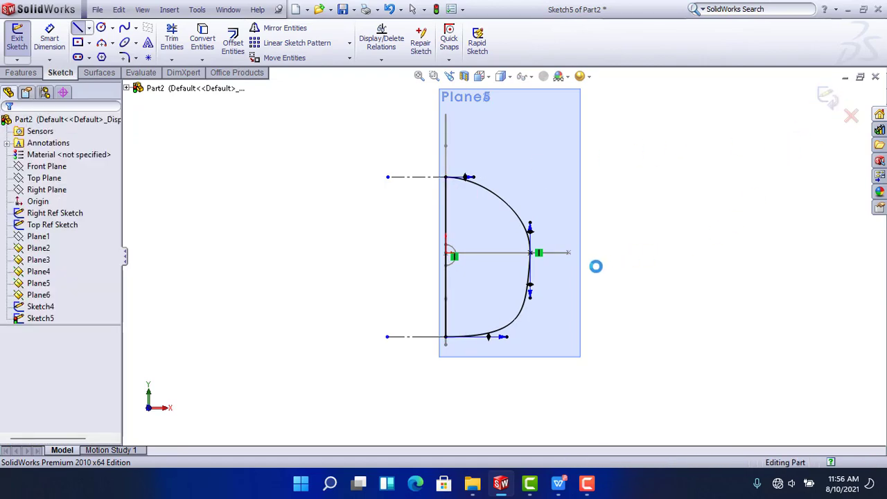
Hide Plane2
{"action": "mouse_move", "coordinate": [600, 271]}
{"action": "middle_mouse_down"}
{"action": "mouse_move", "coordinate": [546, 262]}
{"action": "mouse_move", "coordinate": [554, 282]}
{"action": "middle_mouse_up"}
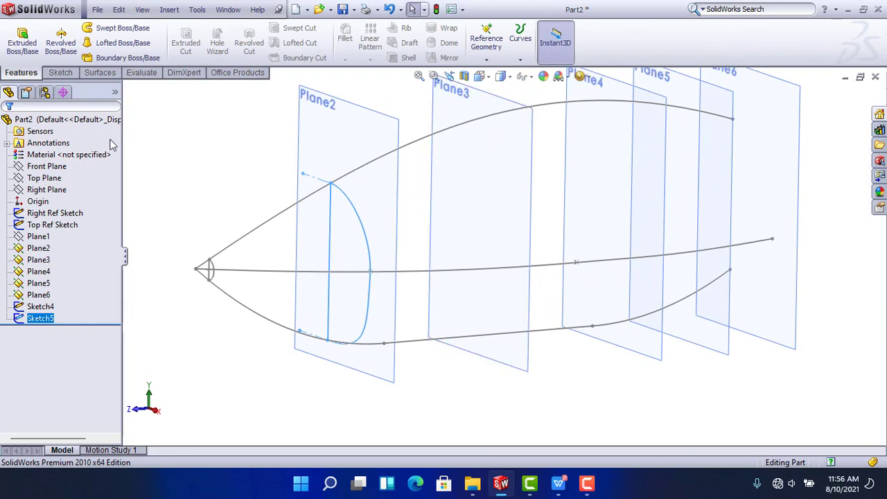
{"action": "left_click", "coordinate": [182, 146]}
{"action": "left_click", "coordinate": [341, 142]}
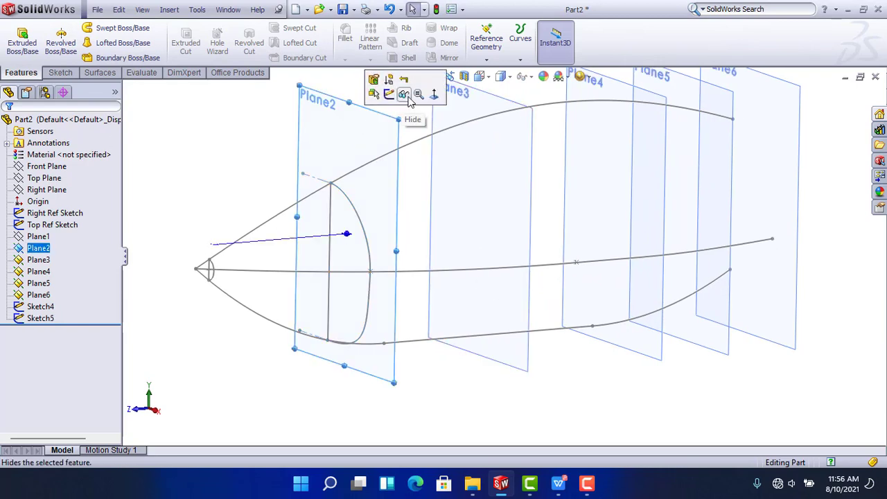
{"action": "left_click", "coordinate": [408, 93]}
Start a sketch on Plane3 and draw a horizontal line about 6.7 mm long rightward from the vertical centre axis, below the Plane2 profile
{"action": "left_click", "coordinate": [461, 236]}
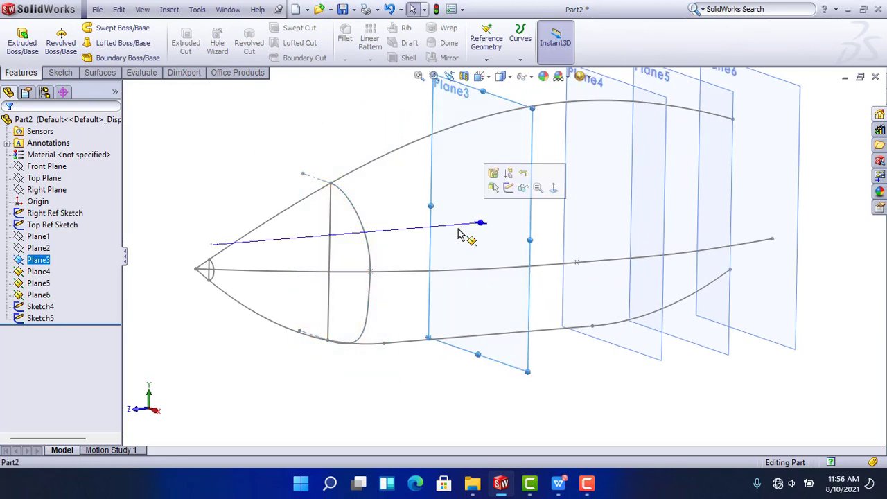
{"action": "left_click", "coordinate": [509, 187]}
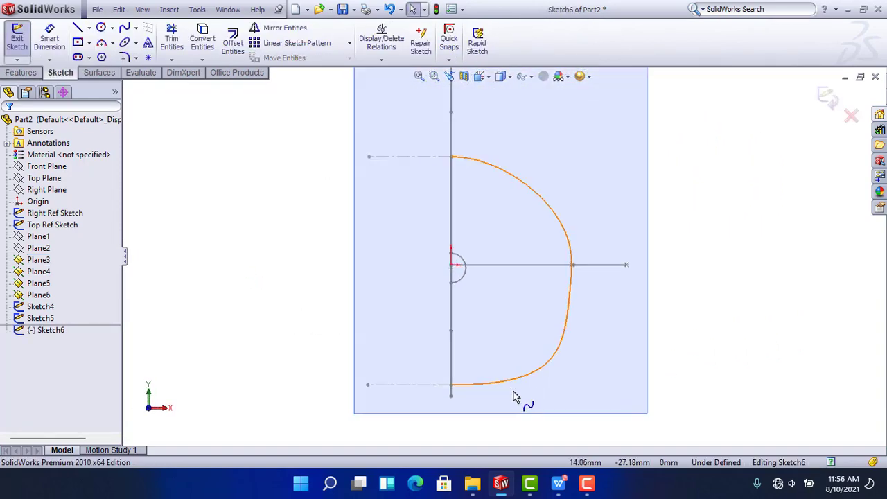
{"action": "scroll", "coordinate": [519, 398], "scroll_direction": "down", "scroll_amount": 3}
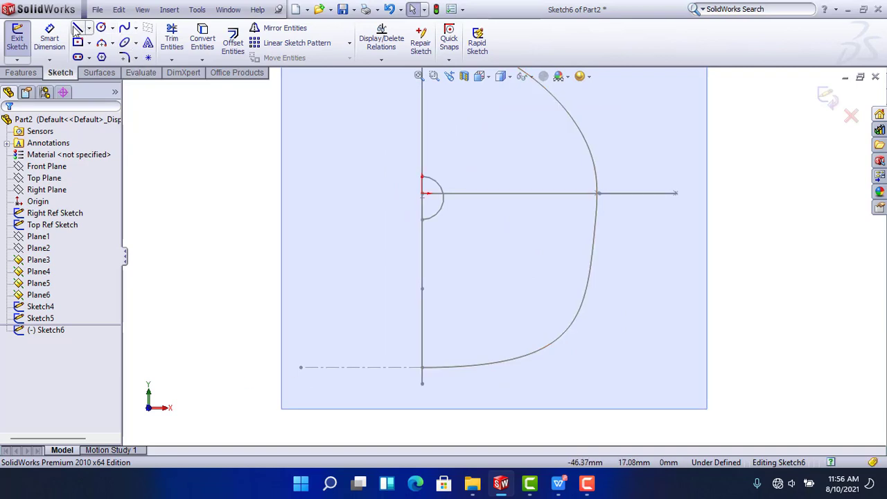
{"action": "left_click", "coordinate": [424, 400]}
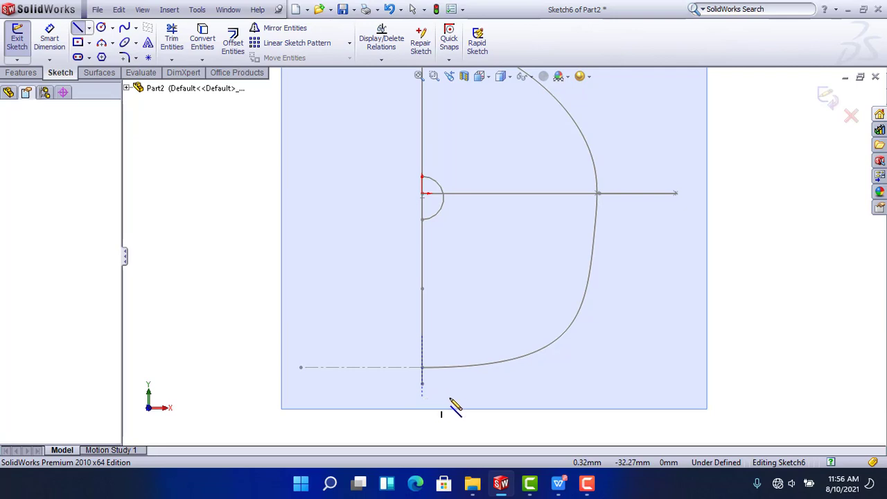
{"action": "left_click", "coordinate": [465, 398]}
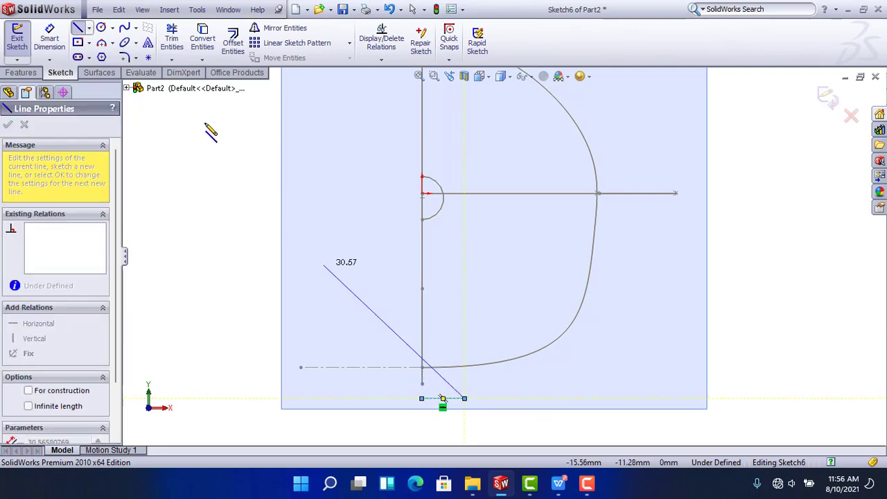
Draw a three-point spline from the short line's right end, bulging outside the Plane2 profile and ending above its top near the vertical axis
{"action": "left_click", "coordinate": [125, 27]}
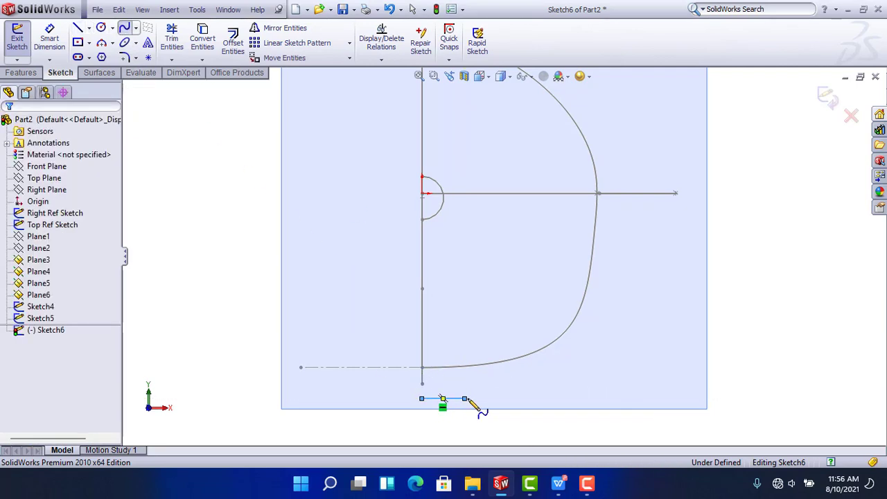
{"action": "left_click", "coordinate": [644, 240]}
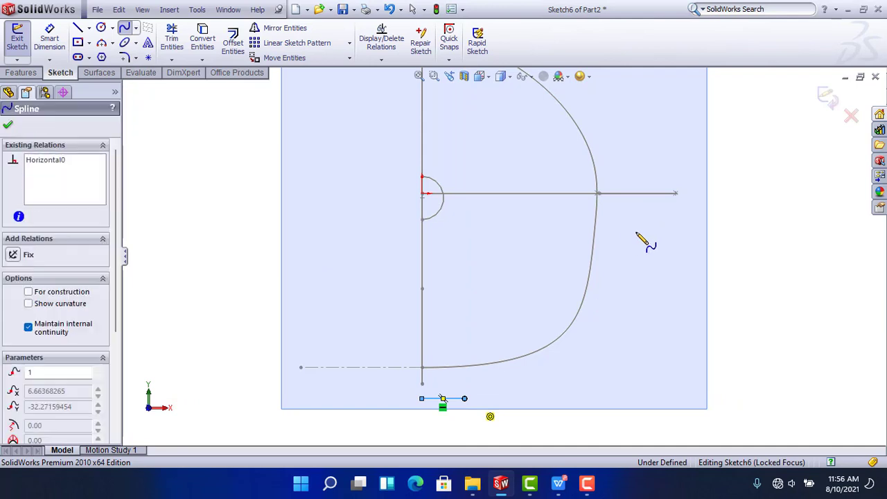
{"action": "scroll", "coordinate": [603, 242], "scroll_direction": "up", "scroll_amount": 1}
{"action": "scroll", "coordinate": [564, 196], "scroll_direction": "up", "scroll_amount": 3}
{"action": "scroll", "coordinate": [545, 184], "scroll_direction": "up", "scroll_amount": 1}
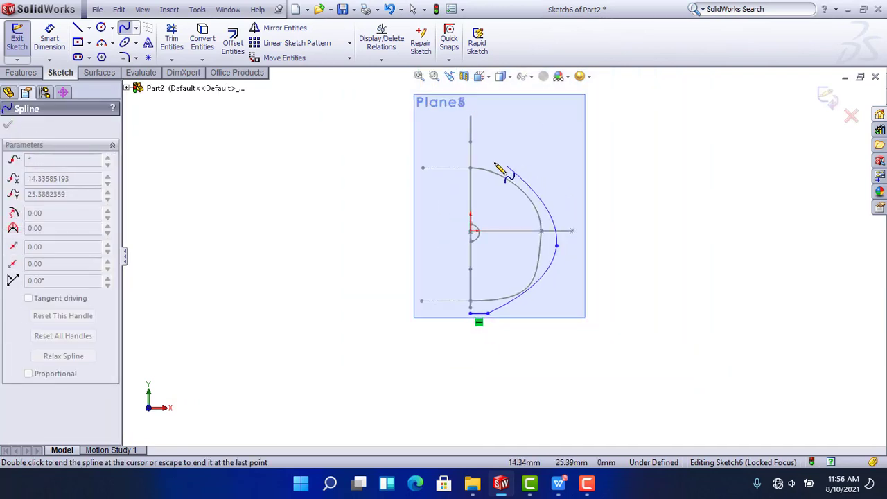
{"action": "right_click", "coordinate": [490, 149]}
{"action": "left_click", "coordinate": [519, 155]}
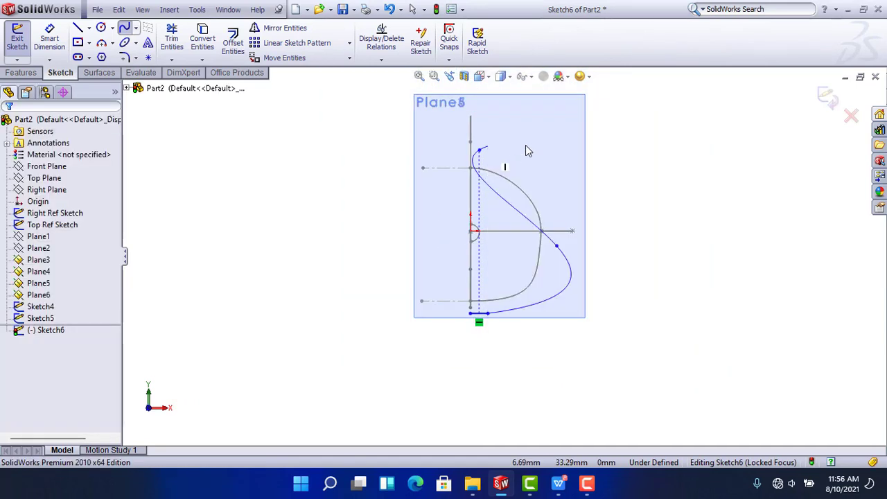
Draw a horizontal centerline leftward from the upper end of the Plane3 spline, crossing the vertical axis
{"action": "left_click", "coordinate": [90, 27]}
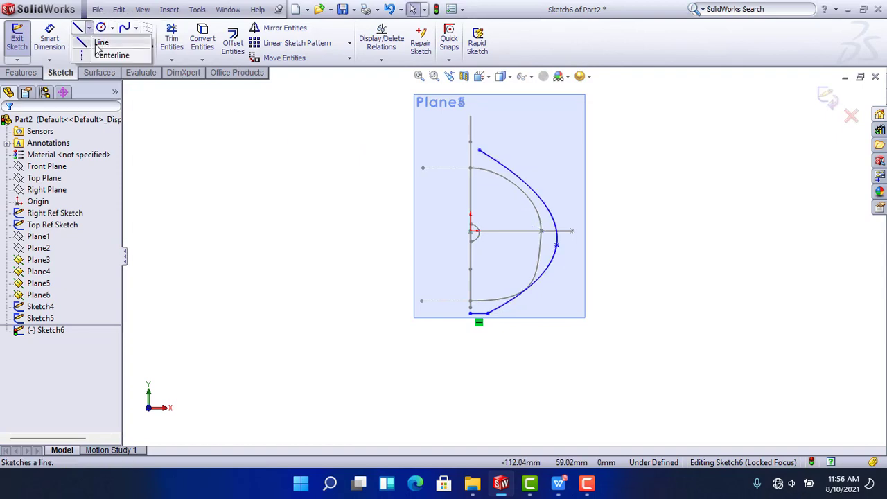
{"action": "left_click", "coordinate": [112, 55]}
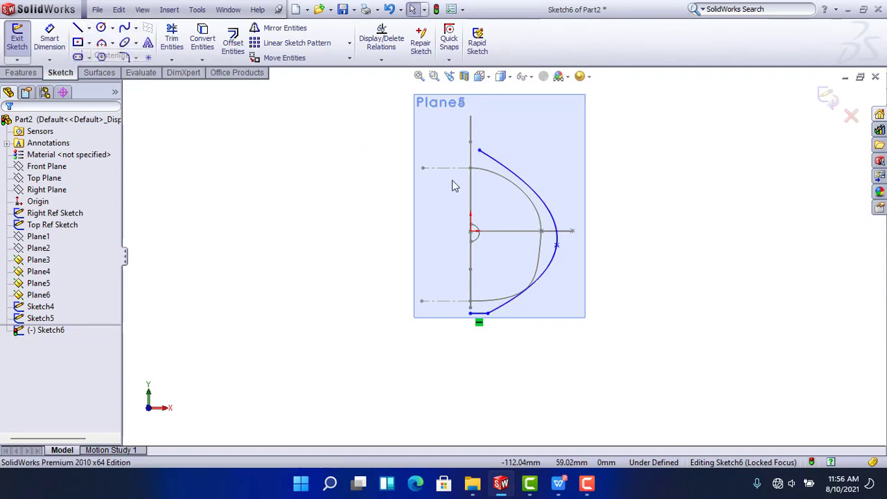
{"action": "left_click", "coordinate": [478, 151]}
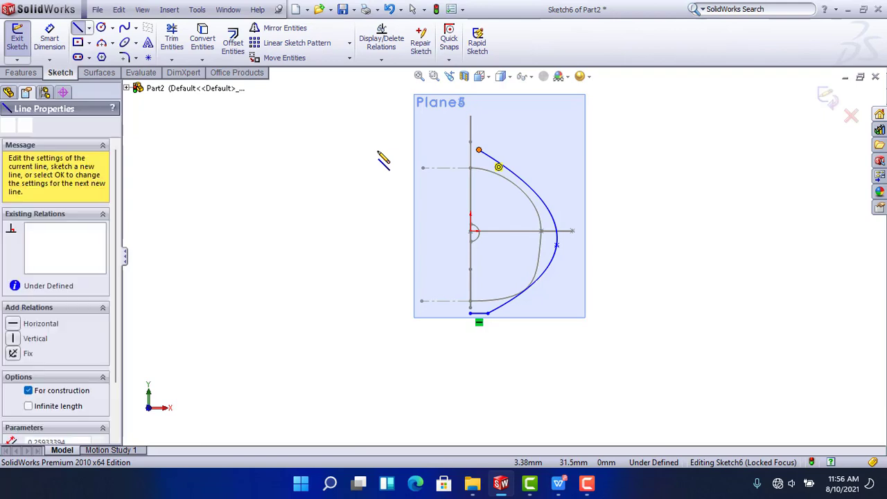
{"action": "left_click", "coordinate": [377, 149]}
{"action": "right_click", "coordinate": [377, 149]}
{"action": "left_click", "coordinate": [396, 142]}
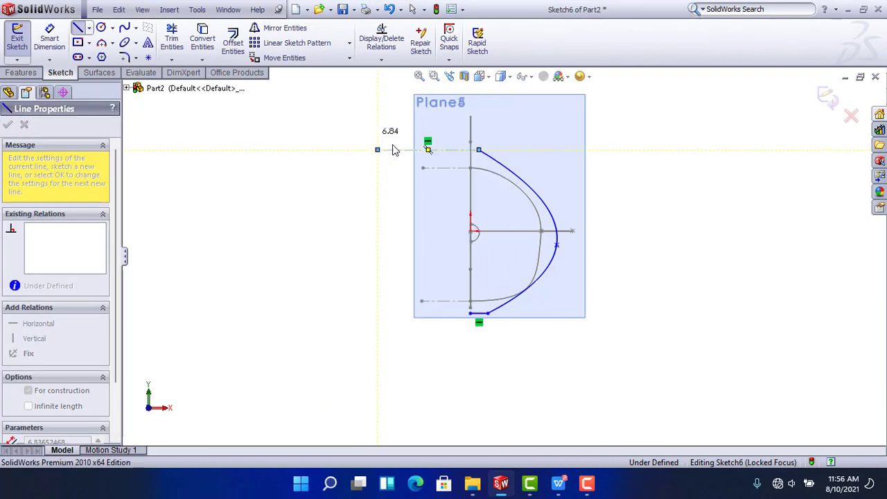
Make the spline tangent to the centerline at its upper end and to the short horizontal line at its lower end
{"action": "left_click_drag", "start_coordinate": [697, 161], "coordinate": [455, 140]}
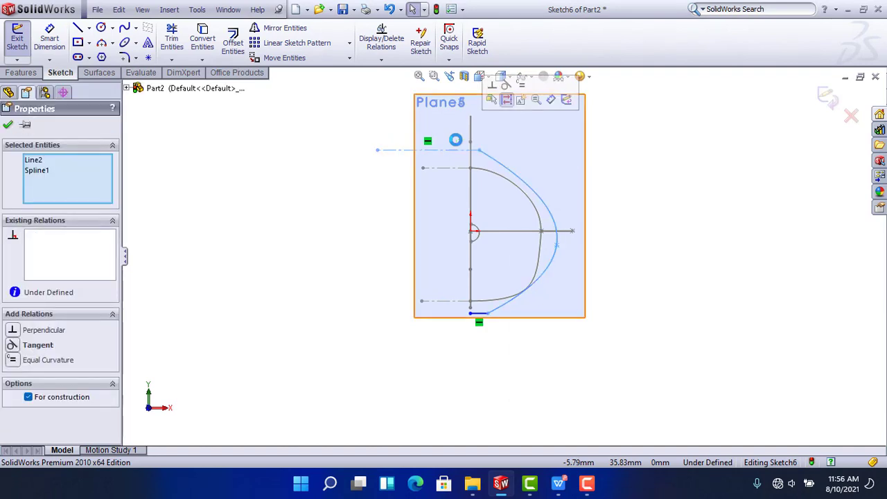
{"action": "left_click", "coordinate": [503, 93]}
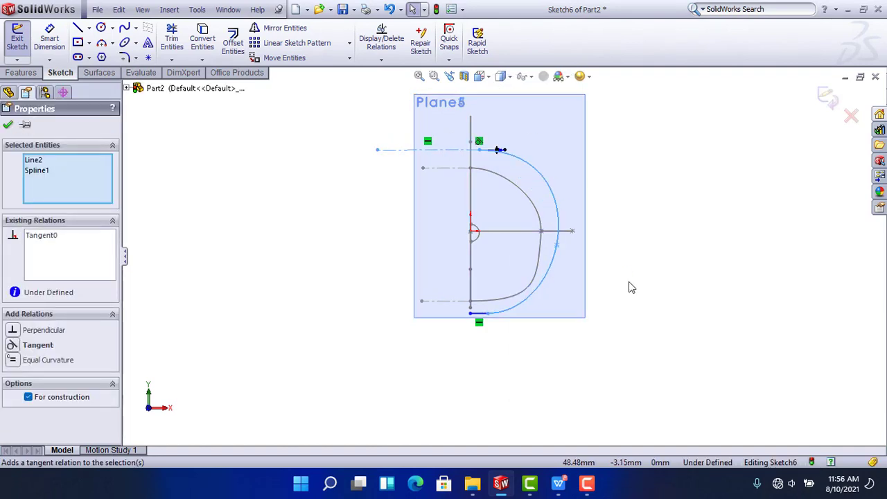
{"action": "left_click_drag", "start_coordinate": [531, 344], "coordinate": [466, 312]}
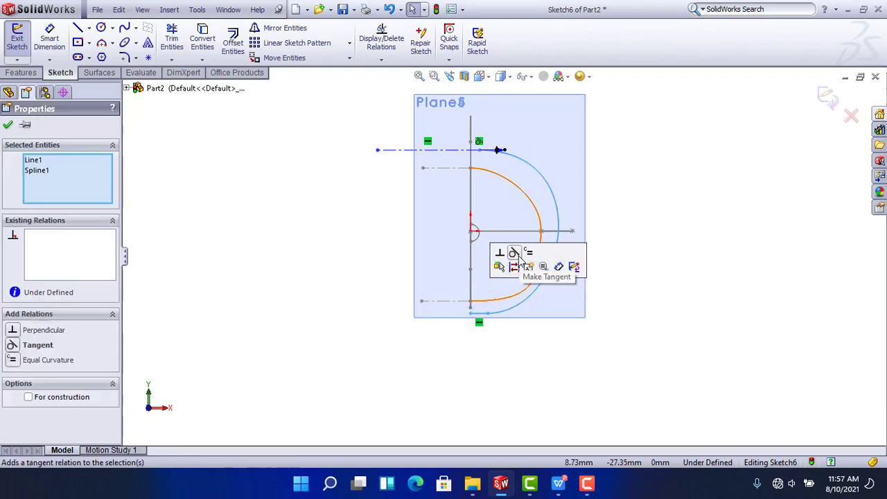
{"action": "left_click", "coordinate": [517, 254]}
{"action": "left_click", "coordinate": [578, 364]}
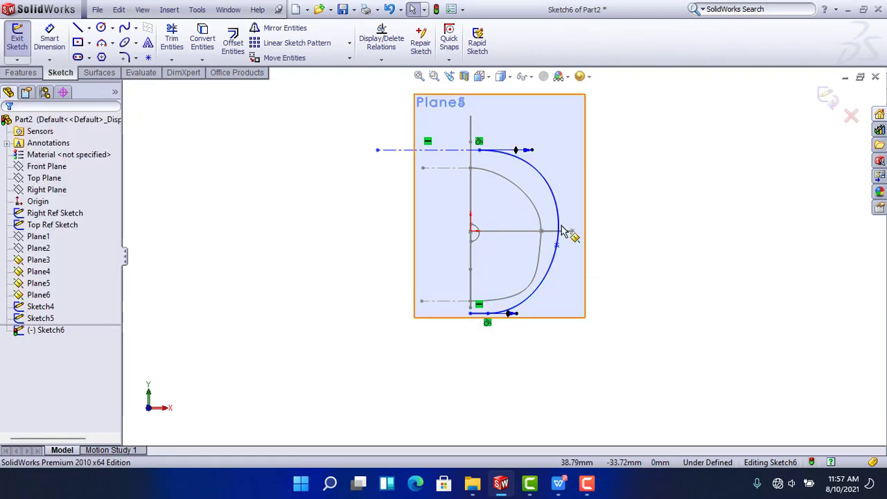
Add a pierce relation between the short horizontal line's free end and the lower straight line of the Right Ref Sketch
{"action": "middle_click_drag", "start_coordinate": [574, 319], "coordinate": [549, 335]}
{"action": "scroll", "coordinate": [488, 313], "scroll_direction": "down", "scroll_amount": 5}
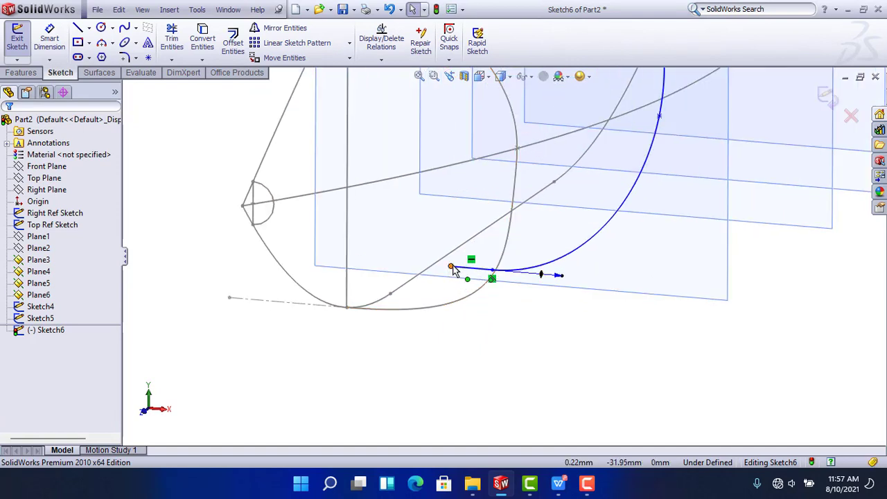
{"action": "left_click", "coordinate": [428, 270]}
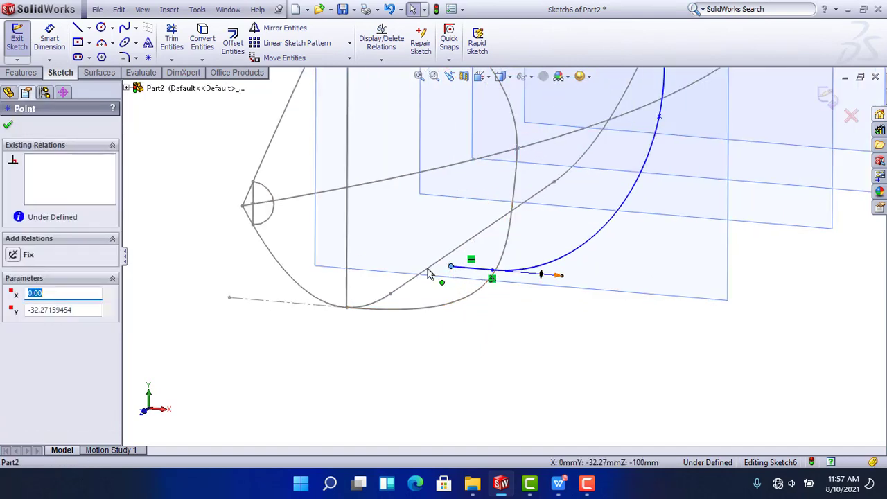
{"action": "key", "text": "Escape"}
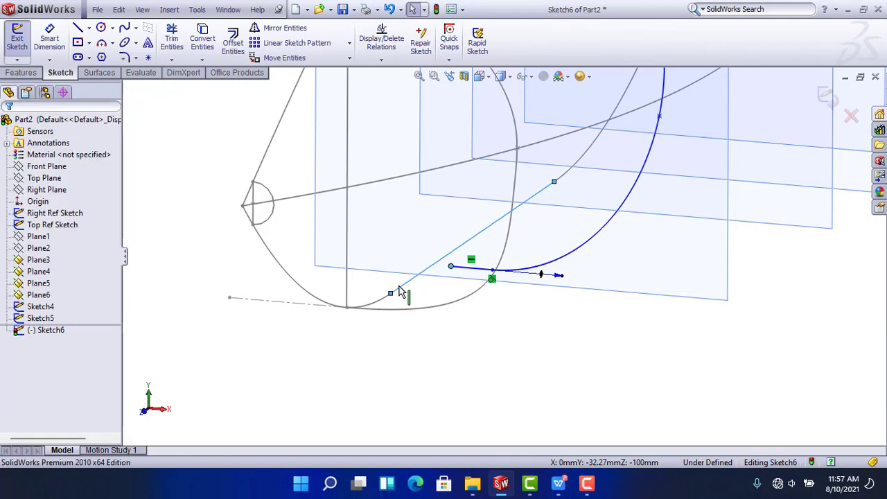
{"action": "left_click", "coordinate": [400, 289], "text": "ctrl"}
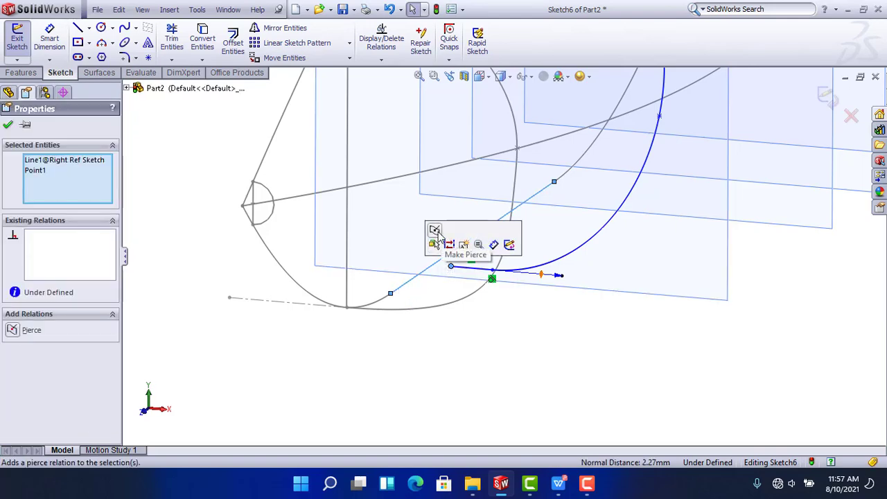
{"action": "left_click", "coordinate": [435, 232]}
Add a pierce relation between the spline's middle point and the Top Ref Sketch spline
{"action": "mouse_move", "coordinate": [443, 261]}
{"action": "middle_mouse_down"}
{"action": "mouse_move", "coordinate": [535, 99]}
{"action": "mouse_move", "coordinate": [570, 198]}
{"action": "middle_mouse_up"}
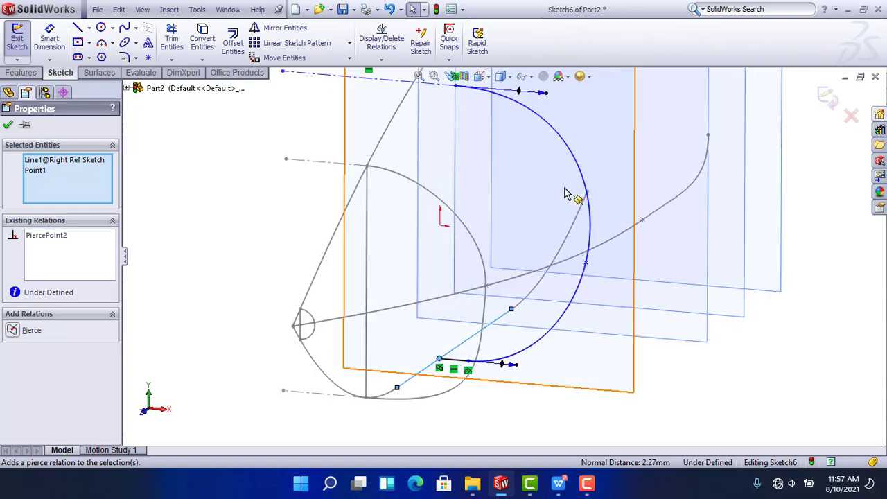
{"action": "left_click", "coordinate": [585, 264]}
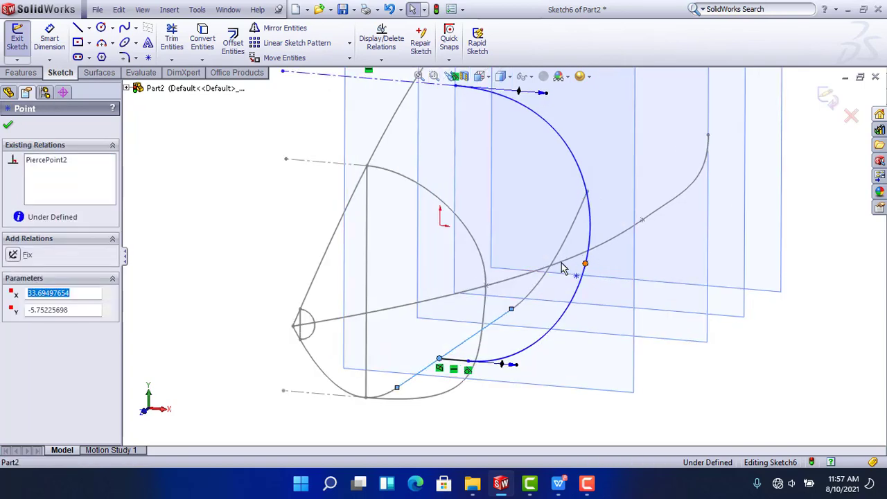
{"action": "left_click", "coordinate": [562, 263], "text": "ctrl"}
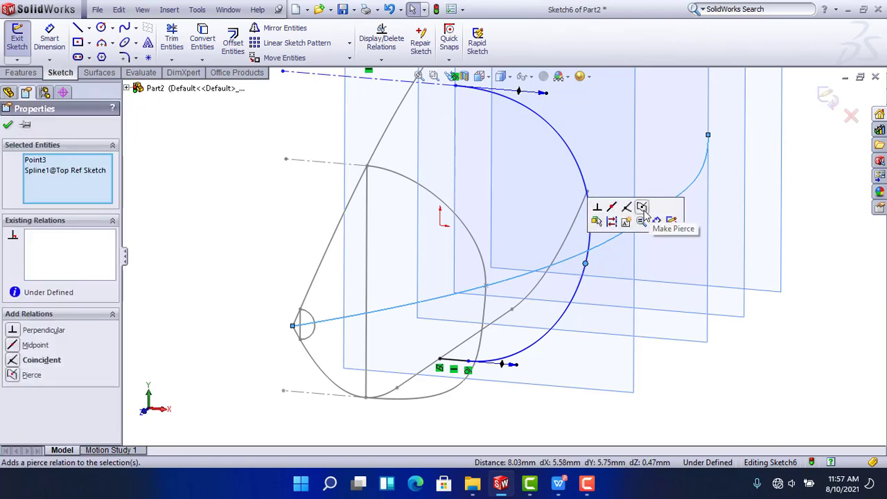
{"action": "left_click", "coordinate": [642, 207]}
Add a pierce relation between the spline's upper endpoint and the upper spline of the Right Ref Sketch
{"action": "scroll", "coordinate": [485, 113], "scroll_direction": "down", "scroll_amount": 3}
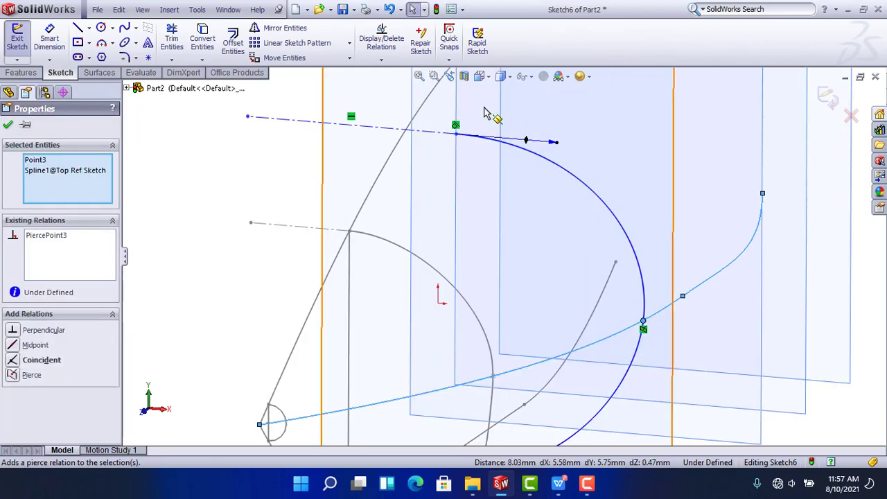
{"action": "scroll", "coordinate": [485, 139], "scroll_direction": "up", "scroll_amount": 2}
{"action": "scroll", "coordinate": [492, 206], "scroll_direction": "down", "scroll_amount": 2}
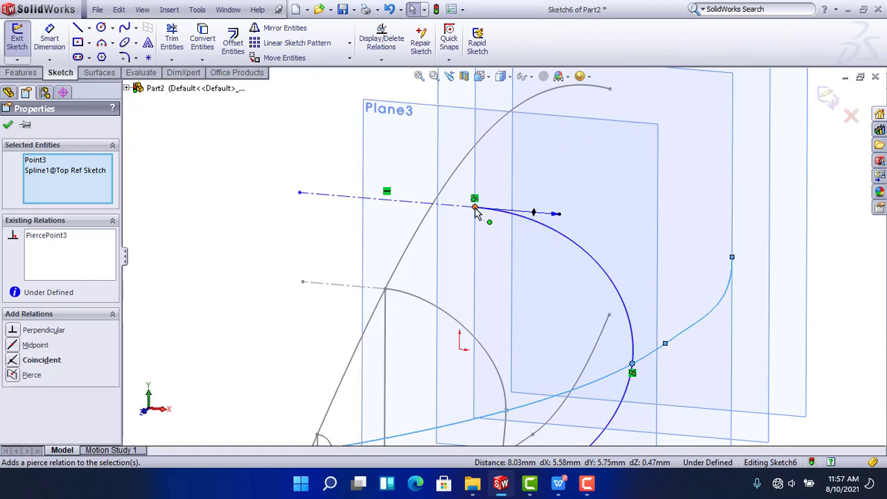
{"action": "left_click", "coordinate": [476, 208]}
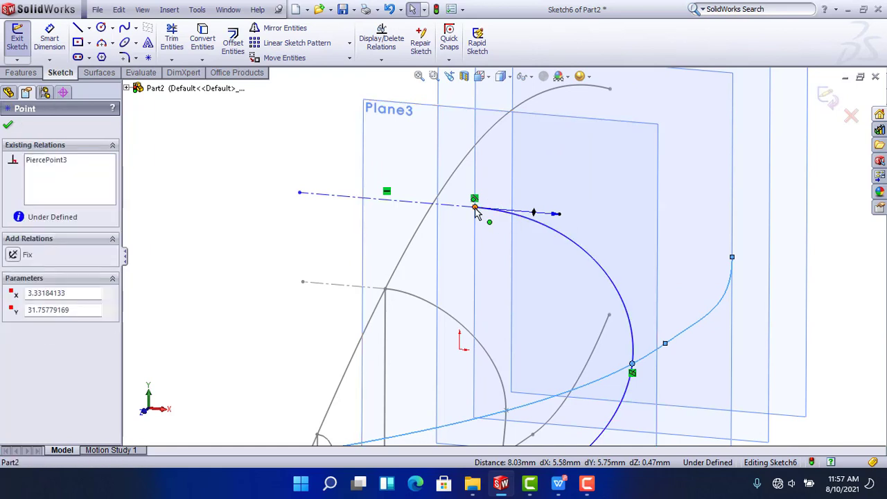
{"action": "left_click", "coordinate": [465, 164]}
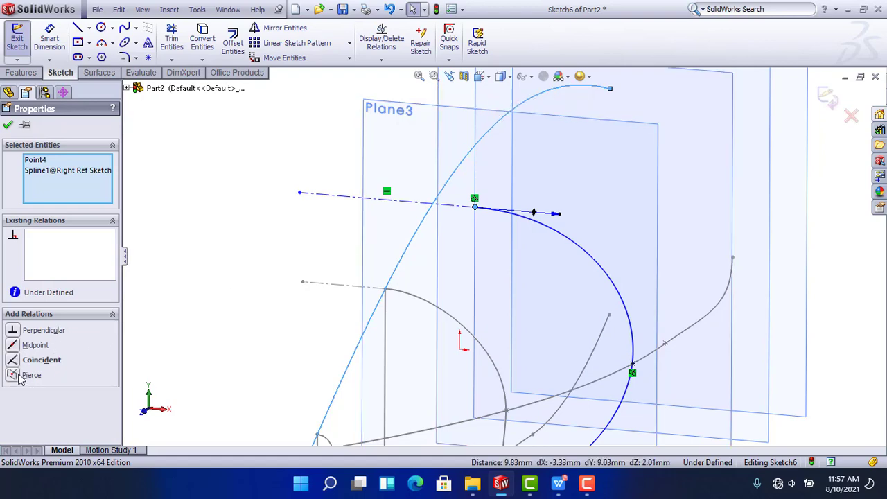
{"action": "left_click", "coordinate": [14, 374]}
{"action": "left_click", "coordinate": [8, 125]}
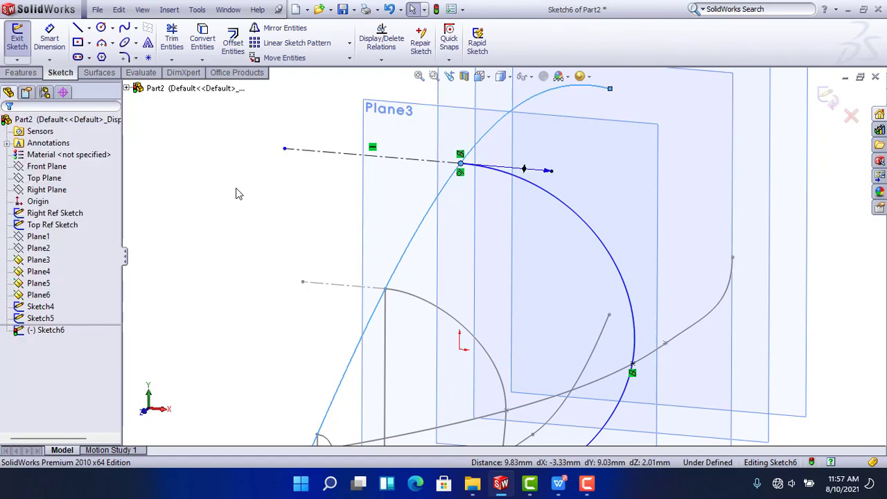
Dimension the short horizontal line at the profile's bottom to 8 mm
{"action": "key", "text": "f"}
{"action": "key", "text": "ctrl+8"}
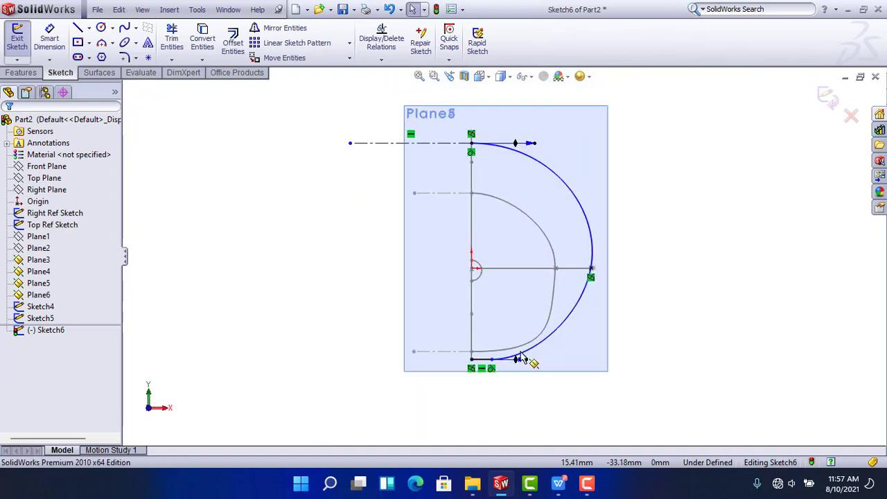
{"action": "left_click", "coordinate": [50, 38]}
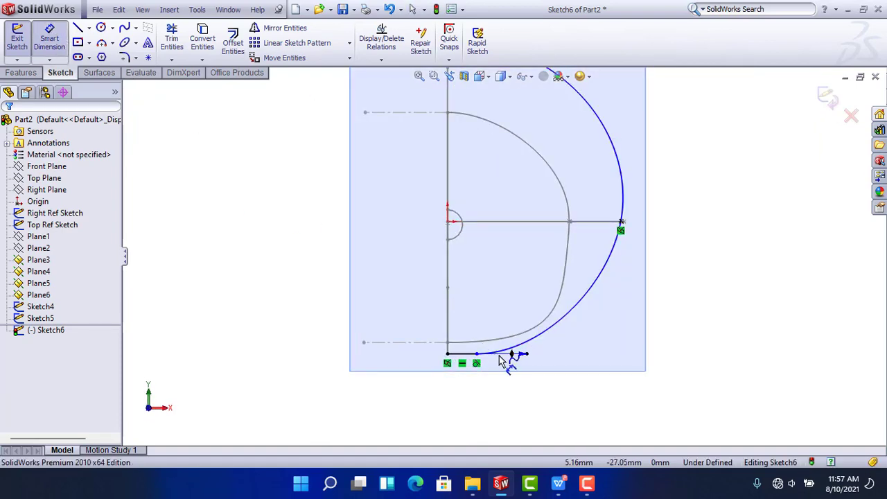
{"action": "scroll", "coordinate": [463, 367], "scroll_direction": "down", "scroll_amount": 3}
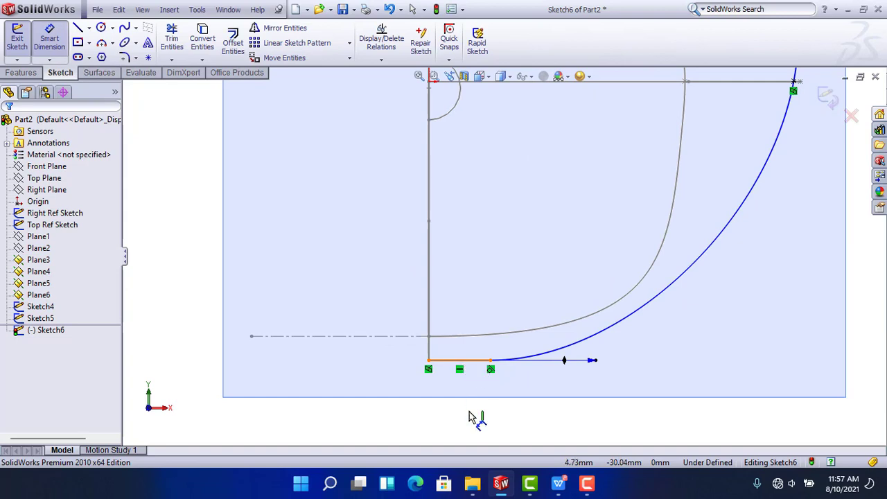
{"action": "left_click", "coordinate": [460, 360]}
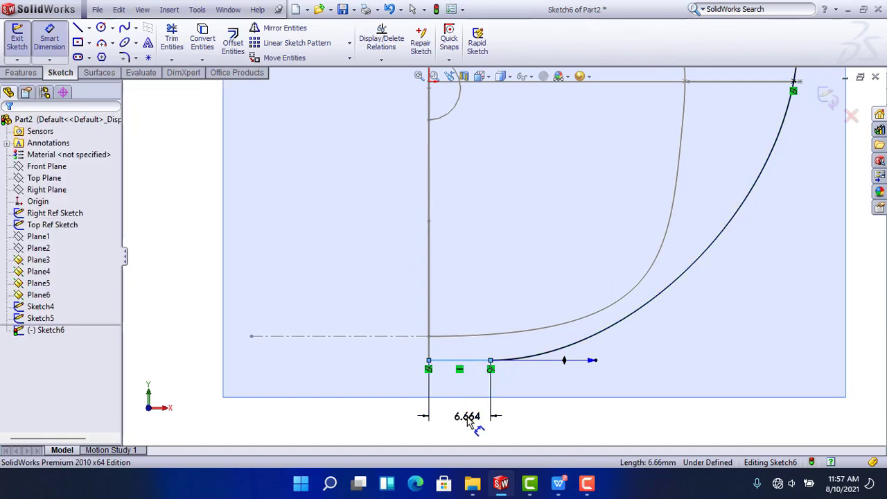
{"action": "left_click", "coordinate": [468, 422]}
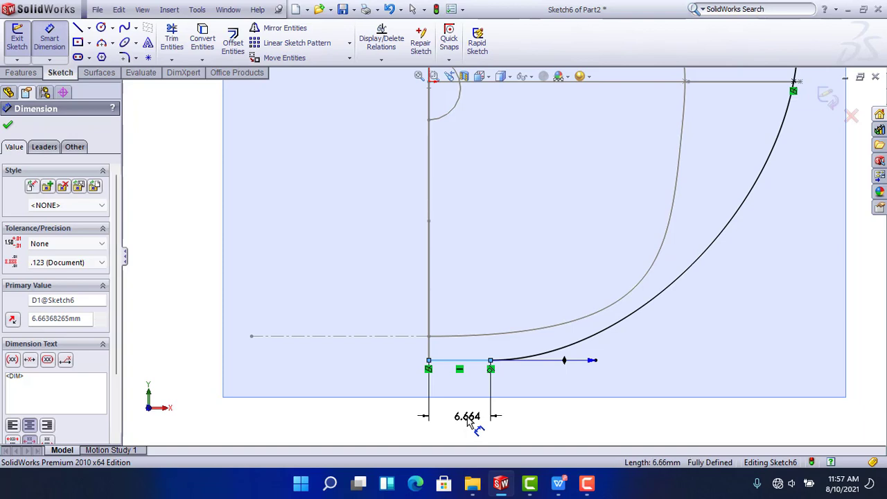
{"action": "type", "text": "8"}
{"action": "key", "text": "Return"}
Straighten the tangent handle at the spline's middle point and give it a vertical relation
{"action": "key", "text": "f"}
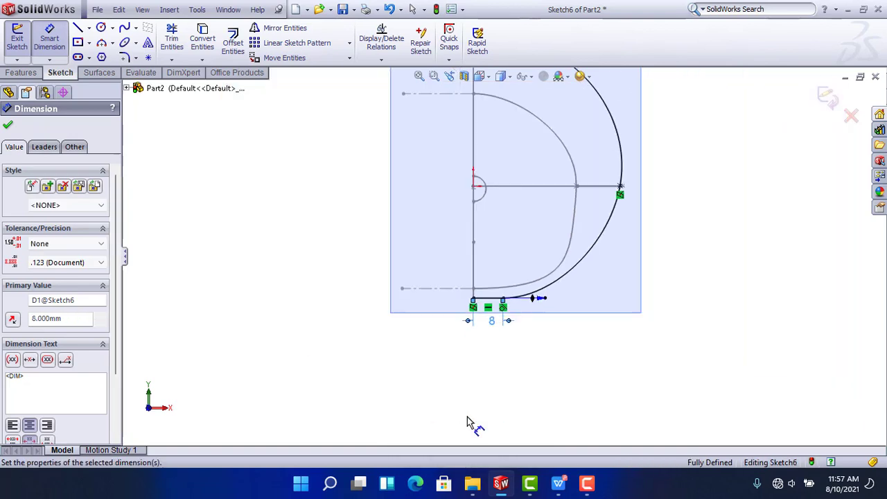
{"action": "scroll", "coordinate": [527, 223], "scroll_direction": "up", "scroll_amount": 2}
{"action": "scroll", "coordinate": [513, 147], "scroll_direction": "down", "scroll_amount": 2}
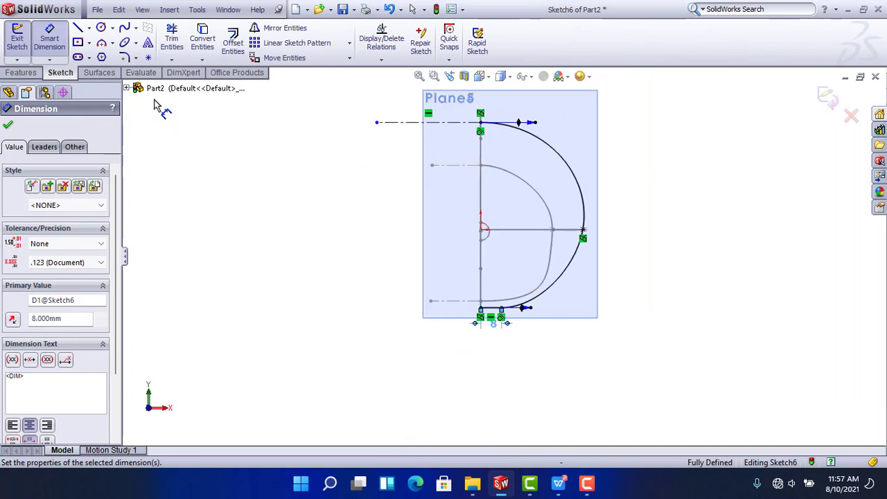
{"action": "scroll", "coordinate": [613, 222], "scroll_direction": "down", "scroll_amount": 3}
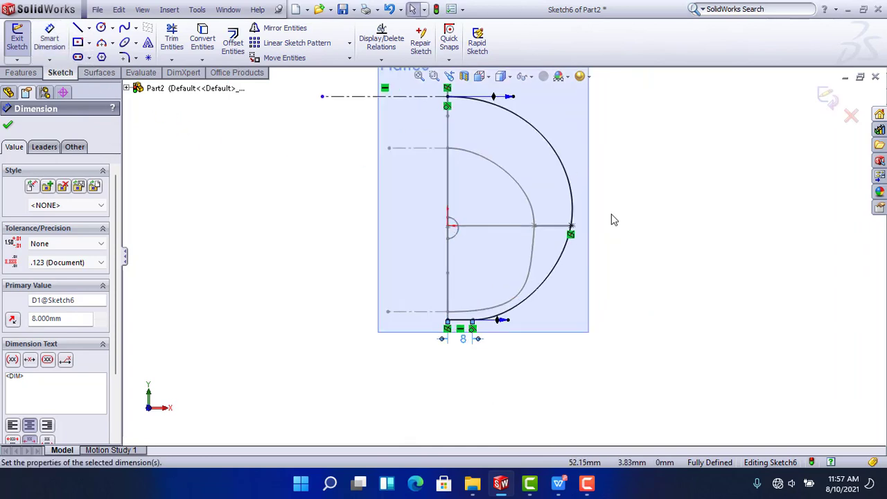
{"action": "left_click", "coordinate": [562, 218]}
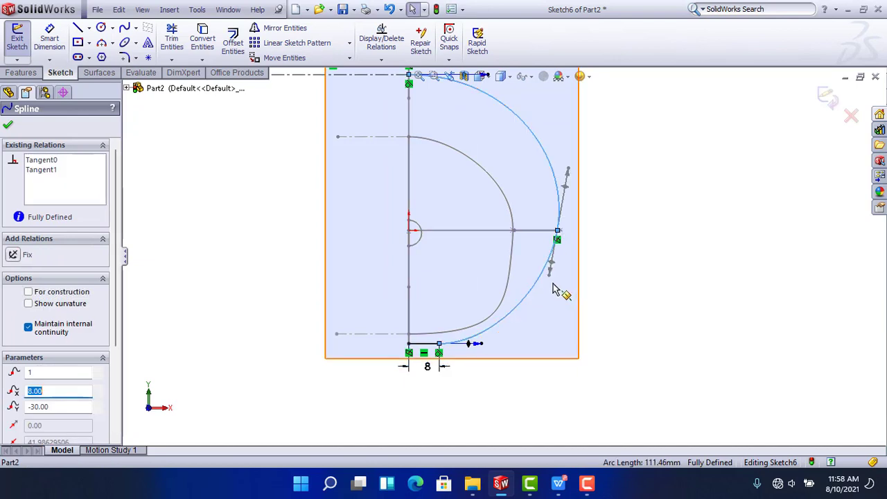
{"action": "mouse_move", "coordinate": [550, 276]}
{"action": "left_mouse_down"}
{"action": "mouse_move", "coordinate": [563, 278]}
{"action": "mouse_move", "coordinate": [556, 281]}
{"action": "left_mouse_up"}
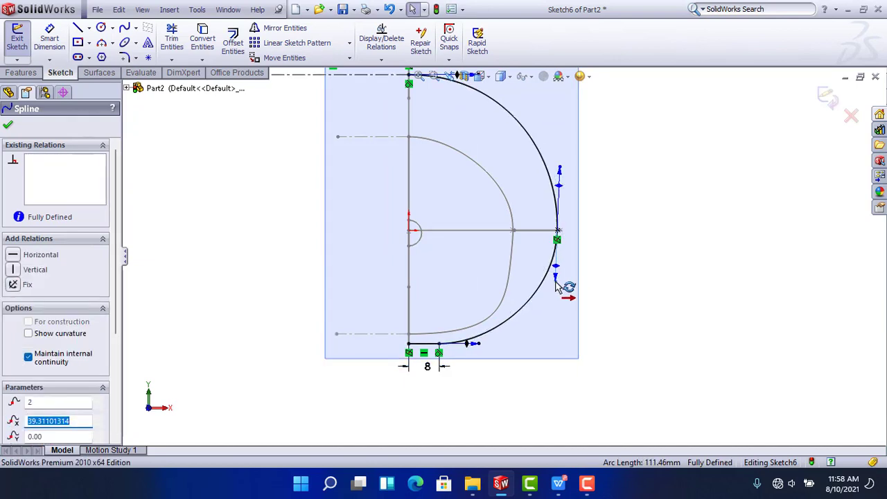
{"action": "left_click", "coordinate": [28, 270]}
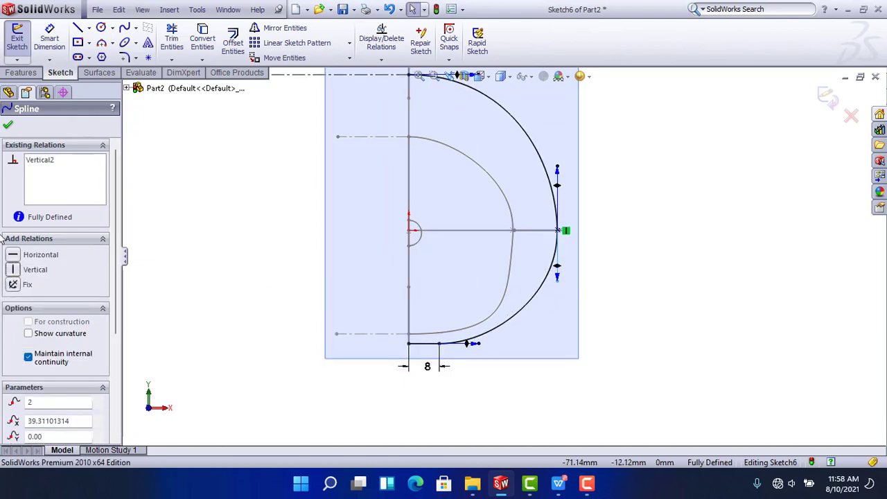
{"action": "left_click", "coordinate": [7, 125]}
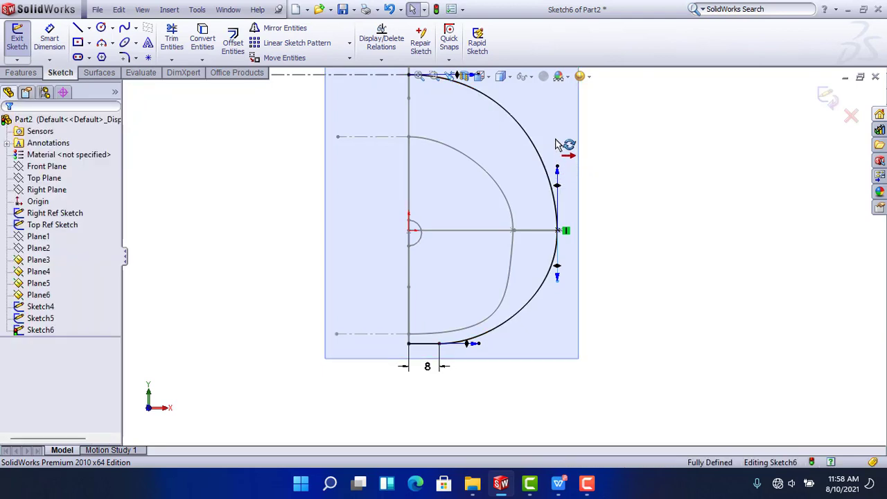
Lengthen the spline's upper middle handle and its lower end handle to make the Plane3 half-section fuller, and check it in an angled view
{"action": "mouse_move", "coordinate": [556, 144]}
{"action": "left_mouse_down"}
{"action": "mouse_move", "coordinate": [557, 136]}
{"action": "mouse_move", "coordinate": [557, 150]}
{"action": "left_mouse_up"}
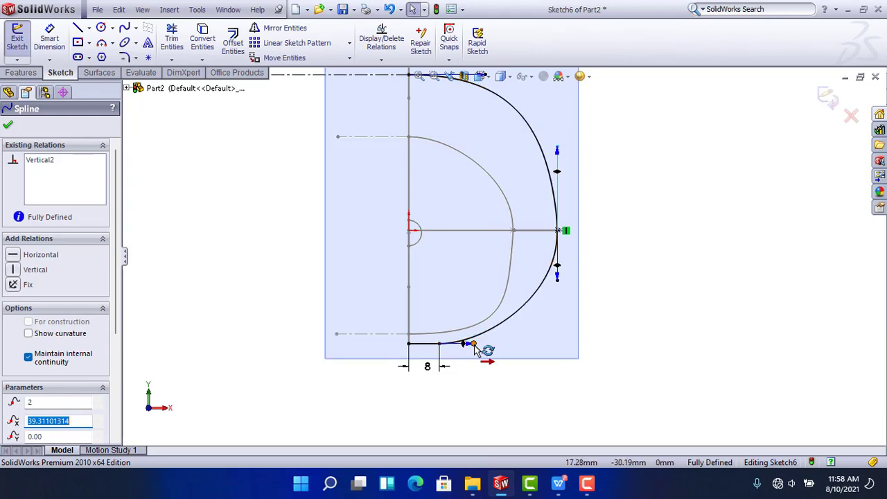
{"action": "left_click_drag", "start_coordinate": [475, 344], "coordinate": [494, 344]}
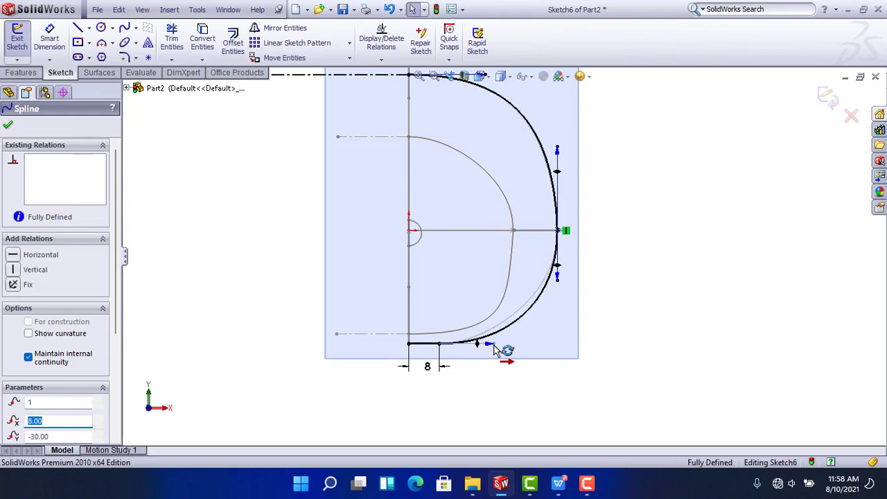
{"action": "mouse_move", "coordinate": [511, 300]}
{"action": "middle_mouse_down"}
{"action": "mouse_move", "coordinate": [539, 293]}
{"action": "mouse_move", "coordinate": [470, 287]}
{"action": "mouse_move", "coordinate": [475, 309]}
{"action": "middle_mouse_up"}
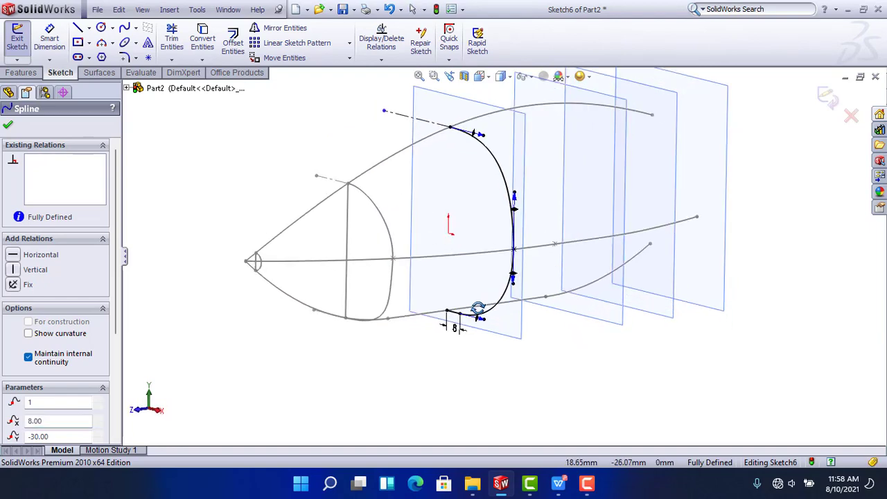
Close the Plane3 half-section with a vertical line from the bottom line's inner endpoint to the spline's upper endpoint and finish the sketch
{"action": "left_click", "coordinate": [826, 99]}
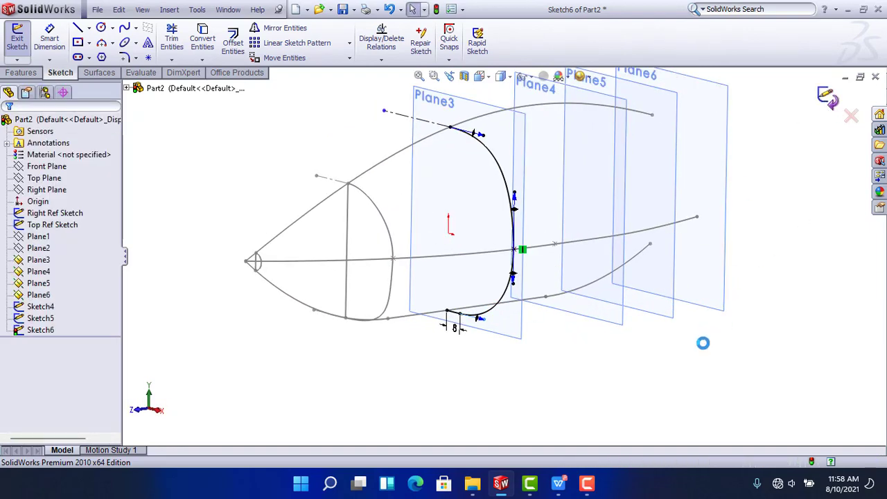
{"action": "left_click", "coordinate": [38, 332]}
{"action": "left_click", "coordinate": [60, 292]}
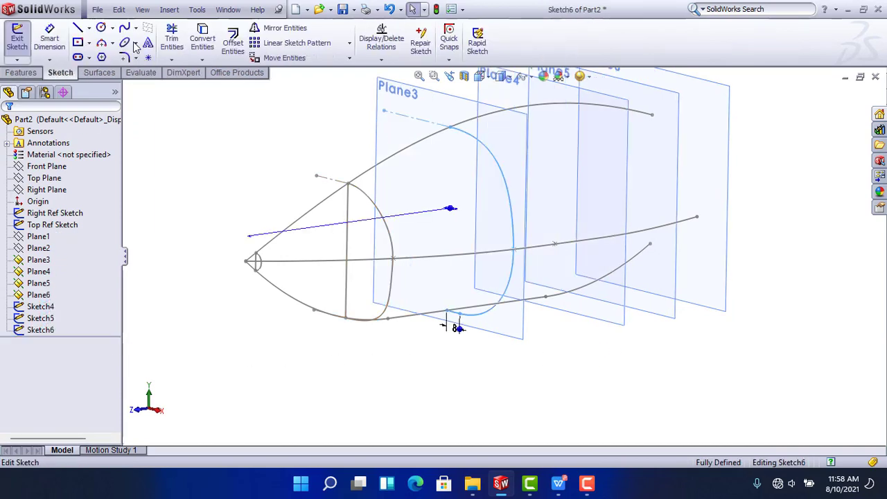
{"action": "left_click", "coordinate": [81, 32]}
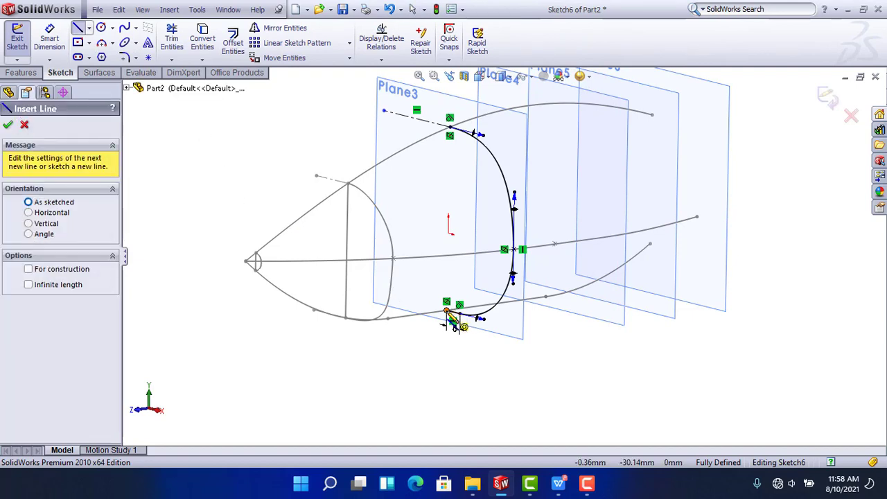
{"action": "left_click", "coordinate": [447, 311]}
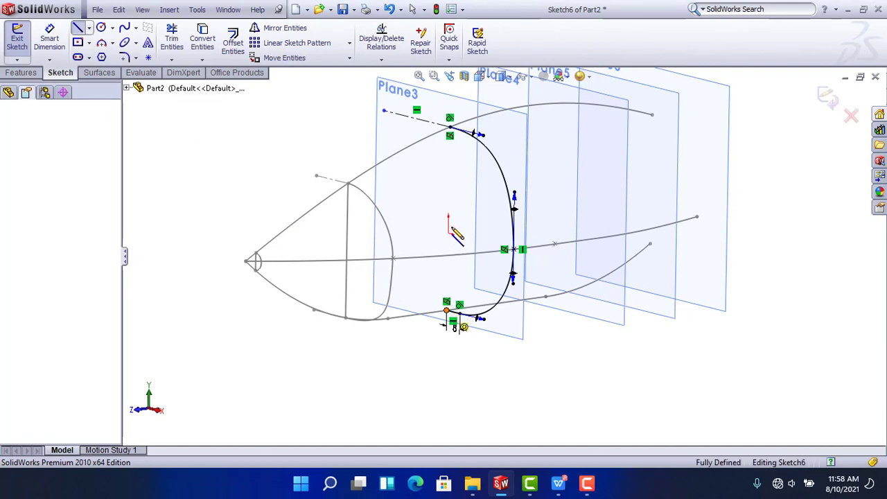
{"action": "left_click", "coordinate": [450, 134]}
{"action": "right_click", "coordinate": [448, 219]}
{"action": "left_click", "coordinate": [298, 122]}
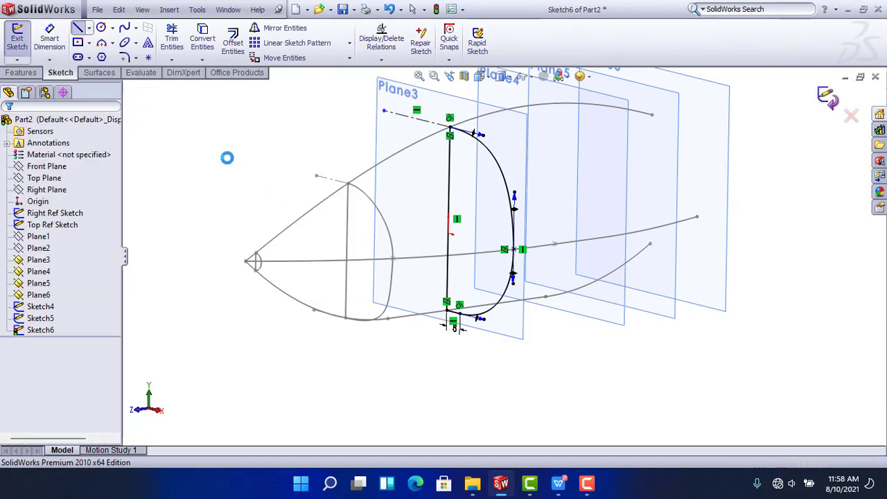
Hide Plane3 and start a new sketch on Plane4
{"action": "left_click", "coordinate": [38, 260]}
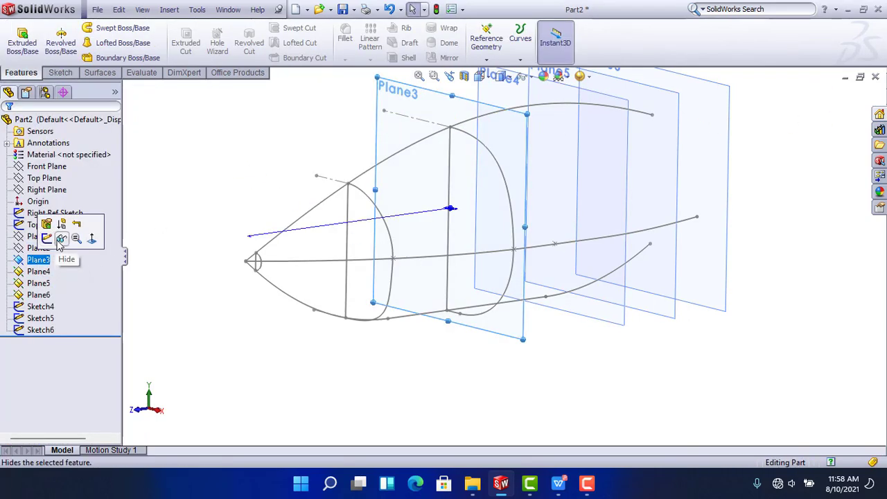
{"action": "left_click", "coordinate": [61, 239]}
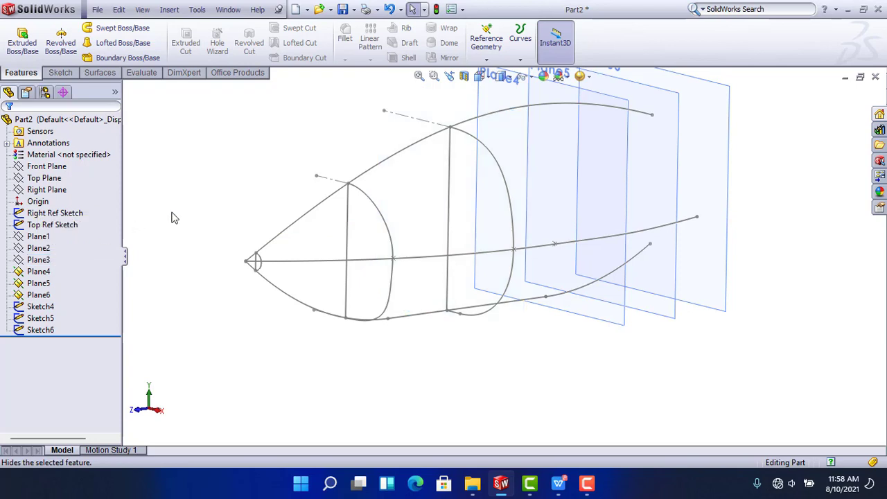
{"action": "left_click", "coordinate": [35, 272]}
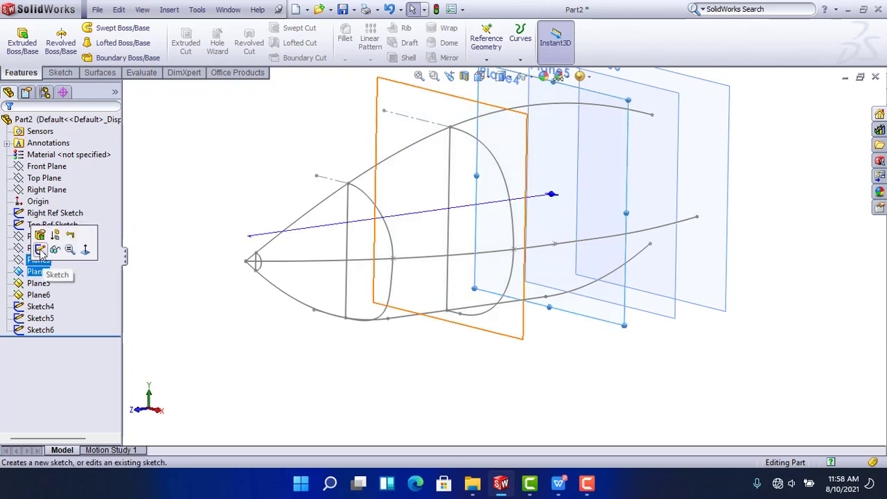
{"action": "left_click", "coordinate": [40, 251]}
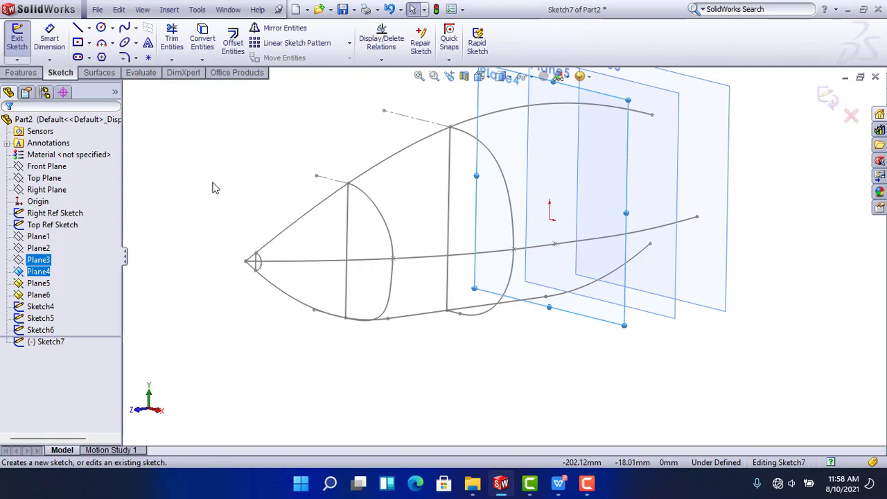
{"action": "scroll", "coordinate": [505, 385], "scroll_direction": "up", "scroll_amount": 1}
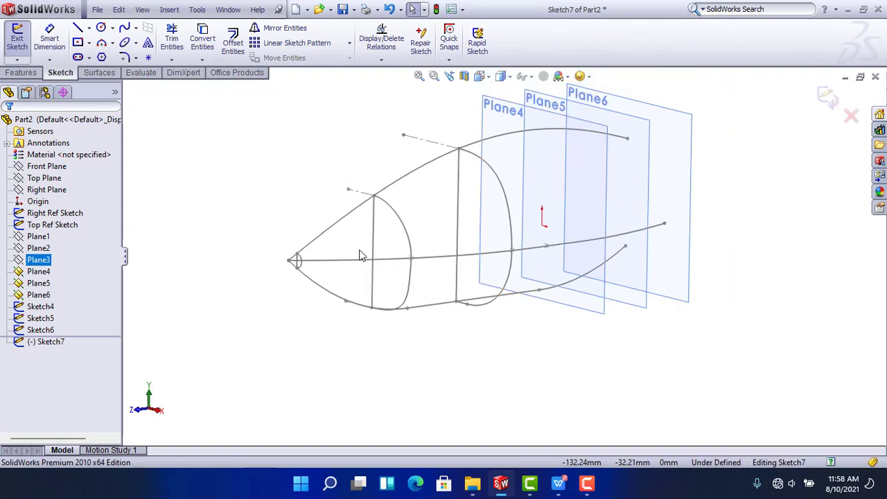
{"action": "key", "text": "ctrl+8"}
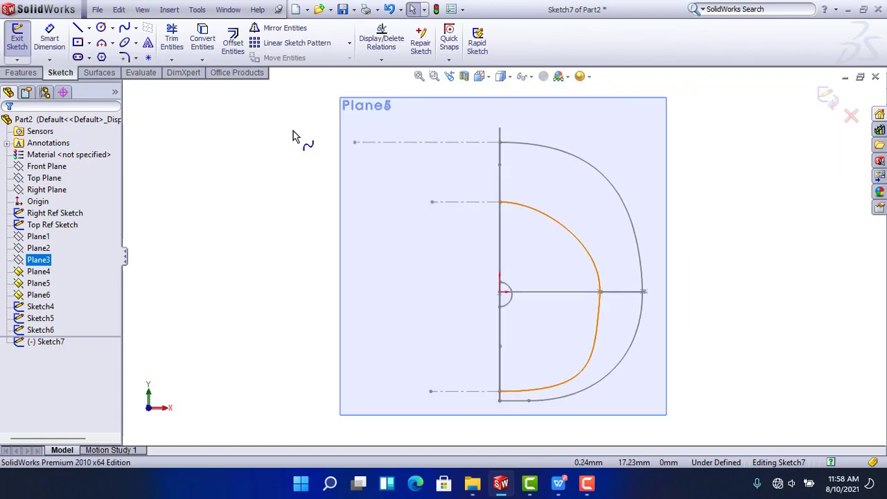
Sketch a horizontal line about 10.6 mm long below the existing profiles, starting in line with the vertical centre axis
{"action": "left_click", "coordinate": [77, 28]}
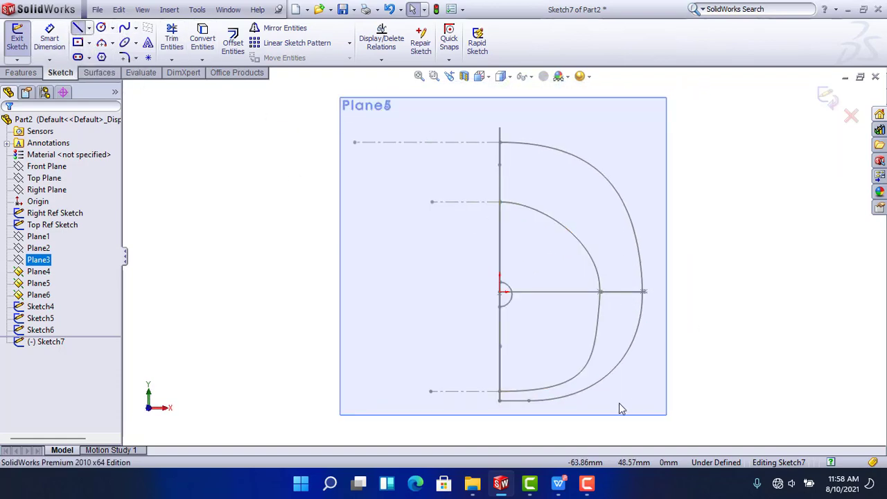
{"action": "scroll", "coordinate": [507, 432], "scroll_direction": "up", "scroll_amount": 1}
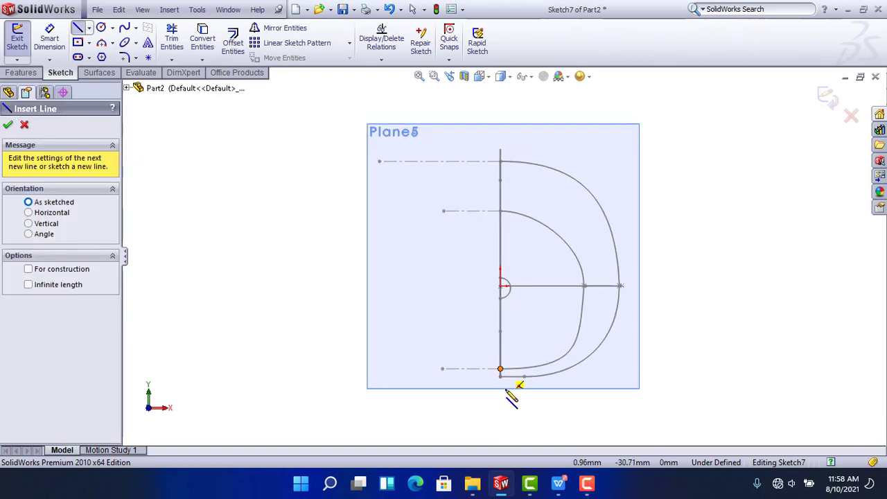
{"action": "key", "text": "Escape"}
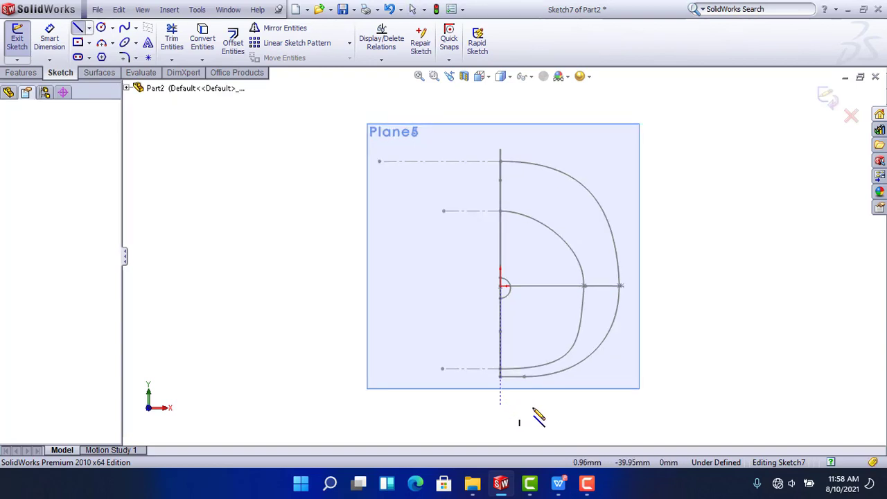
{"action": "left_click", "coordinate": [501, 407]}
{"action": "left_click", "coordinate": [532, 407]}
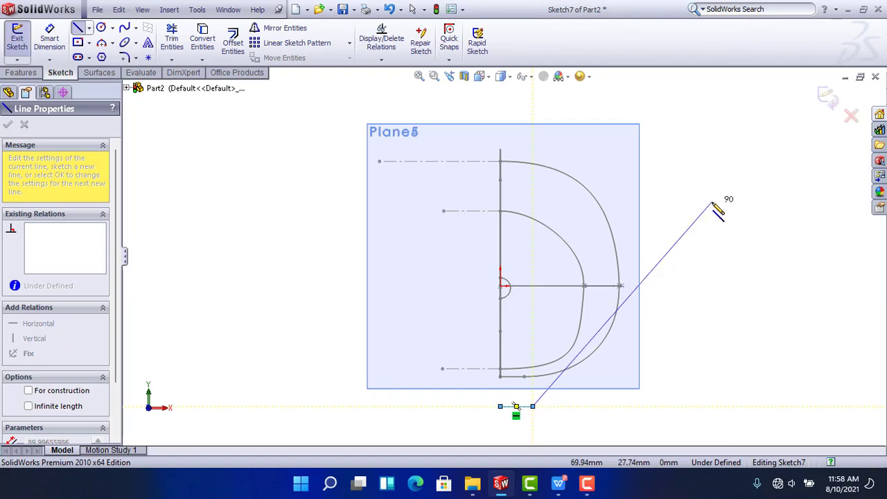
{"action": "right_click", "coordinate": [713, 158]}
{"action": "left_click", "coordinate": [720, 218]}
{"action": "key", "text": "Escape"}
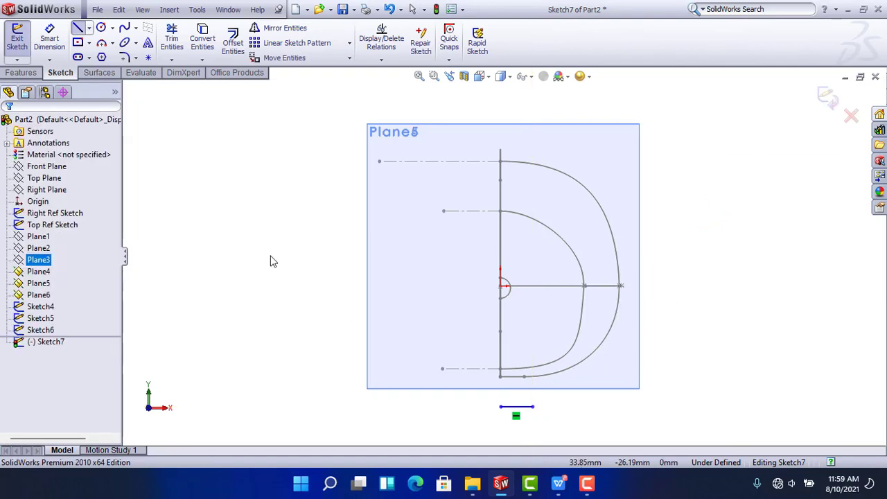
Dimension the short horizontal line to 12 mm
{"action": "left_click", "coordinate": [54, 44]}
{"action": "scroll", "coordinate": [528, 423], "scroll_direction": "down", "scroll_amount": 2}
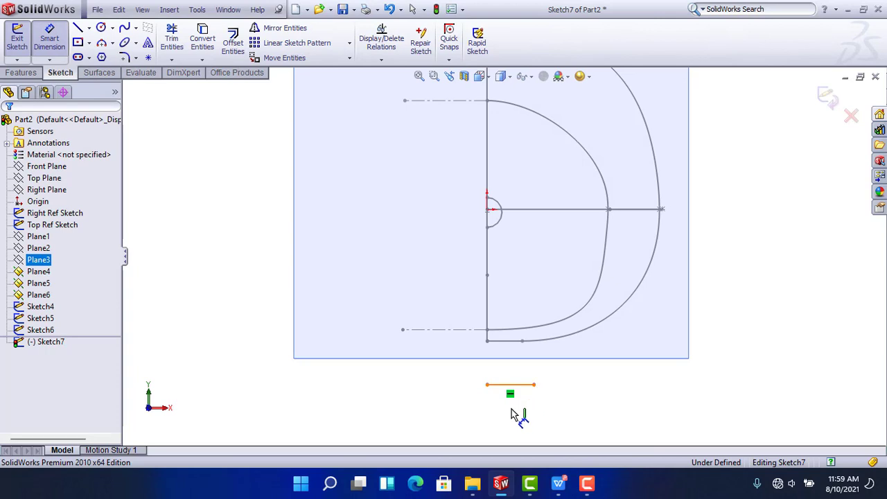
{"action": "left_click", "coordinate": [511, 385]}
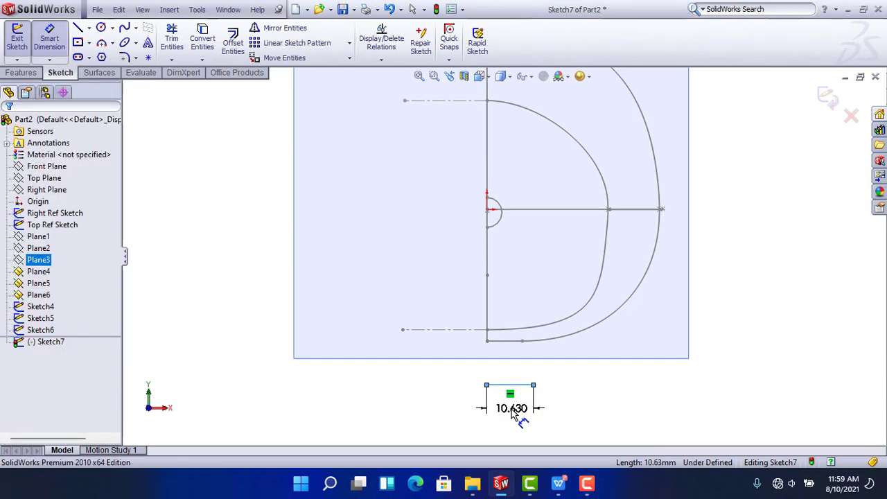
{"action": "left_click", "coordinate": [513, 411]}
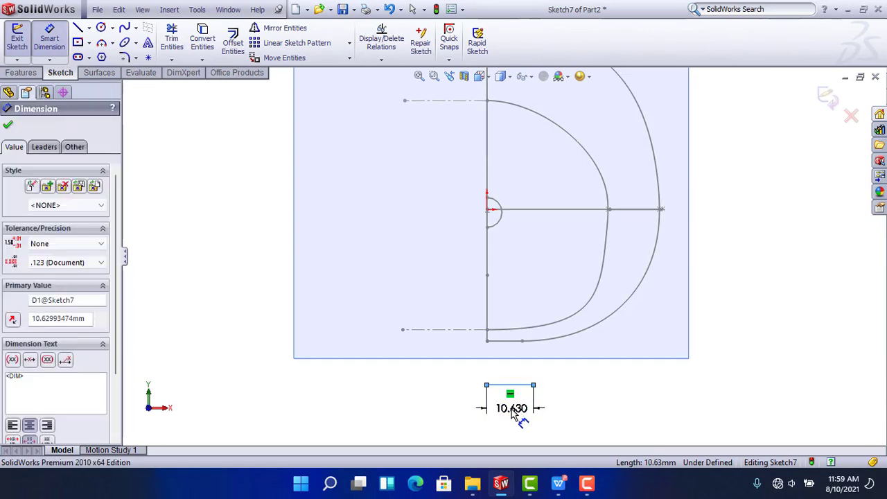
{"action": "double_click", "coordinate": [513, 408]}
{"action": "type", "text": "12"}
{"action": "key", "text": "Return"}
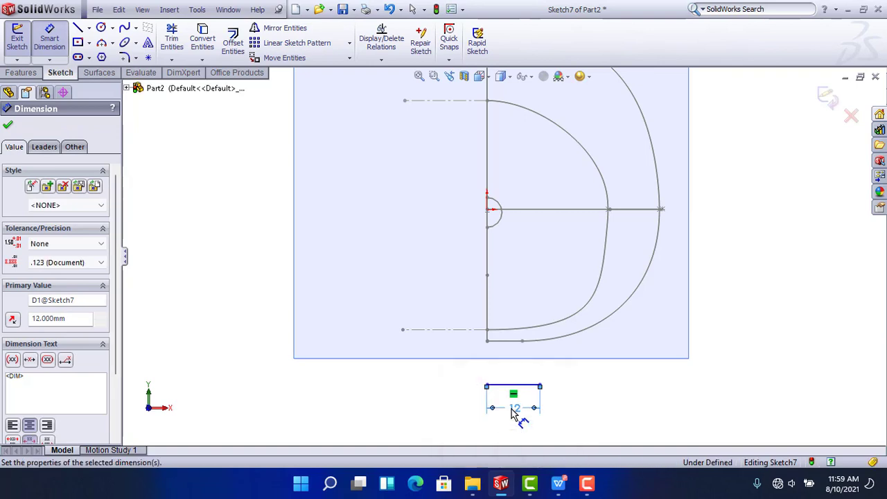
{"action": "left_click", "coordinate": [602, 409]}
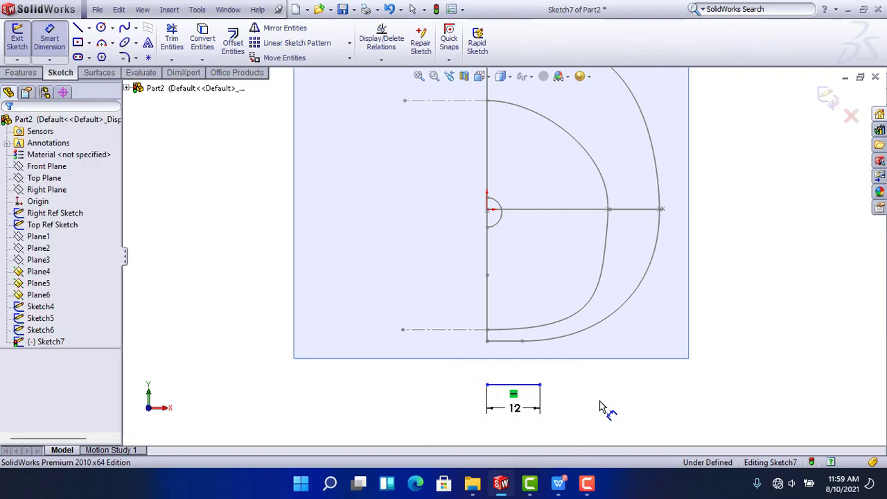
Sketch a three-point spline from the 12 mm line's outer end, bulging outside the existing profiles and ending near their upper edge
{"action": "left_click", "coordinate": [51, 38]}
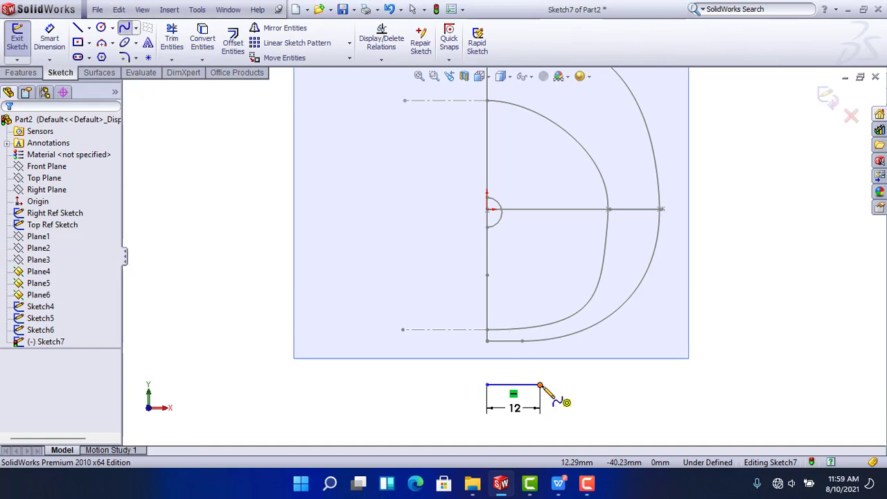
{"action": "left_click", "coordinate": [719, 199]}
{"action": "scroll", "coordinate": [722, 239], "scroll_direction": "up", "scroll_amount": 2}
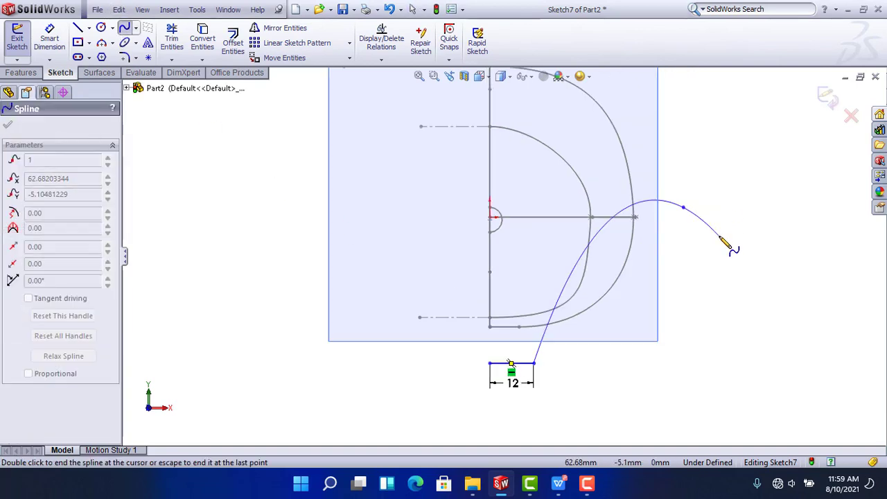
{"action": "right_click", "coordinate": [603, 103]}
{"action": "left_click", "coordinate": [608, 111]}
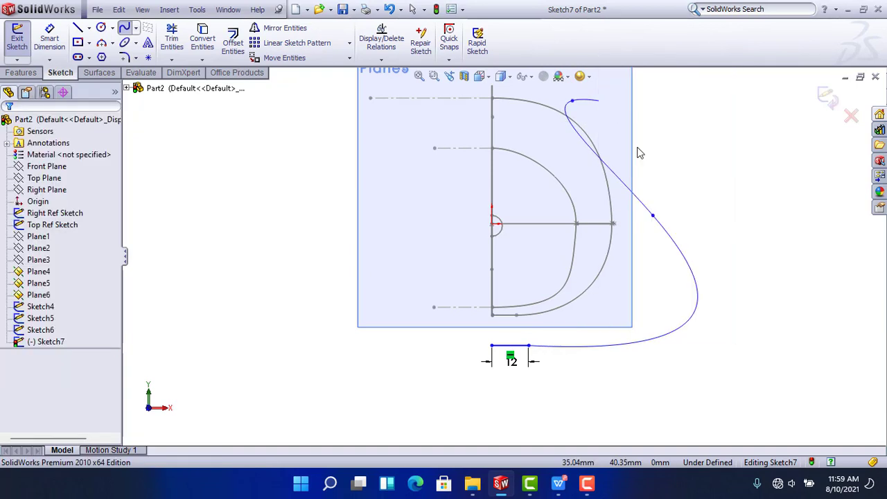
{"action": "key", "text": "f"}
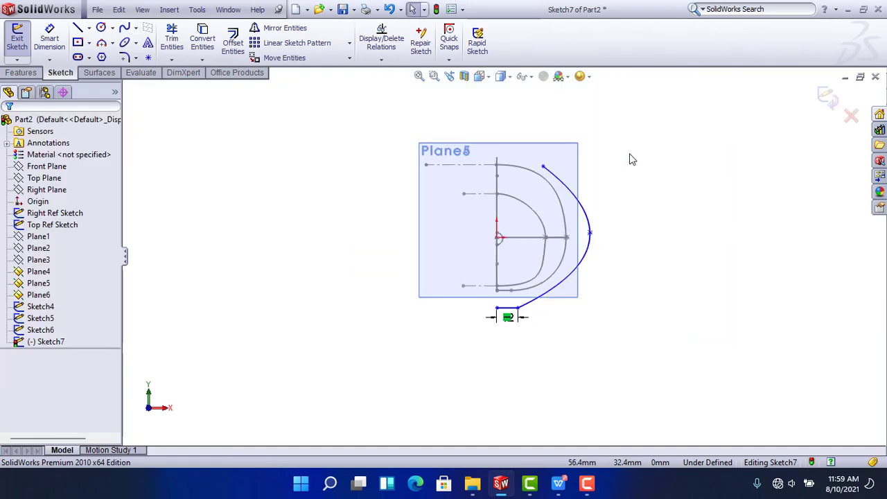
Draw a horizontal line about 89 mm long from the spline's upper endpoint across the centre axis and convert it to construction geometry
{"action": "left_click", "coordinate": [78, 28]}
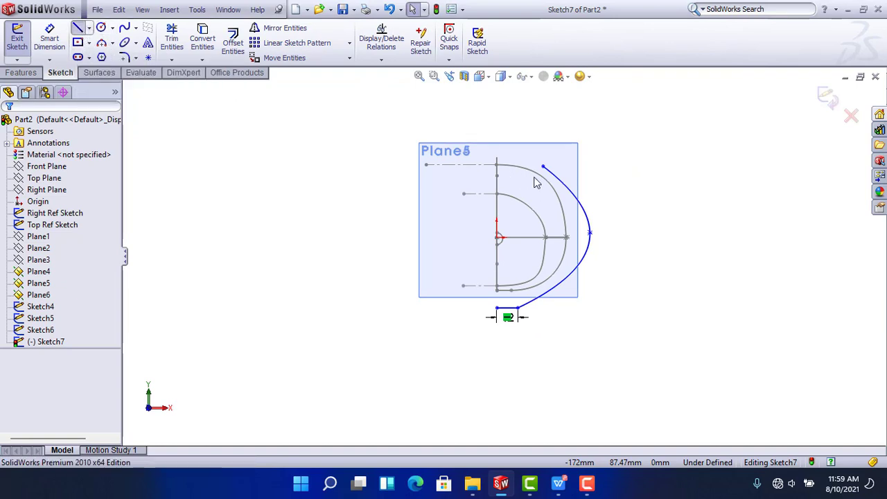
{"action": "left_click", "coordinate": [543, 166]}
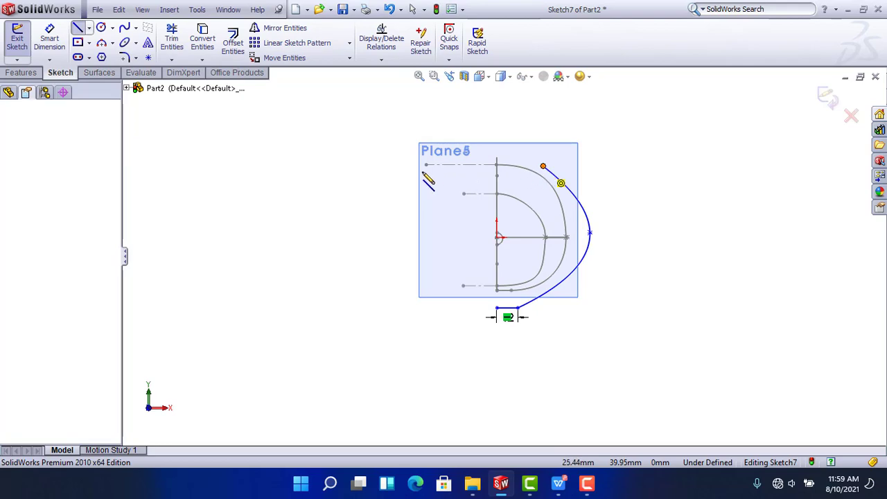
{"action": "left_click", "coordinate": [386, 167]}
{"action": "right_click", "coordinate": [386, 167]}
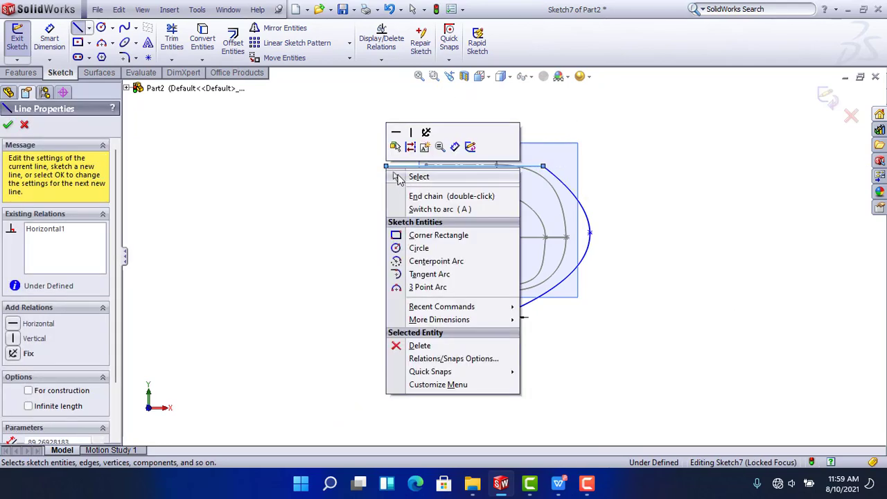
{"action": "left_click", "coordinate": [398, 175]}
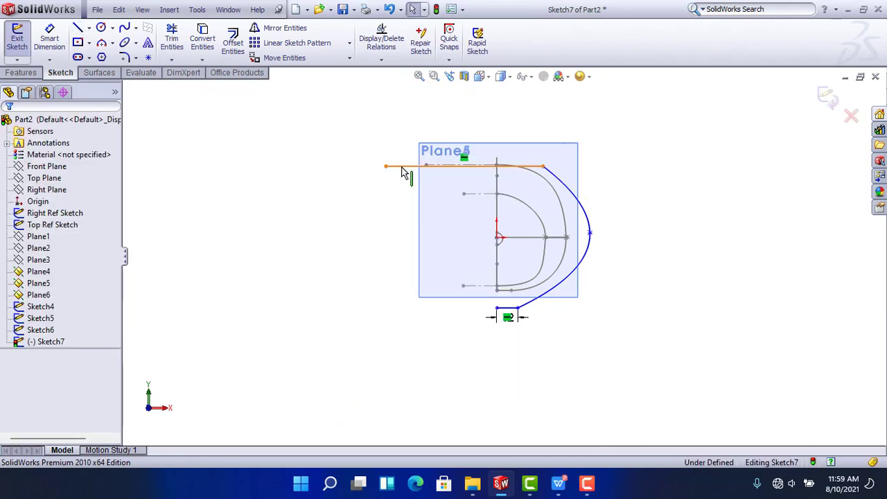
{"action": "left_click", "coordinate": [547, 161]}
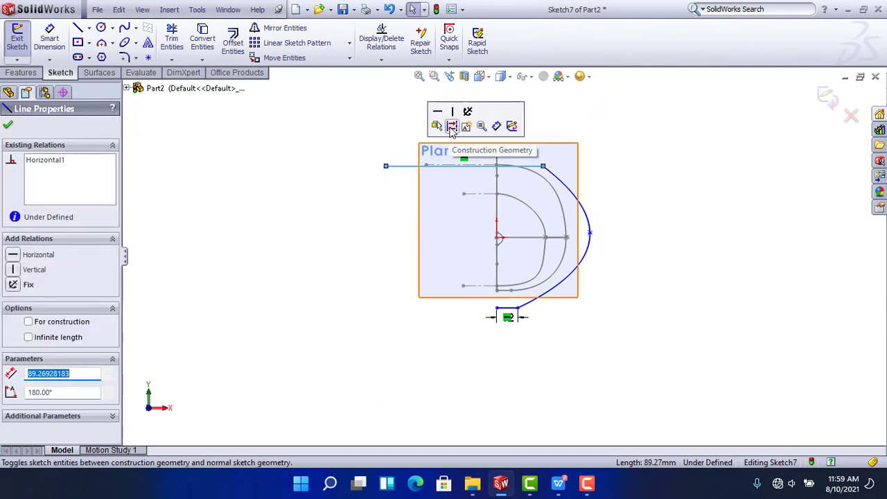
{"action": "left_click", "coordinate": [451, 126]}
{"action": "left_click", "coordinate": [578, 178]}
Add a tangent relation between the horizontal construction line and the spline
{"action": "scroll", "coordinate": [578, 178], "scroll_direction": "down", "scroll_amount": 2}
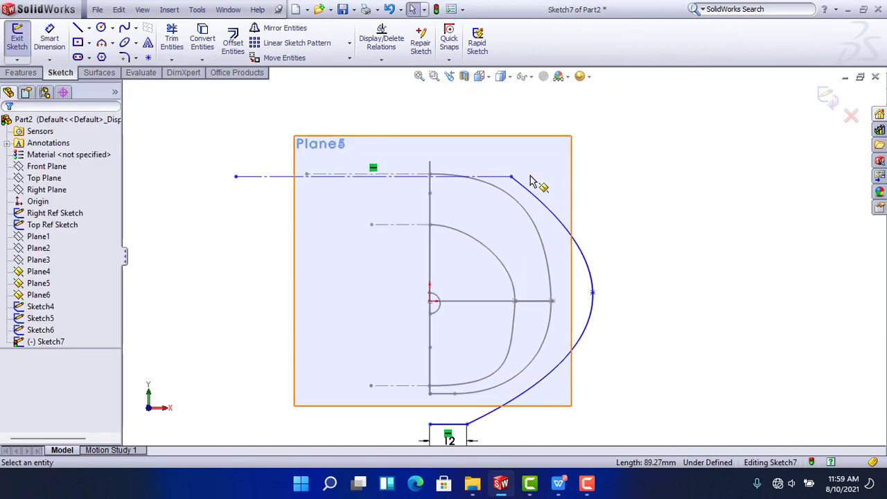
{"action": "left_click_drag", "start_coordinate": [653, 212], "coordinate": [426, 148]}
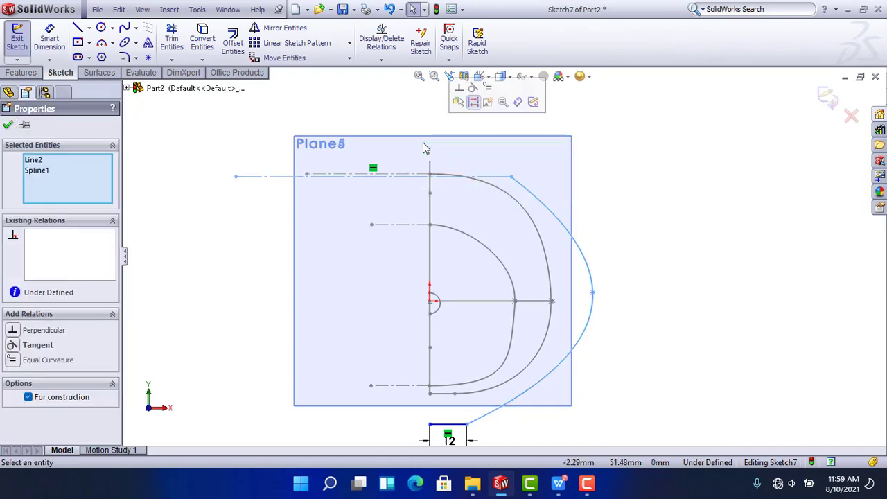
{"action": "left_click", "coordinate": [473, 87]}
{"action": "scroll", "coordinate": [620, 263], "scroll_direction": "up", "scroll_amount": 3}
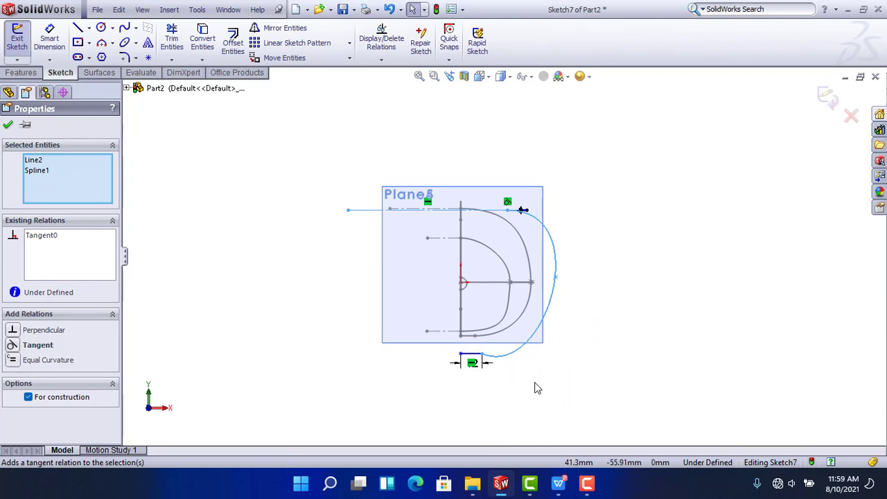
Add a tangent relation between the 12 mm horizontal line and the spline
{"action": "left_click_drag", "start_coordinate": [534, 382], "coordinate": [453, 345]}
{"action": "left_click", "coordinate": [416, 392]}
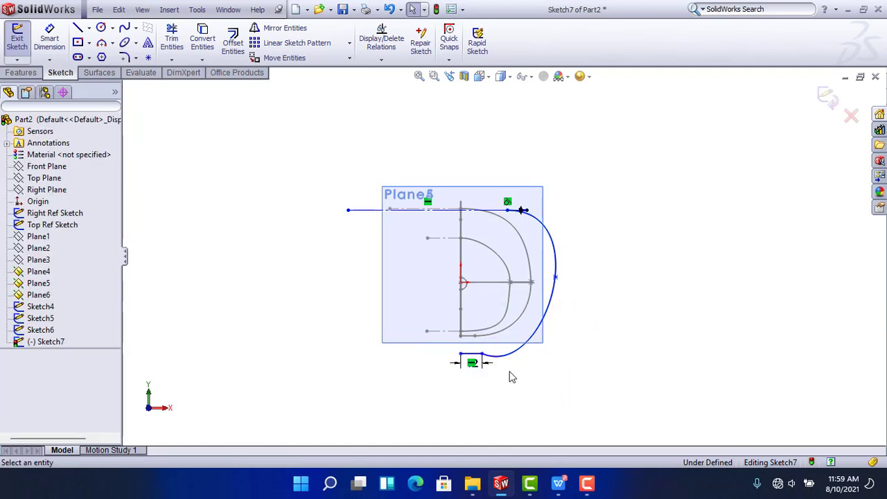
{"action": "scroll", "coordinate": [510, 374], "scroll_direction": "down", "scroll_amount": 5}
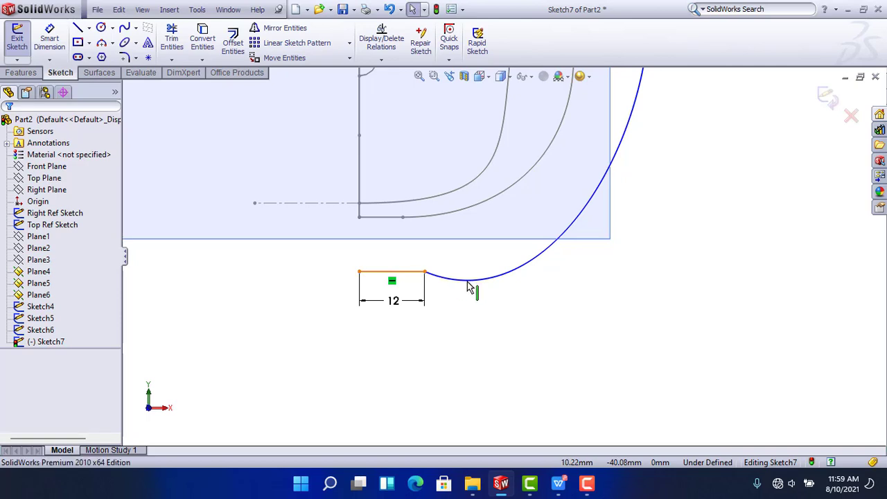
{"action": "left_click", "coordinate": [469, 287]}
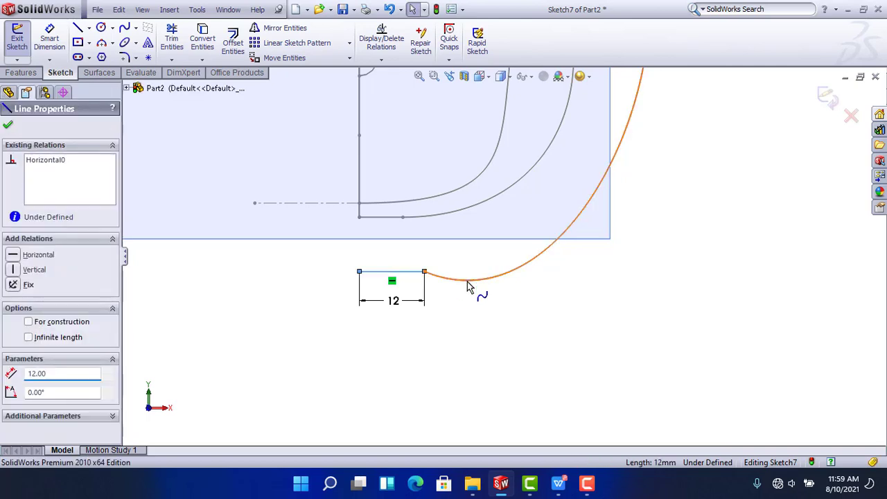
{"action": "left_click", "coordinate": [467, 281]}
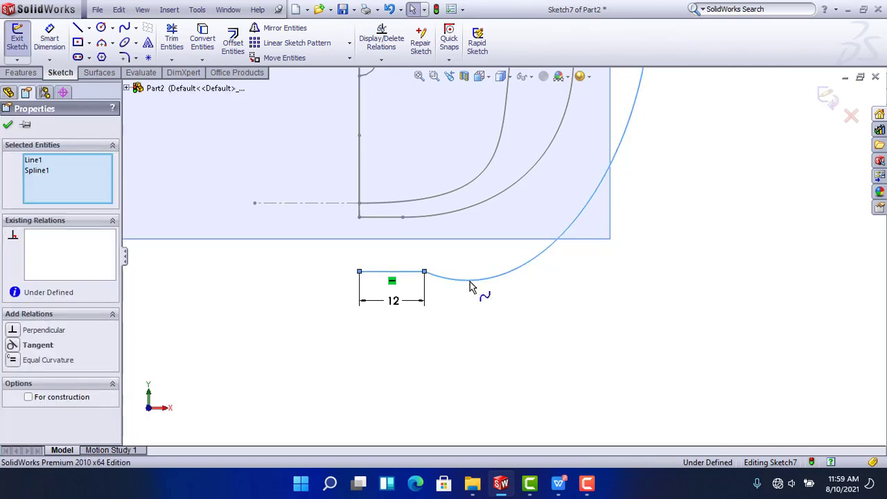
{"action": "left_click", "coordinate": [12, 345]}
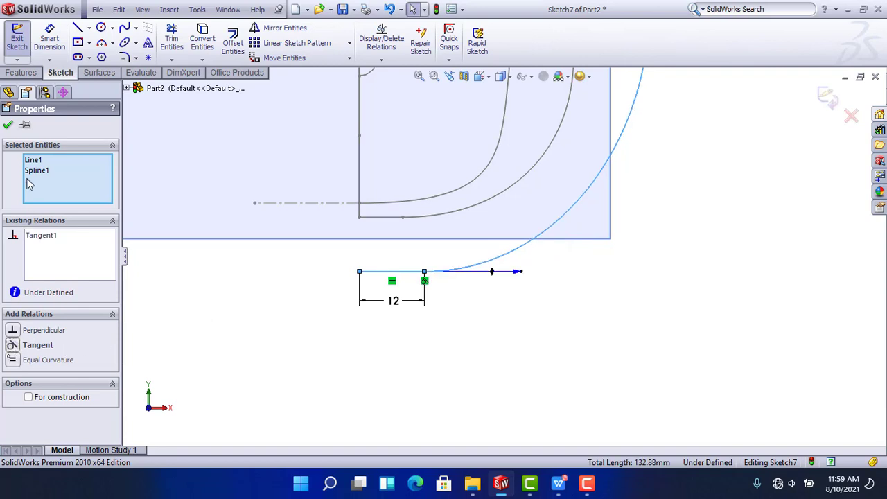
{"action": "left_click", "coordinate": [6, 125]}
Close the profile with a line from the spline's upper endpoint to the 12 mm line's inner end and make it vertical
{"action": "key", "text": "f"}
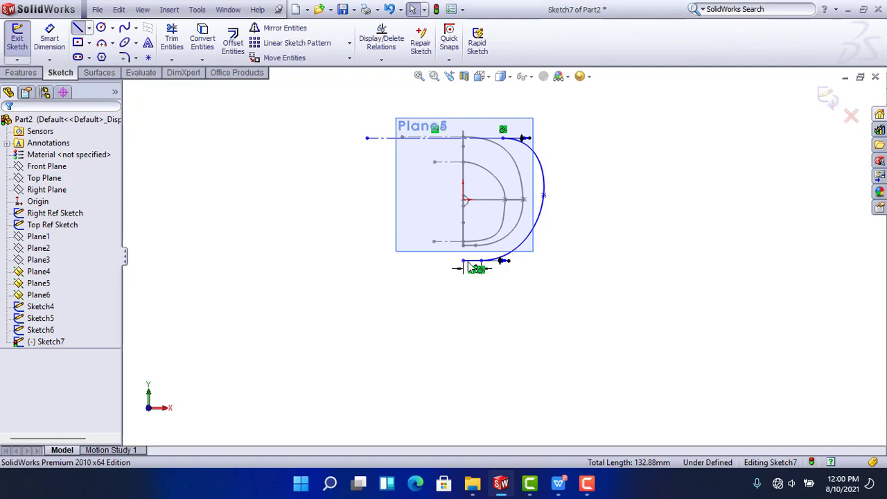
{"action": "left_click", "coordinate": [78, 28]}
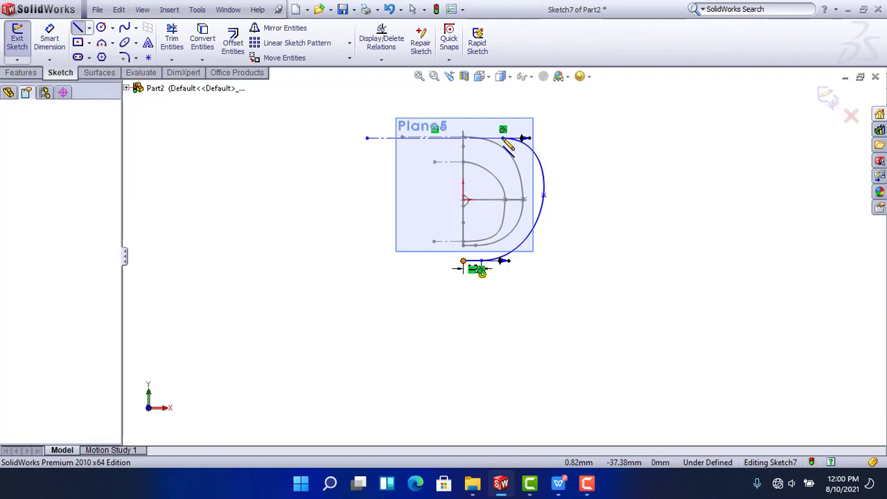
{"action": "left_click", "coordinate": [525, 138]}
{"action": "left_click", "coordinate": [464, 261]}
{"action": "right_click", "coordinate": [632, 132]}
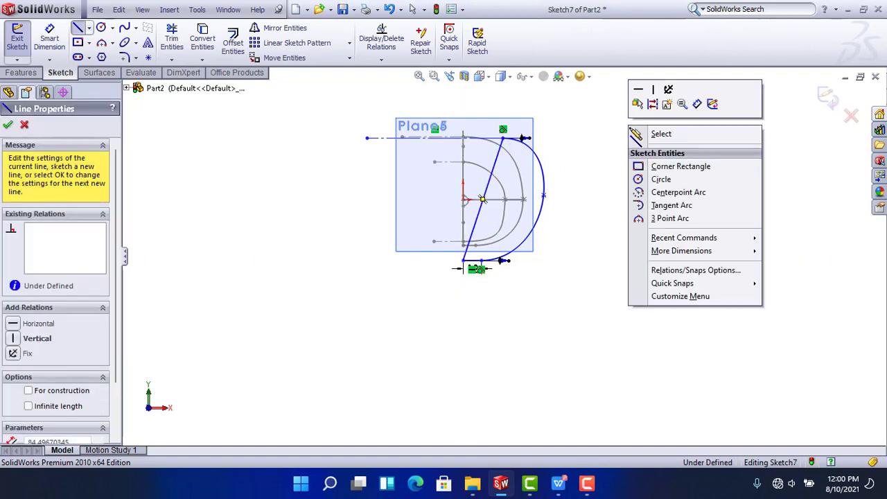
{"action": "left_click", "coordinate": [644, 135]}
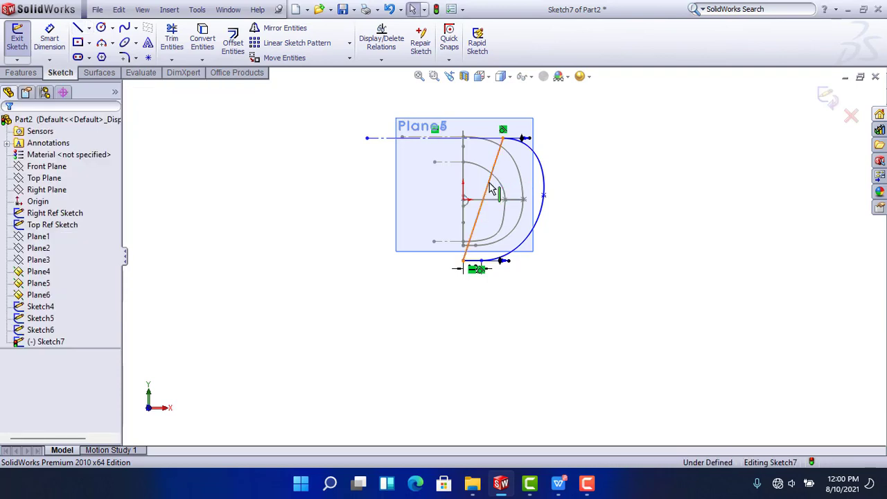
{"action": "left_click", "coordinate": [600, 152]}
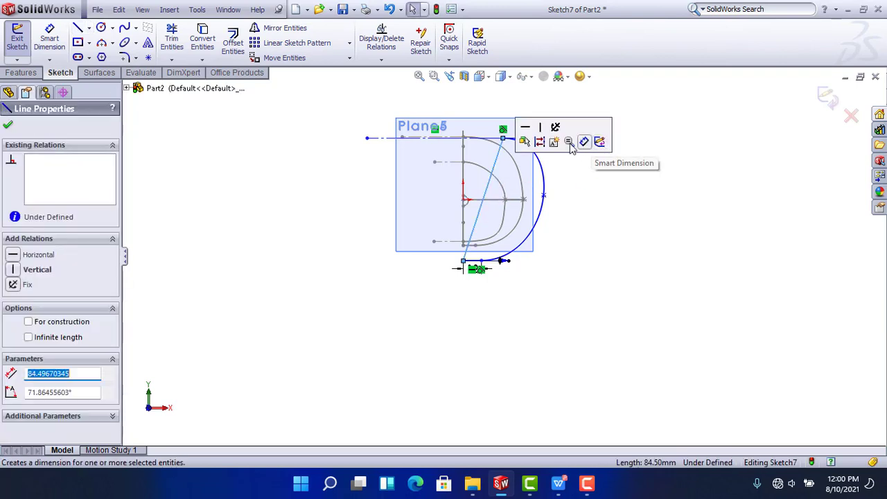
{"action": "left_click", "coordinate": [549, 131]}
{"action": "left_click", "coordinate": [538, 281]}
Try to pierce the profile's lower inner corner with the straight lower line of the Right Ref Sketch
{"action": "mouse_move", "coordinate": [538, 281]}
{"action": "middle_mouse_down"}
{"action": "mouse_move", "coordinate": [519, 291]}
{"action": "mouse_move", "coordinate": [499, 234]}
{"action": "mouse_move", "coordinate": [489, 253]}
{"action": "mouse_move", "coordinate": [499, 265]}
{"action": "mouse_move", "coordinate": [490, 250]}
{"action": "middle_mouse_up"}
{"action": "scroll", "coordinate": [492, 253], "scroll_direction": "down", "scroll_amount": 3}
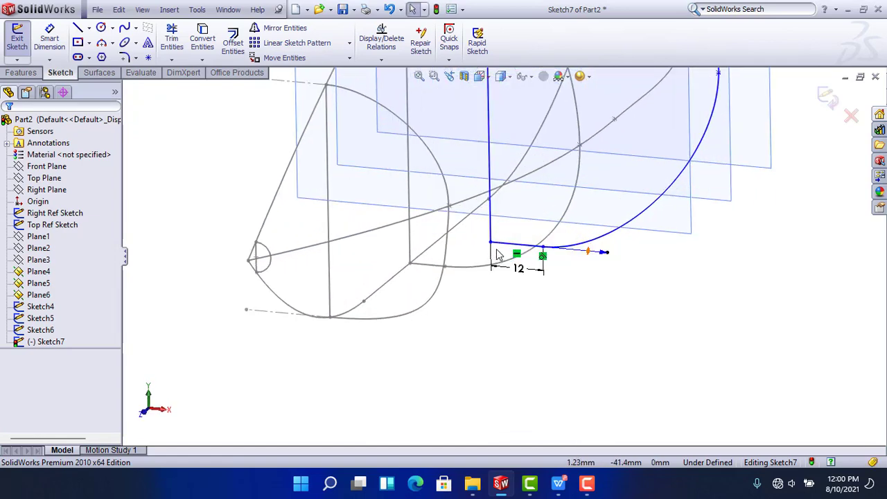
{"action": "scroll", "coordinate": [496, 255], "scroll_direction": "down", "scroll_amount": 2}
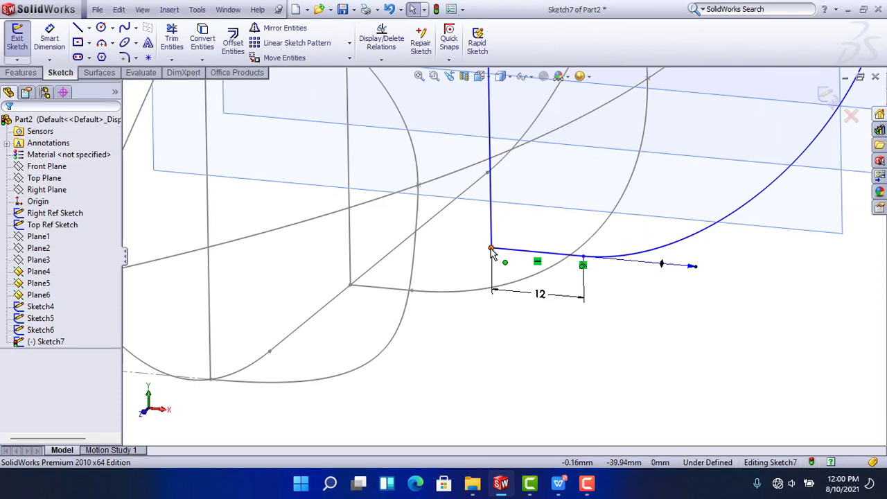
{"action": "left_click", "coordinate": [441, 210], "text": "ctrl"}
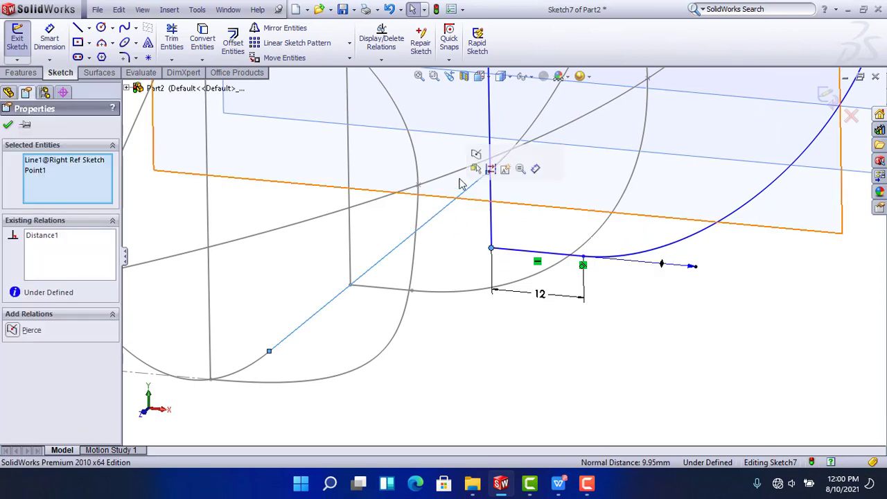
{"action": "left_click", "coordinate": [474, 158]}
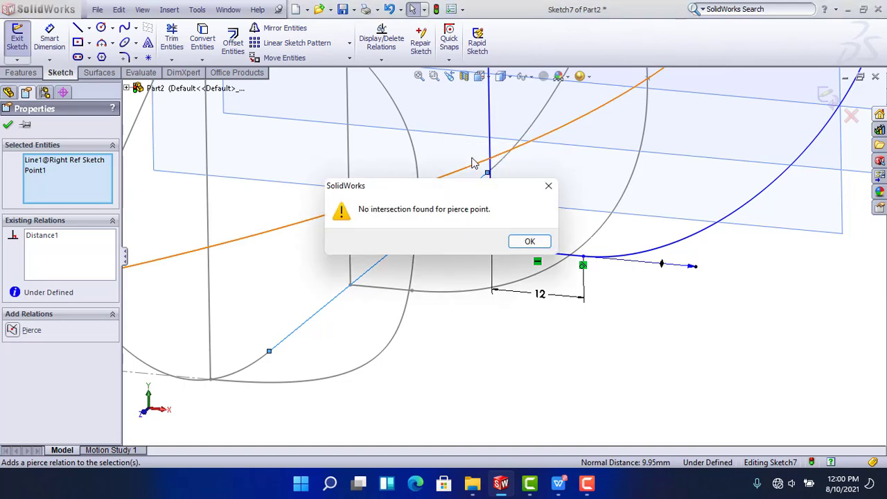
{"action": "left_click", "coordinate": [529, 244]}
Add a pierce relation between the profile's lower inner corner and the lower spline of the Right Ref Sketch
{"action": "mouse_move", "coordinate": [520, 254]}
{"action": "middle_mouse_down"}
{"action": "mouse_move", "coordinate": [551, 229]}
{"action": "mouse_move", "coordinate": [601, 291]}
{"action": "middle_mouse_up"}
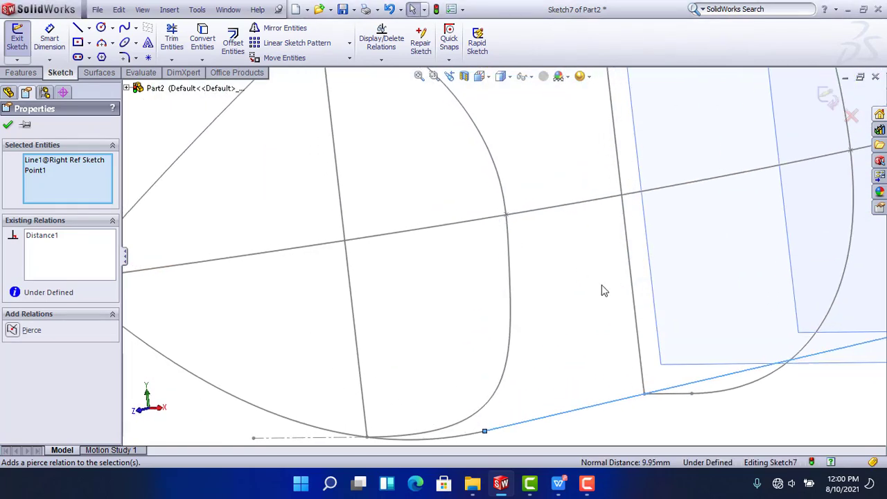
{"action": "scroll", "coordinate": [600, 291], "scroll_direction": "up", "scroll_amount": 3}
{"action": "scroll", "coordinate": [670, 338], "scroll_direction": "down", "scroll_amount": 6}
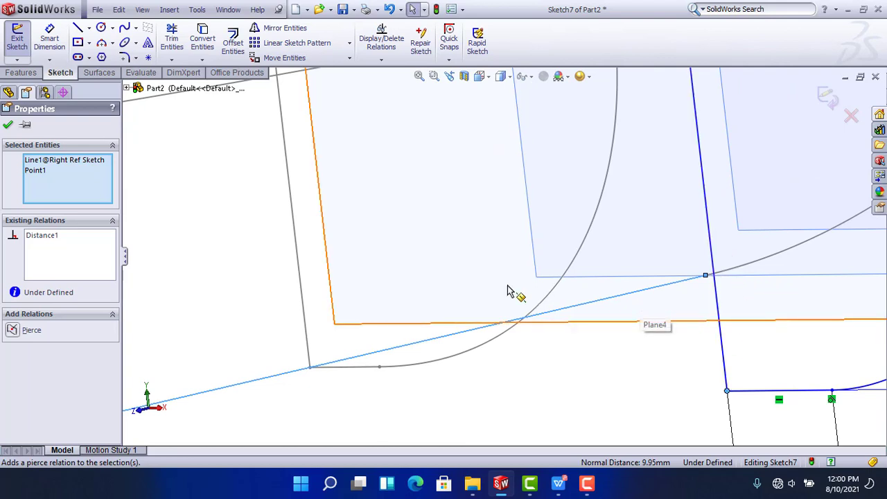
{"action": "left_click", "coordinate": [610, 373]}
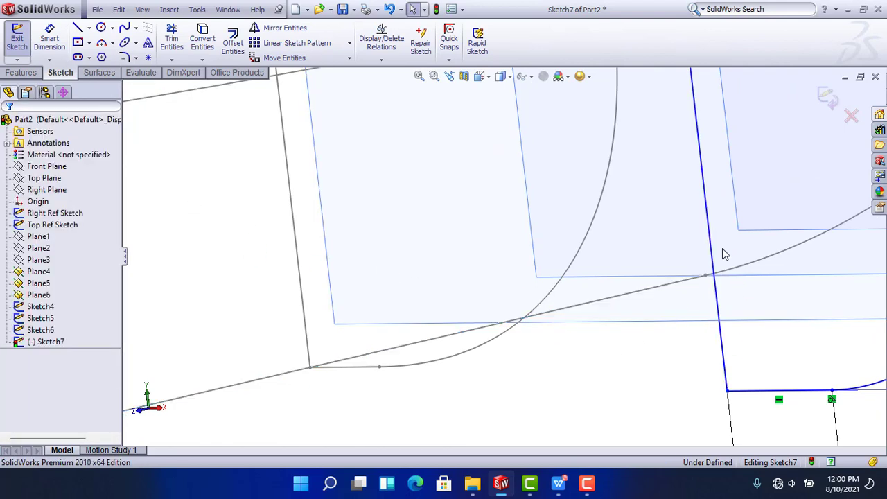
{"action": "left_click", "coordinate": [730, 273]}
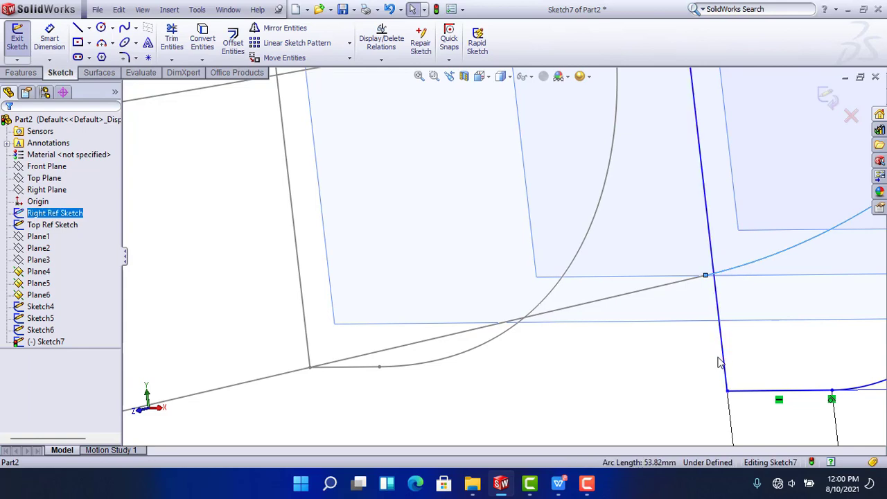
{"action": "left_click", "coordinate": [727, 392]}
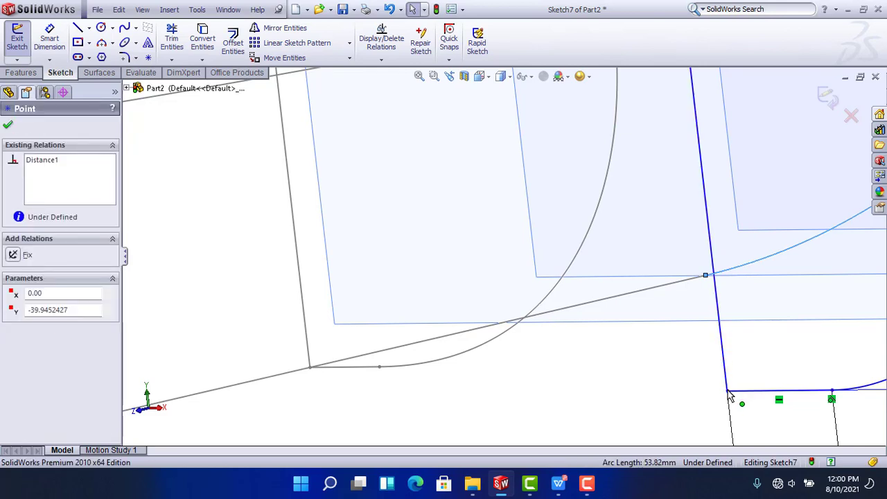
{"action": "left_click", "coordinate": [725, 374], "text": "ctrl"}
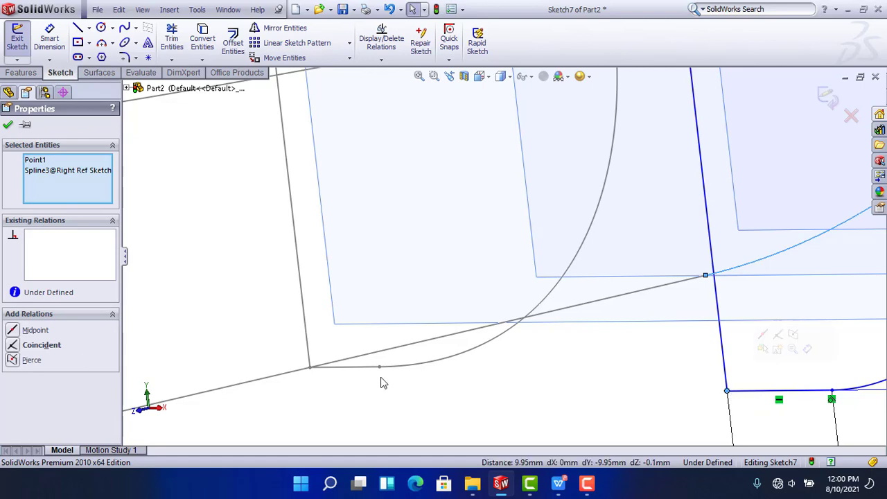
{"action": "left_click", "coordinate": [12, 361]}
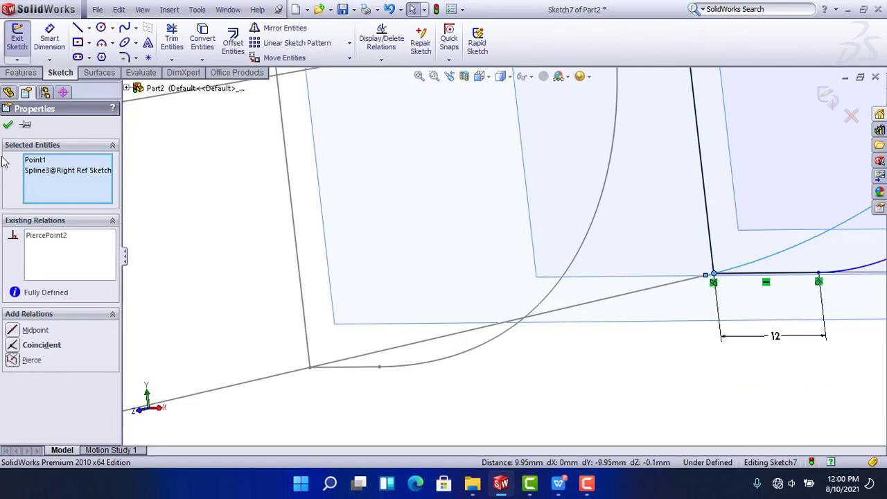
{"action": "left_click", "coordinate": [7, 127]}
Add a pierce relation between the profile spline's middle point and the Top Ref Sketch spline
{"action": "scroll", "coordinate": [661, 282], "scroll_direction": "up", "scroll_amount": 6}
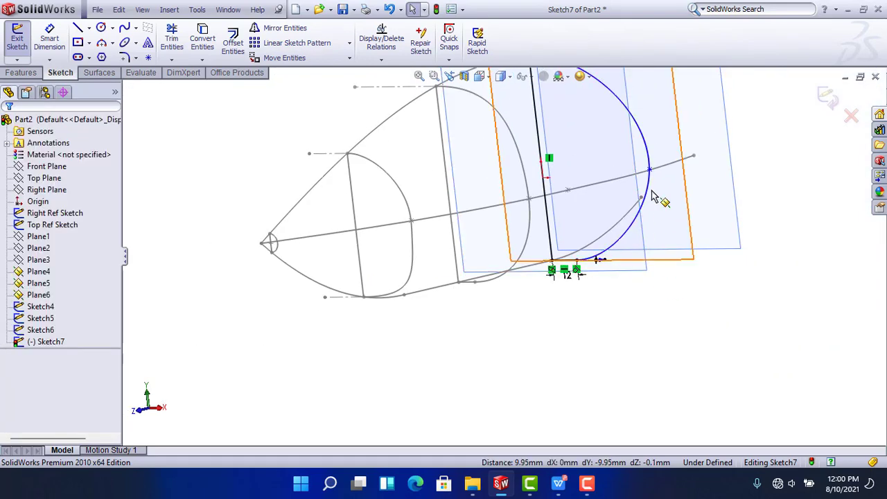
{"action": "mouse_move", "coordinate": [650, 191]}
{"action": "middle_mouse_down"}
{"action": "mouse_move", "coordinate": [651, 208]}
{"action": "mouse_move", "coordinate": [644, 178]}
{"action": "middle_mouse_up"}
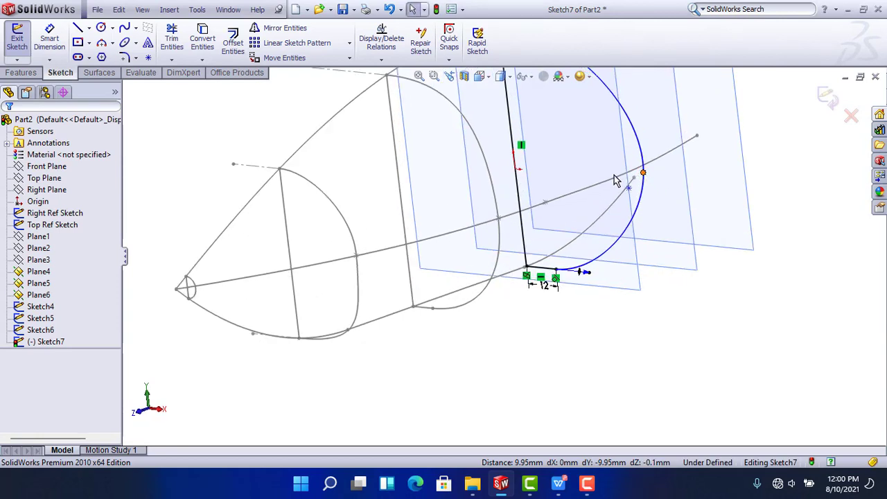
{"action": "left_click", "coordinate": [613, 181], "text": "ctrl"}
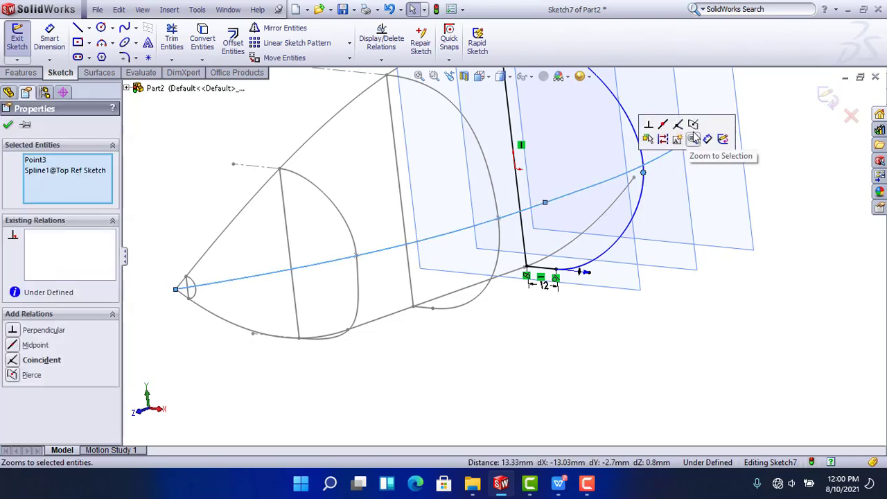
{"action": "left_click", "coordinate": [695, 134]}
Add a pierce relation between the profile's upper endpoint and the upper spline of the Right Ref Sketch
{"action": "scroll", "coordinate": [689, 305], "scroll_direction": "up", "scroll_amount": 3}
{"action": "scroll", "coordinate": [505, 133], "scroll_direction": "down", "scroll_amount": 4}
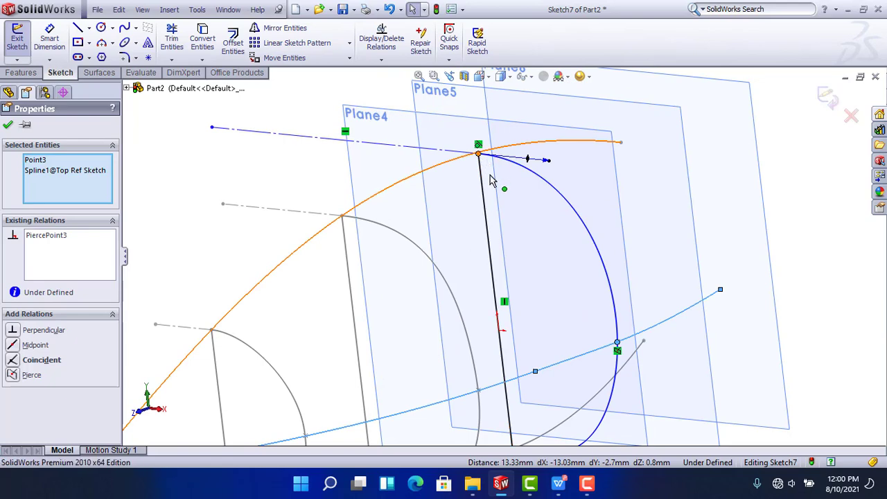
{"action": "left_click", "coordinate": [478, 154]}
{"action": "scroll", "coordinate": [454, 177], "scroll_direction": "down", "scroll_amount": 1}
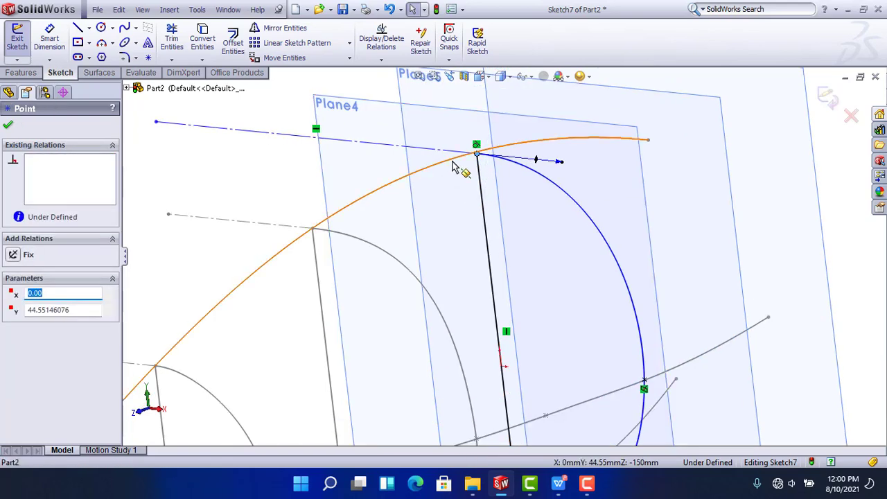
{"action": "left_click", "coordinate": [453, 162], "text": "ctrl"}
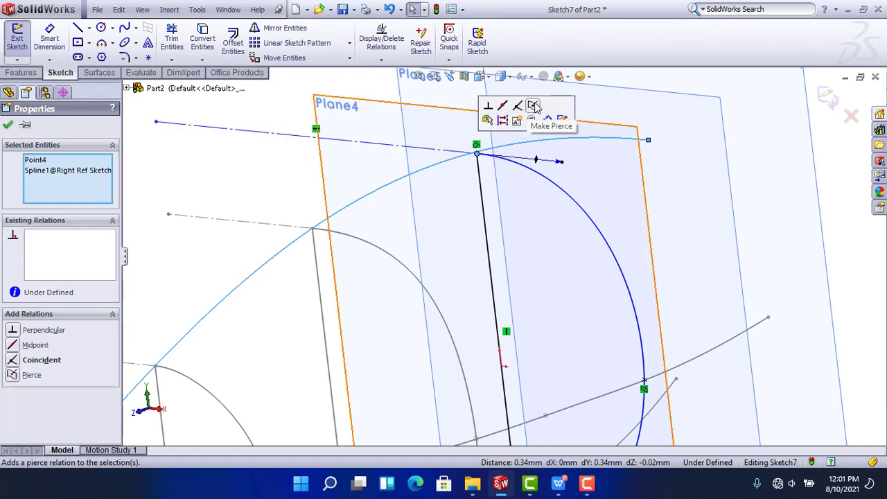
{"action": "left_click", "coordinate": [533, 105]}
{"action": "scroll", "coordinate": [641, 204], "scroll_direction": "up", "scroll_amount": 5}
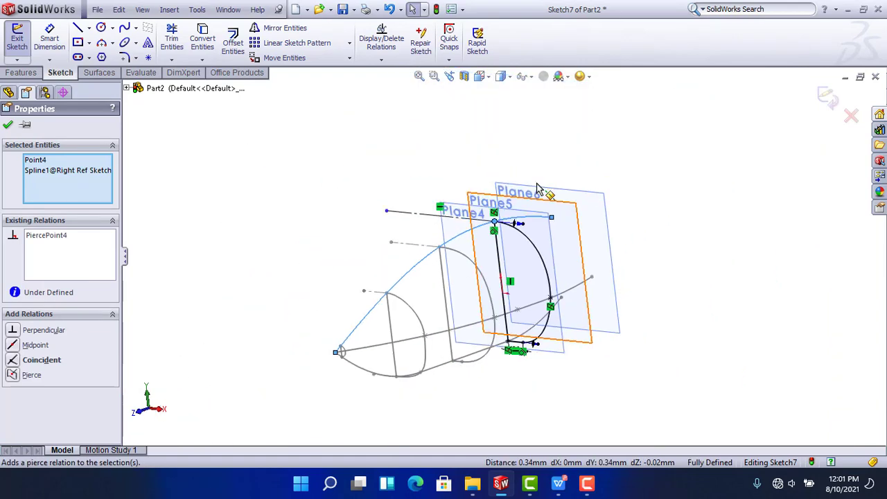
{"action": "left_click", "coordinate": [641, 200]}
Rotate the tangent handle at the spline's middle point to a nearly vertical direction, filling out the curve's lower half
{"action": "key", "text": "ctrl+8"}
{"action": "scroll", "coordinate": [651, 295], "scroll_direction": "down", "scroll_amount": 3}
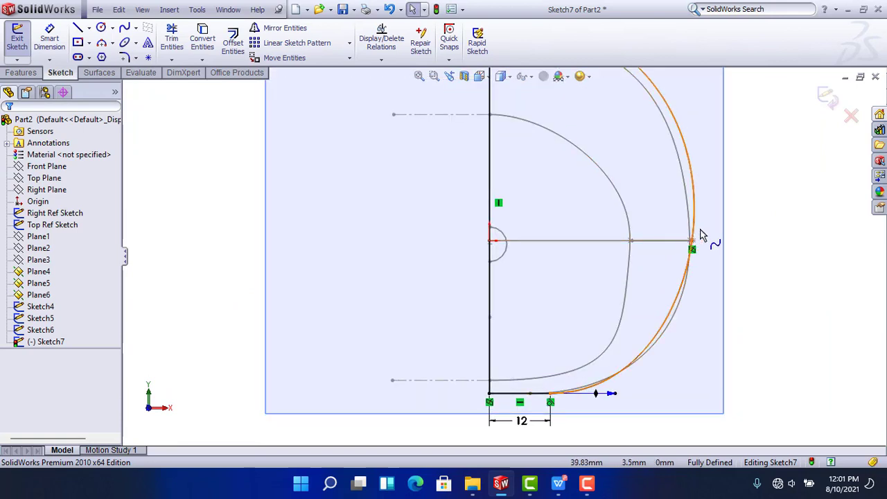
{"action": "left_click", "coordinate": [699, 237]}
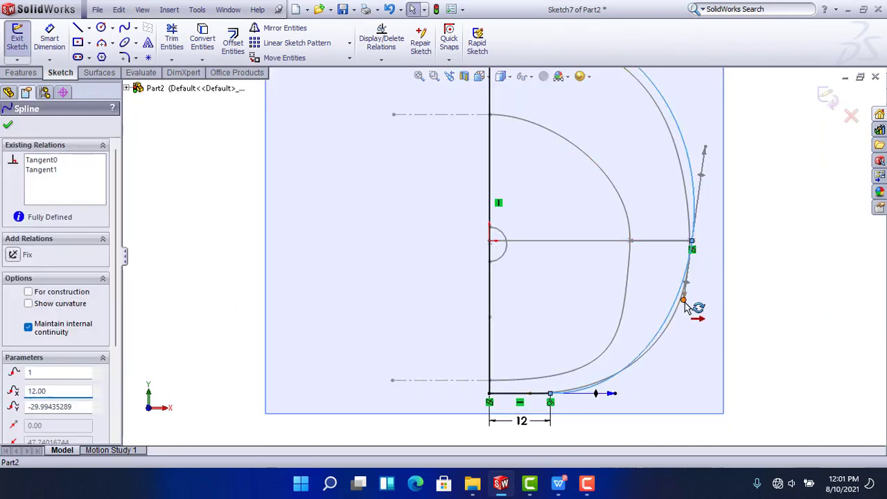
{"action": "left_click", "coordinate": [683, 300]}
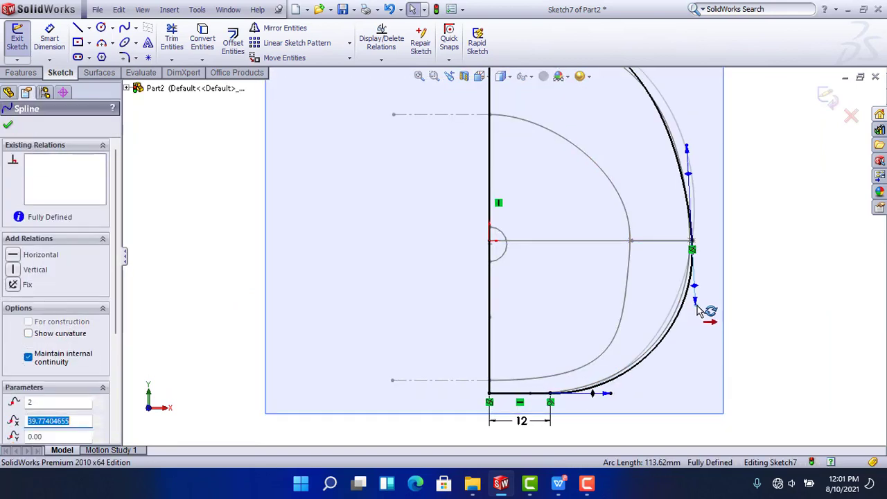
Make the spline's tangent handle at the profile's widest point vertical
{"action": "left_click", "coordinate": [13, 270]}
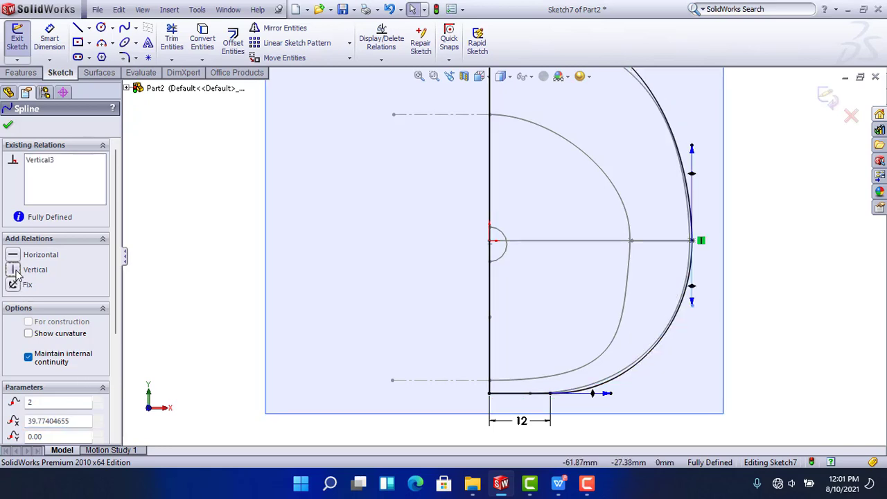
{"action": "left_click", "coordinate": [7, 127]}
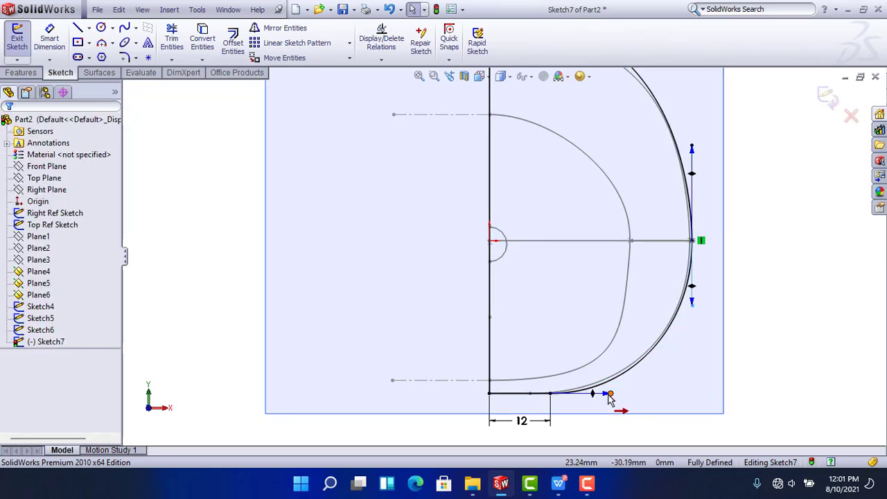
Try to reshape the lower curve by pulling the tangent handle at the spline's lower end, and undo the change
{"action": "mouse_move", "coordinate": [641, 390]}
{"action": "left_mouse_down"}
{"action": "mouse_move", "coordinate": [699, 388]}
{"action": "mouse_move", "coordinate": [629, 394]}
{"action": "left_mouse_up"}
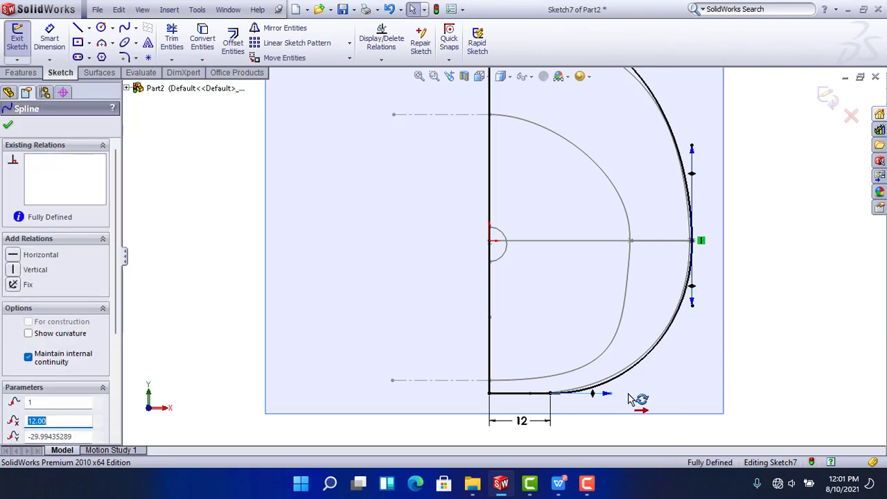
{"action": "left_click_drag", "start_coordinate": [541, 404], "coordinate": [770, 386]}
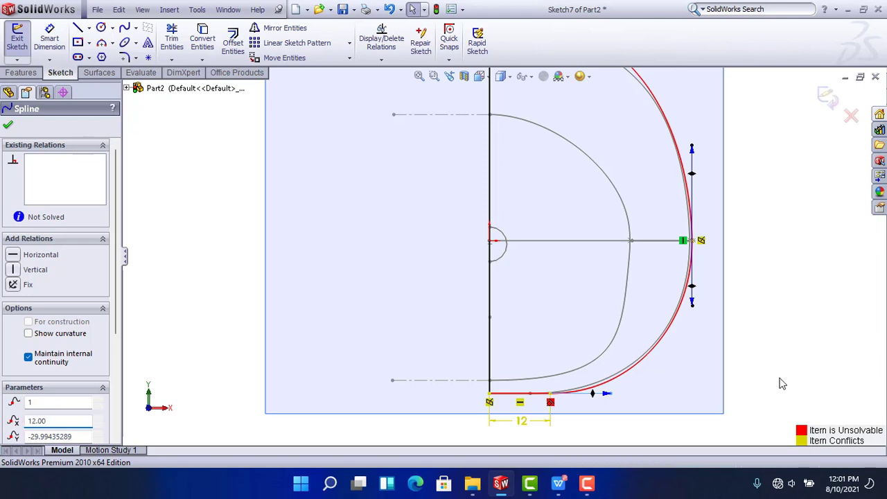
{"action": "left_click", "coordinate": [782, 382]}
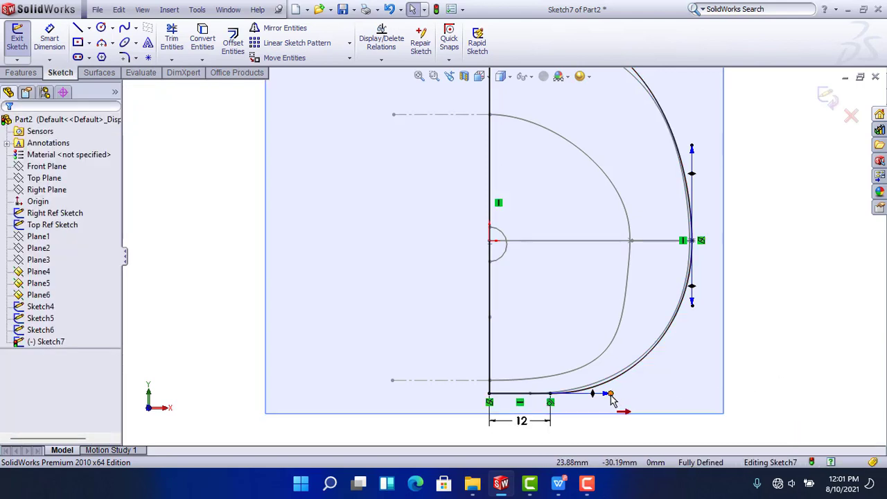
{"action": "left_click_drag", "start_coordinate": [607, 401], "coordinate": [627, 402]}
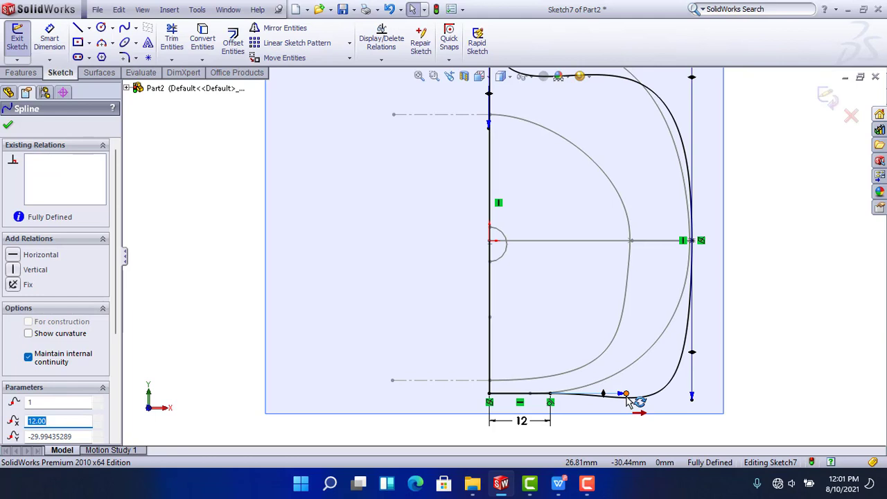
{"action": "key", "text": "ctrl+z"}
Lengthen the spline's vertical handle at the widest point and its upper-end handle to round out the profile, and exit the sketch
{"action": "scroll", "coordinate": [693, 323], "scroll_direction": "up", "scroll_amount": 2}
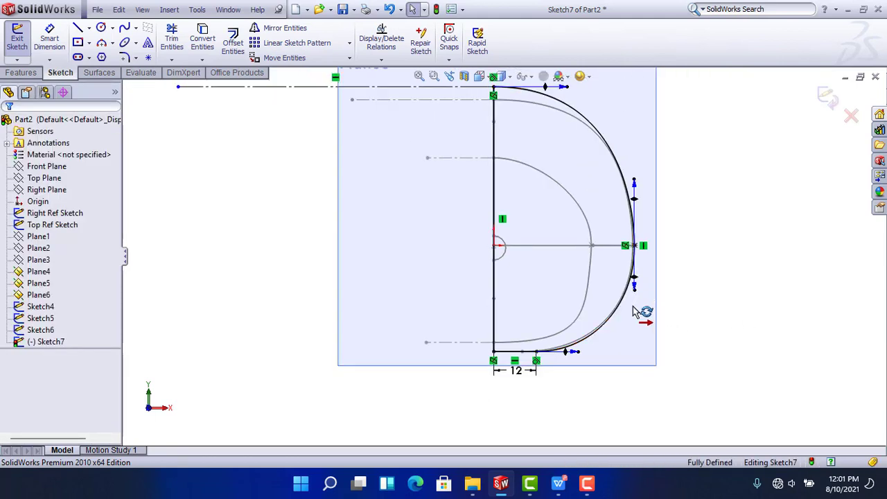
{"action": "left_click_drag", "start_coordinate": [632, 307], "coordinate": [631, 307]}
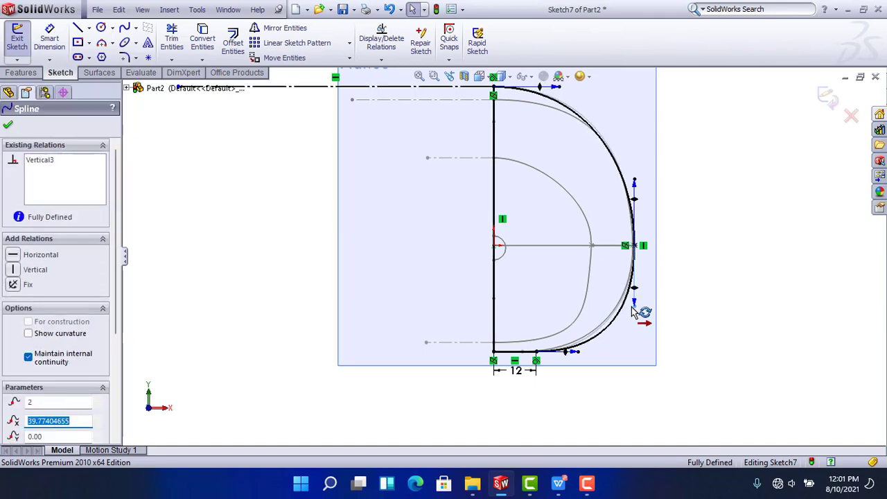
{"action": "scroll", "coordinate": [637, 312], "scroll_direction": "up", "scroll_amount": 3}
{"action": "scroll", "coordinate": [535, 204], "scroll_direction": "down", "scroll_amount": 2}
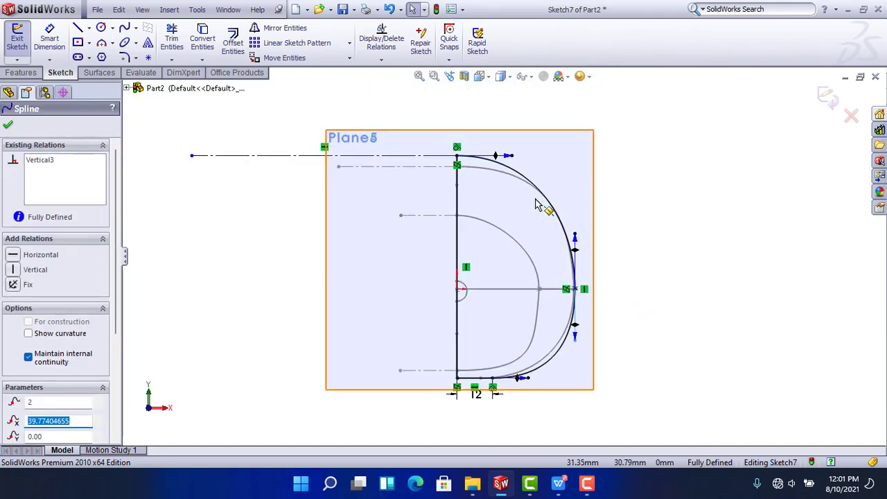
{"action": "left_click_drag", "start_coordinate": [510, 156], "coordinate": [524, 160]}
{"action": "left_click", "coordinate": [623, 315]}
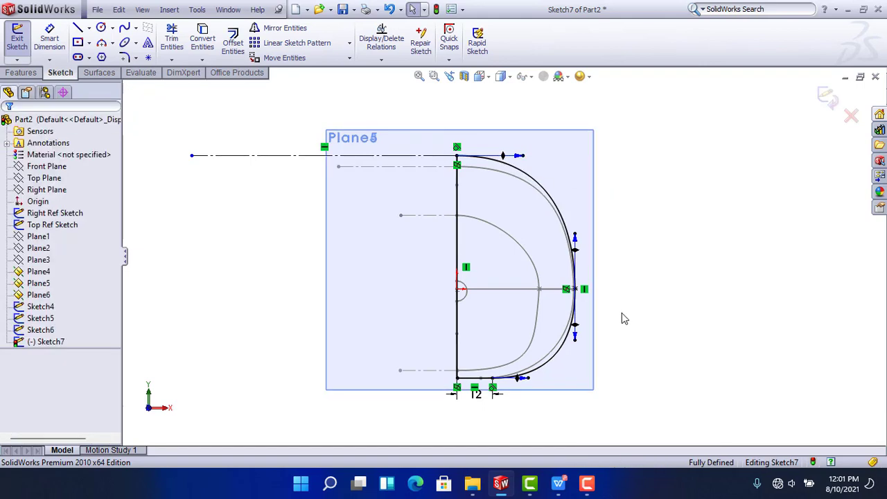
{"action": "middle_click_drag", "start_coordinate": [623, 316], "coordinate": [585, 328]}
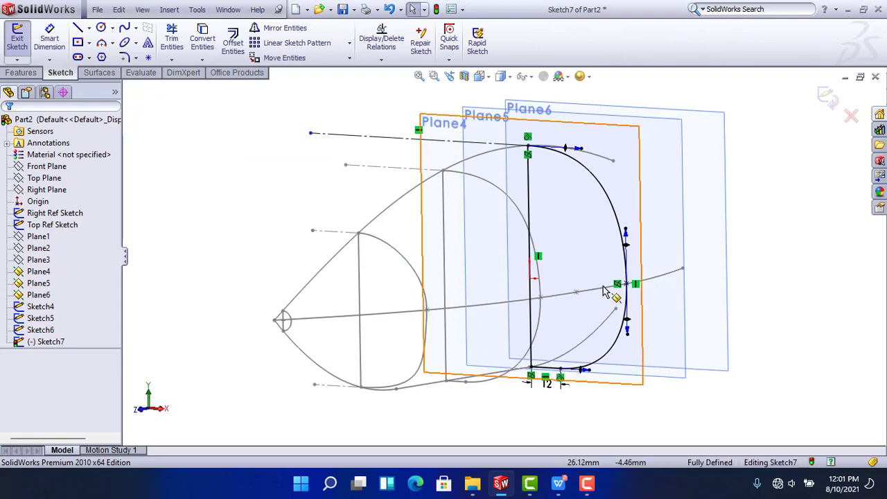
{"action": "left_click", "coordinate": [821, 94]}
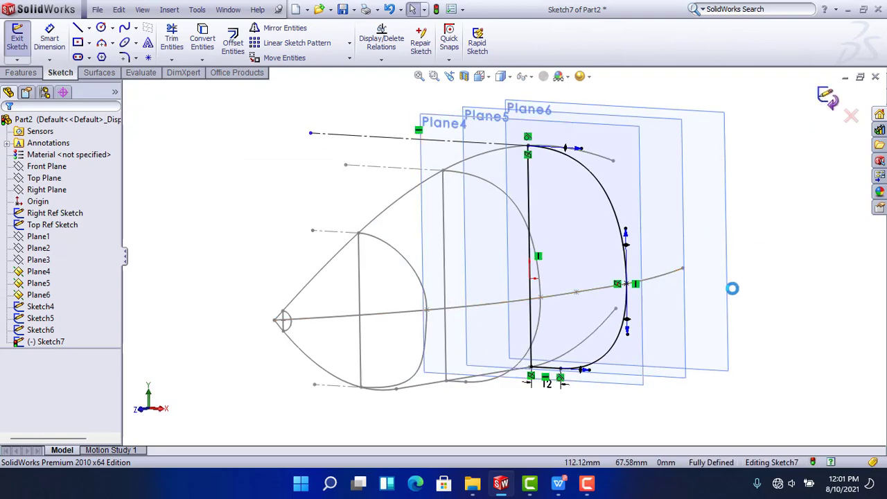
{"action": "left_click", "coordinate": [188, 212]}
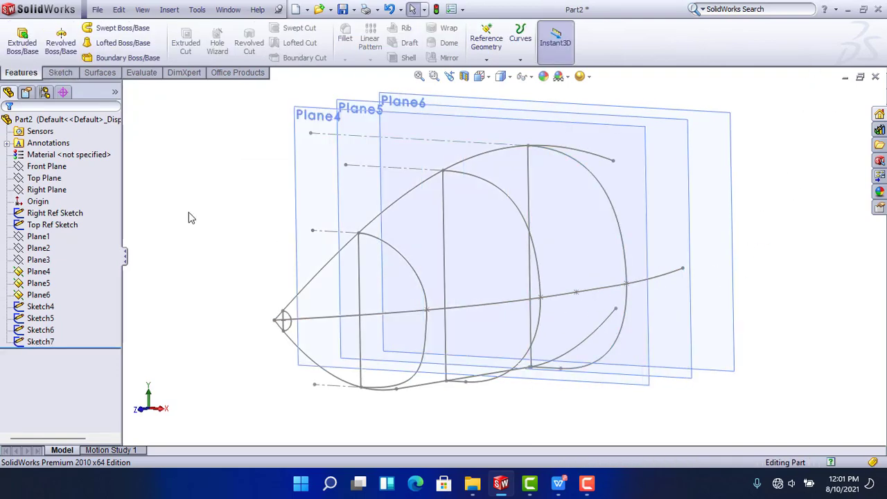
Hide Plane4
{"action": "left_click", "coordinate": [42, 307]}
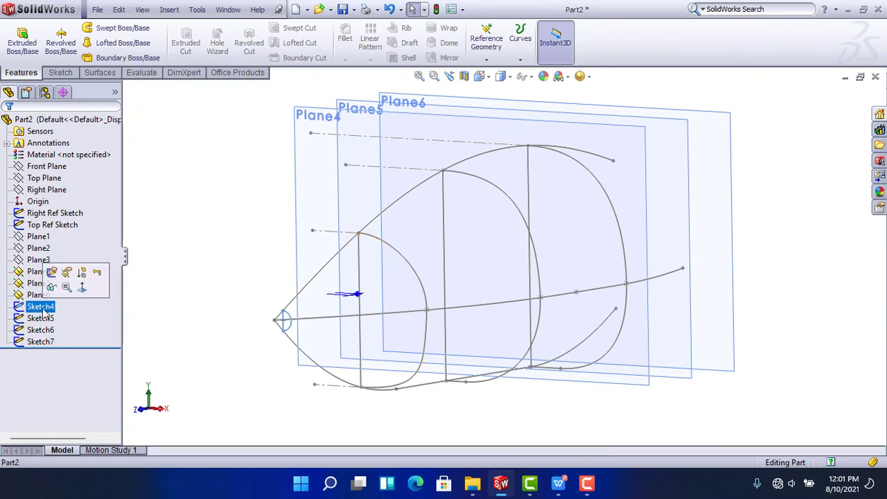
{"action": "left_click", "coordinate": [40, 271]}
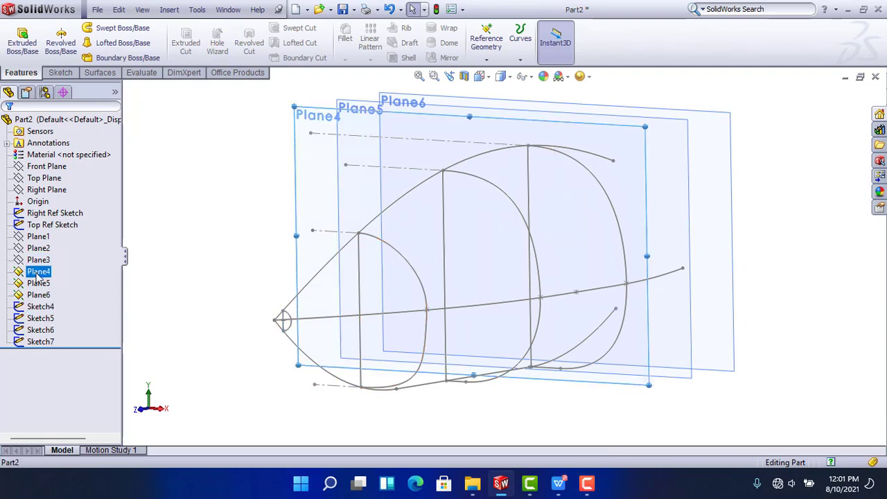
{"action": "left_click", "coordinate": [60, 252]}
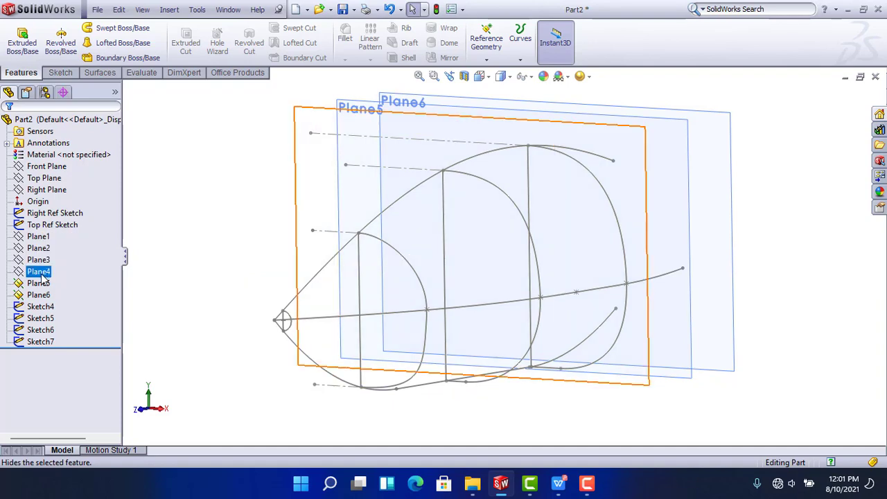
Start a new sketch on Plane5 and view it normal to the plane
{"action": "left_click", "coordinate": [38, 284]}
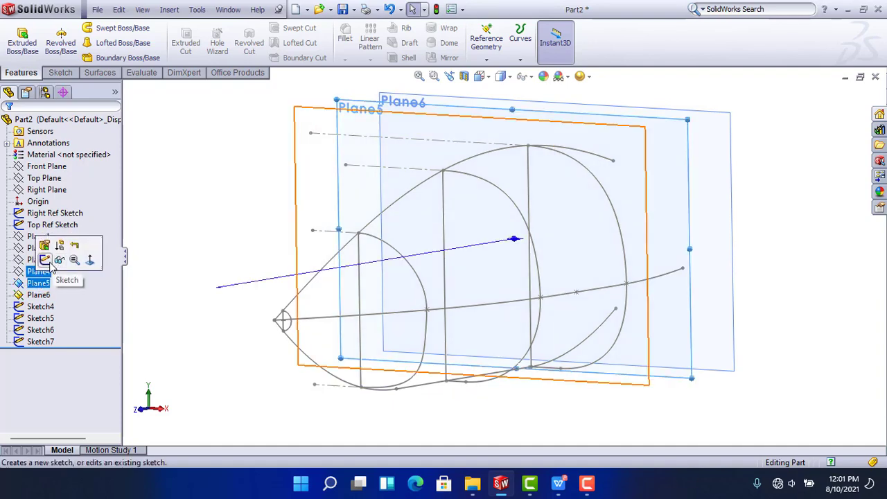
{"action": "left_click", "coordinate": [46, 260]}
{"action": "key", "text": "space"}
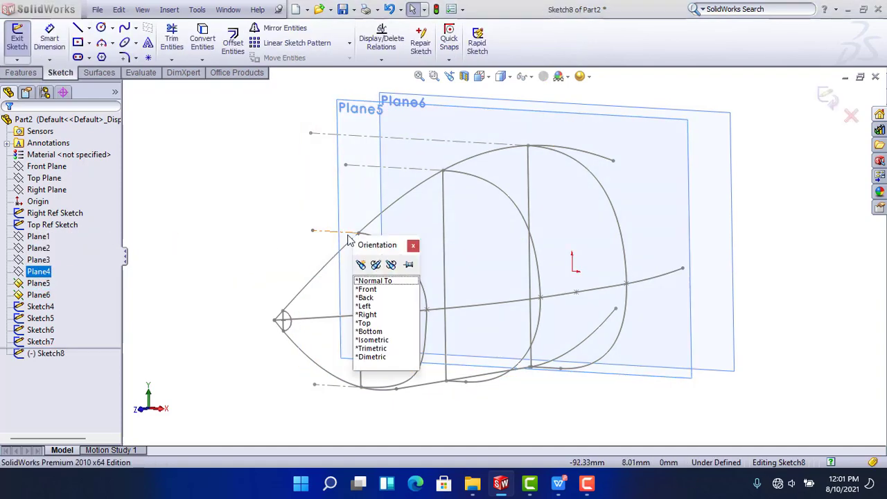
{"action": "left_click", "coordinate": [375, 281]}
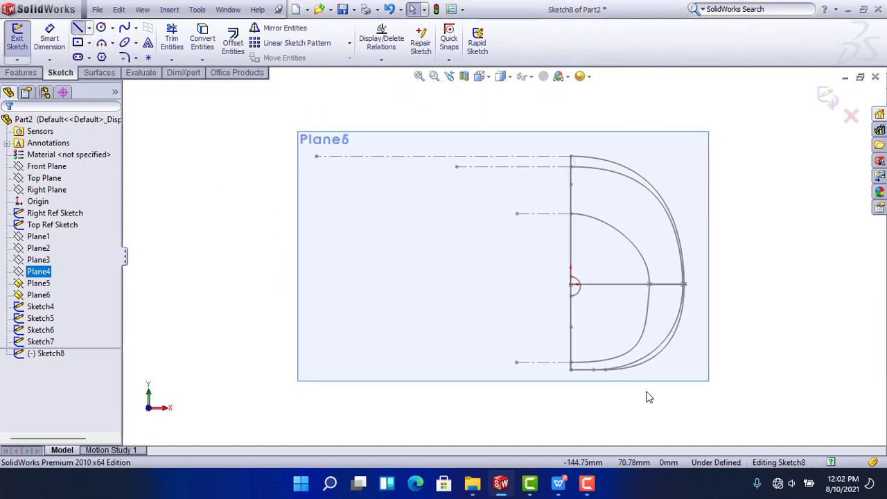
Sketch a horizontal line about 14 mm long just below the existing profiles, starting in line with their vertical centre edge
{"action": "key", "text": "l"}
{"action": "scroll", "coordinate": [609, 382], "scroll_direction": "down", "scroll_amount": 3}
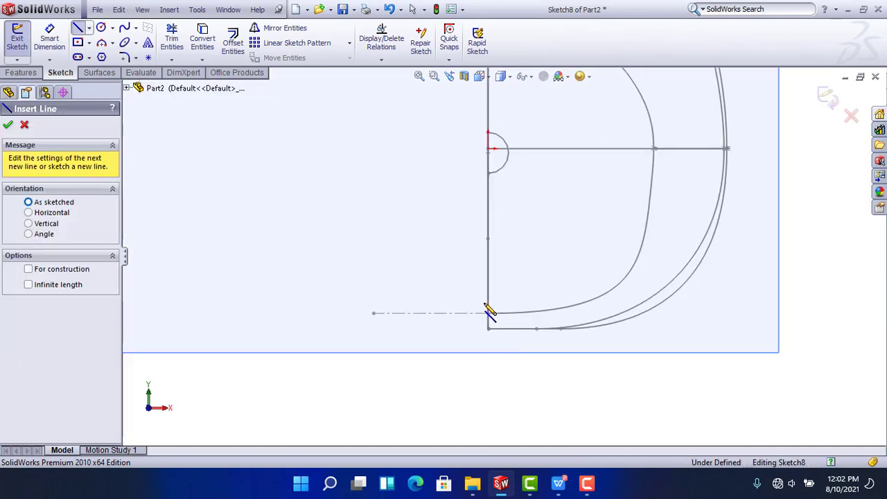
{"action": "left_click", "coordinate": [489, 354]}
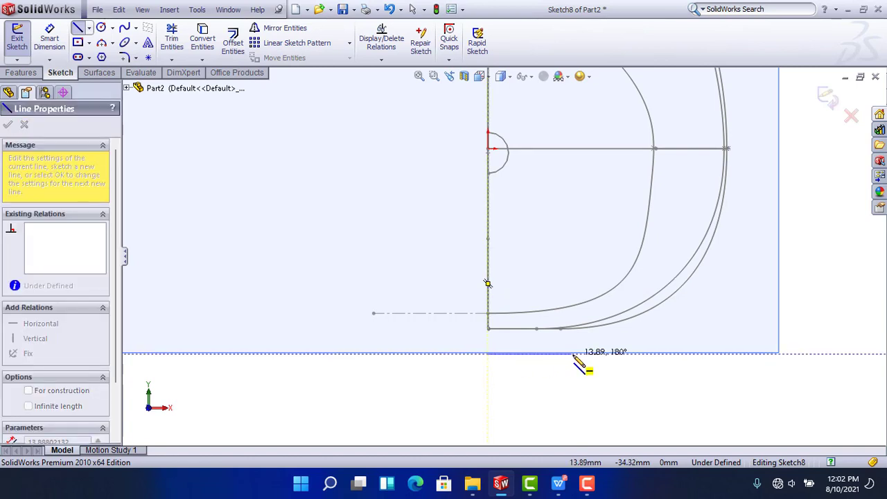
{"action": "left_click", "coordinate": [573, 354]}
Dimension the short horizontal base line and set its length to 10 mm
{"action": "left_click", "coordinate": [50, 38]}
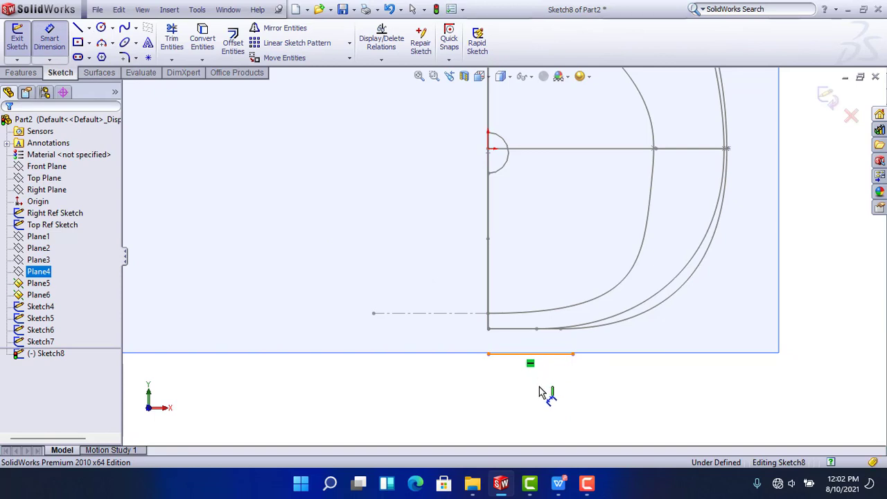
{"action": "left_click", "coordinate": [543, 393]}
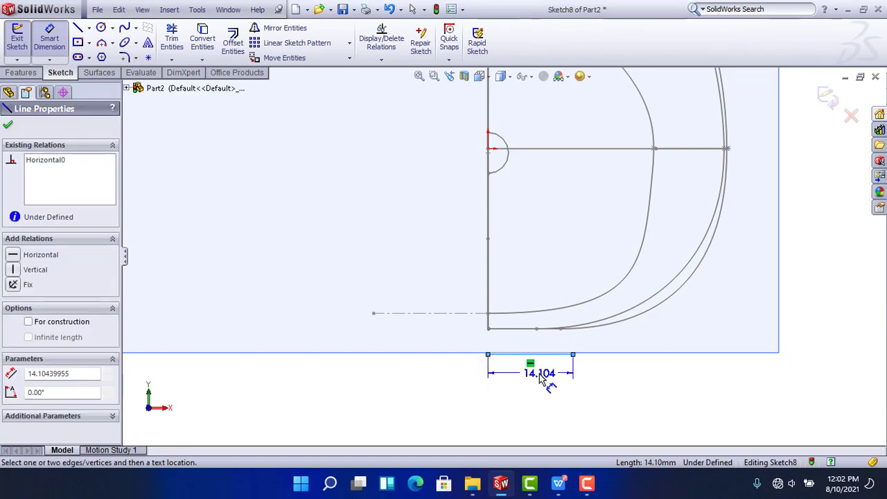
{"action": "left_click", "coordinate": [541, 378]}
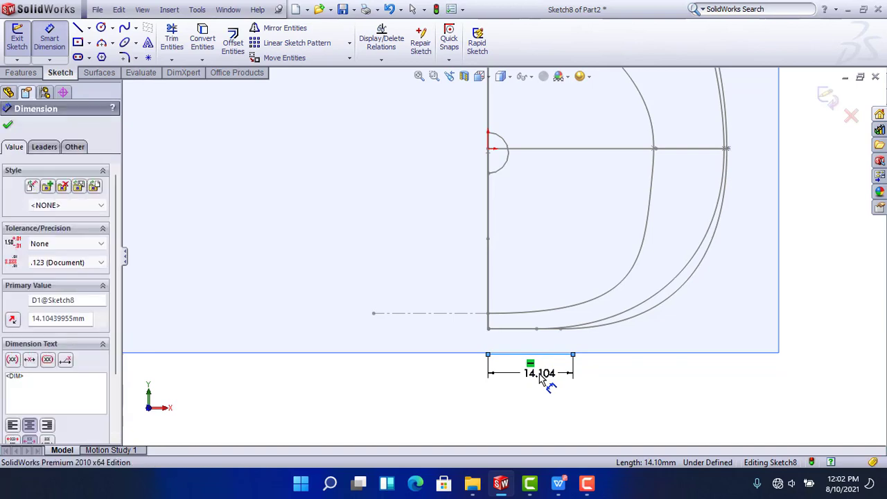
{"action": "double_click", "coordinate": [540, 378]}
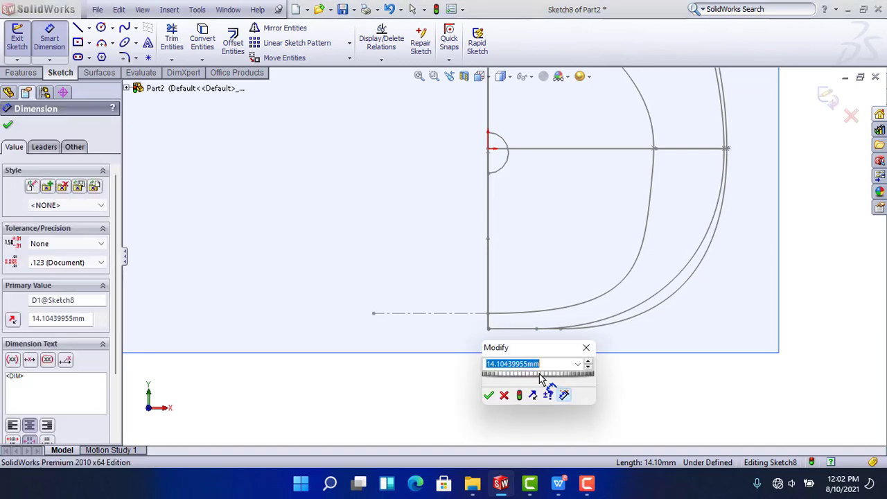
{"action": "type", "text": "10"}
{"action": "key", "text": "Return"}
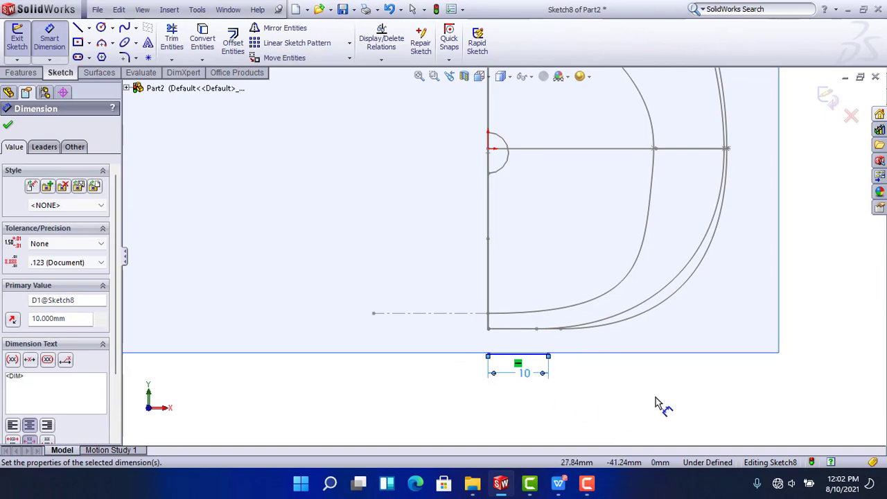
{"action": "left_click", "coordinate": [652, 409]}
Draw a slightly slanted line from the inner end of the 10 mm line up to below the tops of the two largest profiles
{"action": "scroll", "coordinate": [653, 410], "scroll_direction": "up", "scroll_amount": 1}
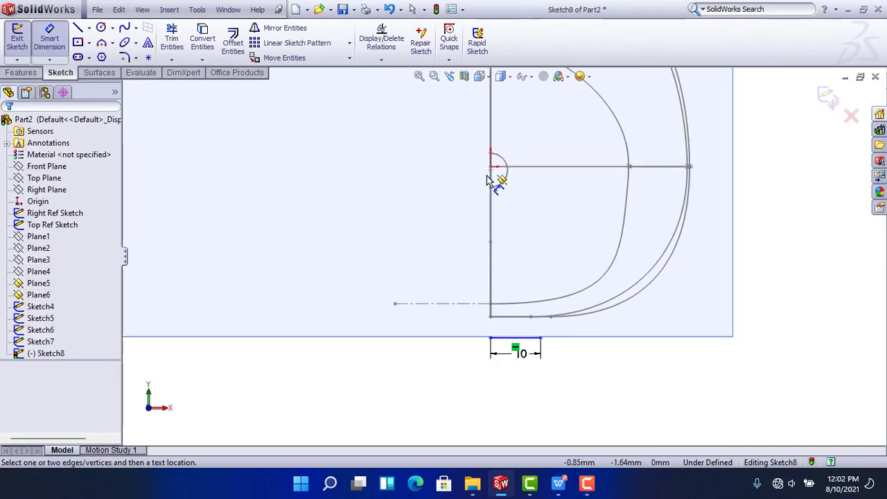
{"action": "left_click", "coordinate": [78, 28]}
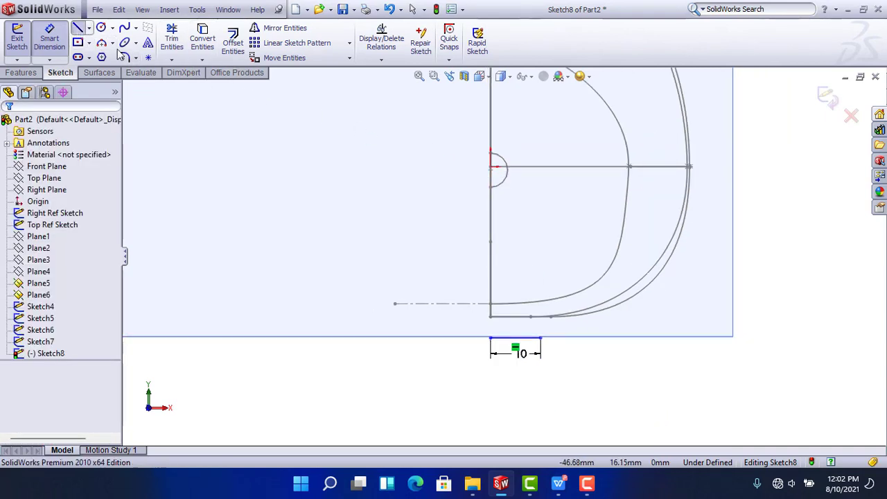
{"action": "left_click", "coordinate": [491, 337]}
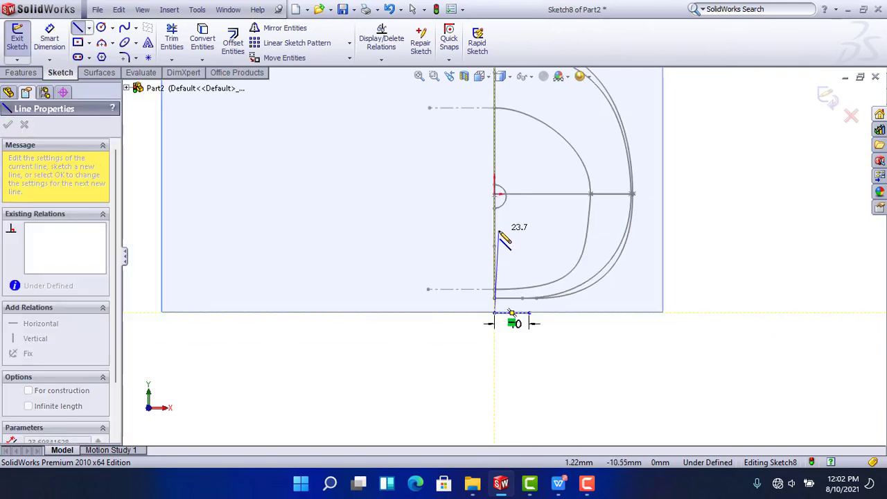
{"action": "scroll", "coordinate": [501, 234], "scroll_direction": "down", "scroll_amount": 4}
{"action": "left_click", "coordinate": [508, 158]}
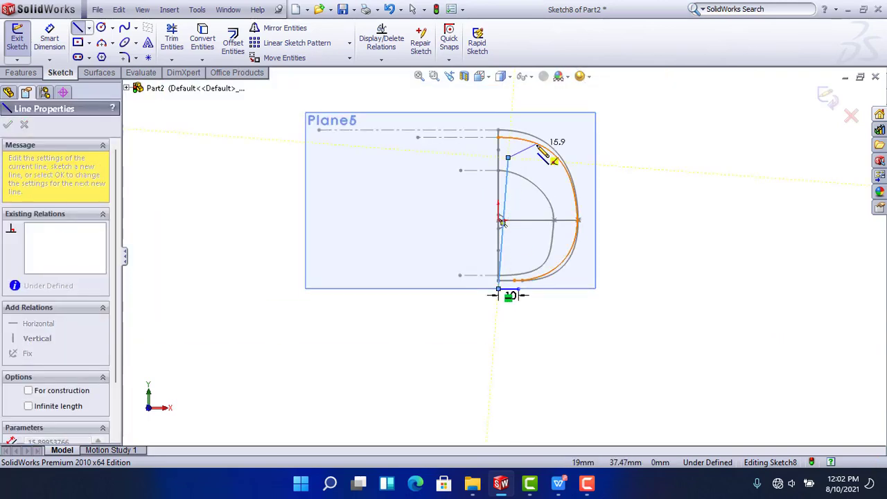
{"action": "right_click", "coordinate": [535, 144]}
{"action": "left_click", "coordinate": [556, 153]}
{"action": "scroll", "coordinate": [525, 172], "scroll_direction": "down", "scroll_amount": 3}
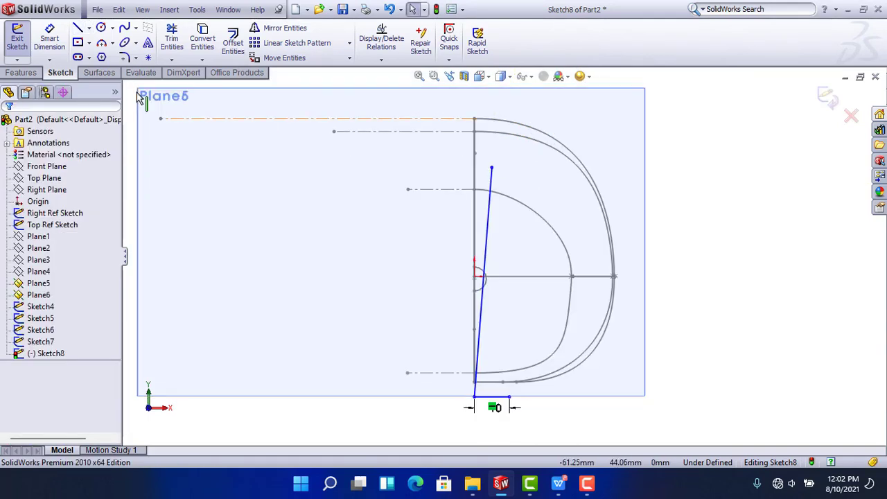
Draw a horizontal line about 24 mm long from the slanted line's upper end across the centre edge, and convert it to construction geometry
{"action": "left_click", "coordinate": [77, 28]}
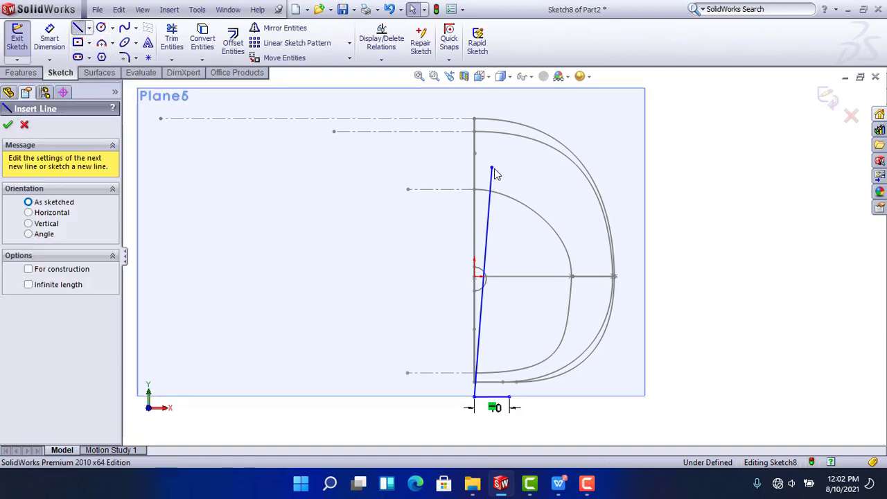
{"action": "left_click", "coordinate": [410, 168]}
{"action": "right_click", "coordinate": [409, 151]}
{"action": "left_click", "coordinate": [433, 161]}
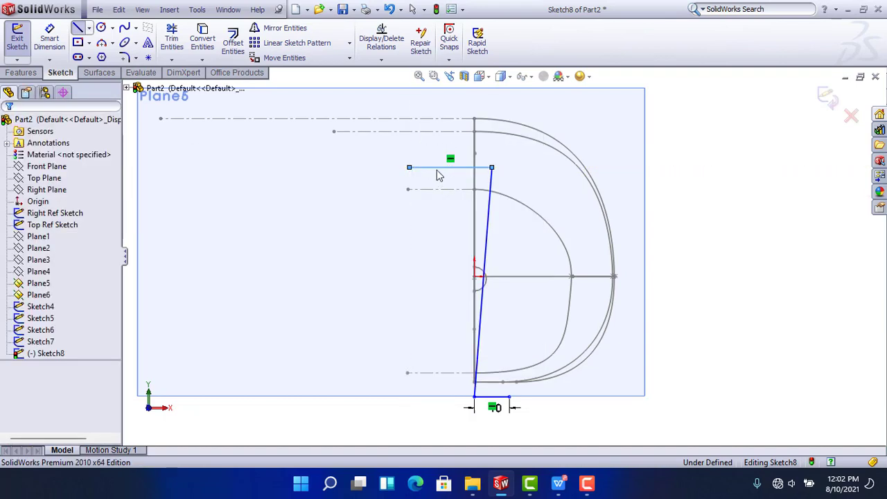
{"action": "left_click", "coordinate": [459, 167]}
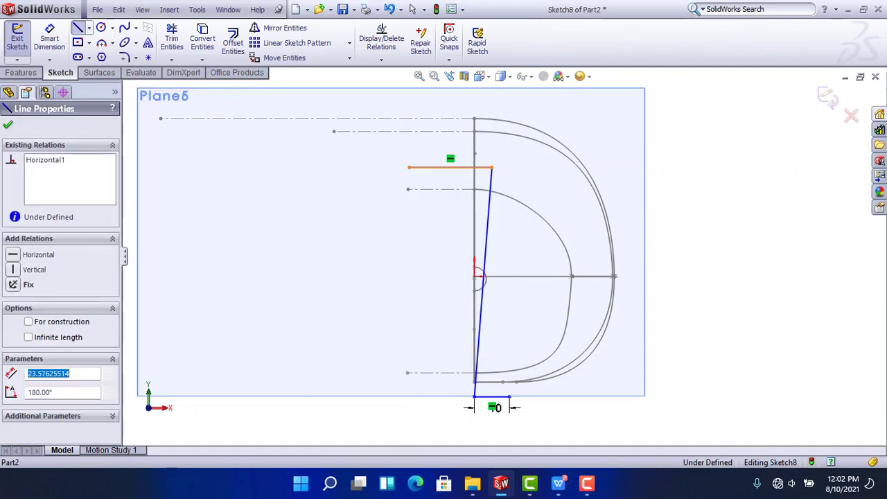
{"action": "left_click", "coordinate": [488, 125]}
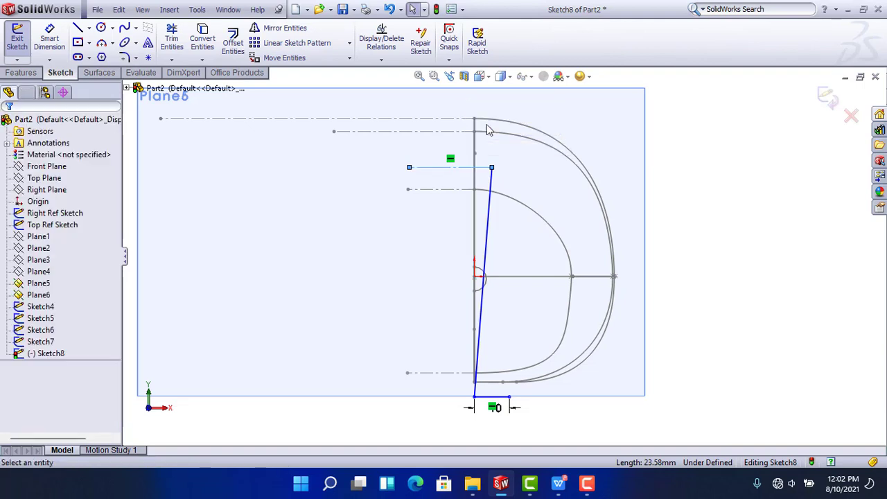
Make the slanted line between the 10 mm base line and the construction line vertical
{"action": "left_click", "coordinate": [488, 231]}
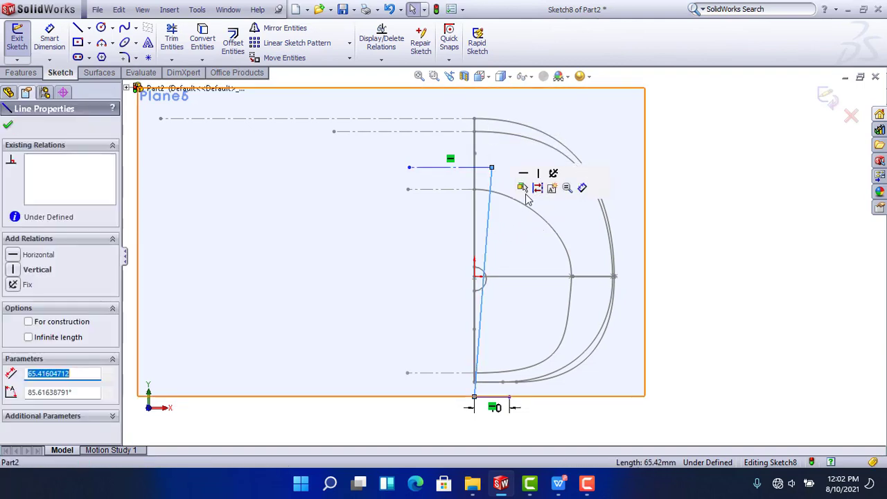
{"action": "left_click", "coordinate": [533, 176]}
{"action": "left_click", "coordinate": [657, 259]}
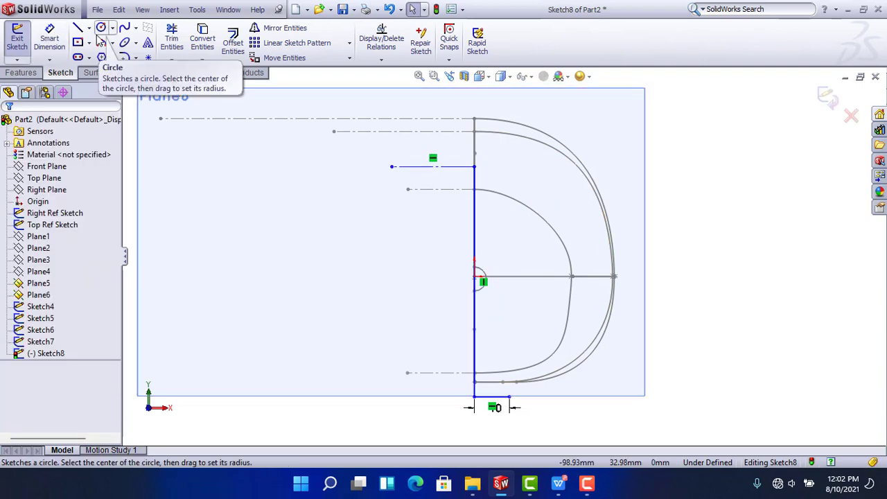
Sketch a three-point spline about 93 mm long from the base line's outer end, bulging outward, to the vertical line's upper end
{"action": "left_click", "coordinate": [124, 28]}
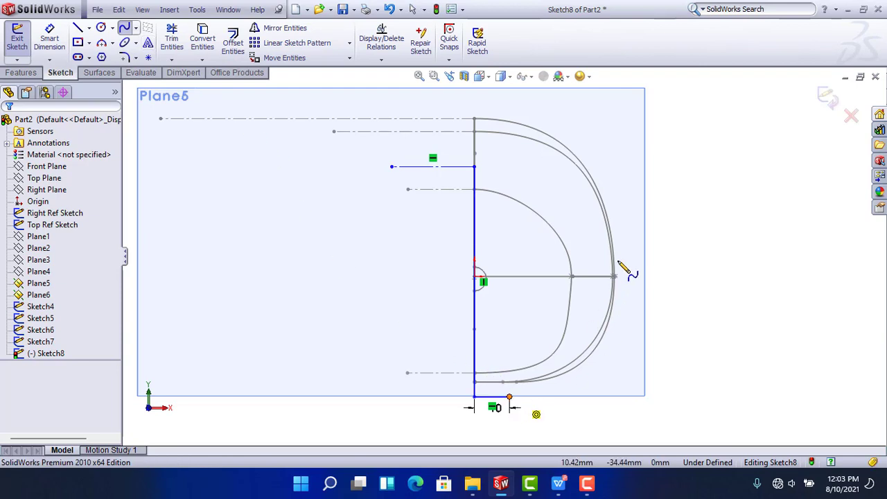
{"action": "left_click", "coordinate": [595, 259]}
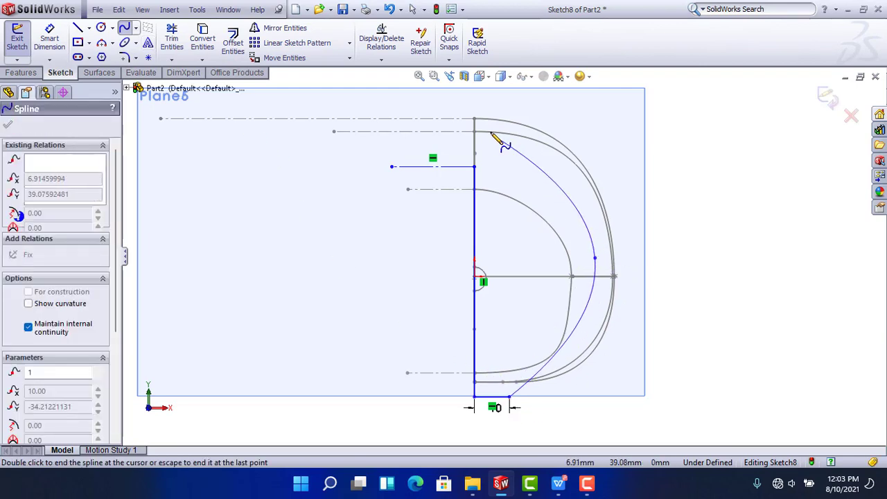
{"action": "left_click", "coordinate": [475, 167]}
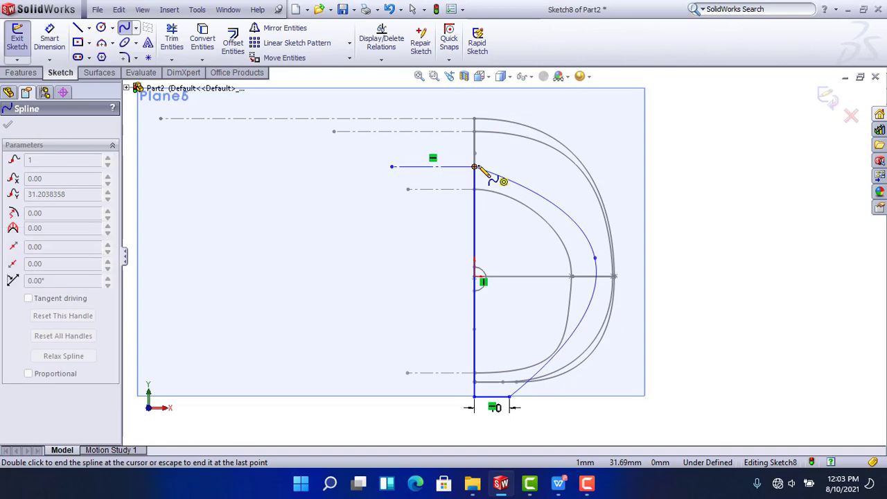
{"action": "right_click", "coordinate": [703, 157]}
{"action": "left_click", "coordinate": [703, 158]}
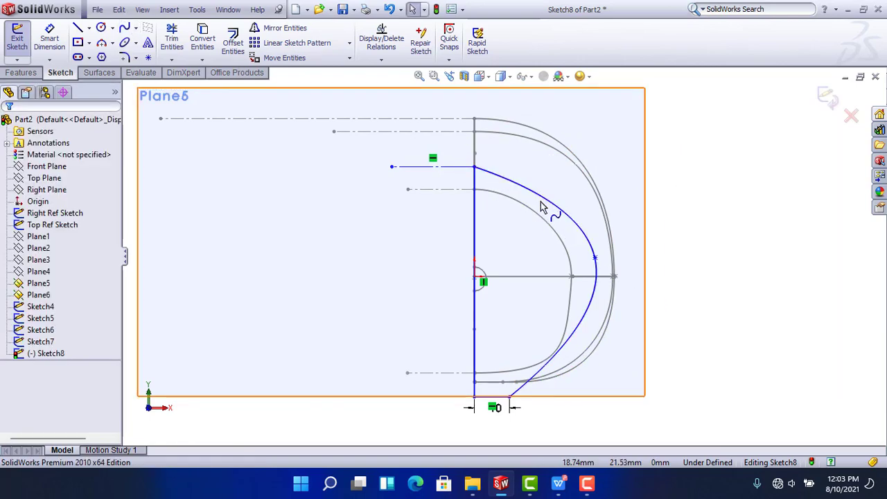
Make the new spline tangent to the horizontal construction line at its upper end
{"action": "left_click", "coordinate": [450, 173]}
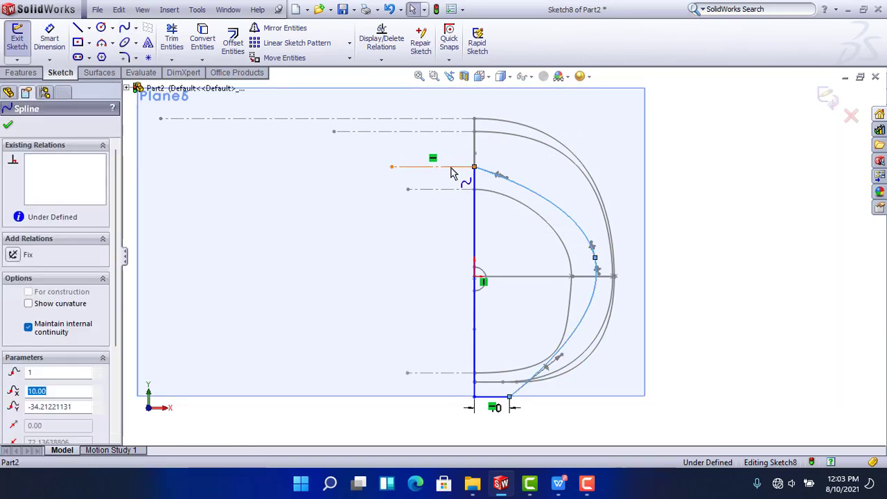
{"action": "left_click", "coordinate": [451, 173]}
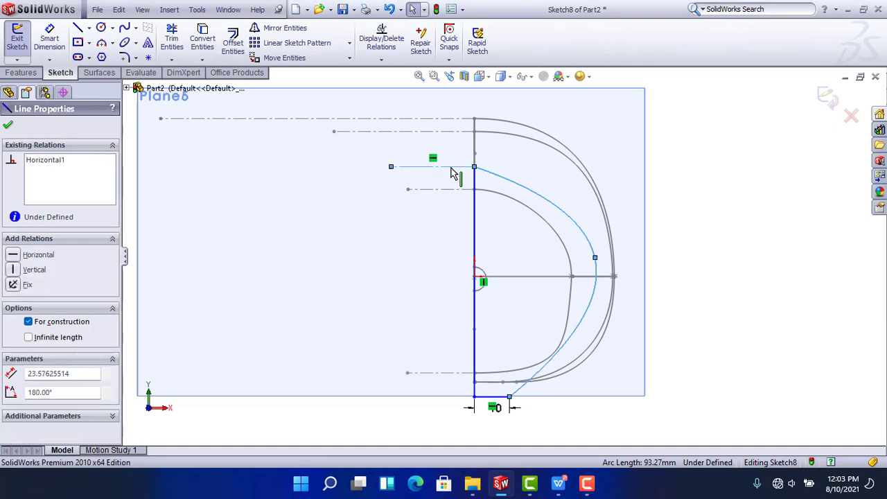
{"action": "left_click", "coordinate": [488, 175], "text": "ctrl"}
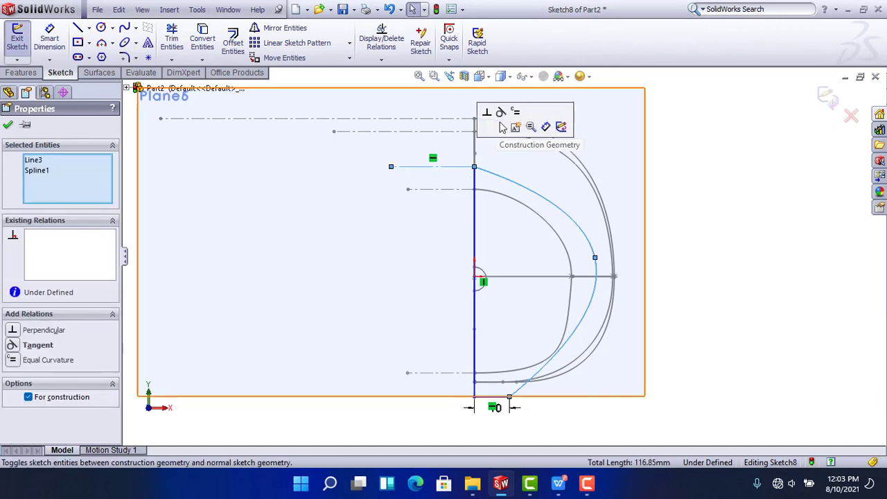
{"action": "left_click", "coordinate": [501, 126]}
{"action": "left_click", "coordinate": [629, 369]}
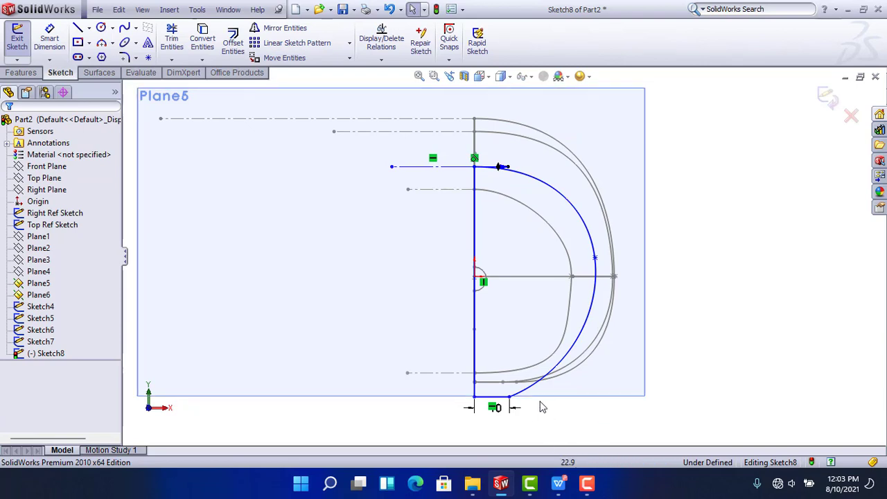
Make the spline's lower end tangent to the 10 mm base line
{"action": "scroll", "coordinate": [543, 408], "scroll_direction": "down", "scroll_amount": 4}
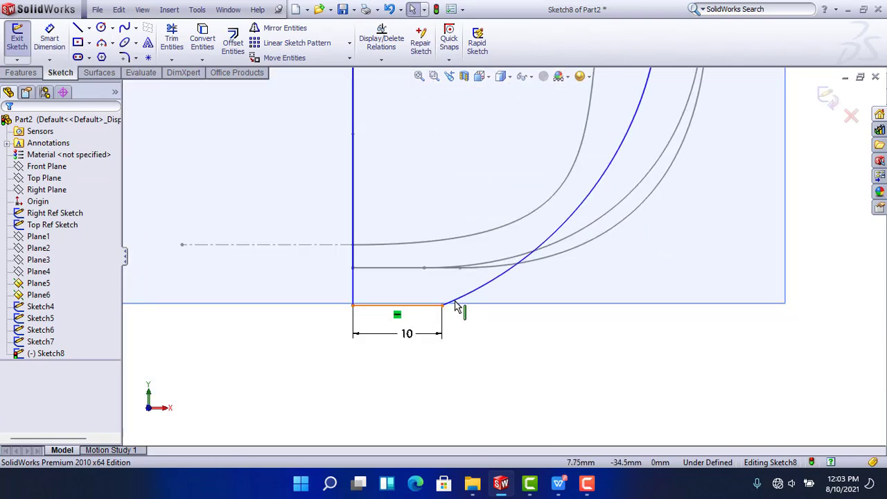
{"action": "left_click", "coordinate": [476, 294]}
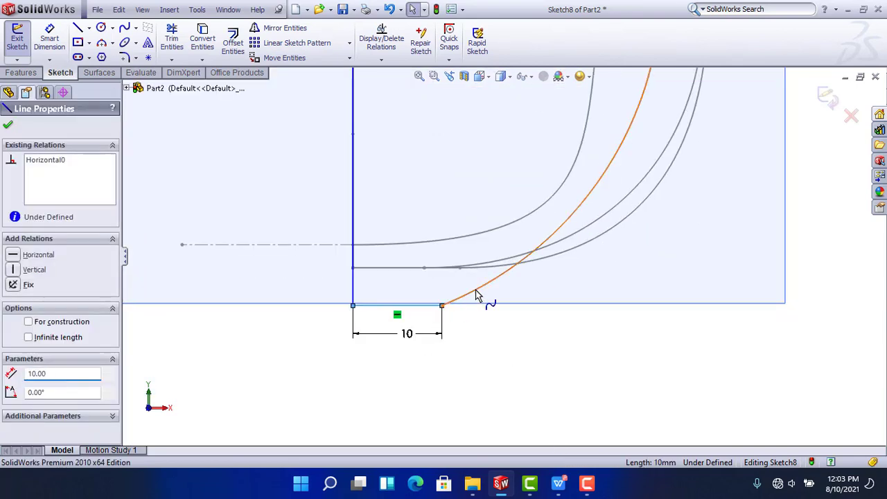
{"action": "left_click", "coordinate": [475, 294], "text": "ctrl"}
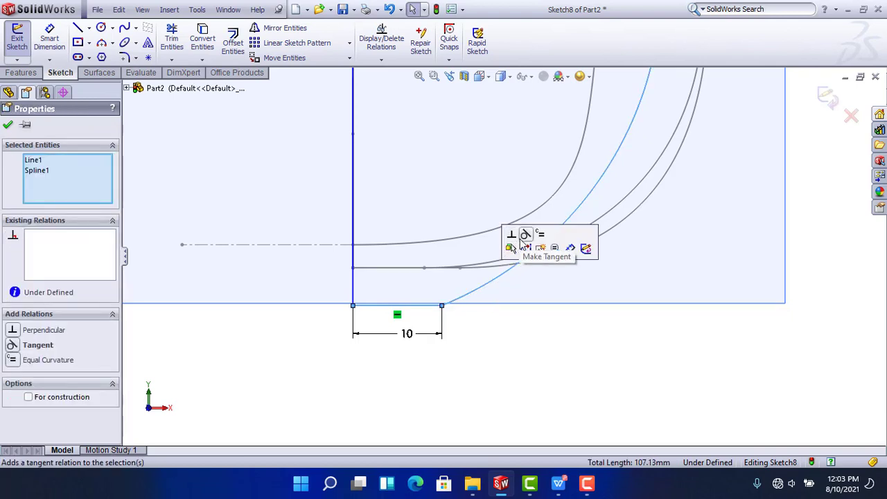
{"action": "left_click", "coordinate": [521, 237]}
{"action": "left_click", "coordinate": [534, 393]}
Add a pierce relation between the profile's top corner point and the upper curve of the Right Ref Sketch
{"action": "scroll", "coordinate": [534, 393], "scroll_direction": "up", "scroll_amount": 3}
{"action": "mouse_move", "coordinate": [533, 386]}
{"action": "middle_mouse_down"}
{"action": "mouse_move", "coordinate": [524, 315]}
{"action": "mouse_move", "coordinate": [509, 326]}
{"action": "mouse_move", "coordinate": [542, 334]}
{"action": "middle_mouse_up"}
{"action": "scroll", "coordinate": [542, 334], "scroll_direction": "up", "scroll_amount": 3}
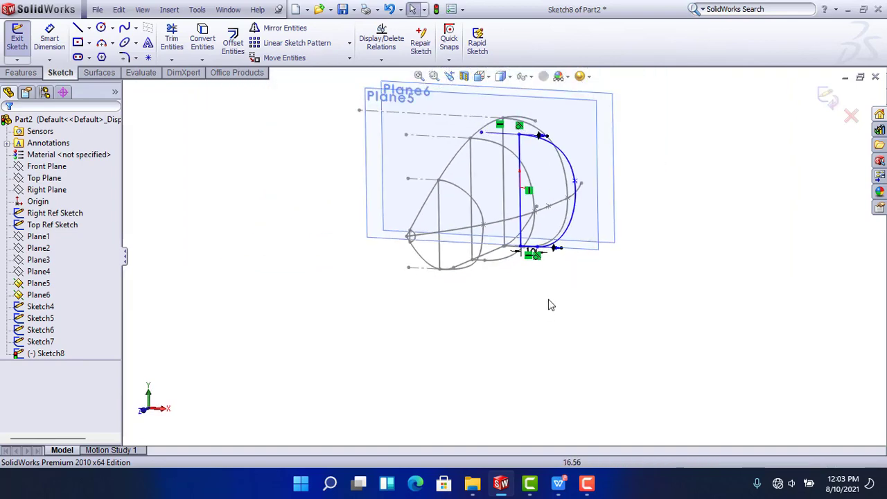
{"action": "scroll", "coordinate": [566, 124], "scroll_direction": "down", "scroll_amount": 2}
{"action": "middle_click_drag", "start_coordinate": [556, 142], "coordinate": [516, 142]}
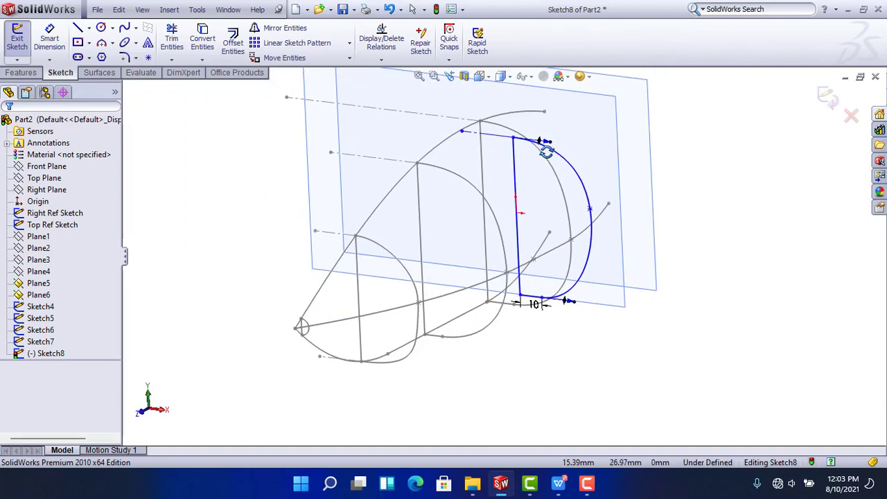
{"action": "left_click", "coordinate": [513, 137]}
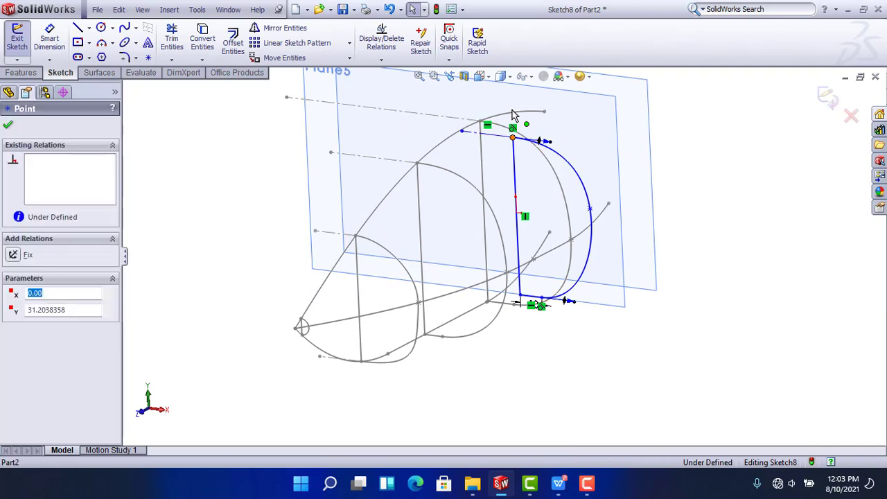
{"action": "left_click", "coordinate": [513, 112], "text": "ctrl"}
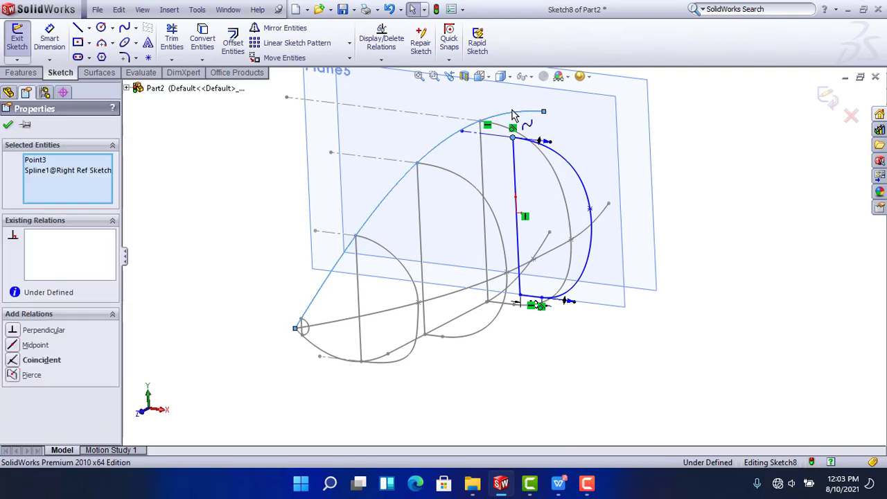
{"action": "left_click", "coordinate": [718, 245]}
{"action": "scroll", "coordinate": [564, 307], "scroll_direction": "down", "scroll_amount": 5}
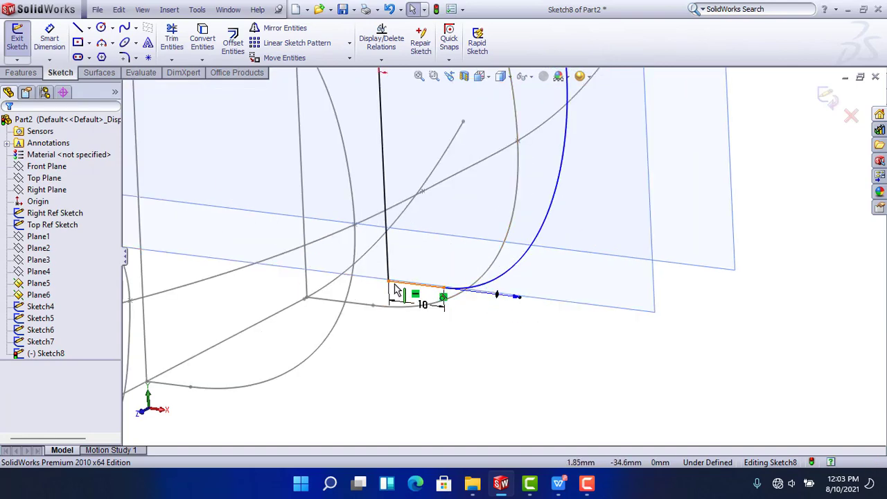
{"action": "scroll", "coordinate": [392, 286], "scroll_direction": "down", "scroll_amount": 3}
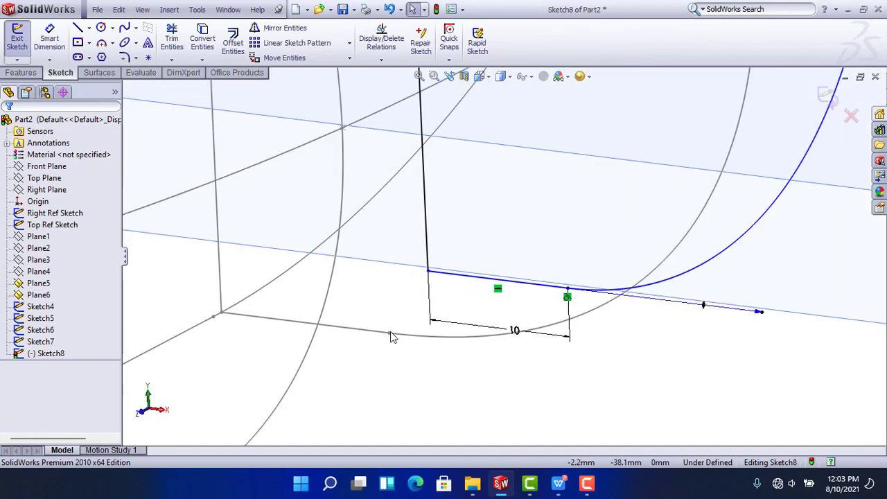
{"action": "left_click", "coordinate": [428, 267]}
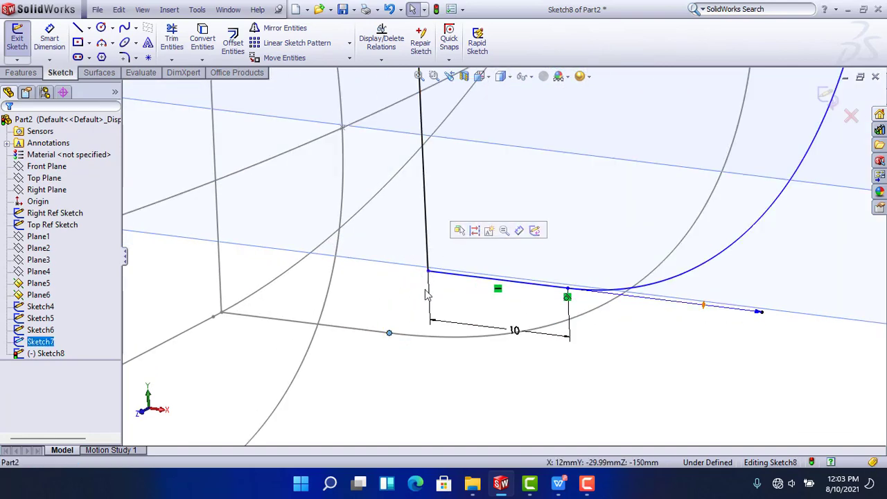
{"action": "left_click", "coordinate": [418, 364]}
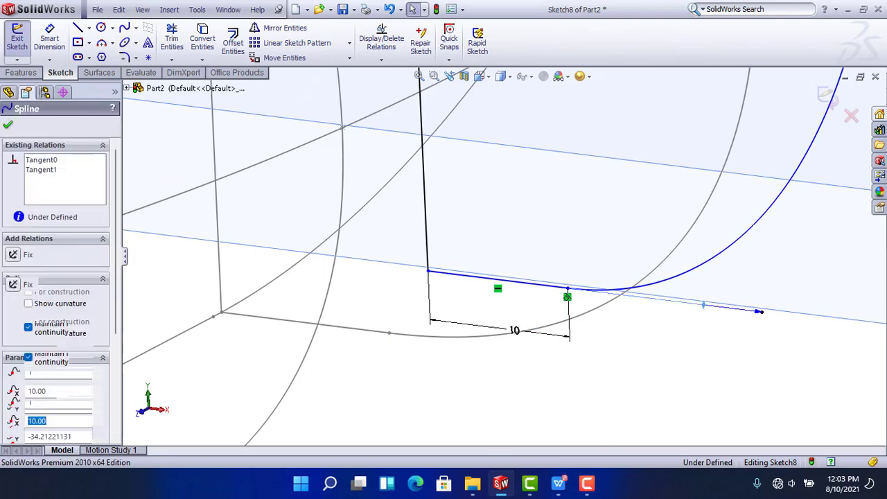
{"action": "scroll", "coordinate": [412, 283], "scroll_direction": "down", "scroll_amount": 1}
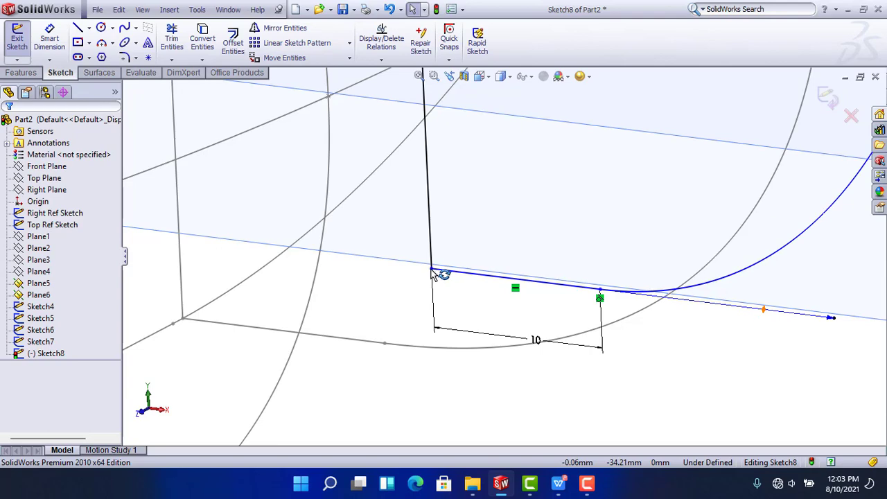
{"action": "left_click", "coordinate": [455, 279]}
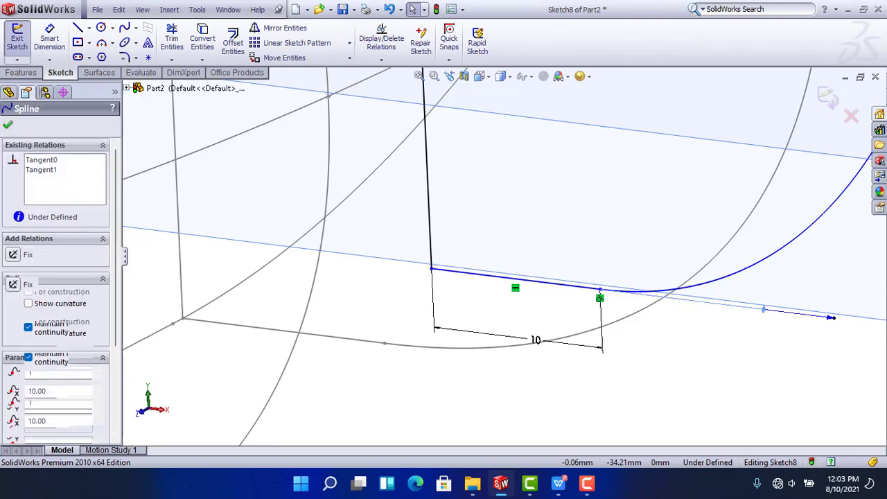
{"action": "left_click", "coordinate": [456, 276]}
{"action": "scroll", "coordinate": [482, 303], "scroll_direction": "up", "scroll_amount": 8}
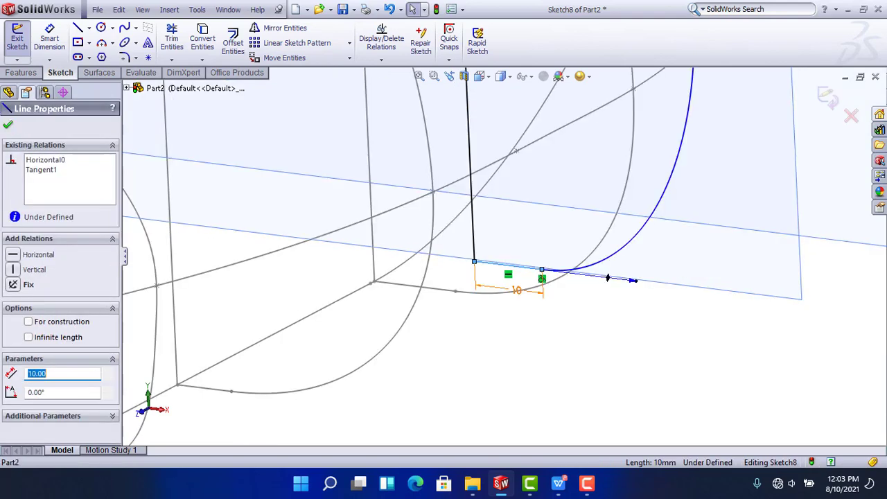
{"action": "left_click", "coordinate": [482, 302]}
Add a pierce relation between the spline's middle point and the Top Ref Sketch curve
{"action": "scroll", "coordinate": [575, 162], "scroll_direction": "down", "scroll_amount": 3}
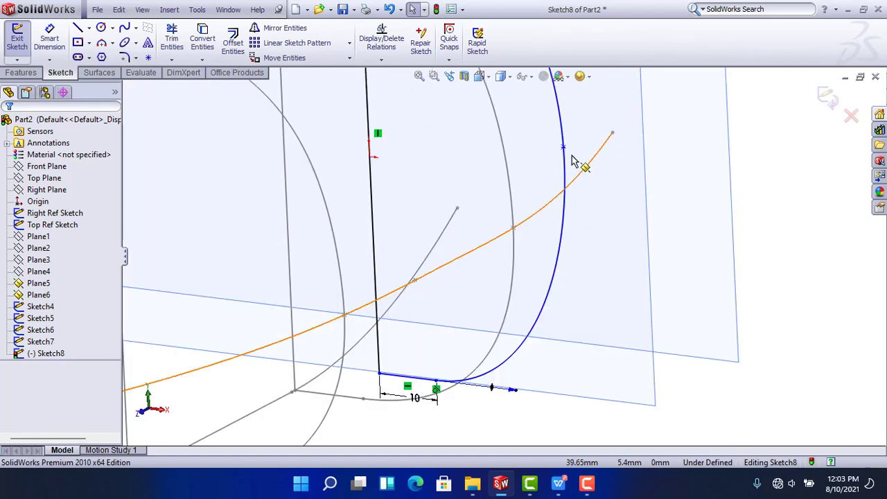
{"action": "left_click", "coordinate": [548, 205], "text": "ctrl"}
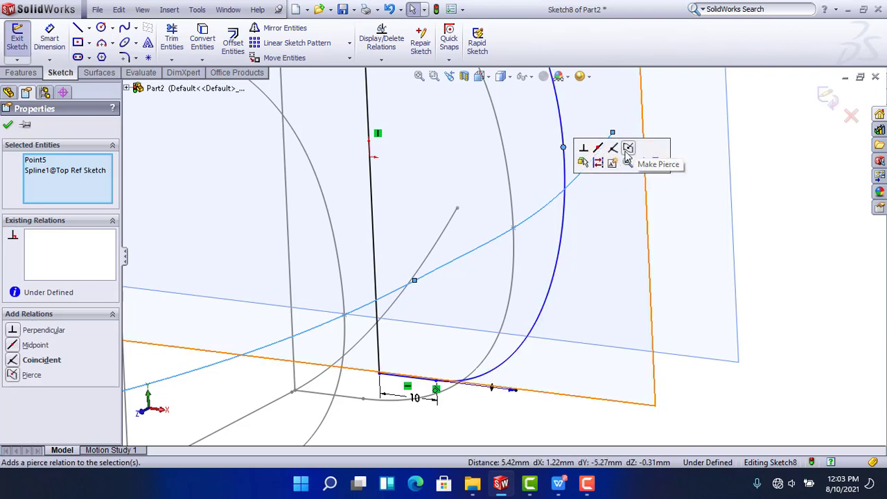
{"action": "left_click", "coordinate": [627, 148]}
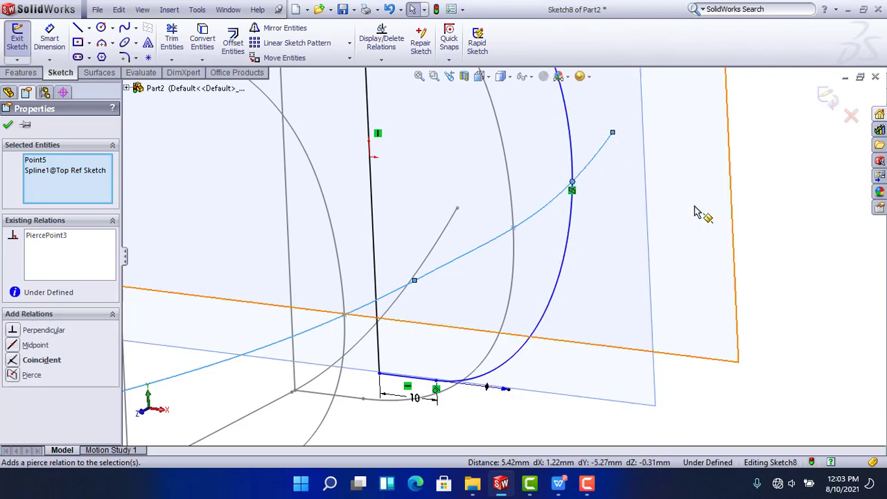
{"action": "left_click", "coordinate": [793, 347]}
Add a pierce relation between the inner end of the 10 mm base line and the lower curve of the Right Ref Sketch
{"action": "scroll", "coordinate": [381, 380], "scroll_direction": "down", "scroll_amount": 4}
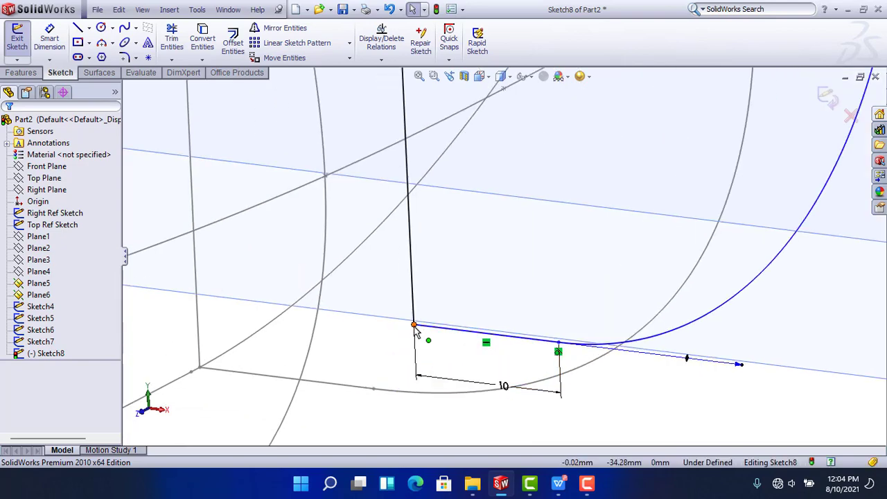
{"action": "left_click", "coordinate": [414, 325]}
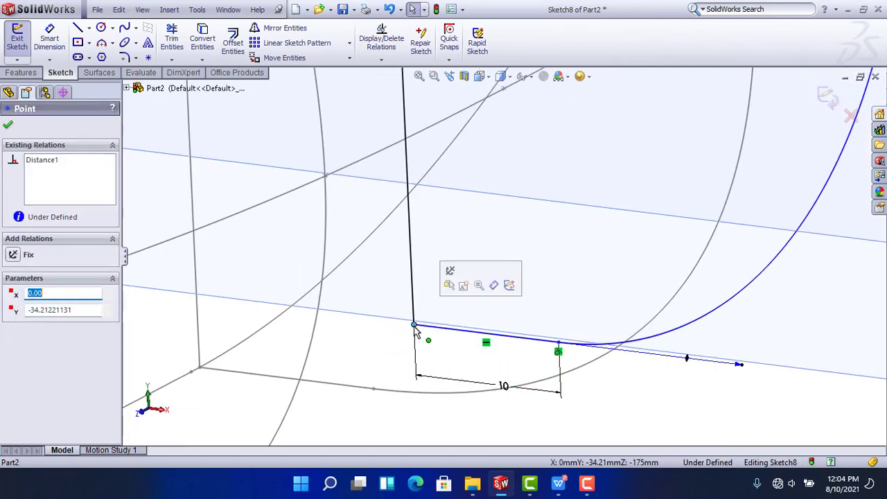
{"action": "left_click", "coordinate": [372, 240]}
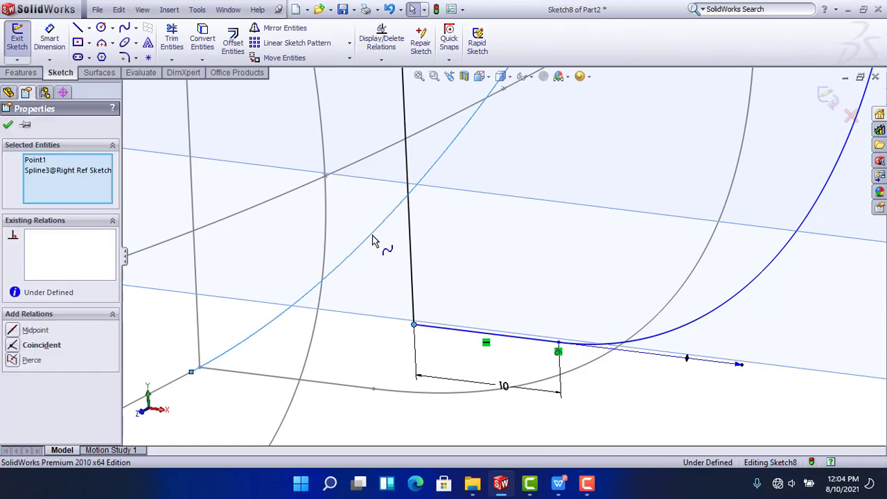
{"action": "left_click", "coordinate": [442, 181]}
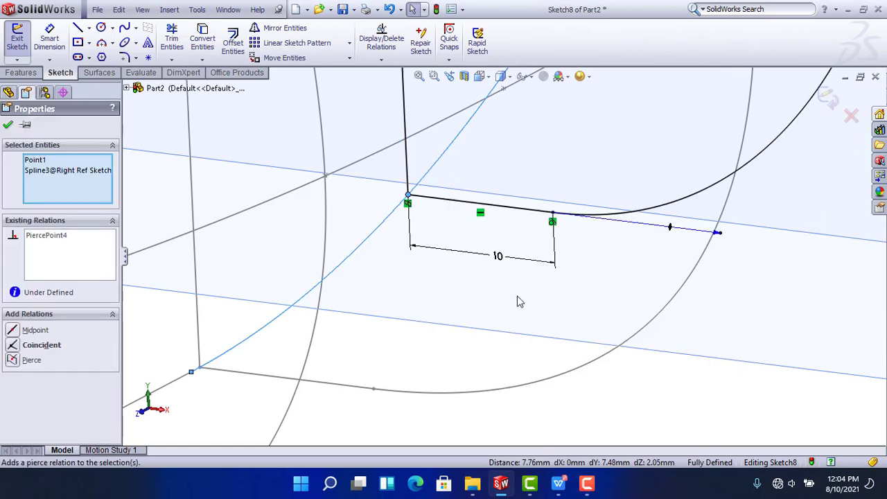
{"action": "scroll", "coordinate": [518, 297], "scroll_direction": "up", "scroll_amount": 6}
{"action": "left_click", "coordinate": [562, 365]}
View the sketch face-on and lengthen the spline's lower tangent handle to make the profile's lower corner fuller
{"action": "key", "text": "ctrl+8"}
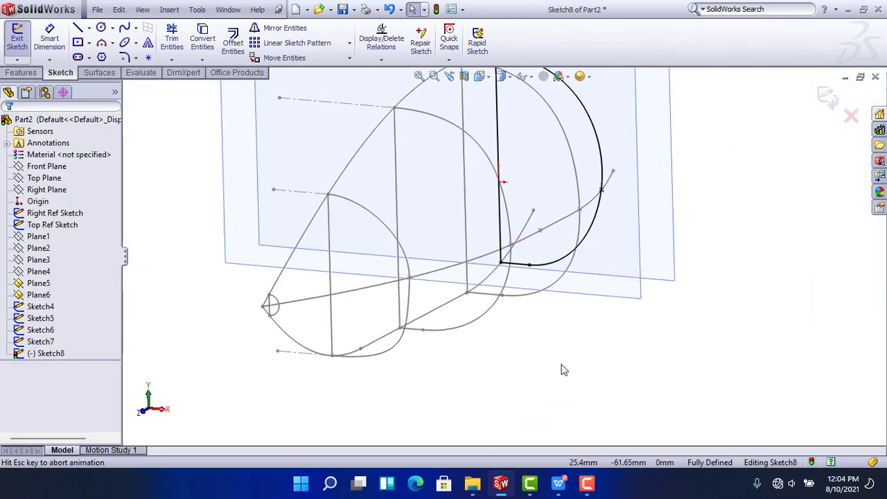
{"action": "scroll", "coordinate": [537, 400], "scroll_direction": "down", "scroll_amount": 5}
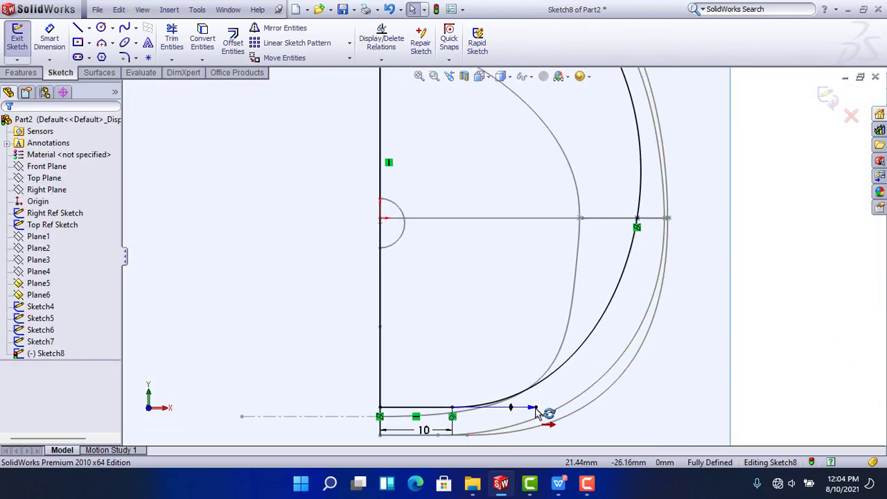
{"action": "left_click_drag", "start_coordinate": [568, 404], "coordinate": [575, 409]}
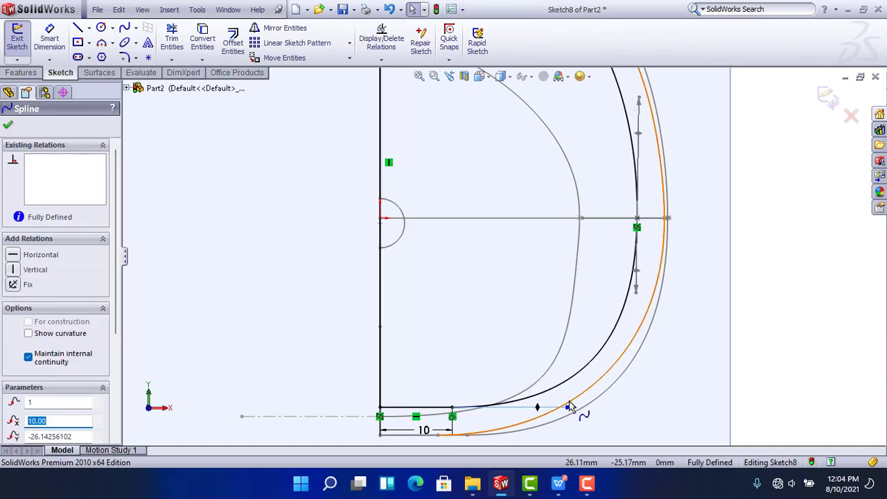
{"action": "scroll", "coordinate": [551, 204], "scroll_direction": "up", "scroll_amount": 4}
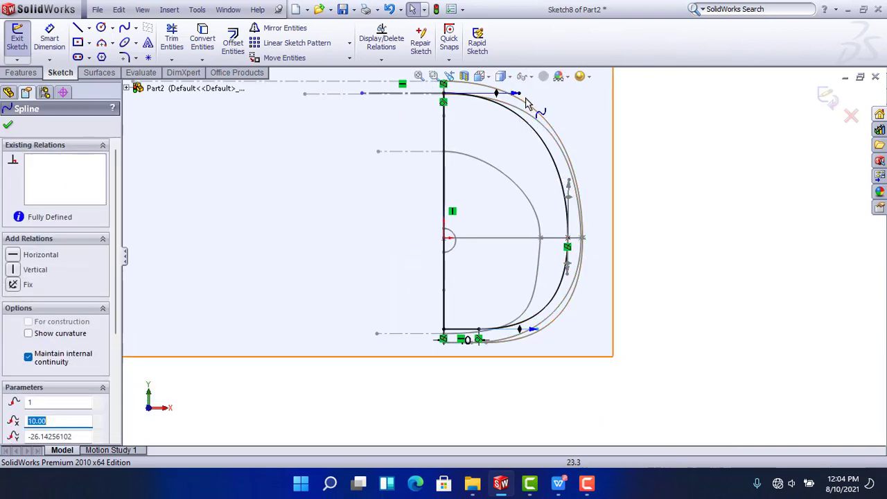
Lengthen the spline's upper tangent handle to make the profile's upper corner fuller, and finish the sketch
{"action": "mouse_move", "coordinate": [519, 93]}
{"action": "left_mouse_down"}
{"action": "mouse_move", "coordinate": [535, 96]}
{"action": "mouse_move", "coordinate": [530, 102]}
{"action": "left_mouse_up"}
{"action": "left_click", "coordinate": [697, 260]}
{"action": "mouse_move", "coordinate": [651, 303]}
{"action": "middle_mouse_down"}
{"action": "mouse_move", "coordinate": [627, 313]}
{"action": "mouse_move", "coordinate": [723, 204]}
{"action": "middle_mouse_up"}
{"action": "left_click", "coordinate": [828, 97]}
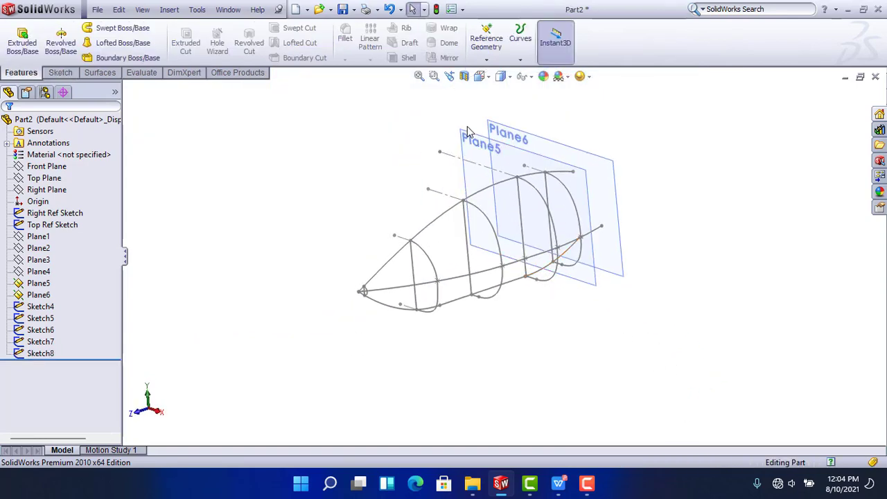
Hide Plane5 and start a new sketch on Plane6
{"action": "left_click", "coordinate": [478, 145]}
{"action": "left_click", "coordinate": [538, 101]}
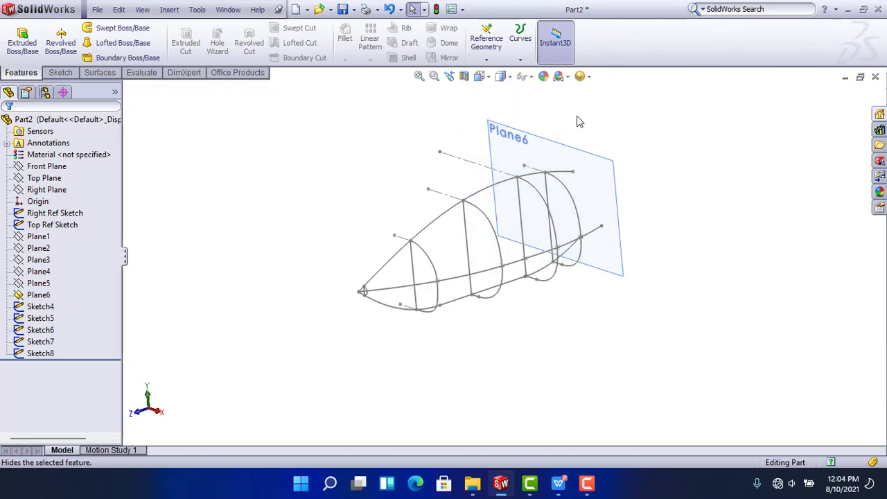
{"action": "left_click", "coordinate": [615, 191]}
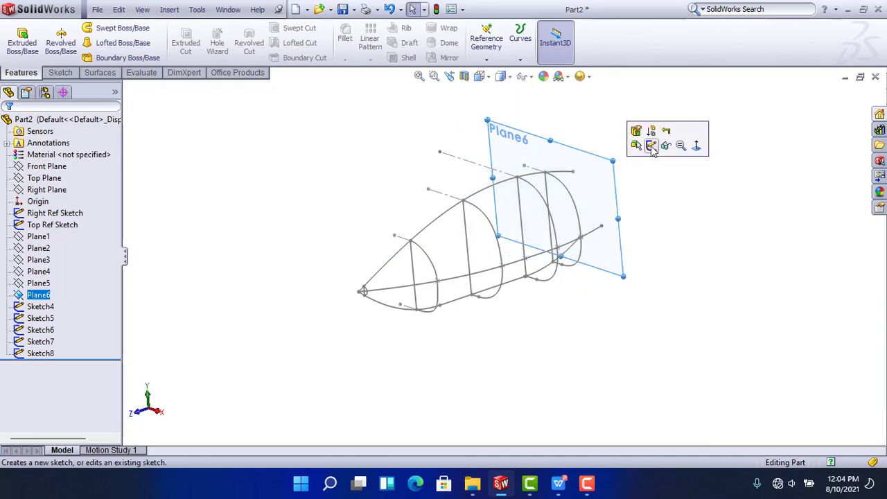
{"action": "left_click", "coordinate": [650, 147]}
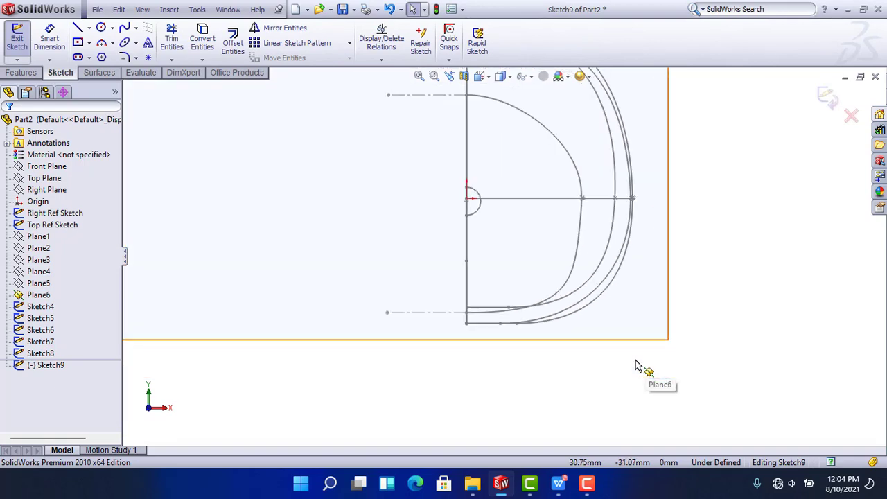
Sketch a vertical line about 37 mm long just outside the body's centre line, inside the existing profiles
{"action": "left_click", "coordinate": [78, 29]}
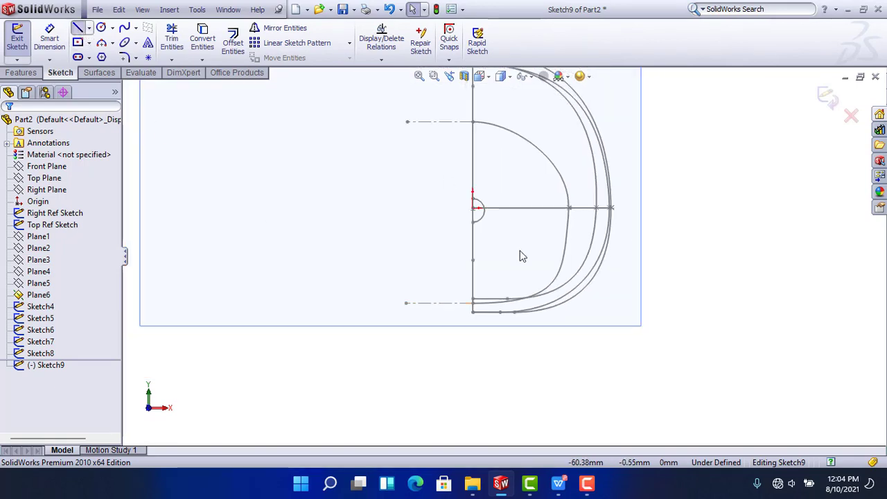
{"action": "left_click", "coordinate": [501, 287]}
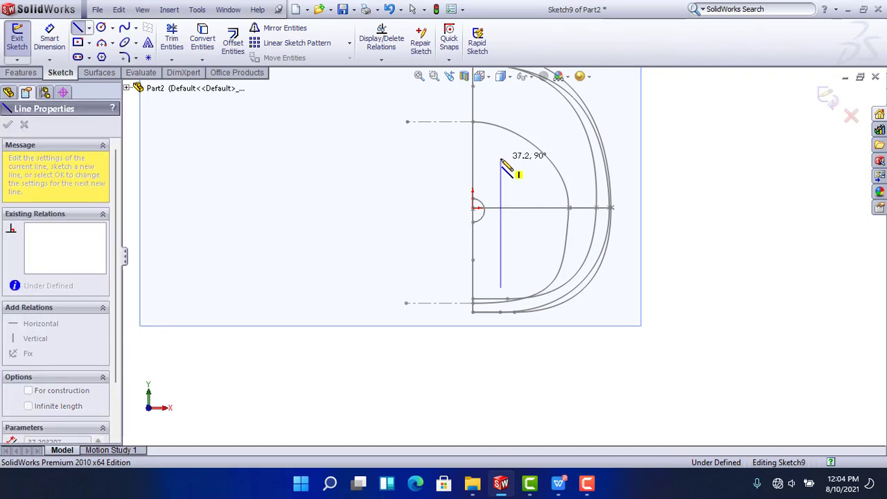
{"action": "left_click", "coordinate": [500, 159]}
{"action": "right_click", "coordinate": [662, 113]}
{"action": "left_click", "coordinate": [673, 121]}
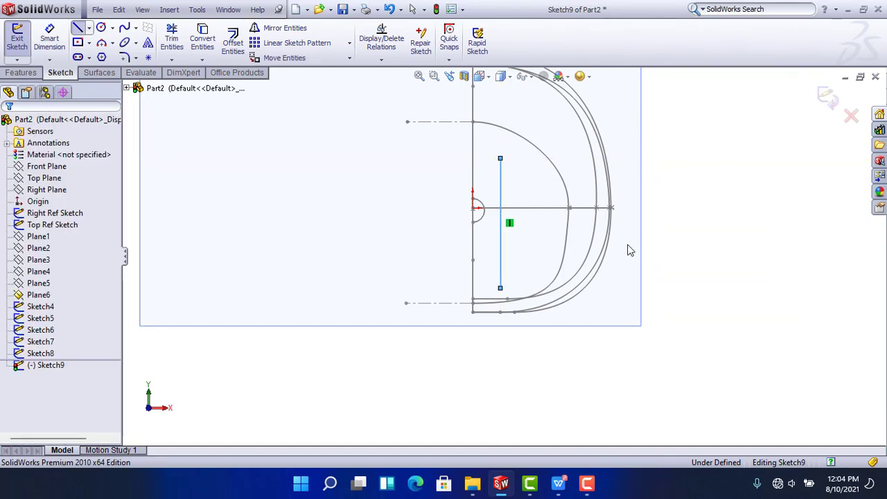
Sketch a horizontal centerline from the vertical line's upper endpoint outward, across the body's centre line
{"action": "scroll", "coordinate": [581, 304], "scroll_direction": "down", "scroll_amount": 2}
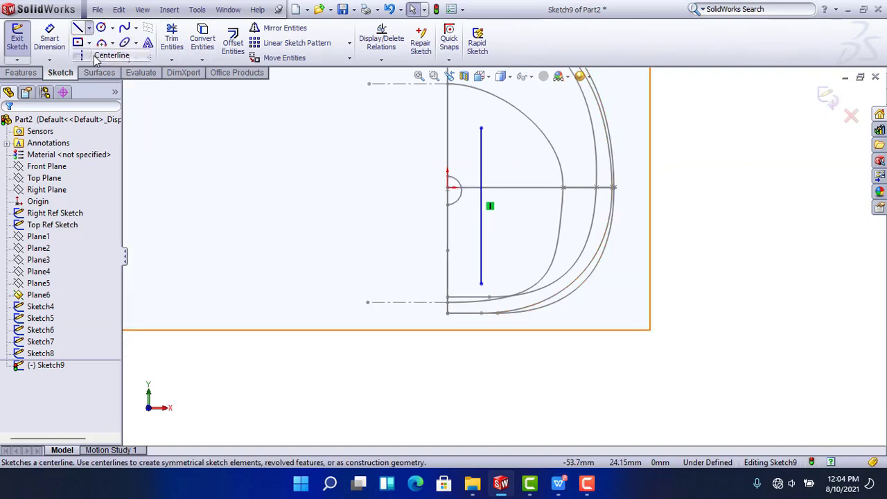
{"action": "left_click", "coordinate": [481, 128]}
{"action": "left_click", "coordinate": [411, 128]}
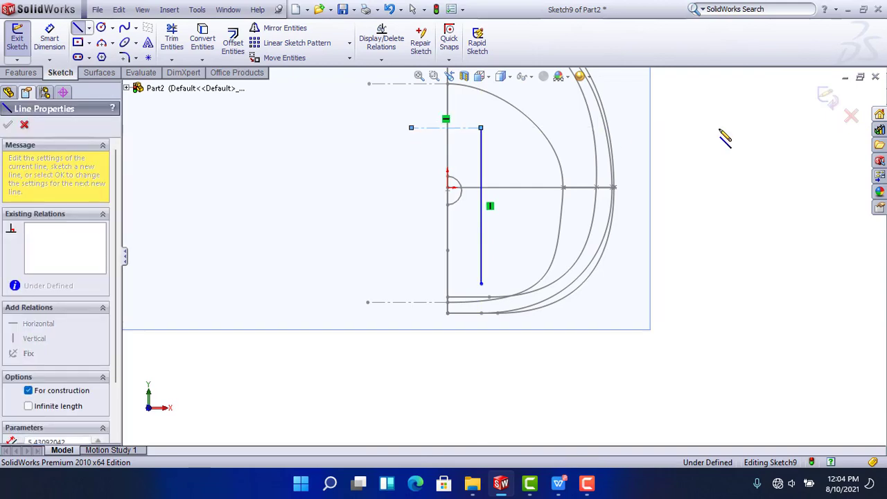
{"action": "right_click", "coordinate": [234, 190]}
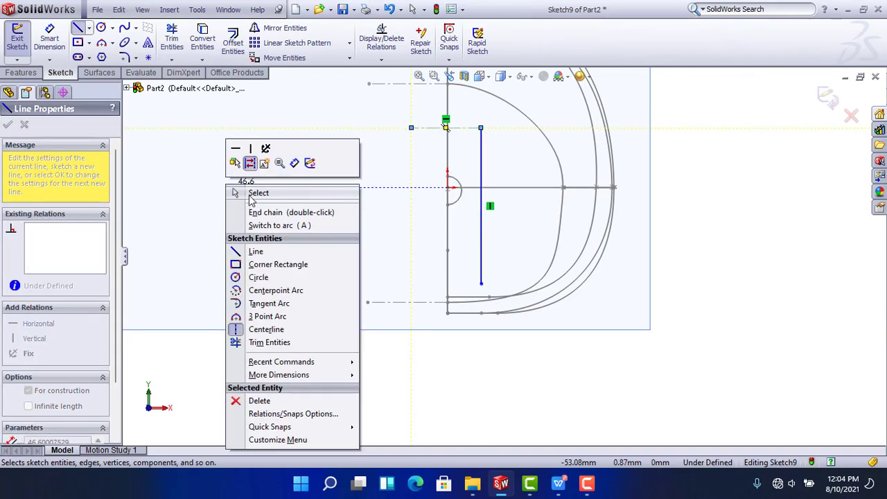
{"action": "left_click", "coordinate": [251, 193]}
Draw a three-point spline from the vertical line's upper endpoint, bulging away from the line, to its lower endpoint
{"action": "left_click", "coordinate": [124, 27]}
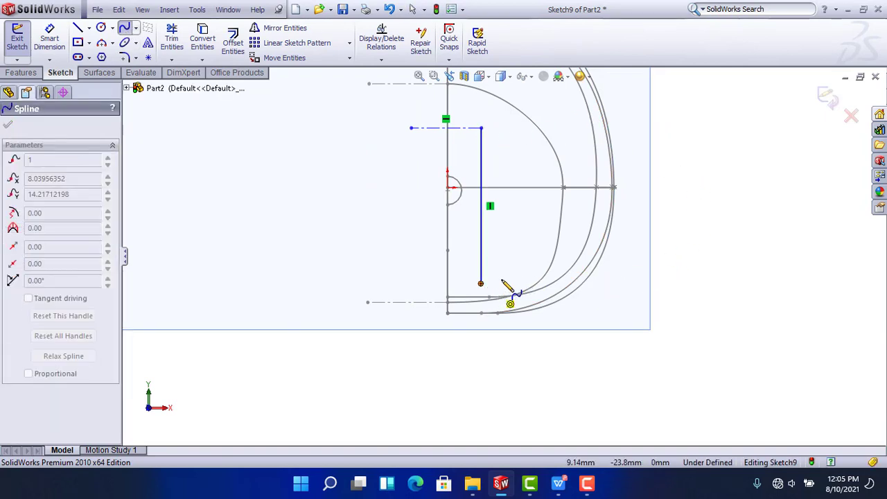
{"action": "left_click", "coordinate": [522, 248]}
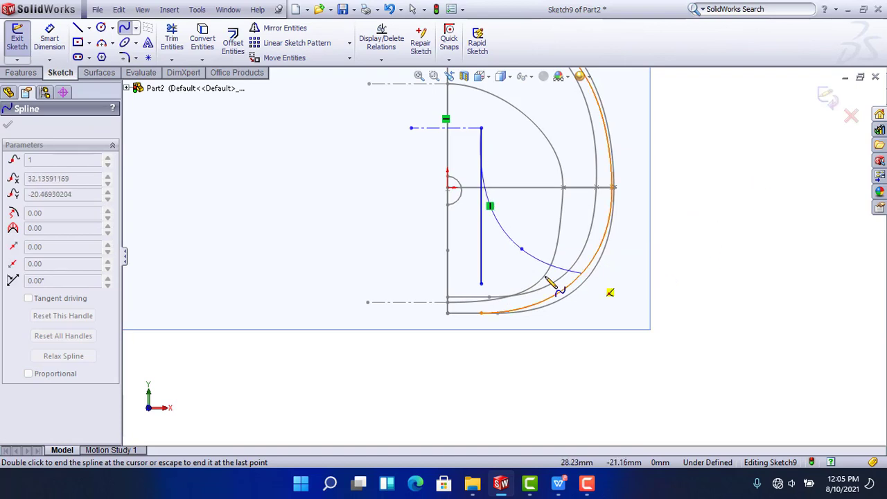
{"action": "left_click", "coordinate": [501, 286]}
{"action": "right_click", "coordinate": [740, 159]}
{"action": "left_click", "coordinate": [752, 165]}
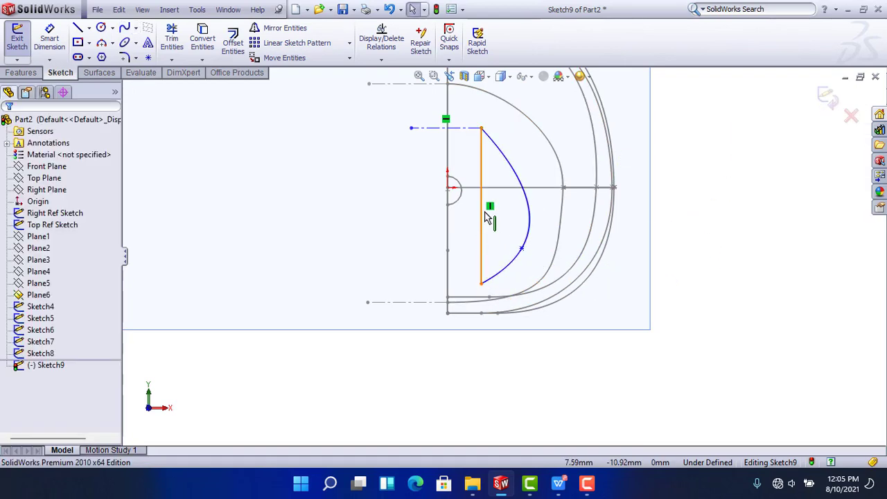
Add a tangent relation between the spline and the horizontal centerline at its upper end
{"action": "left_click", "coordinate": [466, 132]}
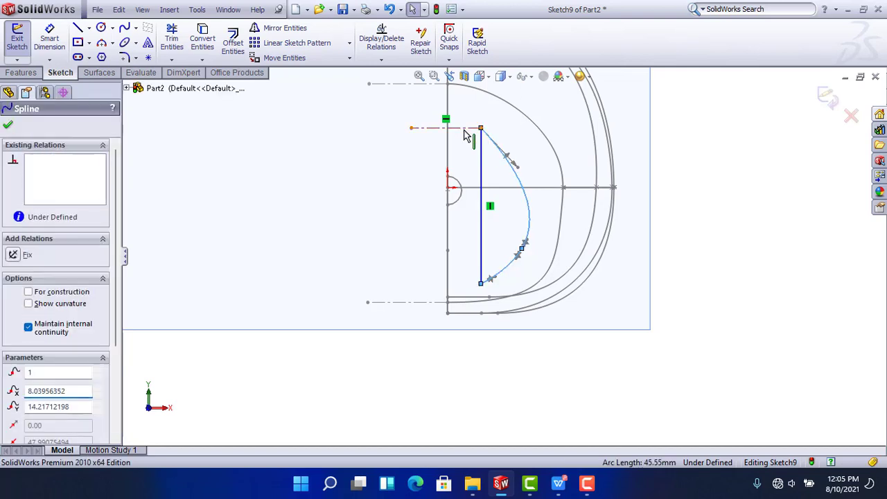
{"action": "left_click", "coordinate": [464, 130]}
{"action": "left_click", "coordinate": [466, 135], "text": "ctrl"}
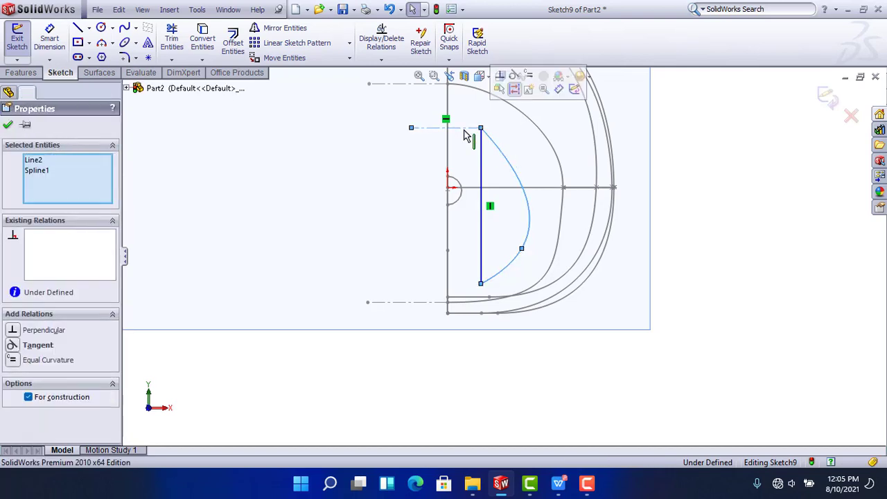
{"action": "left_click", "coordinate": [520, 74]}
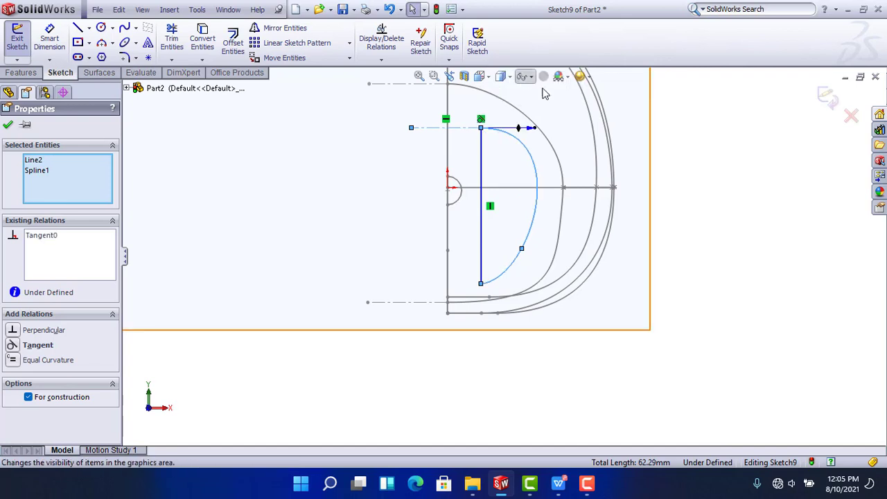
{"action": "left_click", "coordinate": [713, 231]}
Stretch the tangent handle at the spline's lower end and make it horizontal
{"action": "scroll", "coordinate": [534, 313], "scroll_direction": "down", "scroll_amount": 2}
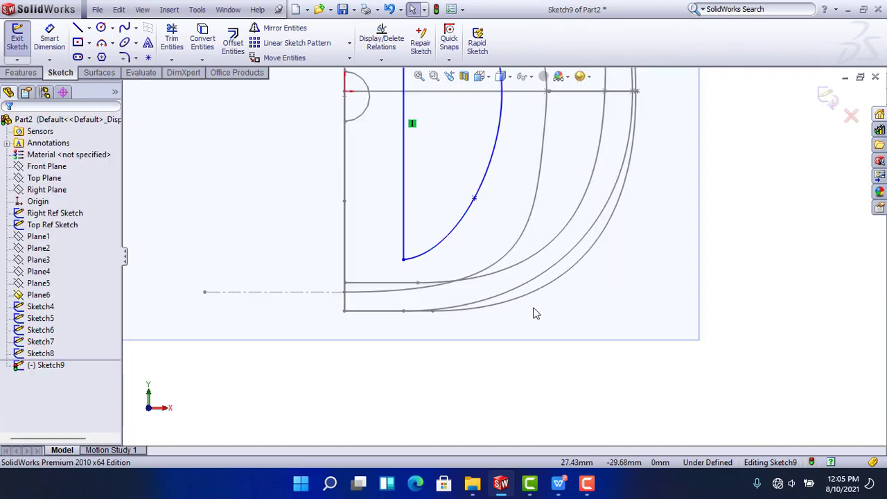
{"action": "left_click", "coordinate": [427, 257]}
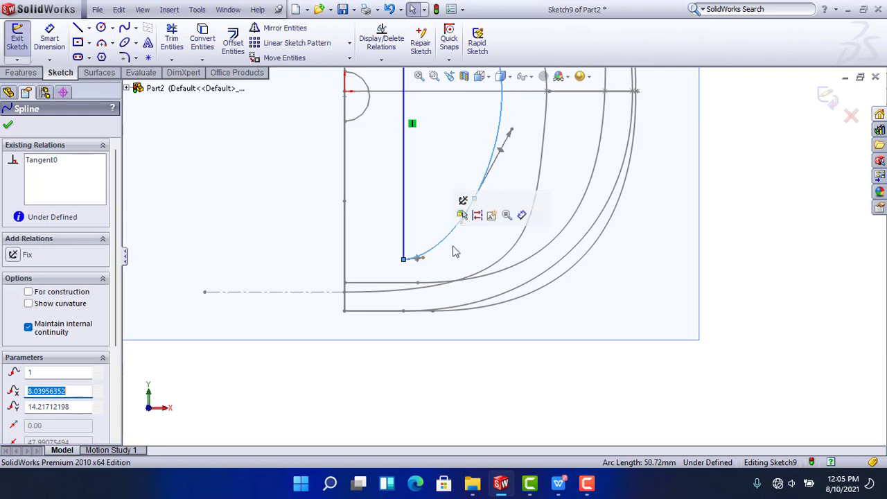
{"action": "left_click_drag", "start_coordinate": [421, 258], "coordinate": [475, 258]}
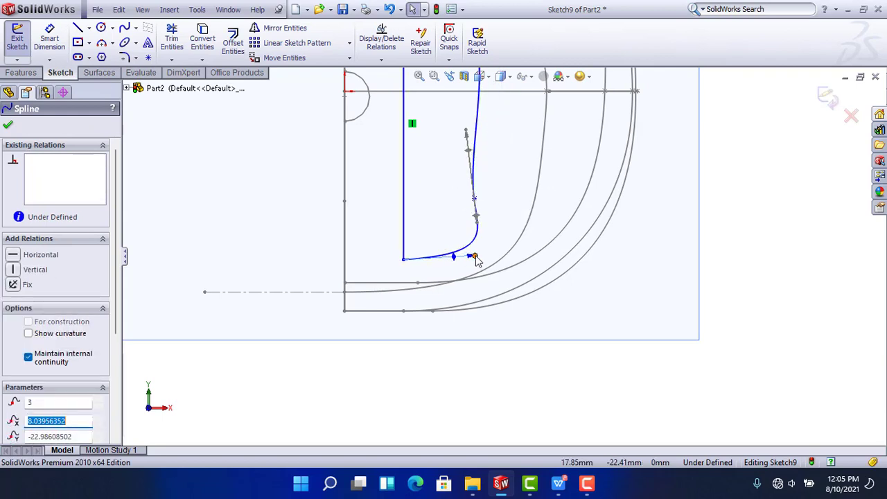
{"action": "left_click", "coordinate": [15, 256]}
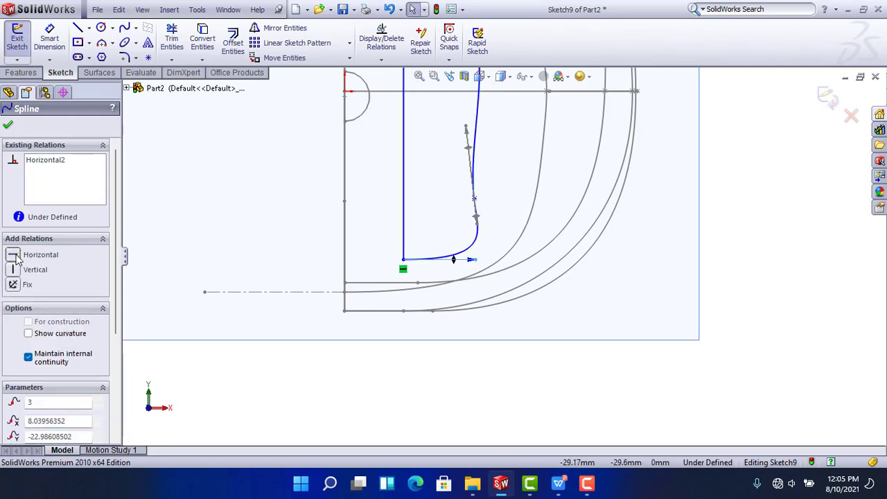
{"action": "left_click", "coordinate": [8, 125]}
Add a pierce relation between the vertical line's lower endpoint and the lower curve of the Right Ref Sketch
{"action": "middle_click_drag", "start_coordinate": [412, 317], "coordinate": [496, 253]}
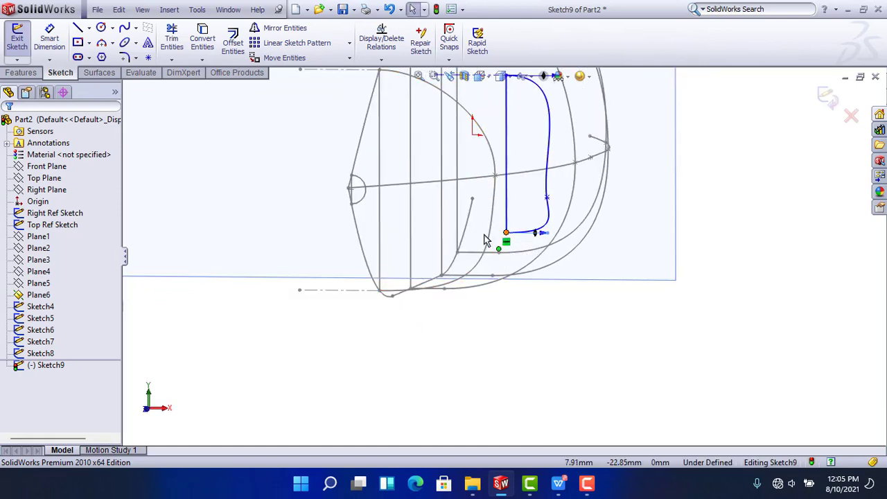
{"action": "left_click", "coordinate": [470, 216], "text": "ctrl"}
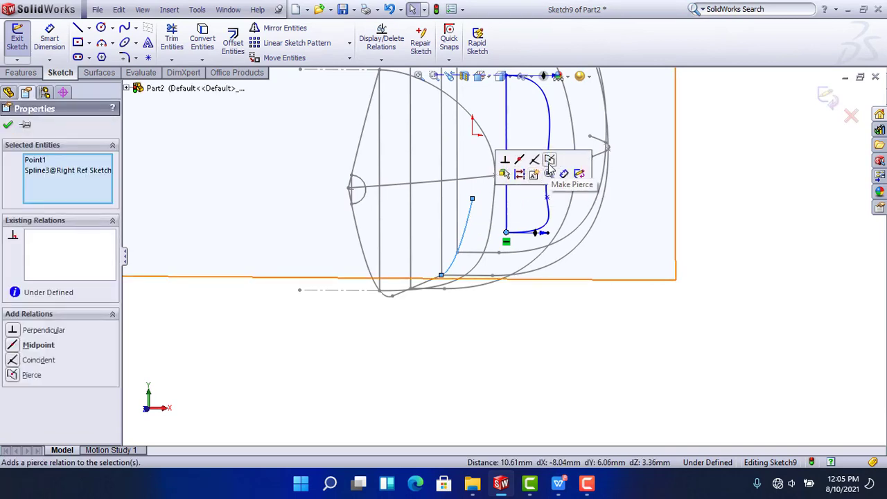
{"action": "left_click", "coordinate": [549, 161]}
{"action": "left_click", "coordinate": [625, 361]}
{"action": "scroll", "coordinate": [622, 344], "scroll_direction": "up", "scroll_amount": 3}
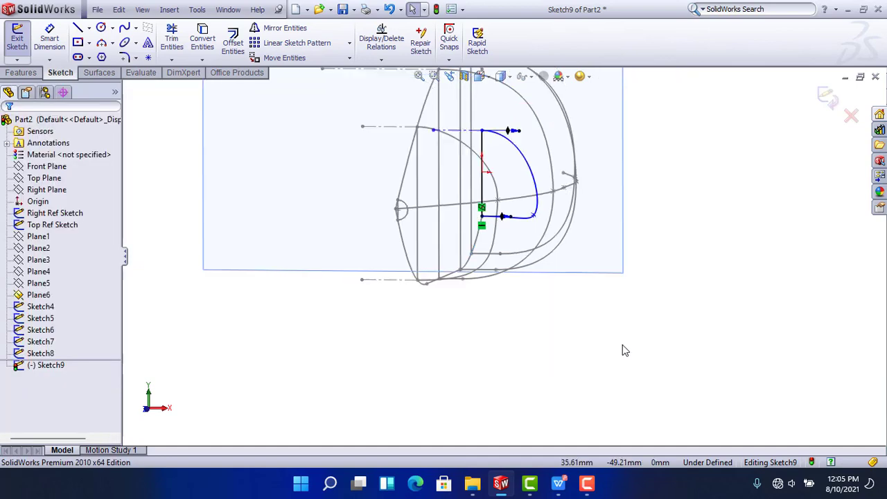
Add a pierce relation between the vertical line's upper endpoint and the upper curve of the Right Ref Sketch
{"action": "scroll", "coordinate": [515, 111], "scroll_direction": "down", "scroll_amount": 2}
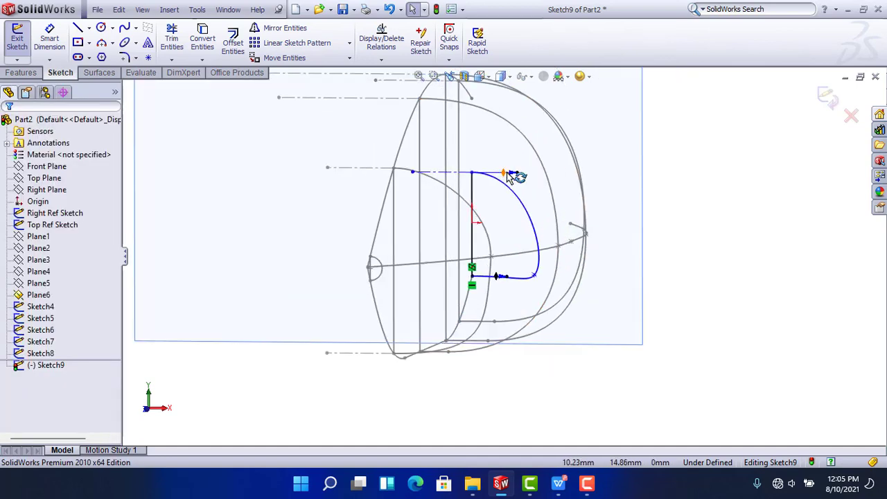
{"action": "left_click", "coordinate": [472, 173]}
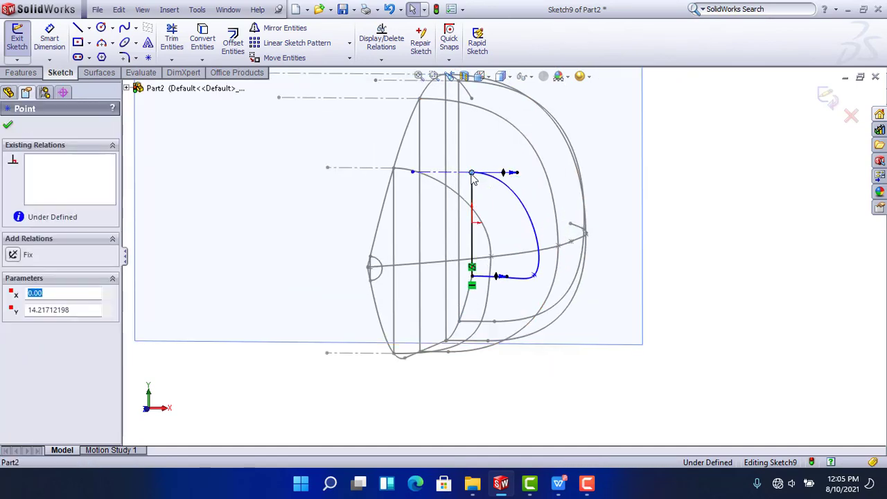
{"action": "key", "text": "Escape"}
{"action": "left_click", "coordinate": [465, 88]}
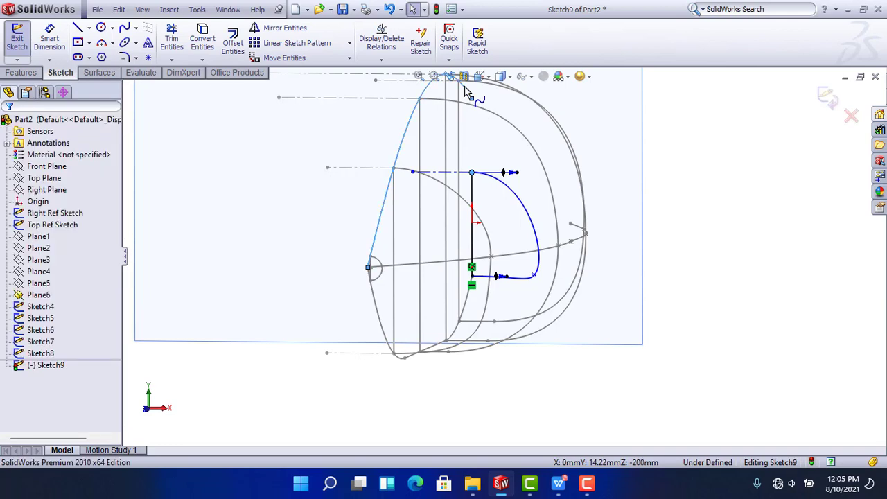
{"action": "left_click", "coordinate": [469, 91], "text": "ctrl"}
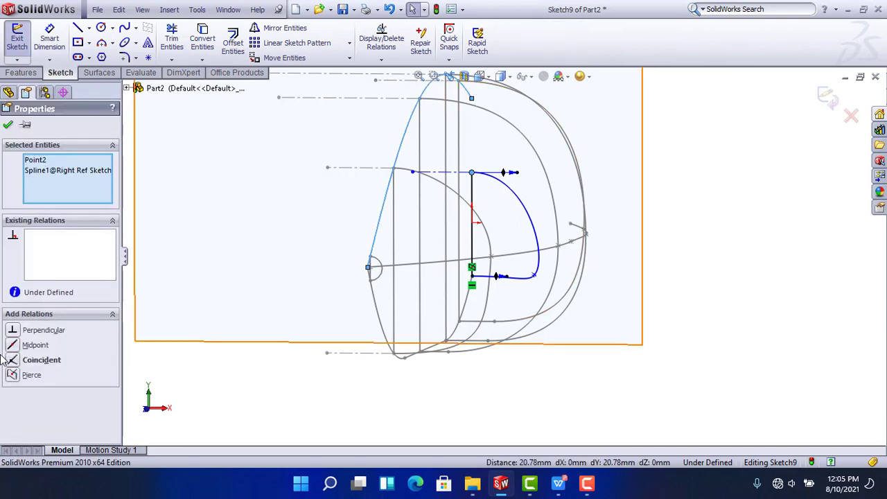
{"action": "left_click", "coordinate": [13, 375]}
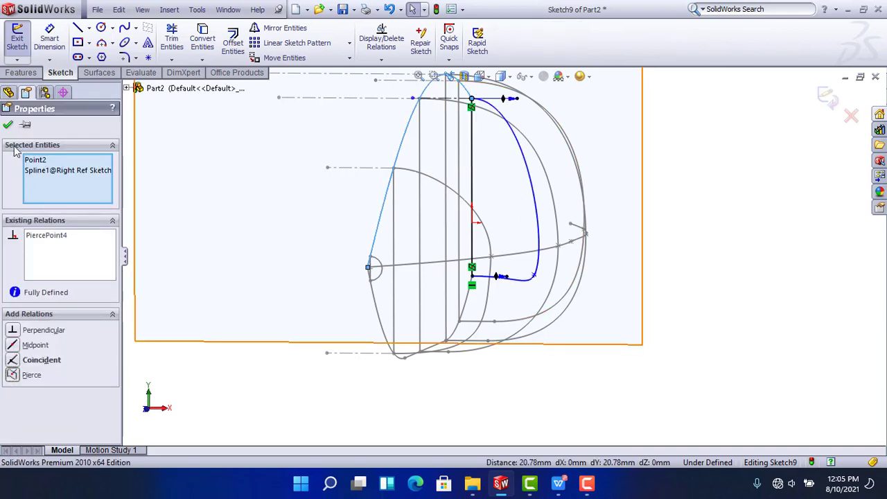
{"action": "left_click", "coordinate": [8, 125]}
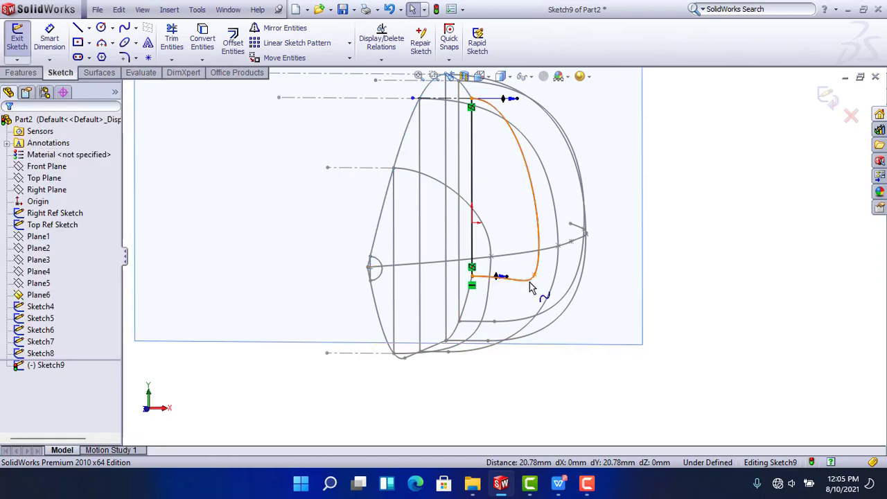
Add a pierce relation between the new spline's middle point and the curve of the Top Ref Sketch
{"action": "left_click", "coordinate": [584, 233]}
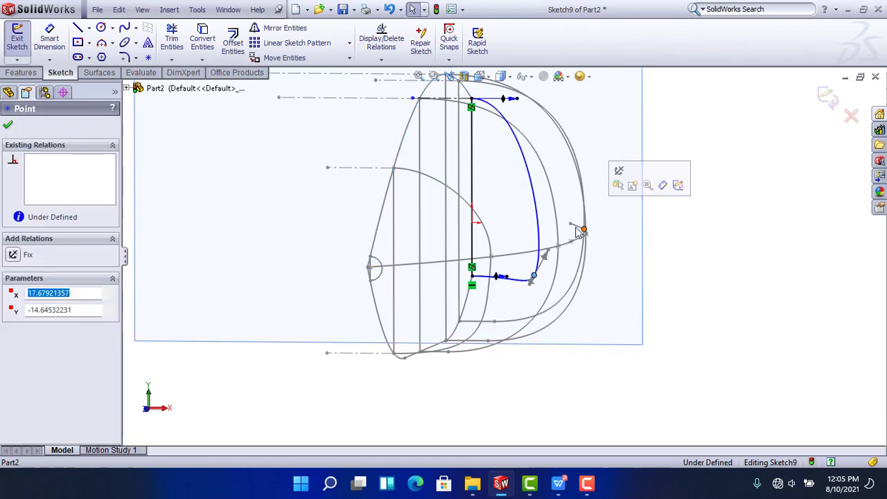
{"action": "mouse_move", "coordinate": [576, 240]}
{"action": "middle_mouse_down"}
{"action": "mouse_move", "coordinate": [568, 273]}
{"action": "mouse_move", "coordinate": [598, 236]}
{"action": "middle_mouse_up"}
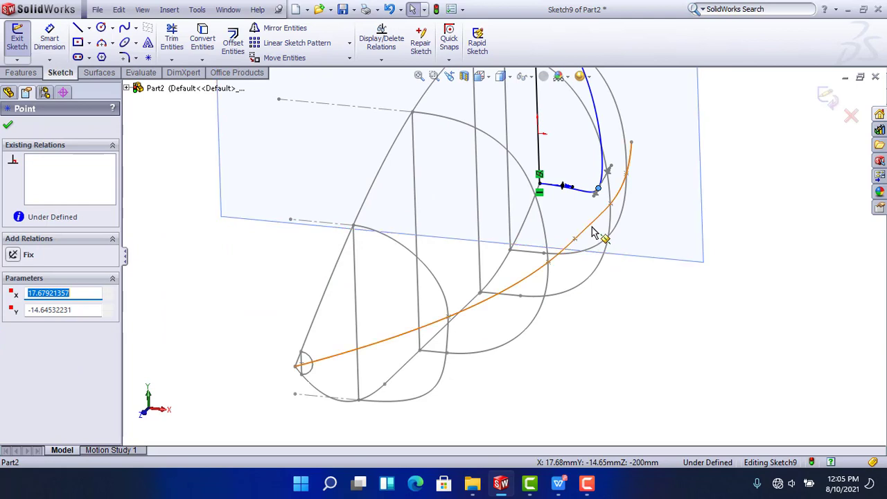
{"action": "left_click", "coordinate": [593, 233]}
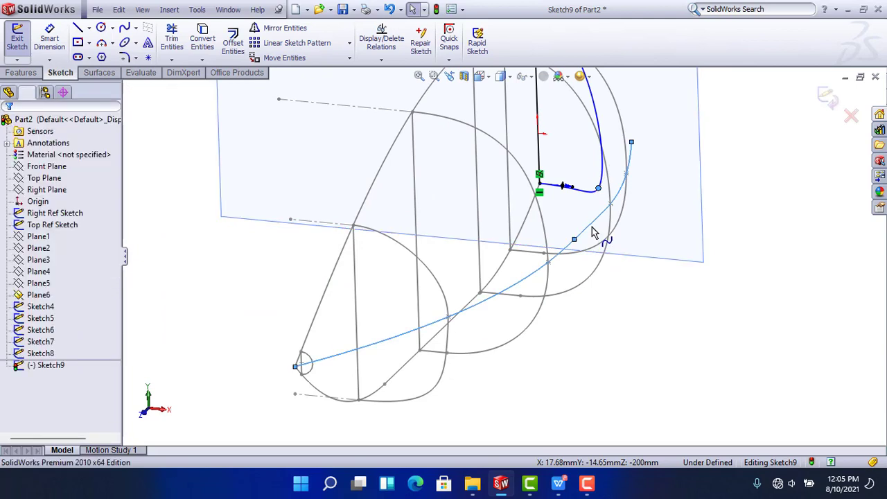
{"action": "left_click", "coordinate": [604, 236], "text": "ctrl"}
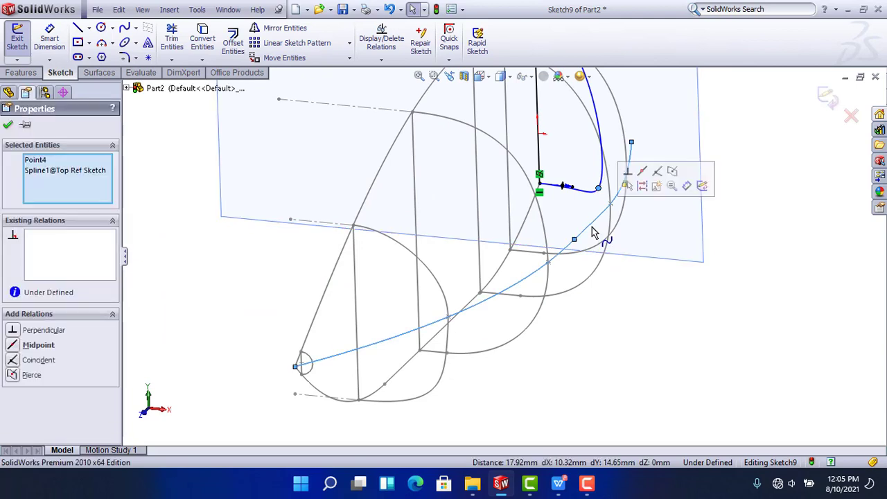
{"action": "left_click", "coordinate": [672, 172]}
{"action": "left_click", "coordinate": [776, 261]}
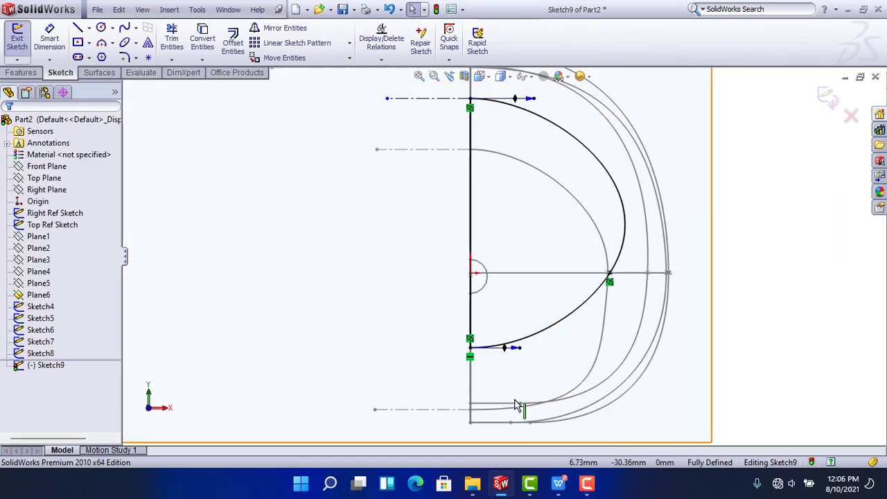
Lengthen the spline's lower tangent handle on the Plane6 profile to make its lower corner fuller
{"action": "mouse_move", "coordinate": [551, 352]}
{"action": "left_mouse_down"}
{"action": "mouse_move", "coordinate": [578, 348]}
{"action": "mouse_move", "coordinate": [566, 350]}
{"action": "left_mouse_up"}
{"action": "scroll", "coordinate": [569, 347], "scroll_direction": "up", "scroll_amount": 1}
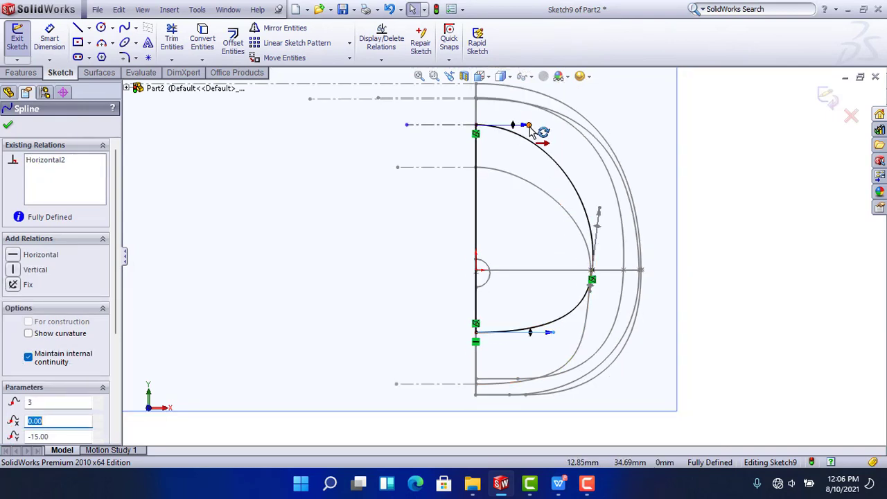
Lengthen the upper tangent handle of the Plane6 profile's spline and make the tangent handle at its middle point vertical
{"action": "left_click_drag", "start_coordinate": [528, 125], "coordinate": [548, 125]}
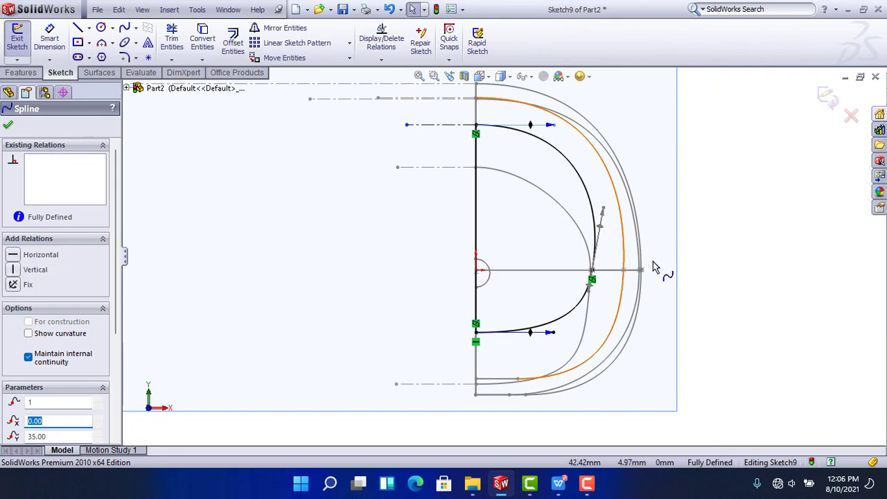
{"action": "left_click", "coordinate": [595, 208]}
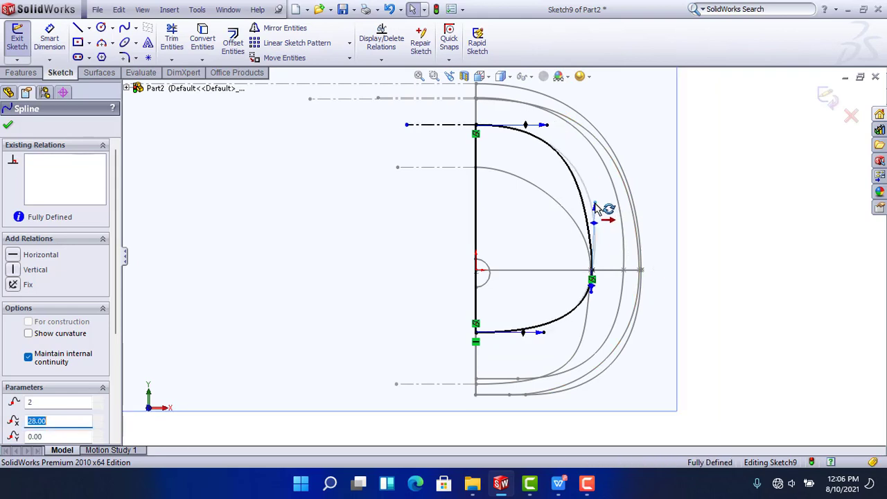
{"action": "left_click", "coordinate": [18, 269]}
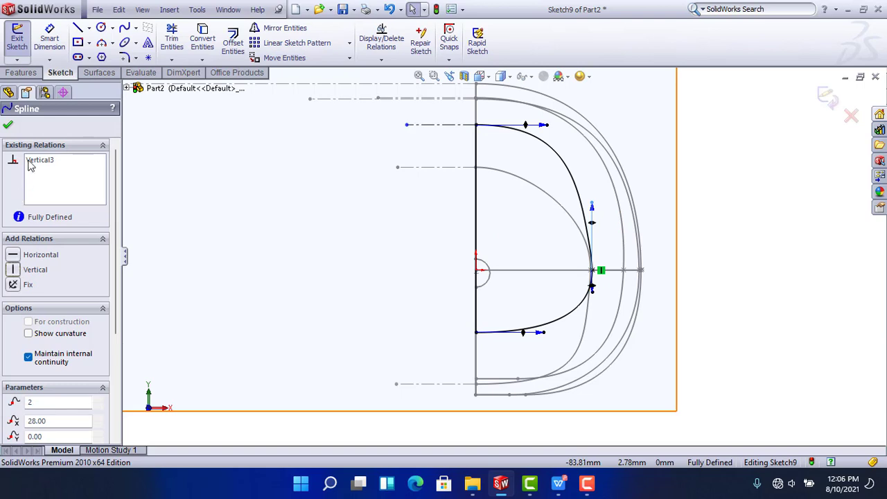
{"action": "left_click", "coordinate": [8, 126]}
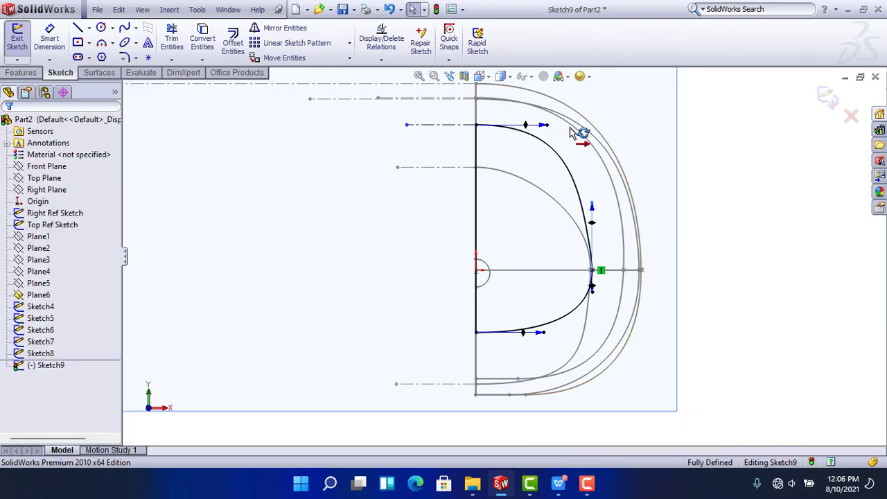
Fine-tune the spline's upper, lower and middle tangent handles to round out the Plane6 profile, and finish the sketch
{"action": "left_click_drag", "start_coordinate": [570, 131], "coordinate": [558, 133]}
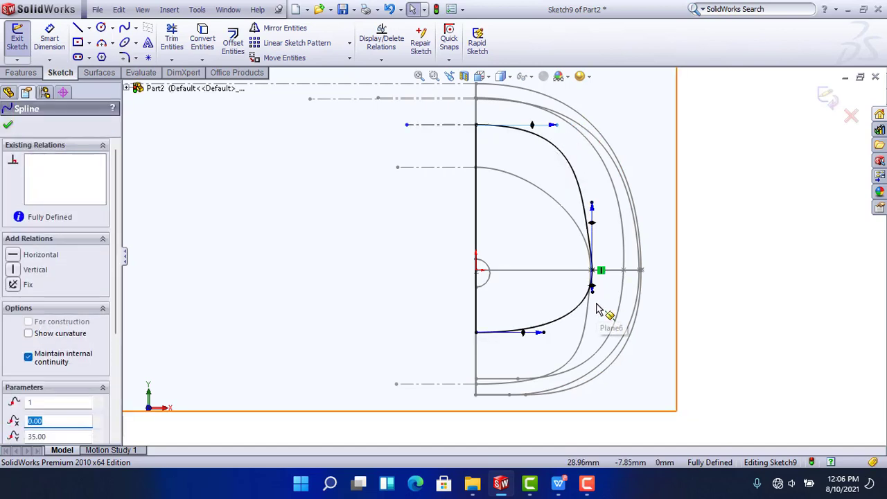
{"action": "mouse_move", "coordinate": [545, 335]}
{"action": "left_mouse_down"}
{"action": "mouse_move", "coordinate": [521, 334]}
{"action": "mouse_move", "coordinate": [563, 335]}
{"action": "mouse_move", "coordinate": [544, 335]}
{"action": "left_mouse_up"}
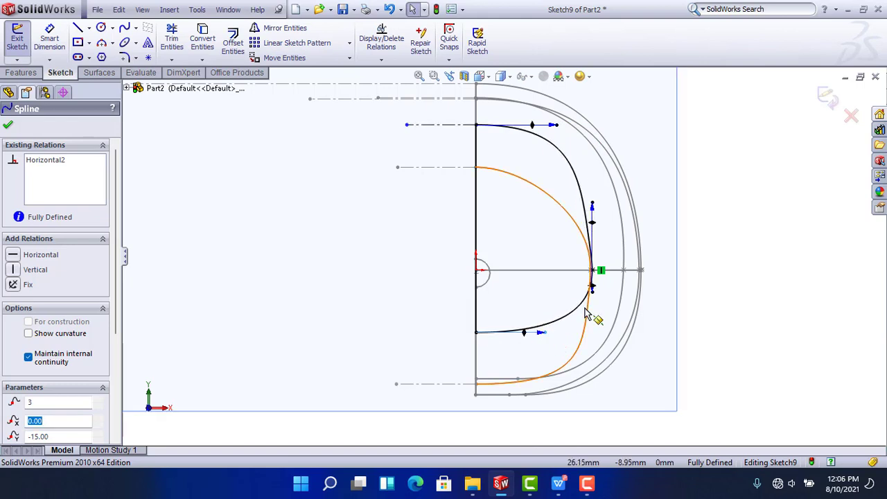
{"action": "left_click_drag", "start_coordinate": [591, 292], "coordinate": [592, 300]}
{"action": "left_click", "coordinate": [734, 312]}
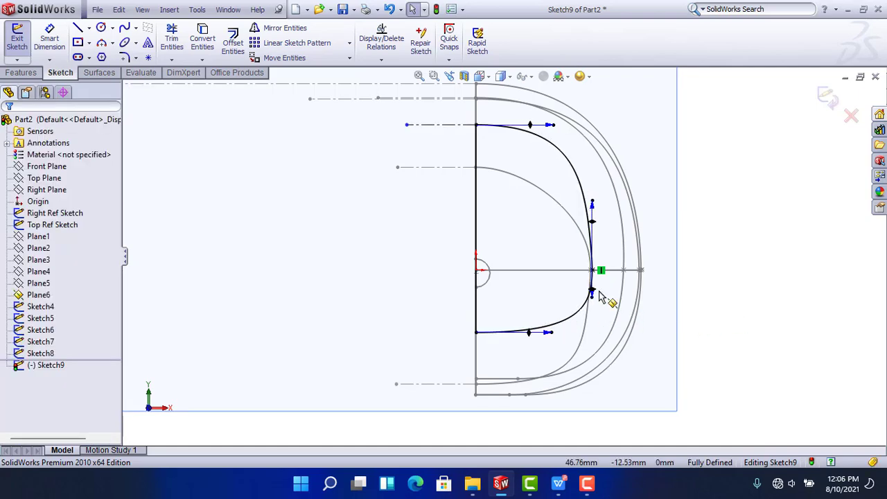
{"action": "mouse_move", "coordinate": [600, 292]}
{"action": "middle_mouse_down"}
{"action": "mouse_move", "coordinate": [586, 290]}
{"action": "mouse_move", "coordinate": [574, 317]}
{"action": "mouse_move", "coordinate": [606, 294]}
{"action": "middle_mouse_up"}
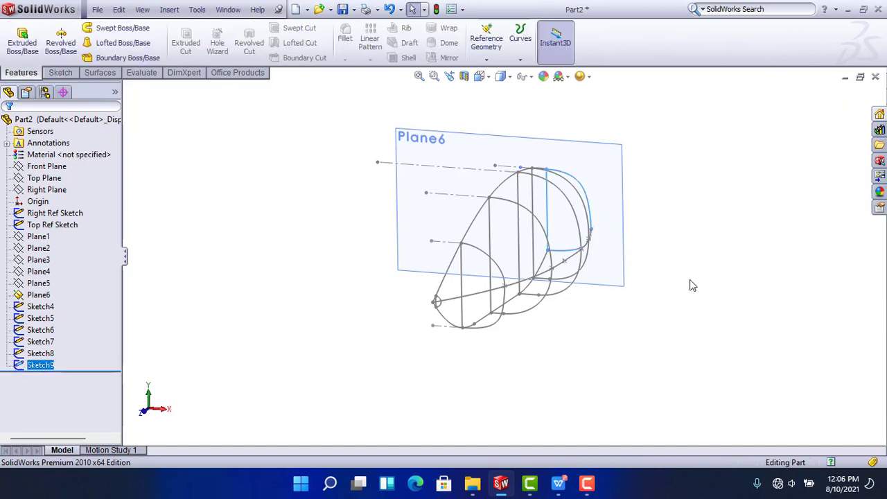
Hide Plane6 in the model
{"action": "left_click", "coordinate": [705, 296]}
{"action": "left_click", "coordinate": [618, 178]}
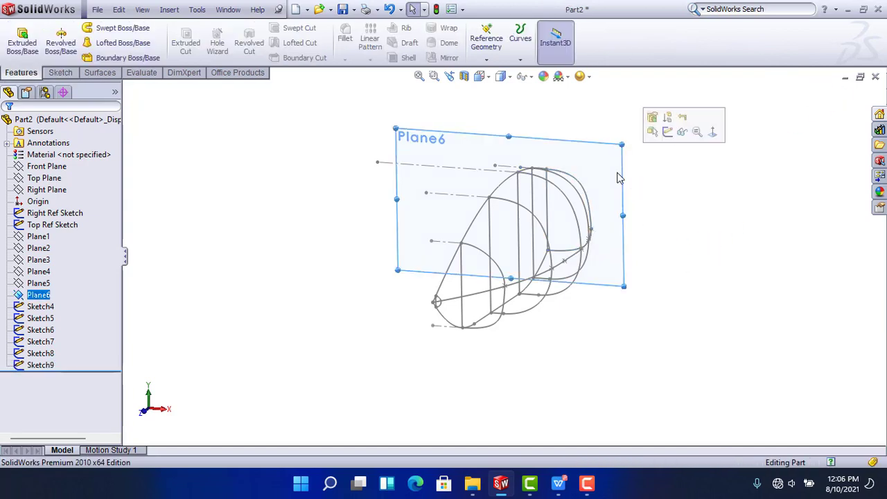
{"action": "left_click", "coordinate": [678, 130]}
Examine how the six half-profile sketches meet the side and top reference curves, especially near the nose tip
{"action": "mouse_move", "coordinate": [641, 325]}
{"action": "middle_mouse_down"}
{"action": "mouse_move", "coordinate": [573, 257]}
{"action": "mouse_move", "coordinate": [497, 275]}
{"action": "mouse_move", "coordinate": [284, 278]}
{"action": "mouse_move", "coordinate": [240, 318]}
{"action": "middle_mouse_up"}
{"action": "scroll", "coordinate": [601, 243], "scroll_direction": "up", "scroll_amount": 1}
{"action": "middle_click_drag", "start_coordinate": [601, 243], "coordinate": [600, 280]}
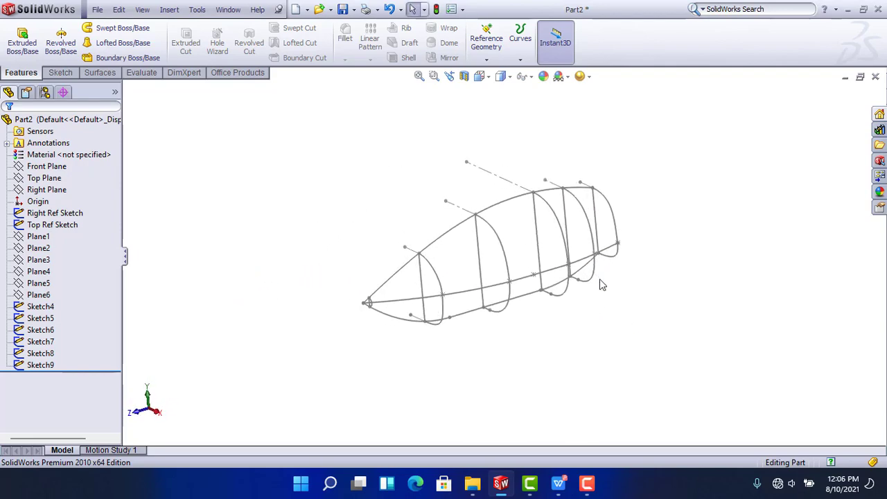
{"action": "scroll", "coordinate": [438, 262], "scroll_direction": "down", "scroll_amount": 1}
{"action": "scroll", "coordinate": [388, 343], "scroll_direction": "down", "scroll_amount": 5}
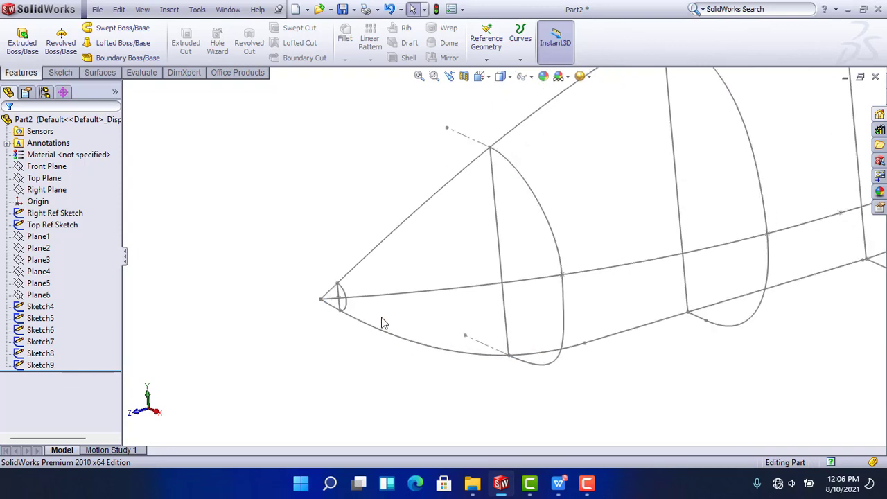
{"action": "scroll", "coordinate": [383, 308], "scroll_direction": "down", "scroll_amount": 2}
{"action": "scroll", "coordinate": [382, 305], "scroll_direction": "up", "scroll_amount": 8}
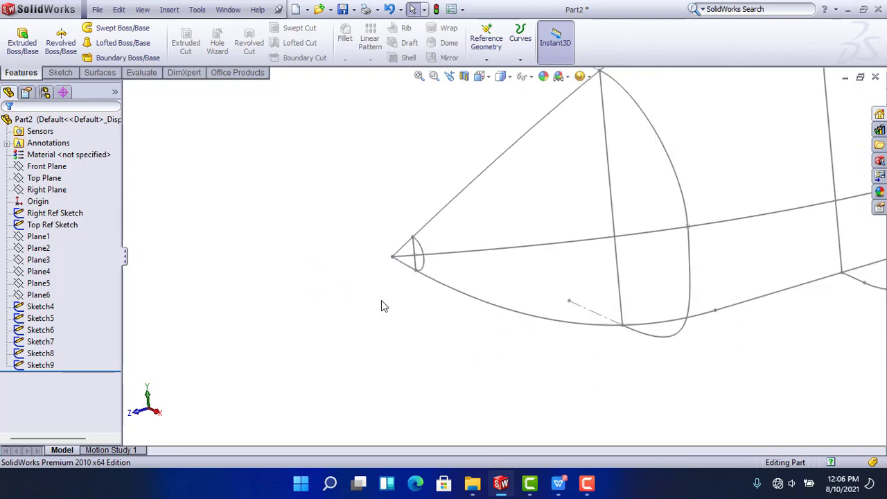
{"action": "scroll", "coordinate": [666, 235], "scroll_direction": "down", "scroll_amount": 1}
{"action": "scroll", "coordinate": [506, 256], "scroll_direction": "down", "scroll_amount": 1}
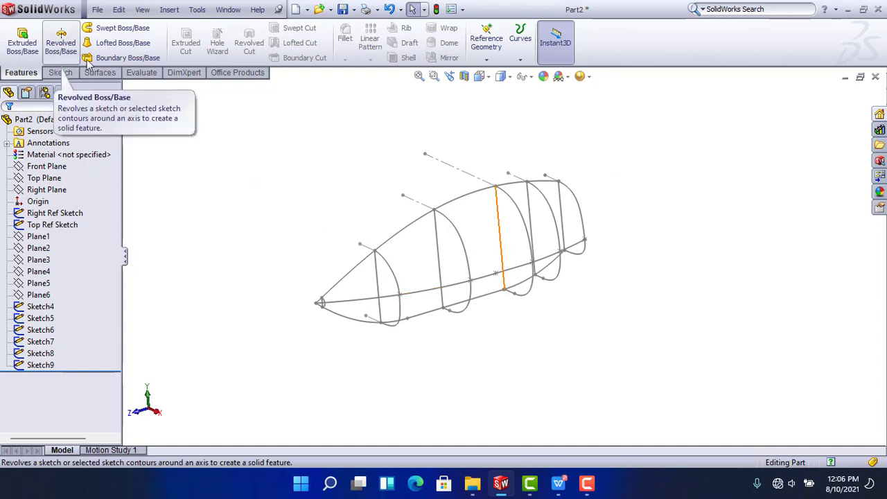
Start a Lofted Boss/Base with the half profiles Sketch4 through Sketch9 selected in order from the nose to the rear
{"action": "left_click", "coordinate": [118, 42]}
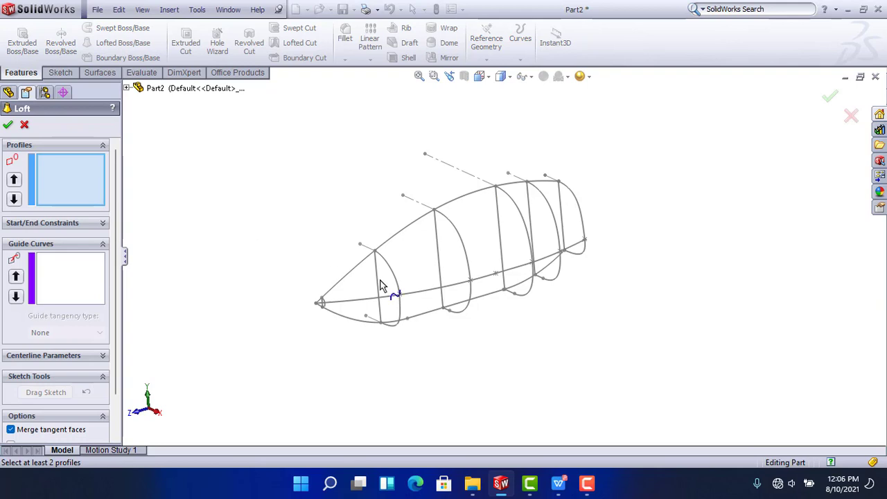
{"action": "scroll", "coordinate": [425, 303], "scroll_direction": "down", "scroll_amount": 2}
{"action": "scroll", "coordinate": [311, 305], "scroll_direction": "down", "scroll_amount": 2}
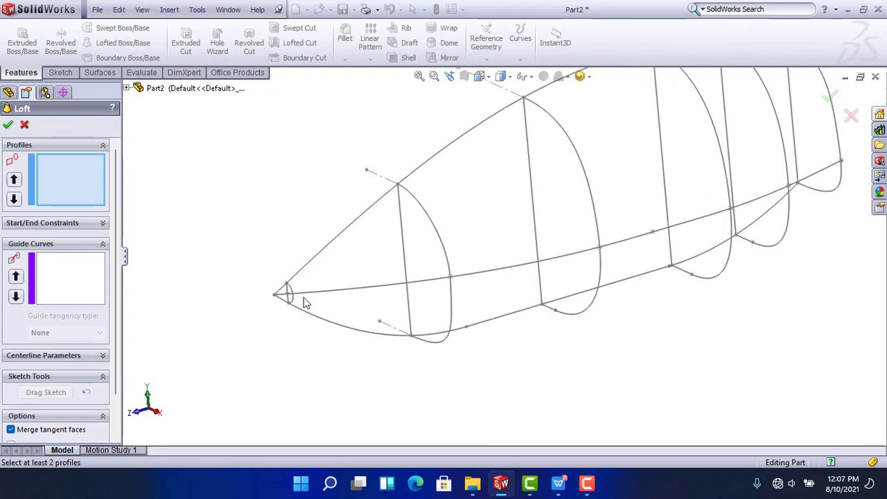
{"action": "left_click", "coordinate": [290, 294]}
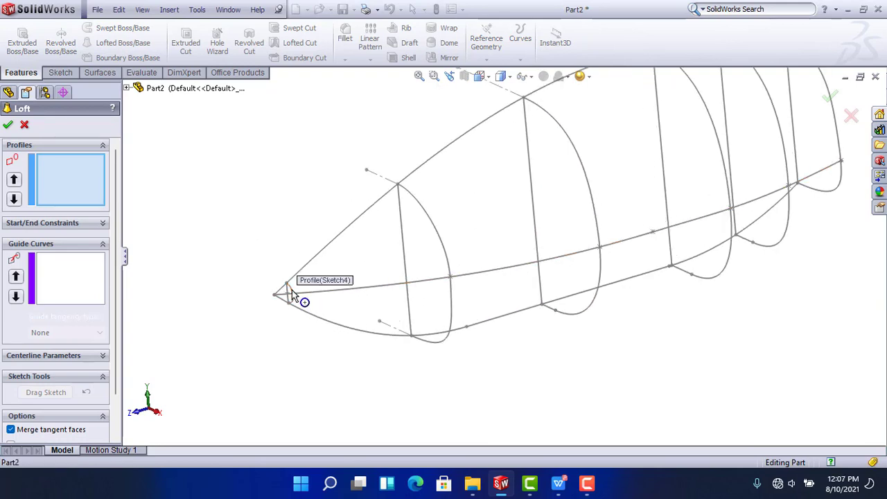
{"action": "left_click", "coordinate": [438, 236]}
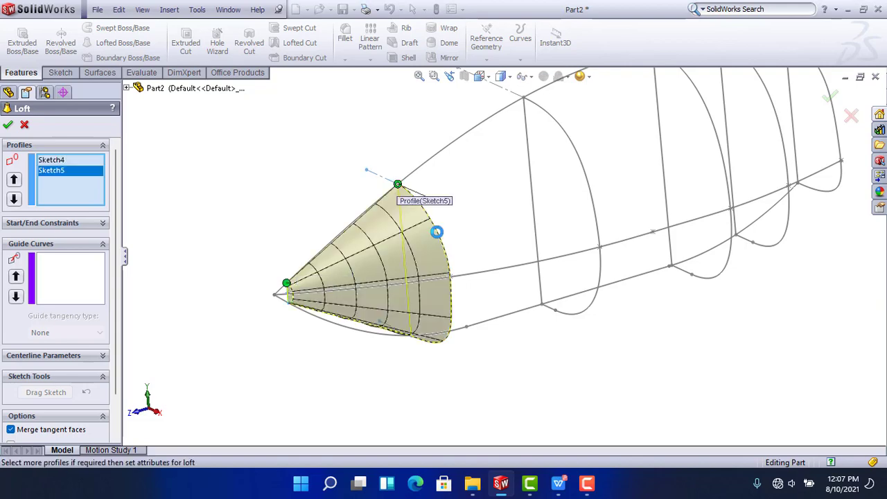
{"action": "left_click", "coordinate": [579, 154]}
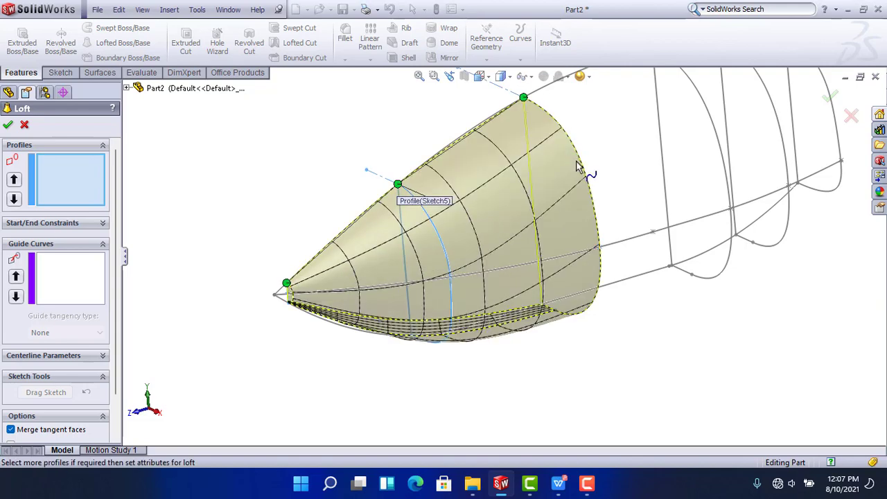
{"action": "middle_click_drag", "start_coordinate": [584, 164], "coordinate": [636, 186]}
{"action": "left_click", "coordinate": [680, 153]}
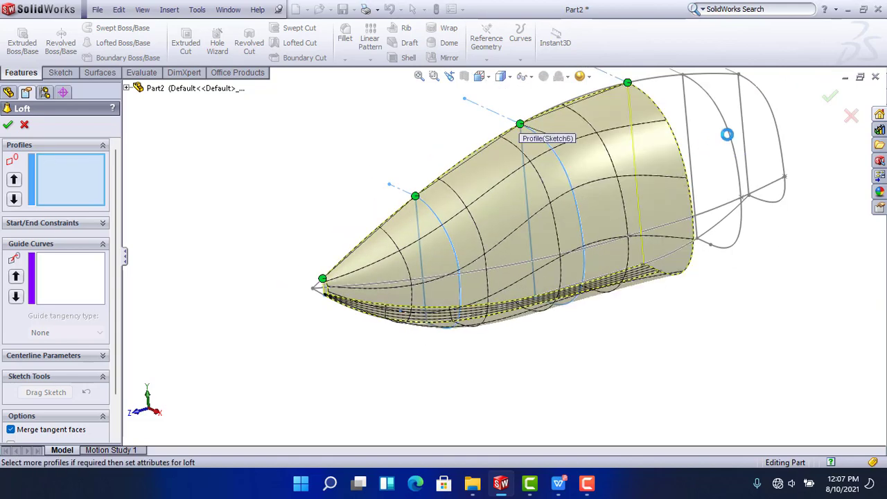
{"action": "left_click", "coordinate": [736, 137]}
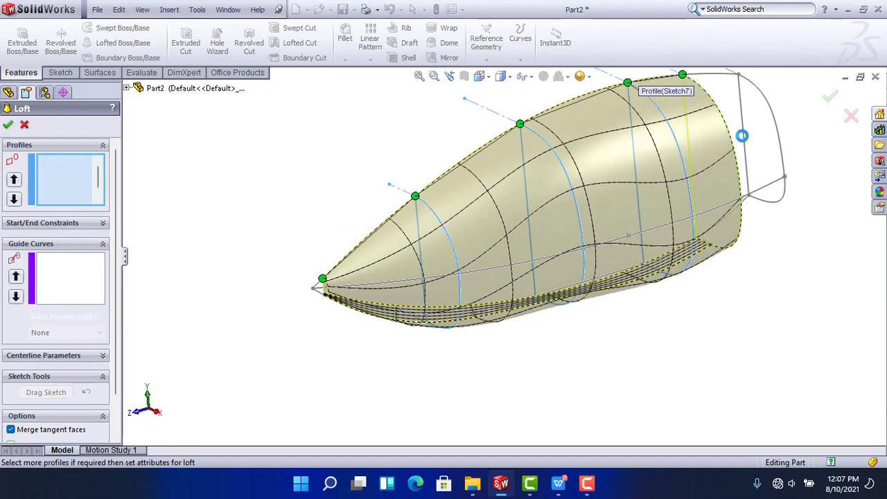
{"action": "left_click", "coordinate": [779, 132]}
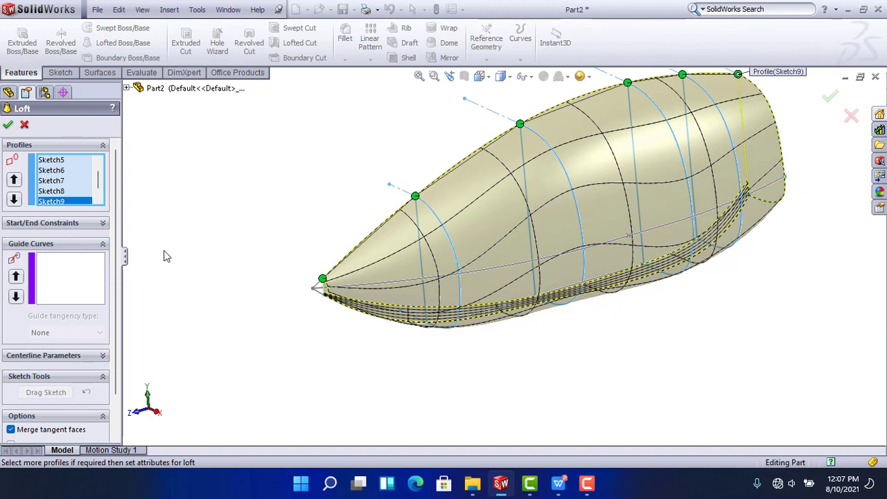
Add the upper curve of the Right Ref Sketch as the loft's first guide curve, using an open selection group
{"action": "left_click", "coordinate": [79, 276]}
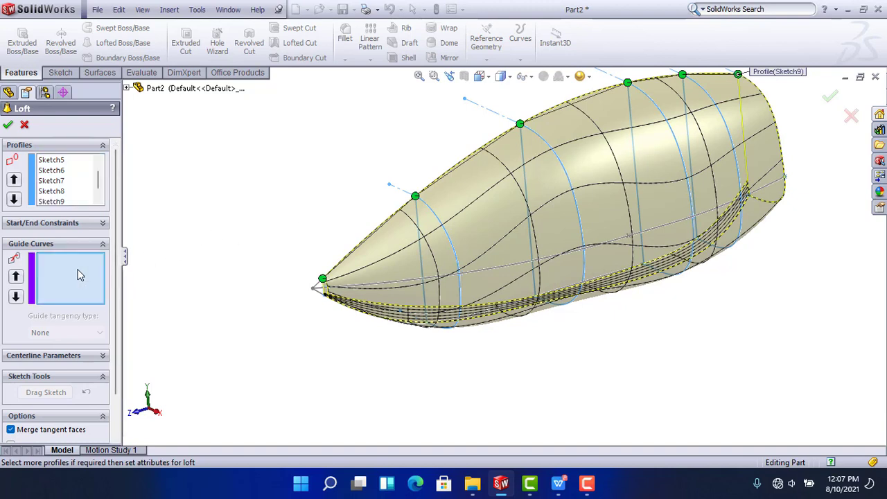
{"action": "right_click", "coordinate": [80, 274]}
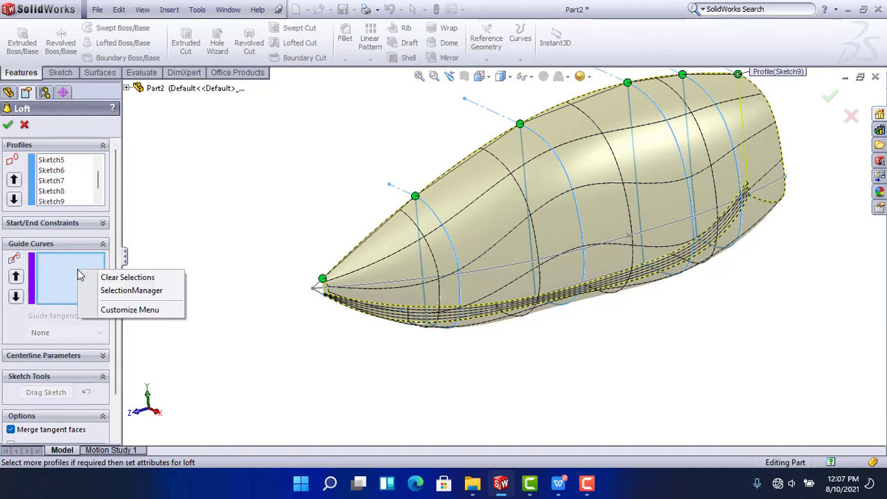
{"action": "left_click", "coordinate": [113, 293]}
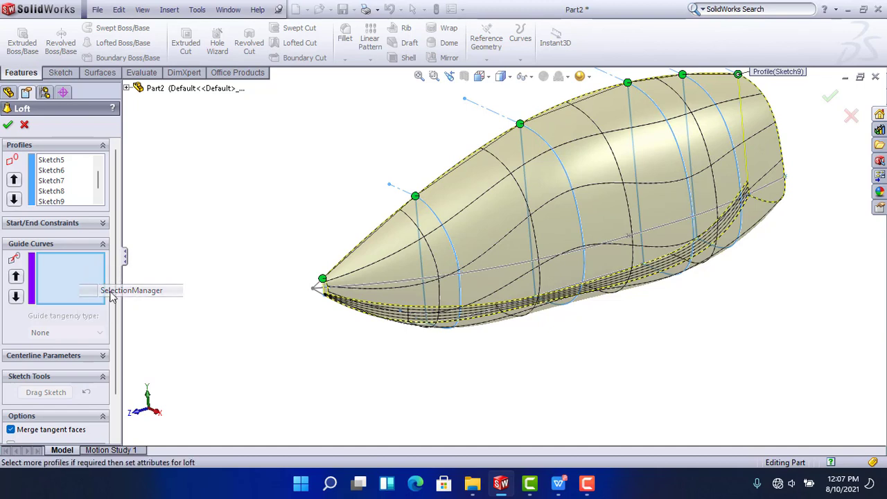
{"action": "left_click", "coordinate": [434, 177]}
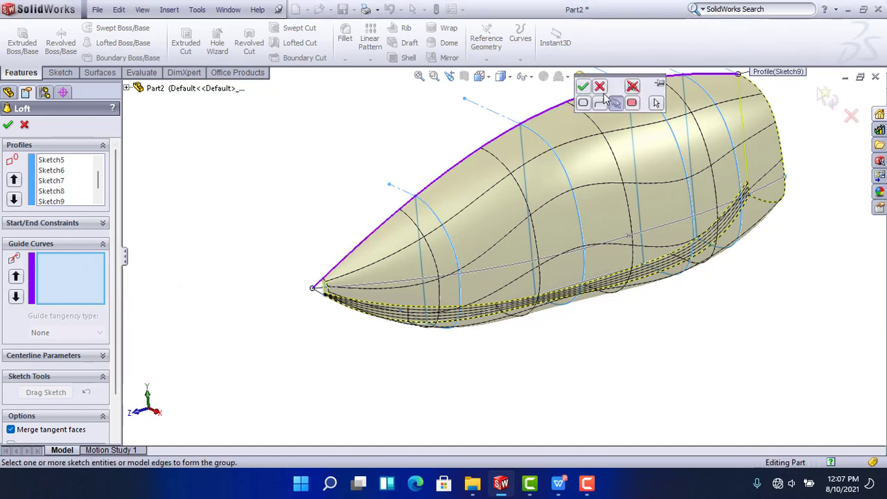
{"action": "left_click", "coordinate": [583, 86]}
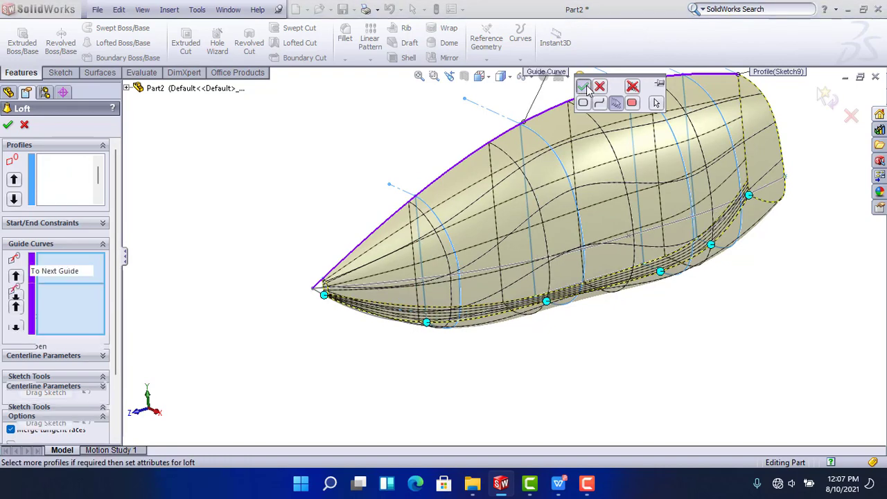
Add the connected lower curves of the Right Ref Sketch as the loft's second guide curve, grouped as one open chain
{"action": "right_click", "coordinate": [72, 311]}
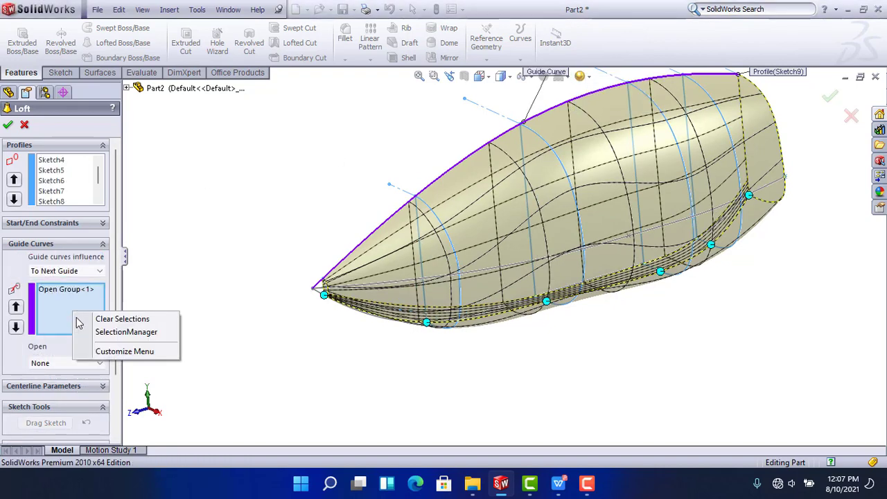
{"action": "left_click", "coordinate": [97, 329]}
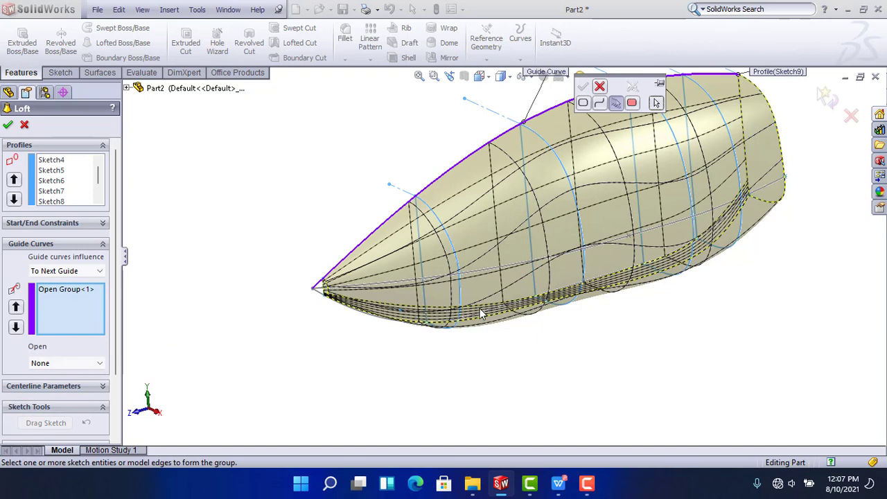
{"action": "left_click", "coordinate": [437, 320]}
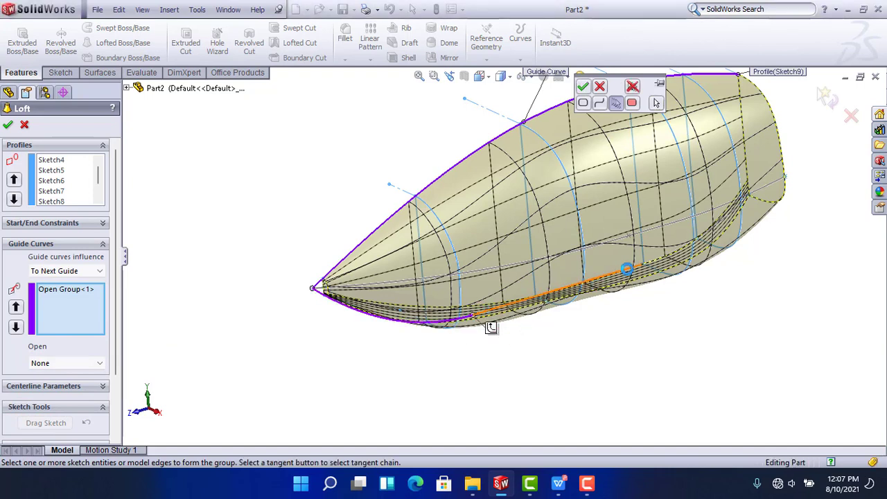
{"action": "left_click", "coordinate": [481, 319]}
{"action": "left_click", "coordinate": [700, 231]}
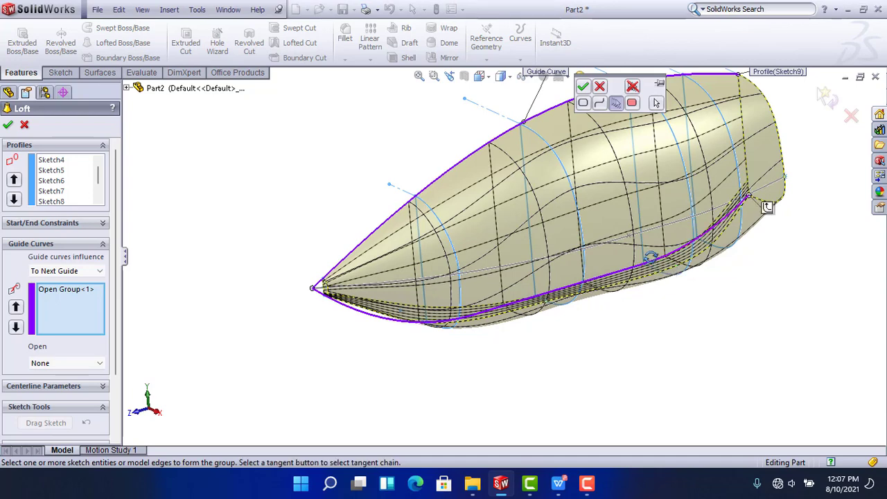
{"action": "middle_click_drag", "start_coordinate": [657, 261], "coordinate": [622, 214]}
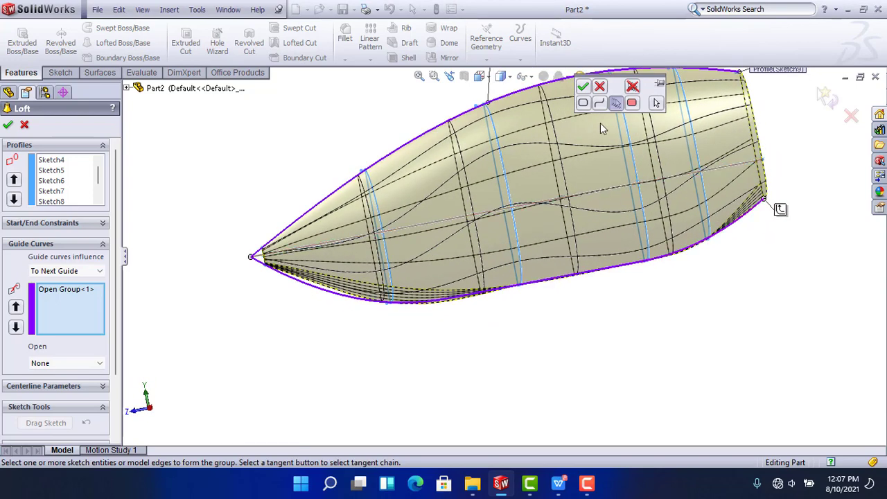
{"action": "left_click", "coordinate": [582, 88]}
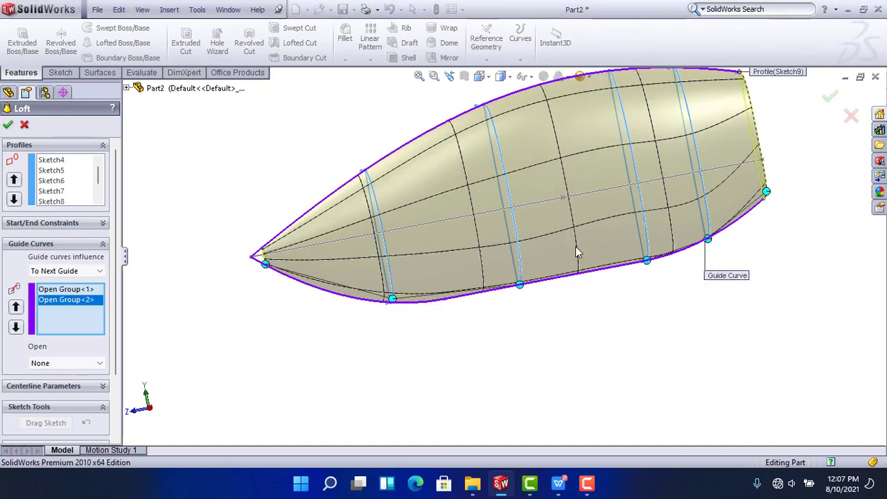
Create the solid loft from the chosen profiles and guide curves, and inspect the body's nose end
{"action": "middle_click_drag", "start_coordinate": [530, 260], "coordinate": [564, 331]}
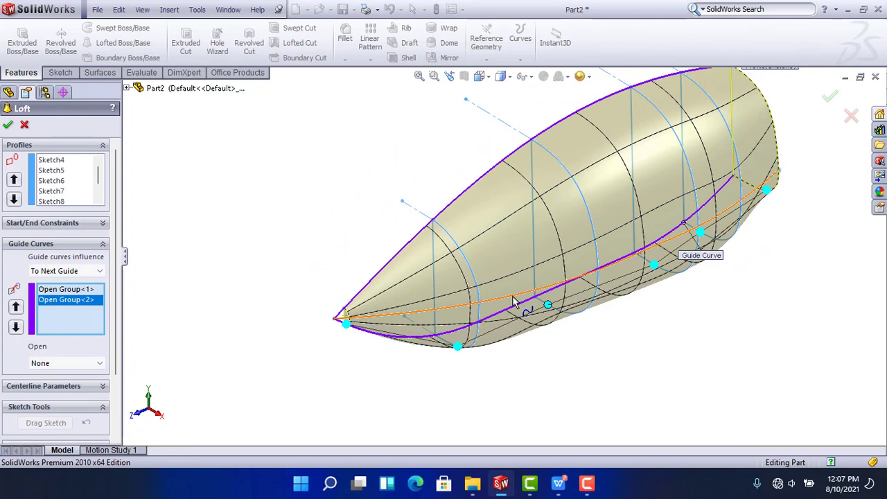
{"action": "key", "text": "Return"}
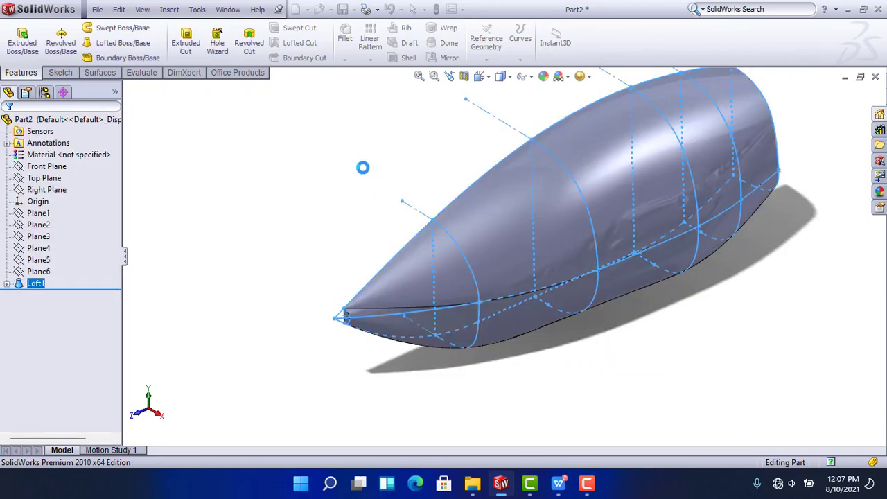
{"action": "mouse_move", "coordinate": [372, 173]}
{"action": "middle_mouse_down"}
{"action": "mouse_move", "coordinate": [469, 185]}
{"action": "mouse_move", "coordinate": [415, 143]}
{"action": "mouse_move", "coordinate": [393, 141]}
{"action": "mouse_move", "coordinate": [342, 156]}
{"action": "mouse_move", "coordinate": [327, 174]}
{"action": "mouse_move", "coordinate": [161, 170]}
{"action": "mouse_move", "coordinate": [404, 209]}
{"action": "mouse_move", "coordinate": [386, 184]}
{"action": "mouse_move", "coordinate": [465, 228]}
{"action": "mouse_move", "coordinate": [459, 253]}
{"action": "mouse_move", "coordinate": [478, 269]}
{"action": "mouse_move", "coordinate": [460, 210]}
{"action": "mouse_move", "coordinate": [454, 239]}
{"action": "mouse_move", "coordinate": [430, 250]}
{"action": "mouse_move", "coordinate": [409, 235]}
{"action": "mouse_move", "coordinate": [370, 248]}
{"action": "mouse_move", "coordinate": [408, 280]}
{"action": "mouse_move", "coordinate": [440, 255]}
{"action": "middle_mouse_up"}
{"action": "scroll", "coordinate": [428, 227], "scroll_direction": "down", "scroll_amount": 3}
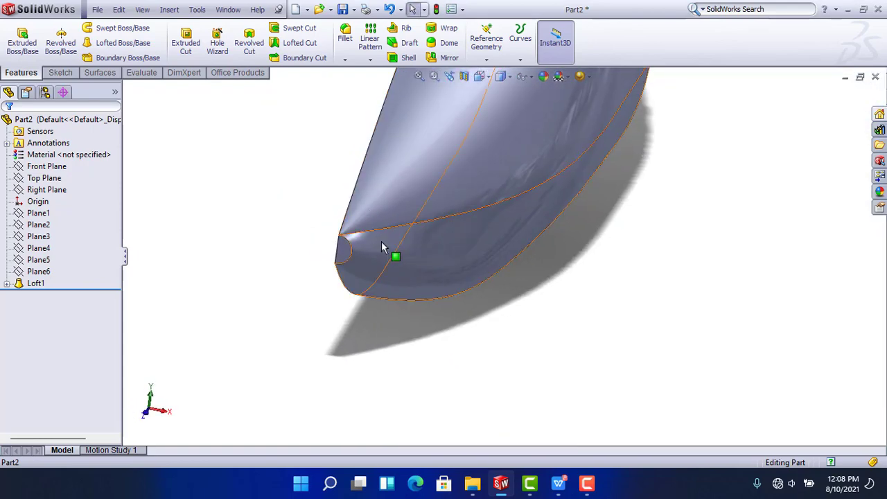
Open the loft's definition and examine how the nose profile lines up with the guide curves
{"action": "left_click", "coordinate": [379, 257]}
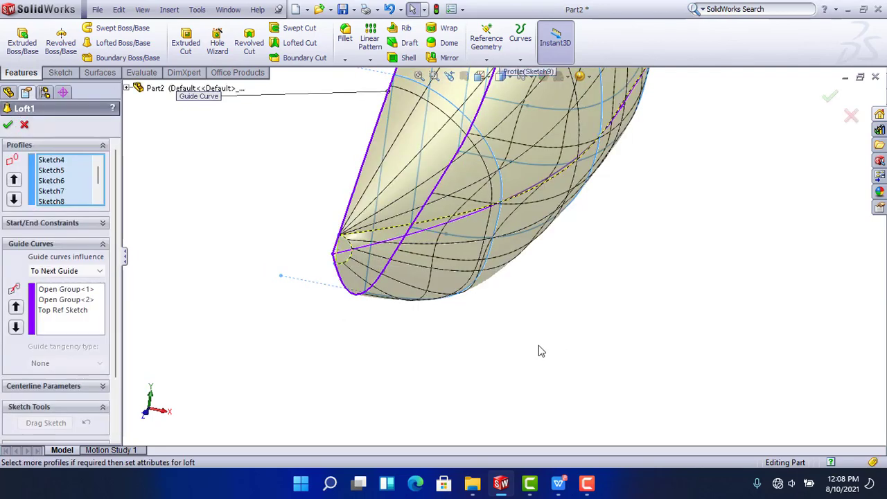
{"action": "scroll", "coordinate": [373, 205], "scroll_direction": "down", "scroll_amount": 5}
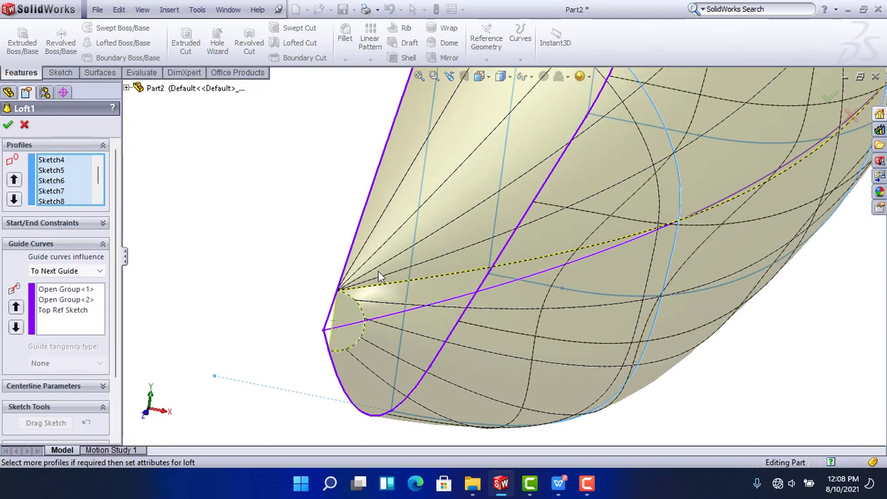
{"action": "scroll", "coordinate": [526, 296], "scroll_direction": "up", "scroll_amount": 5}
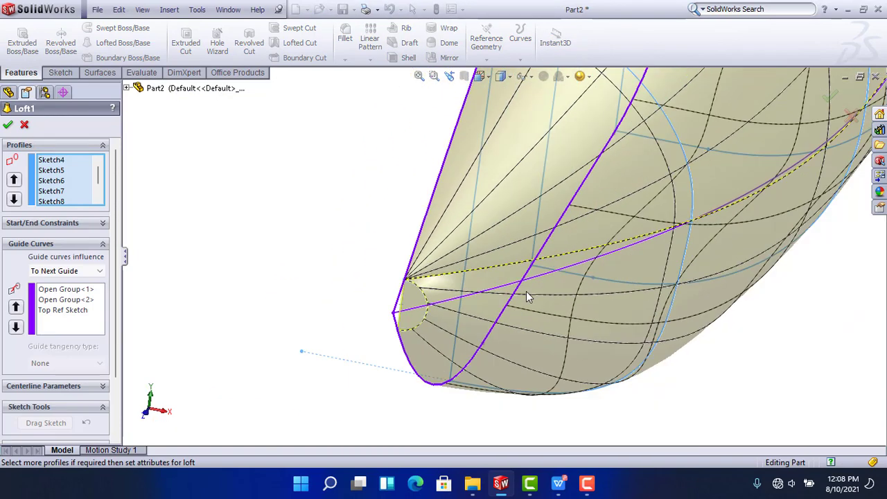
{"action": "scroll", "coordinate": [485, 256], "scroll_direction": "down", "scroll_amount": 10}
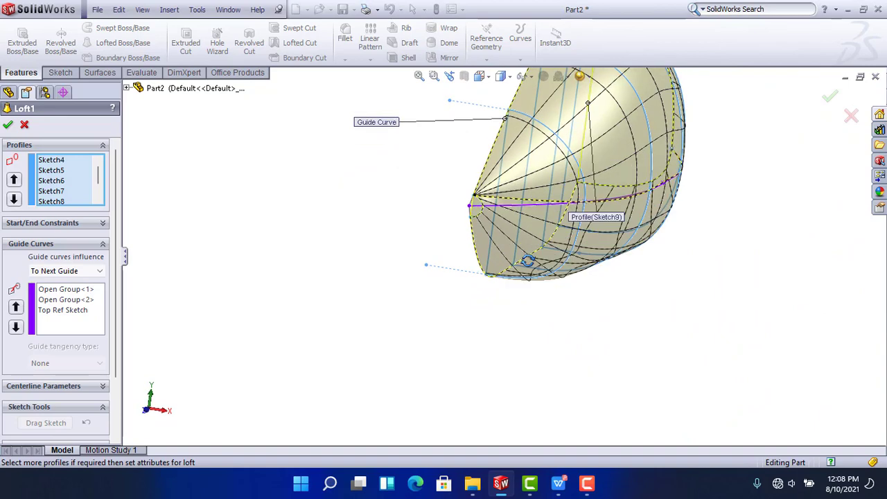
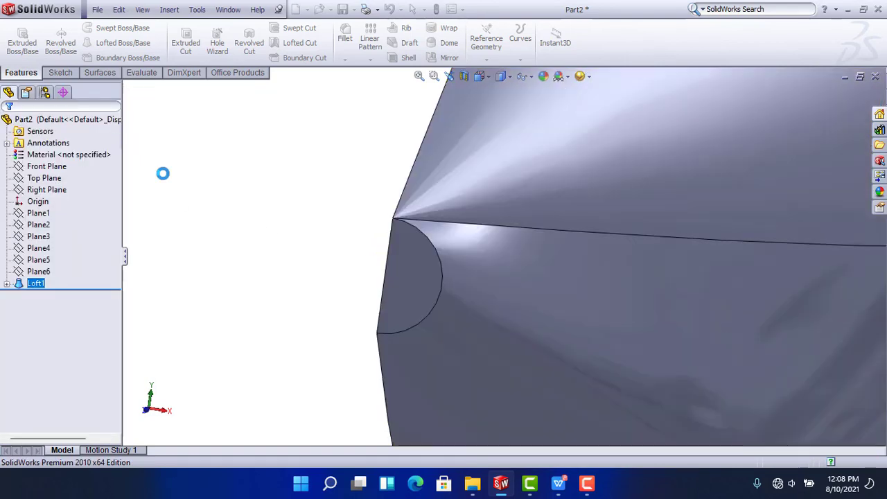
Open the loft's nose profile Sketch4 for editing and convert its arc to construction geometry
{"action": "left_click", "coordinate": [6, 284]}
{"action": "left_click", "coordinate": [43, 295]}
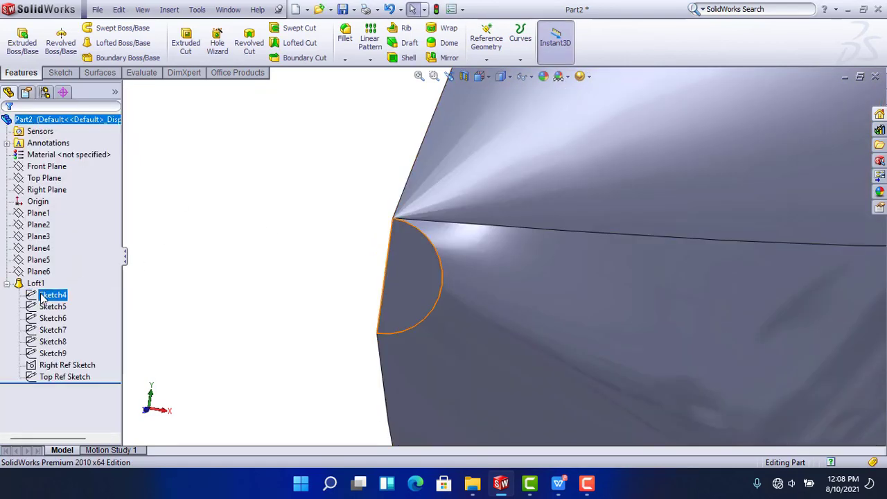
{"action": "left_click", "coordinate": [41, 295]}
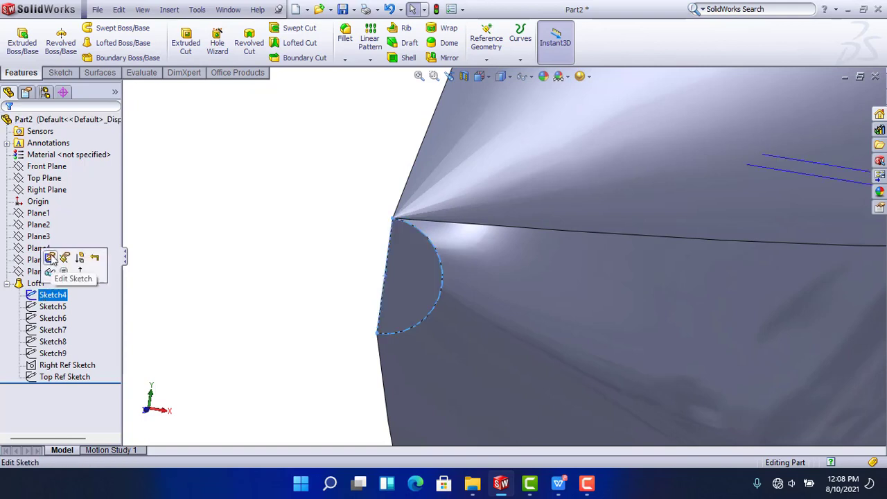
{"action": "left_click", "coordinate": [51, 258]}
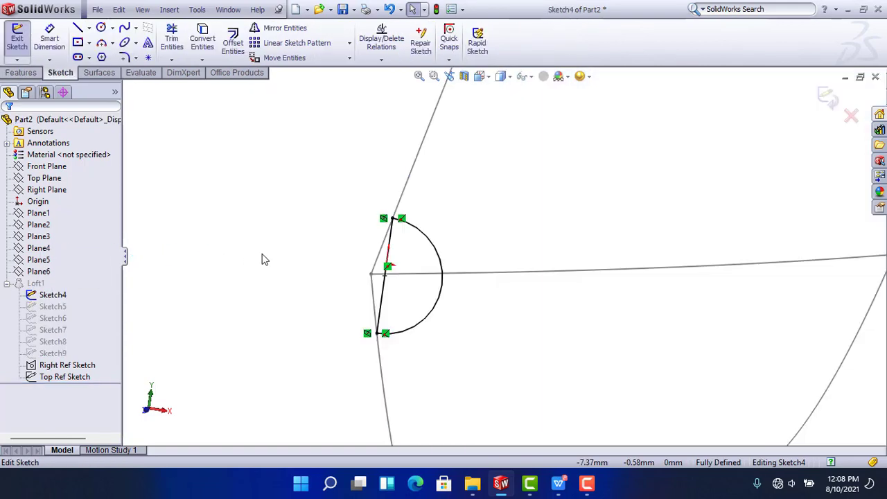
{"action": "scroll", "coordinate": [274, 264], "scroll_direction": "up", "scroll_amount": 4}
{"action": "middle_click_drag", "start_coordinate": [367, 257], "coordinate": [364, 251]}
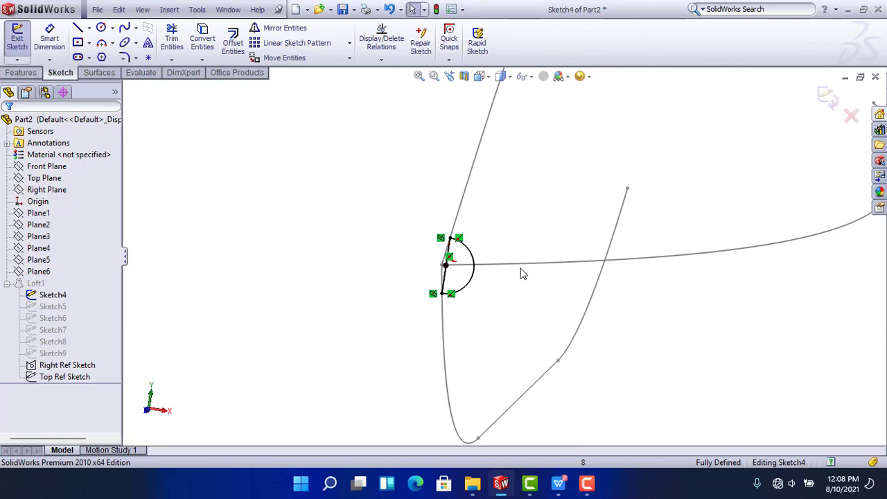
{"action": "scroll", "coordinate": [515, 272], "scroll_direction": "down", "scroll_amount": 4}
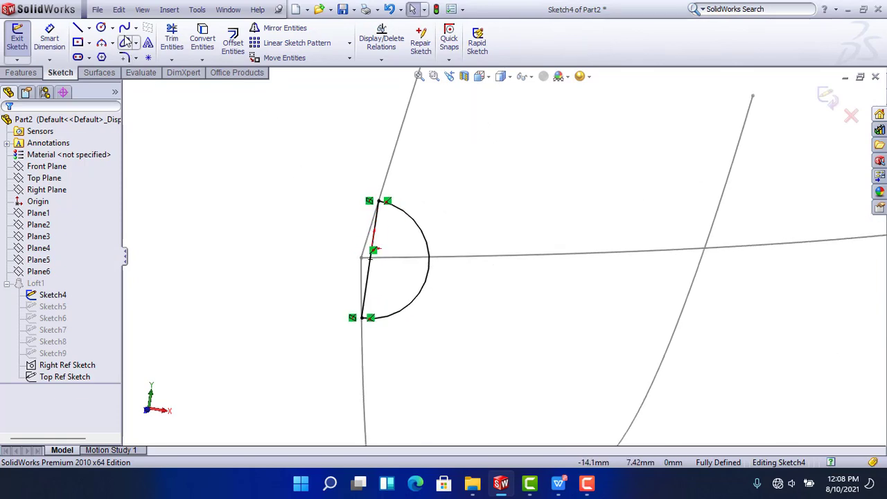
{"action": "left_click", "coordinate": [420, 238]}
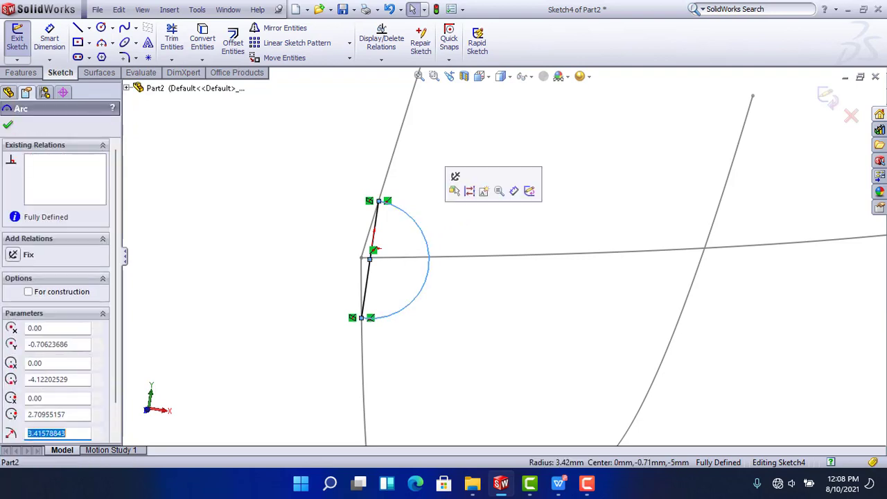
{"action": "left_click", "coordinate": [470, 191]}
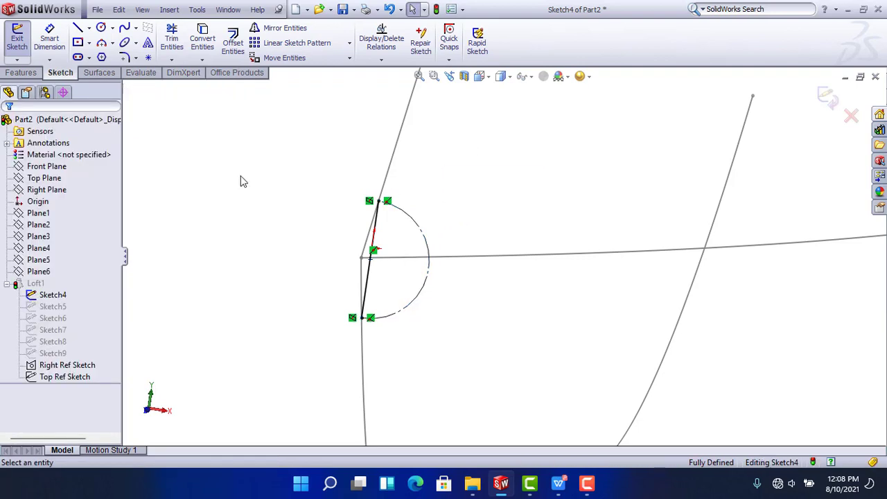
Sketch a three-point spline between the construction arc's ends, with its middle point outside the arc at about X 4.9, Y 0.24 mm
{"action": "left_click", "coordinate": [125, 27]}
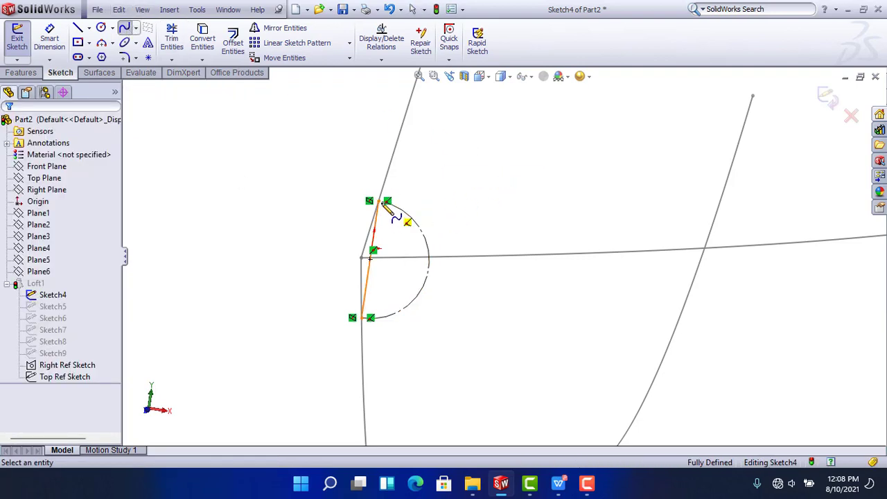
{"action": "left_click", "coordinate": [457, 259]}
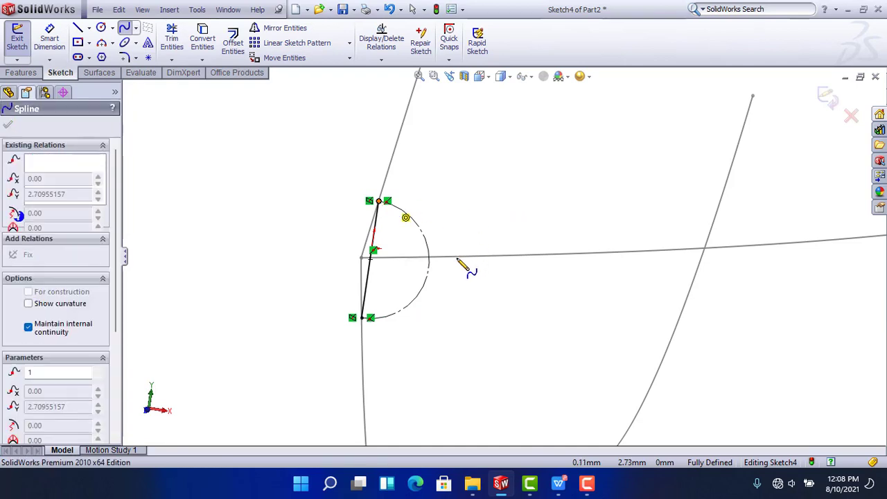
{"action": "left_click", "coordinate": [370, 318]}
{"action": "right_click", "coordinate": [289, 188]}
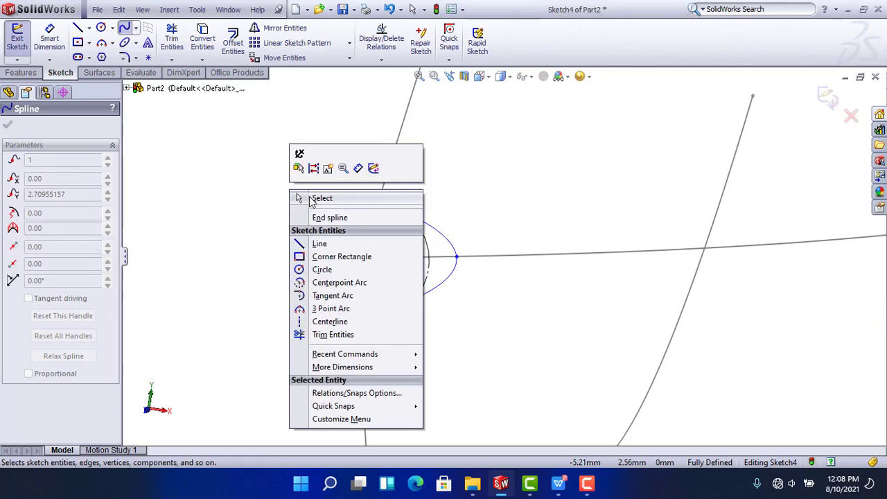
{"action": "left_click", "coordinate": [318, 214]}
{"action": "key", "text": "ctrl+8"}
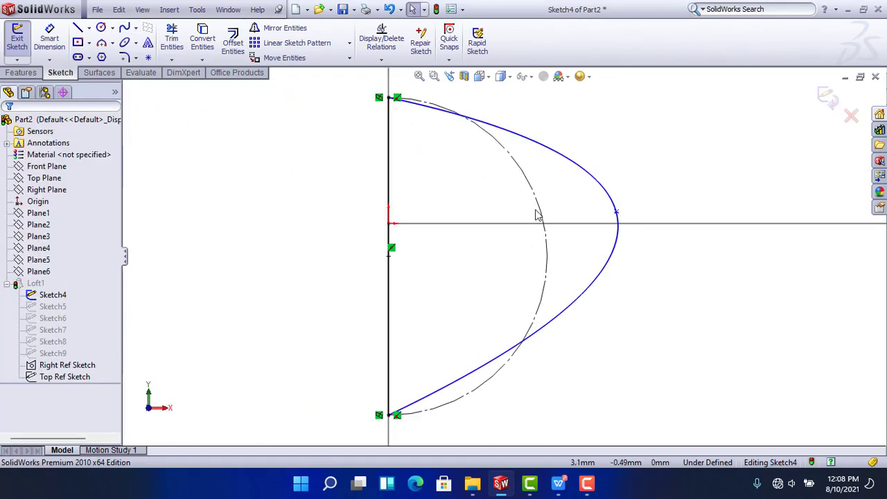
Rotate the tangency handles at the spline's upper and lower ends and constrain both with Horizontal relations
{"action": "left_click", "coordinate": [527, 141]}
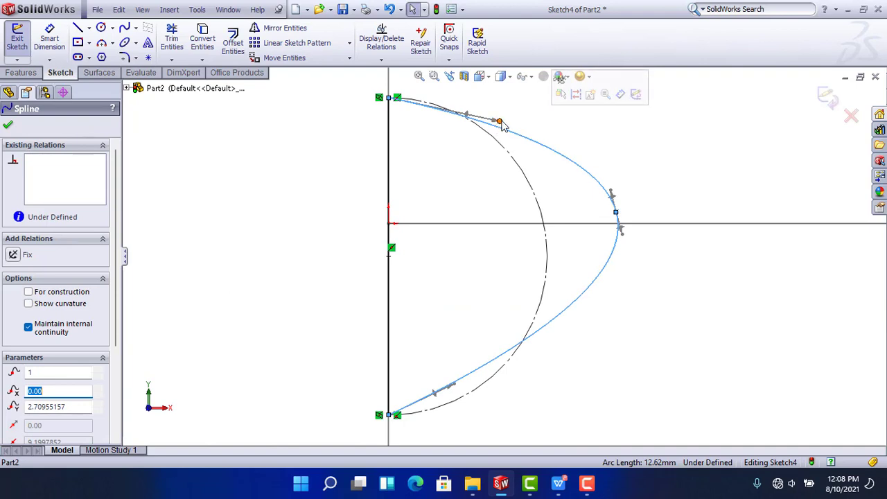
{"action": "left_click_drag", "start_coordinate": [503, 122], "coordinate": [504, 101]}
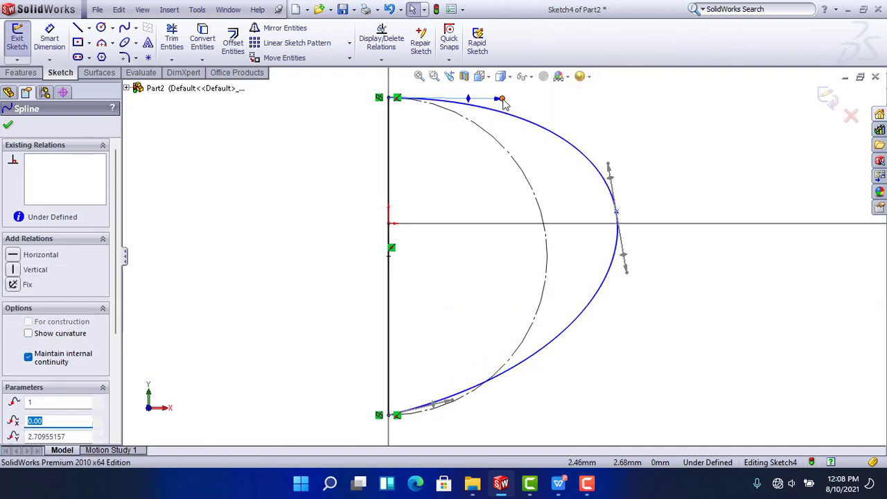
{"action": "left_click", "coordinate": [14, 255]}
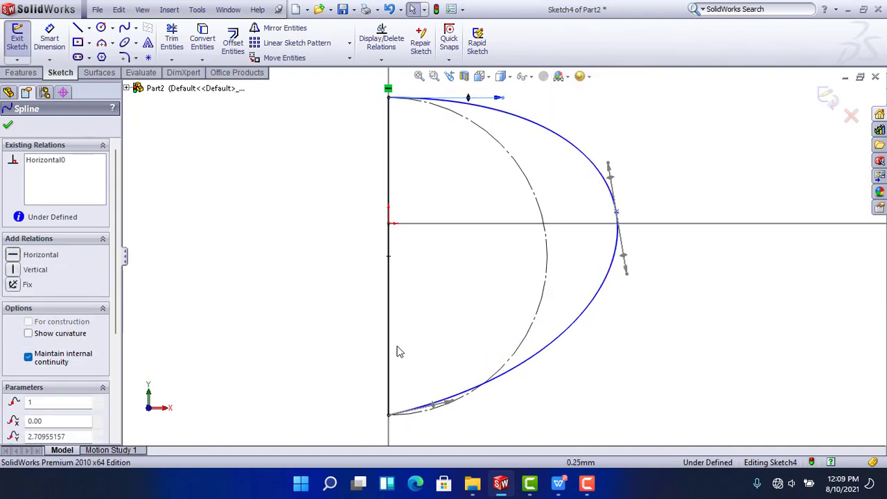
{"action": "left_click", "coordinate": [501, 381]}
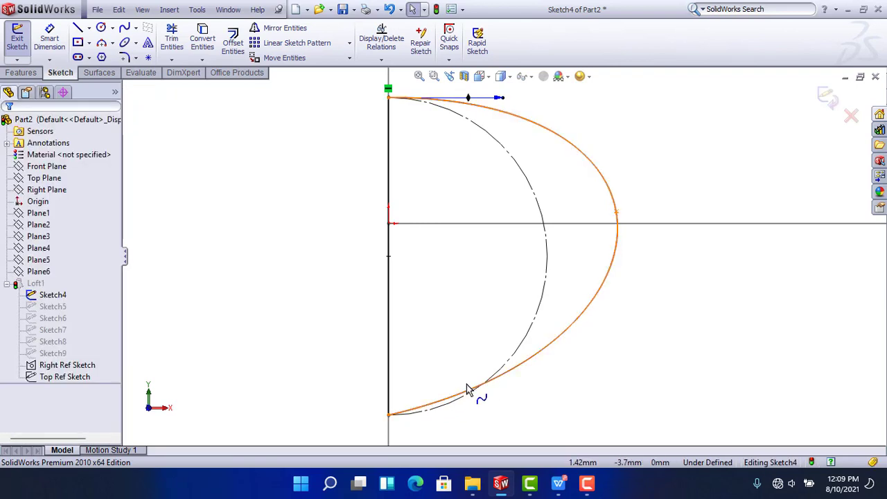
{"action": "left_click", "coordinate": [467, 385]}
{"action": "left_click_drag", "start_coordinate": [453, 404], "coordinate": [470, 426]}
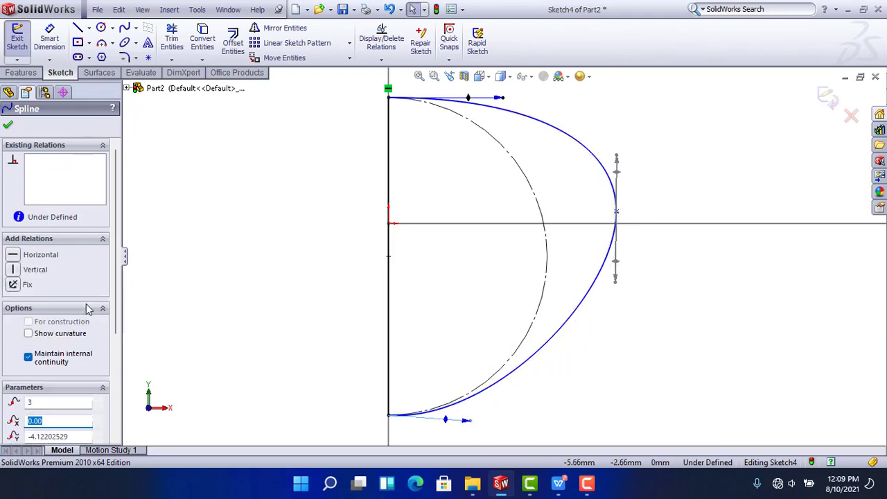
{"action": "left_click", "coordinate": [12, 255]}
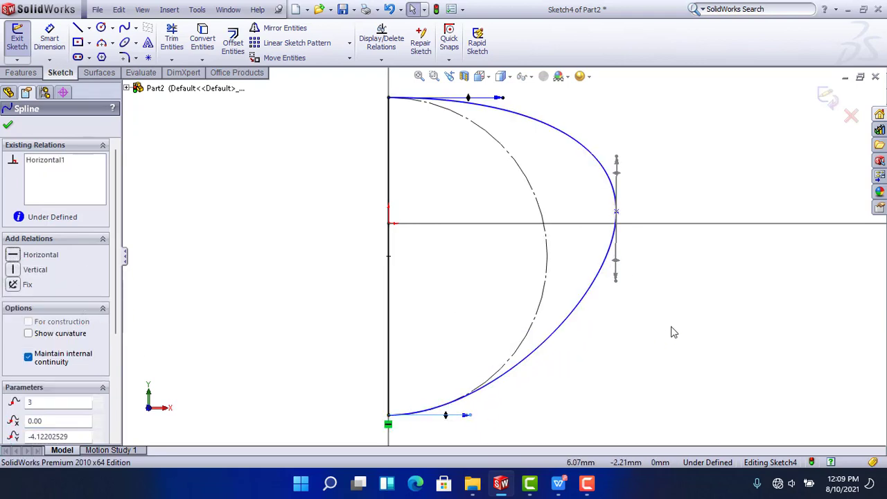
Add a Pierce relation between the spline's middle point and the Top Ref Sketch curve
{"action": "key", "text": "z"}
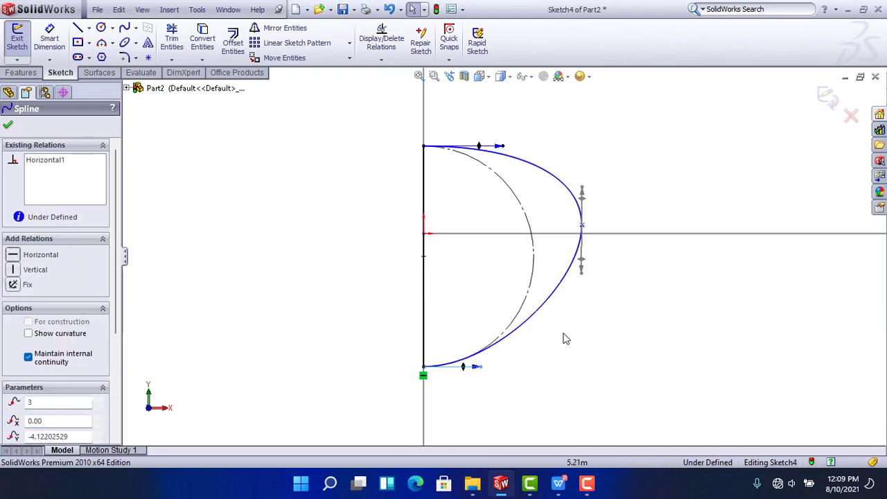
{"action": "left_click", "coordinate": [587, 262]}
{"action": "mouse_move", "coordinate": [590, 254]}
{"action": "middle_mouse_down"}
{"action": "mouse_move", "coordinate": [574, 289]}
{"action": "mouse_move", "coordinate": [579, 258]}
{"action": "middle_mouse_up"}
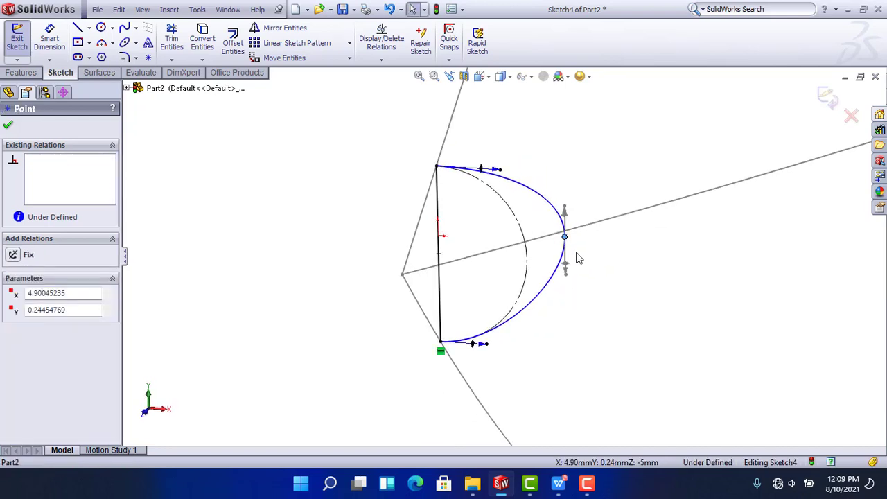
{"action": "left_click", "coordinate": [591, 226]}
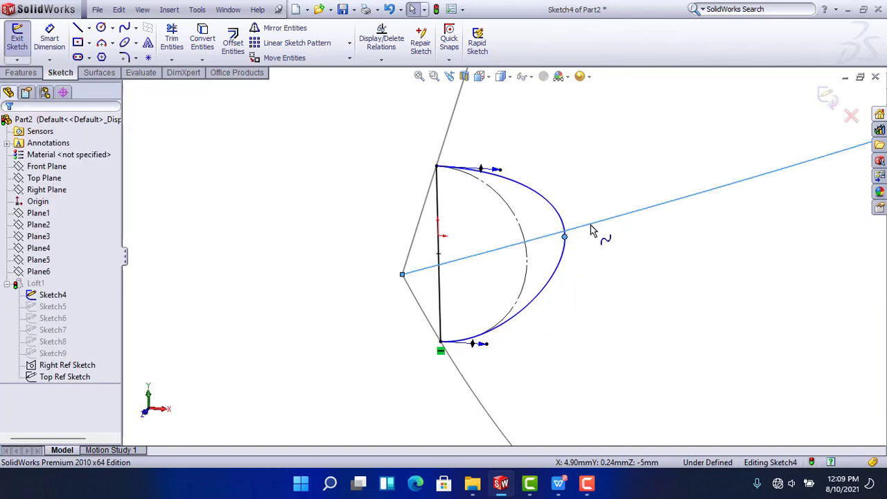
{"action": "left_click", "coordinate": [591, 231], "text": "ctrl"}
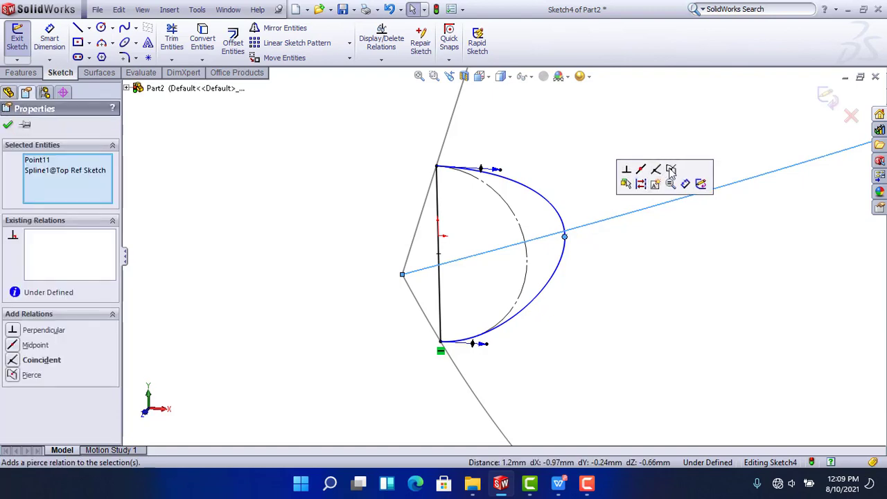
{"action": "left_click", "coordinate": [671, 177]}
{"action": "left_click", "coordinate": [558, 167]}
{"action": "scroll", "coordinate": [567, 252], "scroll_direction": "up", "scroll_amount": 3}
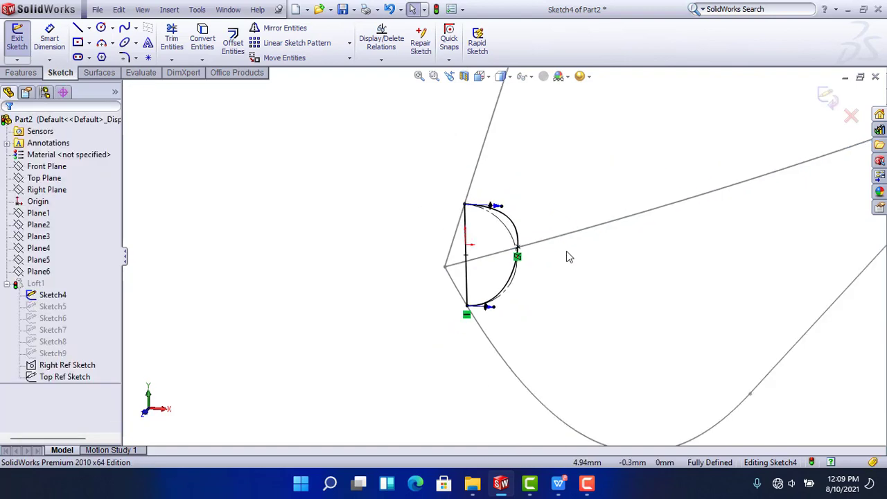
Adjust the lengths of the spline's upper and lower tangency handles so the curve closely follows the construction arc
{"action": "key", "text": "ctrl+8"}
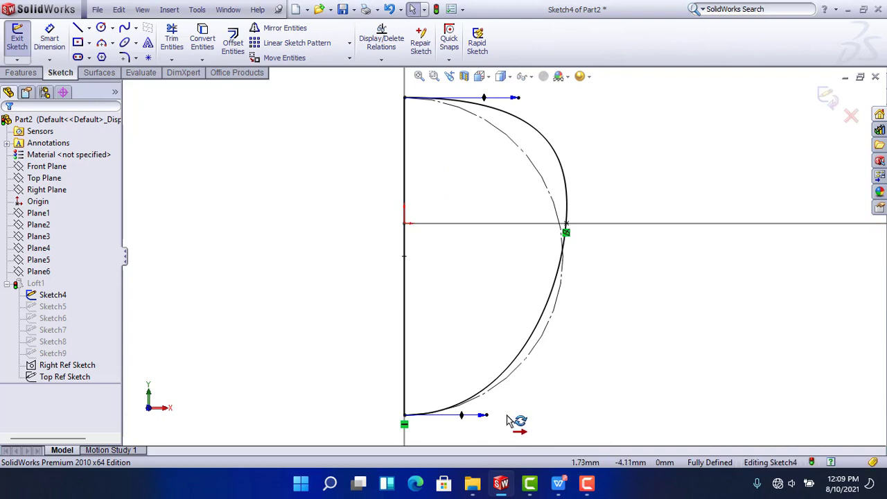
{"action": "left_click_drag", "start_coordinate": [516, 419], "coordinate": [534, 400]}
{"action": "scroll", "coordinate": [533, 400], "scroll_direction": "down", "scroll_amount": 4}
{"action": "scroll", "coordinate": [509, 184], "scroll_direction": "up", "scroll_amount": 1}
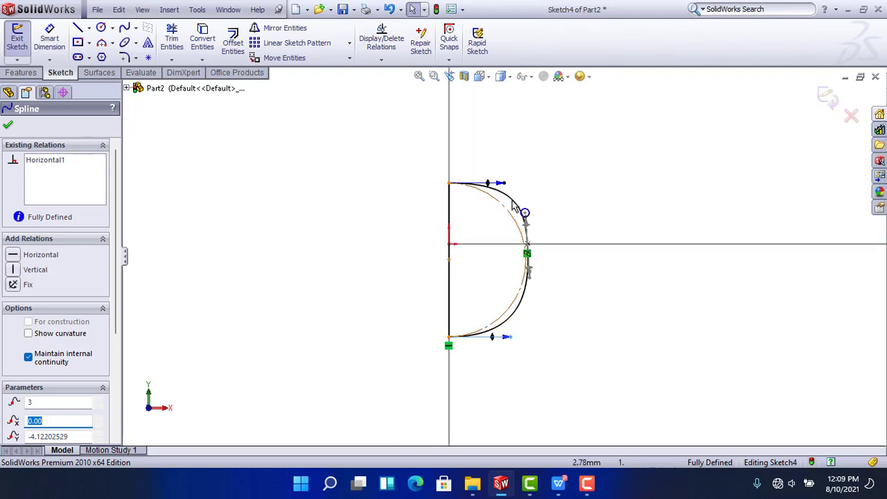
{"action": "left_click_drag", "start_coordinate": [506, 182], "coordinate": [489, 187]}
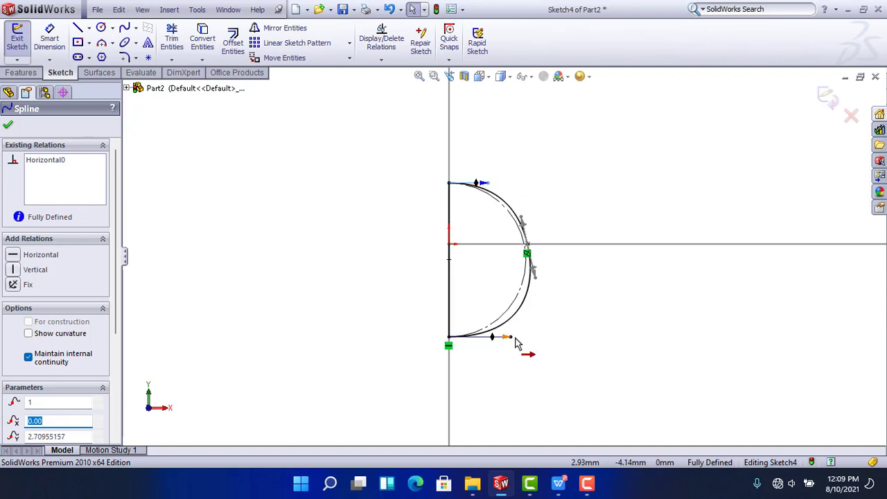
{"action": "left_click_drag", "start_coordinate": [515, 340], "coordinate": [497, 341]}
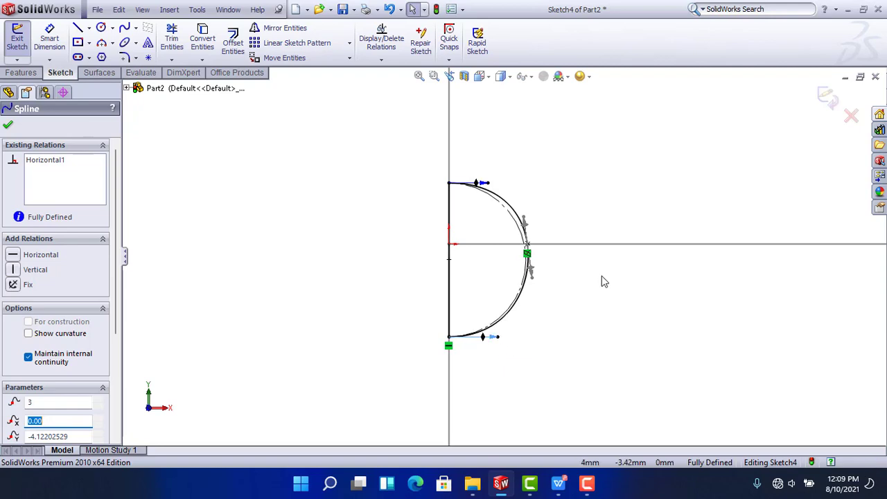
Exit the nose profile sketch to rebuild the loft, and inspect the nose and side of the body
{"action": "left_click", "coordinate": [762, 216]}
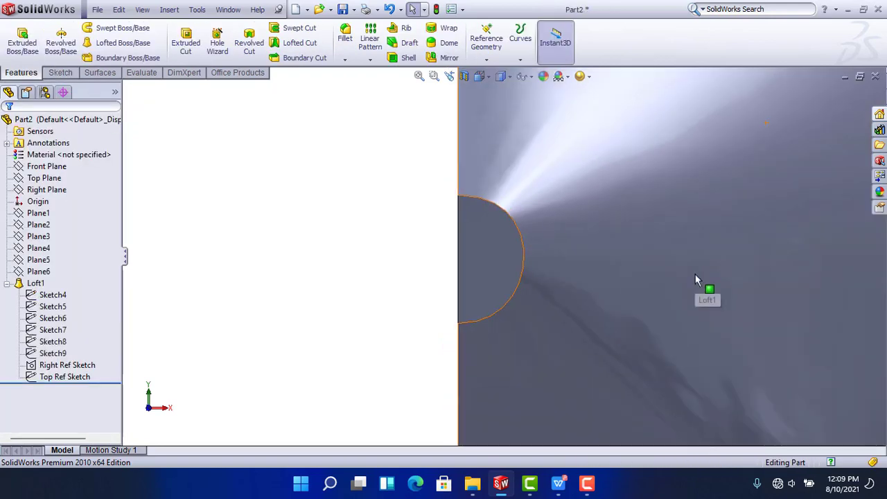
{"action": "middle_click_drag", "start_coordinate": [602, 282], "coordinate": [253, 311]}
{"action": "scroll", "coordinate": [354, 355], "scroll_direction": "down", "scroll_amount": 3}
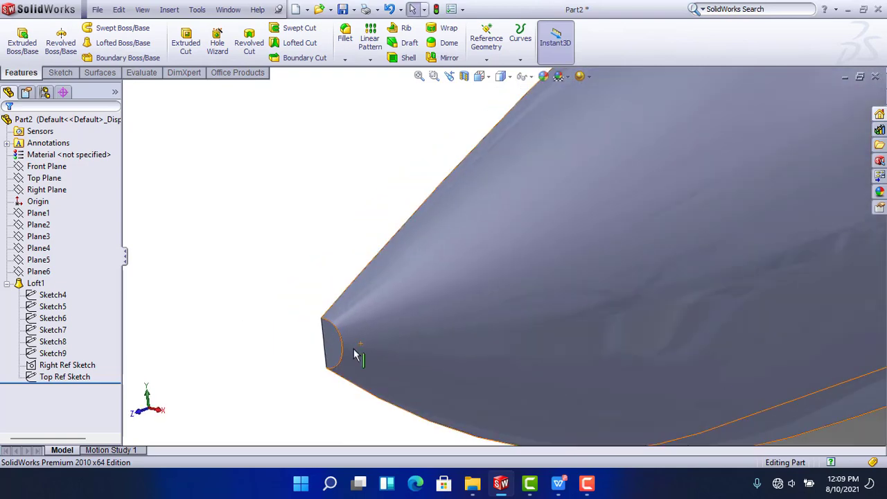
{"action": "middle_click_drag", "start_coordinate": [389, 317], "coordinate": [418, 284]}
{"action": "scroll", "coordinate": [437, 318], "scroll_direction": "up", "scroll_amount": 3}
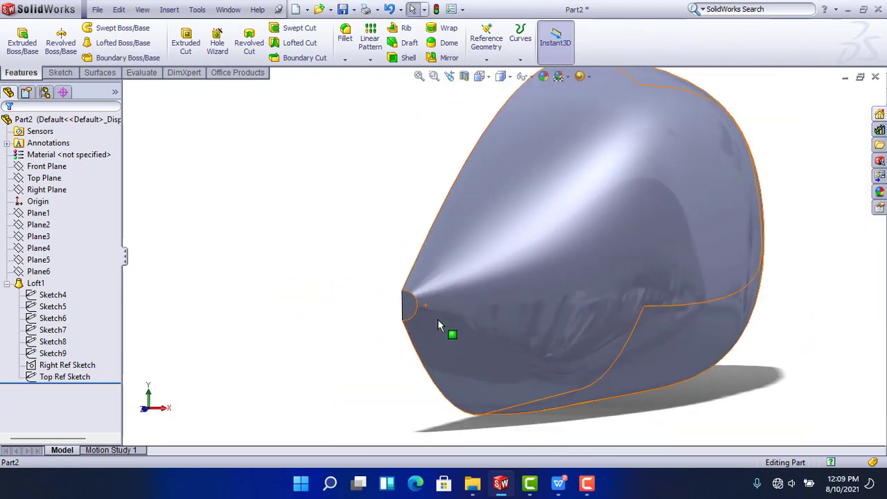
{"action": "middle_click_drag", "start_coordinate": [438, 319], "coordinate": [388, 320]}
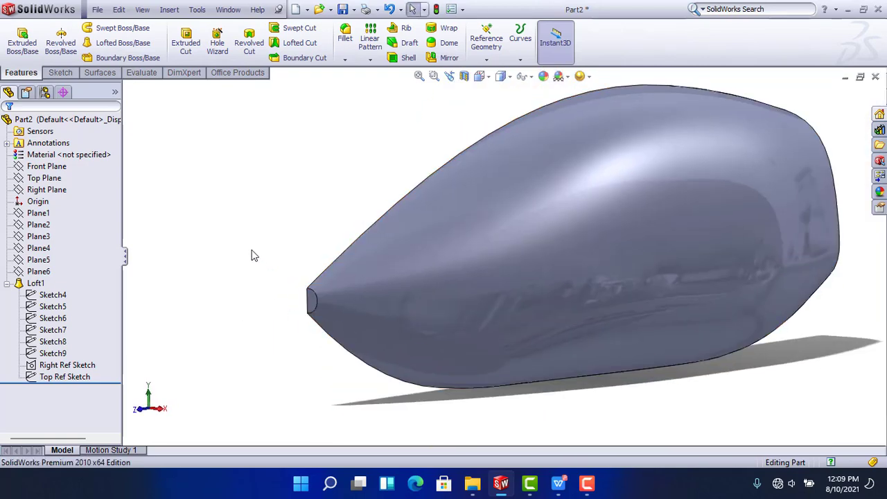
Turn off RealView Graphics and Shadows In Shaded Mode for the model display
{"action": "key", "text": "shift+c"}
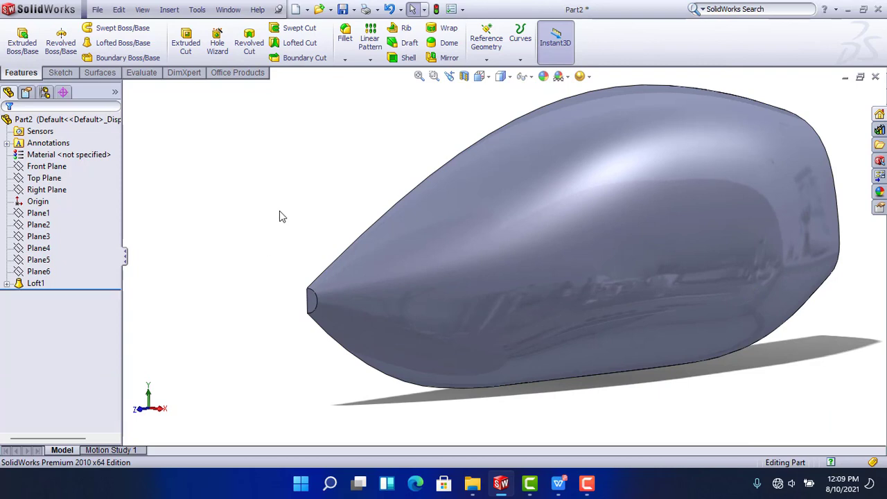
{"action": "left_click", "coordinate": [588, 76]}
{"action": "left_click", "coordinate": [627, 92]}
{"action": "left_click", "coordinate": [589, 76]}
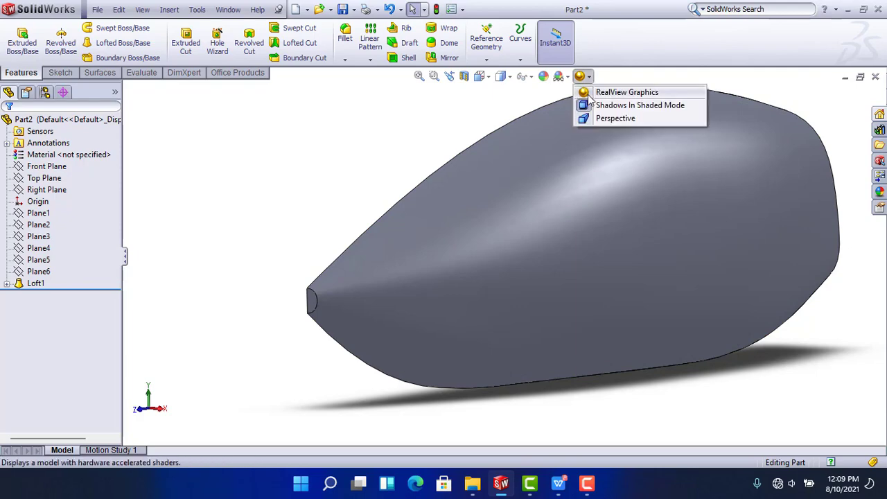
{"action": "left_click", "coordinate": [640, 104]}
{"action": "mouse_move", "coordinate": [472, 114]}
{"action": "middle_mouse_down"}
{"action": "mouse_move", "coordinate": [476, 124]}
{"action": "mouse_move", "coordinate": [541, 109]}
{"action": "mouse_move", "coordinate": [449, 118]}
{"action": "mouse_move", "coordinate": [464, 194]}
{"action": "middle_mouse_up"}
{"action": "scroll", "coordinate": [623, 261], "scroll_direction": "up", "scroll_amount": 3}
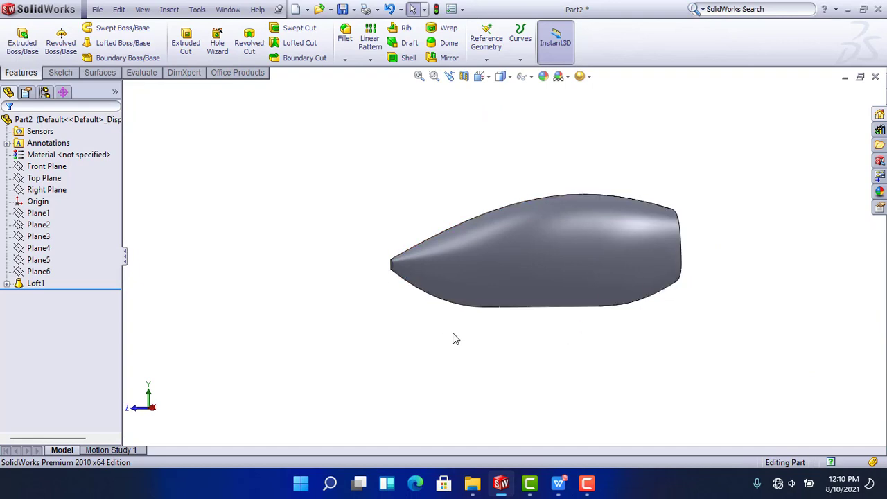
{"action": "scroll", "coordinate": [572, 231], "scroll_direction": "down", "scroll_amount": 3}
{"action": "mouse_move", "coordinate": [572, 233]}
{"action": "middle_mouse_down"}
{"action": "mouse_move", "coordinate": [630, 236]}
{"action": "mouse_move", "coordinate": [643, 245]}
{"action": "mouse_move", "coordinate": [572, 234]}
{"action": "middle_mouse_up"}
{"action": "key", "text": "space"}
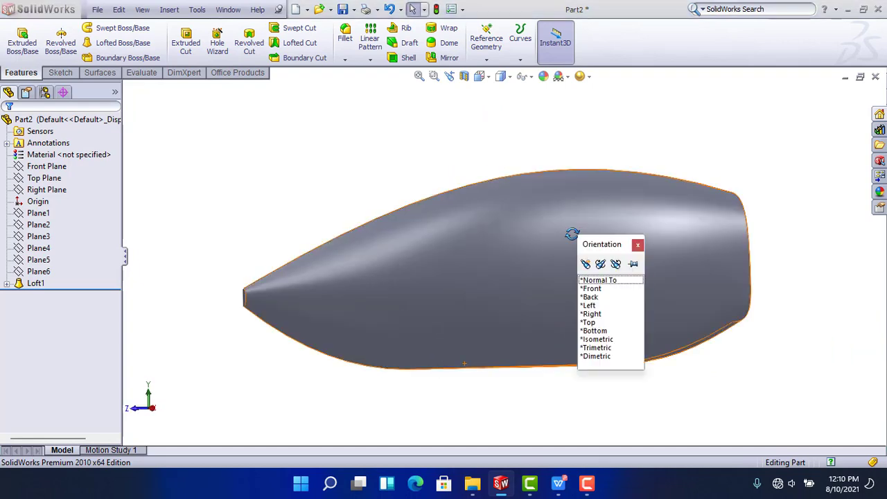
{"action": "left_click", "coordinate": [289, 168]}
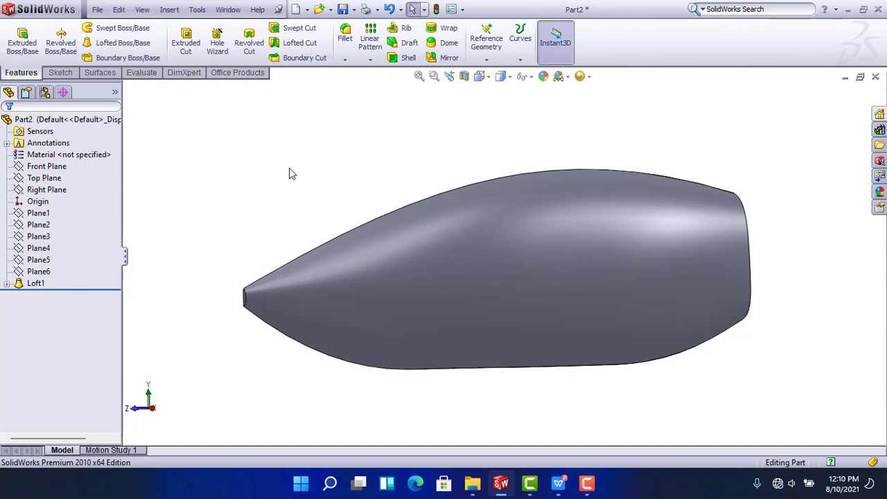
Sketch a corner rectangle about 23.6 by 14.2 mm on the Front Plane, starting on the body's flat edge and overlapping its upper outline
{"action": "left_click", "coordinate": [43, 166]}
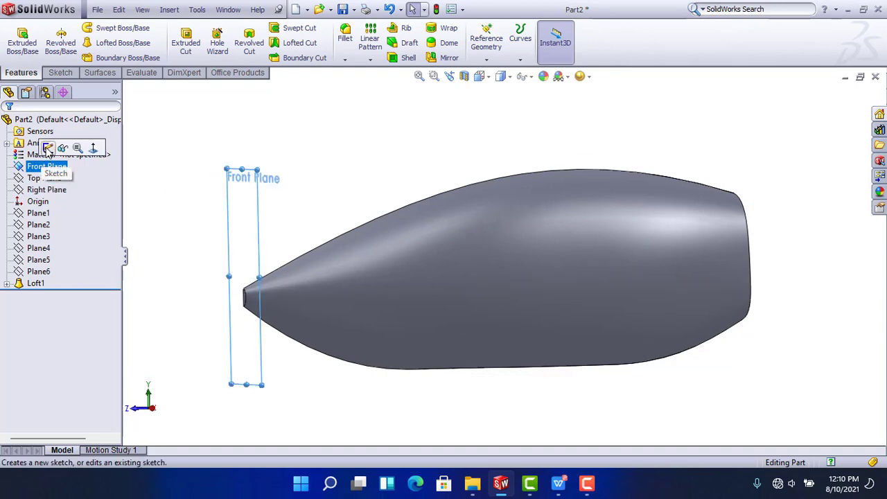
{"action": "left_click", "coordinate": [48, 149]}
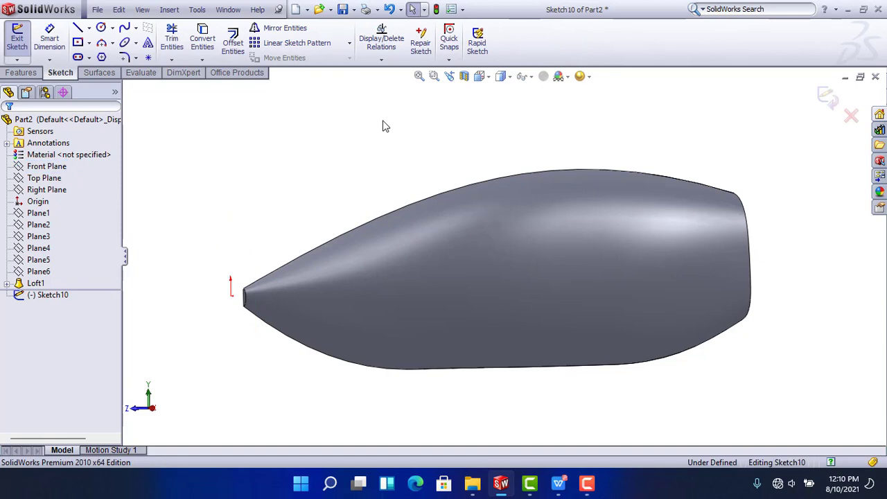
{"action": "key", "text": "ctrl+8"}
{"action": "scroll", "coordinate": [462, 136], "scroll_direction": "up", "scroll_amount": 3}
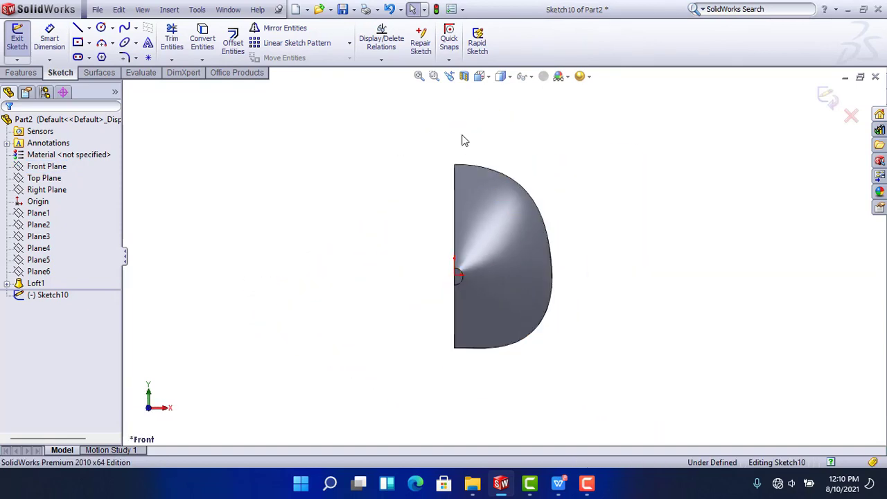
{"action": "scroll", "coordinate": [516, 167], "scroll_direction": "down", "scroll_amount": 3}
{"action": "scroll", "coordinate": [516, 172], "scroll_direction": "down", "scroll_amount": 2}
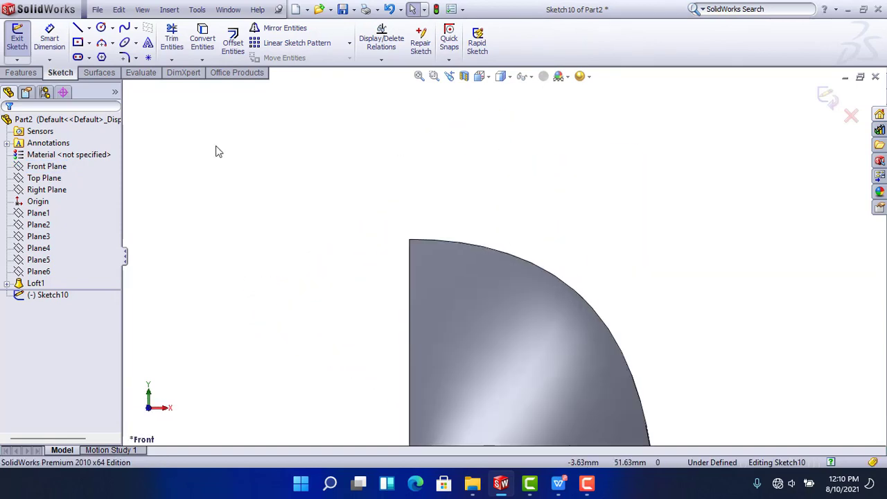
{"action": "left_click", "coordinate": [89, 43]}
{"action": "left_click", "coordinate": [410, 257]}
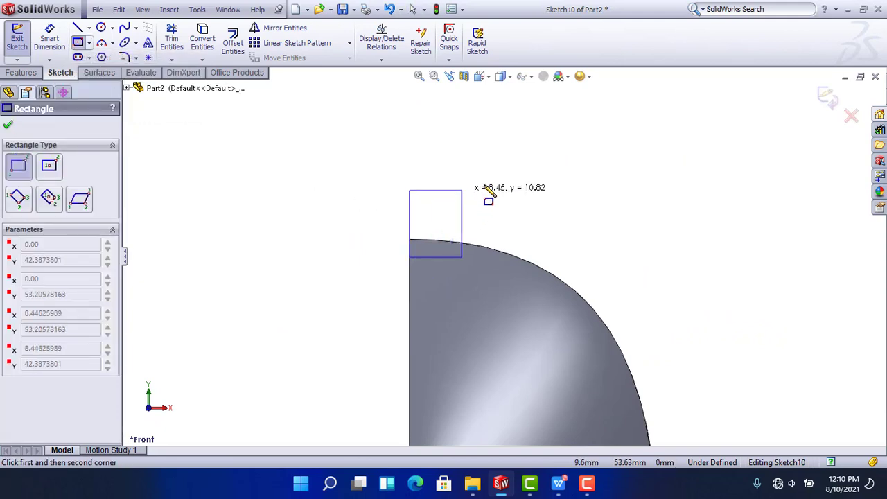
{"action": "left_click", "coordinate": [555, 169]}
{"action": "right_click", "coordinate": [553, 127]}
{"action": "left_click", "coordinate": [560, 132]}
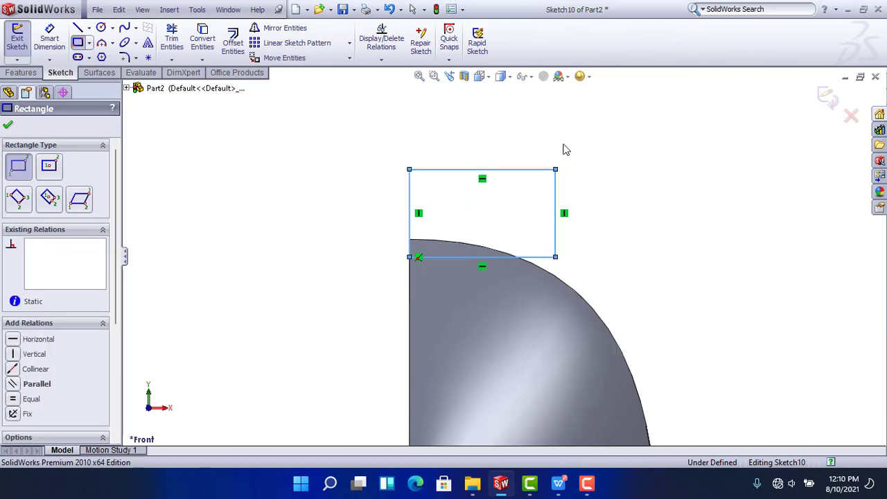
Dimension the rectangle's height as 5 mm
{"action": "scroll", "coordinate": [568, 278], "scroll_direction": "up", "scroll_amount": 3}
{"action": "scroll", "coordinate": [566, 280], "scroll_direction": "up", "scroll_amount": 3}
{"action": "scroll", "coordinate": [525, 311], "scroll_direction": "down", "scroll_amount": 2}
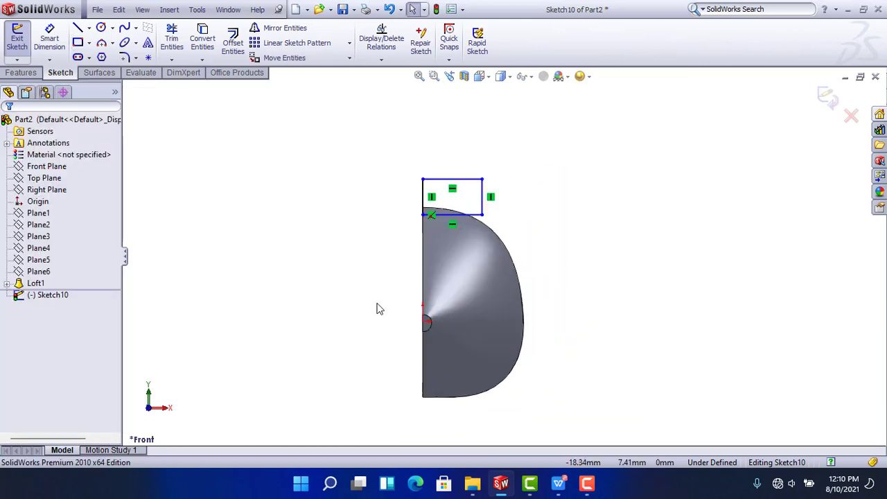
{"action": "left_click", "coordinate": [49, 38]}
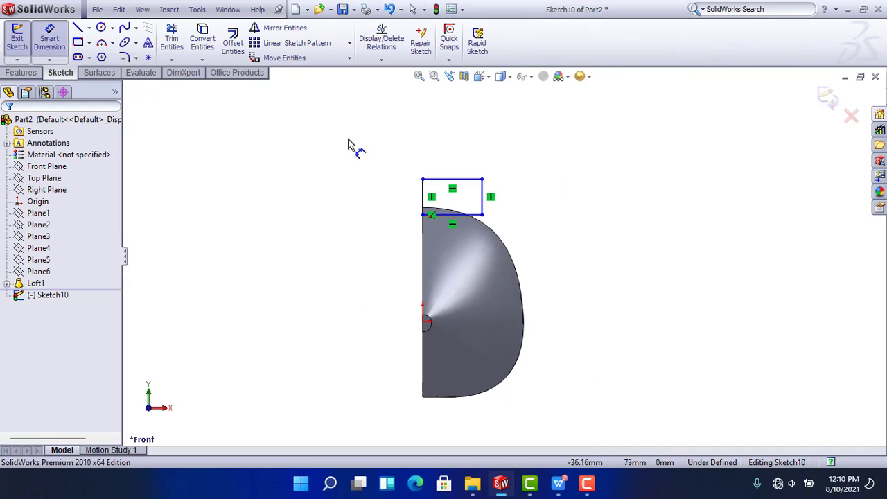
{"action": "scroll", "coordinate": [426, 218], "scroll_direction": "down", "scroll_amount": 2}
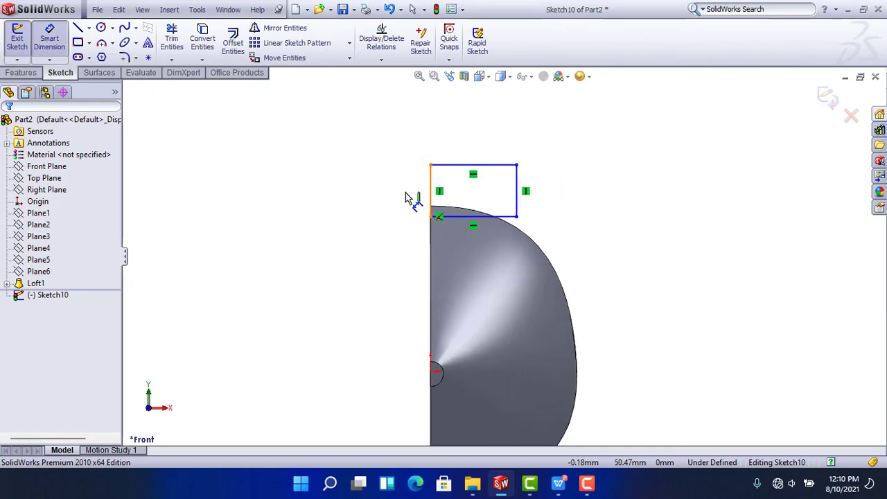
{"action": "left_click", "coordinate": [429, 198]}
{"action": "left_click", "coordinate": [409, 199]}
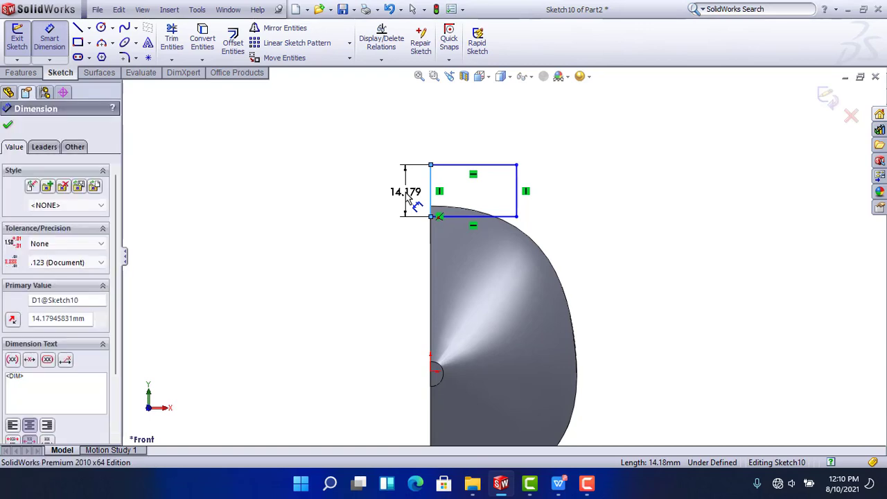
{"action": "double_click", "coordinate": [409, 194]}
{"action": "type", "text": "5"}
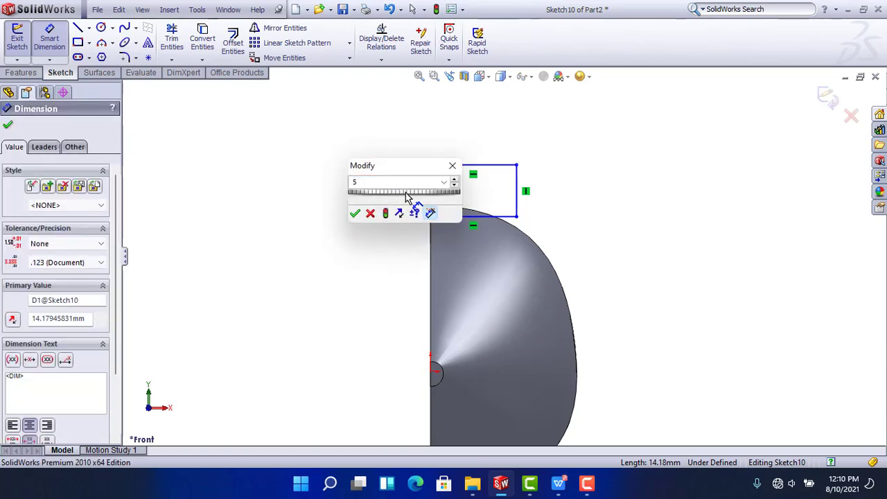
{"action": "key", "text": "Return"}
{"action": "left_click", "coordinate": [390, 294]}
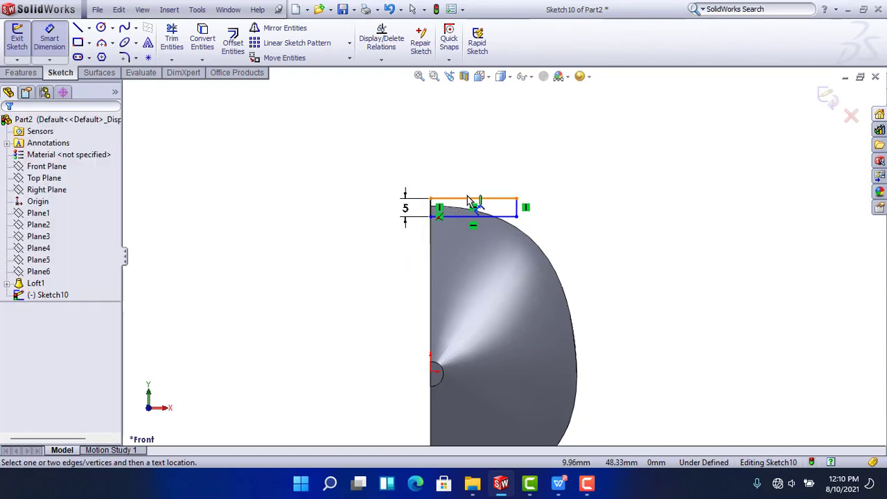
Dimension the rectangle's width as 5 mm
{"action": "left_click", "coordinate": [470, 199]}
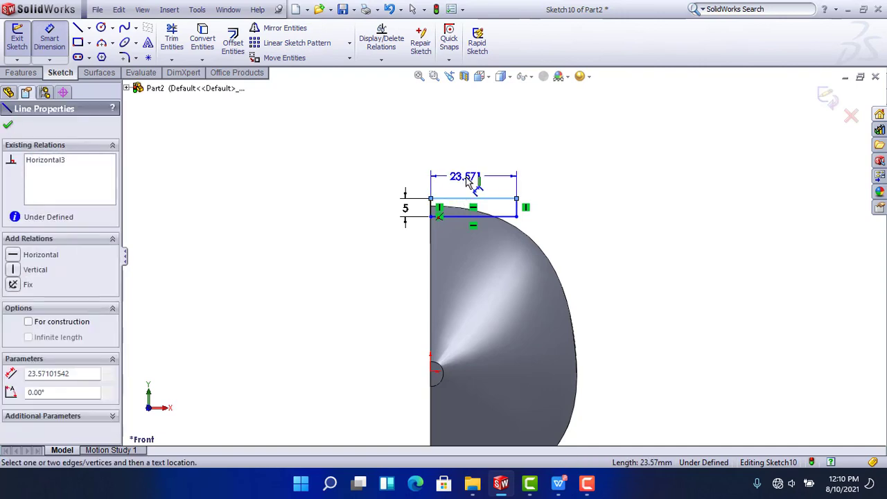
{"action": "left_click", "coordinate": [471, 191]}
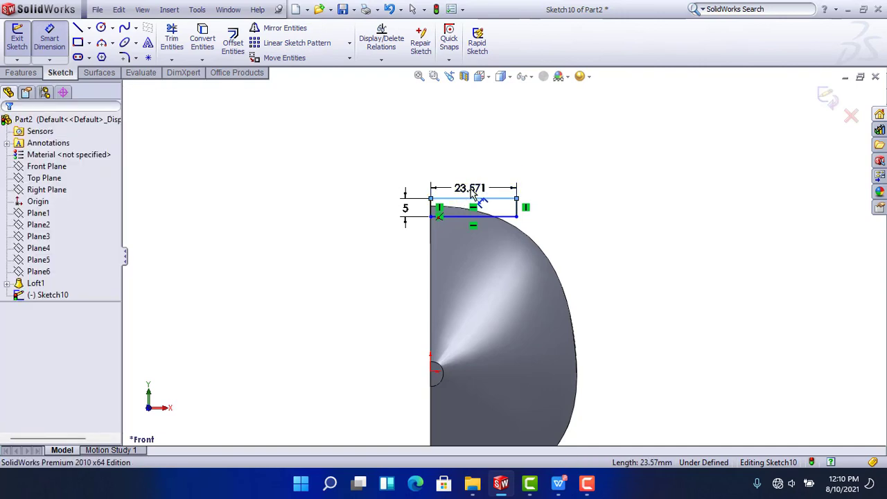
{"action": "left_click", "coordinate": [471, 194]}
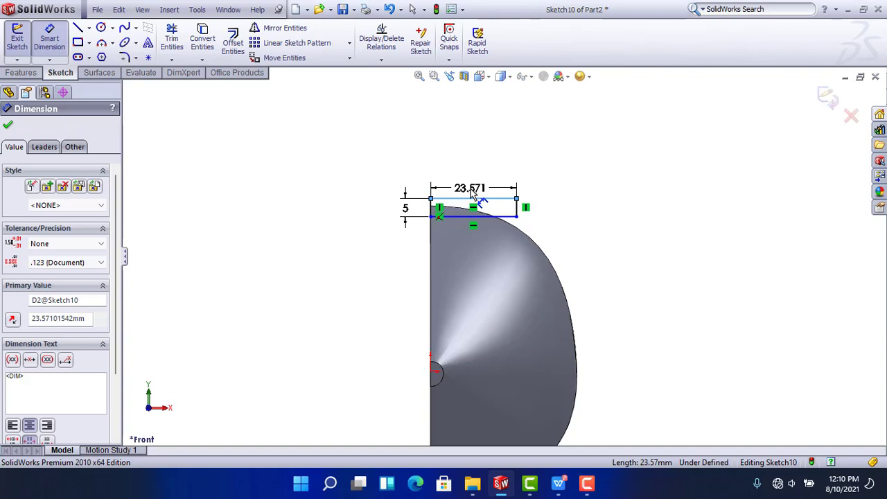
{"action": "double_click", "coordinate": [471, 195]}
{"action": "type", "text": "5"}
{"action": "key", "text": "Return"}
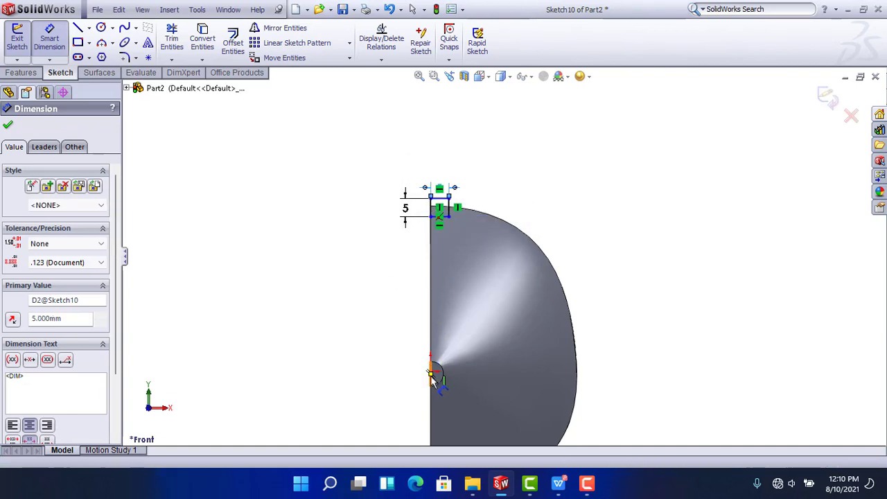
Dimension the vertical distance from the origin to the square's lower inner corner as 43.5 mm
{"action": "scroll", "coordinate": [437, 375], "scroll_direction": "down", "scroll_amount": 3}
{"action": "scroll", "coordinate": [437, 374], "scroll_direction": "down", "scroll_amount": 1}
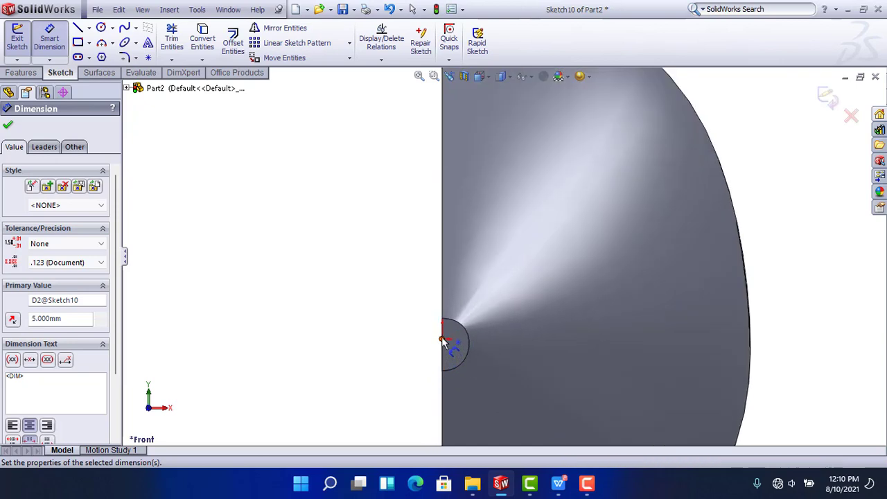
{"action": "left_click", "coordinate": [441, 339]}
{"action": "scroll", "coordinate": [449, 324], "scroll_direction": "up", "scroll_amount": 2}
{"action": "scroll", "coordinate": [489, 150], "scroll_direction": "up", "scroll_amount": 1}
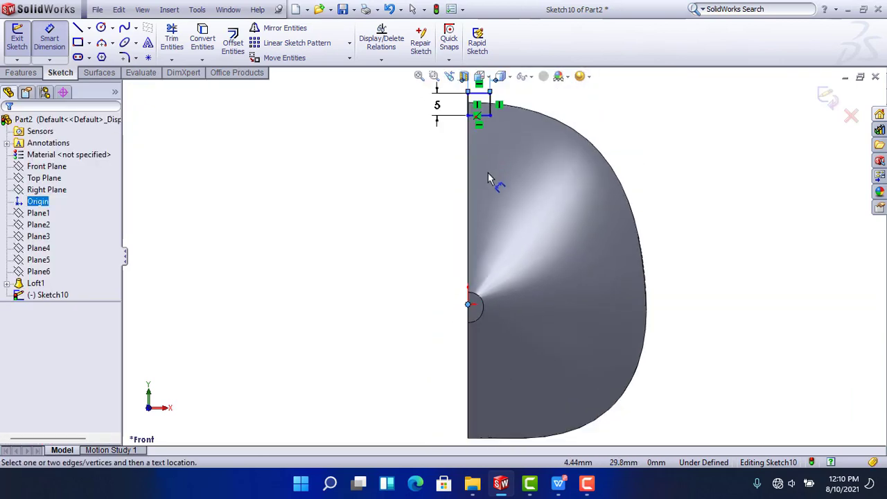
{"action": "scroll", "coordinate": [488, 149], "scroll_direction": "down", "scroll_amount": 1}
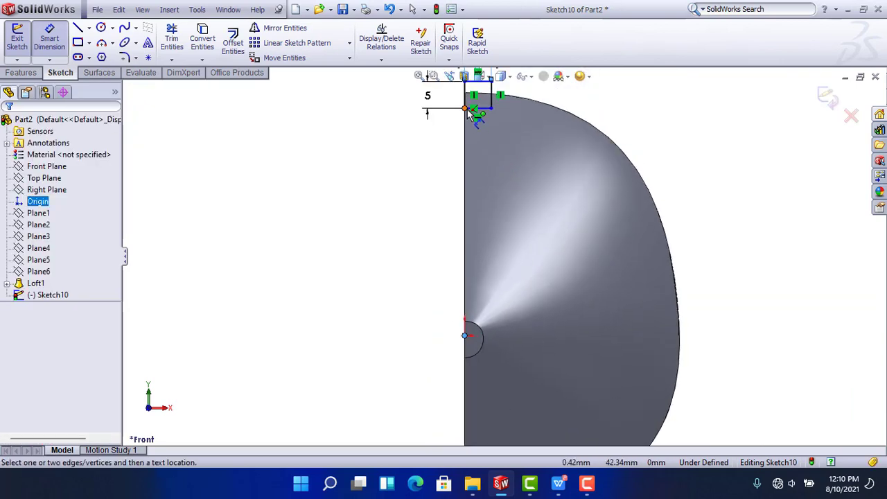
{"action": "left_click", "coordinate": [464, 108]}
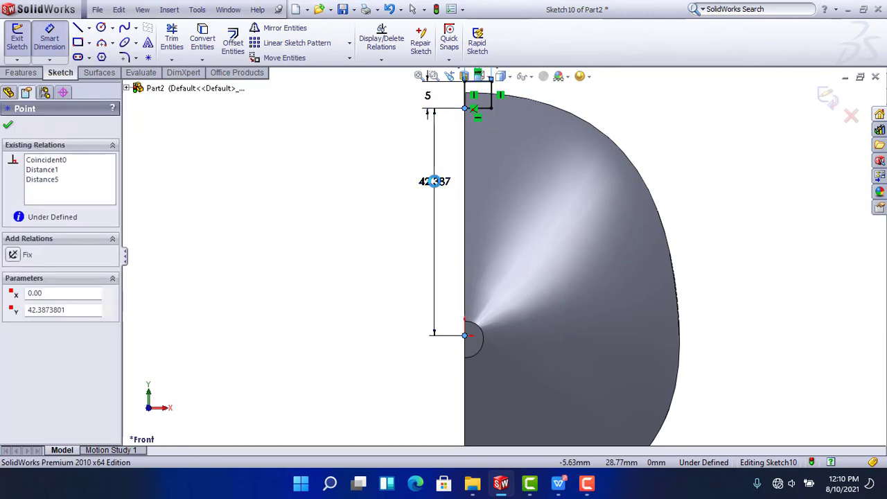
{"action": "left_click", "coordinate": [434, 181]}
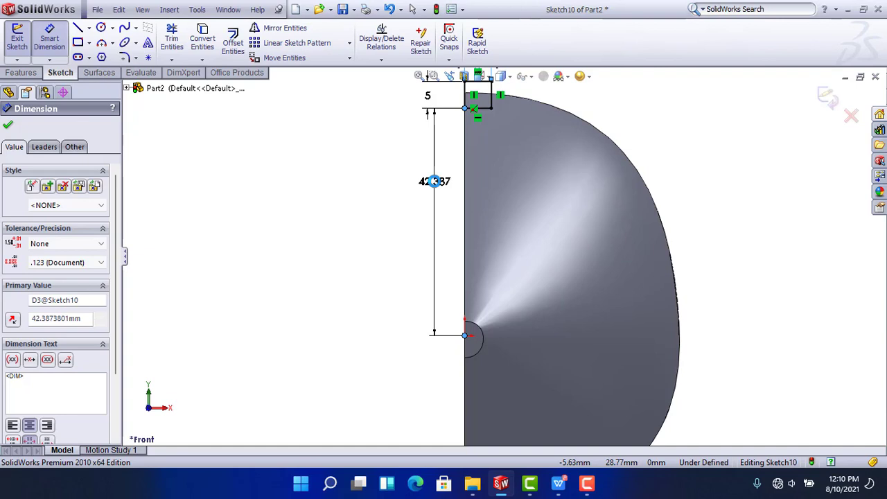
{"action": "type", "text": "43.5"}
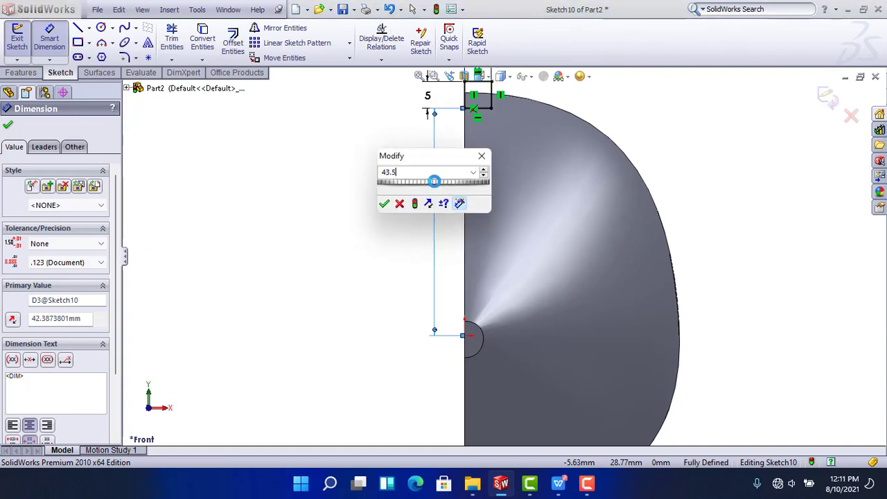
{"action": "key", "text": "Return"}
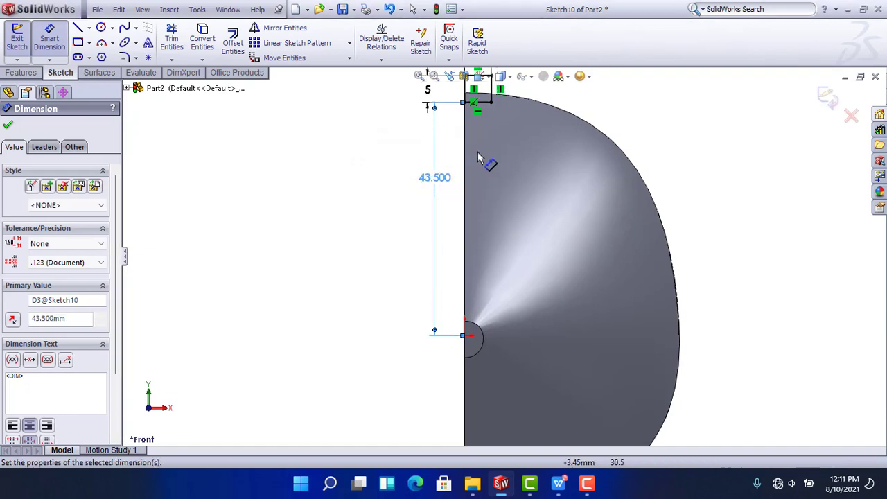
Extrude the small square as a blind boss toward the body with a depth of 50 mm and Merge result enabled
{"action": "middle_click_drag", "start_coordinate": [506, 146], "coordinate": [402, 167]}
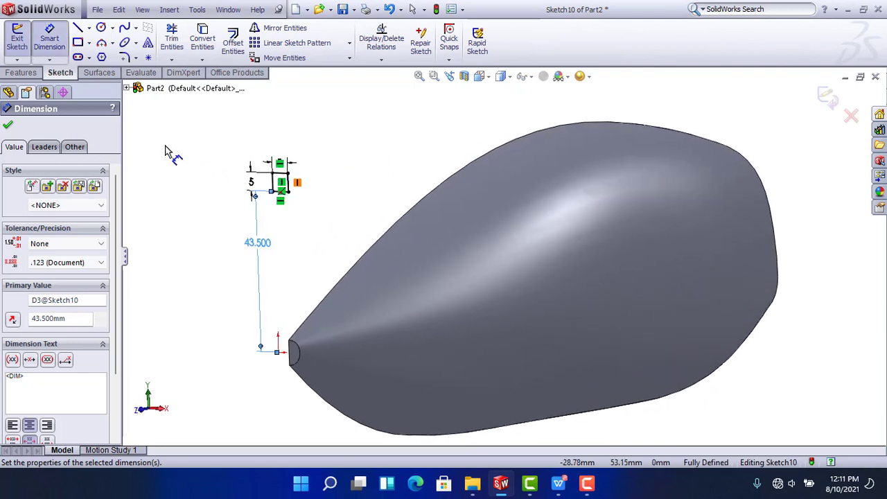
{"action": "left_click", "coordinate": [20, 73]}
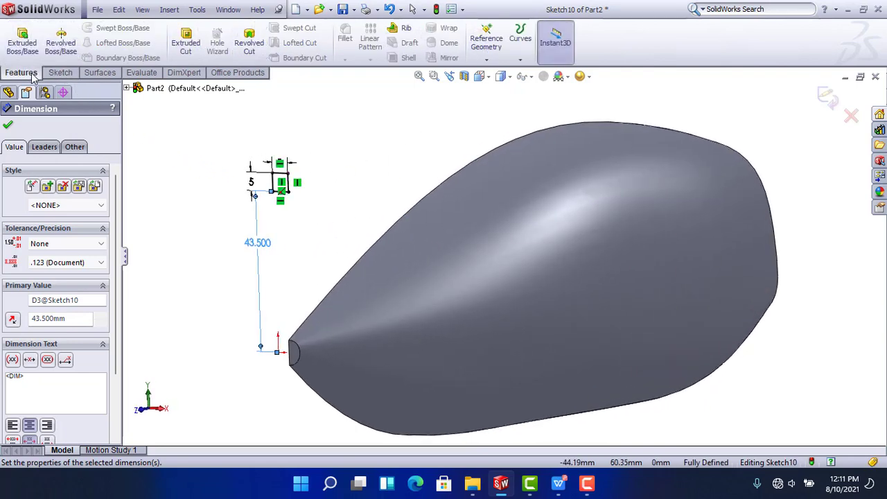
{"action": "left_click", "coordinate": [22, 46]}
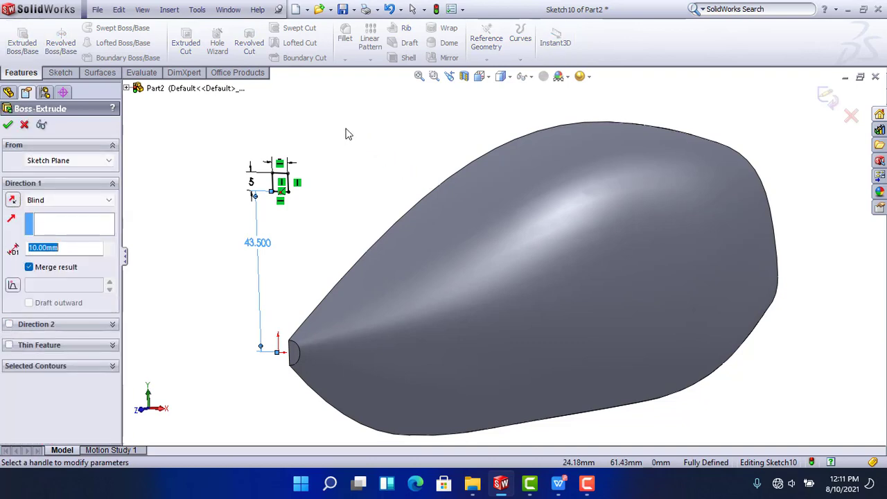
{"action": "key", "text": "ctrl+4"}
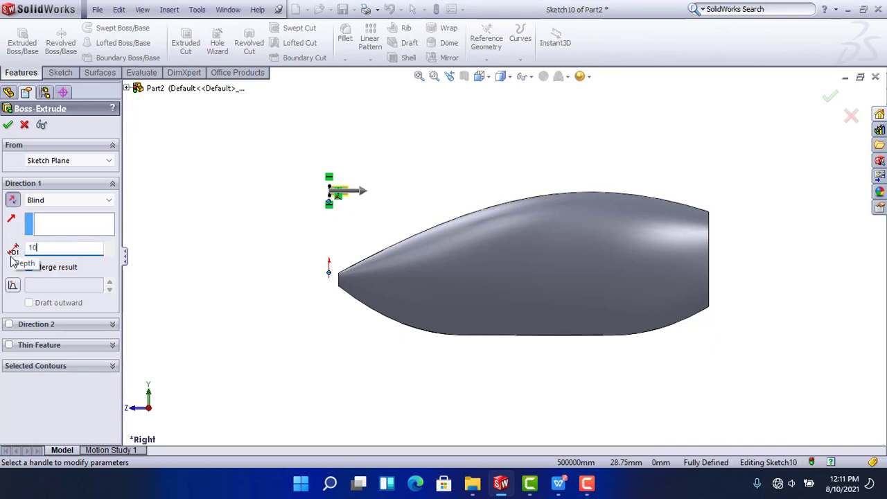
{"action": "key", "text": "Return"}
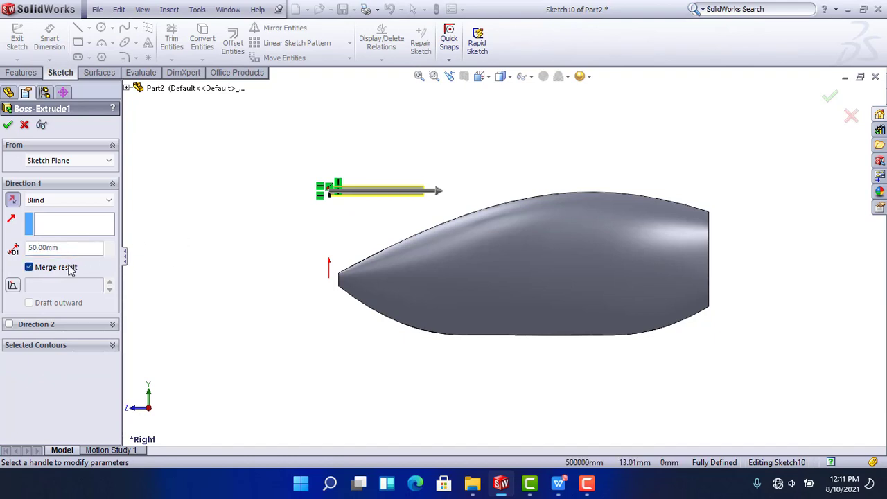
Start the square bar's extrusion at a 110 mm offset from its sketch plane and complete the boss
{"action": "left_click", "coordinate": [48, 161]}
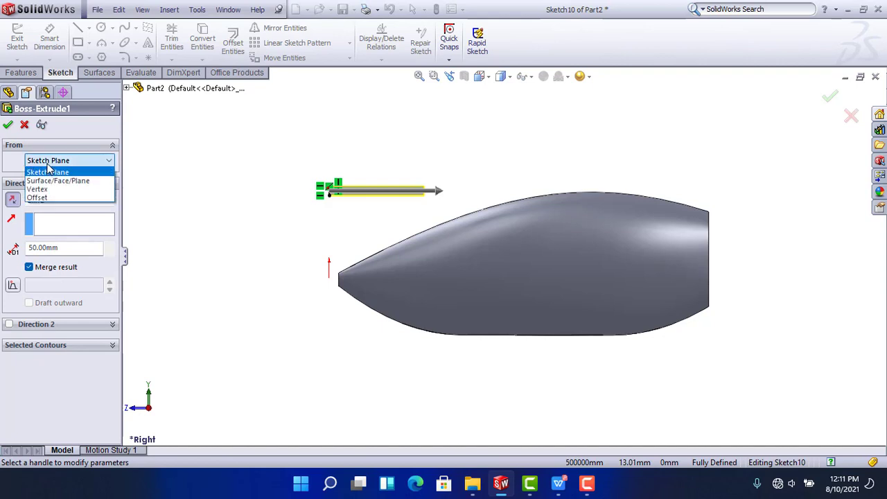
{"action": "left_click", "coordinate": [51, 198]}
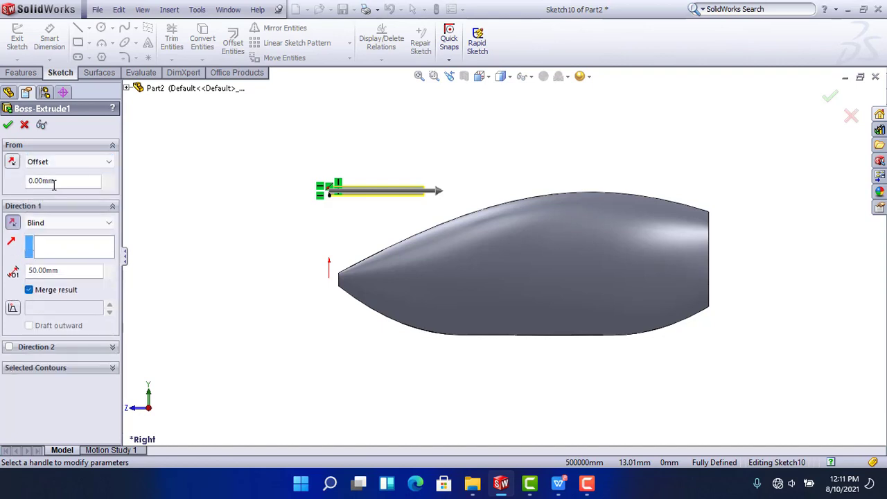
{"action": "double_click", "coordinate": [62, 180]}
{"action": "type", "text": "110"}
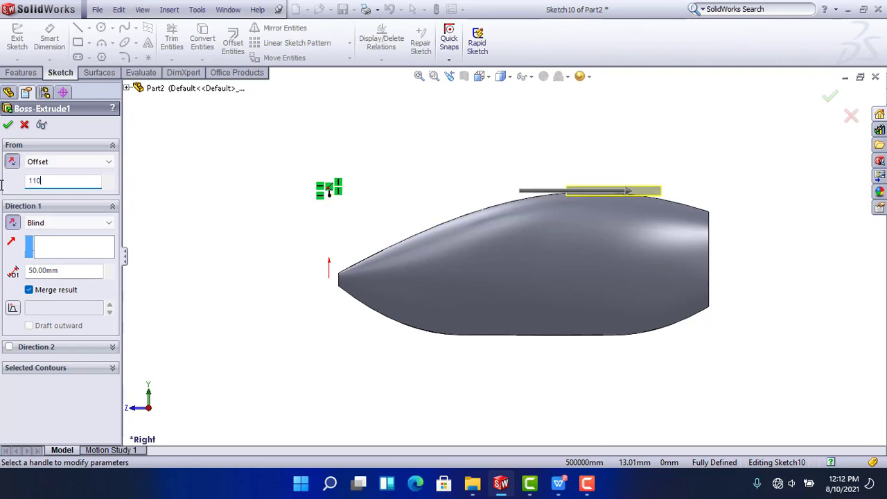
{"action": "key", "text": "Return"}
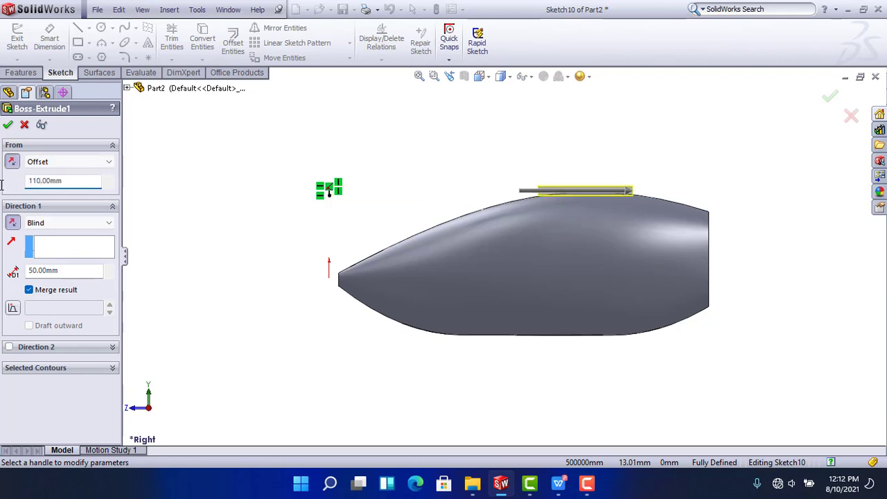
{"action": "key", "text": "Return"}
Inspect where the bar meets the body and reopen the bar boss's sketch for editing
{"action": "scroll", "coordinate": [632, 198], "scroll_direction": "down", "scroll_amount": 3}
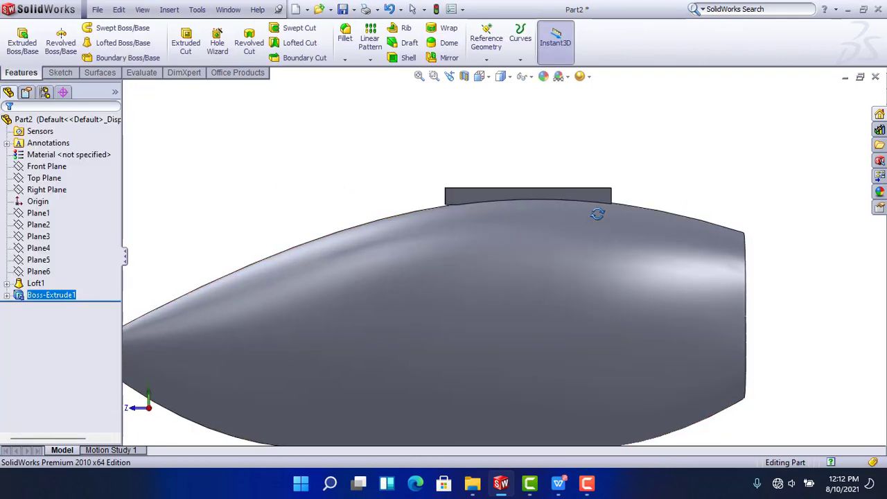
{"action": "middle_click_drag", "start_coordinate": [632, 203], "coordinate": [469, 284]}
{"action": "mouse_move", "coordinate": [352, 239]}
{"action": "middle_mouse_down"}
{"action": "mouse_move", "coordinate": [422, 366]}
{"action": "mouse_move", "coordinate": [448, 298]}
{"action": "mouse_move", "coordinate": [487, 305]}
{"action": "mouse_move", "coordinate": [477, 286]}
{"action": "mouse_move", "coordinate": [419, 298]}
{"action": "middle_mouse_up"}
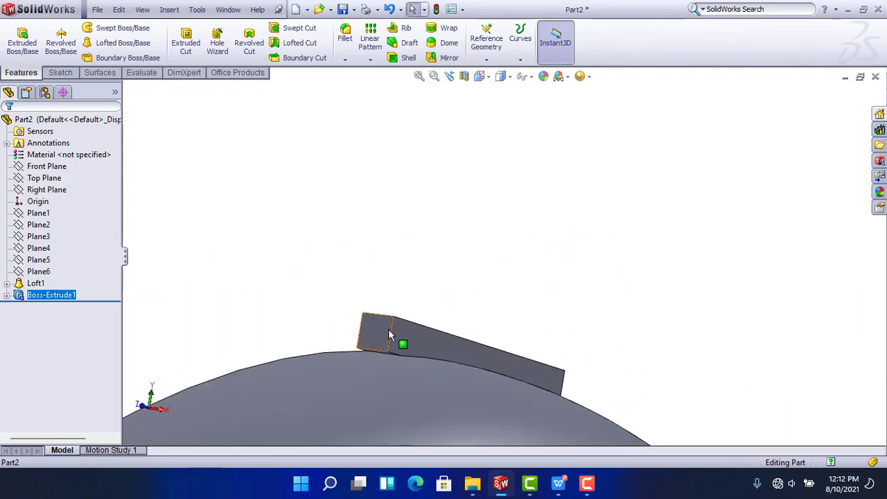
{"action": "left_click", "coordinate": [388, 328]}
{"action": "scroll", "coordinate": [238, 338], "scroll_direction": "up", "scroll_amount": 2}
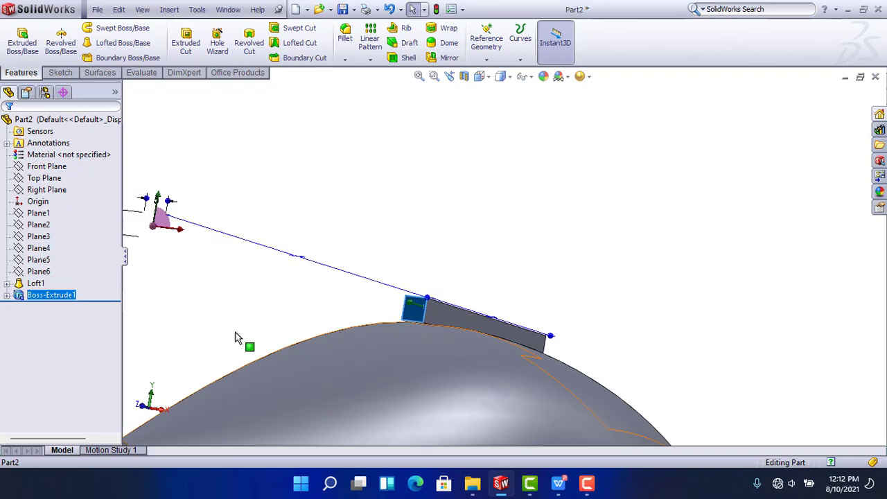
{"action": "left_click", "coordinate": [7, 295]}
{"action": "left_click", "coordinate": [54, 306]}
{"action": "left_click", "coordinate": [47, 272]}
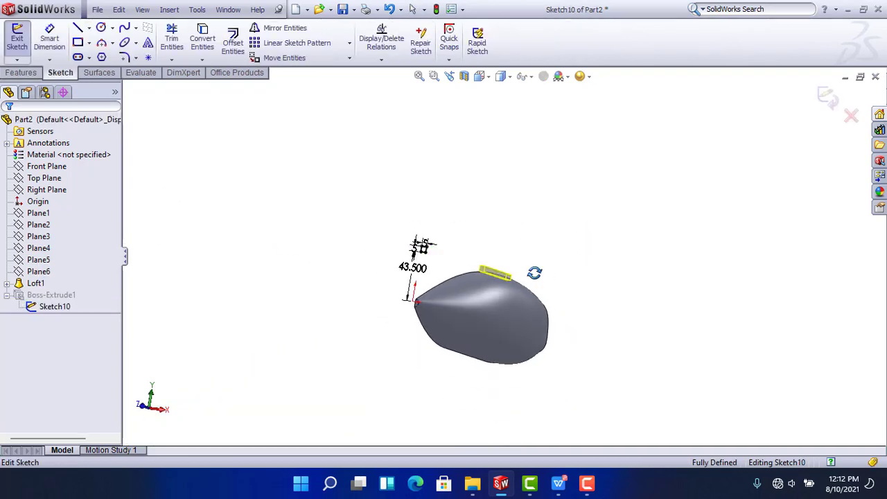
Set the vertical distance from the origin to the square's lower corner to 40 mm
{"action": "scroll", "coordinate": [479, 268], "scroll_direction": "down", "scroll_amount": 5}
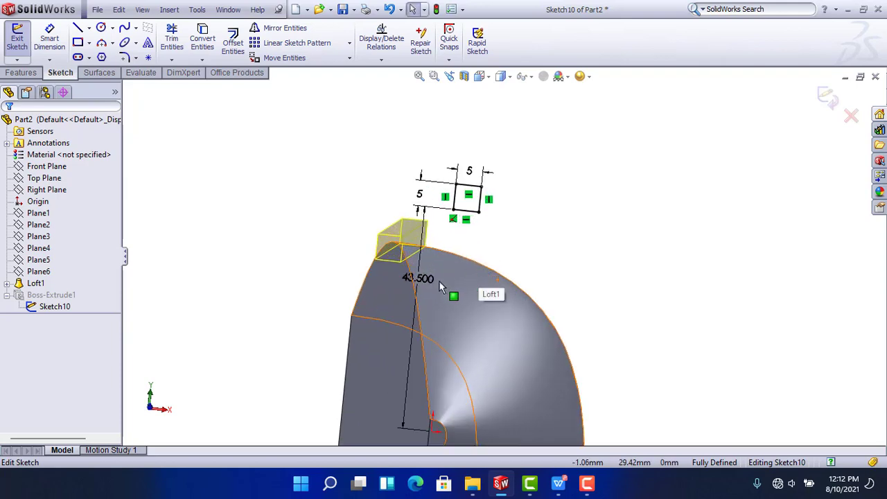
{"action": "left_click", "coordinate": [418, 284]}
{"action": "left_click", "coordinate": [418, 284]}
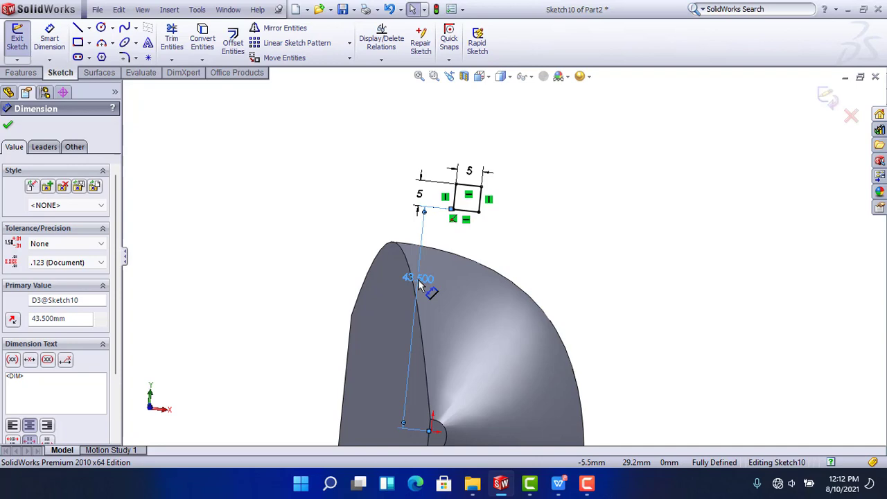
{"action": "double_click", "coordinate": [417, 284]}
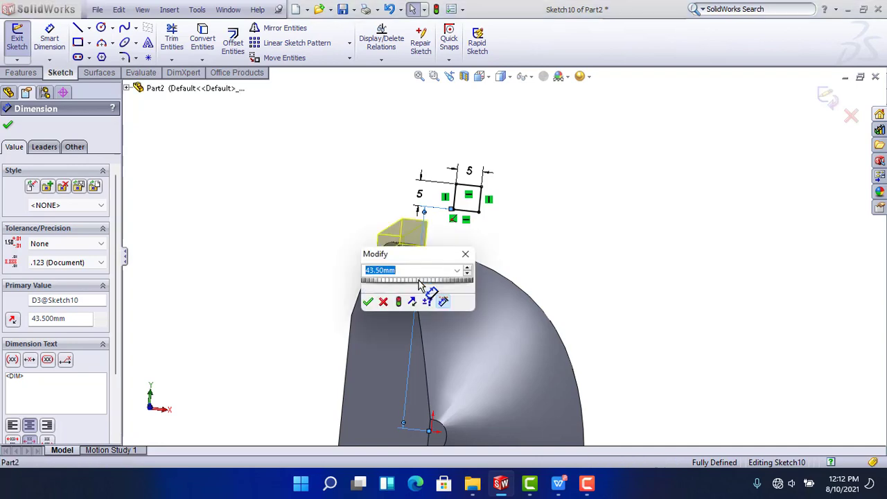
{"action": "key", "text": "Return"}
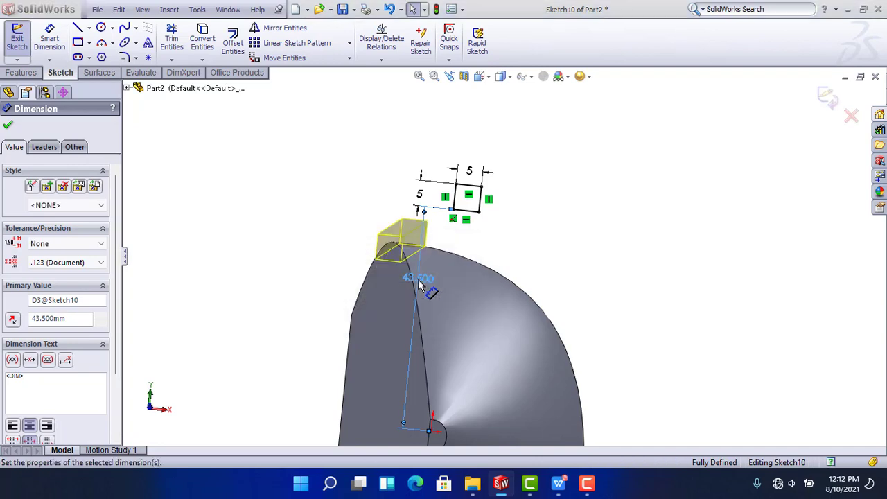
{"action": "key", "text": "Escape"}
Set the profile rectangle's height to 8 mm and exit the sketch to rebuild the bar
{"action": "left_click", "coordinate": [418, 219]}
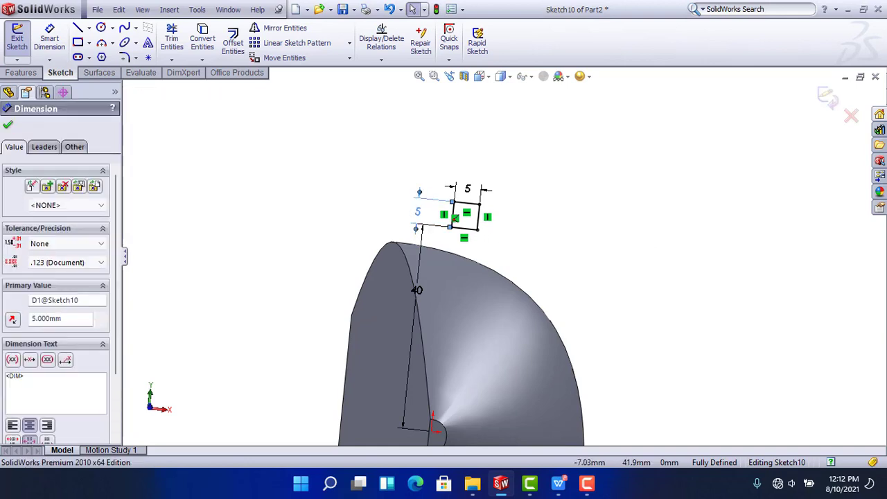
{"action": "double_click", "coordinate": [417, 217]}
{"action": "key", "text": "Return"}
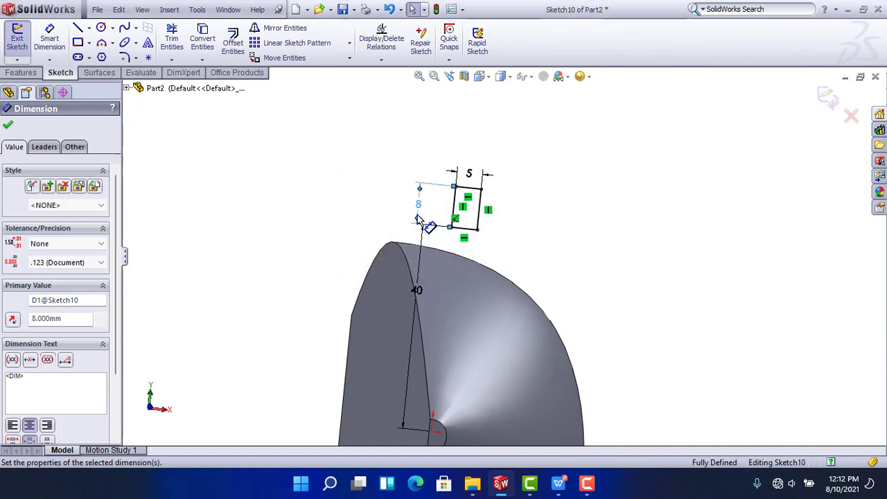
{"action": "left_click", "coordinate": [531, 227]}
{"action": "scroll", "coordinate": [856, 106], "scroll_direction": "up", "scroll_amount": 1}
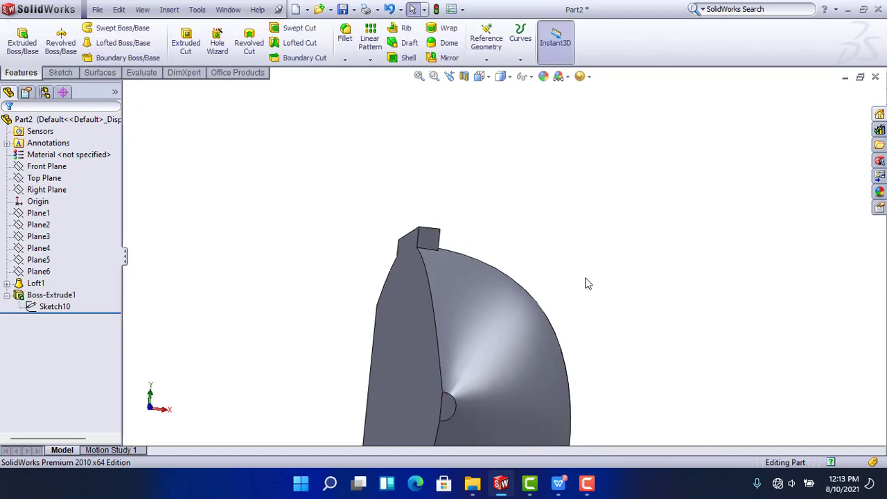
Fillet the two short upper end edges of the bar with a constant 5 mm radius
{"action": "mouse_move", "coordinate": [587, 284]}
{"action": "middle_mouse_down"}
{"action": "mouse_move", "coordinate": [502, 302]}
{"action": "mouse_move", "coordinate": [676, 249]}
{"action": "middle_mouse_up"}
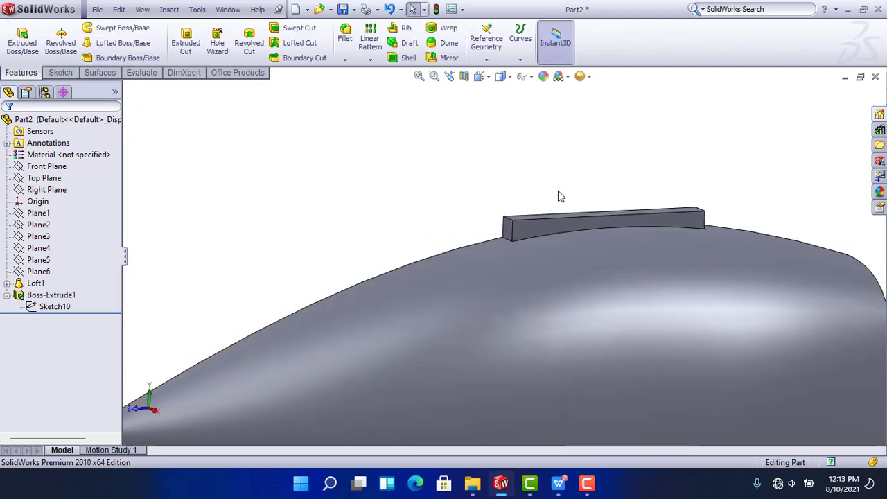
{"action": "scroll", "coordinate": [627, 232], "scroll_direction": "down", "scroll_amount": 3}
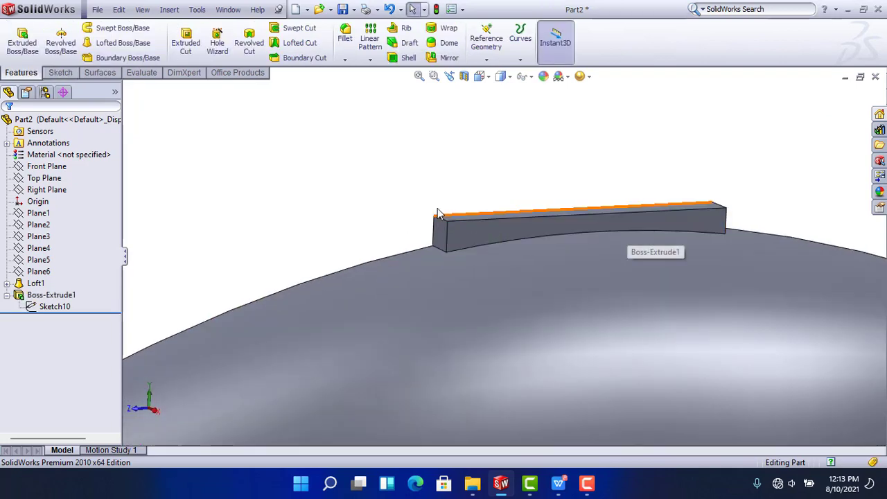
{"action": "left_click", "coordinate": [343, 34]}
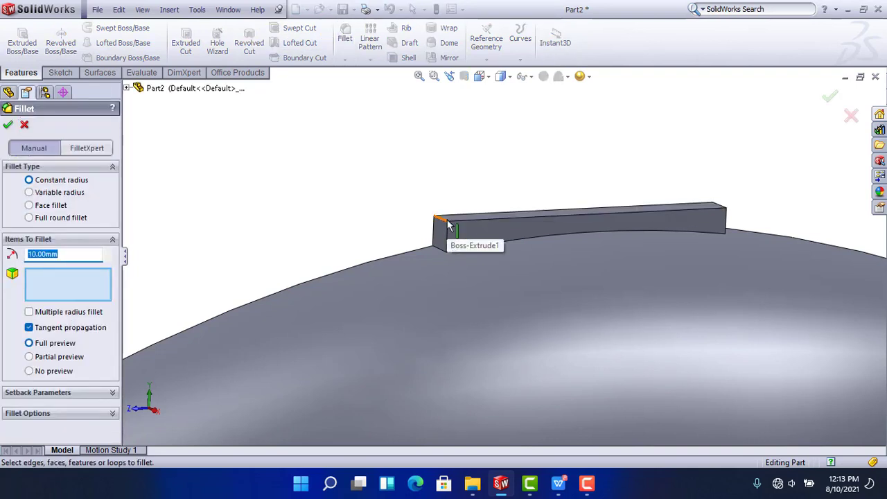
{"action": "left_click", "coordinate": [447, 219]}
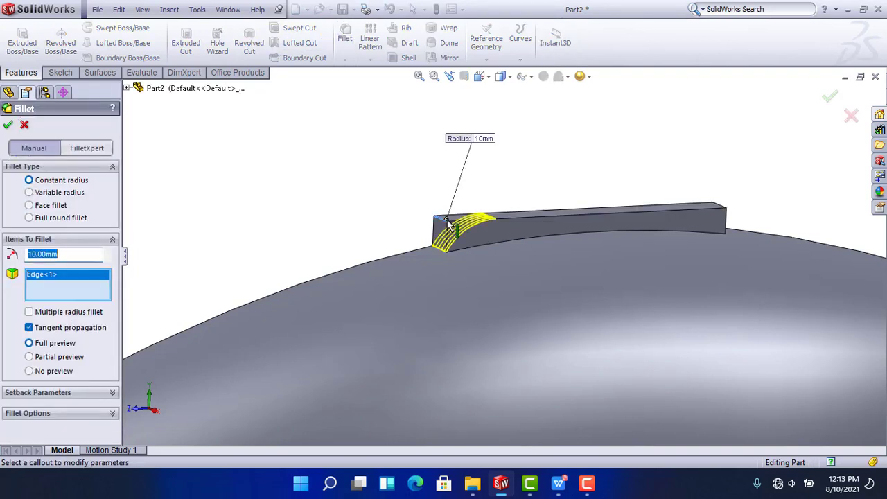
{"action": "left_click", "coordinate": [718, 212]}
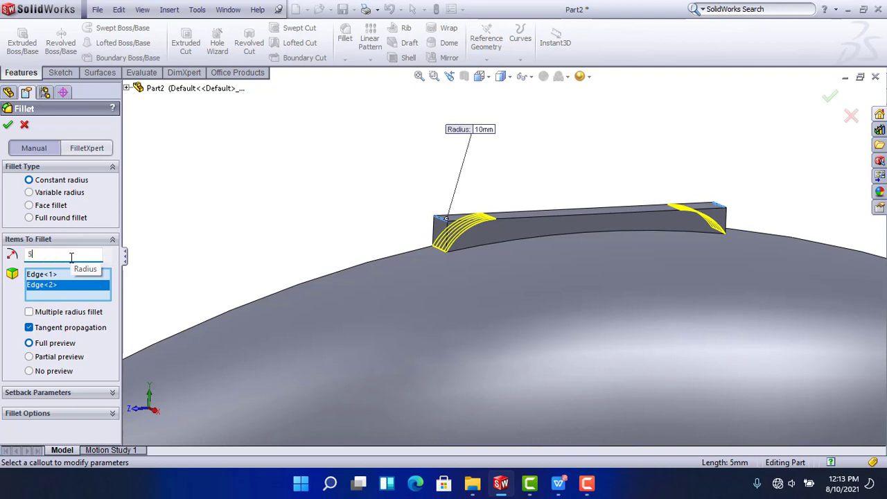
{"action": "key", "text": "Return"}
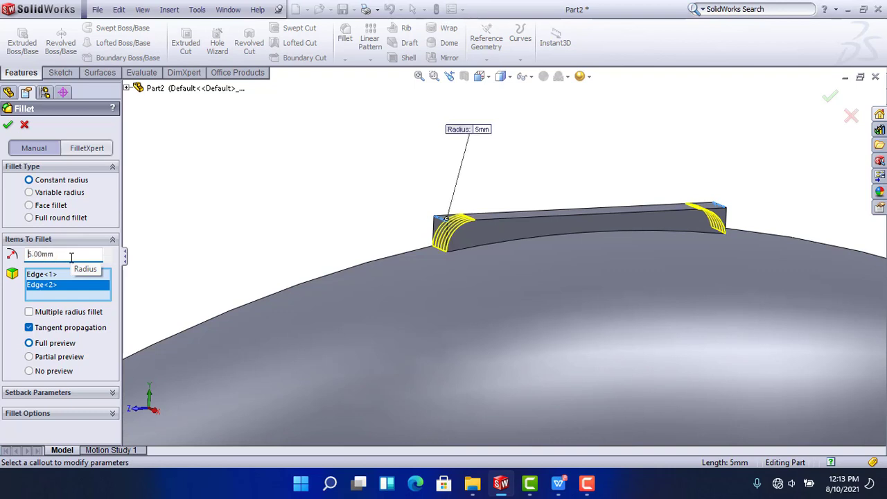
{"action": "key", "text": "Return"}
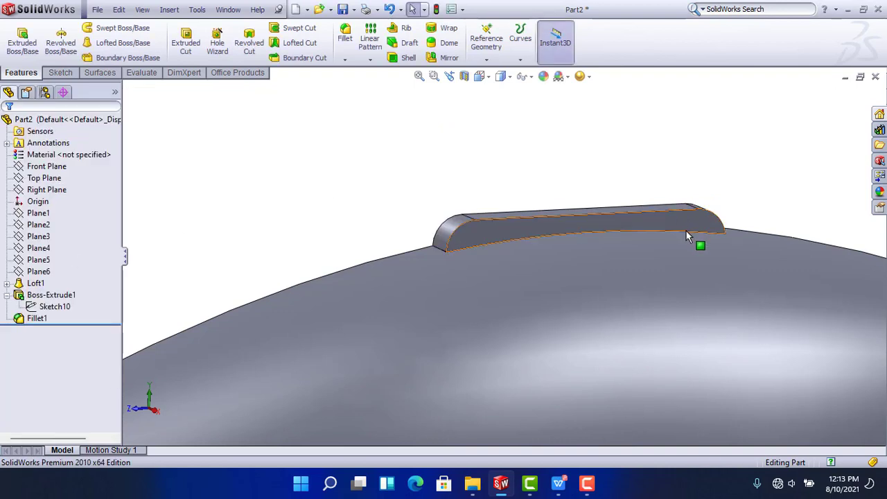
Fillet the bar's long outer top edge, including its tangent end arcs, with a 1 mm radius
{"action": "left_click", "coordinate": [343, 38]}
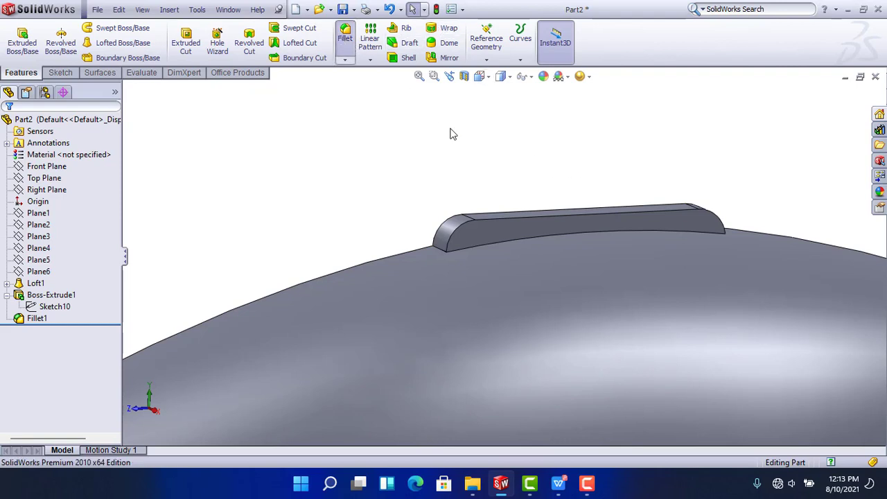
{"action": "left_click", "coordinate": [532, 219]}
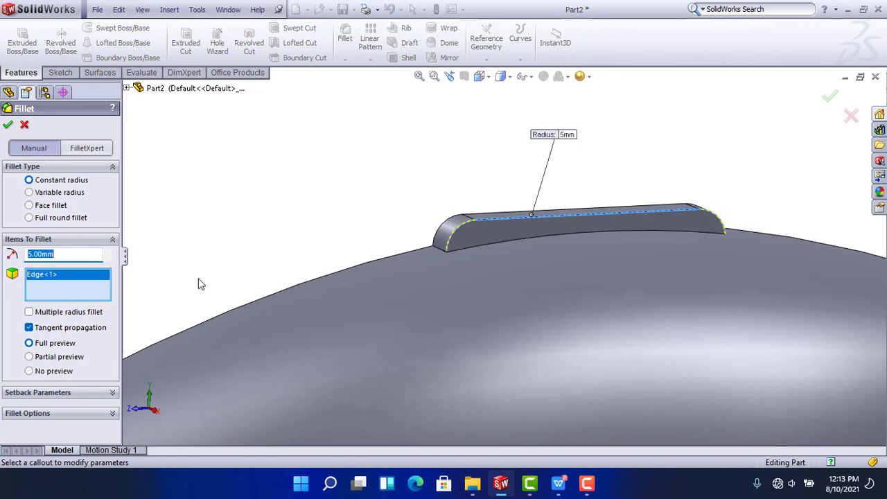
{"action": "type", "text": "1"}
{"action": "key", "text": "Return"}
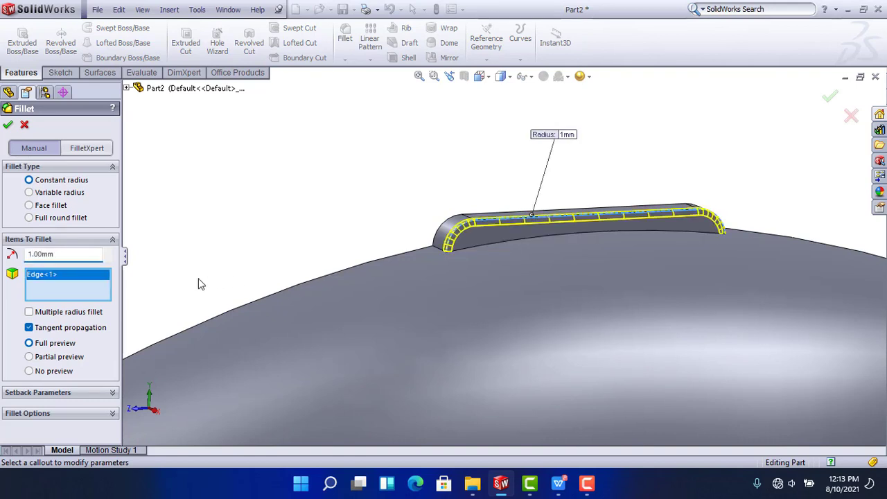
{"action": "key", "text": "Return"}
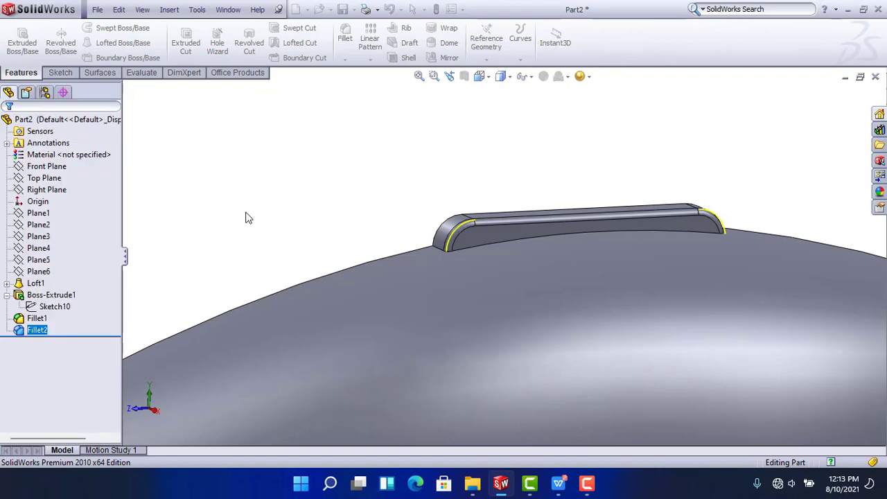
Fillet the base edge where the bar meets the lofted body with a 0.5 mm radius
{"action": "middle_click_drag", "start_coordinate": [675, 276], "coordinate": [700, 305]}
{"action": "key", "text": "Escape"}
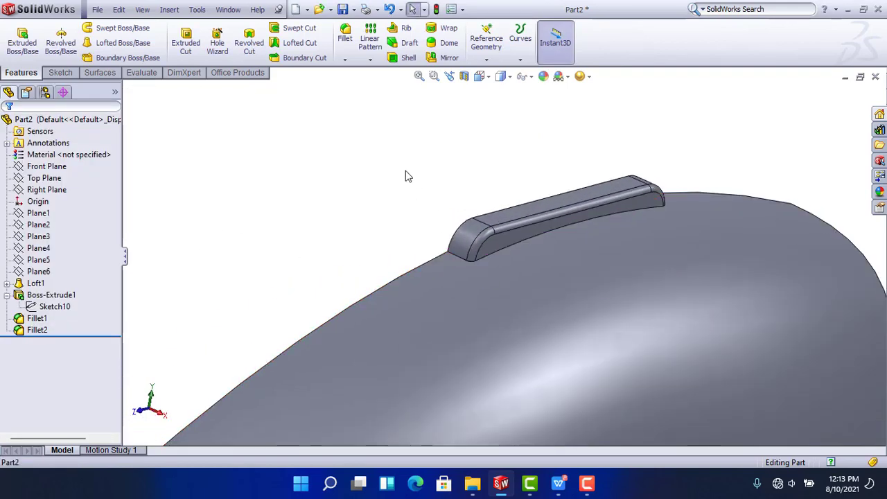
{"action": "left_click", "coordinate": [345, 35]}
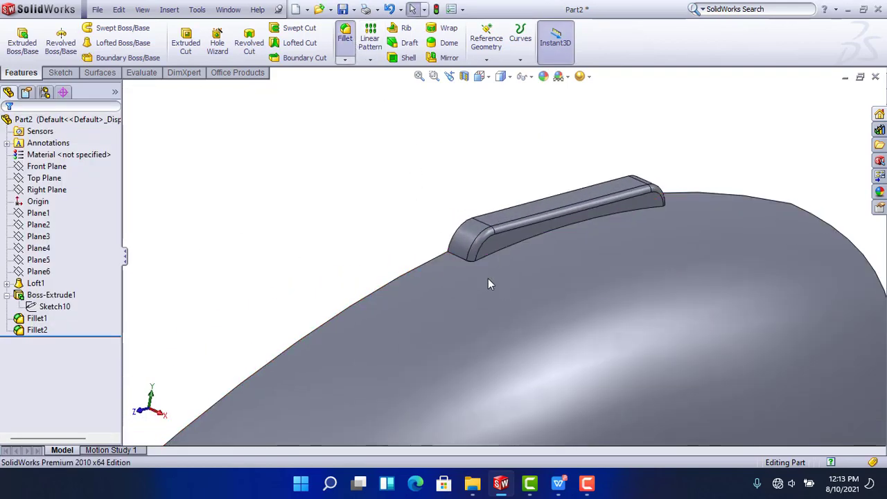
{"action": "left_click", "coordinate": [458, 258]}
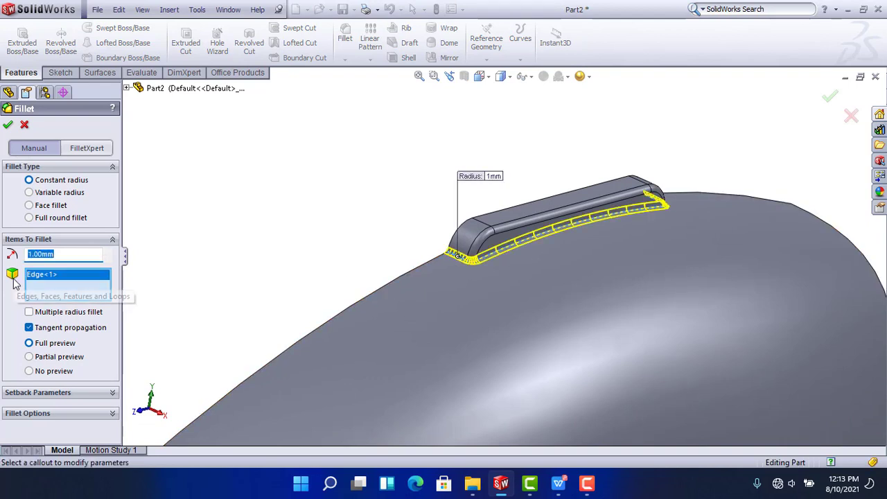
{"action": "type", "text": ".5"}
{"action": "key", "text": "Return"}
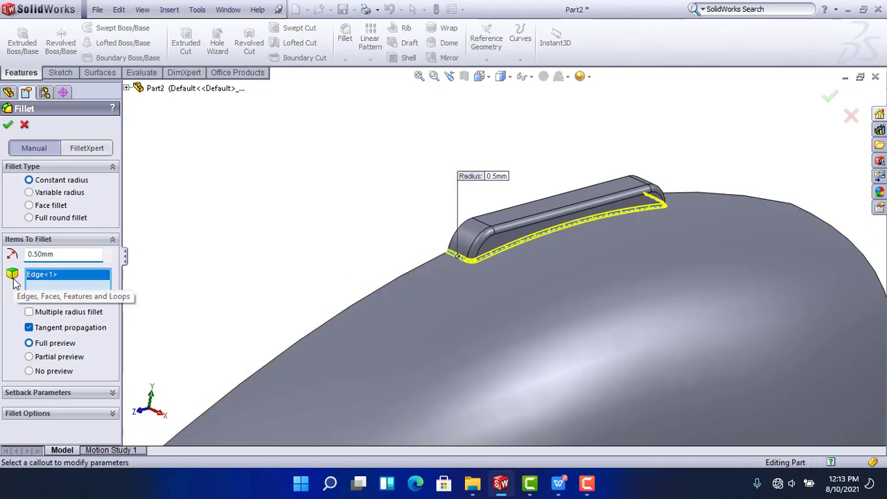
{"action": "key", "text": "Return"}
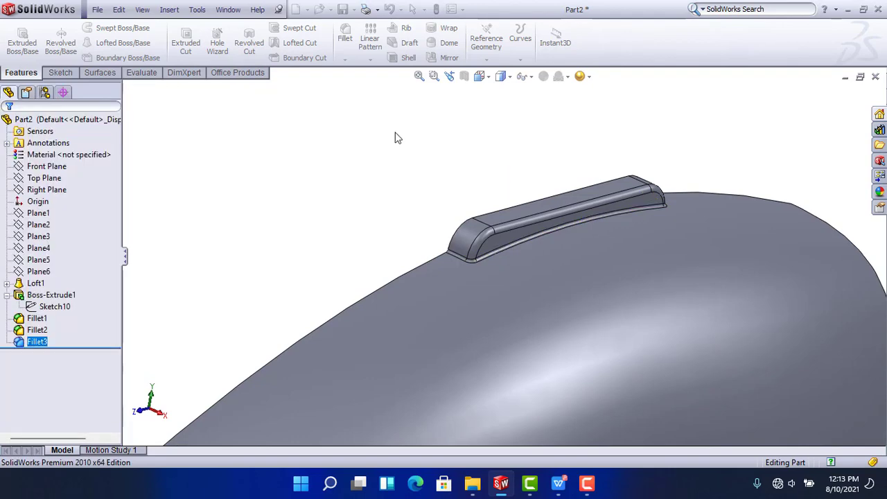
Start a new sketch on the flat rear end face of the lofted body
{"action": "scroll", "coordinate": [499, 247], "scroll_direction": "up", "scroll_amount": 3}
{"action": "middle_click_drag", "start_coordinate": [566, 308], "coordinate": [439, 284]}
{"action": "scroll", "coordinate": [583, 292], "scroll_direction": "up", "scroll_amount": 3}
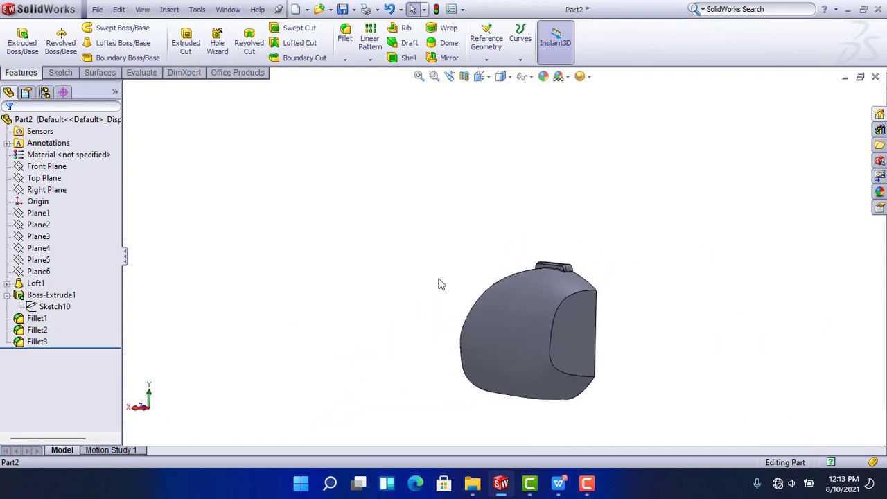
{"action": "left_click", "coordinate": [587, 339]}
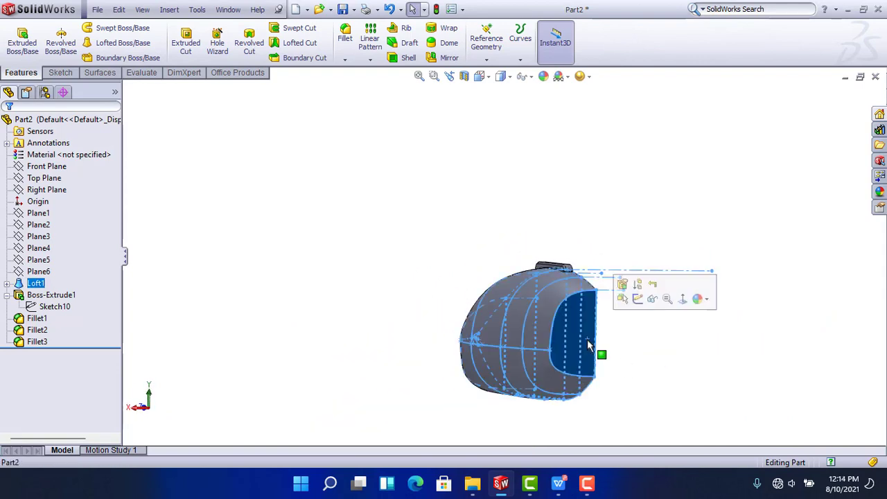
{"action": "left_click", "coordinate": [639, 300]}
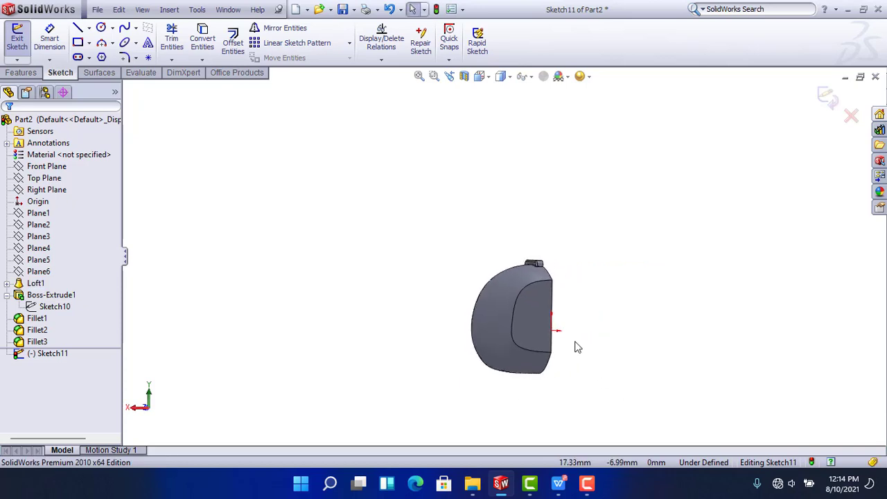
{"action": "scroll", "coordinate": [577, 347], "scroll_direction": "down", "scroll_amount": 3}
{"action": "middle_click_drag", "start_coordinate": [525, 272], "coordinate": [520, 296]}
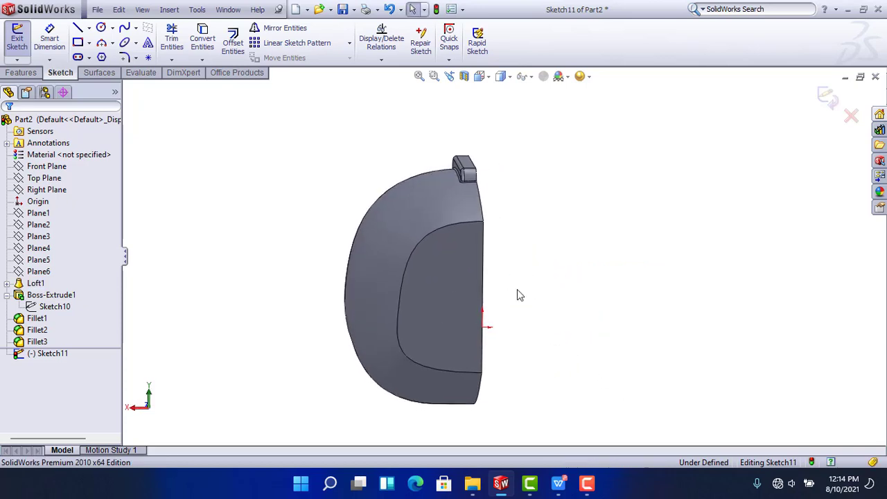
Sketch a circle with a radius of about 24.4 mm, centred on the rear end face near its straight edge
{"action": "left_click", "coordinate": [101, 27]}
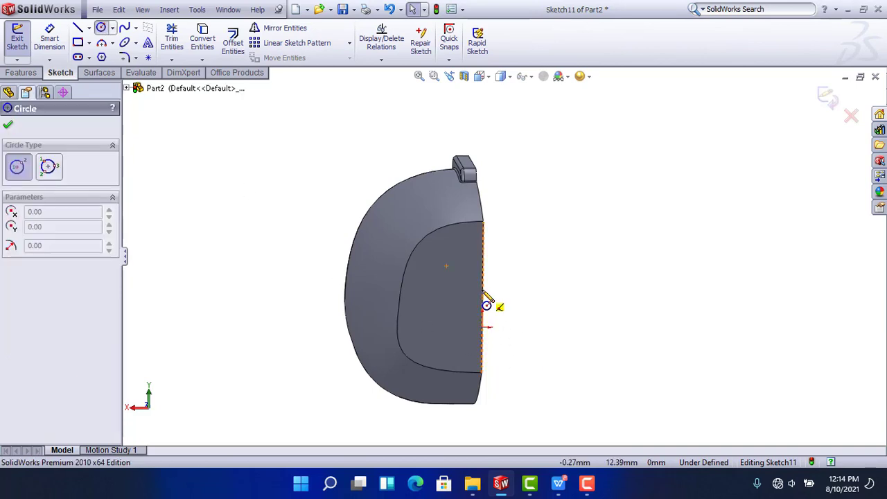
{"action": "left_click", "coordinate": [467, 291]}
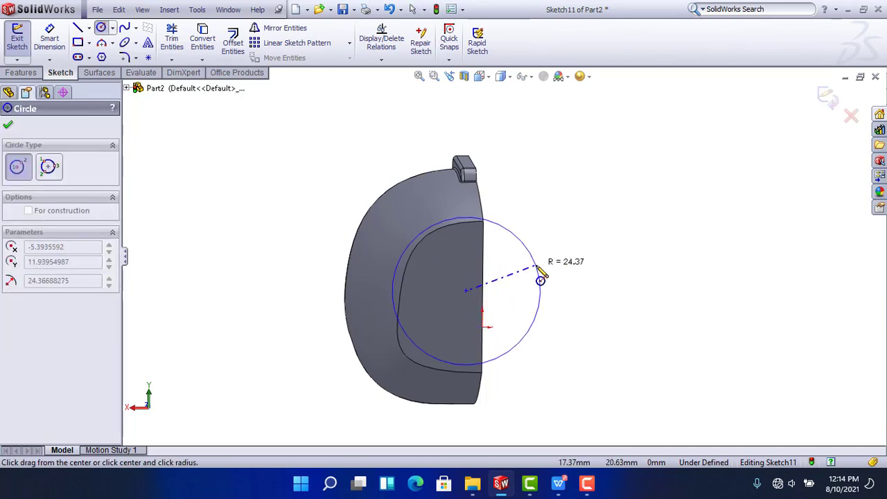
{"action": "left_click", "coordinate": [540, 272]}
{"action": "key", "text": "Escape"}
{"action": "key", "text": "ctrl+8"}
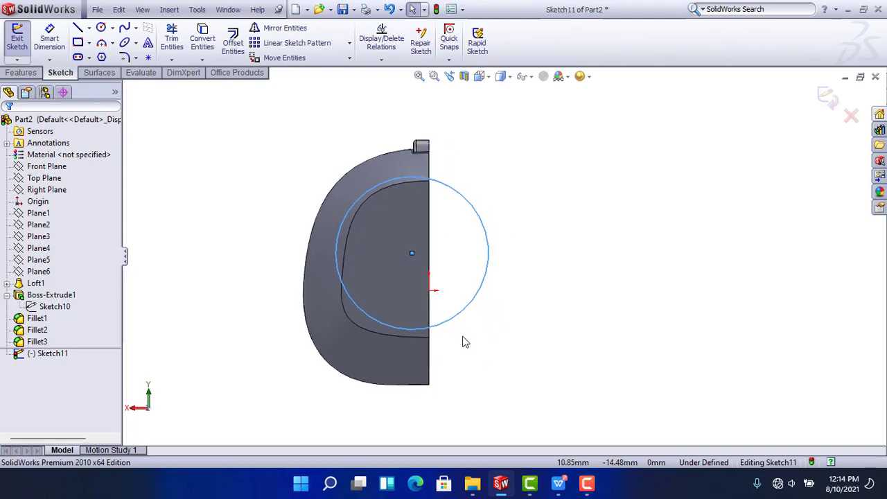
Align the circle's centre vertically with the origin
{"action": "left_click", "coordinate": [459, 331]}
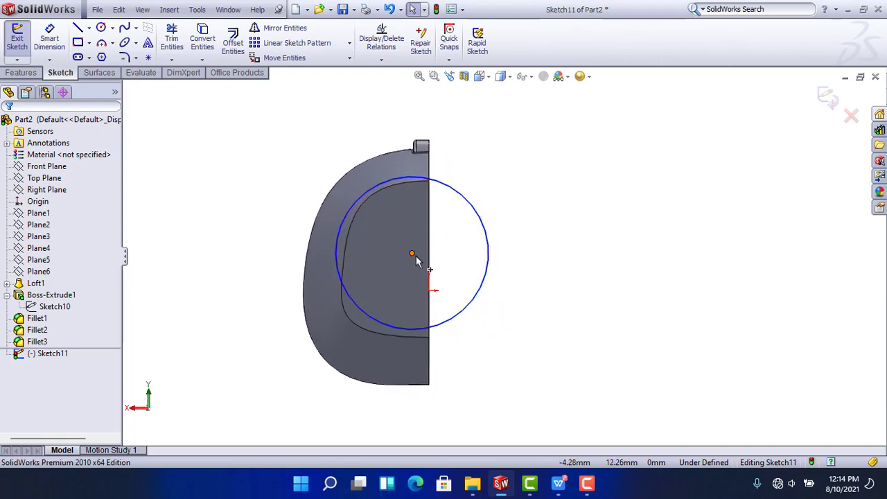
{"action": "left_click", "coordinate": [430, 292], "text": "ctrl"}
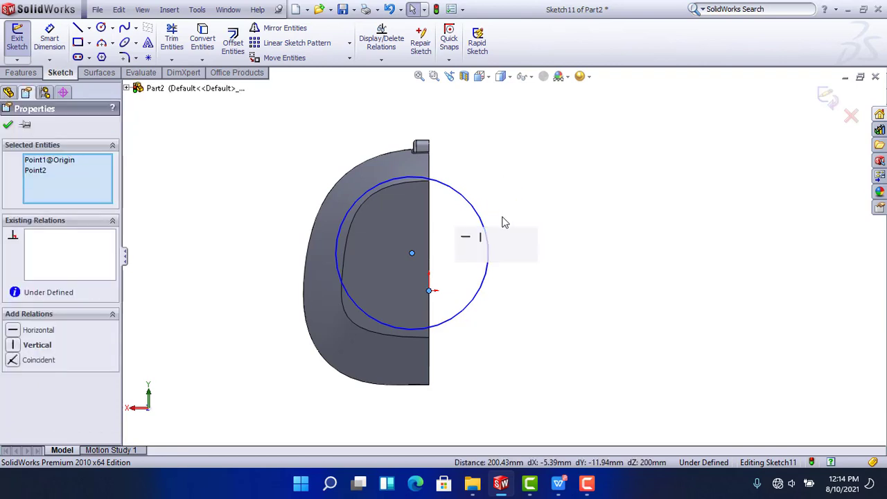
{"action": "left_click", "coordinate": [479, 239]}
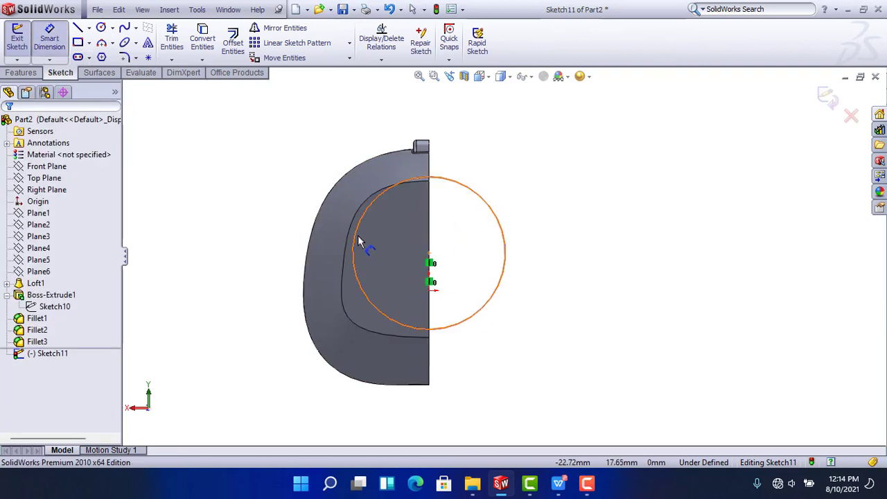
Dimension the circle's diameter and set it to 30 mm
{"action": "left_click", "coordinate": [281, 264]}
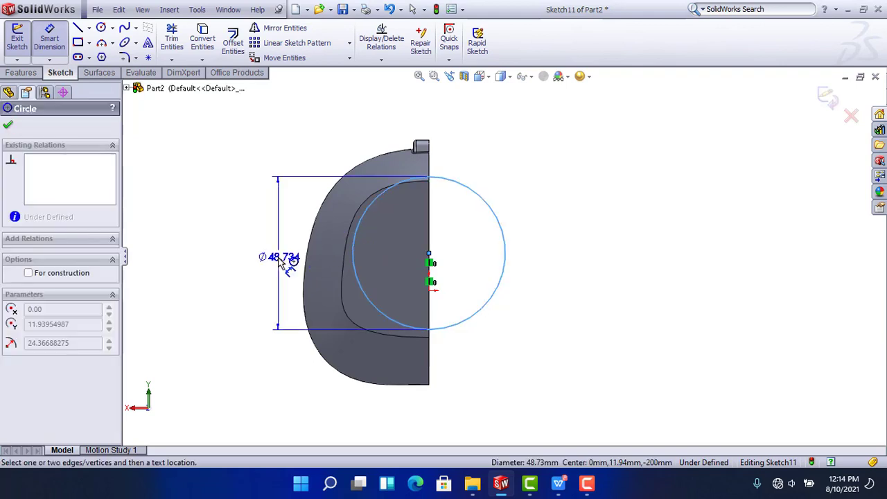
{"action": "left_click", "coordinate": [279, 260]}
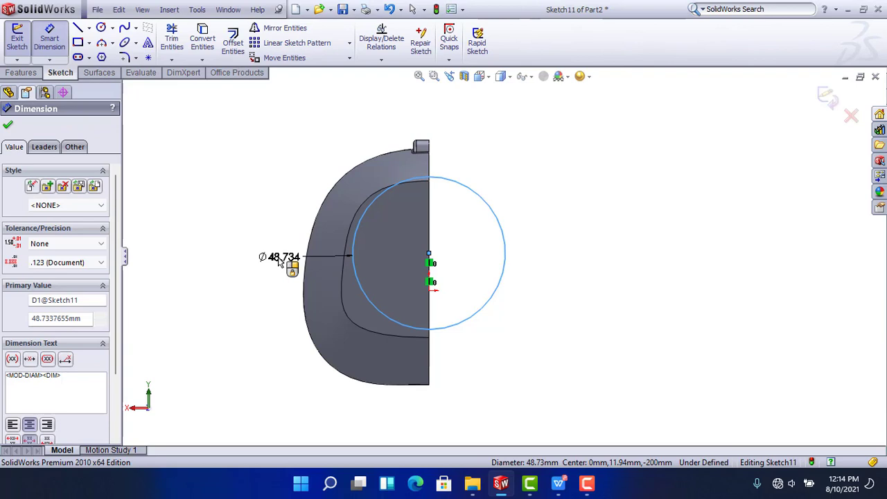
{"action": "double_click", "coordinate": [279, 260]}
{"action": "type", "text": "30"}
{"action": "key", "text": "Return"}
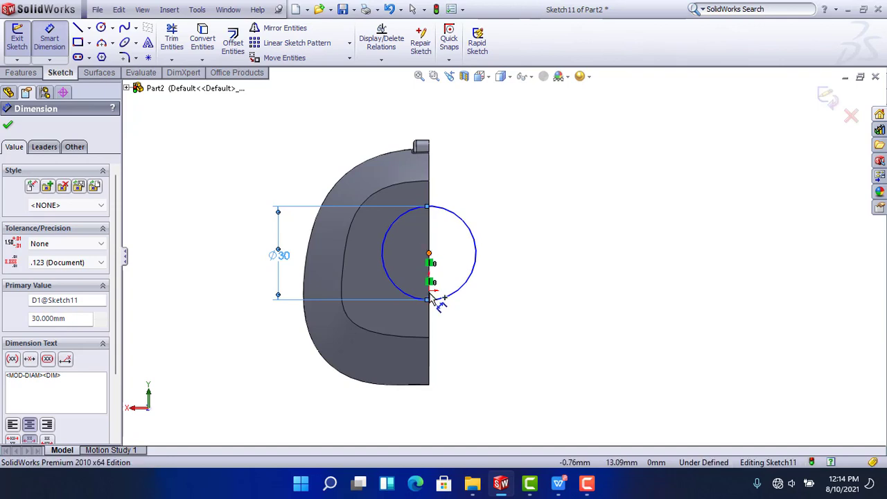
Dimension the vertical distance from the origin to the circle's centre and set it to 10 mm
{"action": "left_click", "coordinate": [429, 298]}
{"action": "scroll", "coordinate": [429, 298], "scroll_direction": "down", "scroll_amount": 2}
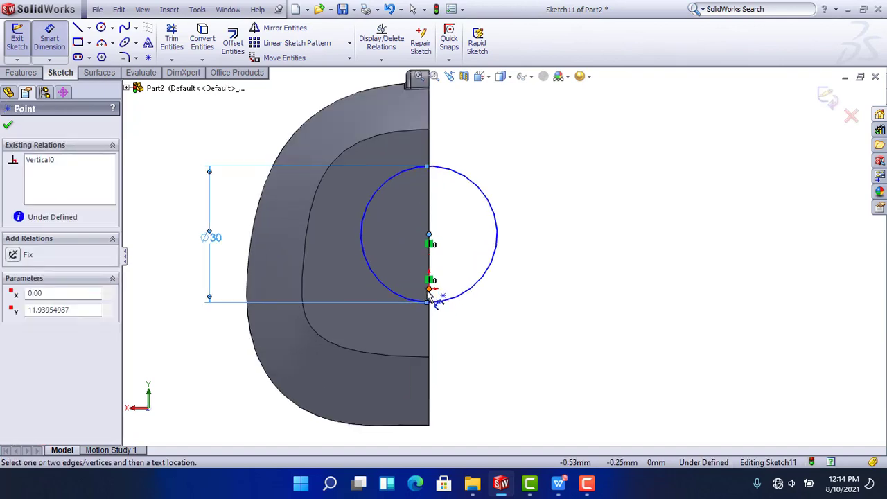
{"action": "left_click", "coordinate": [429, 290]}
{"action": "left_click", "coordinate": [553, 258]}
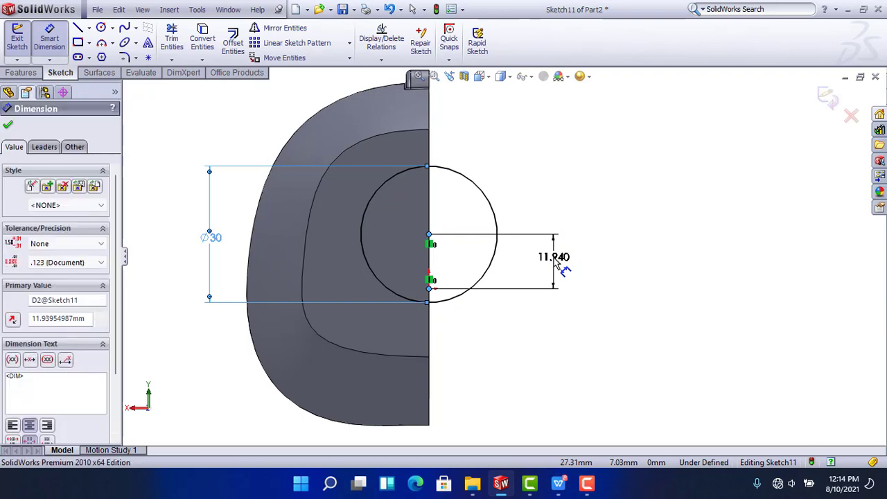
{"action": "double_click", "coordinate": [557, 257]}
{"action": "type", "text": "10"}
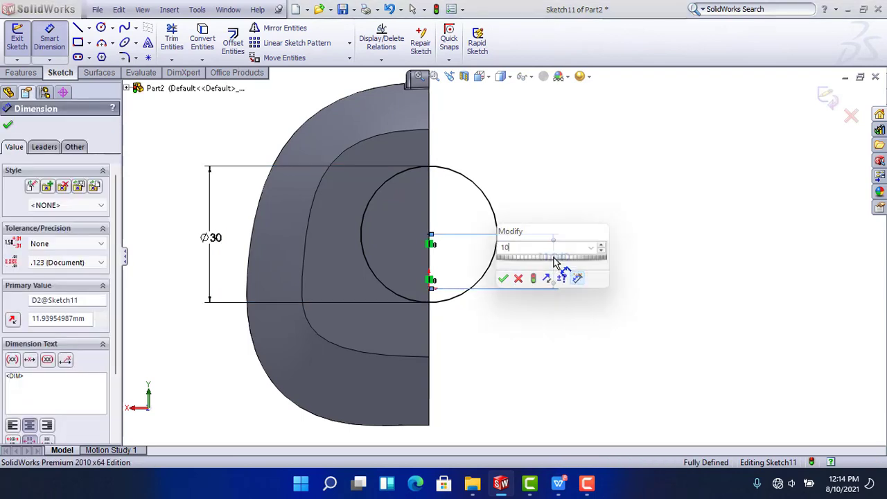
{"action": "key", "text": "Return"}
{"action": "left_click", "coordinate": [668, 239]}
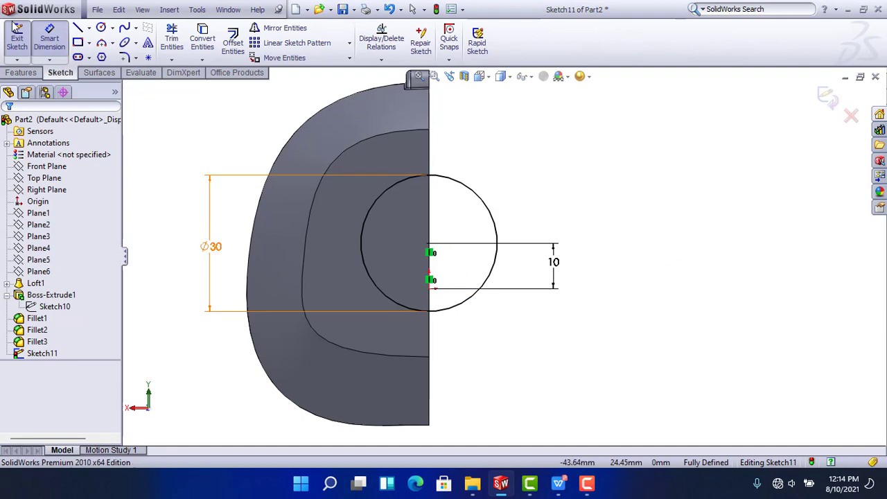
Extrude the circle as a blind boss 19 mm outward from the rear end face
{"action": "left_click", "coordinate": [30, 73]}
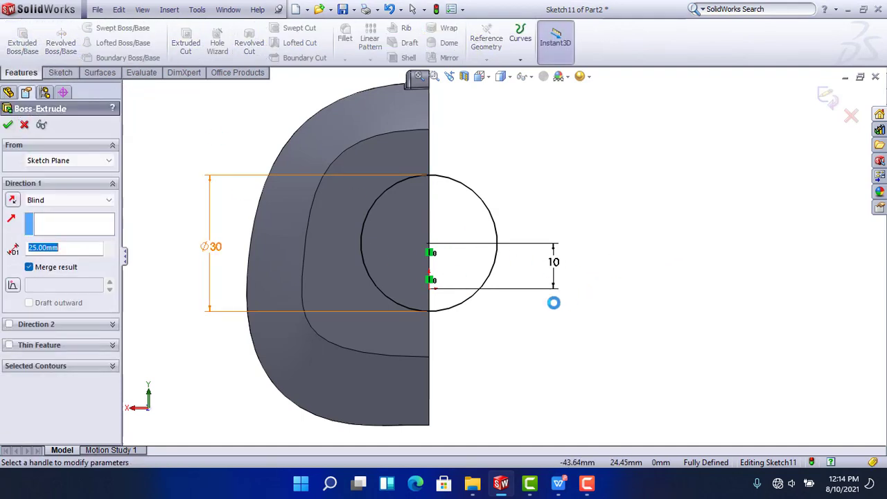
{"action": "scroll", "coordinate": [698, 244], "scroll_direction": "down", "scroll_amount": 3}
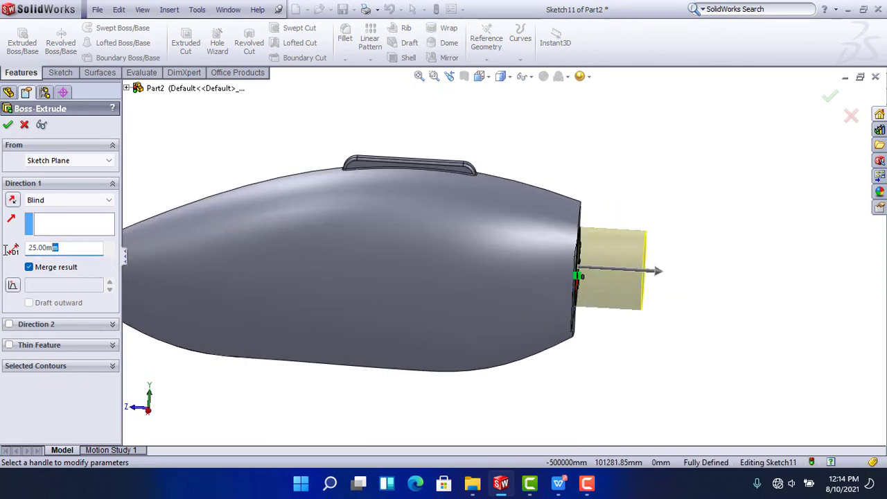
{"action": "type", "text": "9"}
{"action": "key", "text": "Return"}
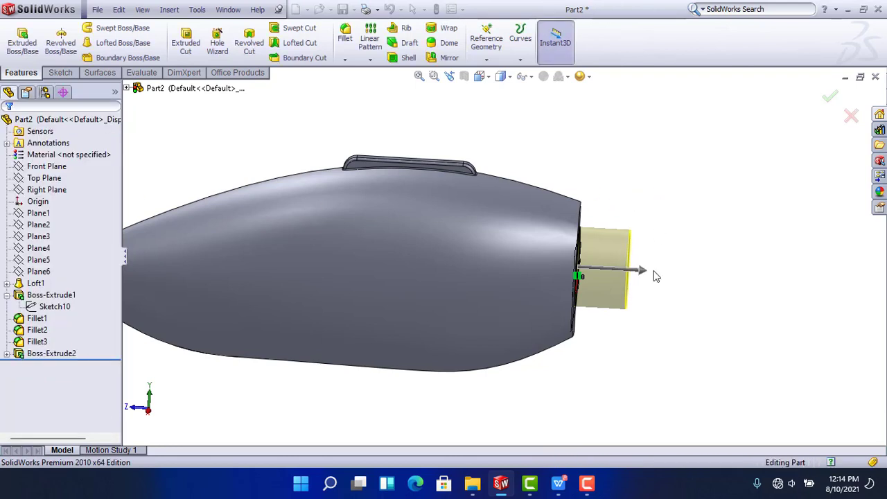
Edit the cylindrical boss extrusion to turn off Merge result, making it a separate solid body
{"action": "middle_click_drag", "start_coordinate": [639, 303], "coordinate": [395, 333]}
{"action": "scroll", "coordinate": [249, 200], "scroll_direction": "down", "scroll_amount": 5}
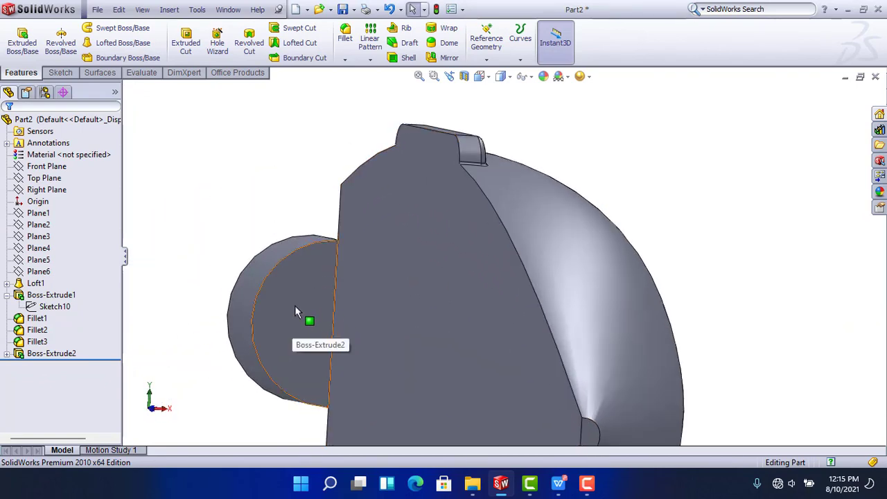
{"action": "middle_click_drag", "start_coordinate": [271, 307], "coordinate": [457, 332]}
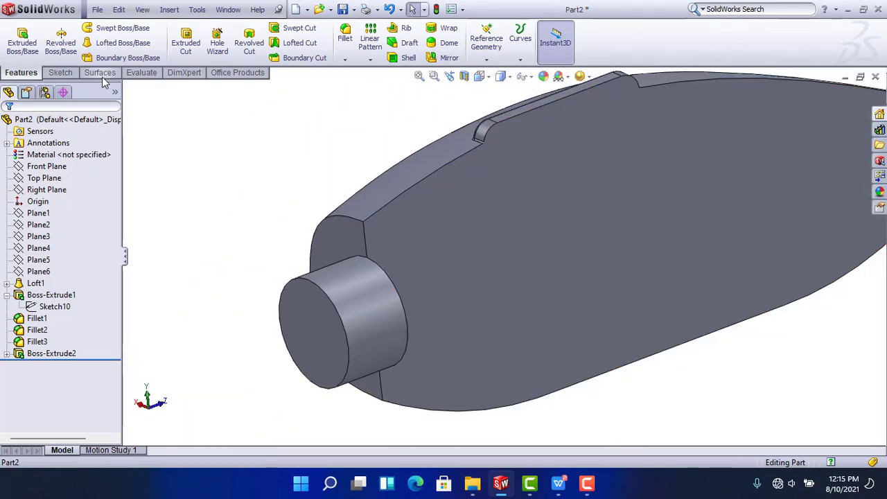
{"action": "middle_click_drag", "start_coordinate": [447, 212], "coordinate": [545, 192]}
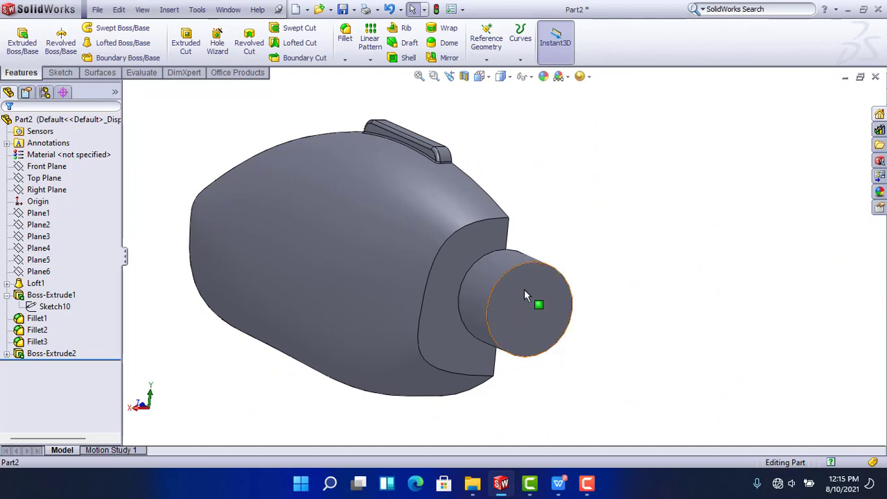
{"action": "middle_click_drag", "start_coordinate": [535, 303], "coordinate": [488, 281]}
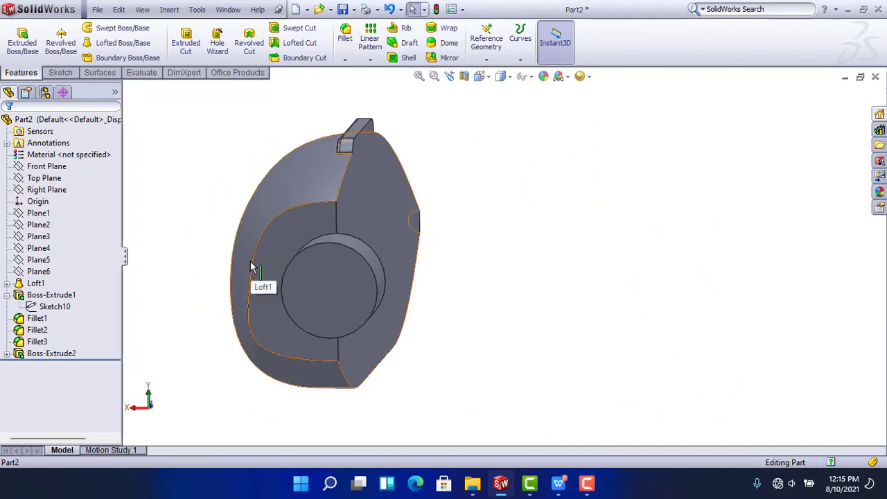
{"action": "left_click", "coordinate": [50, 353]}
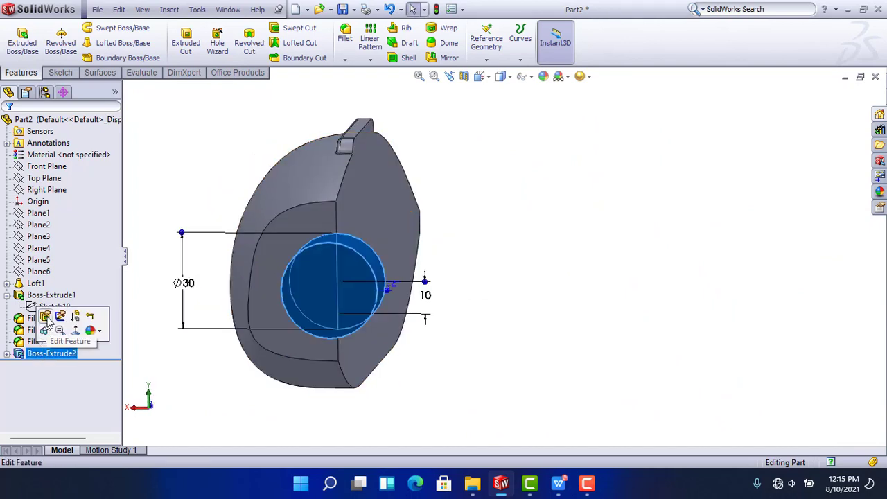
{"action": "left_click", "coordinate": [46, 317]}
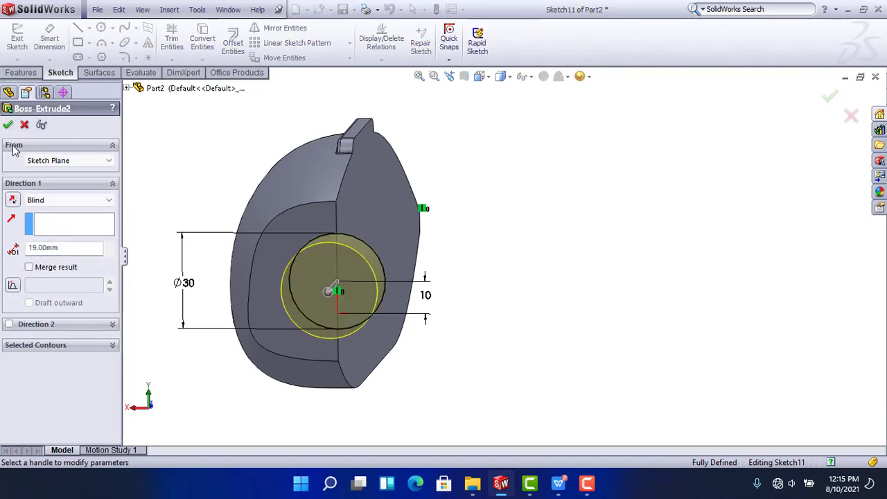
{"action": "left_click", "coordinate": [8, 124]}
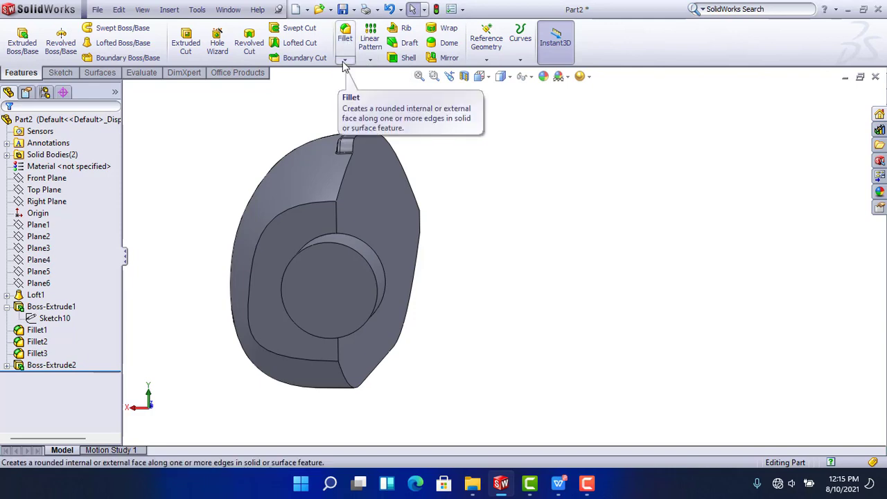
Chamfer the cylinder's outer circular end edge with a 2 mm distance at 45 degrees
{"action": "left_click", "coordinate": [344, 61]}
{"action": "left_click", "coordinate": [370, 86]}
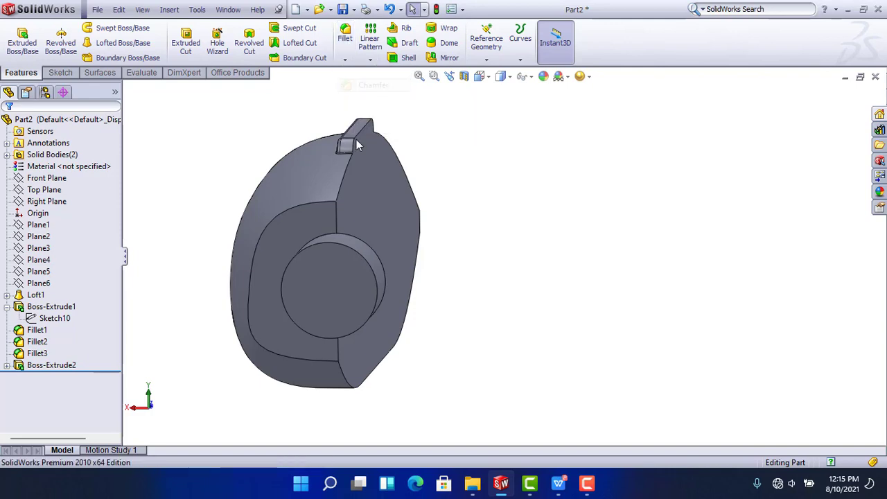
{"action": "left_click", "coordinate": [351, 251]}
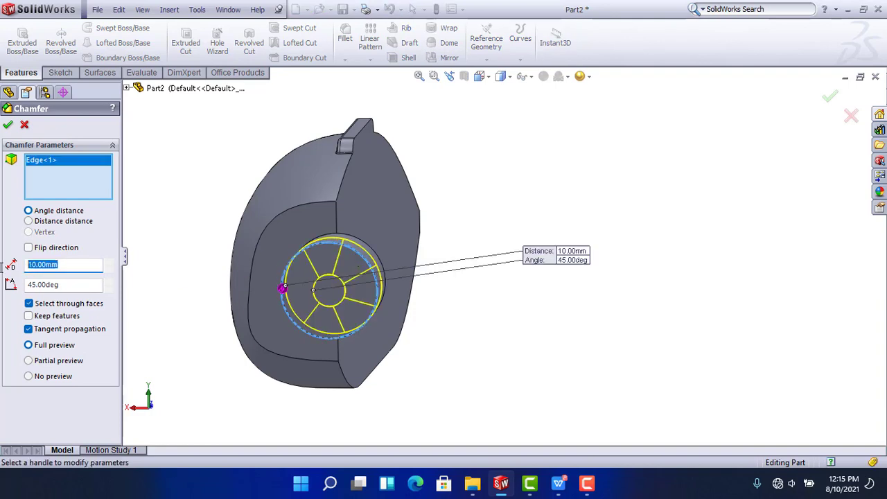
{"action": "type", "text": "2"}
{"action": "key", "text": "Return"}
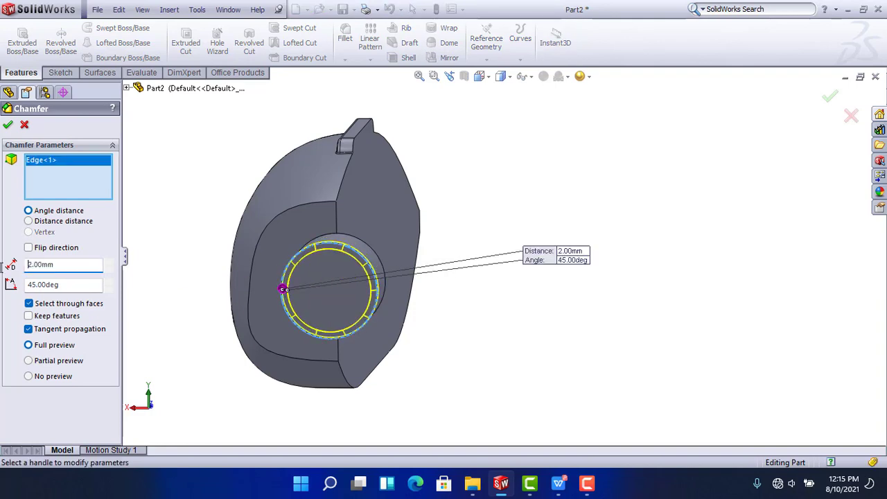
{"action": "key", "text": "Return"}
Start a new sketch on the flat end face of the chamfered cylinder
{"action": "middle_click_drag", "start_coordinate": [561, 331], "coordinate": [594, 321]}
{"action": "left_click", "coordinate": [560, 286]}
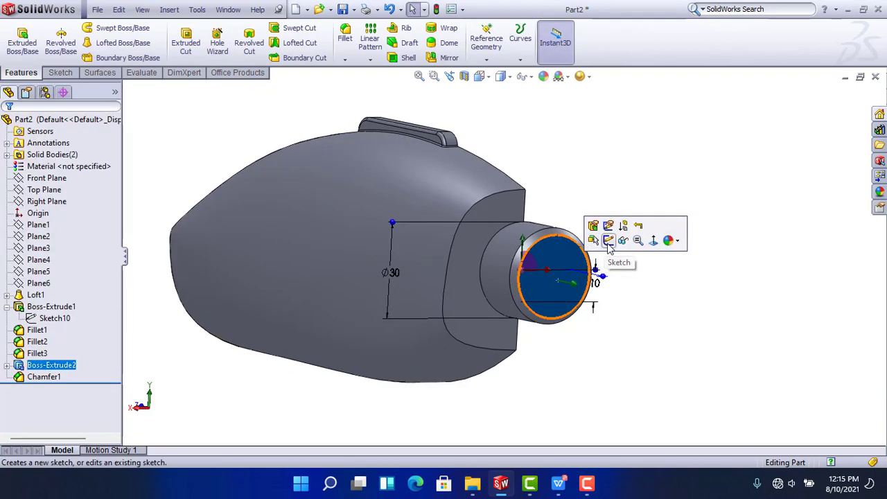
{"action": "left_click", "coordinate": [555, 247]}
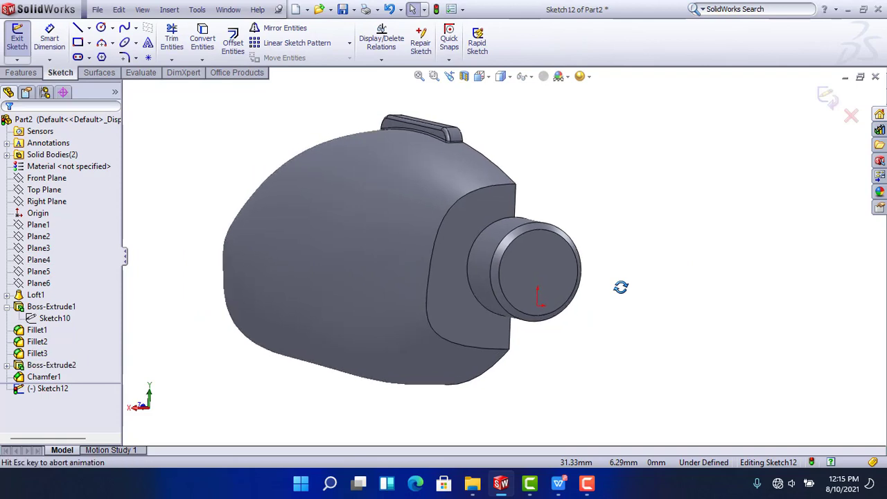
Sketch a circle with a radius of about 26.7 mm around the cylinder, centred near the cylinder's axis
{"action": "left_click", "coordinate": [100, 28]}
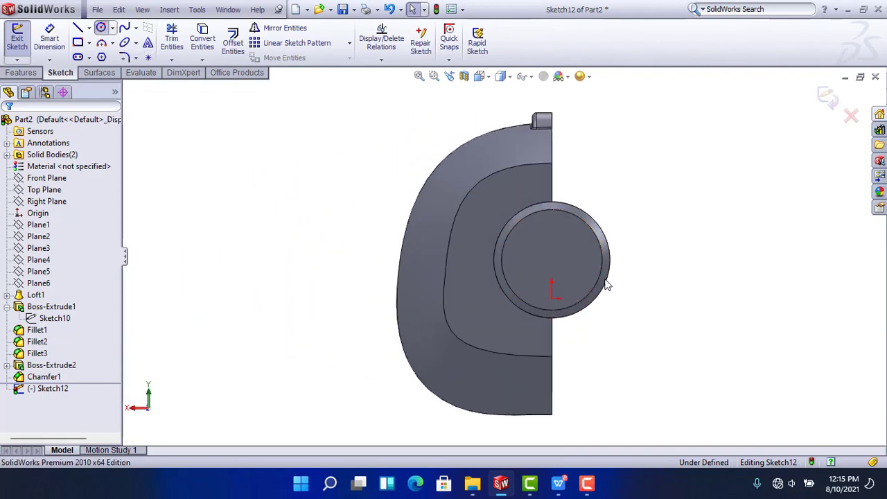
{"action": "left_click", "coordinate": [551, 258]}
{"action": "left_click", "coordinate": [656, 257]}
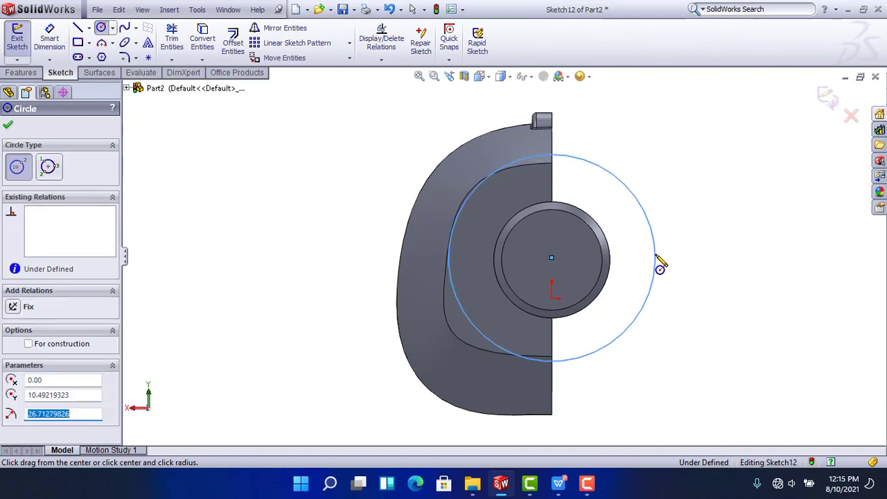
{"action": "key", "text": "Escape"}
{"action": "left_click", "coordinate": [677, 274]}
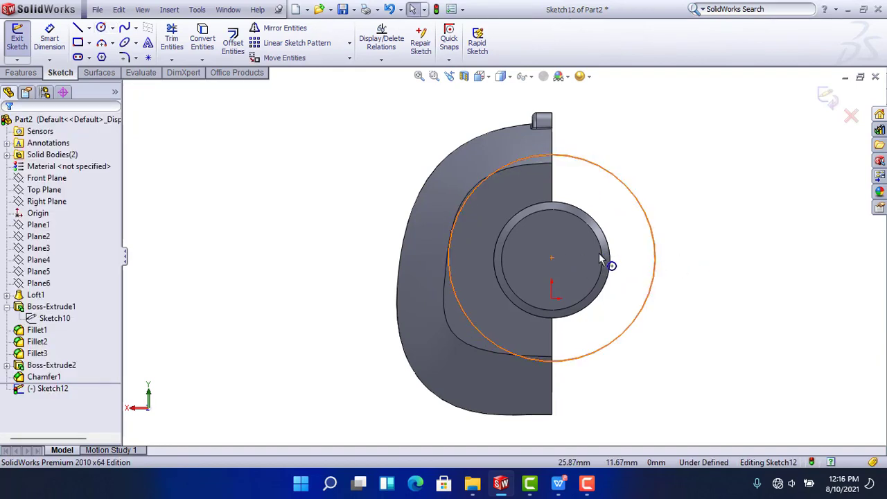
Make the large circle concentric with the circular edge of the cylinder's end face
{"action": "left_click", "coordinate": [655, 257]}
{"action": "left_click", "coordinate": [600, 247], "text": "ctrl"}
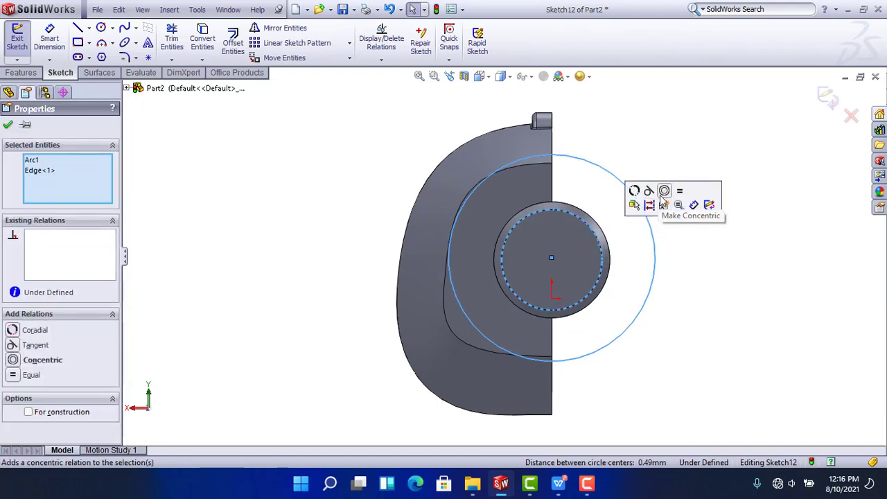
{"action": "left_click", "coordinate": [662, 197]}
{"action": "key", "text": "Escape"}
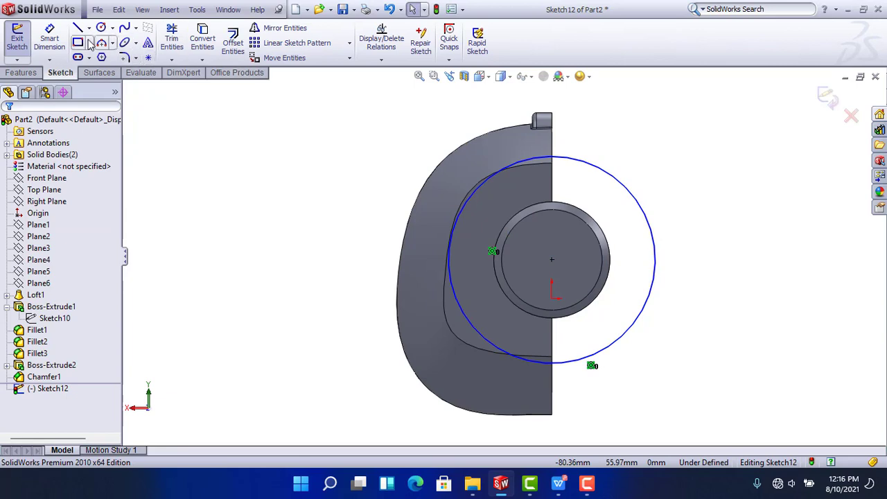
Dimension the large concentric circle on the cylinder's end face to a diameter of 15 mm
{"action": "left_click", "coordinate": [49, 38]}
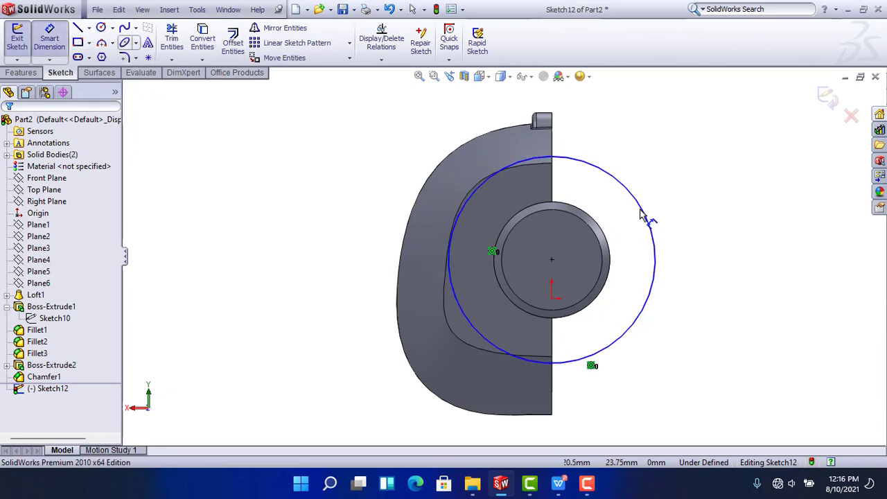
{"action": "left_click", "coordinate": [689, 270]}
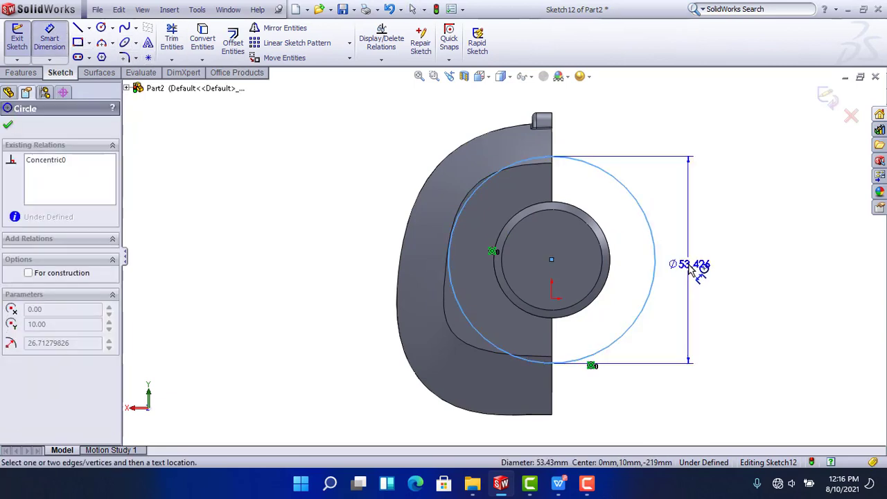
{"action": "left_click", "coordinate": [693, 272]}
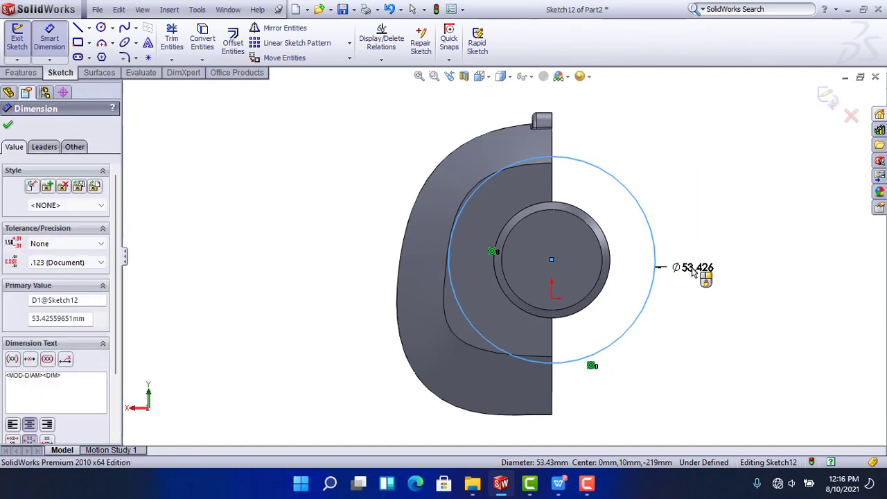
{"action": "type", "text": "15"}
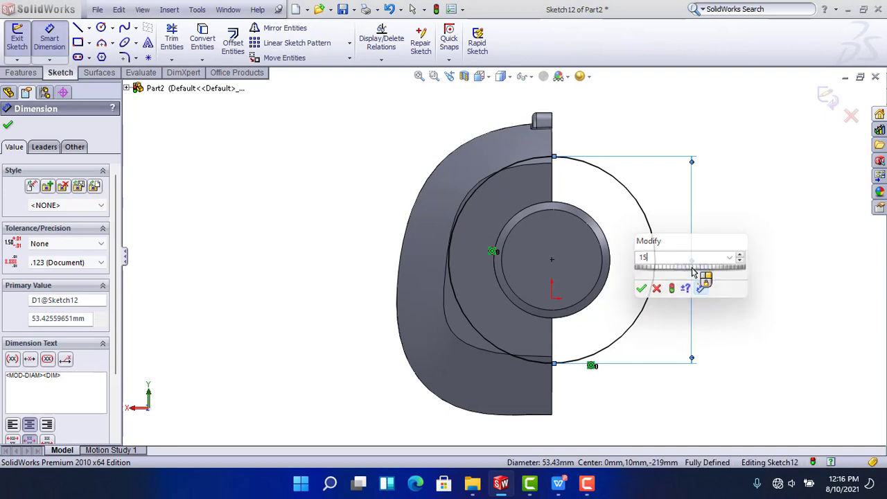
{"action": "key", "text": "Return"}
{"action": "left_click", "coordinate": [674, 338]}
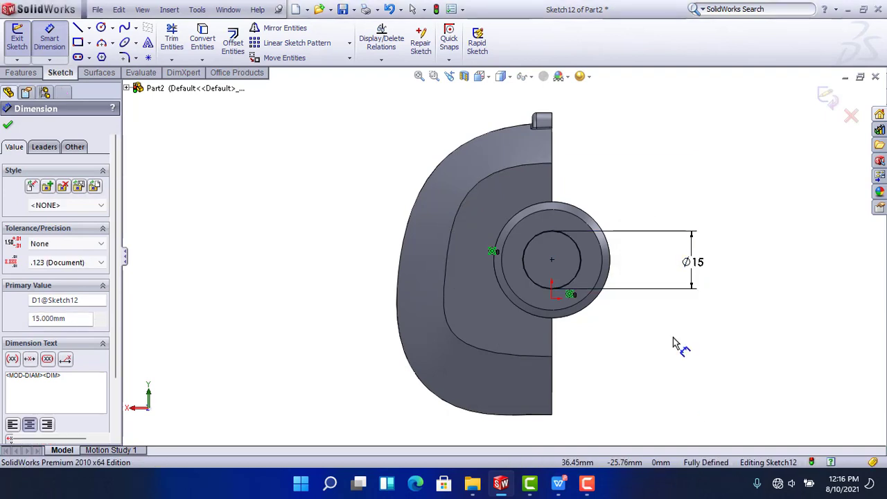
Set up a blind boss extrusion of the 15 mm circle, 125 mm outward from the cylinder's end face
{"action": "scroll", "coordinate": [653, 291], "scroll_direction": "up", "scroll_amount": 3}
{"action": "middle_click_drag", "start_coordinate": [651, 289], "coordinate": [698, 298]}
{"action": "scroll", "coordinate": [684, 303], "scroll_direction": "up", "scroll_amount": 4}
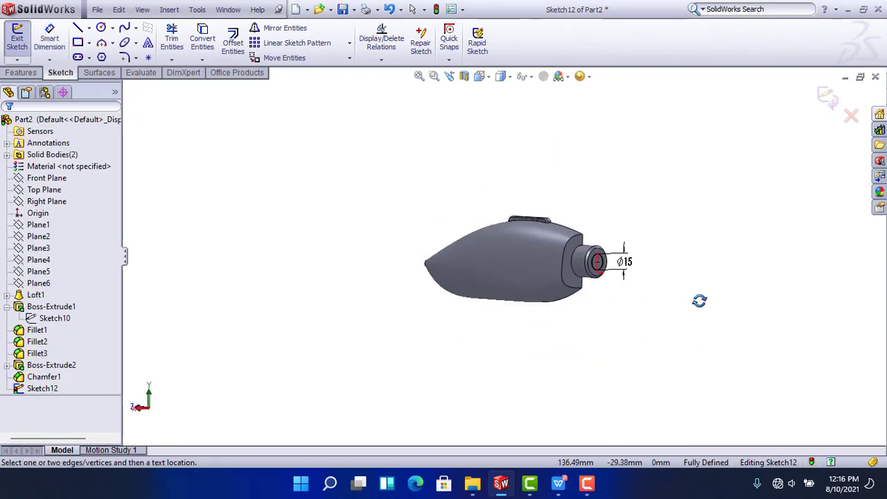
{"action": "scroll", "coordinate": [622, 268], "scroll_direction": "down", "scroll_amount": 2}
{"action": "scroll", "coordinate": [606, 281], "scroll_direction": "down", "scroll_amount": 3}
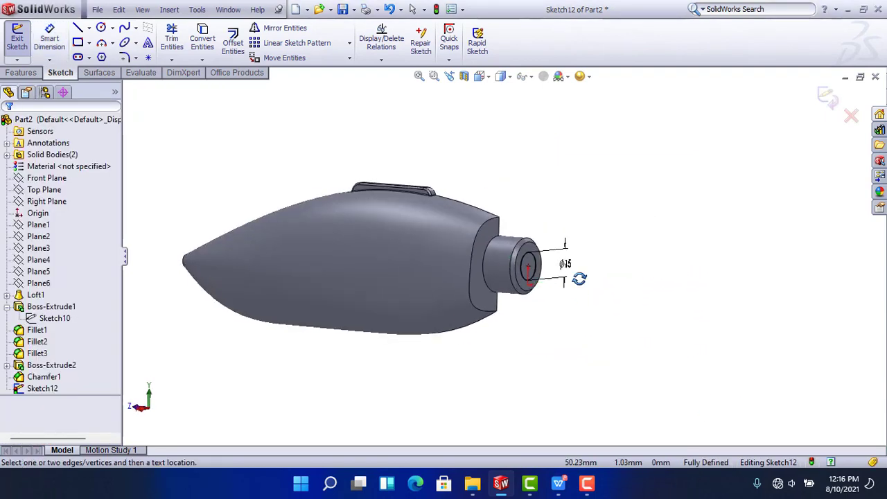
{"action": "left_click", "coordinate": [25, 74]}
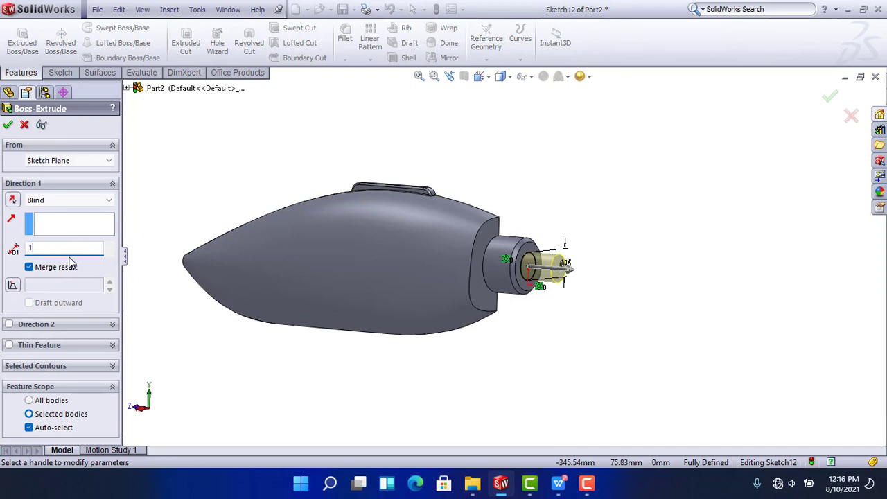
{"action": "key", "text": "Return"}
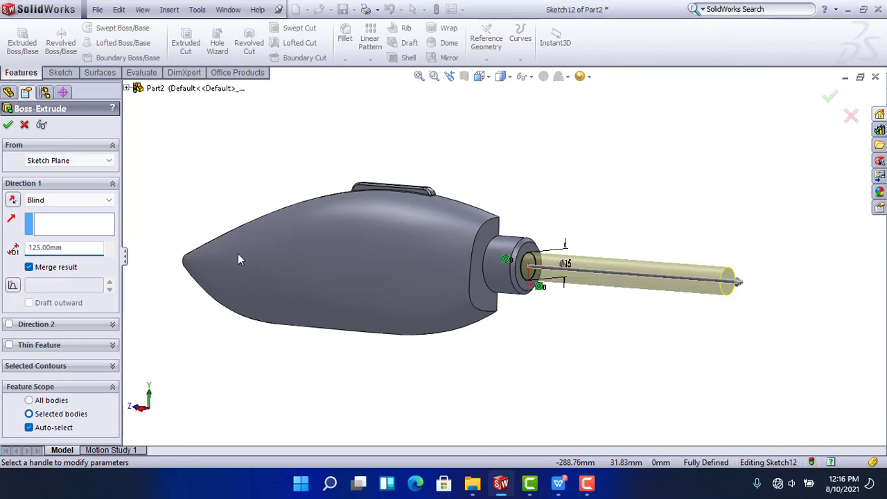
Add a 2-degree inward draft to the rod extrusion so it tapers toward its free end
{"action": "left_click", "coordinate": [14, 285]}
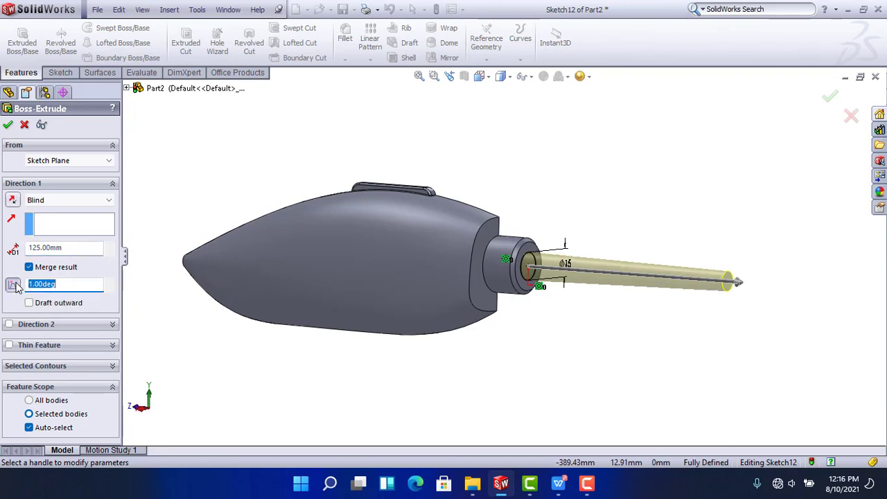
{"action": "middle_click_drag", "start_coordinate": [662, 282], "coordinate": [600, 304]}
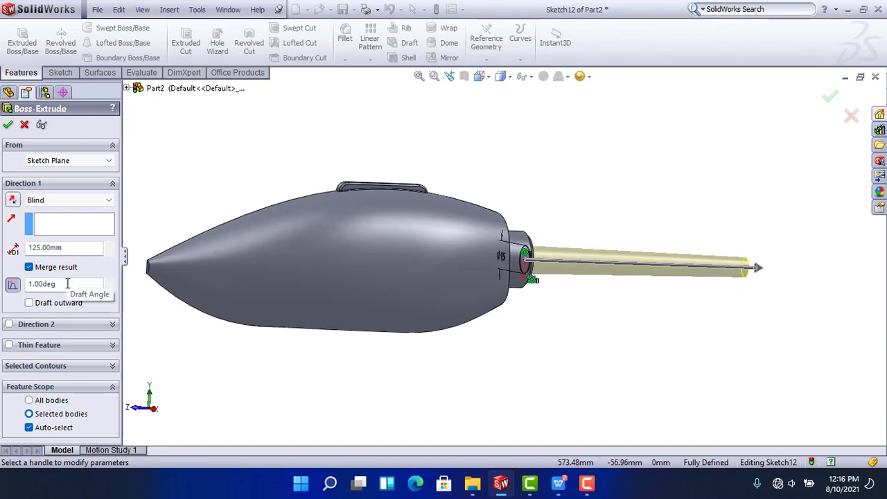
{"action": "key", "text": "Up"}
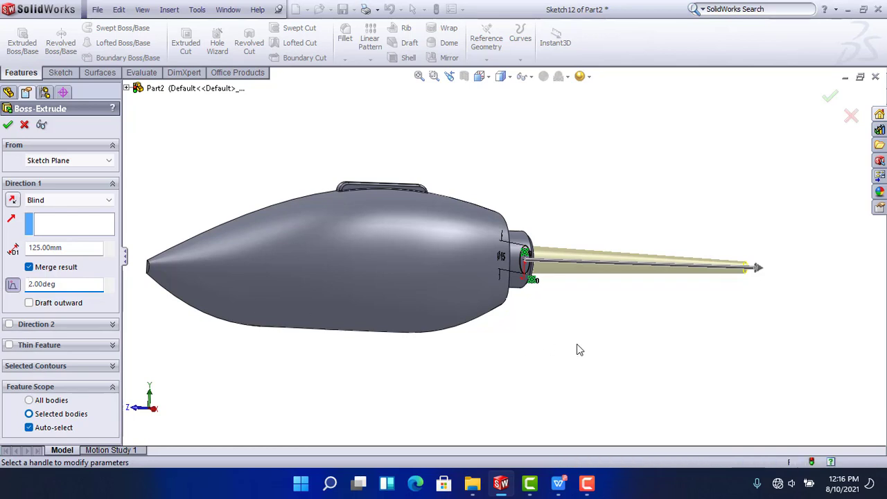
Limit the extrusion's feature scope to the chamfered cylinder body and create the tapered rod
{"action": "middle_click_drag", "start_coordinate": [578, 350], "coordinate": [482, 340]}
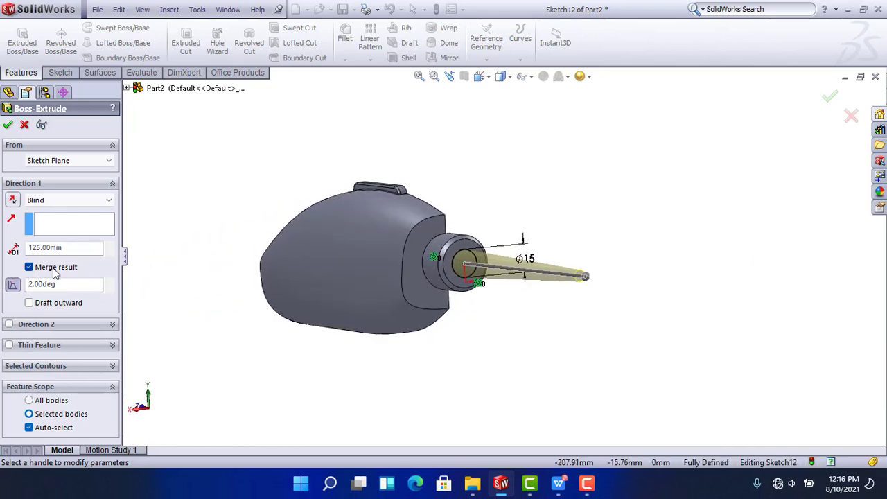
{"action": "left_click", "coordinate": [29, 428]}
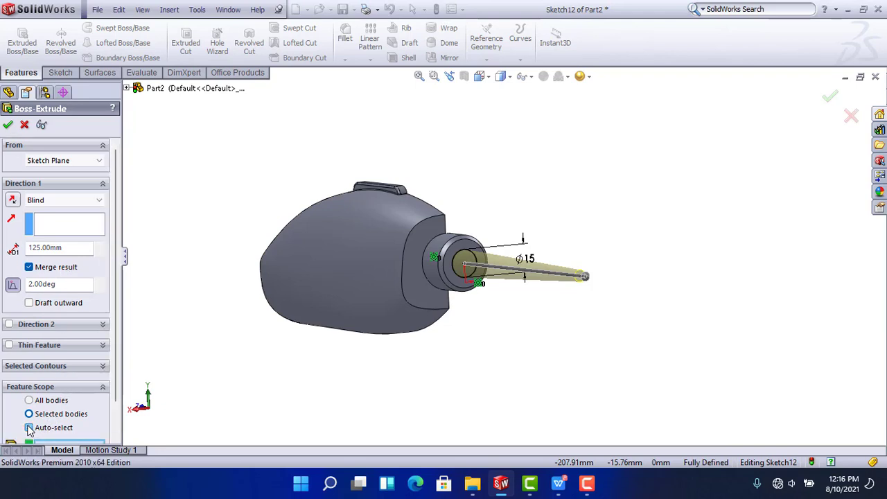
{"action": "left_click", "coordinate": [432, 281]}
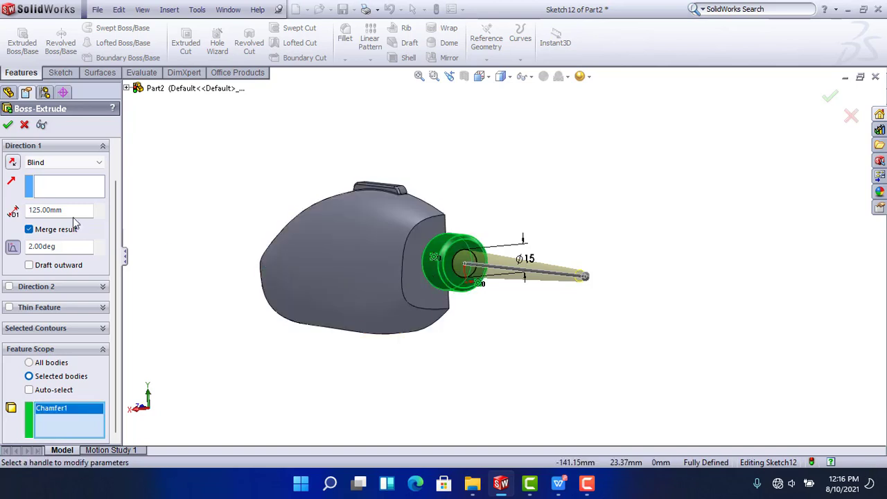
{"action": "left_click", "coordinate": [9, 126]}
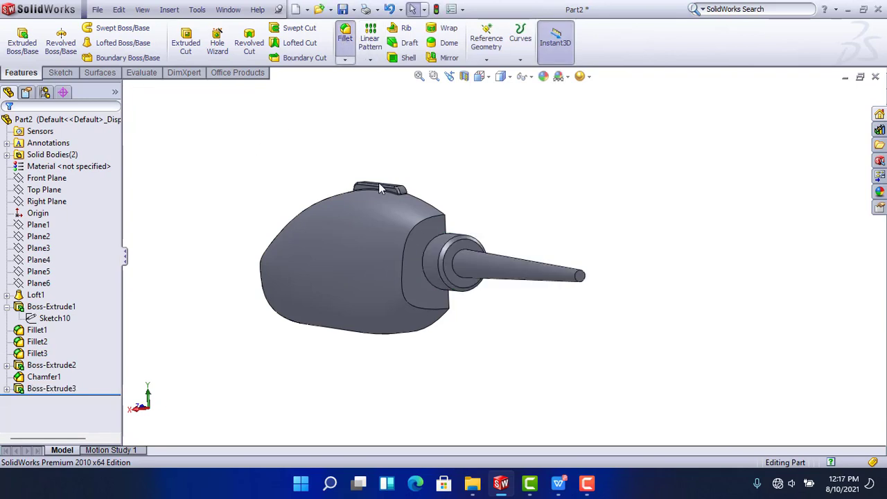
Fillet the circular edge where the tapered rod meets the cylinder's end face with a 1 mm radius
{"action": "scroll", "coordinate": [464, 259], "scroll_direction": "down", "scroll_amount": 3}
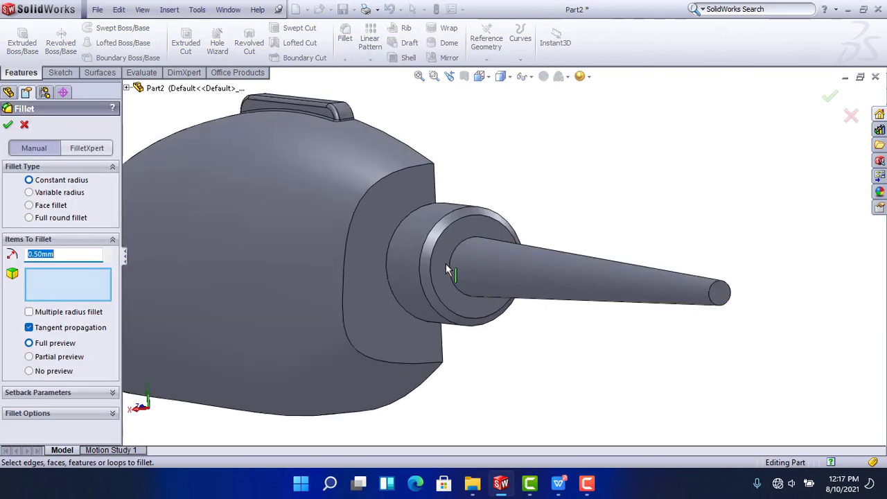
{"action": "left_click", "coordinate": [454, 258]}
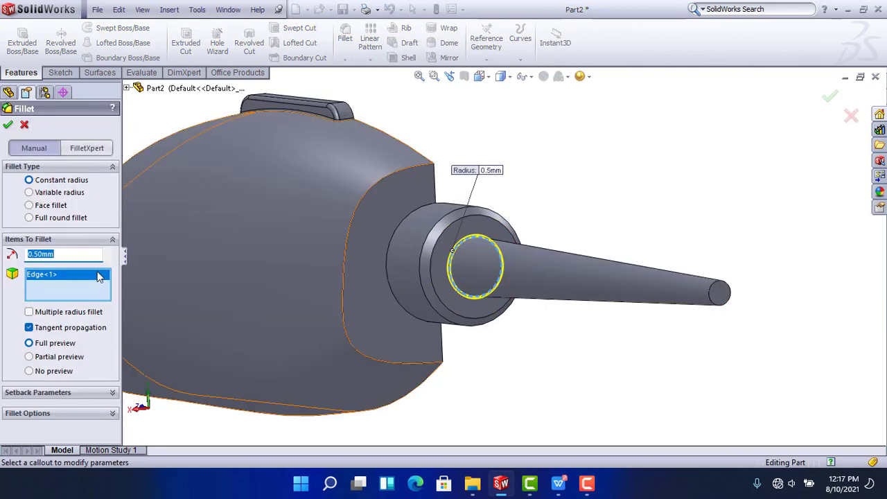
{"action": "type", "text": "1.00mm"}
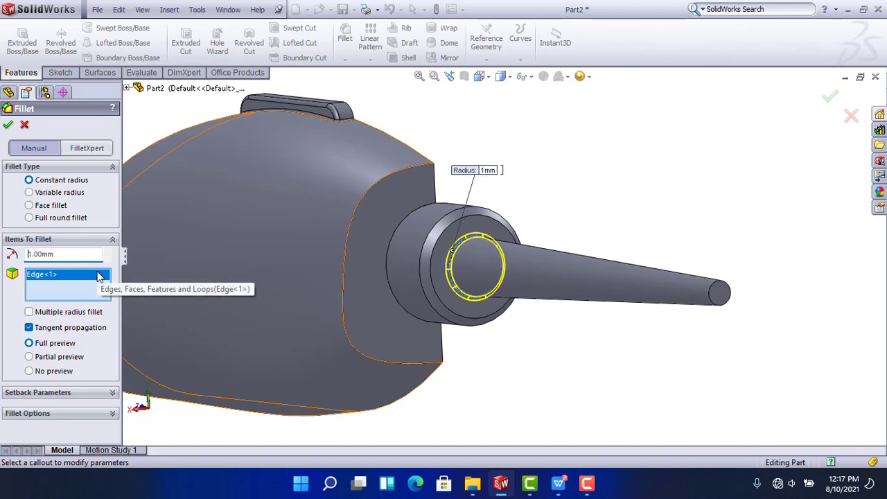
{"action": "key", "text": "Return"}
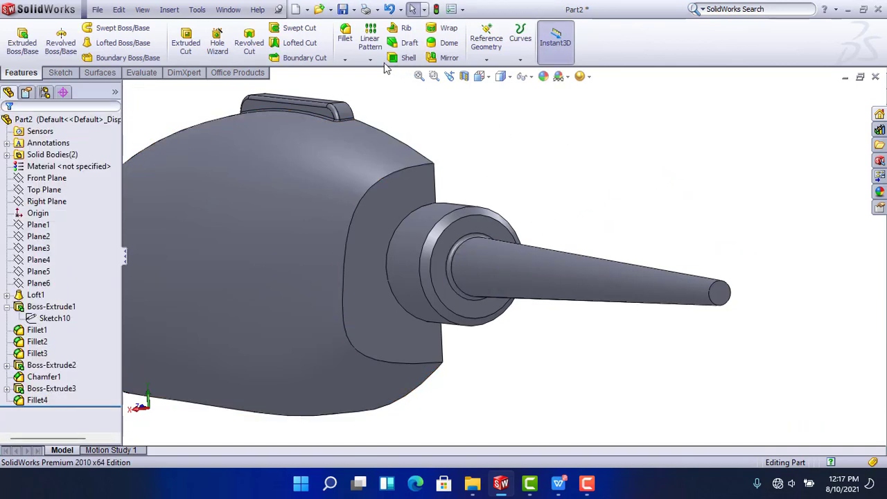
Chamfer the edge of the tapered rod's flat tip face at 45 degrees
{"action": "left_click", "coordinate": [344, 60]}
{"action": "left_click", "coordinate": [722, 292]}
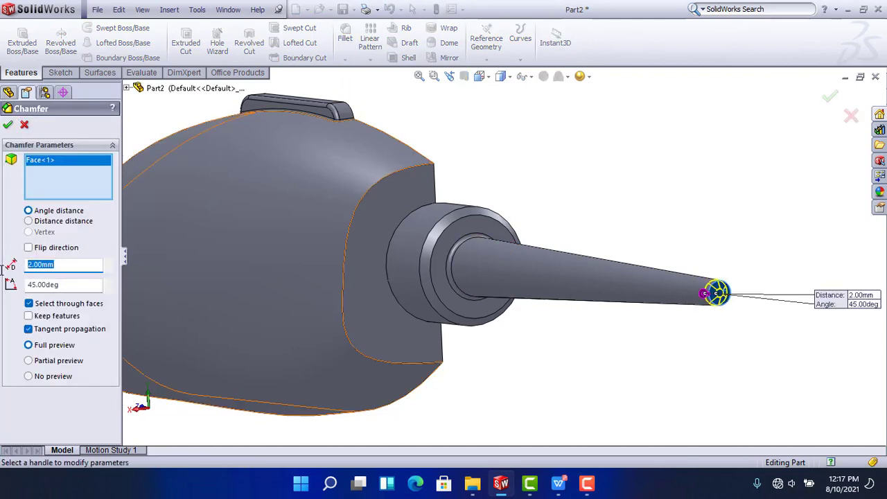
{"action": "key", "text": "Return"}
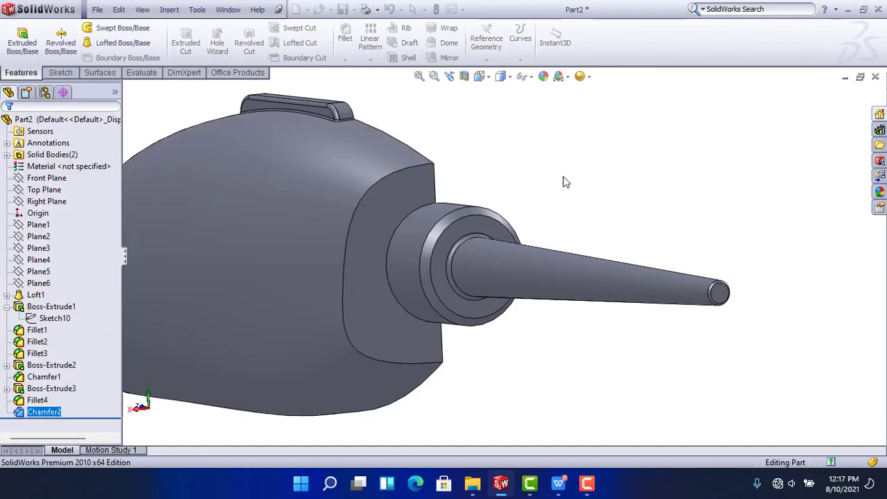
Start a new sketch on the Right Plane and orient the view normal to it
{"action": "mouse_move", "coordinate": [554, 268]}
{"action": "middle_mouse_down"}
{"action": "mouse_move", "coordinate": [564, 254]}
{"action": "mouse_move", "coordinate": [595, 269]}
{"action": "mouse_move", "coordinate": [565, 265]}
{"action": "middle_mouse_up"}
{"action": "scroll", "coordinate": [595, 270], "scroll_direction": "up", "scroll_amount": 5}
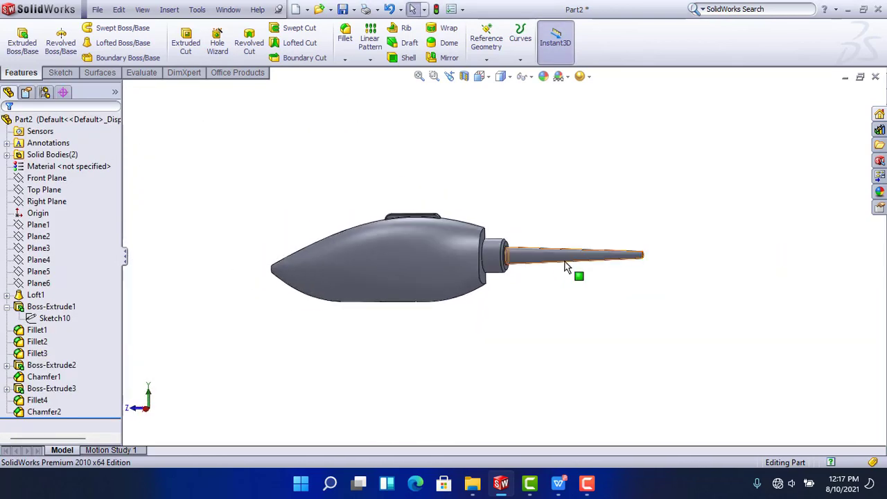
{"action": "key", "text": "ctrl+4"}
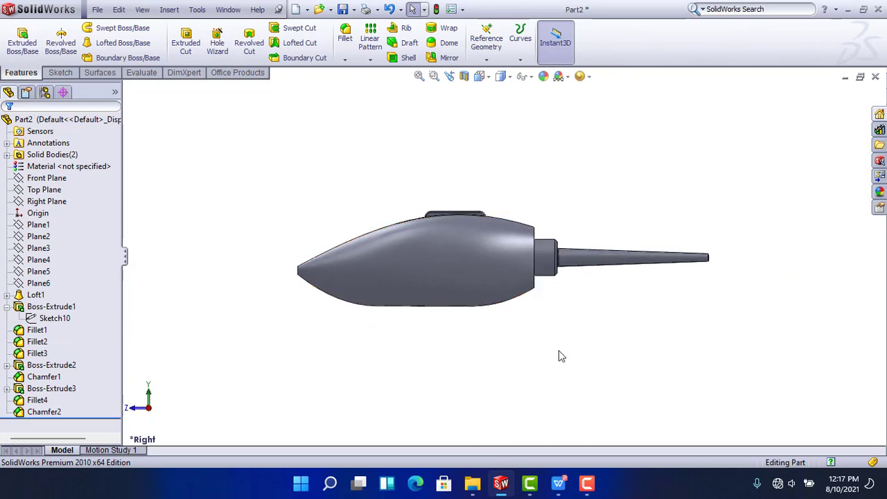
{"action": "middle_click_drag", "start_coordinate": [561, 356], "coordinate": [550, 316]}
{"action": "key", "text": "f"}
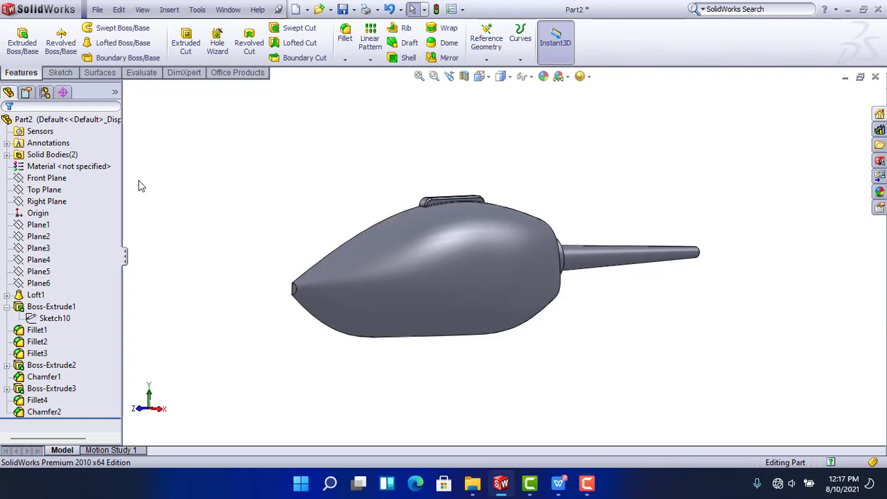
{"action": "left_click", "coordinate": [41, 193]}
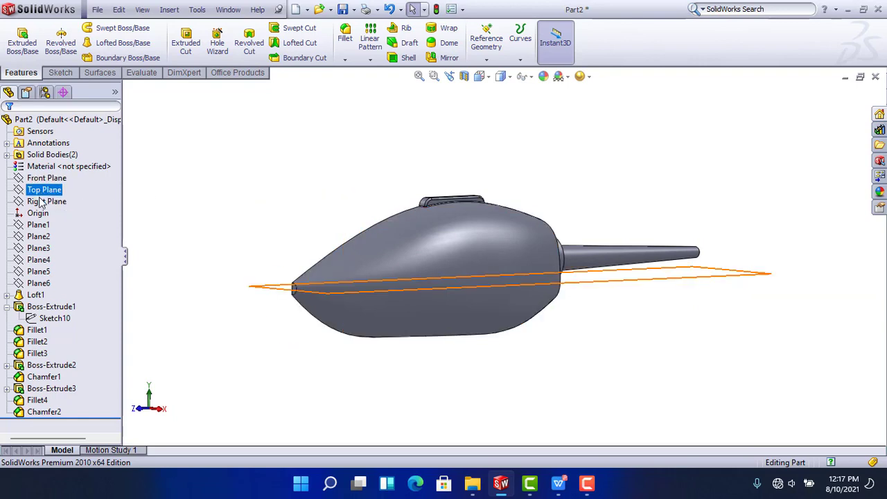
{"action": "left_click", "coordinate": [41, 201]}
{"action": "left_click", "coordinate": [54, 179]}
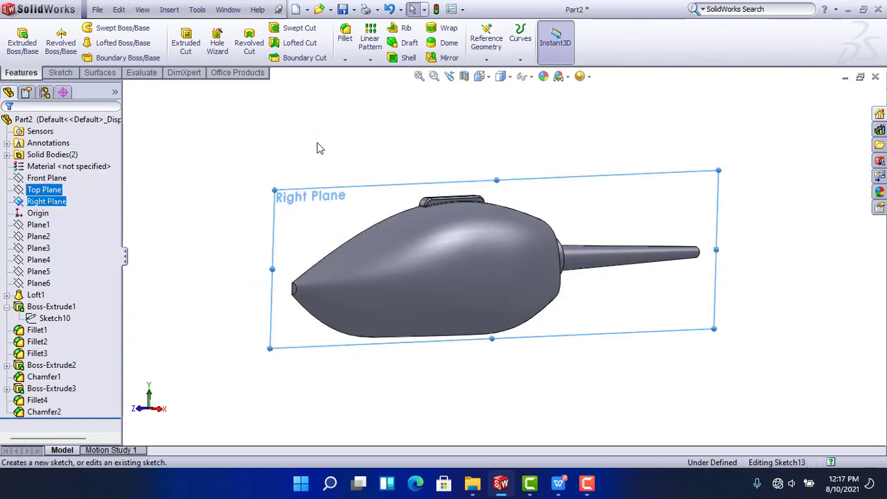
{"action": "key", "text": "space"}
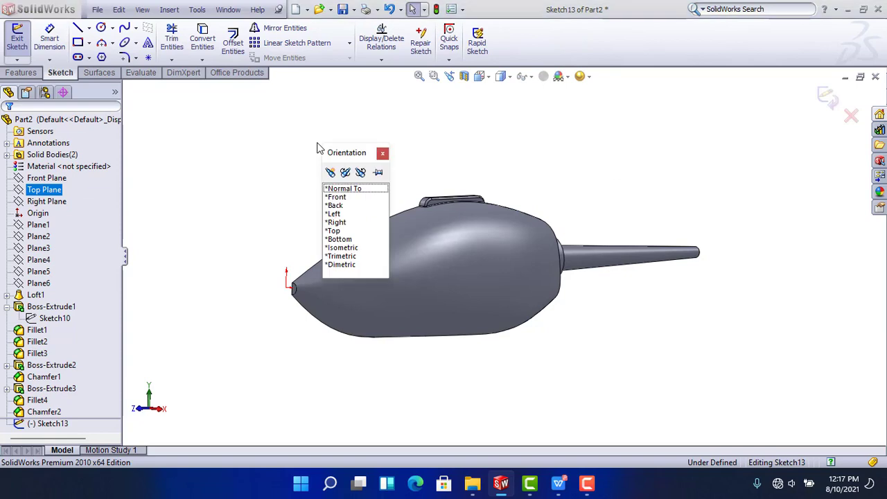
{"action": "double_click", "coordinate": [360, 189]}
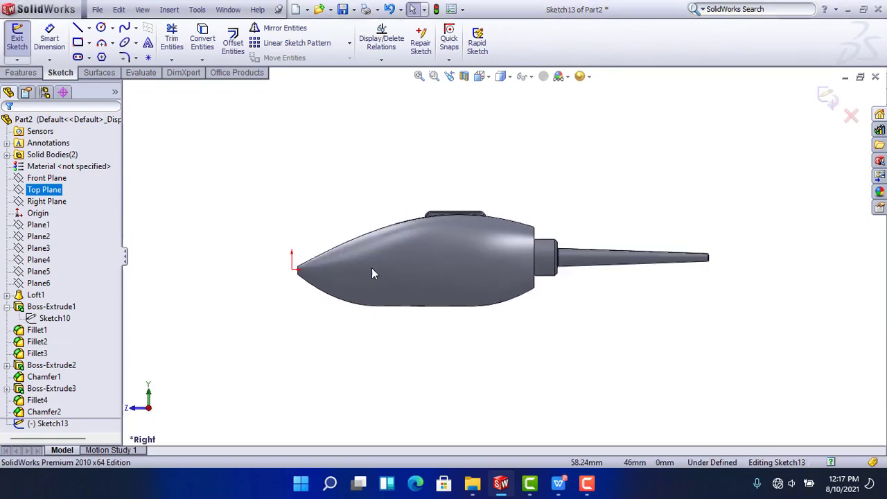
Sketch a circle with a radius of about 6.3 mm near the lower edge of the body's front half
{"action": "scroll", "coordinate": [372, 273], "scroll_direction": "down", "scroll_amount": 2}
{"action": "left_click", "coordinate": [100, 28]}
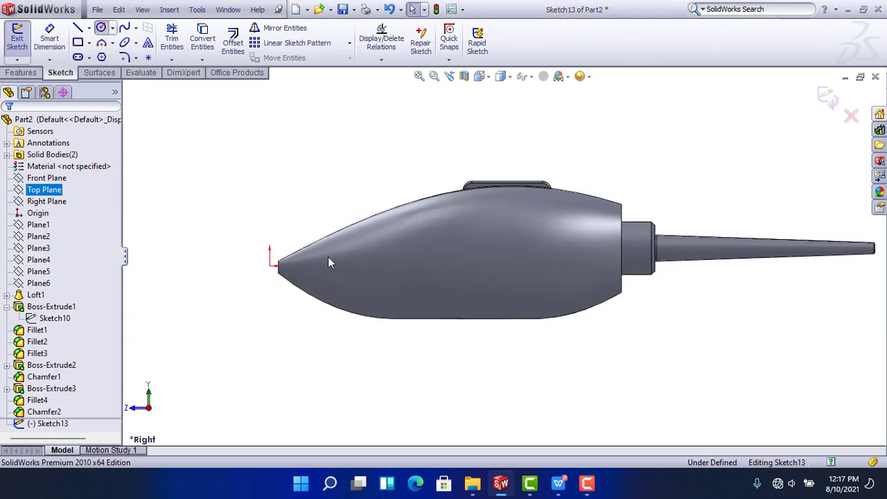
{"action": "scroll", "coordinate": [399, 309], "scroll_direction": "down", "scroll_amount": 1}
{"action": "left_click", "coordinate": [399, 297]}
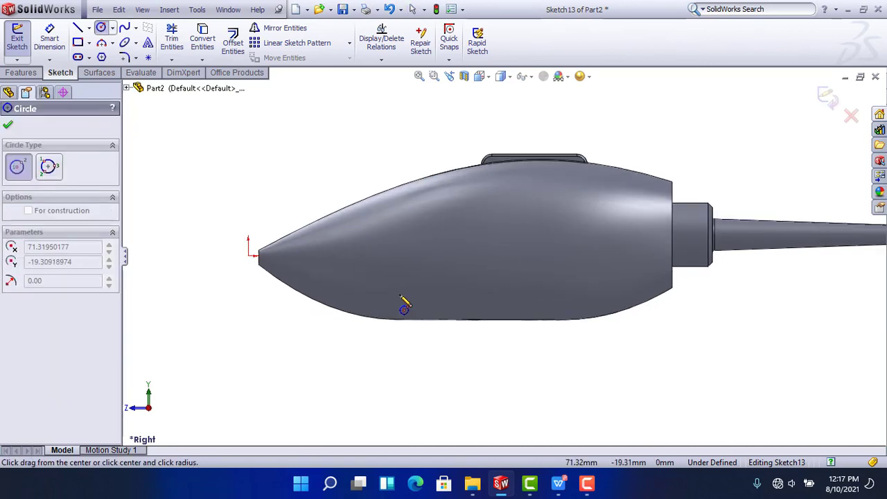
{"action": "left_click", "coordinate": [413, 298]}
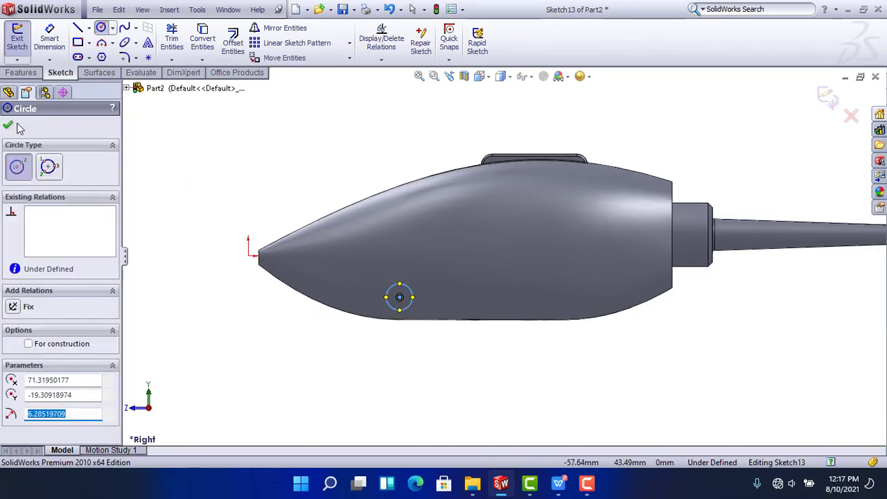
{"action": "left_click", "coordinate": [11, 96]}
Dimension the circle on the body's front half with a diameter of 7 mm
{"action": "left_click", "coordinate": [49, 38]}
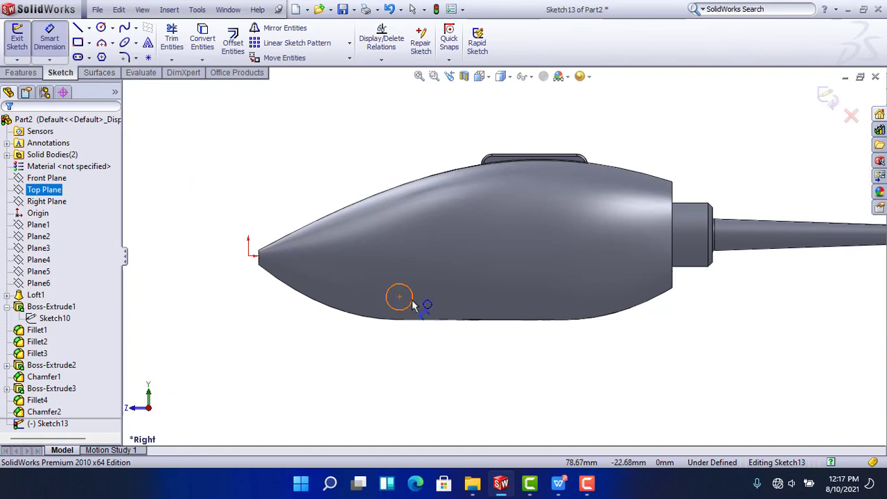
{"action": "left_click", "coordinate": [444, 300]}
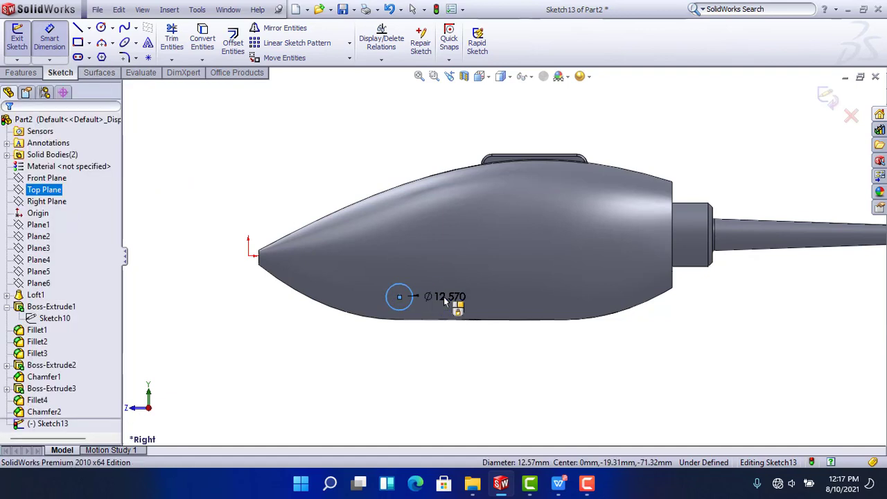
{"action": "left_click", "coordinate": [444, 300]}
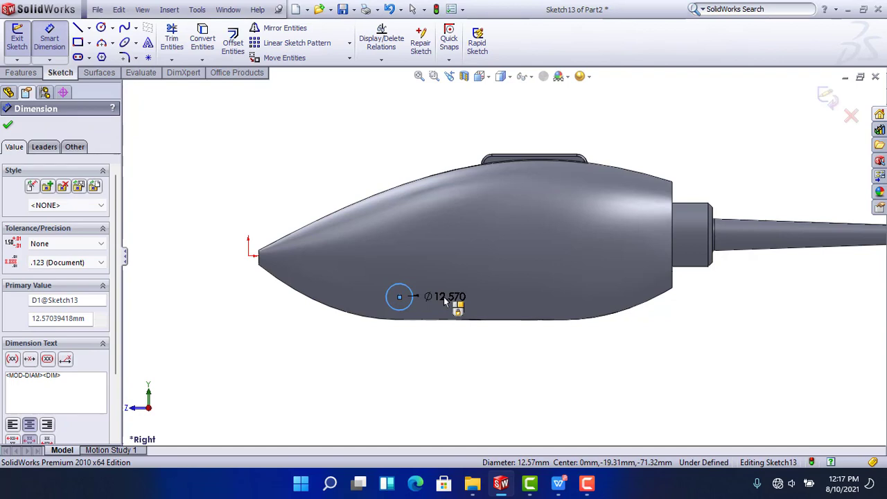
{"action": "left_click", "coordinate": [444, 299]}
{"action": "type", "text": "7"}
{"action": "key", "text": "Return"}
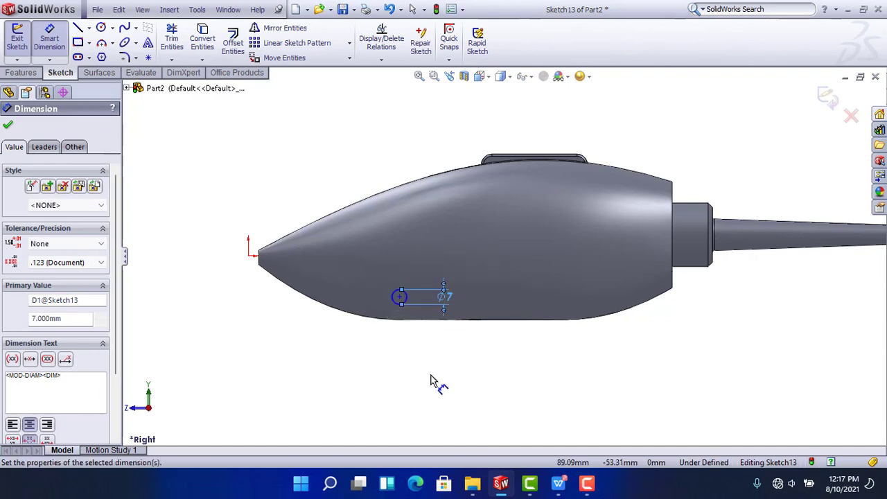
{"action": "left_click", "coordinate": [431, 378]}
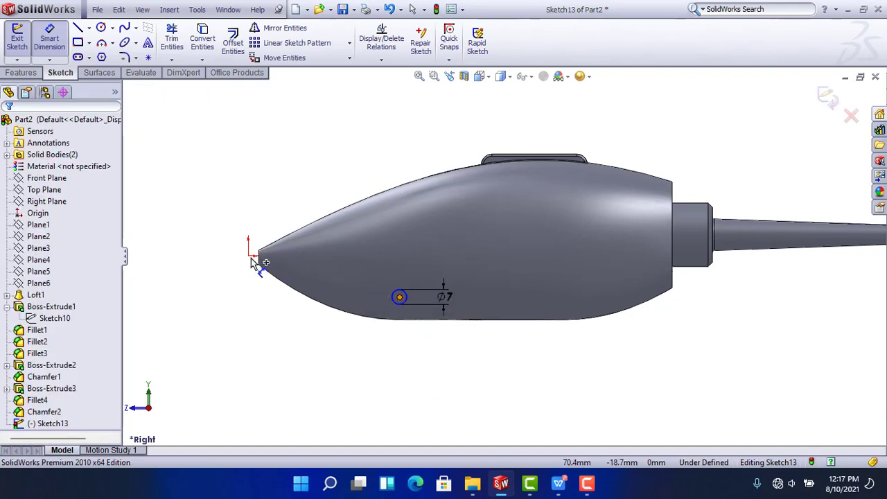
Dimension the horizontal distance between the circle's centre and the origin as 80 mm
{"action": "left_click", "coordinate": [247, 257]}
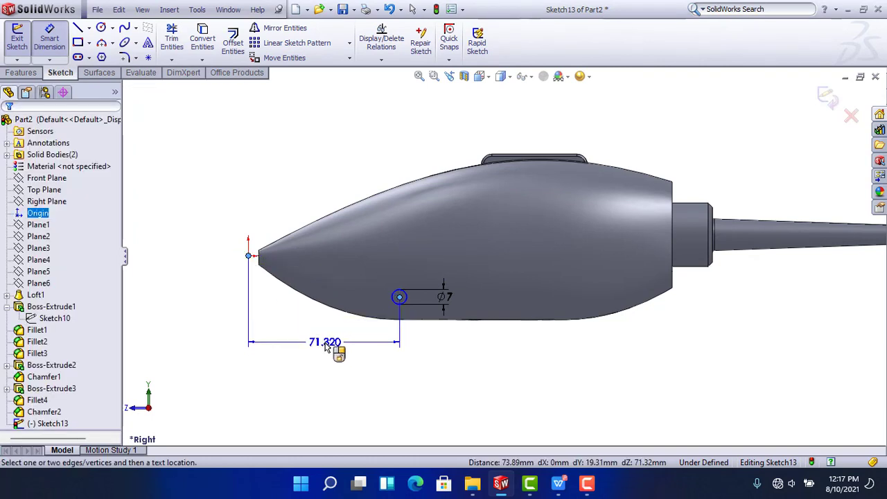
{"action": "left_click", "coordinate": [326, 346]}
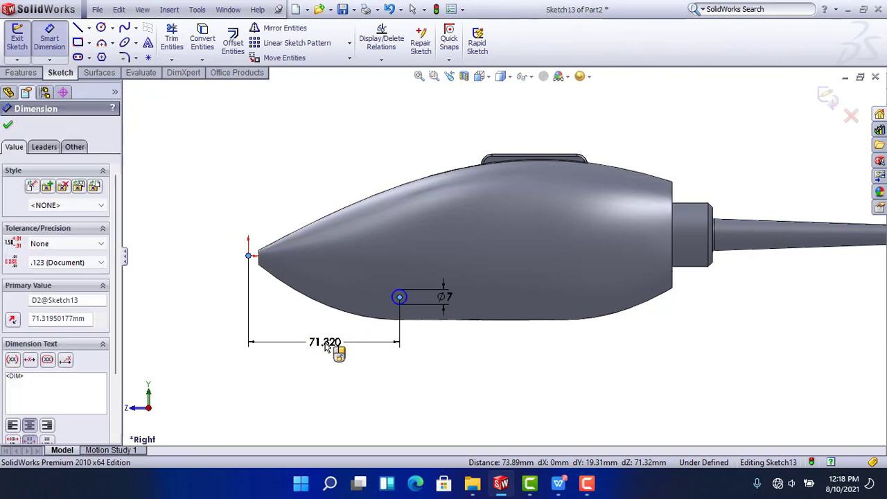
{"action": "type", "text": "80"}
{"action": "key", "text": "Return"}
{"action": "left_click", "coordinate": [508, 357]}
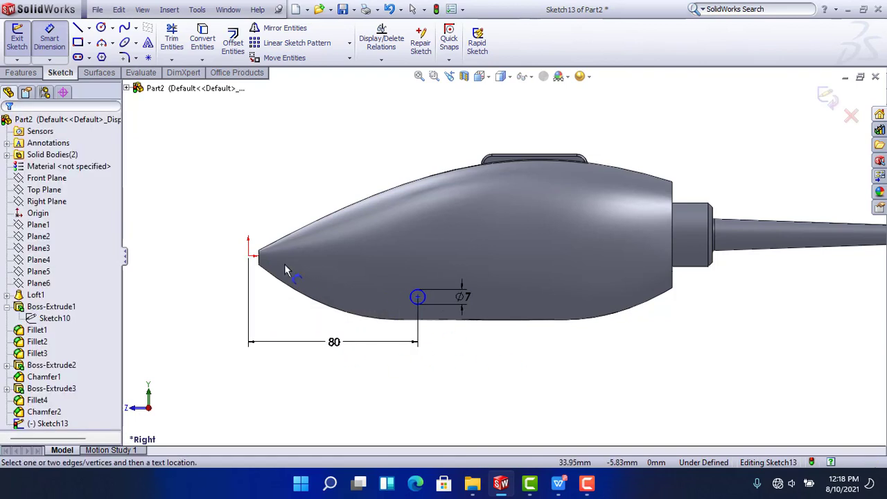
Set the vertical distance between the origin and the circle's centre to 19 mm and exit the sketch
{"action": "left_click", "coordinate": [249, 255]}
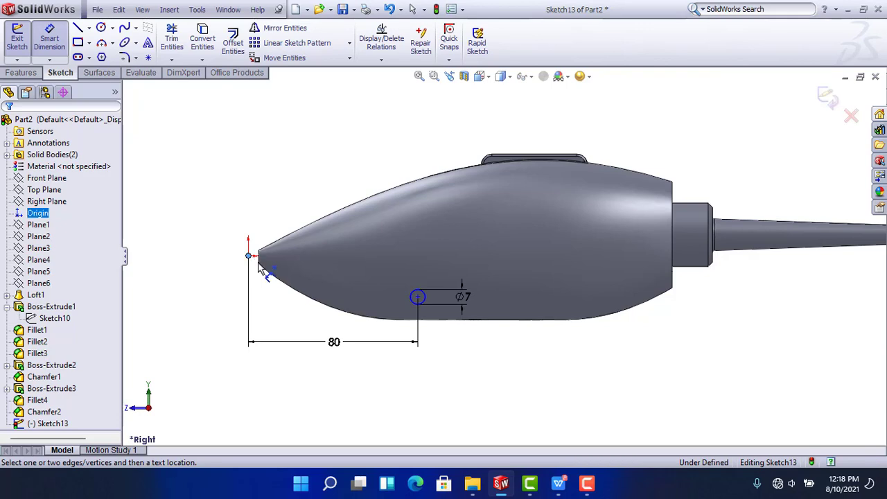
{"action": "left_click", "coordinate": [417, 297]}
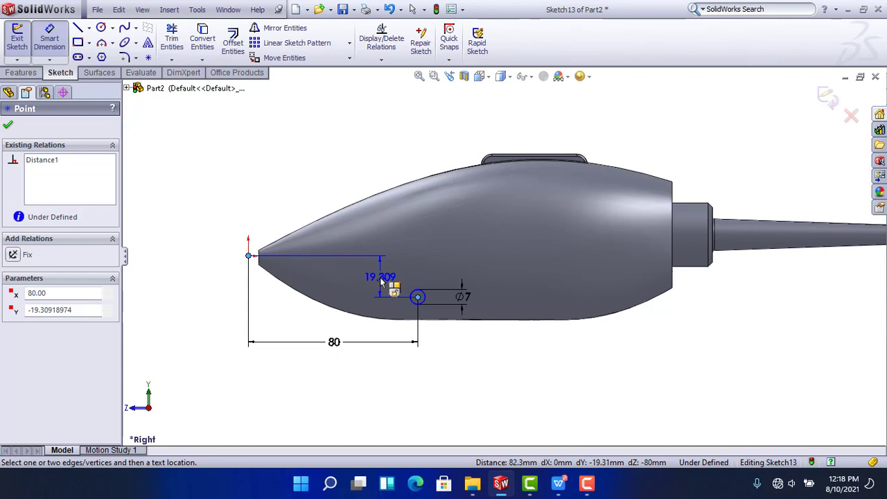
{"action": "left_click", "coordinate": [380, 277]}
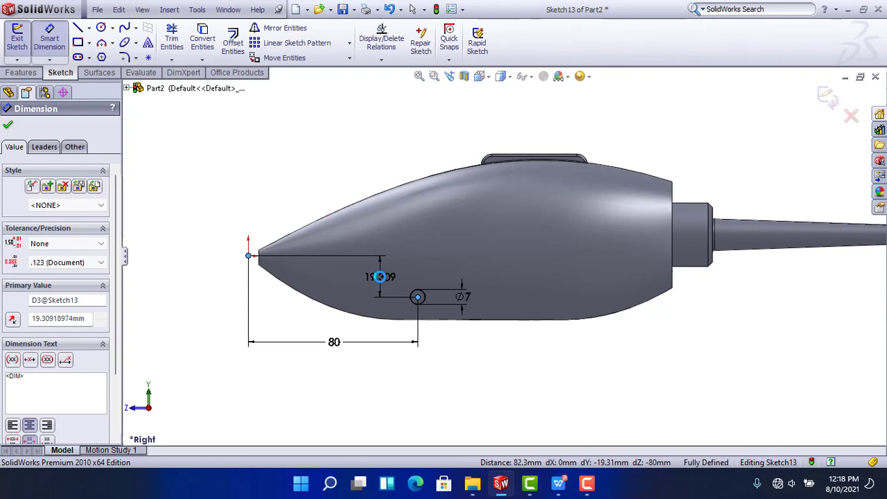
{"action": "double_click", "coordinate": [380, 277]}
{"action": "type", "text": "19"}
{"action": "key", "text": "Return"}
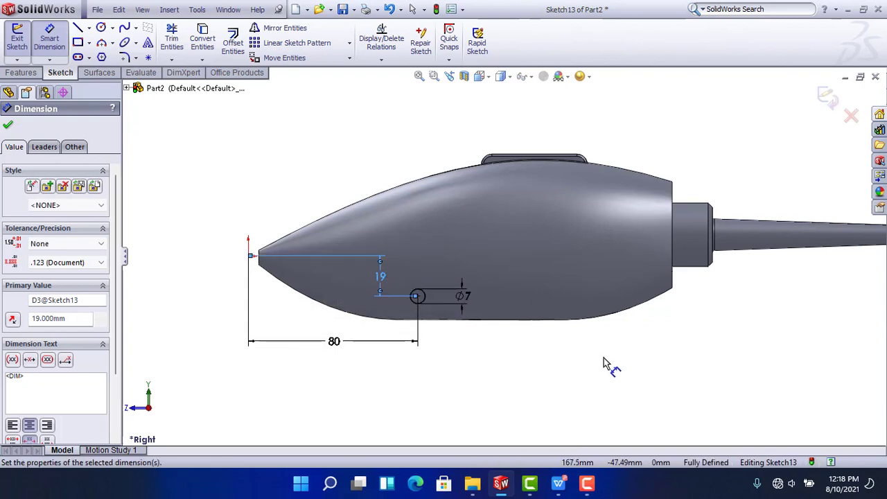
{"action": "left_click", "coordinate": [610, 367]}
{"action": "left_click", "coordinate": [824, 99]}
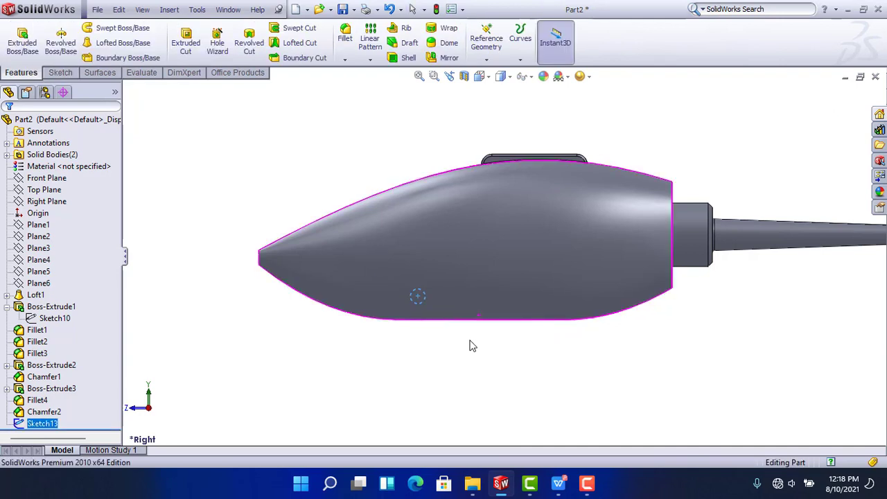
Create a reference plane parallel to the Front Plane through the centre point of the sketched circle
{"action": "mouse_move", "coordinate": [472, 344]}
{"action": "middle_mouse_down"}
{"action": "mouse_move", "coordinate": [476, 361]}
{"action": "mouse_move", "coordinate": [430, 383]}
{"action": "middle_mouse_up"}
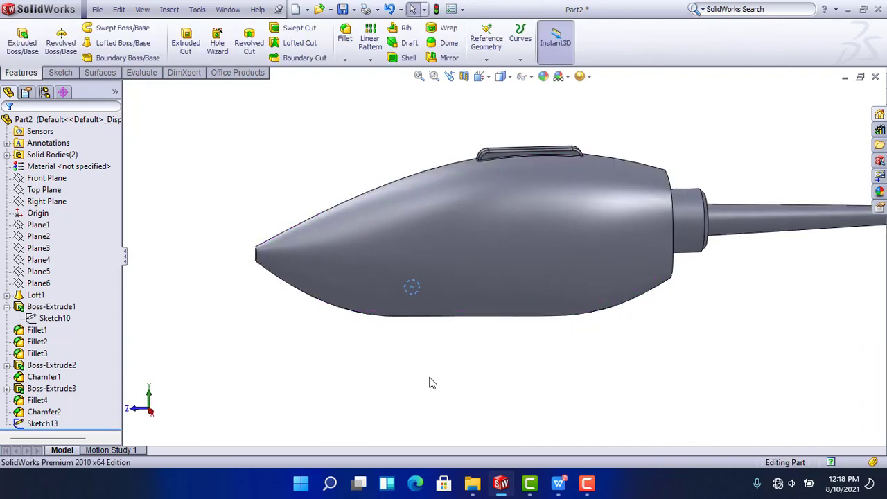
{"action": "left_click", "coordinate": [411, 288]}
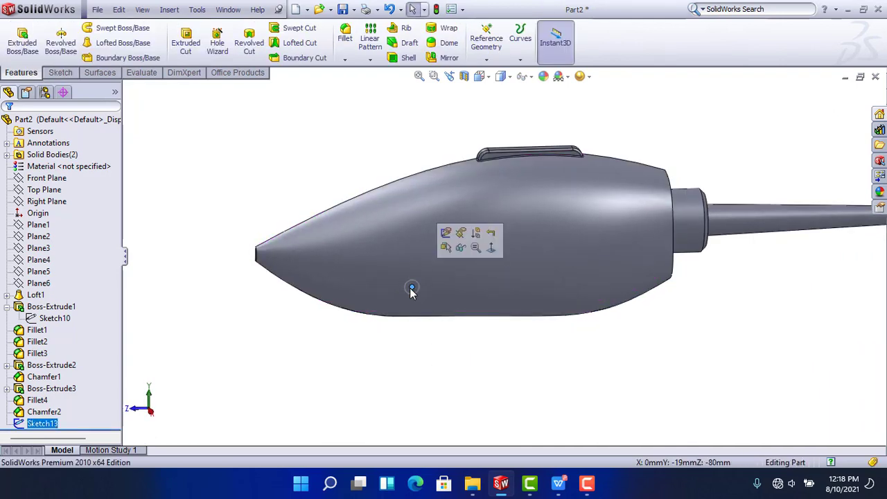
{"action": "left_click", "coordinate": [46, 178]}
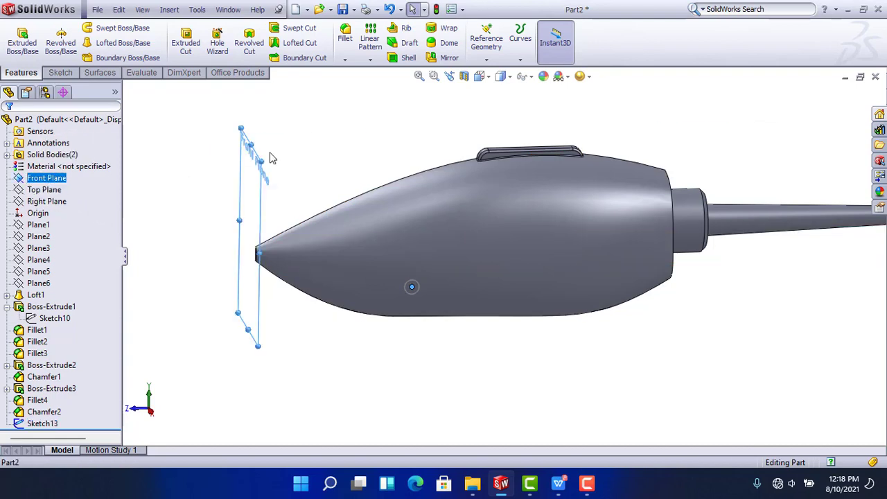
{"action": "left_click", "coordinate": [484, 45]}
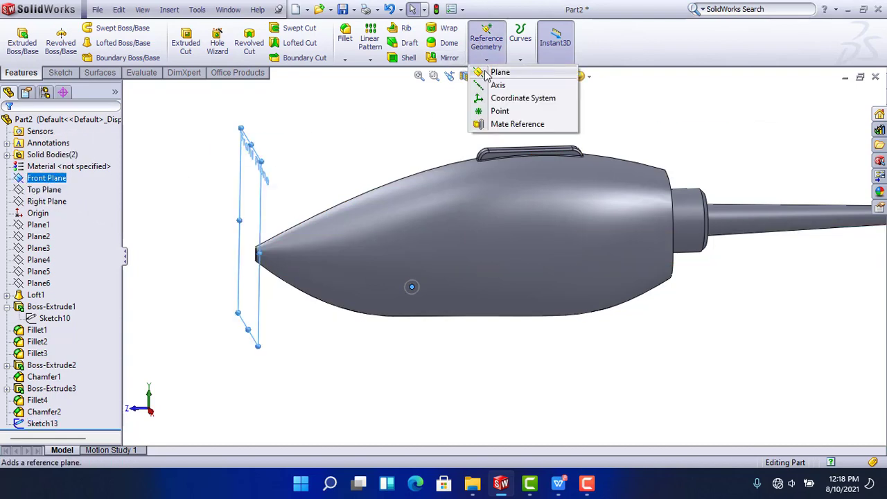
{"action": "left_click", "coordinate": [486, 74]}
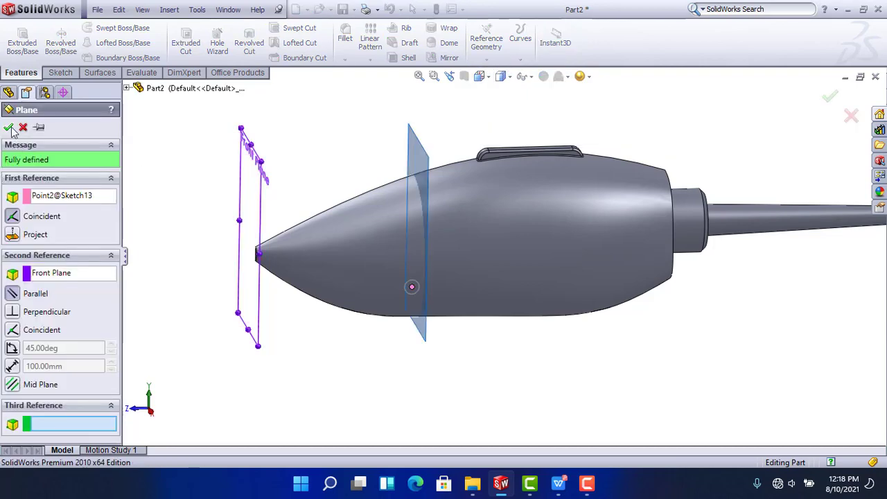
{"action": "left_click", "coordinate": [10, 128]}
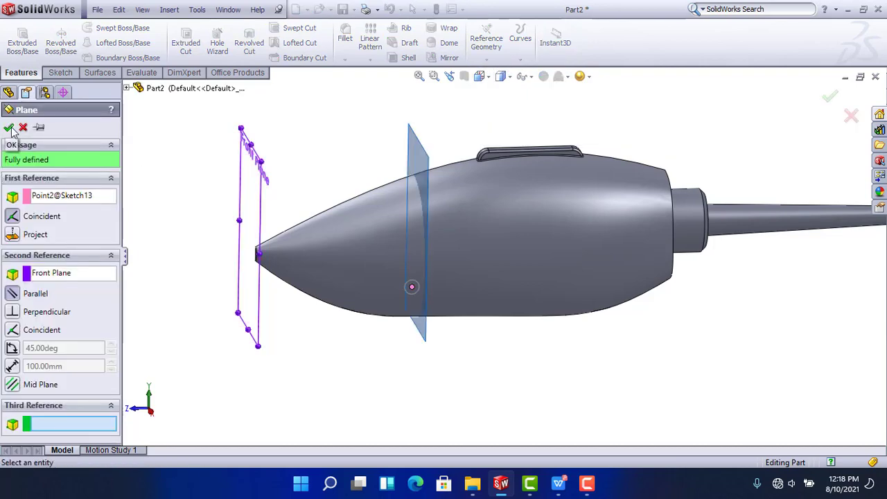
{"action": "left_click", "coordinate": [178, 180]}
Start a new sketch on the plane through the circle's centre and orient the view normal to it
{"action": "left_click", "coordinate": [38, 423]}
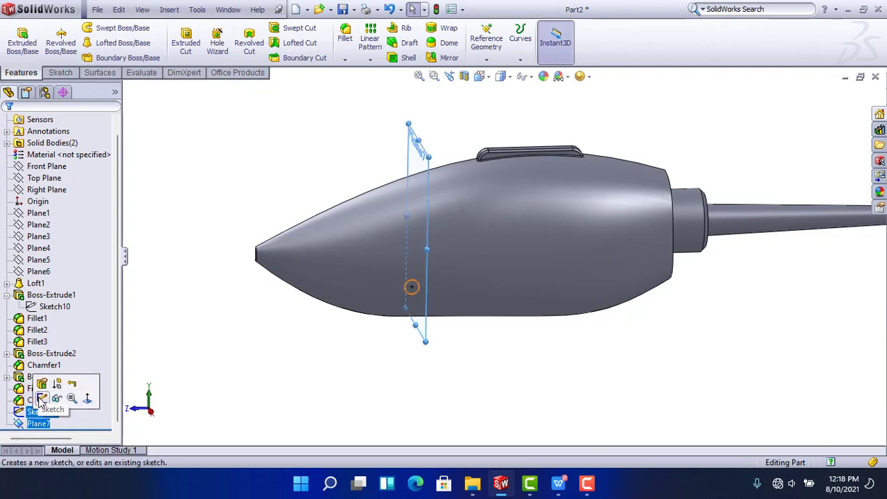
{"action": "left_click", "coordinate": [40, 398]}
{"action": "left_click", "coordinate": [402, 368]}
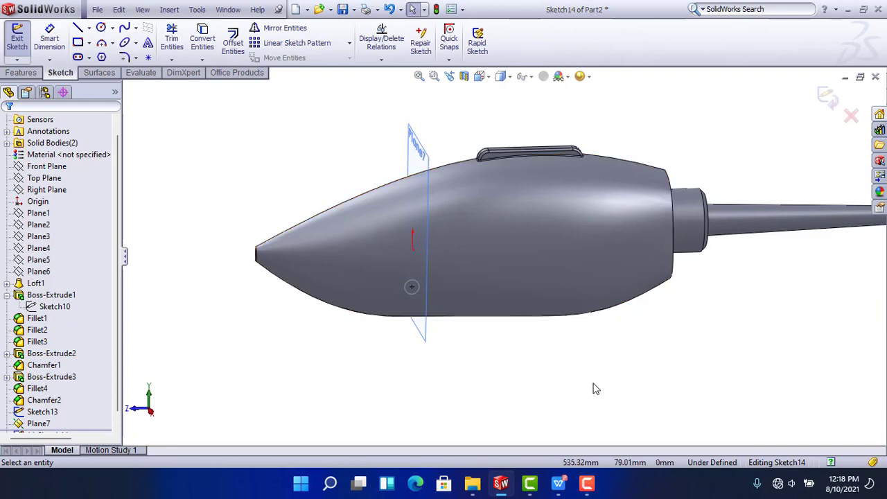
{"action": "key", "text": "ctrl+8"}
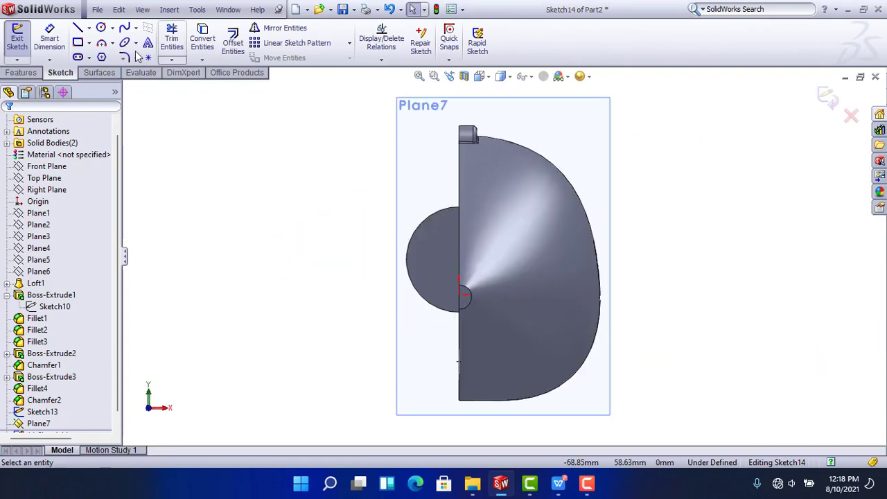
Sketch a horizontal line about 34 mm long extending past the body's outer side, followed by a line sloping down and outward from its outer end
{"action": "left_click", "coordinate": [77, 27]}
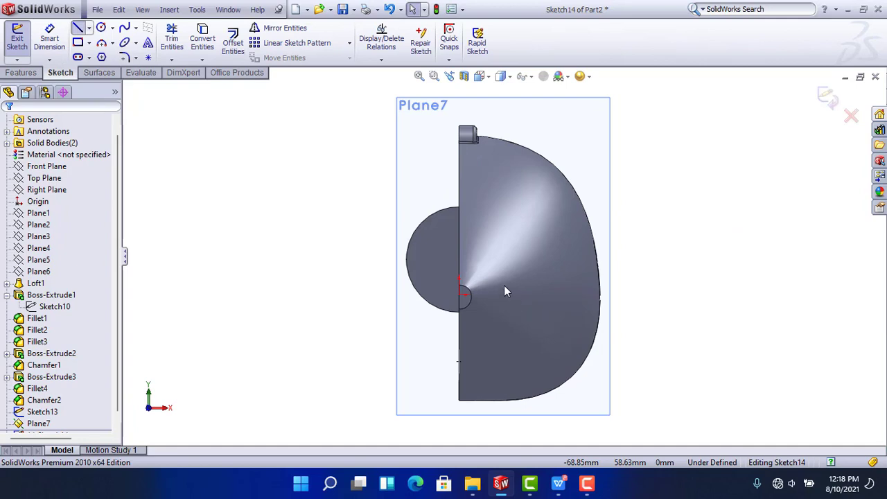
{"action": "mouse_move", "coordinate": [499, 295]}
{"action": "left_mouse_down"}
{"action": "mouse_move", "coordinate": [620, 295]}
{"action": "mouse_move", "coordinate": [639, 321]}
{"action": "left_mouse_up"}
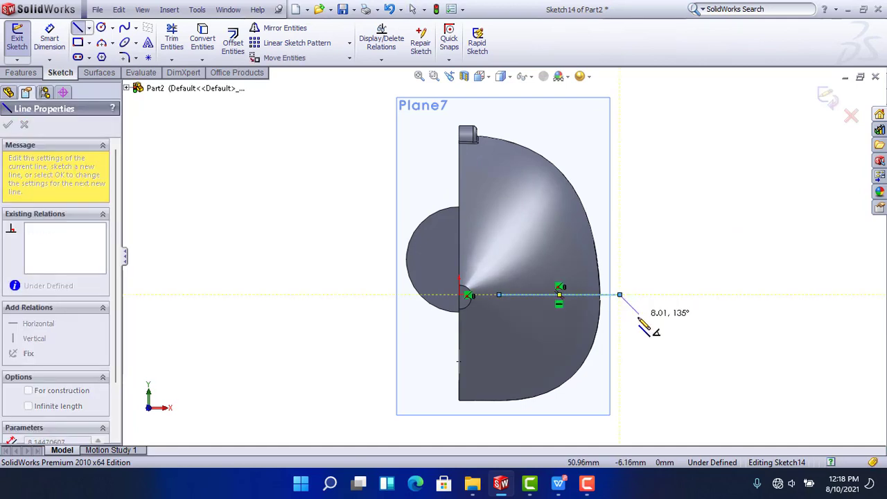
{"action": "left_click", "coordinate": [668, 376]}
{"action": "right_click", "coordinate": [684, 239]}
{"action": "left_click", "coordinate": [700, 237]}
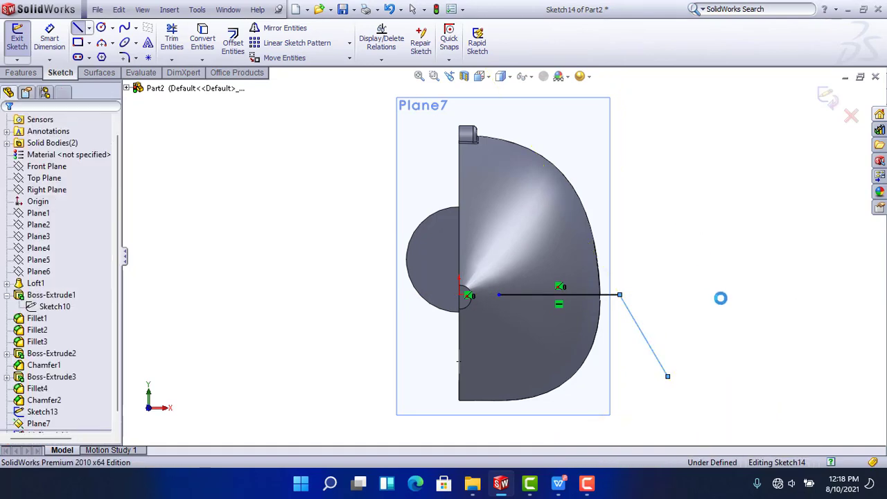
Dimension the angle between the horizontal line and the sloping line as 116 degrees
{"action": "left_click", "coordinate": [49, 38]}
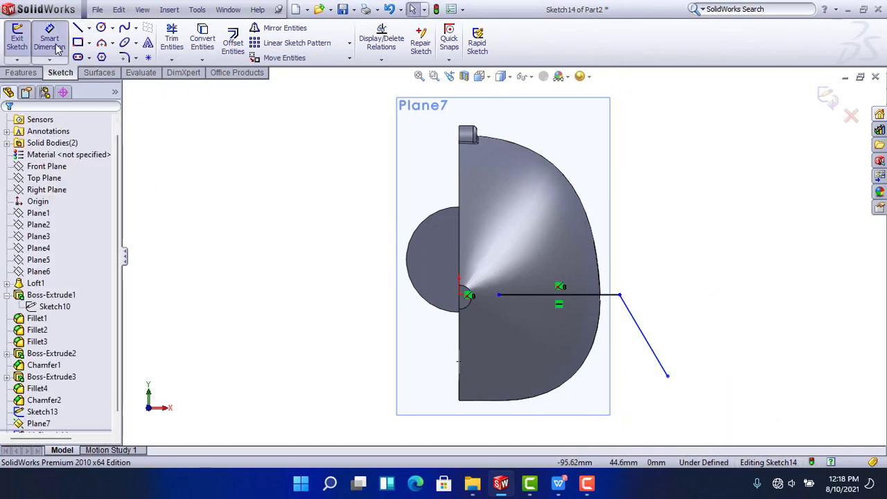
{"action": "left_click", "coordinate": [592, 296]}
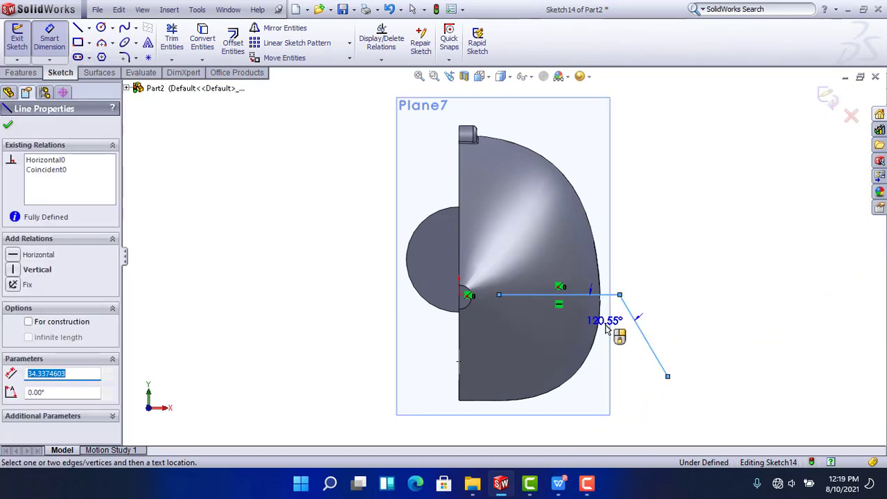
{"action": "left_click", "coordinate": [607, 330]}
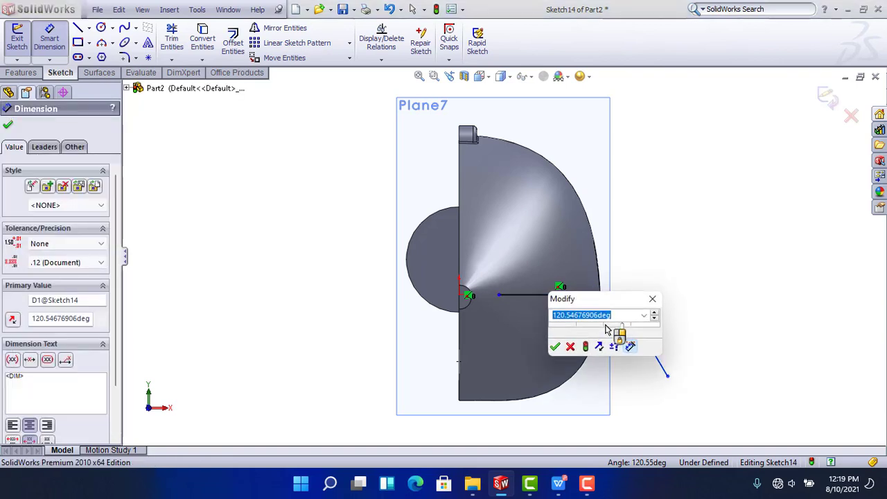
{"action": "key", "text": "Return"}
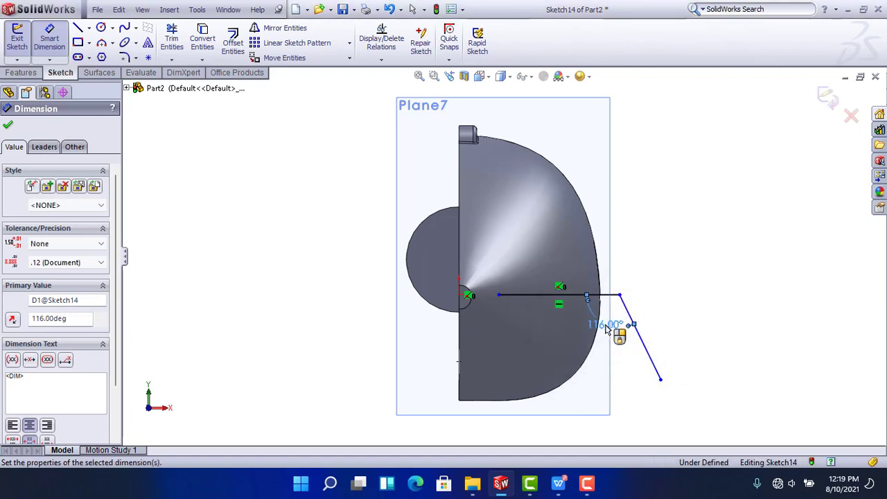
{"action": "left_click", "coordinate": [686, 359]}
Try to add a coincident relation between the horizontal line's inner endpoint and the centre point of the 7 mm circle
{"action": "middle_click_drag", "start_coordinate": [683, 362], "coordinate": [524, 351]}
{"action": "scroll", "coordinate": [525, 352], "scroll_direction": "down", "scroll_amount": 3}
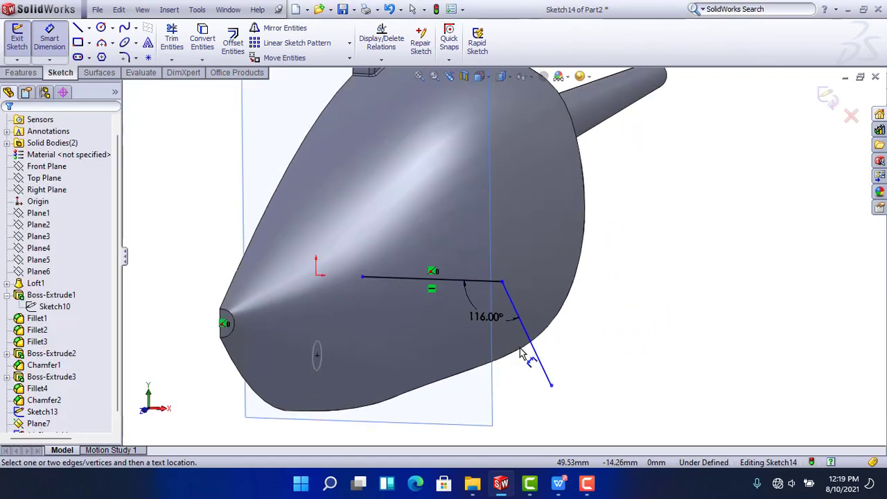
{"action": "left_click", "coordinate": [53, 43]}
{"action": "scroll", "coordinate": [465, 318], "scroll_direction": "up", "scroll_amount": 2}
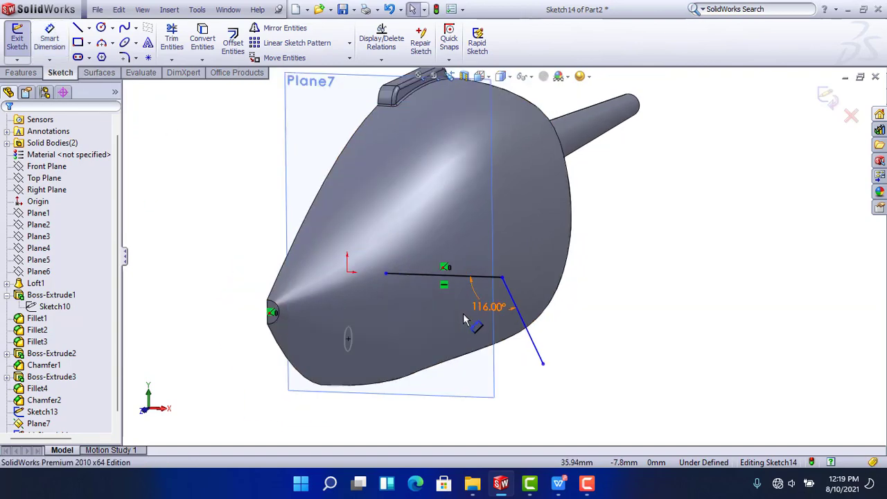
{"action": "mouse_move", "coordinate": [467, 311]}
{"action": "middle_mouse_down"}
{"action": "mouse_move", "coordinate": [454, 324]}
{"action": "mouse_move", "coordinate": [385, 320]}
{"action": "middle_mouse_up"}
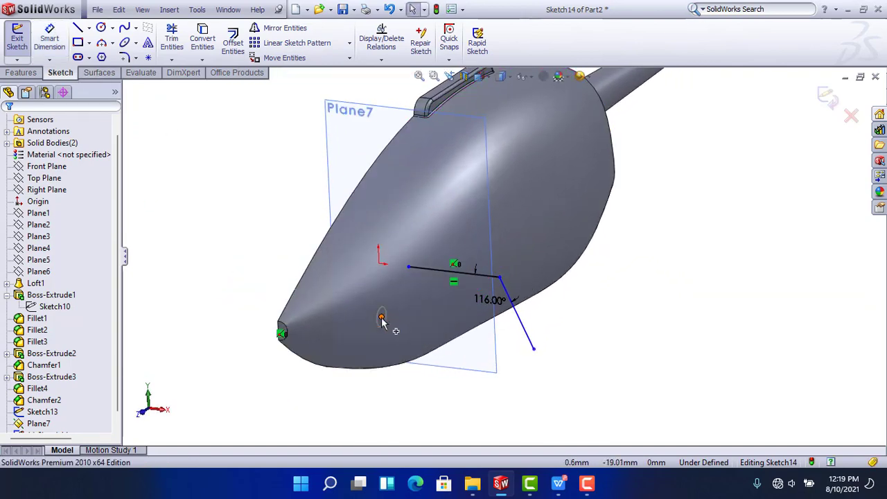
{"action": "left_click", "coordinate": [381, 317]}
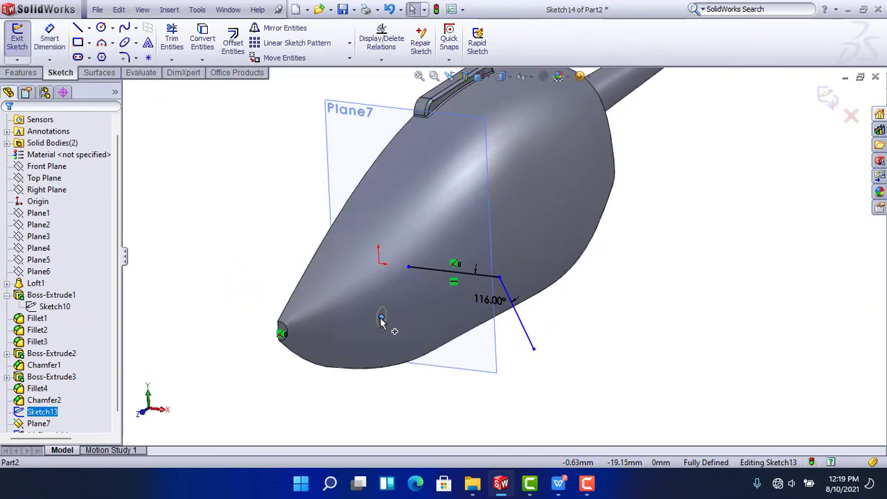
{"action": "left_click", "coordinate": [409, 268]}
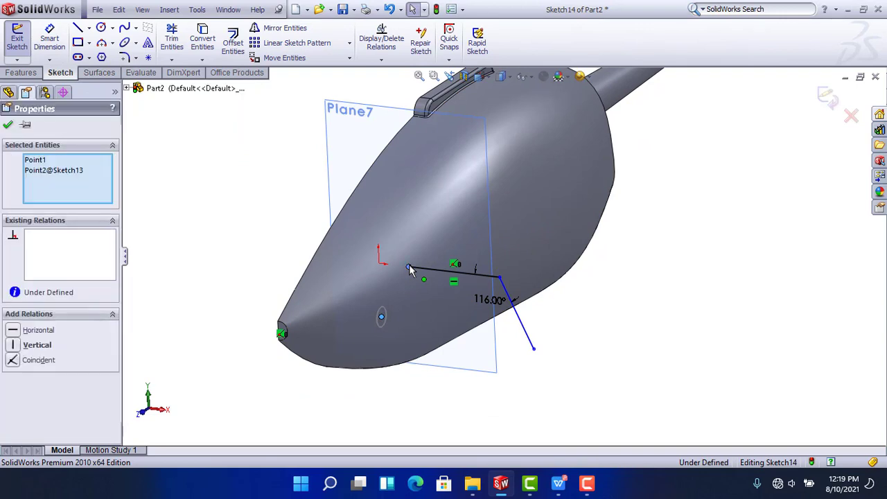
{"action": "left_click", "coordinate": [13, 361]}
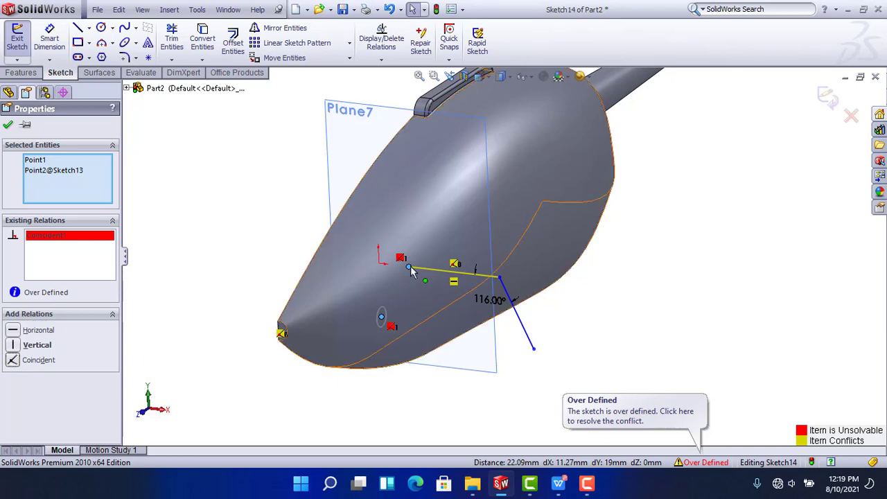
Delete the conflicting coincident relation at the body's nose that over-defines the path sketch
{"action": "left_click", "coordinate": [281, 335]}
{"action": "key", "text": "Delete"}
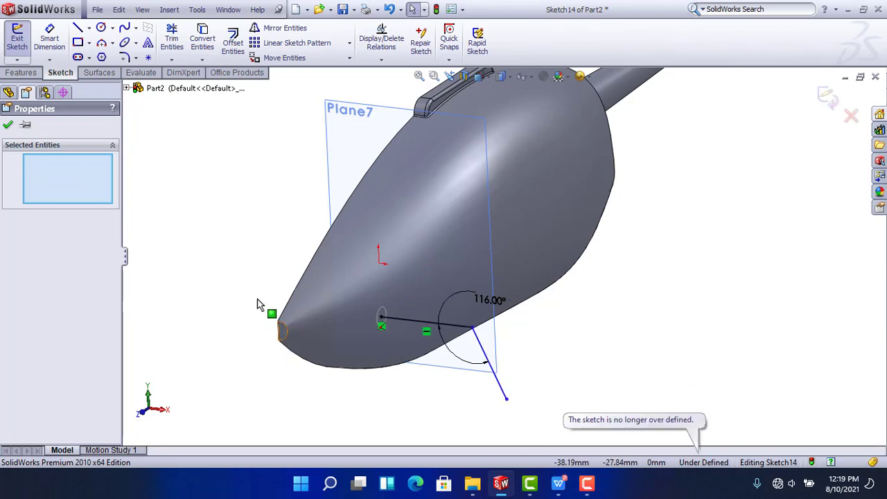
{"action": "left_click", "coordinate": [8, 127]}
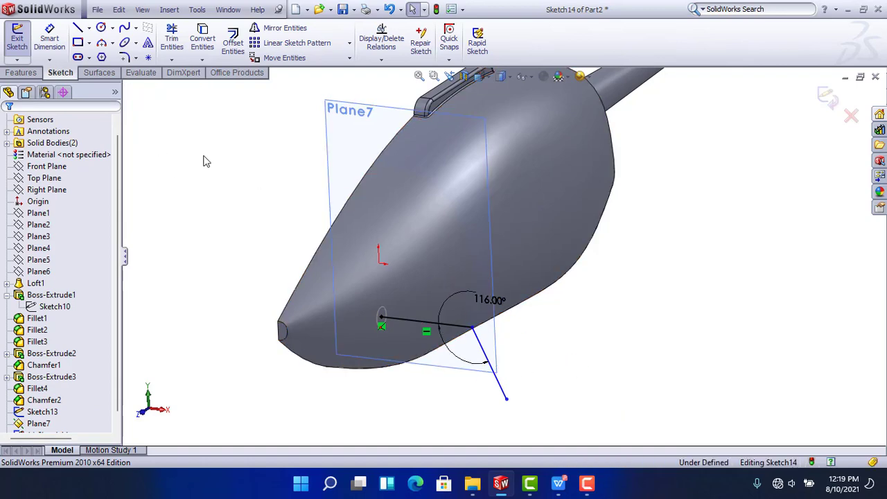
Dimension the length of the path's horizontal line as 40 mm
{"action": "key", "text": "ctrl+8"}
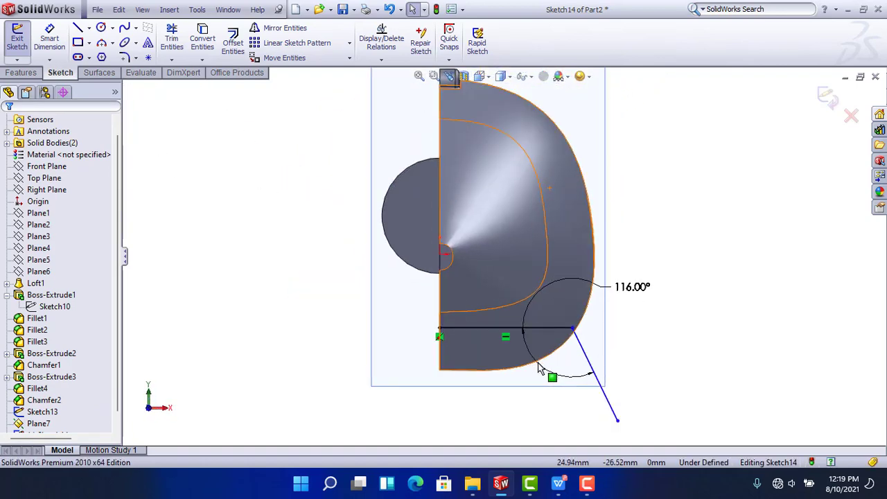
{"action": "left_click", "coordinate": [50, 43]}
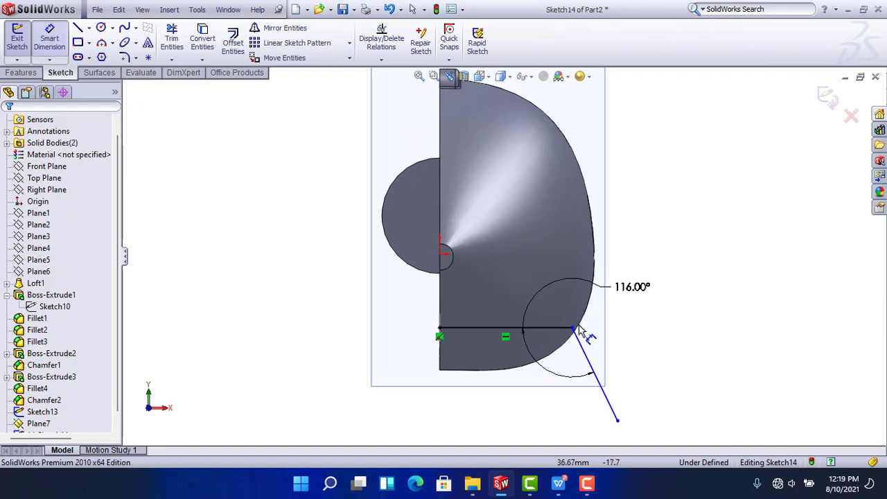
{"action": "left_click", "coordinate": [516, 288]}
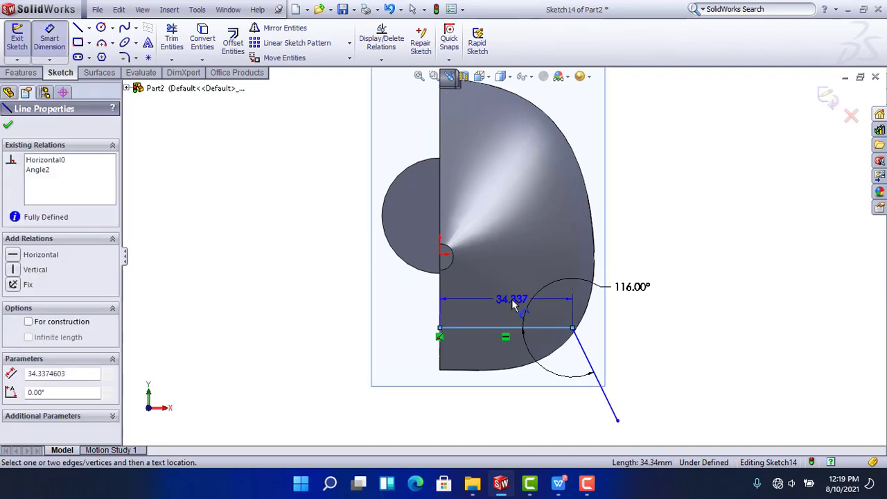
{"action": "left_click", "coordinate": [511, 299]}
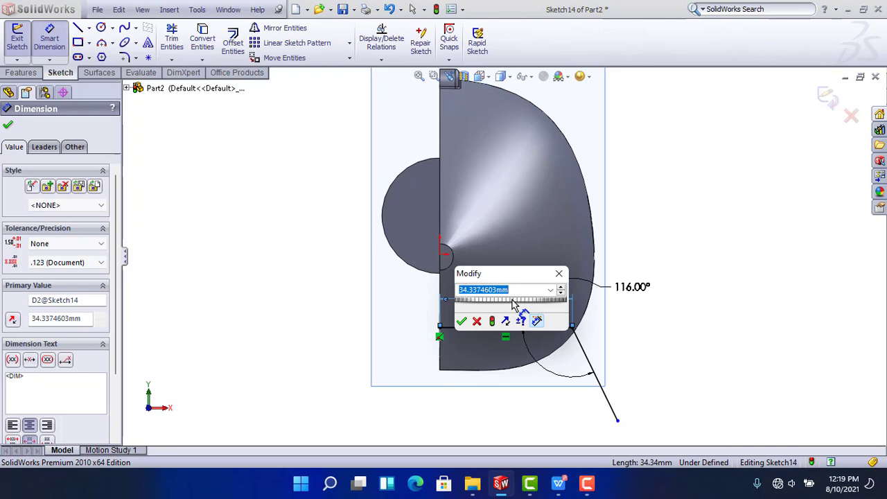
{"action": "key", "text": "Return"}
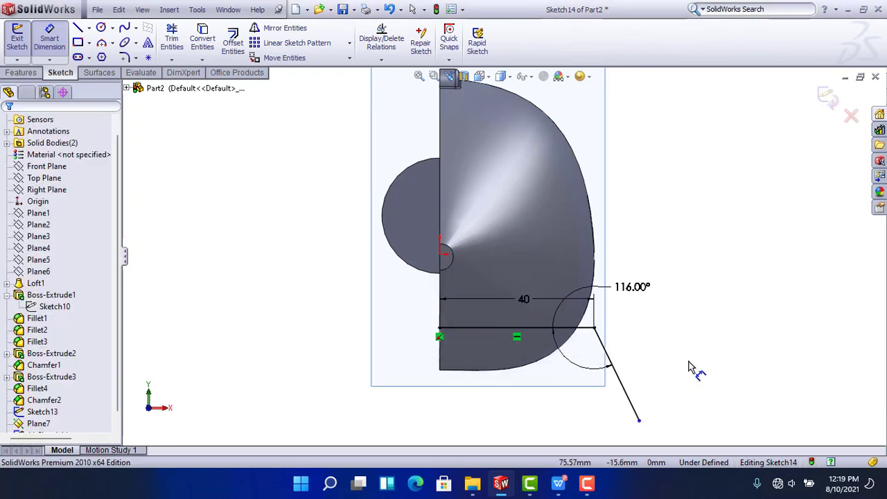
Dimension the vertical distance from the horizontal line to the sloping line's lower endpoint as 24 mm
{"action": "left_click", "coordinate": [641, 427]}
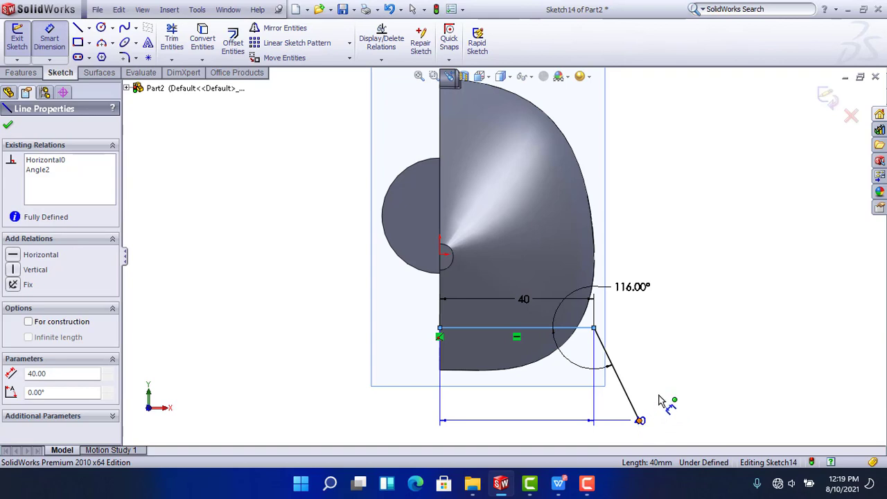
{"action": "left_click", "coordinate": [639, 420]}
{"action": "left_click", "coordinate": [683, 383]}
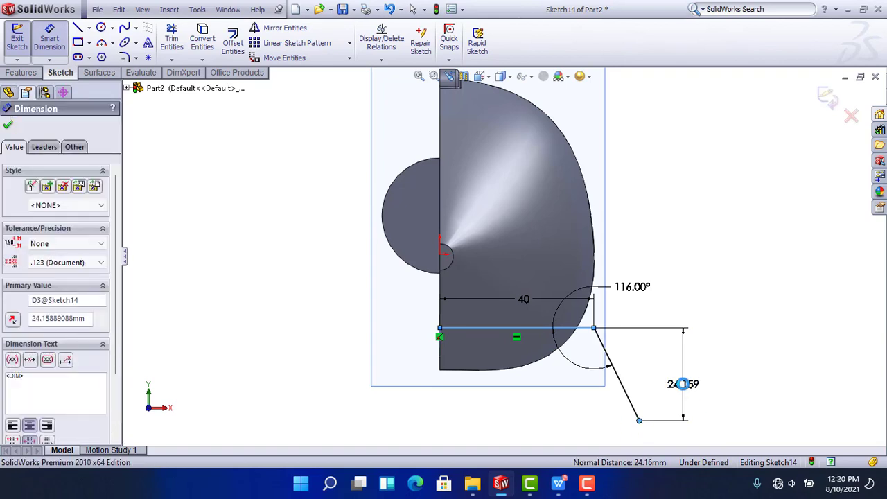
{"action": "type", "text": "2"}
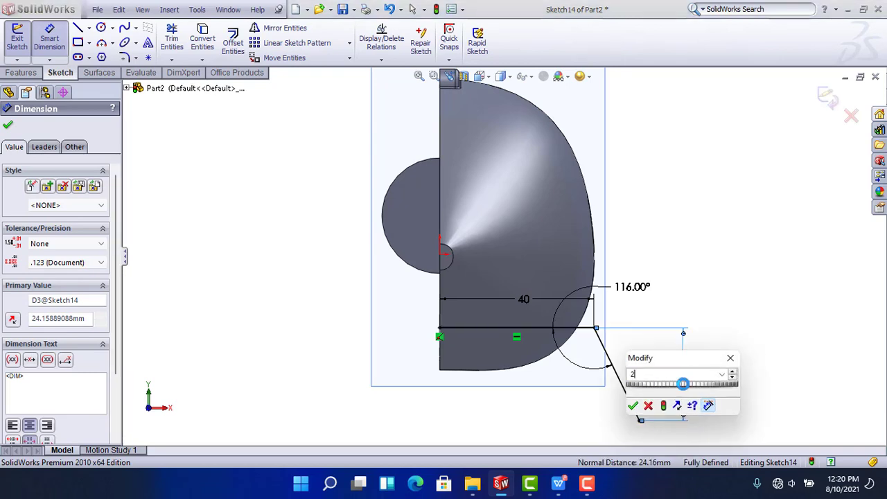
{"action": "type", "text": "4"}
{"action": "key", "text": "Return"}
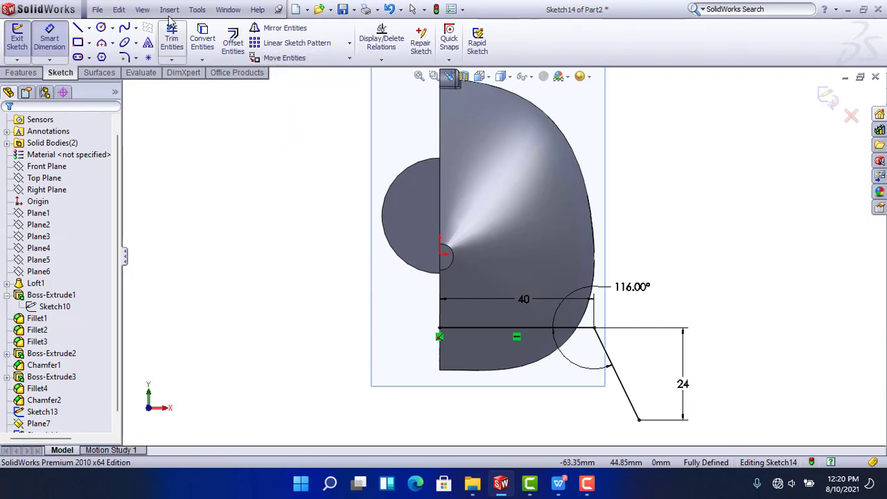
Round the corner between the horizontal and sloping lines with a 15 mm sketch fillet and exit the sketch
{"action": "left_click", "coordinate": [197, 9]}
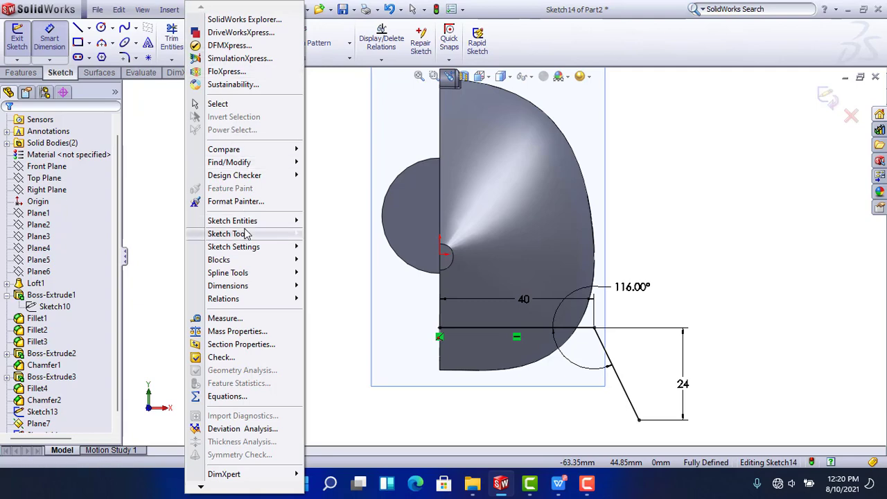
{"action": "mouse_move", "coordinate": [237, 234]}
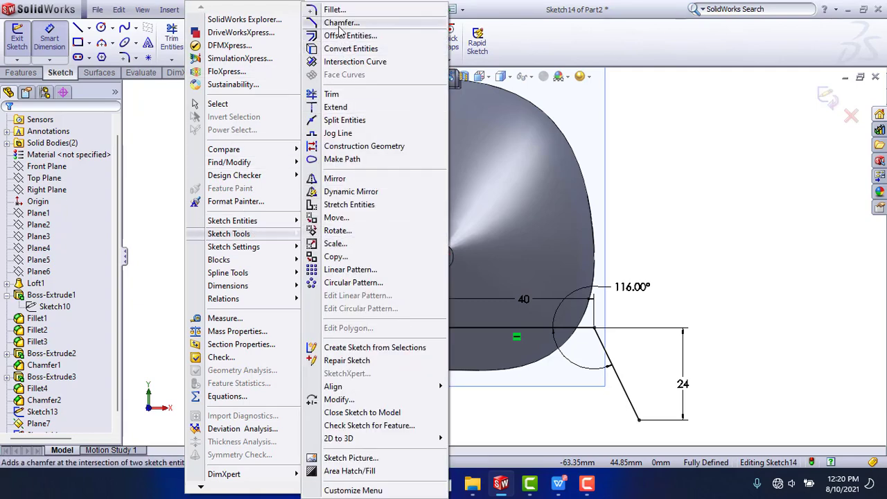
{"action": "left_click", "coordinate": [334, 9]}
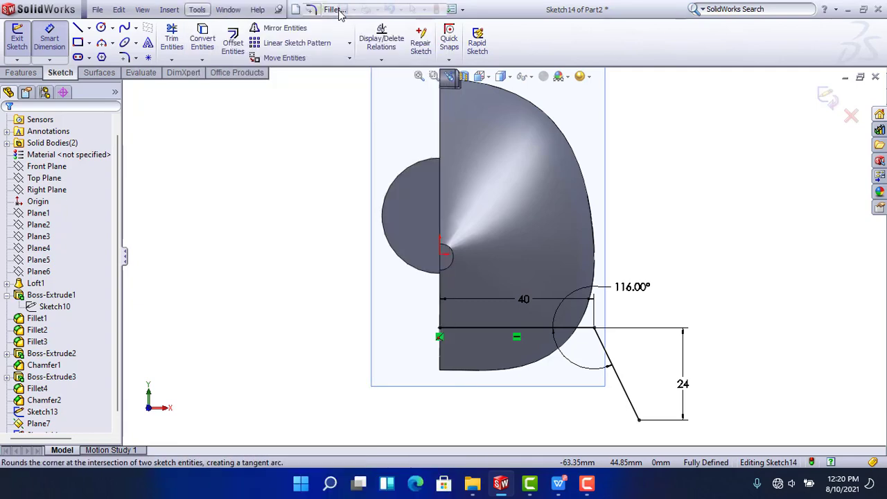
{"action": "left_click", "coordinate": [597, 335]}
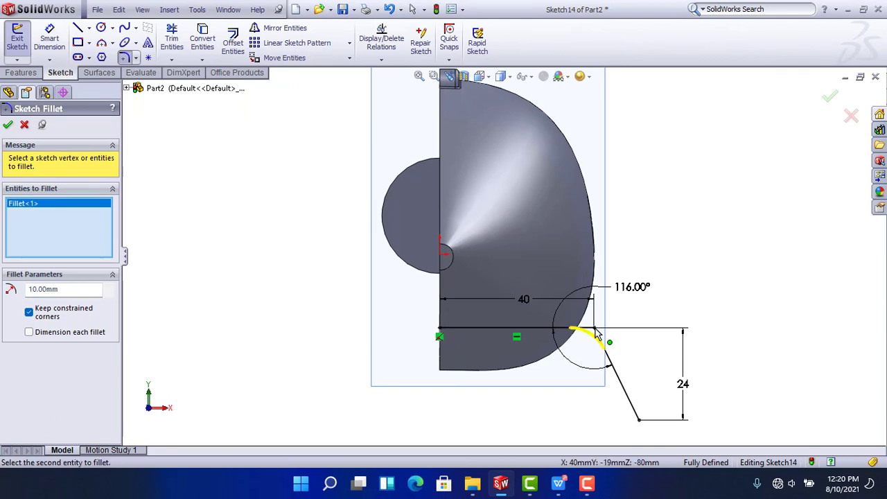
{"action": "left_click", "coordinate": [43, 289]}
{"action": "key", "text": "Return"}
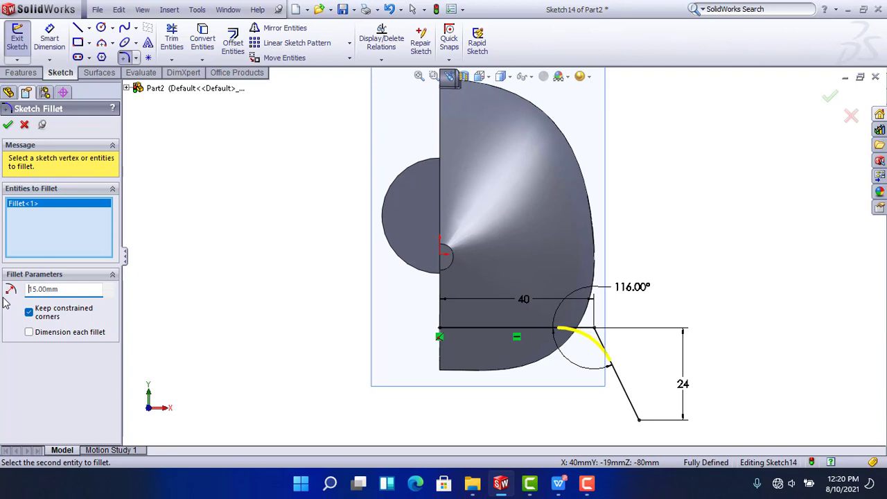
{"action": "left_click", "coordinate": [8, 124]}
{"action": "left_click", "coordinate": [7, 126]}
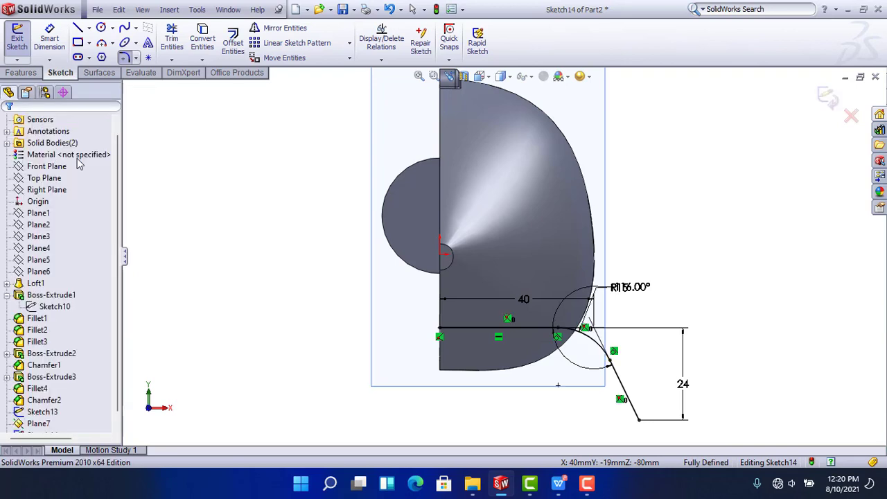
{"action": "left_click", "coordinate": [826, 98]}
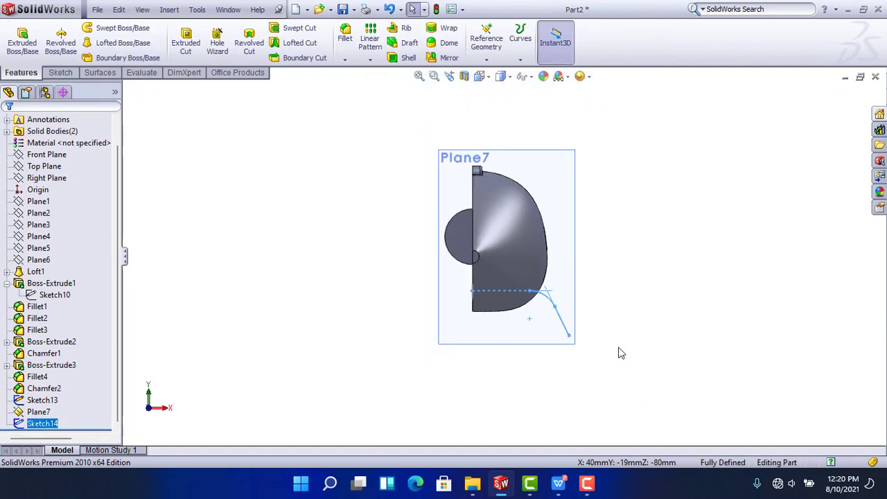
Start a Swept Boss/Base for the small circle profile and the bent path
{"action": "mouse_move", "coordinate": [621, 353]}
{"action": "middle_mouse_down"}
{"action": "mouse_move", "coordinate": [641, 420]}
{"action": "mouse_move", "coordinate": [531, 384]}
{"action": "middle_mouse_up"}
{"action": "left_click", "coordinate": [457, 379]}
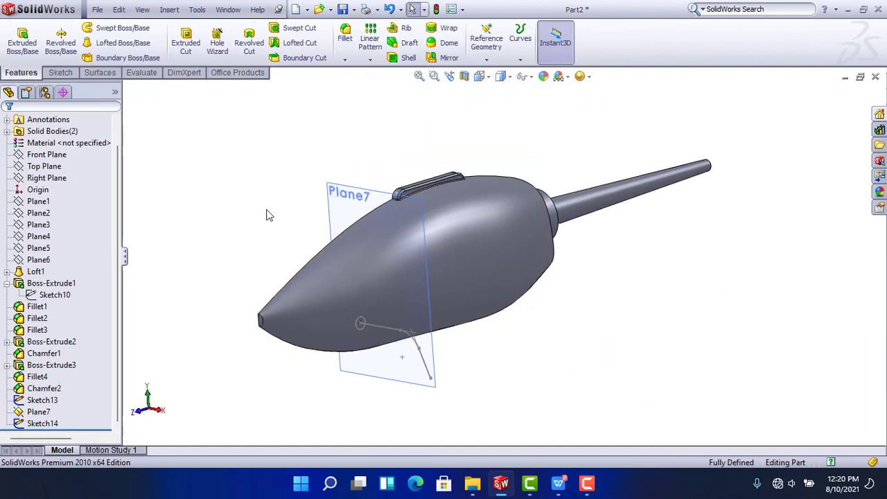
{"action": "left_click", "coordinate": [122, 28]}
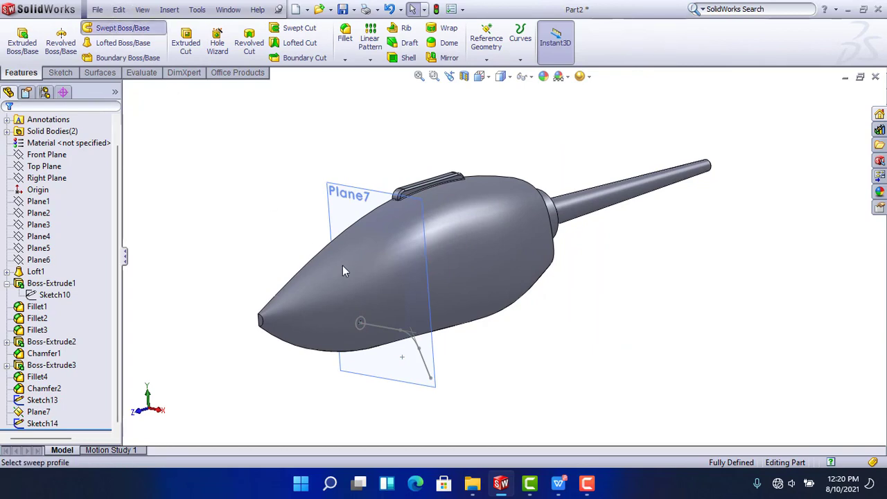
Sweep the small circle along the bent path sketch below the fuselage as a separate body, with Merge result turned off
{"action": "scroll", "coordinate": [388, 305], "scroll_direction": "down", "scroll_amount": 2}
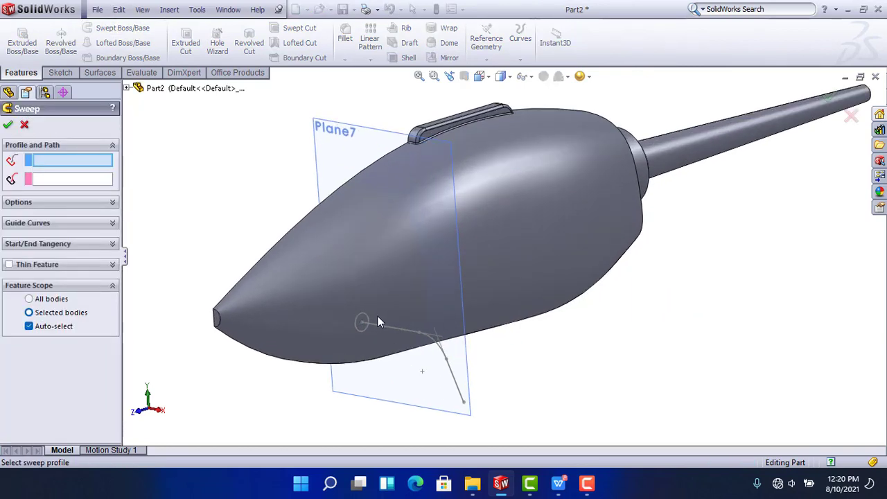
{"action": "left_click", "coordinate": [362, 318]}
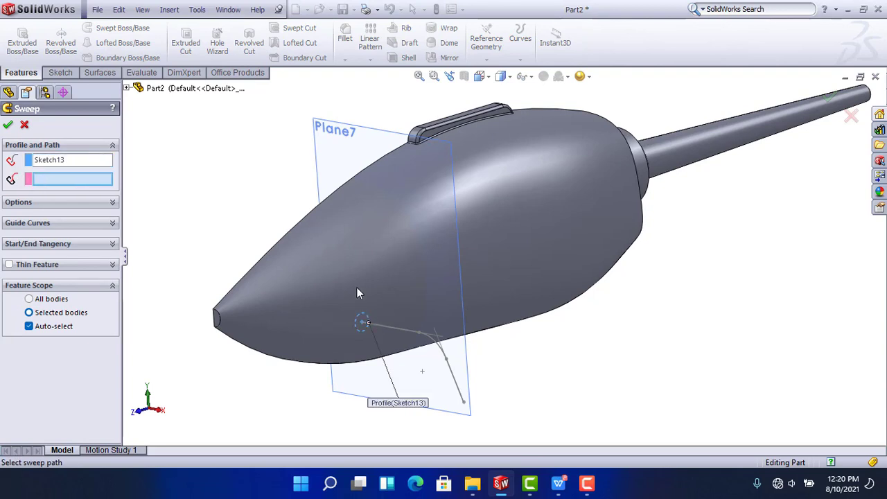
{"action": "left_click", "coordinate": [394, 333]}
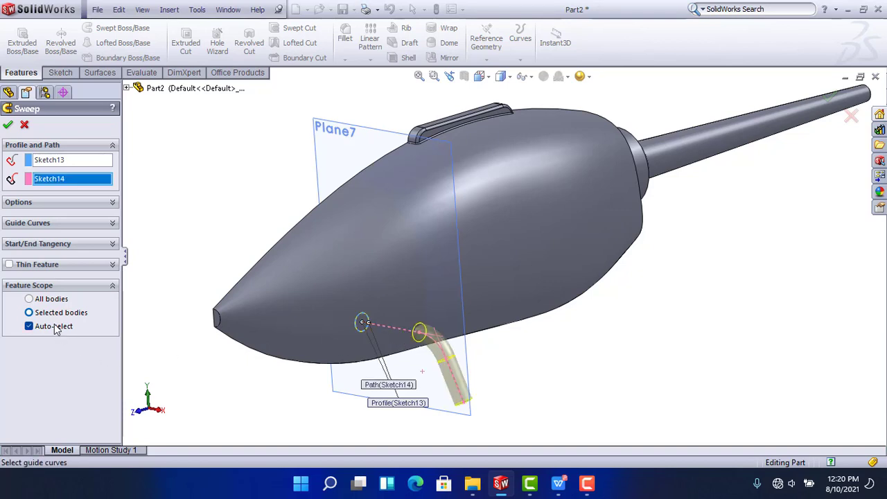
{"action": "left_click", "coordinate": [41, 201]}
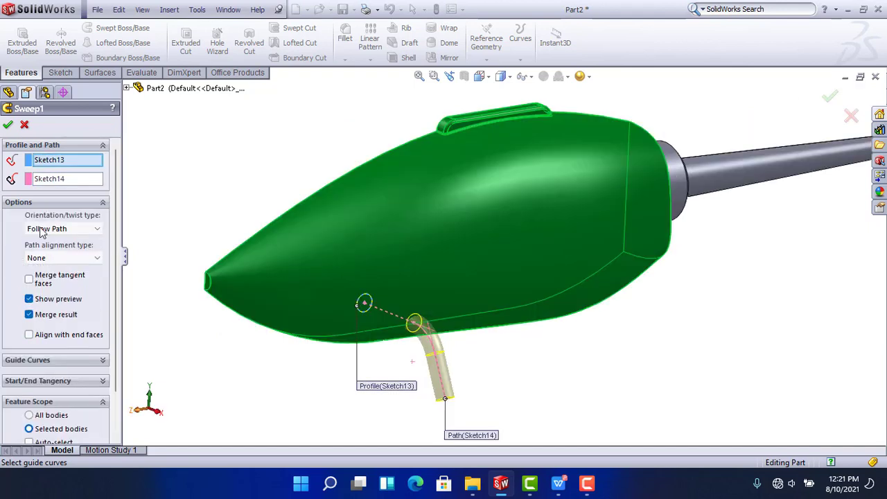
{"action": "left_click", "coordinate": [29, 314]}
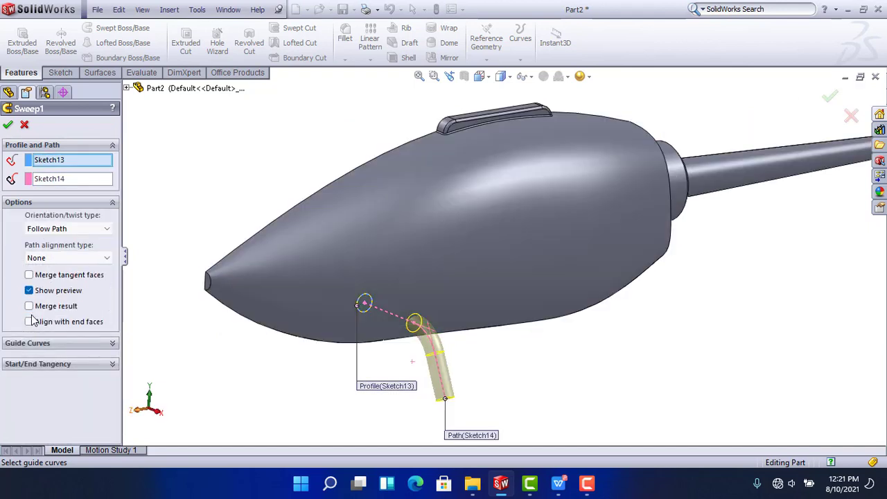
{"action": "left_click", "coordinate": [7, 125]}
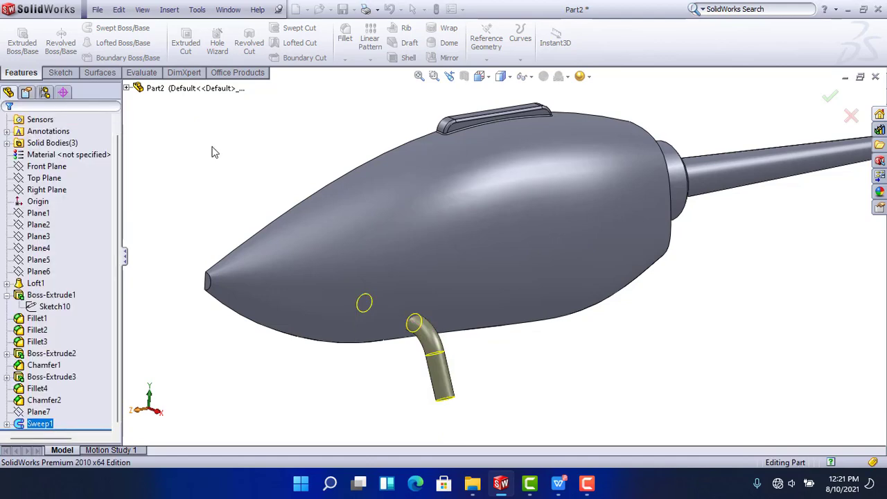
Use Move/Copy Body to make one copy of the swept leg, translated -60 mm along Z
{"action": "key", "text": "ctrl+4"}
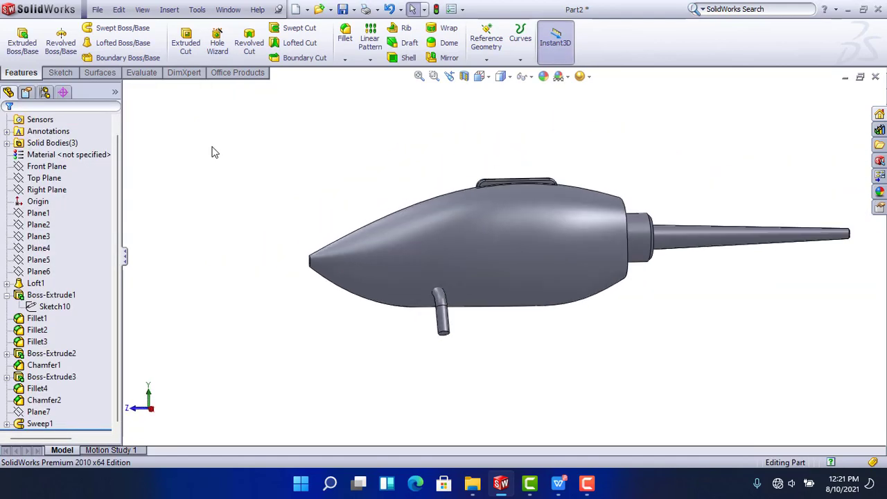
{"action": "left_click", "coordinate": [170, 10]}
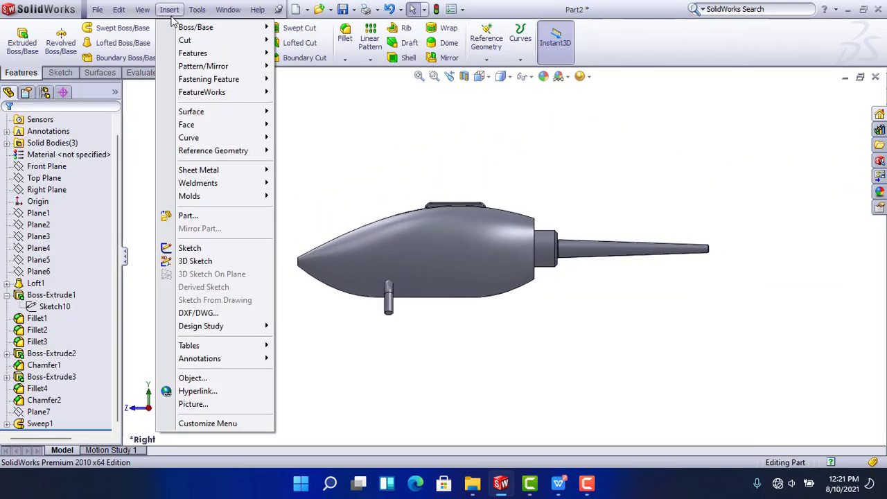
{"action": "mouse_move", "coordinate": [179, 56]}
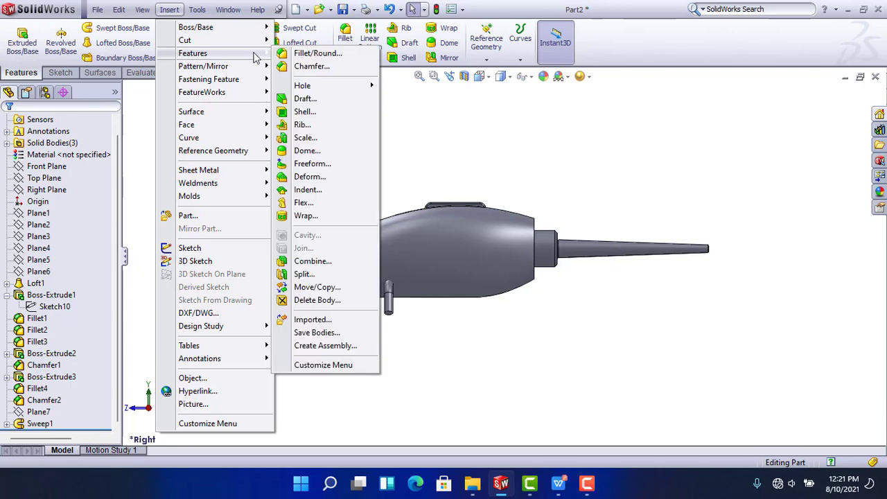
{"action": "left_click", "coordinate": [317, 287]}
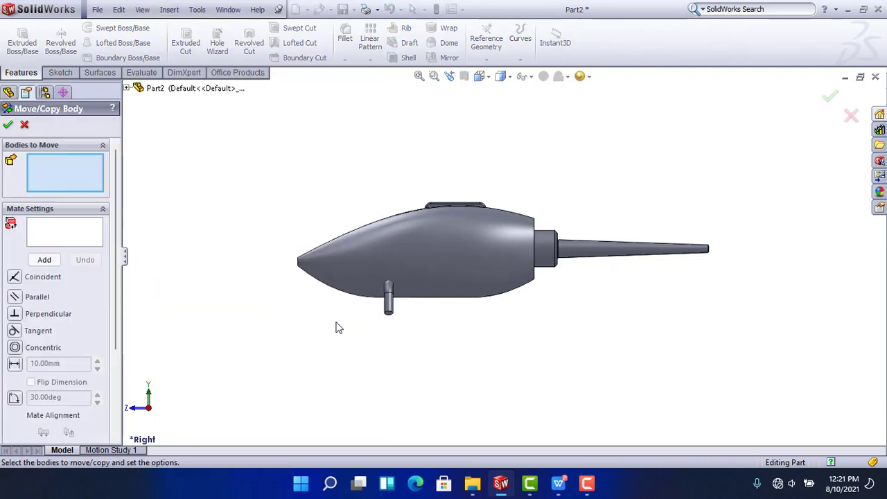
{"action": "left_click", "coordinate": [390, 305]}
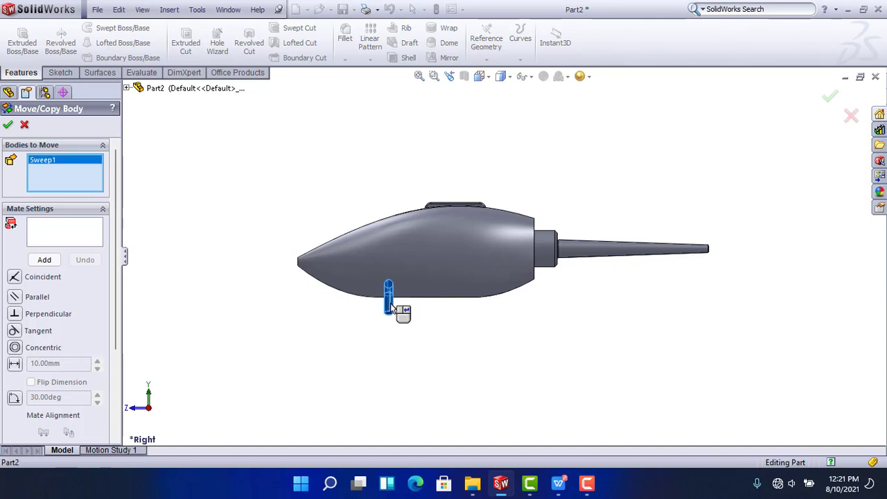
{"action": "left_click_drag", "start_coordinate": [116, 303], "coordinate": [115, 353]}
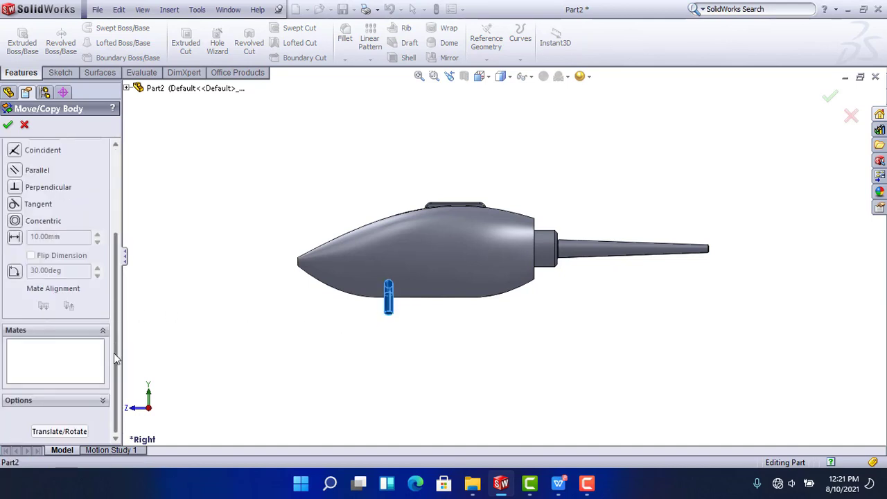
{"action": "left_click", "coordinate": [73, 431]}
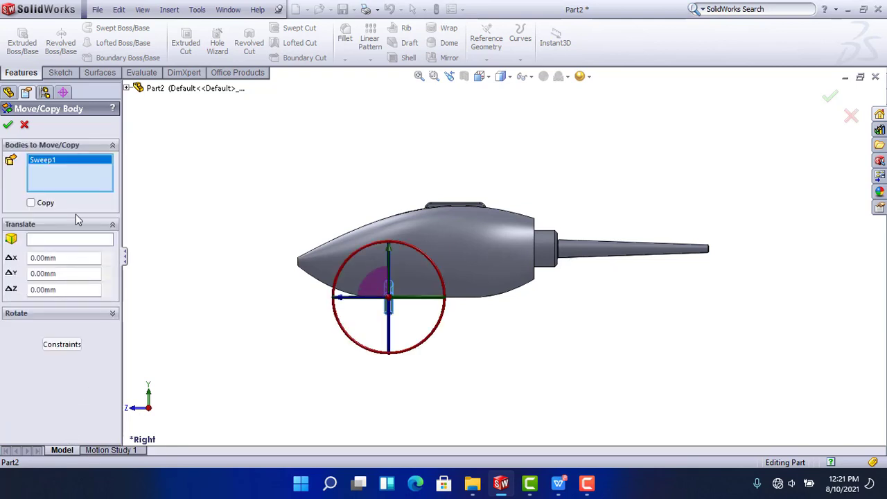
{"action": "scroll", "coordinate": [423, 305], "scroll_direction": "down", "scroll_amount": 6}
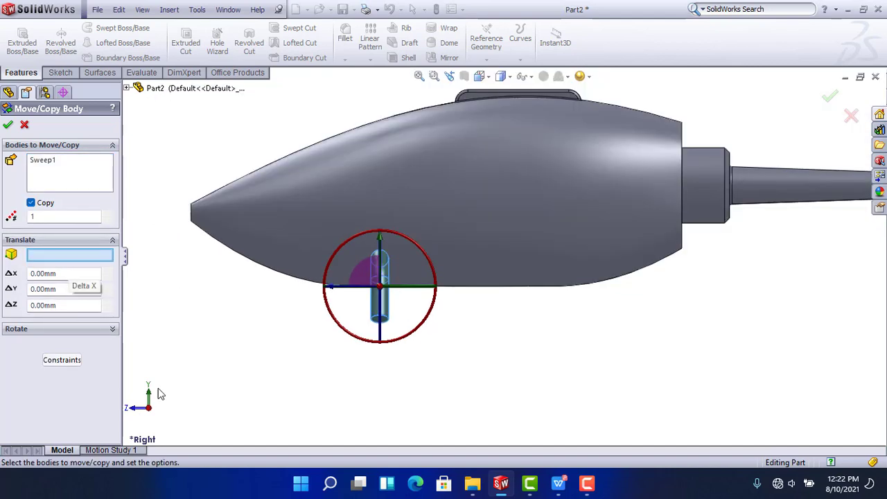
{"action": "left_click_drag", "start_coordinate": [61, 306], "coordinate": [2, 306]}
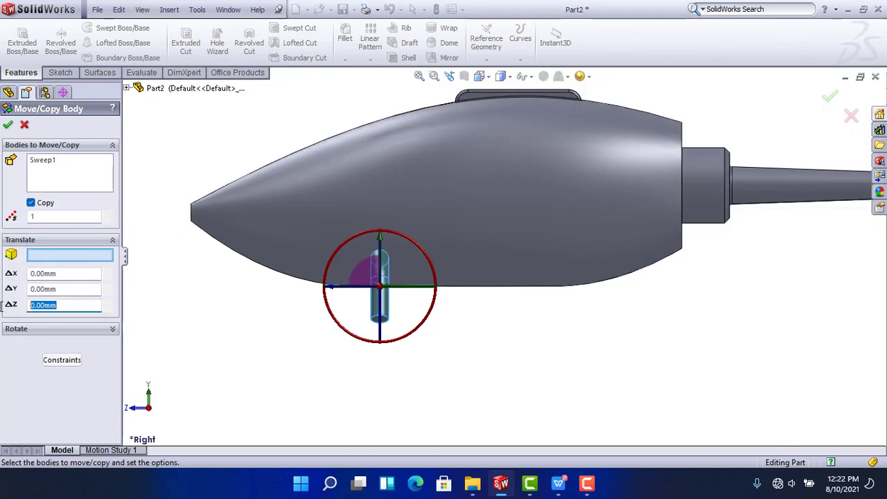
{"action": "type", "text": "50"}
{"action": "key", "text": "Return"}
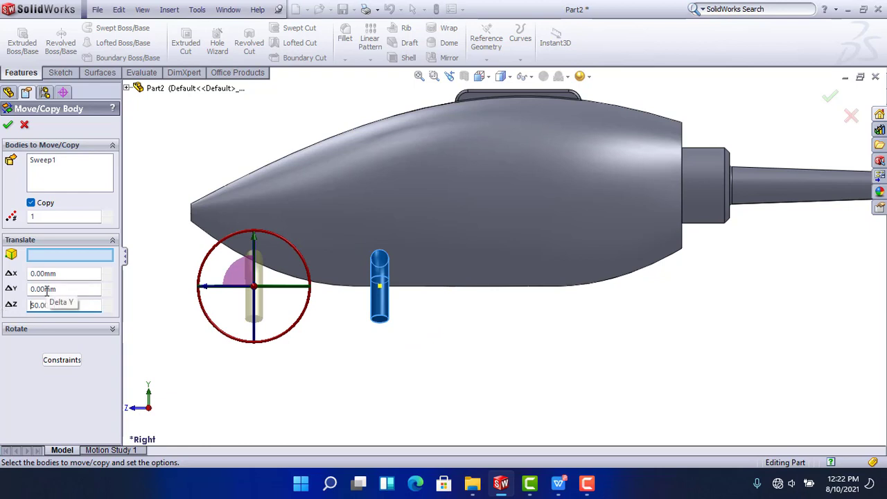
{"action": "type", "text": "-"}
{"action": "key", "text": "Return"}
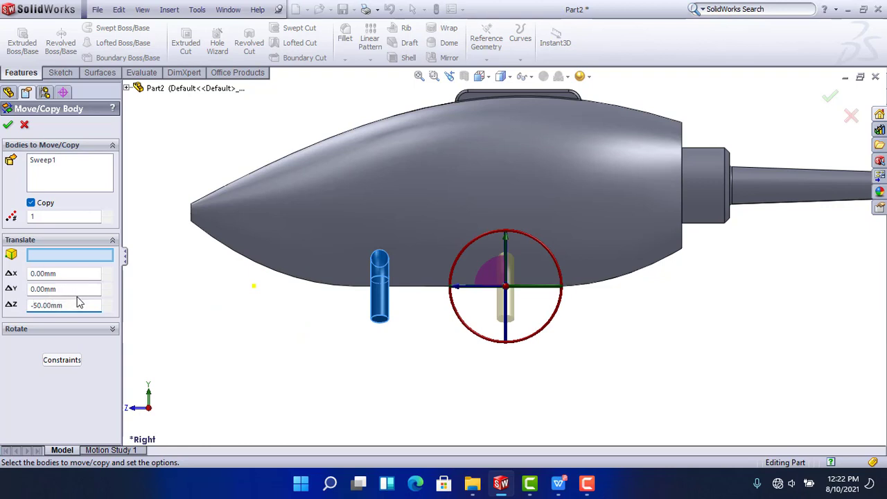
{"action": "type", "text": "6"}
{"action": "key", "text": "Return"}
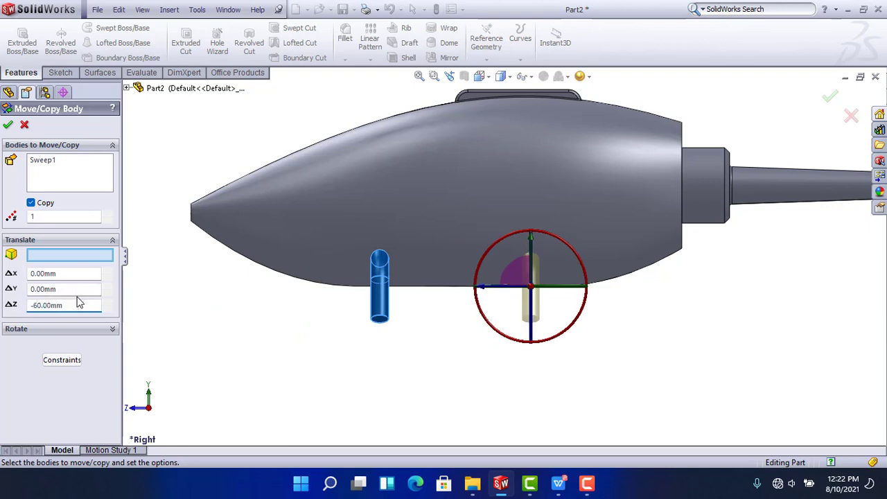
{"action": "left_click", "coordinate": [8, 125]}
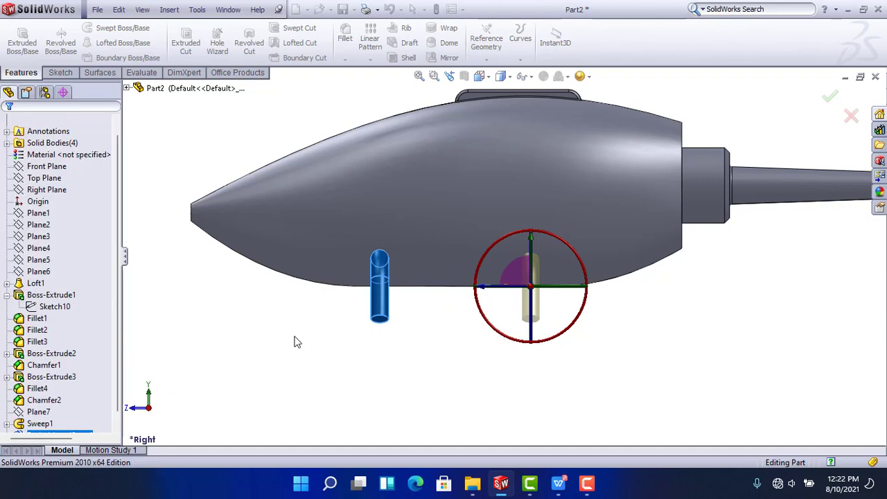
Examine the lower ends of the two bent legs from several angles
{"action": "middle_click_drag", "start_coordinate": [313, 333], "coordinate": [377, 347]}
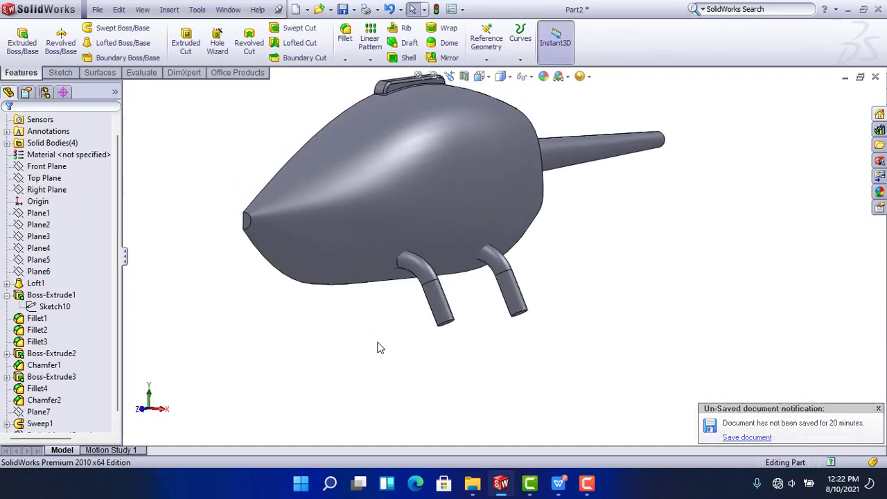
{"action": "left_click", "coordinate": [42, 181]}
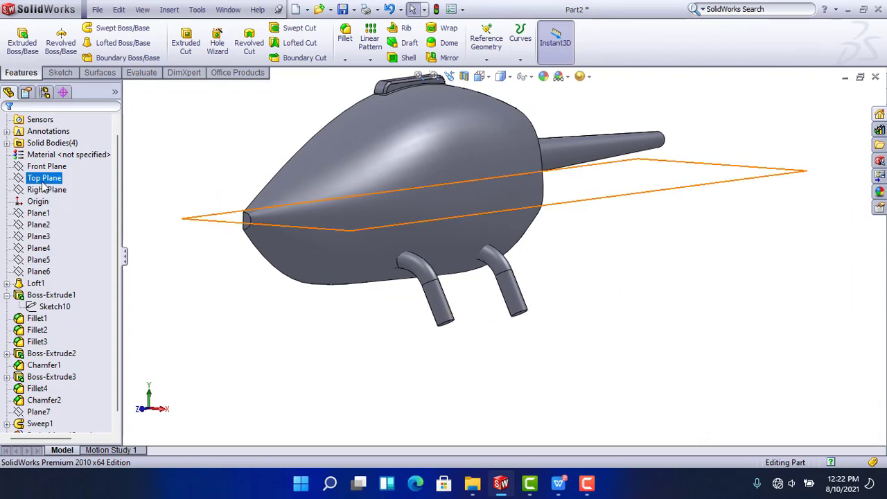
{"action": "left_click", "coordinate": [485, 325]}
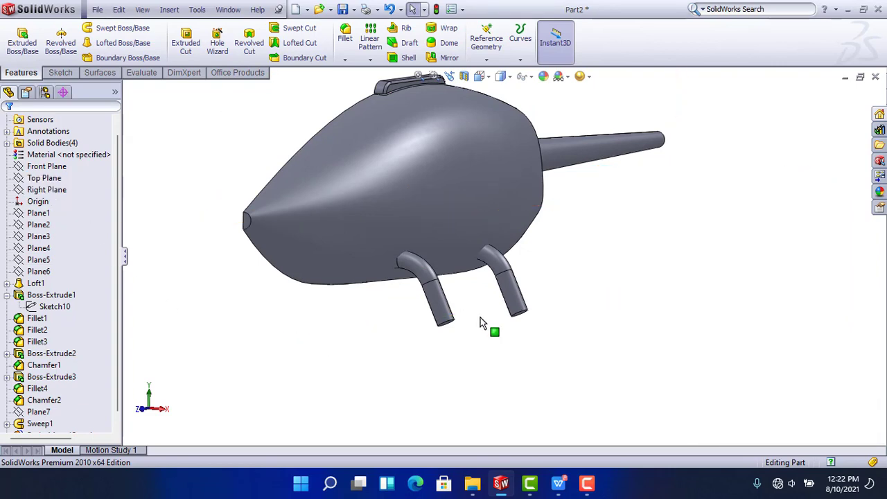
{"action": "scroll", "coordinate": [478, 323], "scroll_direction": "down", "scroll_amount": 5}
{"action": "middle_click_drag", "start_coordinate": [438, 331], "coordinate": [378, 280]}
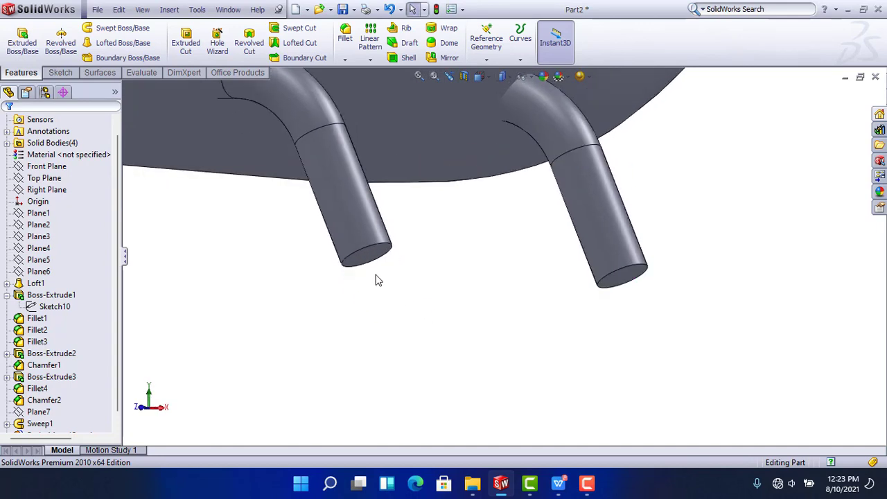
{"action": "scroll", "coordinate": [459, 271], "scroll_direction": "up", "scroll_amount": 5}
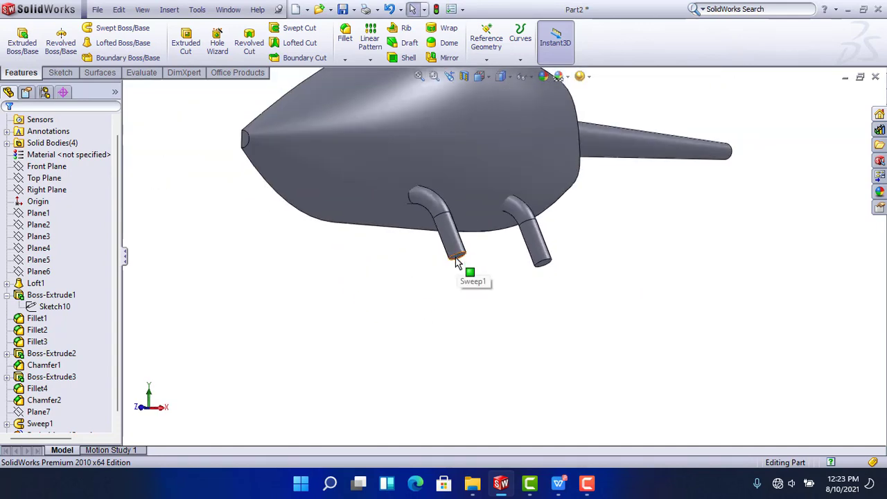
{"action": "middle_click_drag", "start_coordinate": [455, 258], "coordinate": [499, 283]}
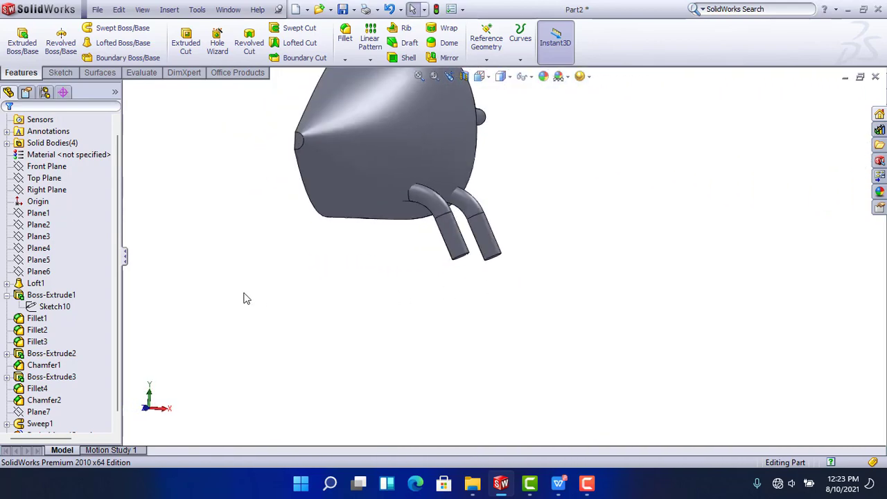
{"action": "middle_click_drag", "start_coordinate": [518, 234], "coordinate": [511, 237]}
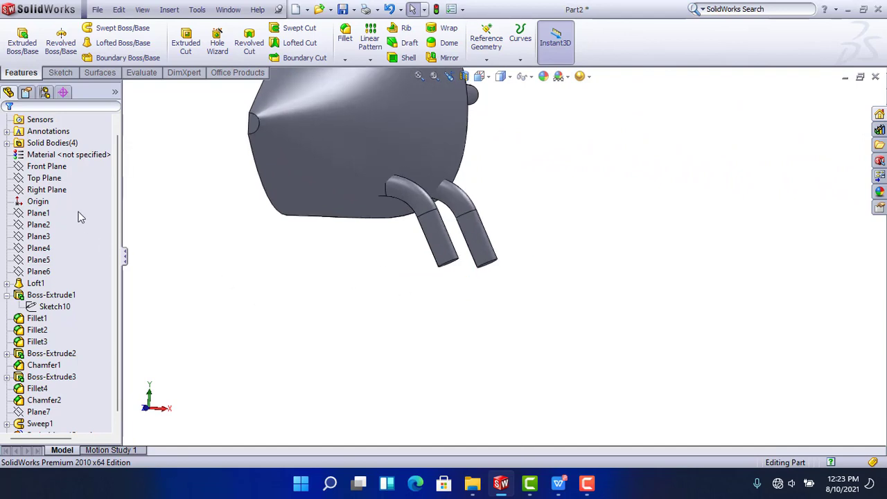
Create a reference plane offset 51.5 mm from the Right Plane, passing through the lower ends of the legs
{"action": "left_click", "coordinate": [43, 179]}
{"action": "left_click", "coordinate": [44, 190]}
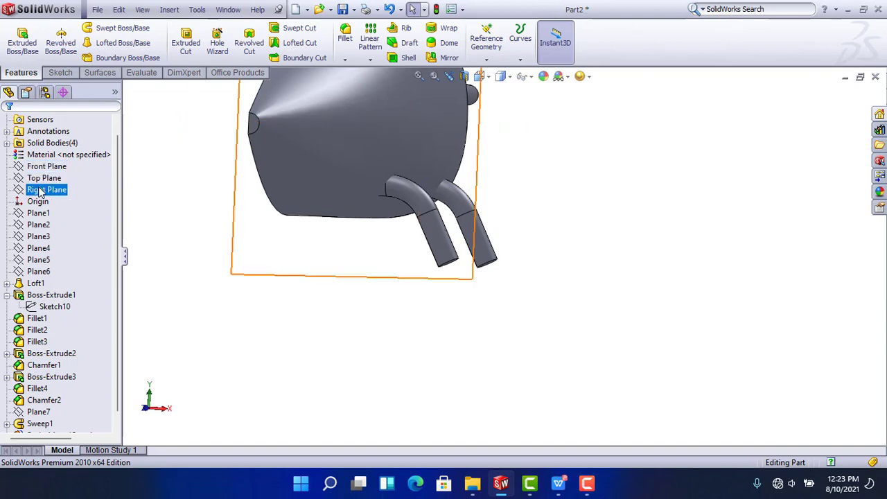
{"action": "middle_click_drag", "start_coordinate": [174, 218], "coordinate": [340, 256]}
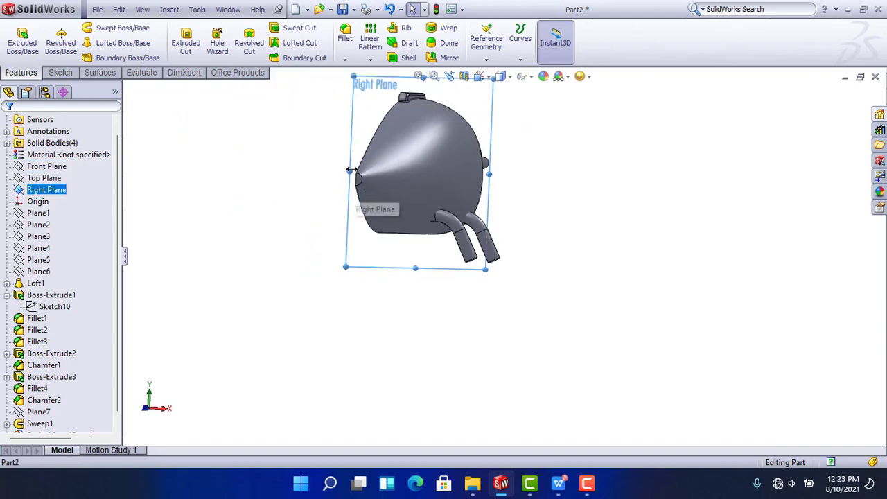
{"action": "left_click", "coordinate": [486, 41]}
{"action": "left_click", "coordinate": [500, 72]}
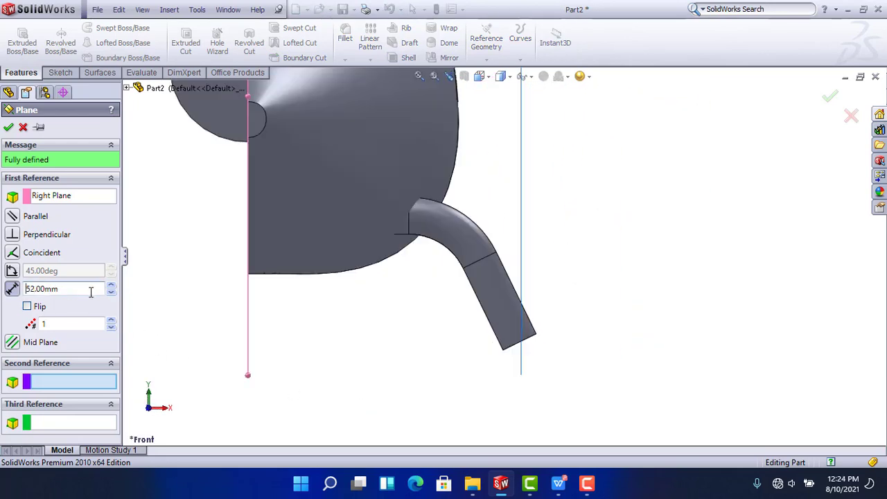
{"action": "type", "text": "51.5"}
{"action": "key", "text": "Return"}
{"action": "key", "text": "Return"}
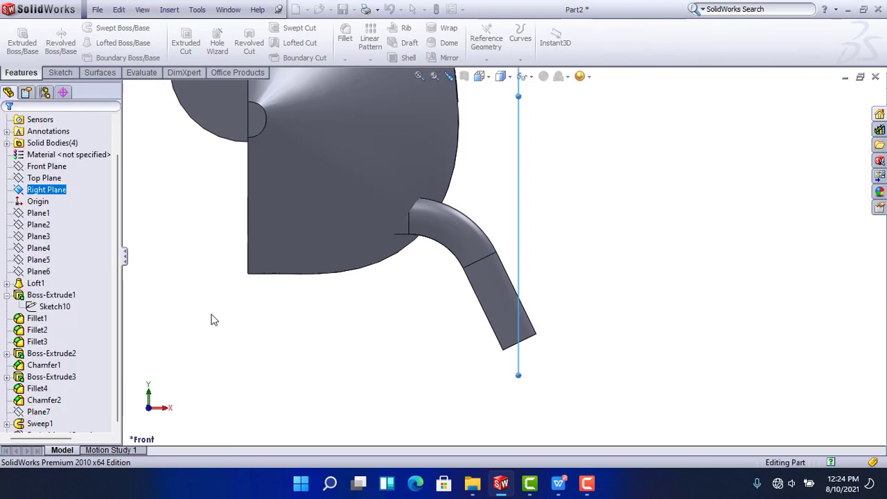
Start a sketch on the offset plane and draw a short slanted line joined to a horizontal line about 65 mm long below the fuselage
{"action": "scroll", "coordinate": [461, 355], "scroll_direction": "up", "scroll_amount": 4}
{"action": "middle_click_drag", "start_coordinate": [564, 308], "coordinate": [470, 335]}
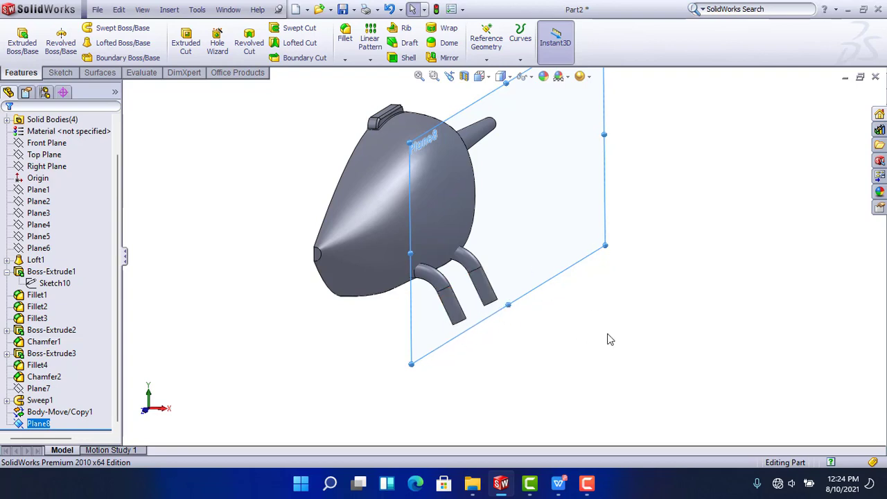
{"action": "left_click", "coordinate": [557, 231]}
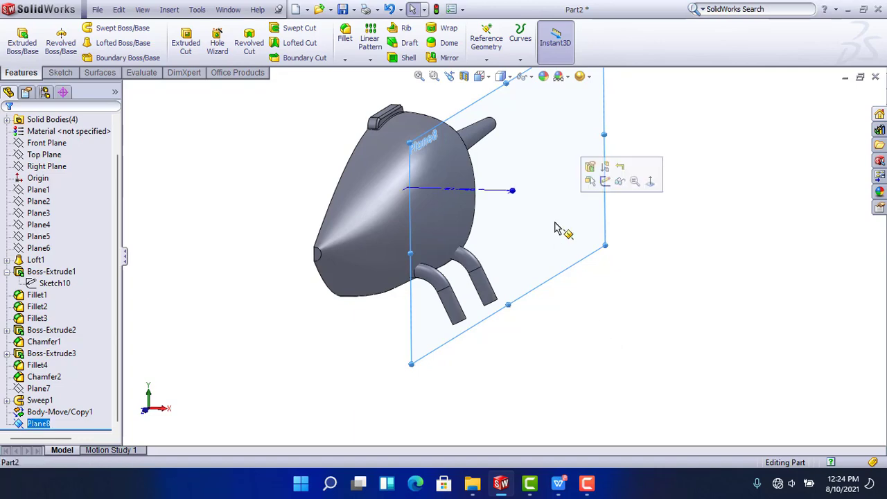
{"action": "left_click", "coordinate": [590, 181]}
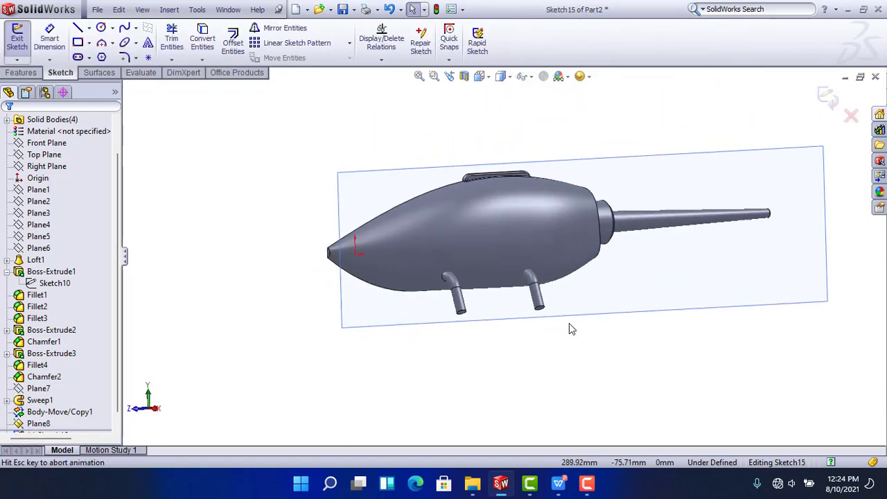
{"action": "scroll", "coordinate": [415, 325], "scroll_direction": "down", "scroll_amount": 4}
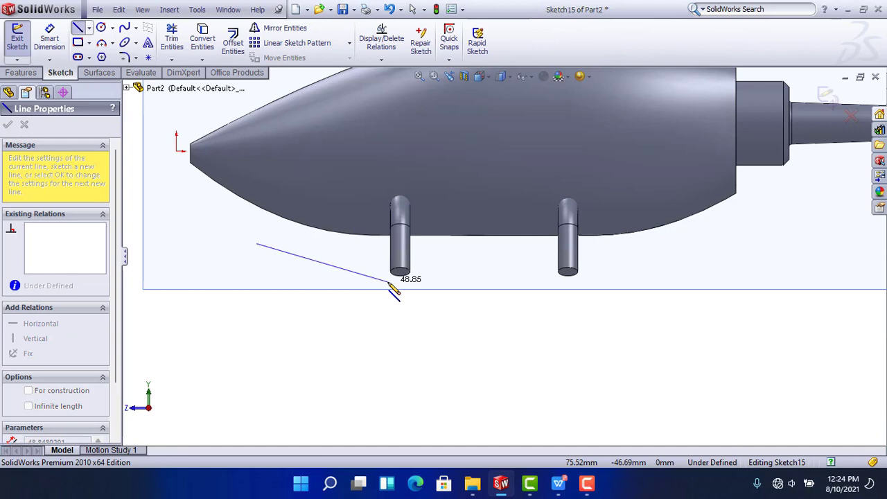
{"action": "left_click", "coordinate": [329, 269]}
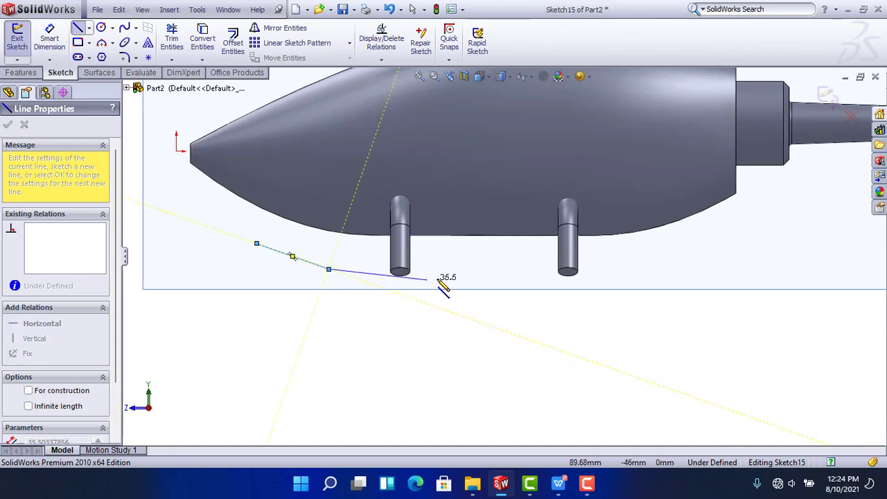
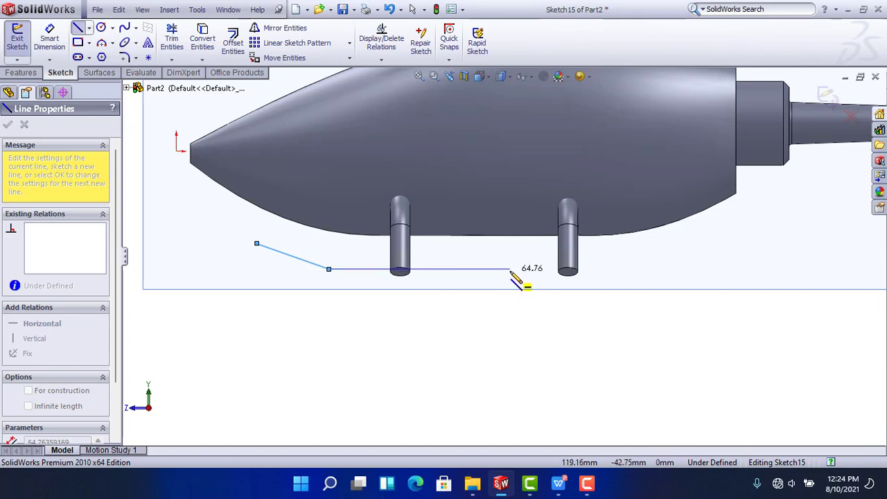
{"action": "left_click", "coordinate": [510, 271]}
{"action": "right_click", "coordinate": [521, 276]}
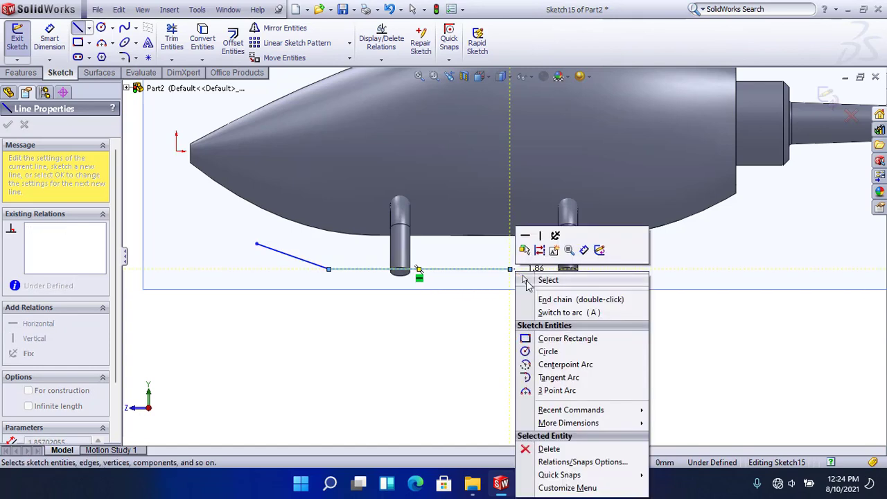
{"action": "left_click", "coordinate": [526, 281]}
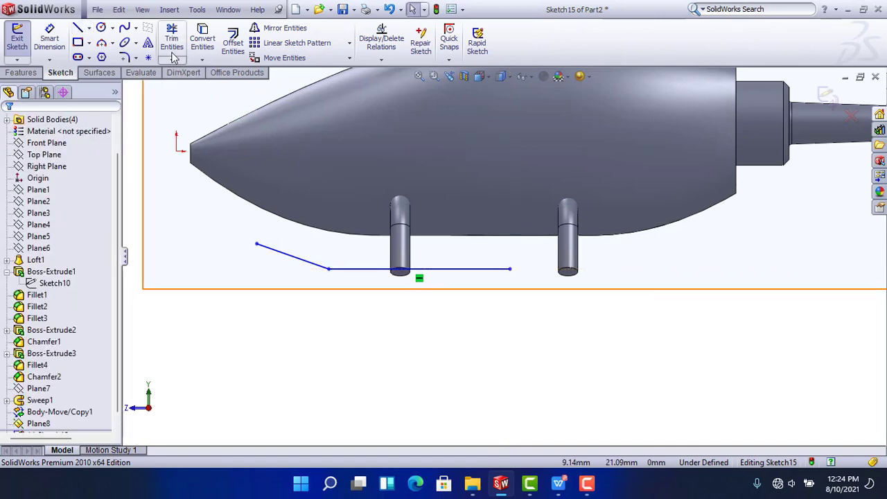
Draw a vertical line from the midpoint of the horizontal skid line up into the fuselage
{"action": "left_click", "coordinate": [79, 31]}
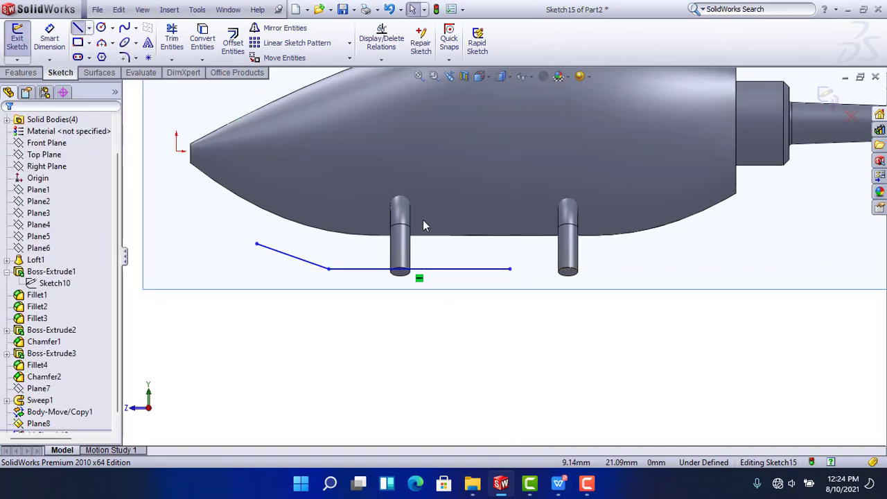
{"action": "left_click", "coordinate": [420, 268]}
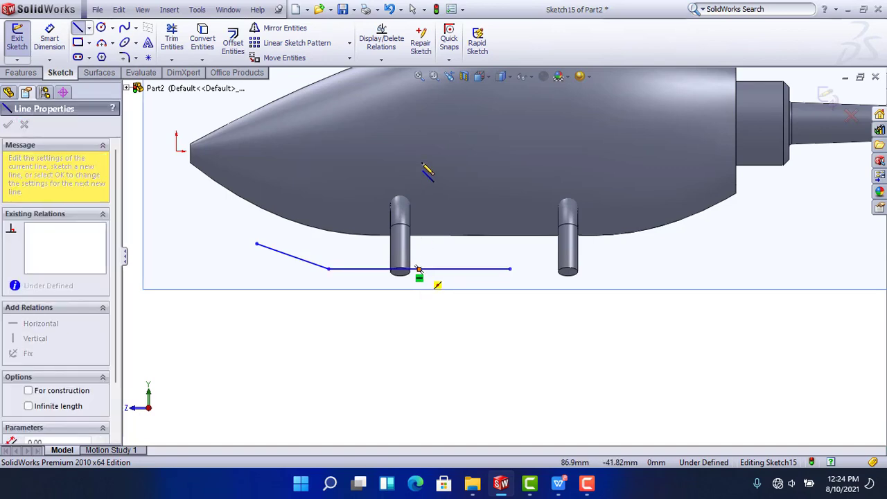
{"action": "right_click", "coordinate": [430, 128]}
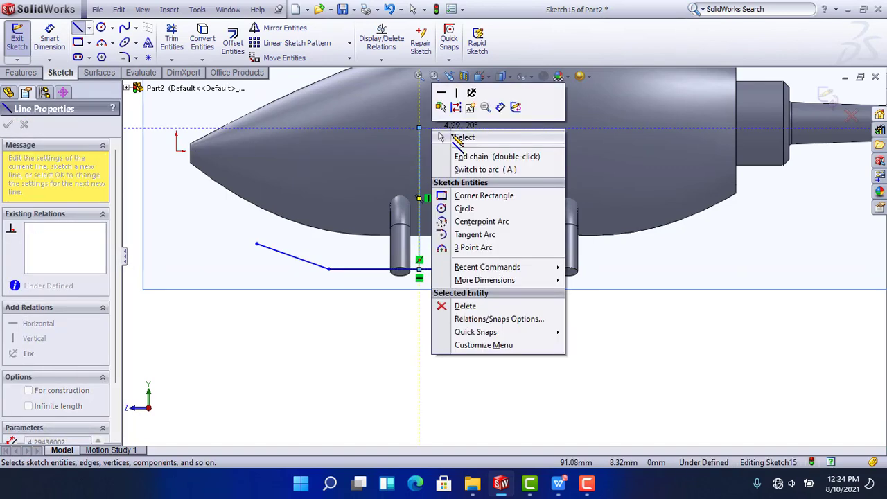
{"action": "left_click", "coordinate": [459, 135]}
{"action": "scroll", "coordinate": [438, 292], "scroll_direction": "down", "scroll_amount": 1}
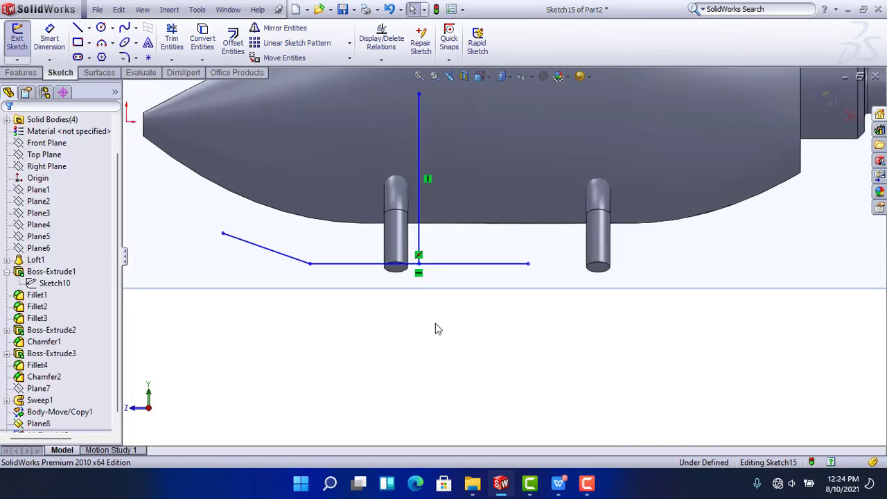
Stretch the horizontal skid line towards the rear leg and dimension its length to 82 mm
{"action": "mouse_move", "coordinate": [583, 262]}
{"action": "left_mouse_down"}
{"action": "mouse_move", "coordinate": [627, 266]}
{"action": "mouse_move", "coordinate": [562, 271]}
{"action": "left_mouse_up"}
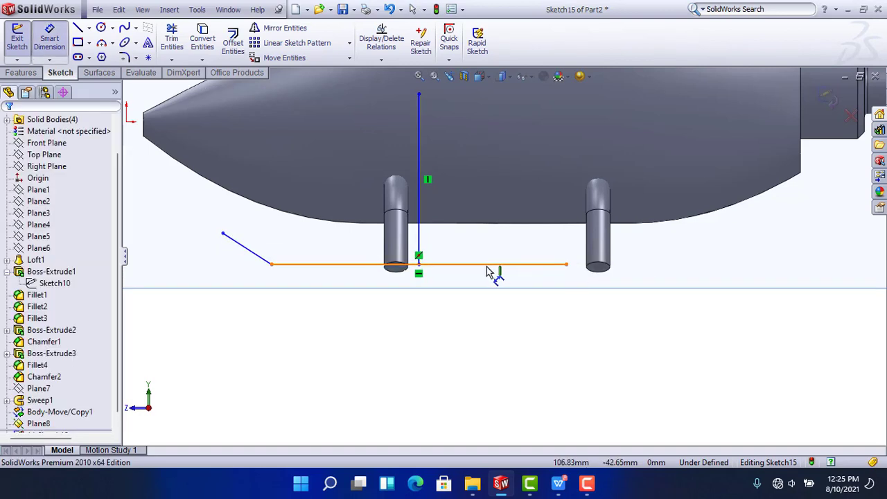
{"action": "left_click", "coordinate": [487, 267]}
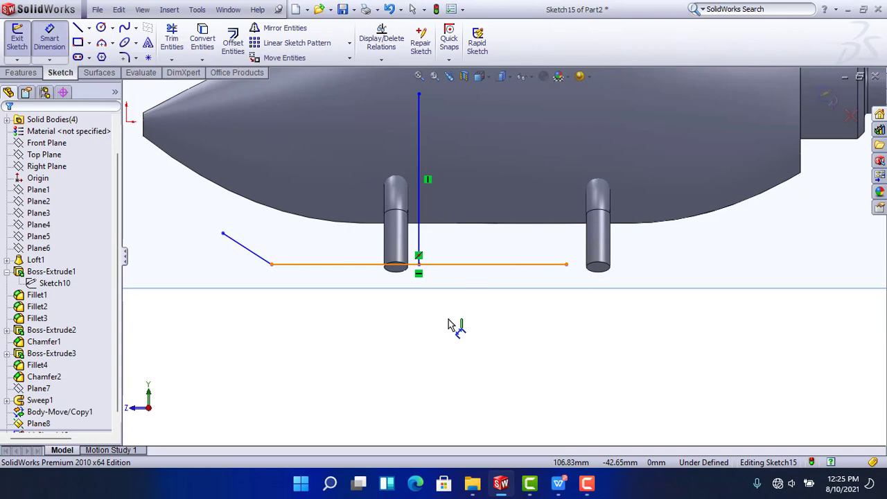
{"action": "left_click", "coordinate": [454, 328]}
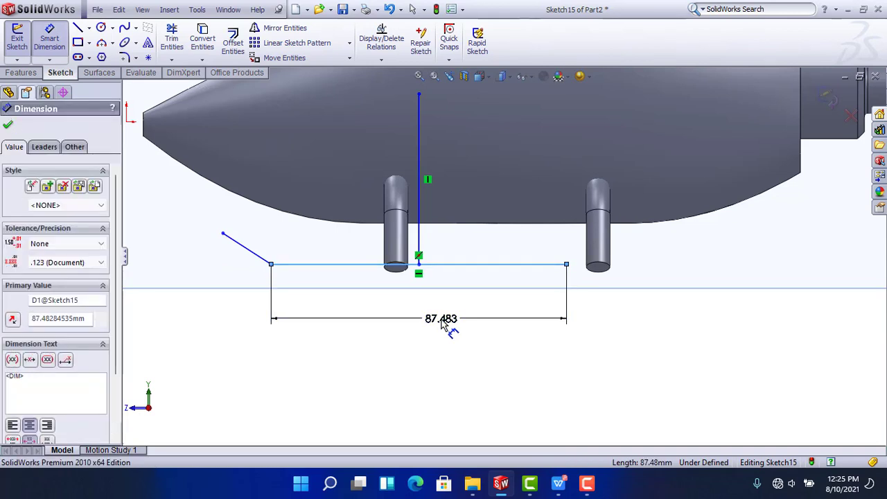
{"action": "type", "text": "8"}
{"action": "key", "text": "BackSpace"}
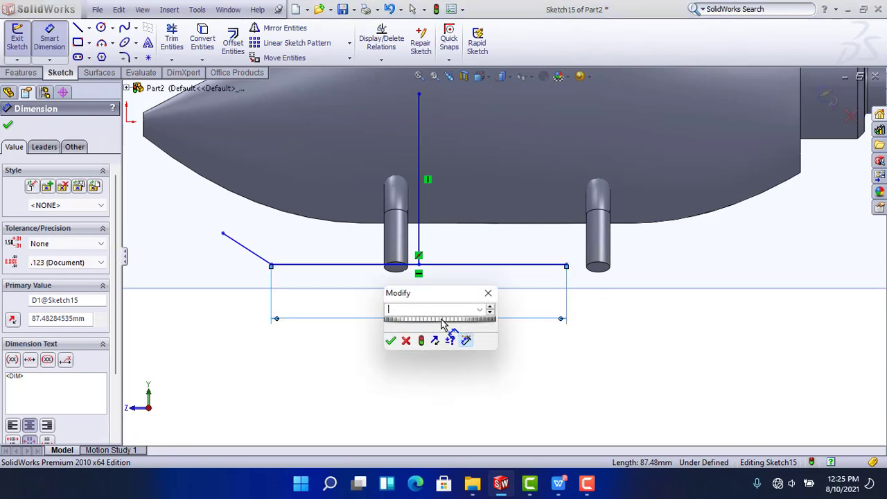
{"action": "type", "text": "82"}
{"action": "key", "text": "Return"}
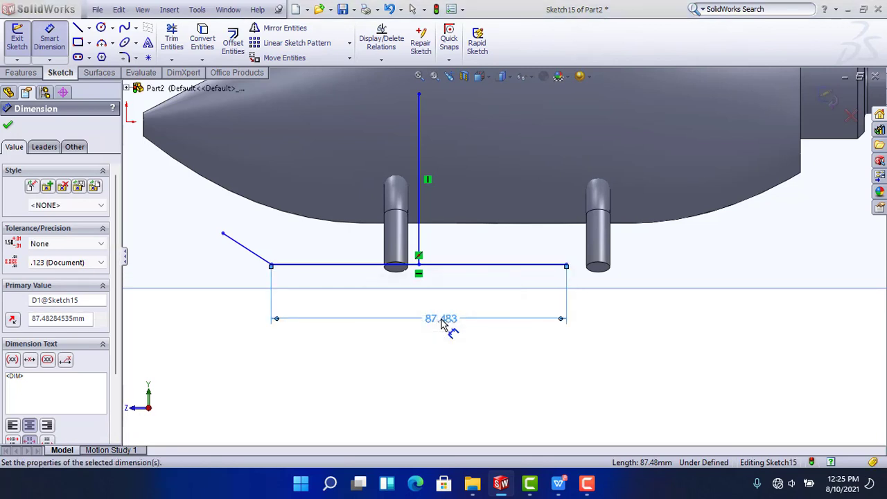
{"action": "left_click", "coordinate": [705, 367]}
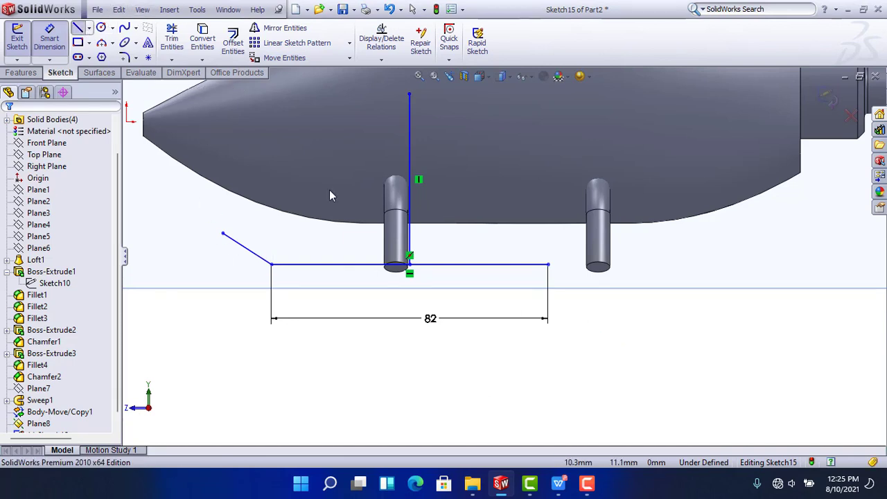
Draw a rising slanted line about 34 mm long from the rear end of the horizontal skid line
{"action": "left_click", "coordinate": [548, 264]}
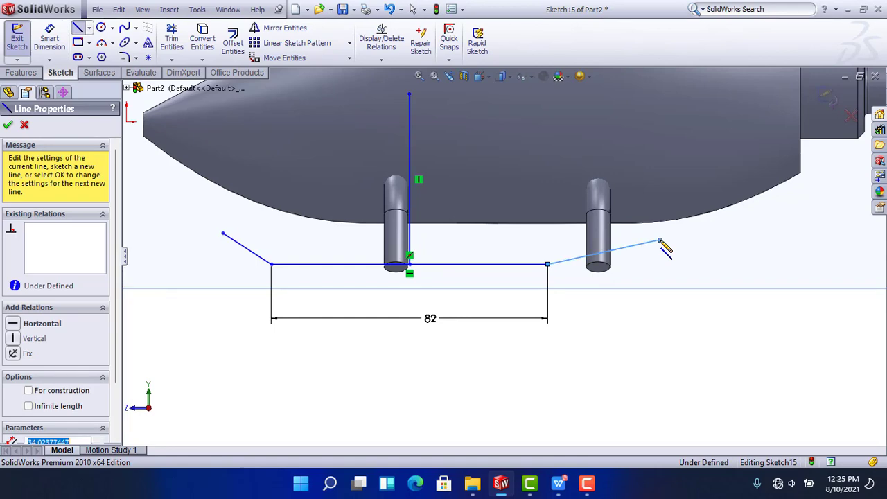
{"action": "double_click", "coordinate": [660, 239]}
{"action": "key", "text": "Escape"}
Make the two slanted end lines equal in length and align their free endpoints with a Horizontal relation
{"action": "left_click", "coordinate": [567, 260]}
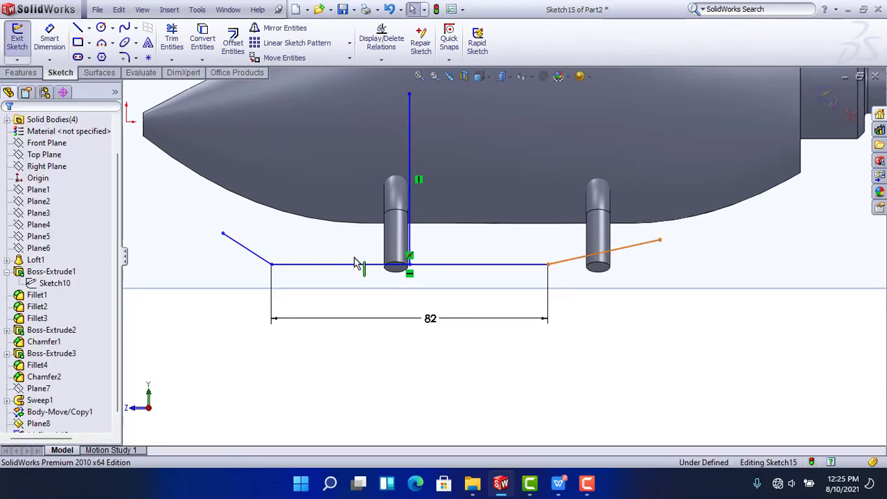
{"action": "left_click", "coordinate": [251, 257]}
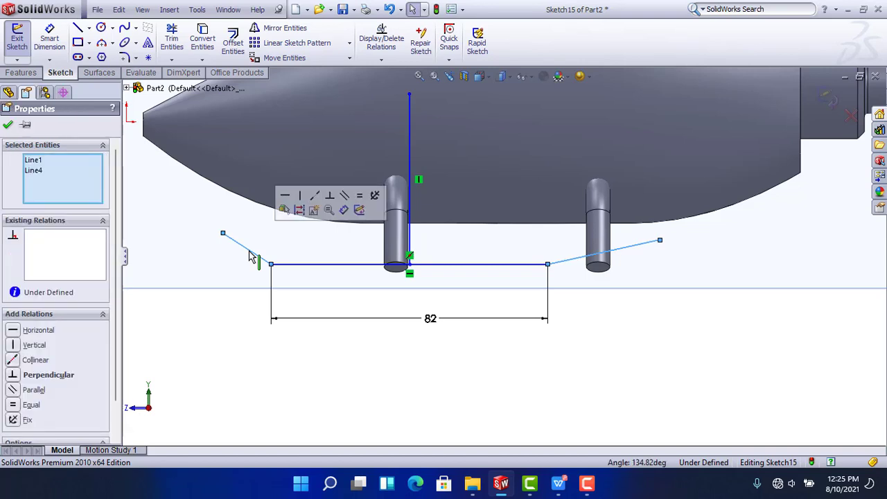
{"action": "left_click", "coordinate": [358, 197]}
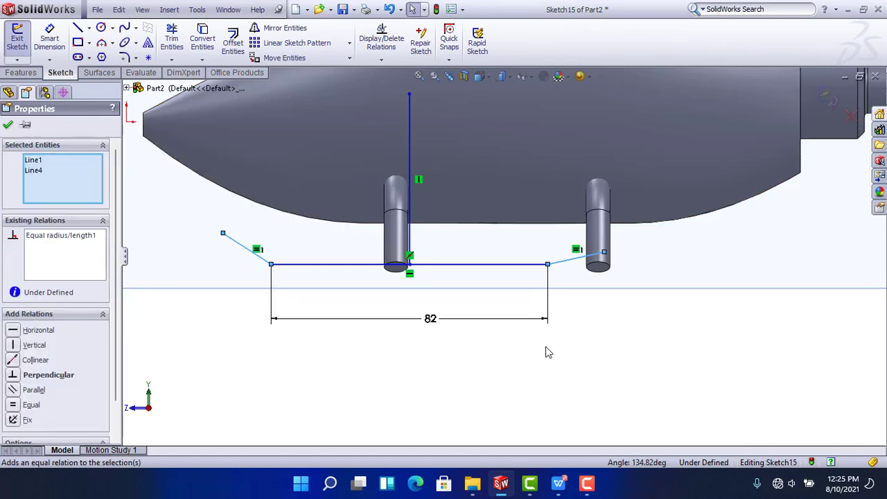
{"action": "left_click", "coordinate": [565, 278]}
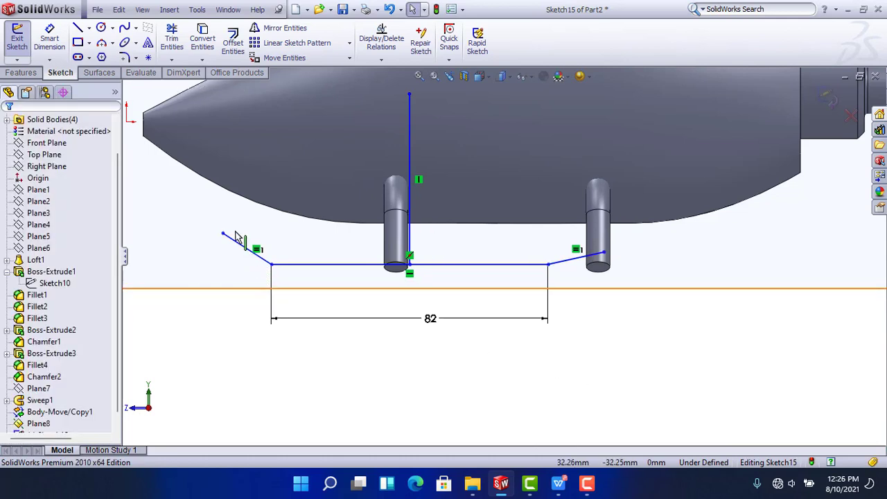
{"action": "left_click", "coordinate": [605, 255]}
{"action": "left_click", "coordinate": [605, 253], "text": "ctrl"}
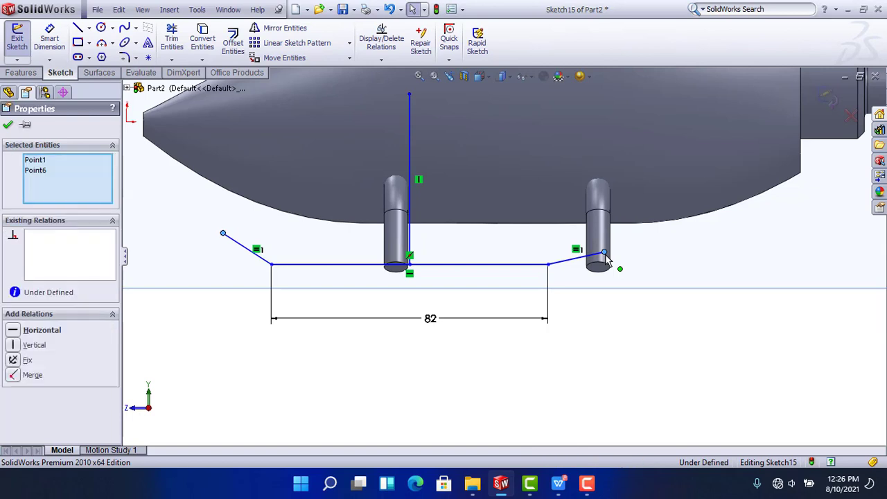
{"action": "left_click", "coordinate": [646, 201]}
{"action": "left_click", "coordinate": [655, 324]}
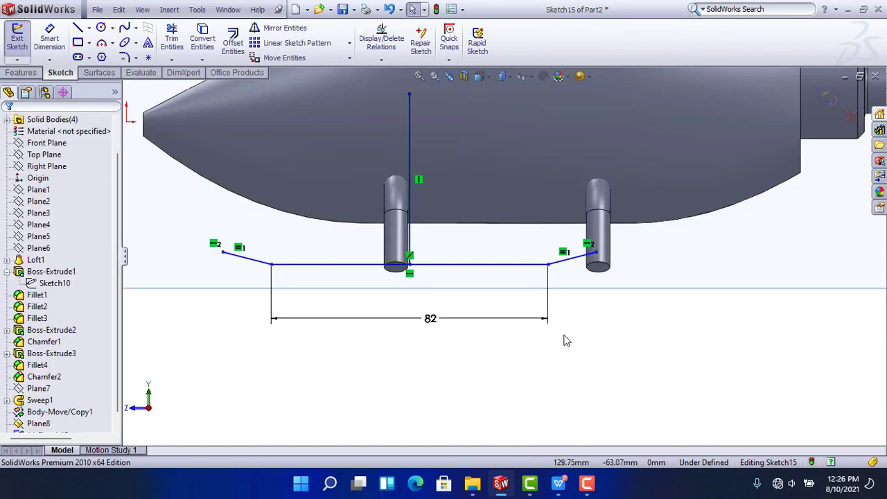
Show Sketch14, the path sketch of the swept front leg, in the model
{"action": "middle_click_drag", "start_coordinate": [506, 307], "coordinate": [592, 325]}
{"action": "scroll", "coordinate": [675, 301], "scroll_direction": "down", "scroll_amount": 2}
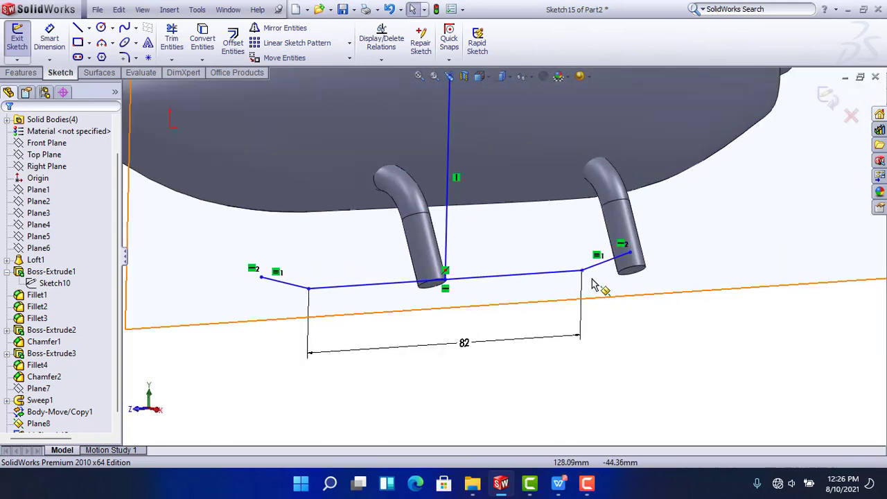
{"action": "scroll", "coordinate": [41, 375], "scroll_direction": "down", "scroll_amount": 1}
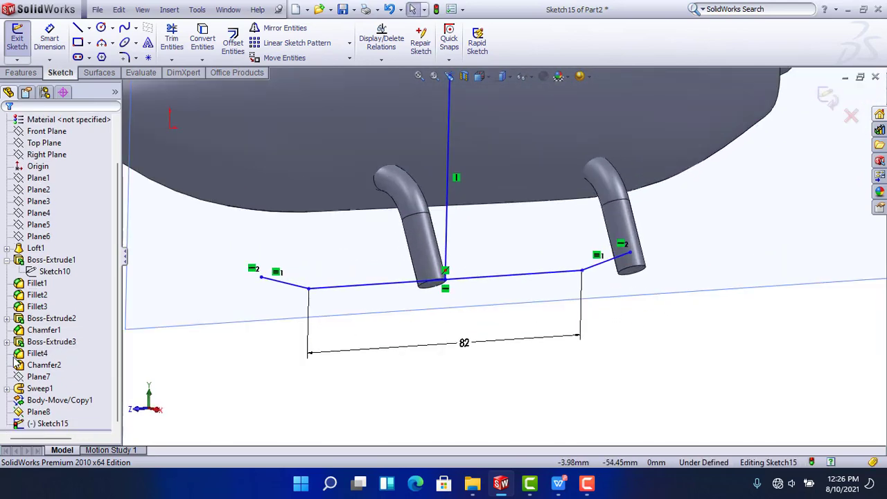
{"action": "left_click", "coordinate": [38, 380]}
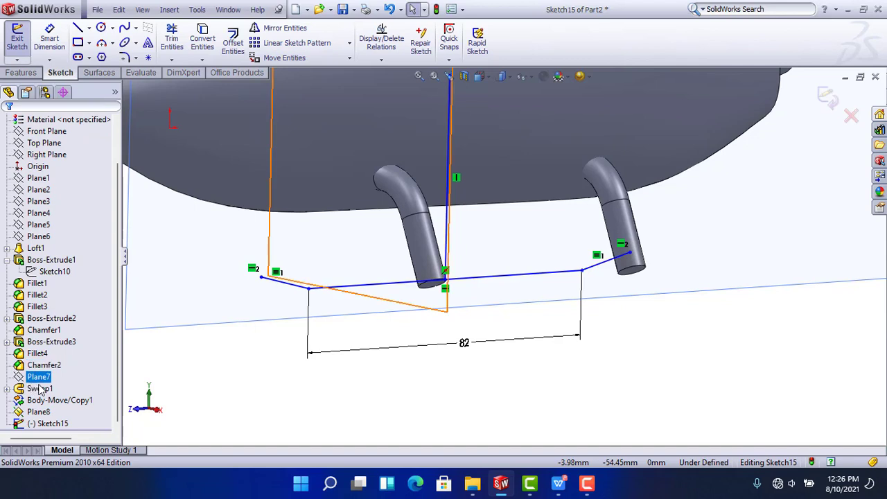
{"action": "left_click", "coordinate": [419, 235]}
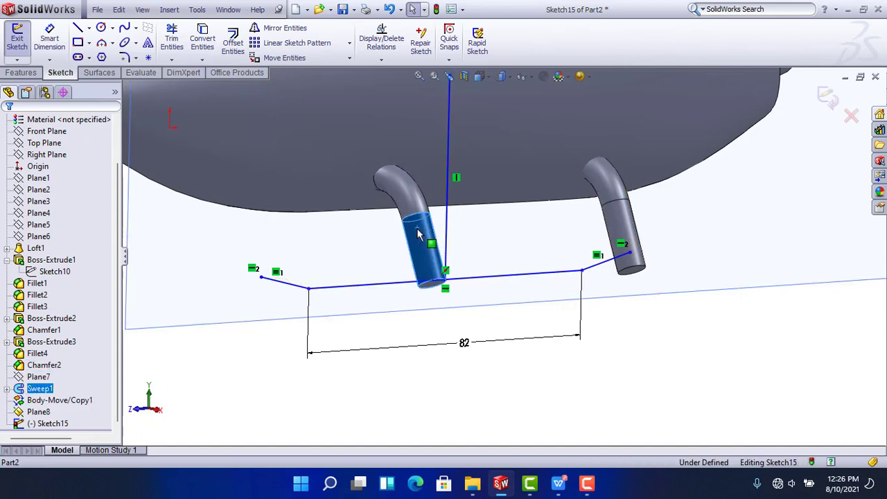
{"action": "left_click", "coordinate": [6, 389]}
{"action": "left_click", "coordinate": [43, 401]}
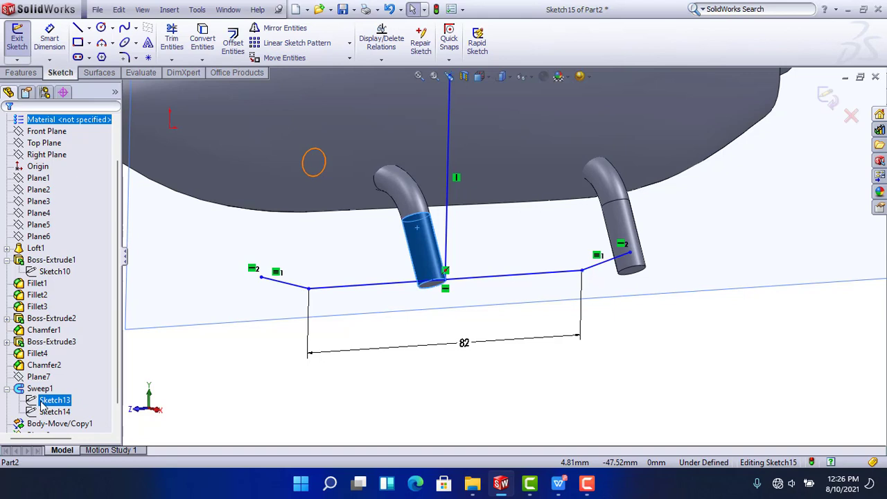
{"action": "left_click", "coordinate": [45, 412]}
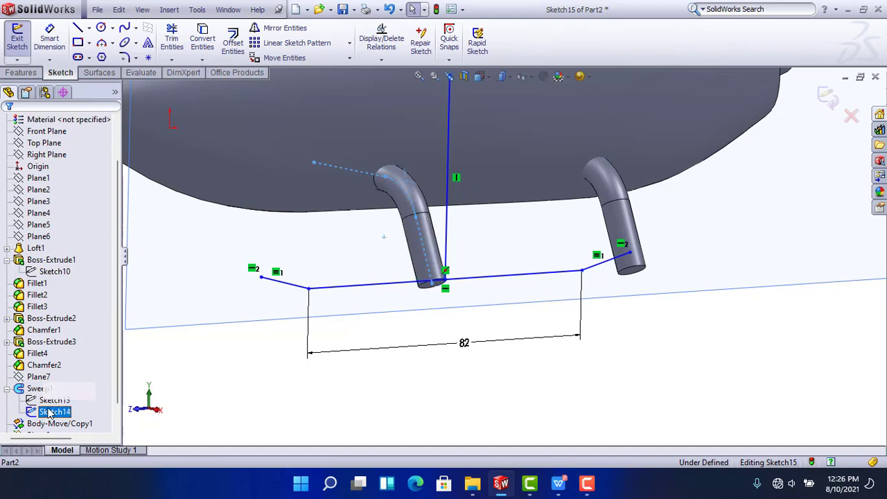
{"action": "left_click", "coordinate": [269, 393]}
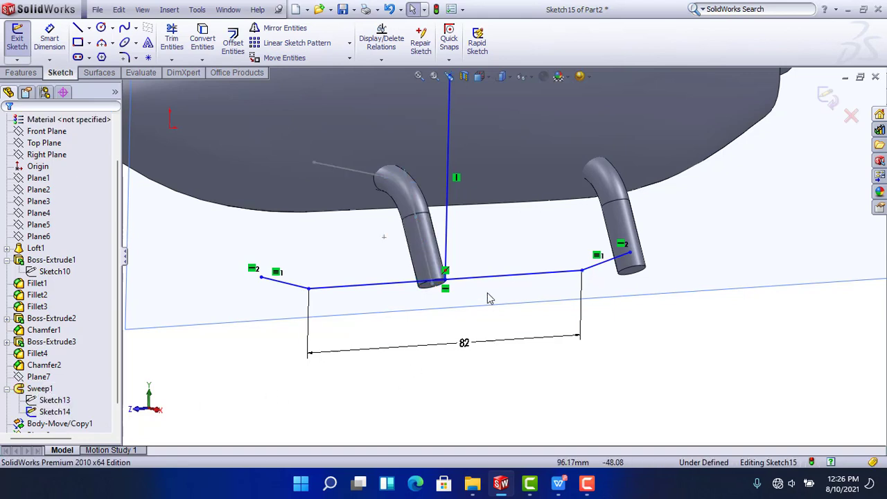
Add a Coincident relation between the horizontal skid line and the lower endpoint of the front leg's path sketch
{"action": "scroll", "coordinate": [489, 298], "scroll_direction": "up", "scroll_amount": 3}
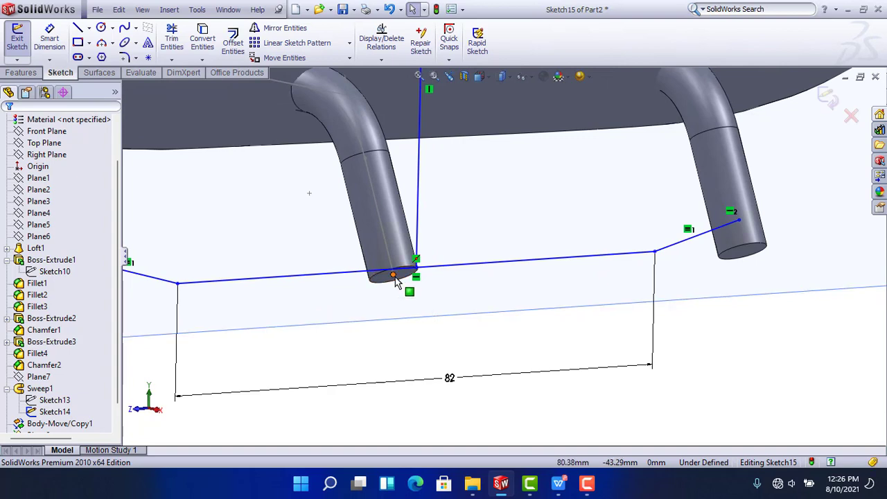
{"action": "left_click", "coordinate": [472, 267]}
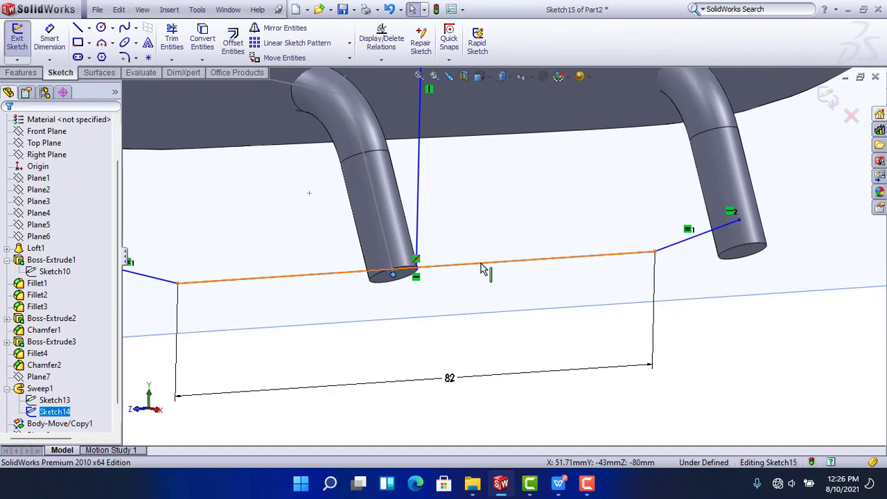
{"action": "left_click", "coordinate": [483, 269]}
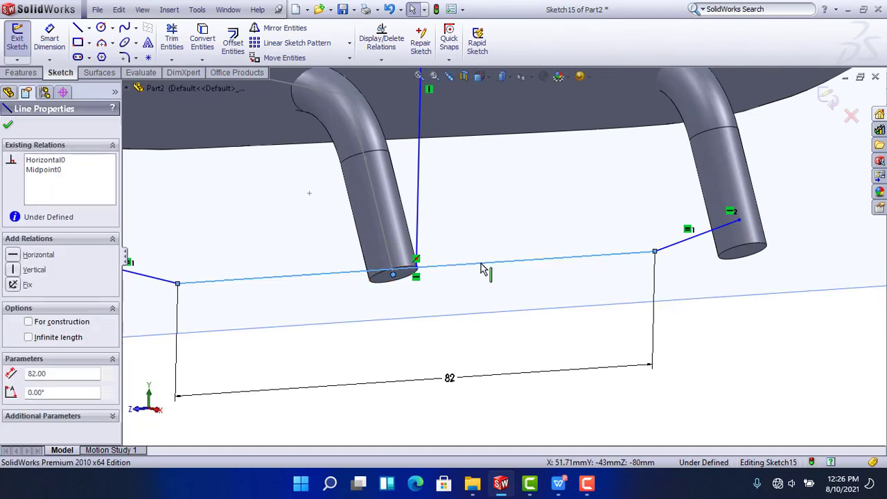
{"action": "left_click", "coordinate": [483, 269], "text": "ctrl"}
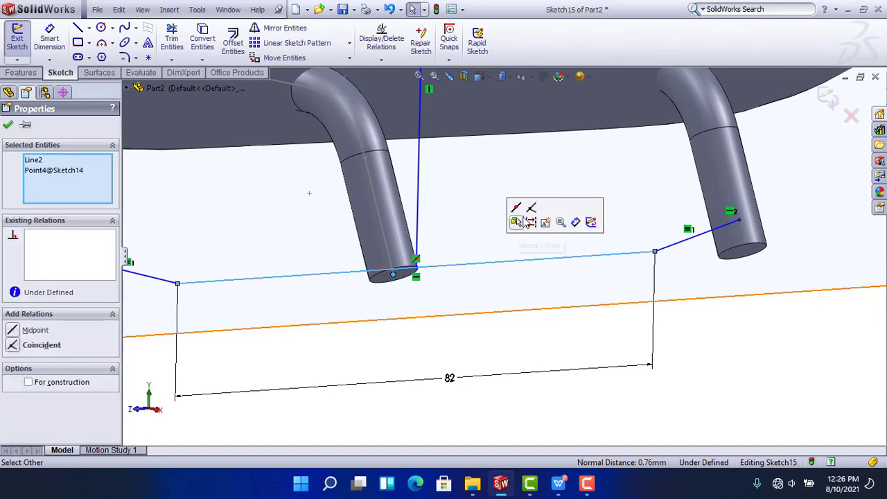
{"action": "left_click", "coordinate": [531, 210]}
{"action": "middle_click_drag", "start_coordinate": [547, 291], "coordinate": [610, 370]}
{"action": "left_click", "coordinate": [611, 369]}
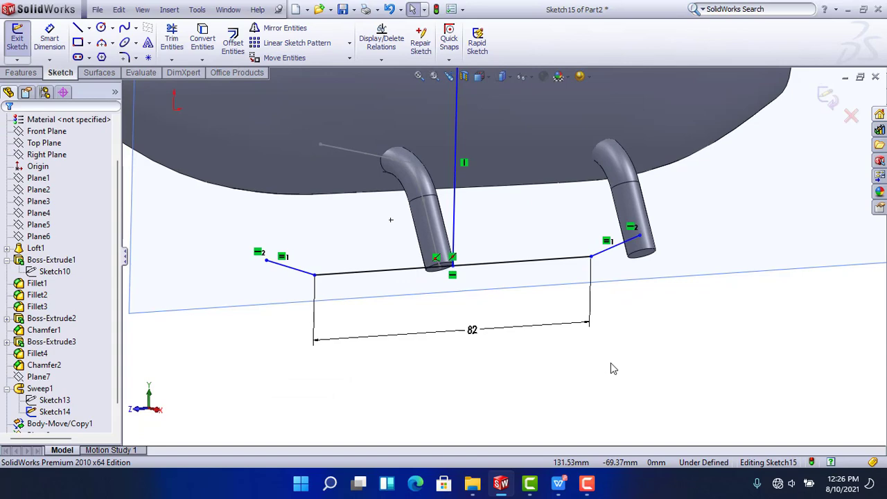
Dimension the horizontal distance from the front leg's path endpoint to the skid line's midpoint as 41 mm
{"action": "key", "text": "ctrl+4"}
{"action": "scroll", "coordinate": [412, 292], "scroll_direction": "down", "scroll_amount": 5}
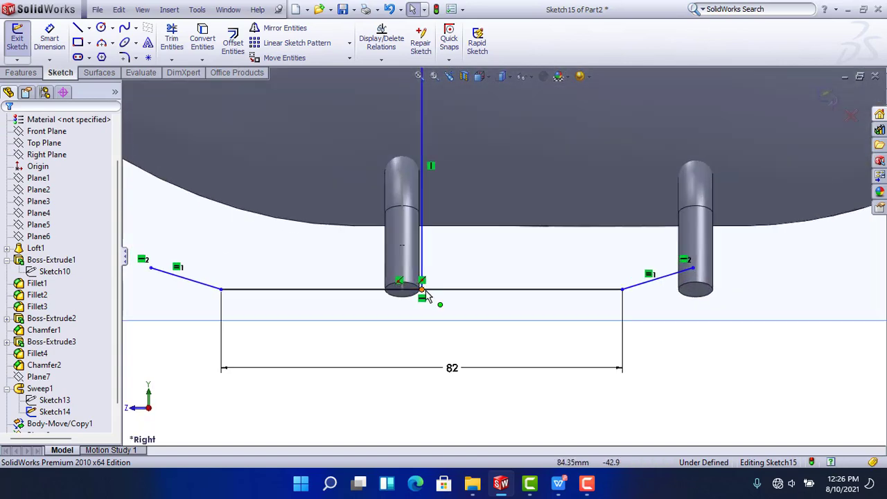
{"action": "left_click", "coordinate": [49, 38]}
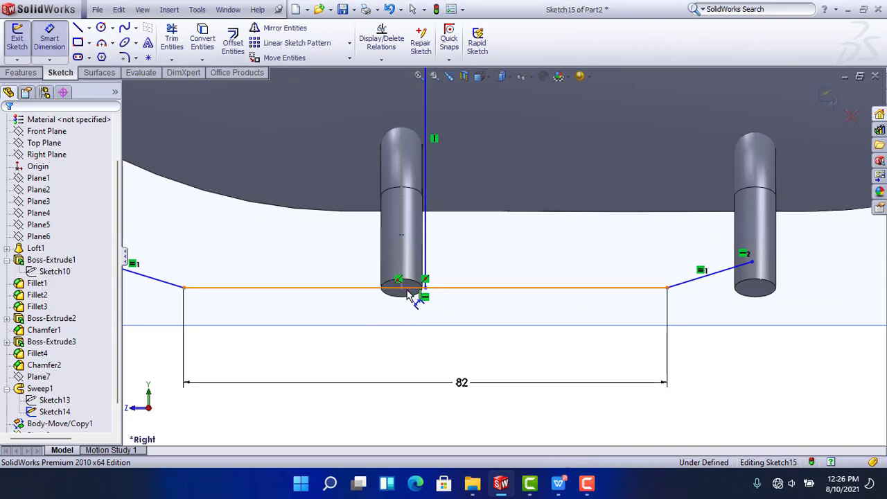
{"action": "scroll", "coordinate": [412, 296], "scroll_direction": "down", "scroll_amount": 3}
{"action": "scroll", "coordinate": [419, 287], "scroll_direction": "down", "scroll_amount": 2}
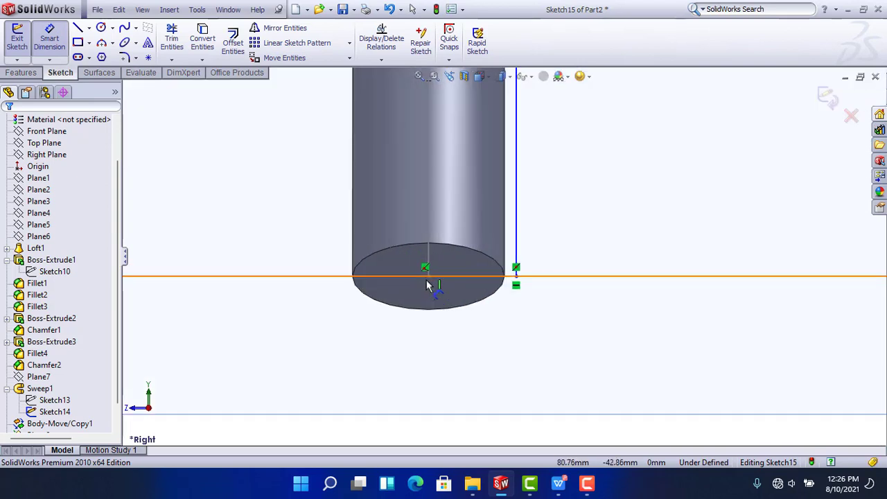
{"action": "left_click", "coordinate": [430, 272]}
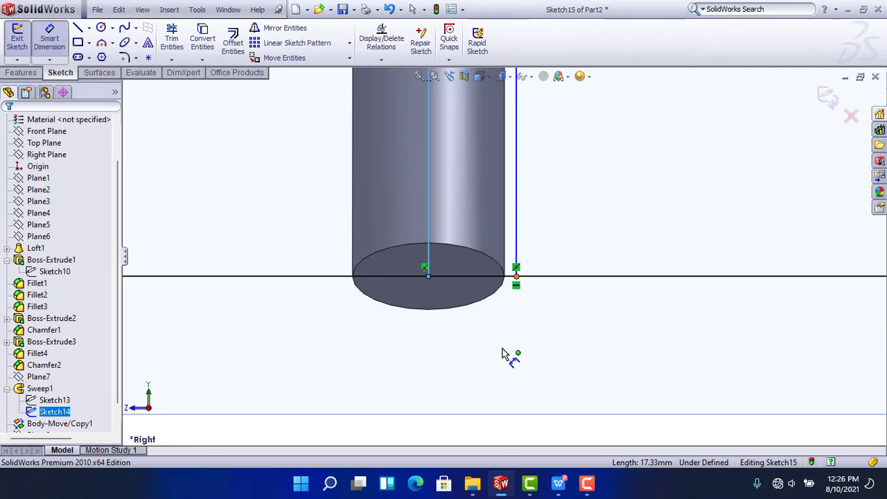
{"action": "left_click", "coordinate": [483, 326]}
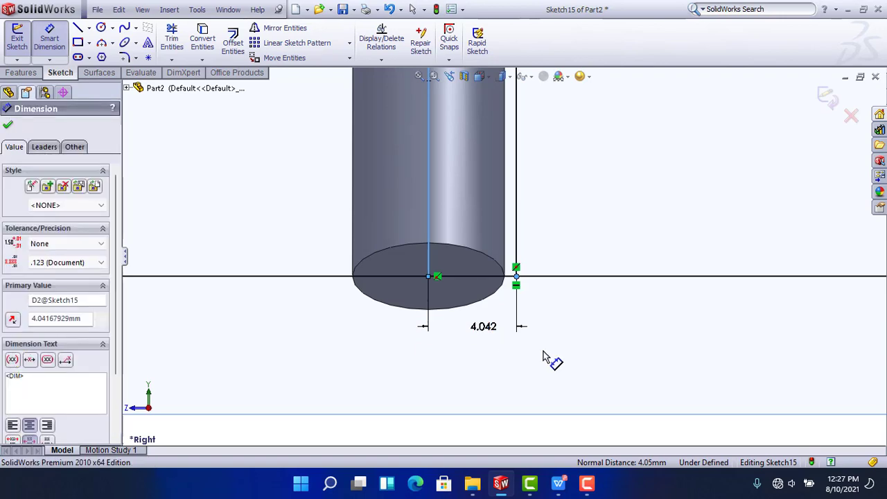
{"action": "type", "text": "41"}
{"action": "key", "text": "Return"}
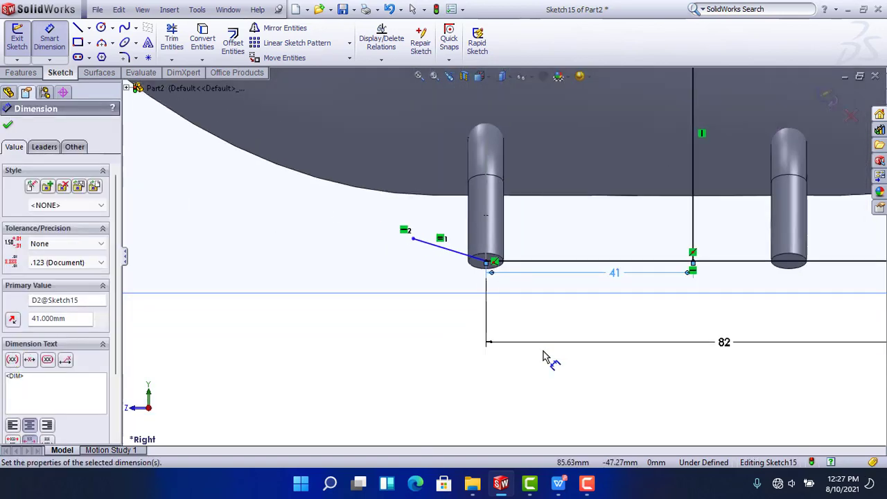
Try 34 mm for the distance between the front leg's path and the skid line's midpoint, and settle on 32 mm
{"action": "key", "text": "f"}
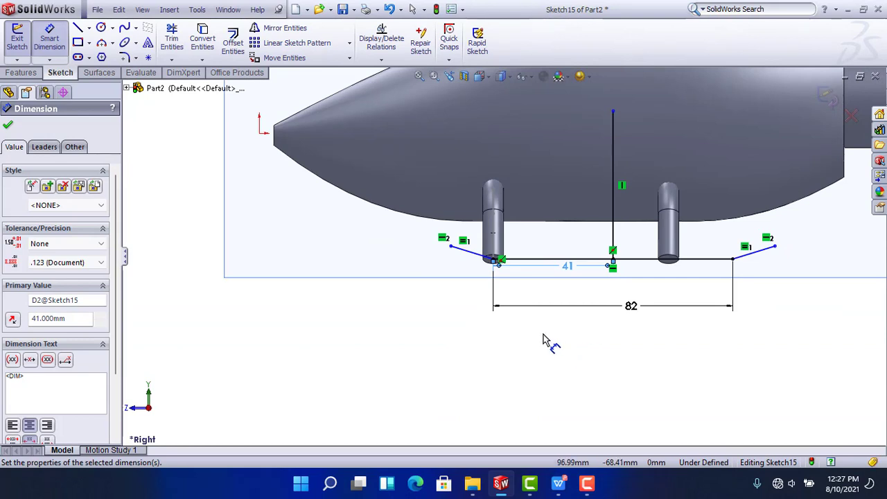
{"action": "double_click", "coordinate": [559, 266]}
{"action": "type", "text": "34"}
{"action": "key", "text": "Return"}
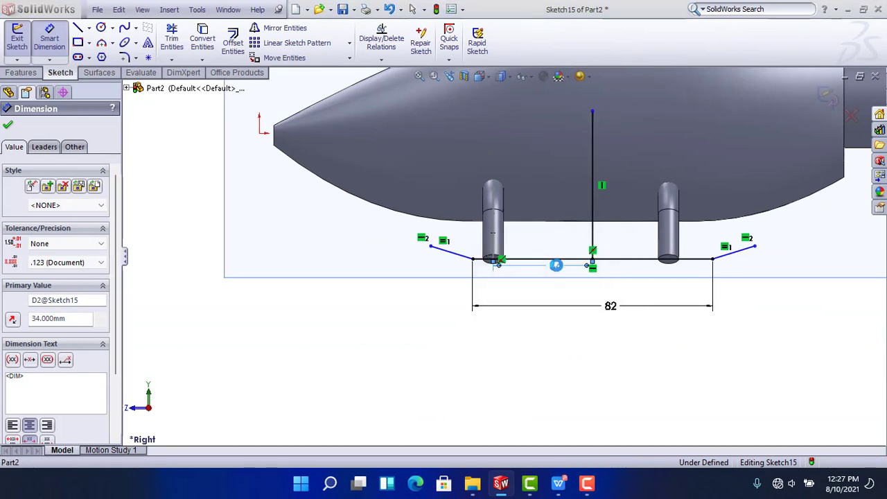
{"action": "double_click", "coordinate": [557, 266]}
{"action": "type", "text": "32"}
{"action": "key", "text": "Return"}
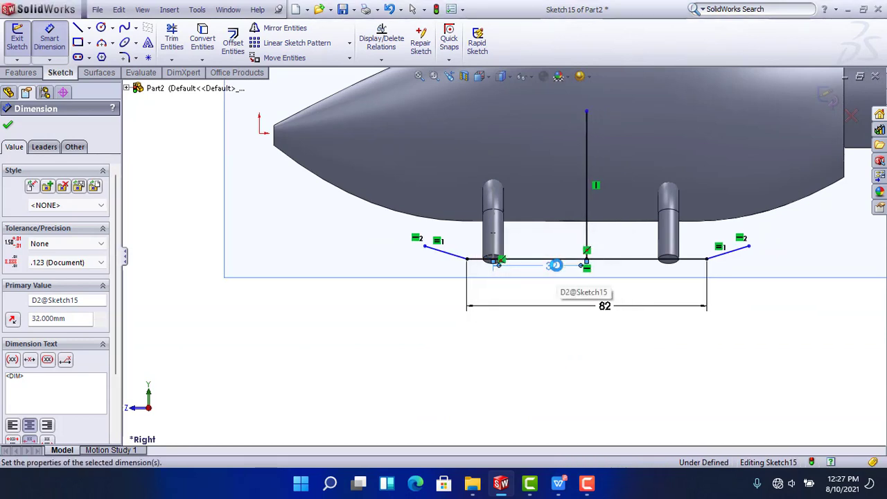
{"action": "left_click", "coordinate": [588, 369]}
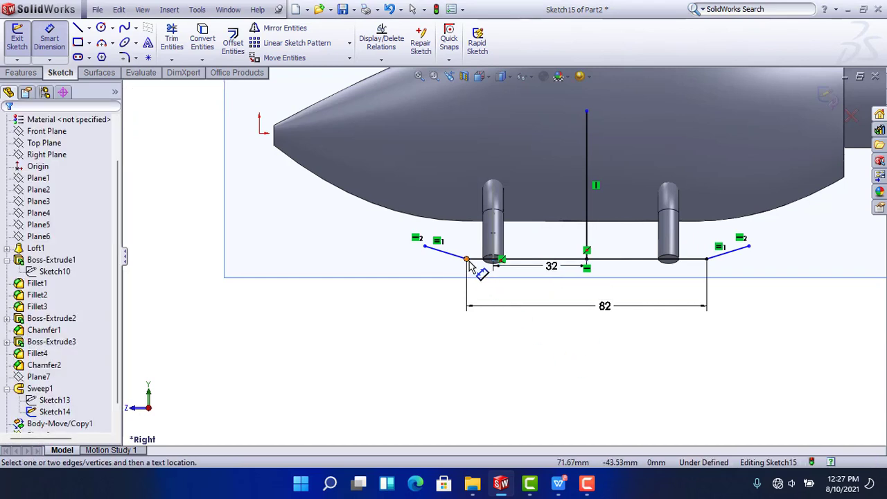
Dimension the front slanted line's horizontal span as 25 mm and set the horizontal skid line's length to 100 mm
{"action": "left_click", "coordinate": [425, 247]}
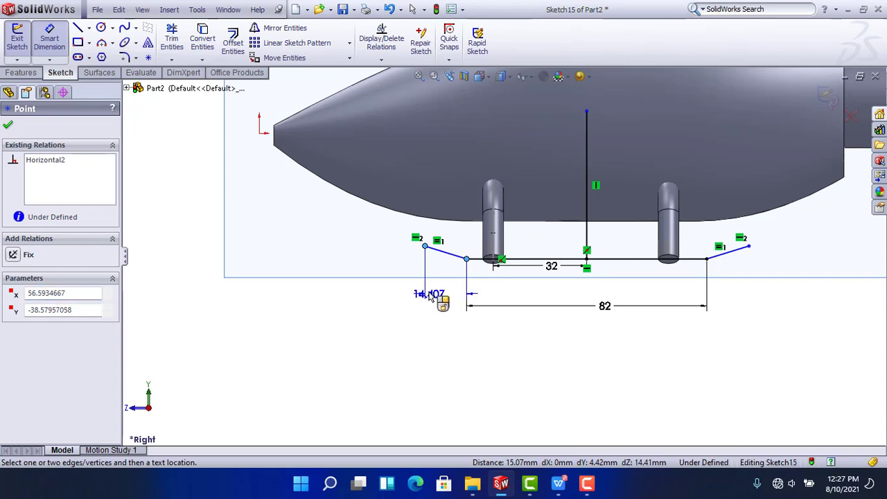
{"action": "left_click", "coordinate": [442, 282]}
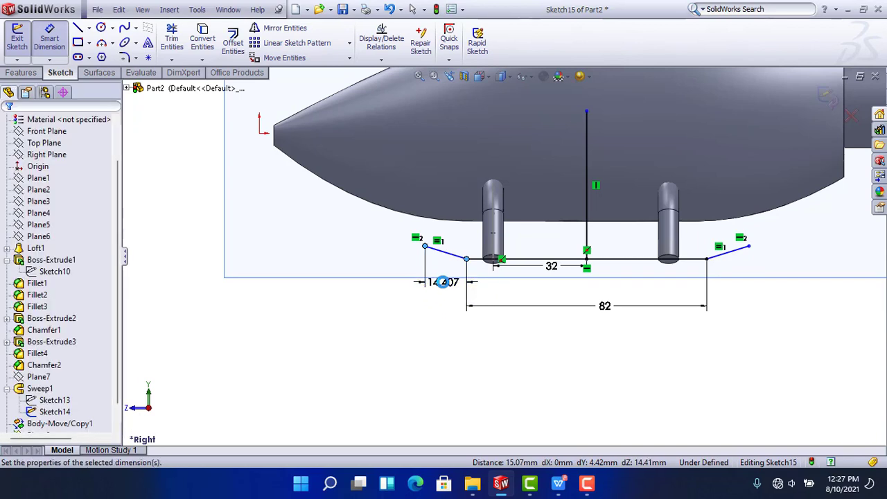
{"action": "left_click", "coordinate": [442, 282]}
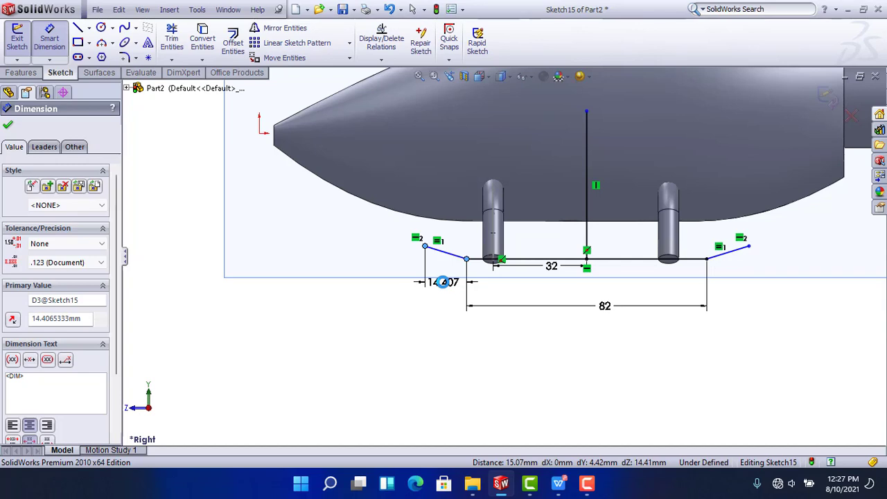
{"action": "double_click", "coordinate": [443, 282]}
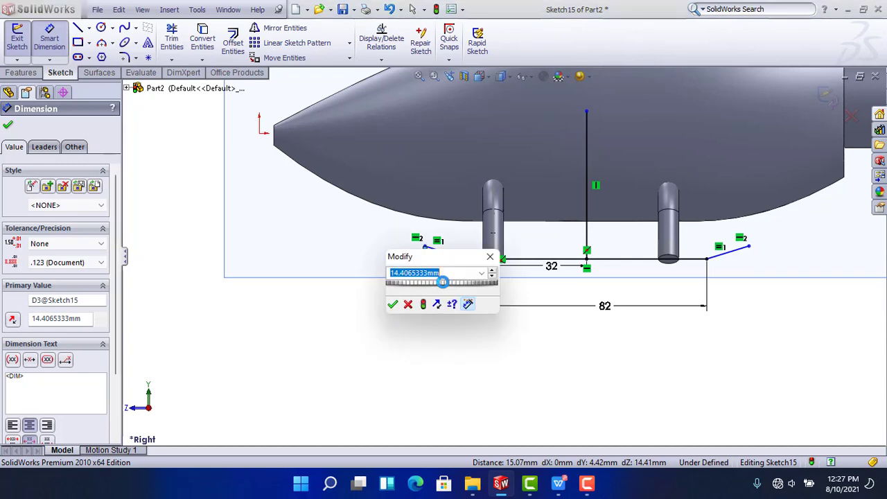
{"action": "key", "text": "Return"}
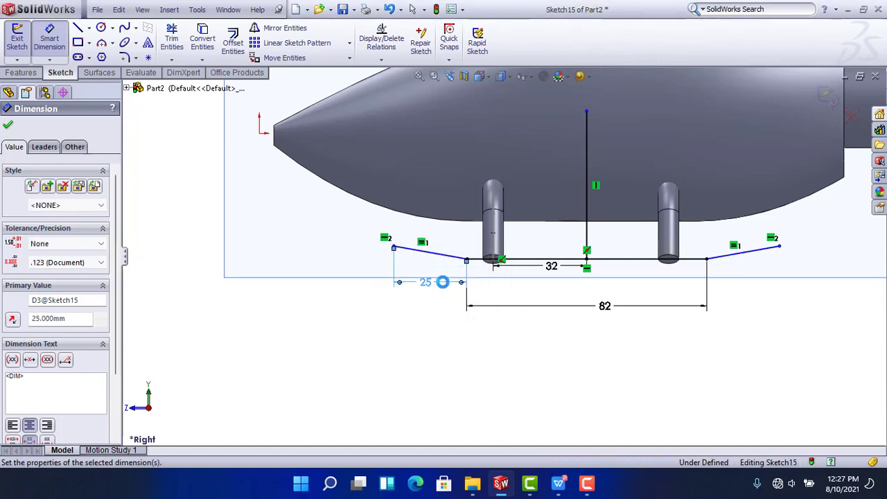
{"action": "left_click", "coordinate": [424, 330]}
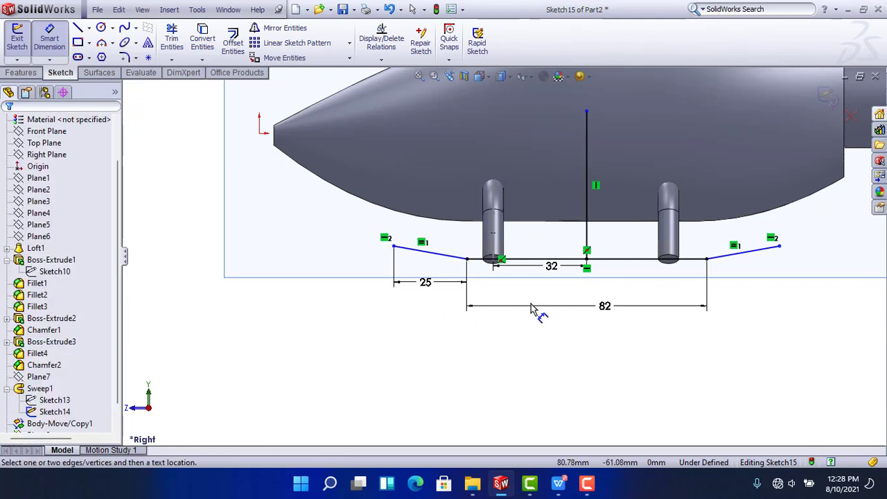
{"action": "left_click", "coordinate": [606, 313]}
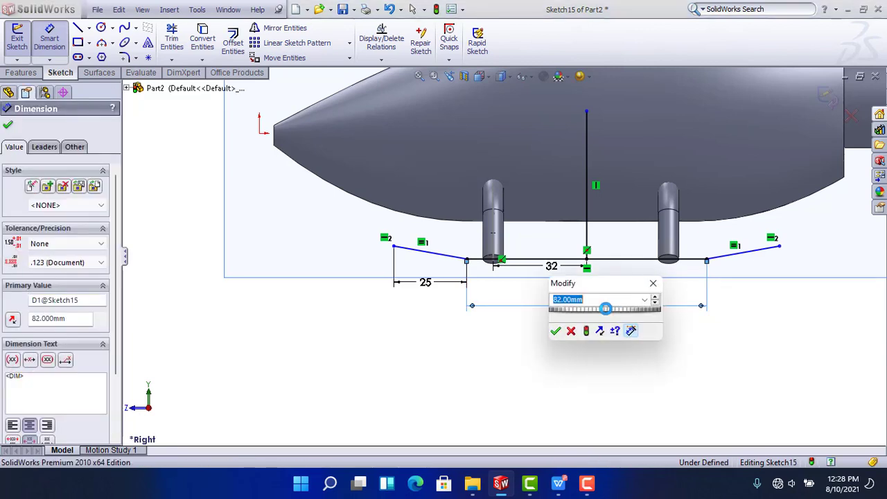
{"action": "key", "text": "Return"}
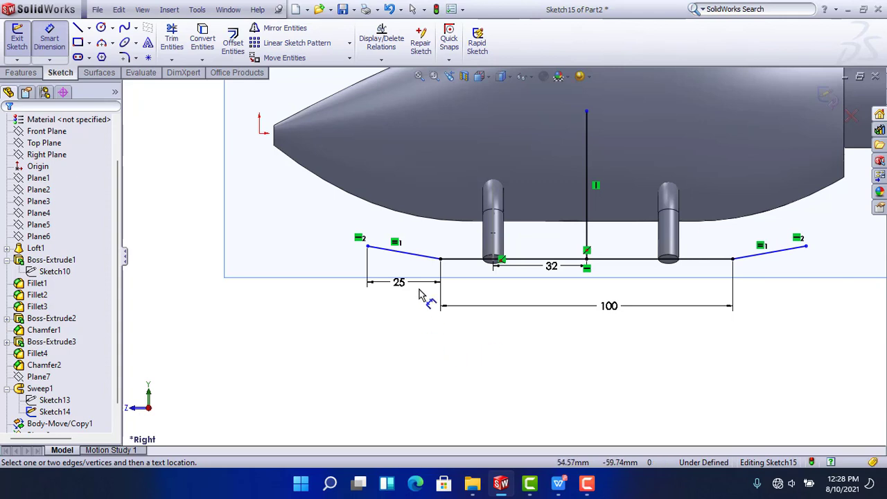
Dimension the vertical rise between the front slanted line's two endpoints as 3 mm
{"action": "left_click", "coordinate": [440, 260]}
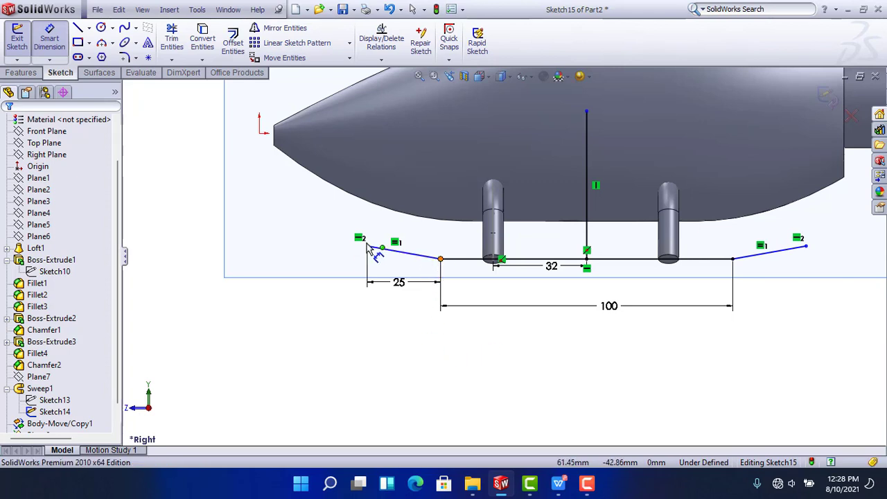
{"action": "left_click", "coordinate": [368, 247]}
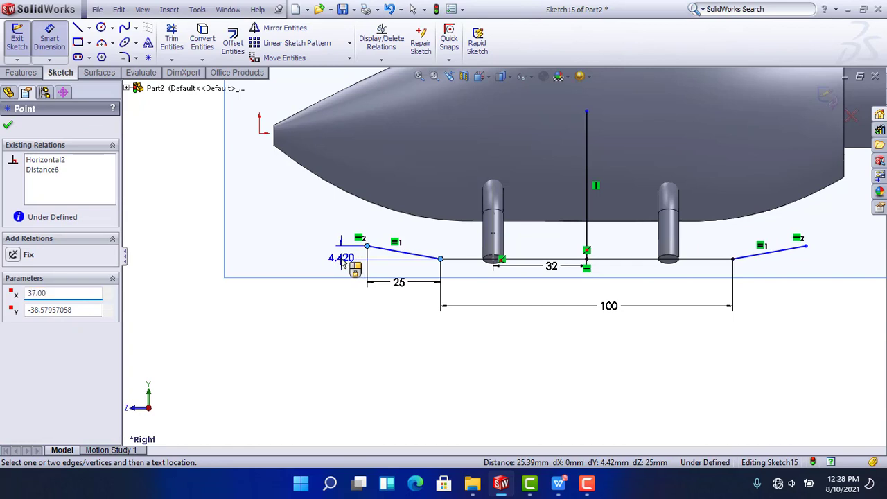
{"action": "left_click", "coordinate": [298, 253]}
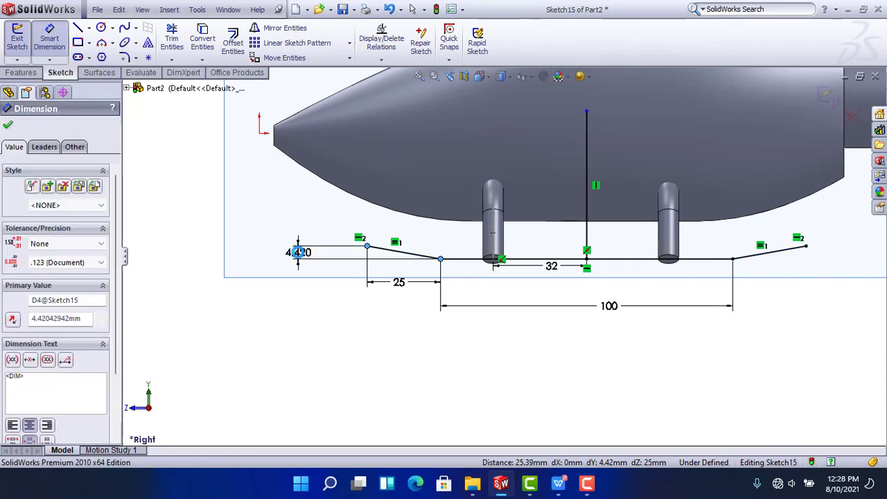
{"action": "type", "text": "3"}
{"action": "key", "text": "Return"}
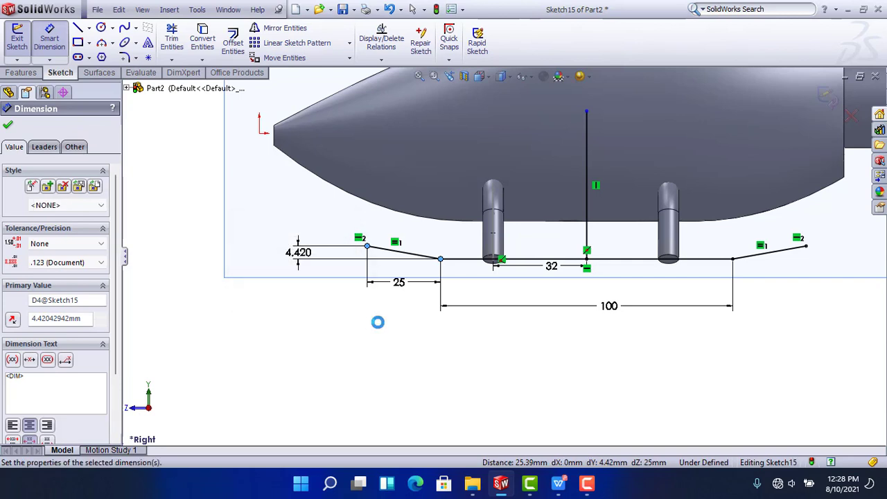
Set the front slanted line's horizontal span to 30 mm
{"action": "left_click", "coordinate": [393, 290]}
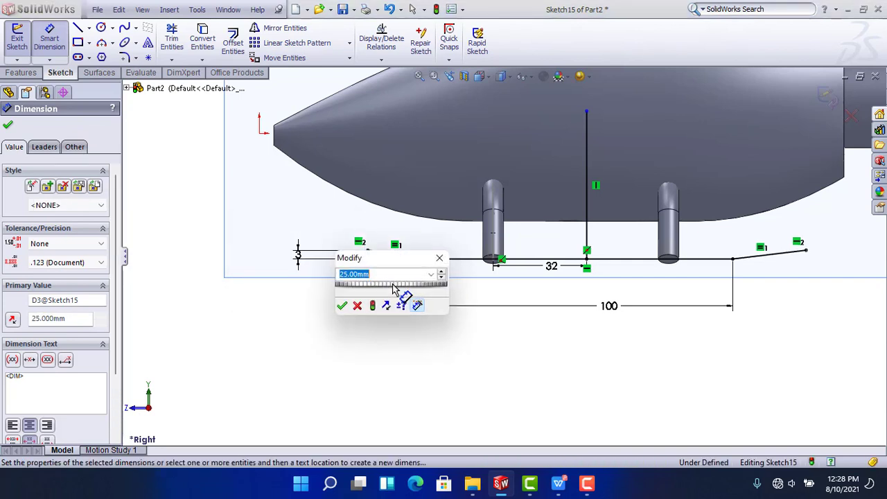
{"action": "type", "text": "30"}
{"action": "key", "text": "Return"}
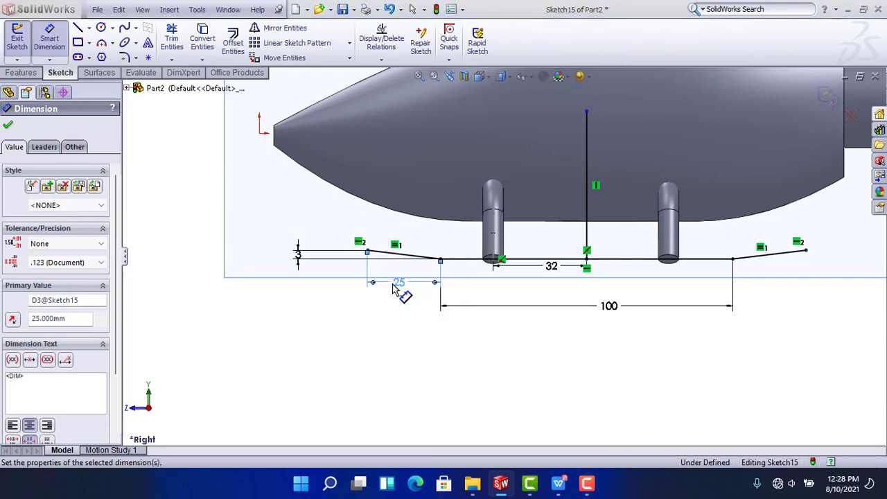
{"action": "left_click", "coordinate": [449, 352]}
Set the front slanted line's vertical rise to 5 mm
{"action": "scroll", "coordinate": [449, 346], "scroll_direction": "up", "scroll_amount": 3}
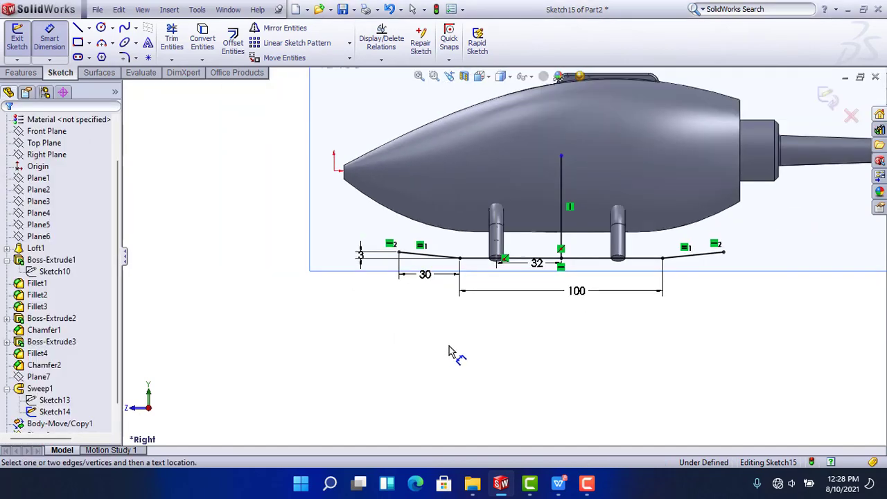
{"action": "middle_click_drag", "start_coordinate": [449, 345], "coordinate": [517, 339]}
{"action": "scroll", "coordinate": [579, 263], "scroll_direction": "down", "scroll_amount": 5}
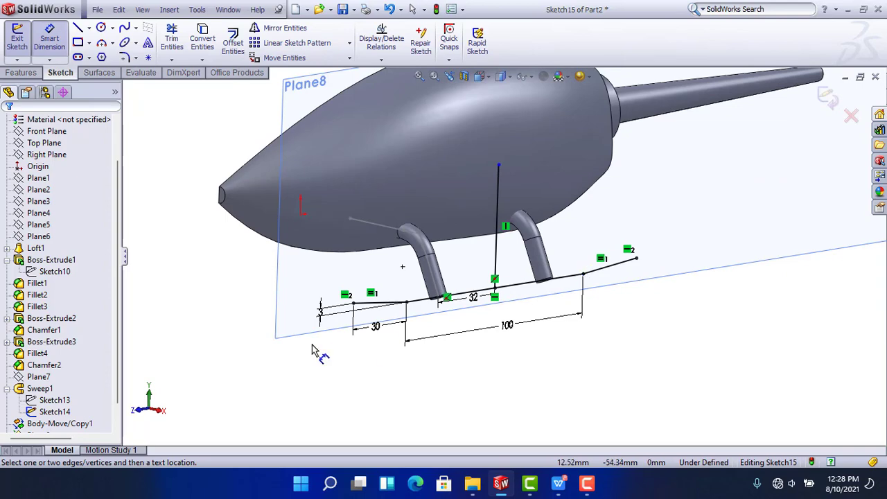
{"action": "scroll", "coordinate": [368, 324], "scroll_direction": "down", "scroll_amount": 2}
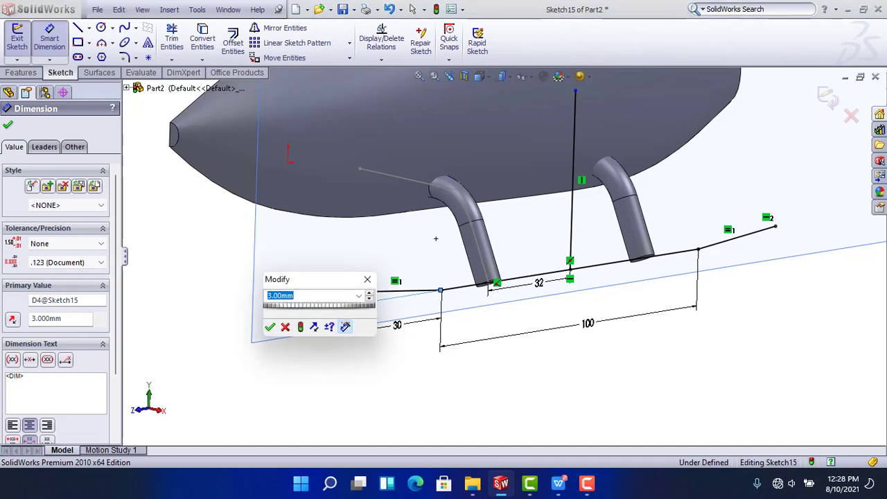
{"action": "type", "text": "5"}
{"action": "key", "text": "Return"}
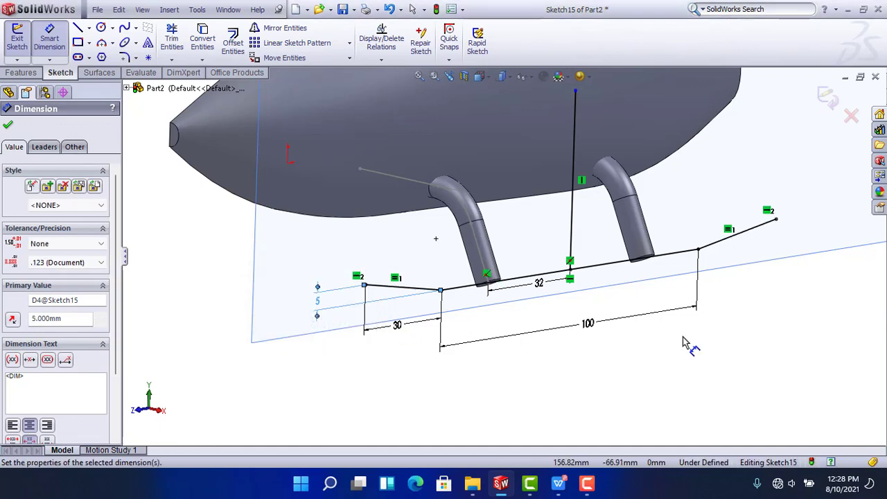
{"action": "scroll", "coordinate": [683, 339], "scroll_direction": "up", "scroll_amount": 2}
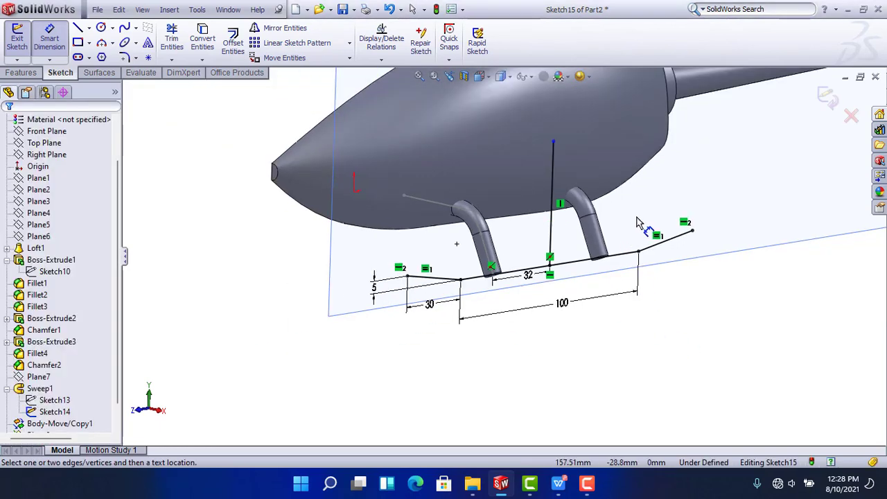
{"action": "right_click", "coordinate": [231, 208]}
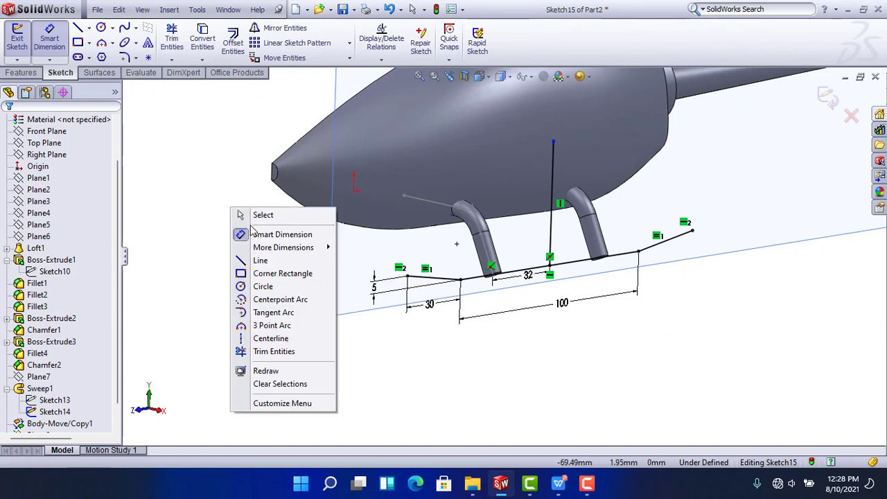
Convert the vertical reference line of the skid path sketch to construction geometry
{"action": "left_click", "coordinate": [251, 217]}
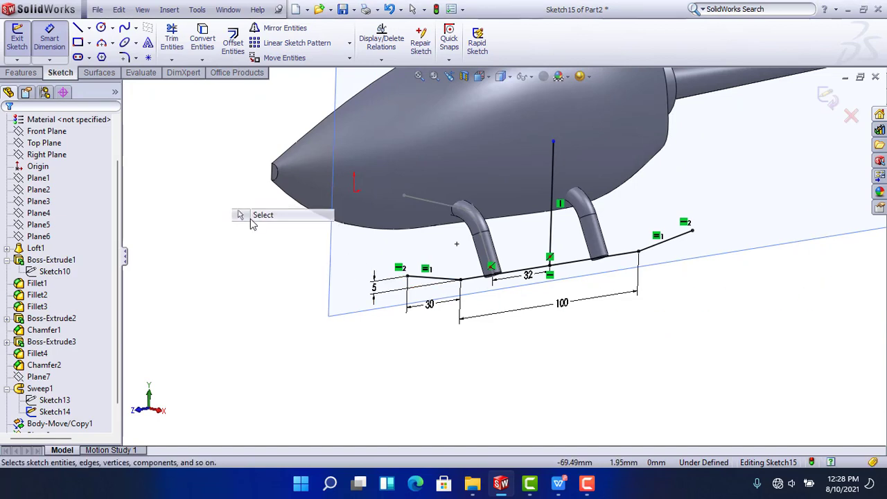
{"action": "left_click", "coordinate": [553, 179]}
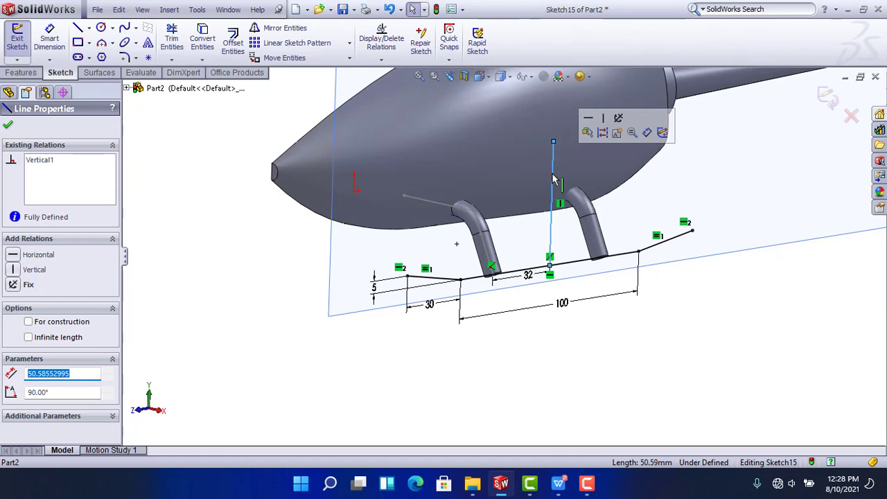
{"action": "left_click", "coordinate": [29, 322]}
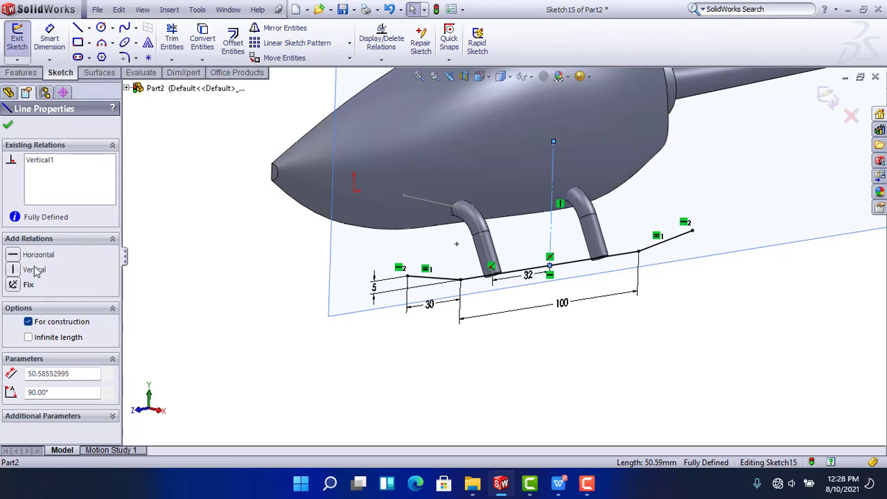
{"action": "left_click", "coordinate": [8, 128]}
Round both corners of the skid path with 25 mm sketch fillets, accepting the possible geometry shift, and finish the sketch
{"action": "left_click", "coordinate": [197, 9]}
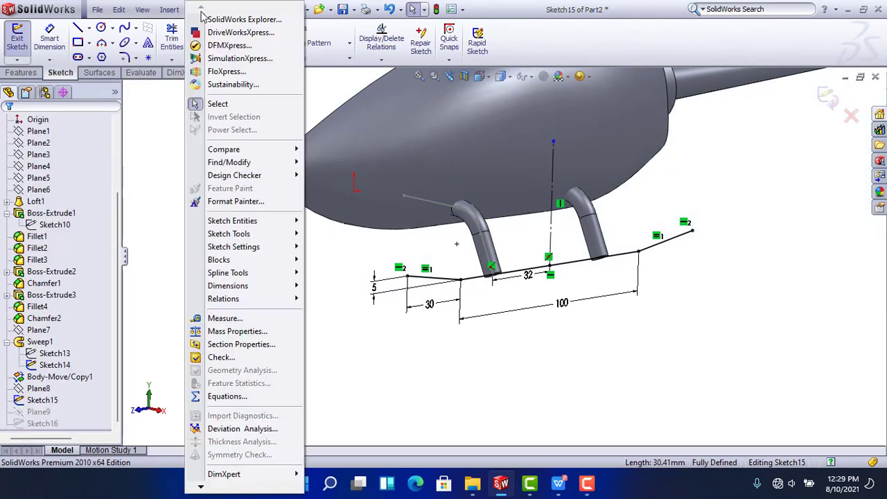
{"action": "mouse_move", "coordinate": [263, 260]}
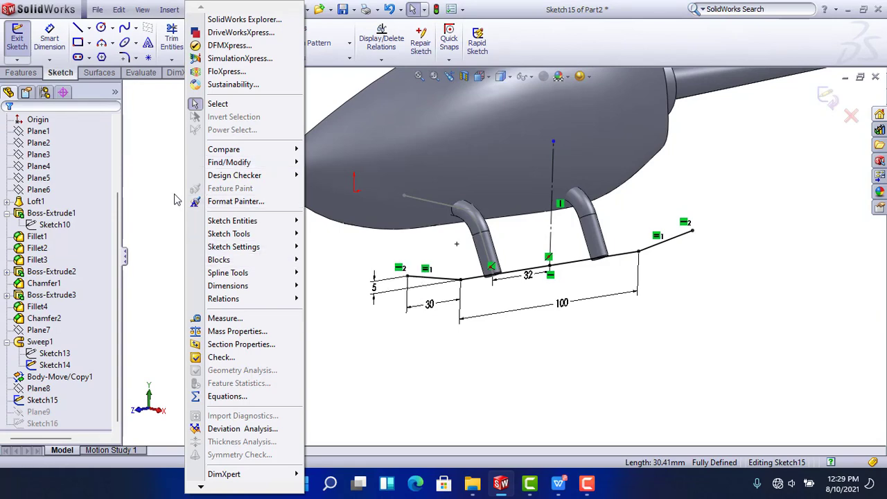
{"action": "mouse_move", "coordinate": [229, 233]}
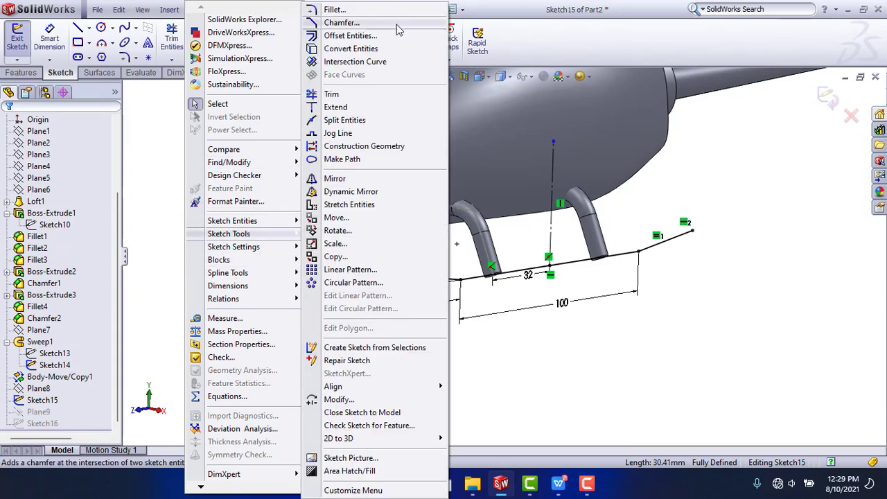
{"action": "left_click", "coordinate": [332, 9]}
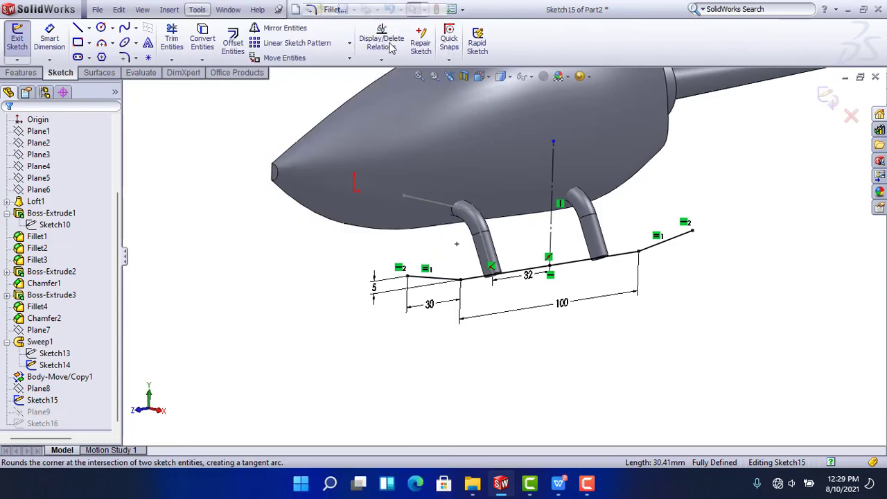
{"action": "left_click", "coordinate": [461, 281]}
{"action": "left_click", "coordinate": [477, 253]}
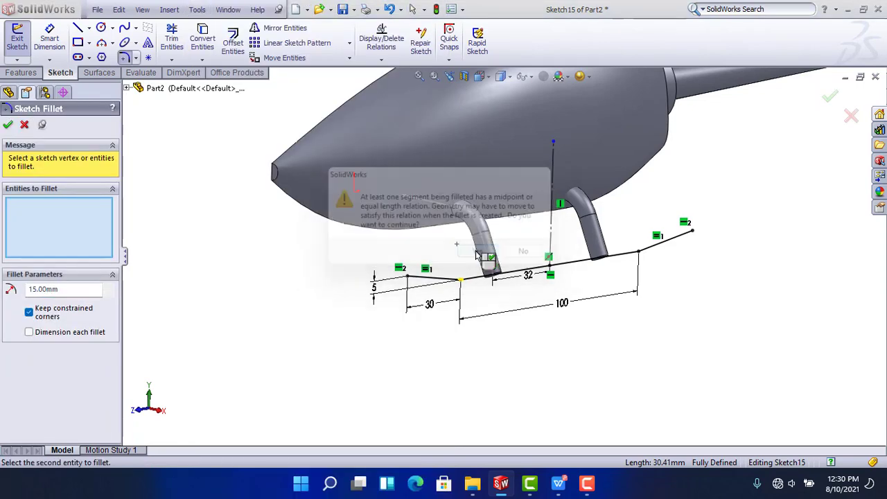
{"action": "left_click", "coordinate": [640, 254]}
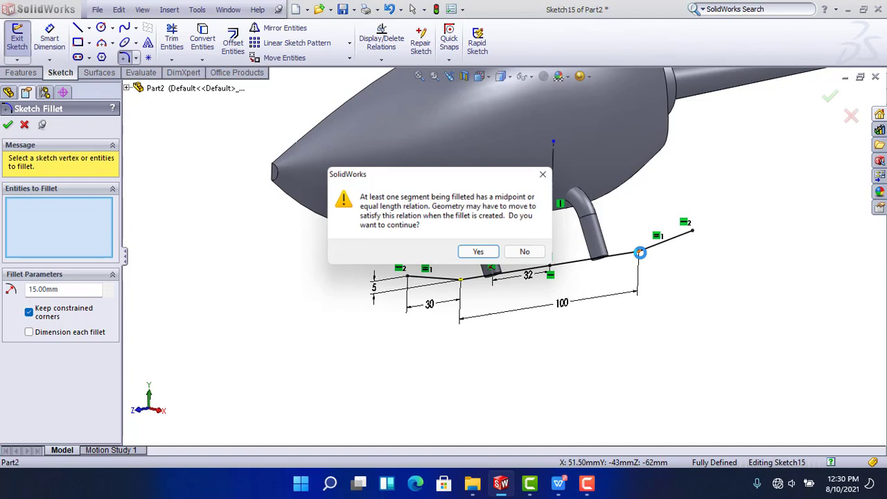
{"action": "left_click", "coordinate": [477, 253]}
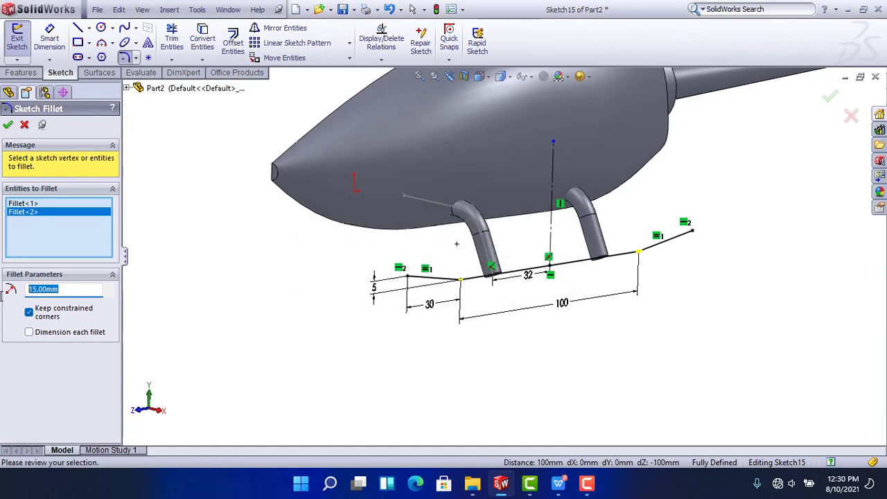
{"action": "key", "text": "Return"}
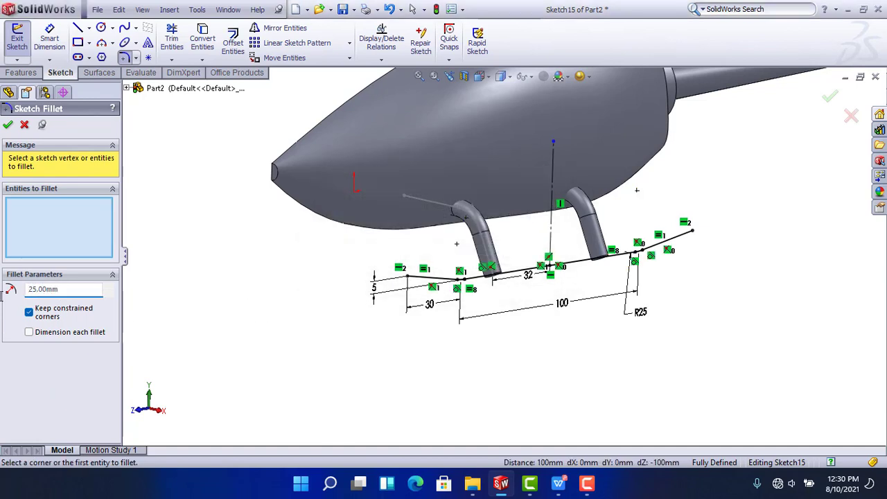
{"action": "left_click", "coordinate": [836, 96]}
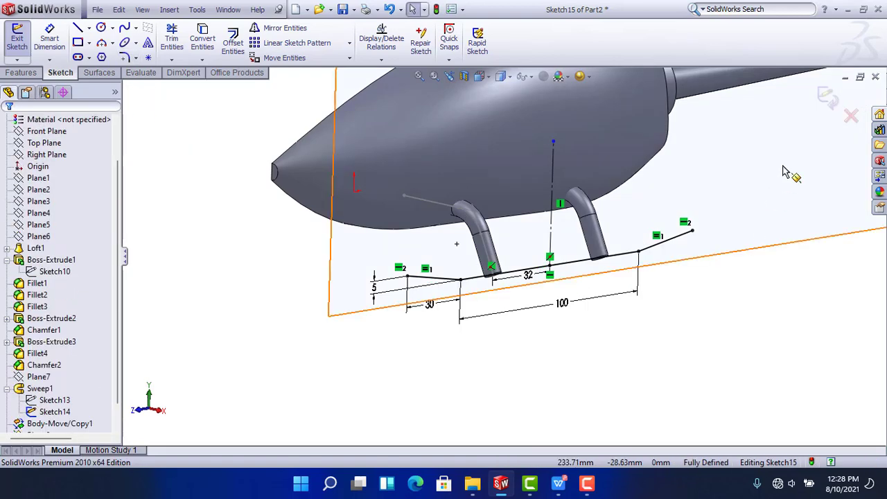
{"action": "left_click", "coordinate": [827, 95]}
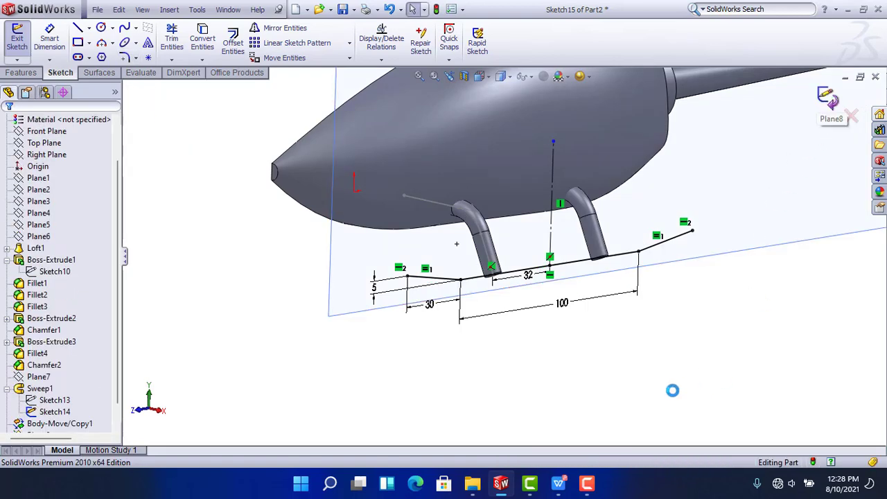
Create a reference plane perpendicular to the front slanted skid line through its free front endpoint
{"action": "left_click", "coordinate": [351, 309]}
{"action": "left_click", "coordinate": [415, 266]}
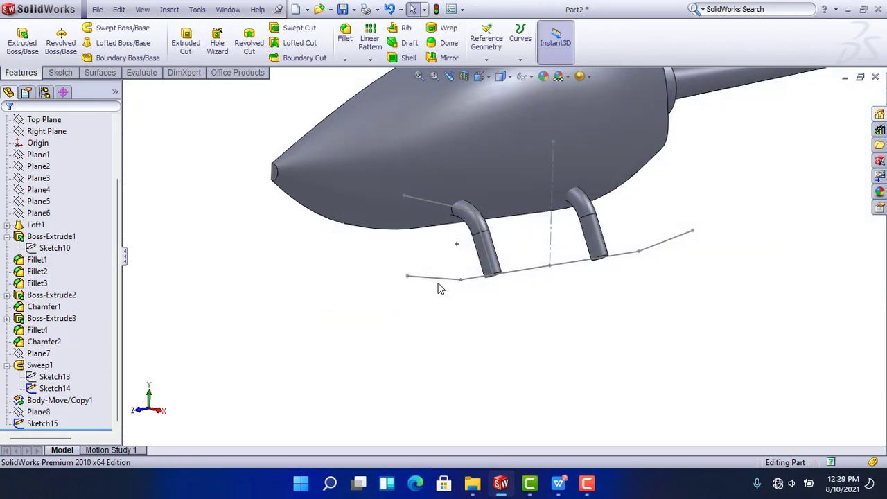
{"action": "left_click", "coordinate": [435, 279]}
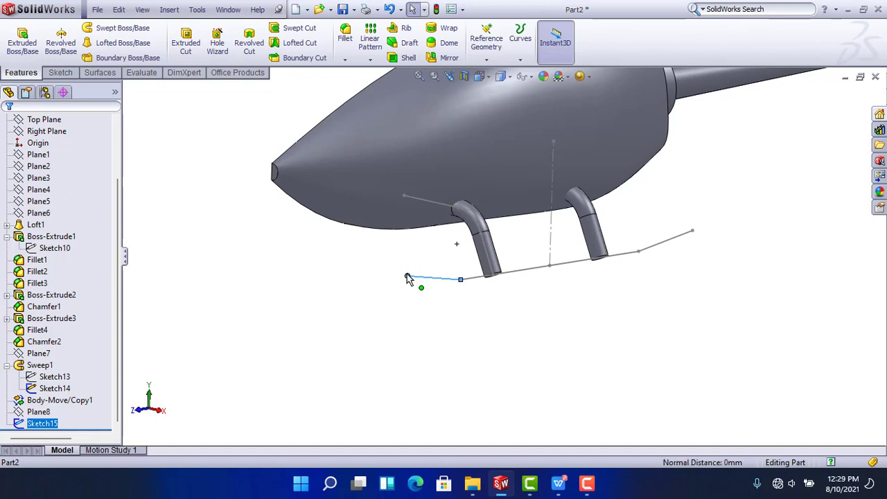
{"action": "left_click", "coordinate": [497, 43]}
{"action": "left_click", "coordinate": [495, 74]}
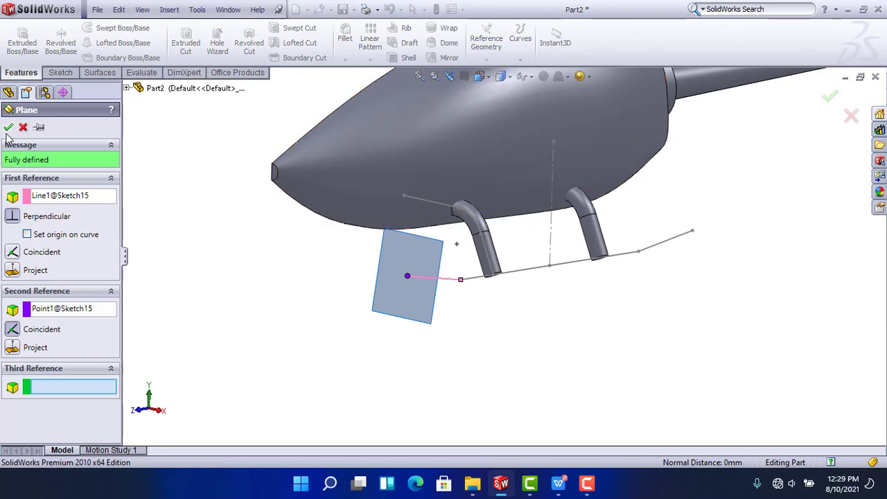
{"action": "left_click", "coordinate": [8, 127]}
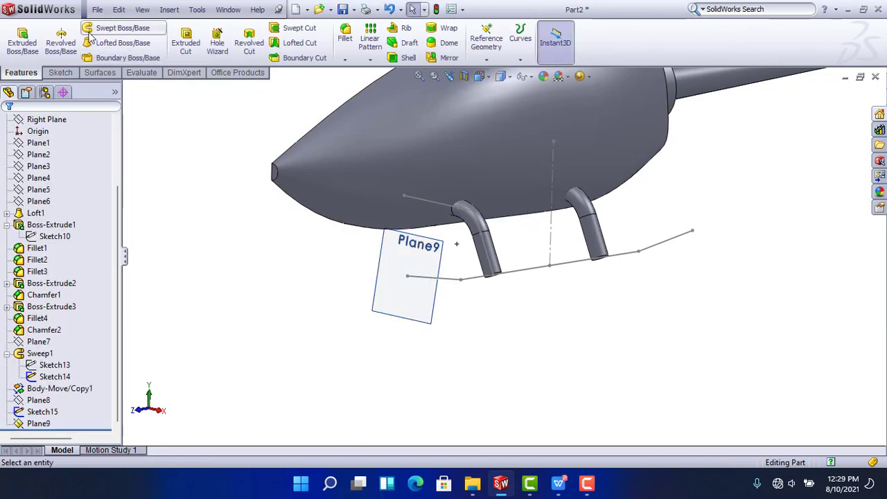
Sketch a circle of about 7.4 mm radius on the new plane, centred on the skid path's front endpoint
{"action": "left_click", "coordinate": [61, 72]}
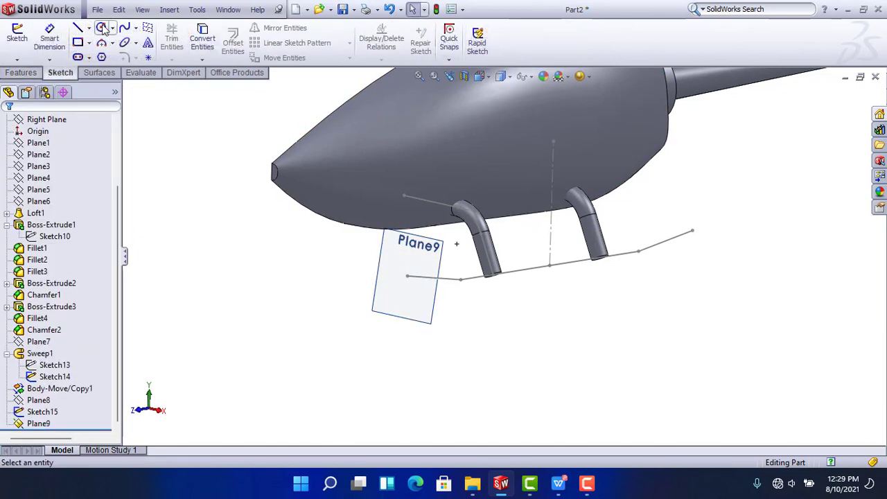
{"action": "left_click", "coordinate": [102, 28]}
{"action": "left_click", "coordinate": [400, 296]}
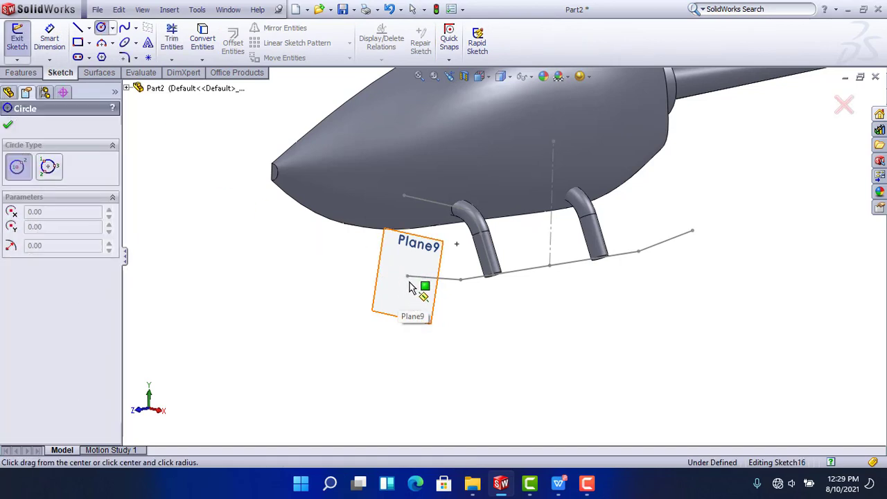
{"action": "left_click_drag", "start_coordinate": [407, 275], "coordinate": [420, 278]}
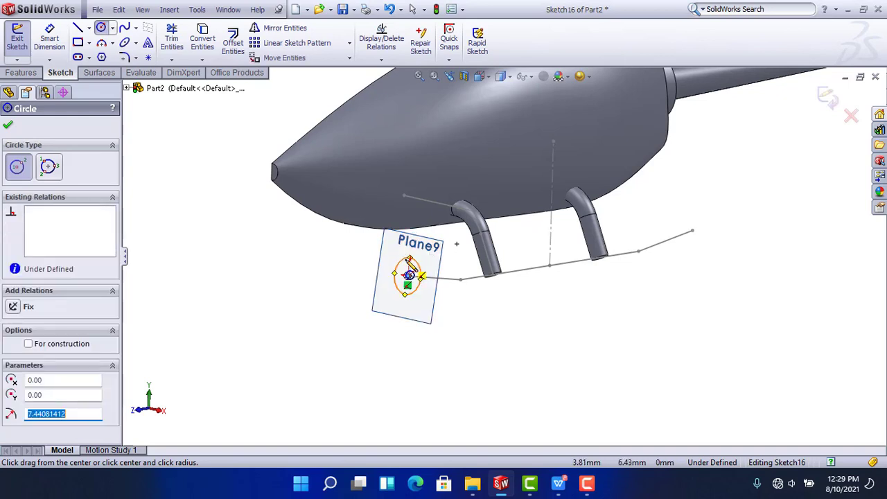
Dimension the profile circle's diameter as 7 mm and finish the sketch
{"action": "left_click", "coordinate": [49, 38]}
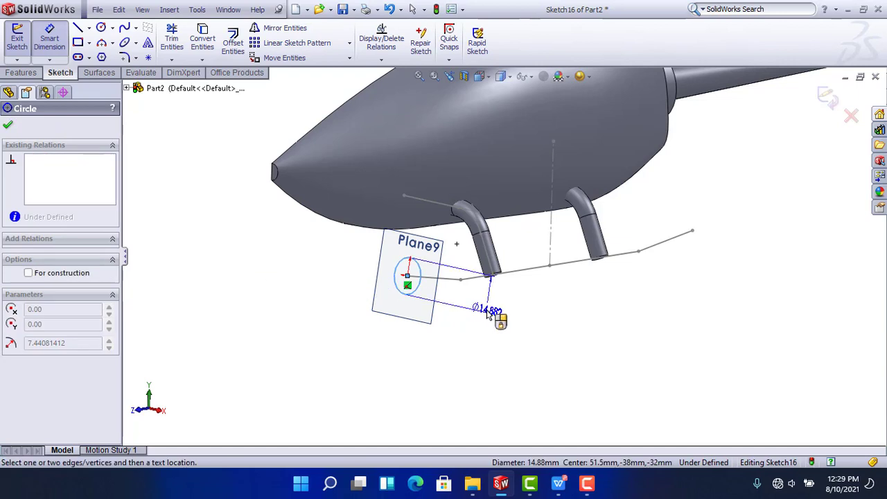
{"action": "left_click", "coordinate": [488, 314]}
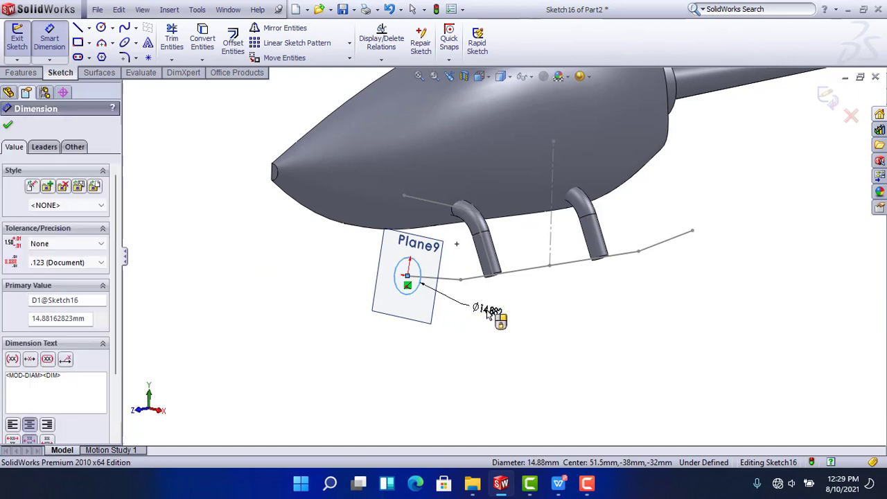
{"action": "left_click", "coordinate": [491, 314]}
{"action": "type", "text": "7"}
{"action": "key", "text": "Return"}
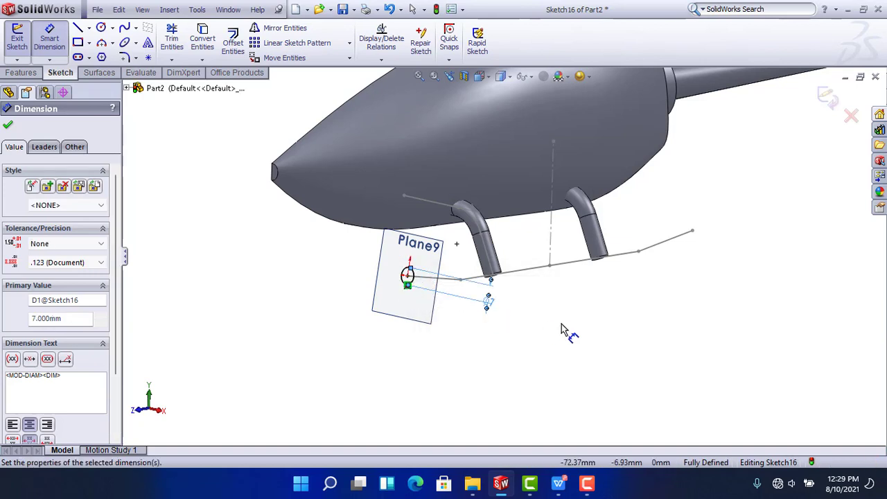
{"action": "left_click", "coordinate": [562, 324]}
{"action": "left_click", "coordinate": [829, 100]}
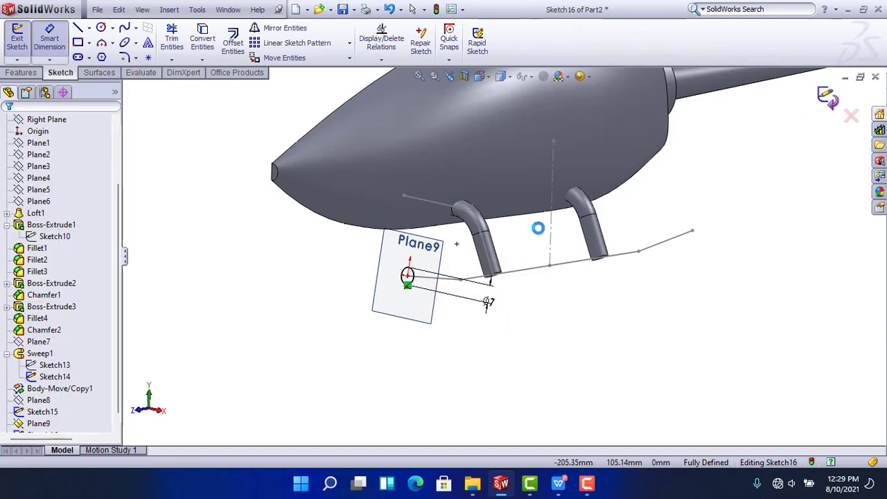
Hide the profile's reference plane and sweep the circle along the skid path to form the solid skid tube
{"action": "left_click", "coordinate": [434, 312]}
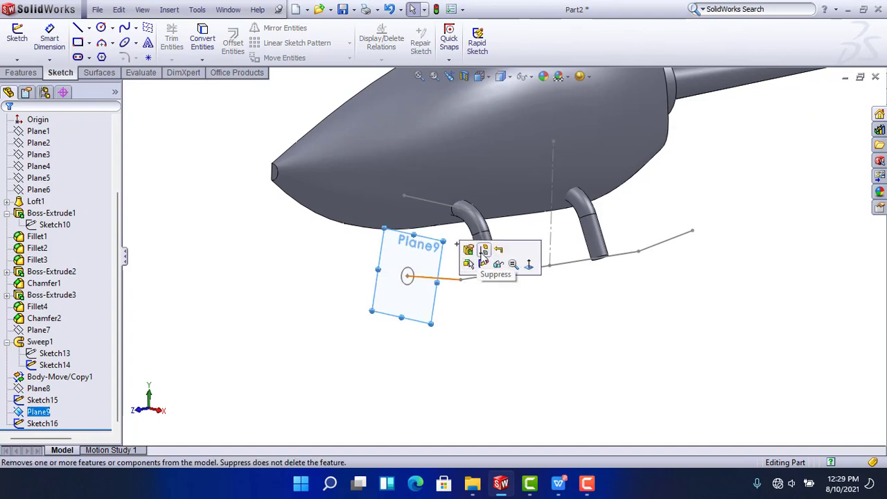
{"action": "left_click", "coordinate": [509, 261]}
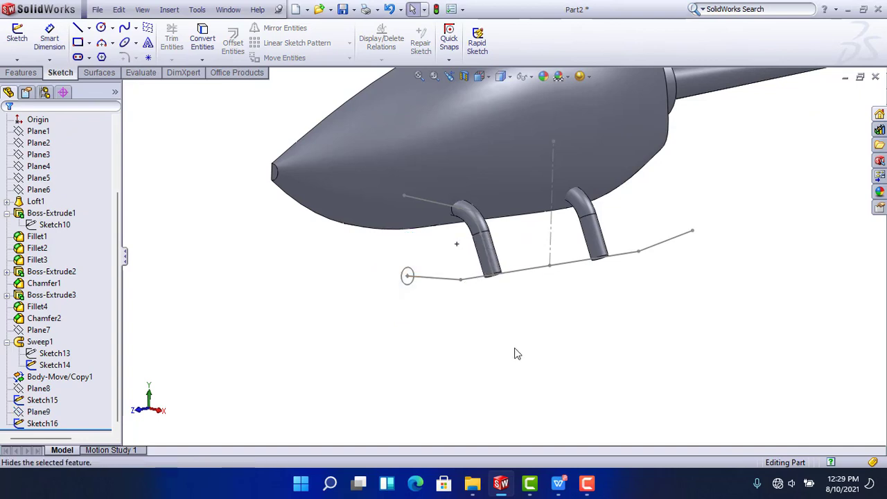
{"action": "left_click", "coordinate": [21, 72]}
{"action": "left_click", "coordinate": [114, 28]}
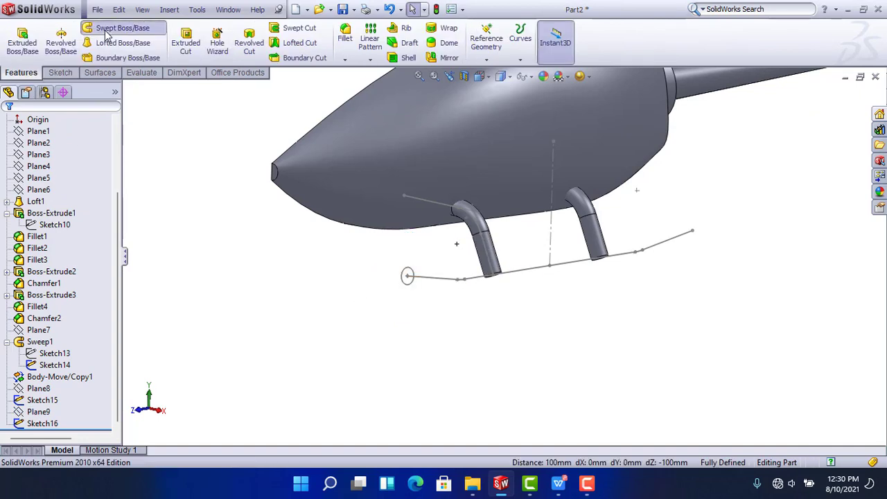
{"action": "left_click", "coordinate": [408, 275]}
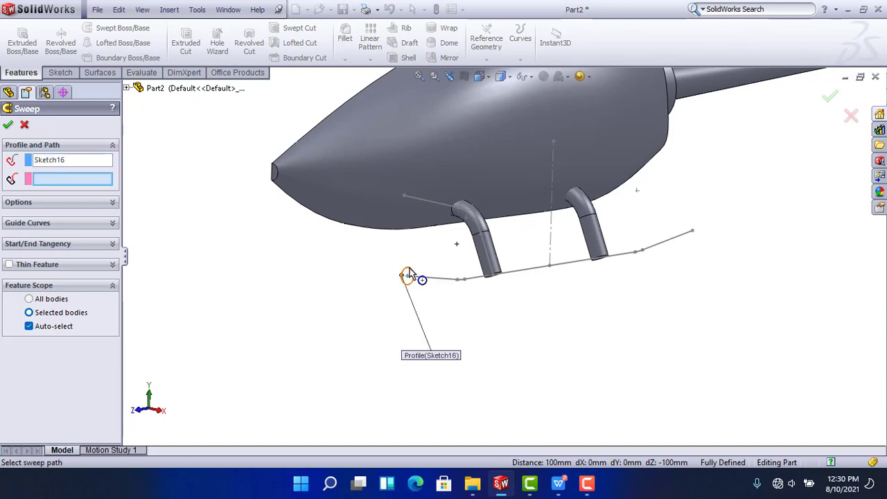
{"action": "left_click", "coordinate": [434, 278]}
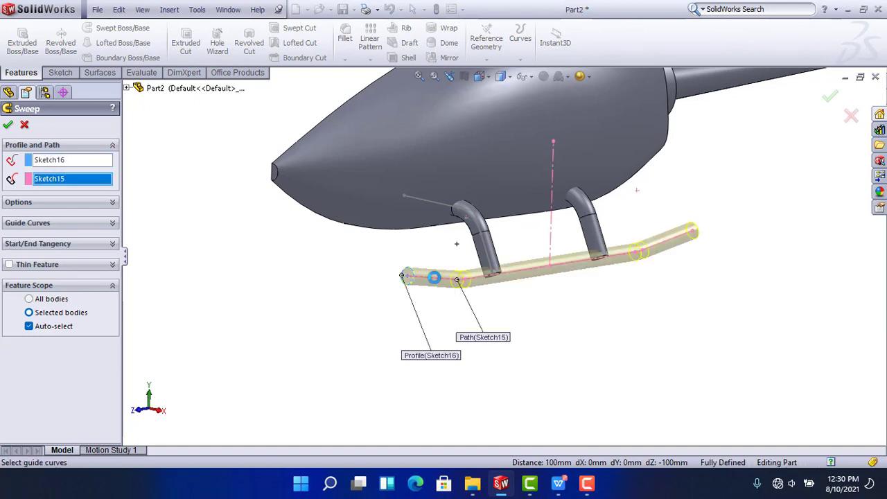
{"action": "right_click", "coordinate": [353, 302]}
Expand the solid bodies folder and check which separate bodies the part contains
{"action": "left_click", "coordinate": [35, 240]}
{"action": "scroll", "coordinate": [33, 241], "scroll_direction": "up", "scroll_amount": 3}
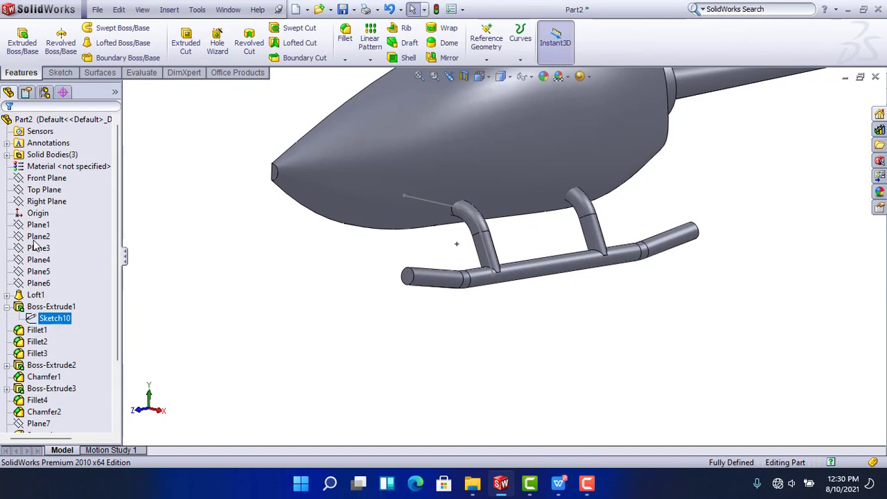
{"action": "left_click", "coordinate": [8, 155]}
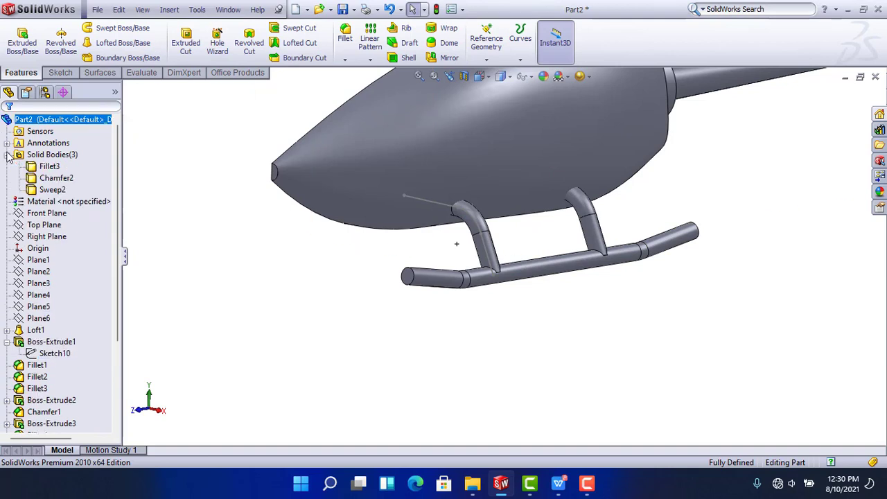
{"action": "left_click", "coordinate": [49, 190]}
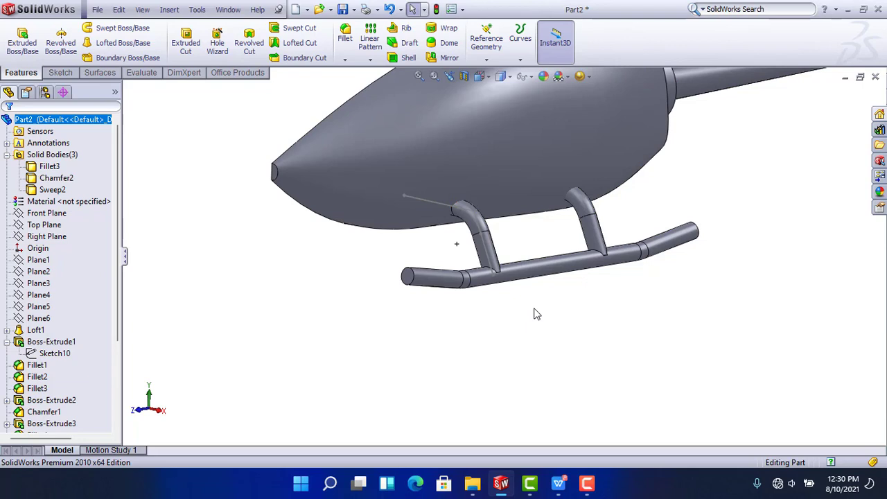
Hide the leg's path sketch that still shows beside the front leg
{"action": "left_click", "coordinate": [447, 205]}
{"action": "left_click", "coordinate": [496, 167]}
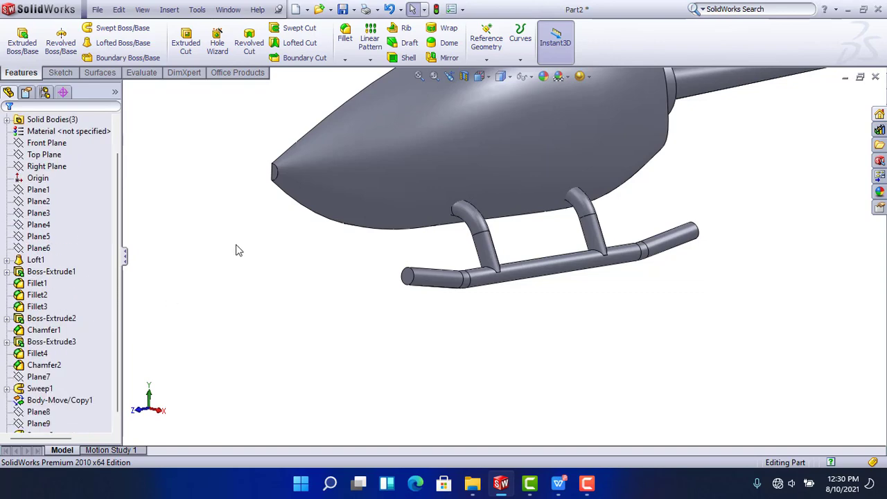
{"action": "scroll", "coordinate": [499, 250], "scroll_direction": "up", "scroll_amount": 3}
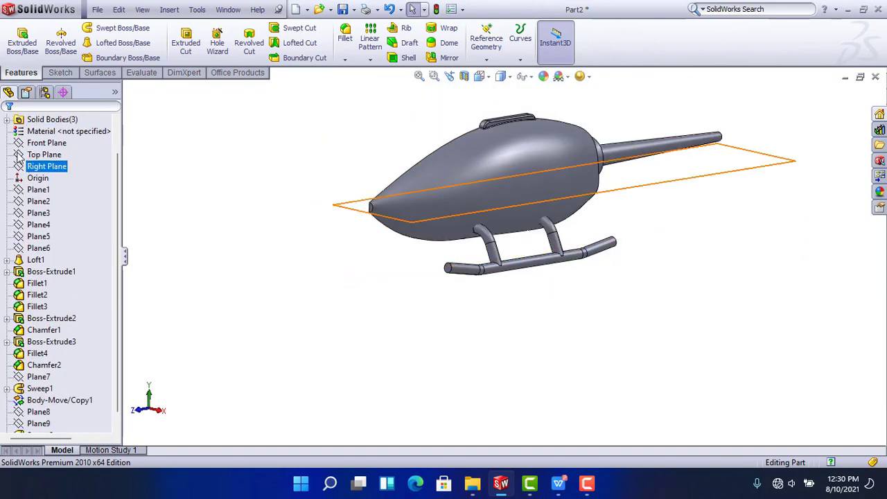
{"action": "middle_click_drag", "start_coordinate": [493, 188], "coordinate": [507, 170]}
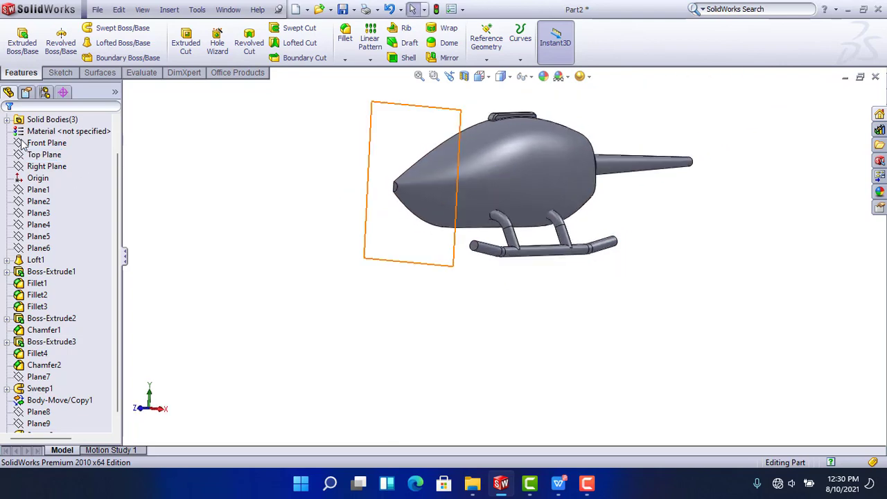
Expand the solid bodies folder and examine which body is the fuselage and which is the landing gear
{"action": "scroll", "coordinate": [3, 154], "scroll_direction": "up", "scroll_amount": 1}
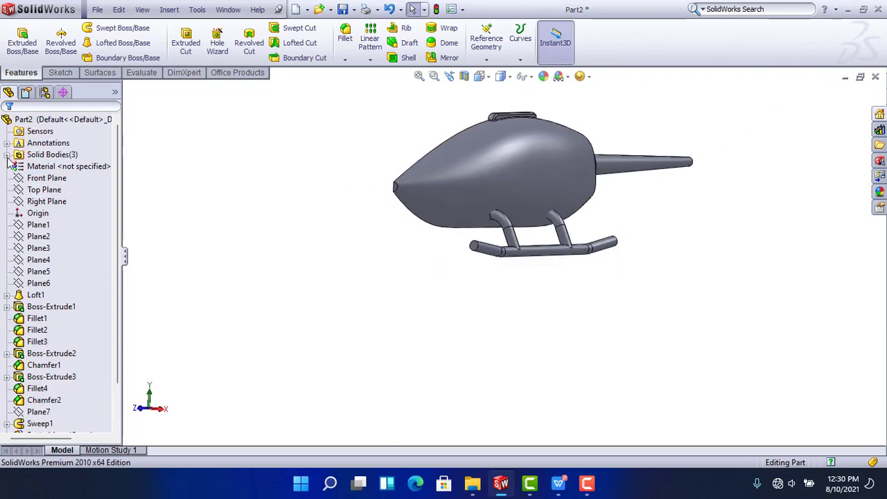
{"action": "left_click", "coordinate": [7, 155]}
{"action": "left_click", "coordinate": [38, 168]}
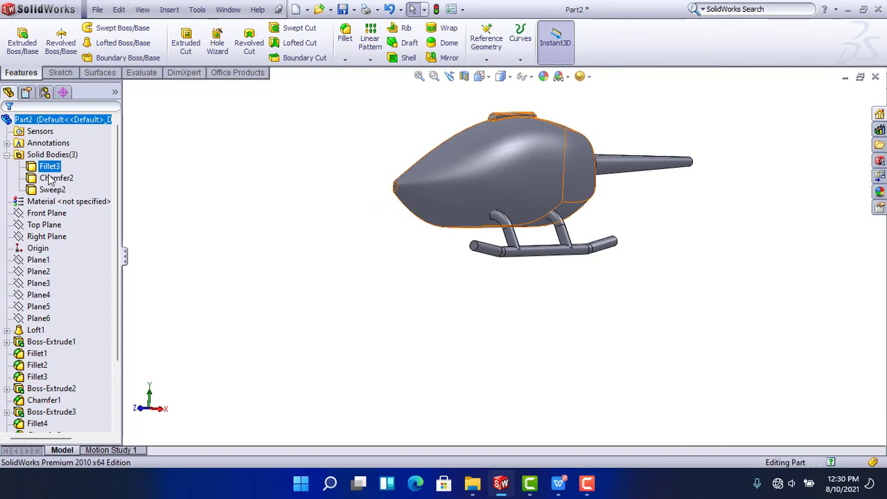
{"action": "left_click", "coordinate": [50, 179]}
{"action": "left_click", "coordinate": [47, 169]}
{"action": "left_click", "coordinate": [46, 169]}
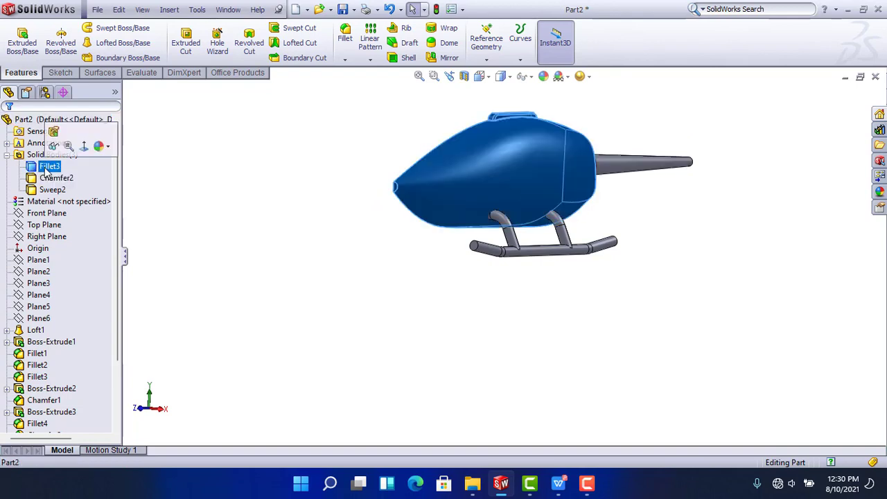
{"action": "left_click", "coordinate": [292, 201]}
{"action": "left_click", "coordinate": [494, 196]}
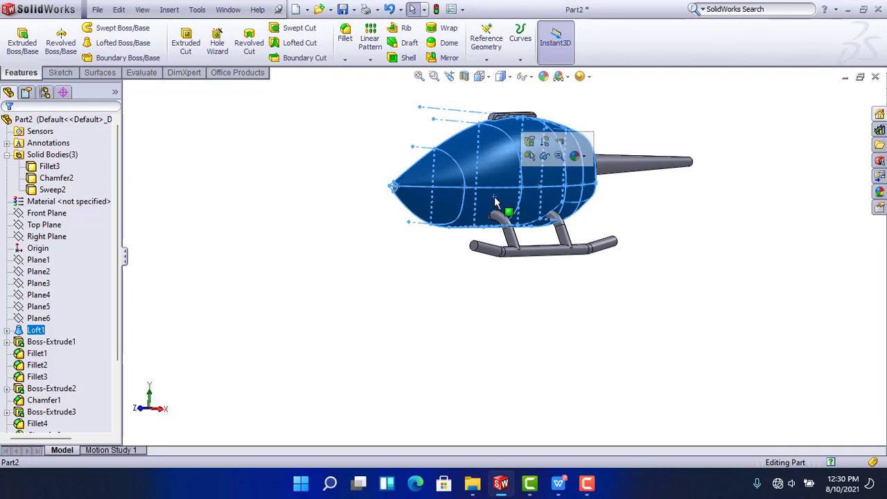
Combine the fuselage body and the landing-gear body into one solid with the Add operation
{"action": "left_click", "coordinate": [49, 169]}
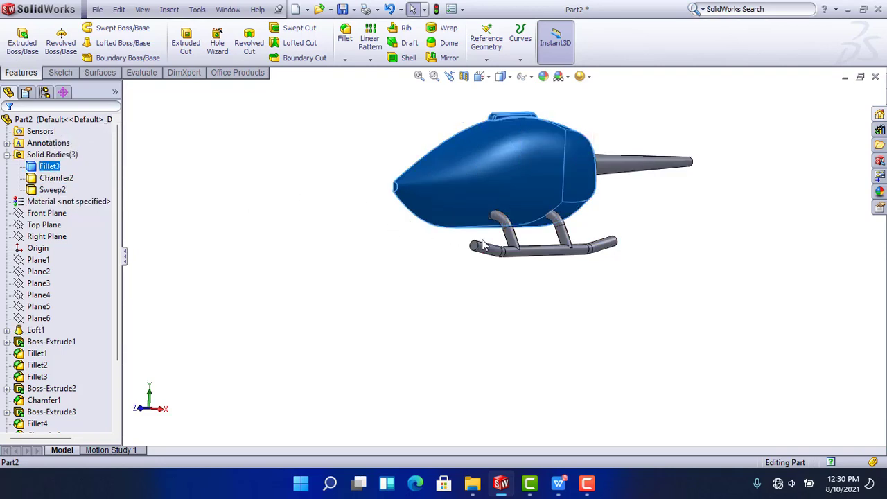
{"action": "left_click", "coordinate": [53, 190], "text": "ctrl"}
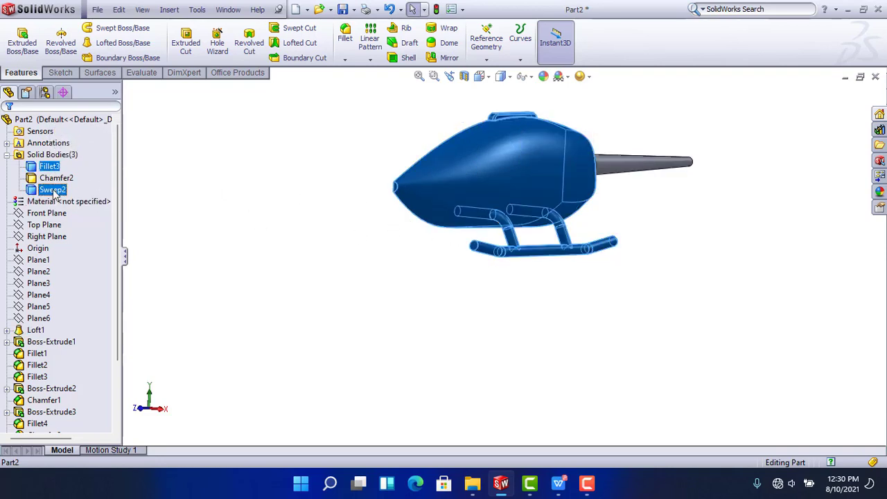
{"action": "right_click", "coordinate": [54, 193]}
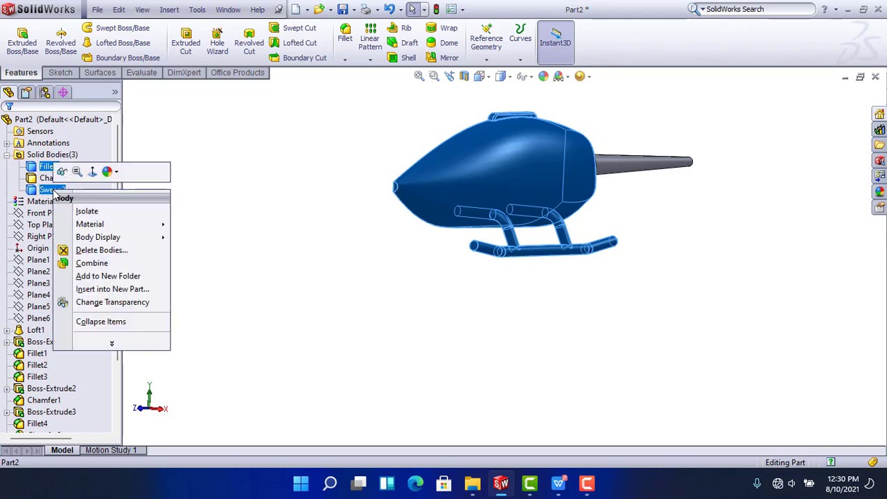
{"action": "left_click", "coordinate": [92, 263]}
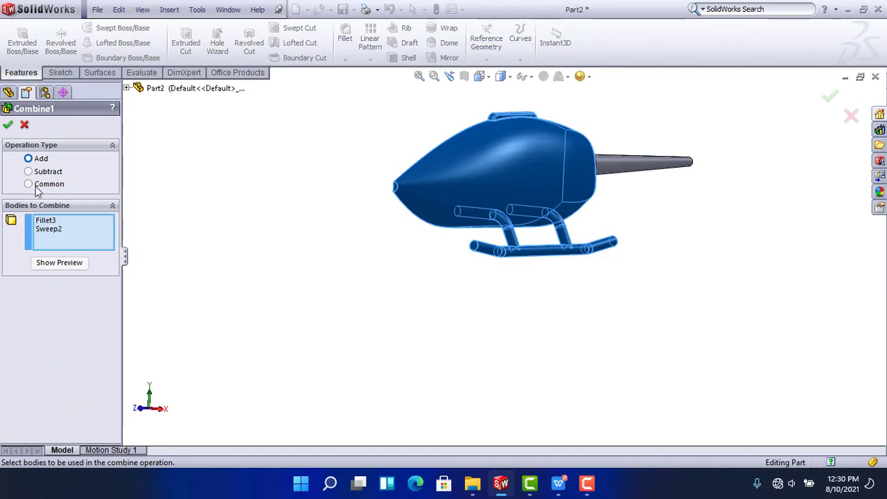
{"action": "left_click", "coordinate": [8, 125]}
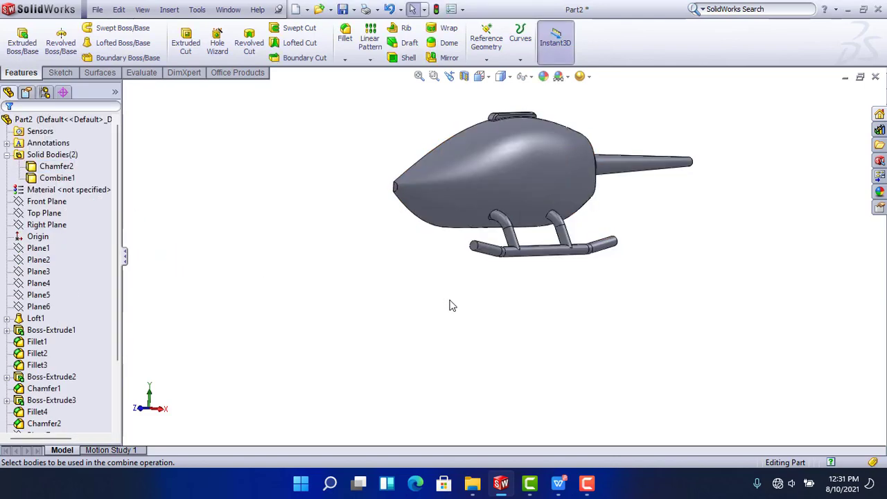
Start a sketch on the Right Plane and draw a circle about 14.4 mm in diameter over the upper rear of the fuselage
{"action": "middle_click_drag", "start_coordinate": [449, 305], "coordinate": [481, 263]}
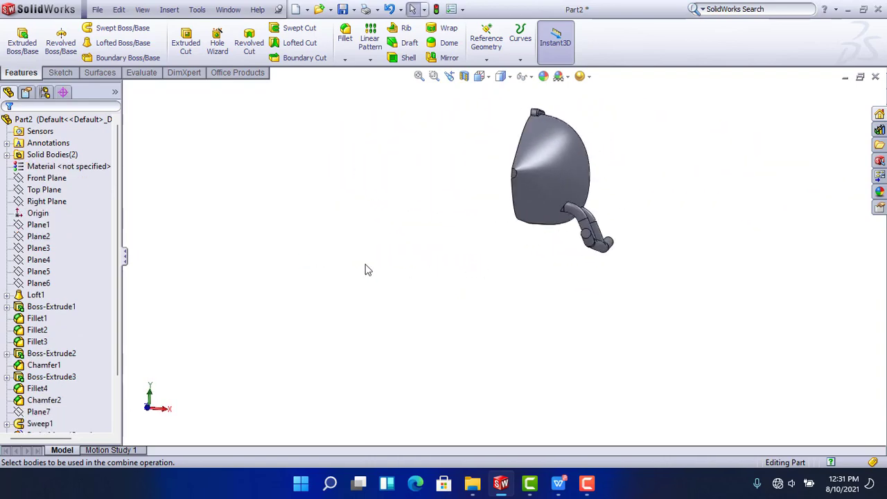
{"action": "middle_click_drag", "start_coordinate": [370, 267], "coordinate": [432, 282]}
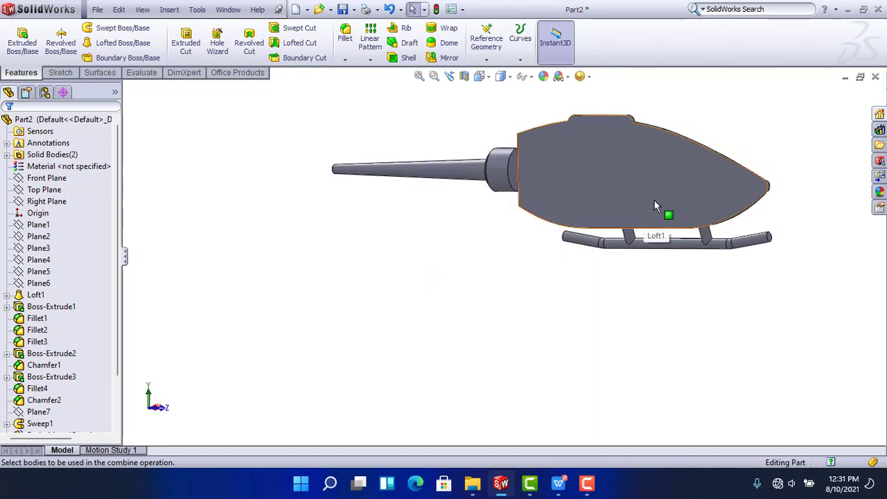
{"action": "middle_click_drag", "start_coordinate": [654, 199], "coordinate": [555, 229]}
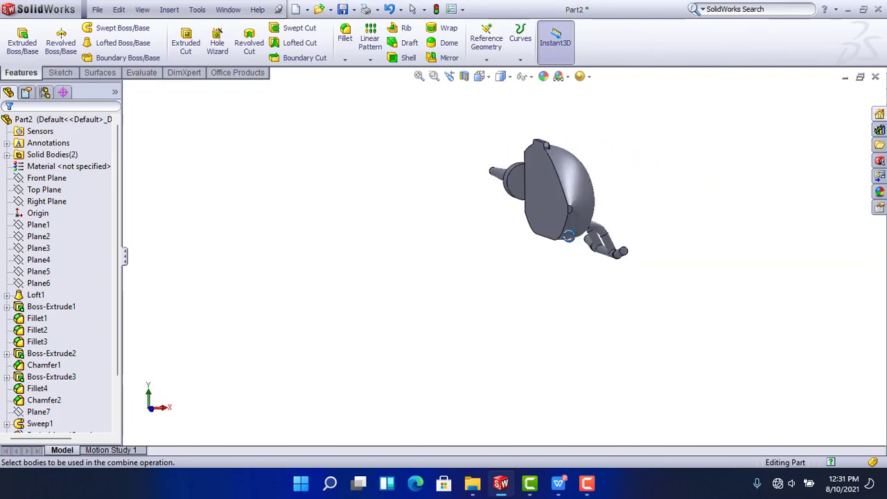
{"action": "left_click", "coordinate": [46, 201]}
{"action": "left_click", "coordinate": [59, 181]}
{"action": "left_click", "coordinate": [44, 179]}
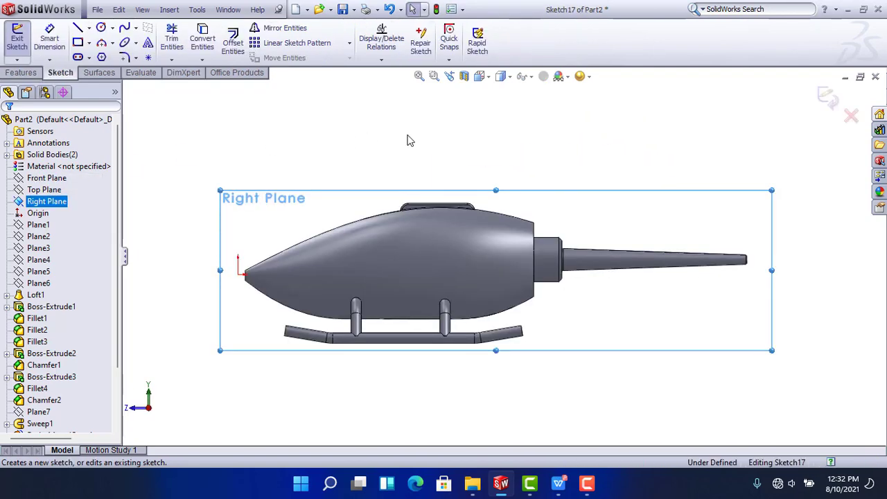
{"action": "scroll", "coordinate": [554, 249], "scroll_direction": "down", "scroll_amount": 3}
{"action": "left_click", "coordinate": [101, 27]}
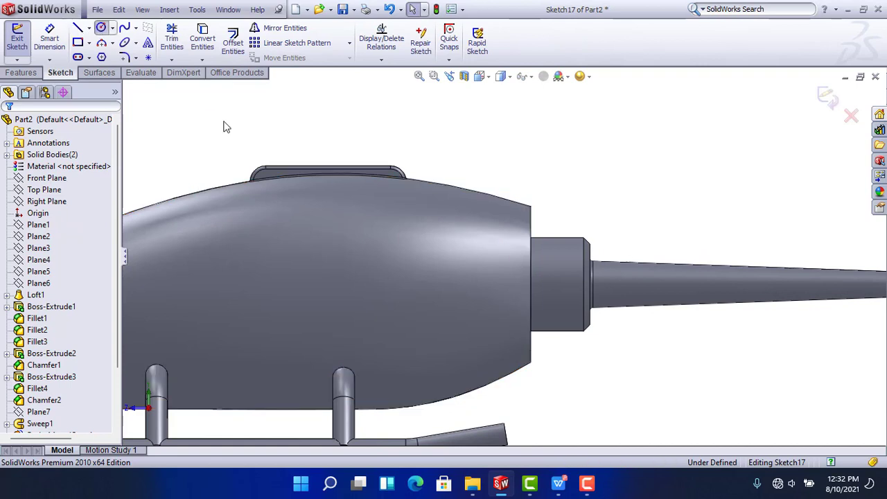
{"action": "left_click", "coordinate": [414, 248]}
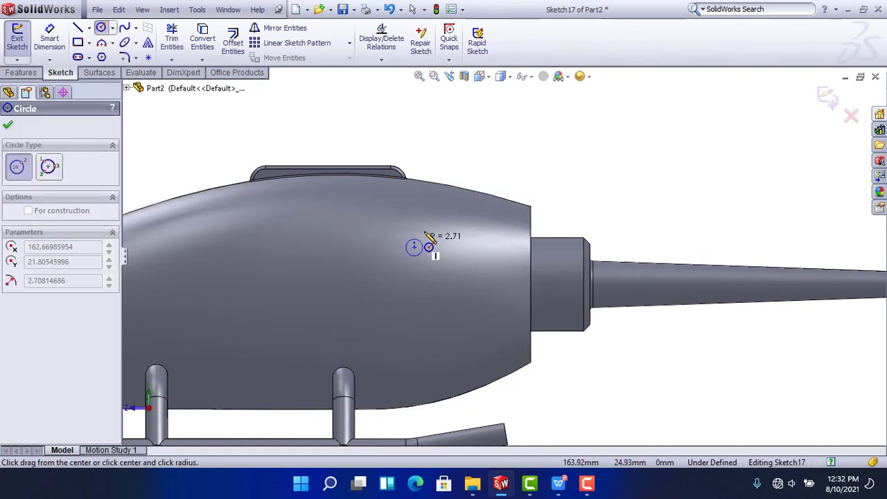
{"action": "left_click", "coordinate": [431, 232]}
Dimension the circle's diameter as 10 mm
{"action": "left_click", "coordinate": [50, 38]}
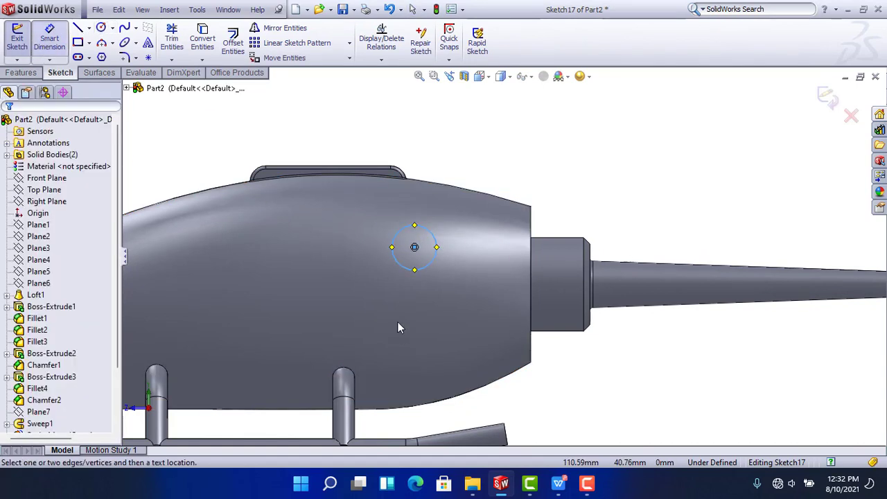
{"action": "left_click", "coordinate": [392, 253]}
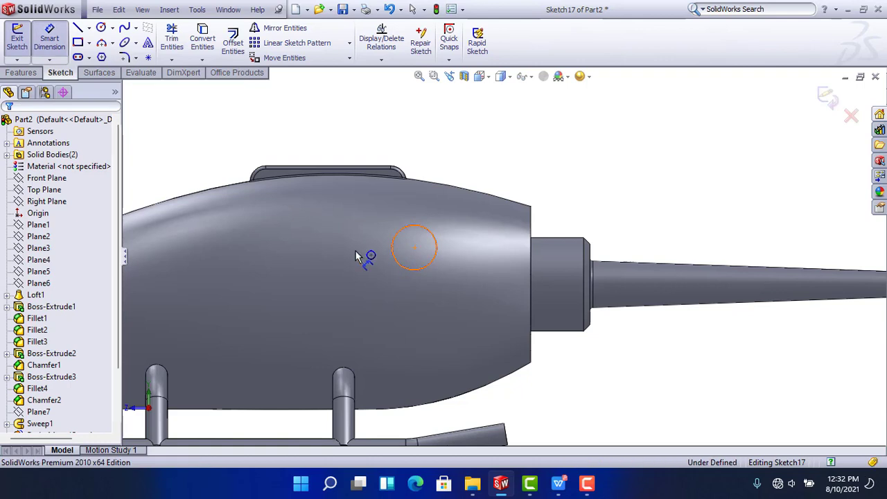
{"action": "left_click", "coordinate": [355, 256]}
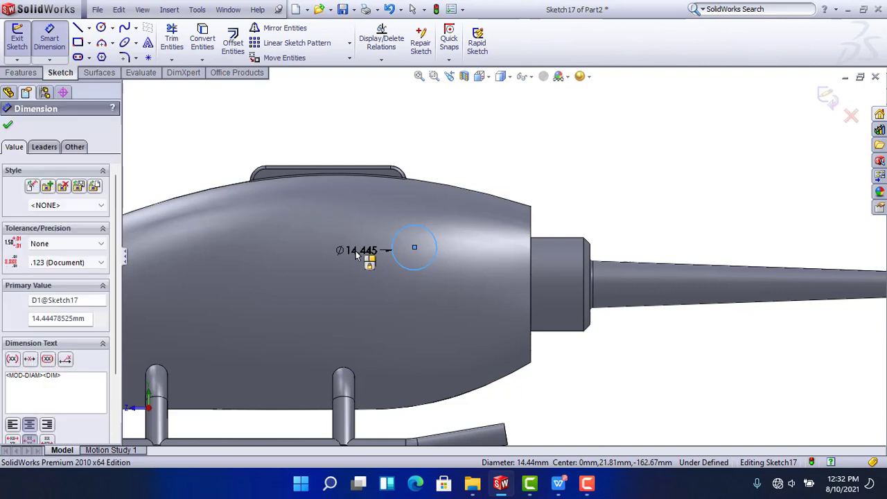
{"action": "type", "text": "10"}
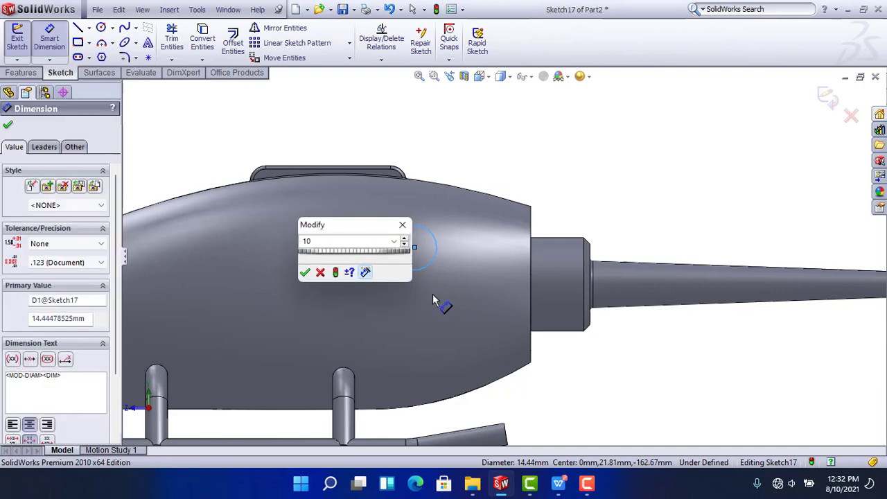
{"action": "key", "text": "Return"}
Dimension the horizontal distance from the origin to the circle's centre as 155 mm
{"action": "key", "text": "f"}
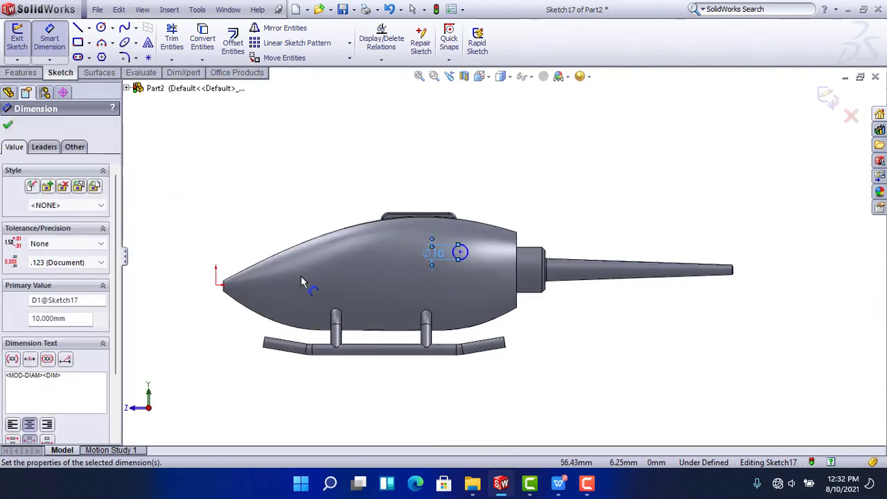
{"action": "left_click", "coordinate": [217, 285]}
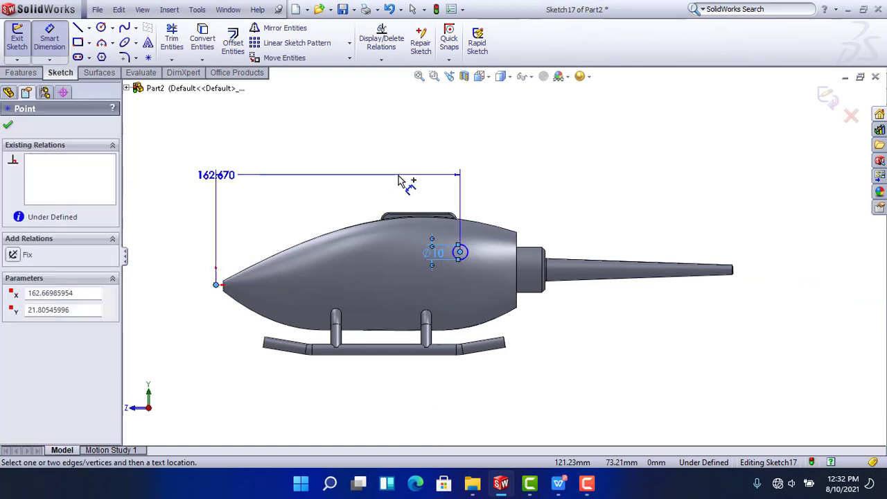
{"action": "left_click", "coordinate": [358, 178]}
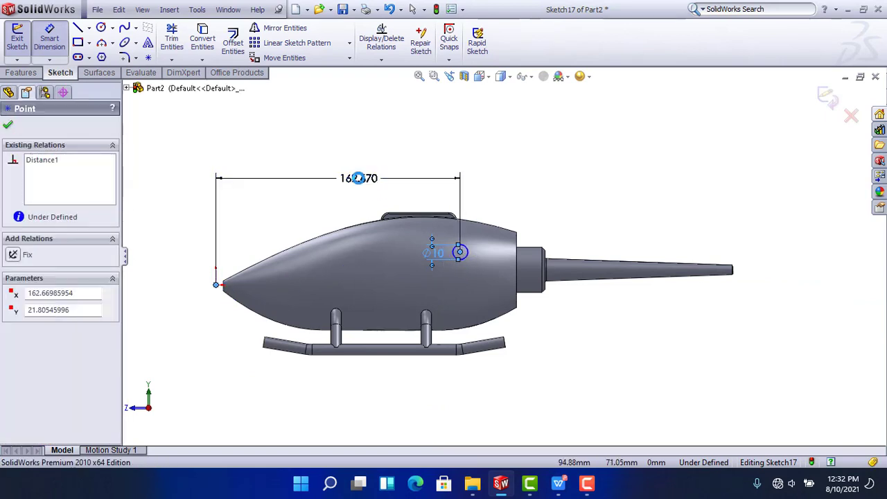
{"action": "left_click", "coordinate": [358, 178]}
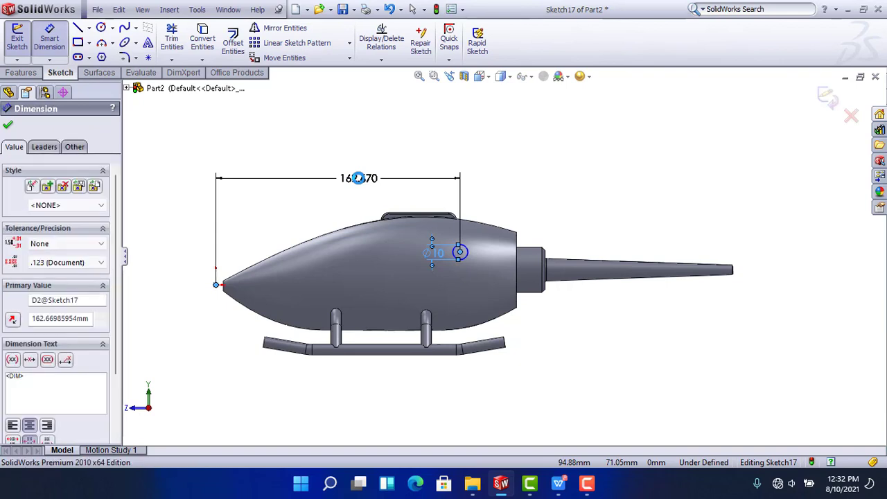
{"action": "double_click", "coordinate": [359, 178]}
{"action": "type", "text": "155"}
{"action": "key", "text": "Return"}
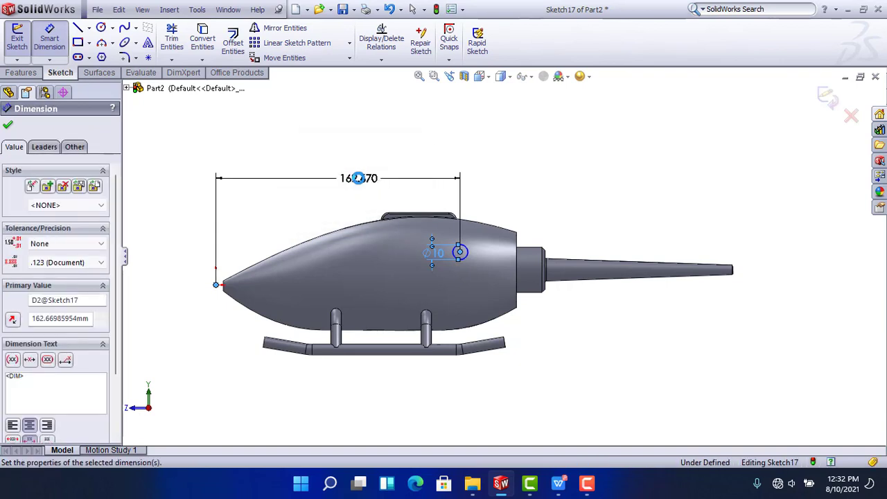
Dimension the circle centre's height above the origin as 23 mm and finish the sketch
{"action": "left_click", "coordinate": [216, 284]}
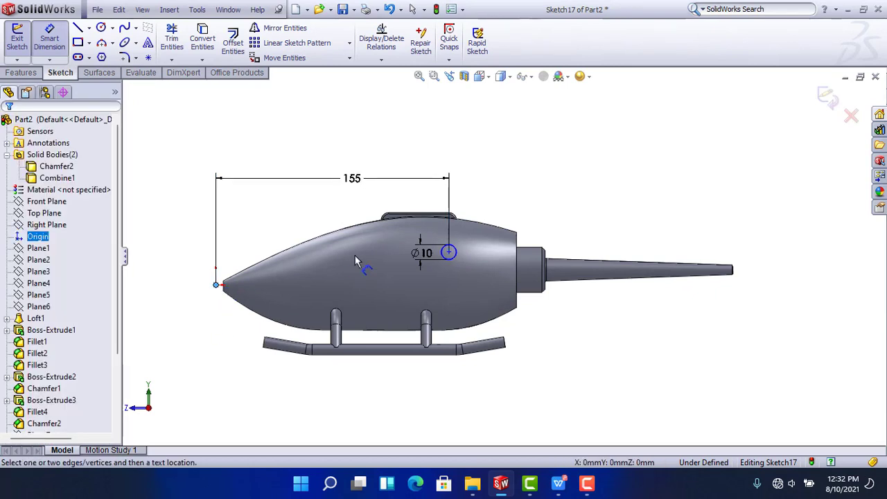
{"action": "left_click", "coordinate": [449, 253]}
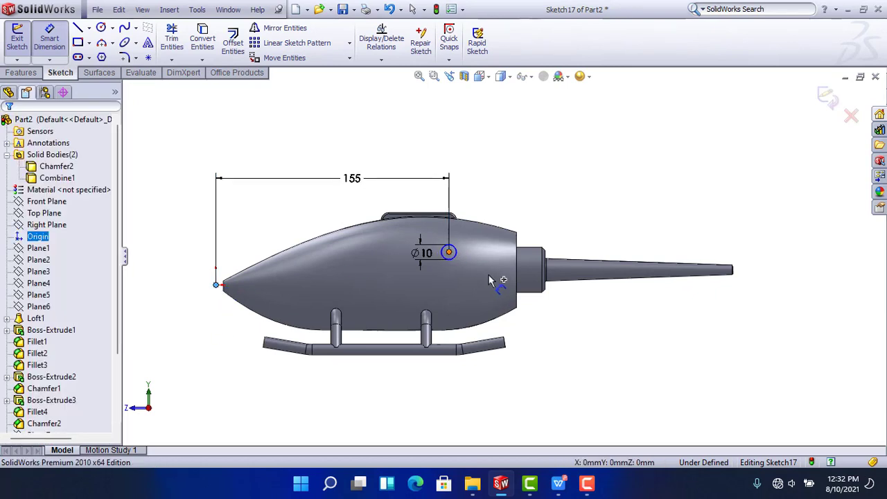
{"action": "left_click", "coordinate": [477, 268]}
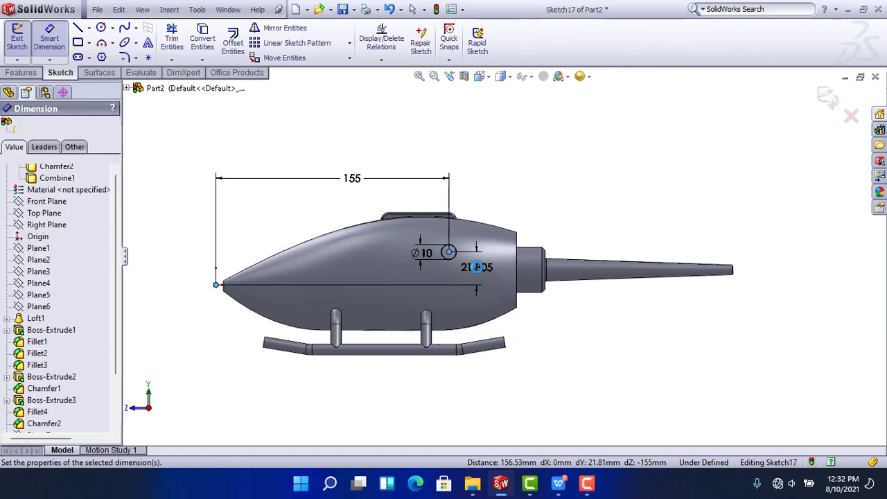
{"action": "type", "text": "23"}
{"action": "key", "text": "Return"}
{"action": "left_click", "coordinate": [607, 170]}
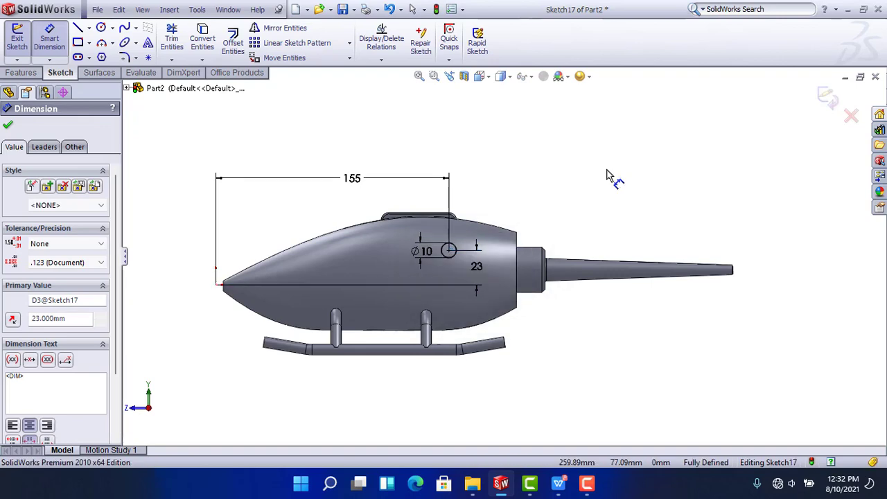
{"action": "middle_click_drag", "start_coordinate": [586, 200], "coordinate": [646, 225]}
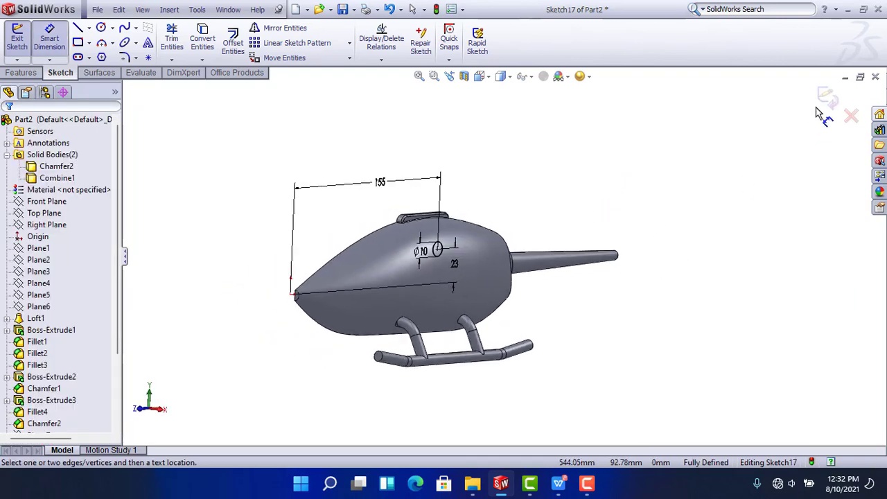
{"action": "left_click", "coordinate": [825, 98]}
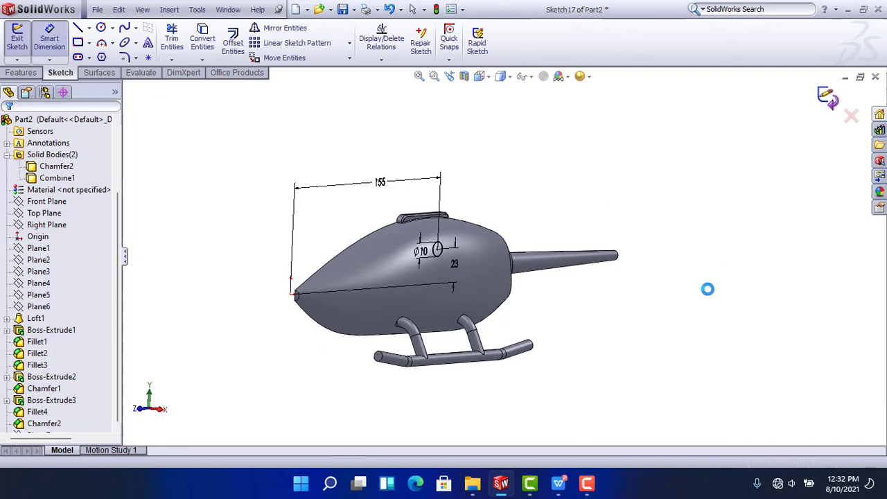
Create a reference plane through the centre of the 10 mm circle, parallel to the Front Plane
{"action": "left_click", "coordinate": [615, 299]}
{"action": "scroll", "coordinate": [44, 225], "scroll_direction": "up", "scroll_amount": 3}
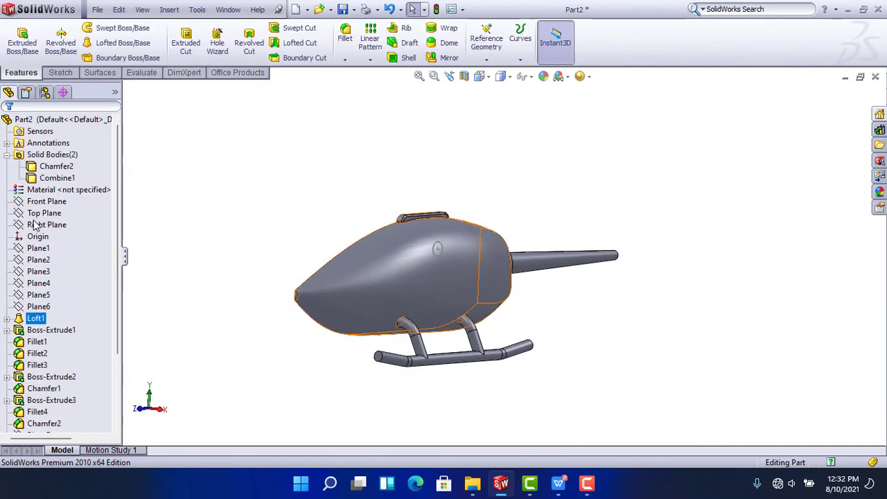
{"action": "scroll", "coordinate": [488, 168], "scroll_direction": "up", "scroll_amount": 1}
{"action": "middle_click_drag", "start_coordinate": [488, 169], "coordinate": [481, 223]}
{"action": "scroll", "coordinate": [479, 258], "scroll_direction": "down", "scroll_amount": 3}
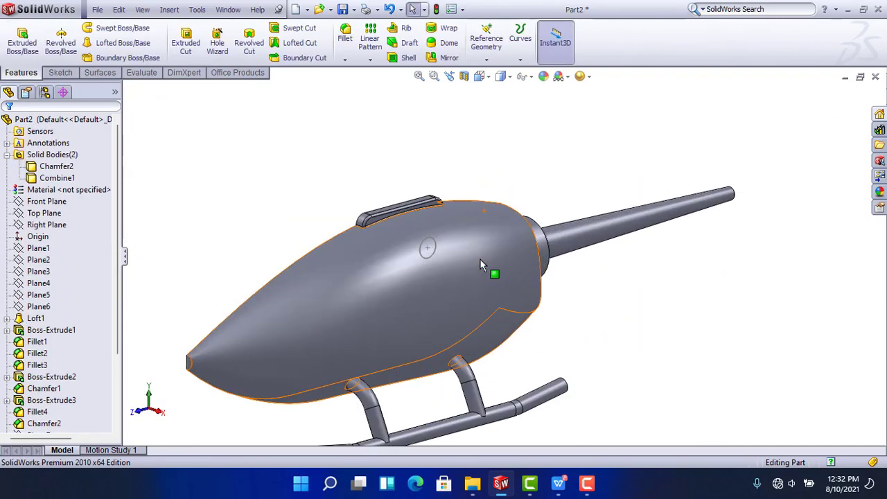
{"action": "left_click", "coordinate": [425, 249]}
{"action": "scroll", "coordinate": [58, 221], "scroll_direction": "up", "scroll_amount": 3}
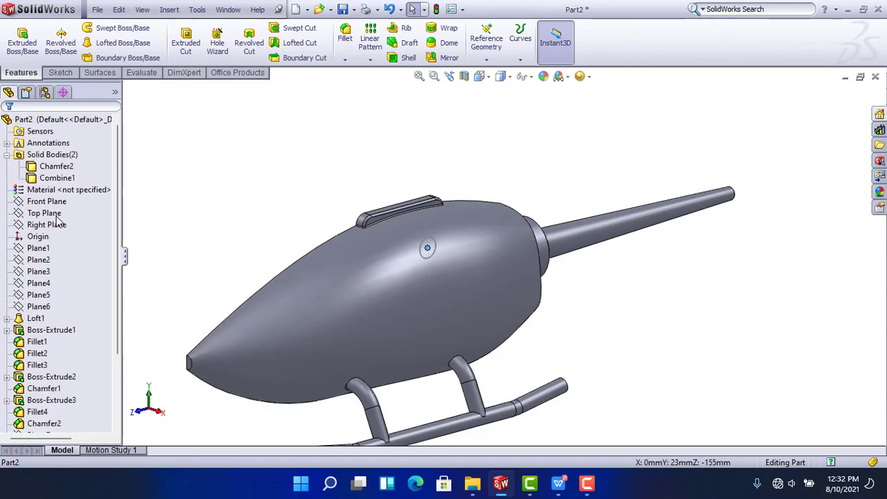
{"action": "left_click", "coordinate": [46, 201]}
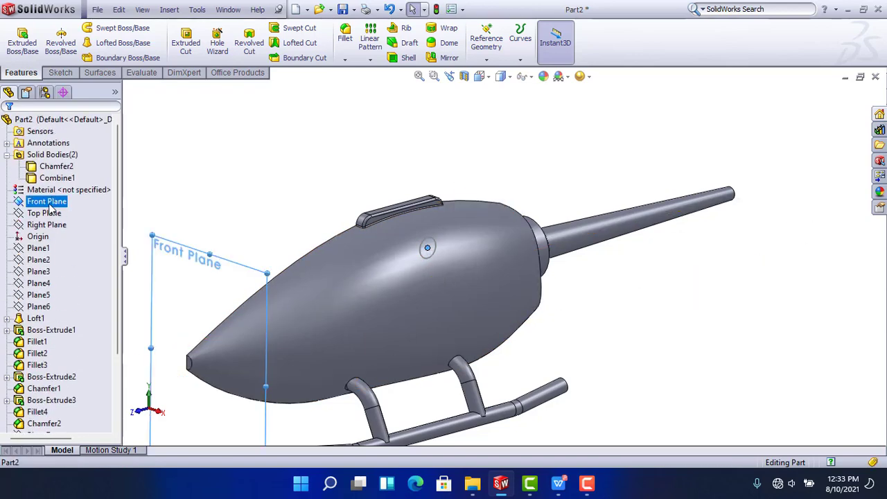
{"action": "left_click", "coordinate": [488, 55]}
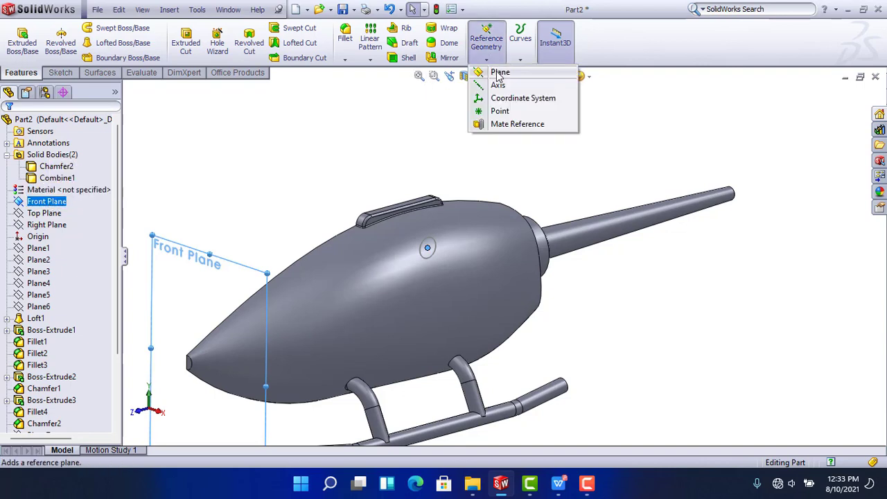
{"action": "left_click", "coordinate": [499, 74]}
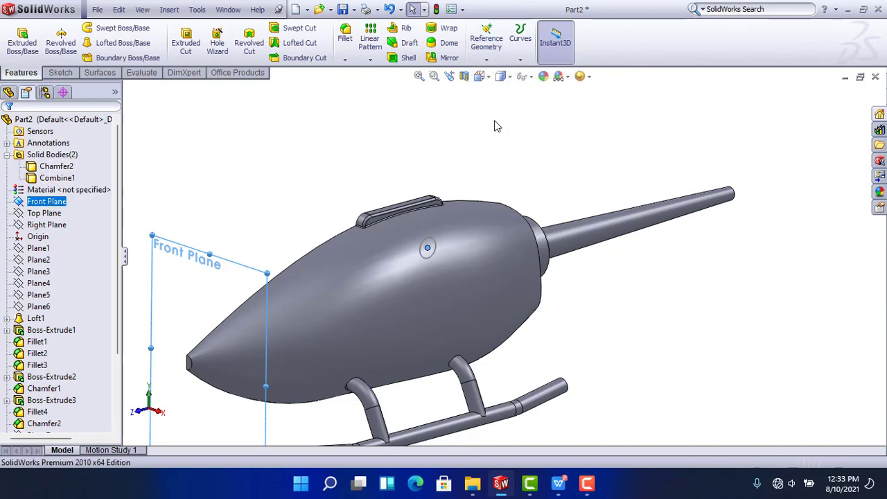
{"action": "left_click", "coordinate": [8, 127]}
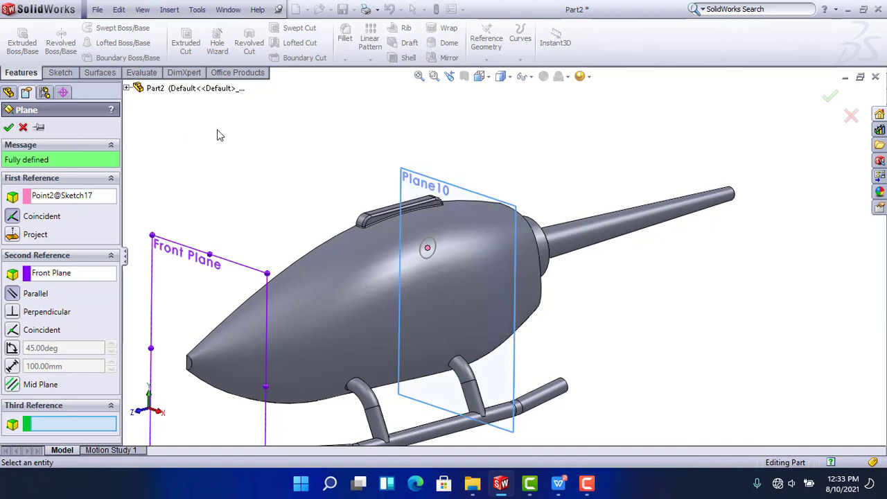
Start a sketch on the new plane and draw a two-point spline from about (8, 20.5) mm inside the fuselage outward to about (82.5, 41) mm
{"action": "left_click", "coordinate": [40, 423]}
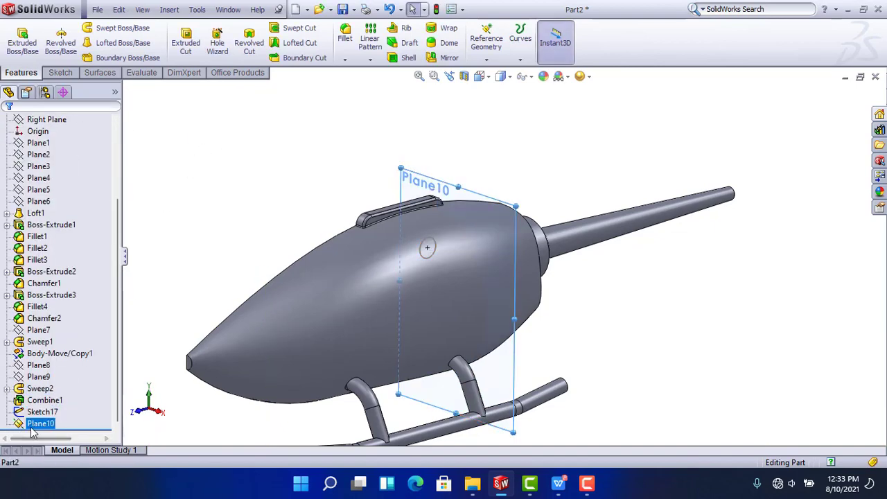
{"action": "left_click", "coordinate": [69, 406]}
{"action": "key", "text": "space"}
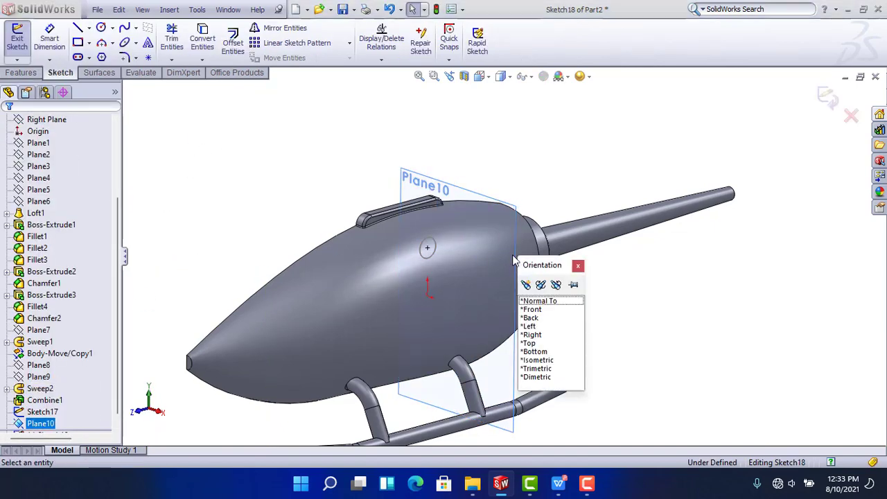
{"action": "left_click", "coordinate": [558, 306]}
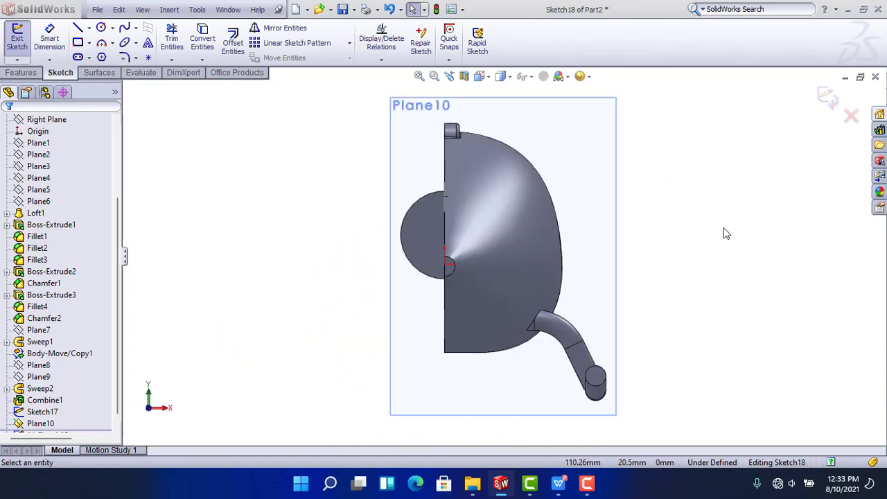
{"action": "left_click", "coordinate": [124, 27]}
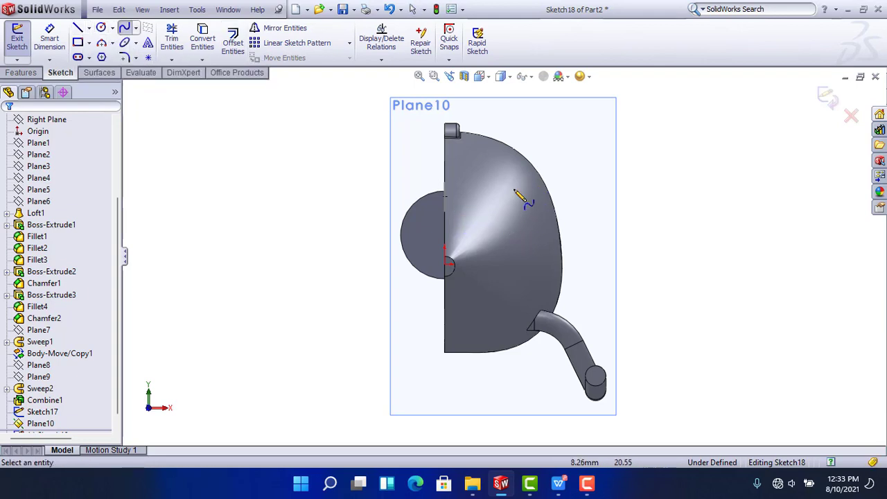
{"action": "left_click", "coordinate": [687, 144]}
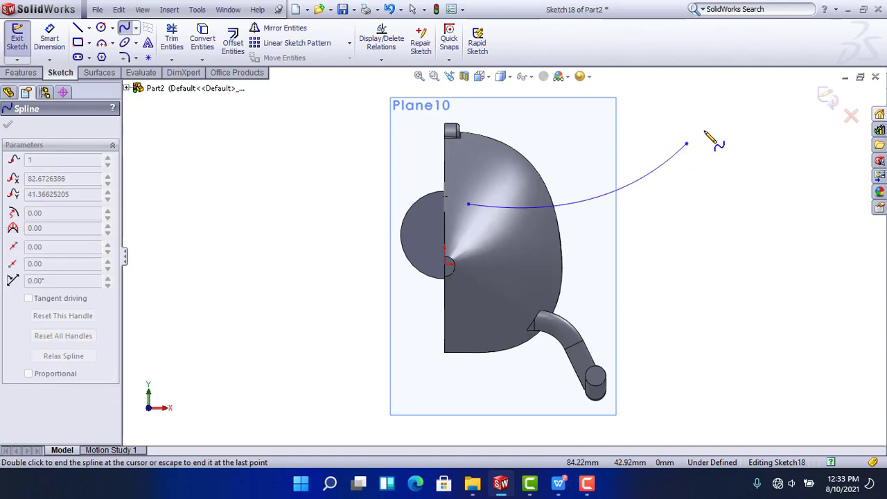
{"action": "right_click", "coordinate": [704, 130]}
{"action": "left_click", "coordinate": [724, 140]}
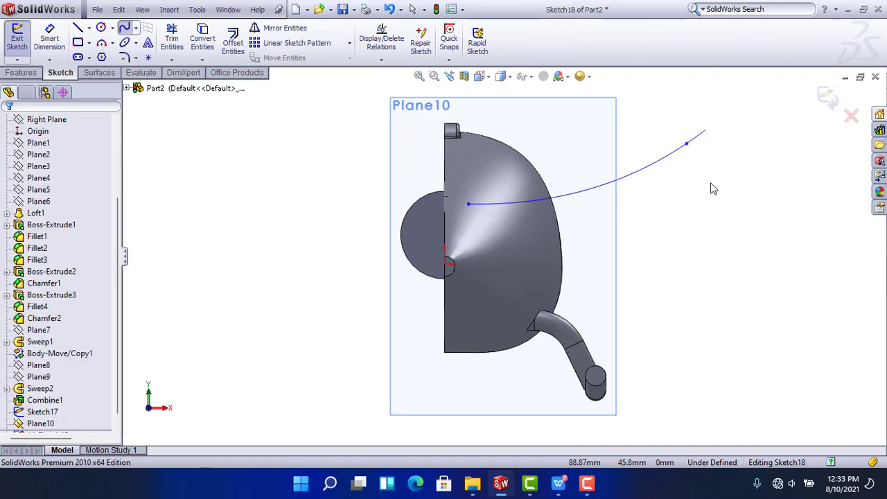
Make the spline's inner endpoint coincident with the centre of the 10 mm circle
{"action": "left_click", "coordinate": [463, 206]}
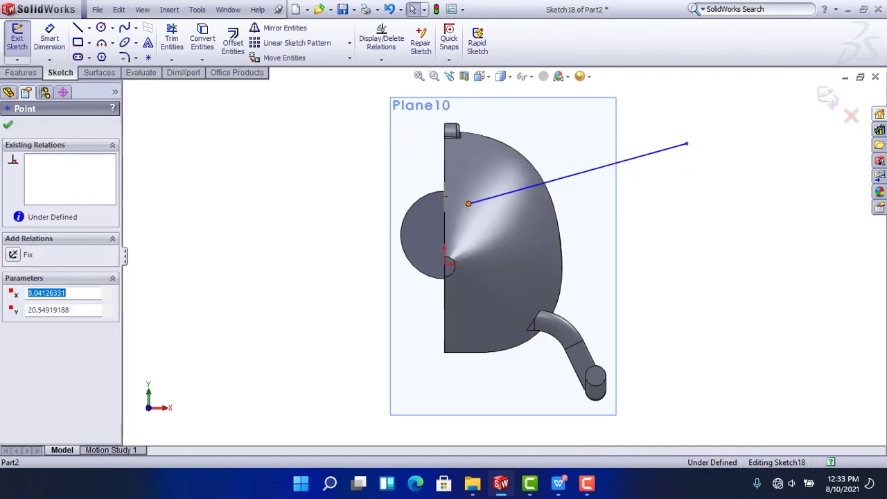
{"action": "middle_click_drag", "start_coordinate": [461, 207], "coordinate": [420, 238]}
{"action": "left_click", "coordinate": [434, 209], "text": "ctrl"}
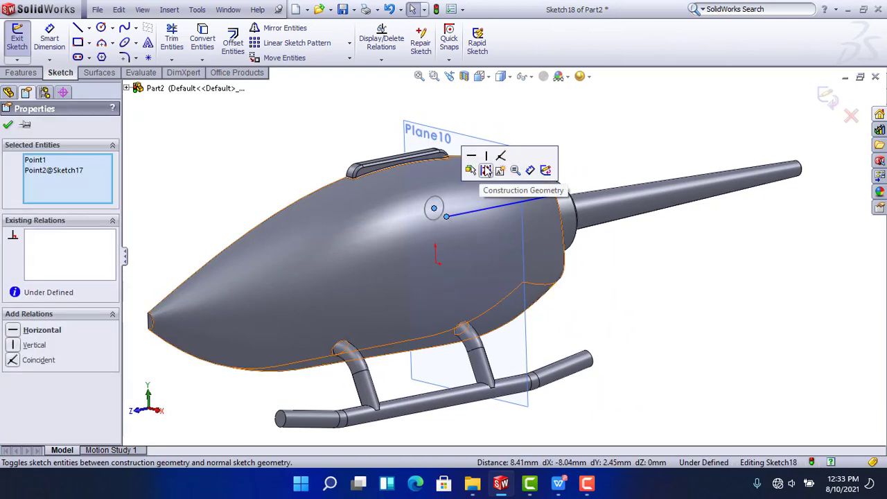
{"action": "left_click", "coordinate": [500, 158]}
{"action": "left_click", "coordinate": [756, 316]}
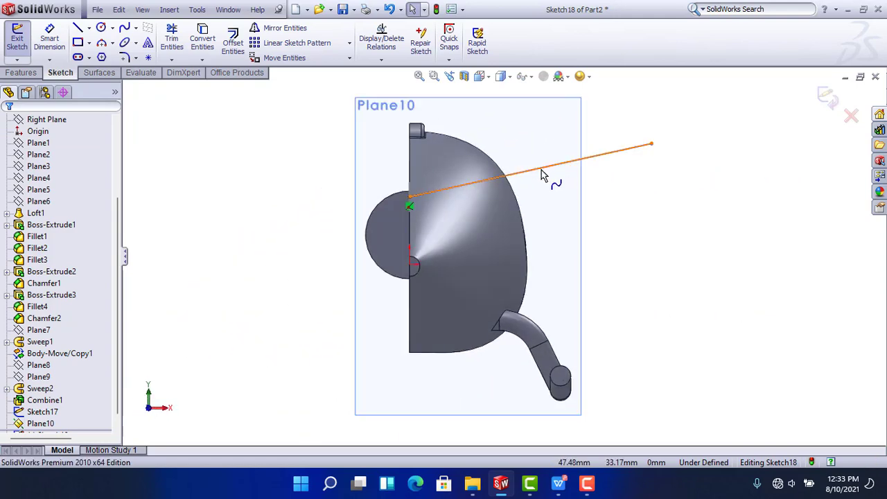
Bow the spline slightly upward by adjusting the tangent handle at its inner end
{"action": "left_click", "coordinate": [535, 178]}
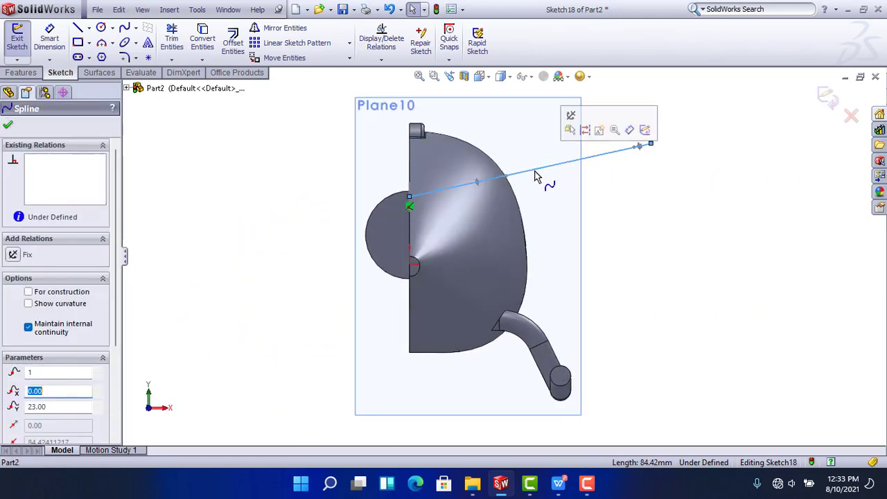
{"action": "left_click_drag", "start_coordinate": [508, 177], "coordinate": [497, 167]}
{"action": "left_click", "coordinate": [617, 179]}
Dimension the horizontal distance from the origin to the spline's outer endpoint as 75 mm
{"action": "left_click", "coordinate": [49, 39]}
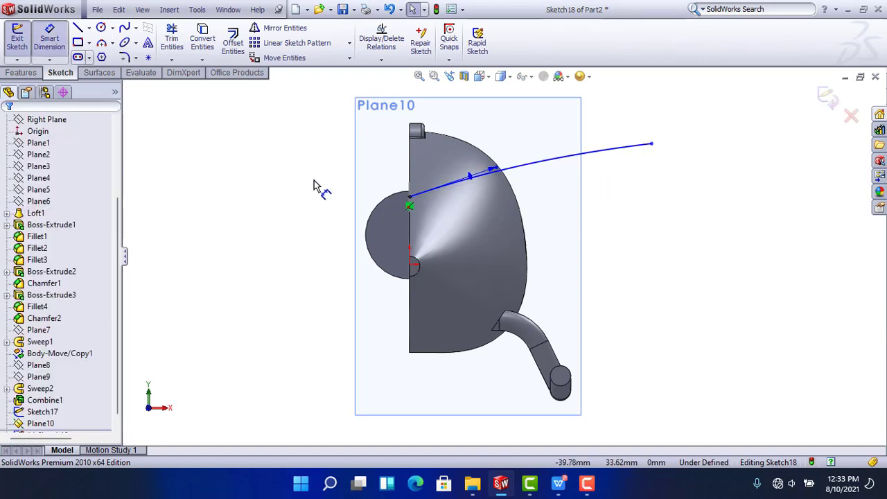
{"action": "left_click", "coordinate": [412, 265]}
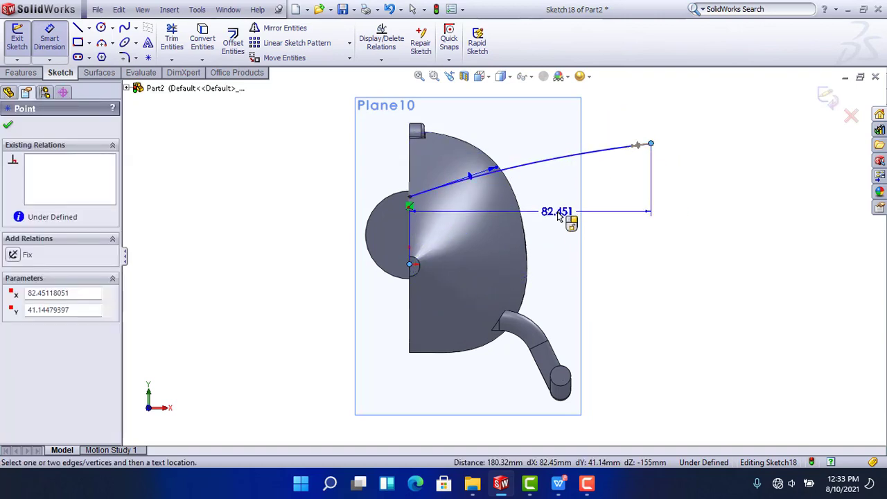
{"action": "left_click", "coordinate": [554, 215]}
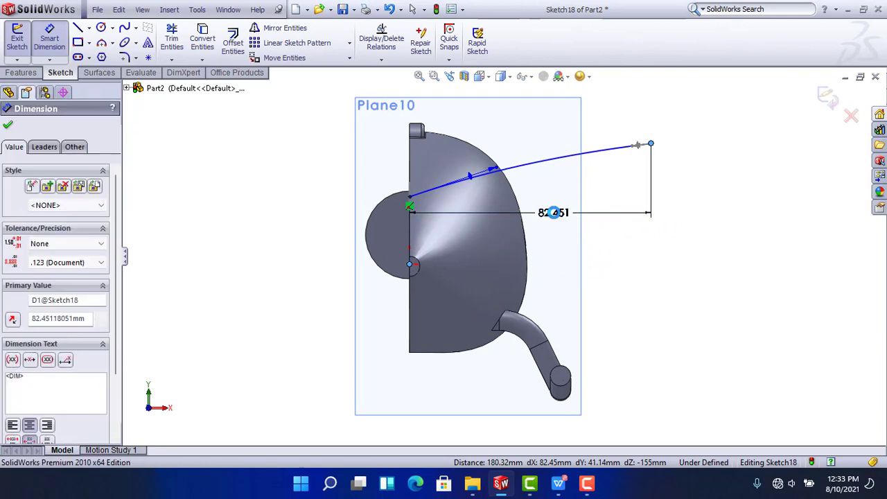
{"action": "double_click", "coordinate": [554, 212]}
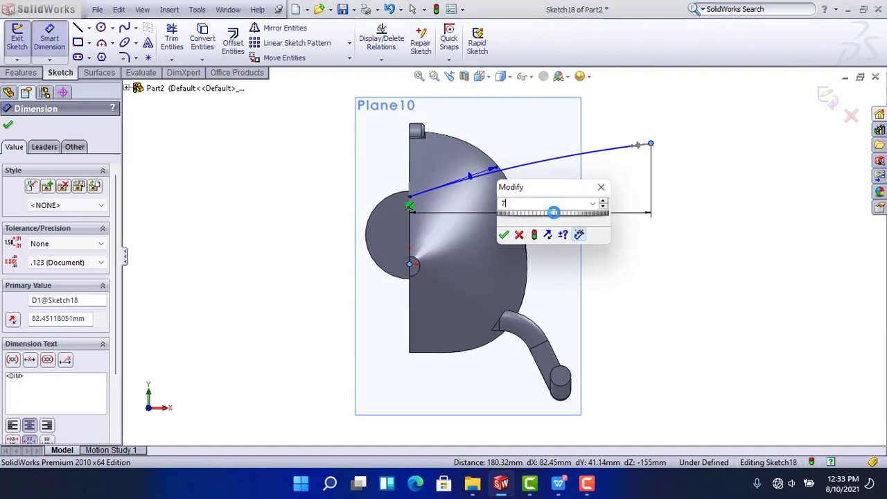
{"action": "key", "text": "Return"}
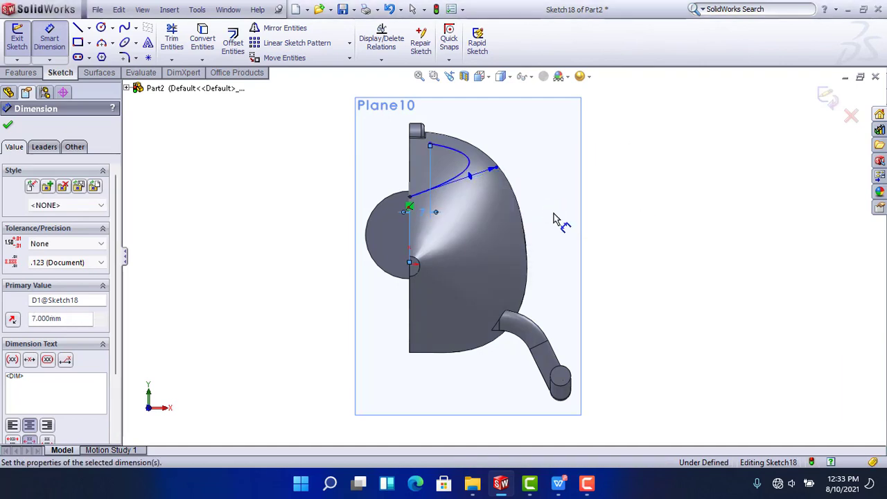
{"action": "double_click", "coordinate": [422, 217]}
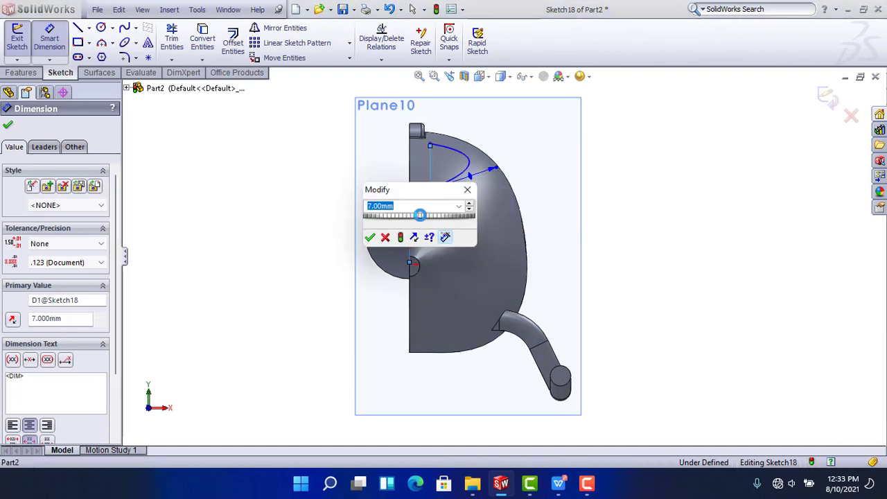
{"action": "key", "text": "Return"}
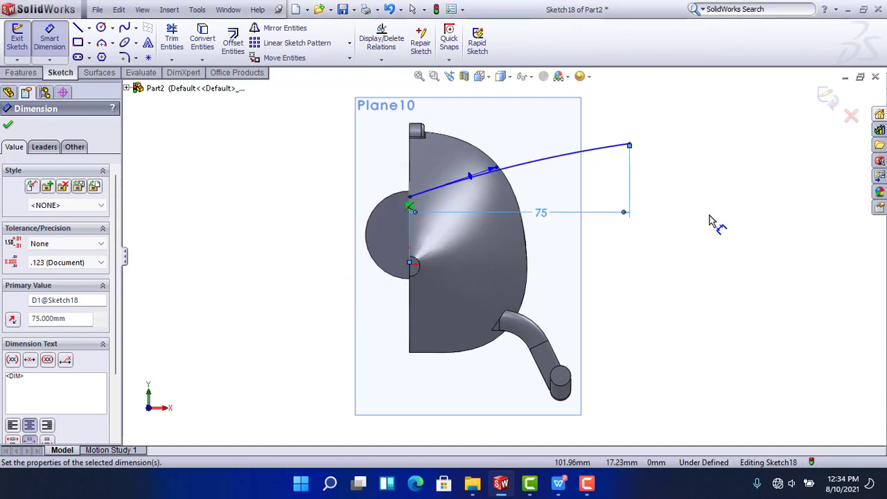
{"action": "left_click", "coordinate": [629, 146]}
{"action": "scroll", "coordinate": [634, 170], "scroll_direction": "down", "scroll_amount": 4}
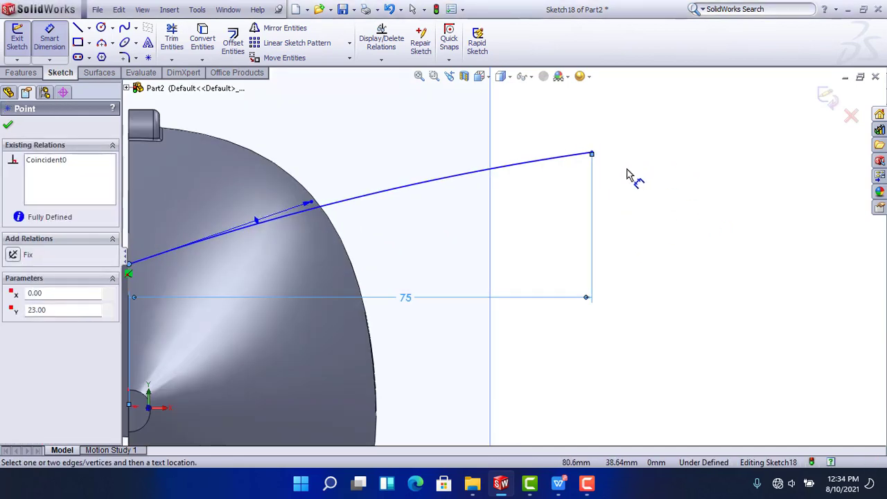
{"action": "left_click", "coordinate": [609, 164]}
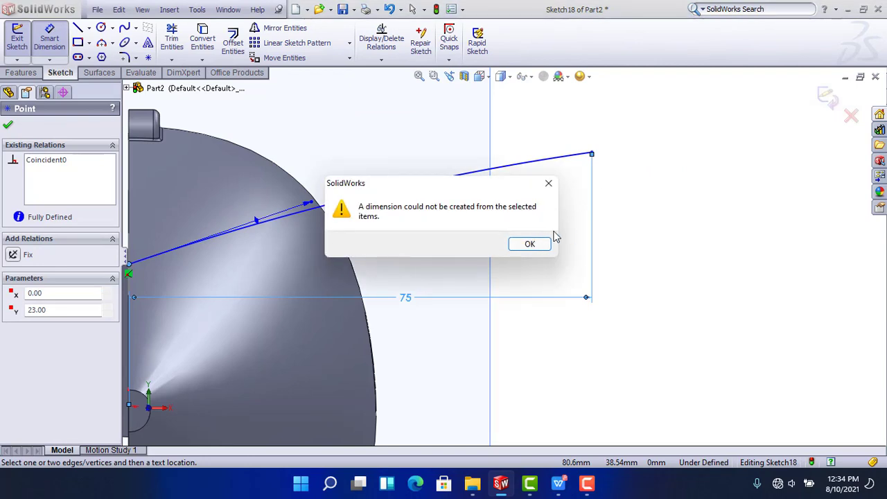
{"action": "left_click", "coordinate": [529, 244]}
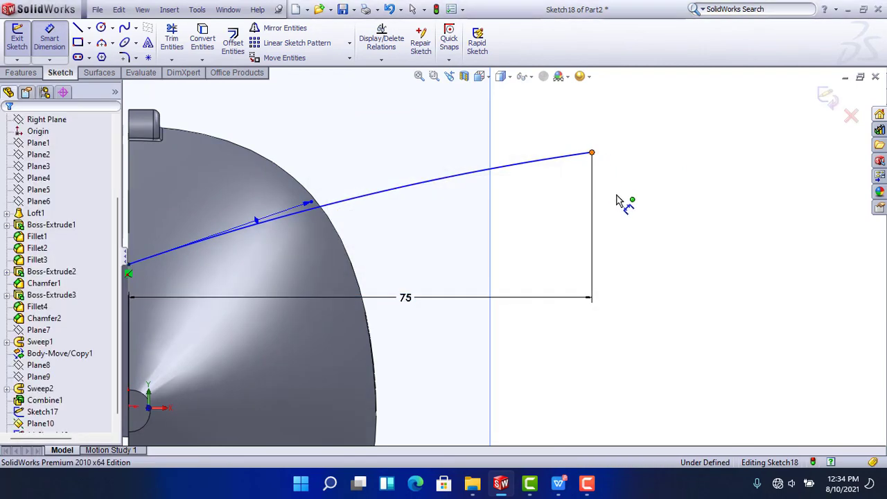
Dimension the vertical distance between the spline's two endpoints as 21 mm
{"action": "scroll", "coordinate": [624, 212], "scroll_direction": "up", "scroll_amount": 1}
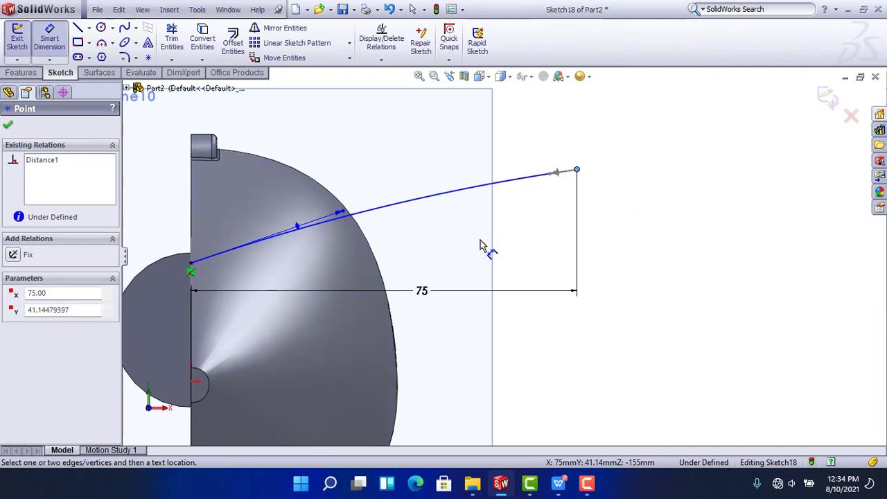
{"action": "left_click", "coordinate": [191, 263]}
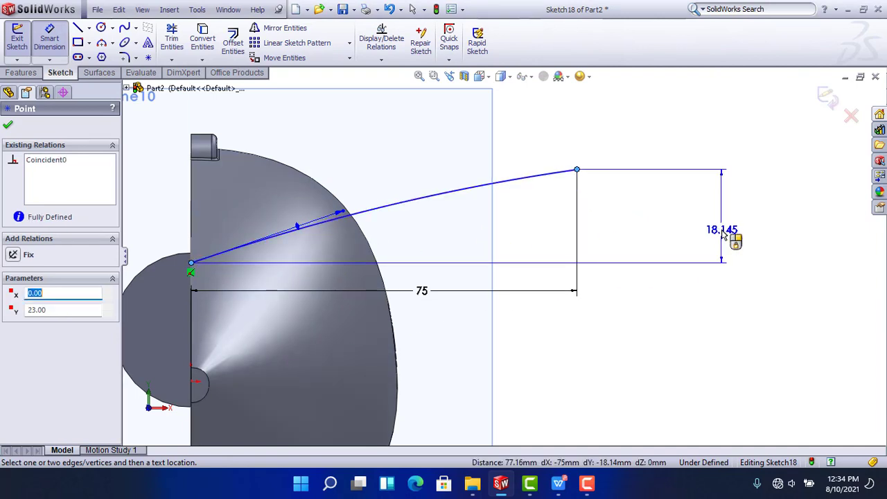
{"action": "left_click", "coordinate": [619, 222]}
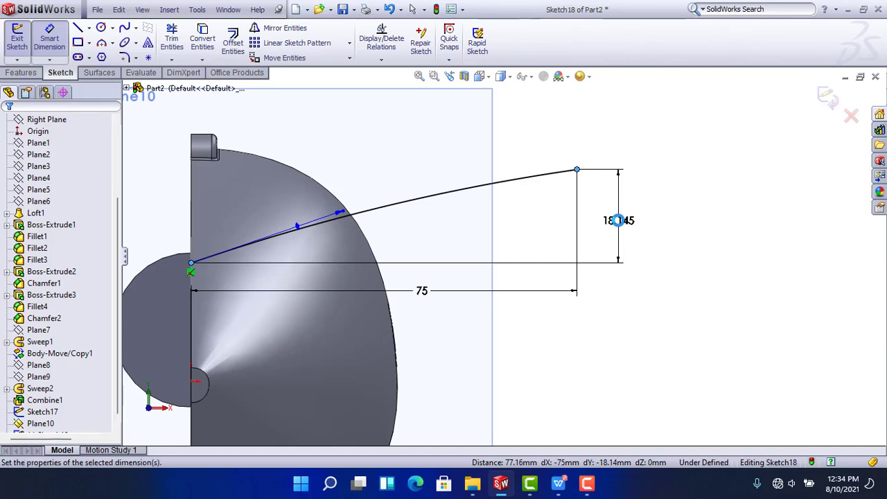
{"action": "left_click", "coordinate": [618, 220]}
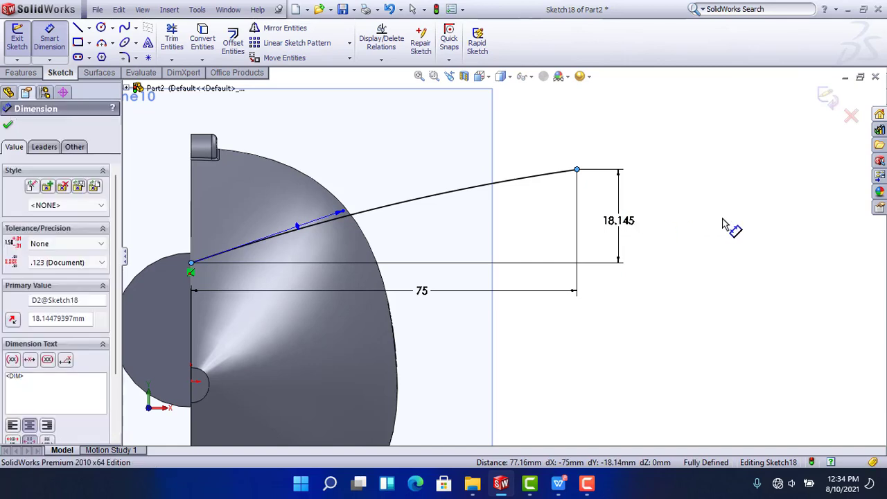
{"action": "type", "text": "21"}
{"action": "key", "text": "Return"}
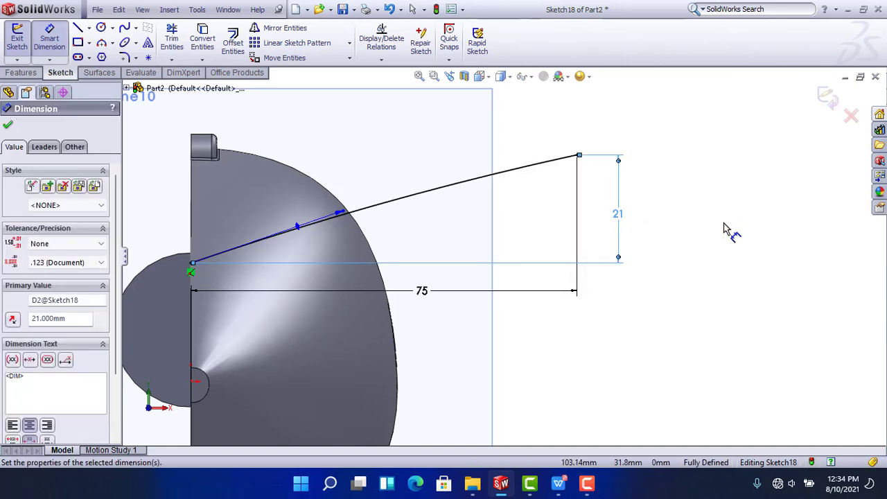
{"action": "left_click", "coordinate": [723, 288]}
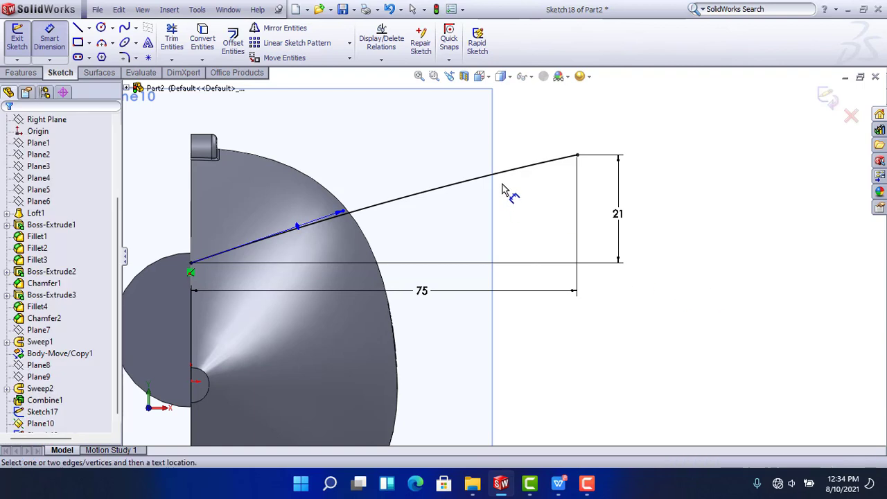
Pull out the tangent handle at the spline's outer endpoint and constrain it horizontal
{"action": "left_click", "coordinate": [49, 38]}
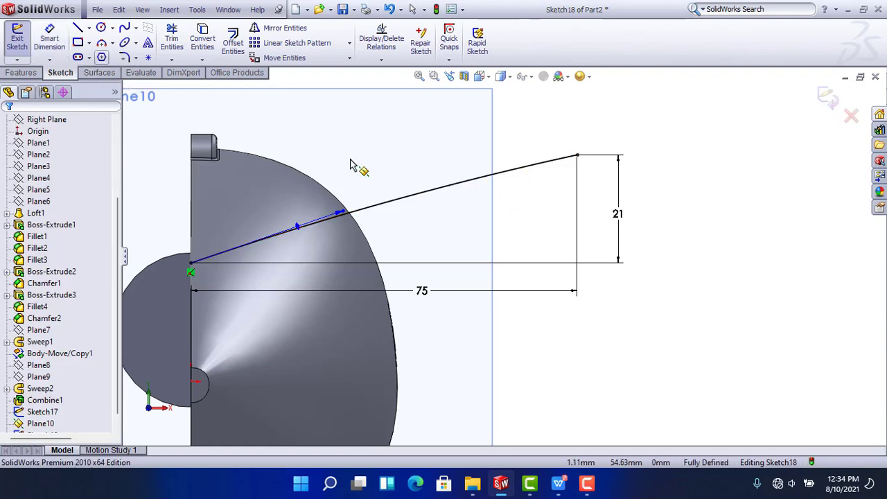
{"action": "left_click", "coordinate": [467, 186]}
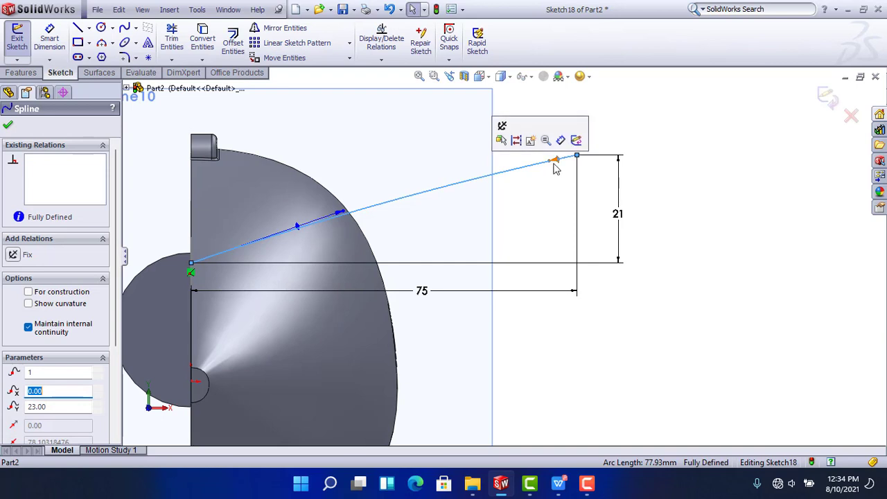
{"action": "left_click_drag", "start_coordinate": [554, 162], "coordinate": [469, 153]}
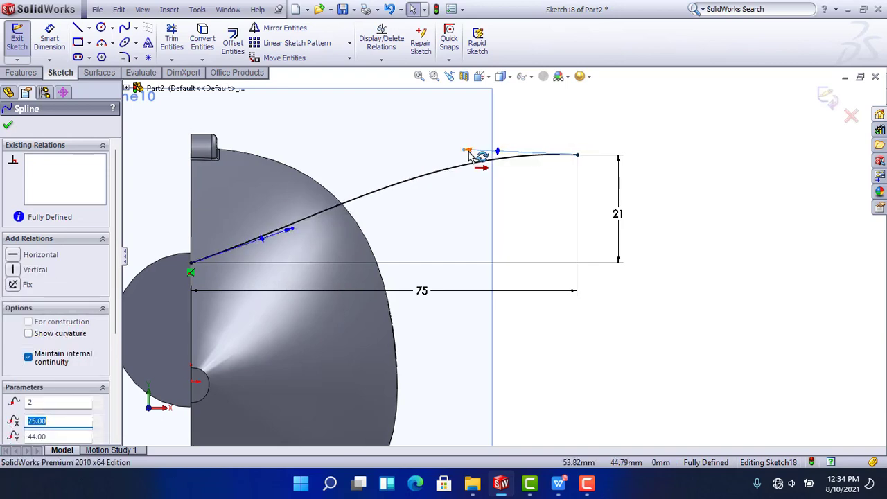
{"action": "left_click", "coordinate": [14, 256]}
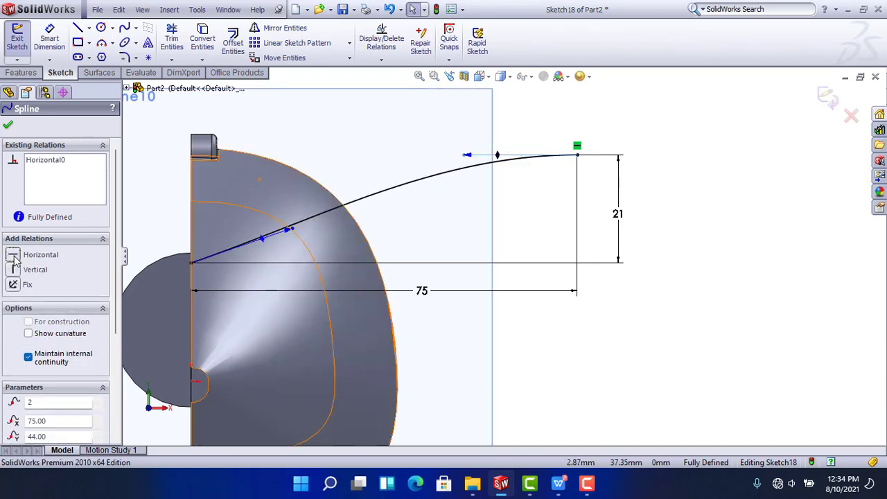
{"action": "key", "text": "Escape"}
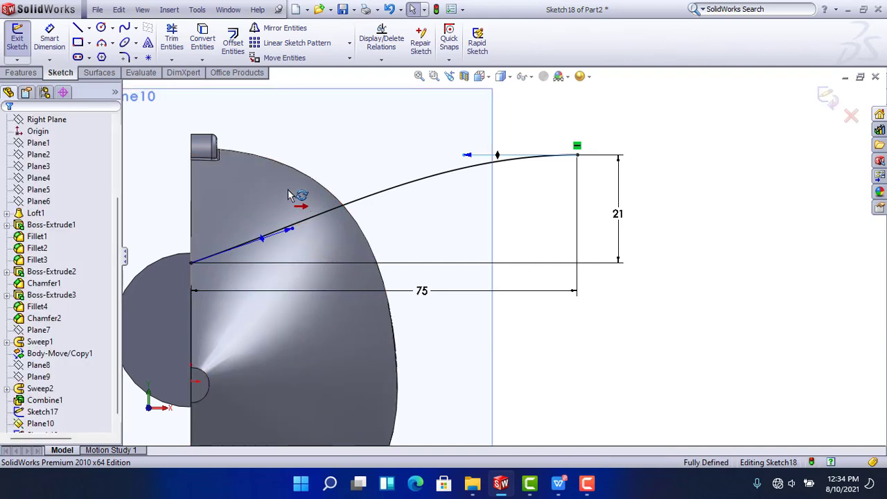
Steepen the start of the spline slightly by adjusting the tangent handle at its inner endpoint
{"action": "left_click_drag", "start_coordinate": [289, 190], "coordinate": [320, 233]}
{"action": "scroll", "coordinate": [589, 290], "scroll_direction": "up", "scroll_amount": 3}
{"action": "middle_click_drag", "start_coordinate": [589, 291], "coordinate": [541, 285]}
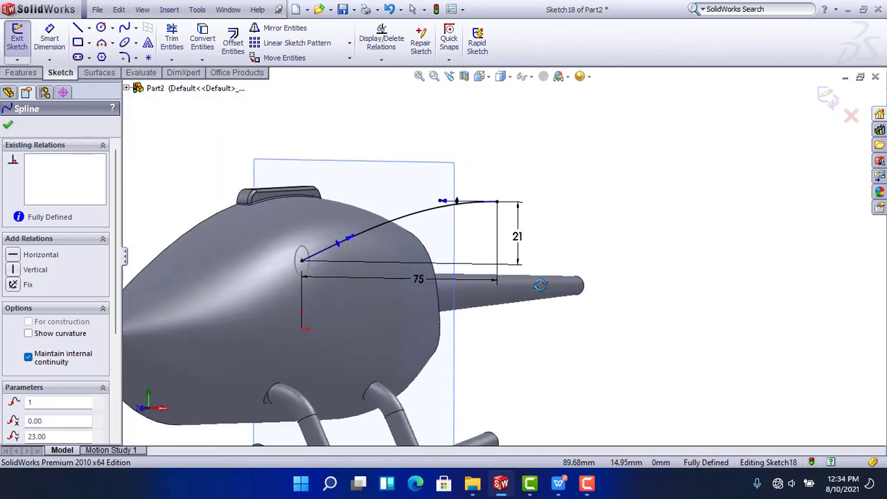
Finish the spline path sketch and hide Plane10
{"action": "scroll", "coordinate": [541, 285], "scroll_direction": "up", "scroll_amount": 2}
{"action": "left_click", "coordinate": [827, 96]}
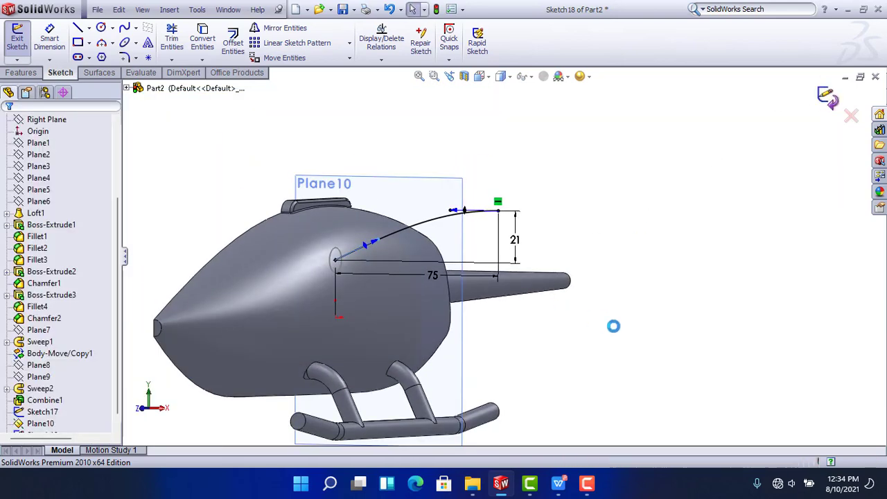
{"action": "left_click", "coordinate": [489, 187]}
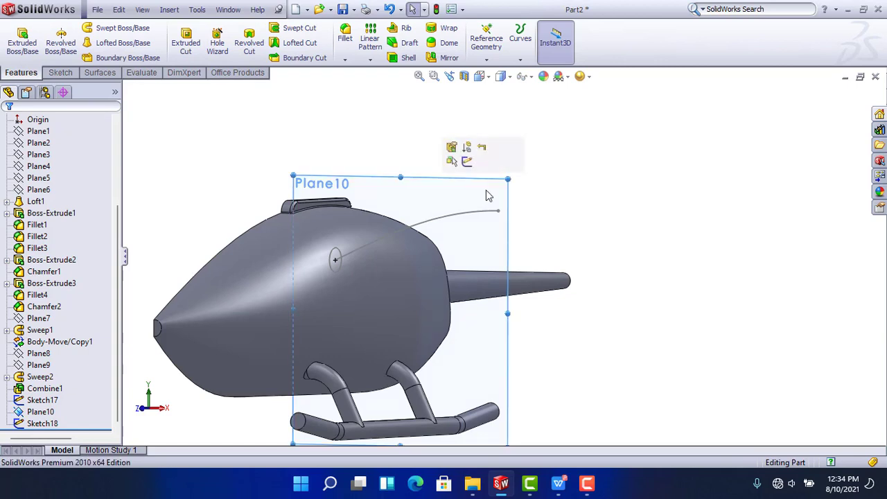
{"action": "left_click", "coordinate": [509, 159]}
Create a reference plane perpendicular to the spline at its outer endpoint
{"action": "scroll", "coordinate": [546, 264], "scroll_direction": "up", "scroll_amount": 2}
{"action": "middle_click_drag", "start_coordinate": [544, 263], "coordinate": [529, 287]}
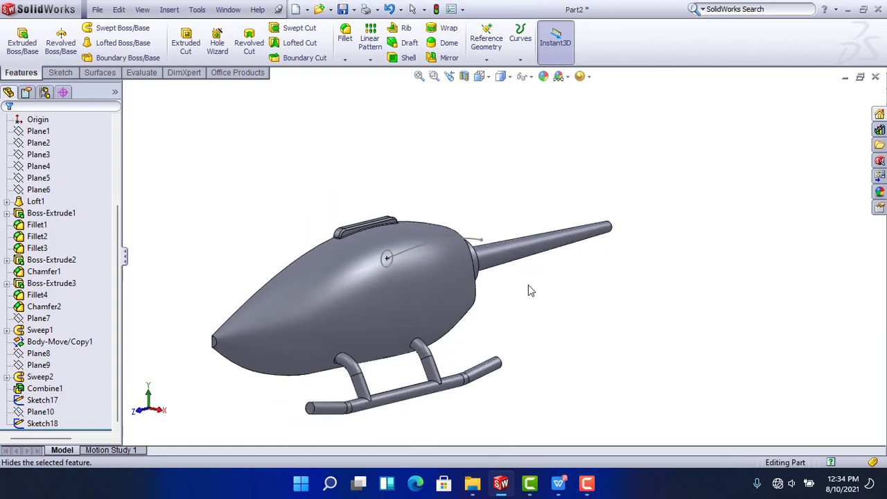
{"action": "scroll", "coordinate": [505, 252], "scroll_direction": "down", "scroll_amount": 5}
{"action": "double_click", "coordinate": [432, 222]}
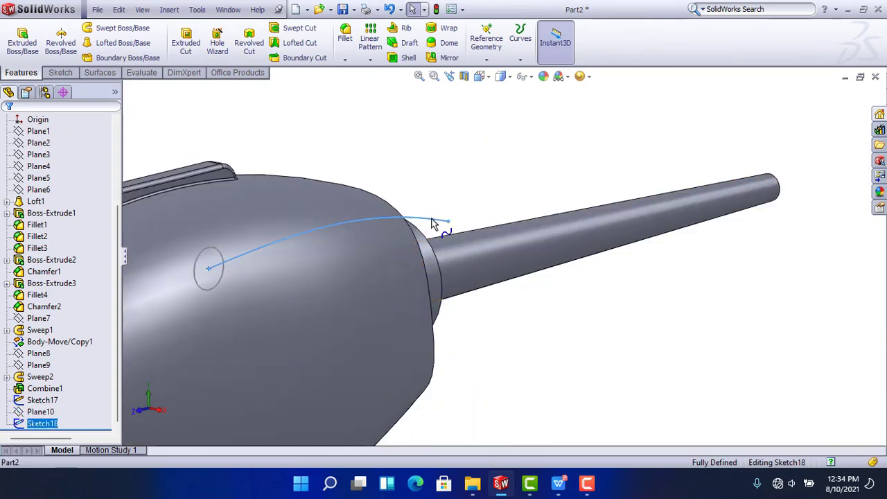
{"action": "left_click", "coordinate": [486, 42]}
{"action": "left_click", "coordinate": [493, 73]}
{"action": "key", "text": "Return"}
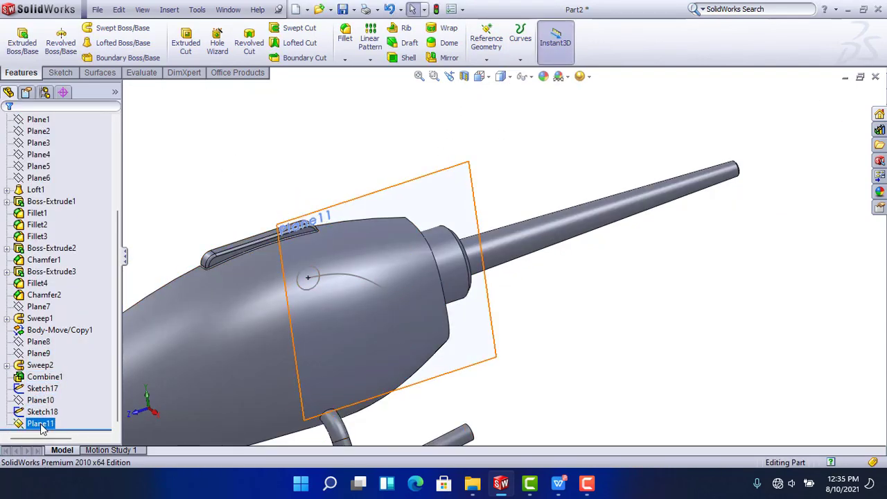
Start a new sketch on Plane11 and view it face-on
{"action": "left_click", "coordinate": [42, 423]}
{"action": "left_click", "coordinate": [48, 404]}
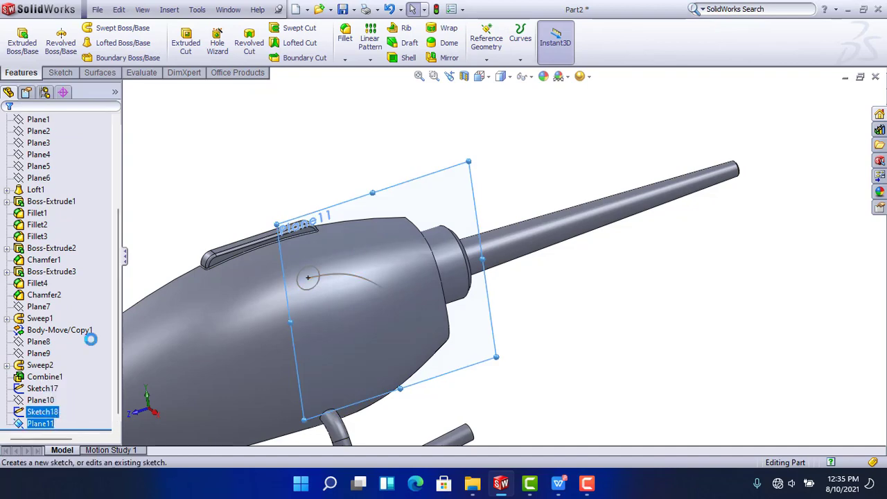
{"action": "middle_click_drag", "start_coordinate": [335, 165], "coordinate": [323, 145]}
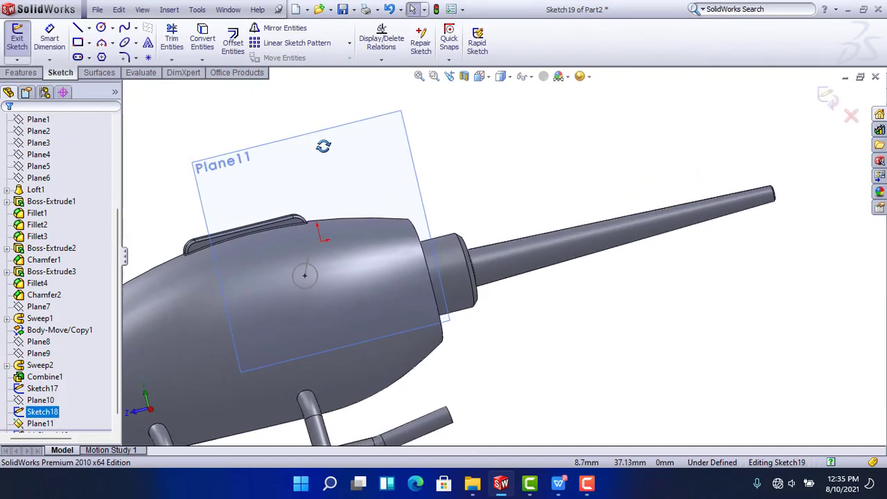
{"action": "key", "text": "ctrl+8"}
{"action": "scroll", "coordinate": [516, 238], "scroll_direction": "down", "scroll_amount": 4}
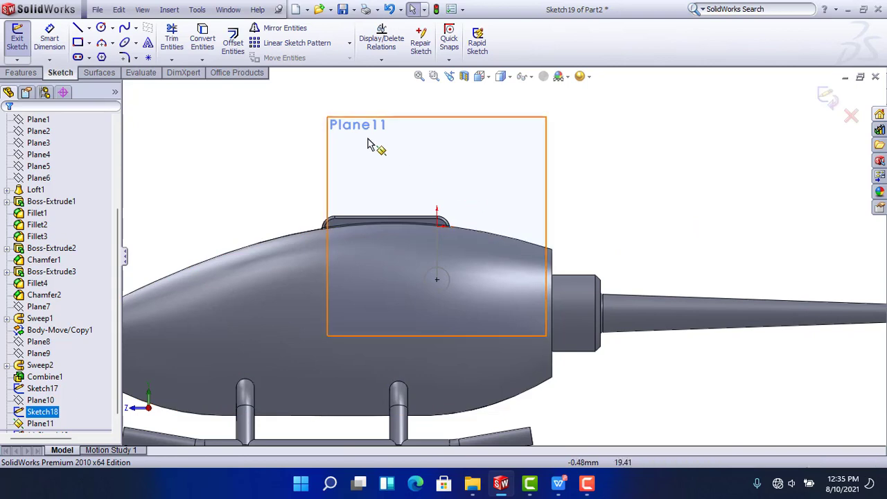
Sketch a center rectangle about 34 mm wide above the fuselage, near the outer end of the spline
{"action": "left_click", "coordinate": [89, 43]}
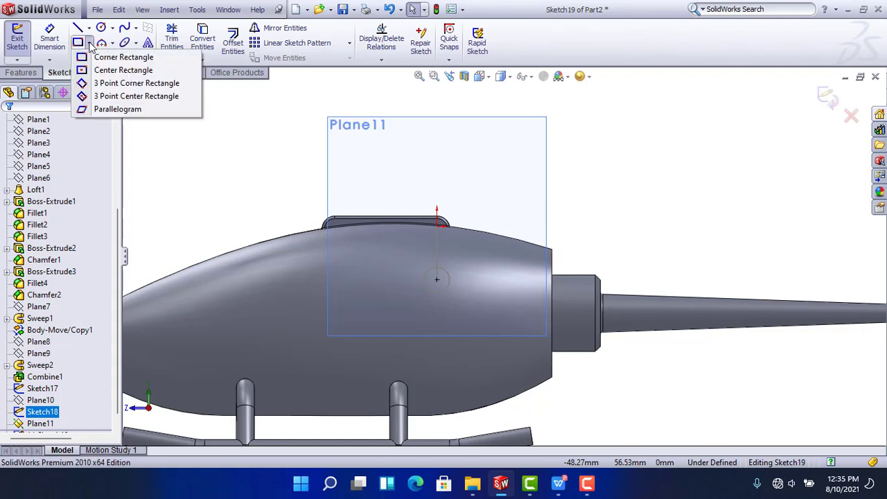
{"action": "left_click", "coordinate": [123, 70]}
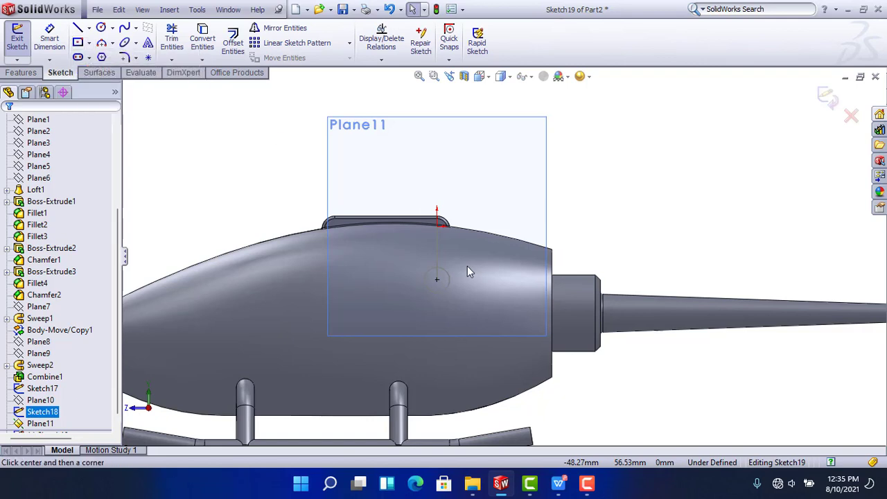
{"action": "scroll", "coordinate": [467, 270], "scroll_direction": "up", "scroll_amount": 2}
{"action": "left_click", "coordinate": [431, 177]}
{"action": "left_click", "coordinate": [448, 144]}
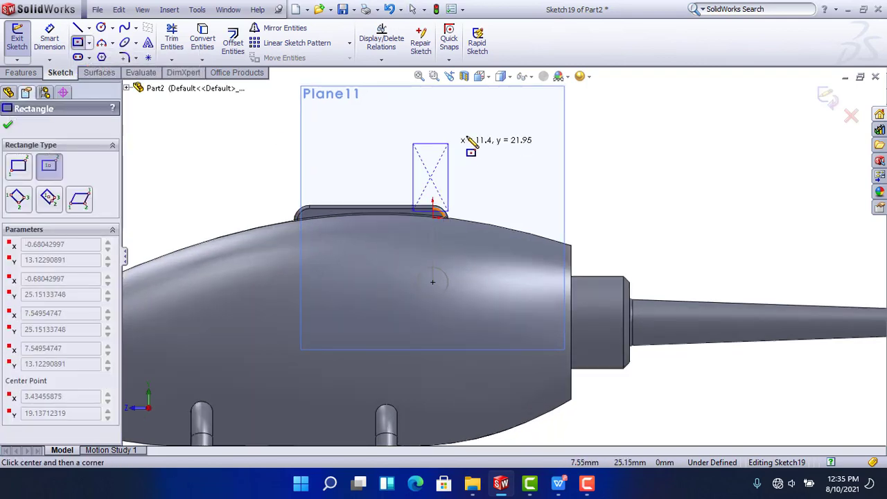
{"action": "left_click", "coordinate": [482, 134]}
{"action": "right_click", "coordinate": [538, 118]}
{"action": "left_click", "coordinate": [558, 125]}
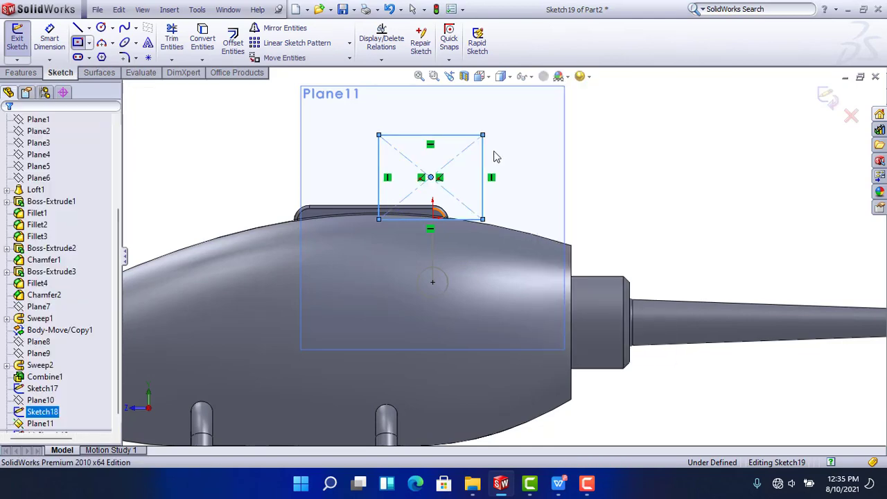
Add an equal relation between two adjacent sides of the rectangle to make it a square
{"action": "left_click", "coordinate": [464, 137]}
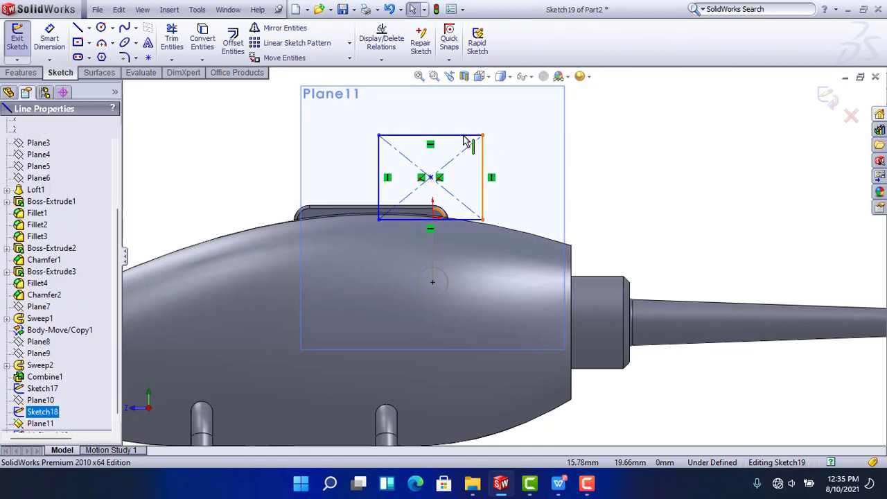
{"action": "left_click", "coordinate": [482, 167], "text": "ctrl"}
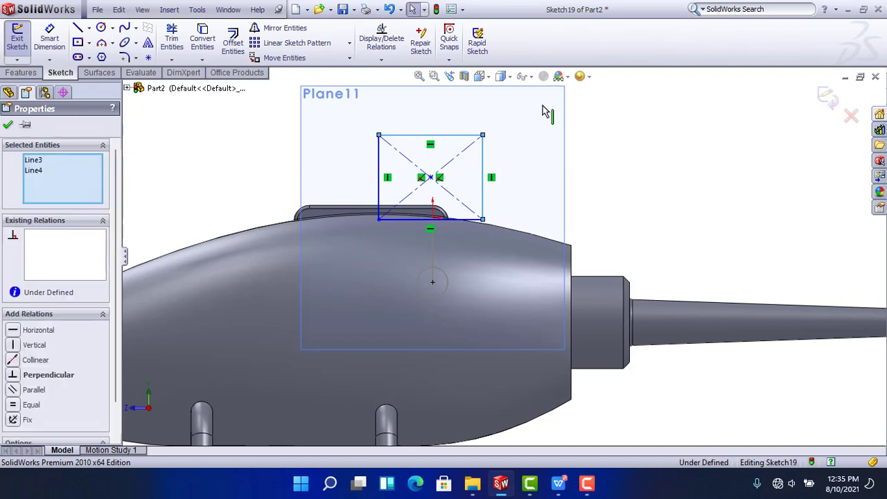
{"action": "left_click", "coordinate": [573, 87]}
{"action": "left_click", "coordinate": [662, 170]}
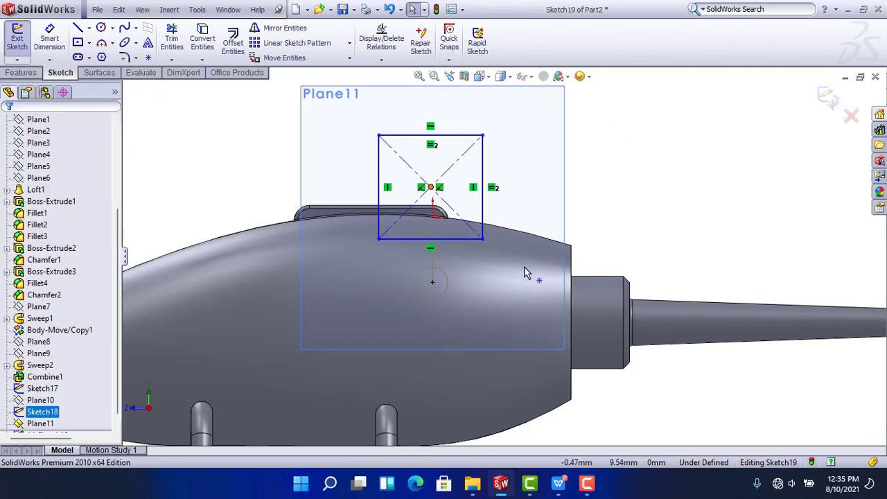
Make the square's center point coincident with the spline's outer endpoint
{"action": "left_click", "coordinate": [539, 279]}
{"action": "middle_click_drag", "start_coordinate": [546, 286], "coordinate": [469, 233]}
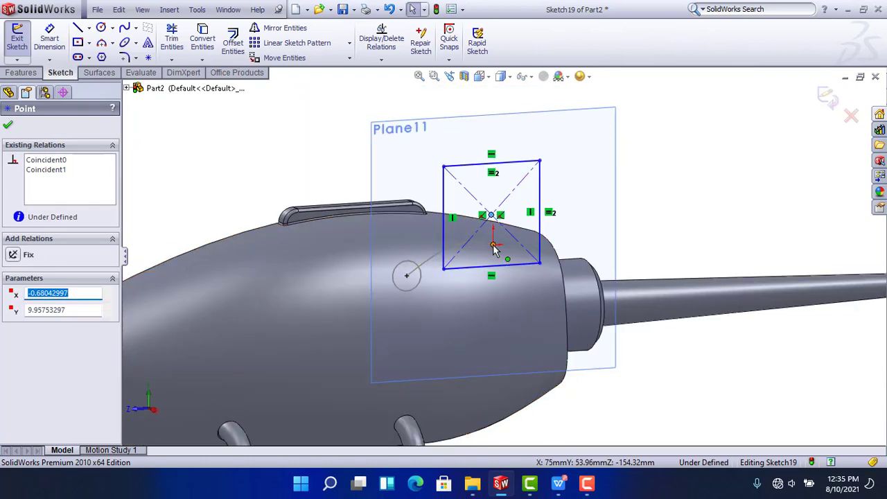
{"action": "key", "text": "Escape"}
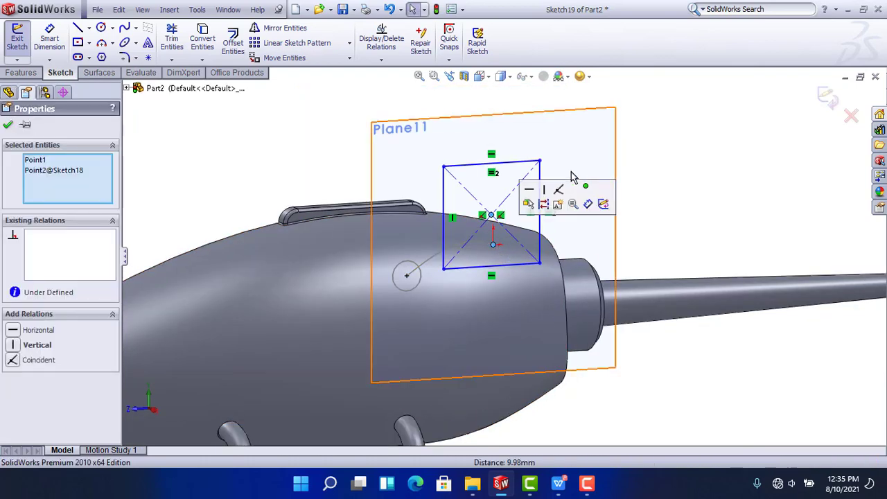
{"action": "left_click", "coordinate": [563, 192]}
{"action": "key", "text": "Escape"}
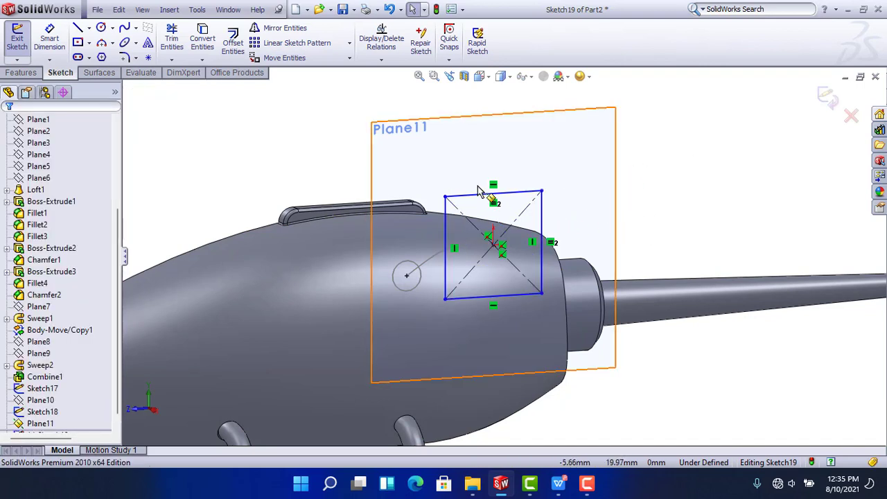
Dimension the square's vertical side as 13 mm
{"action": "left_click", "coordinate": [49, 38]}
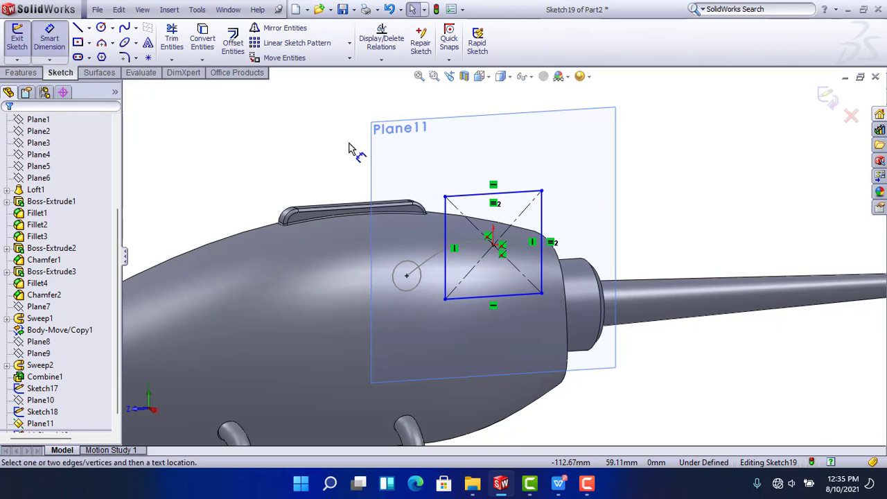
{"action": "left_click", "coordinate": [573, 239]}
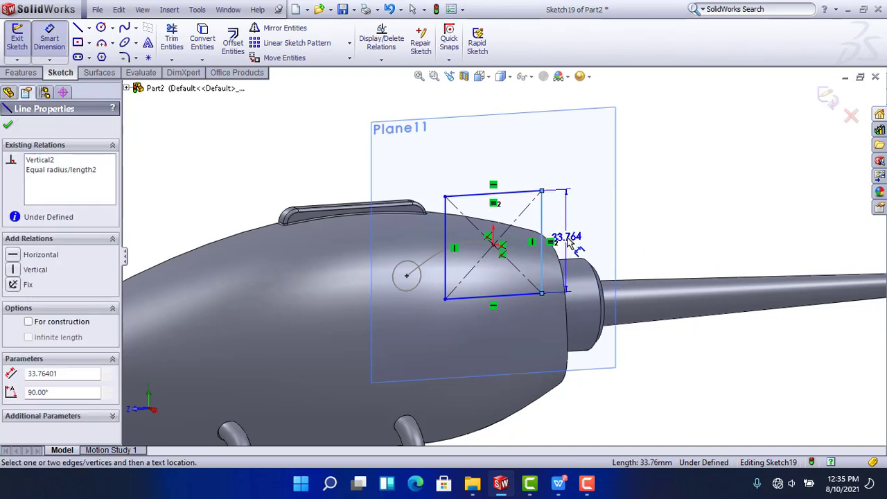
{"action": "left_click", "coordinate": [572, 244]}
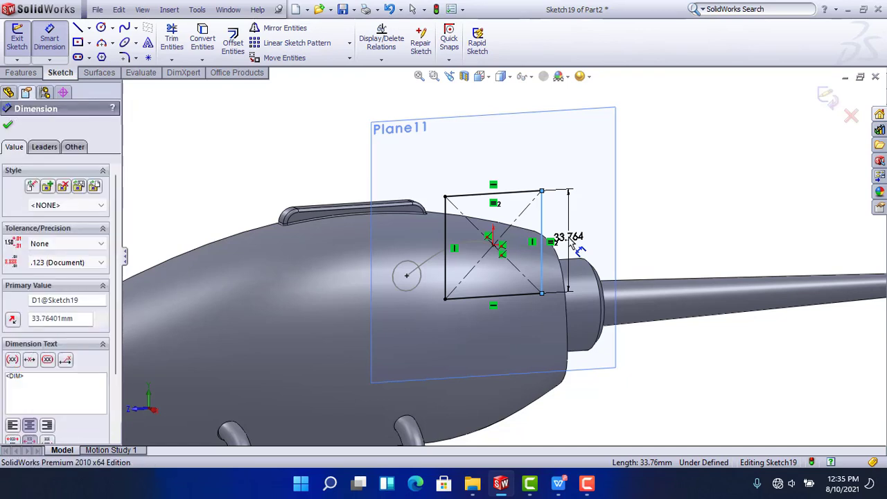
{"action": "type", "text": "13"}
{"action": "key", "text": "Return"}
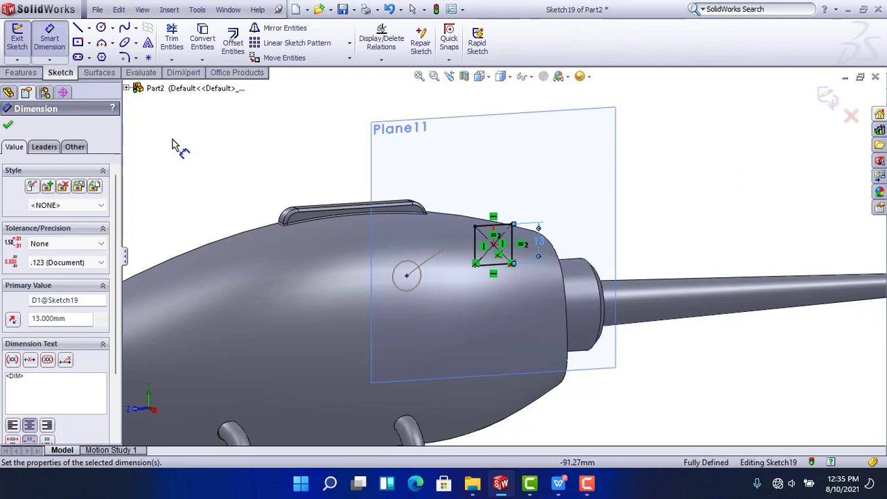
{"action": "left_click", "coordinate": [7, 126]}
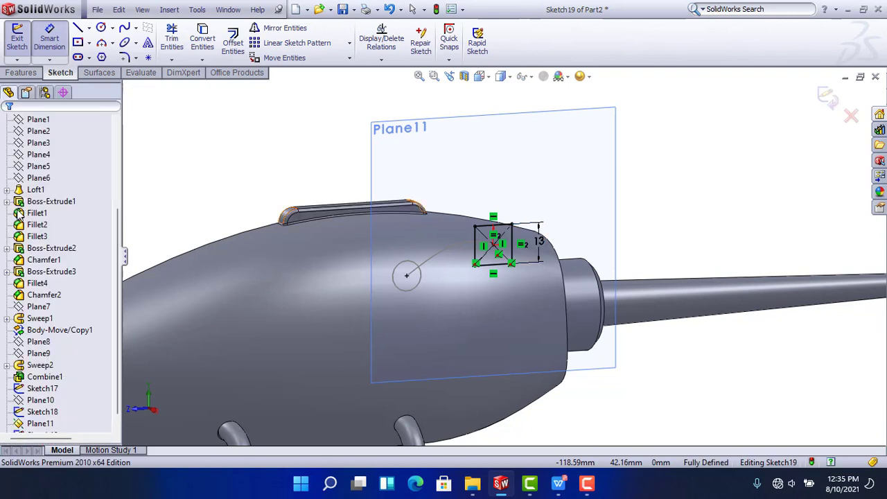
Hide Plane11 and finish the square's sketch
{"action": "left_click", "coordinate": [39, 412]}
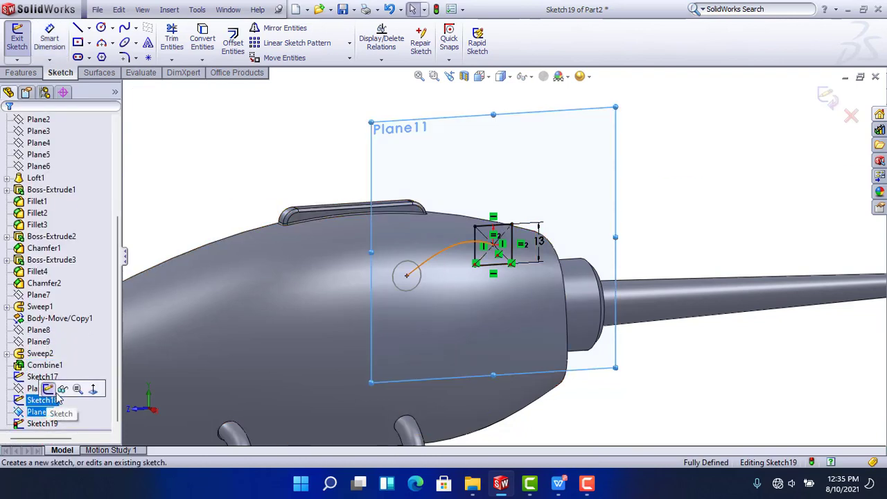
{"action": "left_click", "coordinate": [58, 390]}
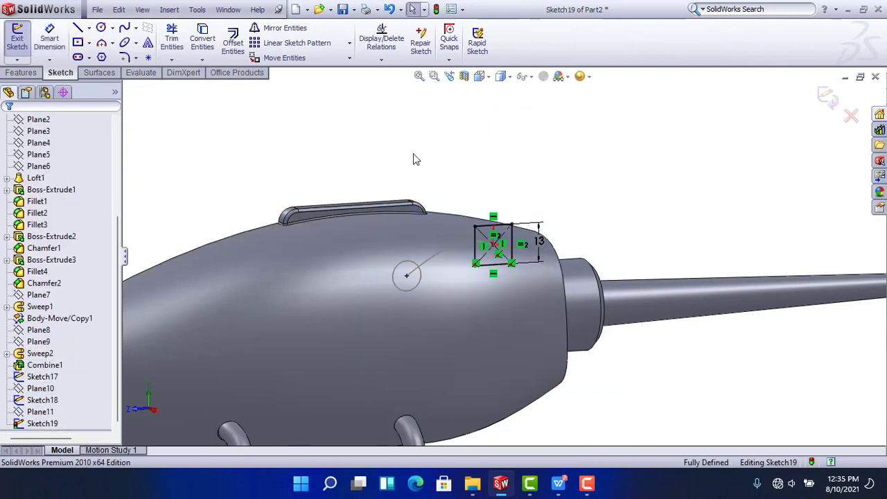
{"action": "left_click", "coordinate": [824, 97]}
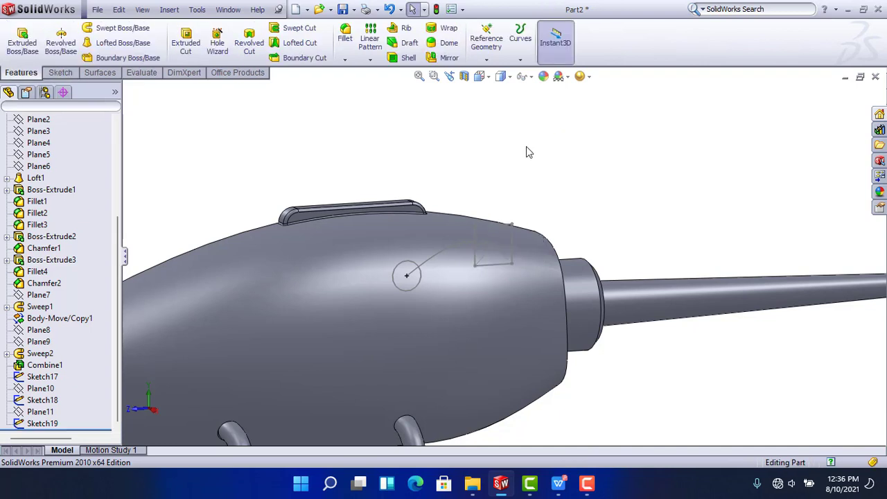
Loft a solid arm from the fuselage circle to the 13 mm square, using the spline sketch as the centerline
{"action": "left_click", "coordinate": [113, 43]}
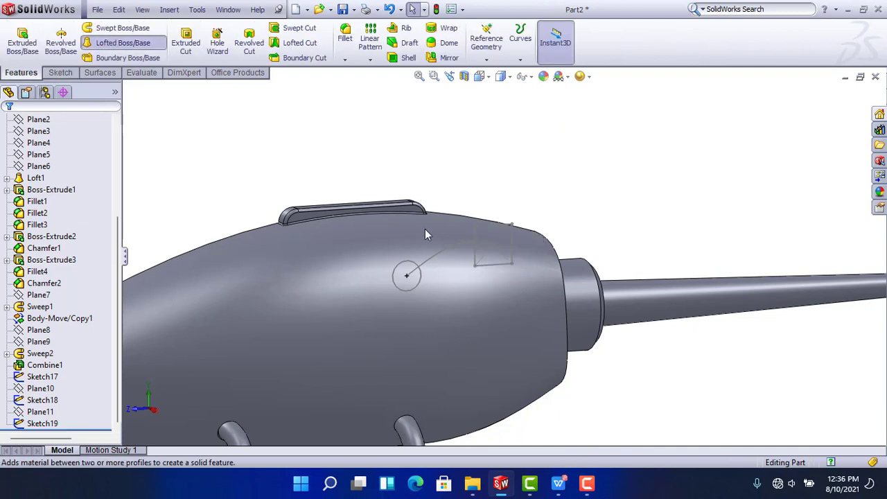
{"action": "left_click", "coordinate": [407, 270]}
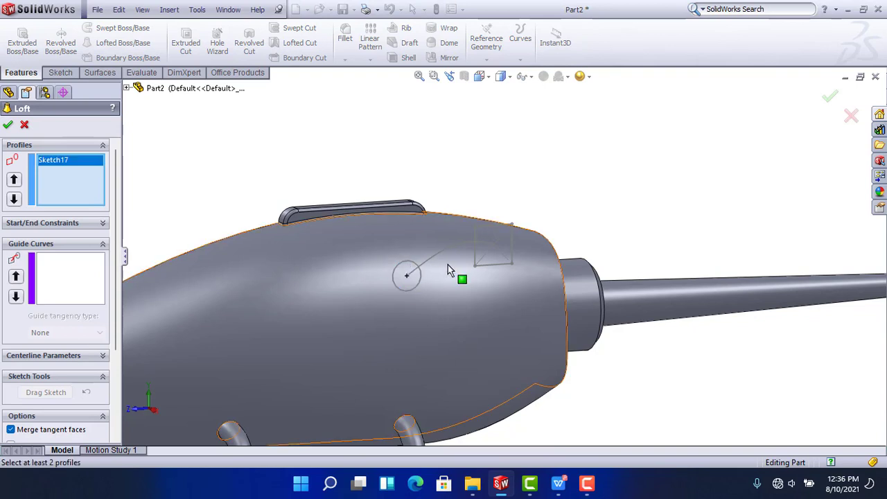
{"action": "left_click", "coordinate": [485, 266]}
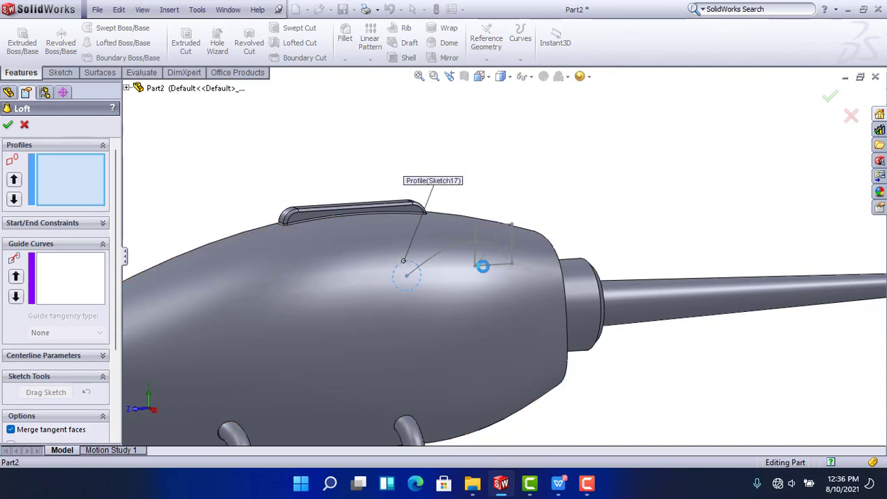
{"action": "left_click", "coordinate": [102, 356]}
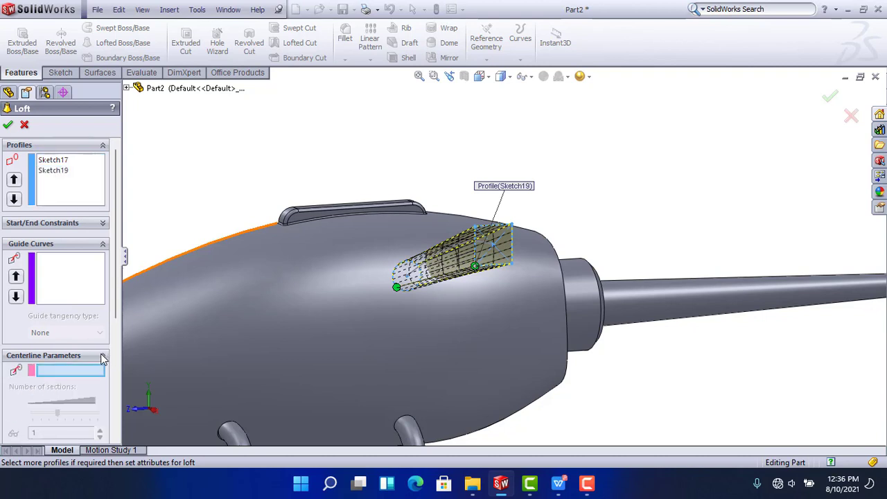
{"action": "left_click", "coordinate": [422, 266]}
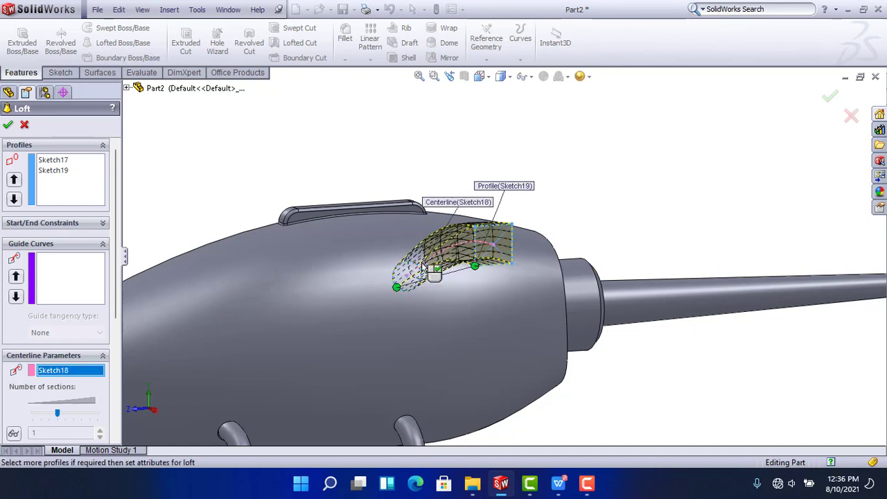
{"action": "key", "text": "Return"}
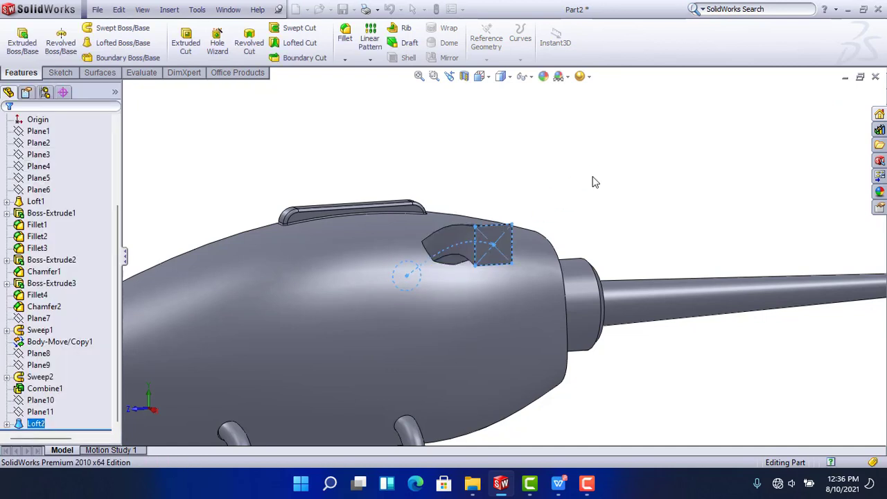
Edit the arm's loft and turn off Merge result to make it a separate body
{"action": "left_click", "coordinate": [36, 423]}
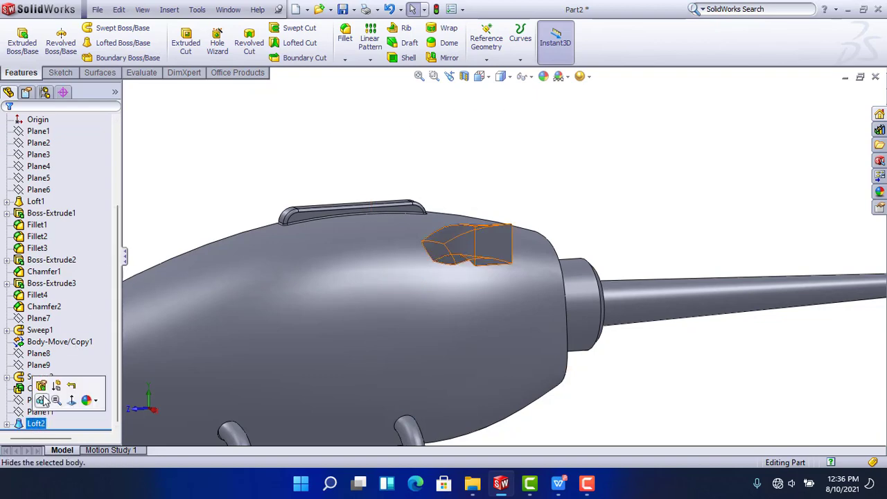
{"action": "left_click", "coordinate": [41, 386]}
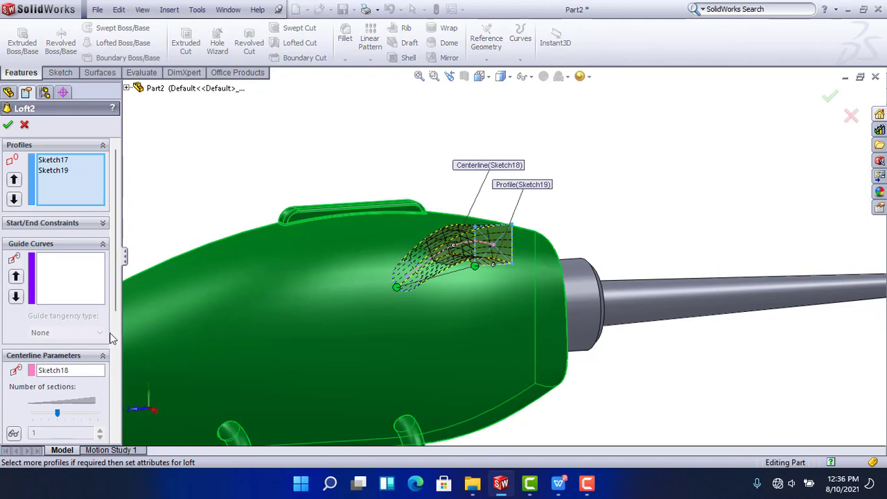
{"action": "left_click_drag", "start_coordinate": [114, 280], "coordinate": [114, 391]}
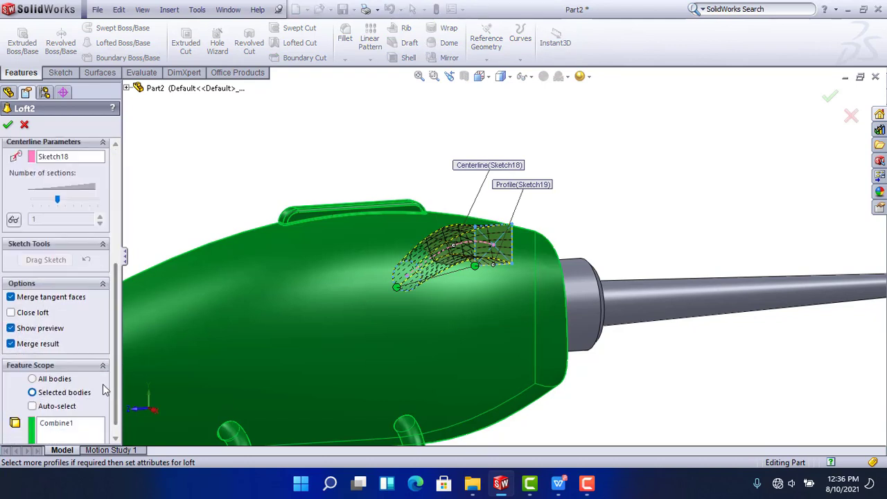
{"action": "left_click", "coordinate": [11, 343]}
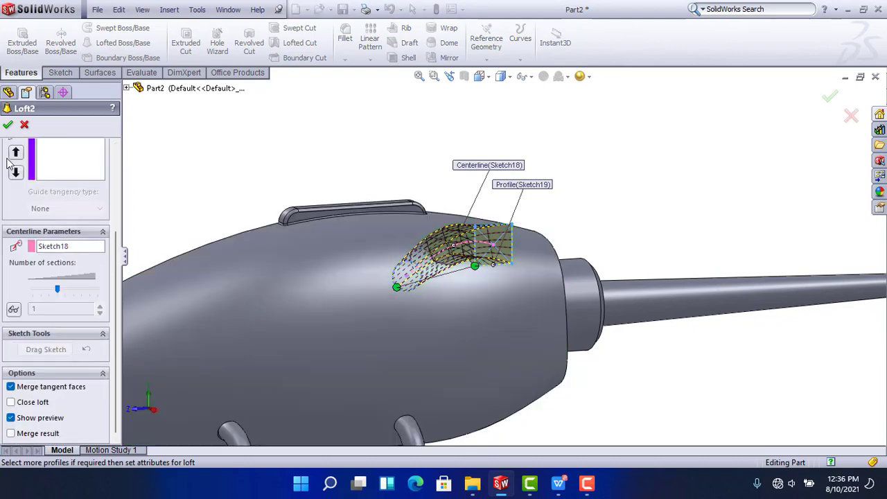
{"action": "key", "text": "Return"}
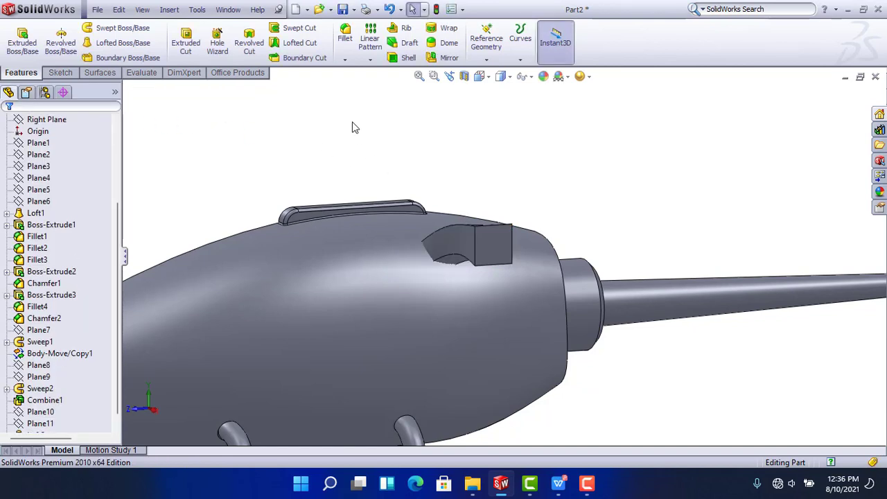
Fillet the arm's four long curved edges with a constant 1 mm radius
{"action": "left_click", "coordinate": [346, 35]}
{"action": "scroll", "coordinate": [474, 239], "scroll_direction": "down", "scroll_amount": 2}
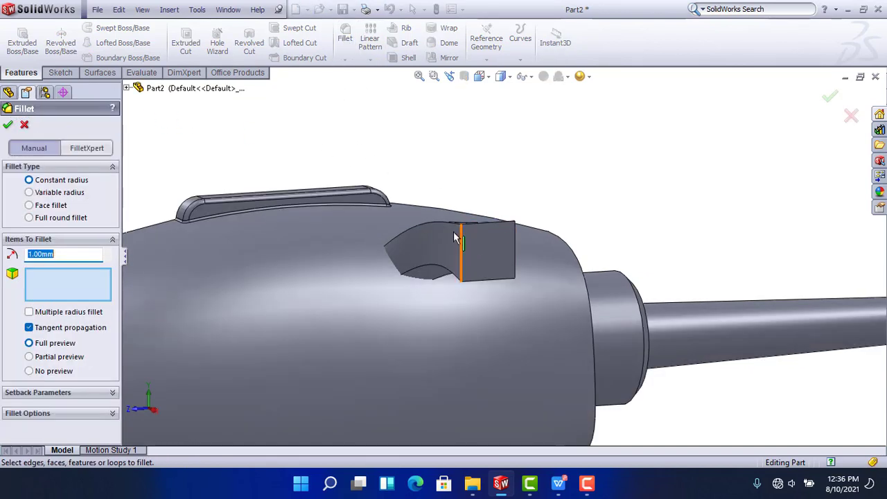
{"action": "left_click", "coordinate": [451, 230]}
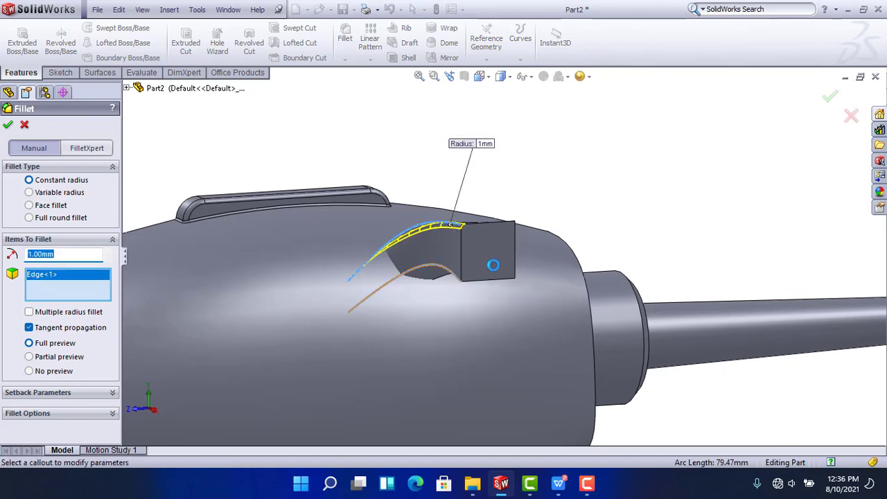
{"action": "middle_click_drag", "start_coordinate": [473, 254], "coordinate": [420, 296]}
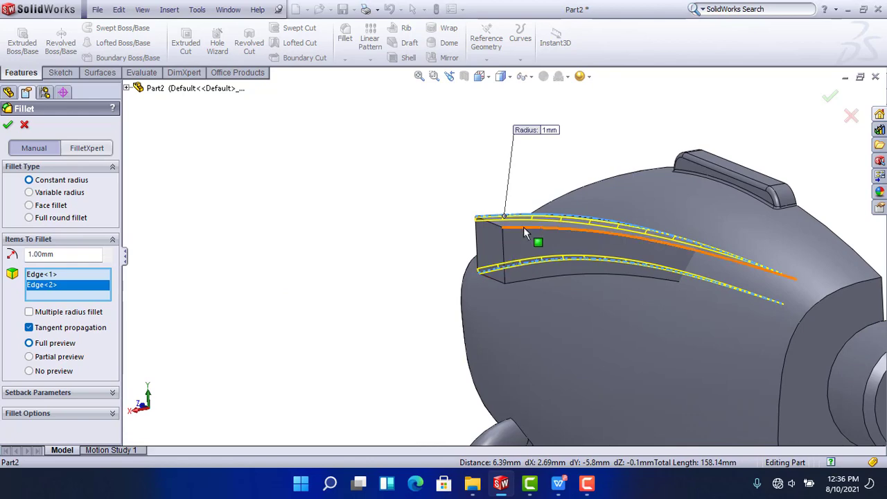
{"action": "left_click", "coordinate": [523, 227]}
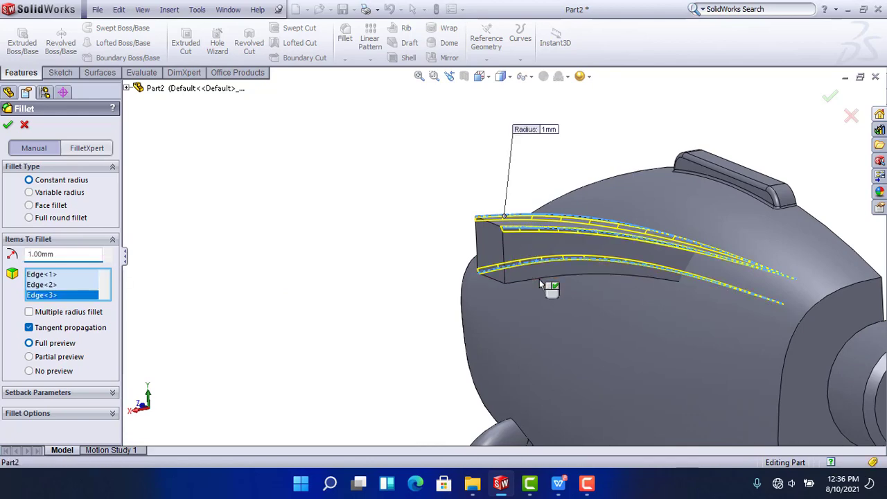
{"action": "left_click", "coordinate": [541, 281]}
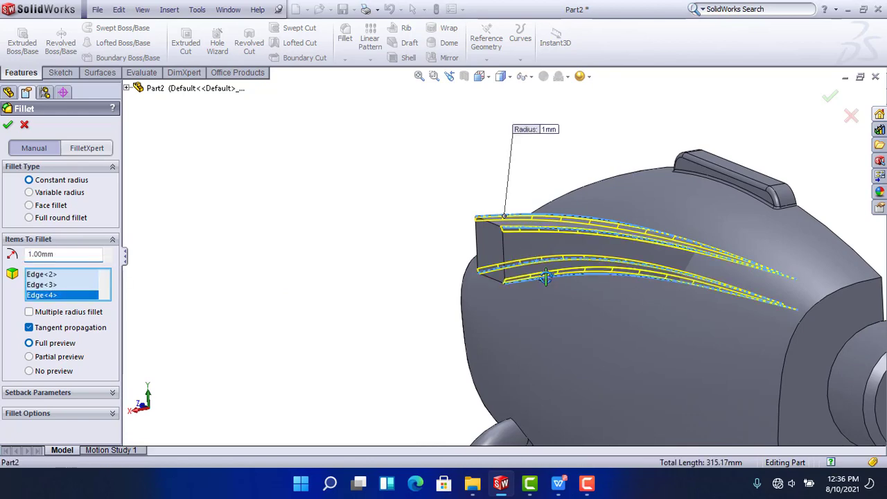
{"action": "middle_click_drag", "start_coordinate": [547, 273], "coordinate": [620, 284]}
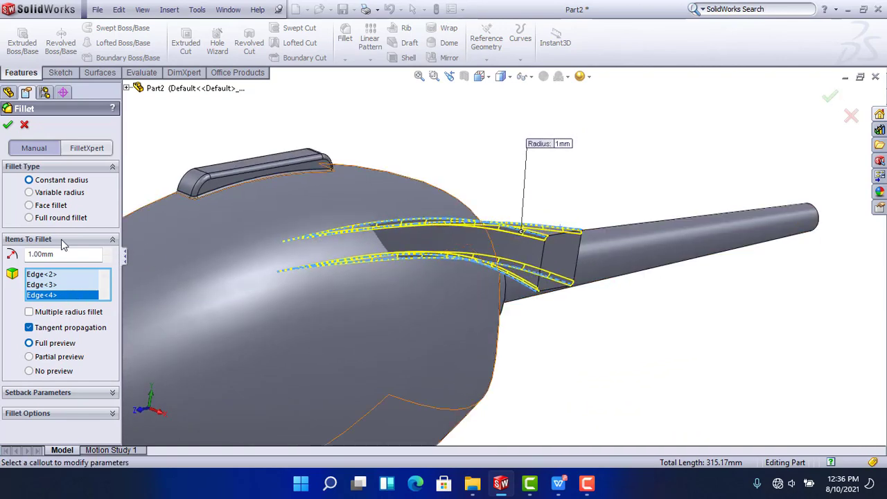
{"action": "left_click", "coordinate": [8, 124]}
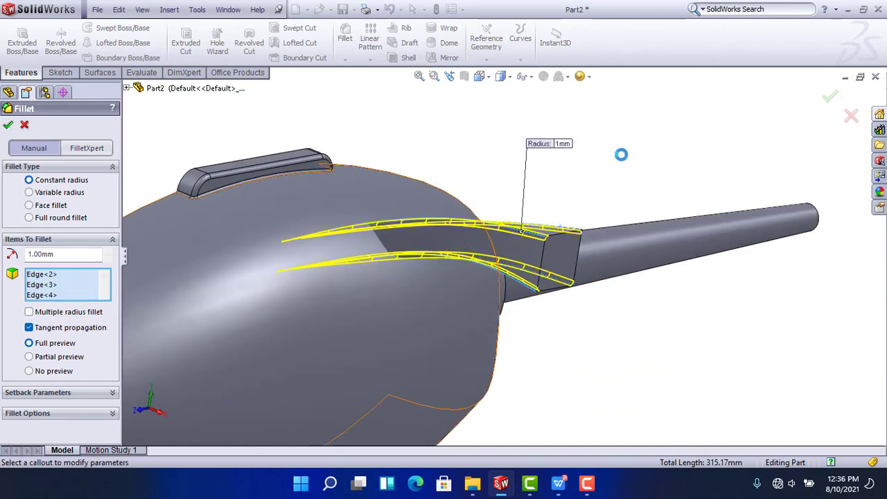
Show the arm loft's centerline spline, Sketch18, in the model
{"action": "middle_click_drag", "start_coordinate": [610, 200], "coordinate": [638, 218]}
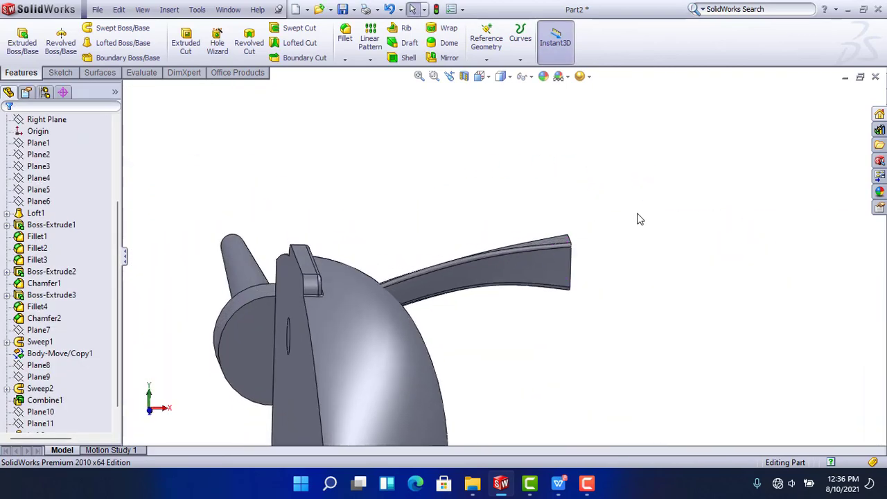
{"action": "middle_click_drag", "start_coordinate": [590, 288], "coordinate": [557, 277]}
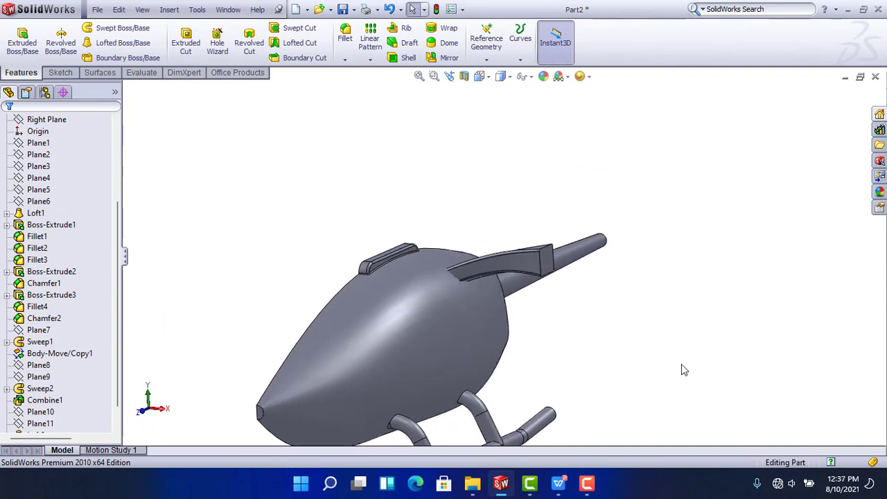
{"action": "scroll", "coordinate": [76, 370], "scroll_direction": "down", "scroll_amount": 1}
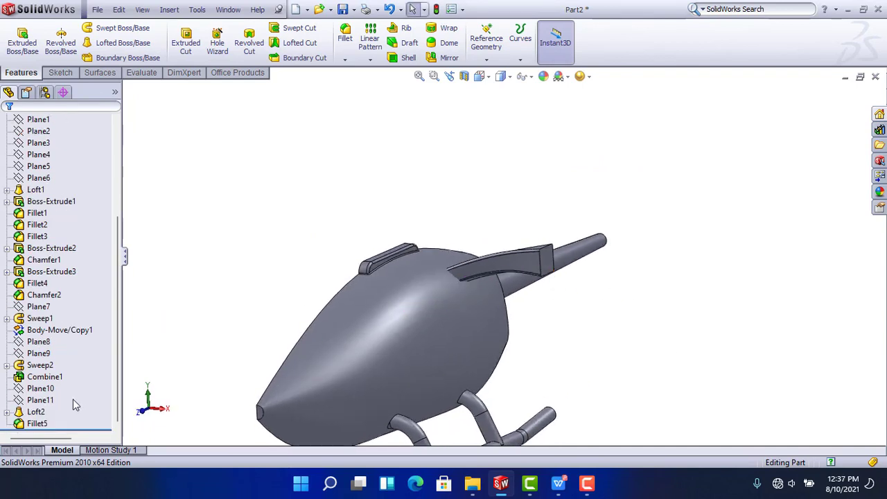
{"action": "left_click", "coordinate": [25, 251]}
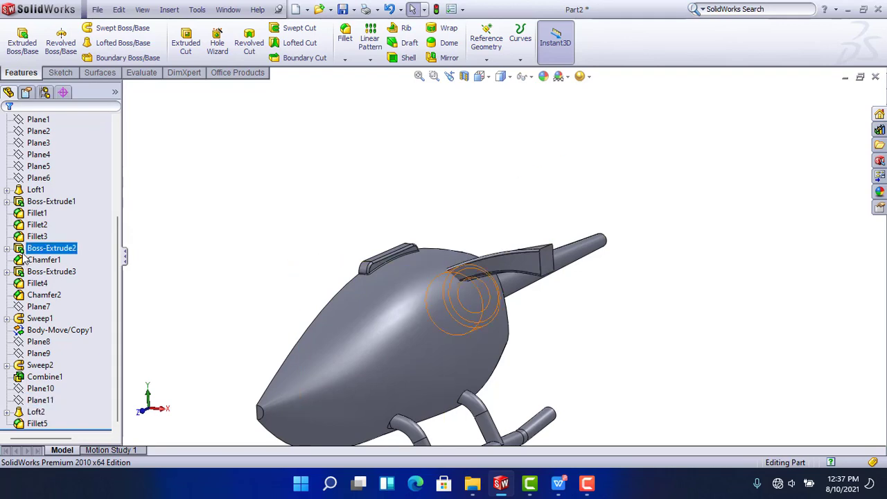
{"action": "left_click", "coordinate": [37, 424]}
{"action": "left_click", "coordinate": [7, 412]}
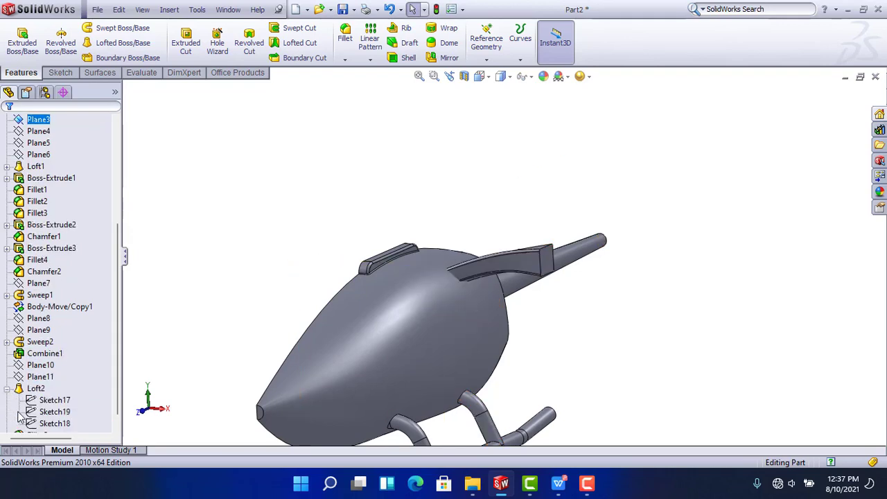
{"action": "left_click", "coordinate": [41, 402]}
{"action": "left_click", "coordinate": [42, 412]}
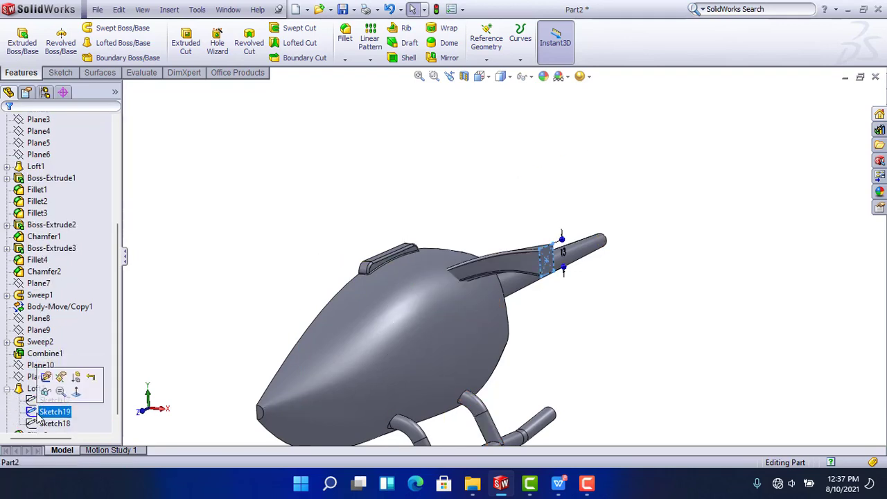
{"action": "left_click", "coordinate": [43, 424]}
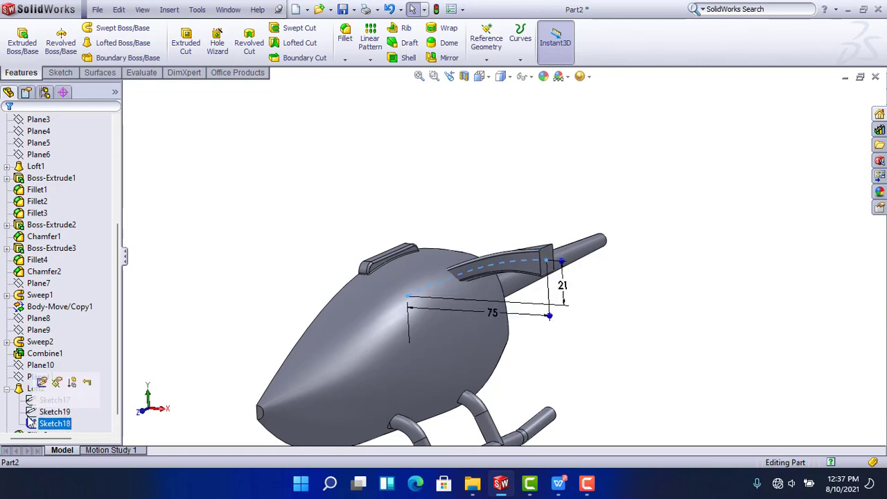
{"action": "left_click", "coordinate": [22, 379]}
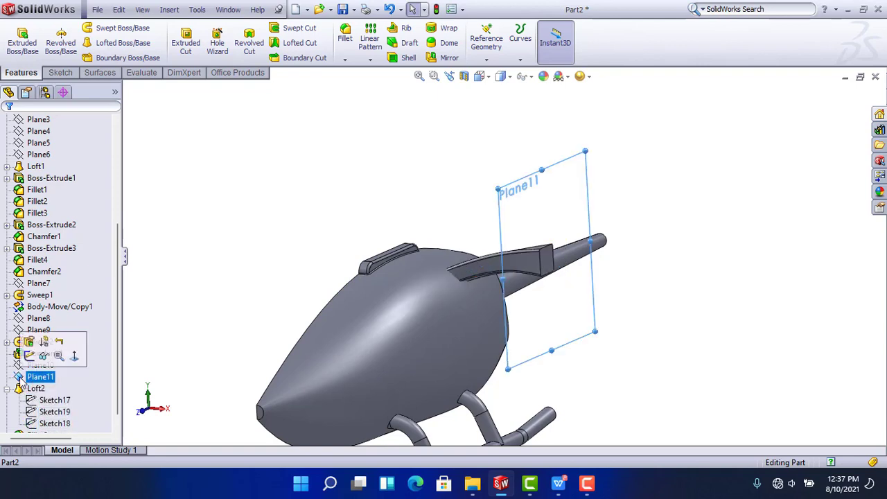
{"action": "left_click", "coordinate": [45, 425]}
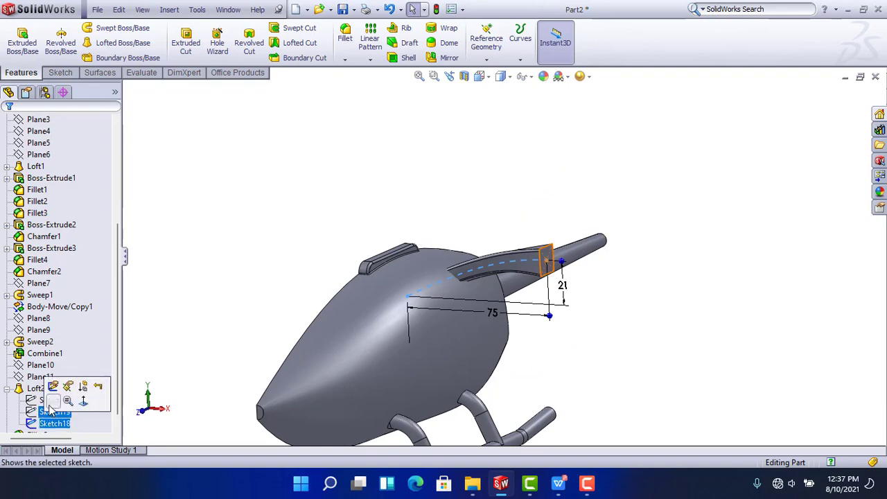
{"action": "left_click", "coordinate": [53, 403]}
{"action": "left_click", "coordinate": [428, 235]}
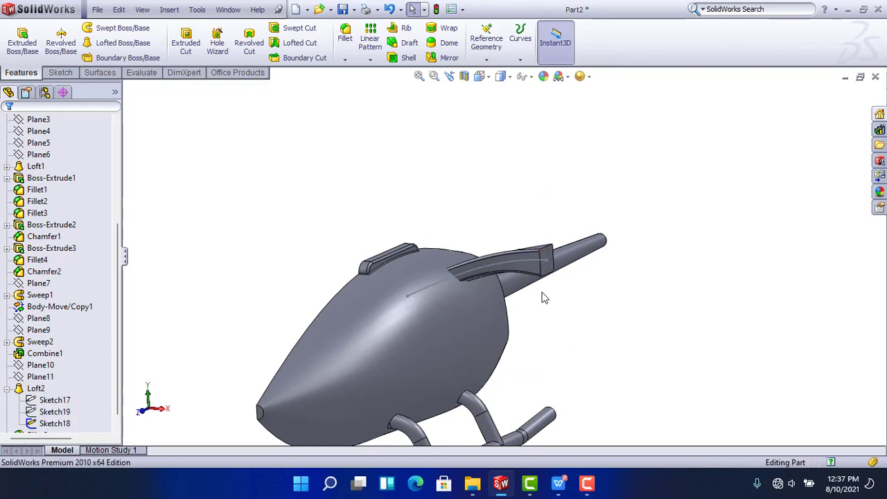
Create a reference plane parallel to the Front Plane and coincident with the centerline spline's outer endpoint
{"action": "middle_click_drag", "start_coordinate": [555, 309], "coordinate": [534, 310]}
{"action": "scroll", "coordinate": [533, 300], "scroll_direction": "down", "scroll_amount": 2}
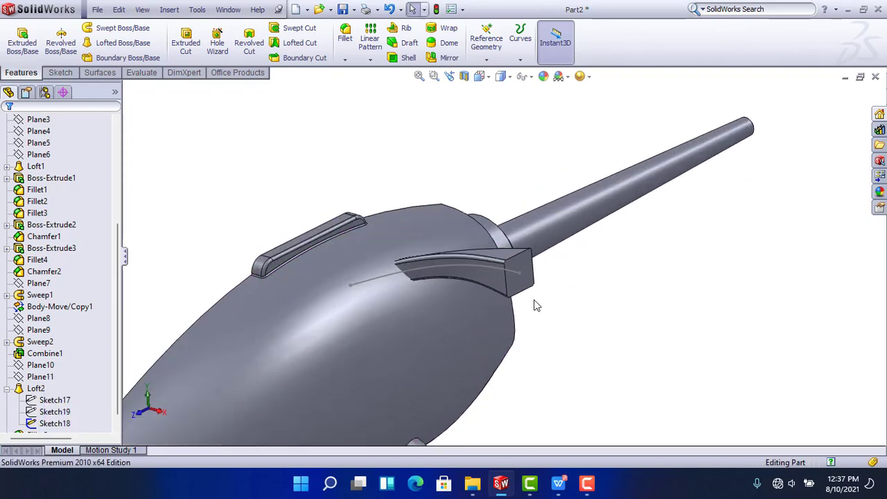
{"action": "scroll", "coordinate": [101, 245], "scroll_direction": "up", "scroll_amount": 5}
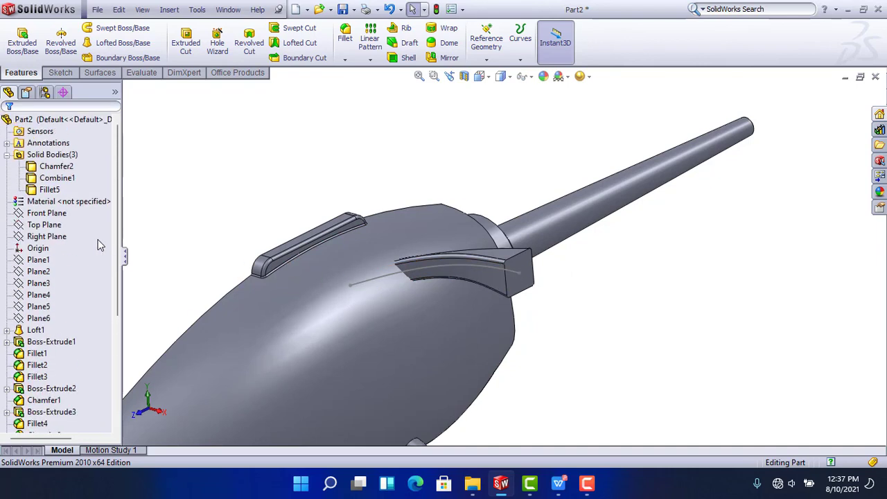
{"action": "left_click", "coordinate": [48, 213]}
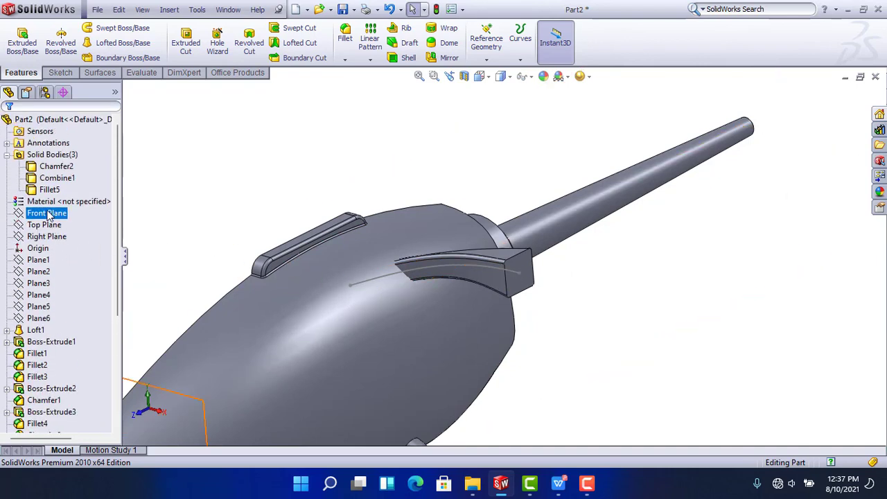
{"action": "left_click", "coordinate": [519, 274]}
{"action": "left_click", "coordinate": [486, 42]}
{"action": "left_click", "coordinate": [491, 70]}
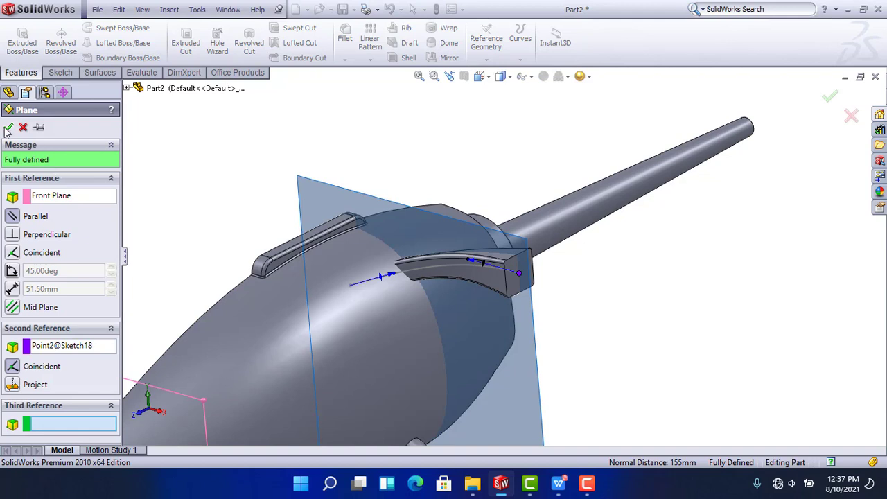
{"action": "left_click", "coordinate": [8, 127]}
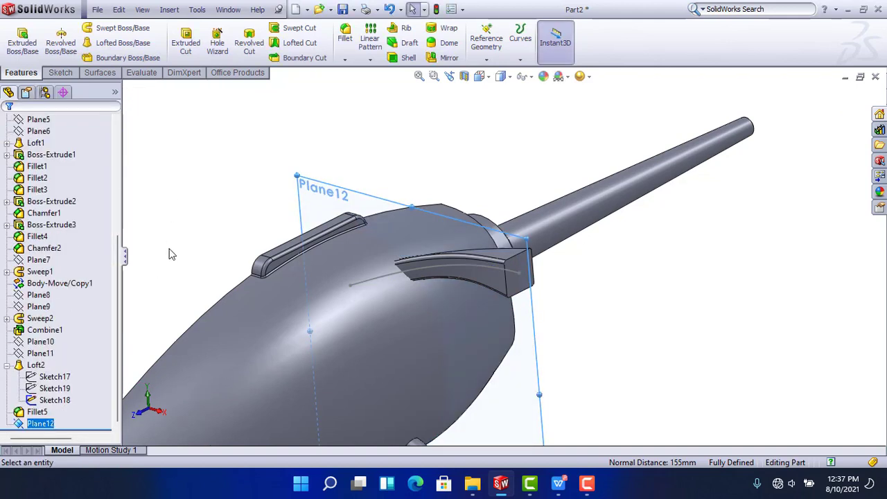
Sketch two concentric circles, about 26 mm and 17 mm in diameter, on Plane12 just beyond the arm's outer end
{"action": "left_click", "coordinate": [40, 424]}
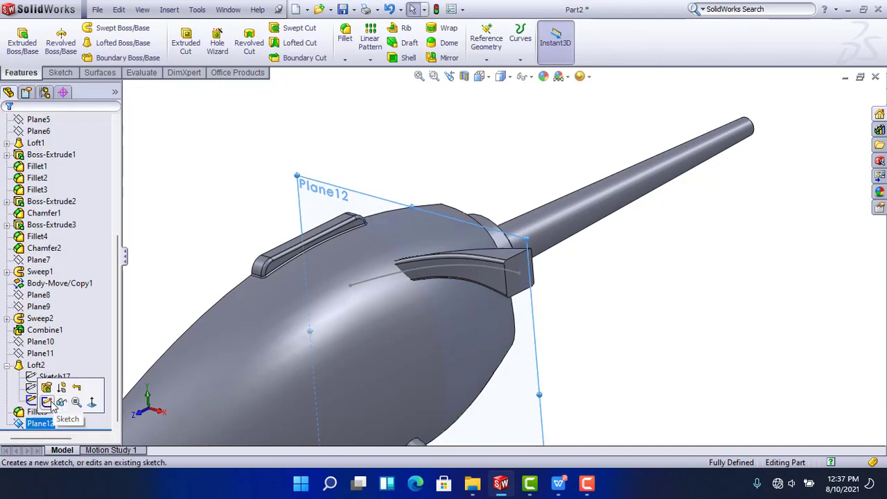
{"action": "left_click", "coordinate": [47, 402]}
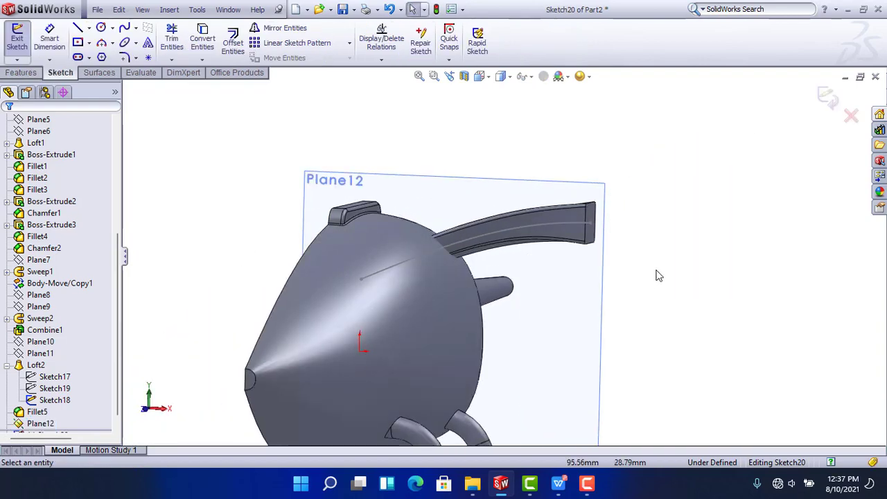
{"action": "scroll", "coordinate": [697, 138], "scroll_direction": "down", "scroll_amount": 3}
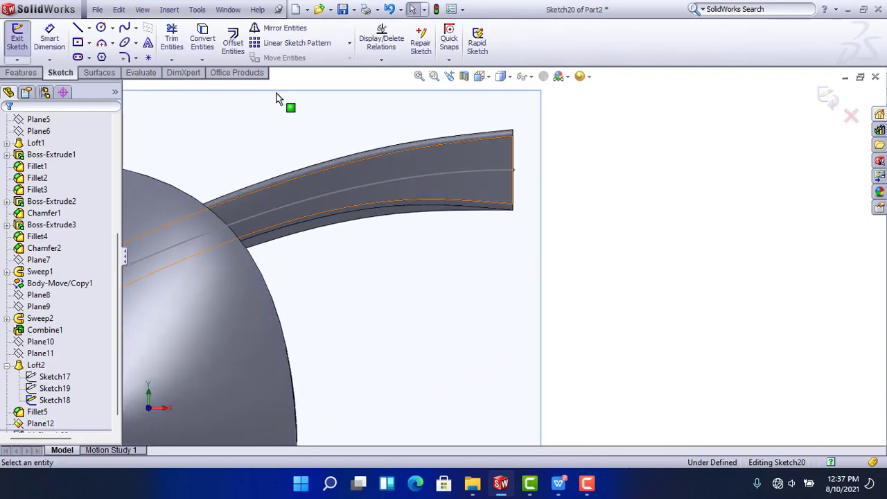
{"action": "left_click", "coordinate": [104, 28]}
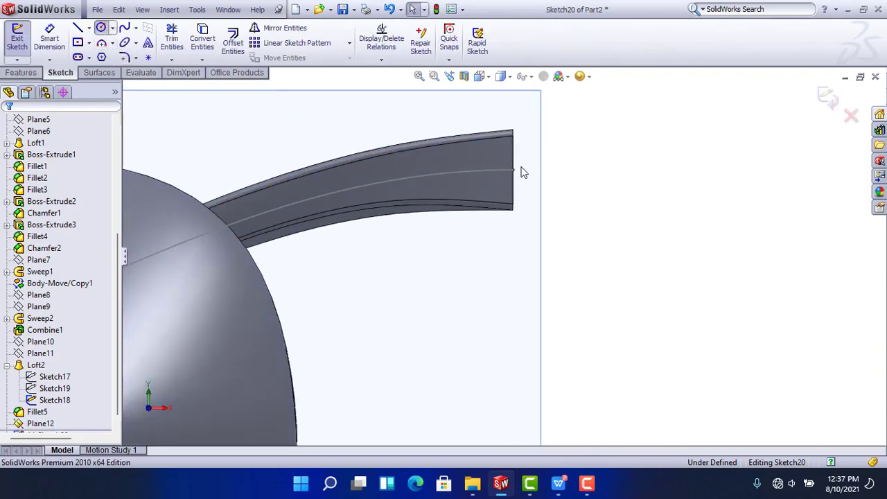
{"action": "left_click", "coordinate": [562, 174]}
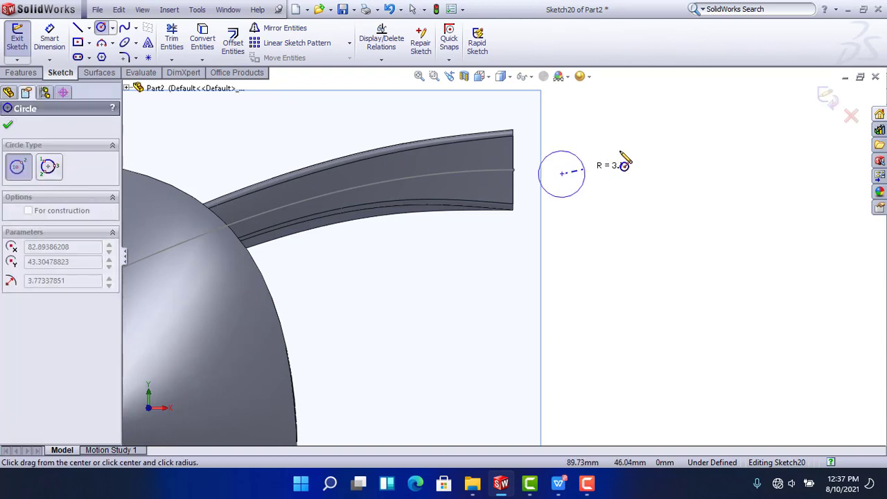
{"action": "left_click", "coordinate": [643, 162]}
{"action": "left_click", "coordinate": [562, 174]}
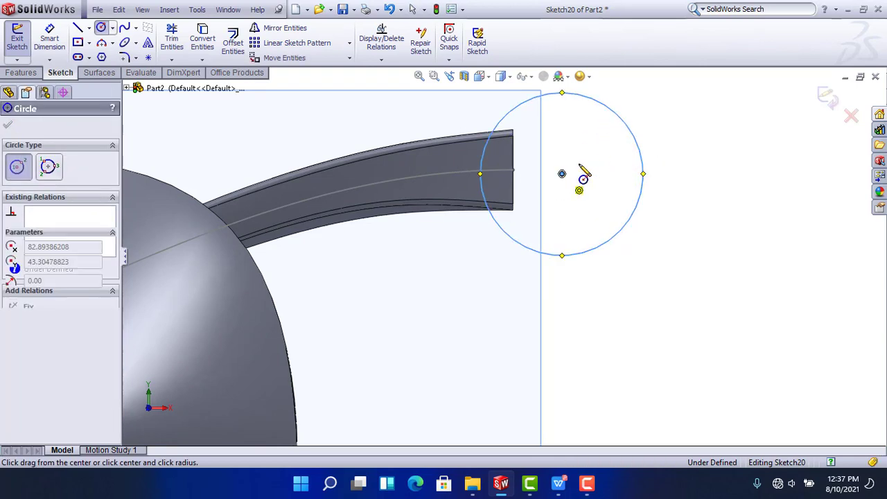
{"action": "left_click", "coordinate": [601, 140]}
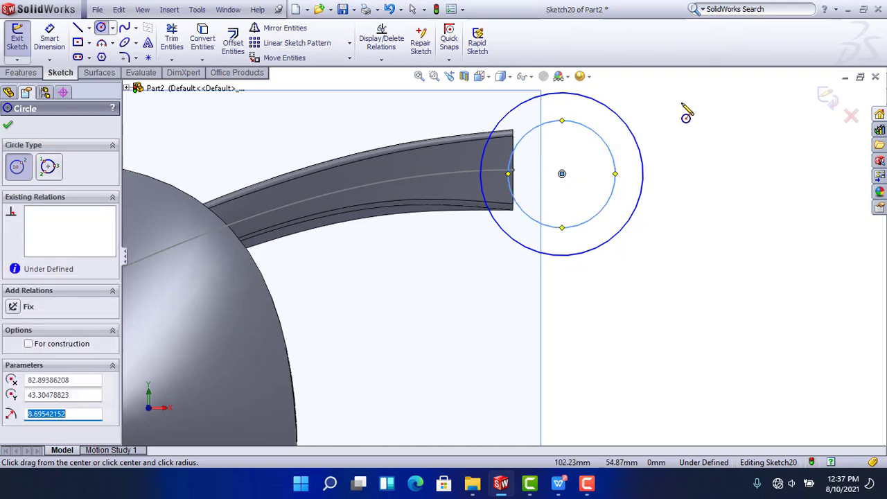
{"action": "right_click", "coordinate": [686, 111]}
{"action": "left_click", "coordinate": [693, 115]}
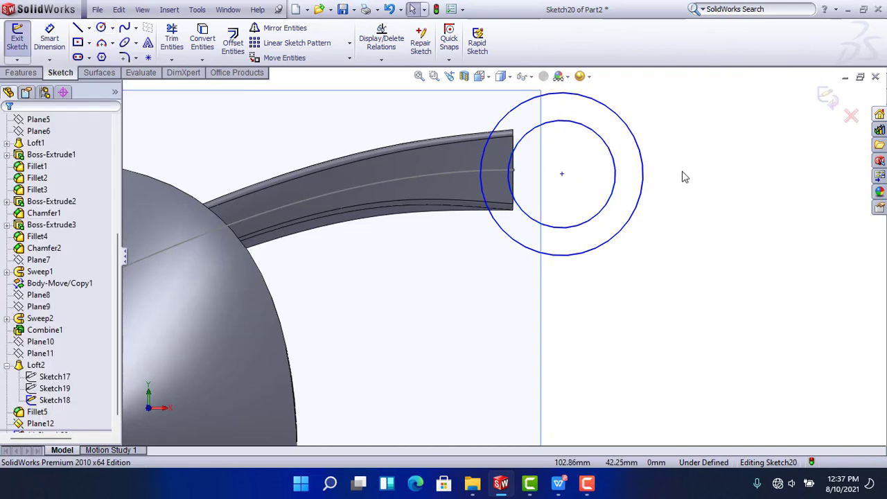
Draw a horizontal construction line about 8 mm long from the arm centerline's outer endpoint to the circles' center
{"action": "left_click", "coordinate": [77, 28]}
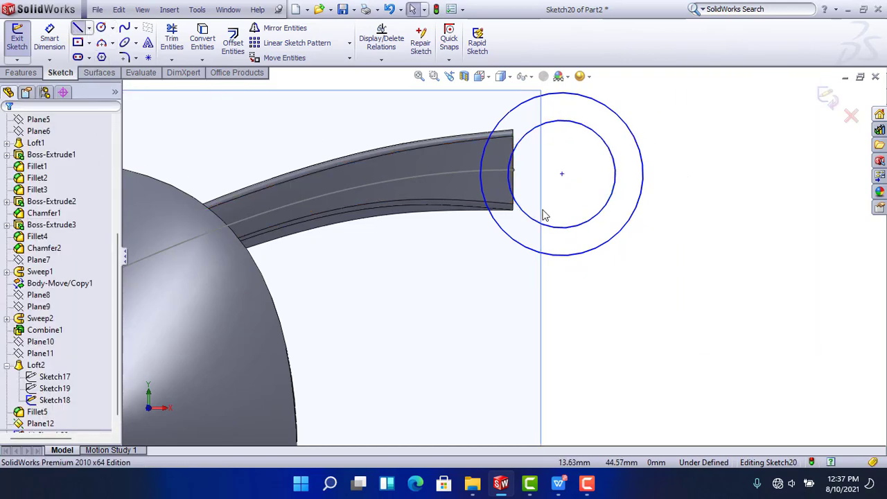
{"action": "left_click", "coordinate": [512, 170]}
{"action": "left_click", "coordinate": [563, 174]}
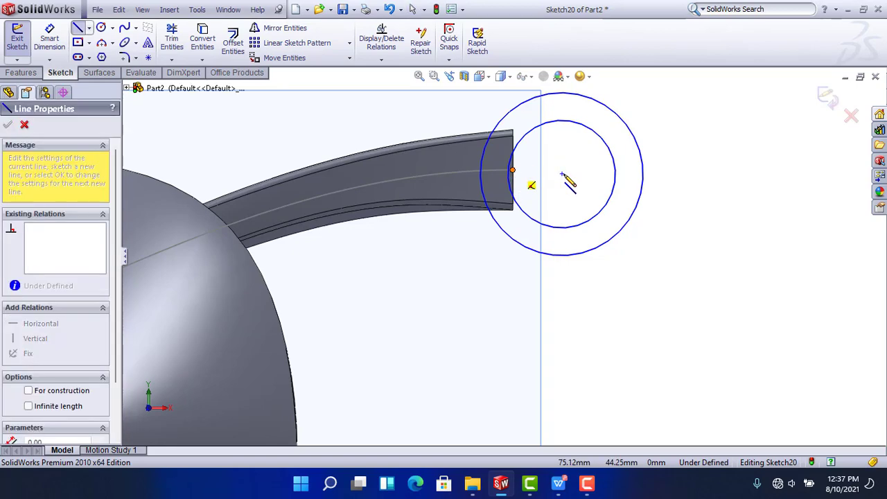
{"action": "right_click", "coordinate": [709, 166]}
{"action": "left_click", "coordinate": [709, 167]}
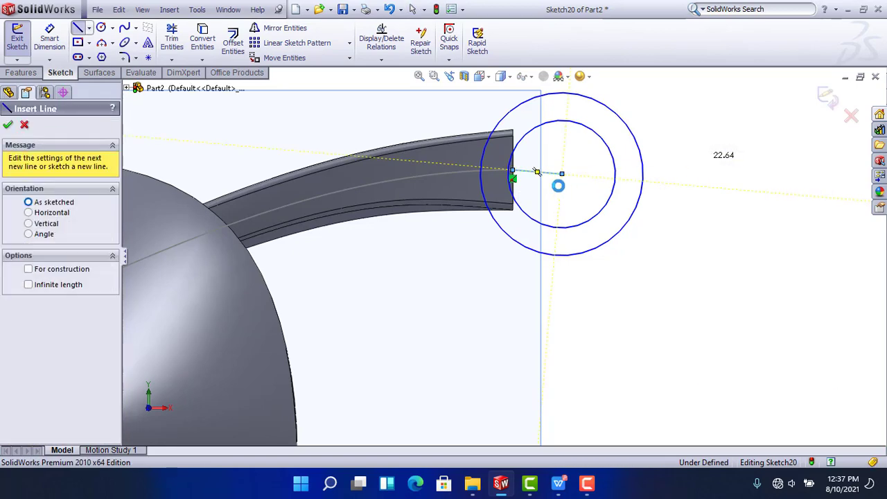
{"action": "left_click", "coordinate": [548, 175]}
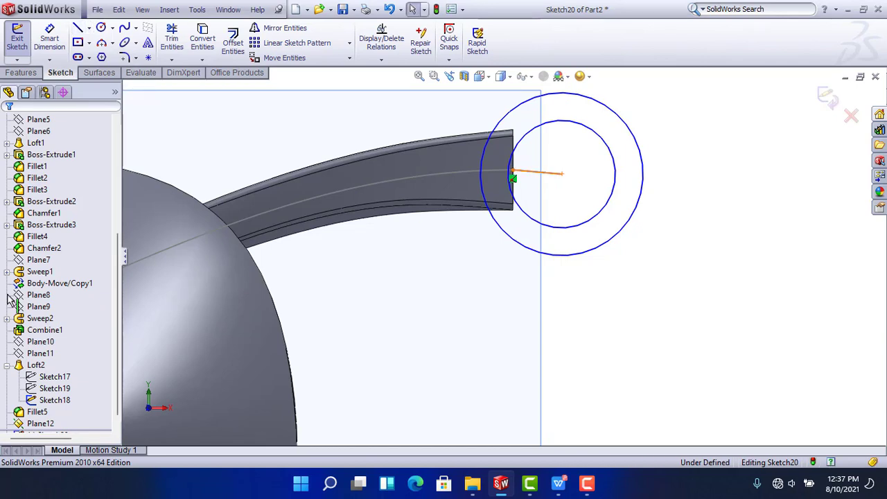
{"action": "left_click", "coordinate": [14, 255]}
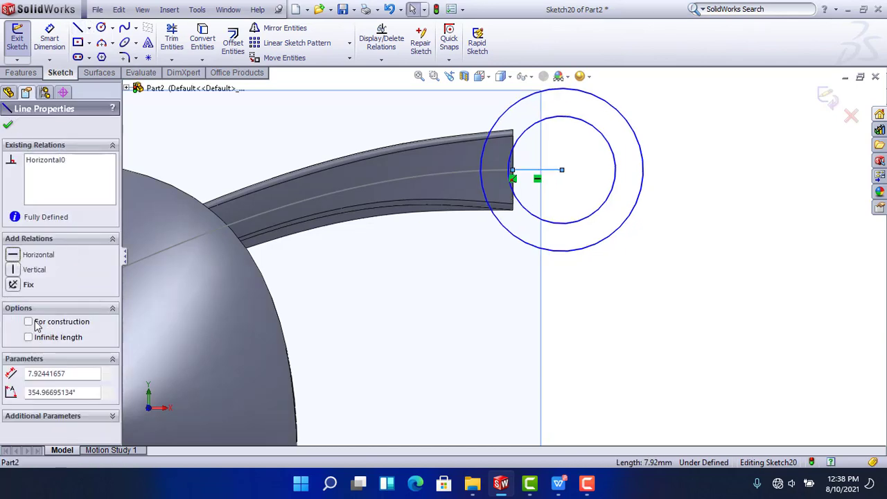
{"action": "left_click", "coordinate": [8, 125]}
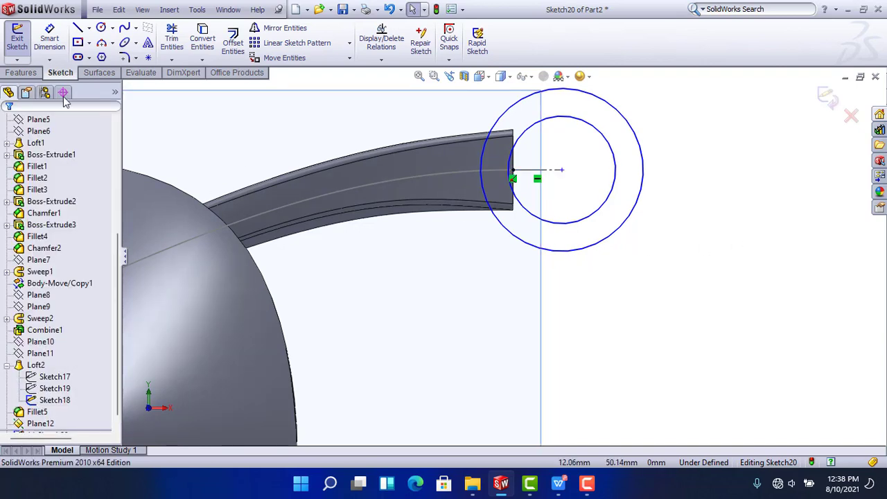
Dimension the outer circle's diameter as 50 mm
{"action": "left_click", "coordinate": [49, 38]}
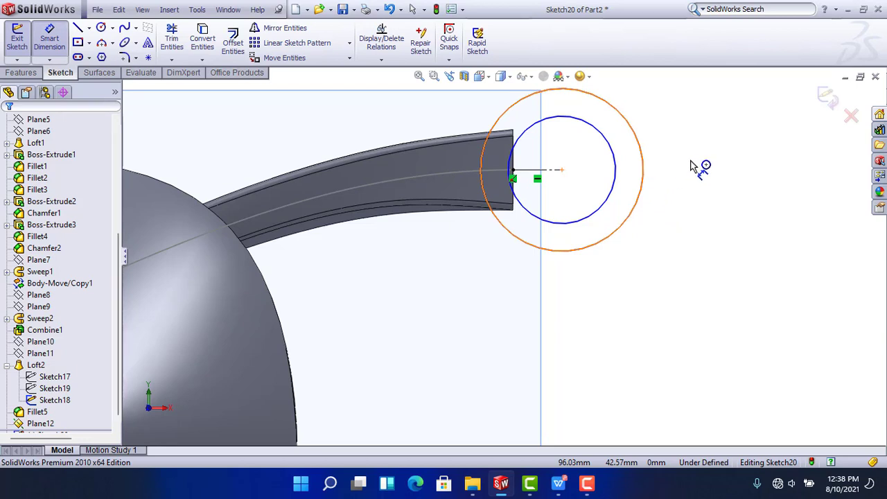
{"action": "left_click", "coordinate": [643, 178]}
{"action": "left_click", "coordinate": [710, 188]}
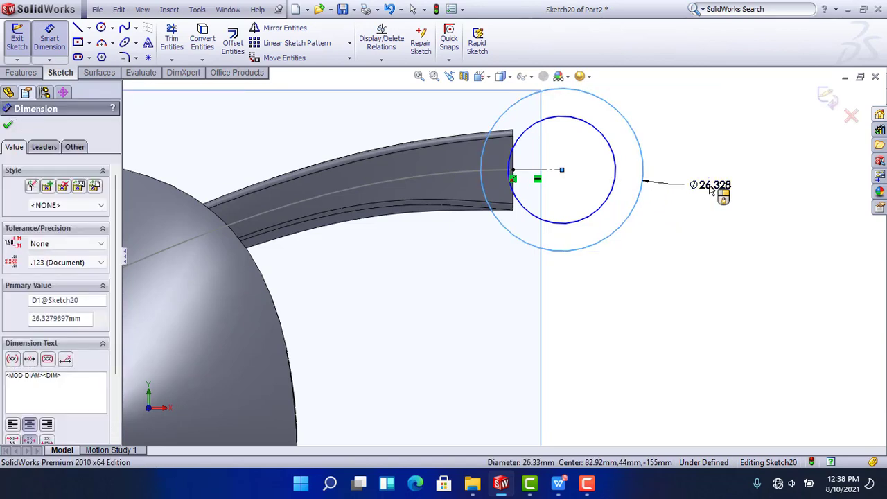
{"action": "double_click", "coordinate": [710, 186]}
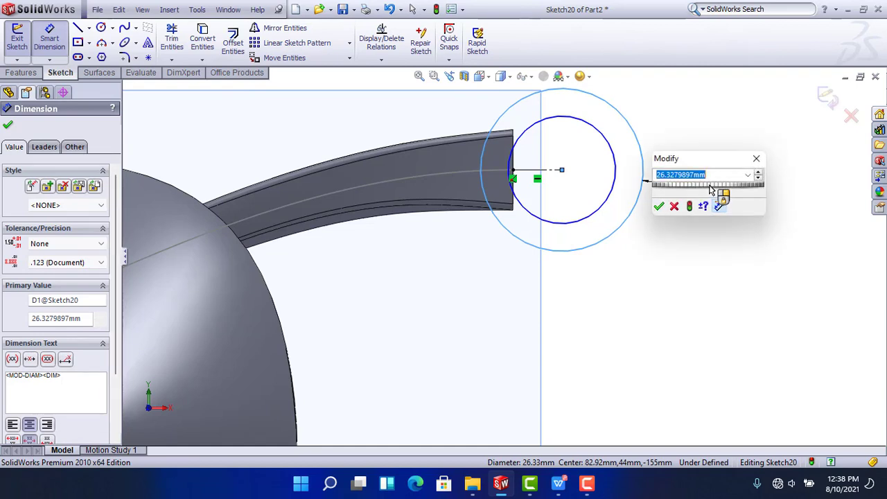
{"action": "type", "text": "50"}
{"action": "key", "text": "Return"}
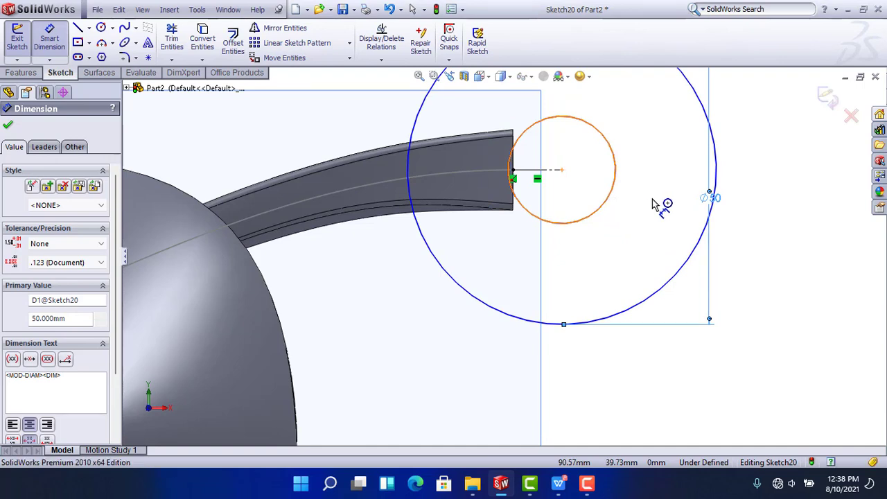
Dimension the inner circle's diameter as 40 mm
{"action": "left_click", "coordinate": [614, 186]}
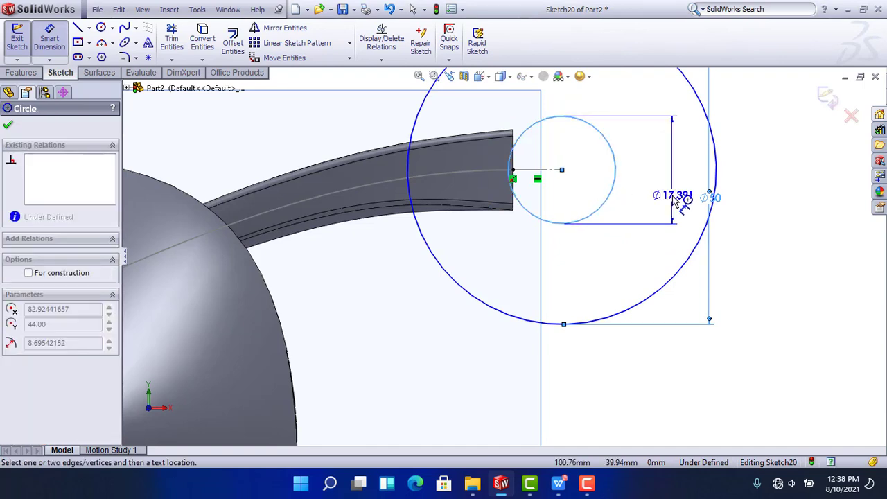
{"action": "left_click", "coordinate": [672, 198]}
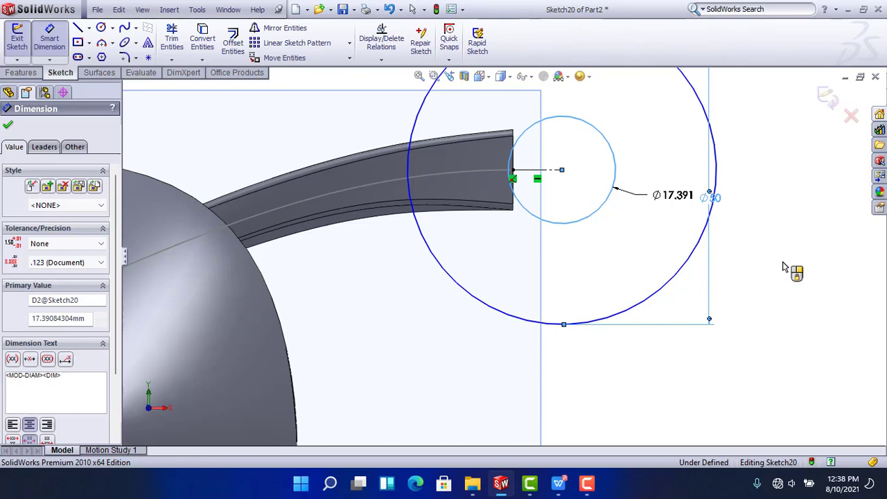
{"action": "type", "text": "40"}
{"action": "key", "text": "Return"}
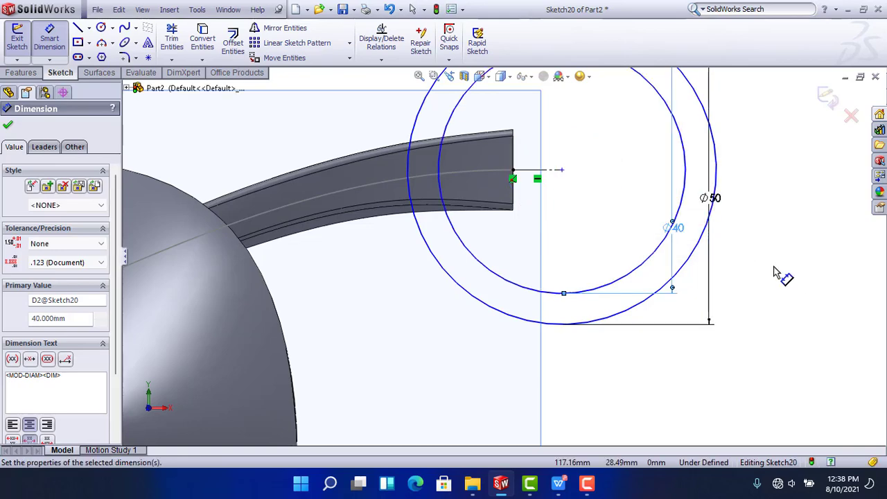
{"action": "left_click", "coordinate": [773, 270]}
Dimension the horizontal construction line's length as 23 mm
{"action": "scroll", "coordinate": [768, 277], "scroll_direction": "up", "scroll_amount": 2}
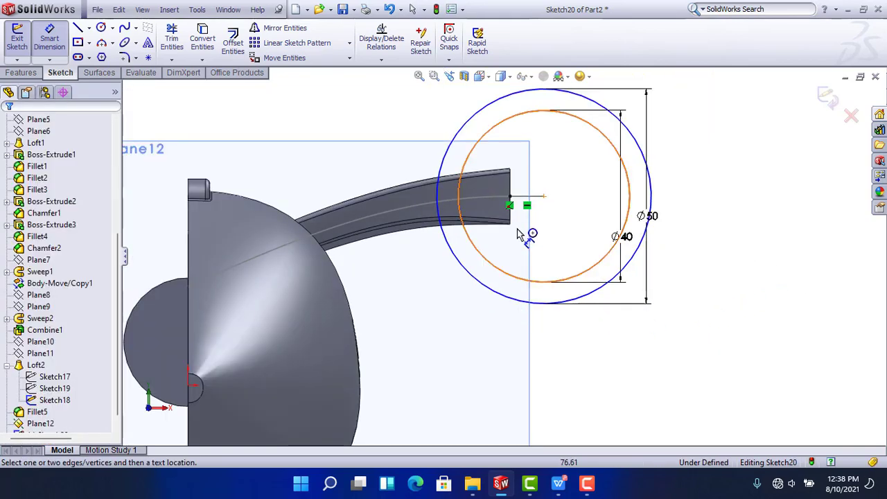
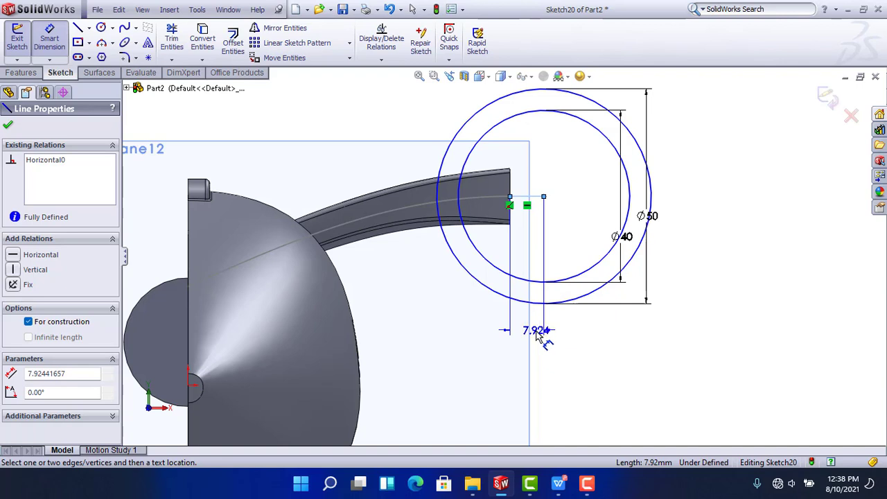
{"action": "left_click", "coordinate": [536, 332]}
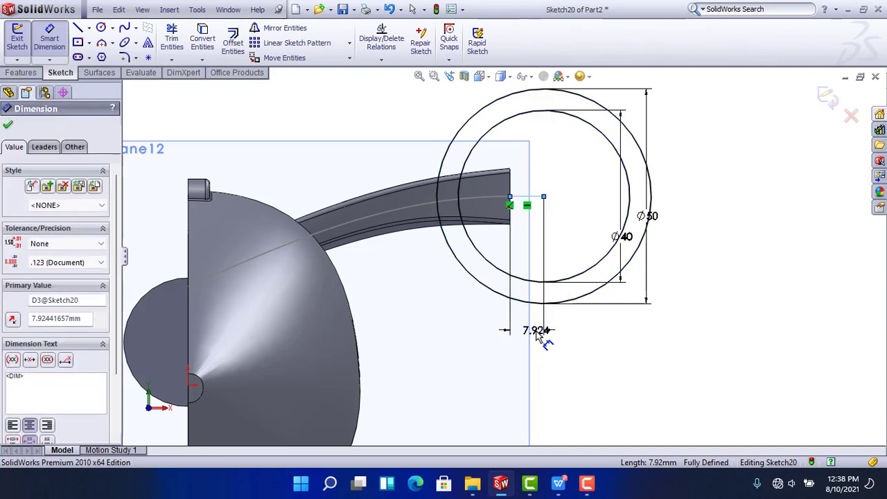
{"action": "double_click", "coordinate": [537, 333]}
{"action": "type", "text": "23"}
{"action": "key", "text": "Return"}
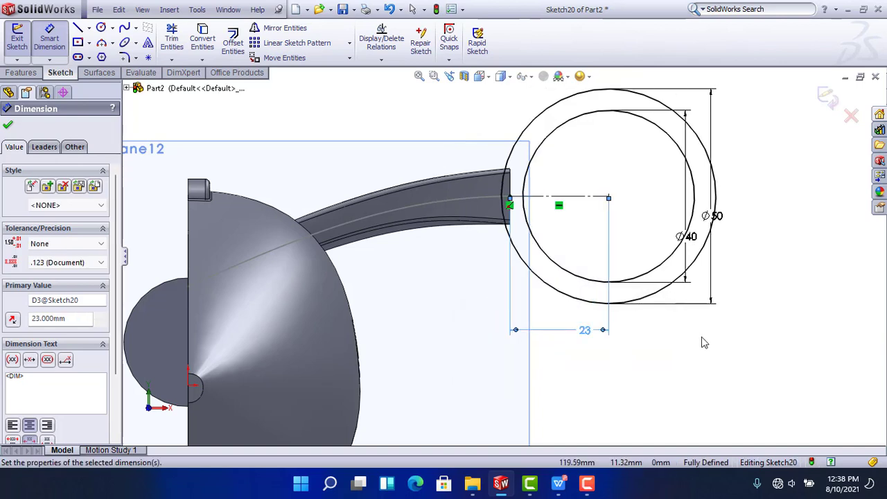
Change the construction line's length to 21 mm
{"action": "double_click", "coordinate": [584, 330]}
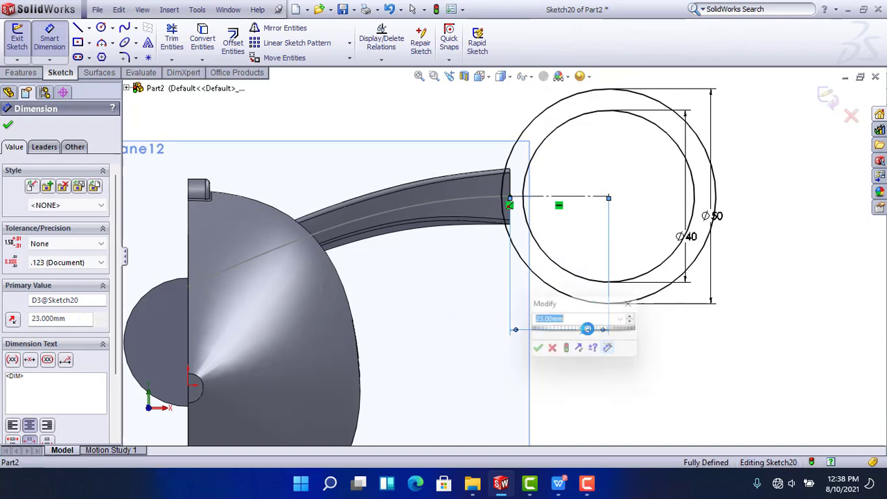
{"action": "type", "text": "21"}
{"action": "key", "text": "Return"}
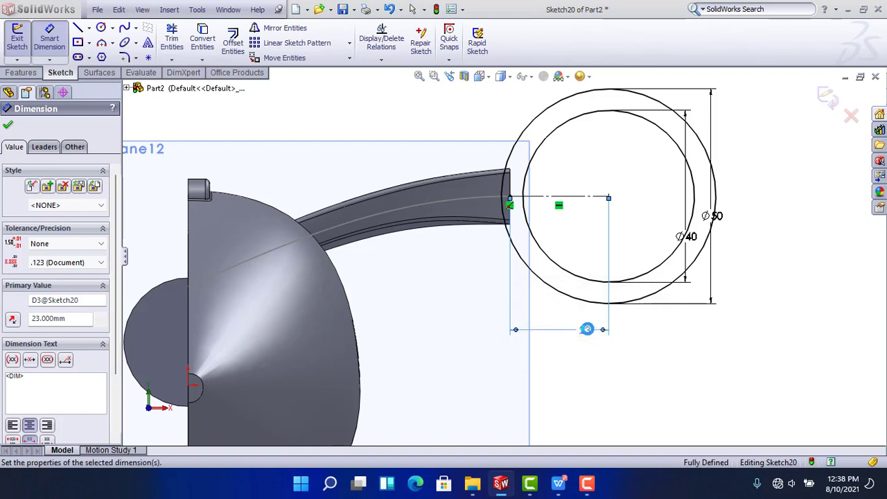
Exit the ring sketch and hide Plane12
{"action": "left_click", "coordinate": [837, 102]}
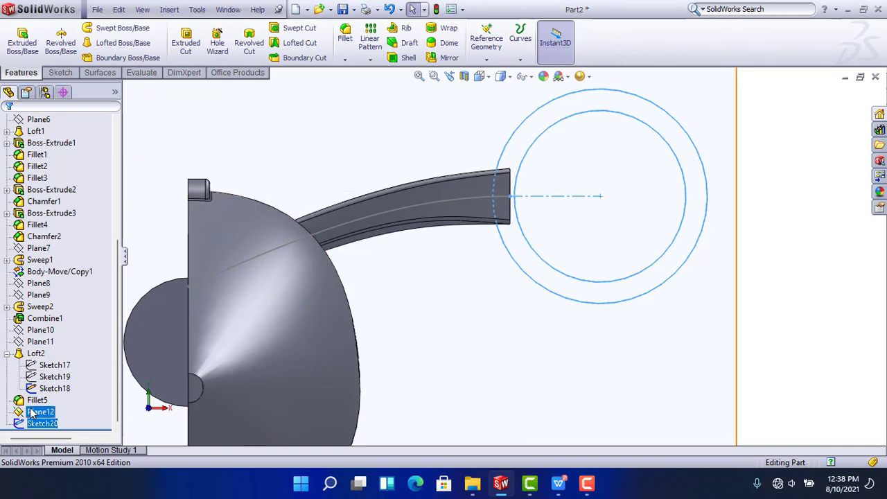
{"action": "left_click", "coordinate": [54, 386]}
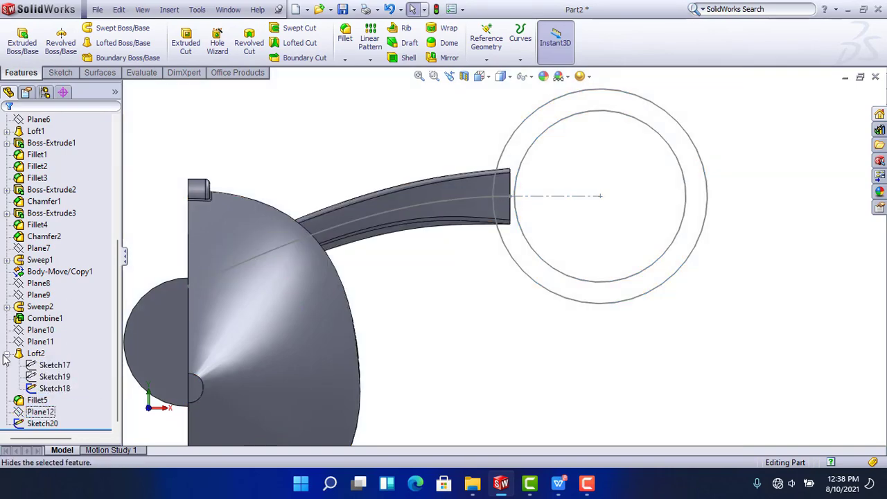
{"action": "left_click", "coordinate": [7, 354]}
Extrude the two-circle ring sketch 50 mm with the Mid Plane end condition, keeping Merge result on
{"action": "left_click", "coordinate": [42, 424]}
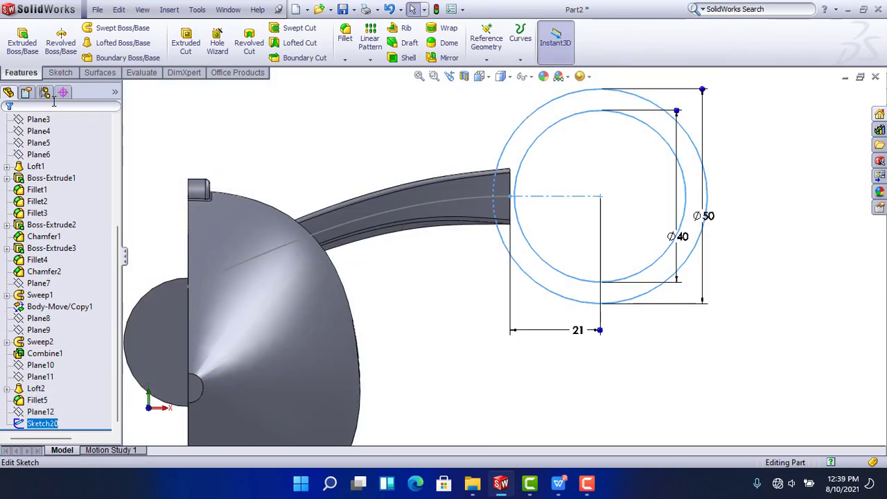
{"action": "left_click", "coordinate": [28, 47]}
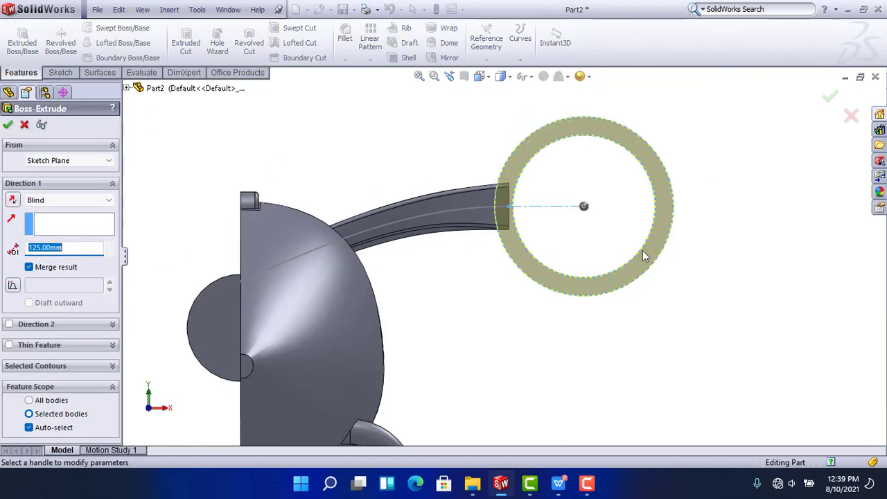
{"action": "mouse_move", "coordinate": [644, 251]}
{"action": "middle_mouse_down"}
{"action": "mouse_move", "coordinate": [694, 251]}
{"action": "mouse_move", "coordinate": [637, 261]}
{"action": "middle_mouse_up"}
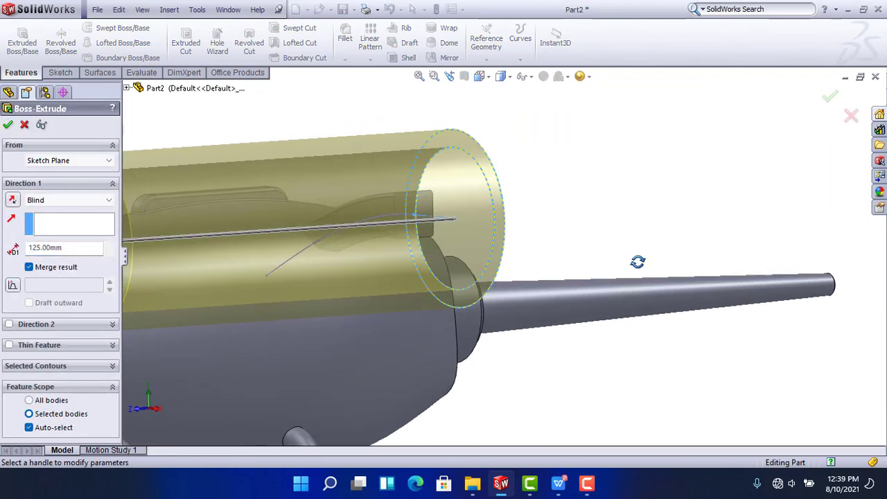
{"action": "left_click", "coordinate": [65, 201]}
{"action": "left_click", "coordinate": [64, 268]}
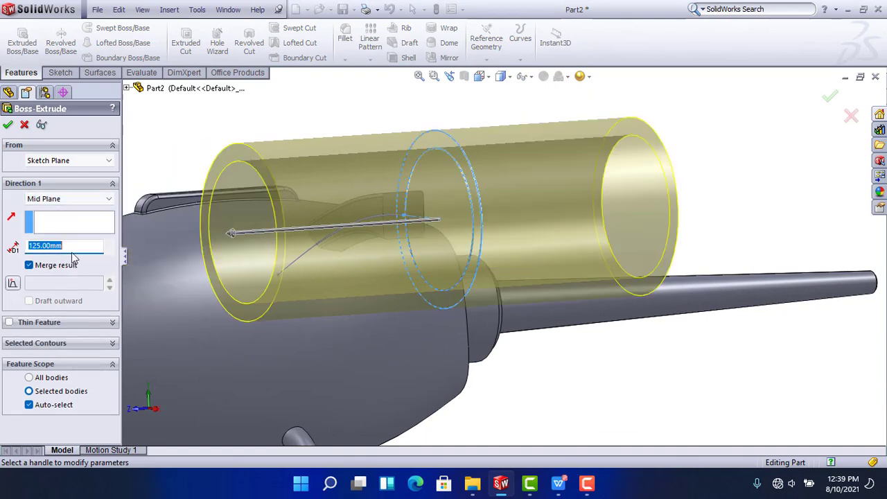
{"action": "type", "text": "50"}
{"action": "key", "text": "Return"}
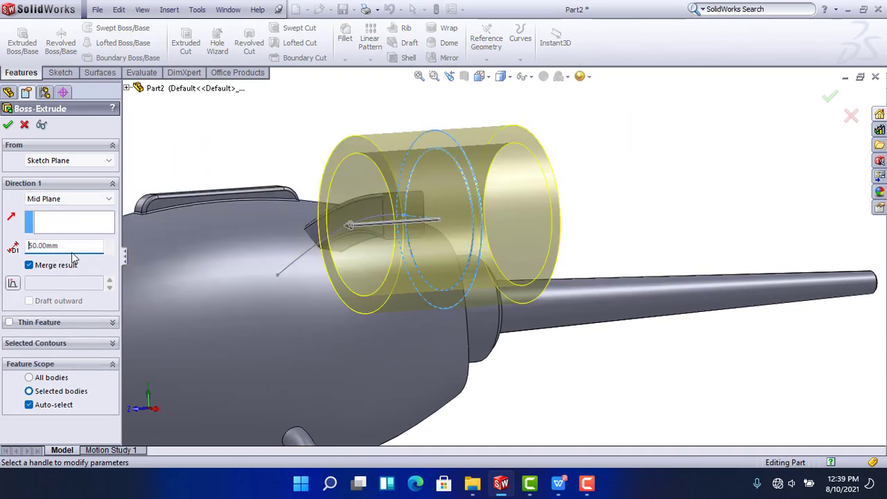
{"action": "scroll", "coordinate": [541, 212], "scroll_direction": "up", "scroll_amount": 3}
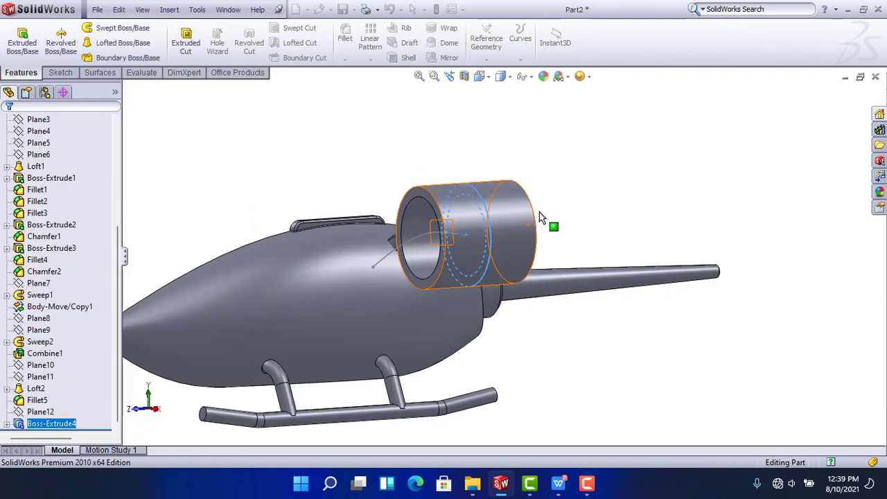
Change the depth of the hollow tube's extrusion at the side arm's outer end to 40 mm
{"action": "middle_click_drag", "start_coordinate": [541, 212], "coordinate": [511, 223]}
{"action": "middle_click_drag", "start_coordinate": [575, 199], "coordinate": [499, 251]}
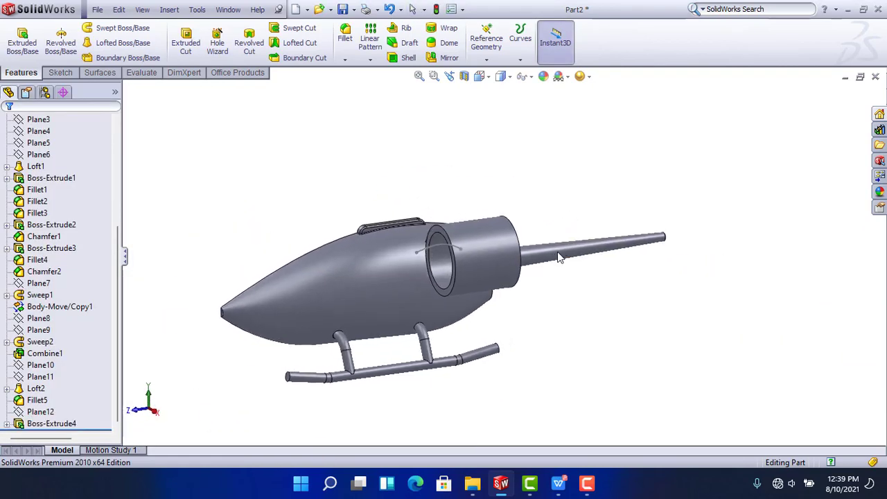
{"action": "left_click", "coordinate": [490, 255]}
{"action": "left_click", "coordinate": [536, 203]}
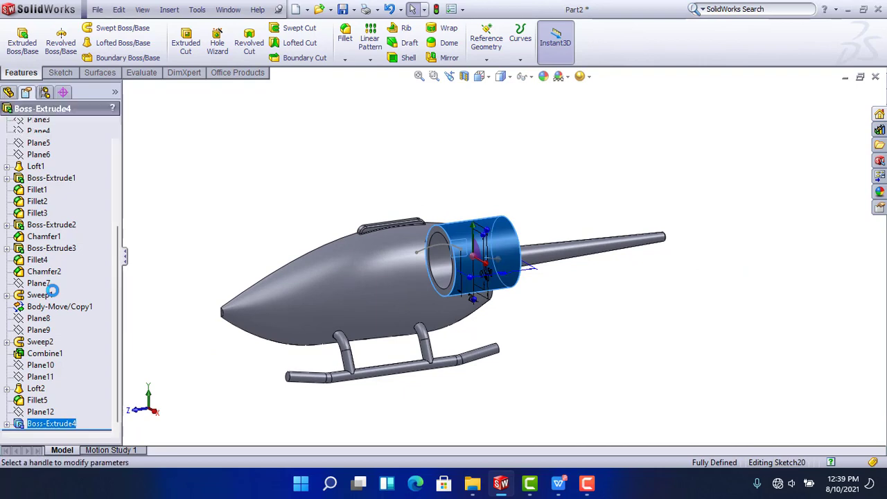
{"action": "type", "text": "40"}
{"action": "key", "text": "Return"}
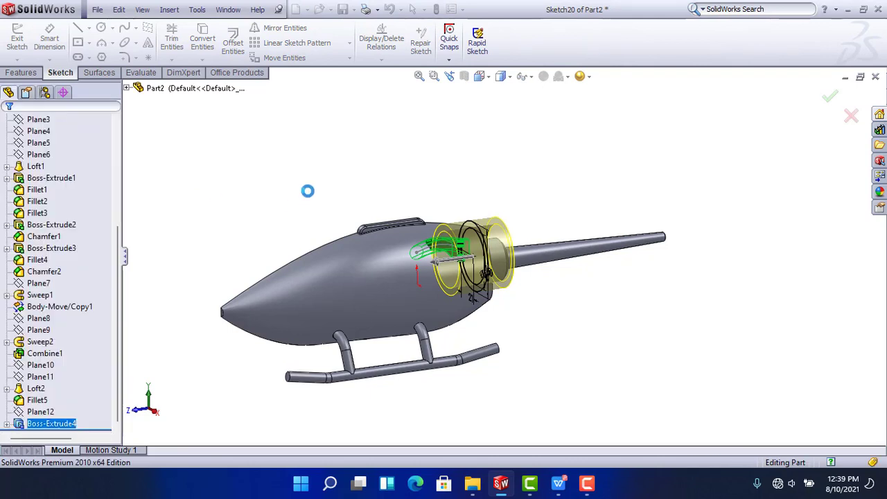
Fillet the edge where the lofted side arm meets the tube with a 1 mm constant radius
{"action": "mouse_move", "coordinate": [660, 366]}
{"action": "middle_mouse_down"}
{"action": "mouse_move", "coordinate": [587, 296]}
{"action": "mouse_move", "coordinate": [691, 313]}
{"action": "mouse_move", "coordinate": [669, 353]}
{"action": "middle_mouse_up"}
{"action": "scroll", "coordinate": [541, 243], "scroll_direction": "down", "scroll_amount": 5}
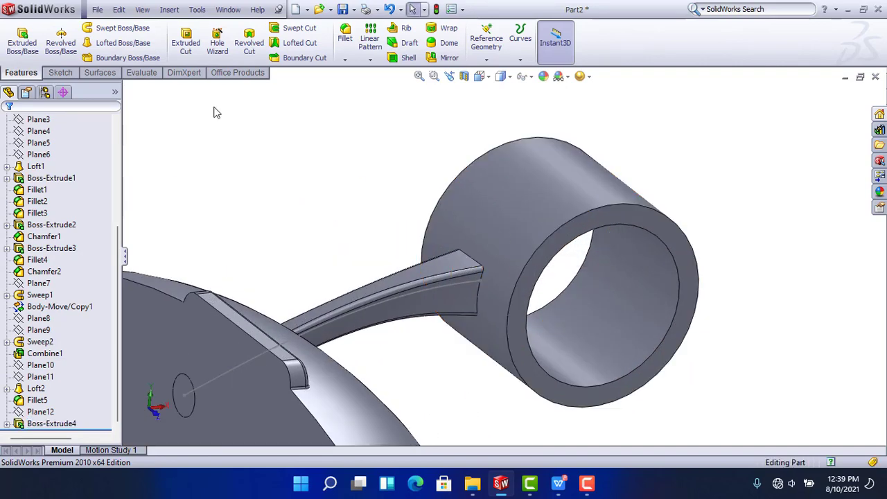
{"action": "left_click", "coordinate": [346, 33]}
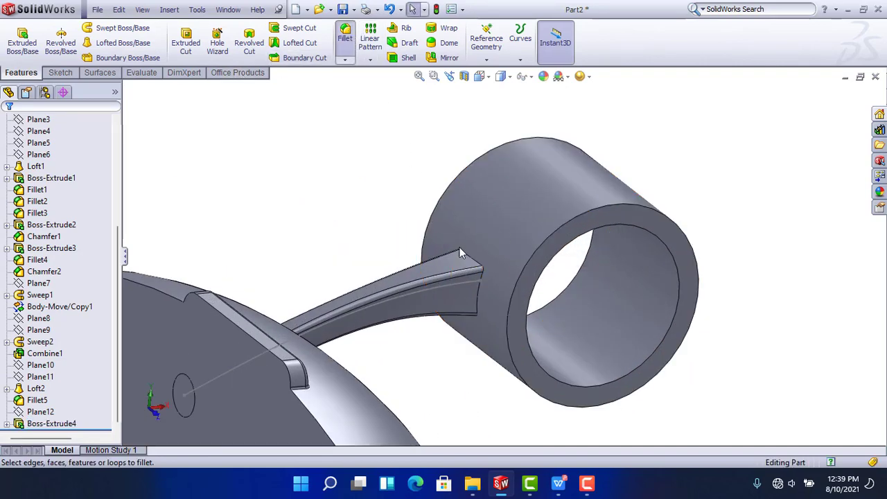
{"action": "left_click", "coordinate": [475, 268]}
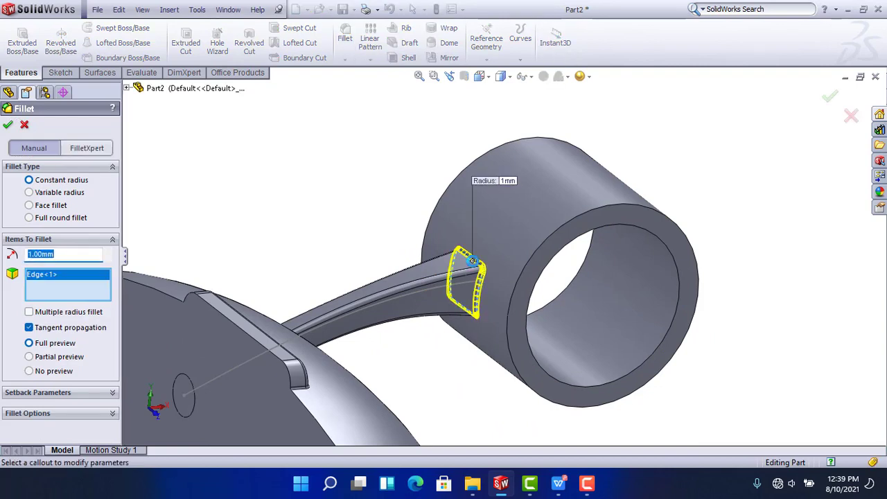
{"action": "right_click", "coordinate": [488, 302]}
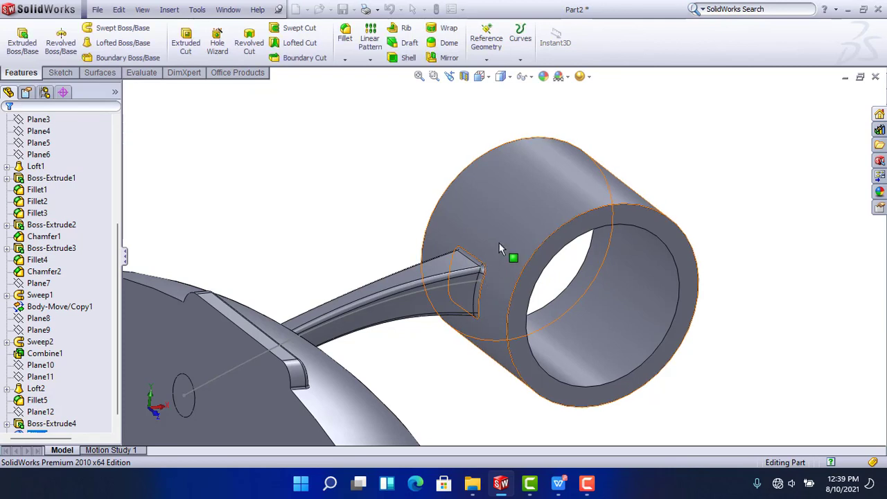
Group Plane1 through Plane6 into a new feature tree folder named "Refrence Planes"
{"action": "scroll", "coordinate": [34, 228], "scroll_direction": "up", "scroll_amount": 3}
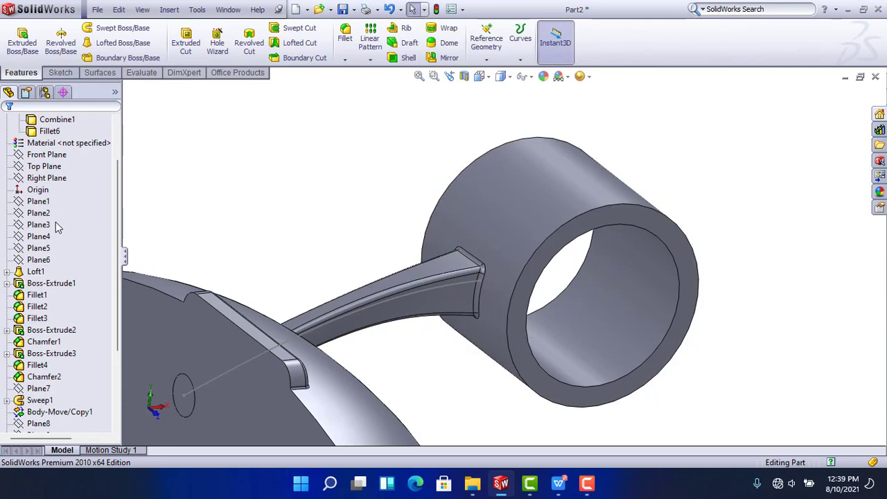
{"action": "left_click", "coordinate": [38, 192]}
{"action": "left_click", "coordinate": [40, 201]}
{"action": "left_click", "coordinate": [38, 201]}
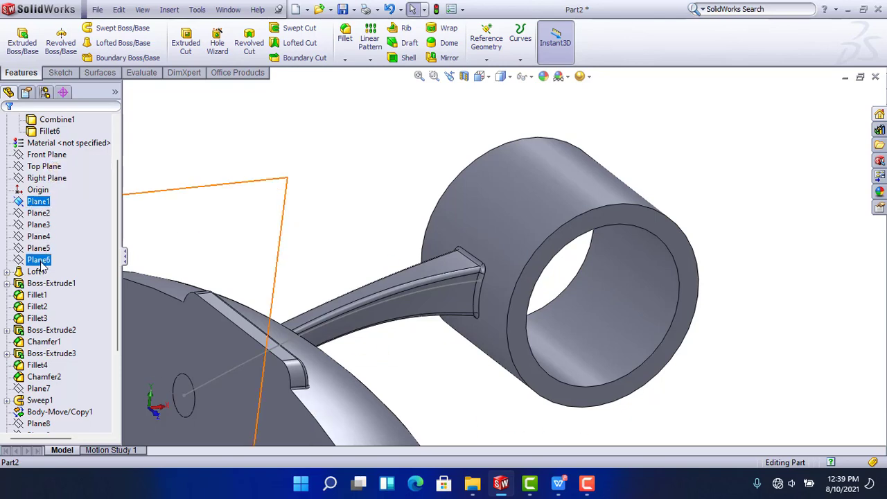
{"action": "left_click", "coordinate": [39, 260], "text": "shift"}
{"action": "right_click", "coordinate": [31, 223]}
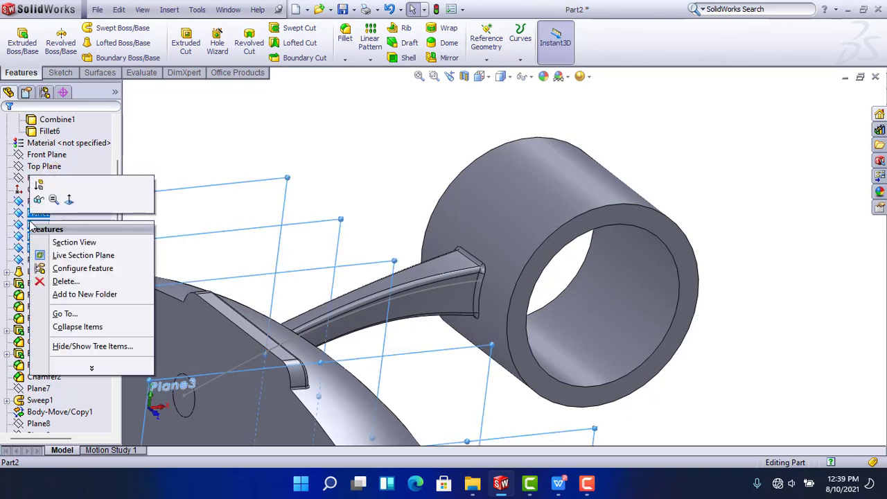
{"action": "left_click", "coordinate": [76, 294]}
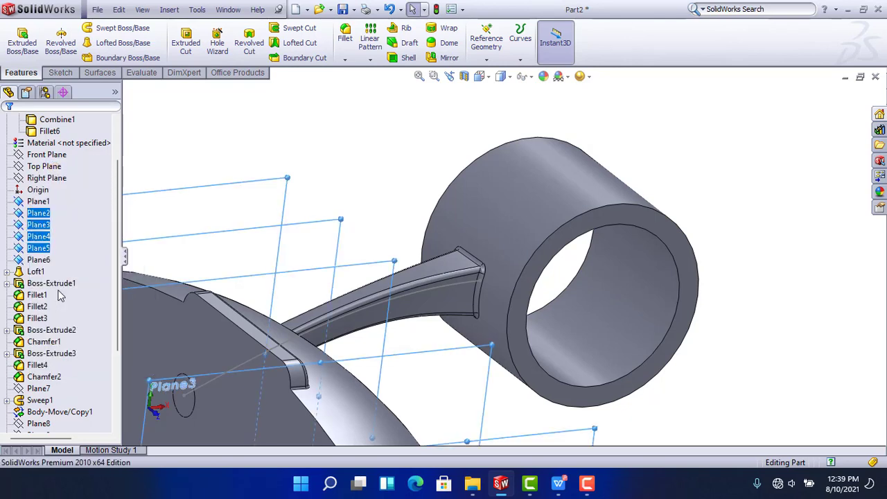
{"action": "left_click", "coordinate": [59, 294]}
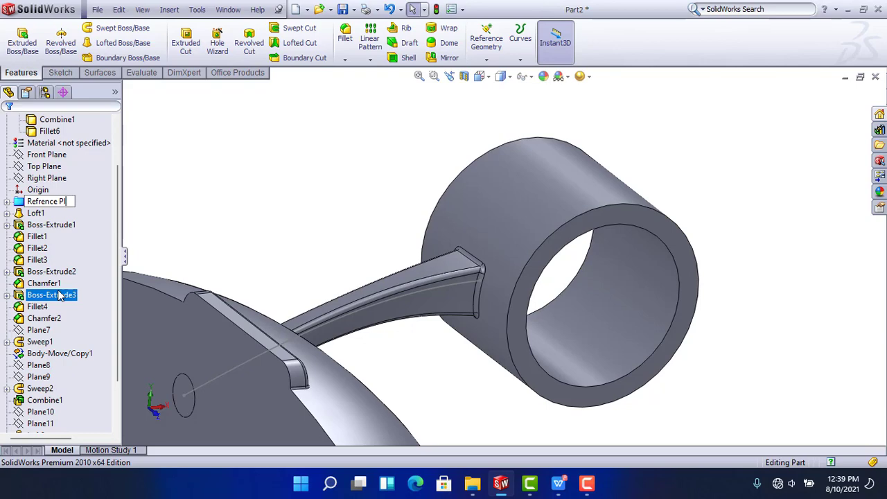
{"action": "key", "text": "Return"}
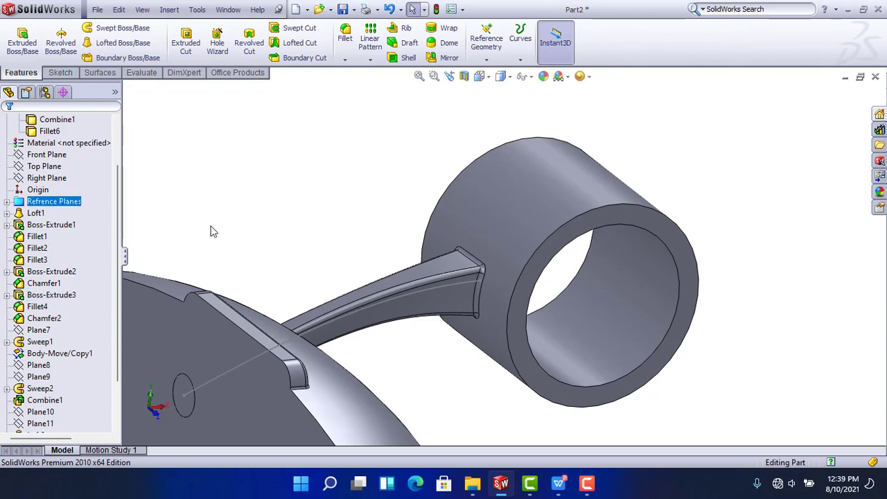
{"action": "left_click", "coordinate": [210, 225]}
Group the features from Loft1 through Plane7 into a new feature tree folder named "Fuselage"
{"action": "scroll", "coordinate": [63, 198], "scroll_direction": "up", "scroll_amount": 2}
{"action": "left_click", "coordinate": [7, 155]}
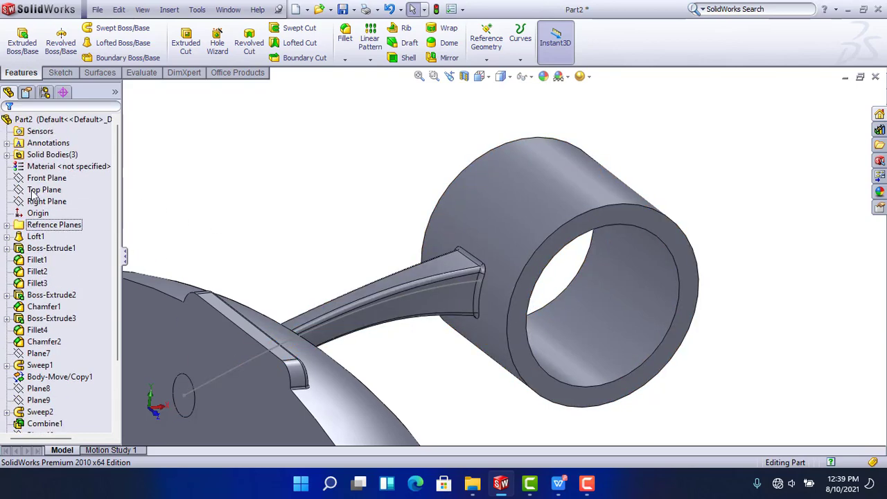
{"action": "left_click", "coordinate": [40, 238]}
{"action": "scroll", "coordinate": [393, 250], "scroll_direction": "up", "scroll_amount": 4}
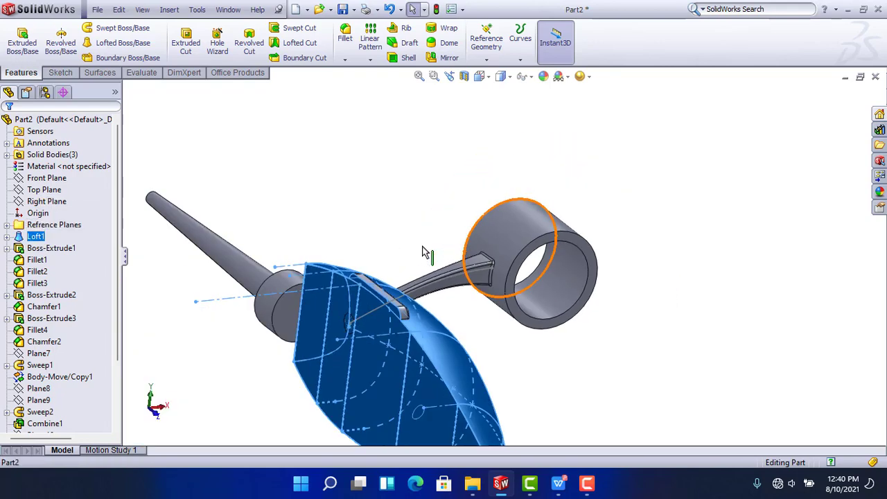
{"action": "scroll", "coordinate": [69, 341], "scroll_direction": "down", "scroll_amount": 1}
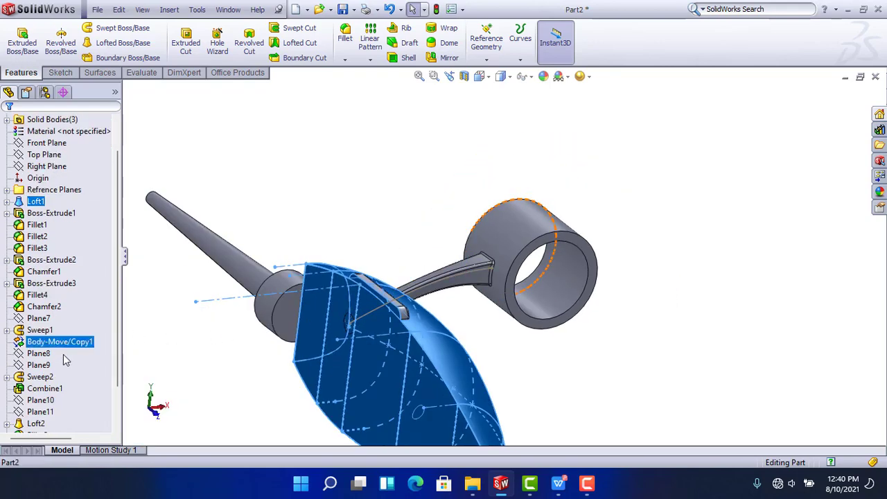
{"action": "left_click", "coordinate": [39, 330], "text": "ctrl"}
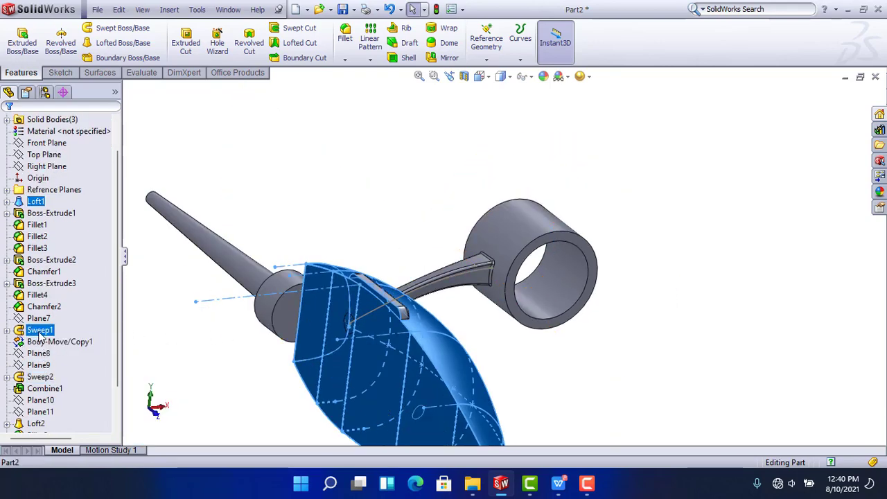
{"action": "scroll", "coordinate": [388, 350], "scroll_direction": "up", "scroll_amount": 3}
{"action": "left_click", "coordinate": [40, 330]}
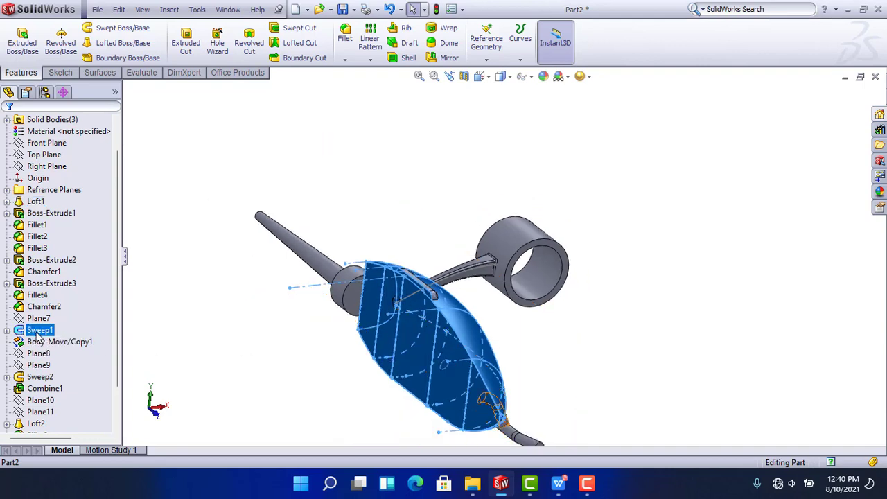
{"action": "left_click", "coordinate": [38, 318]}
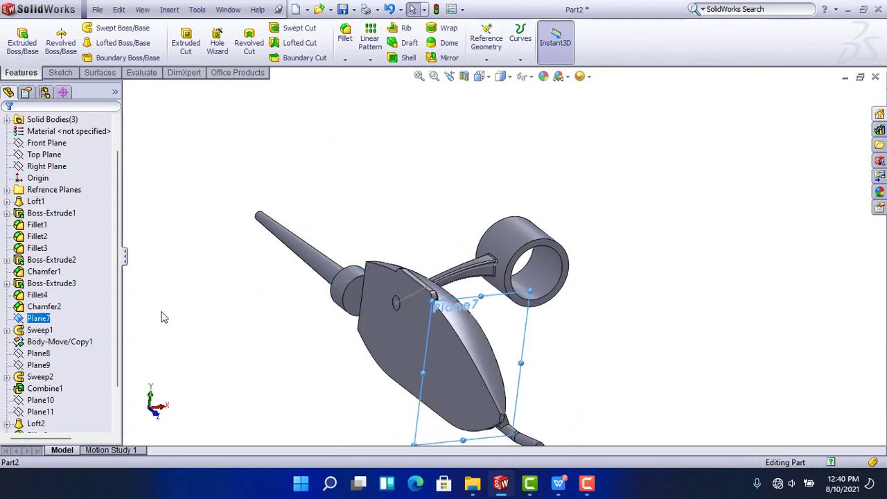
{"action": "left_click", "coordinate": [36, 201], "text": "shift"}
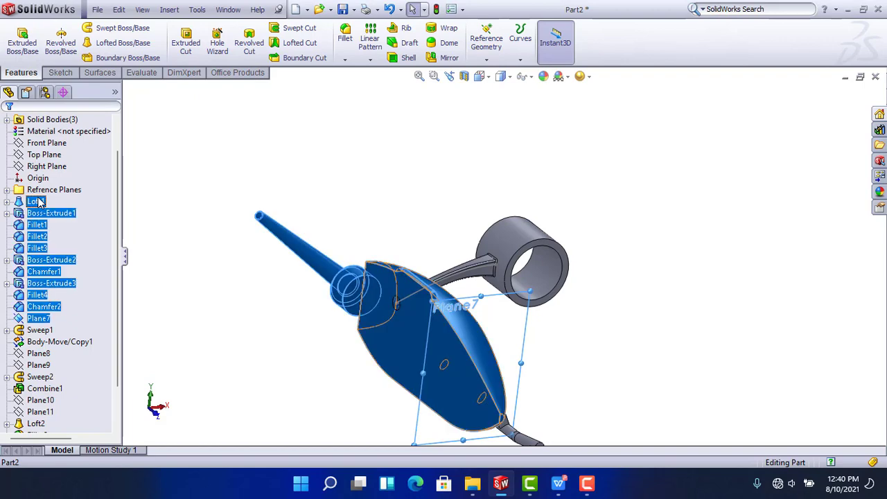
{"action": "right_click", "coordinate": [38, 202]}
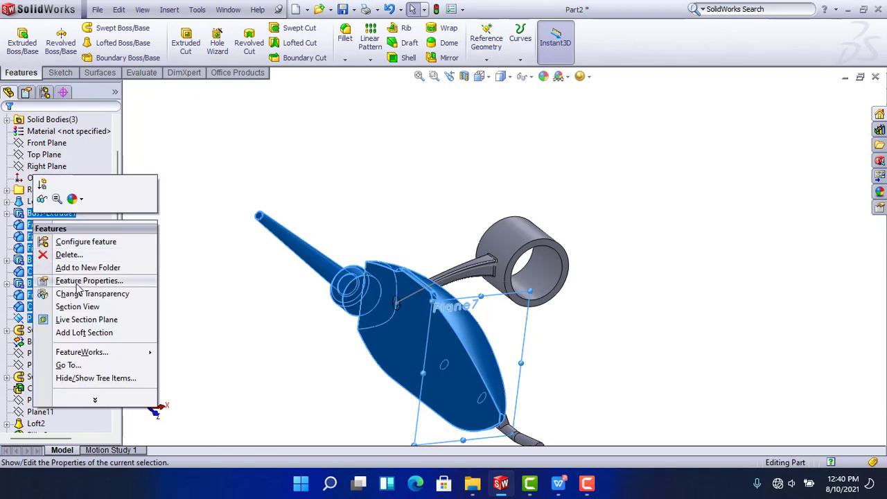
{"action": "left_click", "coordinate": [79, 268]}
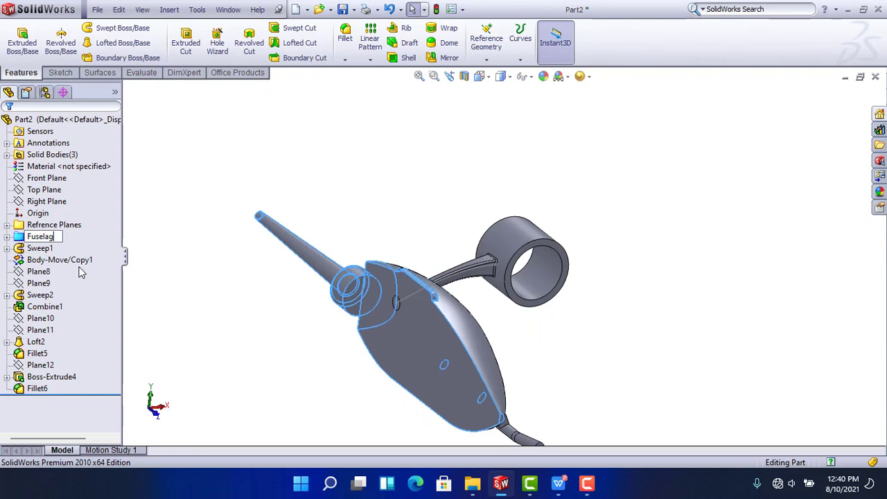
{"action": "key", "text": "Return"}
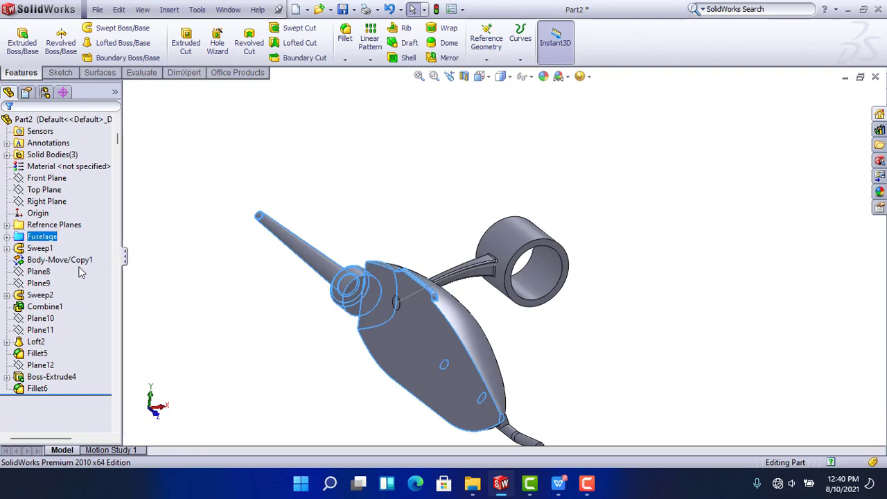
{"action": "left_click", "coordinate": [255, 268]}
Hide the arc sketch that runs along the lofted side arm
{"action": "middle_click_drag", "start_coordinate": [284, 321], "coordinate": [298, 287]}
{"action": "left_click", "coordinate": [430, 265]}
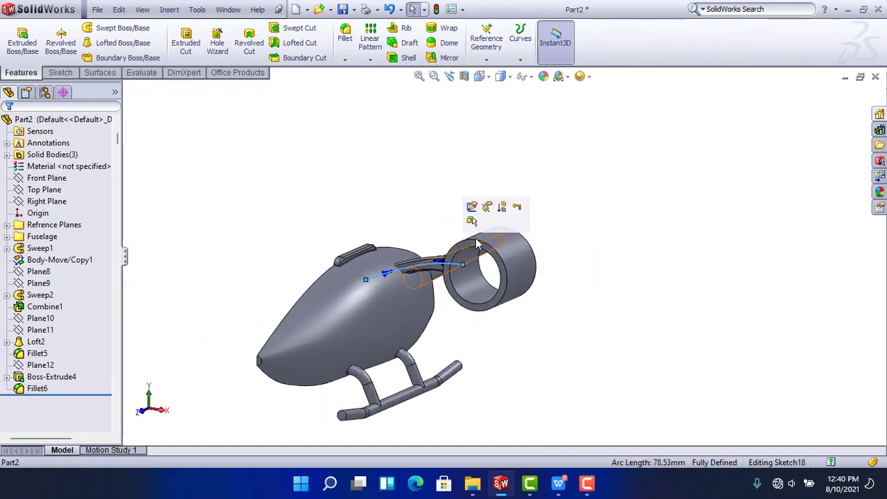
{"action": "left_click", "coordinate": [487, 224]}
Start a new sketch on Plane12, facing the open end of the tube
{"action": "mouse_move", "coordinate": [539, 336]}
{"action": "middle_mouse_down"}
{"action": "mouse_move", "coordinate": [530, 317]}
{"action": "mouse_move", "coordinate": [544, 279]}
{"action": "middle_mouse_up"}
{"action": "scroll", "coordinate": [488, 276], "scroll_direction": "down", "scroll_amount": 4}
{"action": "left_click", "coordinate": [471, 269]}
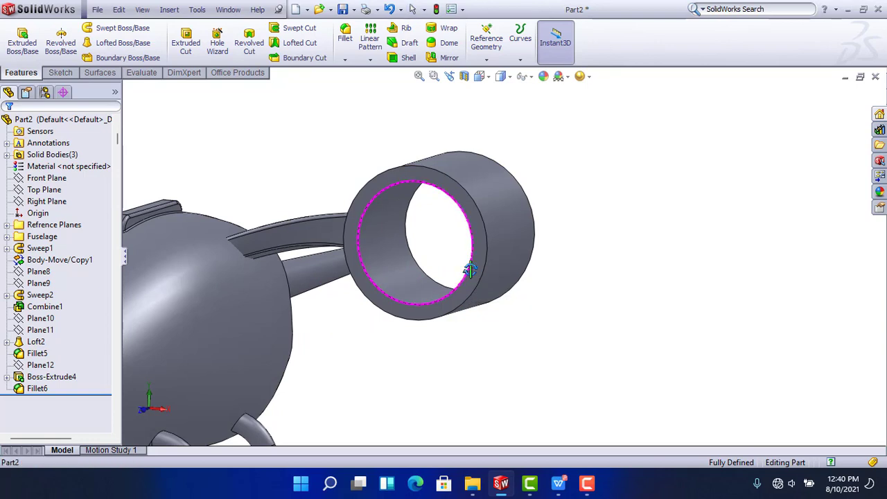
{"action": "left_click", "coordinate": [46, 366]}
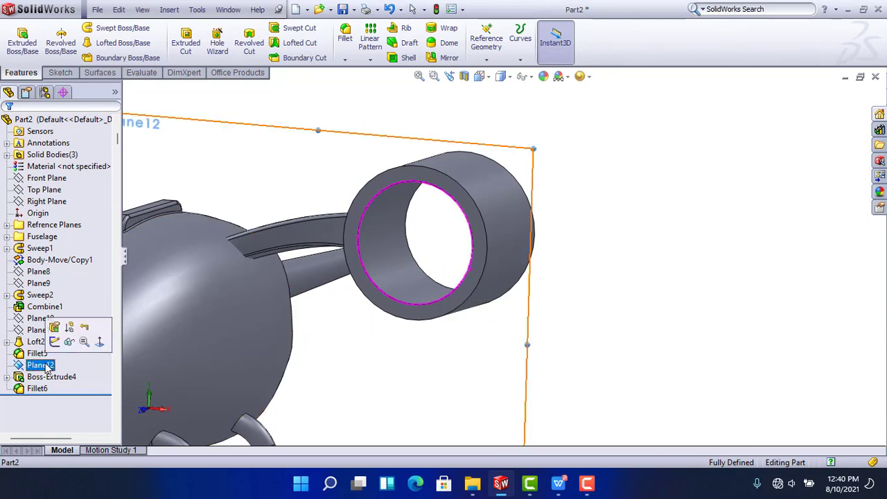
{"action": "left_click", "coordinate": [54, 342]}
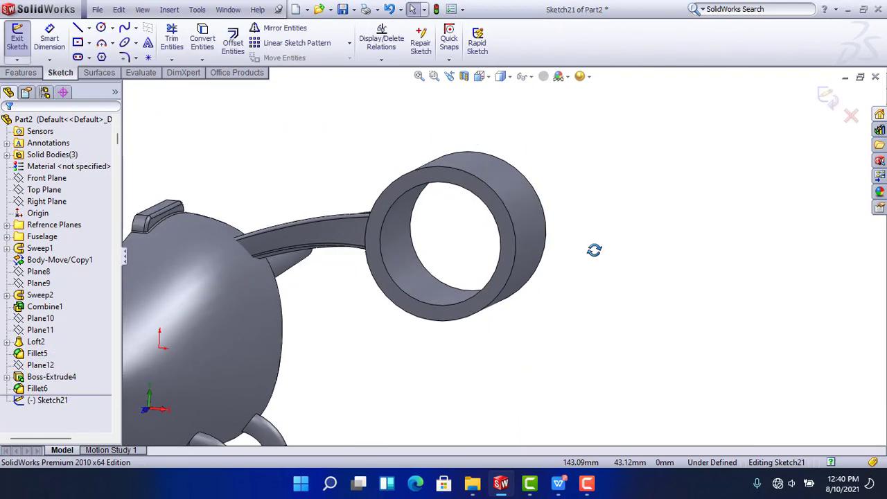
{"action": "scroll", "coordinate": [692, 131], "scroll_direction": "down", "scroll_amount": 3}
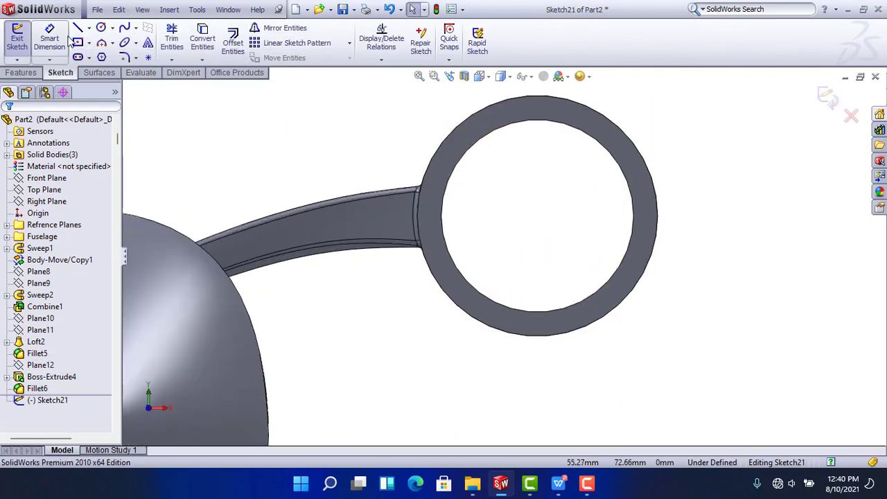
Sketch a circle about 17 mm in diameter near the centre of the tube's opening
{"action": "left_click", "coordinate": [533, 212]}
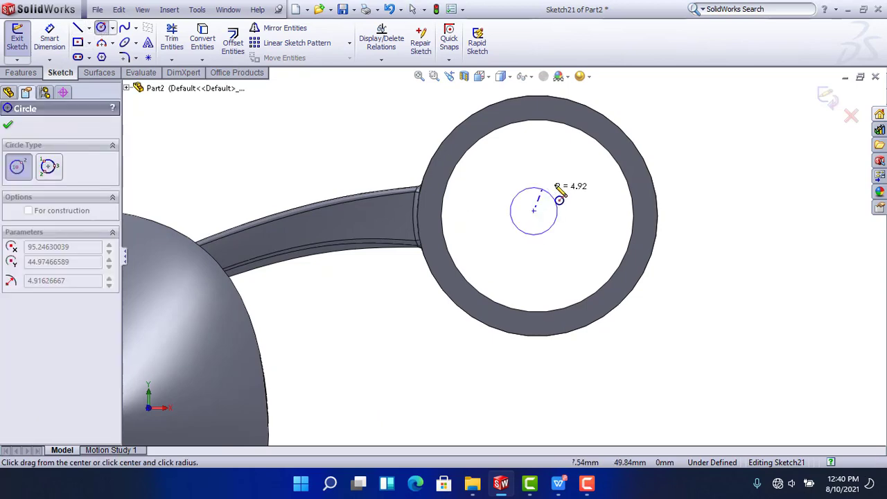
{"action": "left_click", "coordinate": [556, 176]}
{"action": "right_click", "coordinate": [277, 123]}
{"action": "left_click", "coordinate": [277, 123]}
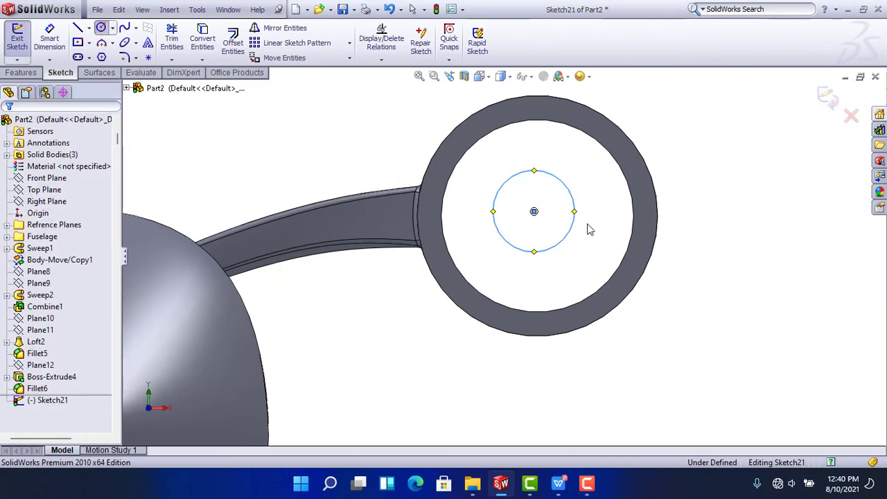
Make the sketched circle concentric with the tube's inner circular edge
{"action": "left_click", "coordinate": [587, 231]}
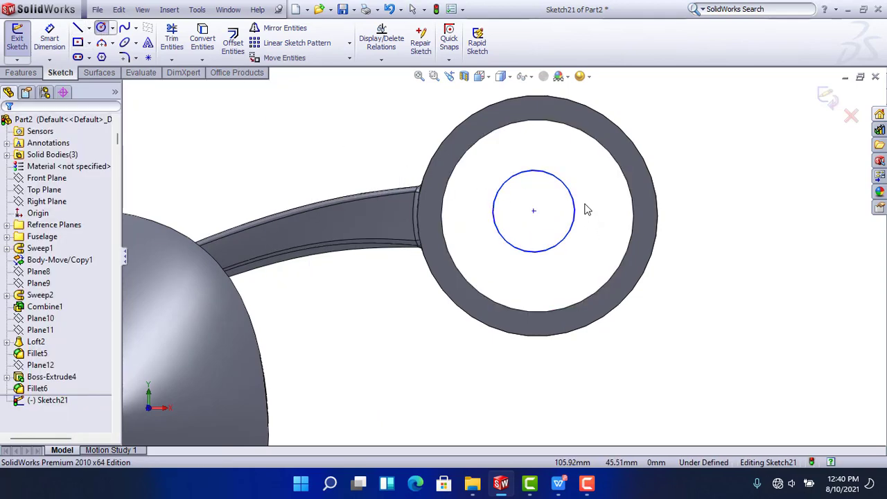
{"action": "left_click", "coordinate": [621, 169], "text": "ctrl"}
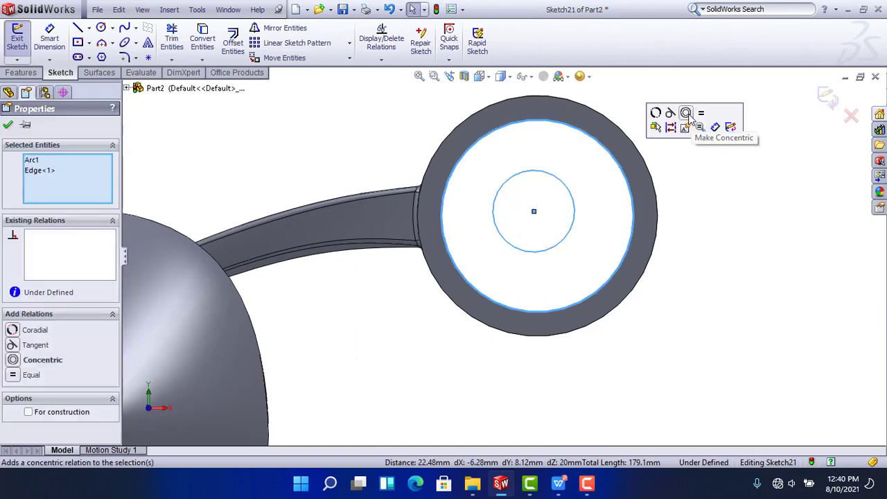
{"action": "left_click", "coordinate": [686, 116]}
{"action": "left_click", "coordinate": [729, 224]}
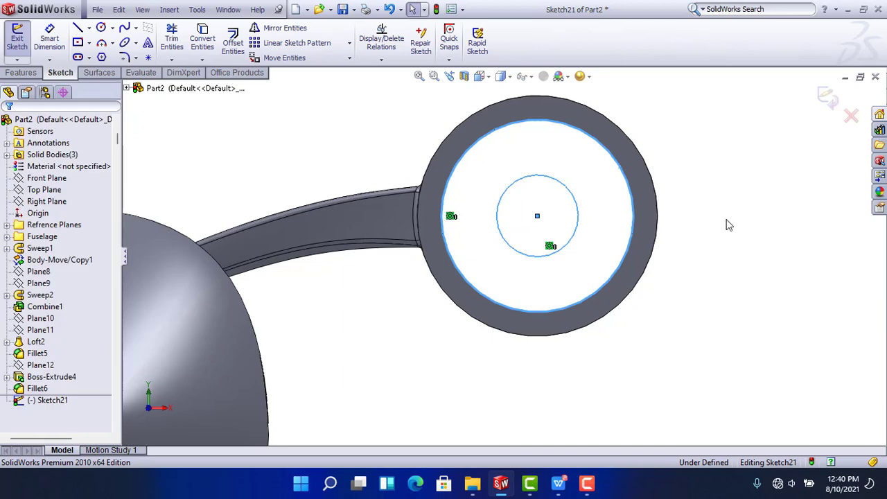
Dimension the circle inside the tube opening and set its diameter to 7 mm
{"action": "left_click", "coordinate": [49, 38]}
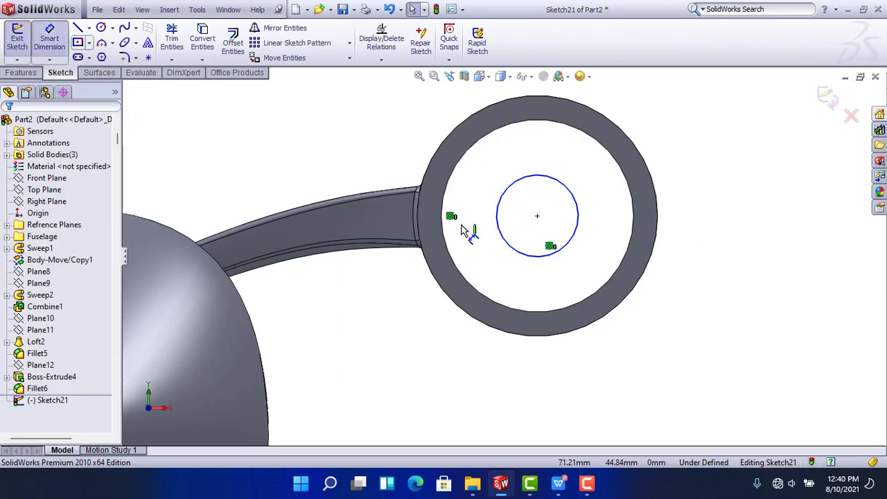
{"action": "left_click", "coordinate": [596, 215]}
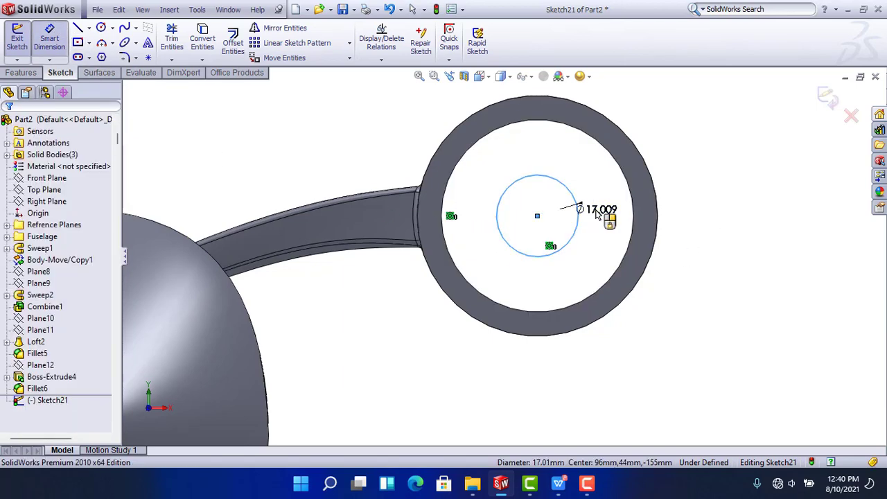
{"action": "left_click", "coordinate": [596, 216]}
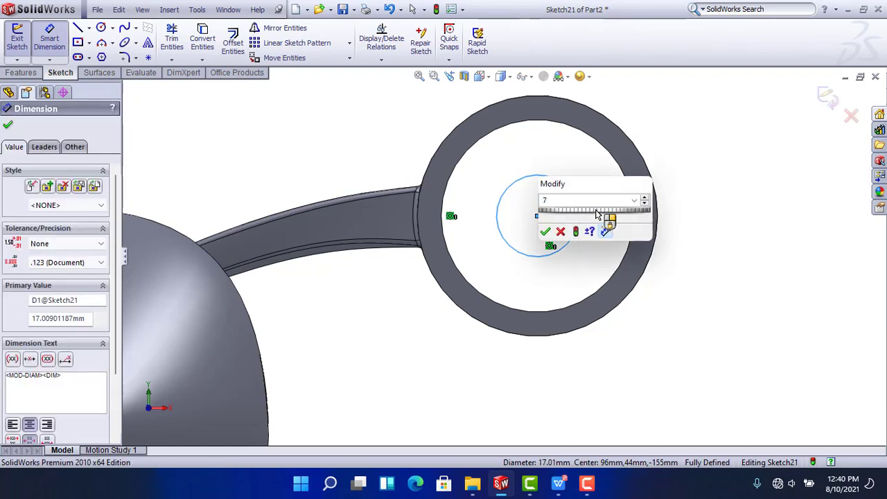
{"action": "type", "text": "7"}
{"action": "key", "text": "Return"}
{"action": "left_click", "coordinate": [702, 300]}
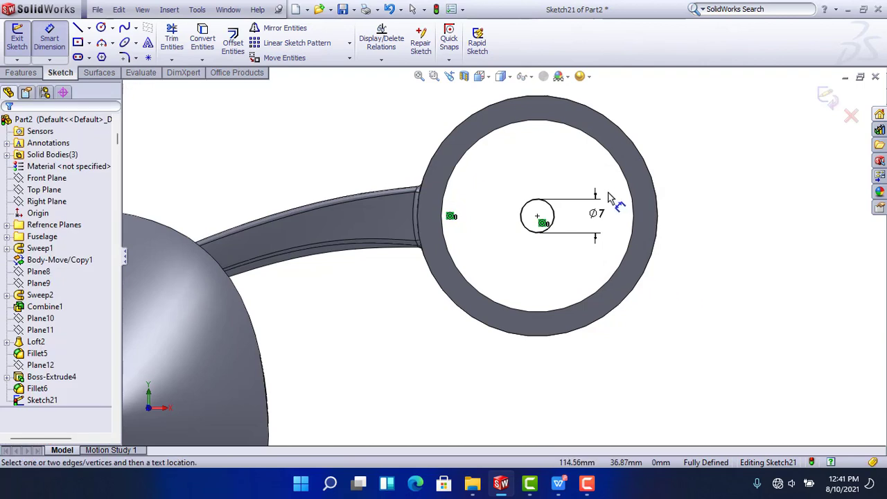
{"action": "scroll", "coordinate": [608, 196], "scroll_direction": "down", "scroll_amount": 1}
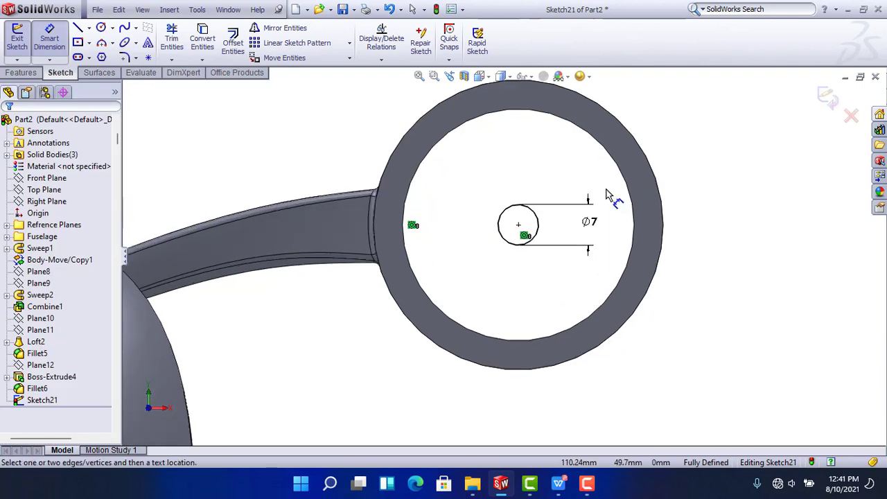
{"action": "key", "text": "Escape"}
{"action": "scroll", "coordinate": [603, 247], "scroll_direction": "up", "scroll_amount": 2}
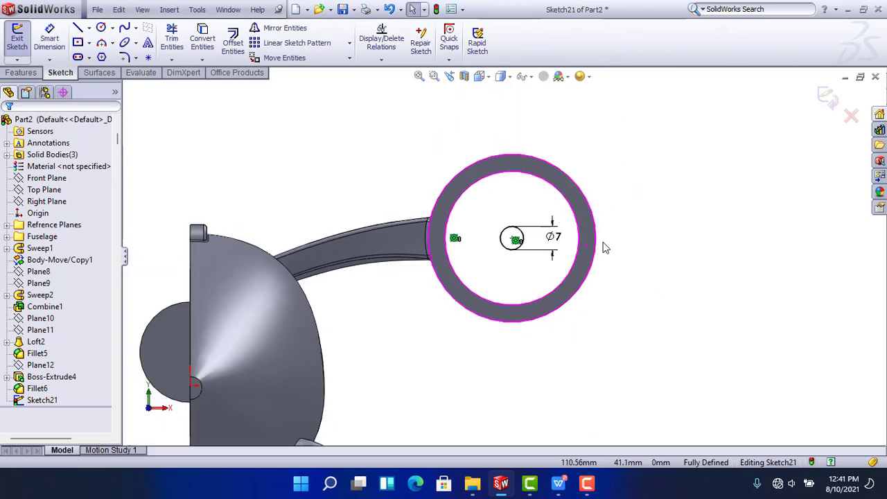
Set up a boss extrusion of the 7 mm circle with the first direction reversed and a blind depth of 25 mm
{"action": "middle_click_drag", "start_coordinate": [602, 248], "coordinate": [541, 264]}
{"action": "left_click", "coordinate": [21, 72]}
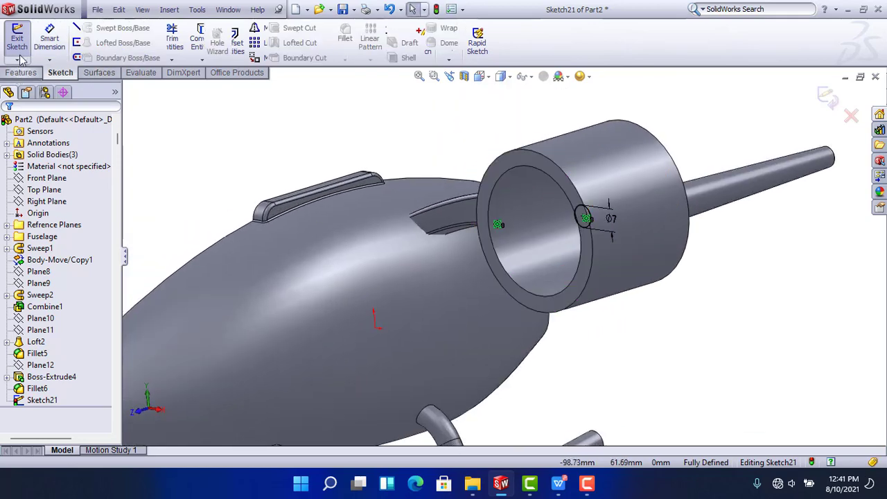
{"action": "left_click", "coordinate": [22, 42]}
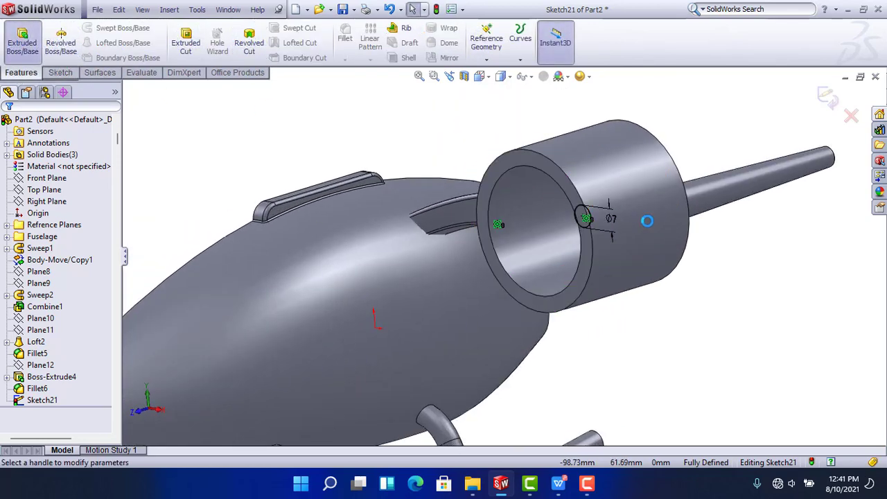
{"action": "middle_click_drag", "start_coordinate": [628, 224], "coordinate": [612, 234]}
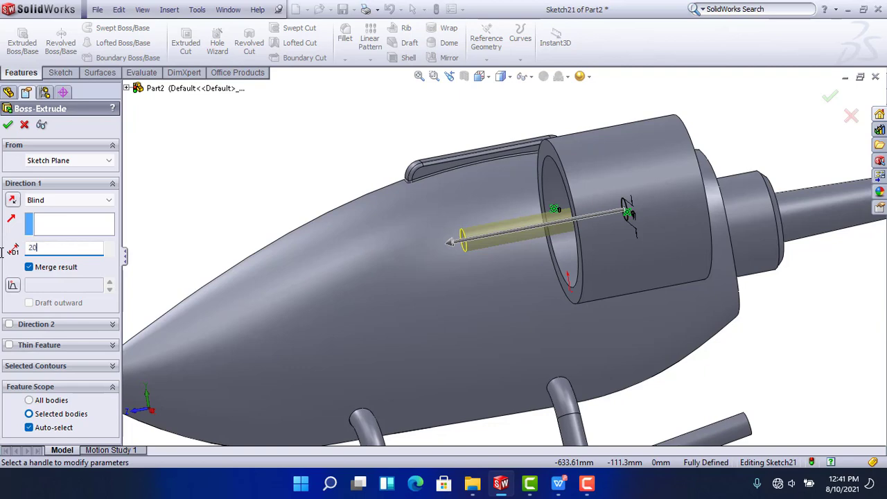
{"action": "key", "text": "Return"}
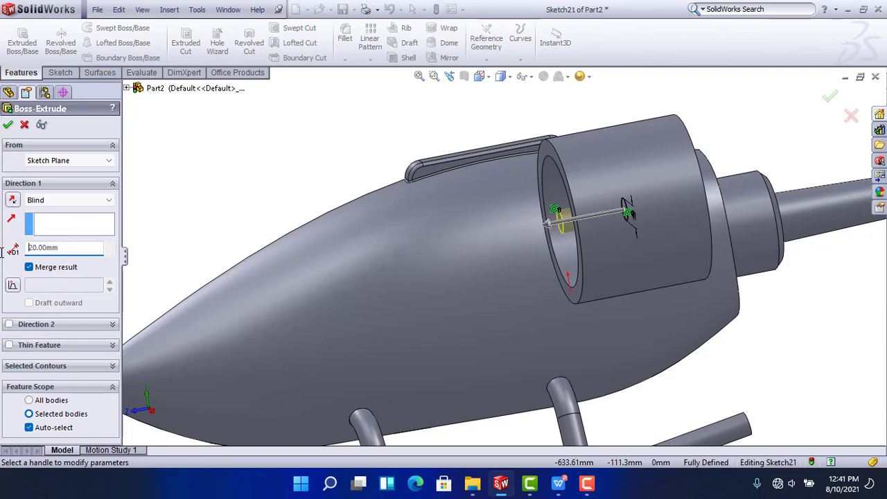
{"action": "left_click", "coordinate": [11, 201]}
{"action": "middle_click_drag", "start_coordinate": [584, 226], "coordinate": [564, 217]}
{"action": "left_click_drag", "start_coordinate": [72, 249], "coordinate": [2, 251]}
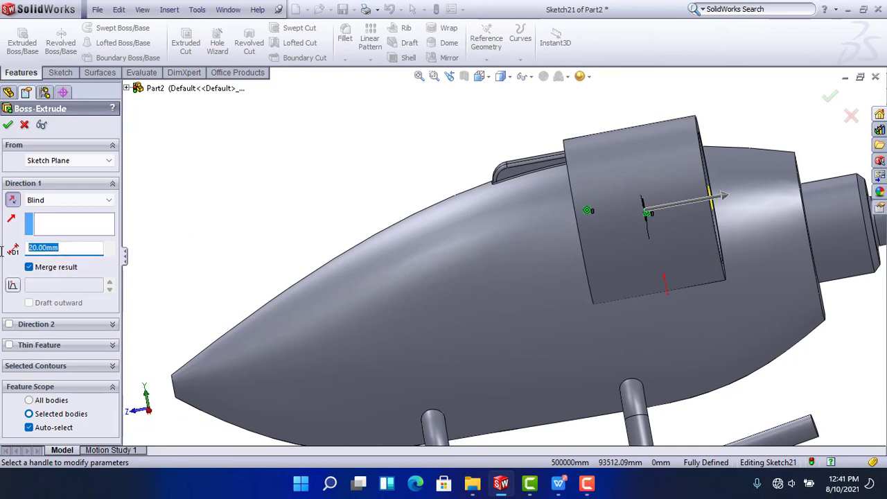
{"action": "type", "text": "25"}
{"action": "key", "text": "Return"}
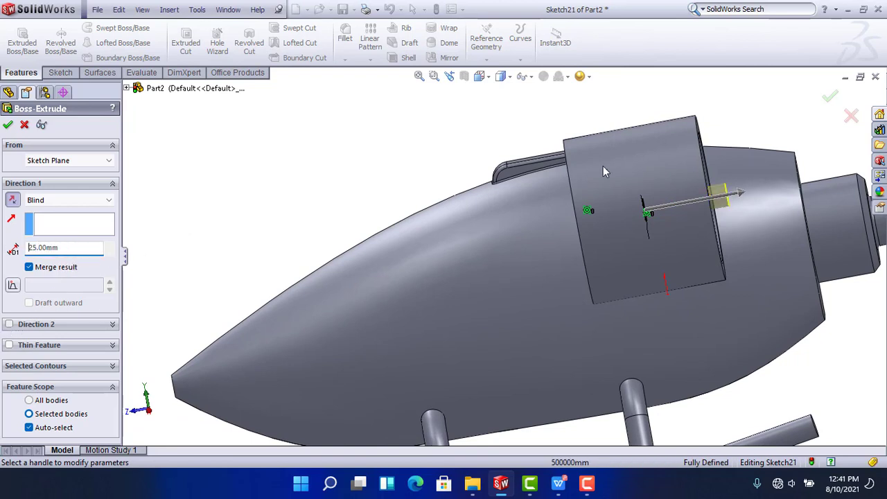
Add a second extrusion direction with a blind depth of 10 mm and complete the hub boss
{"action": "middle_click_drag", "start_coordinate": [603, 172], "coordinate": [735, 154]}
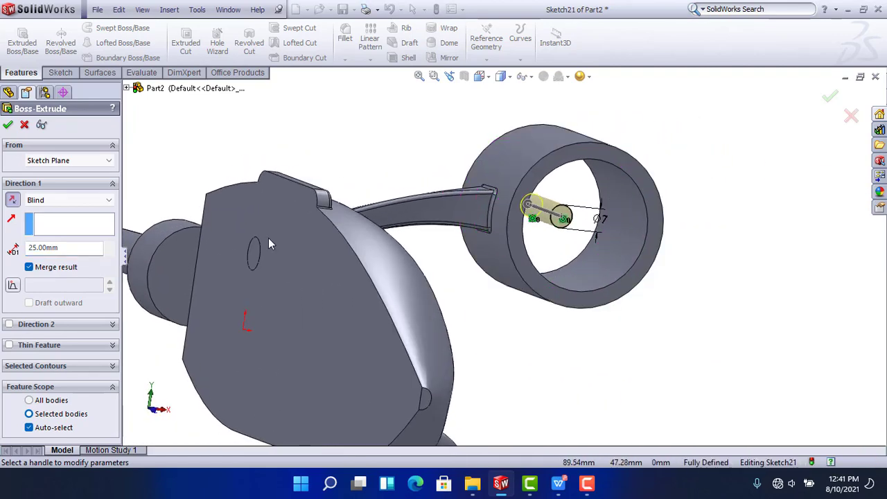
{"action": "left_click", "coordinate": [9, 324]}
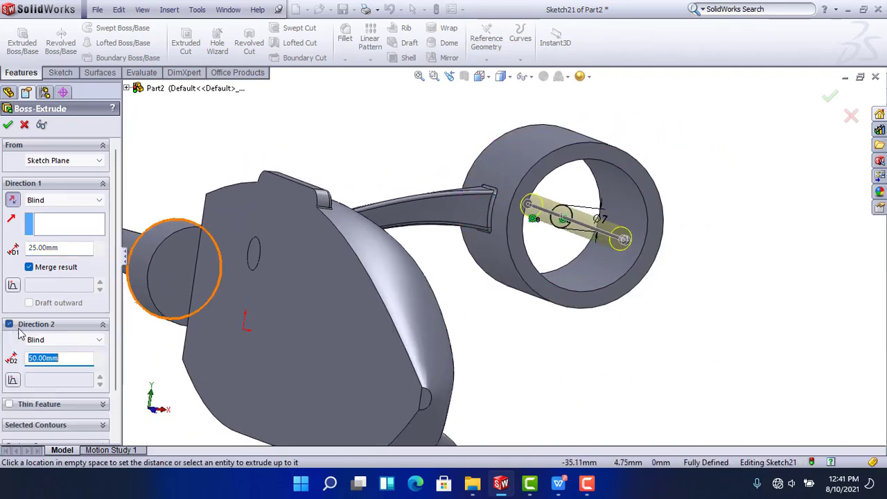
{"action": "type", "text": "10"}
{"action": "key", "text": "Return"}
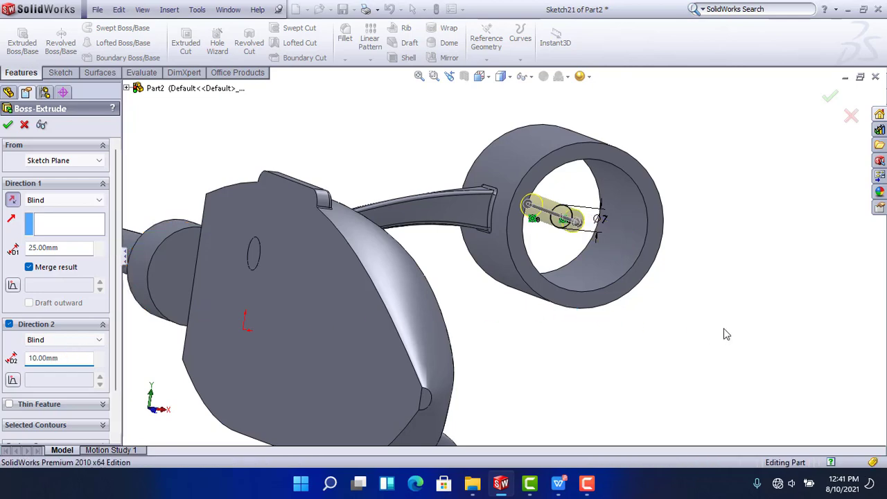
{"action": "key", "text": "Return"}
Start a new sketch on the circular end face of the hub
{"action": "middle_click_drag", "start_coordinate": [724, 313], "coordinate": [654, 300]}
{"action": "scroll", "coordinate": [664, 143], "scroll_direction": "down", "scroll_amount": 2}
{"action": "left_click", "coordinate": [507, 223]}
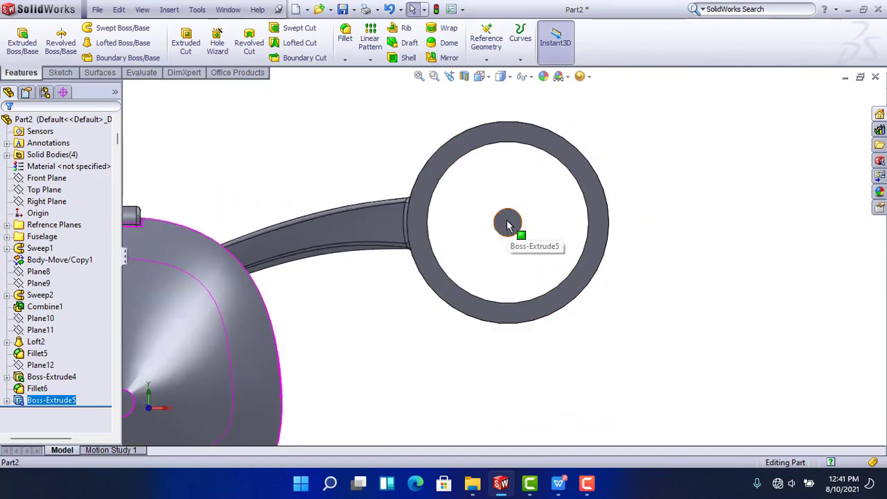
{"action": "left_click", "coordinate": [558, 179]}
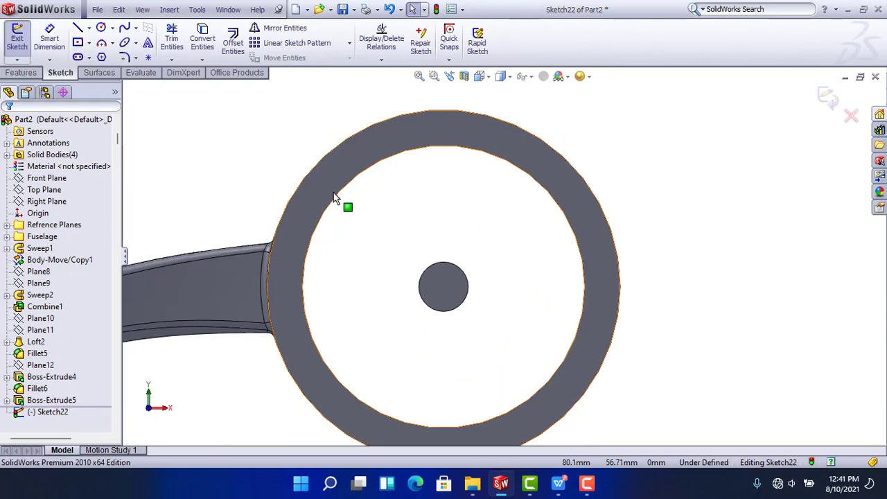
Sketch a center rectangle above the hub, with its upper end overlapping the tube's ring
{"action": "left_click", "coordinate": [88, 45]}
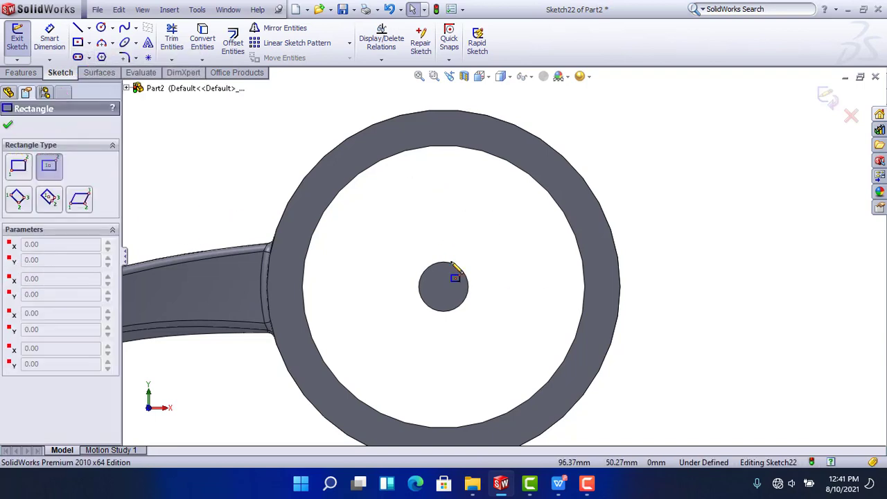
{"action": "left_click", "coordinate": [435, 188]}
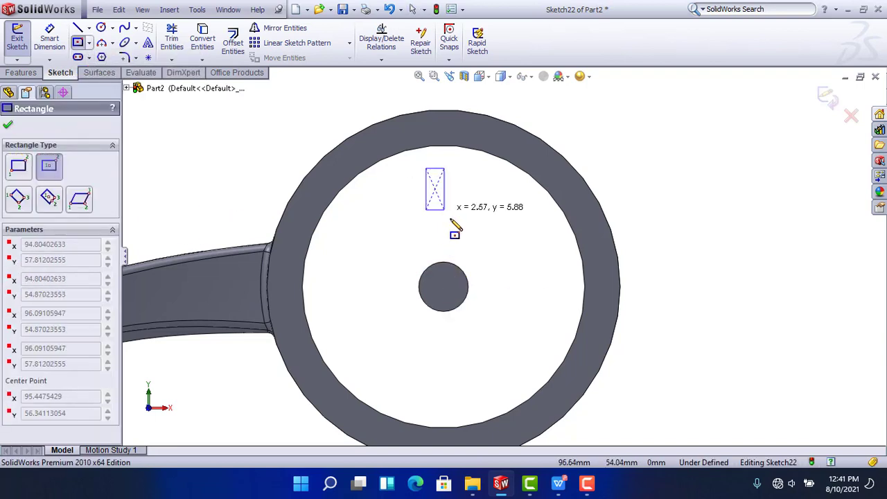
{"action": "left_click", "coordinate": [472, 244]}
{"action": "right_click", "coordinate": [693, 123]}
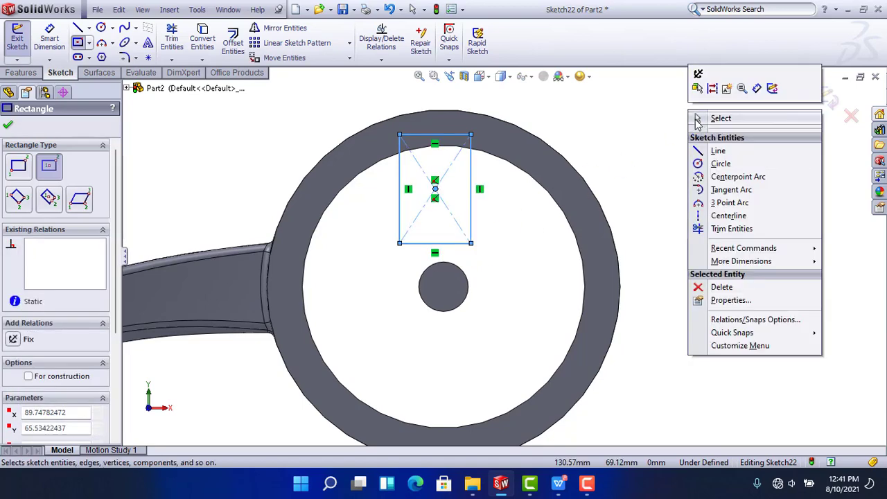
{"action": "left_click", "coordinate": [699, 123]}
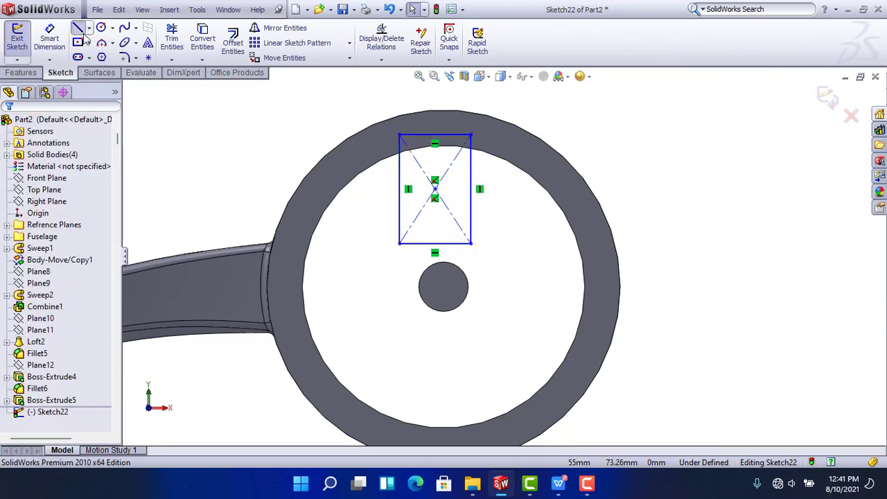
Draw a line from the rectangle's centre point down to near the hub's centre
{"action": "left_click", "coordinate": [435, 189]}
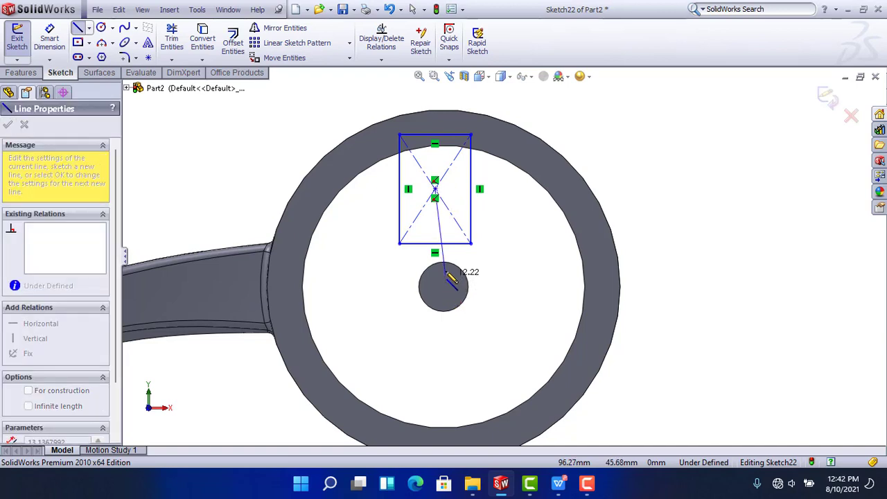
{"action": "left_click", "coordinate": [444, 288]}
{"action": "key", "text": "Escape"}
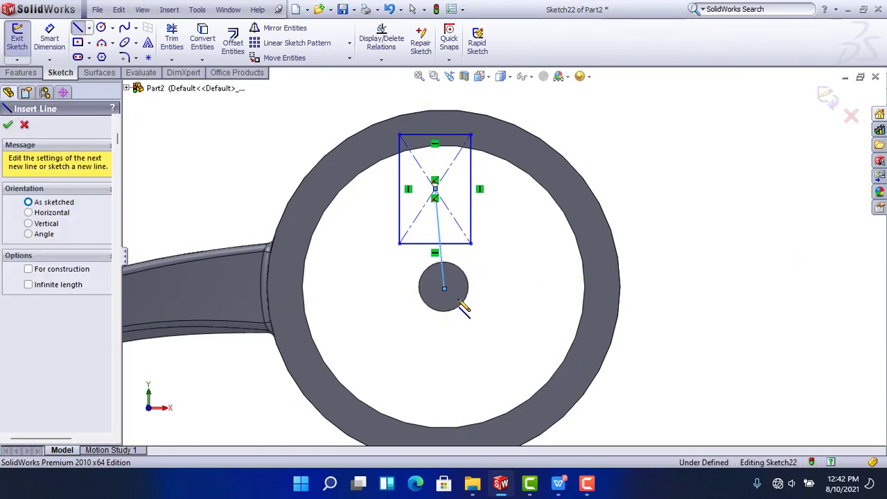
{"action": "key", "text": "Escape"}
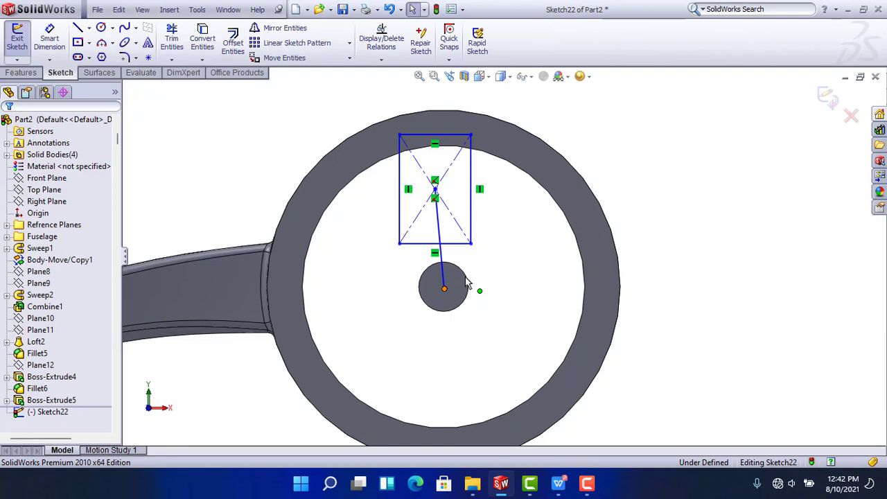
Make the line's lower endpoint concentric with the hub's circular edge
{"action": "left_click", "coordinate": [466, 283]}
{"action": "key", "text": "Escape"}
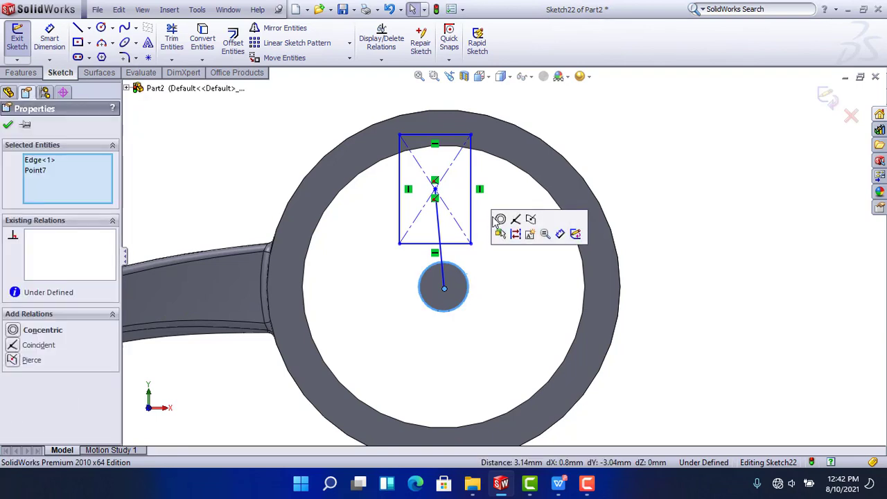
{"action": "left_click", "coordinate": [501, 219]}
{"action": "left_click", "coordinate": [501, 267]}
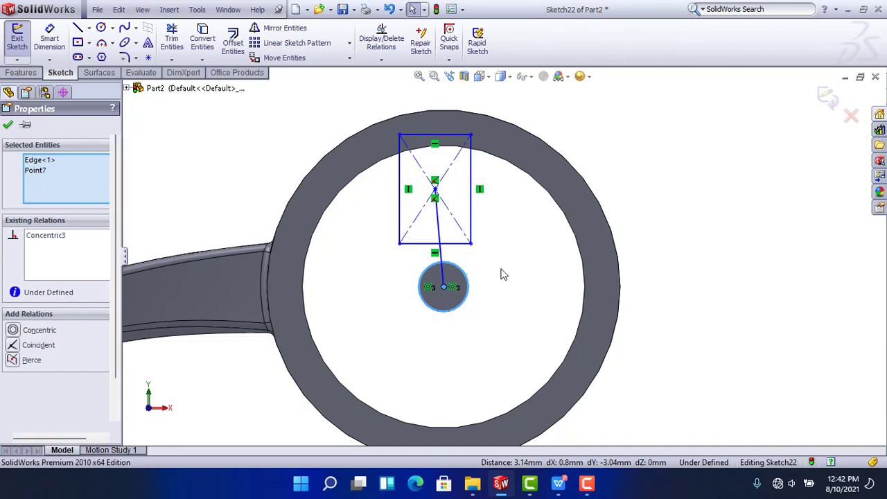
Make the line between the rectangle and the hub vertical and convert it to construction geometry
{"action": "left_click", "coordinate": [440, 246]}
{"action": "left_click", "coordinate": [13, 270]}
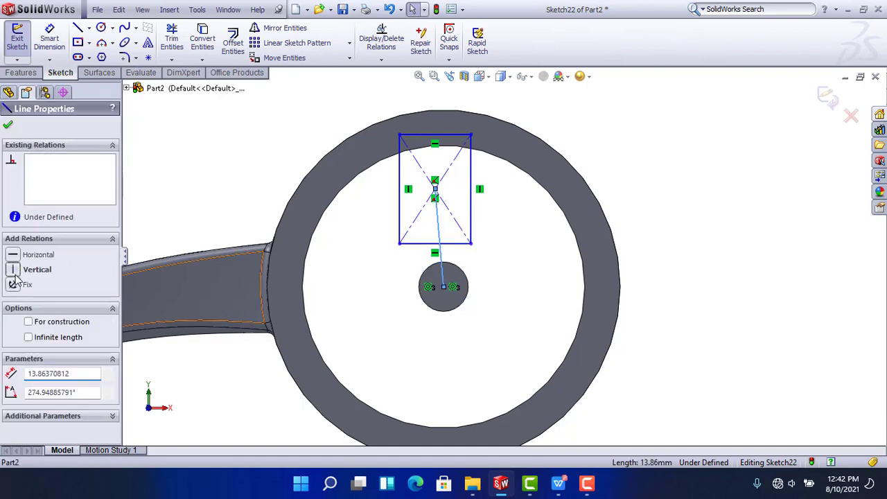
{"action": "left_click", "coordinate": [66, 324]}
{"action": "left_click", "coordinate": [7, 126]}
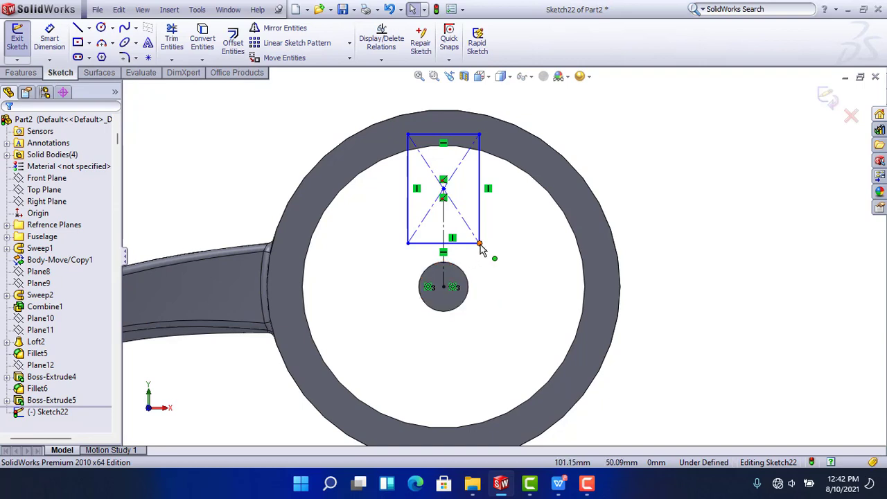
Reshape the rectangle into a narrow spoke reaching into the hub, and set its length to 21 mm
{"action": "left_click_drag", "start_coordinate": [468, 259], "coordinate": [454, 275]}
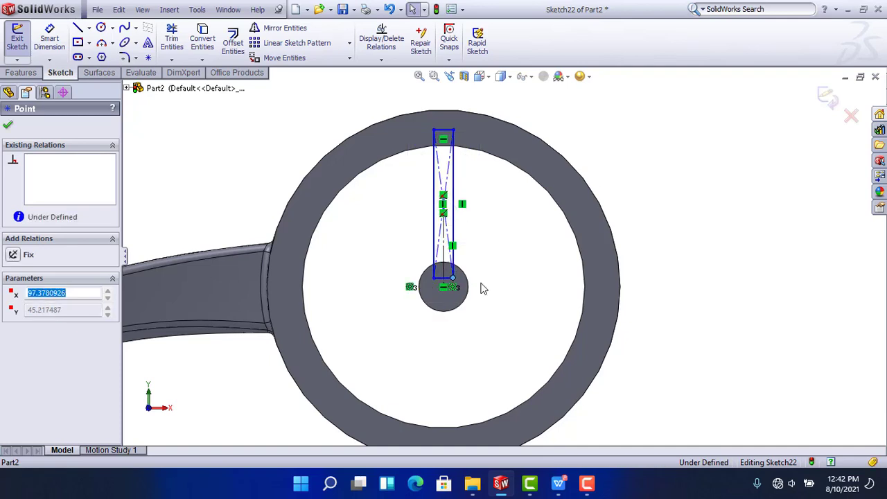
{"action": "left_click", "coordinate": [481, 287]}
{"action": "left_click", "coordinate": [59, 59]}
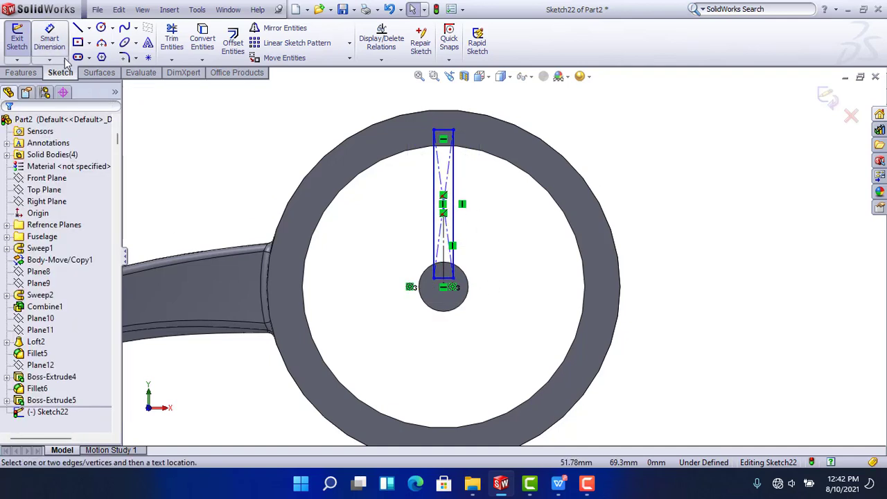
{"action": "left_click", "coordinate": [490, 216]}
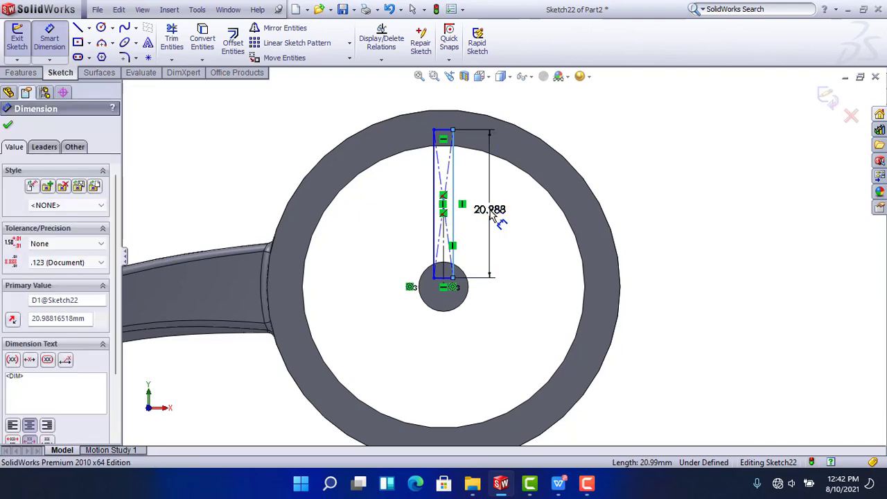
{"action": "double_click", "coordinate": [490, 215]}
{"action": "type", "text": "21"}
{"action": "key", "text": "Return"}
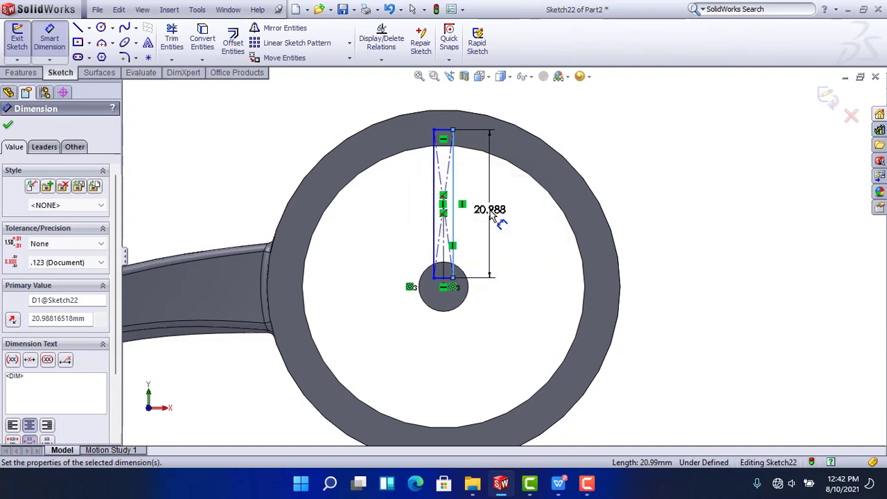
Dimension the spoke rectangle's short lower edge and set its width to 3 mm
{"action": "scroll", "coordinate": [475, 328], "scroll_direction": "down", "scroll_amount": 5}
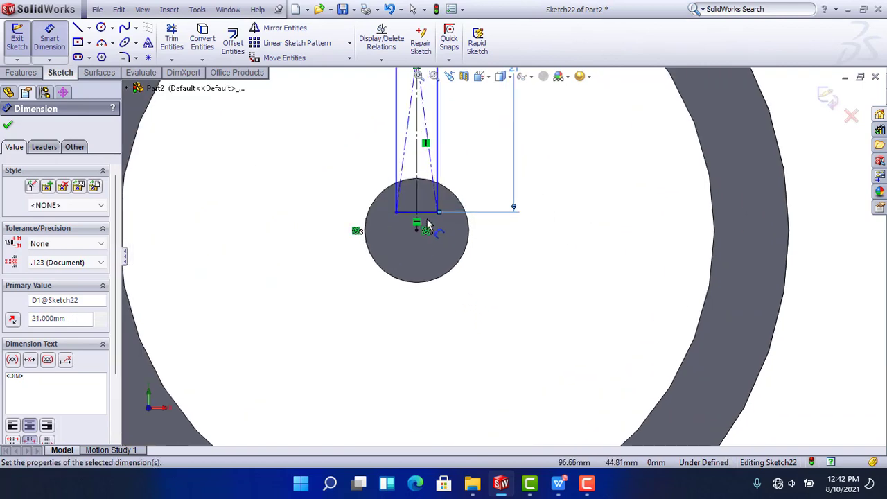
{"action": "left_click", "coordinate": [420, 331]}
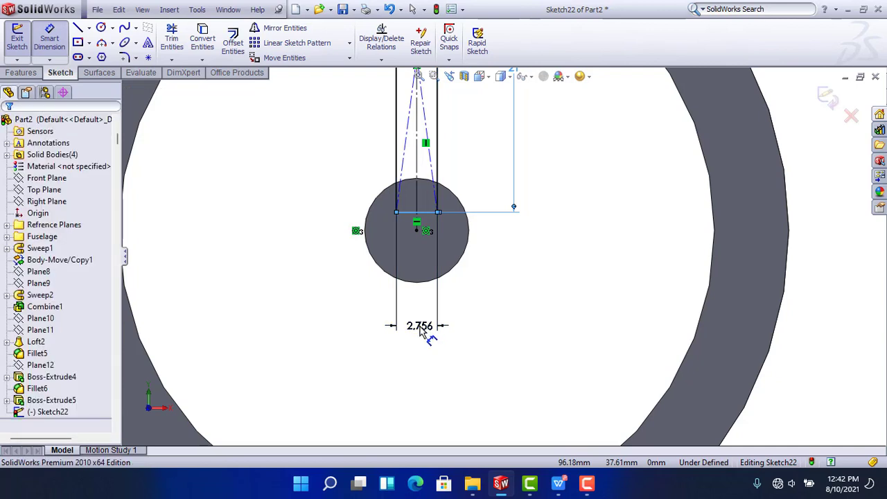
{"action": "left_click", "coordinate": [421, 330]}
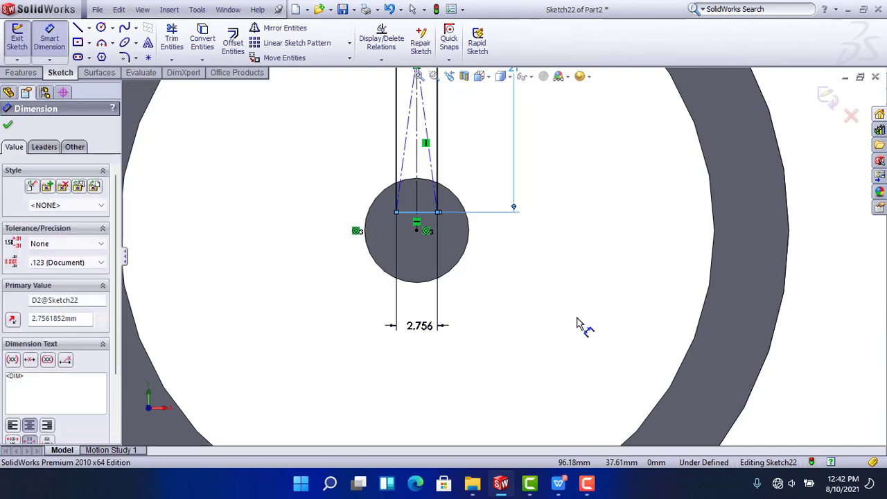
{"action": "type", "text": "3"}
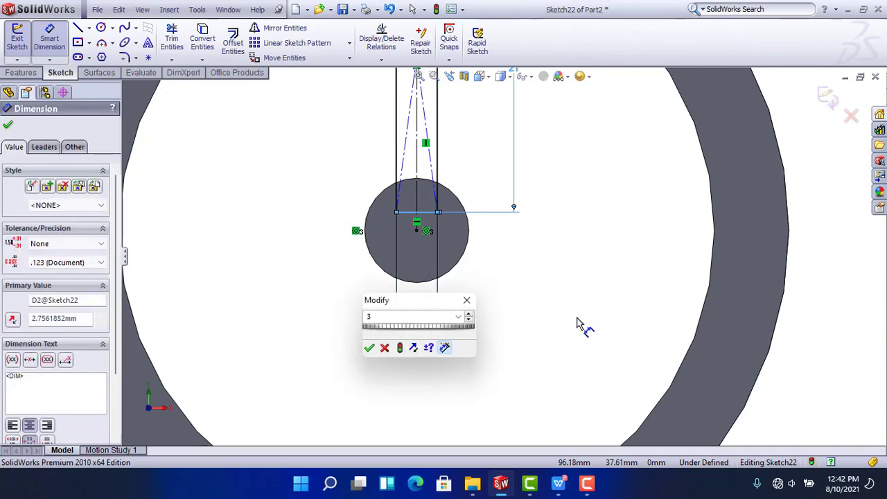
Set the width of the strut rectangle between the hub and the ring to 3 mm
{"action": "key", "text": "Return"}
{"action": "scroll", "coordinate": [577, 318], "scroll_direction": "up", "scroll_amount": 7}
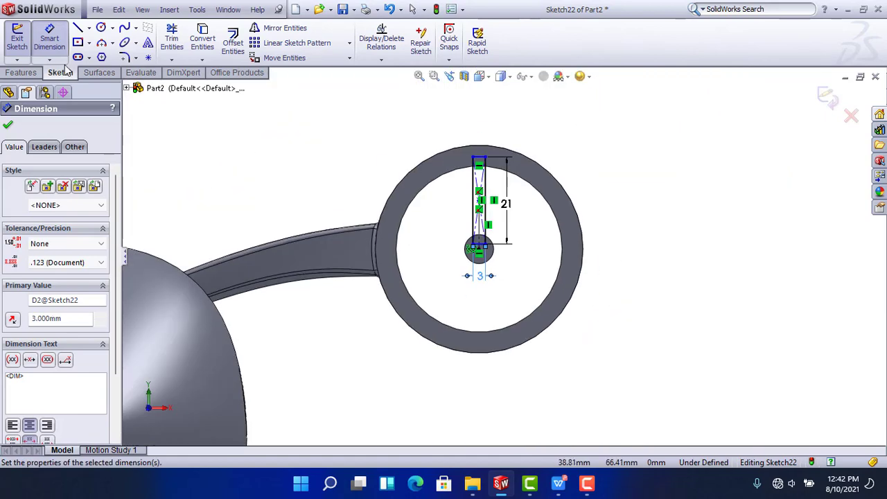
{"action": "left_click", "coordinate": [523, 224]}
{"action": "scroll", "coordinate": [509, 240], "scroll_direction": "up", "scroll_amount": 4}
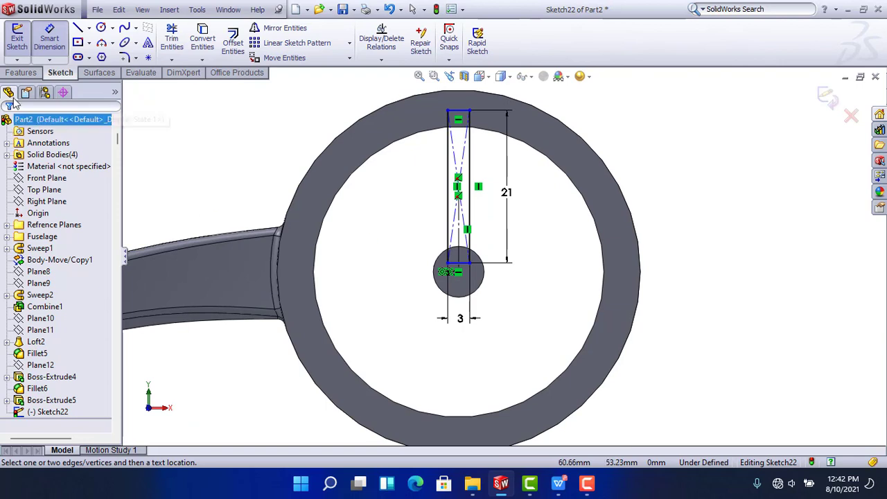
Start a blind boss extrusion of the strut rectangle in the reversed direction, without merging the result
{"action": "left_click", "coordinate": [21, 72]}
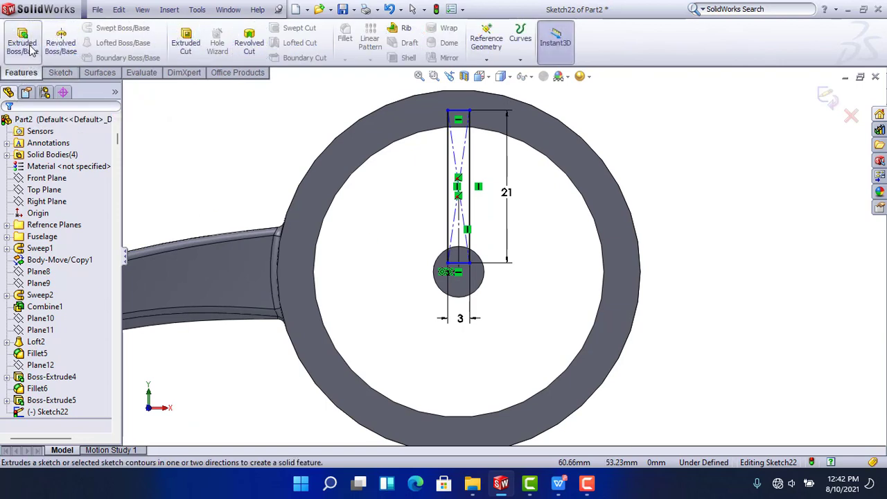
{"action": "left_click", "coordinate": [30, 50]}
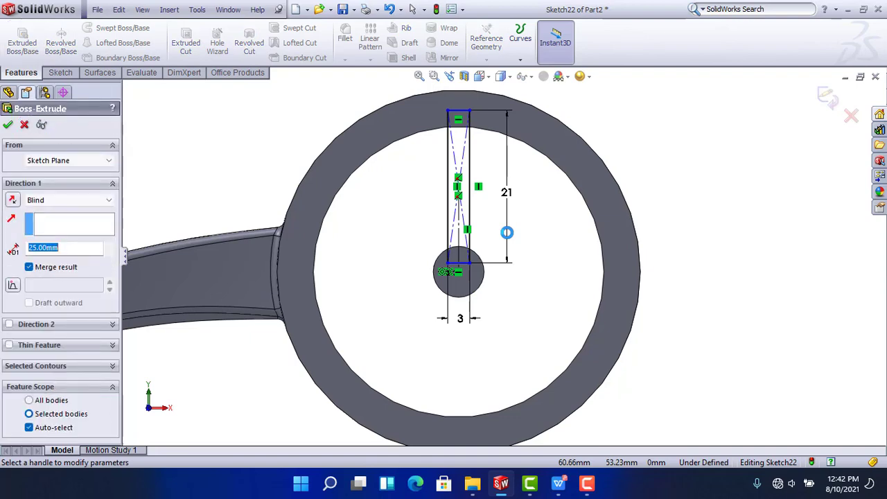
{"action": "scroll", "coordinate": [496, 273], "scroll_direction": "up", "scroll_amount": 5}
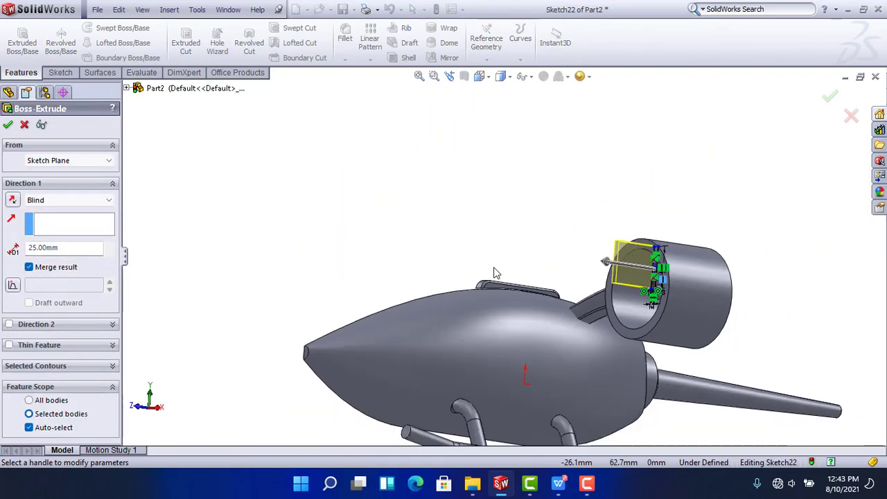
{"action": "middle_click_drag", "start_coordinate": [747, 286], "coordinate": [714, 291]}
{"action": "scroll", "coordinate": [779, 238], "scroll_direction": "down", "scroll_amount": 5}
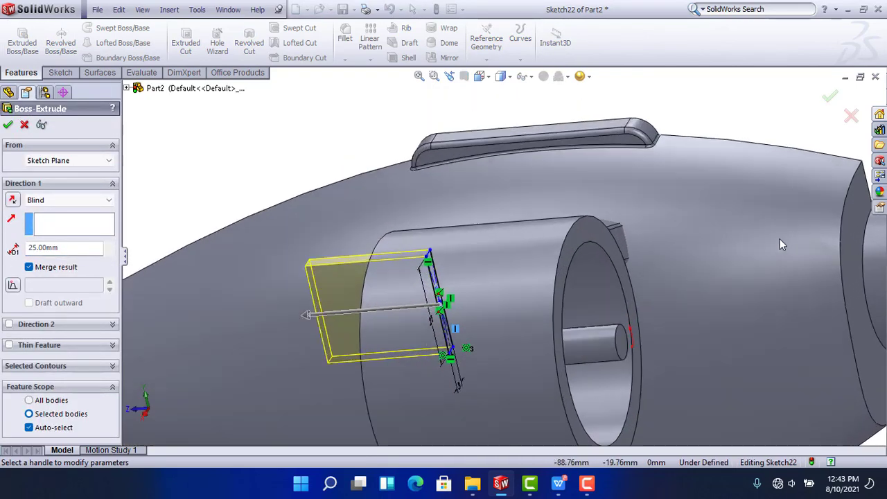
{"action": "left_click", "coordinate": [11, 200]}
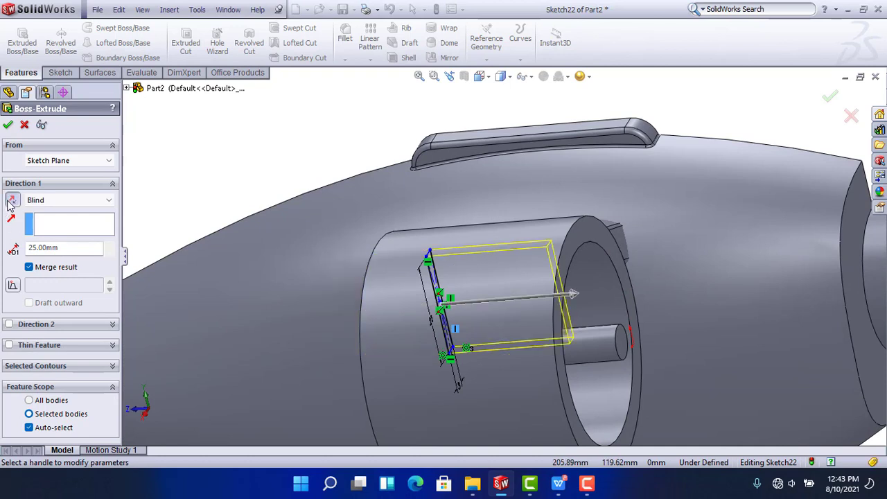
{"action": "left_click", "coordinate": [61, 273]}
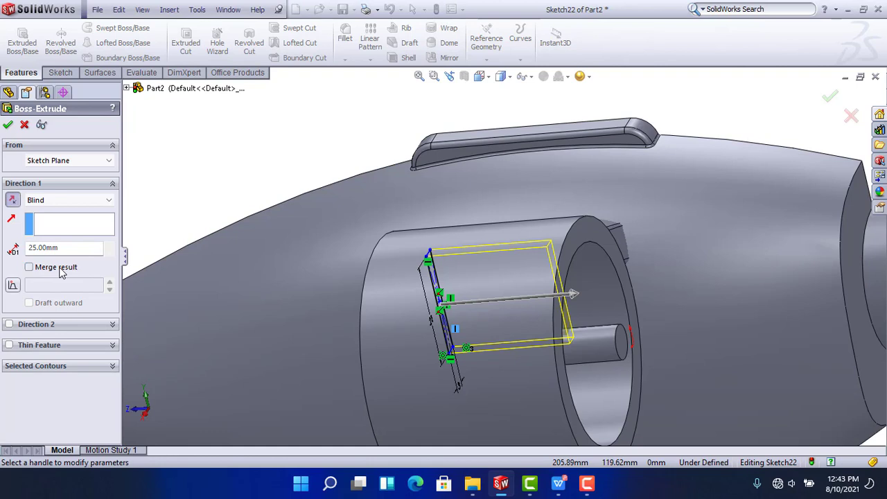
Set the strut extrusion's depth to 40 mm and complete the feature
{"action": "left_click", "coordinate": [84, 247]}
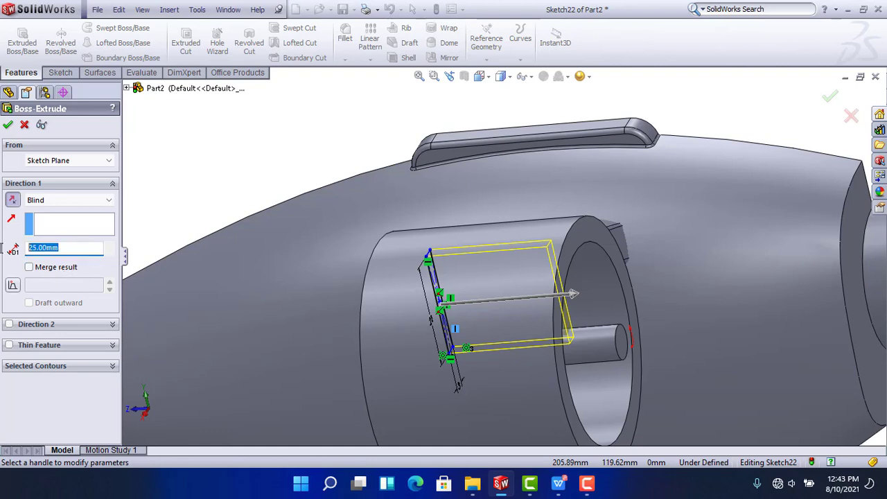
{"action": "type", "text": "30"}
{"action": "key", "text": "Return"}
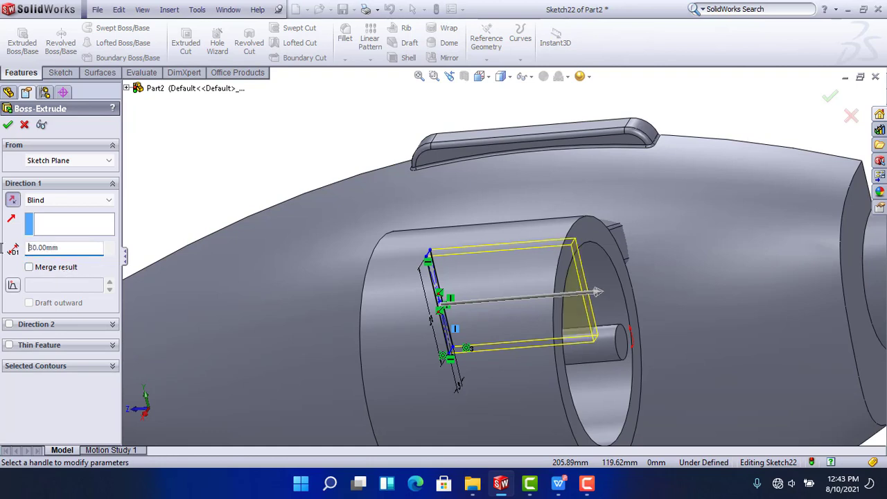
{"action": "middle_click_drag", "start_coordinate": [557, 248], "coordinate": [576, 246]}
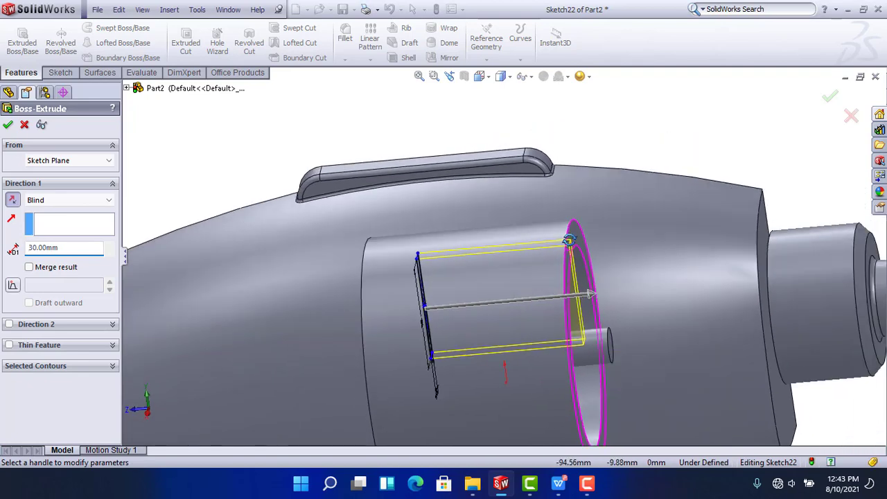
{"action": "scroll", "coordinate": [619, 278], "scroll_direction": "down", "scroll_amount": 1}
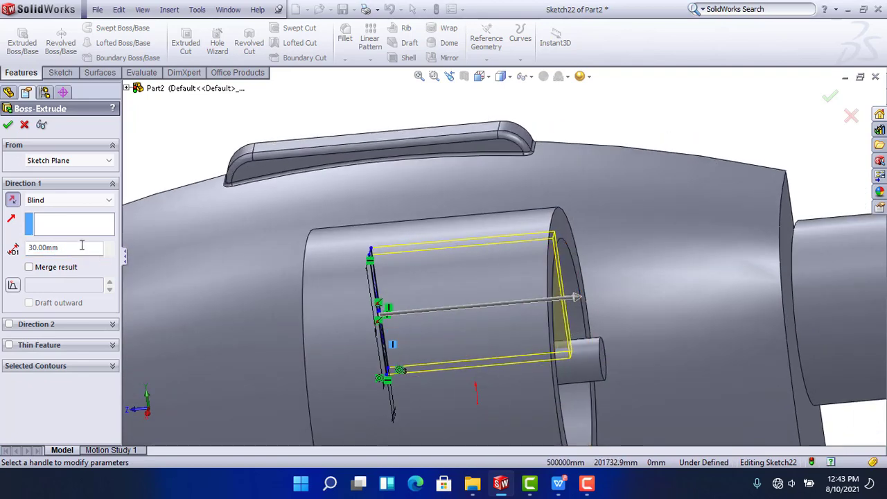
{"action": "type", "text": "40"}
{"action": "key", "text": "Return"}
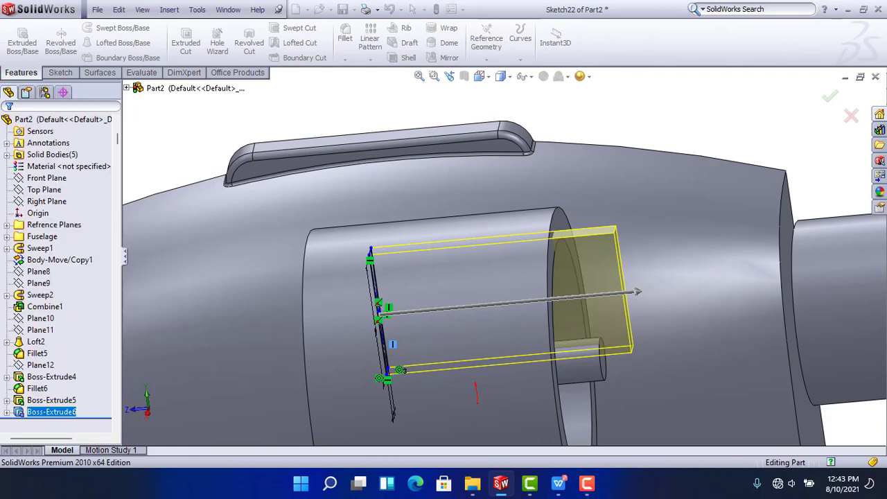
Show the circle sketch belonging to the hub cylinder extrusion inside the ring
{"action": "middle_click_drag", "start_coordinate": [586, 259], "coordinate": [571, 260]}
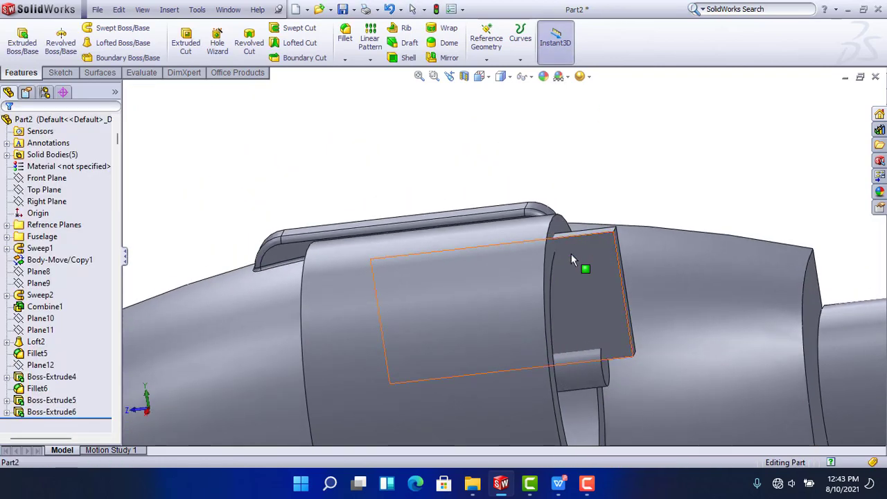
{"action": "scroll", "coordinate": [586, 285], "scroll_direction": "up", "scroll_amount": 3}
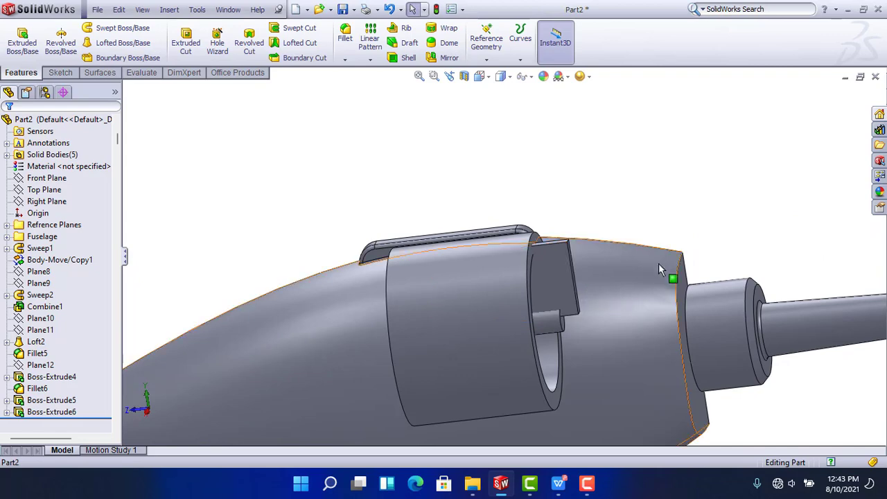
{"action": "middle_click_drag", "start_coordinate": [641, 263], "coordinate": [572, 280]}
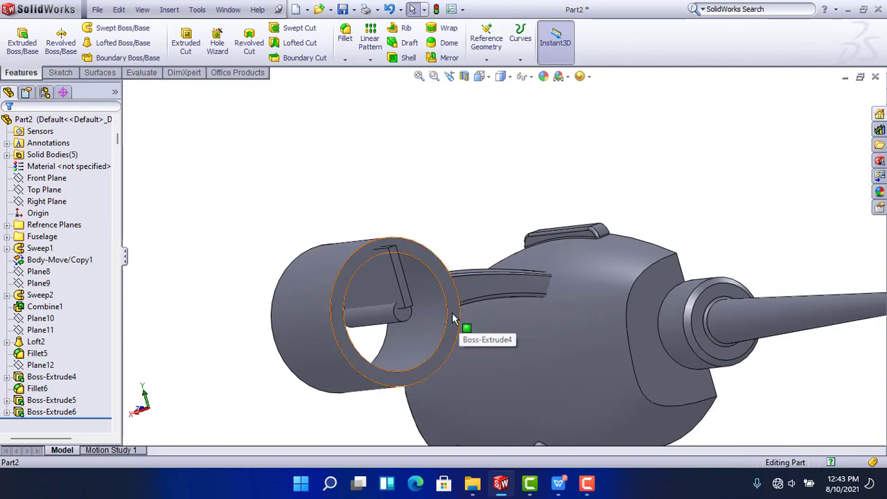
{"action": "left_click", "coordinate": [375, 320]}
{"action": "middle_click_drag", "start_coordinate": [375, 319], "coordinate": [496, 304]}
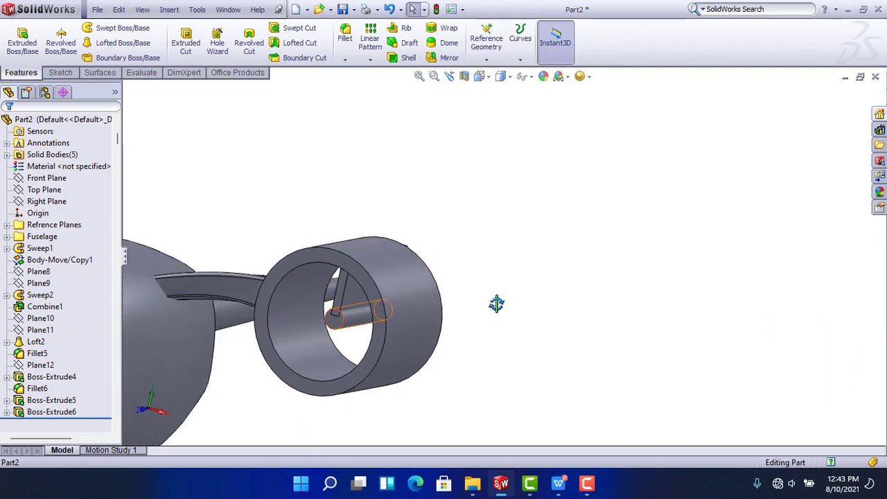
{"action": "scroll", "coordinate": [481, 311], "scroll_direction": "up", "scroll_amount": 2}
{"action": "scroll", "coordinate": [371, 310], "scroll_direction": "down", "scroll_amount": 2}
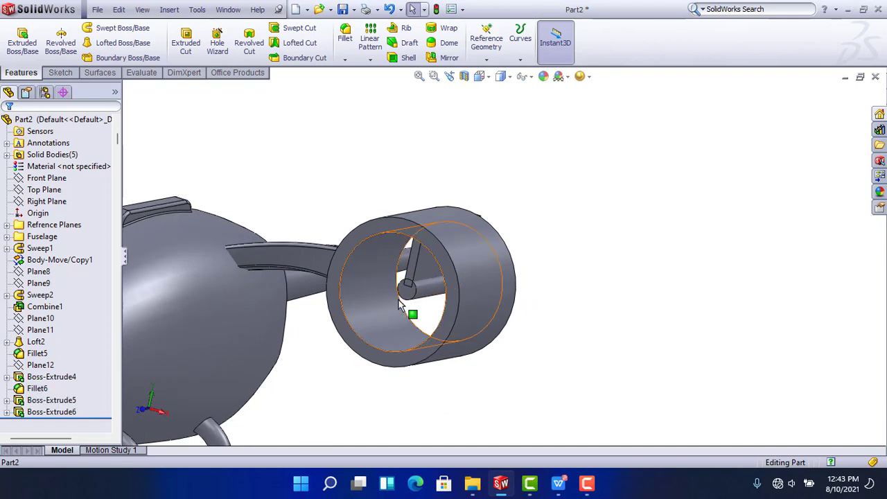
{"action": "left_click", "coordinate": [408, 300]}
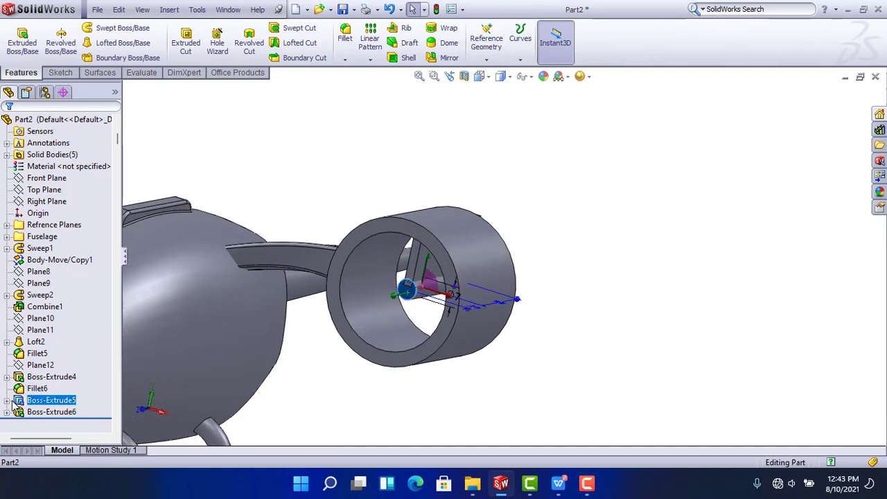
{"action": "left_click", "coordinate": [6, 401]}
{"action": "left_click", "coordinate": [54, 411]}
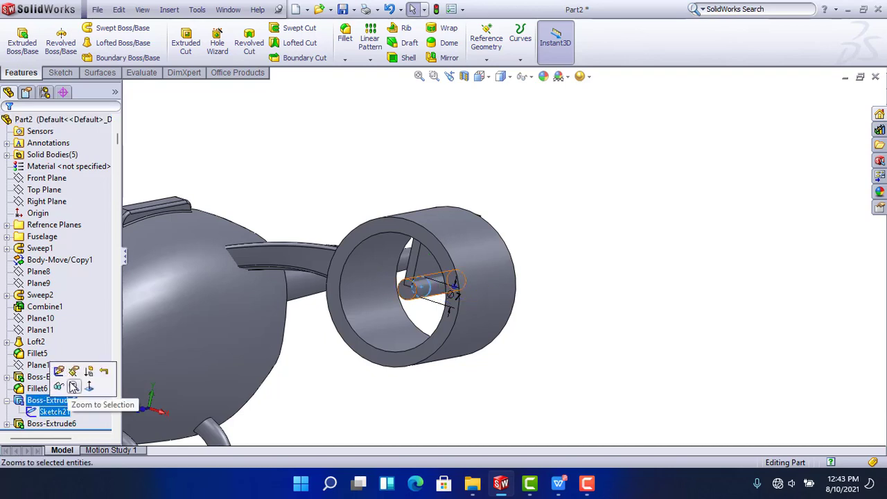
{"action": "left_click", "coordinate": [59, 386]}
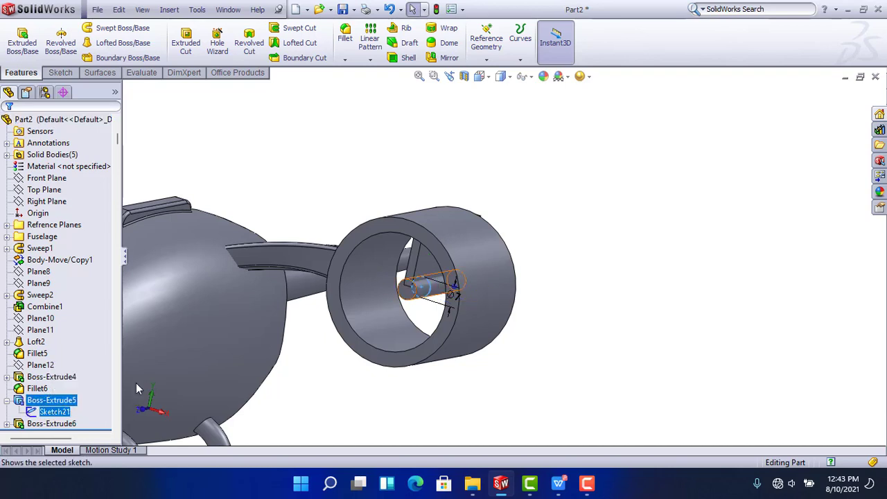
Create a reference plane through the centre point of the hub's circle sketch, parallel to the Right Plane
{"action": "left_click", "coordinate": [422, 288]}
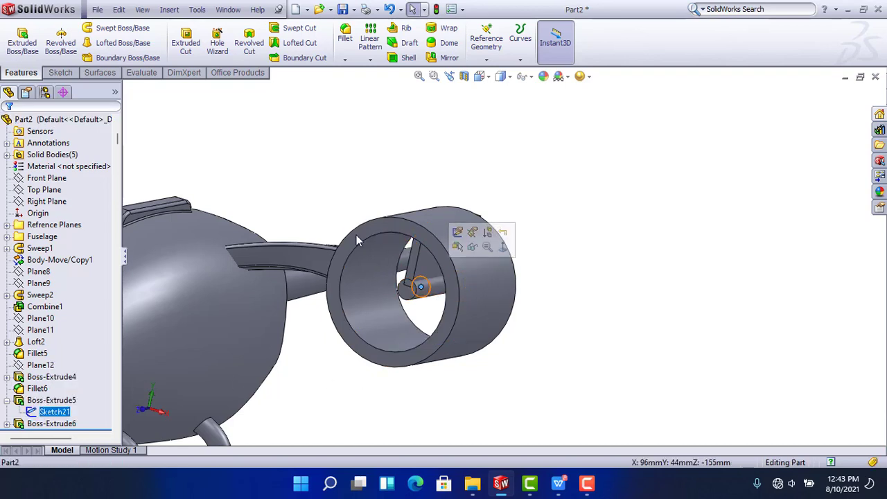
{"action": "left_click", "coordinate": [47, 178], "text": "ctrl"}
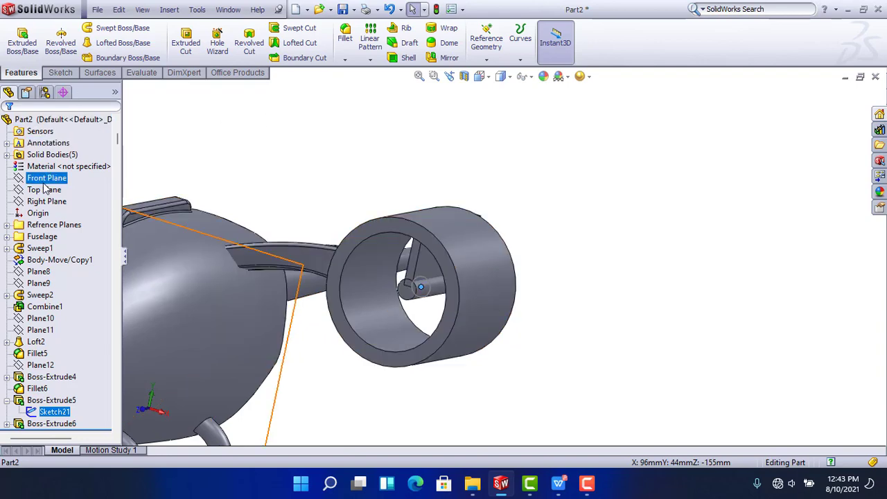
{"action": "left_click", "coordinate": [47, 201]}
{"action": "left_click", "coordinate": [496, 53]}
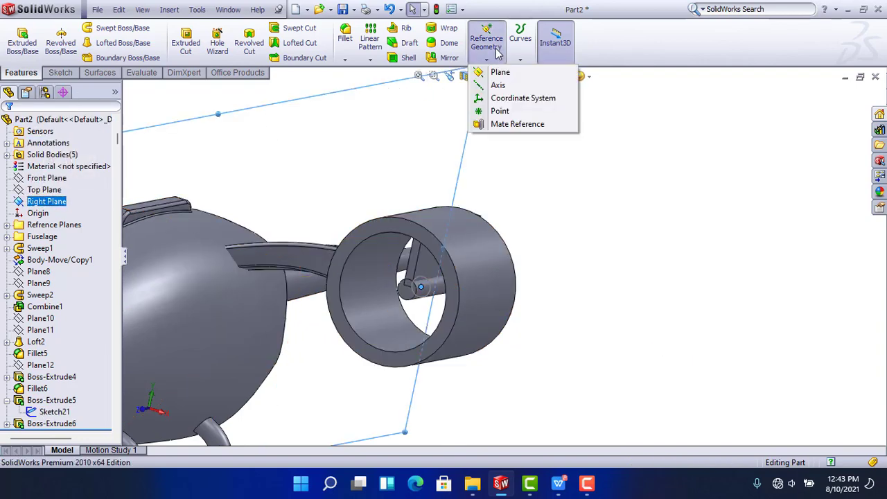
{"action": "left_click", "coordinate": [501, 72]}
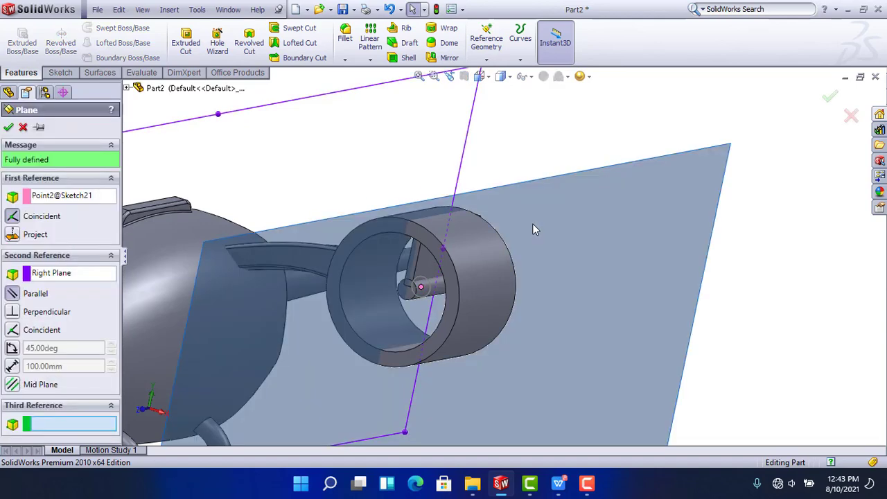
{"action": "left_click", "coordinate": [9, 128]}
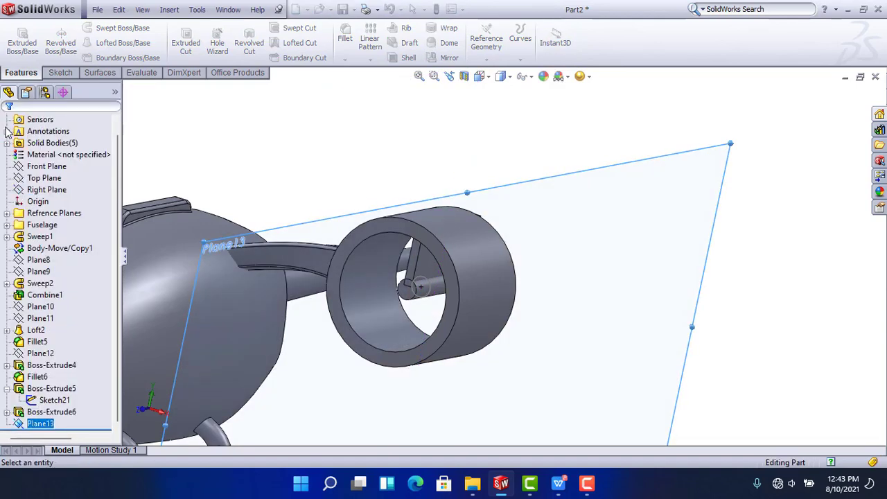
On the new plane, sketch a slanted four-line closed profile from the ring's top to the hub, with a horizontal top edge about 10 mm long
{"action": "left_click", "coordinate": [600, 245]}
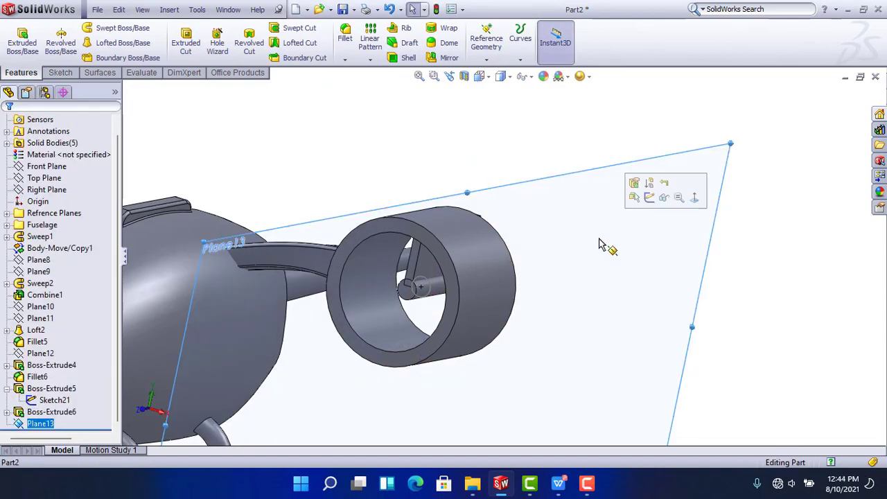
{"action": "left_click", "coordinate": [650, 197]}
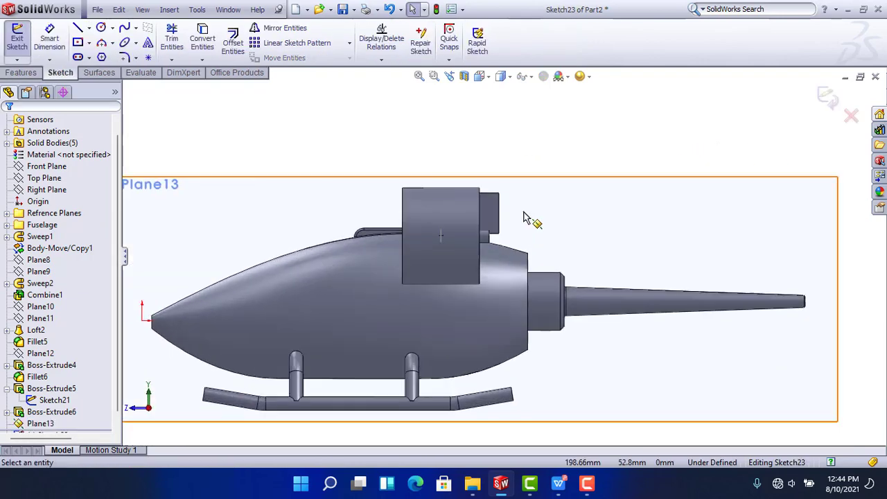
{"action": "scroll", "coordinate": [517, 225], "scroll_direction": "down", "scroll_amount": 5}
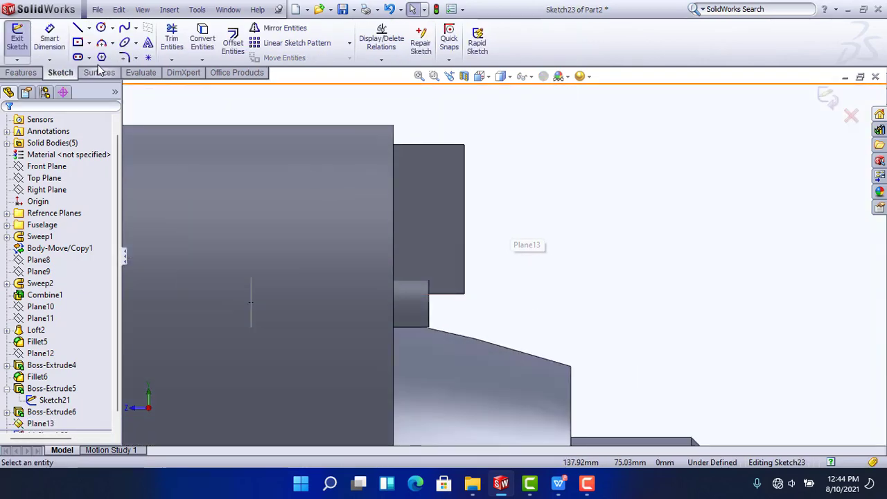
{"action": "left_click", "coordinate": [77, 29]}
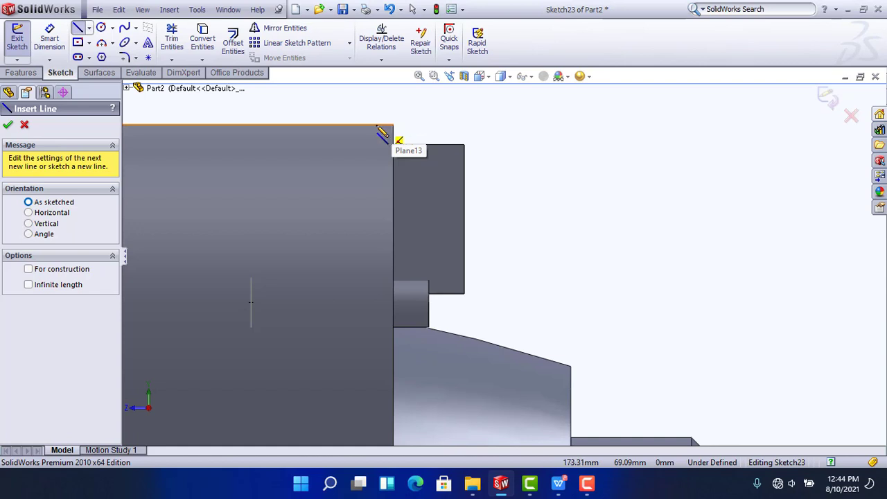
{"action": "left_click", "coordinate": [368, 126]}
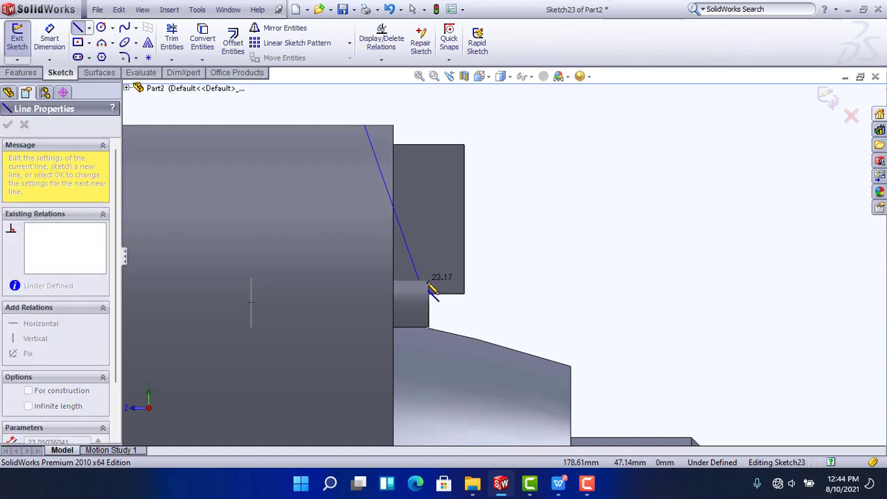
{"action": "left_click", "coordinate": [448, 305]}
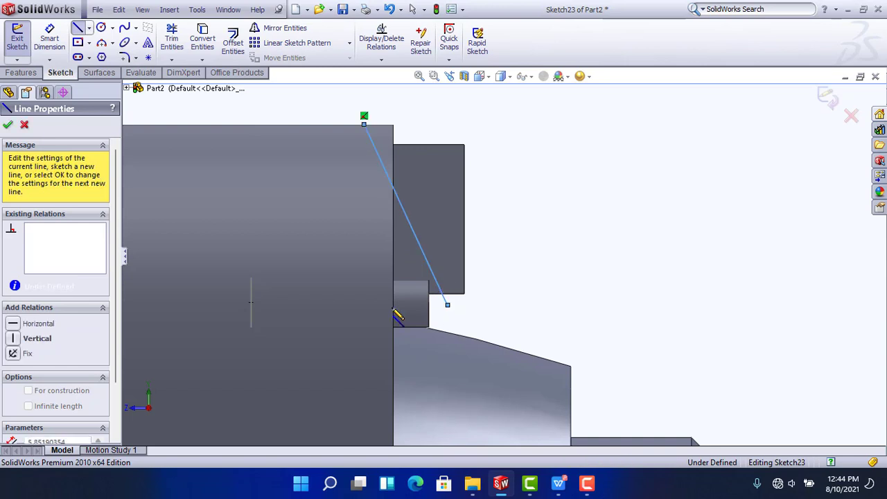
{"action": "left_click", "coordinate": [394, 305]}
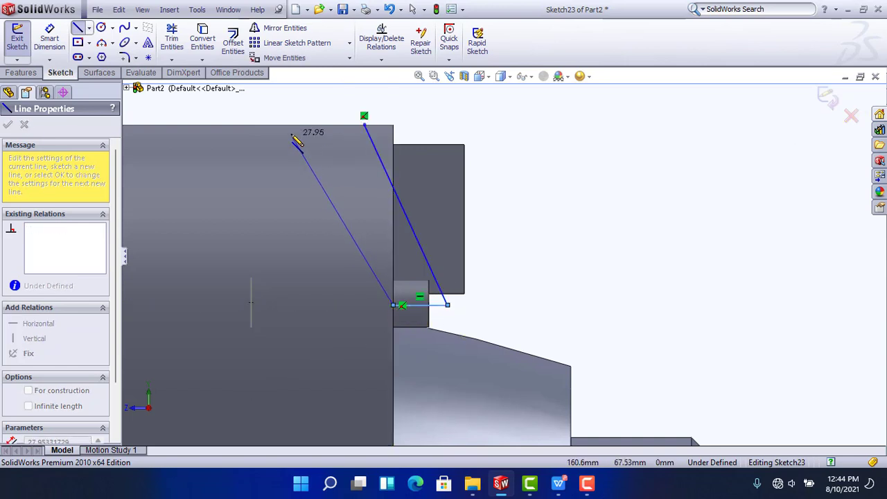
{"action": "left_click", "coordinate": [292, 129]}
{"action": "left_click", "coordinate": [364, 125]}
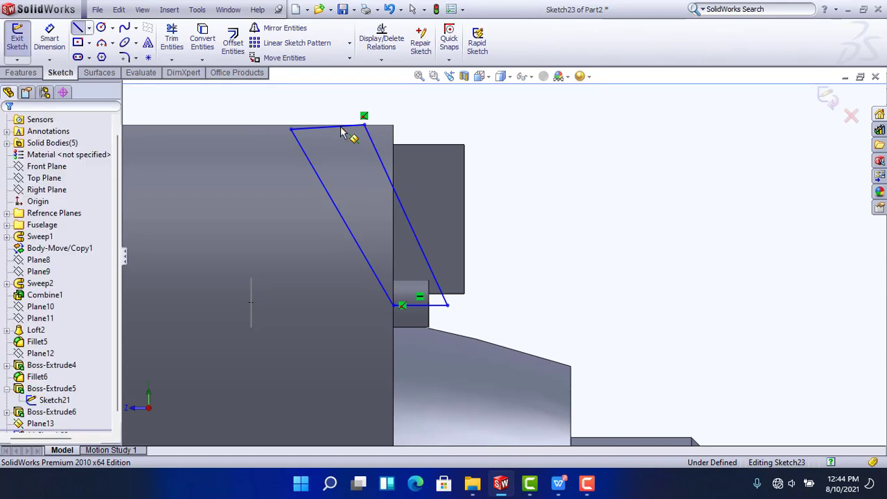
{"action": "left_click", "coordinate": [341, 128]}
{"action": "left_click", "coordinate": [378, 75]}
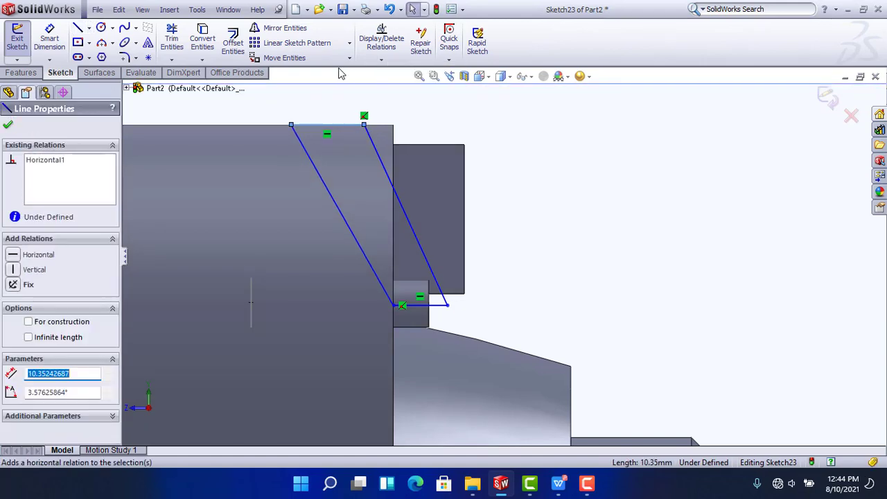
Make the slanted profile's top and bottom horizontal lines equal in length
{"action": "left_click", "coordinate": [339, 74]}
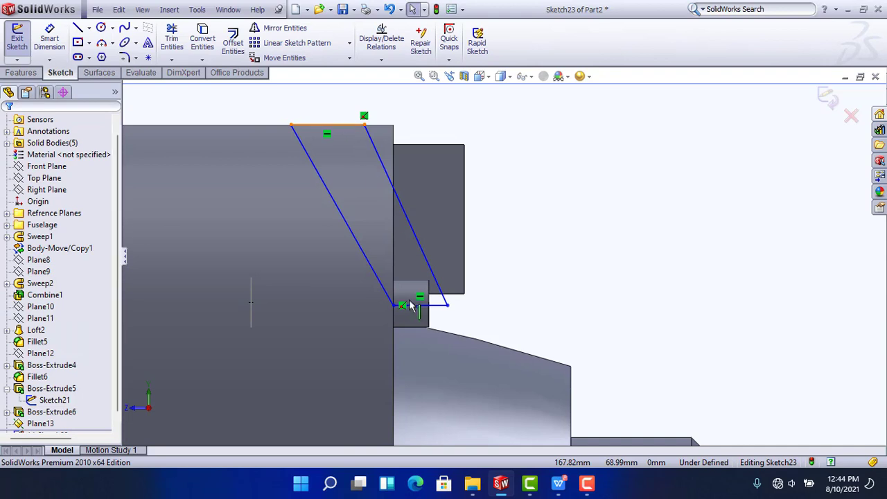
{"action": "left_click", "coordinate": [434, 309]}
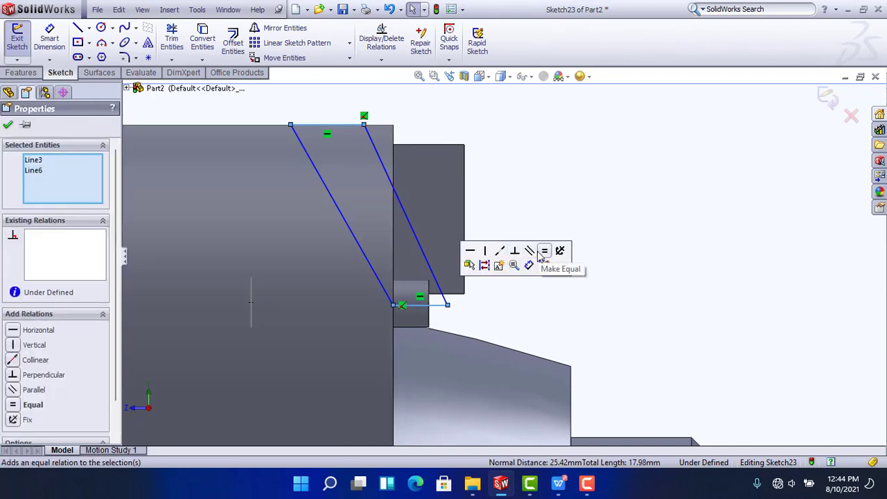
{"action": "left_click", "coordinate": [532, 251]}
{"action": "left_click", "coordinate": [532, 300]}
{"action": "scroll", "coordinate": [531, 257], "scroll_direction": "up", "scroll_amount": 2}
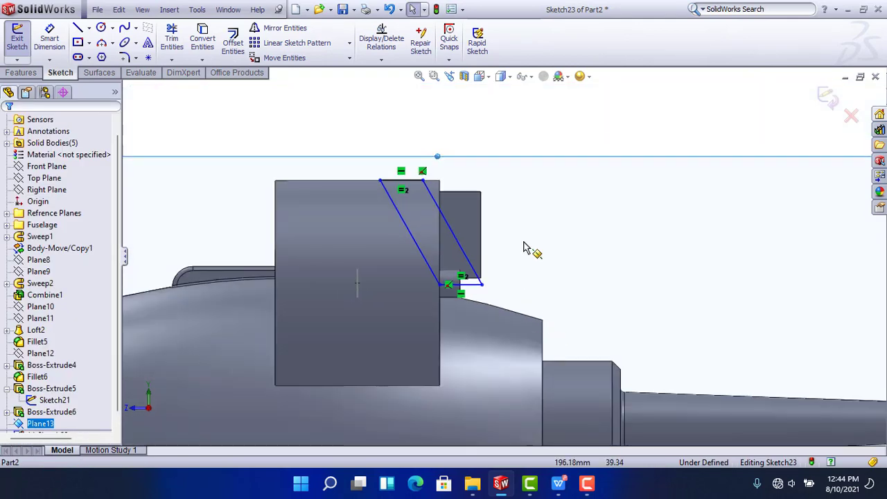
Dimension the slanted profile's top edge and set its length to 5 mm
{"action": "left_click", "coordinate": [45, 39]}
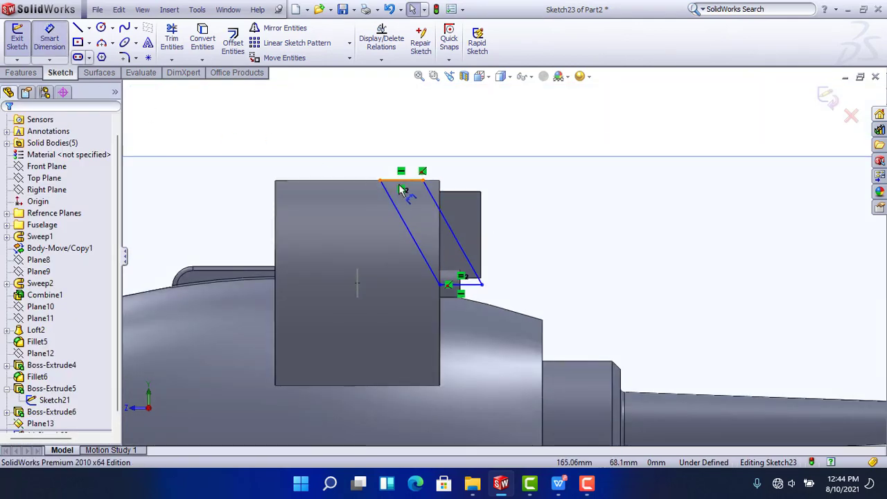
{"action": "left_click", "coordinate": [397, 145]}
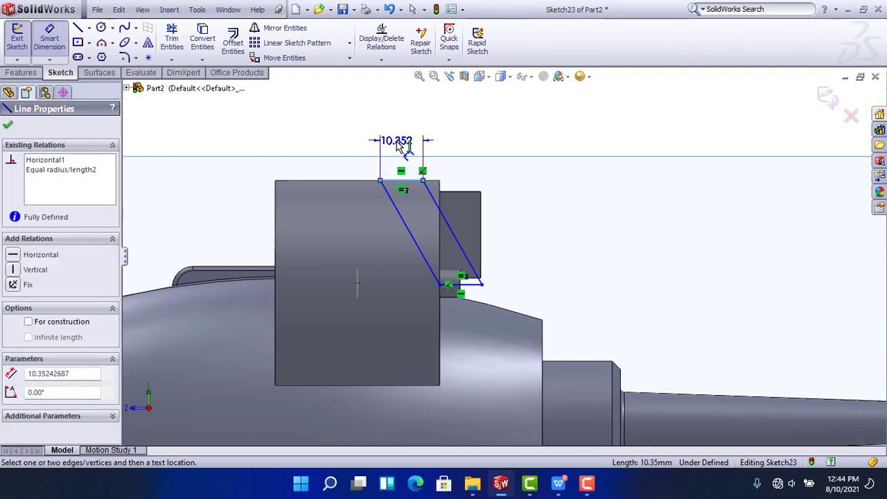
{"action": "left_click", "coordinate": [399, 143]}
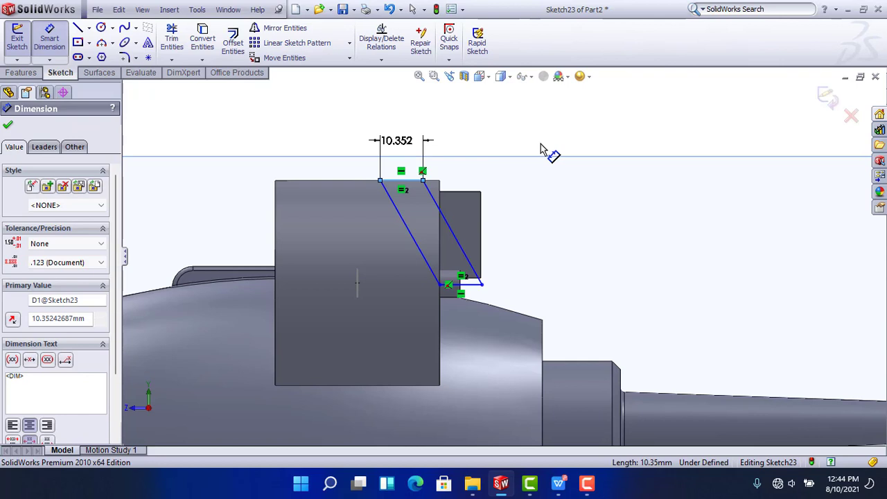
{"action": "type", "text": "5"}
{"action": "key", "text": "Return"}
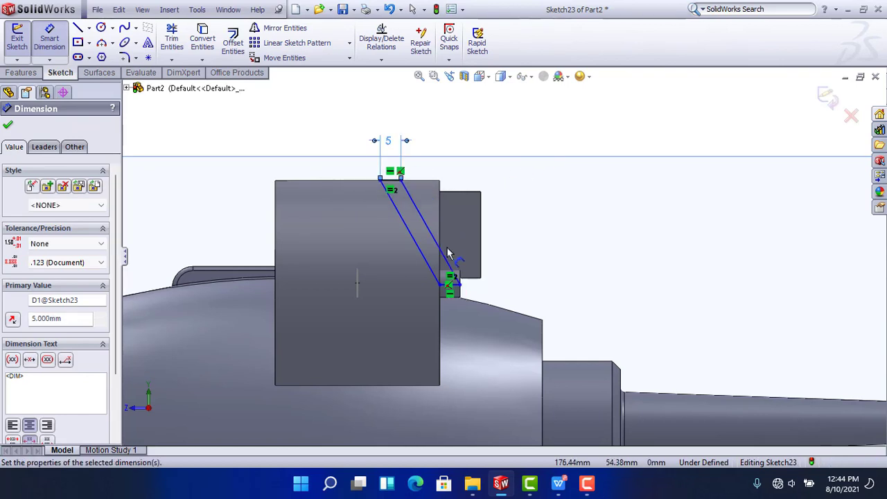
{"action": "scroll", "coordinate": [449, 270], "scroll_direction": "down", "scroll_amount": 5}
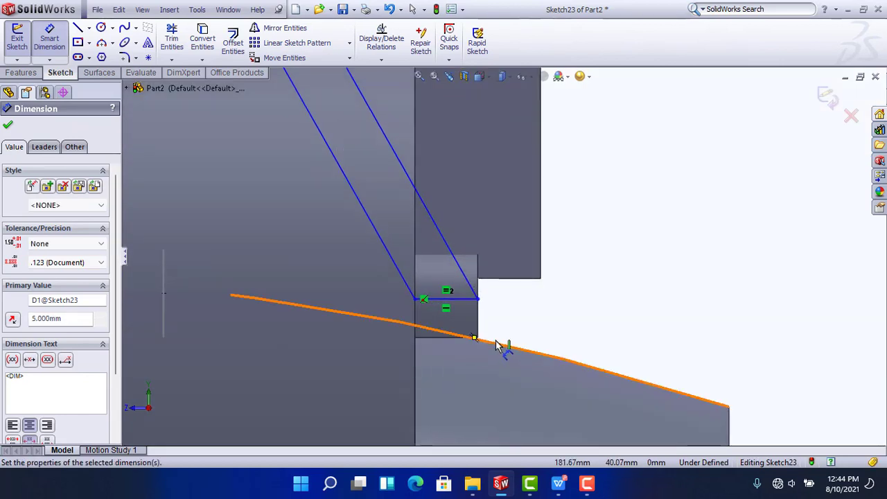
{"action": "scroll", "coordinate": [497, 343], "scroll_direction": "down", "scroll_amount": 1}
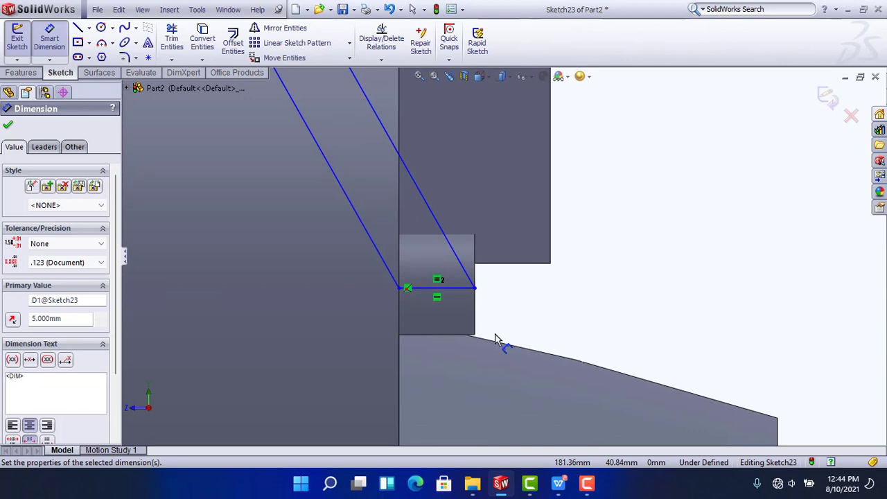
{"action": "key", "text": "Escape"}
{"action": "scroll", "coordinate": [527, 292], "scroll_direction": "up", "scroll_amount": 4}
{"action": "scroll", "coordinate": [386, 127], "scroll_direction": "down", "scroll_amount": 3}
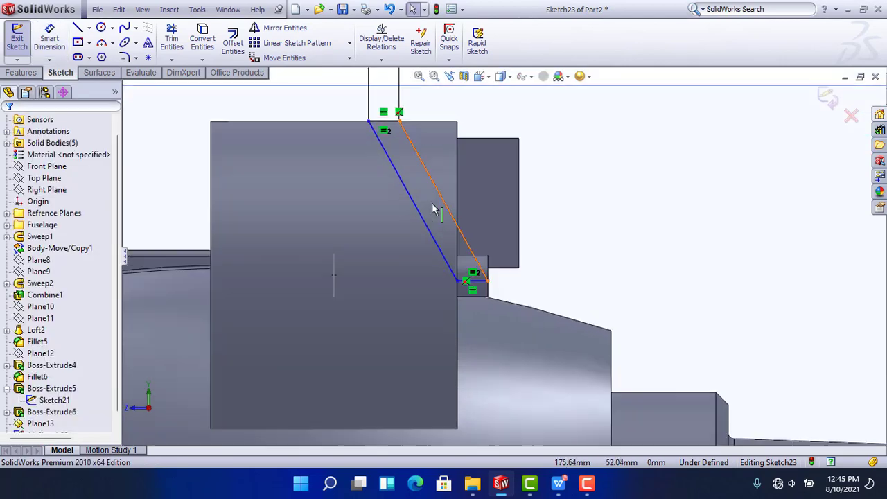
{"action": "left_click", "coordinate": [476, 291]}
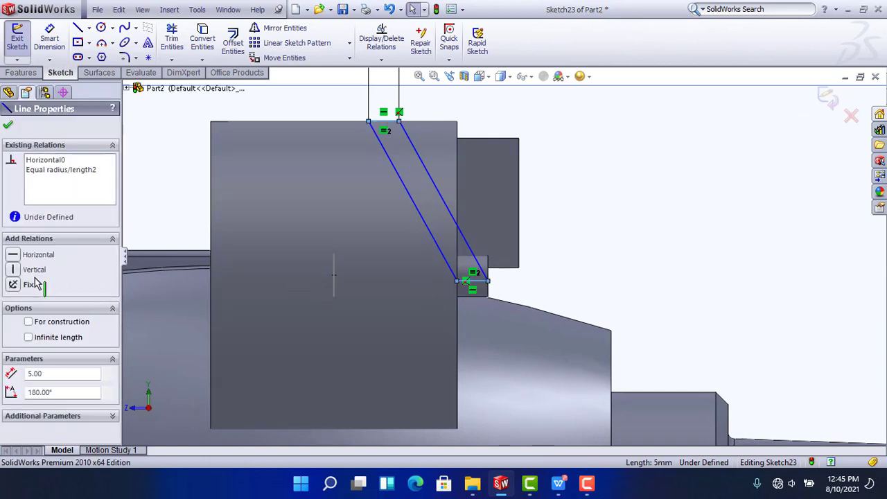
{"action": "scroll", "coordinate": [43, 288], "scroll_direction": "down", "scroll_amount": 2}
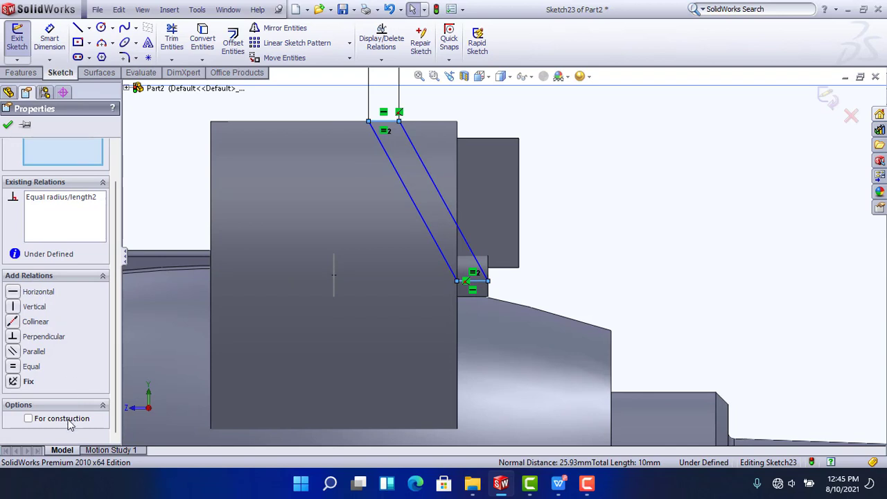
{"action": "left_click", "coordinate": [9, 126]}
{"action": "scroll", "coordinate": [384, 174], "scroll_direction": "up", "scroll_amount": 3}
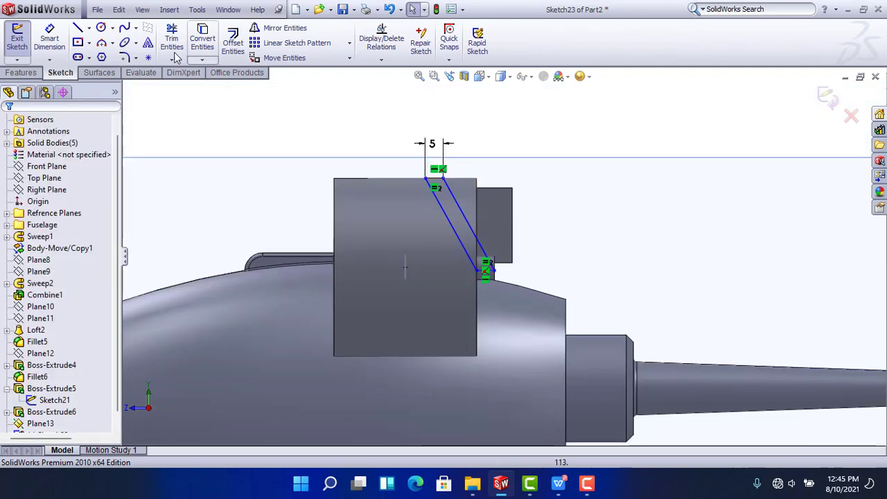
Sketch an outline on the slanted profile's tail side: a top line about 28 mm, a vertical line, and a bottom line about 13 mm
{"action": "left_click", "coordinate": [77, 28]}
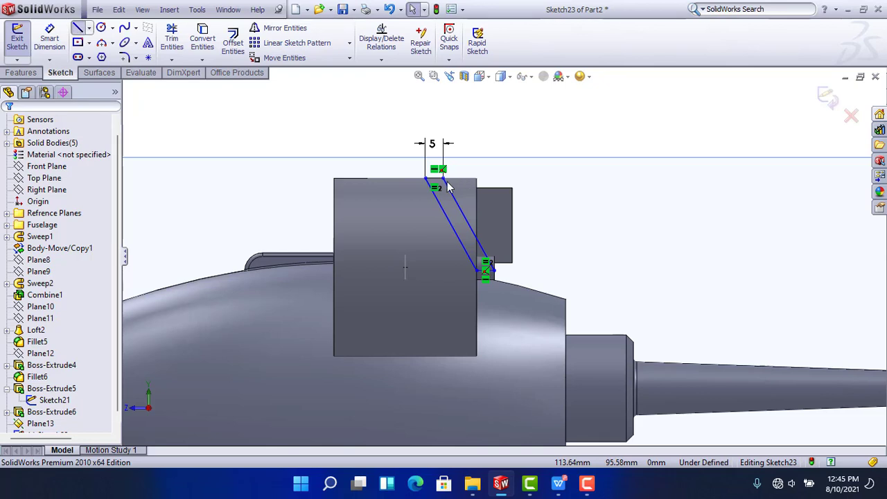
{"action": "left_click", "coordinate": [445, 180]}
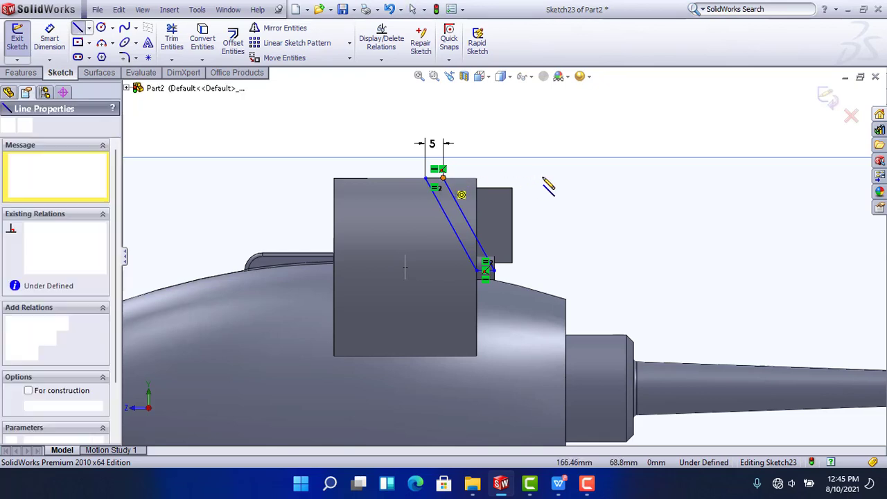
{"action": "left_click", "coordinate": [542, 178]}
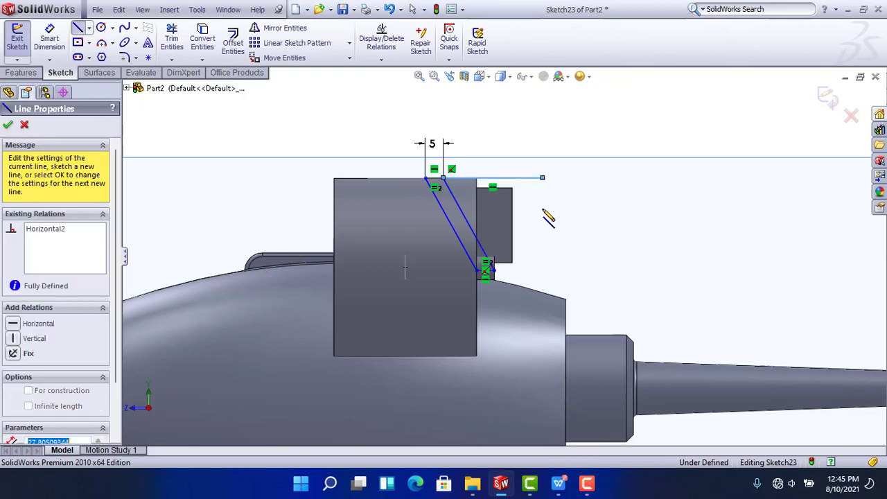
{"action": "left_click", "coordinate": [542, 270]}
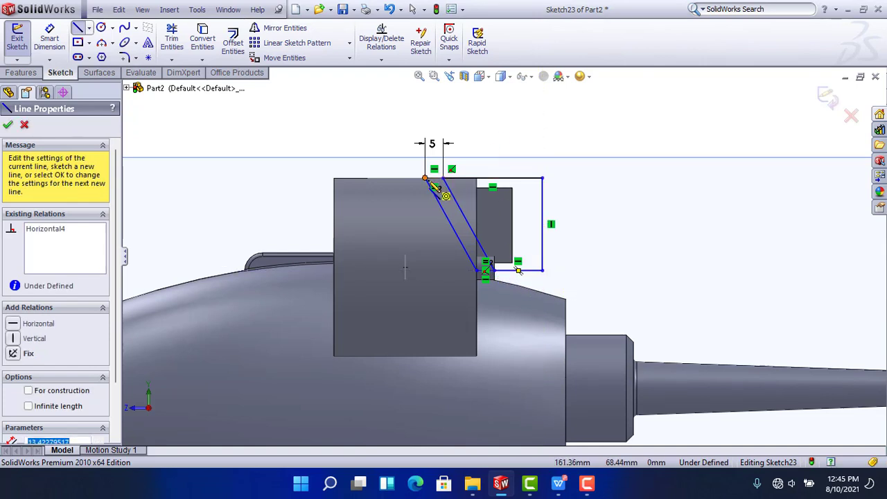
Sketch a matching outline on the slanted profile's nose side, with a side line about 26 mm and a bottom line about 23 mm
{"action": "left_click", "coordinate": [389, 178]}
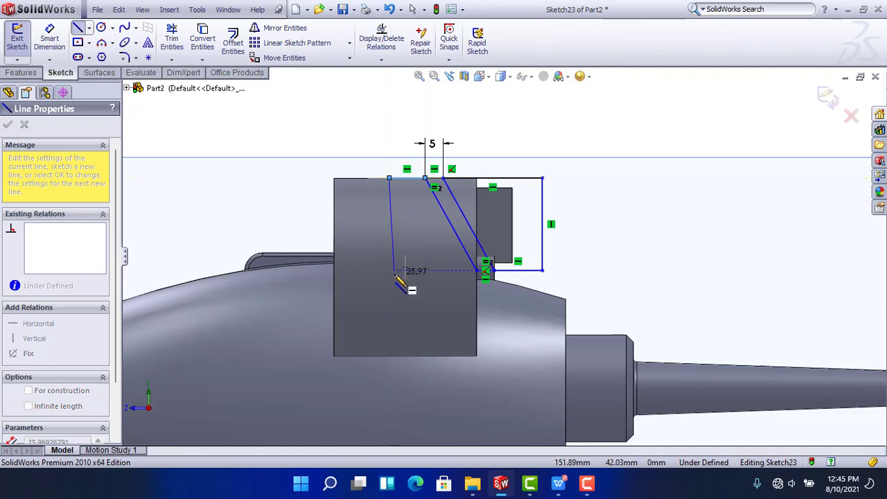
{"action": "left_click", "coordinate": [393, 270]}
{"action": "left_click", "coordinate": [486, 270]}
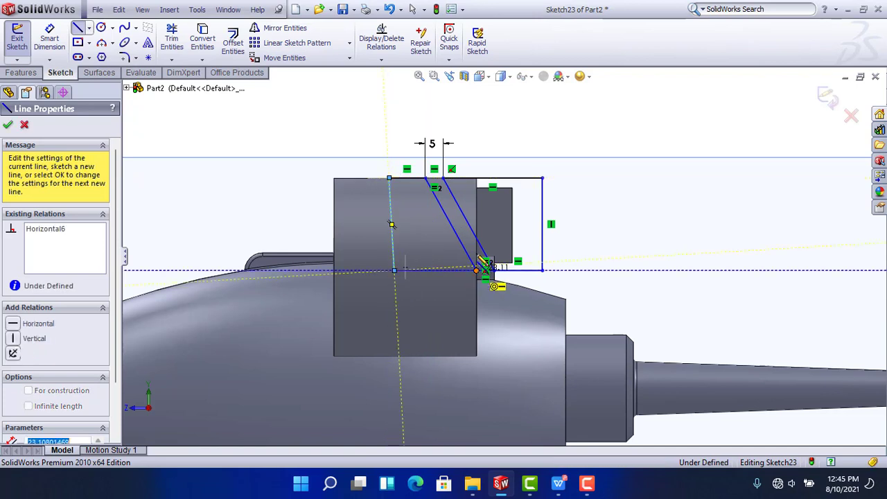
{"action": "right_click", "coordinate": [505, 114]}
{"action": "left_click", "coordinate": [528, 119]}
Move the slanted profile's lower tail-side corner up along the hub's end edge to X 180, Y 44
{"action": "scroll", "coordinate": [502, 278], "scroll_direction": "down", "scroll_amount": 3}
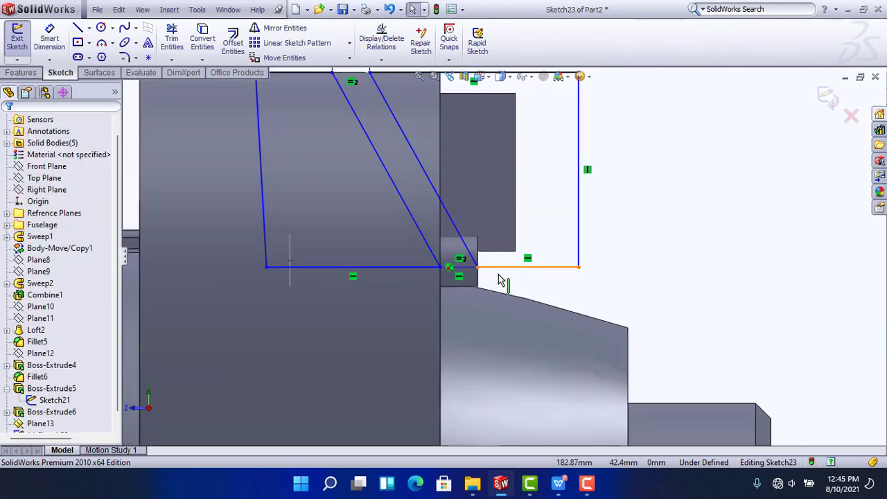
{"action": "scroll", "coordinate": [494, 277], "scroll_direction": "down", "scroll_amount": 2}
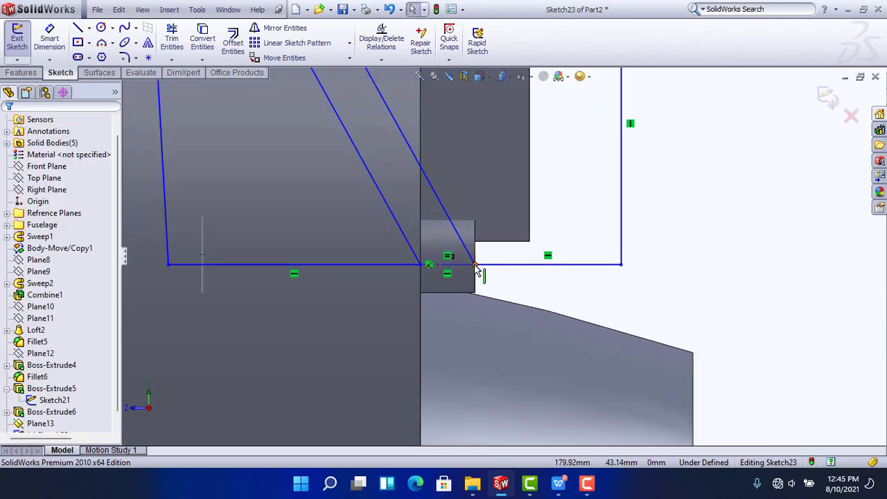
{"action": "mouse_move", "coordinate": [475, 259]}
{"action": "left_mouse_down"}
{"action": "mouse_move", "coordinate": [476, 250]}
{"action": "mouse_move", "coordinate": [476, 263]}
{"action": "left_mouse_up"}
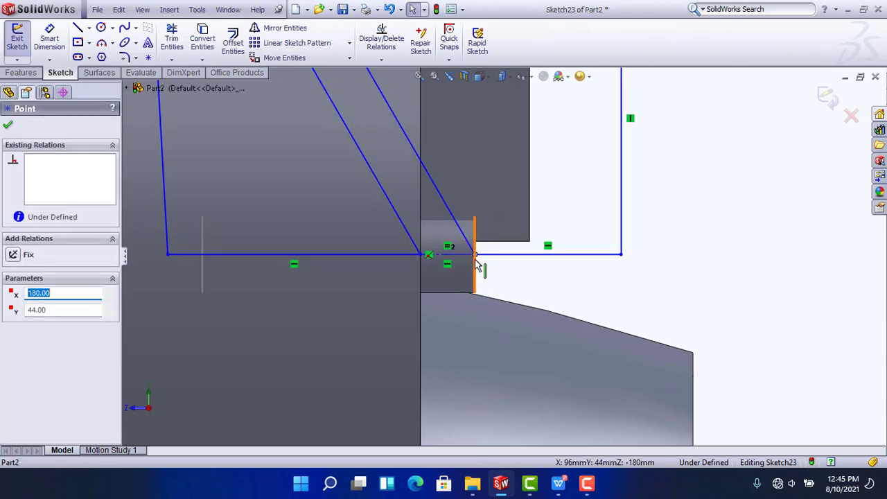
{"action": "key", "text": "Escape"}
{"action": "scroll", "coordinate": [505, 273], "scroll_direction": "up", "scroll_amount": 5}
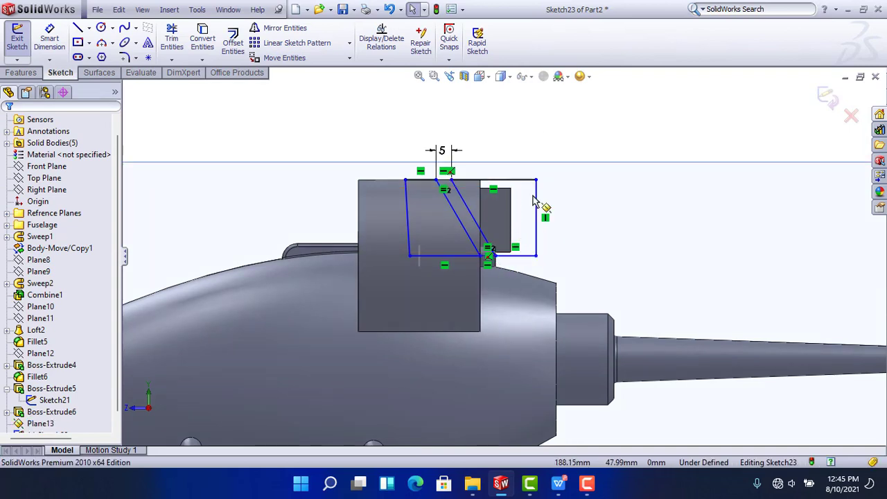
Set up a 360-degree revolved cut about the nose-side bottom sketch line, with automatic body selection off and only the strut body affected
{"action": "mouse_move", "coordinate": [480, 219]}
{"action": "middle_mouse_down"}
{"action": "mouse_move", "coordinate": [492, 221]}
{"action": "mouse_move", "coordinate": [320, 262]}
{"action": "middle_mouse_up"}
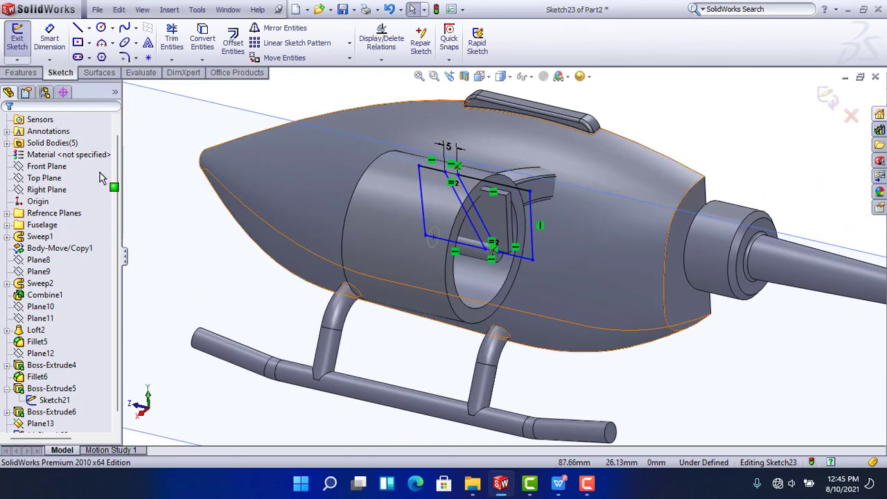
{"action": "left_click", "coordinate": [67, 143]}
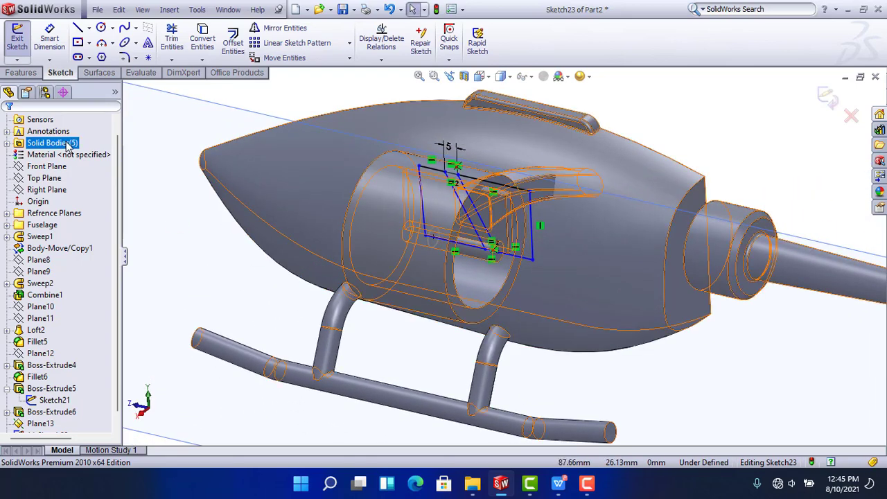
{"action": "left_click", "coordinate": [23, 73]}
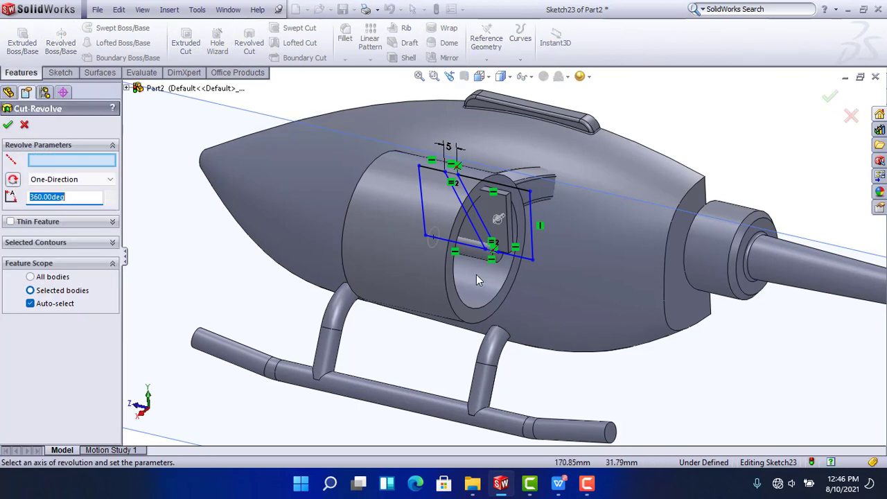
{"action": "left_click", "coordinate": [467, 251]}
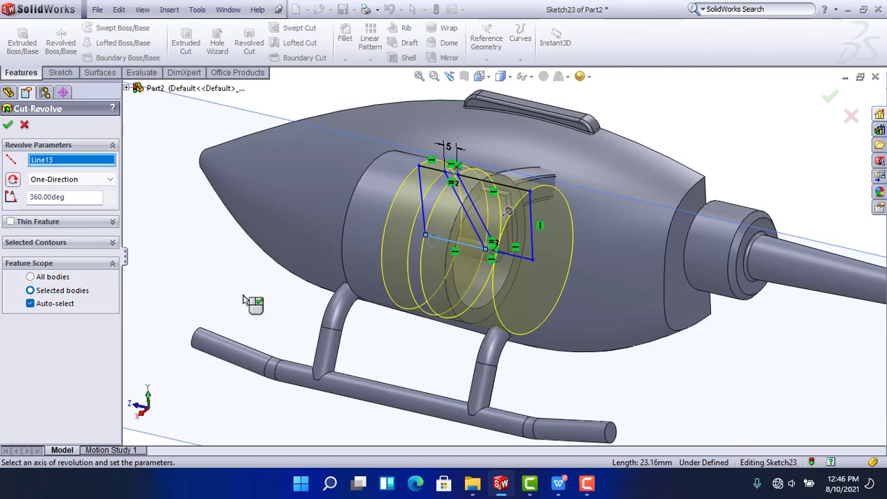
{"action": "left_click", "coordinate": [30, 304]}
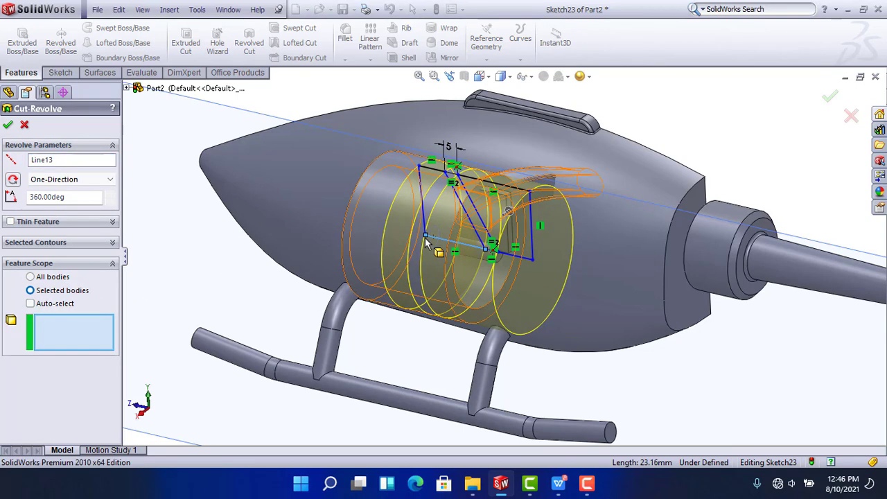
{"action": "scroll", "coordinate": [531, 221], "scroll_direction": "down", "scroll_amount": 3}
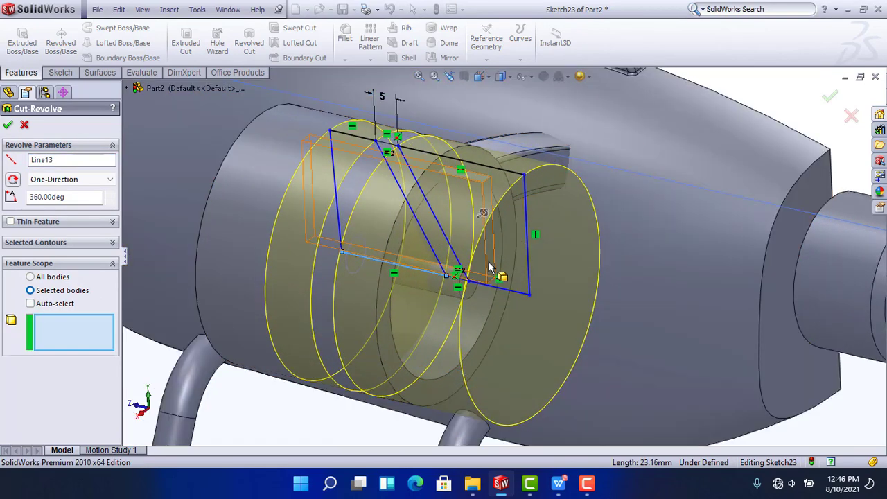
{"action": "left_click", "coordinate": [489, 266]}
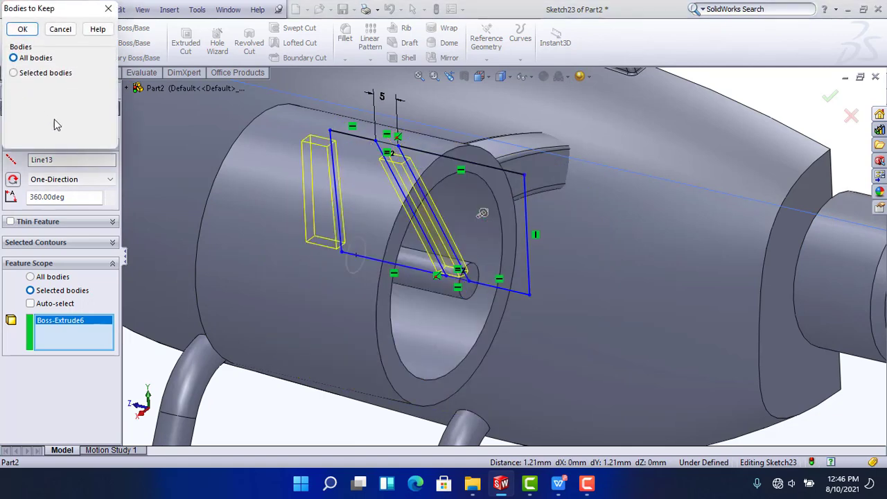
Complete the revolved cut, keeping only Body 2, the slanted strut piece
{"action": "left_click", "coordinate": [39, 75]}
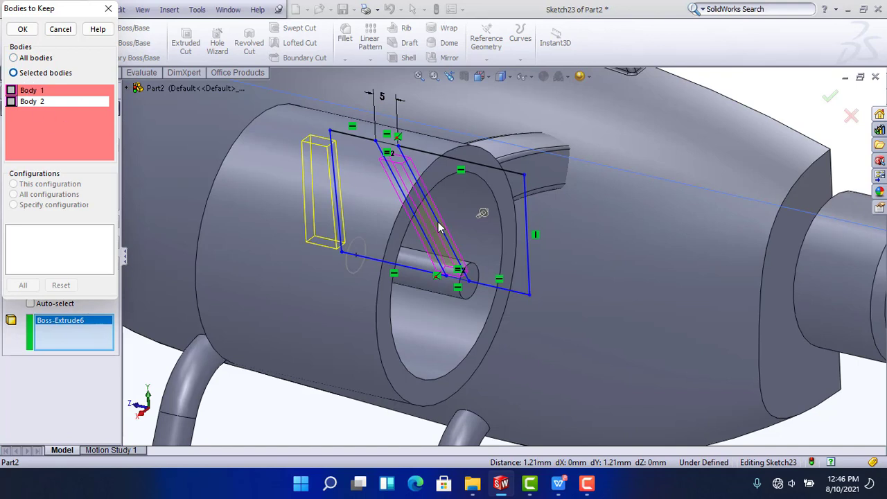
{"action": "left_click", "coordinate": [25, 102]}
{"action": "left_click", "coordinate": [11, 102]}
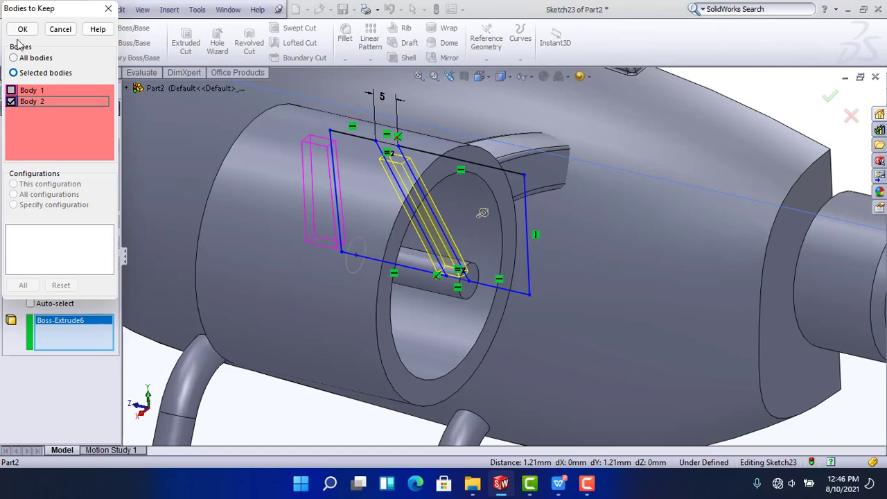
{"action": "left_click", "coordinate": [21, 29]}
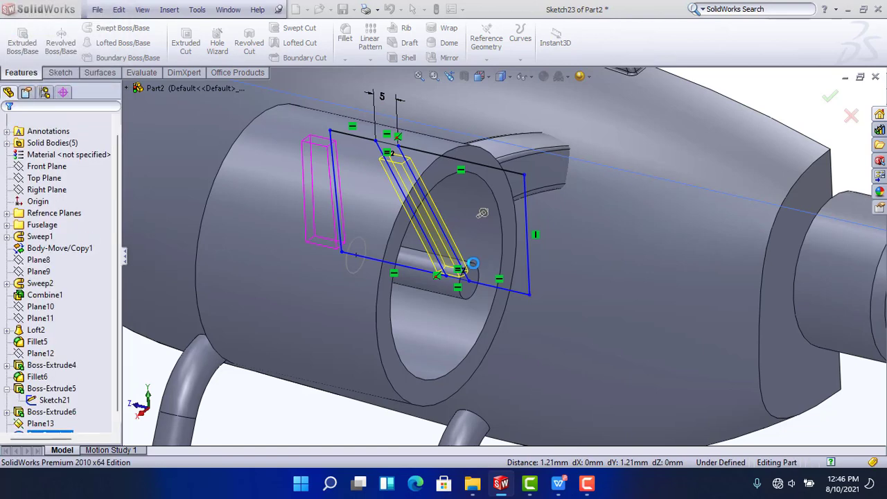
{"action": "scroll", "coordinate": [475, 267], "scroll_direction": "up", "scroll_amount": 5}
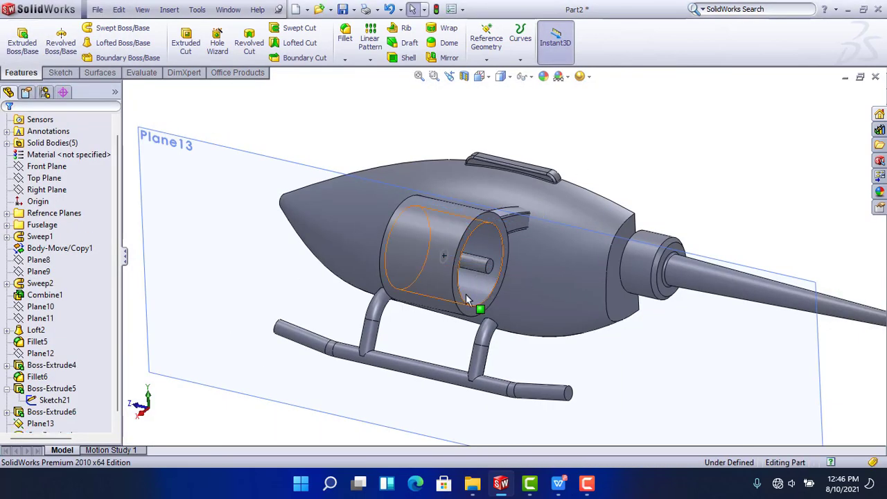
{"action": "mouse_move", "coordinate": [471, 298]}
{"action": "middle_mouse_down"}
{"action": "mouse_move", "coordinate": [430, 229]}
{"action": "mouse_move", "coordinate": [439, 257]}
{"action": "mouse_move", "coordinate": [386, 254]}
{"action": "mouse_move", "coordinate": [570, 296]}
{"action": "mouse_move", "coordinate": [471, 287]}
{"action": "middle_mouse_up"}
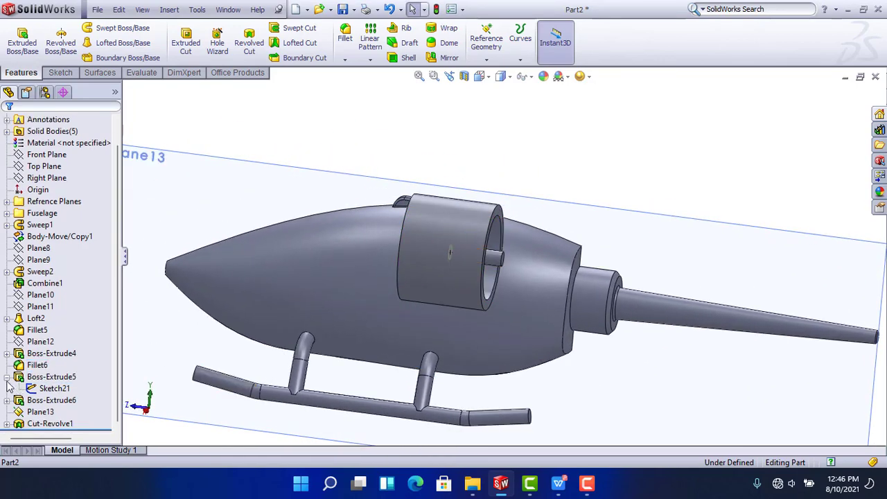
Hide Sketch21, the sketch of the hub extrusion
{"action": "left_click", "coordinate": [31, 378]}
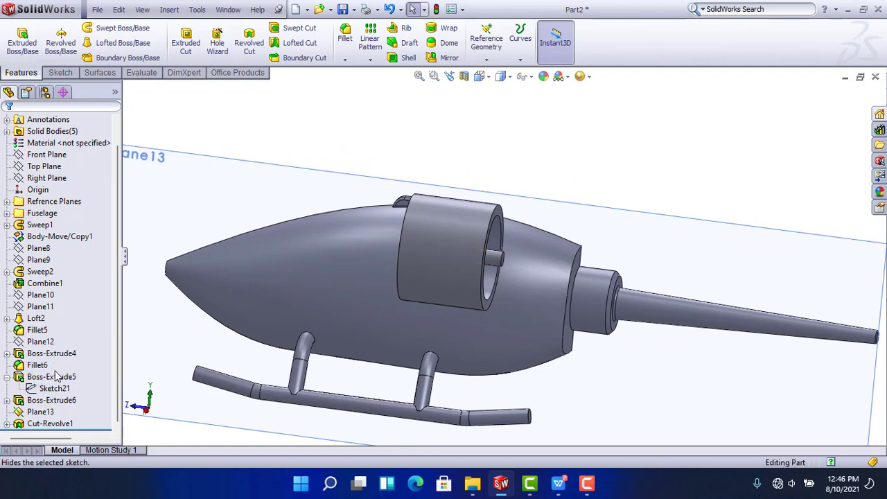
{"action": "left_click", "coordinate": [7, 377]}
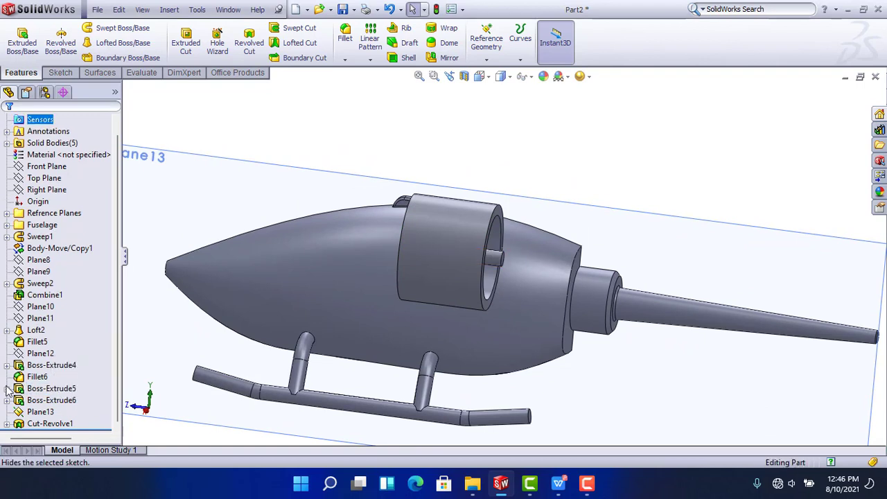
In the revolved cut's sketch, move the nose-side outline's upper corner forward beyond the ring duct to about X 117, Y 69
{"action": "left_click", "coordinate": [6, 423]}
{"action": "left_click", "coordinate": [43, 424]}
{"action": "left_click", "coordinate": [38, 387]}
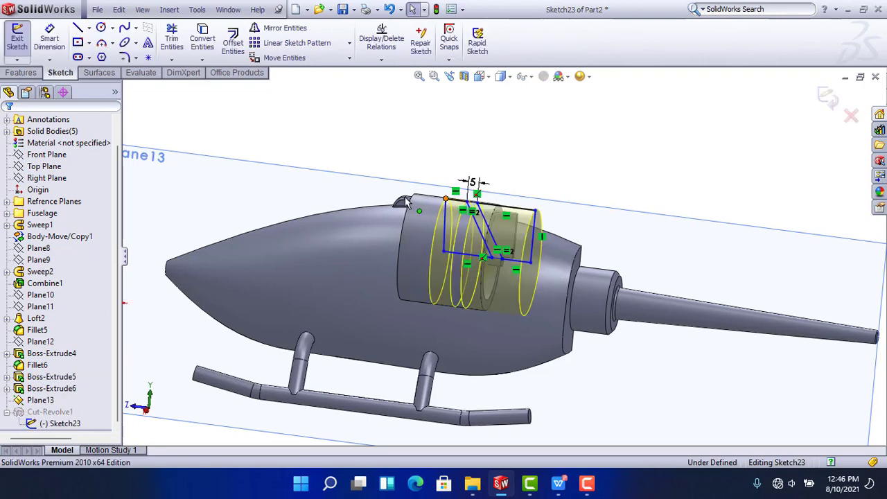
{"action": "mouse_move", "coordinate": [361, 192]}
{"action": "left_mouse_down"}
{"action": "mouse_move", "coordinate": [344, 188]}
{"action": "mouse_move", "coordinate": [379, 196]}
{"action": "left_mouse_up"}
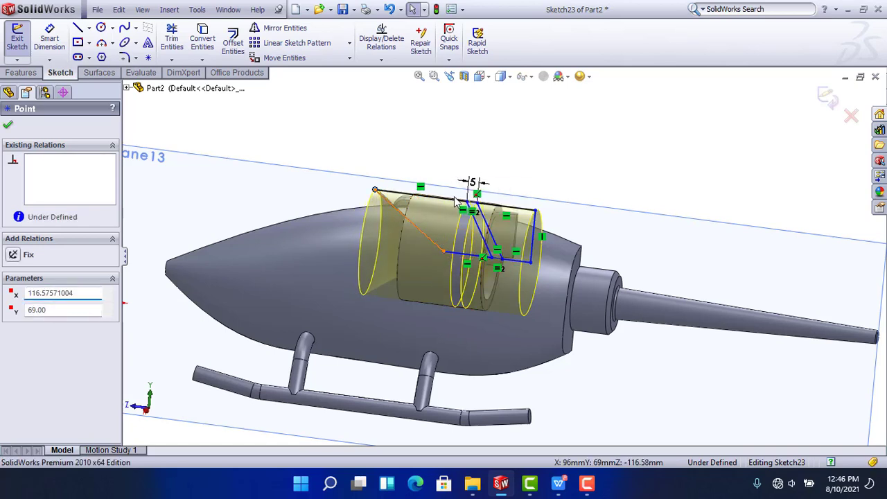
{"action": "left_click", "coordinate": [457, 201]}
{"action": "key", "text": "Escape"}
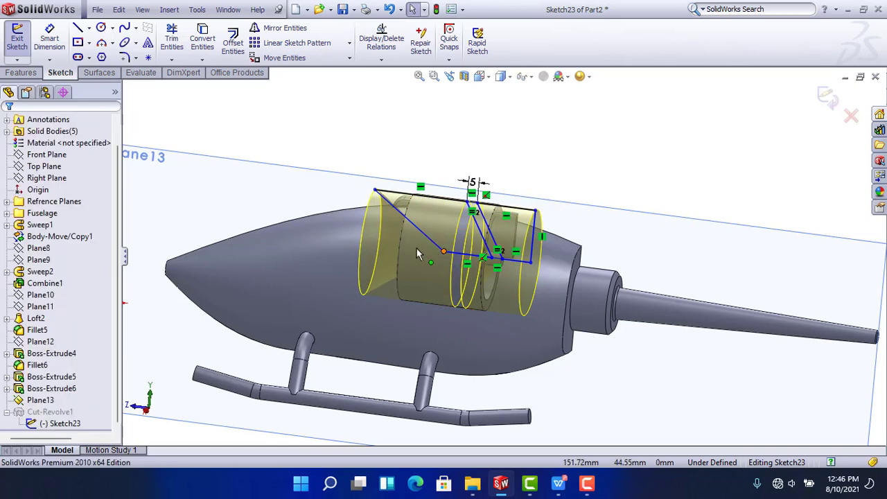
Move the outline's lower nose-side corner forward to about X 108, Y 44, and rebuild the cut by closing the sketch
{"action": "left_click_drag", "start_coordinate": [443, 250], "coordinate": [351, 241]}
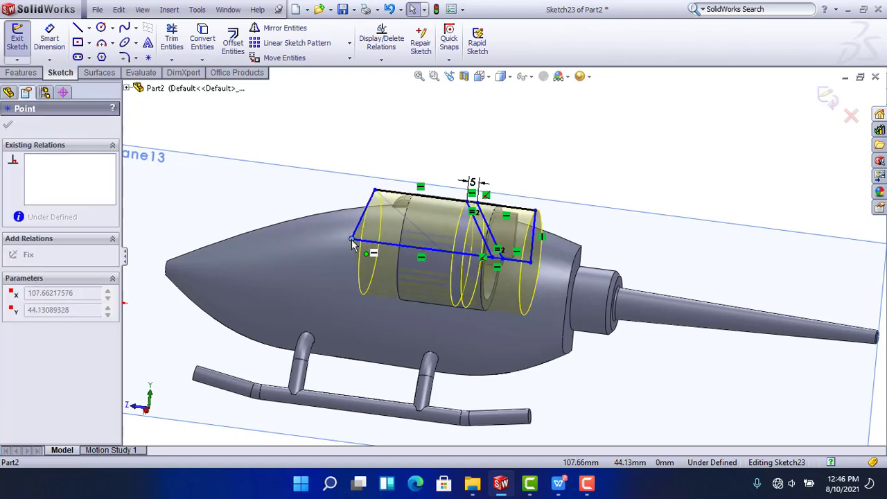
{"action": "left_click", "coordinate": [572, 172]}
{"action": "key", "text": "ctrl+8"}
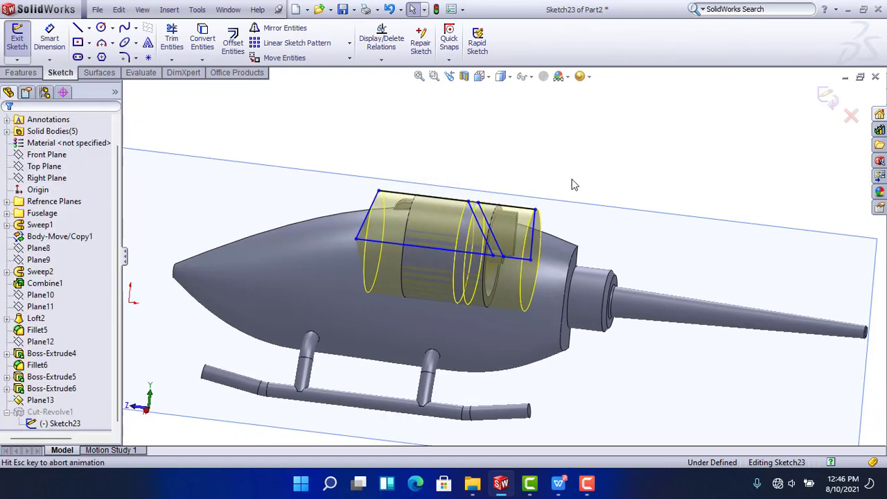
{"action": "scroll", "coordinate": [537, 221], "scroll_direction": "down", "scroll_amount": 2}
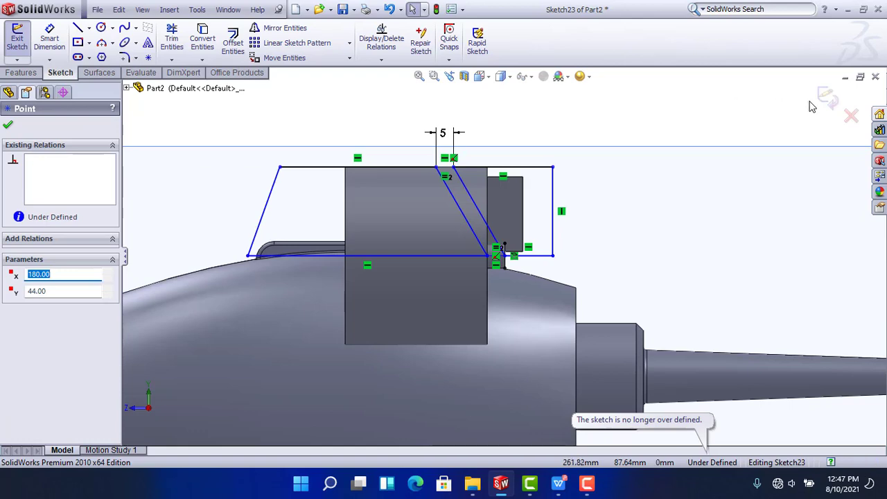
{"action": "left_click", "coordinate": [556, 129]}
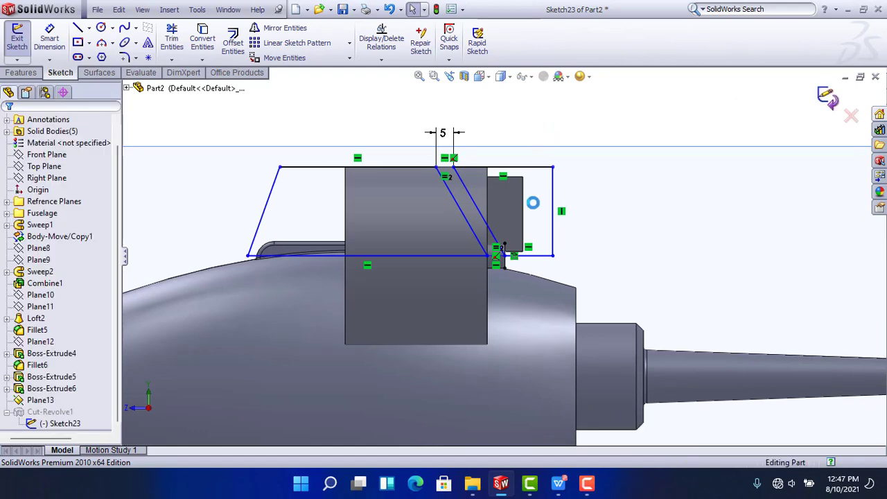
Hide Plane13 in the model view
{"action": "mouse_move", "coordinate": [531, 213]}
{"action": "middle_mouse_down"}
{"action": "mouse_move", "coordinate": [390, 222]}
{"action": "mouse_move", "coordinate": [462, 221]}
{"action": "middle_mouse_up"}
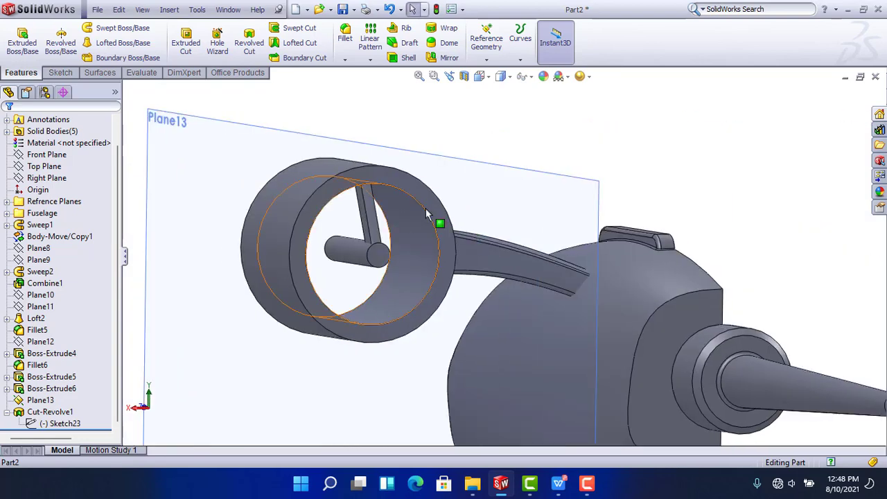
{"action": "left_click", "coordinate": [494, 201]}
{"action": "left_click", "coordinate": [559, 154]}
{"action": "scroll", "coordinate": [362, 239], "scroll_direction": "down", "scroll_amount": 6}
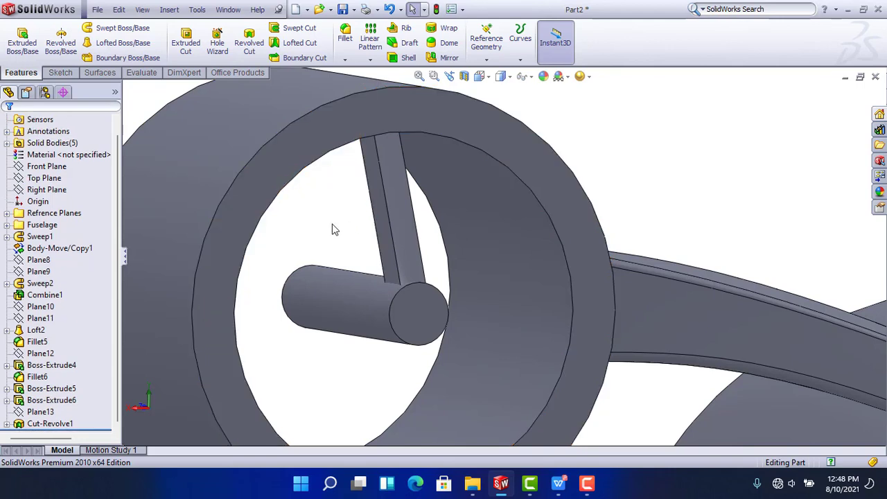
Create a circular body pattern of the strut around the ring duct's inner face, with 3 equally spaced instances over 360 degrees
{"action": "left_click", "coordinate": [245, 86]}
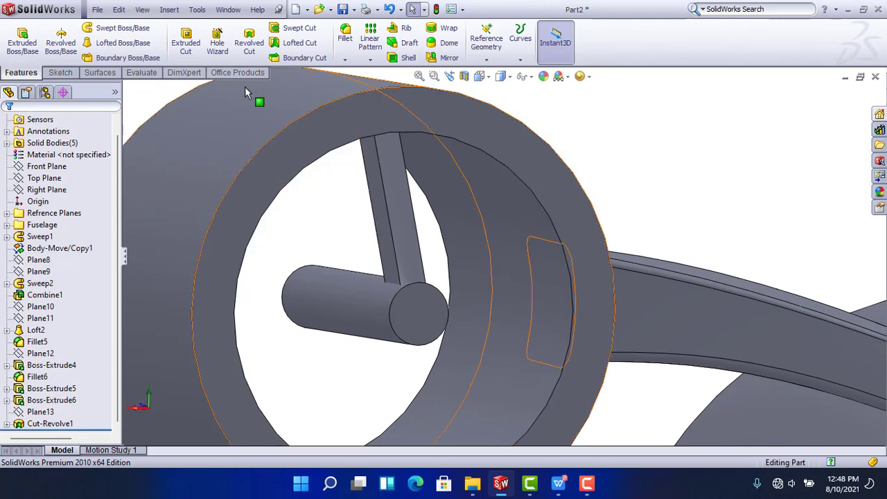
{"action": "left_click", "coordinate": [365, 61]}
{"action": "left_click", "coordinate": [388, 84]}
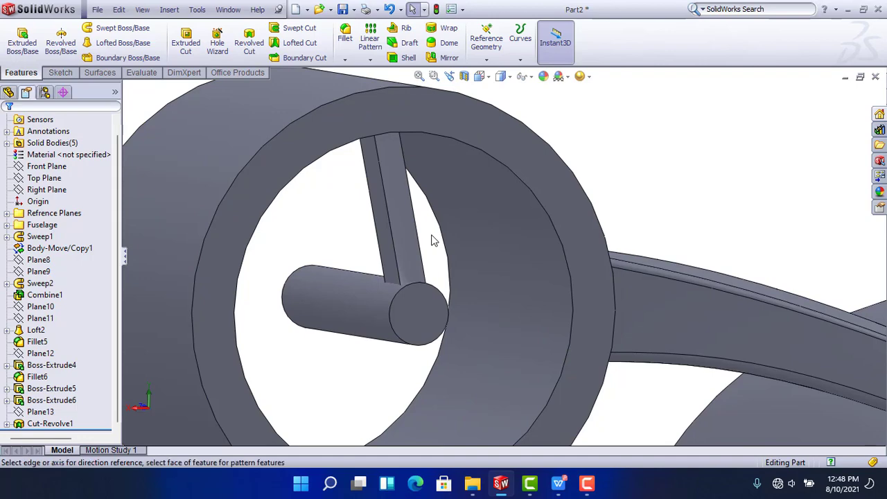
{"action": "left_click", "coordinate": [82, 162]}
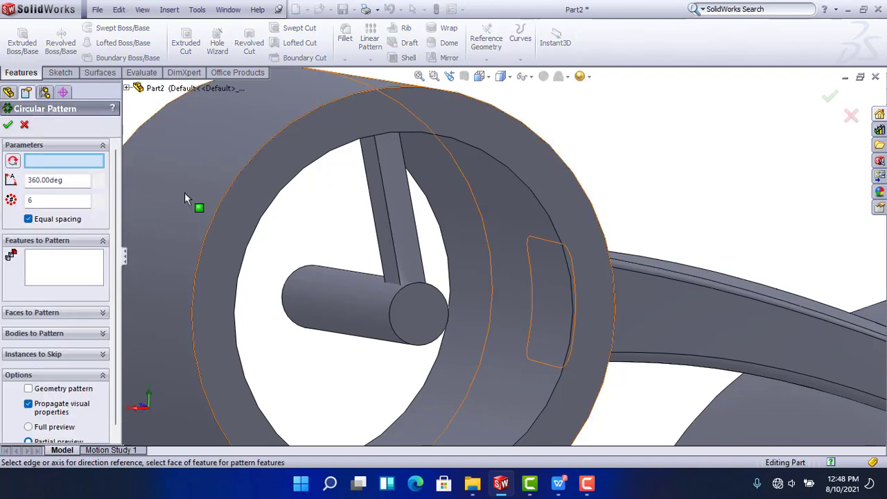
{"action": "left_click", "coordinate": [511, 257]}
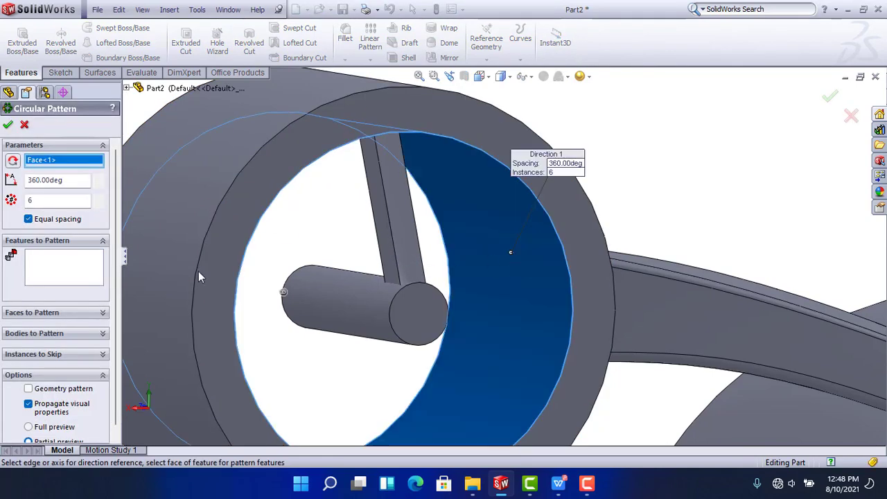
{"action": "left_click", "coordinate": [103, 335]}
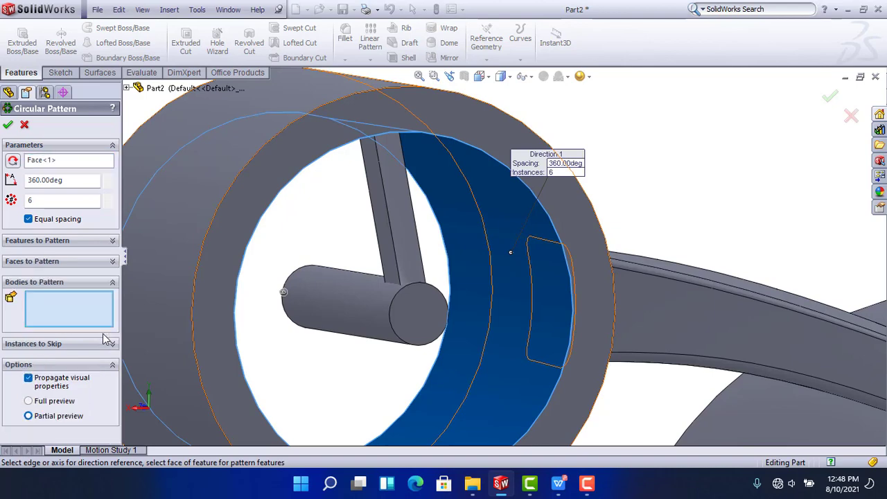
{"action": "left_click", "coordinate": [399, 217]}
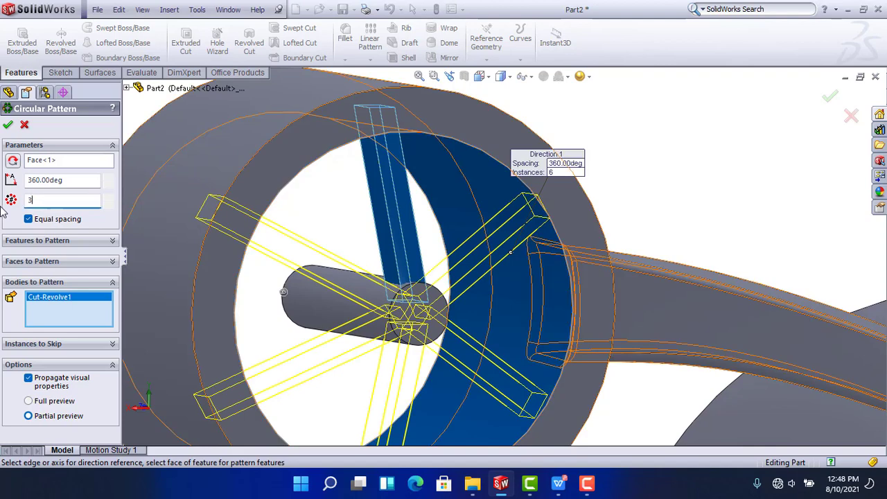
{"action": "key", "text": "Return"}
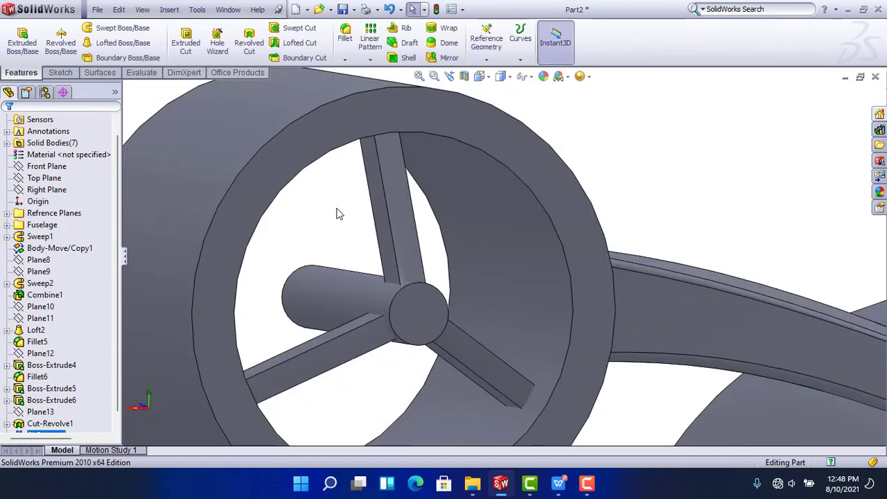
Combine the three struts, the hub cylinder and the ring duct with its arm into one body using the Add operation
{"action": "left_click", "coordinate": [31, 178]}
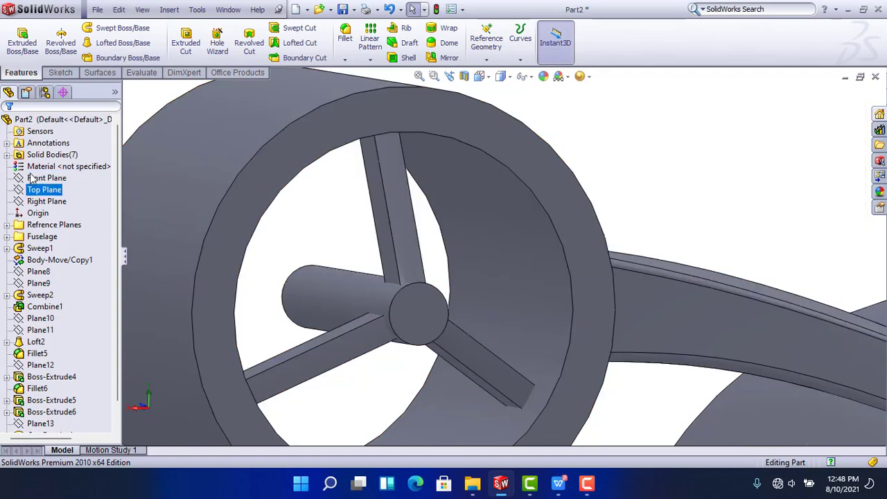
{"action": "left_click", "coordinate": [169, 10]}
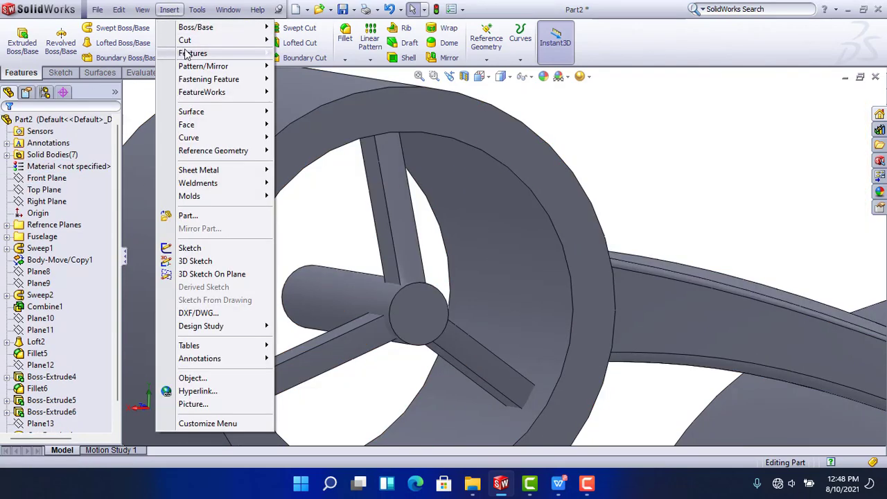
{"action": "mouse_move", "coordinate": [258, 54]}
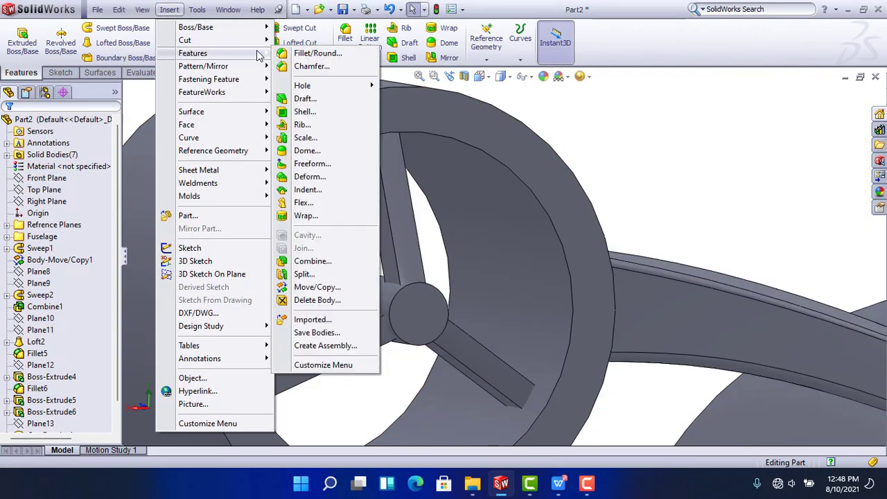
{"action": "left_click", "coordinate": [320, 263]}
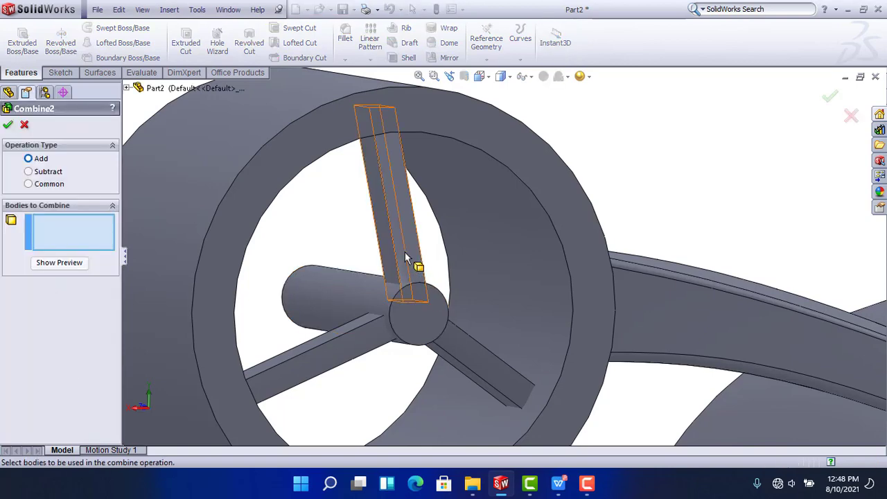
{"action": "left_click", "coordinate": [414, 260]}
{"action": "left_click", "coordinate": [417, 334]}
{"action": "left_click", "coordinate": [435, 355]}
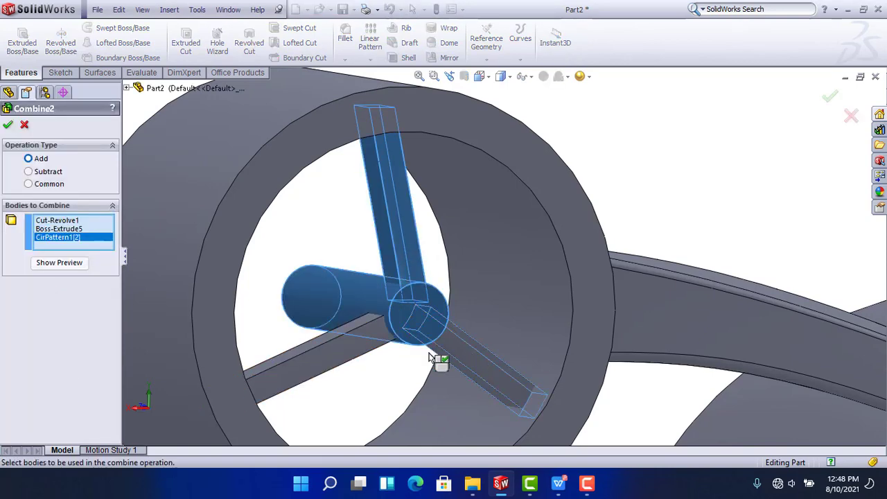
{"action": "left_click", "coordinate": [342, 351]}
{"action": "left_click", "coordinate": [500, 287]}
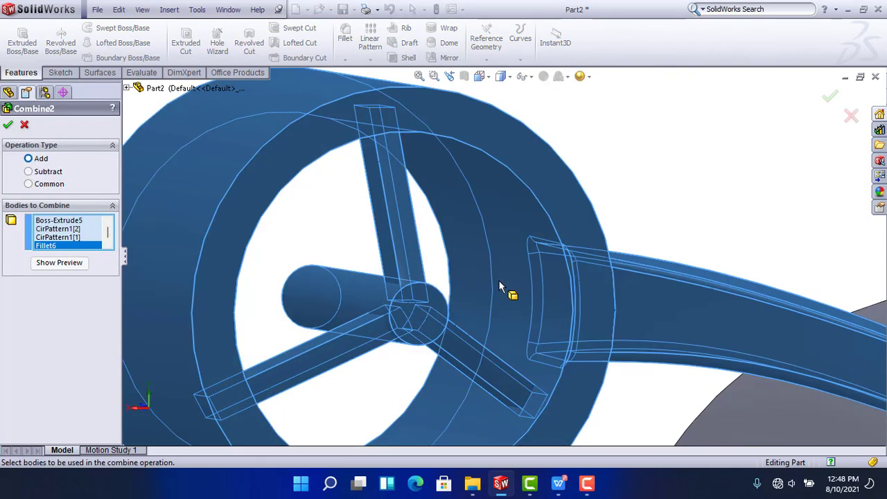
{"action": "scroll", "coordinate": [500, 287], "scroll_direction": "down", "scroll_amount": 5}
{"action": "middle_click_drag", "start_coordinate": [509, 287], "coordinate": [360, 254]}
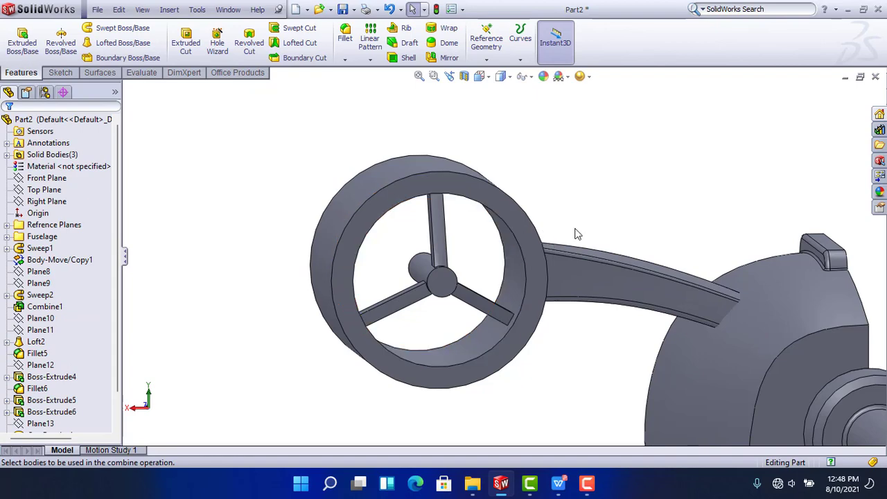
Chamfer the hub's tail-side end face with 0.5 mm at 45 degrees
{"action": "scroll", "coordinate": [575, 233], "scroll_direction": "down", "scroll_amount": 3}
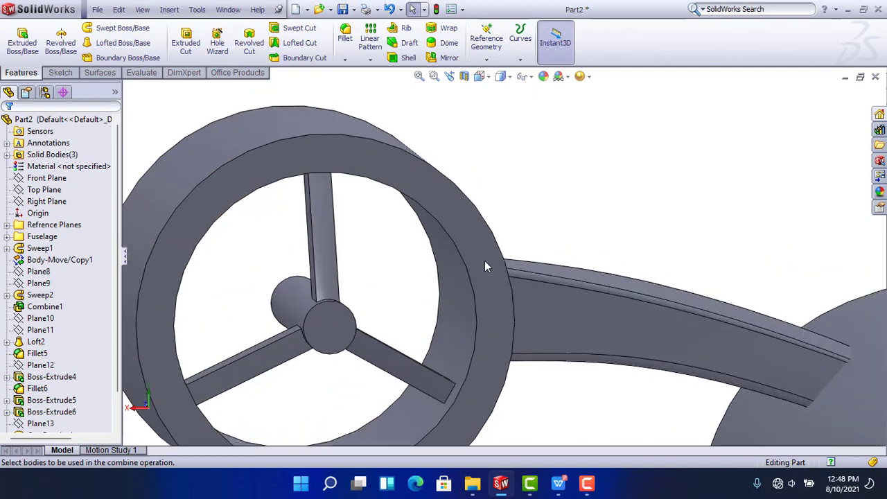
{"action": "left_click", "coordinate": [344, 60]}
{"action": "left_click", "coordinate": [361, 87]}
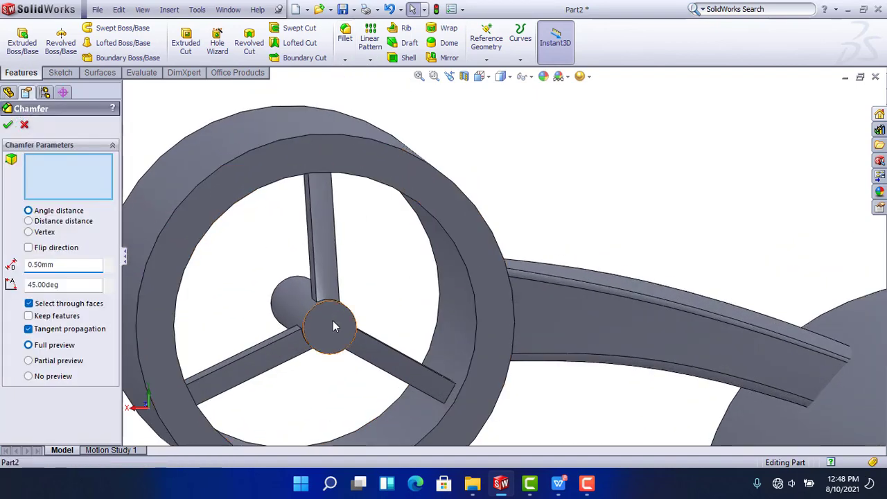
{"action": "left_click", "coordinate": [333, 326]}
{"action": "key", "text": "Return"}
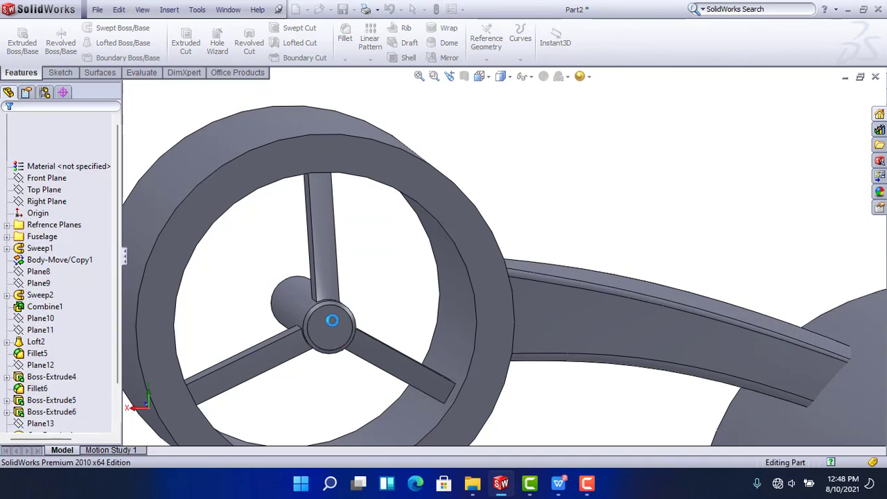
Start a 1 mm constant-radius fillet and select the four lengthwise edges of the vertical strut inside the ring duct
{"action": "middle_click_drag", "start_coordinate": [353, 311], "coordinate": [371, 338]}
{"action": "scroll", "coordinate": [361, 335], "scroll_direction": "down", "scroll_amount": 2}
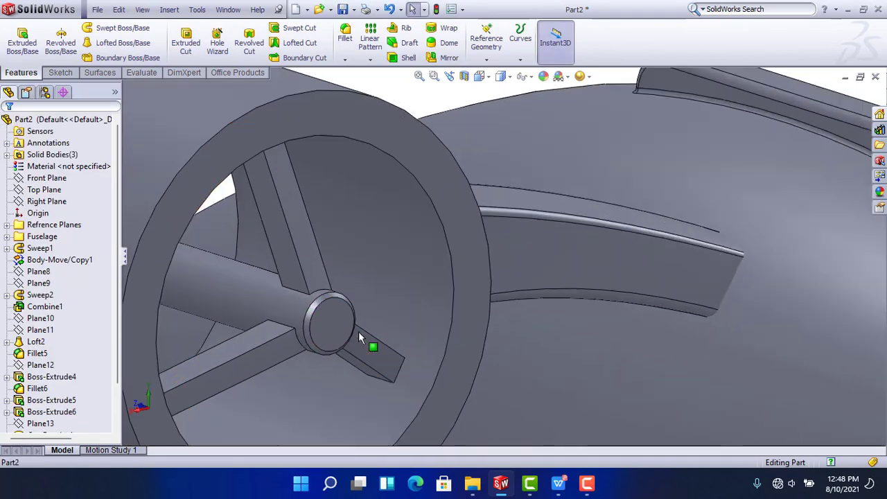
{"action": "middle_click_drag", "start_coordinate": [318, 311], "coordinate": [234, 326]}
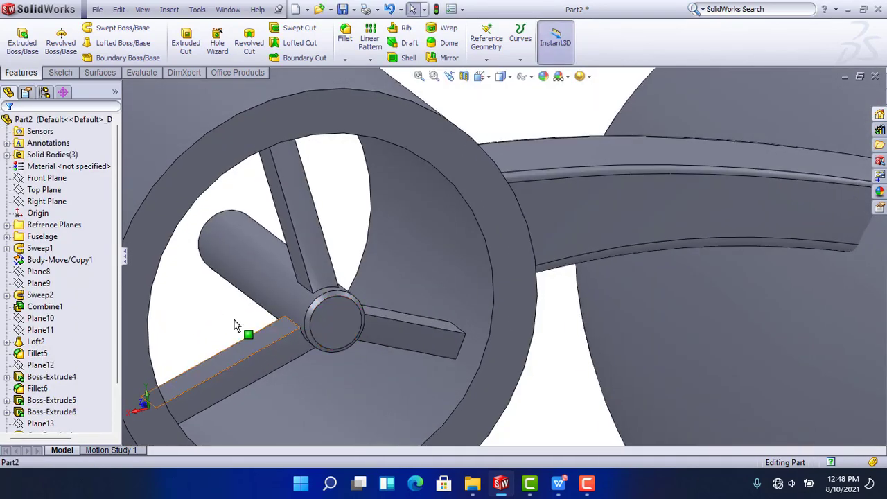
{"action": "left_click", "coordinate": [345, 36]}
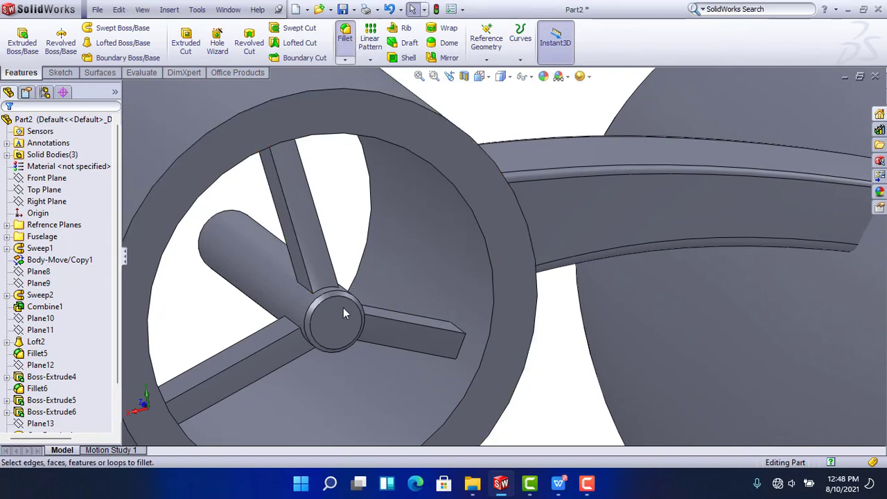
{"action": "scroll", "coordinate": [330, 312], "scroll_direction": "down", "scroll_amount": 1}
{"action": "left_click", "coordinate": [314, 255]}
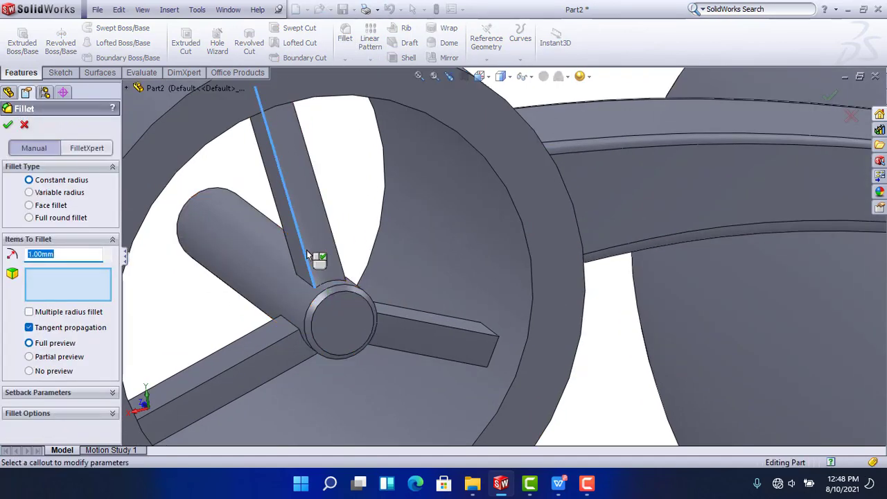
{"action": "left_click", "coordinate": [329, 224]}
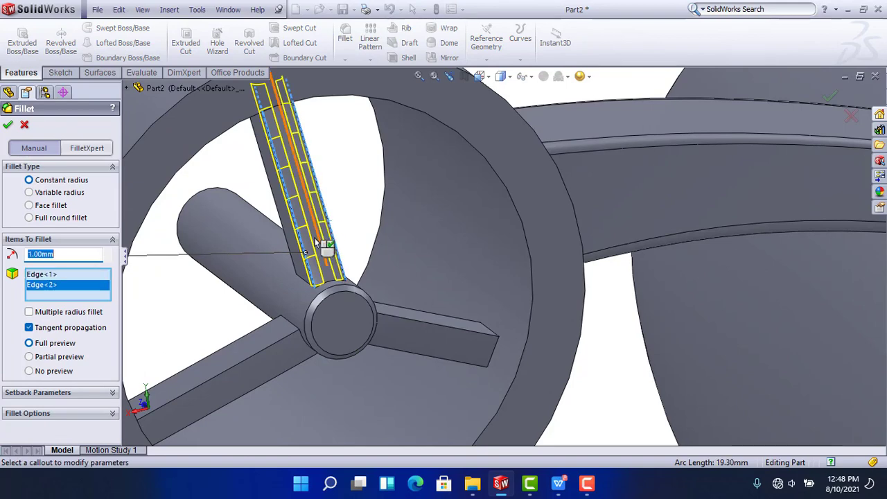
{"action": "middle_click_drag", "start_coordinate": [316, 240], "coordinate": [463, 236]}
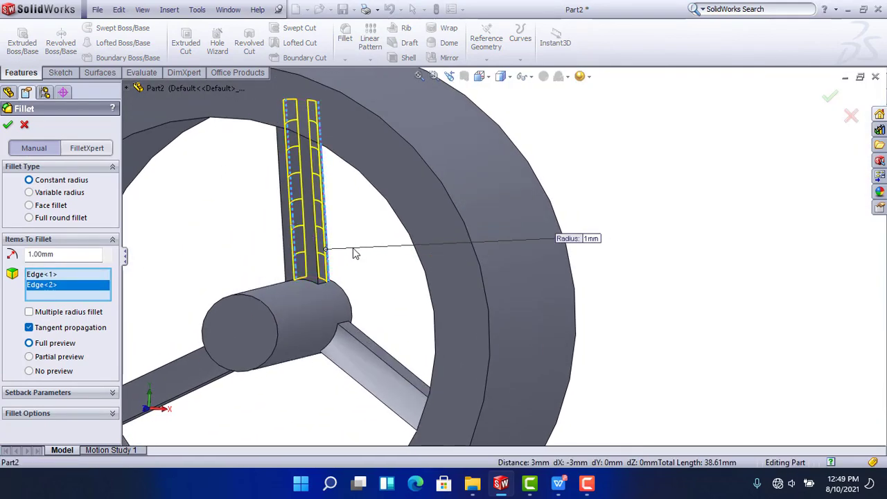
{"action": "left_click", "coordinate": [321, 243]}
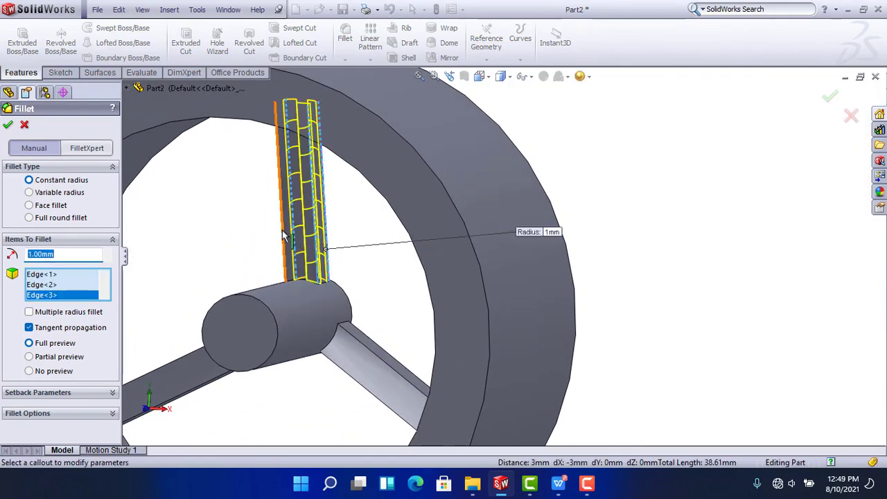
{"action": "left_click", "coordinate": [282, 230]}
Add the four lengthwise edges of the second strut, on the ring duct's outboard side, to the 1 mm fillet
{"action": "left_click", "coordinate": [350, 353]}
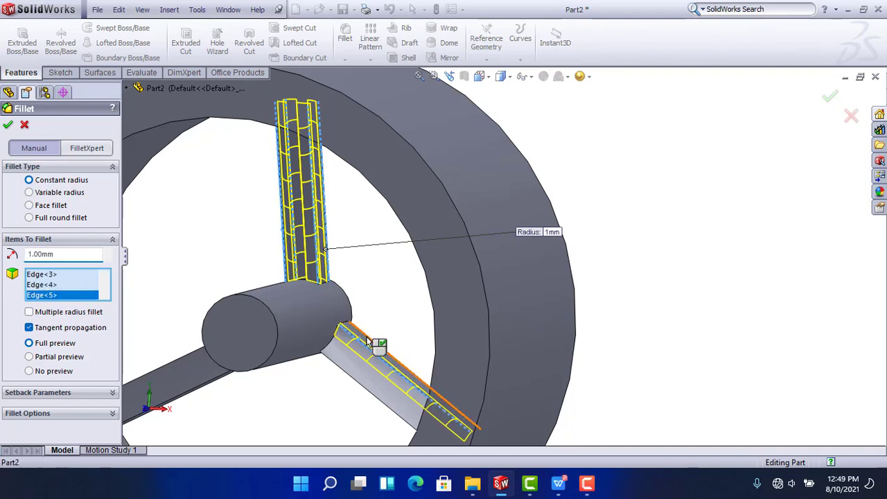
{"action": "left_click", "coordinate": [363, 384]}
{"action": "left_click", "coordinate": [361, 384]}
{"action": "left_click", "coordinate": [364, 376]}
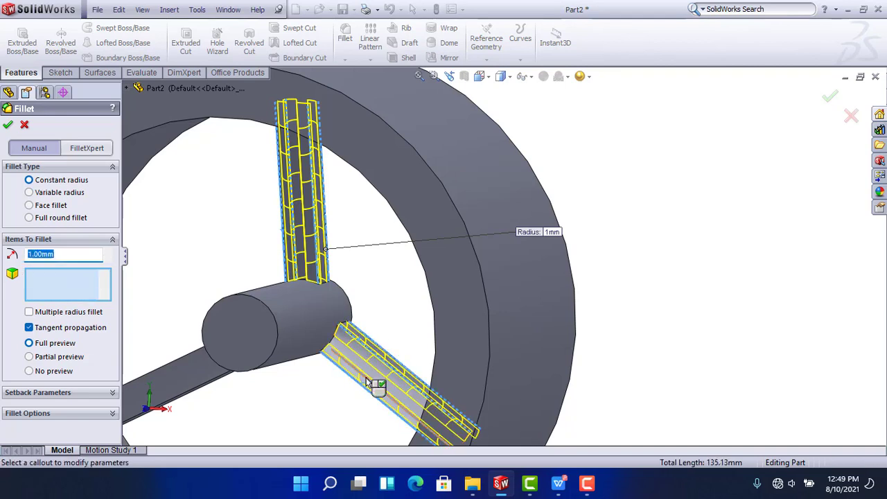
Add the third strut's four lengthwise edges to the selection and complete the 1 mm fillet on all three struts
{"action": "scroll", "coordinate": [352, 383], "scroll_direction": "up", "scroll_amount": 1}
{"action": "left_click", "coordinate": [258, 369]}
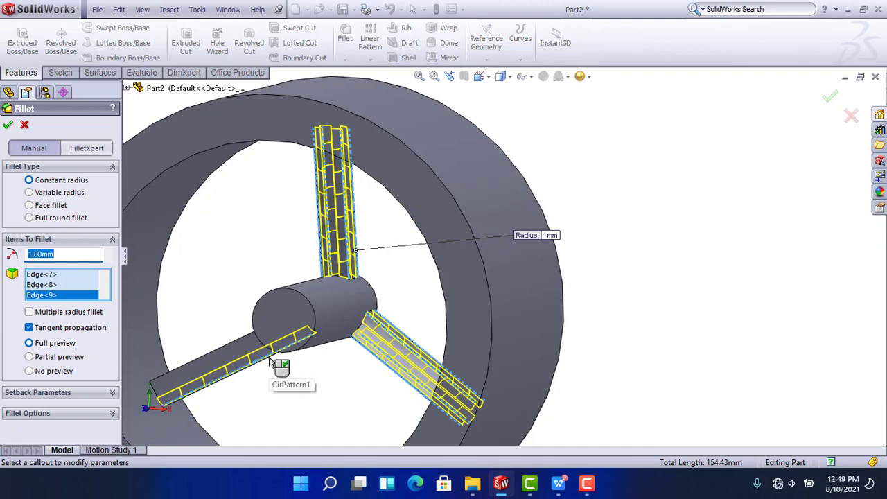
{"action": "left_click", "coordinate": [228, 341]}
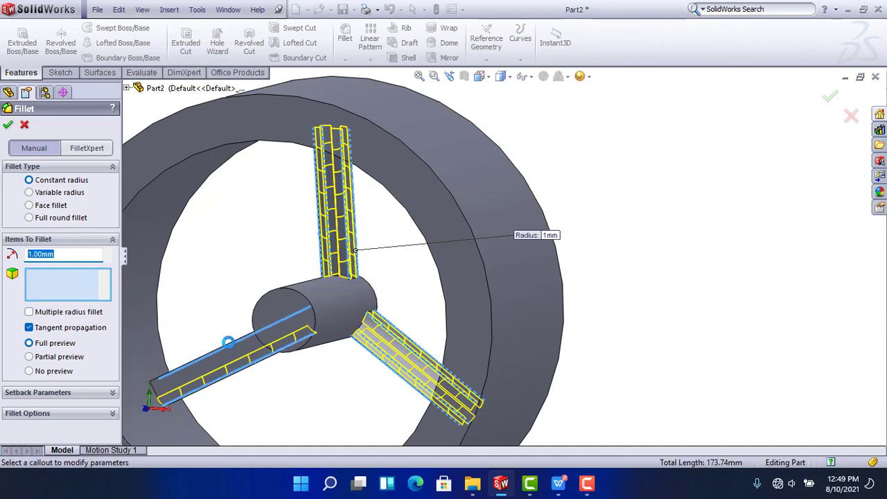
{"action": "right_click", "coordinate": [230, 347]}
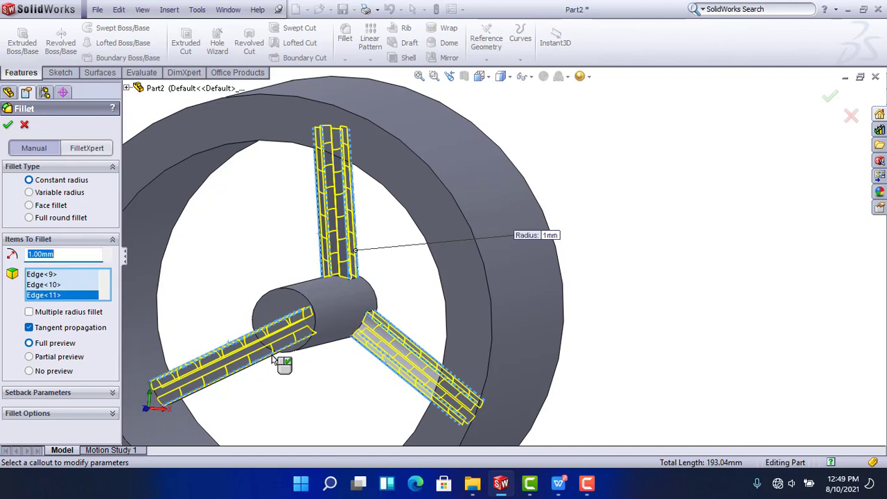
{"action": "middle_click_drag", "start_coordinate": [283, 361], "coordinate": [295, 362]}
{"action": "left_click", "coordinate": [297, 357]}
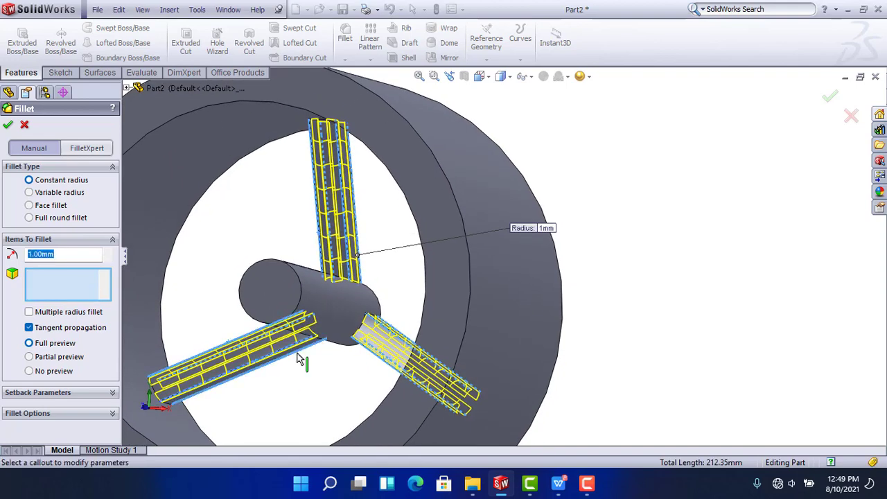
{"action": "key", "text": "Return"}
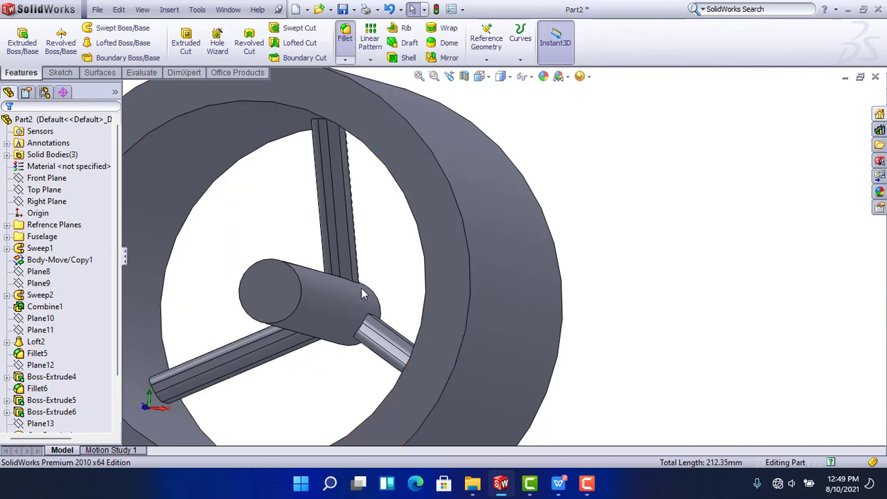
Fillet the edges where the three struts meet the hub cylinder with a 1 mm radius
{"action": "left_click", "coordinate": [345, 35]}
{"action": "left_click", "coordinate": [363, 318]}
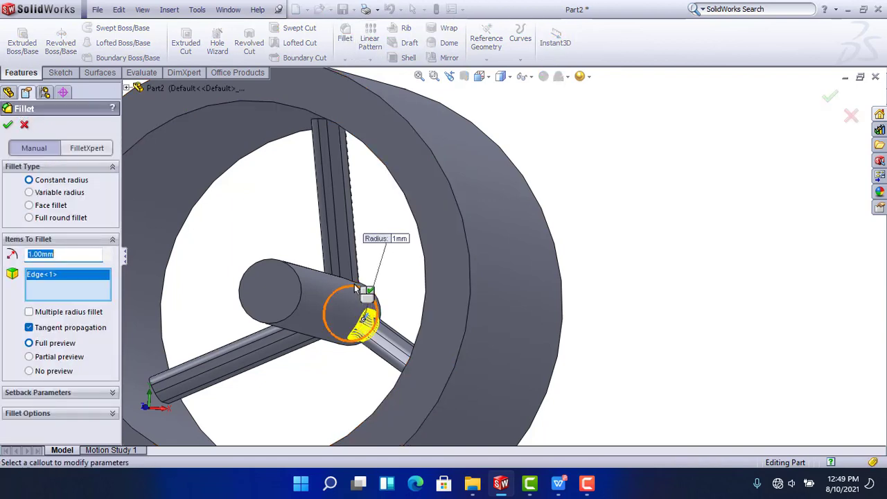
{"action": "middle_click_drag", "start_coordinate": [356, 284], "coordinate": [253, 337]}
{"action": "left_click", "coordinate": [367, 298]}
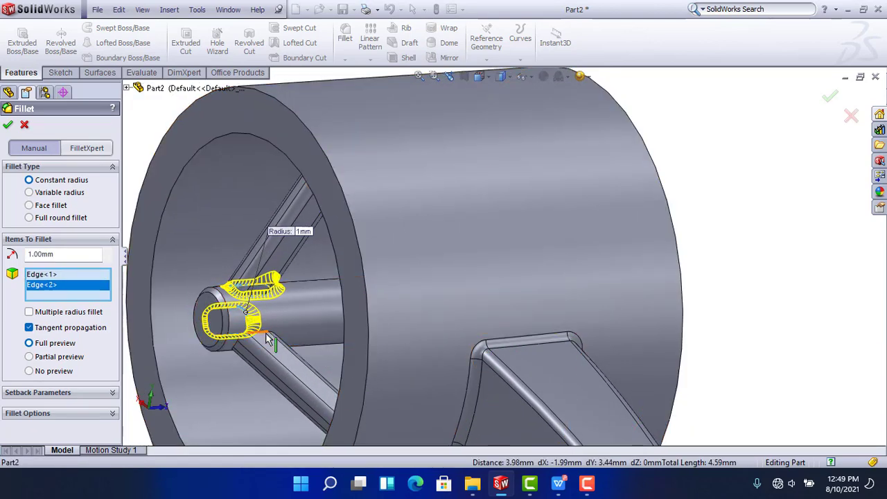
{"action": "left_click", "coordinate": [266, 333]}
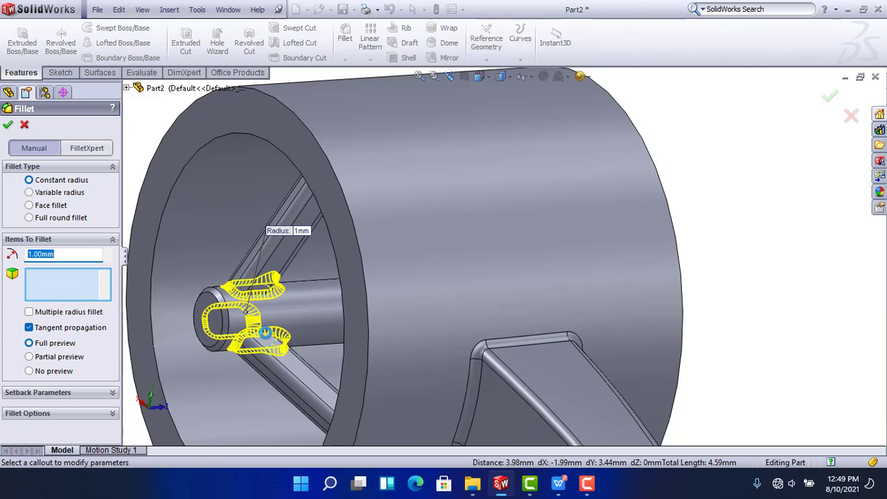
{"action": "middle_click_drag", "start_coordinate": [265, 332], "coordinate": [528, 326]}
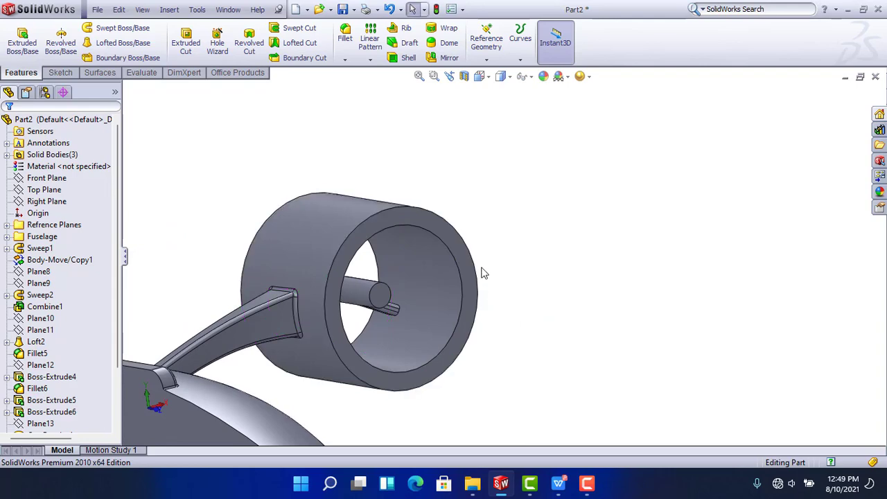
Chamfer the outer edge of the ring duct's tail-side end by 1 mm at 45 degrees
{"action": "left_click", "coordinate": [345, 59]}
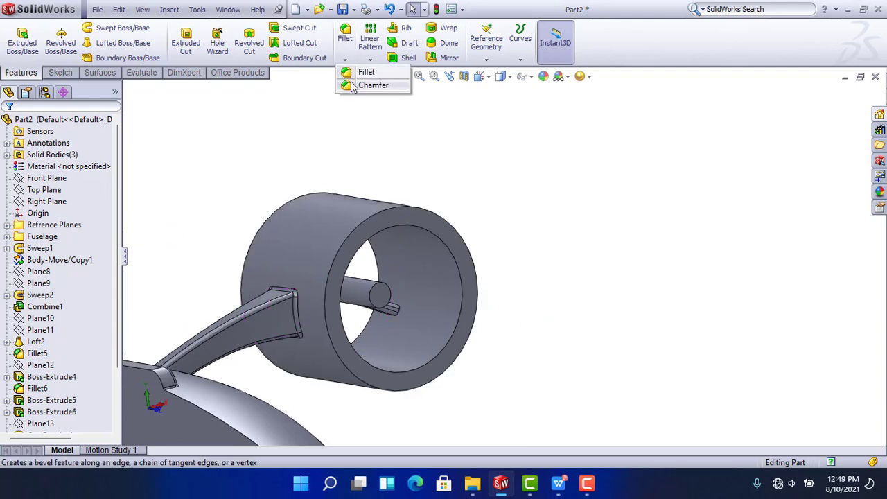
{"action": "left_click", "coordinate": [354, 85]}
{"action": "middle_click_drag", "start_coordinate": [454, 228], "coordinate": [388, 215]}
{"action": "left_click", "coordinate": [612, 264]}
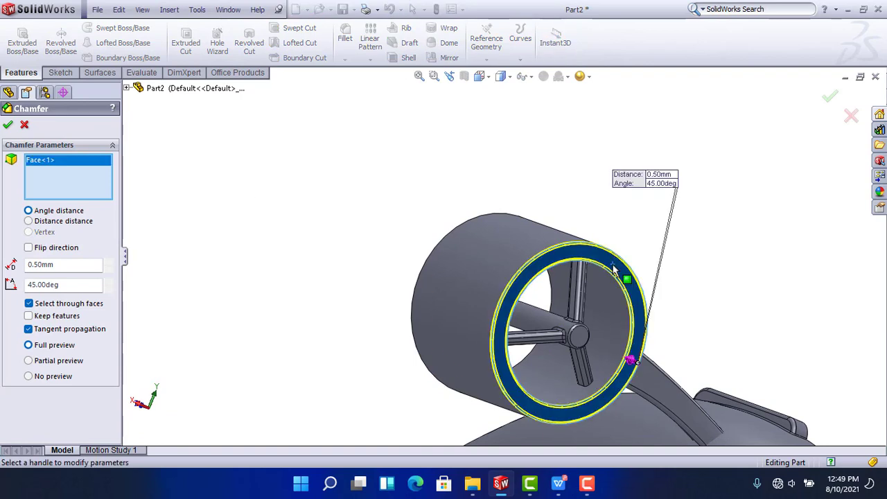
{"action": "left_click", "coordinate": [613, 264]}
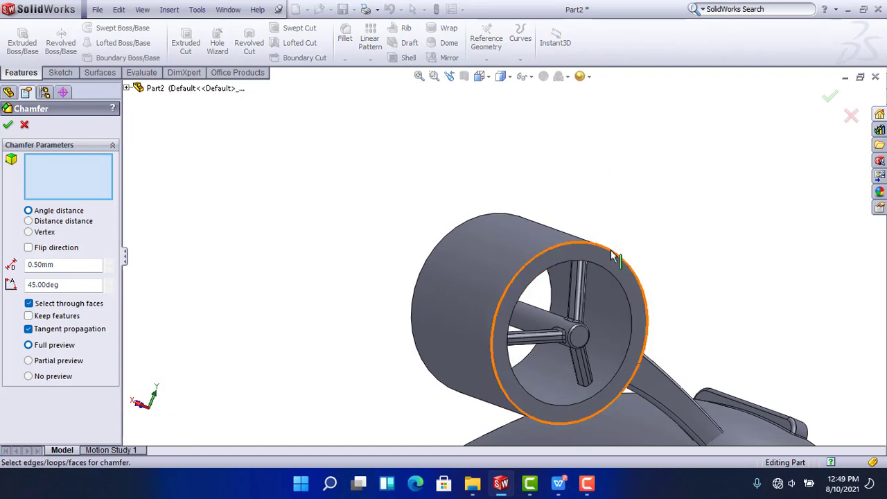
{"action": "left_click", "coordinate": [612, 254]}
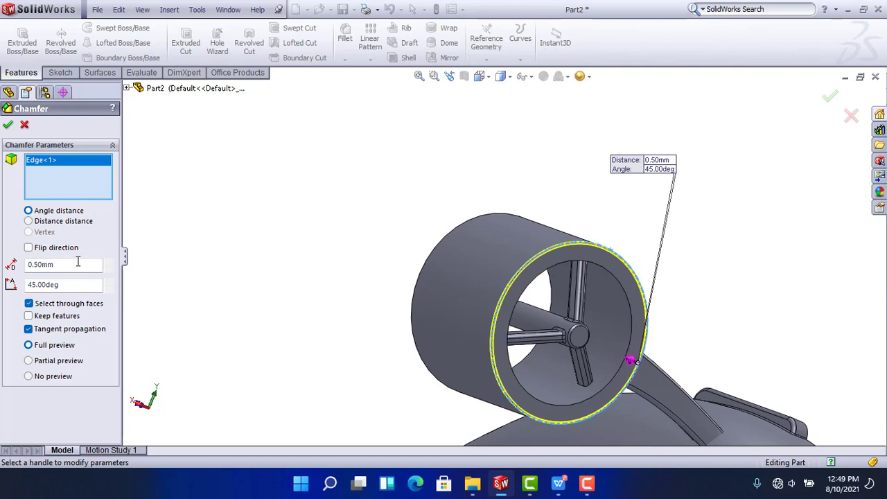
{"action": "type", "text": "1"}
{"action": "key", "text": "Return"}
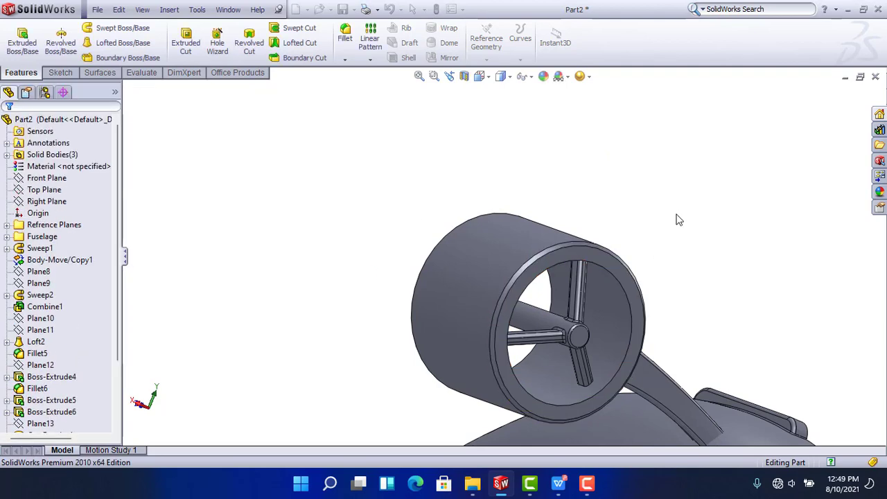
Chamfer the outer edge of the ring duct's nose-side end by 1 mm at 45 degrees
{"action": "middle_click_drag", "start_coordinate": [735, 222], "coordinate": [772, 266]}
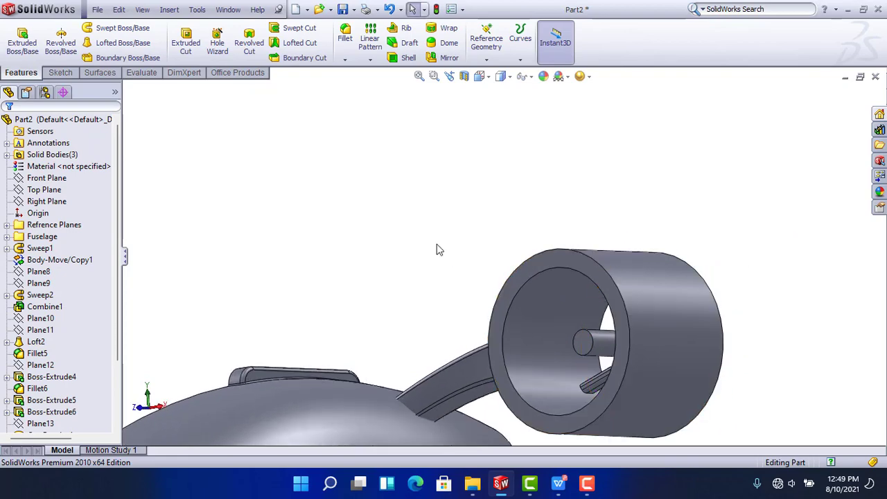
{"action": "left_click", "coordinate": [344, 60]}
{"action": "left_click", "coordinate": [362, 81]}
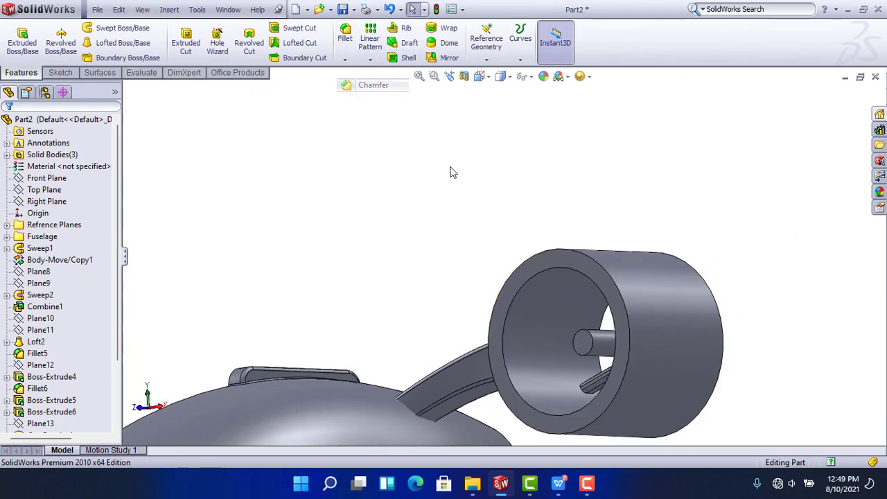
{"action": "left_click", "coordinate": [569, 250]}
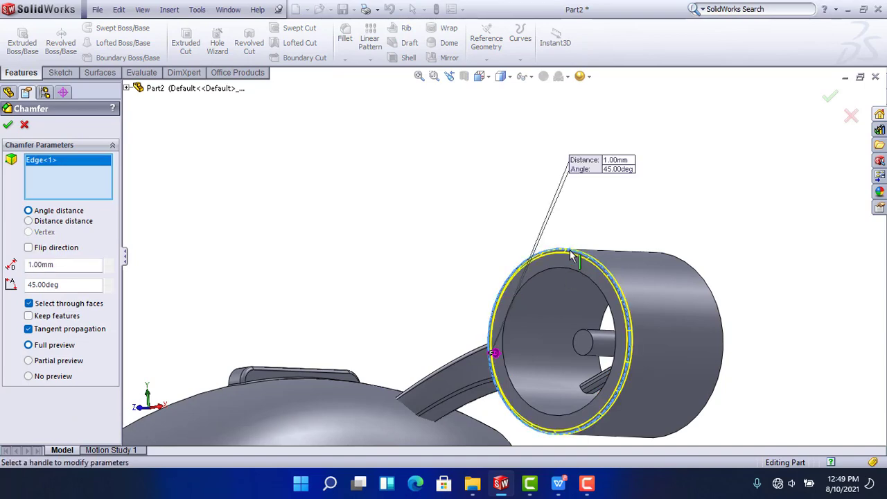
{"action": "right_click", "coordinate": [393, 224]}
Chamfer the circular edge of the hub's nose-side end by 0.5 mm at 45 degrees
{"action": "scroll", "coordinate": [394, 225], "scroll_direction": "up", "scroll_amount": 3}
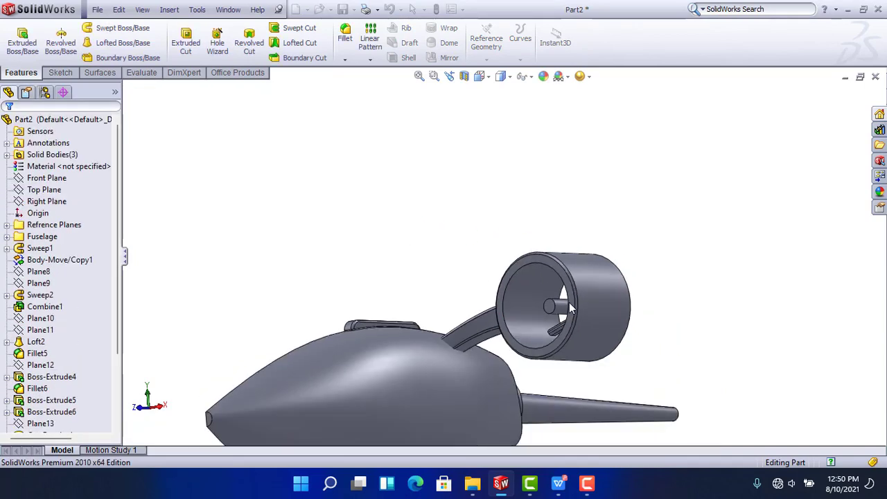
{"action": "scroll", "coordinate": [572, 298], "scroll_direction": "down", "scroll_amount": 4}
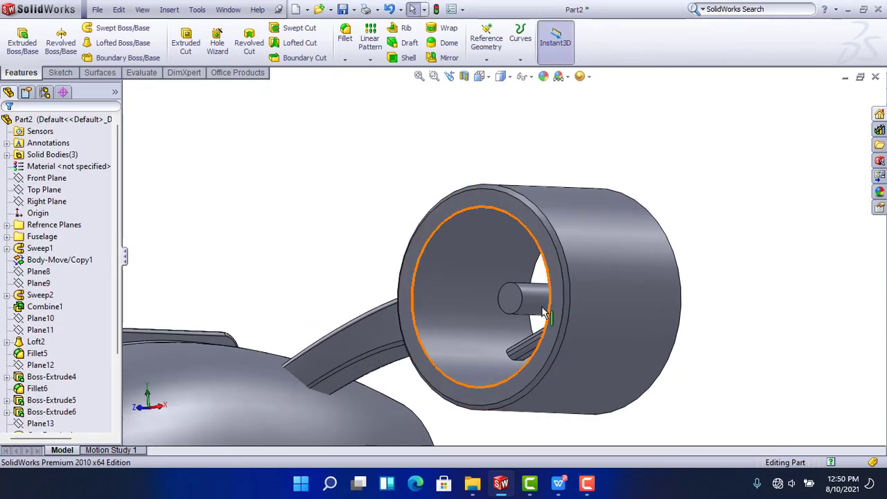
{"action": "left_click", "coordinate": [344, 59]}
{"action": "left_click", "coordinate": [367, 89]}
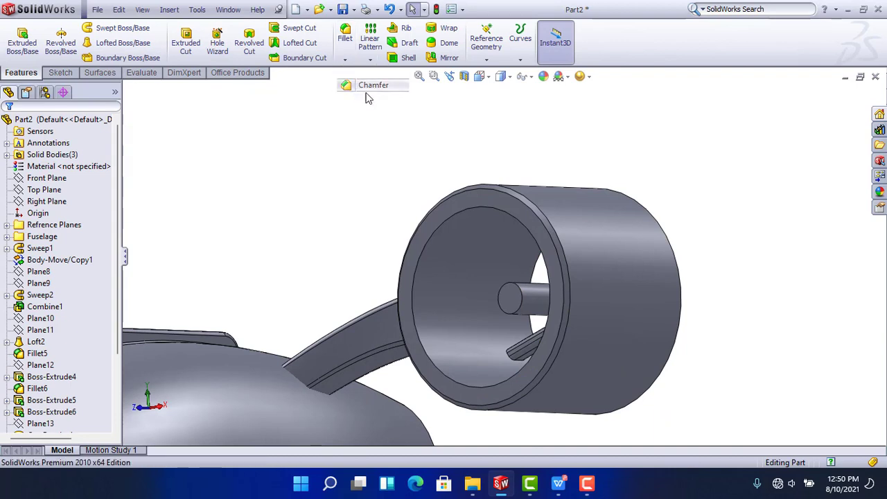
{"action": "left_click", "coordinate": [513, 306]}
{"action": "left_click", "coordinate": [513, 306]}
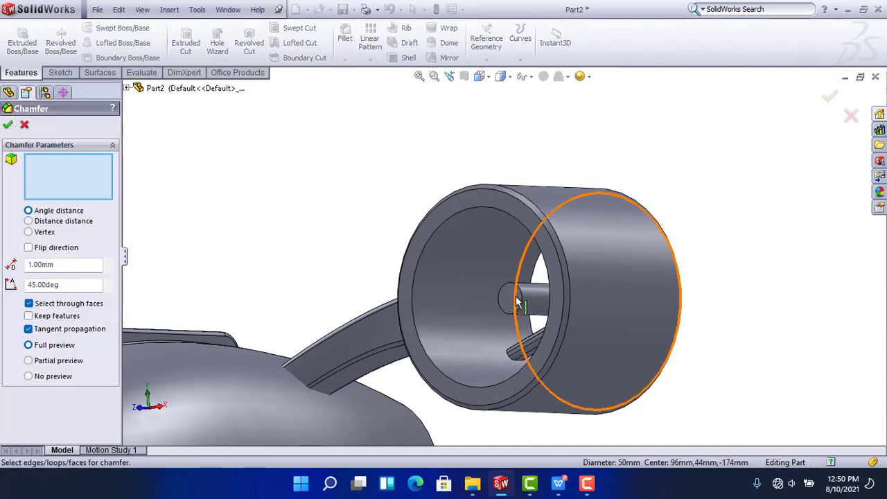
{"action": "left_click", "coordinate": [521, 300]}
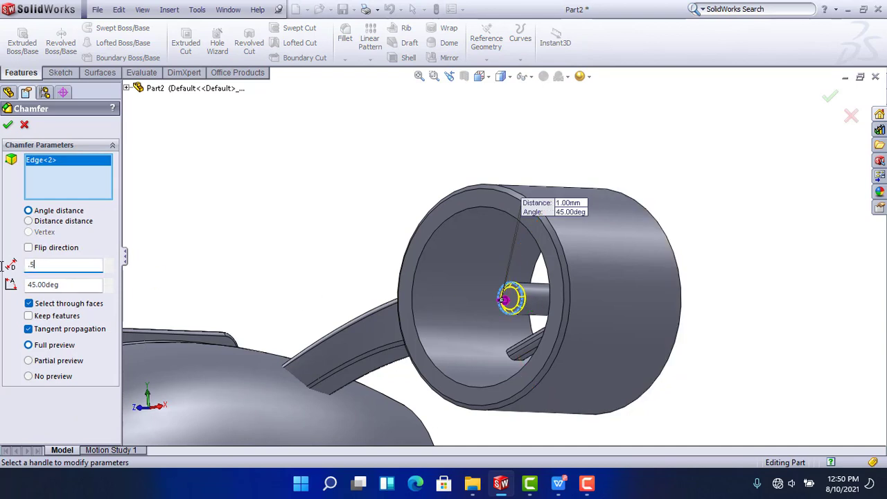
{"action": "type", "text": ".5"}
{"action": "key", "text": "Return"}
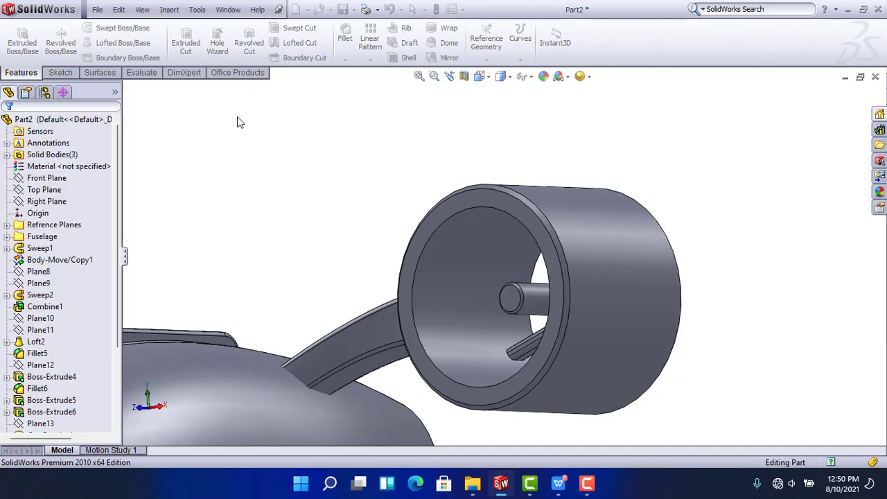
Start a sketch on the Right Plane and draw a circle of about 5.2 mm radius near the tail boom's tip
{"action": "key", "text": "f"}
{"action": "middle_click_drag", "start_coordinate": [330, 185], "coordinate": [565, 243]}
{"action": "scroll", "coordinate": [681, 267], "scroll_direction": "down", "scroll_amount": 3}
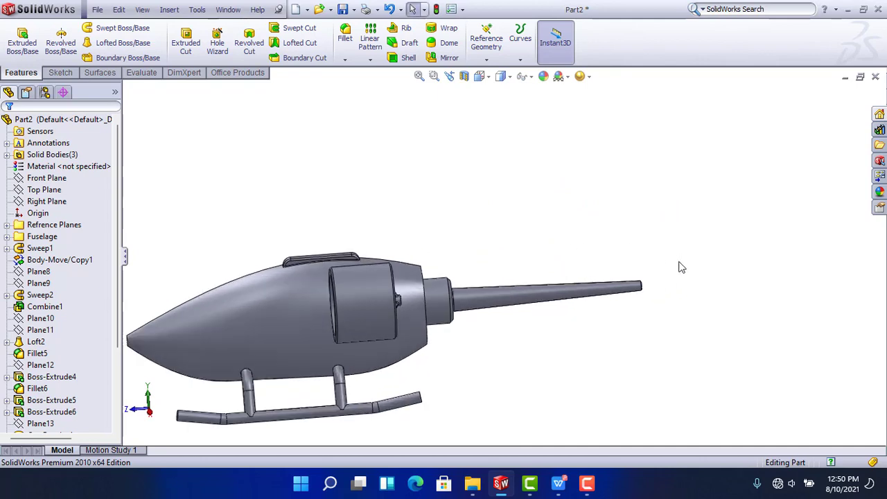
{"action": "key", "text": "ctrl+4"}
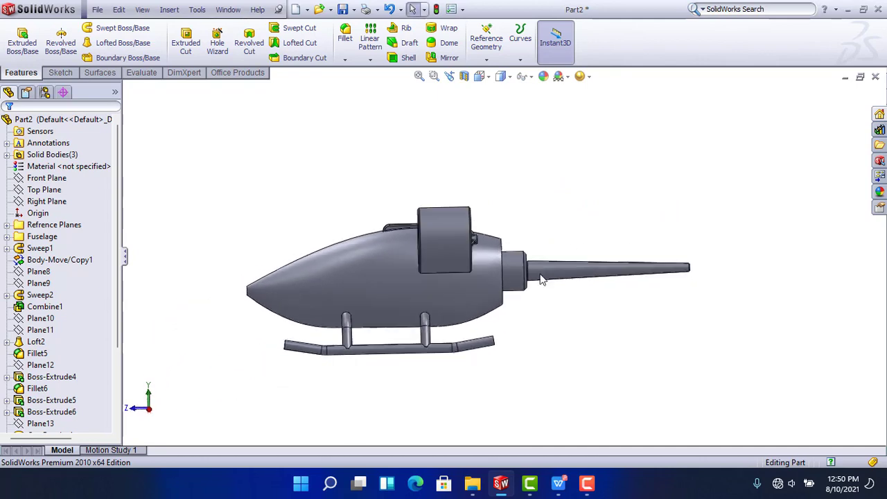
{"action": "left_click", "coordinate": [46, 201]}
{"action": "left_click", "coordinate": [50, 181]}
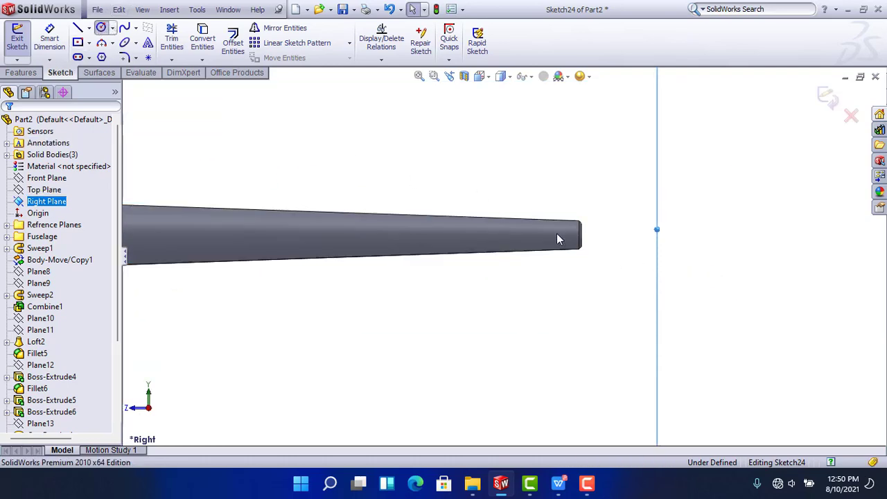
{"action": "left_click", "coordinate": [557, 233]}
{"action": "left_click", "coordinate": [580, 233]}
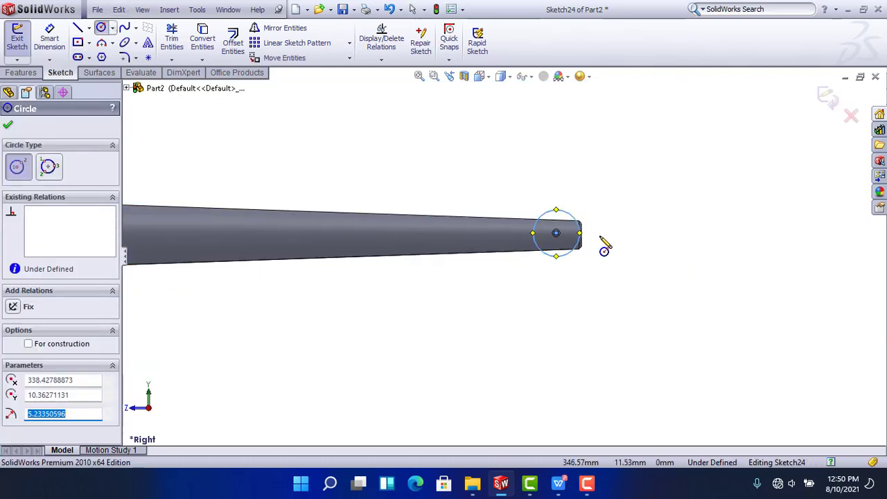
{"action": "key", "text": "Escape"}
Draw a line about 5.6 mm long from the midpoint of the boom's end edge to the circle's centre
{"action": "scroll", "coordinate": [513, 246], "scroll_direction": "down", "scroll_amount": 3}
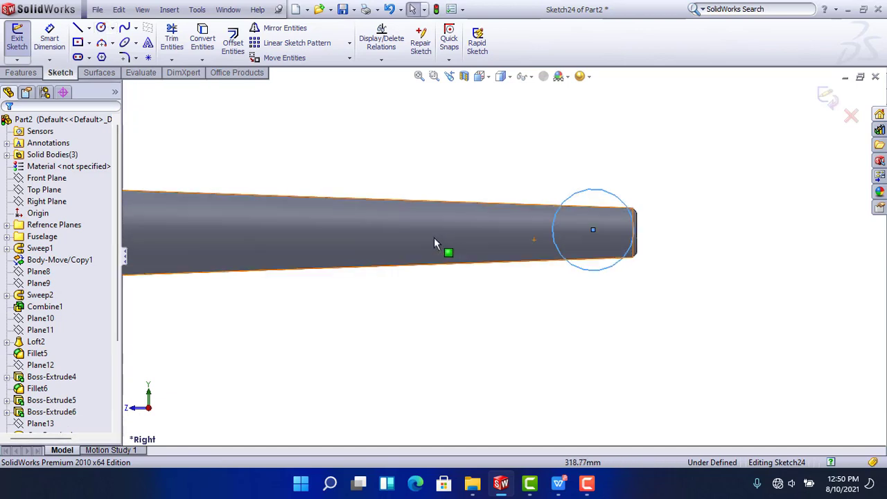
{"action": "left_click", "coordinate": [78, 28]}
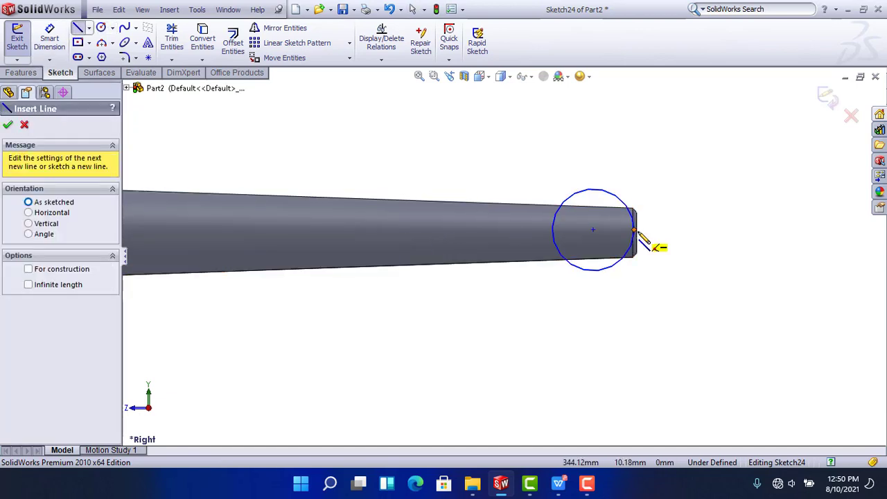
{"action": "scroll", "coordinate": [639, 234], "scroll_direction": "down", "scroll_amount": 5}
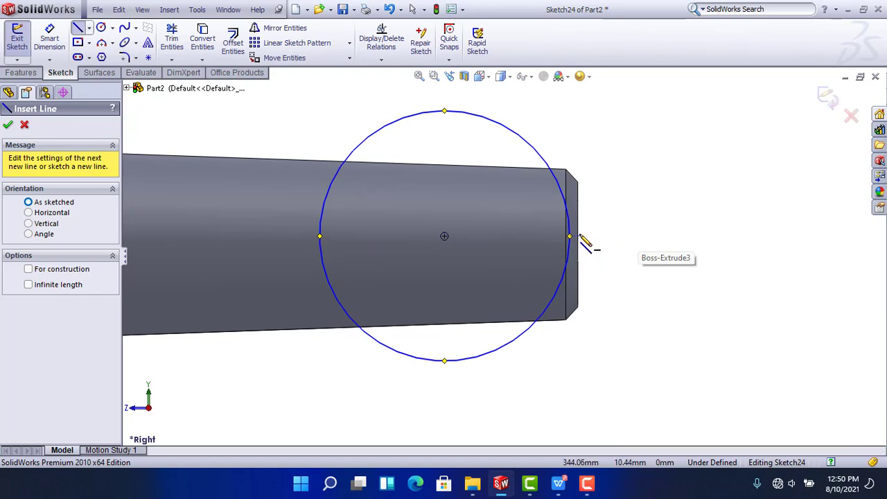
{"action": "left_click", "coordinate": [577, 244]}
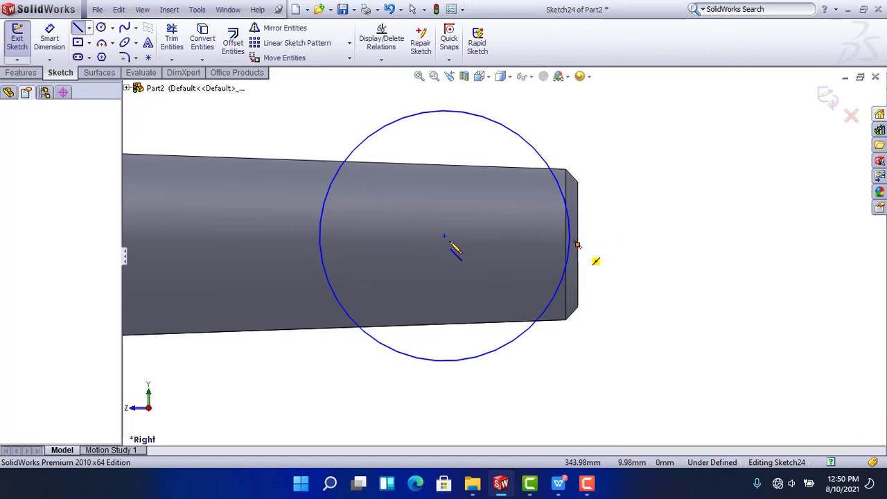
{"action": "left_click", "coordinate": [444, 236]}
{"action": "key", "text": "Escape"}
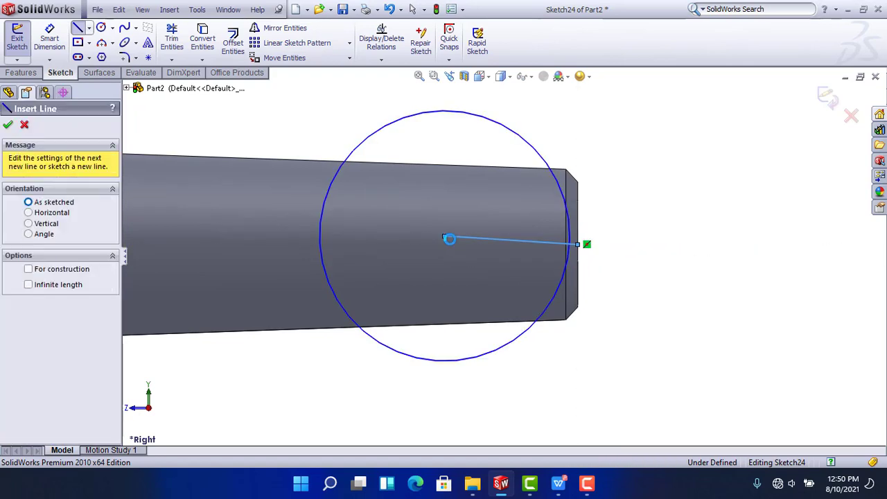
{"action": "key", "text": "Escape"}
{"action": "key", "text": "Escape"}
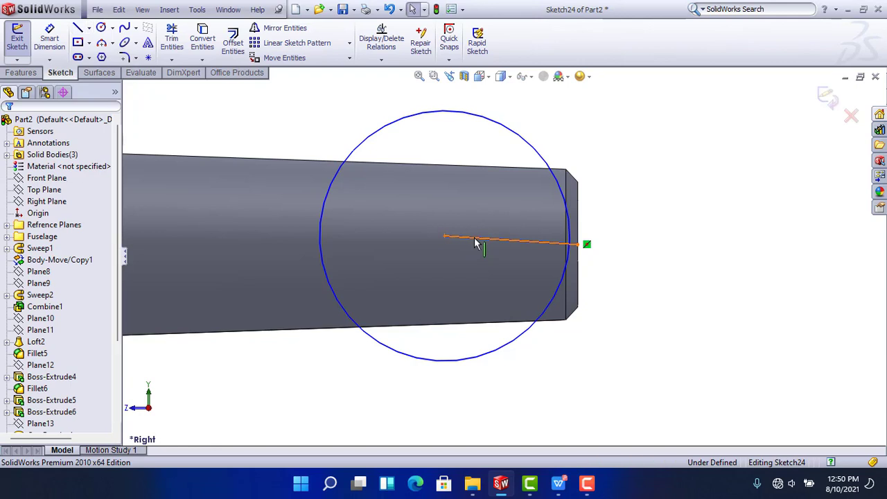
Make the line between the boom's end and the circle's centre horizontal and convert it to construction geometry
{"action": "left_click", "coordinate": [475, 243]}
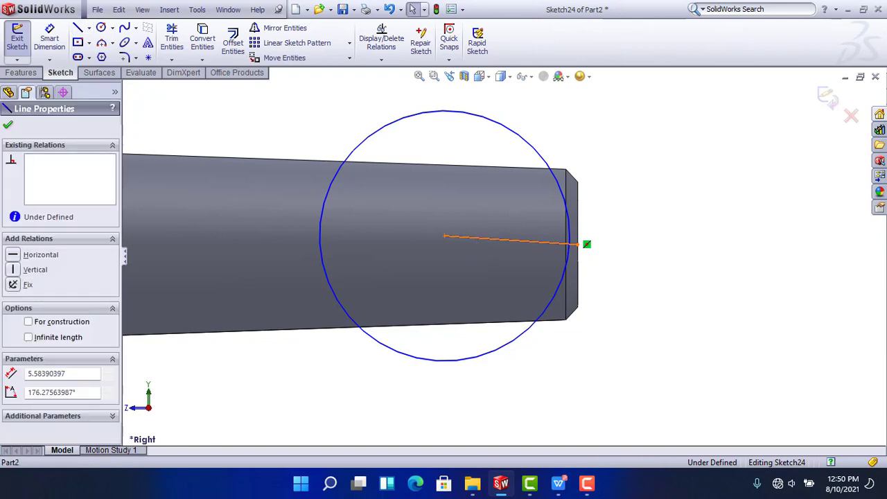
{"action": "left_click", "coordinate": [14, 255]}
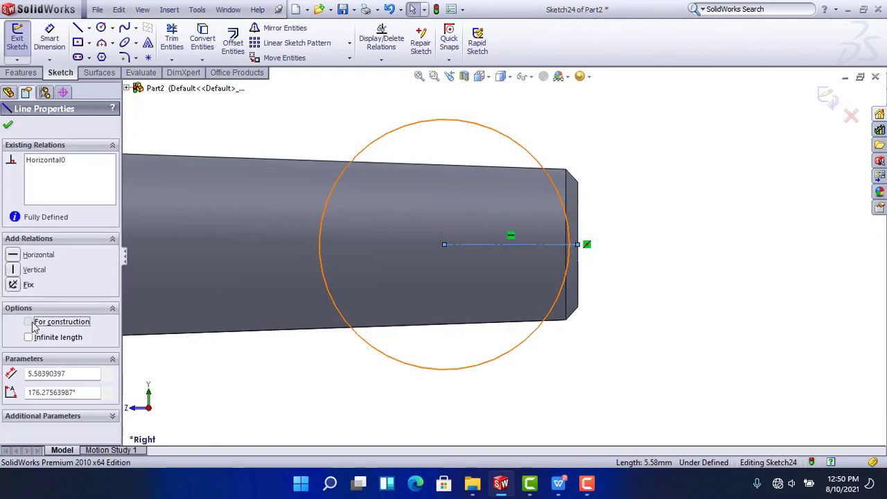
{"action": "left_click", "coordinate": [7, 125]}
Dimension the circle at 7 mm diameter and reduce that diameter to 5 mm
{"action": "left_click", "coordinate": [49, 38]}
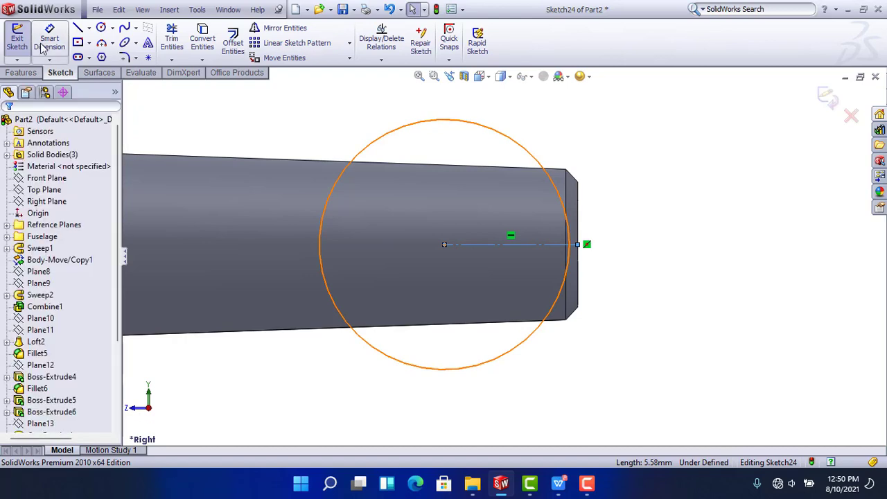
{"action": "left_click", "coordinate": [320, 251]}
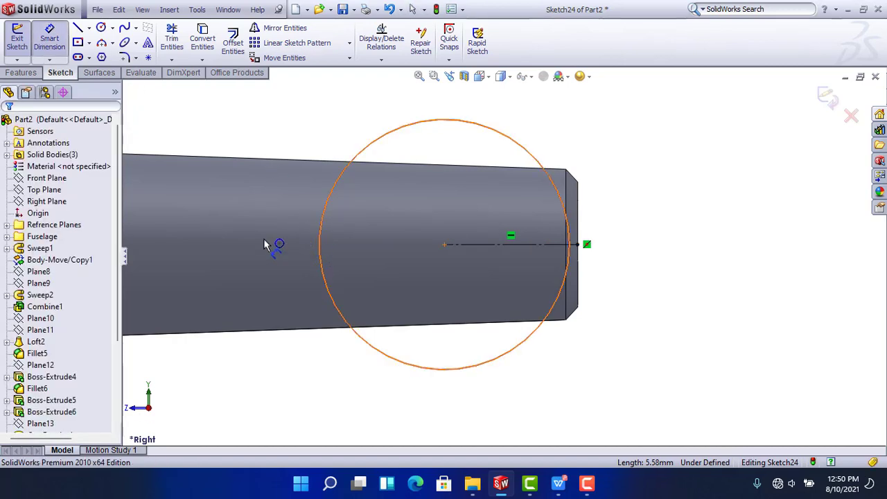
{"action": "left_click", "coordinate": [265, 243]}
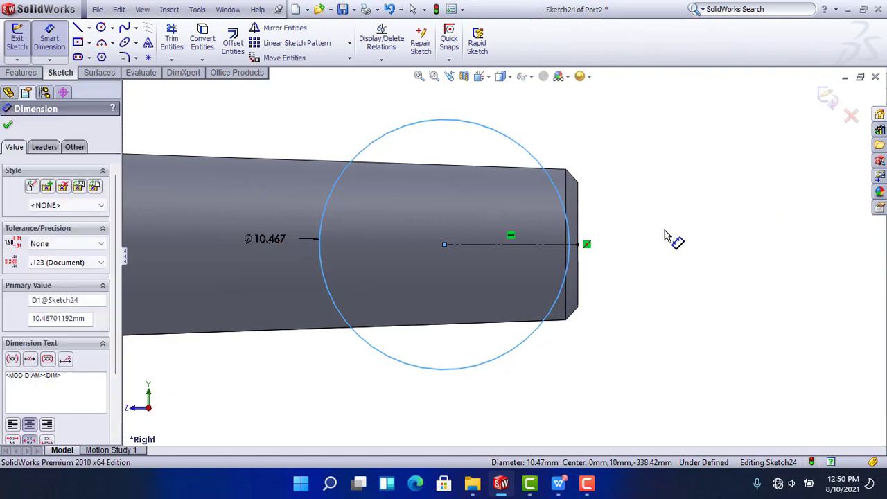
{"action": "type", "text": "7"}
{"action": "key", "text": "Return"}
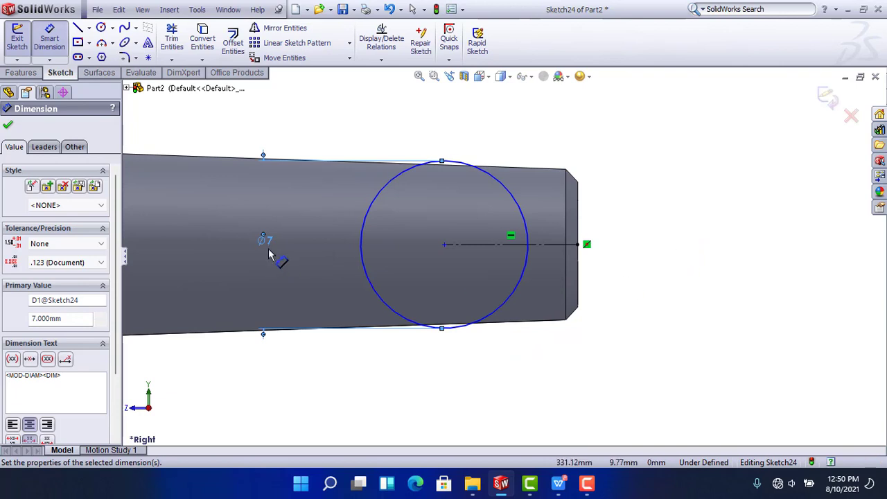
{"action": "double_click", "coordinate": [266, 244]}
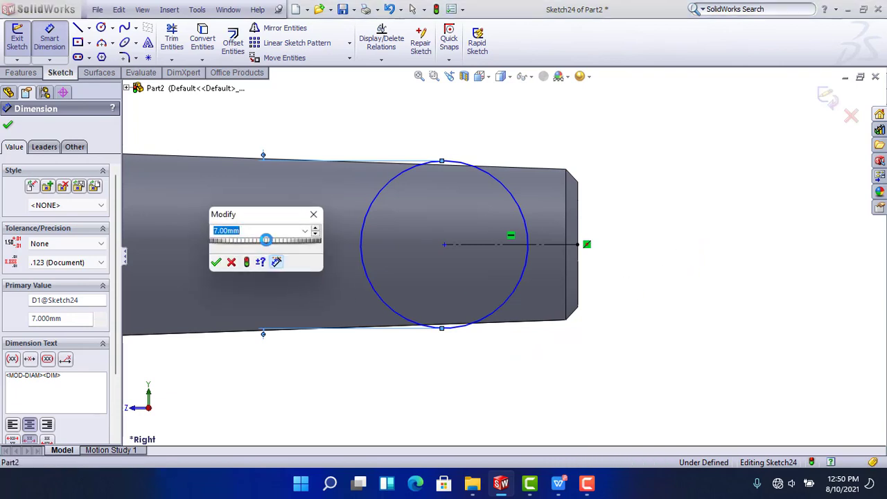
{"action": "type", "text": "5"}
{"action": "key", "text": "Return"}
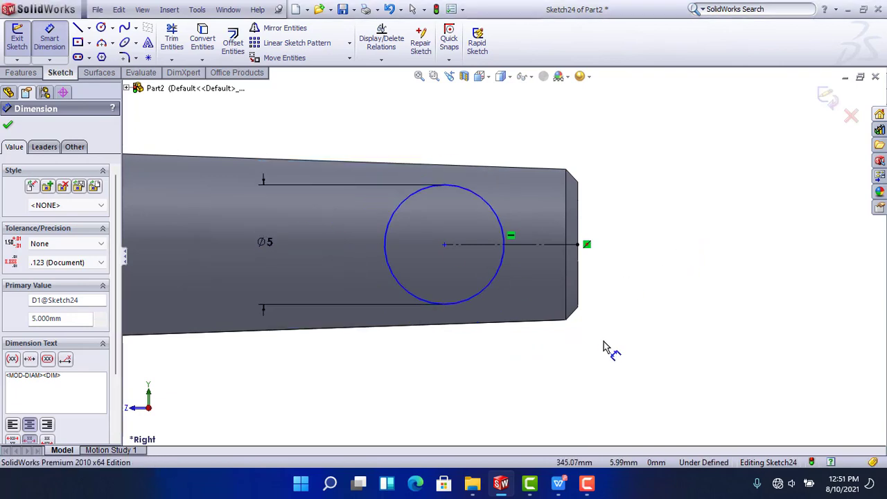
Dimension the construction line from the circle's centre to the boom's end edge at 7 mm
{"action": "left_click", "coordinate": [603, 348]}
{"action": "left_click", "coordinate": [525, 245]}
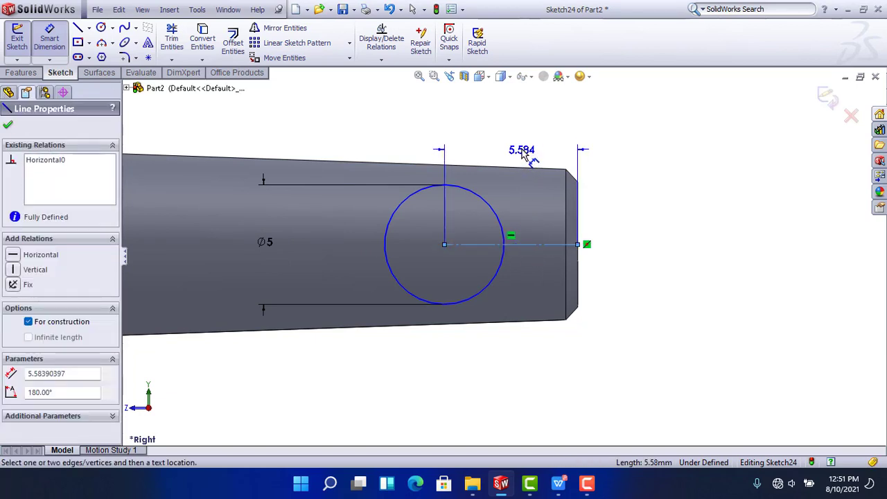
{"action": "left_click", "coordinate": [526, 143]}
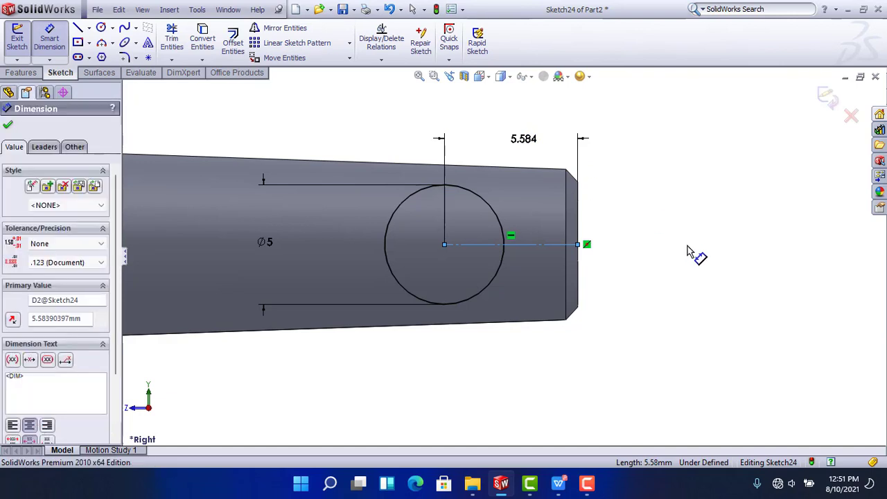
{"action": "type", "text": "7mm"}
{"action": "key", "text": "Return"}
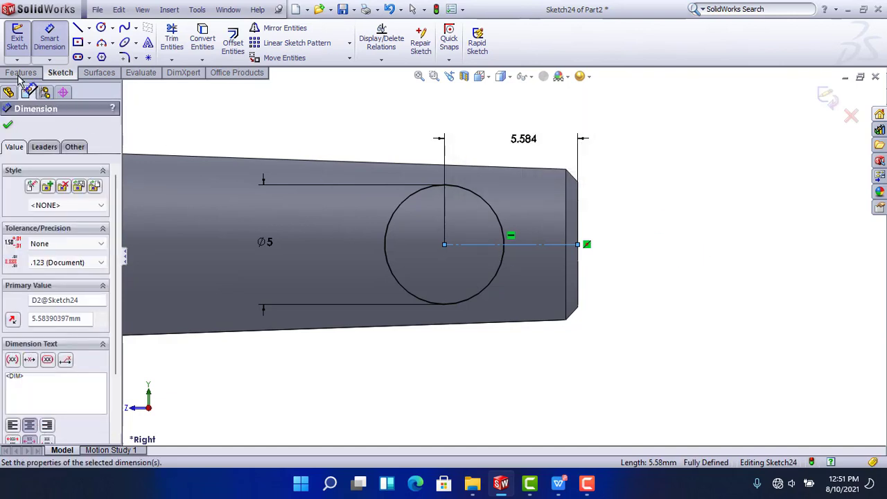
Extrude-cut the 5 mm circle Through All in the reversed direction through the tail boom's side
{"action": "left_click", "coordinate": [21, 73]}
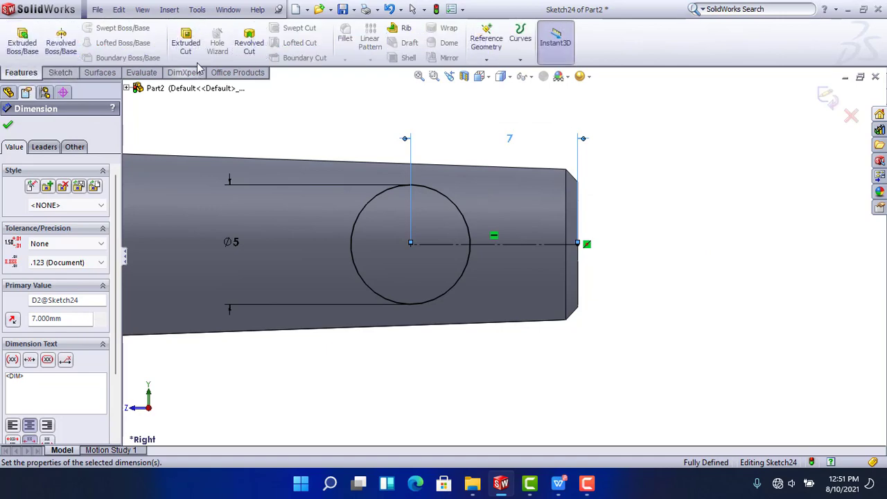
{"action": "left_click", "coordinate": [185, 42]}
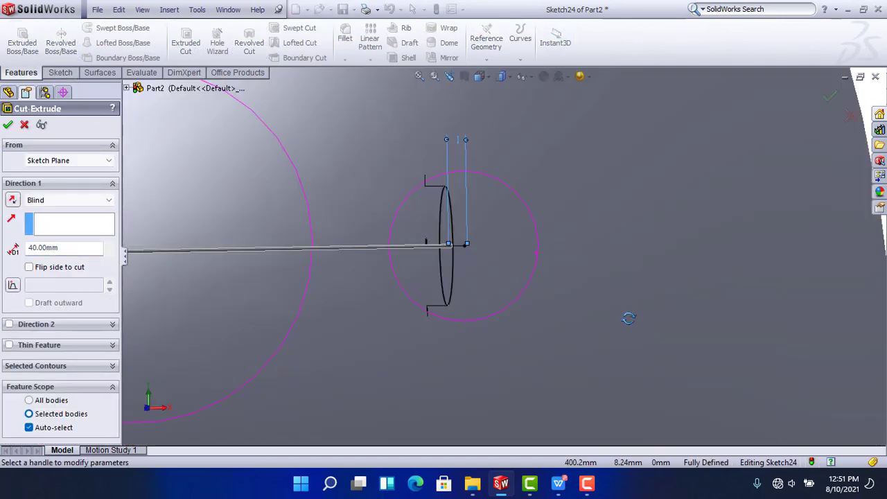
{"action": "left_click", "coordinate": [55, 201]}
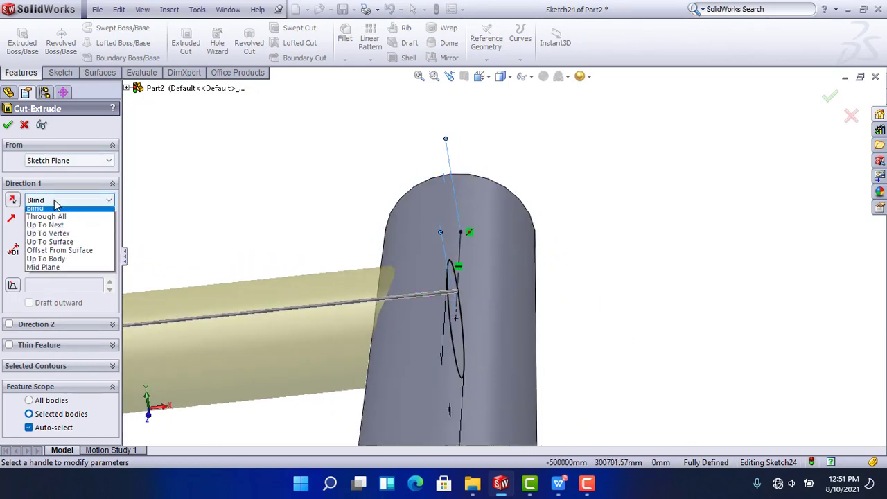
{"action": "left_click", "coordinate": [55, 216]}
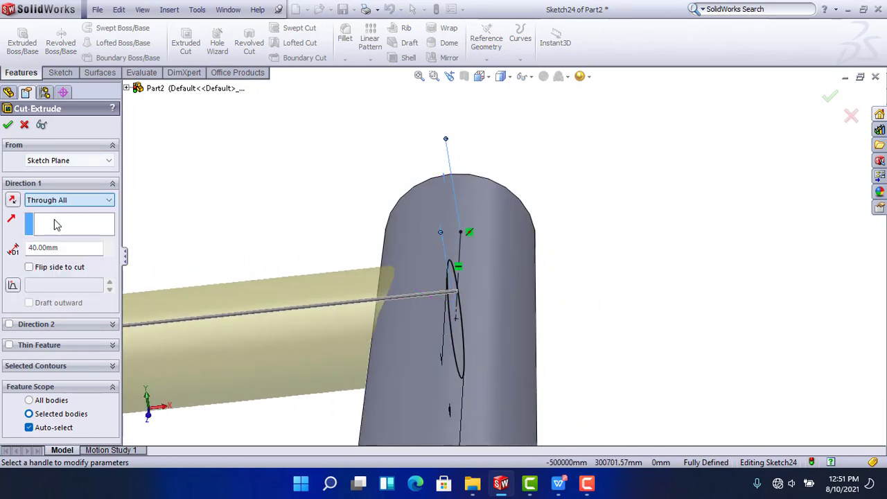
{"action": "left_click", "coordinate": [13, 201]}
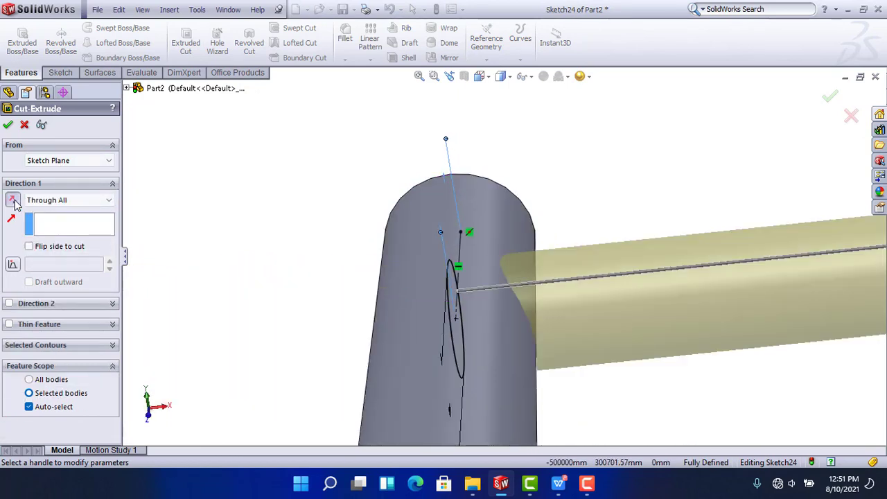
{"action": "left_click", "coordinate": [8, 125]}
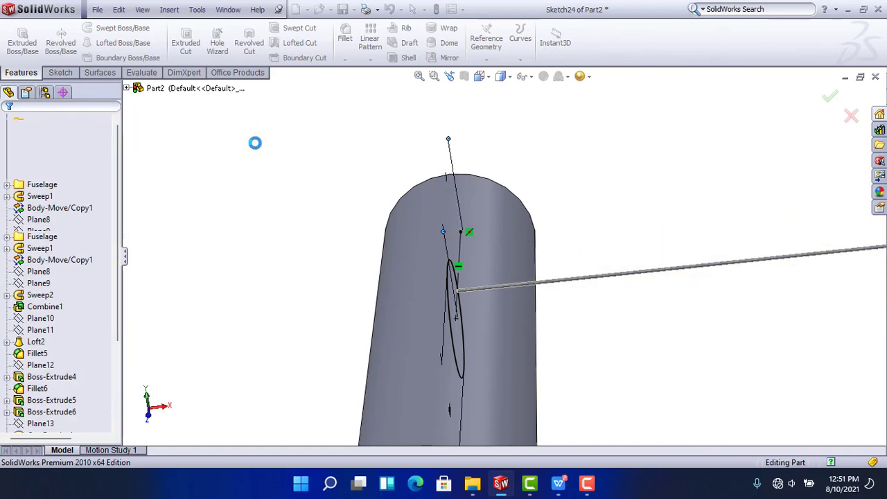
Start a sketch on the Right Plane and draw a two-point spline from about (17, 11) mm near the nose to about (96, 58) mm above the fuselage
{"action": "scroll", "coordinate": [469, 303], "scroll_direction": "up", "scroll_amount": 5}
{"action": "mouse_move", "coordinate": [469, 302]}
{"action": "middle_mouse_down"}
{"action": "mouse_move", "coordinate": [465, 285]}
{"action": "mouse_move", "coordinate": [457, 302]}
{"action": "middle_mouse_up"}
{"action": "scroll", "coordinate": [457, 305], "scroll_direction": "up", "scroll_amount": 7}
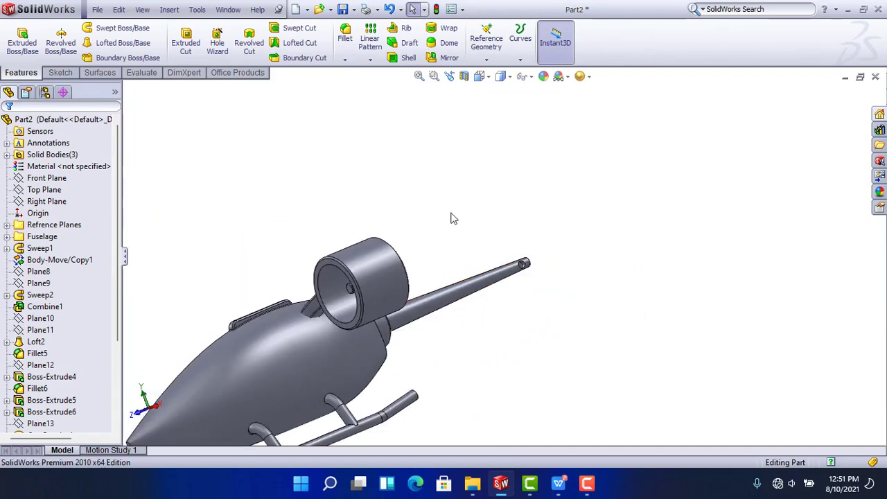
{"action": "middle_click_drag", "start_coordinate": [450, 218], "coordinate": [403, 280]}
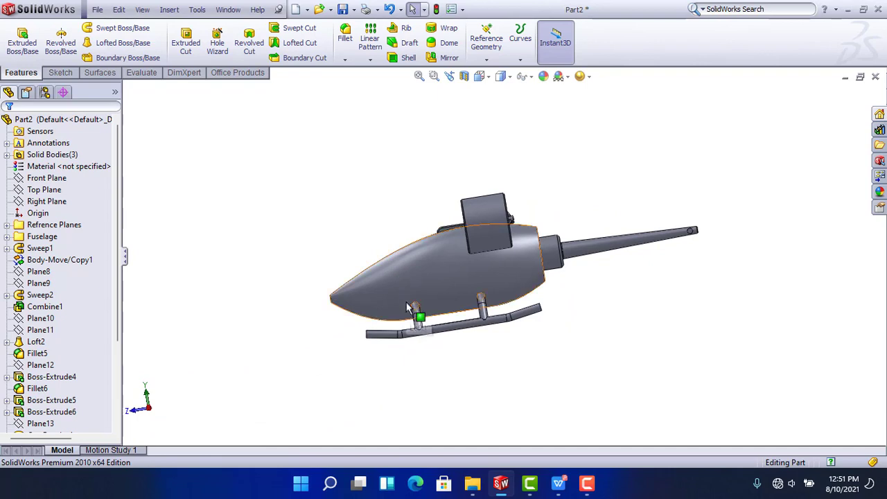
{"action": "left_click", "coordinate": [47, 201]}
{"action": "left_click", "coordinate": [43, 189], "text": "ctrl"}
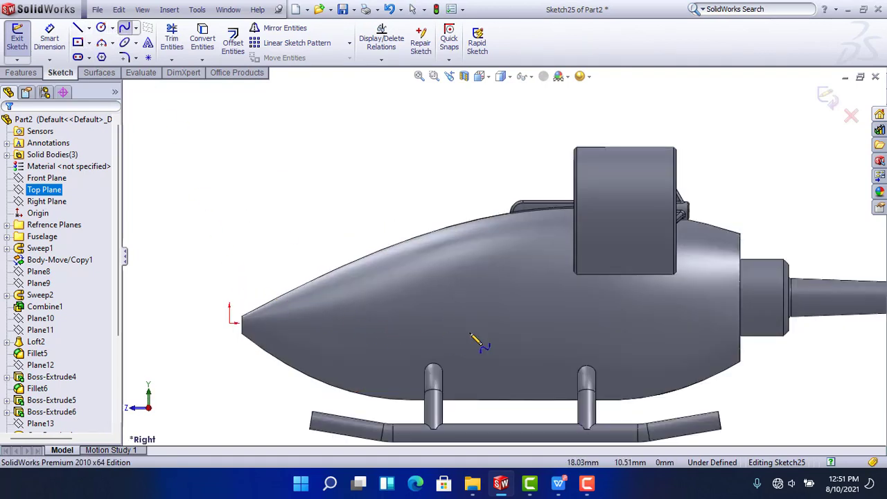
{"action": "left_click", "coordinate": [485, 183]}
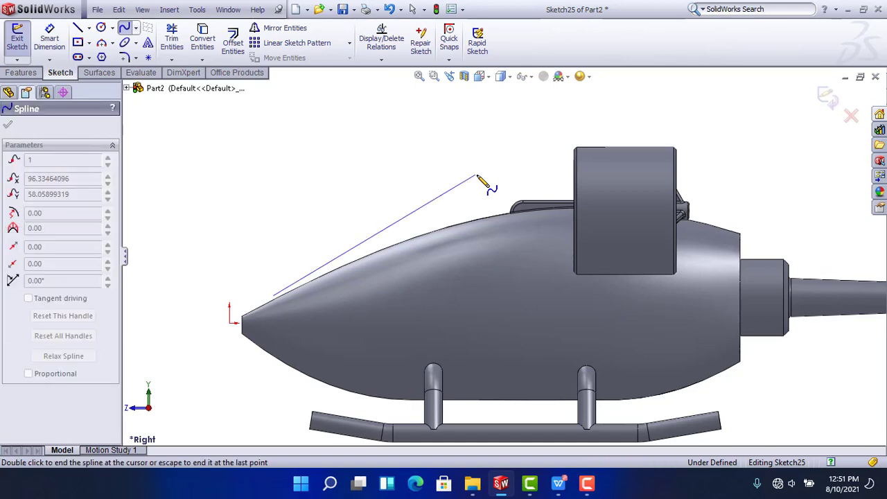
{"action": "right_click", "coordinate": [452, 143]}
{"action": "left_click", "coordinate": [480, 148]}
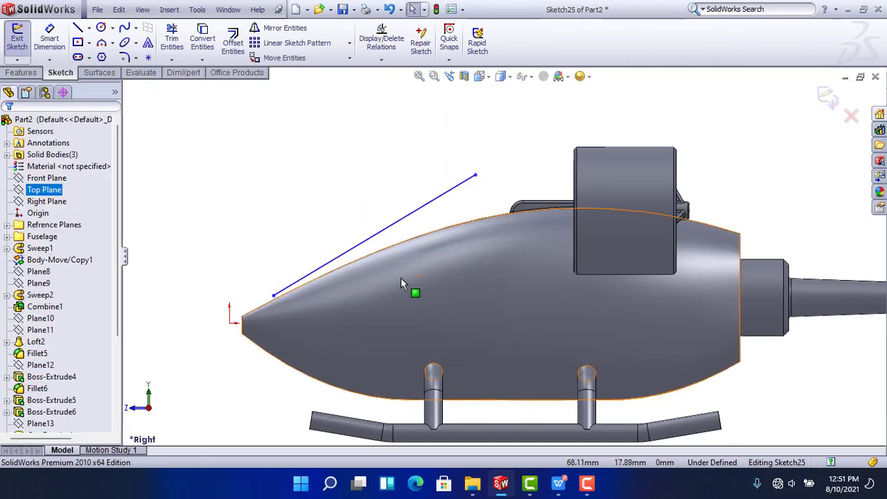
Bend the spline downward with the tangent handle at its nose end and make that handle horizontal
{"action": "left_click", "coordinate": [356, 252]}
{"action": "left_click_drag", "start_coordinate": [357, 253], "coordinate": [376, 312]}
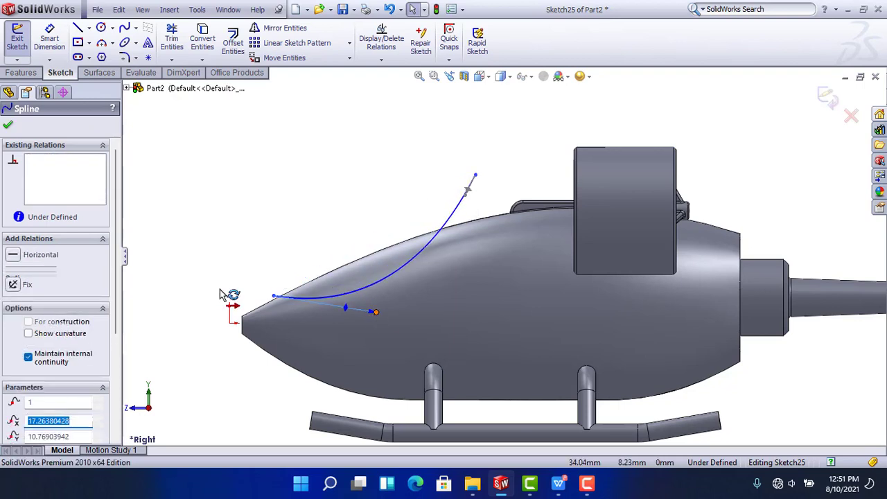
{"action": "left_click", "coordinate": [13, 255]}
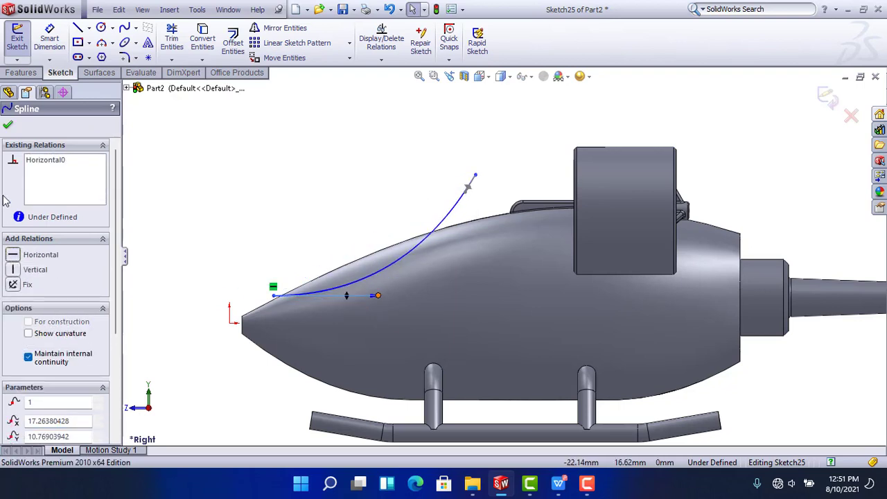
{"action": "left_click", "coordinate": [8, 125]}
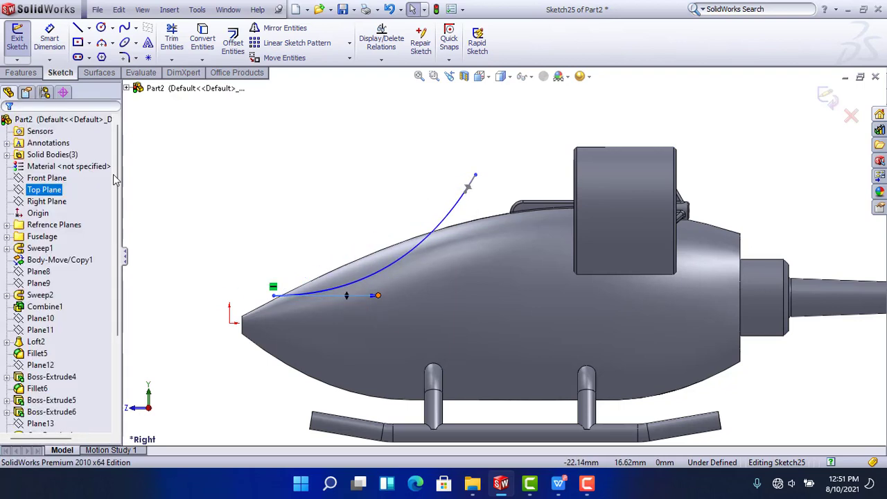
Pull the tangent handle at the spline's upper end downward and give that handle a vertical relation
{"action": "left_click", "coordinate": [466, 207]}
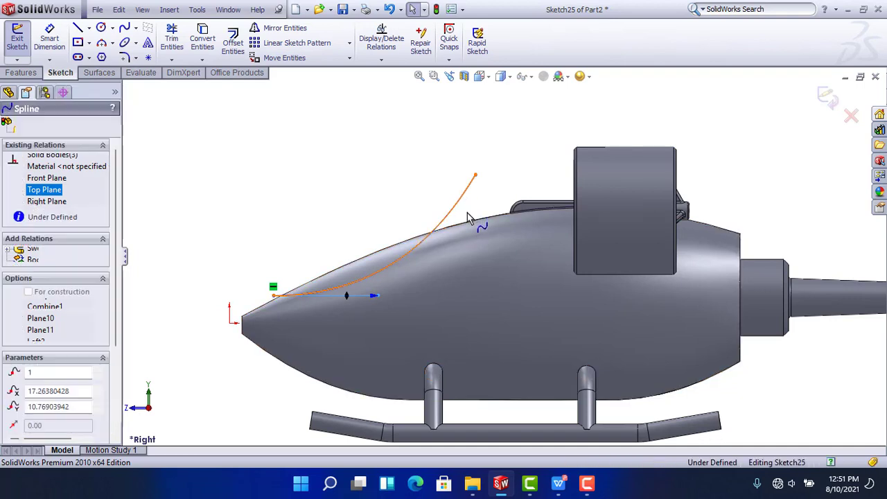
{"action": "left_click_drag", "start_coordinate": [465, 193], "coordinate": [474, 225]}
{"action": "left_click", "coordinate": [13, 270]}
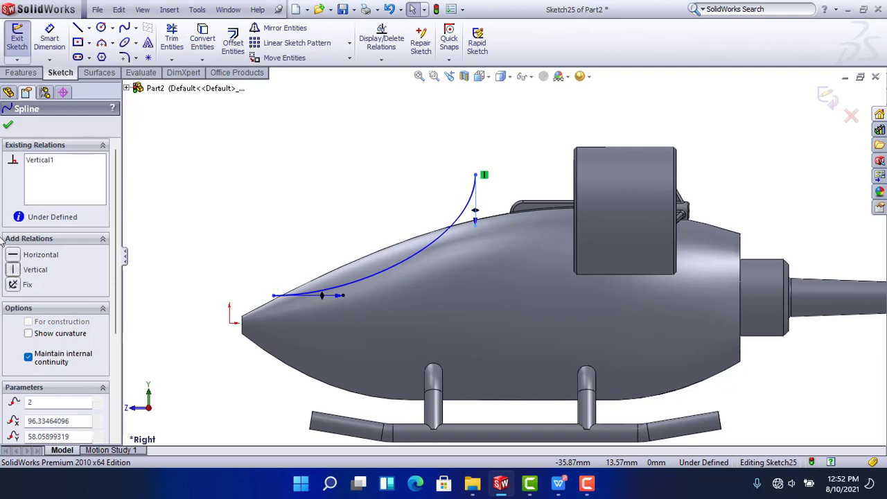
{"action": "left_click", "coordinate": [8, 124]}
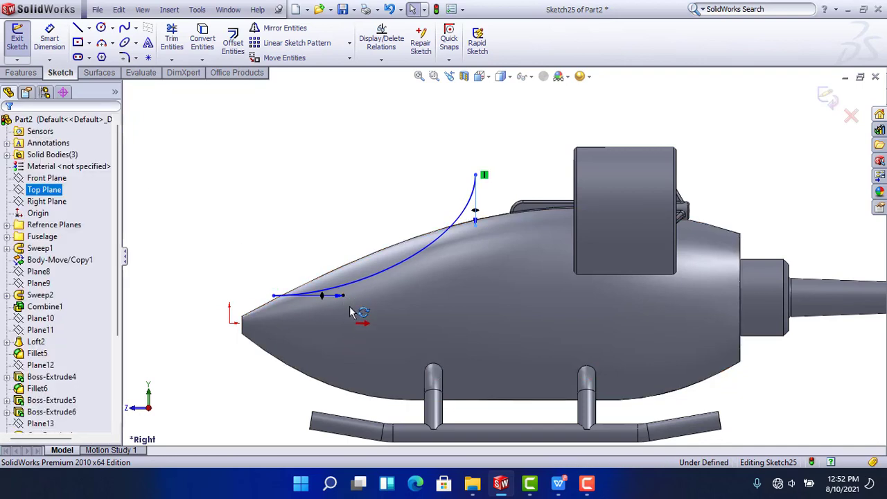
Reshape the spline with its ends at about (13, 12) and (96, 58) mm and longer tangent handles, and exit the sketch
{"action": "left_click_drag", "start_coordinate": [355, 322], "coordinate": [378, 328]}
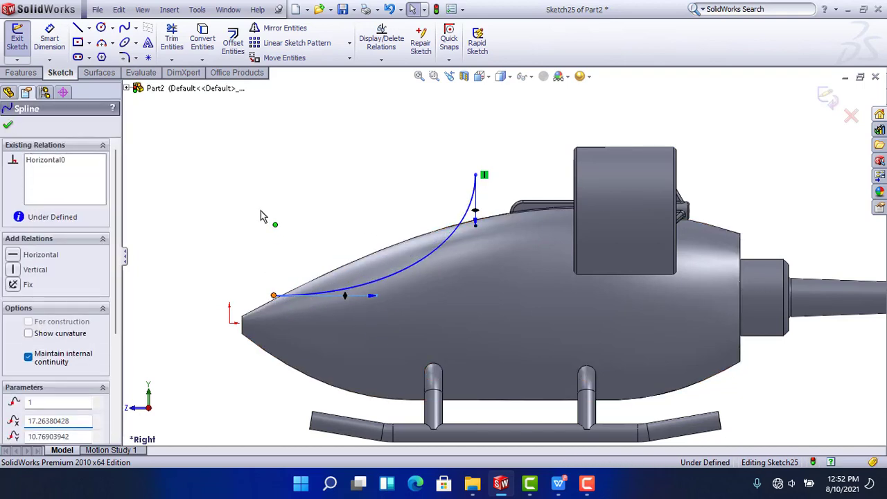
{"action": "mouse_move", "coordinate": [274, 295]}
{"action": "left_mouse_down"}
{"action": "mouse_move", "coordinate": [279, 302]}
{"action": "mouse_move", "coordinate": [269, 272]}
{"action": "mouse_move", "coordinate": [270, 297]}
{"action": "mouse_move", "coordinate": [263, 293]}
{"action": "left_mouse_up"}
{"action": "left_click", "coordinate": [250, 260]}
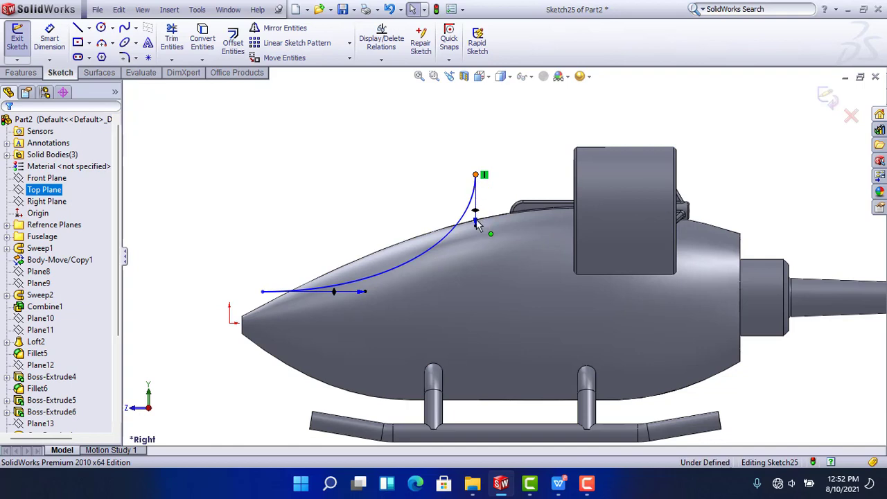
{"action": "left_click_drag", "start_coordinate": [477, 225], "coordinate": [476, 179]}
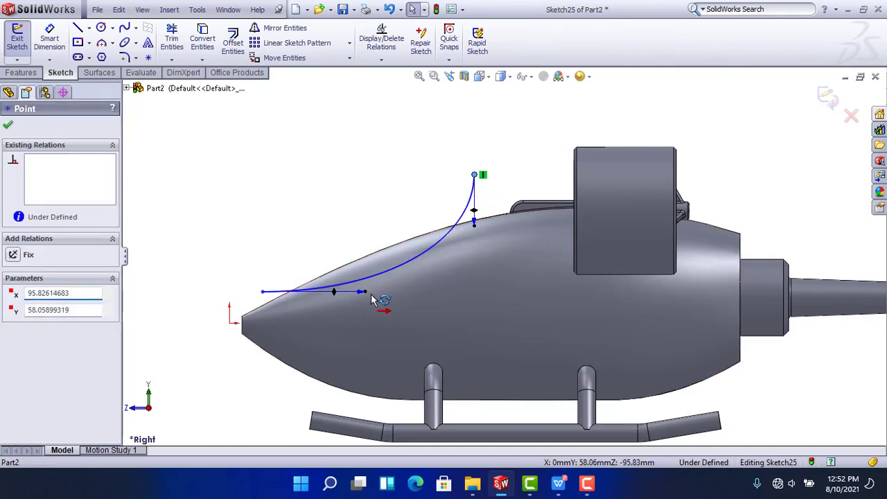
{"action": "left_click_drag", "start_coordinate": [390, 293], "coordinate": [390, 293]}
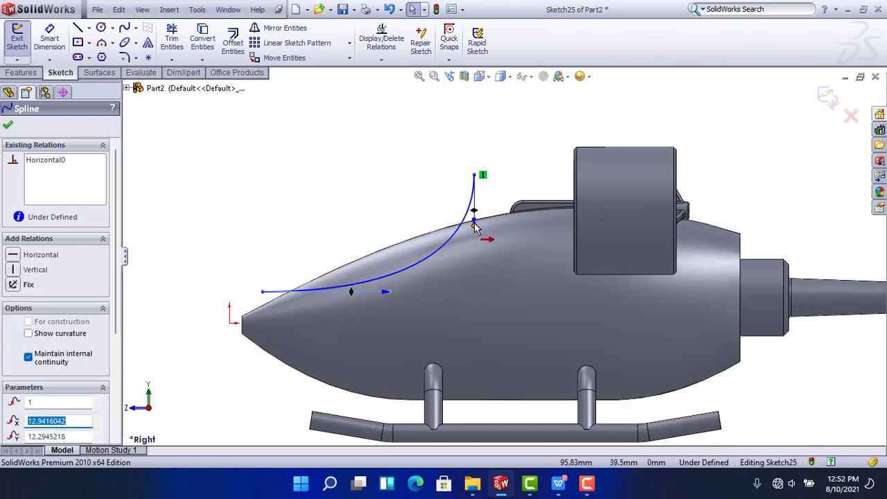
{"action": "left_click_drag", "start_coordinate": [474, 225], "coordinate": [477, 242]}
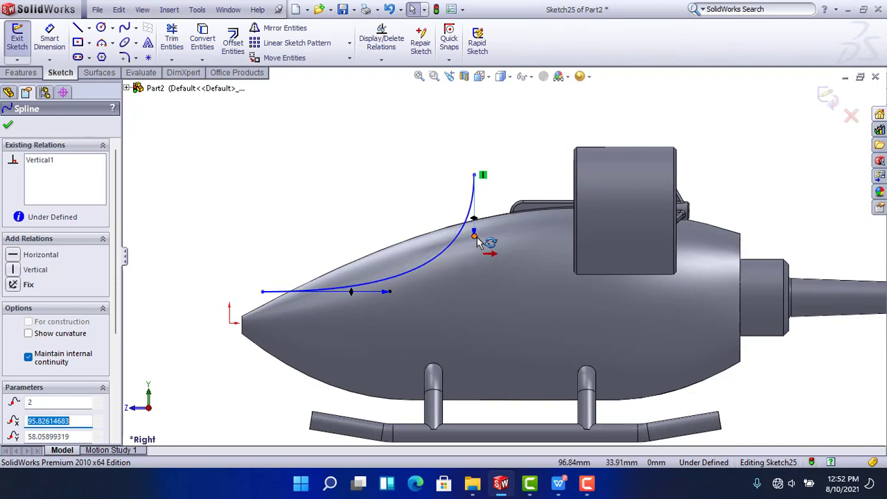
{"action": "left_click", "coordinate": [343, 229]}
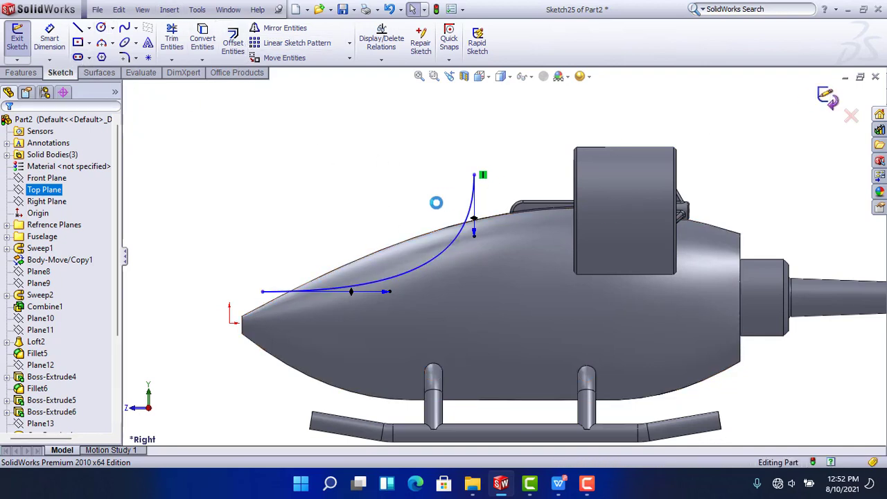
Split the fuselage with the spline sketch, keeping the canopy piece above the curve as a separate body
{"action": "middle_click_drag", "start_coordinate": [398, 216], "coordinate": [441, 265]}
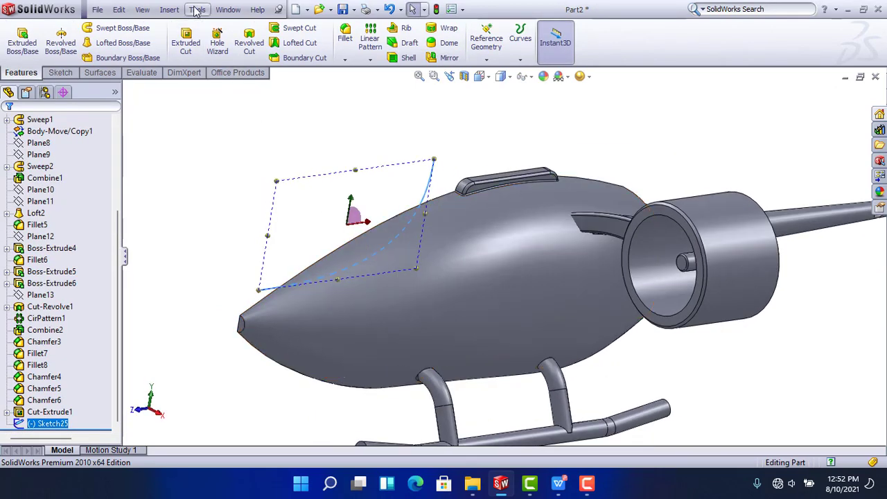
{"action": "left_click", "coordinate": [169, 9]}
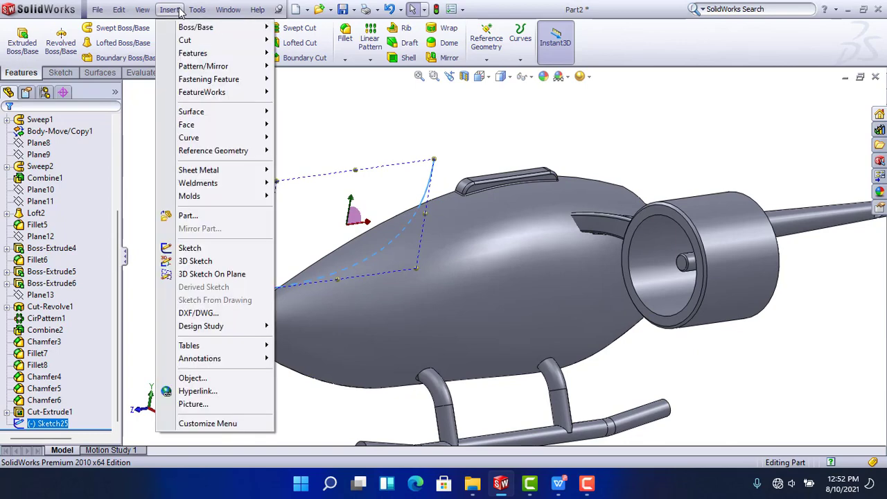
{"action": "mouse_move", "coordinate": [193, 54]}
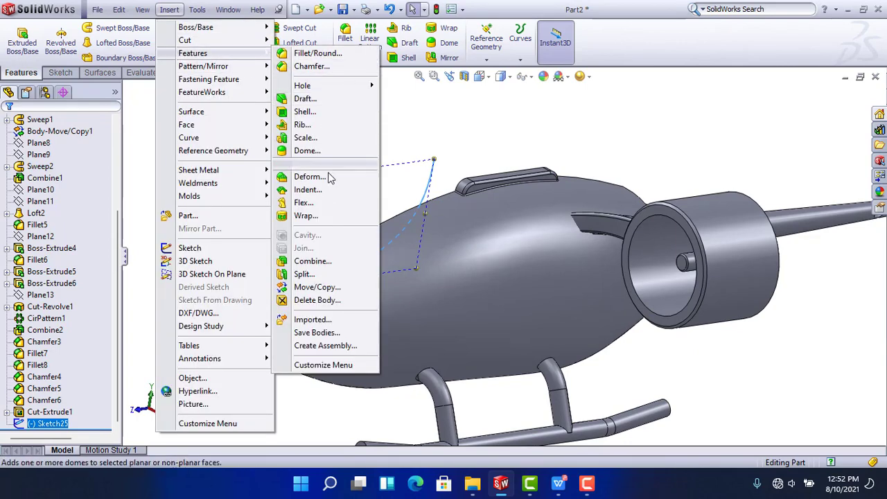
{"action": "left_click", "coordinate": [323, 276]}
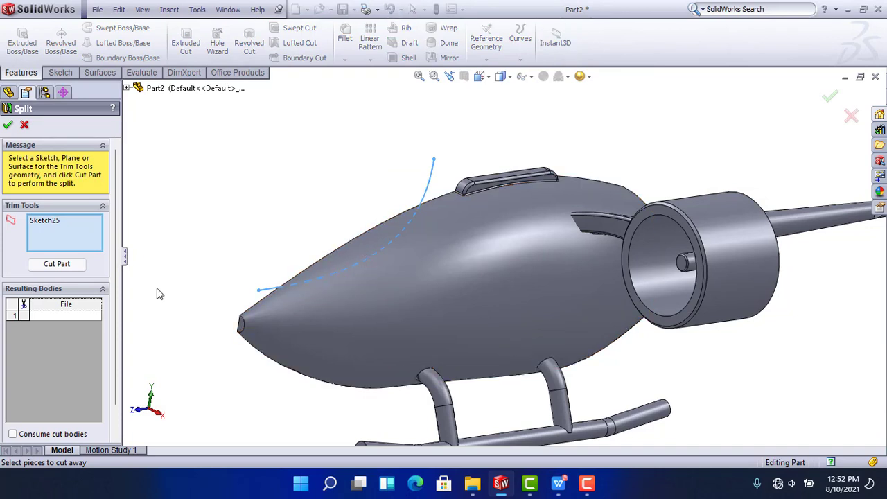
{"action": "left_click", "coordinate": [76, 272]}
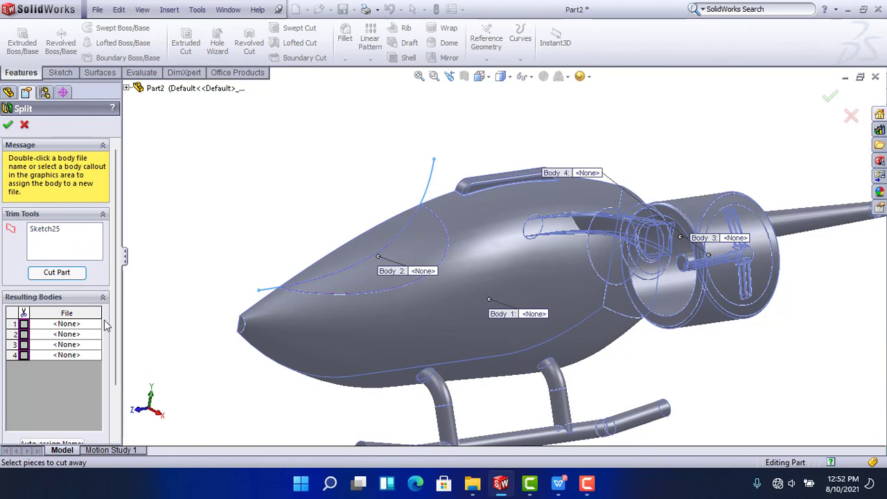
{"action": "left_click", "coordinate": [368, 283]}
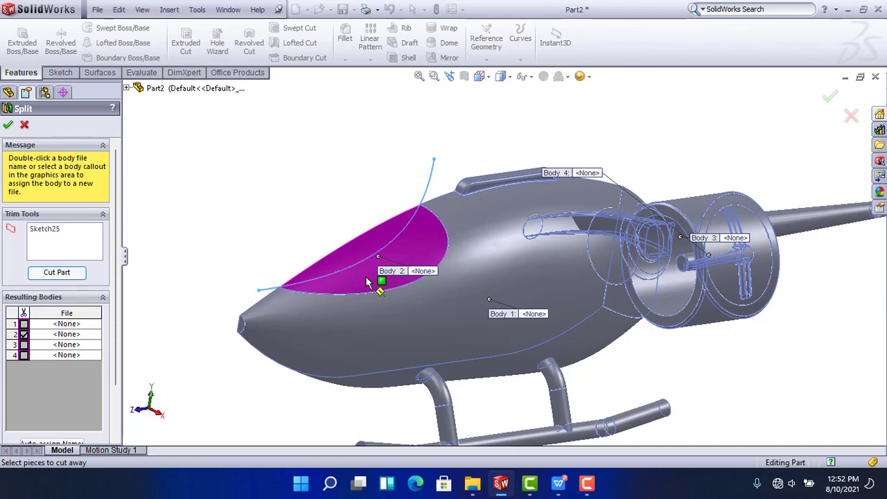
{"action": "left_click", "coordinate": [9, 126]}
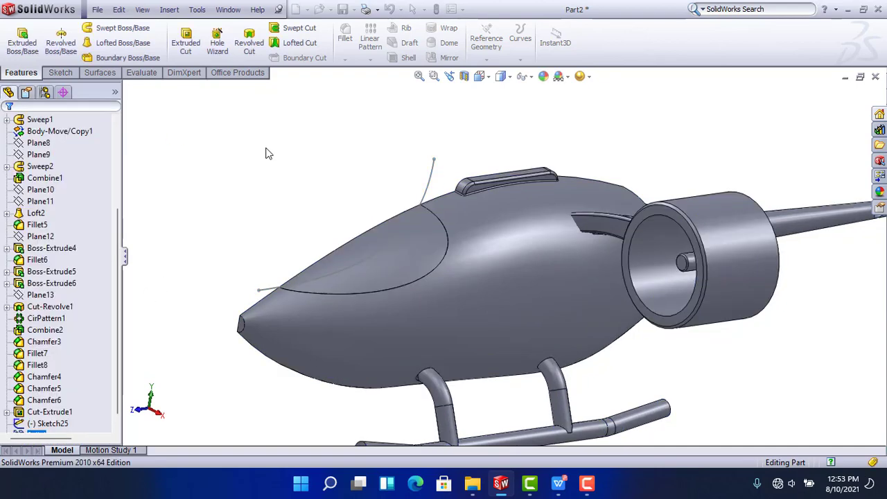
Hide the spline sketch and the main fuselage body so only the canopy remains at the nose
{"action": "left_click", "coordinate": [428, 187]}
{"action": "left_click", "coordinate": [476, 143]}
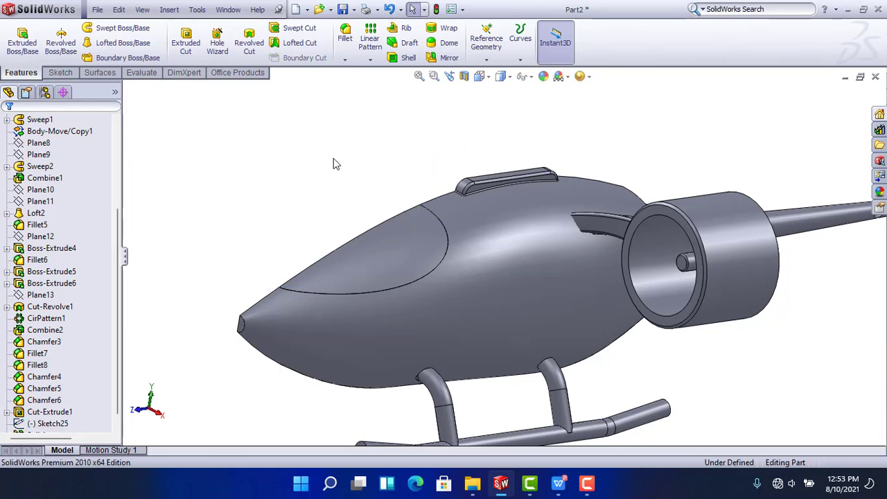
{"action": "scroll", "coordinate": [3, 201], "scroll_direction": "up", "scroll_amount": 4}
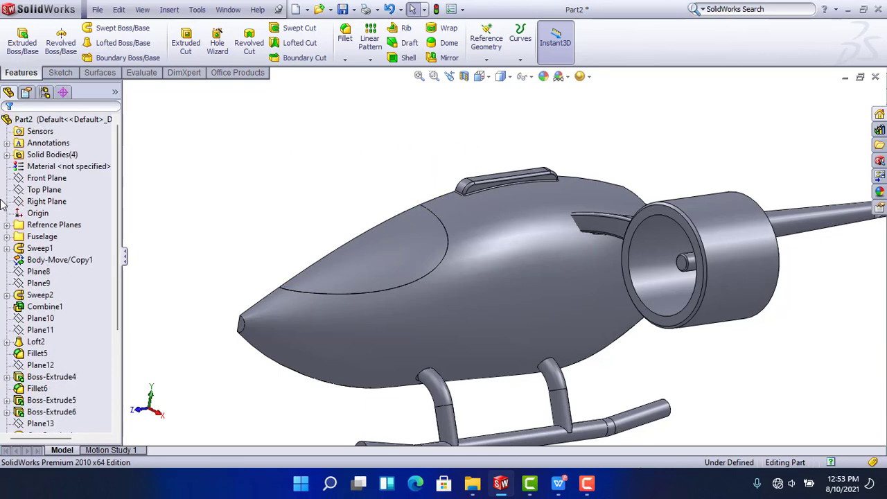
{"action": "left_click", "coordinate": [6, 156]}
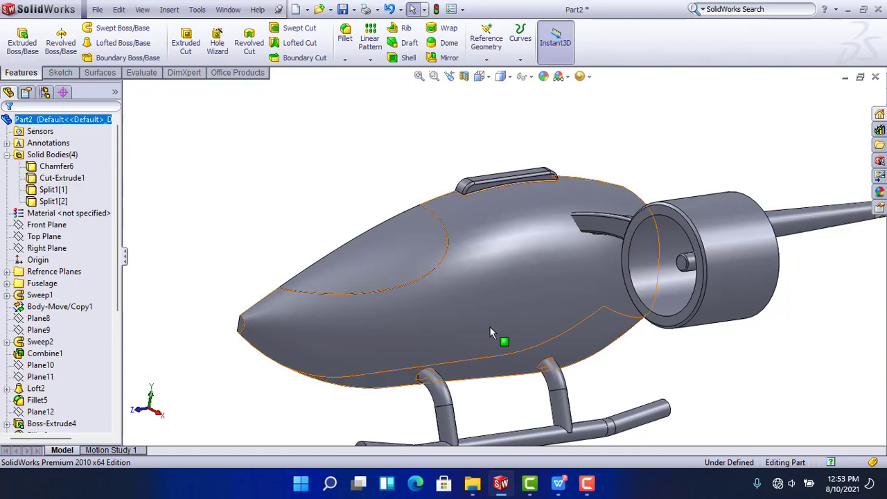
{"action": "left_click", "coordinate": [478, 283]}
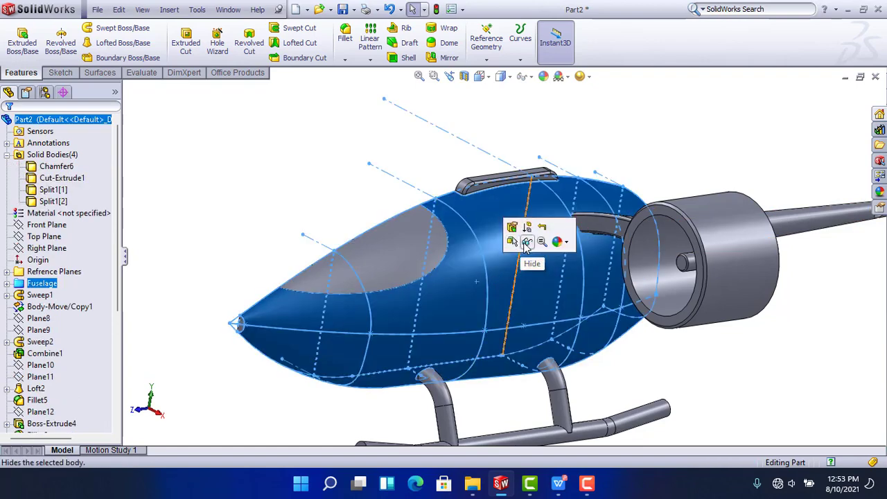
{"action": "left_click", "coordinate": [526, 242]}
Fillet the canopy body's curved lower edge with a 0.25 mm constant radius
{"action": "scroll", "coordinate": [471, 225], "scroll_direction": "down", "scroll_amount": 5}
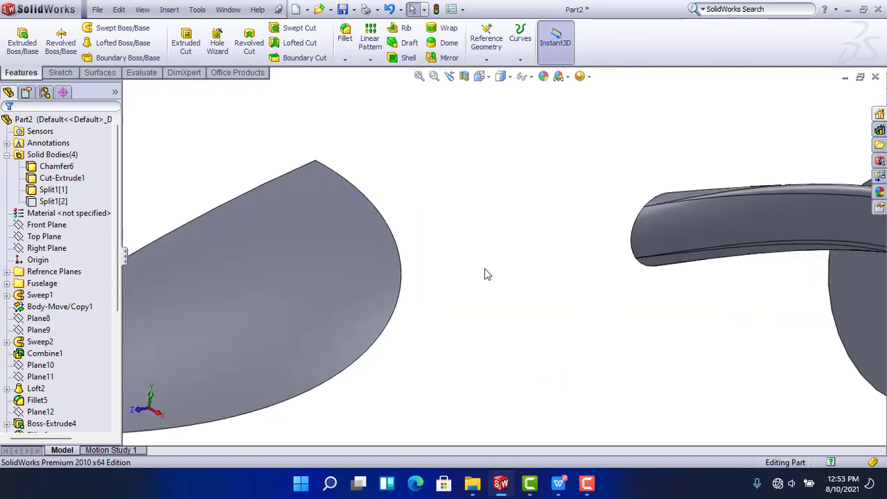
{"action": "middle_click_drag", "start_coordinate": [458, 266], "coordinate": [418, 208]}
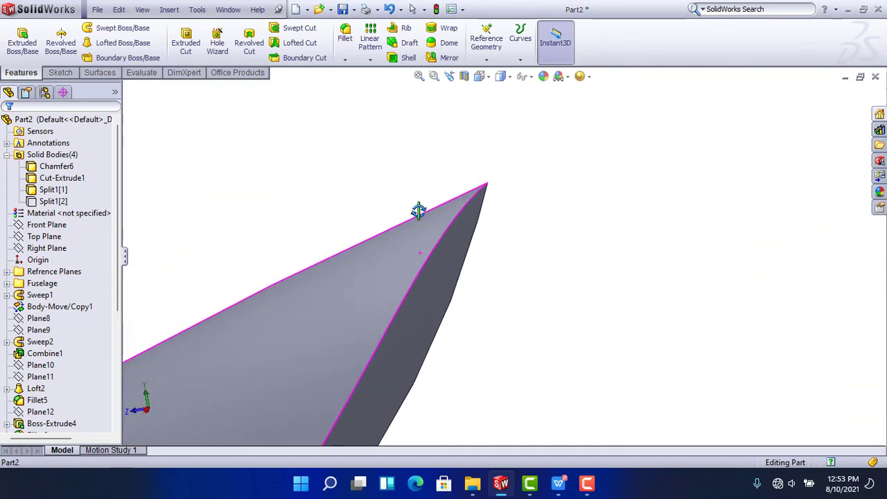
{"action": "left_click", "coordinate": [345, 34]}
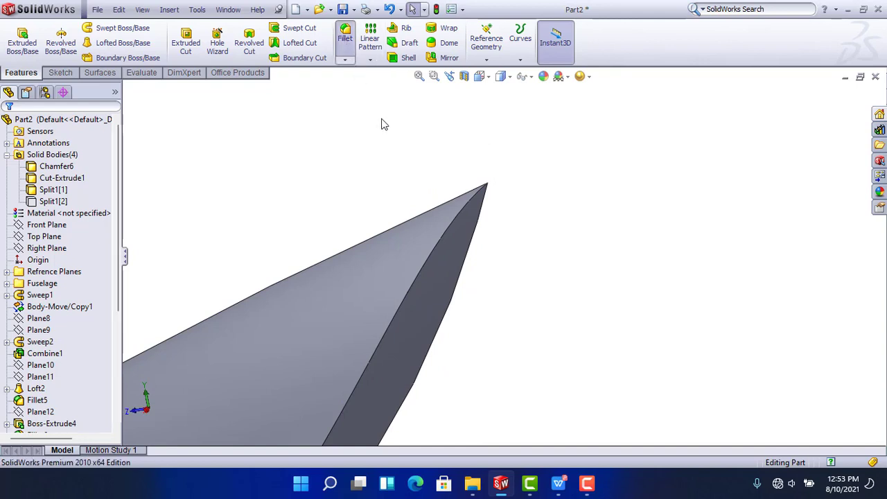
{"action": "left_click", "coordinate": [414, 277]}
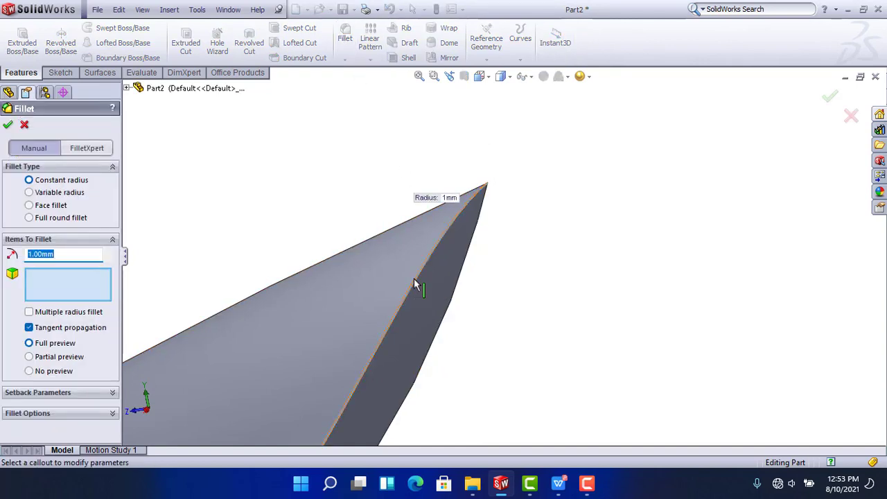
{"action": "scroll", "coordinate": [413, 280], "scroll_direction": "up", "scroll_amount": 3}
{"action": "scroll", "coordinate": [414, 280], "scroll_direction": "up", "scroll_amount": 5}
{"action": "middle_click_drag", "start_coordinate": [426, 289], "coordinate": [494, 309]}
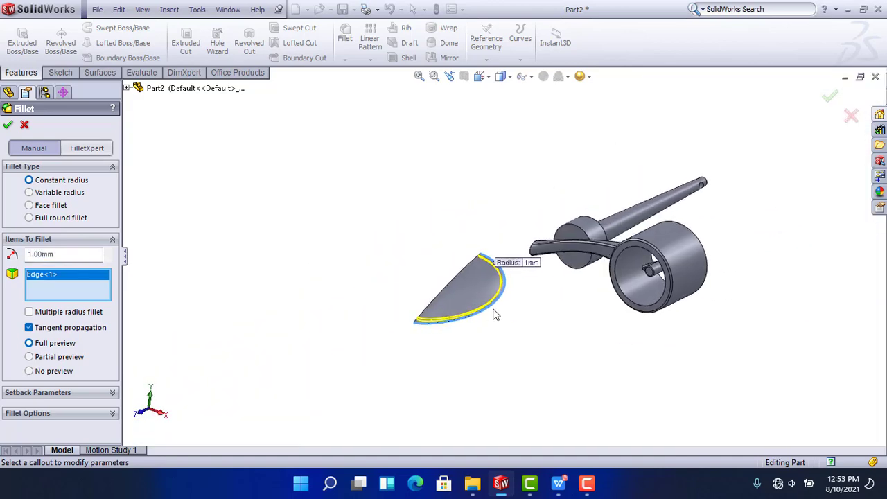
{"action": "scroll", "coordinate": [510, 279], "scroll_direction": "down", "scroll_amount": 4}
{"action": "left_click_drag", "start_coordinate": [61, 255], "coordinate": [2, 260]}
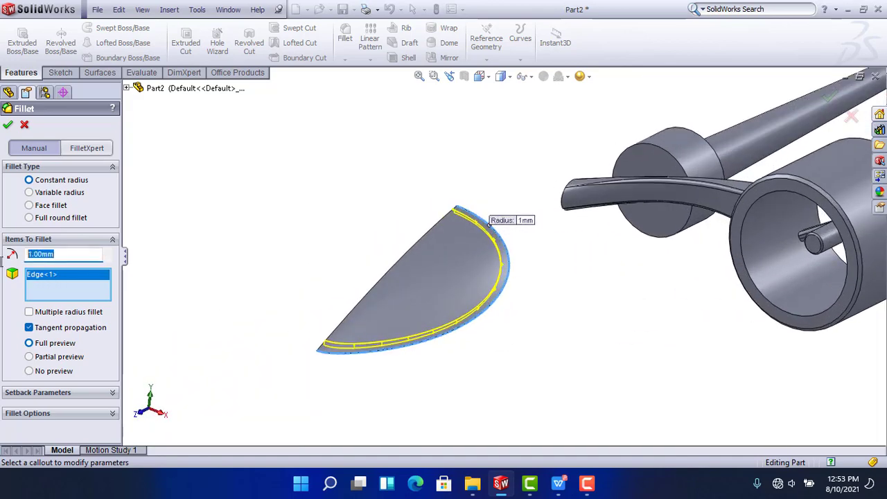
{"action": "key", "text": "Return"}
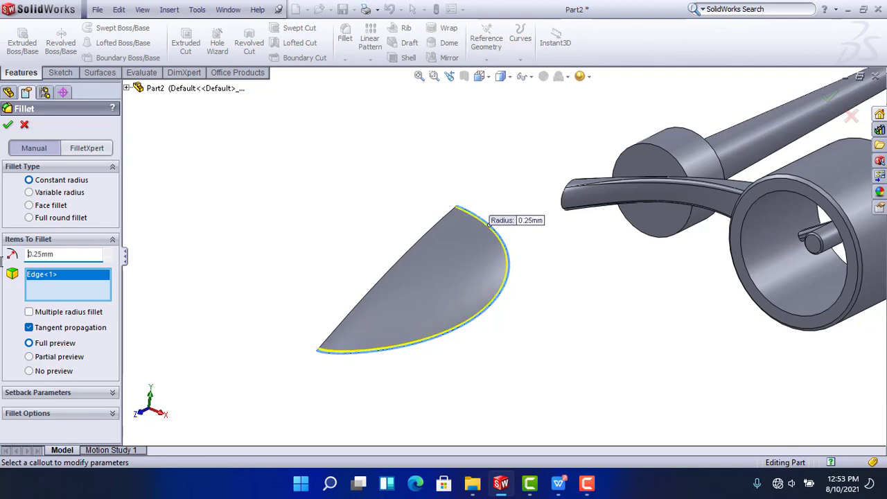
{"action": "key", "text": "Return"}
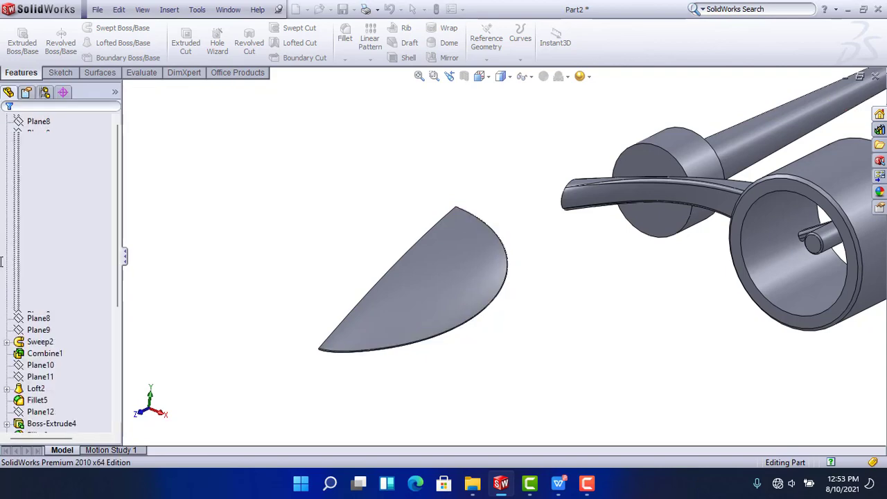
{"action": "key", "text": "Return"}
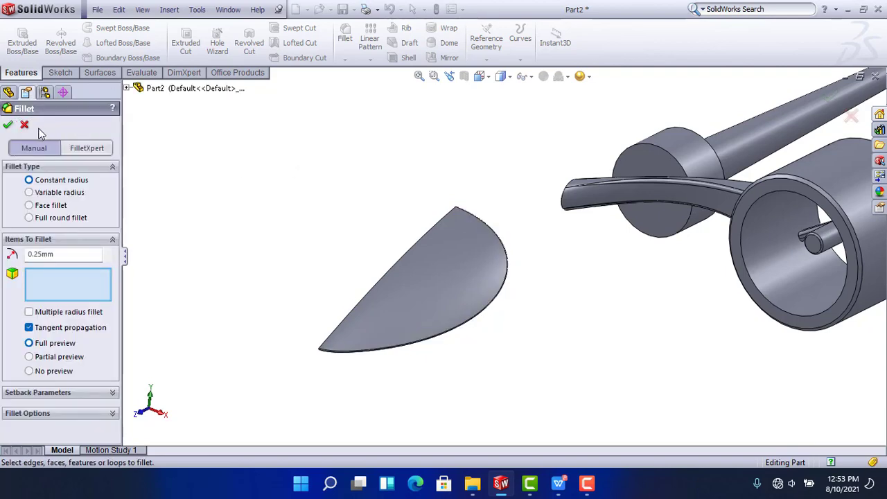
{"action": "left_click", "coordinate": [25, 126]}
Hide the filleted canopy body and show the main fuselage body again
{"action": "left_click", "coordinate": [49, 202]}
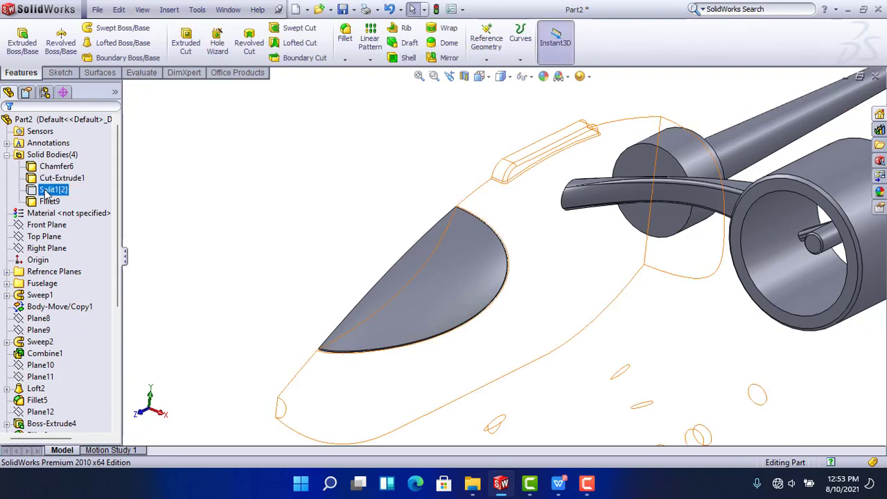
{"action": "left_click", "coordinate": [56, 184]}
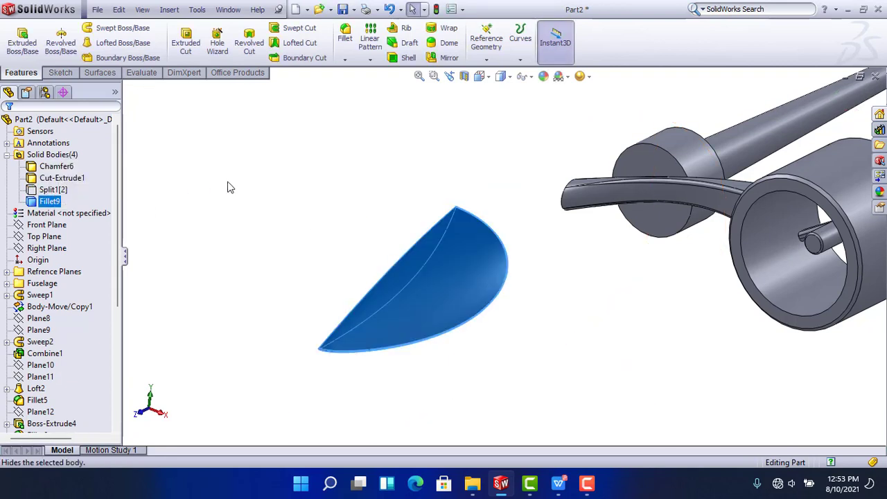
{"action": "left_click", "coordinate": [54, 189]}
{"action": "left_click", "coordinate": [76, 173]}
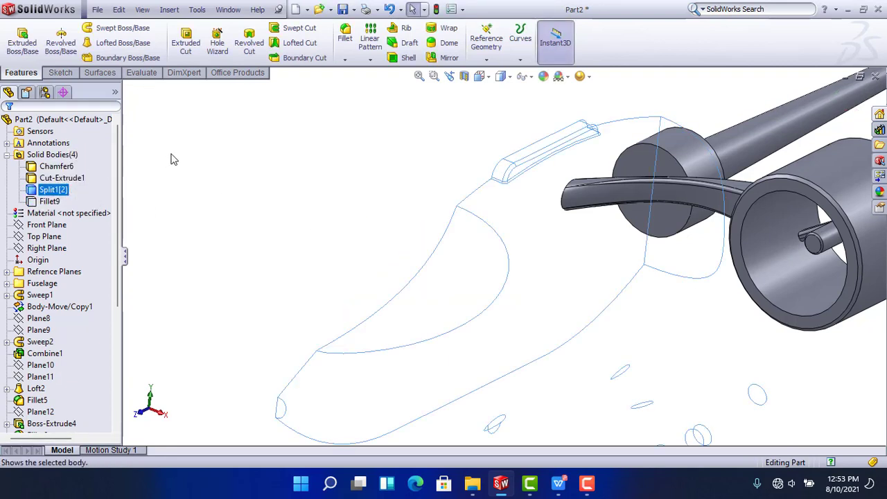
Fillet the curved edge of the canopy opening on the main fuselage body with a 0.25 mm constant radius
{"action": "scroll", "coordinate": [489, 247], "scroll_direction": "down", "scroll_amount": 5}
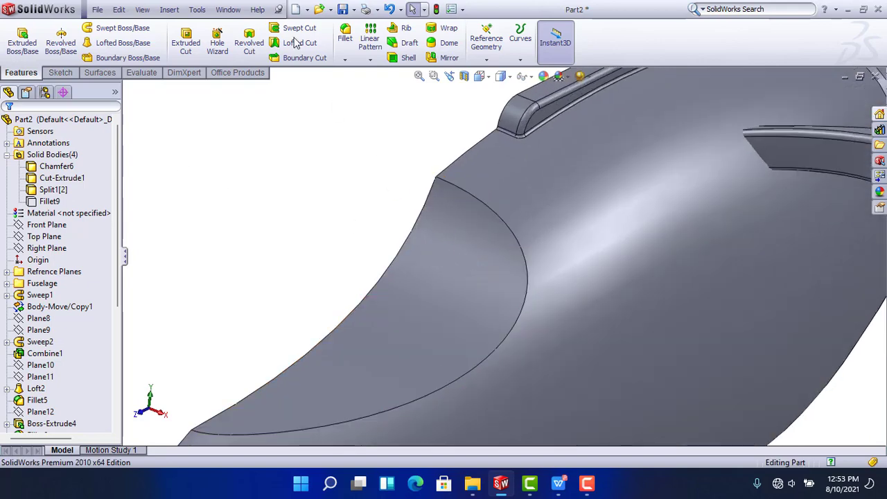
{"action": "left_click", "coordinate": [345, 40]}
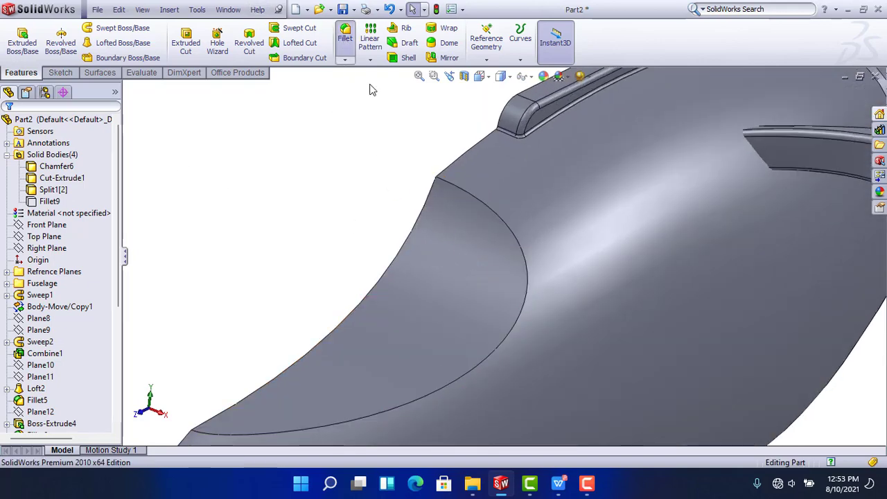
{"action": "left_click", "coordinate": [500, 219]}
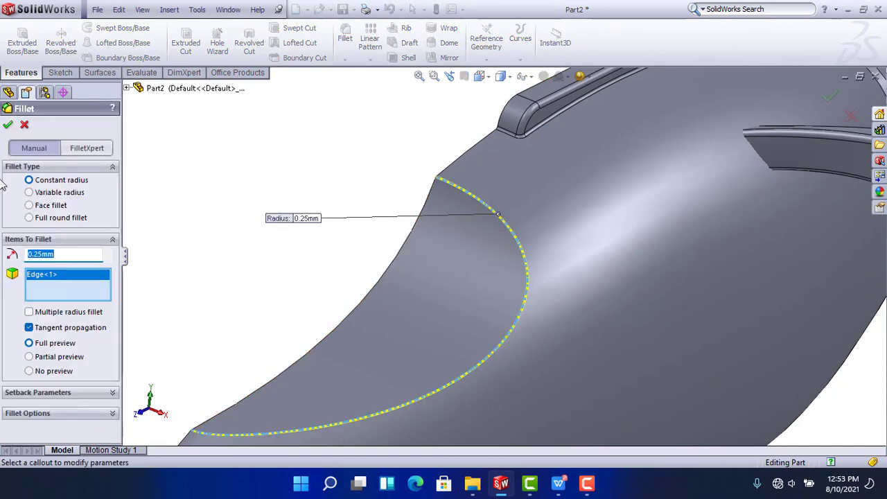
{"action": "left_click", "coordinate": [7, 126]}
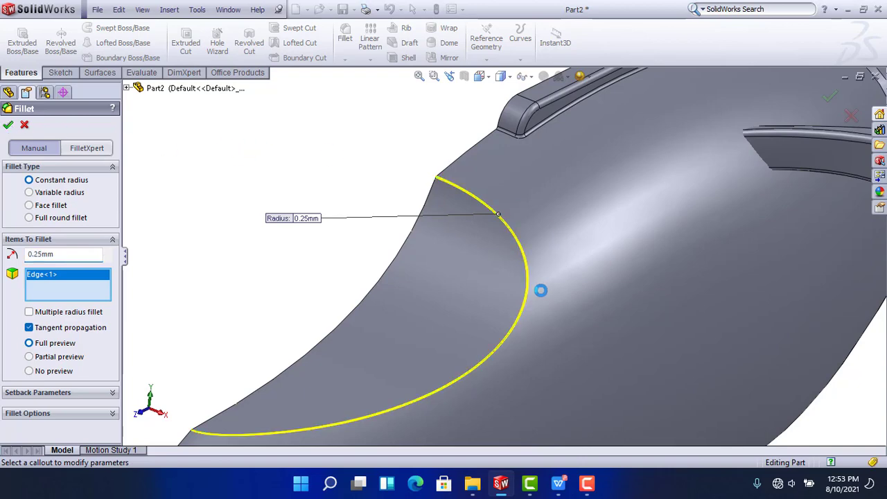
{"action": "scroll", "coordinate": [347, 218], "scroll_direction": "up", "scroll_amount": 5}
{"action": "middle_click_drag", "start_coordinate": [378, 240], "coordinate": [485, 236]}
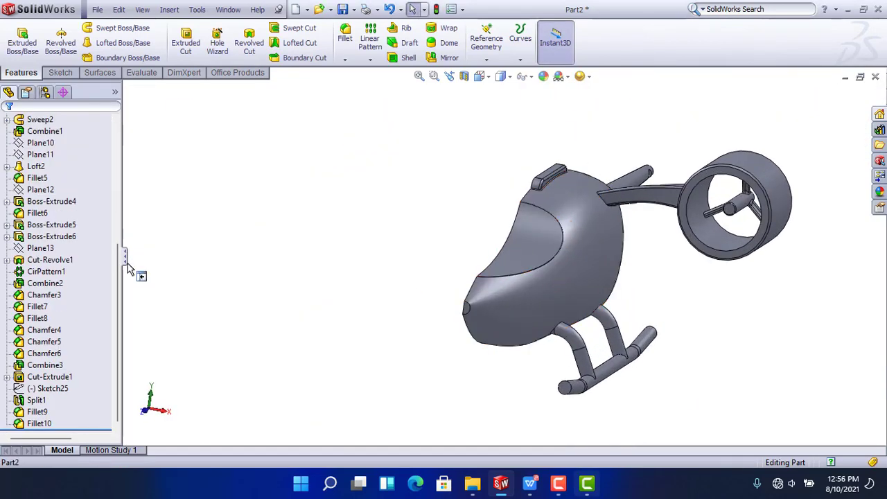
Show the hidden canopy body again so it sits in the fuselage opening at the nose
{"action": "scroll", "coordinate": [42, 228], "scroll_direction": "up", "scroll_amount": 6}
{"action": "left_click", "coordinate": [48, 178]}
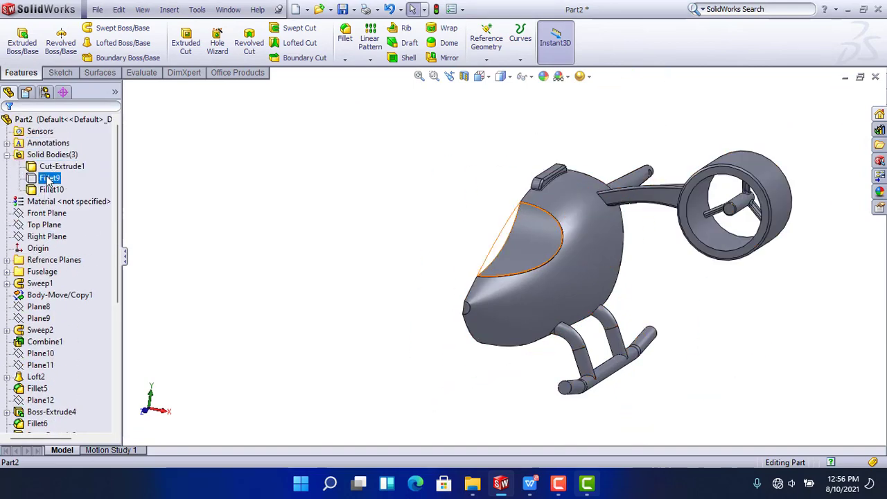
{"action": "left_click", "coordinate": [55, 153]}
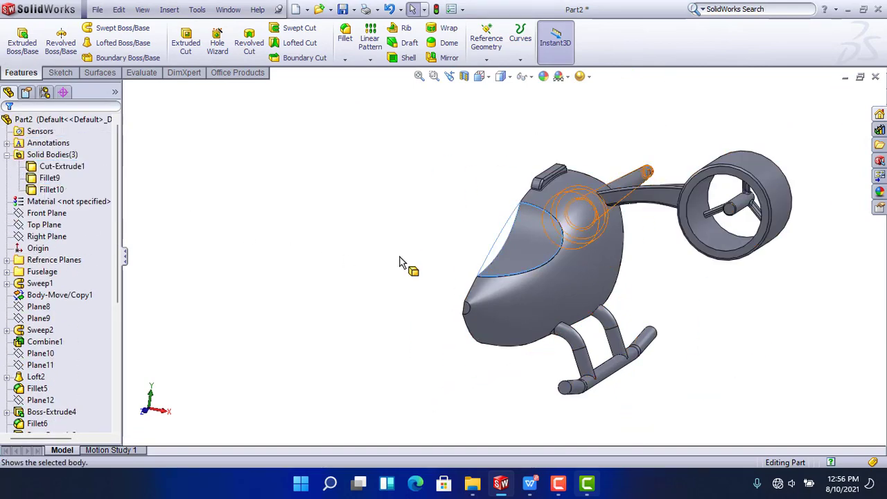
{"action": "scroll", "coordinate": [631, 240], "scroll_direction": "down", "scroll_amount": 10}
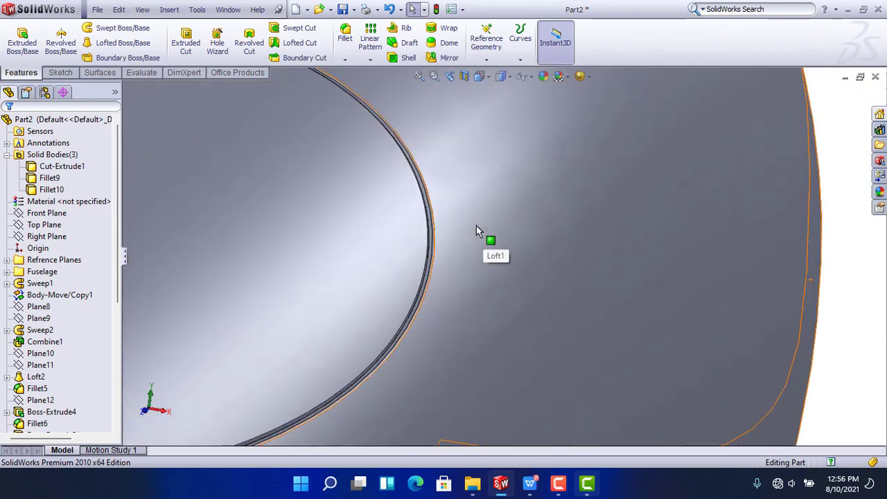
{"action": "scroll", "coordinate": [443, 242], "scroll_direction": "up", "scroll_amount": 5}
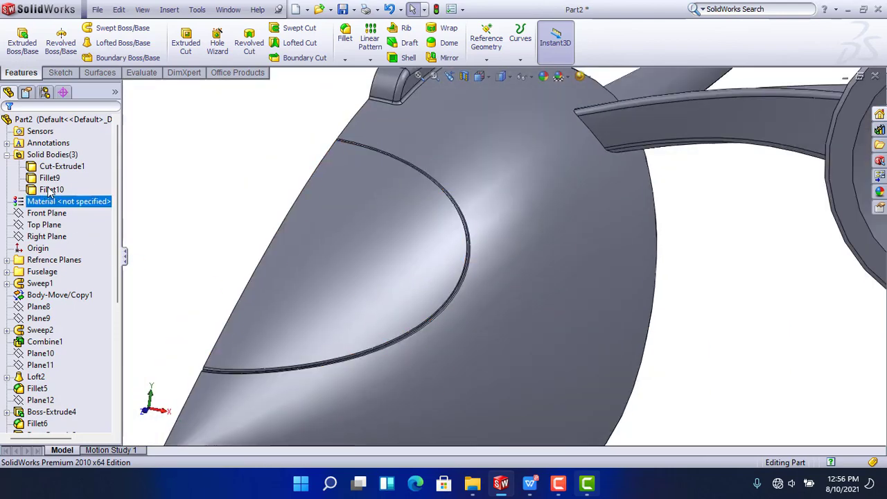
Apply the clear glass appearance to the whole canopy body
{"action": "left_click", "coordinate": [389, 265]}
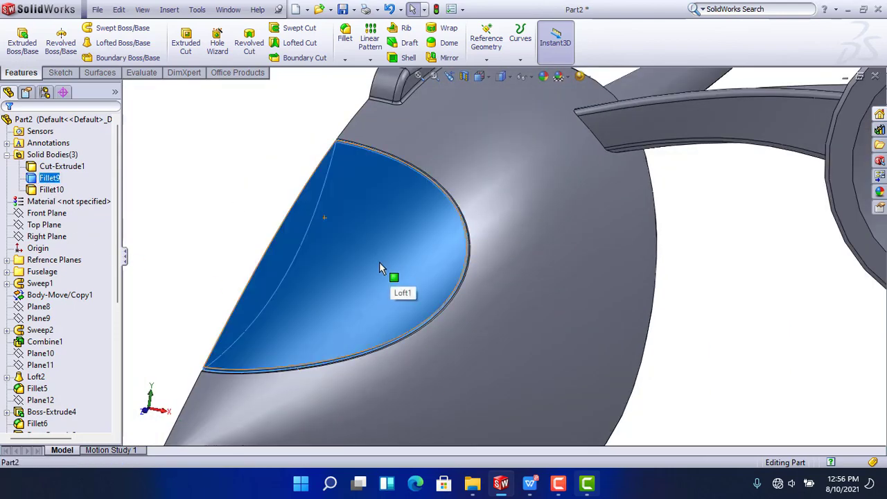
{"action": "left_click", "coordinate": [879, 191]}
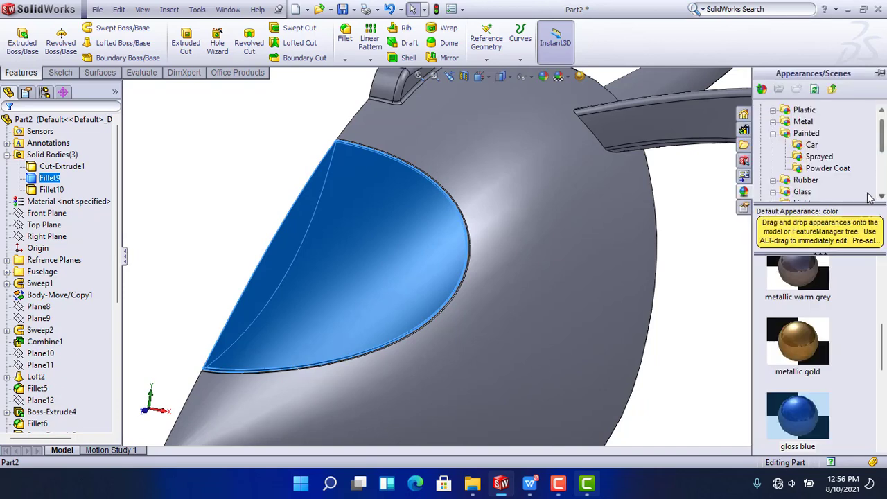
{"action": "left_click", "coordinate": [774, 134]}
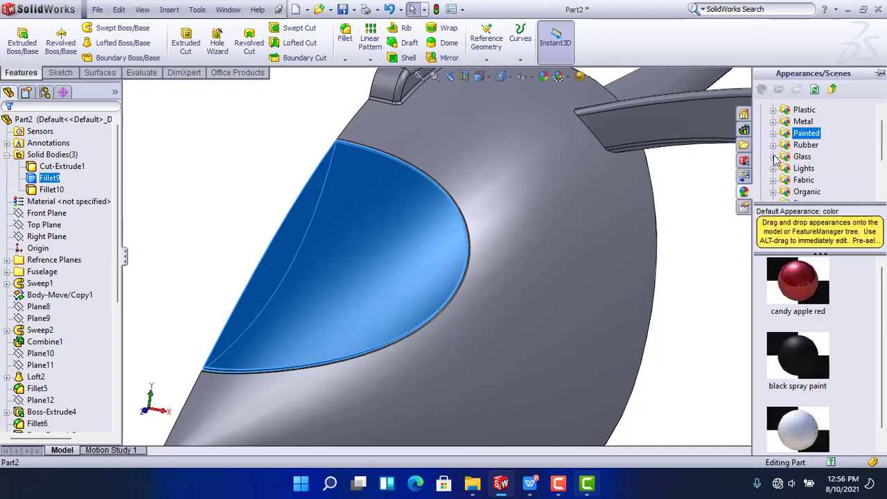
{"action": "left_click", "coordinate": [774, 157]}
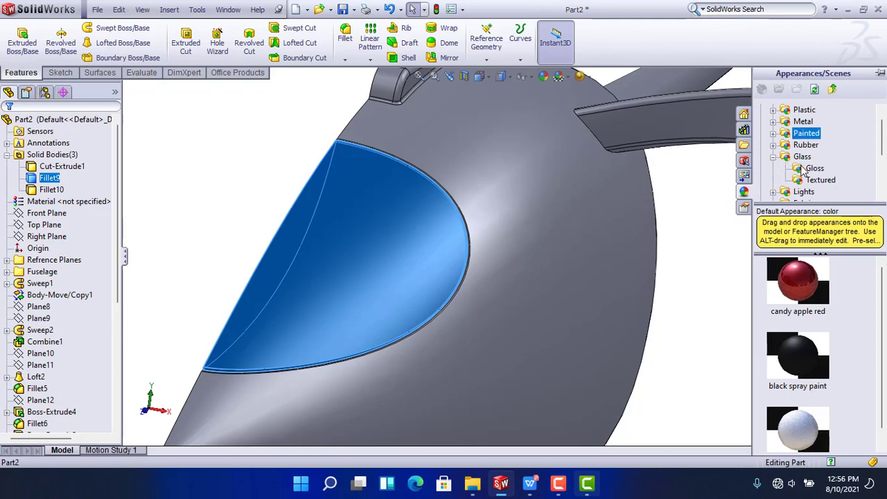
{"action": "left_click", "coordinate": [803, 158]}
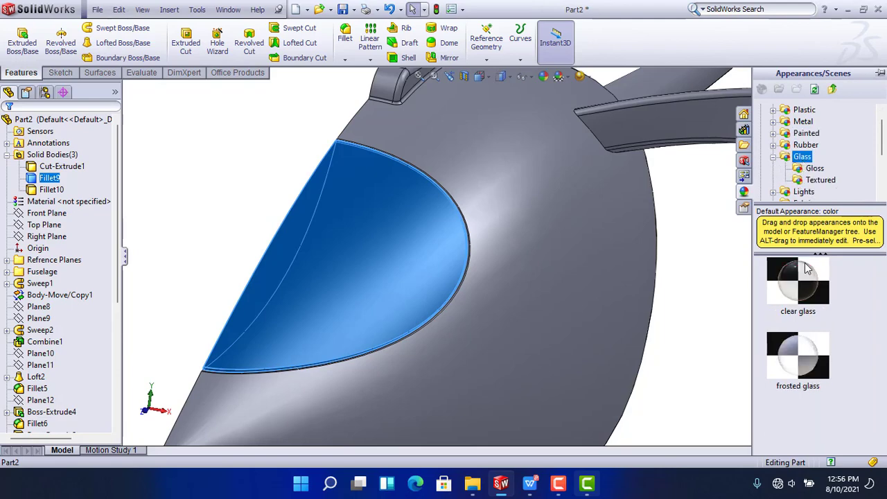
{"action": "left_click_drag", "start_coordinate": [807, 269], "coordinate": [407, 247]}
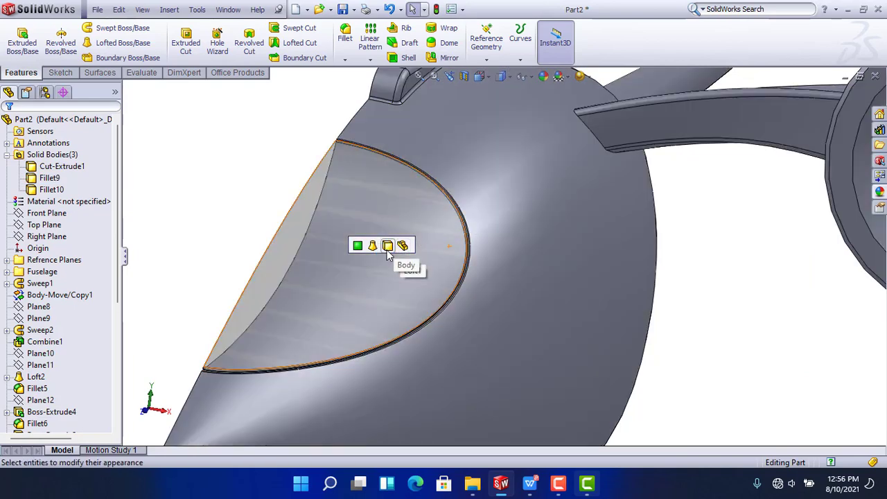
{"action": "left_click", "coordinate": [387, 250]}
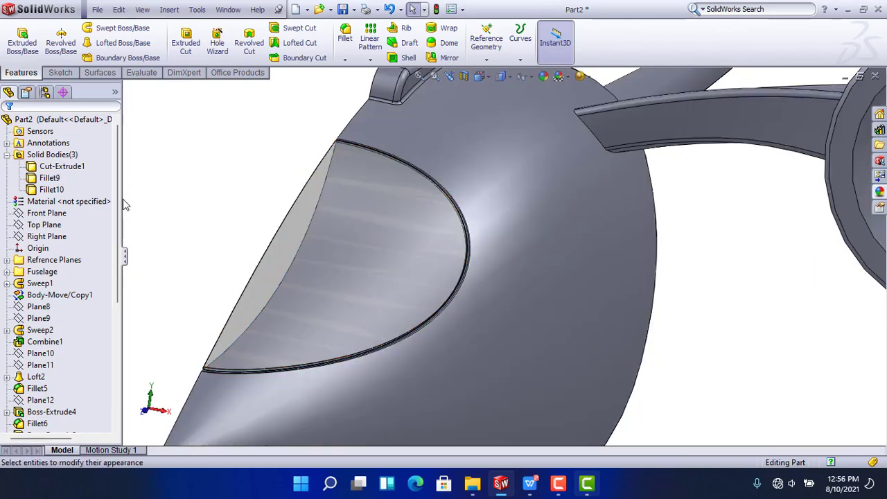
Change the canopy body's glass appearance color to the gray standard swatch
{"action": "left_click", "coordinate": [52, 179]}
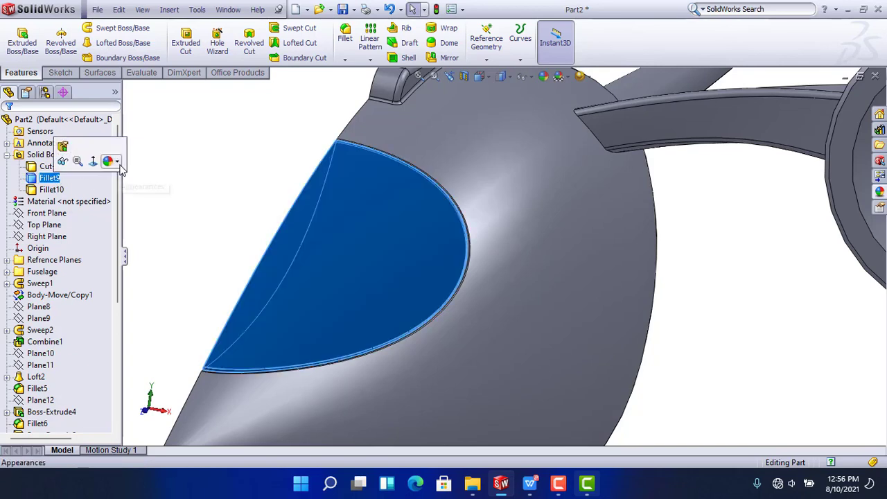
{"action": "left_click", "coordinate": [118, 163]}
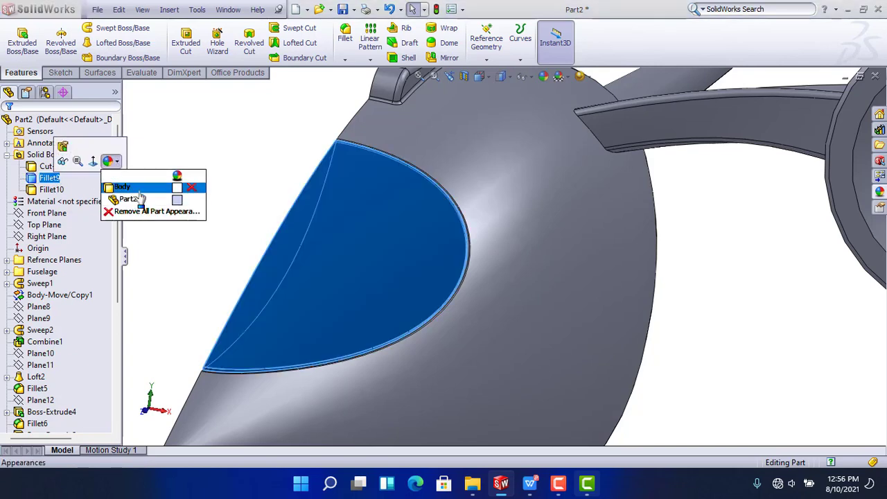
{"action": "key", "text": "Escape"}
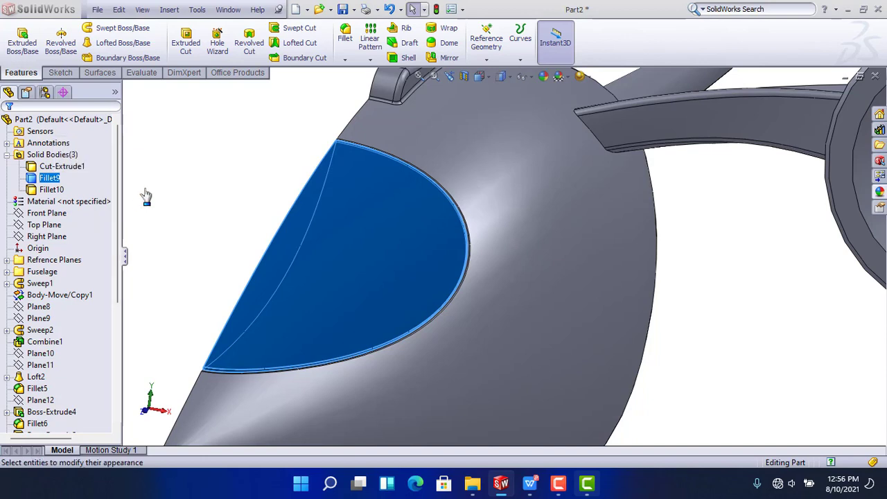
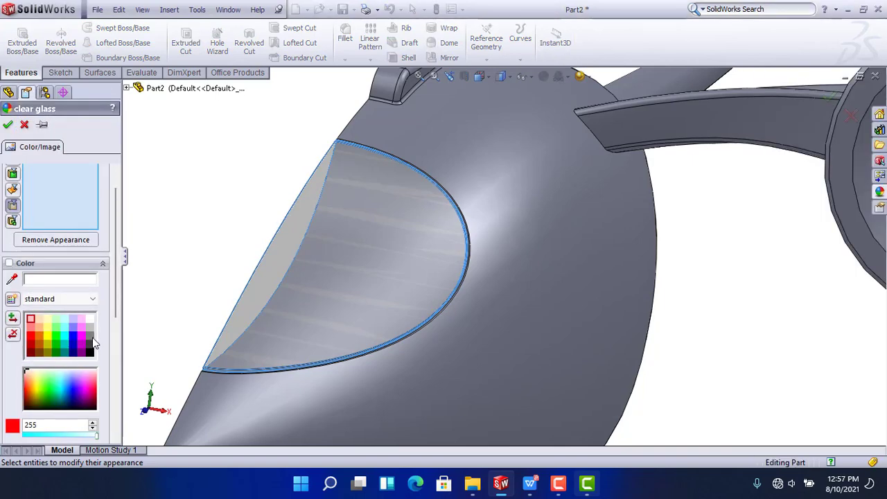
{"action": "left_click", "coordinate": [90, 337]}
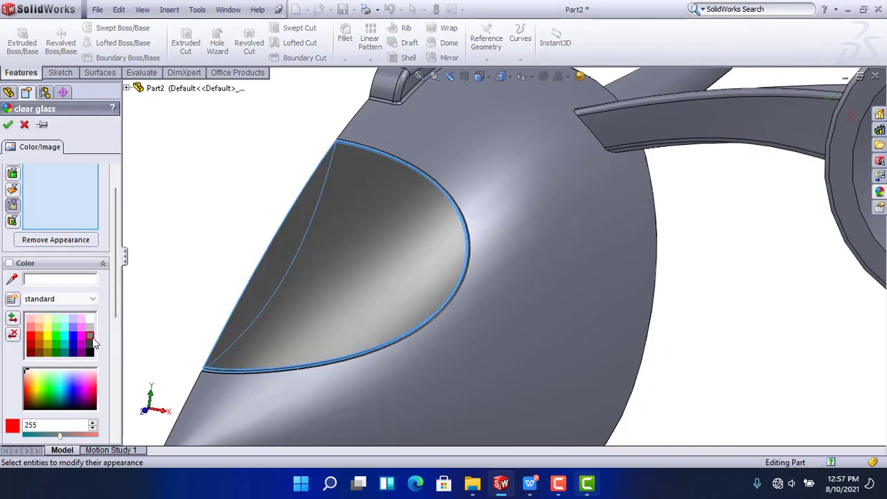
{"action": "left_click", "coordinate": [9, 127]}
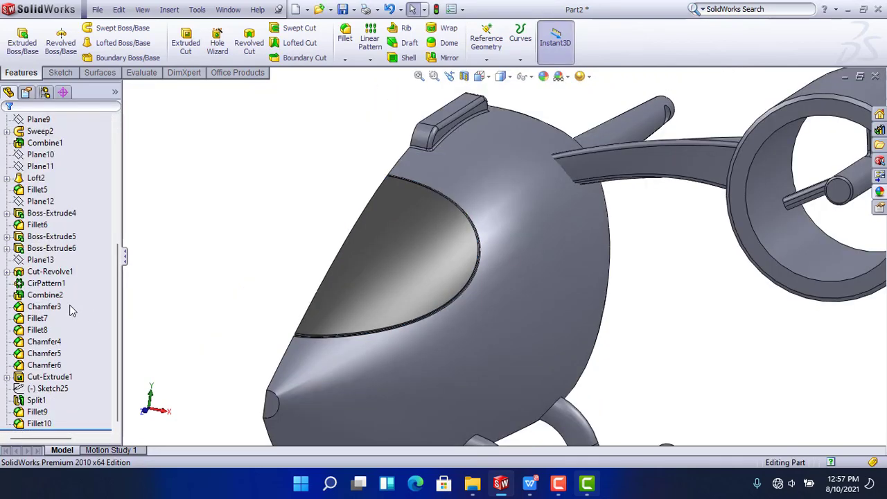
Apply the metallic gold car paint appearance to the body comprising the ducted fan and its curved support arm
{"action": "scroll", "coordinate": [73, 310], "scroll_direction": "up", "scroll_amount": 6}
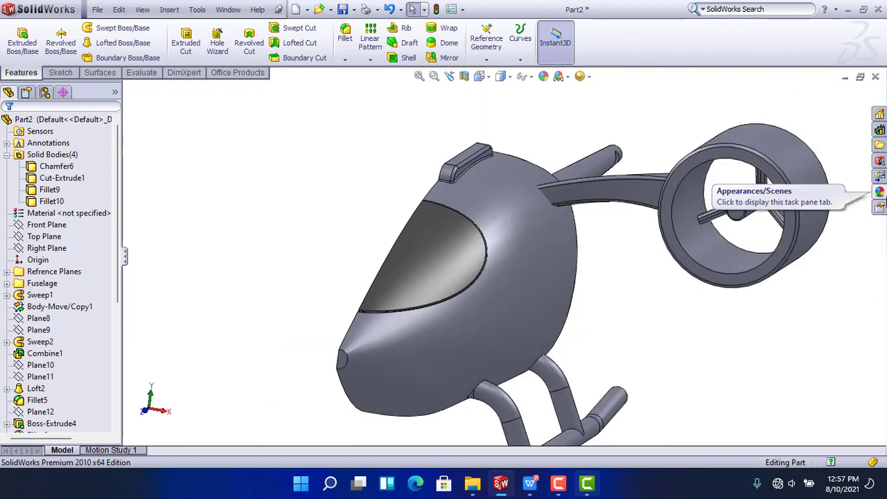
{"action": "left_click", "coordinate": [879, 191]}
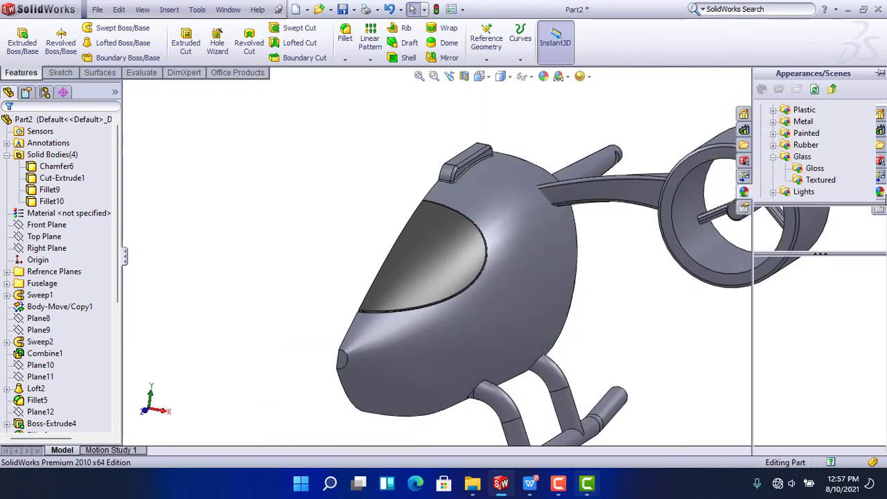
{"action": "left_click", "coordinate": [773, 133]}
{"action": "scroll", "coordinate": [799, 355], "scroll_direction": "down", "scroll_amount": 2}
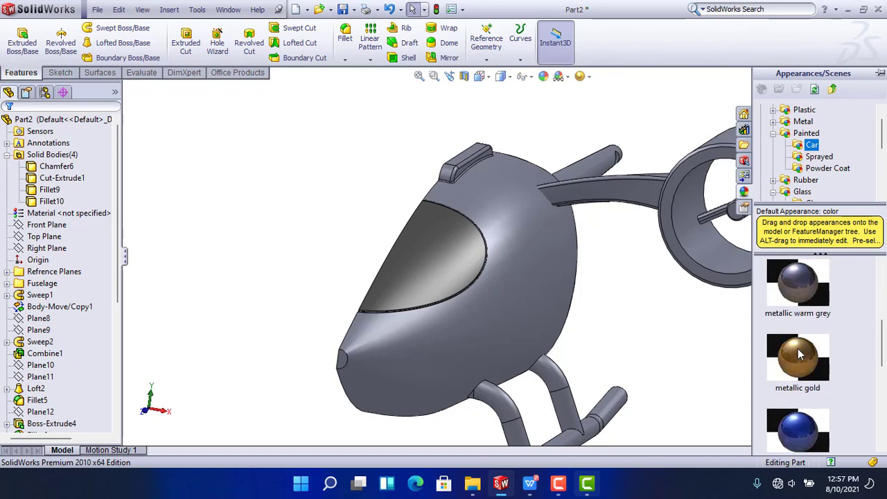
{"action": "left_click_drag", "start_coordinate": [797, 378], "coordinate": [695, 234]}
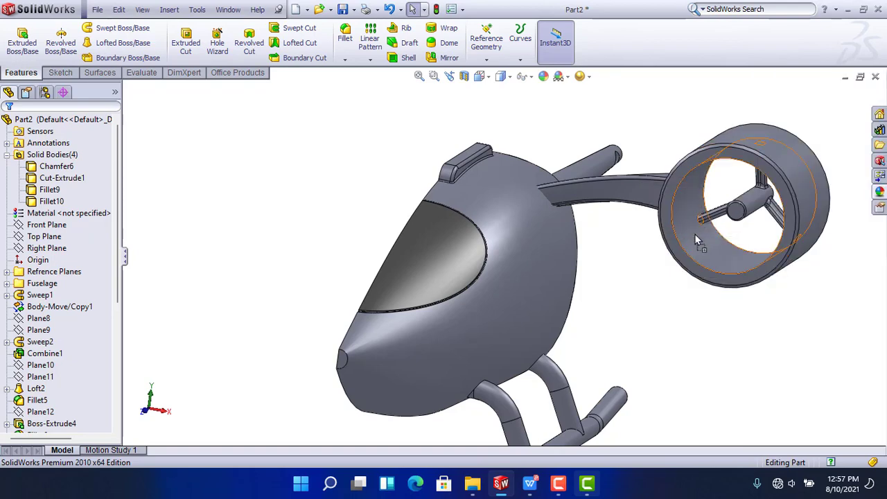
{"action": "left_click", "coordinate": [880, 193]}
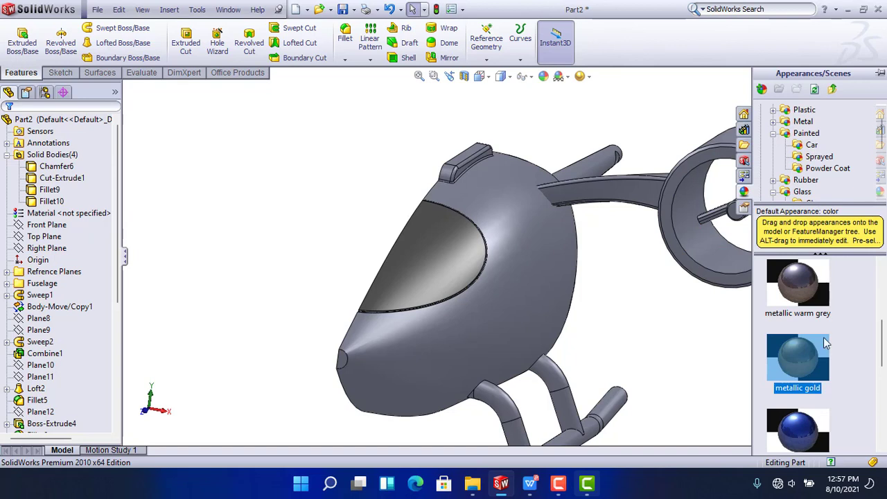
{"action": "left_click", "coordinate": [874, 353]}
{"action": "left_click_drag", "start_coordinate": [795, 368], "coordinate": [691, 200]}
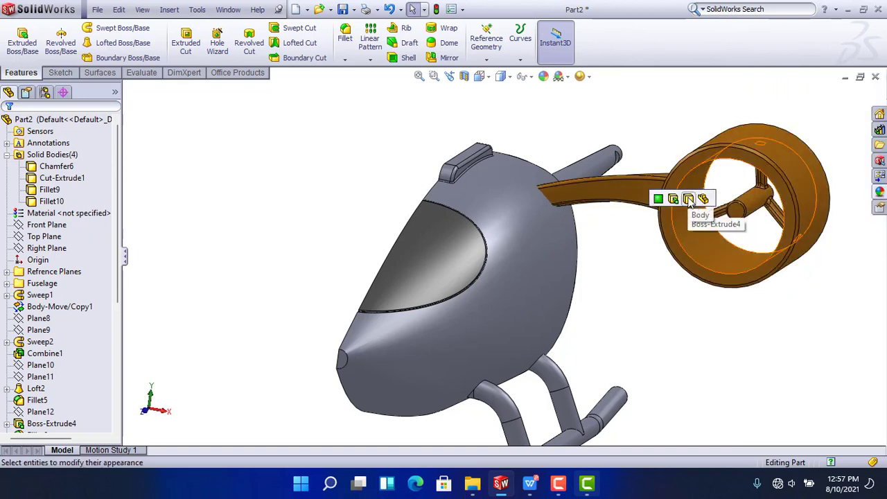
{"action": "left_click", "coordinate": [690, 201]}
{"action": "middle_click_drag", "start_coordinate": [629, 291], "coordinate": [650, 279]}
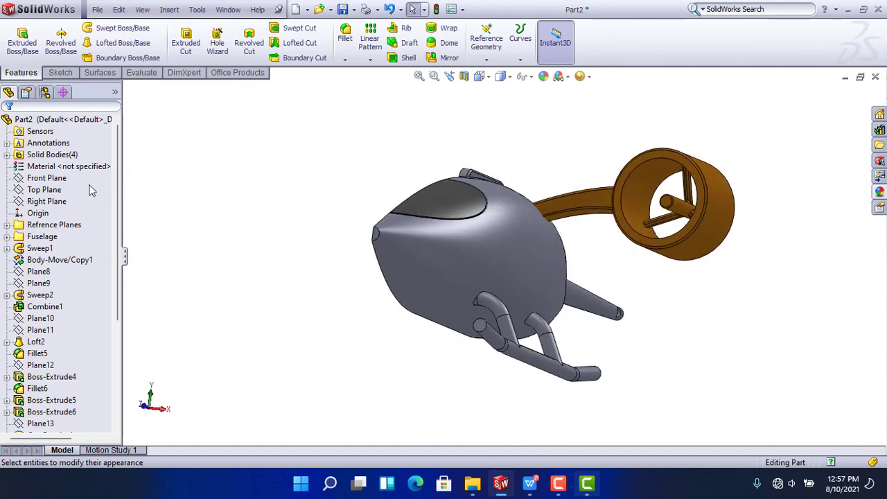
Start a sketch on the Front Plane, viewed normal to it, and draw a corner rectangle across the landing skid's bent strut
{"action": "left_click", "coordinate": [47, 178]}
{"action": "left_click", "coordinate": [91, 170]}
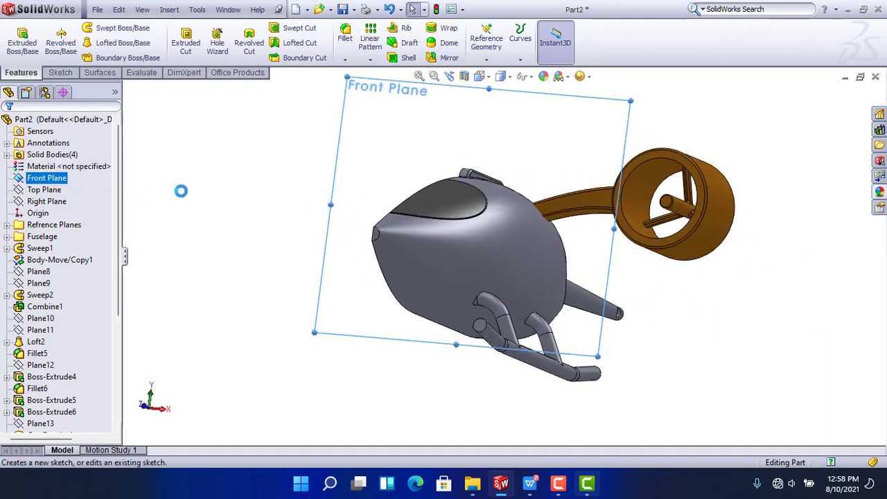
{"action": "key", "text": "space"}
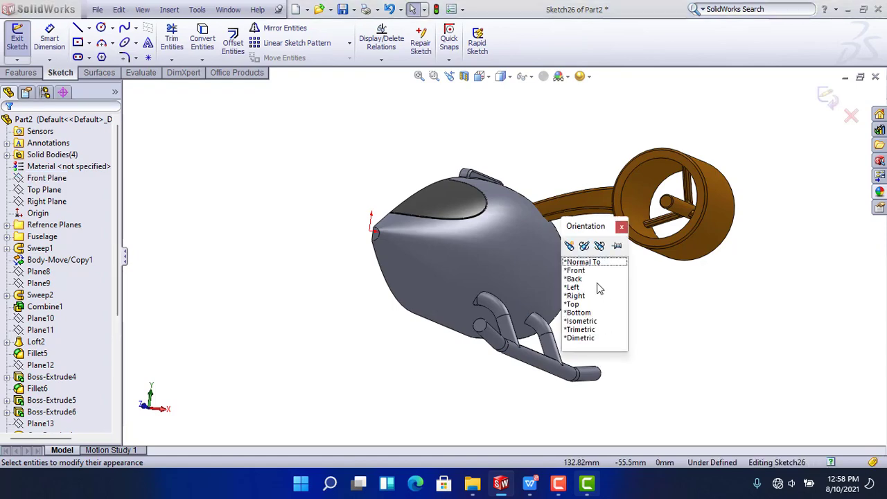
{"action": "left_click", "coordinate": [595, 264]}
{"action": "scroll", "coordinate": [513, 386], "scroll_direction": "down", "scroll_amount": 5}
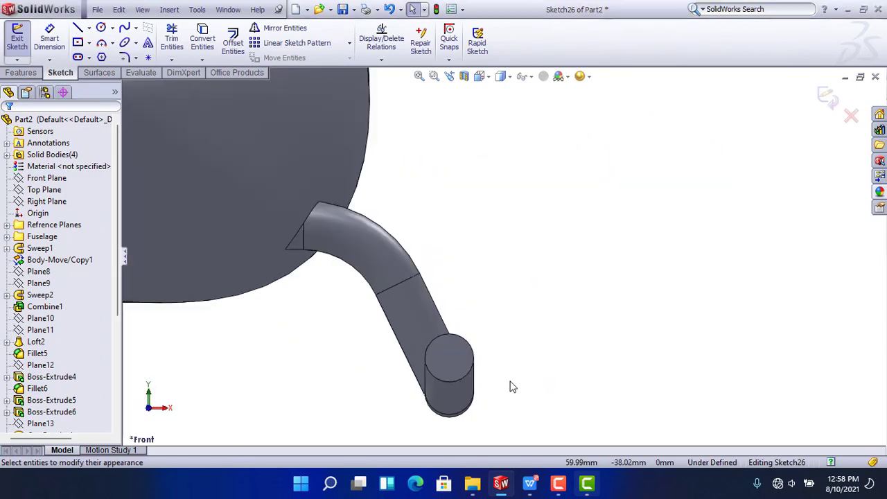
{"action": "left_click", "coordinate": [89, 43]}
{"action": "left_click", "coordinate": [91, 58]}
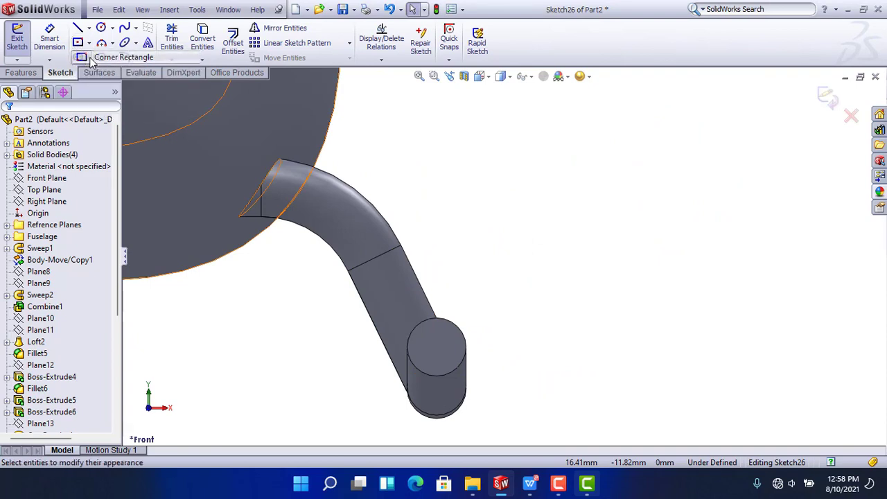
{"action": "left_click", "coordinate": [490, 227]}
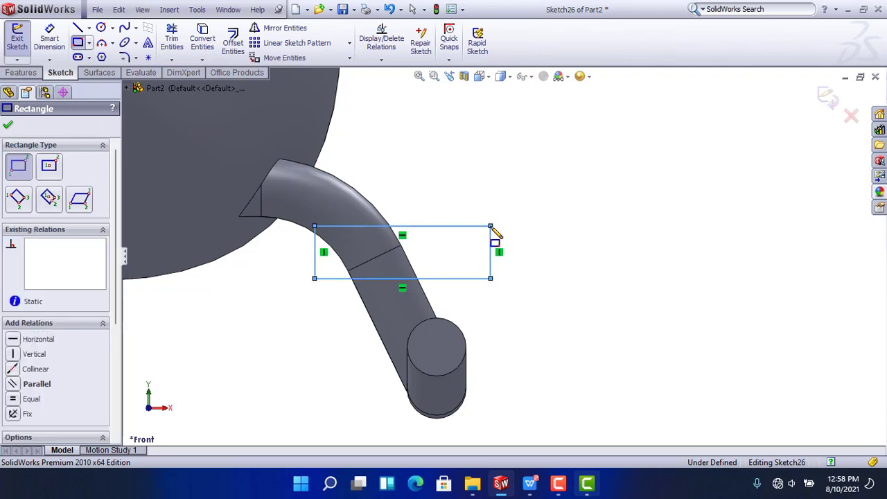
{"action": "key", "text": "Escape"}
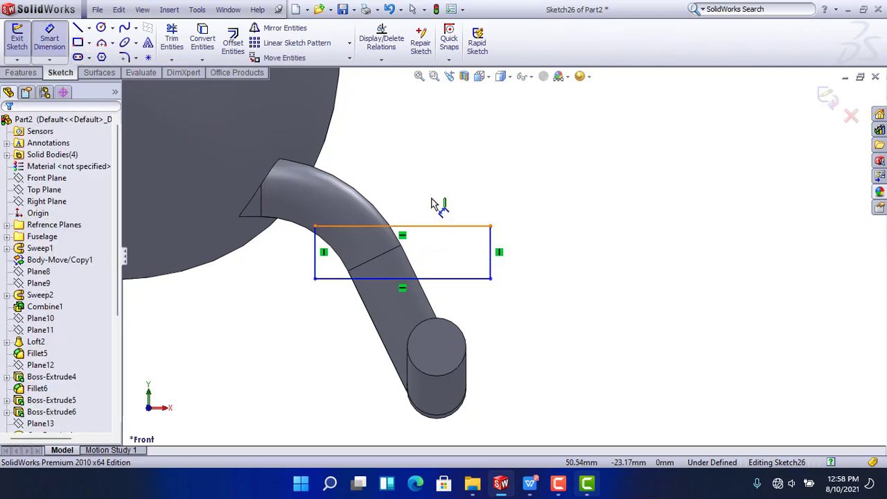
Dimension the rectangle on the skid strut to 7 mm wide and 2 mm high
{"action": "left_click", "coordinate": [429, 227]}
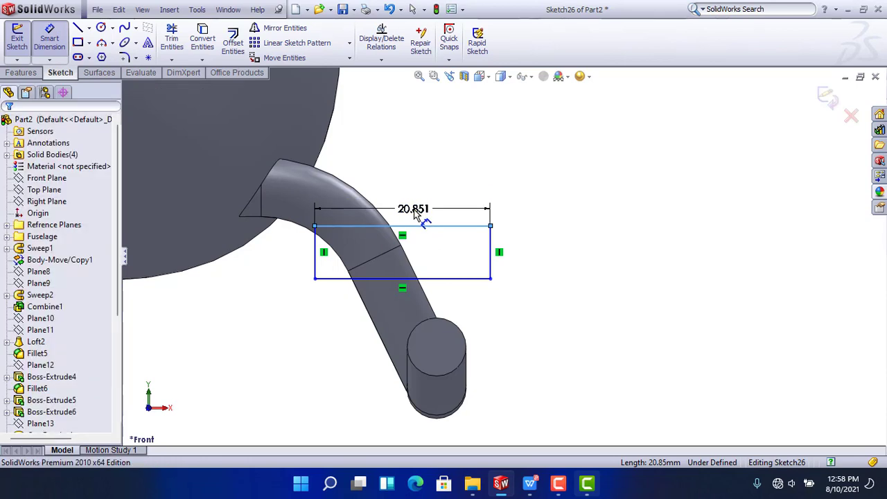
{"action": "left_click", "coordinate": [416, 215]}
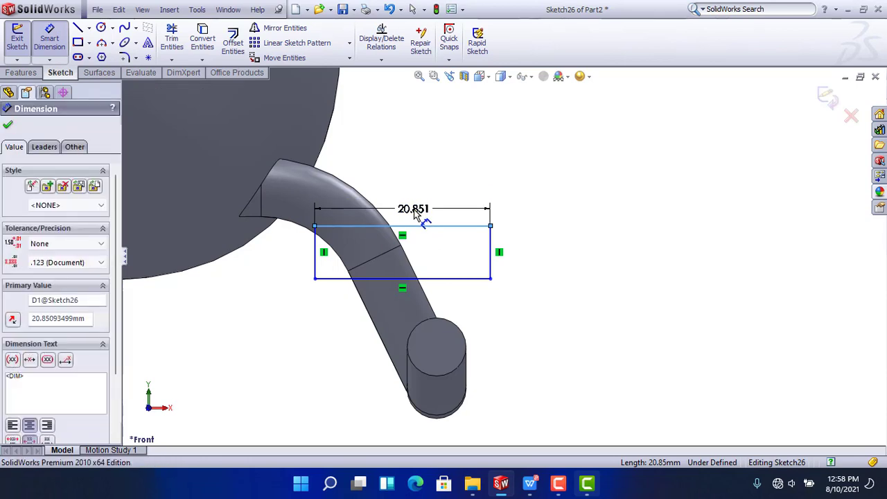
{"action": "type", "text": "7"}
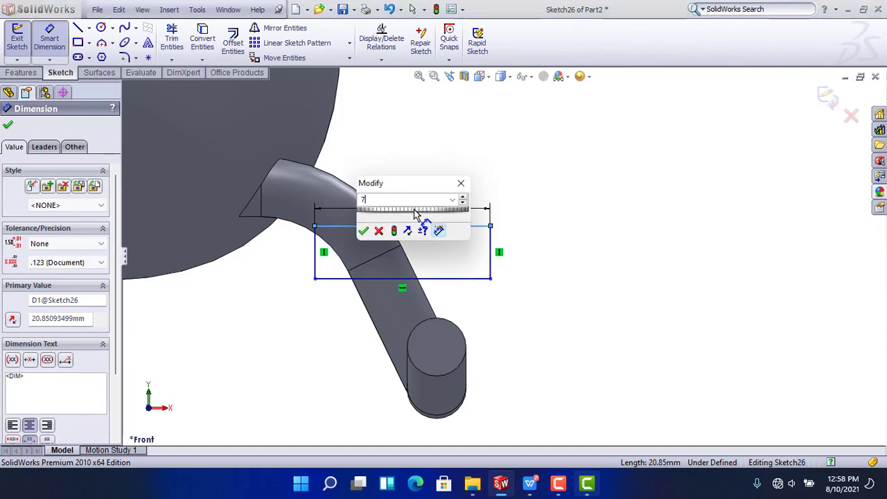
{"action": "key", "text": "Return"}
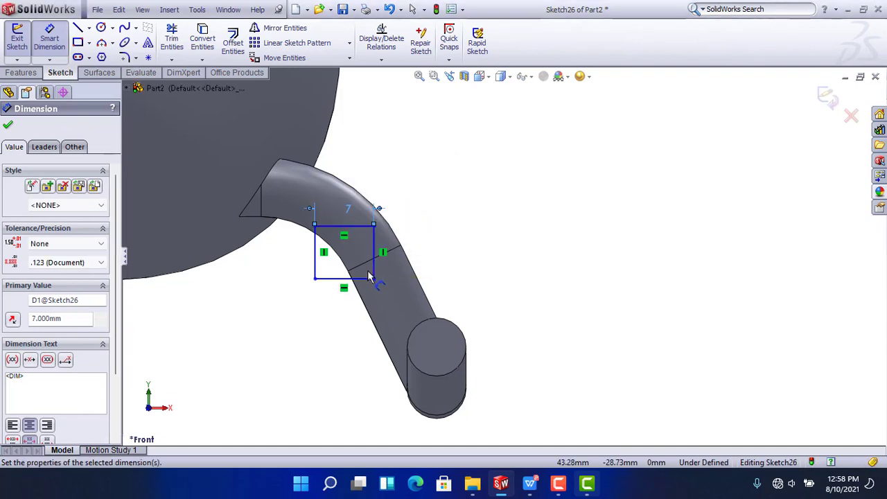
{"action": "scroll", "coordinate": [386, 253], "scroll_direction": "down", "scroll_amount": 3}
{"action": "left_click", "coordinate": [403, 229]}
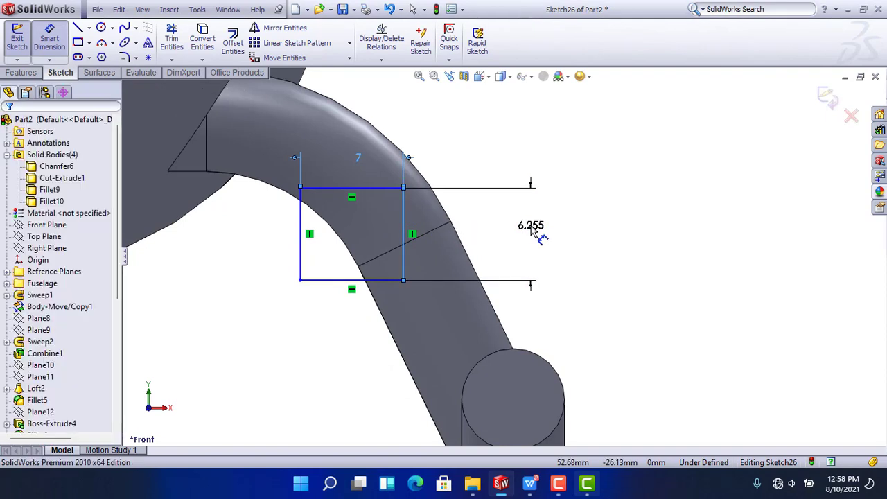
{"action": "left_click", "coordinate": [532, 232]}
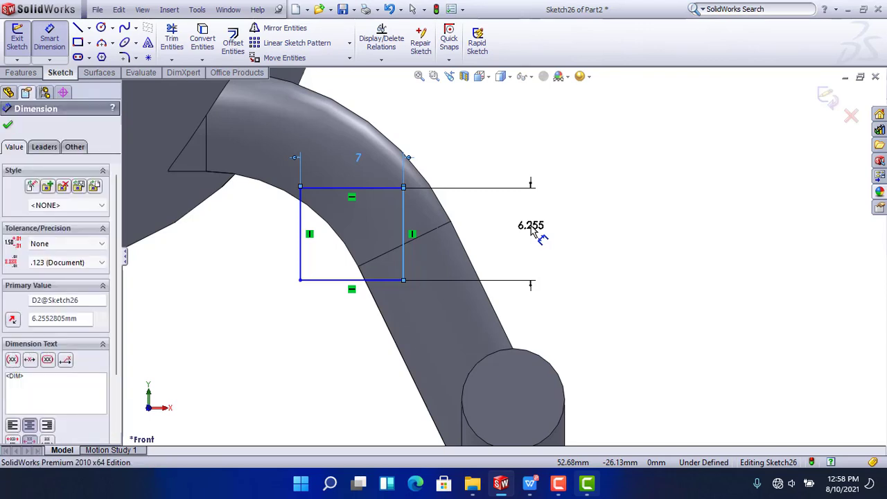
{"action": "double_click", "coordinate": [532, 229]}
{"action": "key", "text": "Return"}
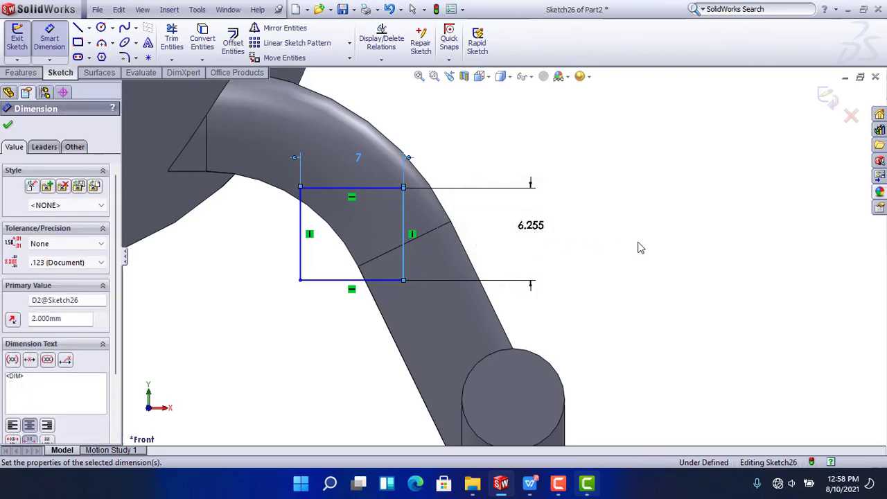
{"action": "left_click", "coordinate": [9, 126]}
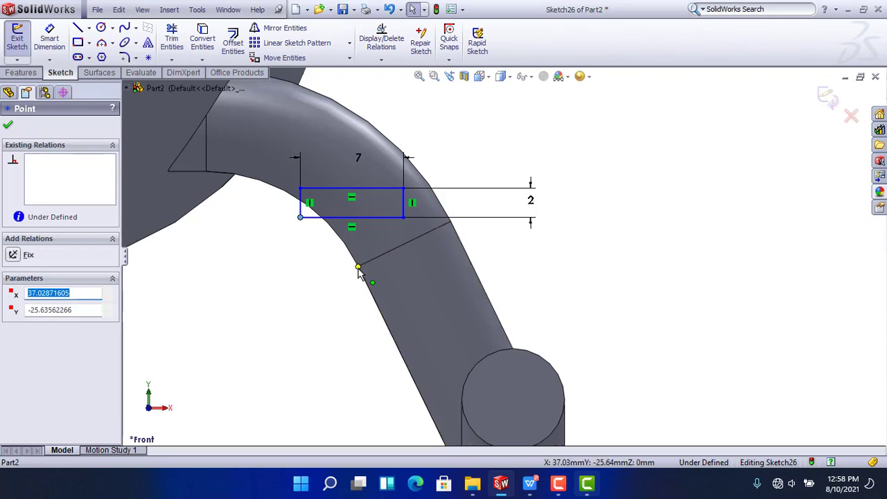
Make the rectangle's lower inner corner coincident with the silhouette vertex at the lower end of the strut's bend
{"action": "key", "text": "Escape"}
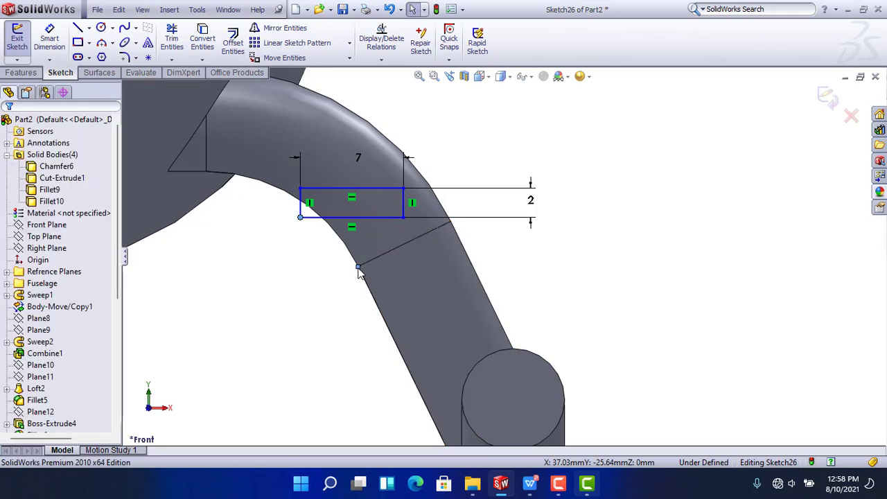
{"action": "left_click", "coordinate": [357, 267]}
{"action": "left_click", "coordinate": [358, 268], "text": "ctrl"}
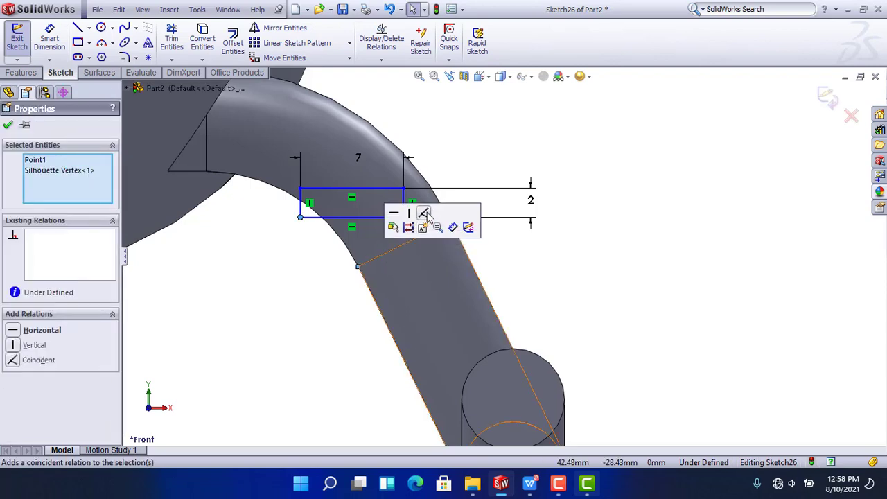
{"action": "left_click", "coordinate": [427, 217]}
{"action": "left_click", "coordinate": [614, 327]}
{"action": "scroll", "coordinate": [615, 329], "scroll_direction": "up", "scroll_amount": 2}
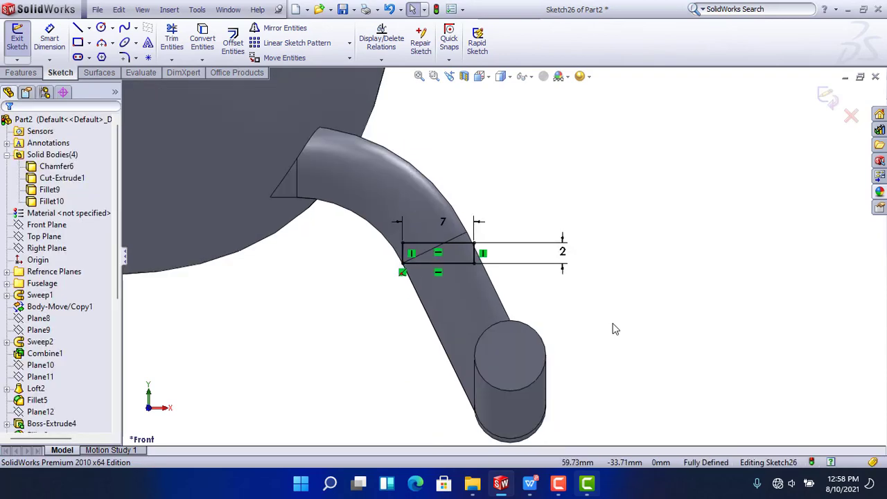
{"action": "scroll", "coordinate": [545, 259], "scroll_direction": "down", "scroll_amount": 2}
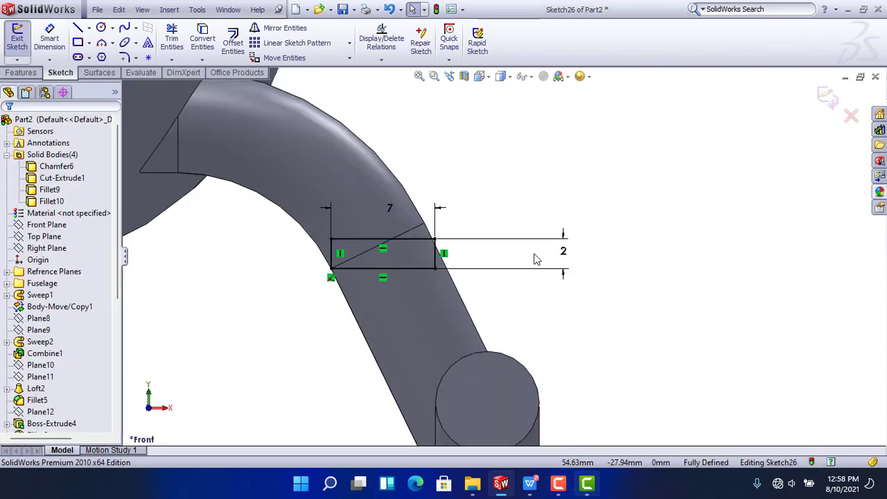
Set up a boss extrusion of the rectangle, reversed toward the landing skid and starting at an 80 mm offset from the sketch plane
{"action": "mouse_move", "coordinate": [525, 261]}
{"action": "middle_mouse_down"}
{"action": "mouse_move", "coordinate": [501, 261]}
{"action": "mouse_move", "coordinate": [501, 297]}
{"action": "middle_mouse_up"}
{"action": "scroll", "coordinate": [501, 297], "scroll_direction": "up", "scroll_amount": 3}
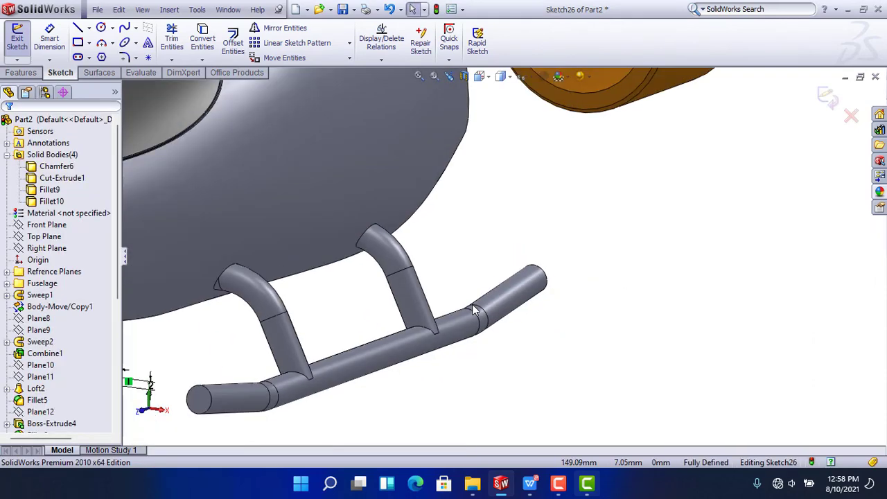
{"action": "left_click", "coordinate": [4, 72]}
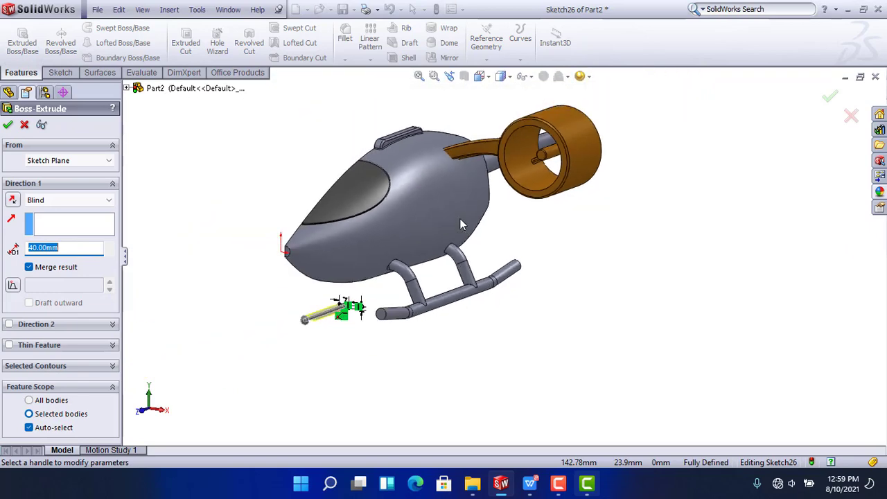
{"action": "scroll", "coordinate": [503, 258], "scroll_direction": "up", "scroll_amount": 1}
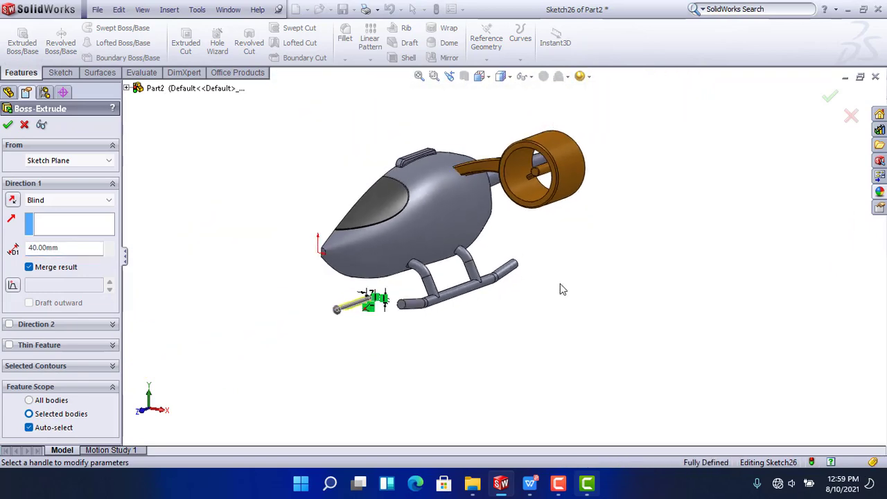
{"action": "key", "text": "ctrl+4"}
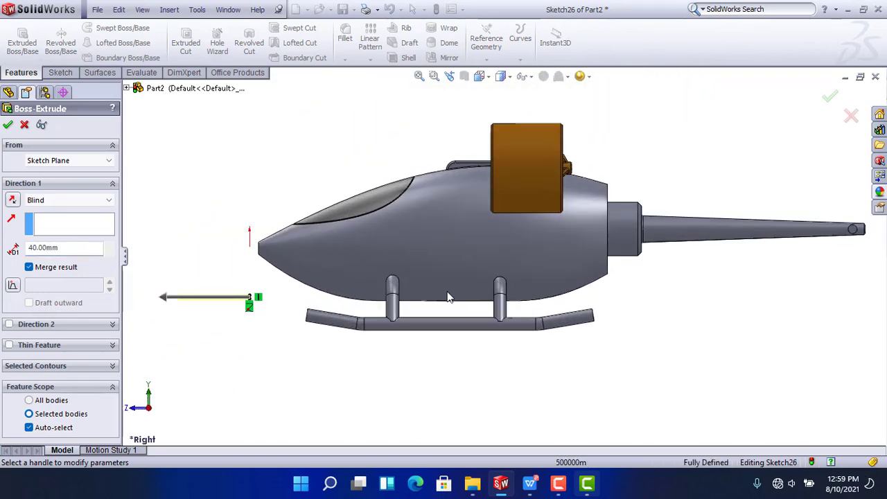
{"action": "left_click", "coordinate": [11, 200]}
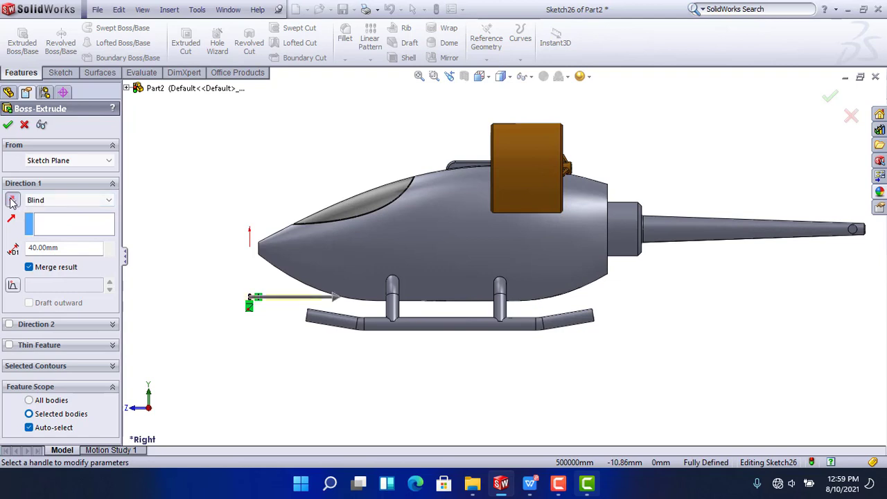
{"action": "left_click", "coordinate": [70, 161]}
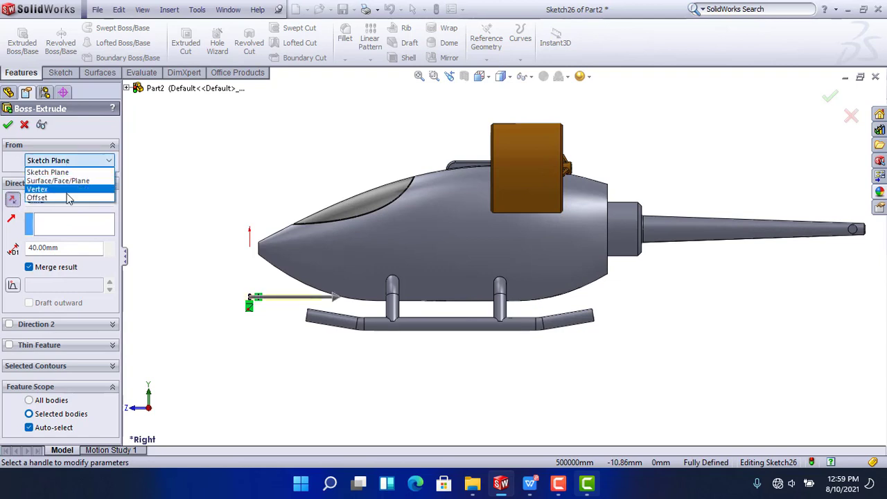
{"action": "left_click", "coordinate": [66, 196]}
{"action": "double_click", "coordinate": [63, 180]}
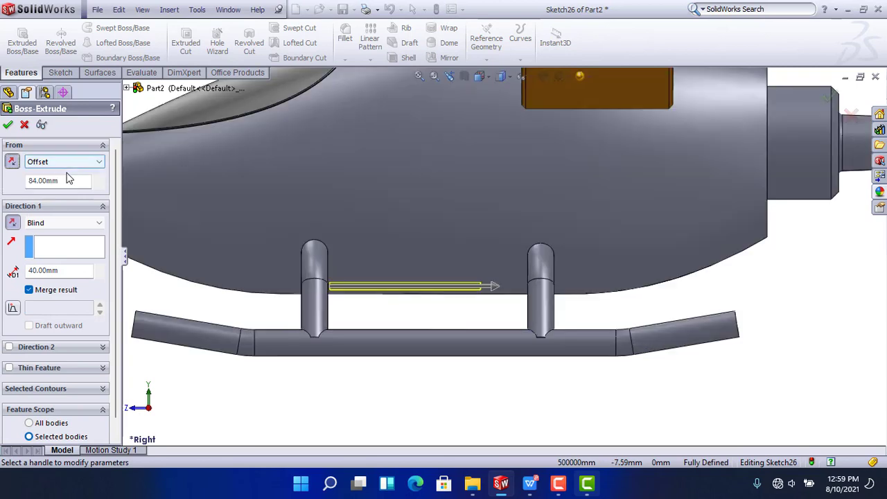
{"action": "left_click_drag", "start_coordinate": [66, 181], "coordinate": [1, 183]}
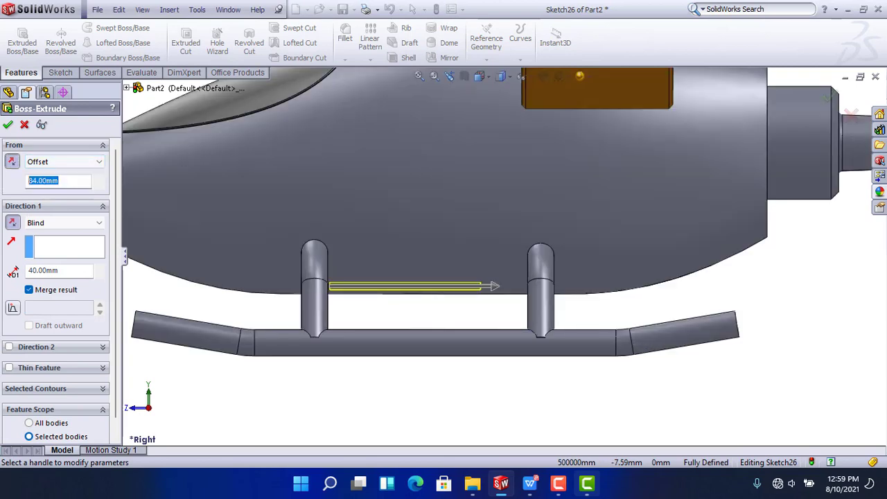
{"action": "type", "text": "8"}
{"action": "key", "text": "Return"}
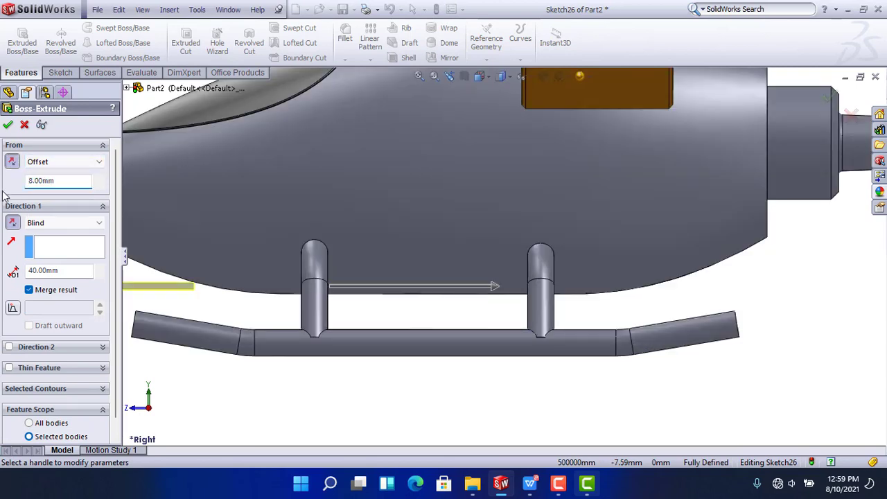
{"action": "type", "text": "0"}
{"action": "key", "text": "Return"}
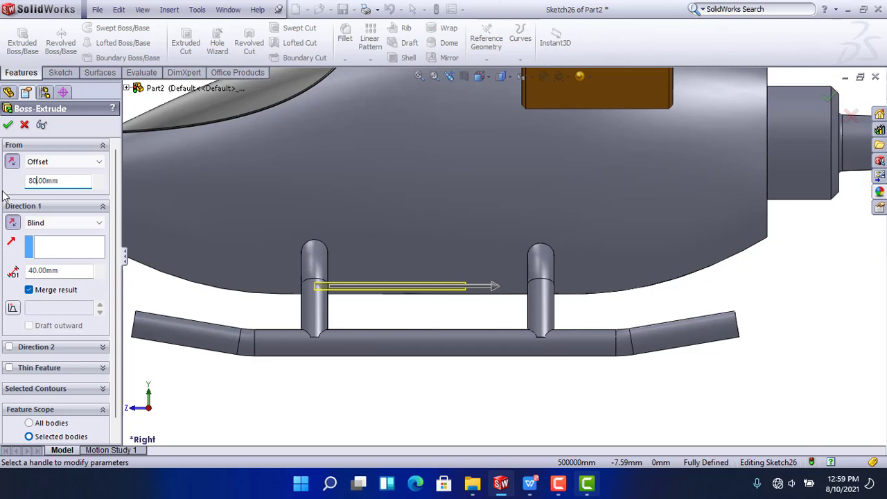
Set the blind extrusion depth to 62 mm and create the step between the two skid struts
{"action": "left_click_drag", "start_coordinate": [72, 271], "coordinate": [1, 276]}
{"action": "type", "text": "64"}
{"action": "key", "text": "Return"}
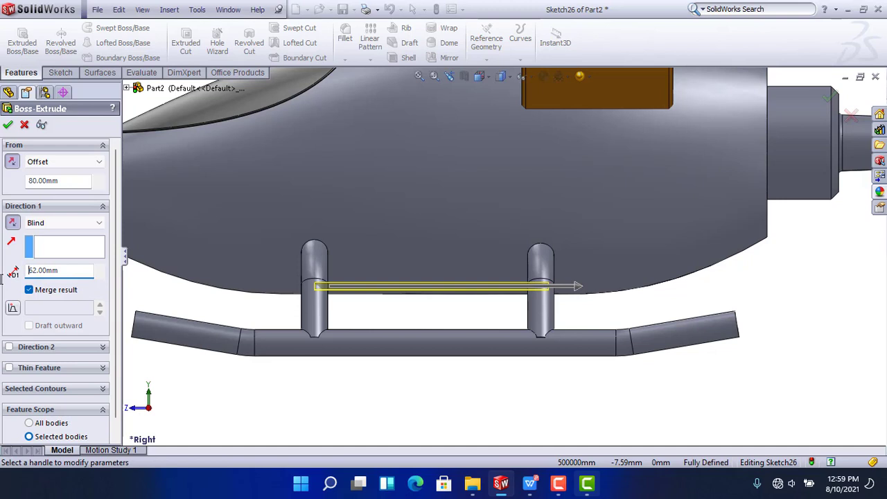
{"action": "left_click", "coordinate": [8, 125]}
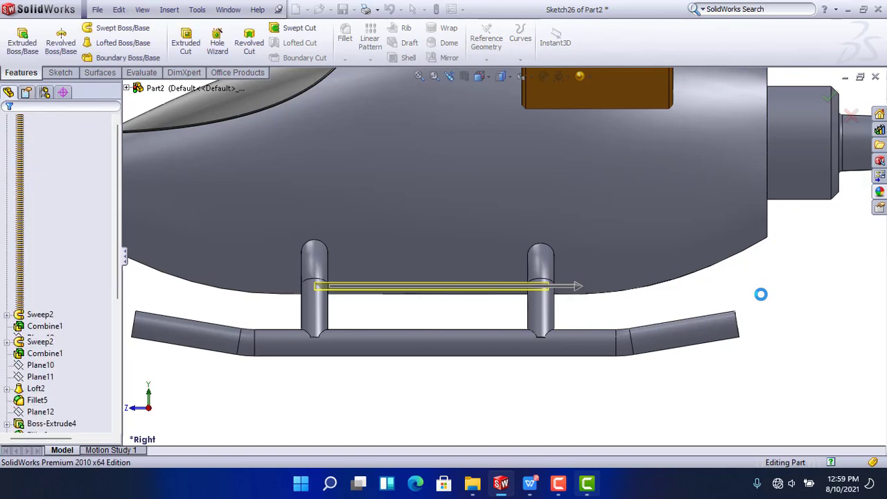
Change the extruded step's length between the struts to 61 mm
{"action": "scroll", "coordinate": [656, 323], "scroll_direction": "up", "scroll_amount": 3}
{"action": "middle_click_drag", "start_coordinate": [628, 322], "coordinate": [694, 348]}
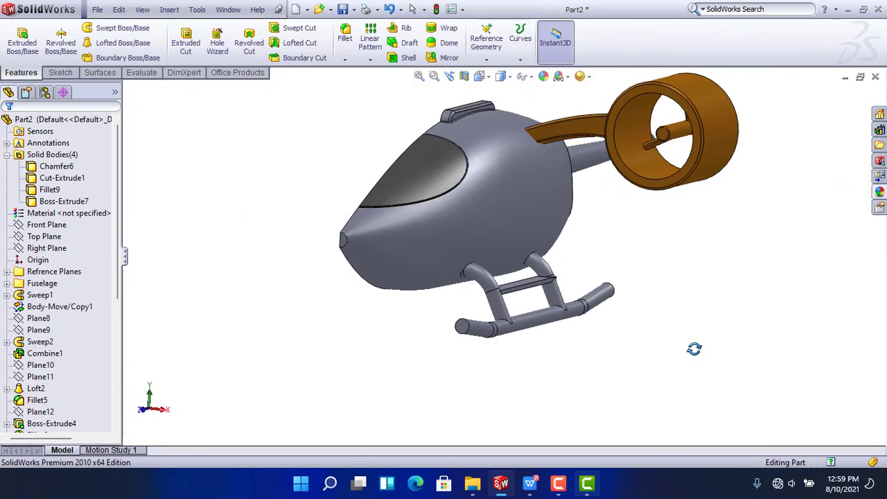
{"action": "scroll", "coordinate": [478, 291], "scroll_direction": "down", "scroll_amount": 6}
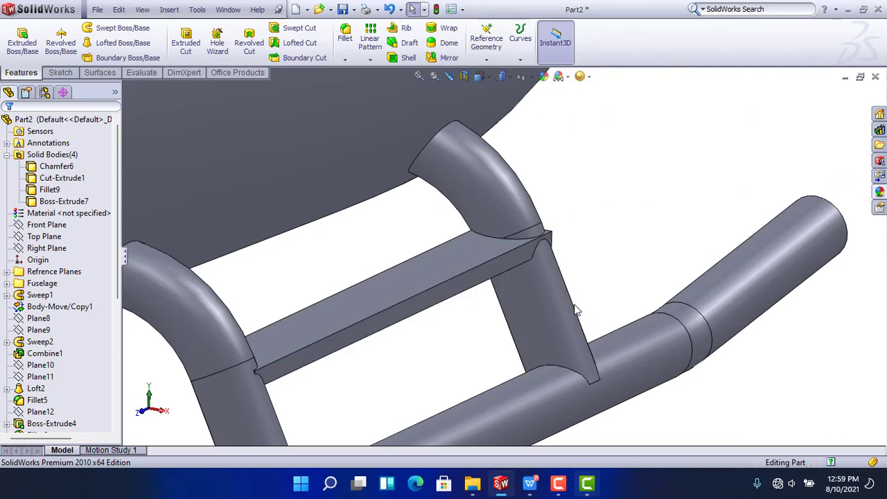
{"action": "left_click", "coordinate": [478, 275]}
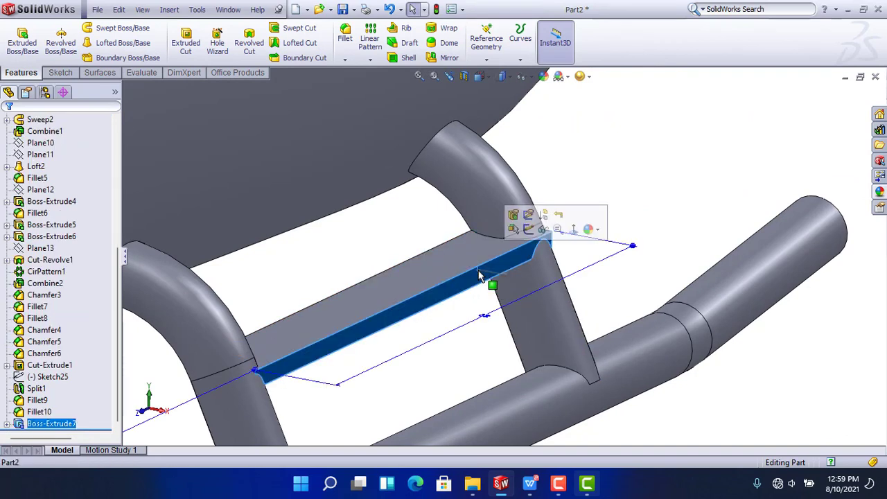
{"action": "double_click", "coordinate": [490, 317]}
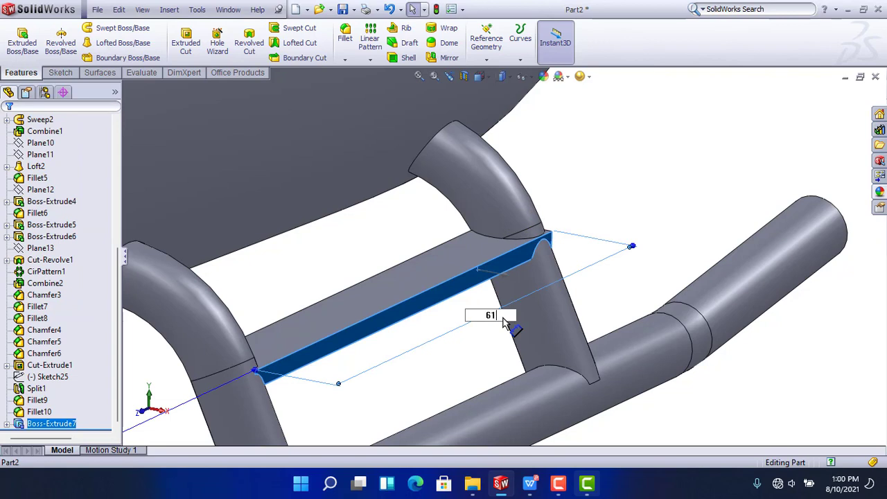
{"action": "type", "text": "61"}
{"action": "key", "text": "Return"}
{"action": "left_click", "coordinate": [630, 199]}
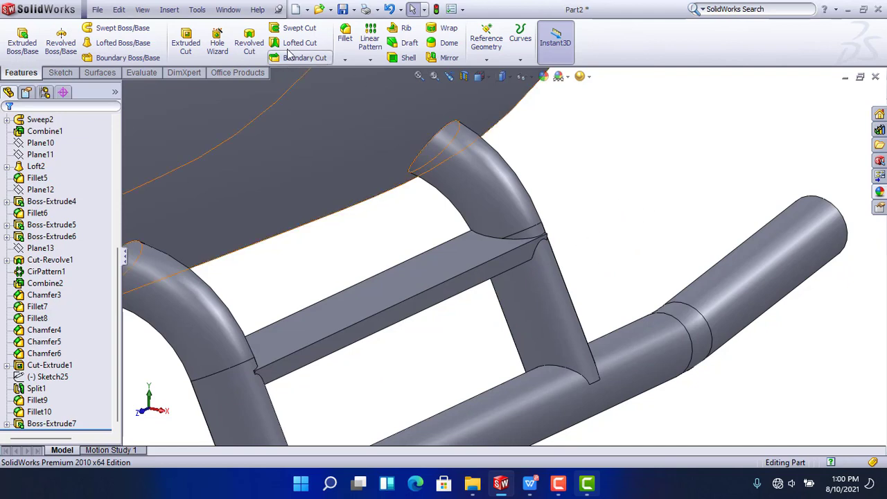
Fillet the two long upper edges of the step between the struts with a 0.5 mm radius
{"action": "left_click", "coordinate": [344, 36]}
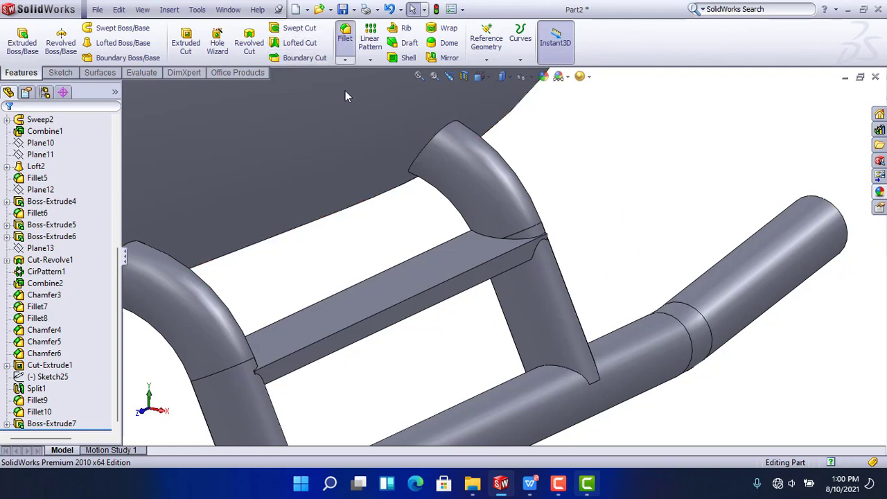
{"action": "left_click", "coordinate": [409, 298]}
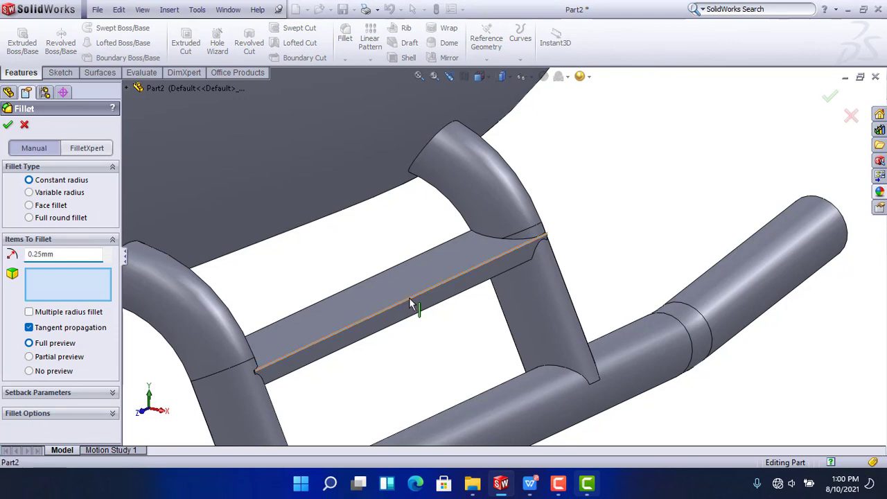
{"action": "left_click", "coordinate": [393, 270]}
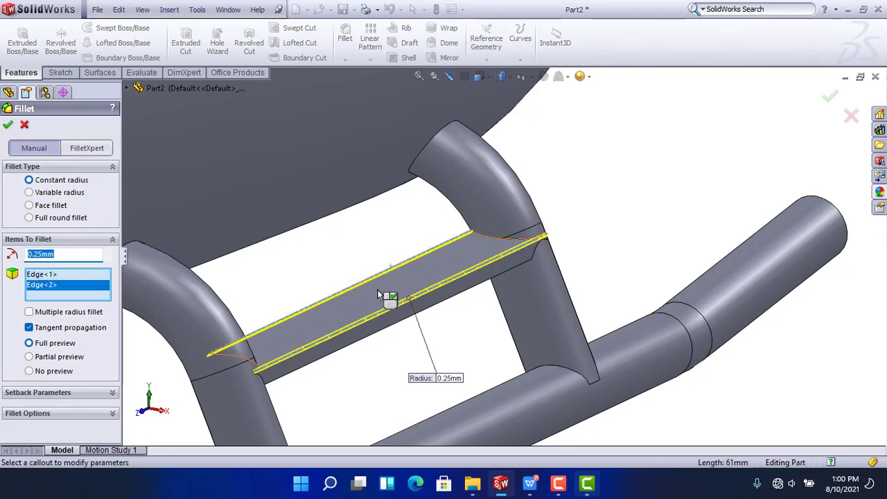
{"action": "type", "text": ".5"}
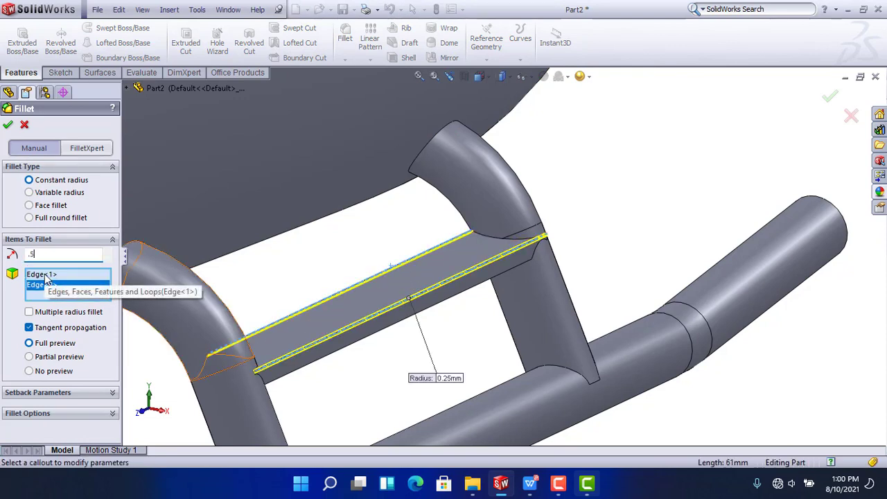
{"action": "key", "text": "Return"}
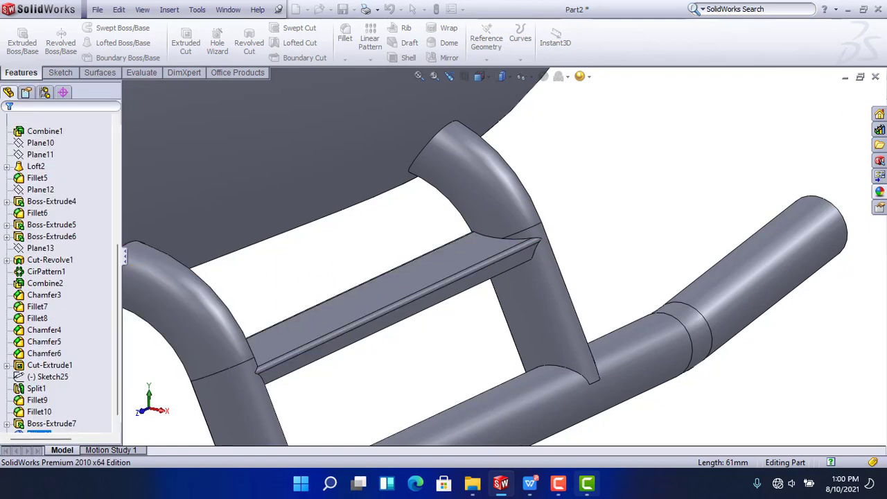
{"action": "scroll", "coordinate": [589, 253], "scroll_direction": "up", "scroll_amount": 5}
{"action": "mouse_move", "coordinate": [586, 255]}
{"action": "middle_mouse_down"}
{"action": "mouse_move", "coordinate": [563, 206]}
{"action": "mouse_move", "coordinate": [588, 253]}
{"action": "middle_mouse_up"}
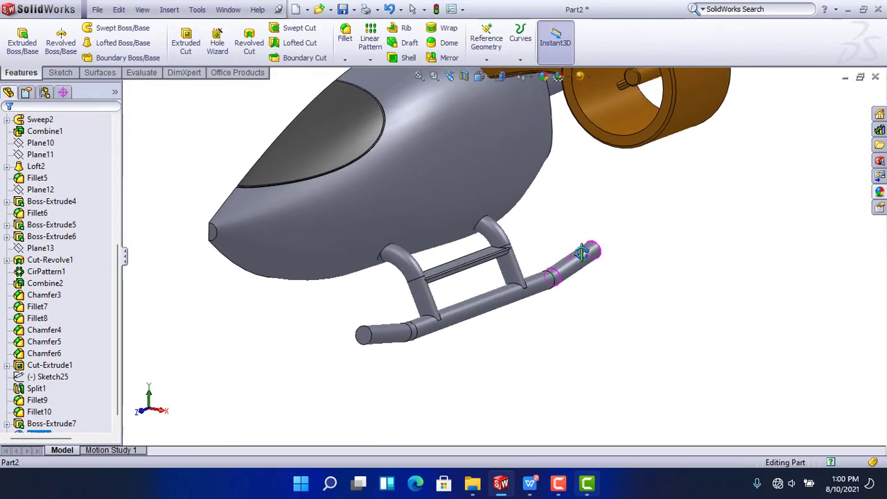
Mirror the fuselage body with its landing skid about the Right Plane and merge the two halves
{"action": "middle_click_drag", "start_coordinate": [448, 260], "coordinate": [554, 250]}
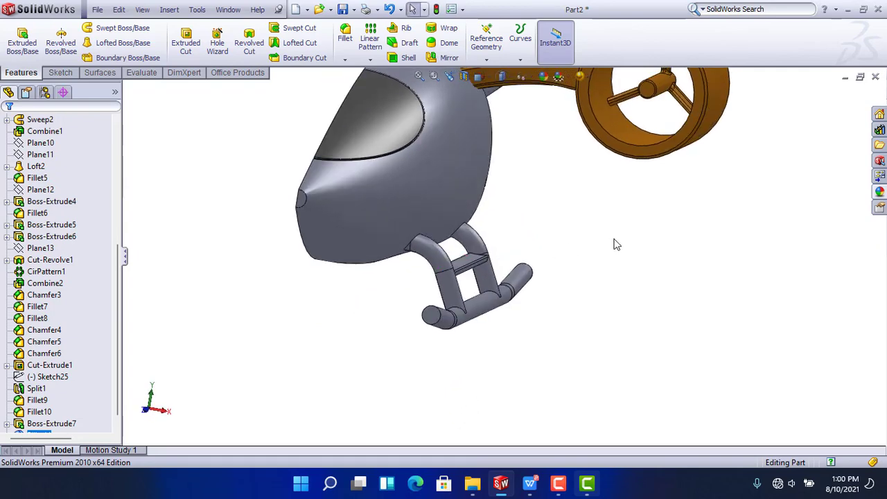
{"action": "middle_click_drag", "start_coordinate": [489, 313], "coordinate": [497, 356]}
{"action": "scroll", "coordinate": [497, 355], "scroll_direction": "down", "scroll_amount": 3}
{"action": "scroll", "coordinate": [491, 176], "scroll_direction": "up", "scroll_amount": 2}
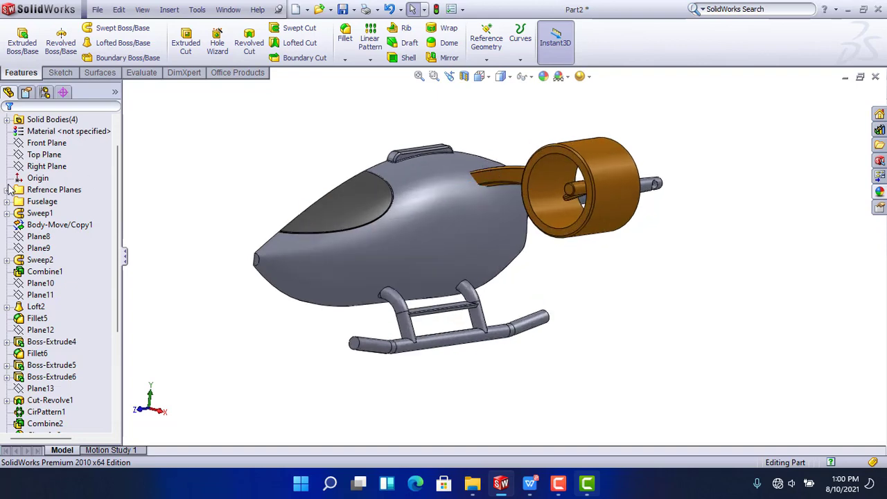
{"action": "left_click", "coordinate": [24, 169]}
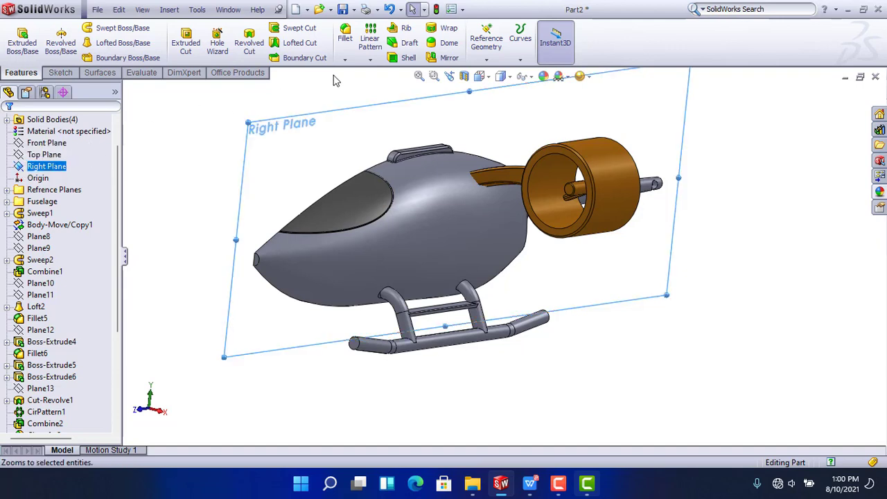
{"action": "left_click", "coordinate": [369, 61]}
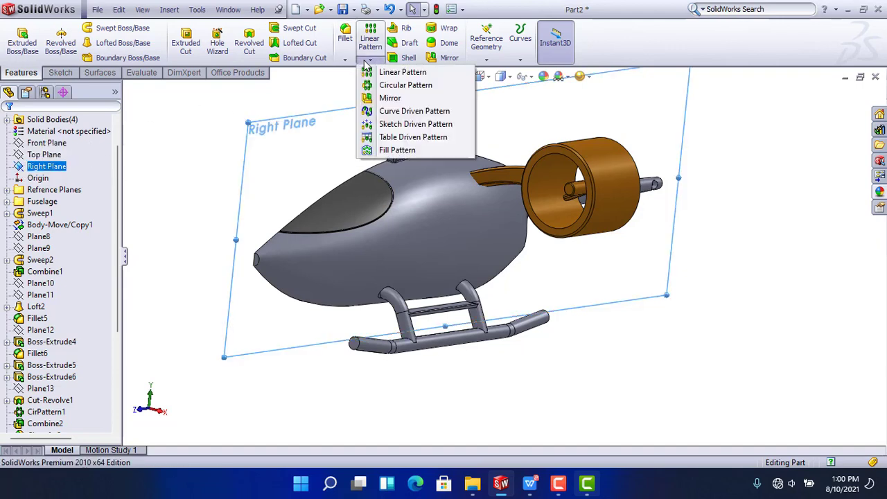
{"action": "left_click", "coordinate": [378, 98]}
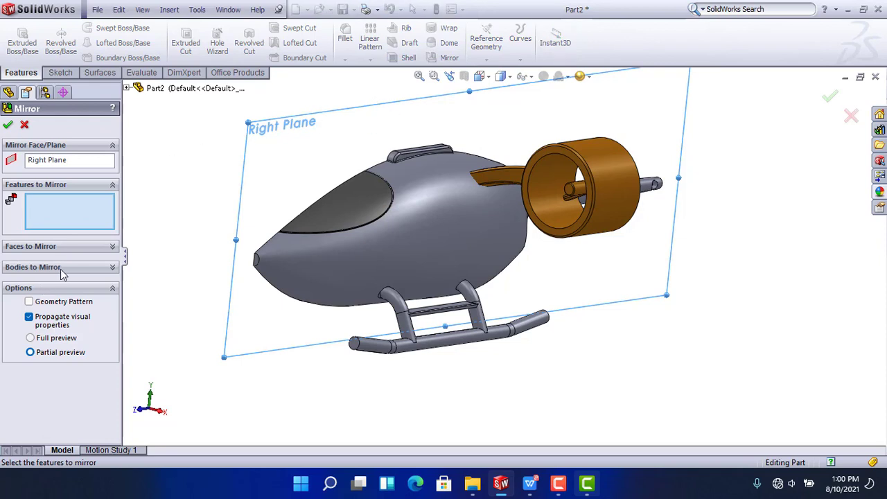
{"action": "left_click", "coordinate": [113, 267]}
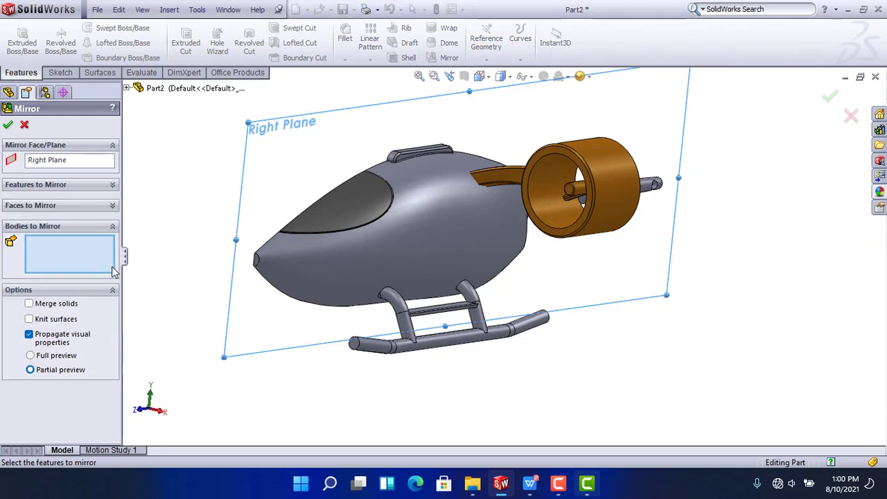
{"action": "left_click", "coordinate": [310, 262]}
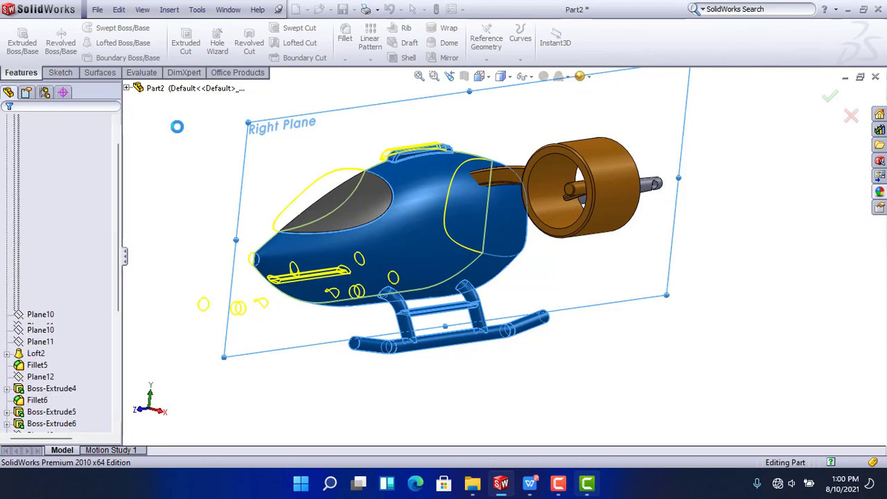
Mirror the glass windshield body about the Right Plane and merge it with its copy
{"action": "left_click", "coordinate": [44, 201]}
{"action": "left_click", "coordinate": [43, 212]}
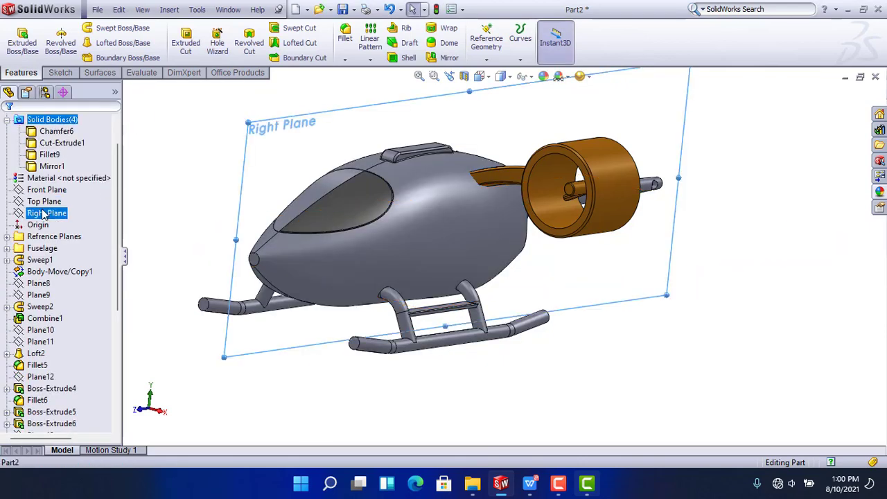
{"action": "left_click", "coordinate": [447, 59]}
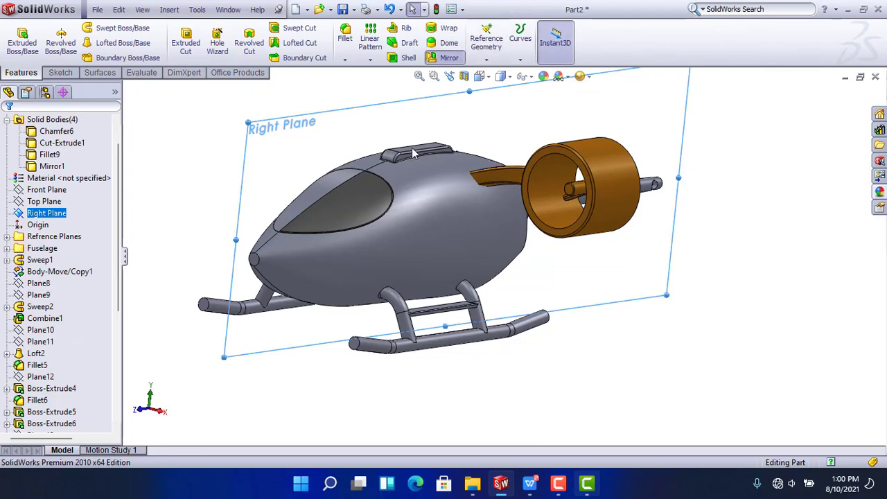
{"action": "middle_click_drag", "start_coordinate": [367, 200], "coordinate": [395, 217]}
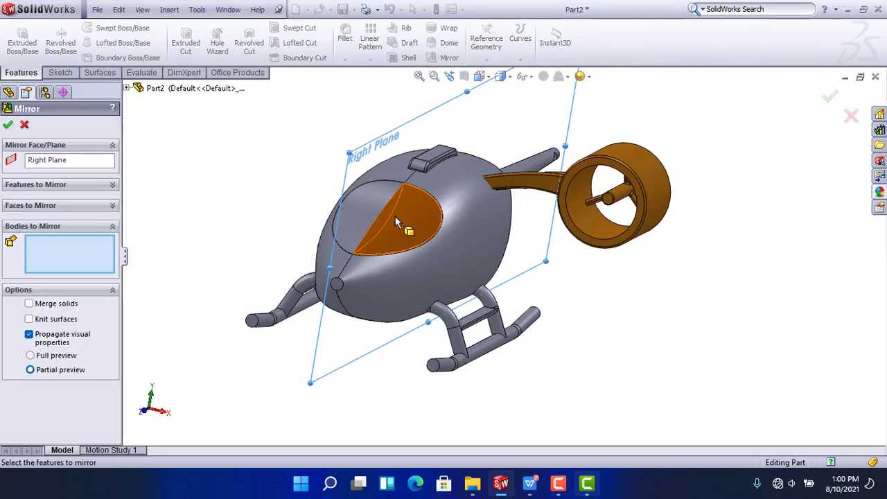
{"action": "left_click", "coordinate": [396, 218]}
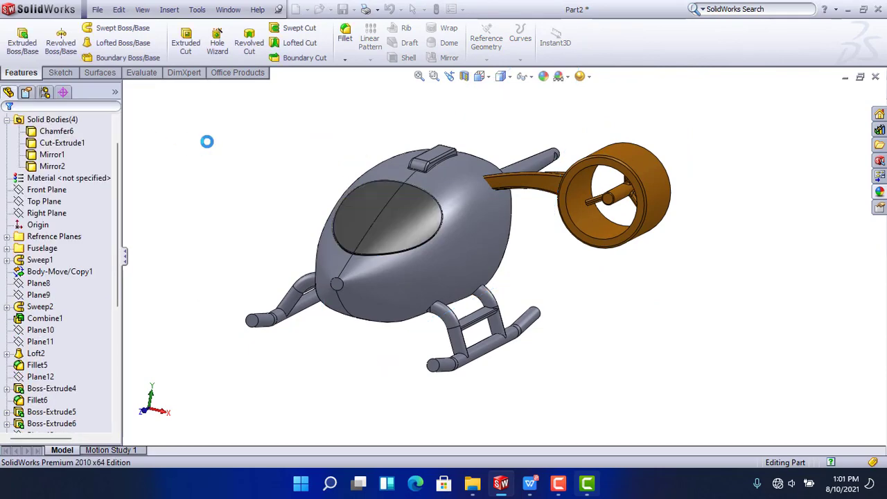
Mirror the ducted fan body with its support arm about the Right Plane
{"action": "left_click", "coordinate": [47, 212]}
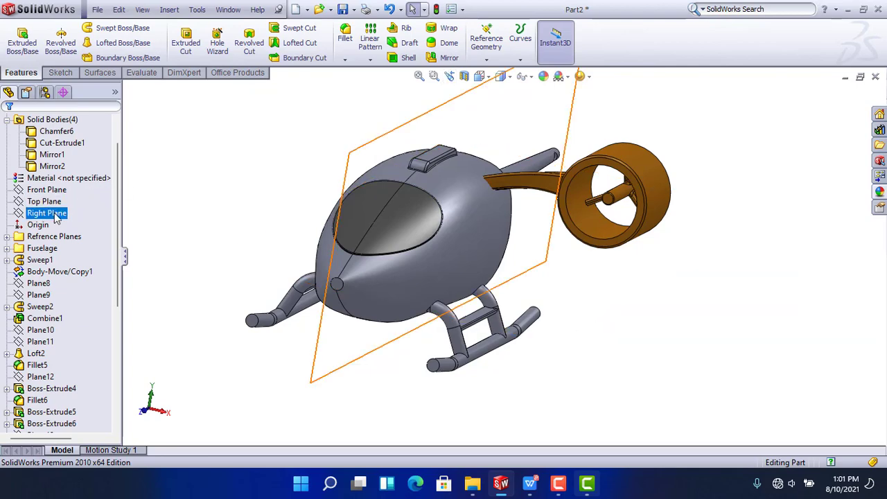
{"action": "left_click", "coordinate": [449, 58]}
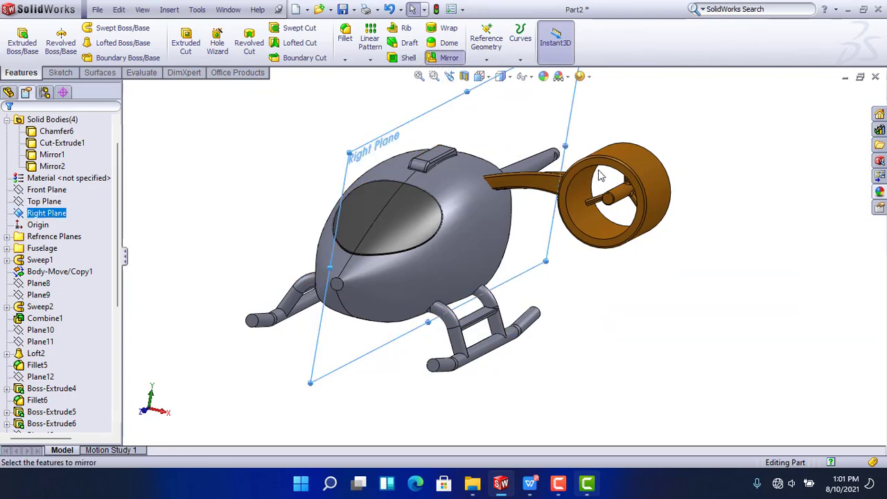
{"action": "left_click", "coordinate": [577, 173]}
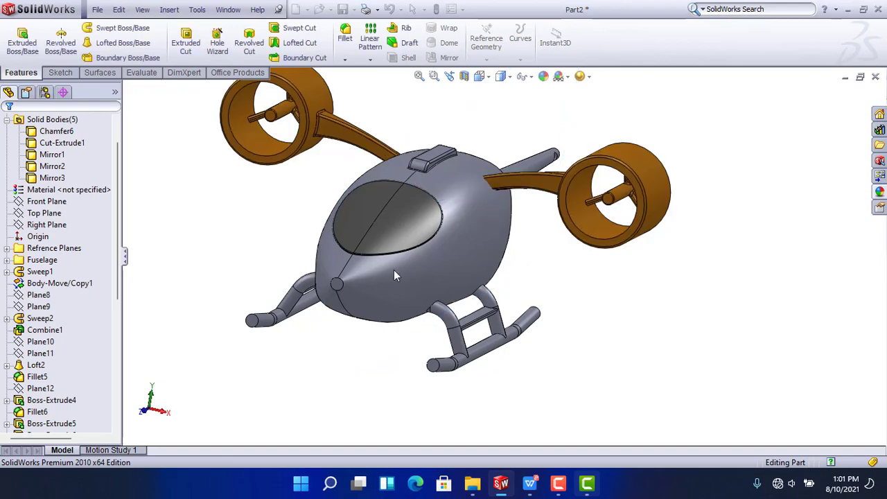
Add a continuous dome to the flat circular face at the tip of the fuselage nose
{"action": "scroll", "coordinate": [405, 268], "scroll_direction": "down", "scroll_amount": 3}
{"action": "middle_click_drag", "start_coordinate": [405, 268], "coordinate": [384, 279]}
{"action": "scroll", "coordinate": [386, 277], "scroll_direction": "down", "scroll_amount": 3}
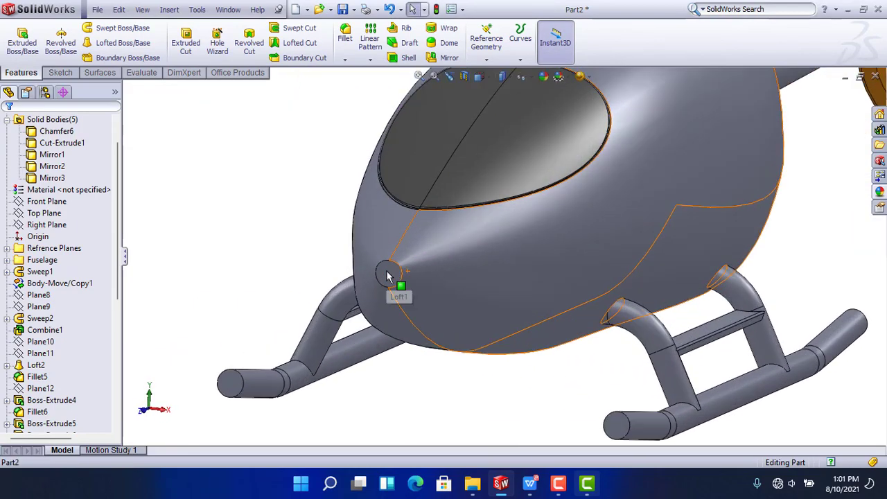
{"action": "left_click", "coordinate": [438, 47]}
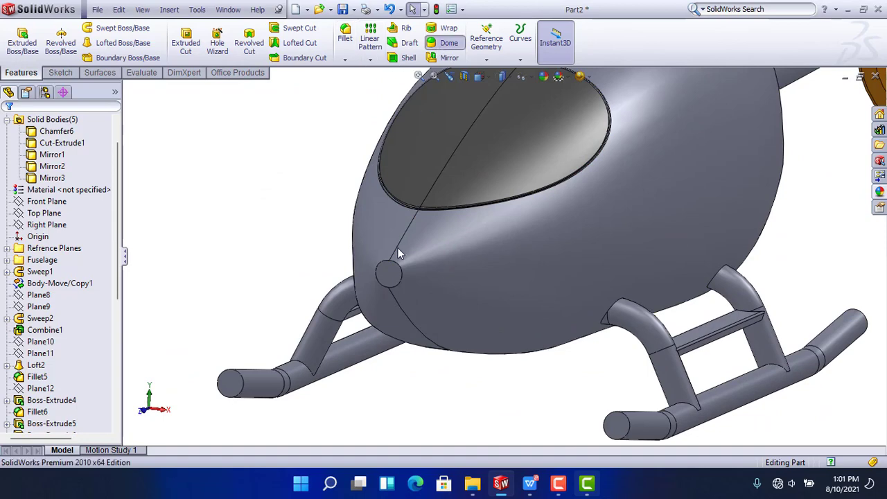
{"action": "left_click", "coordinate": [388, 276]}
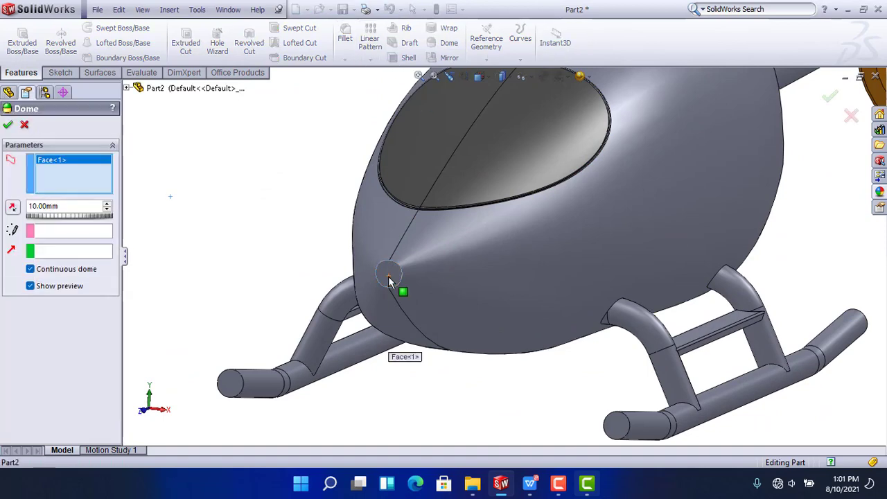
{"action": "scroll", "coordinate": [388, 276], "scroll_direction": "down", "scroll_amount": 5}
{"action": "middle_click_drag", "start_coordinate": [426, 262], "coordinate": [415, 262]}
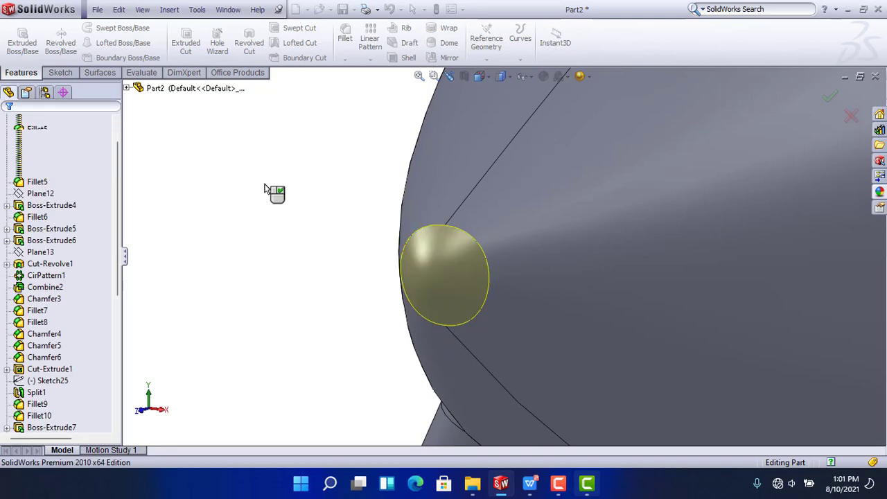
{"action": "scroll", "coordinate": [319, 257], "scroll_direction": "up", "scroll_amount": 4}
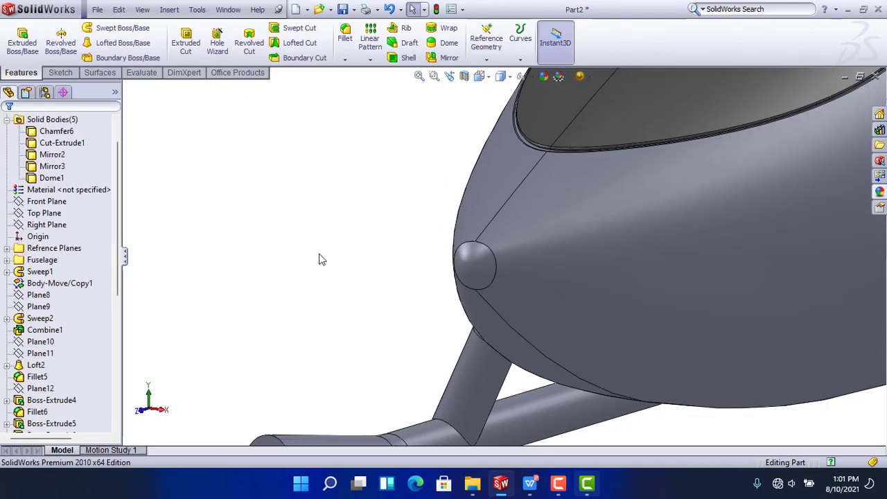
Apply the gloss blue car paint appearance to only the domed face on the nose
{"action": "scroll", "coordinate": [321, 258], "scroll_direction": "up", "scroll_amount": 10}
{"action": "scroll", "coordinate": [693, 223], "scroll_direction": "down", "scroll_amount": 2}
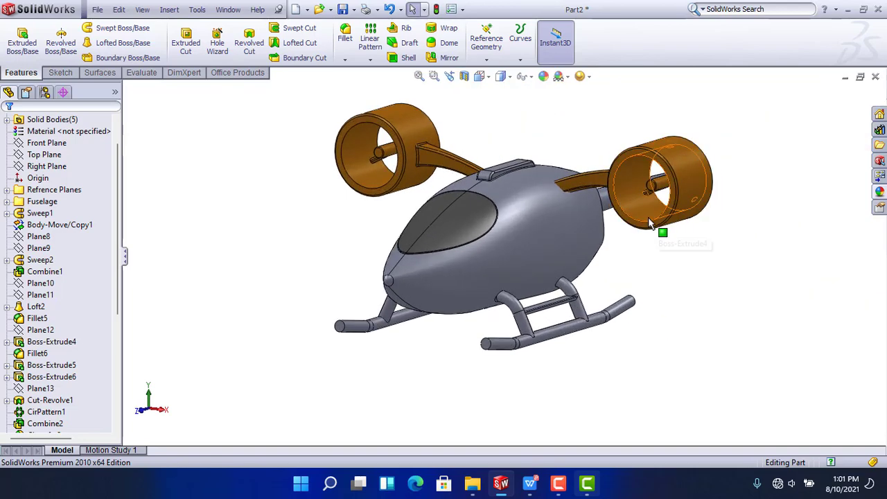
{"action": "scroll", "coordinate": [650, 221], "scroll_direction": "up", "scroll_amount": 1}
{"action": "scroll", "coordinate": [388, 303], "scroll_direction": "down", "scroll_amount": 5}
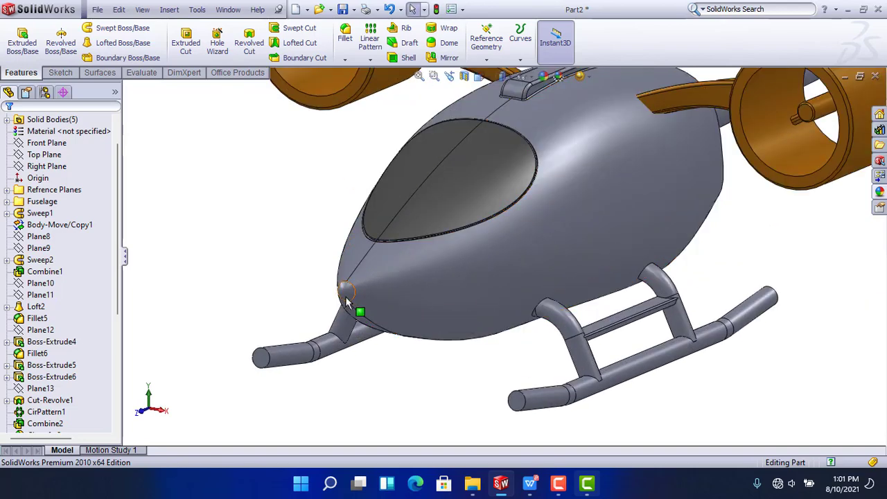
{"action": "left_click", "coordinate": [878, 191]}
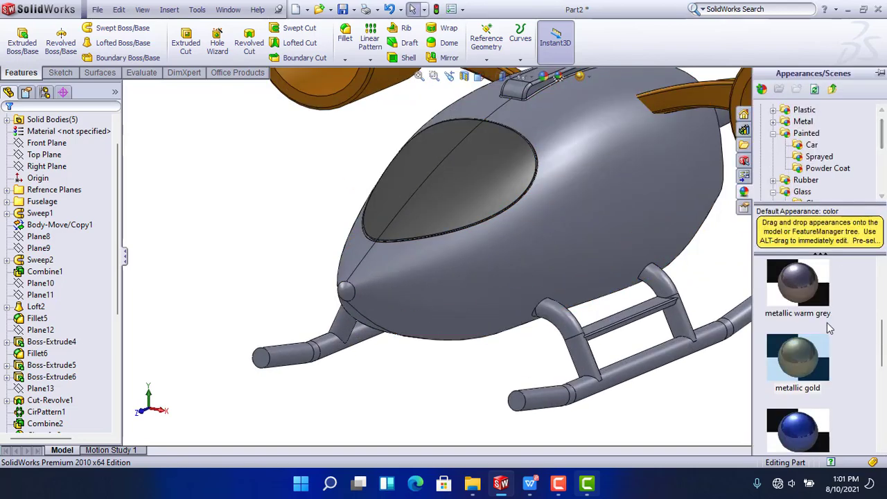
{"action": "scroll", "coordinate": [825, 339], "scroll_direction": "up", "scroll_amount": 5}
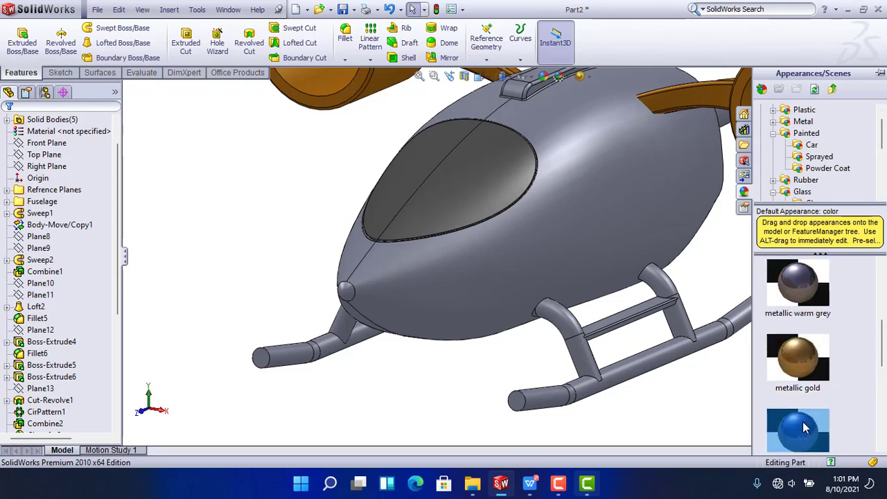
{"action": "left_click_drag", "start_coordinate": [805, 426], "coordinate": [344, 294]}
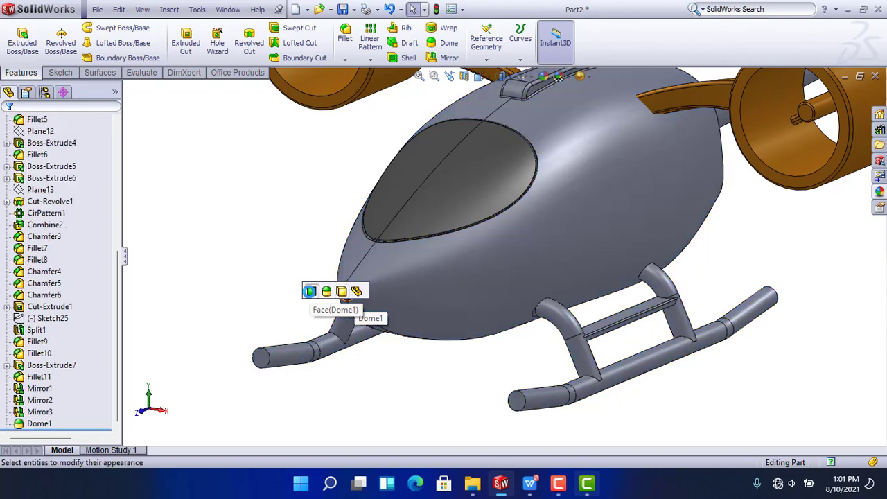
{"action": "left_click", "coordinate": [311, 292]}
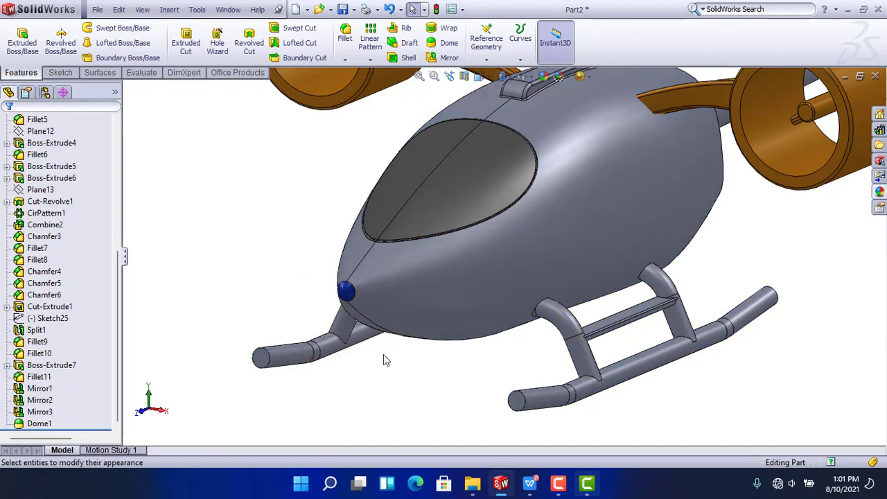
Apply the gloss blue car paint appearance to the whole part
{"action": "left_click", "coordinate": [880, 192]}
{"action": "left_click_drag", "start_coordinate": [788, 421], "coordinate": [610, 228]}
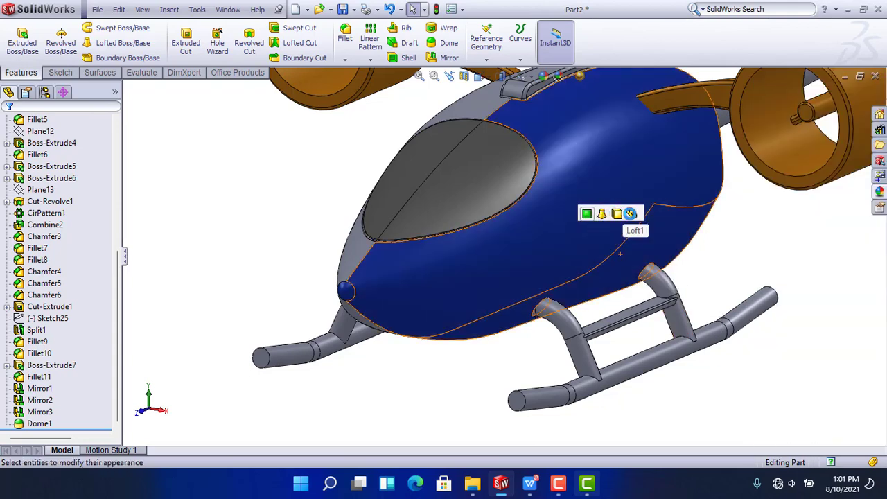
{"action": "left_click", "coordinate": [632, 215]}
Change the color of the part-level gloss blue appearance to light cyan from the standard swatches
{"action": "scroll", "coordinate": [38, 237], "scroll_direction": "up", "scroll_amount": 6}
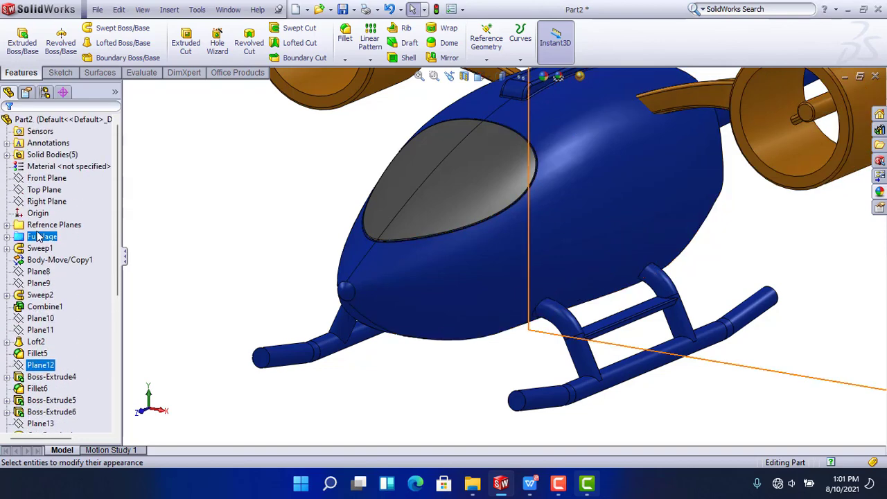
{"action": "left_click", "coordinate": [537, 186]}
{"action": "left_click", "coordinate": [627, 147]}
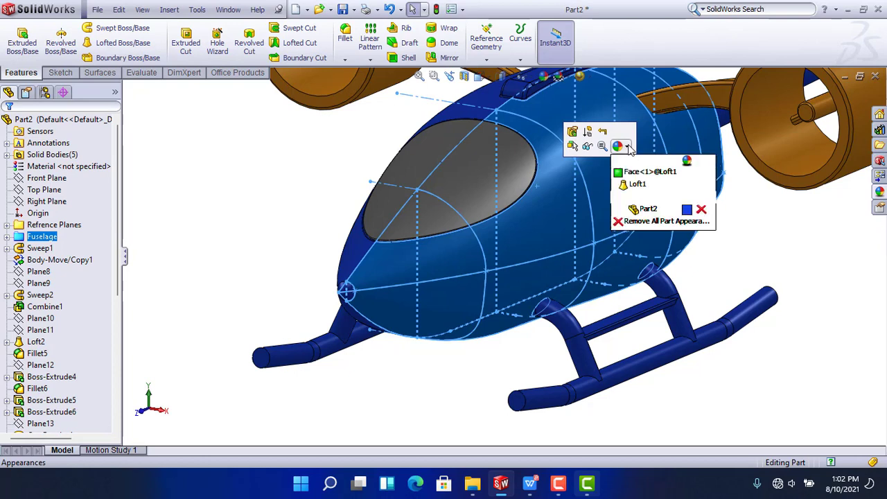
{"action": "left_click", "coordinate": [657, 210]}
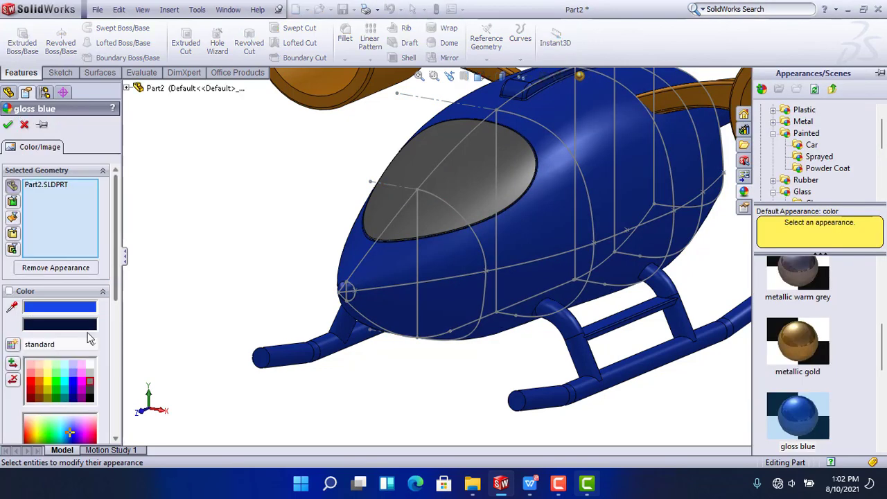
{"action": "left_click", "coordinate": [68, 377]}
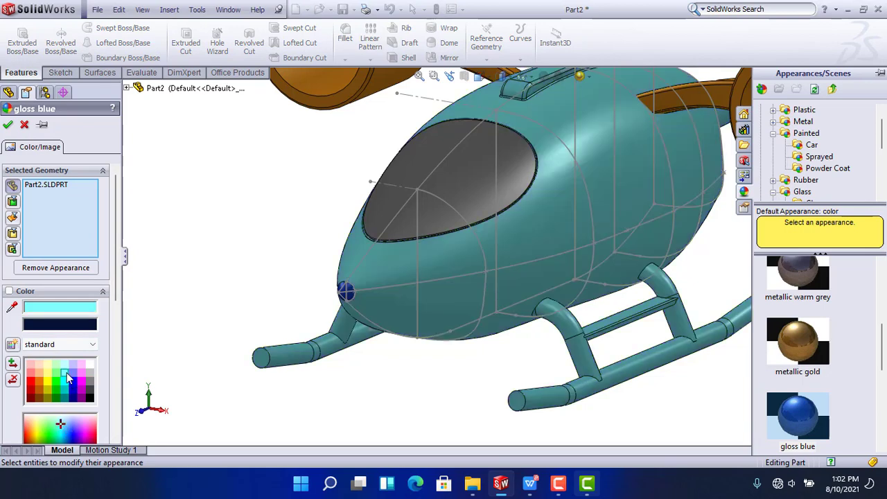
{"action": "left_click", "coordinate": [67, 378]}
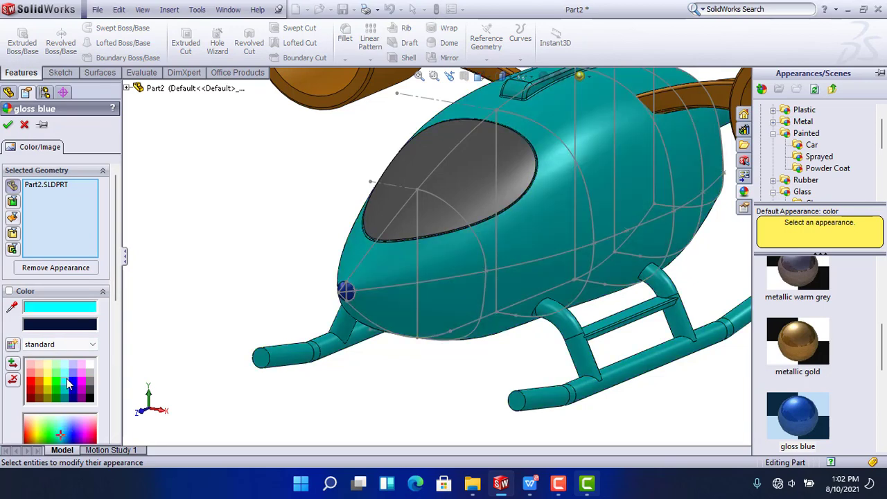
{"action": "left_click", "coordinate": [66, 375]}
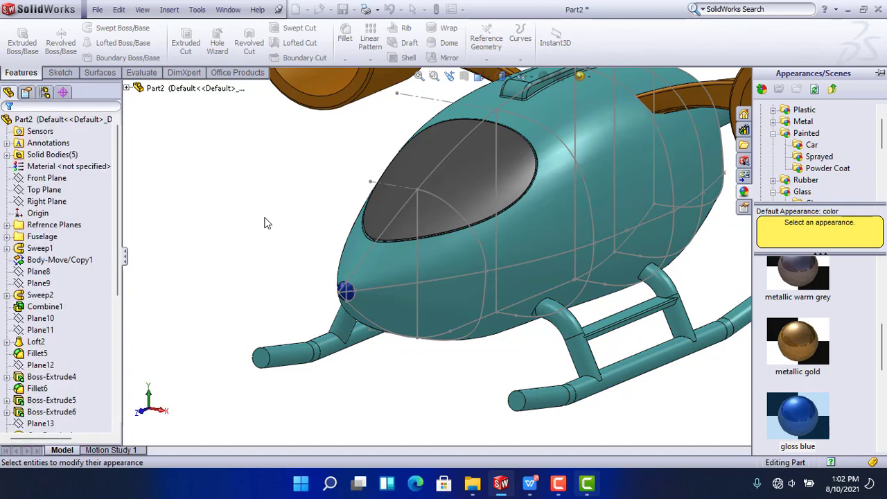
Hide the sketch lines displayed over the fuselage
{"action": "middle_click_drag", "start_coordinate": [414, 201], "coordinate": [282, 188]}
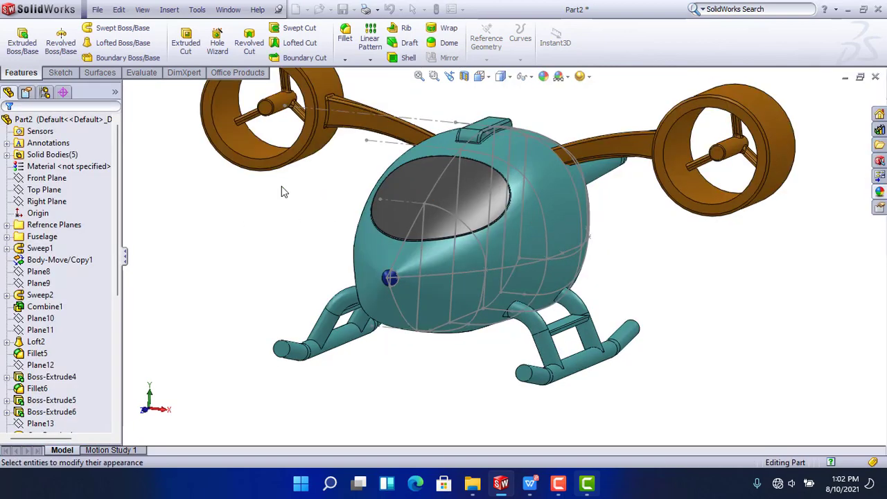
{"action": "middle_click_drag", "start_coordinate": [499, 247], "coordinate": [482, 269]}
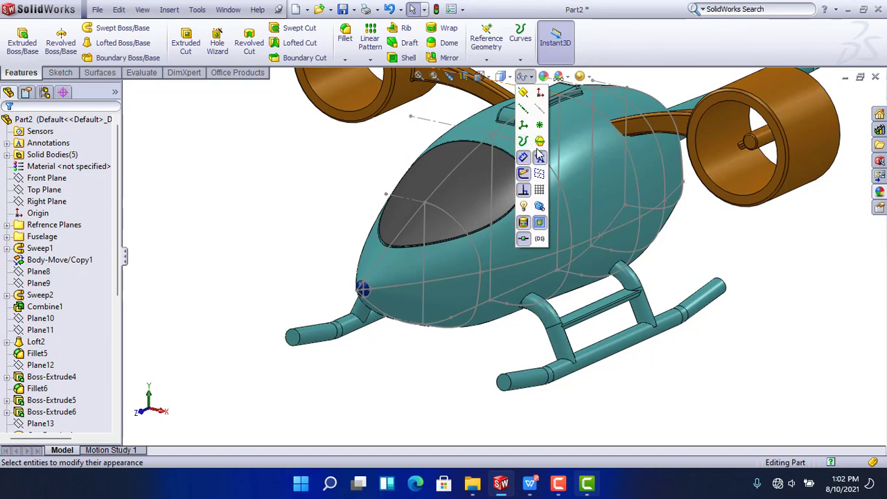
{"action": "left_click", "coordinate": [524, 189]}
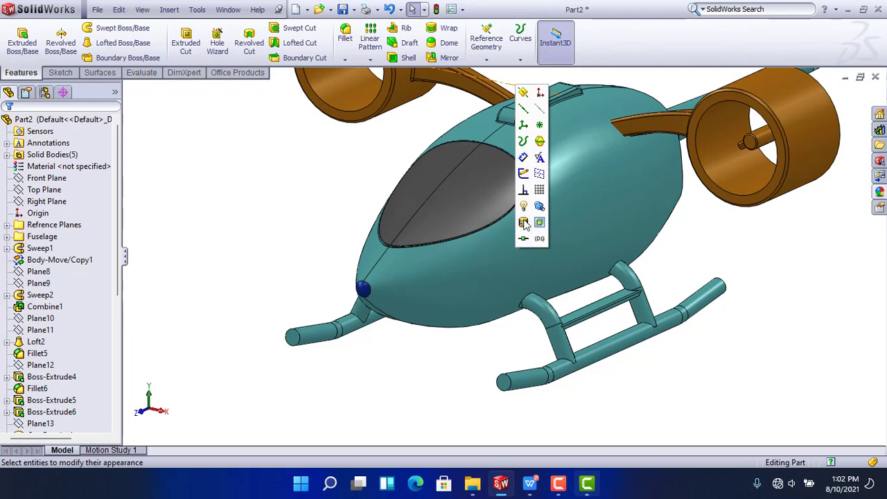
{"action": "left_click", "coordinate": [327, 163]}
{"action": "scroll", "coordinate": [612, 250], "scroll_direction": "up", "scroll_amount": 3}
{"action": "mouse_move", "coordinate": [612, 250]}
{"action": "middle_mouse_down"}
{"action": "mouse_move", "coordinate": [590, 190]}
{"action": "mouse_move", "coordinate": [549, 202]}
{"action": "mouse_move", "coordinate": [611, 259]}
{"action": "middle_mouse_up"}
{"action": "key", "text": "c"}
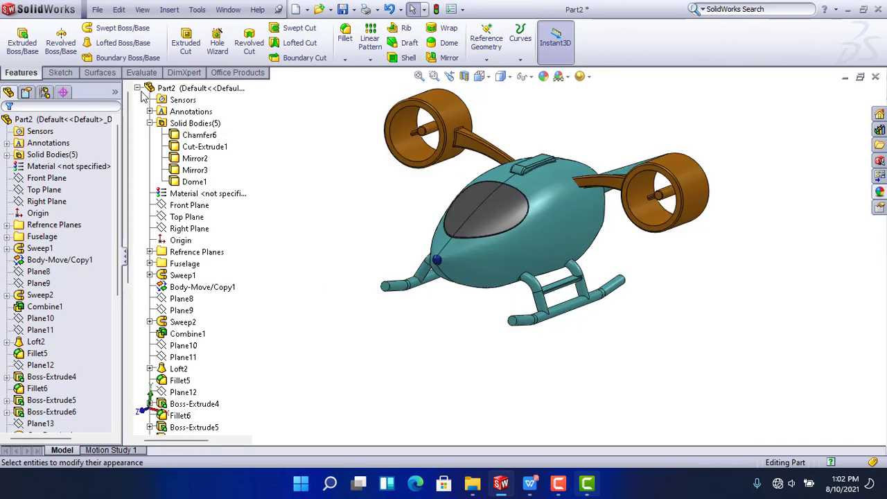
{"action": "key", "text": "c"}
{"action": "mouse_move", "coordinate": [603, 331]}
{"action": "middle_mouse_down"}
{"action": "mouse_move", "coordinate": [602, 341]}
{"action": "mouse_move", "coordinate": [588, 330]}
{"action": "middle_mouse_up"}
Show the aircraft in isometric view and save the part as Chopper Concept in the Solid Works 2010 folder
{"action": "key", "text": "ctrl+7"}
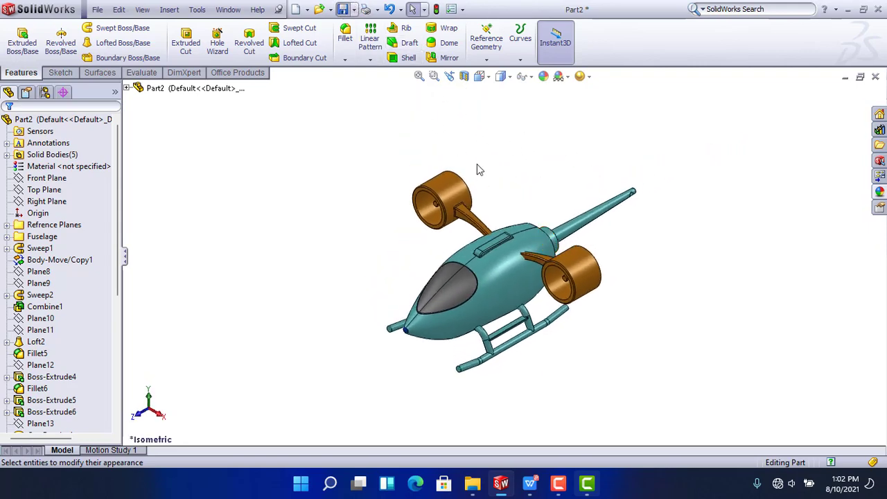
{"action": "key", "text": "ctrl+s"}
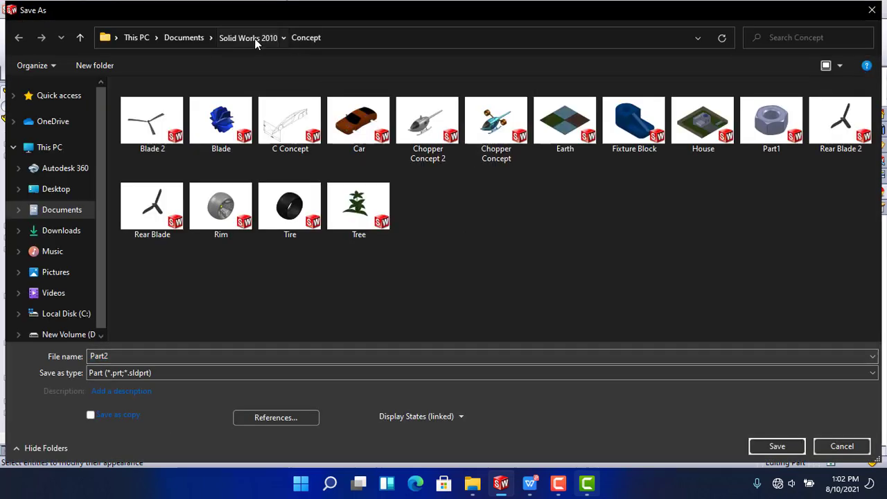
{"action": "left_click", "coordinate": [250, 38]}
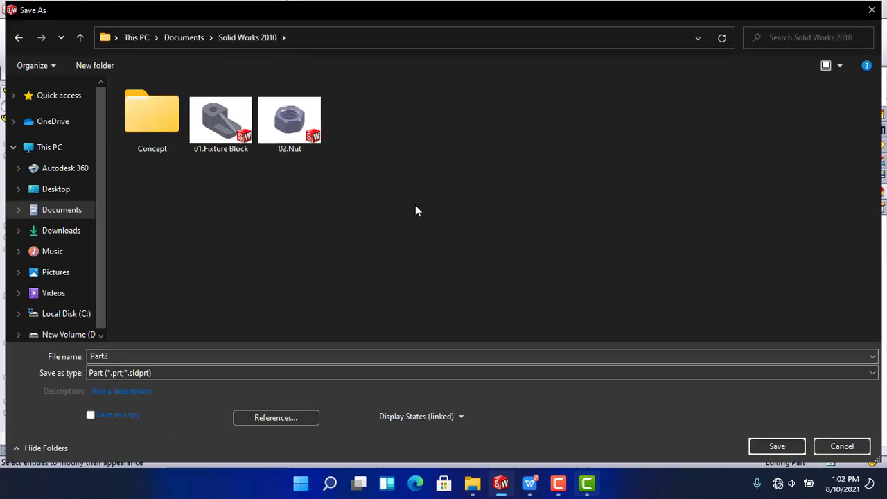
{"action": "double_click", "coordinate": [122, 356]}
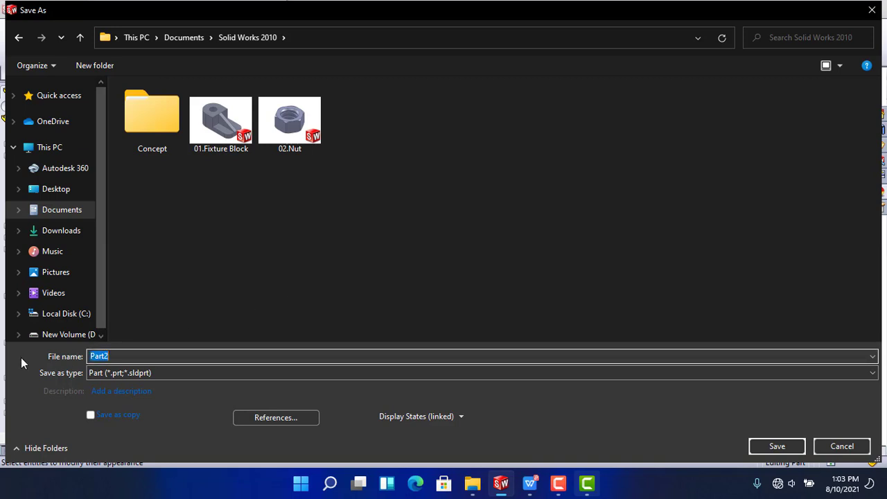
{"action": "type", "text": "Chopper Conv"}
{"action": "key", "text": "BackSpace"}
{"action": "type", "text": "cept"}
{"action": "key", "text": "Return"}
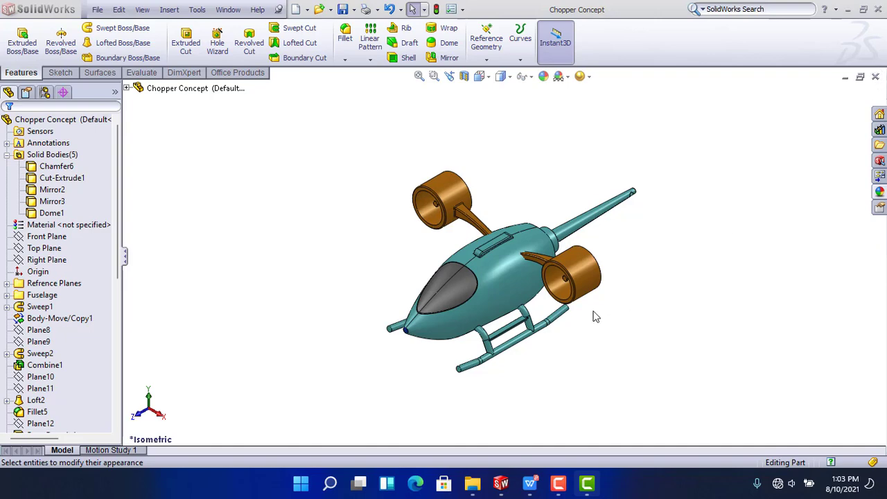
{"action": "middle_click_drag", "start_coordinate": [671, 303], "coordinate": [617, 296]}
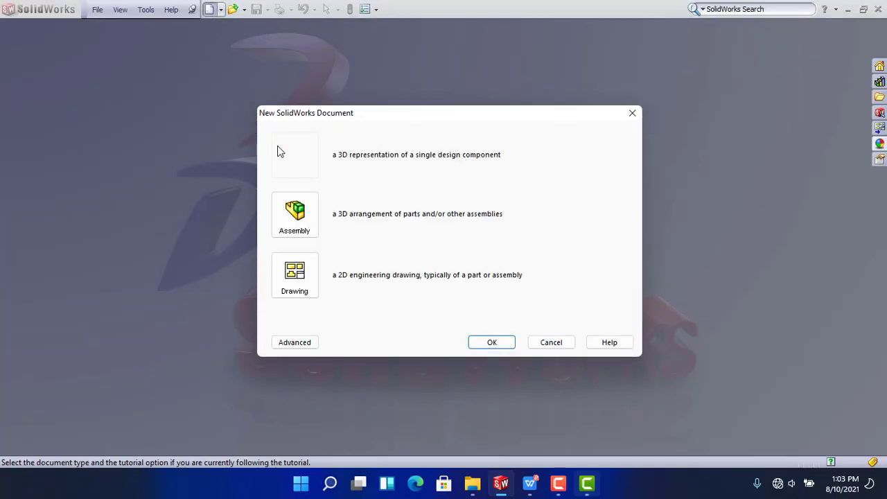
Create a new part and sketch a circle about 81 mm in diameter on the Front Plane, centred on the origin
{"action": "double_click", "coordinate": [294, 148]}
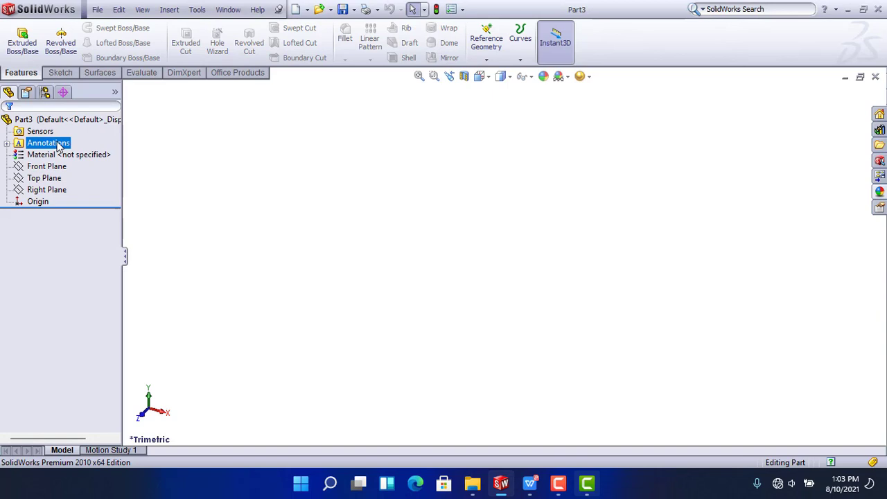
{"action": "left_click", "coordinate": [52, 166]}
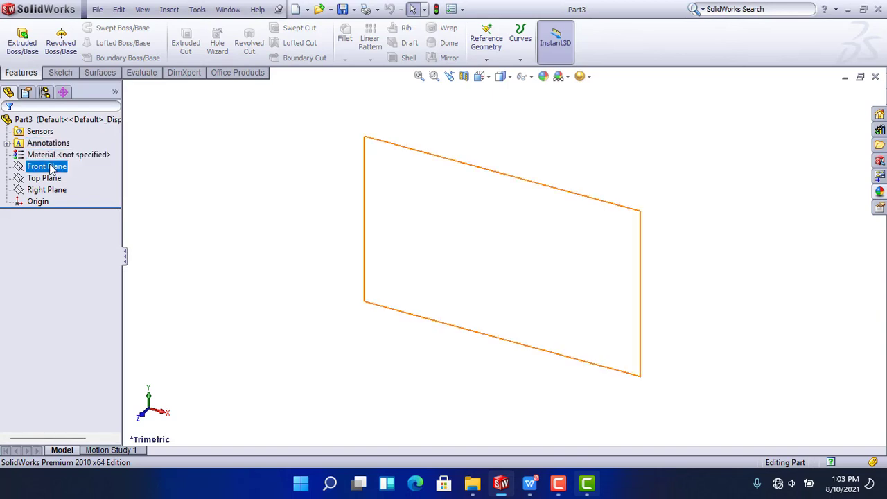
{"action": "left_click", "coordinate": [60, 147]}
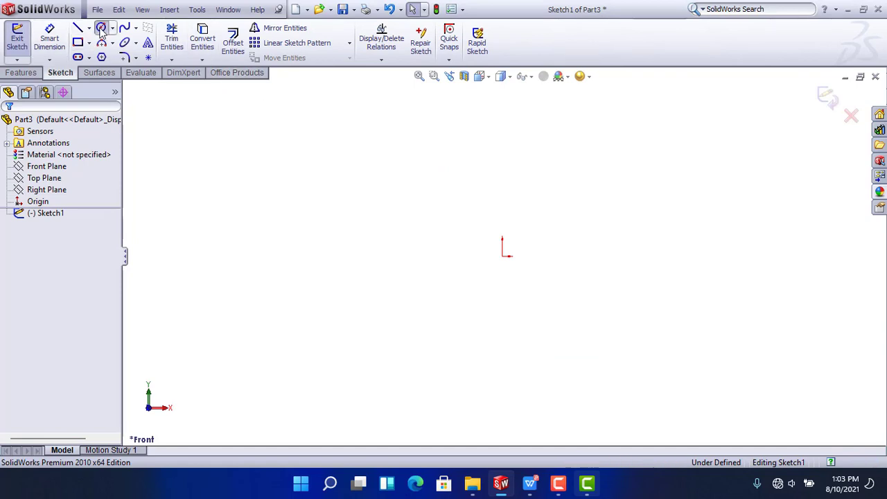
{"action": "left_click", "coordinate": [504, 257]}
{"action": "left_click", "coordinate": [544, 198]}
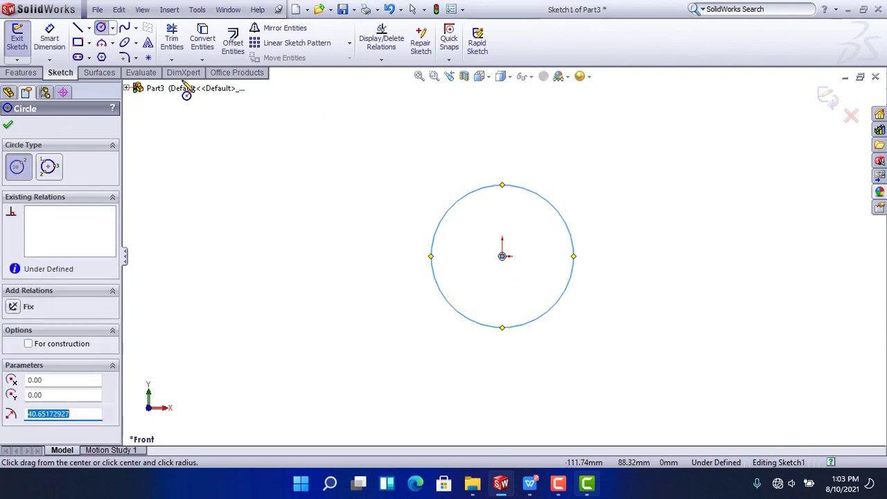
Dimension the origin-centred circle with a diameter of 5 mm
{"action": "left_click", "coordinate": [49, 38]}
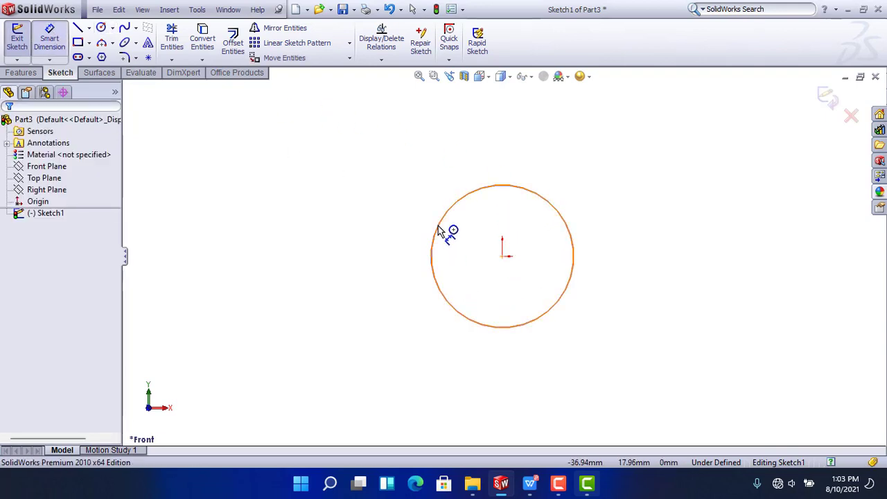
{"action": "left_click", "coordinate": [431, 257]}
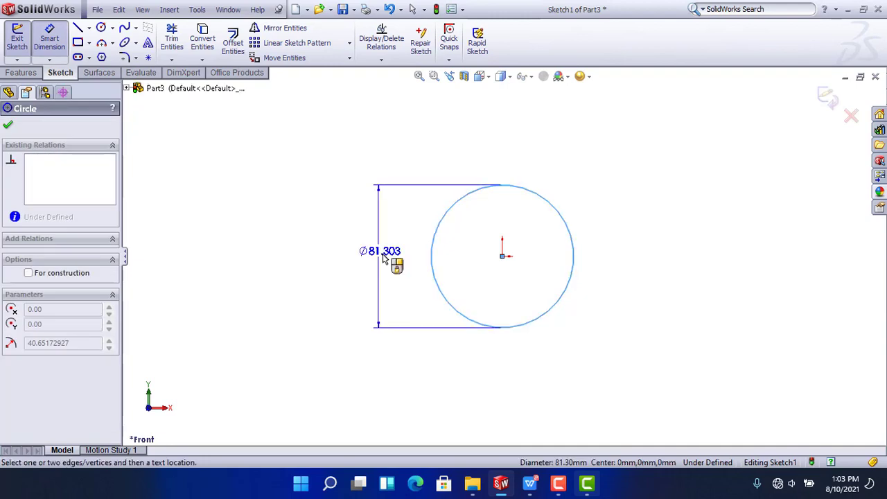
{"action": "left_click", "coordinate": [392, 263]}
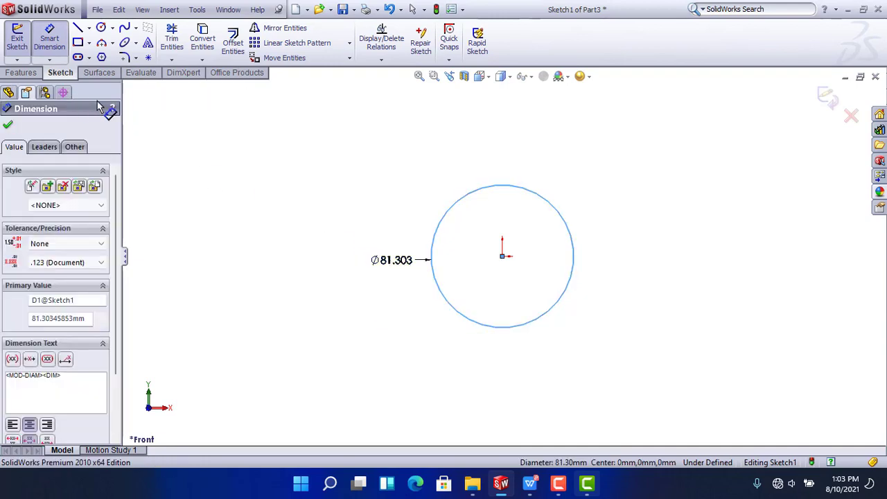
{"action": "type", "text": "5"}
{"action": "key", "text": "Return"}
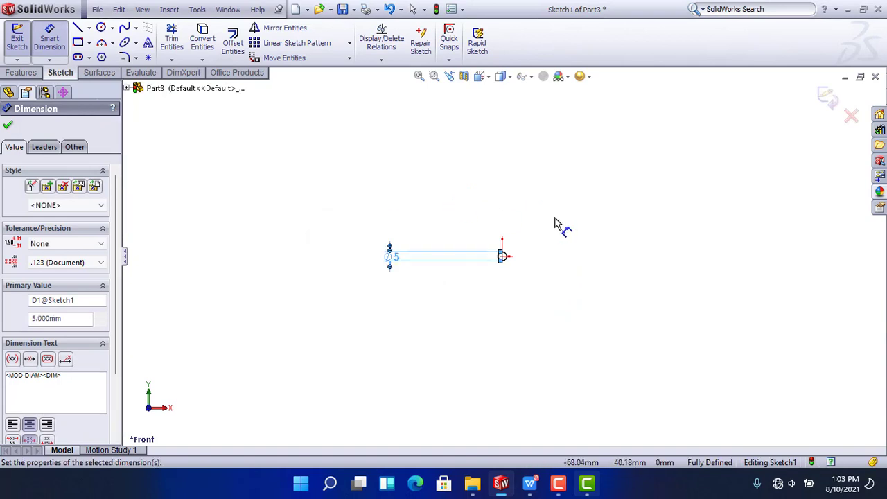
{"action": "key", "text": "f"}
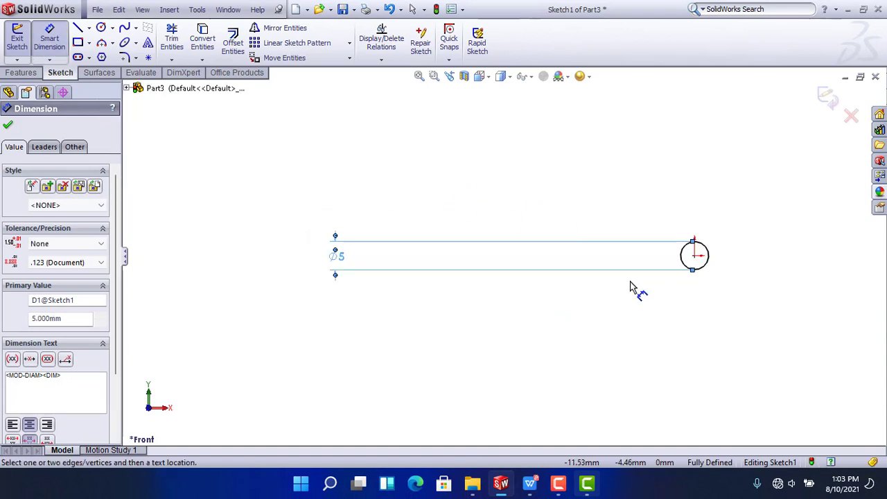
Extrude the circle 15 mm into a solid cylinder and show it in isometric view
{"action": "left_click", "coordinate": [21, 72]}
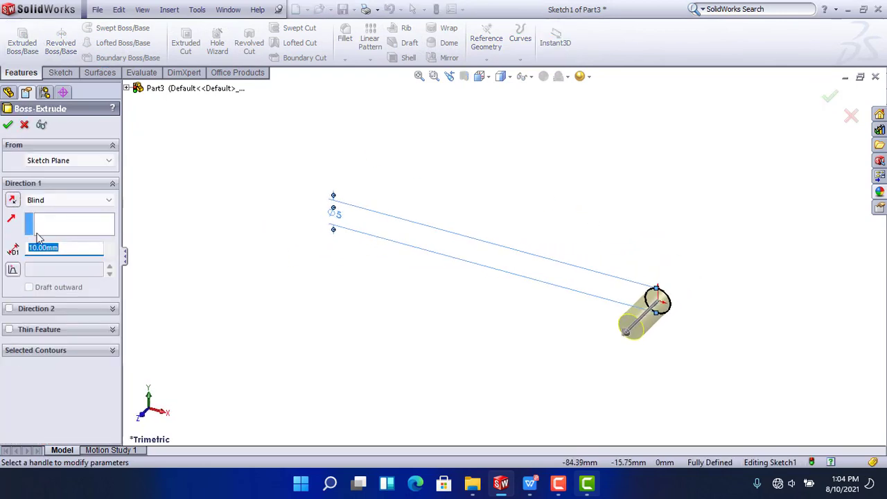
{"action": "key", "text": "Return"}
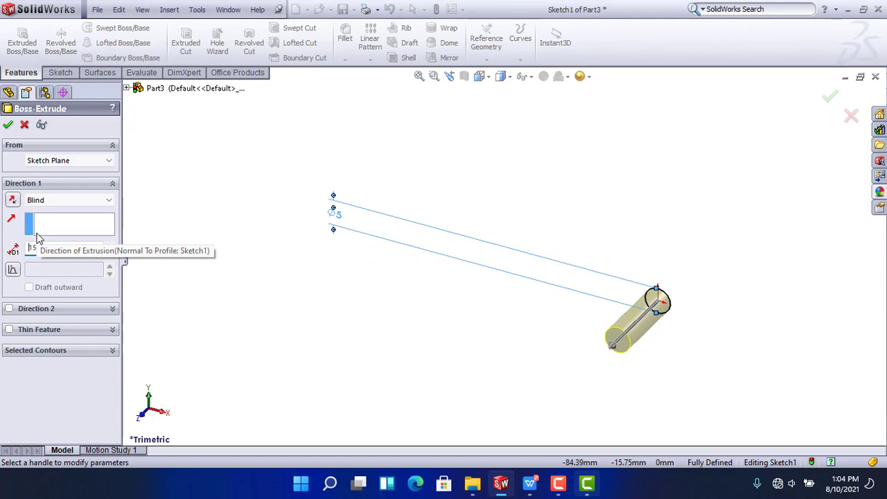
{"action": "key", "text": "Return"}
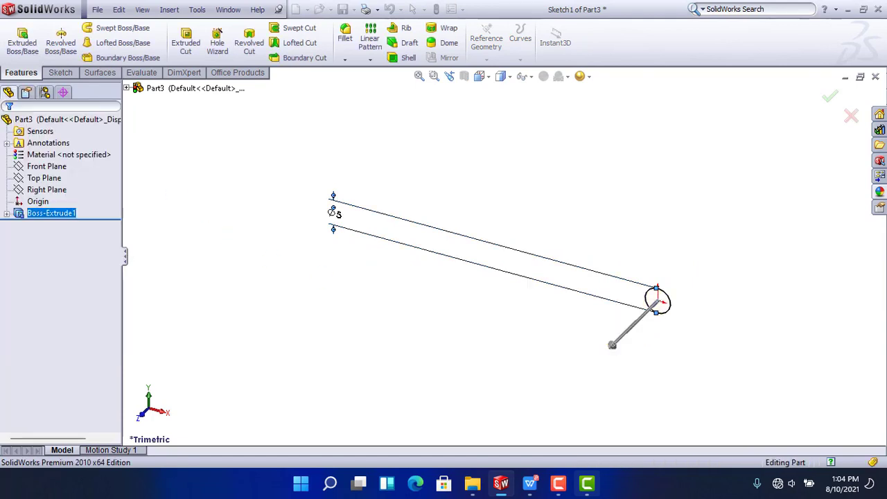
{"action": "key", "text": "ctrl+7"}
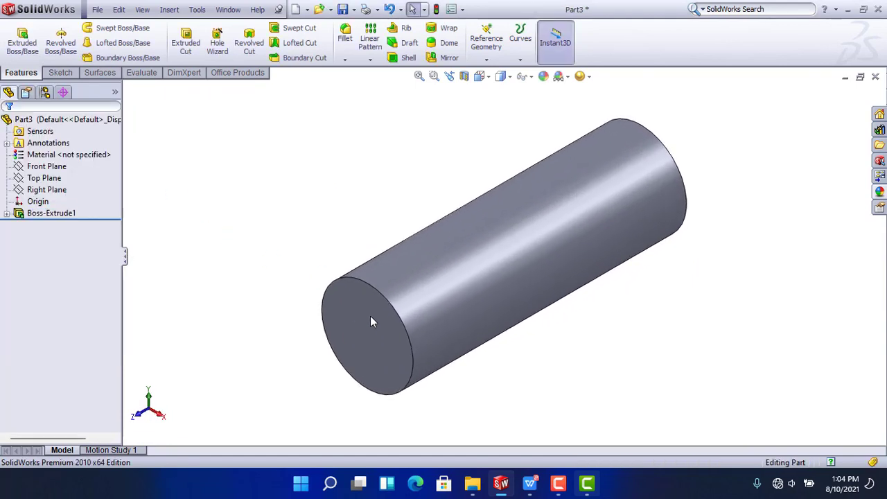
Sketch a circle about 4.2 mm in diameter on the Right Plane and move its centre to about 4.2 mm along the cylinder from the origin
{"action": "left_click", "coordinate": [44, 179]}
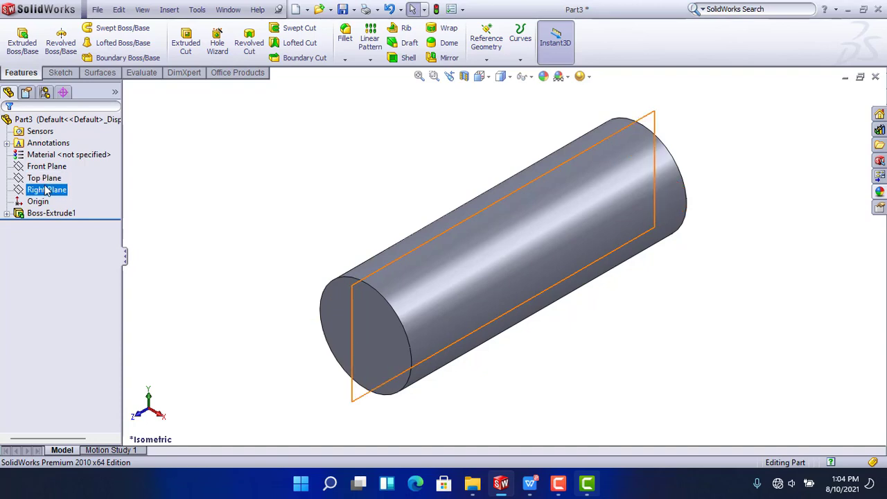
{"action": "left_click", "coordinate": [46, 189], "text": "ctrl"}
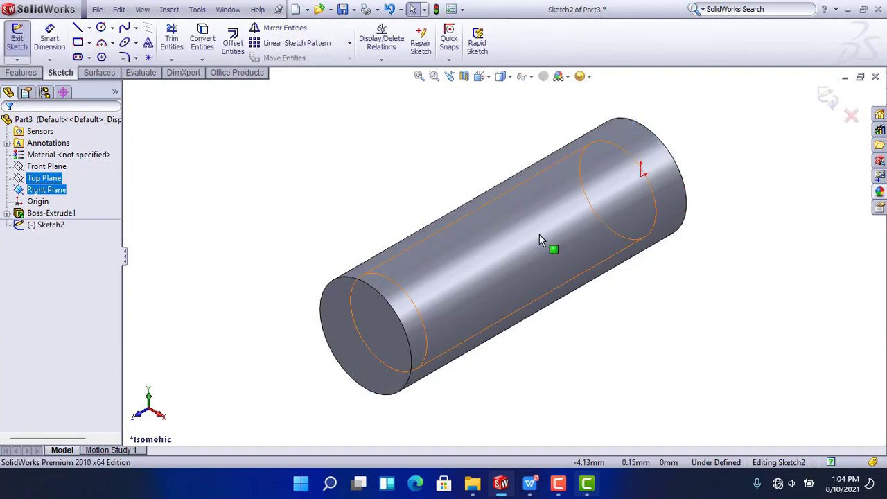
{"action": "key", "text": "space"}
{"action": "left_click", "coordinate": [581, 281]}
{"action": "left_click", "coordinate": [581, 281]}
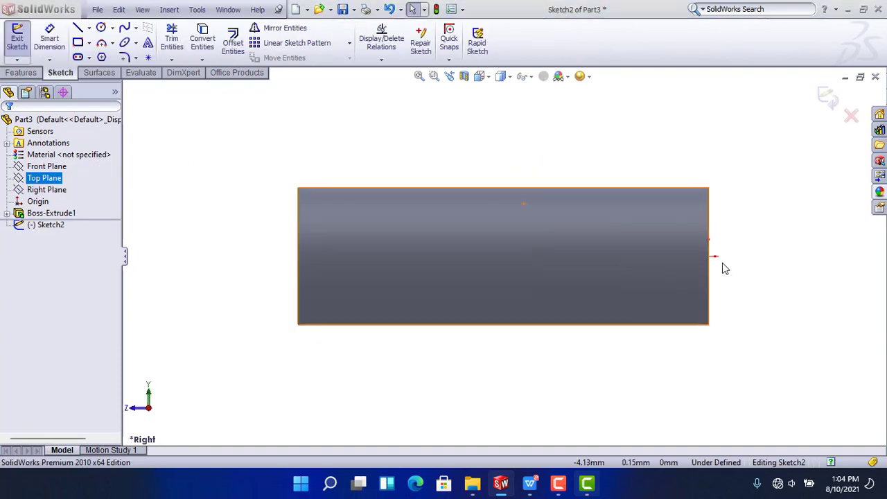
{"action": "left_click", "coordinate": [101, 29]}
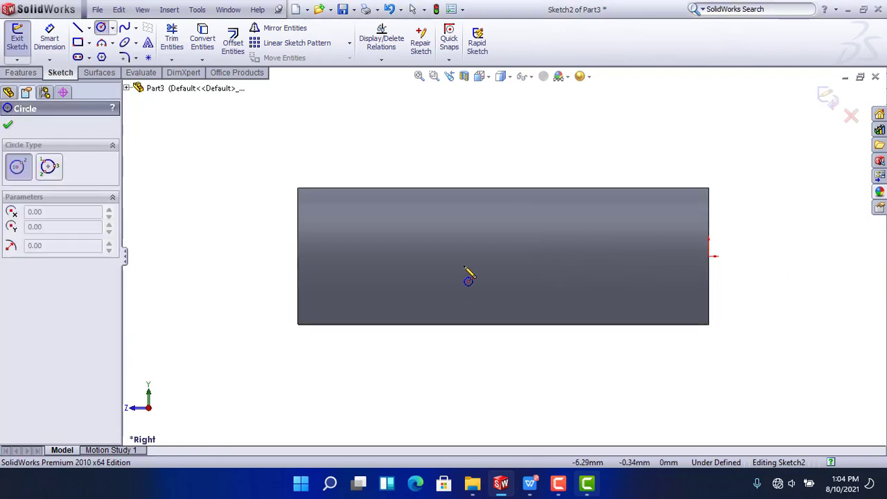
{"action": "left_click", "coordinate": [331, 257]}
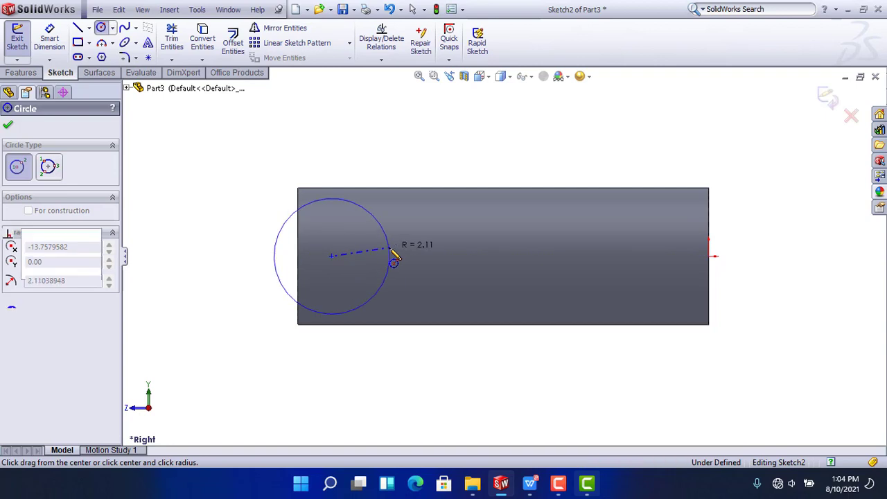
{"action": "left_click", "coordinate": [390, 257]}
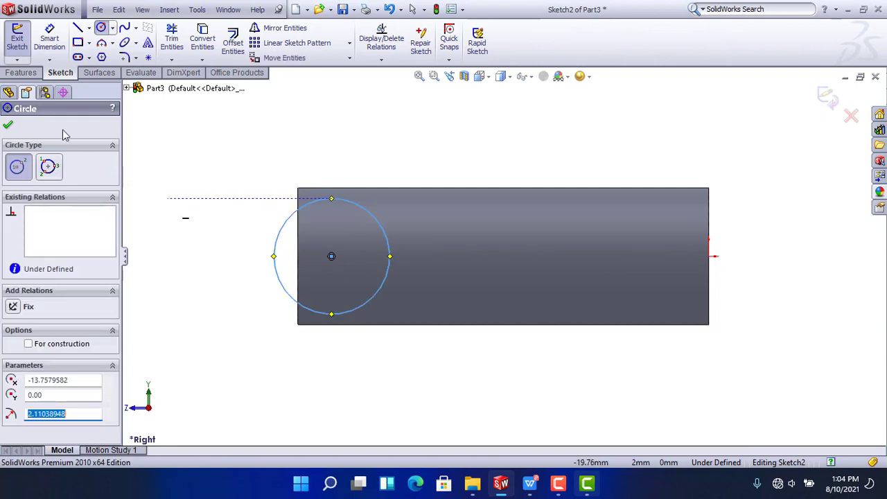
{"action": "left_click", "coordinate": [8, 127]}
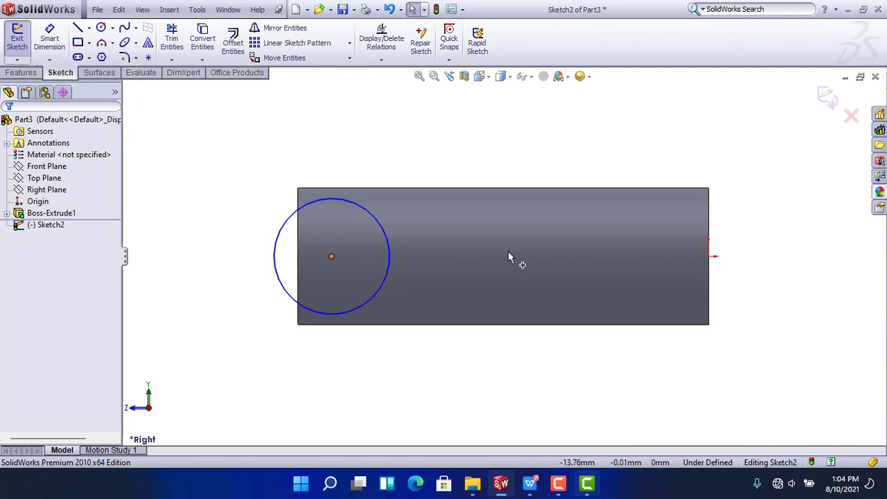
{"action": "mouse_move", "coordinate": [589, 252]}
{"action": "left_mouse_down"}
{"action": "mouse_move", "coordinate": [607, 251]}
{"action": "mouse_move", "coordinate": [594, 251]}
{"action": "left_mouse_up"}
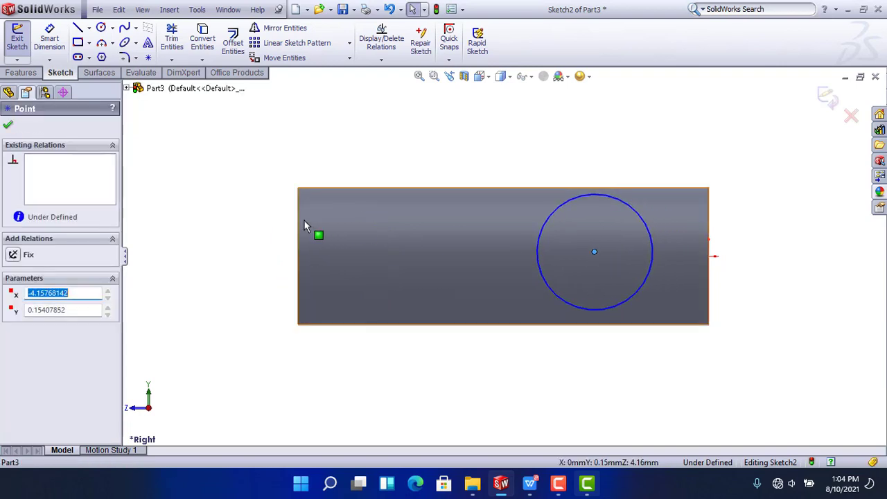
{"action": "left_click", "coordinate": [220, 201]}
Dimension the Right Plane circle with a diameter of 5 mm
{"action": "left_click", "coordinate": [50, 39]}
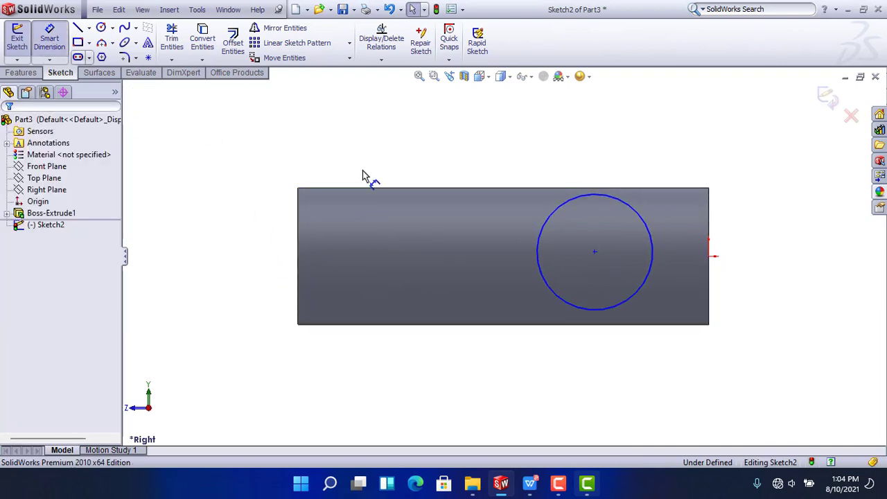
{"action": "left_click", "coordinate": [478, 254]}
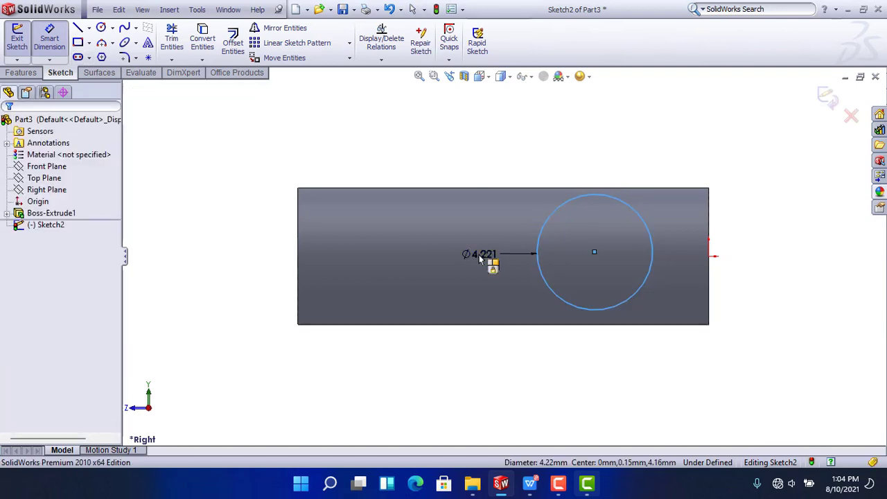
{"action": "left_click", "coordinate": [480, 258]}
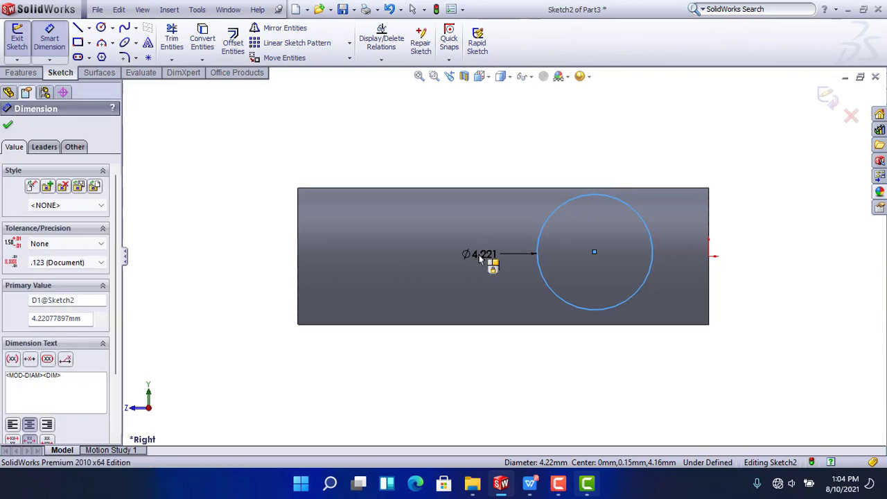
{"action": "double_click", "coordinate": [479, 258]}
{"action": "type", "text": "5"}
{"action": "key", "text": "Return"}
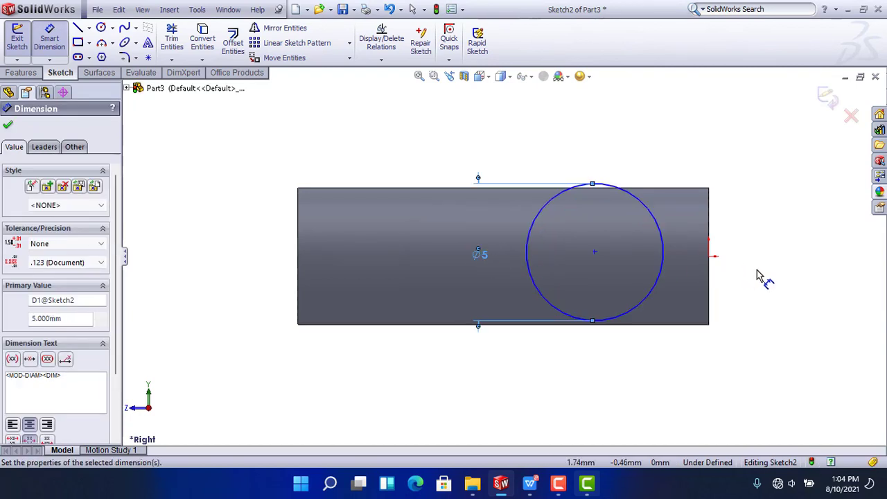
Dimension the centre of the Right Plane circle at a horizontal distance of 5 mm from the origin
{"action": "left_click", "coordinate": [708, 257]}
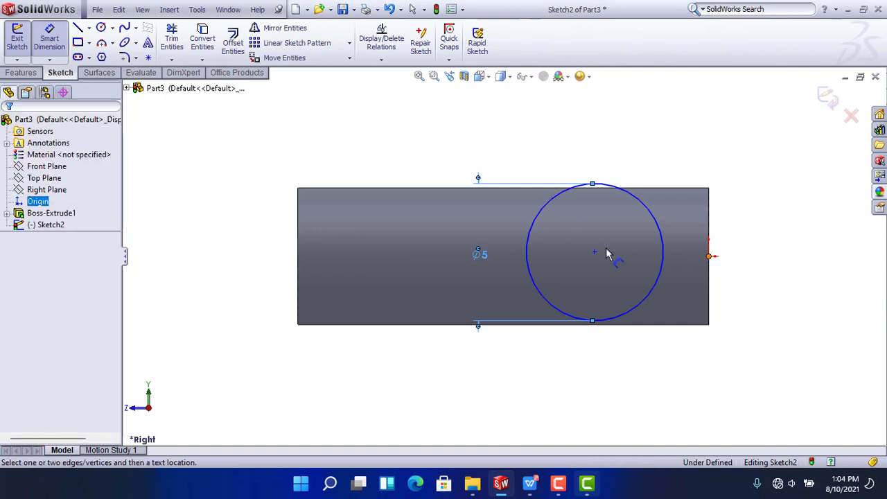
{"action": "left_click", "coordinate": [594, 252]}
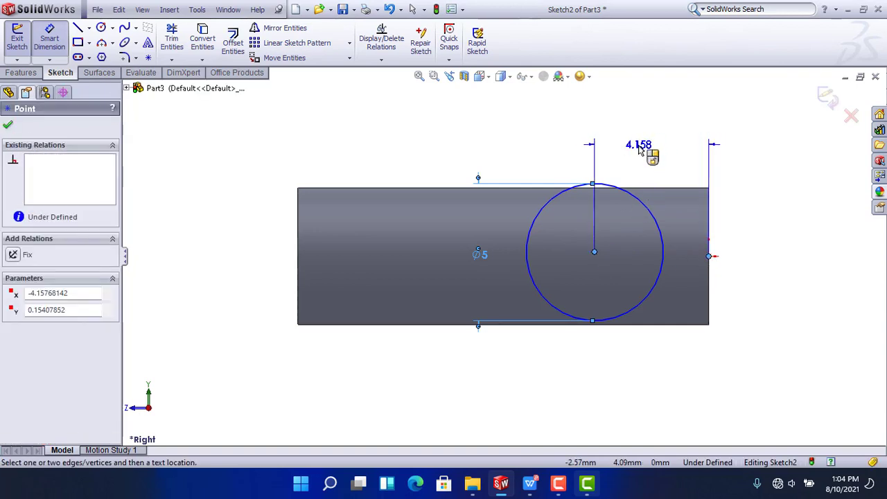
{"action": "left_click", "coordinate": [646, 149]}
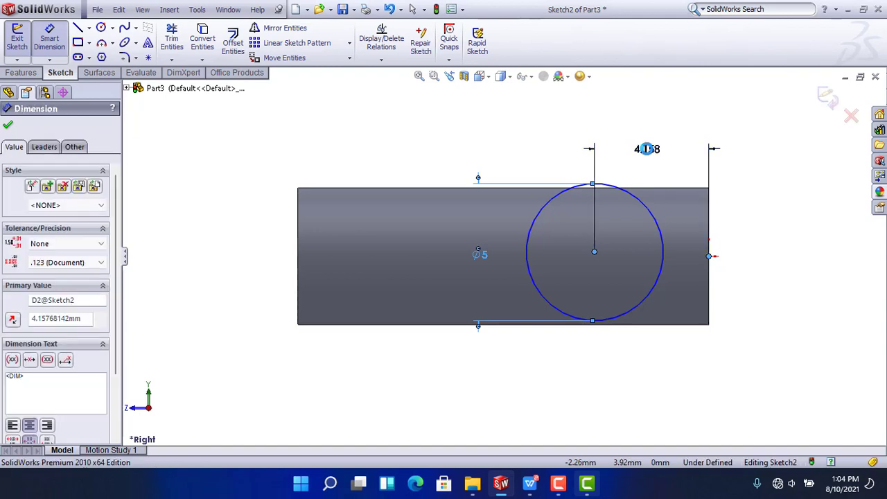
{"action": "double_click", "coordinate": [647, 149]}
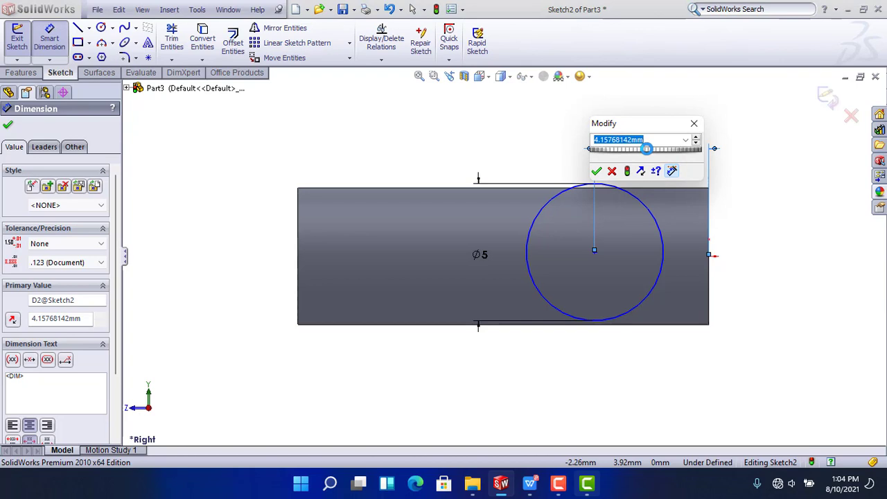
{"action": "type", "text": "5"}
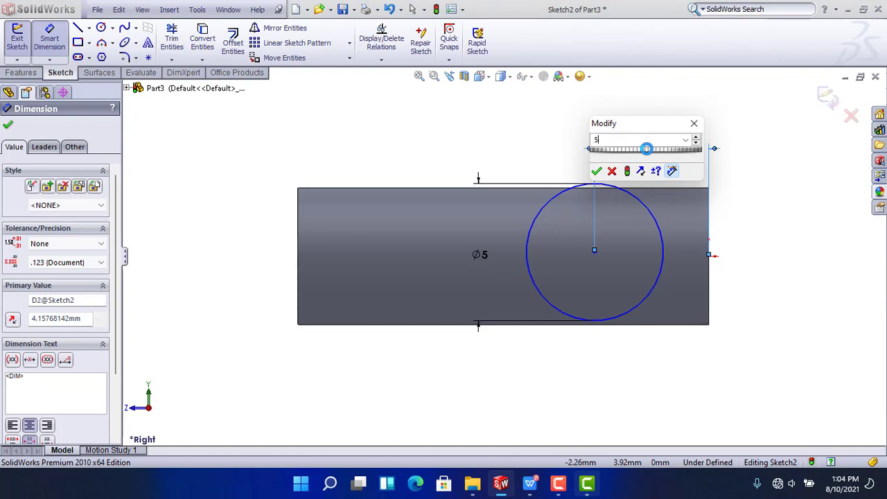
{"action": "key", "text": "Return"}
{"action": "left_click", "coordinate": [735, 260]}
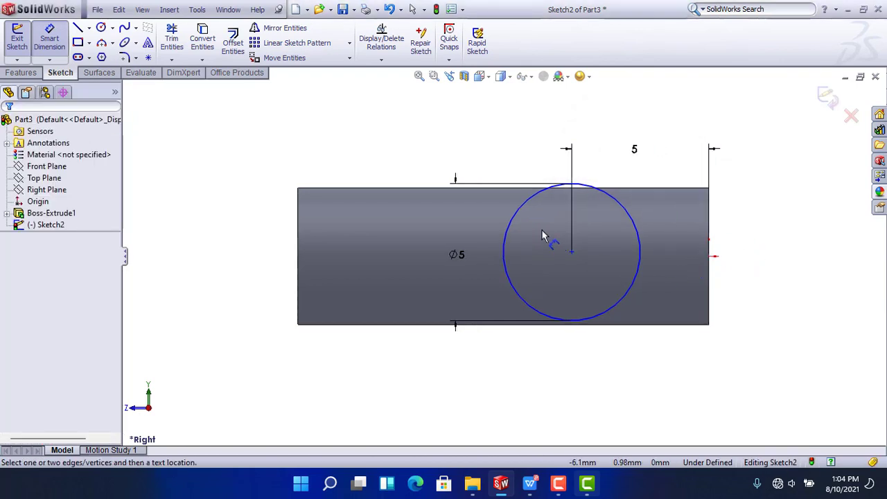
{"action": "key", "text": "Escape"}
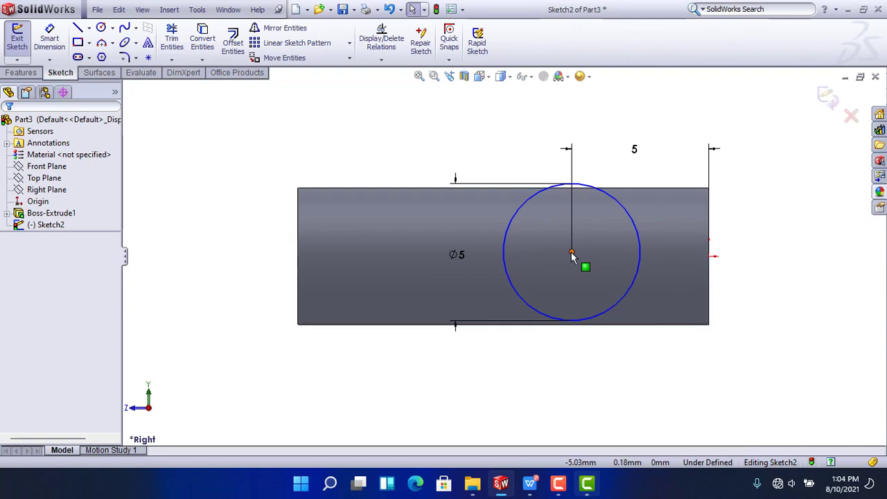
Add a Horizontal relation between the circle's centre and the origin
{"action": "left_click", "coordinate": [709, 256], "text": "ctrl"}
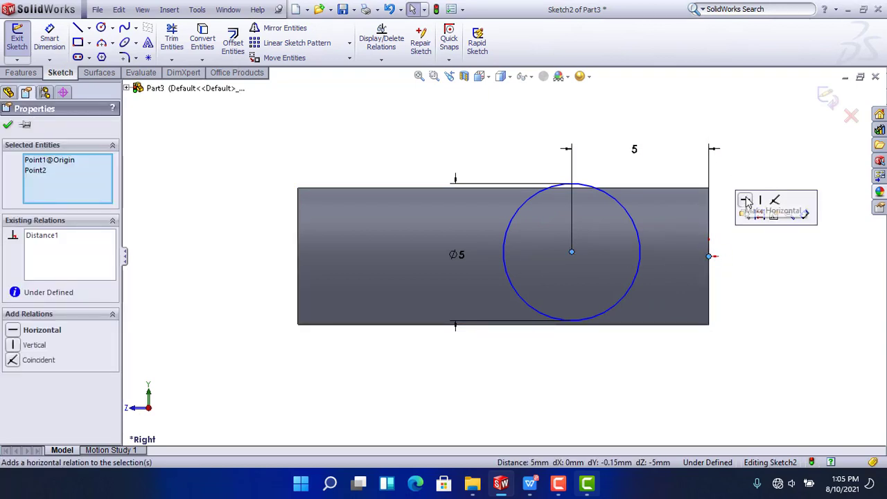
{"action": "left_click", "coordinate": [750, 208]}
{"action": "left_click", "coordinate": [739, 168]}
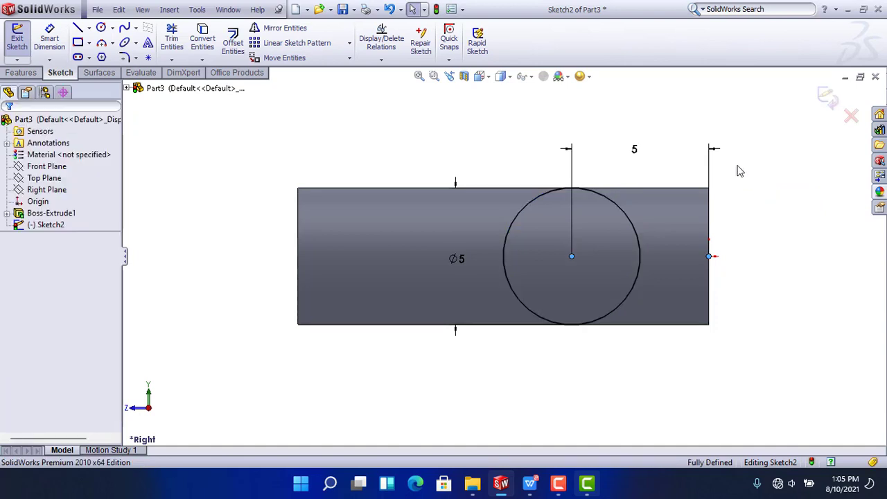
Extrude the Right Plane circle 10 mm in the reversed direction, merged with the cylinder
{"action": "left_click", "coordinate": [21, 72]}
{"action": "left_click", "coordinate": [29, 54]}
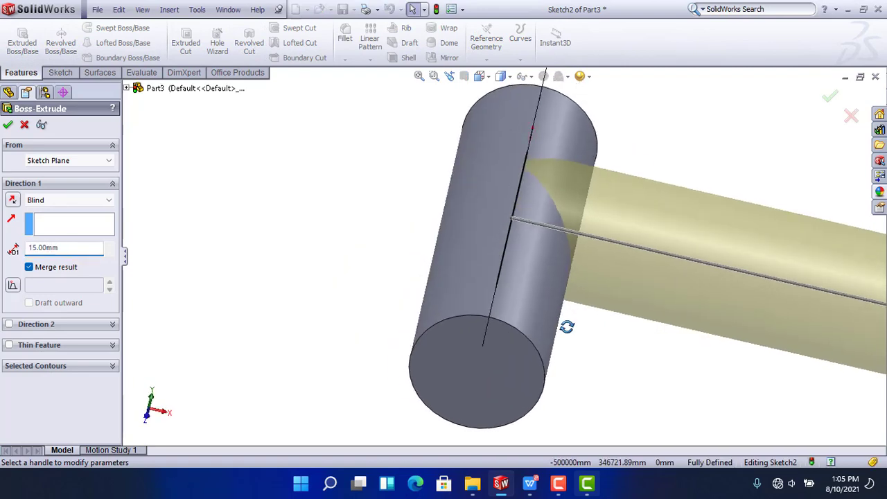
{"action": "left_click", "coordinate": [12, 199]}
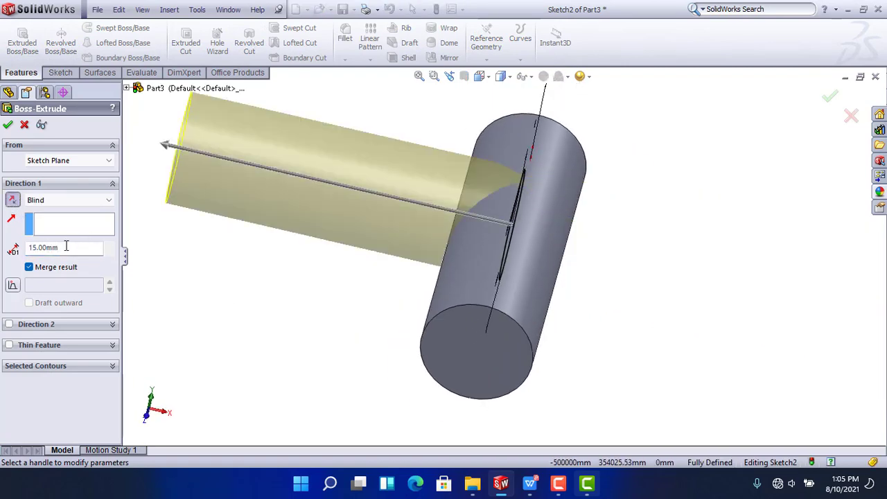
{"action": "left_click_drag", "start_coordinate": [76, 248], "coordinate": [4, 248]}
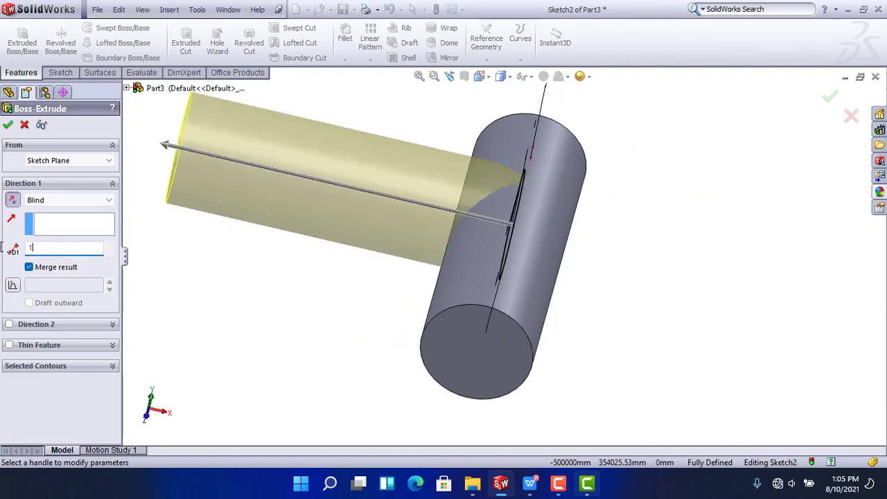
{"action": "key", "text": "Return"}
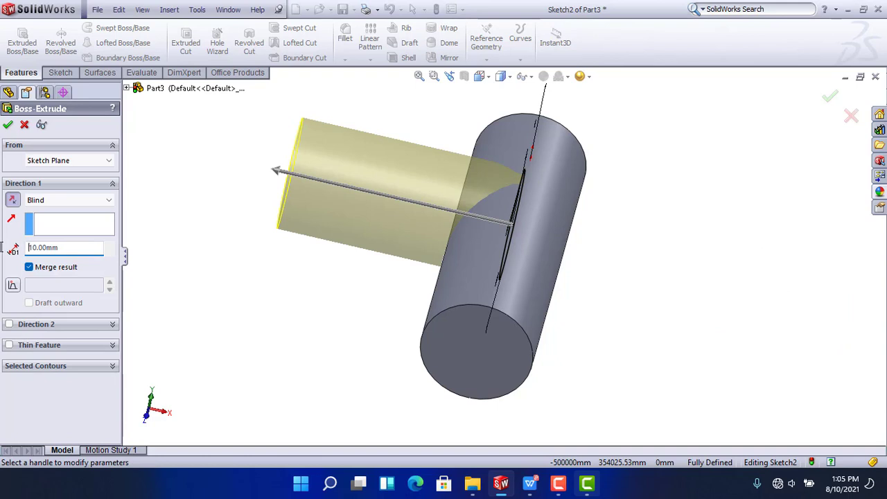
{"action": "key", "text": "Return"}
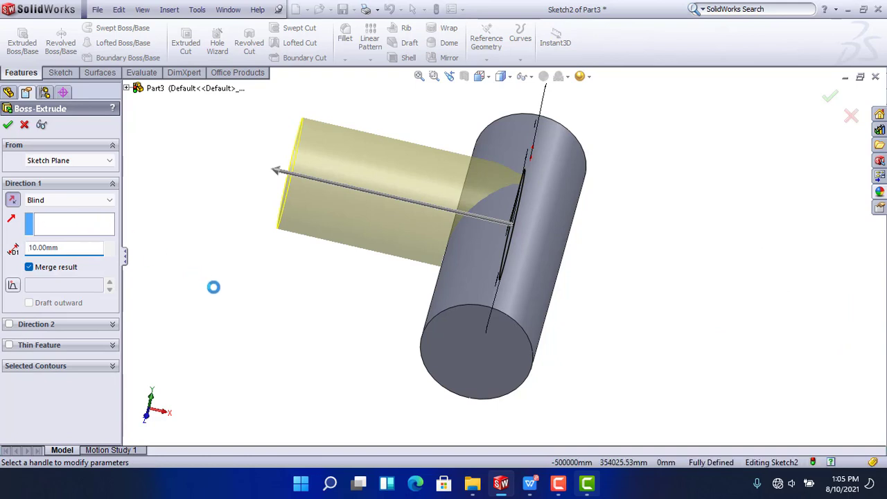
{"action": "middle_click_drag", "start_coordinate": [439, 305], "coordinate": [399, 247]}
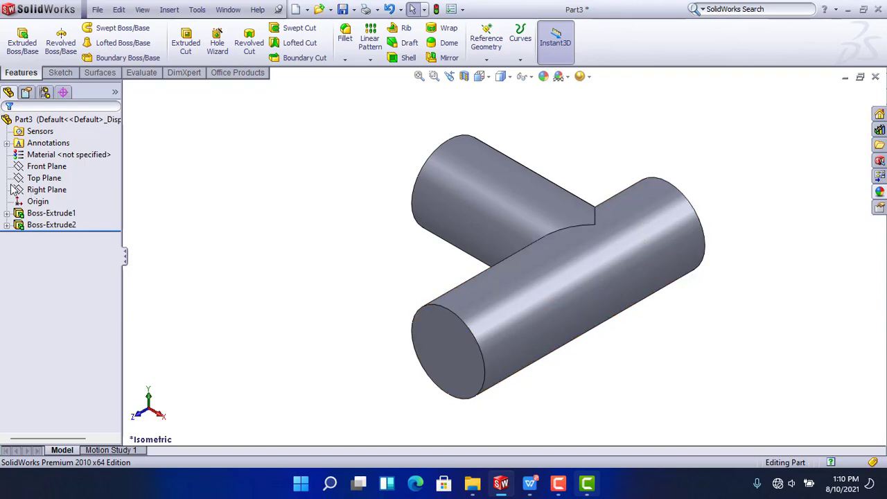
On the 15 mm cylinder's front end face, sketch an origin-centred upright rectangle about 1.7 mm wide and 10.9 mm tall, viewed normal to the face
{"action": "left_click", "coordinate": [47, 166]}
{"action": "left_click", "coordinate": [445, 411]}
{"action": "left_click", "coordinate": [461, 357]}
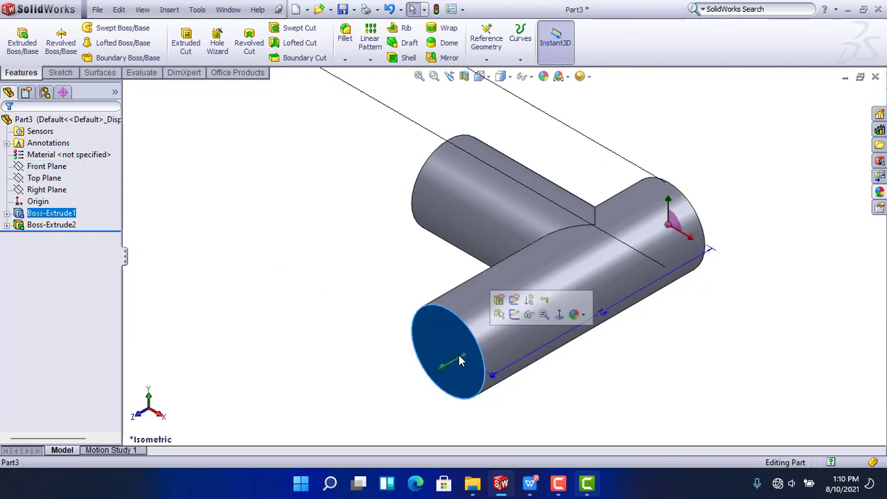
{"action": "left_click", "coordinate": [516, 316]}
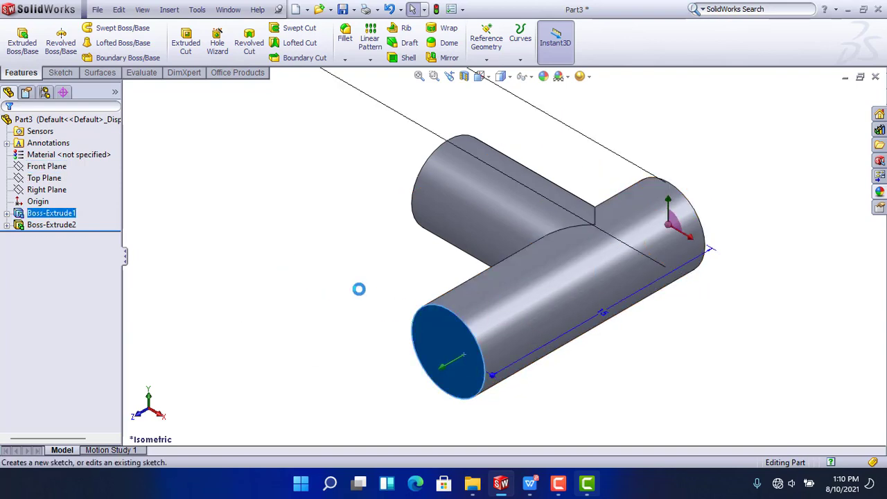
{"action": "key", "text": "space"}
{"action": "left_click", "coordinate": [388, 336]}
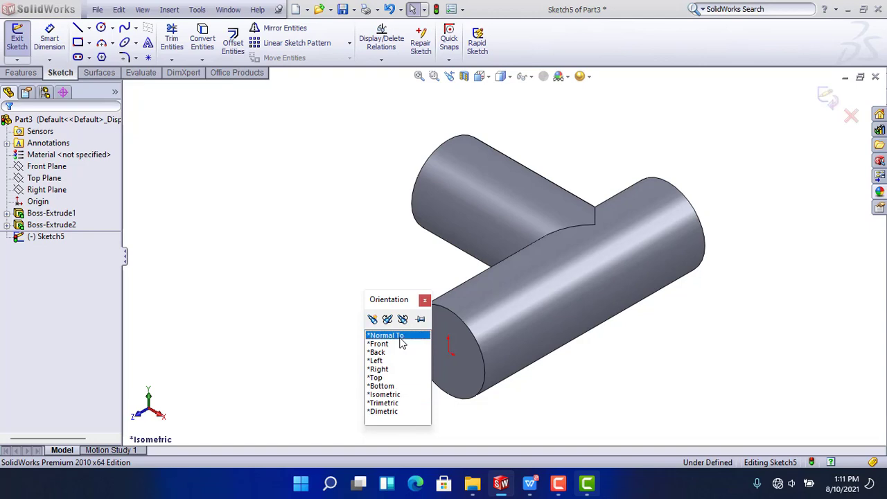
{"action": "left_click", "coordinate": [301, 256]}
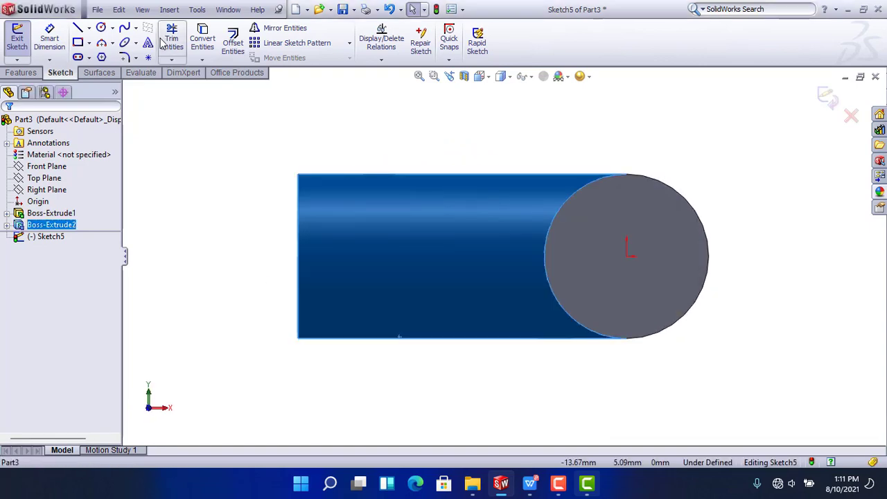
{"action": "left_click", "coordinate": [88, 43]}
{"action": "left_click", "coordinate": [122, 69]}
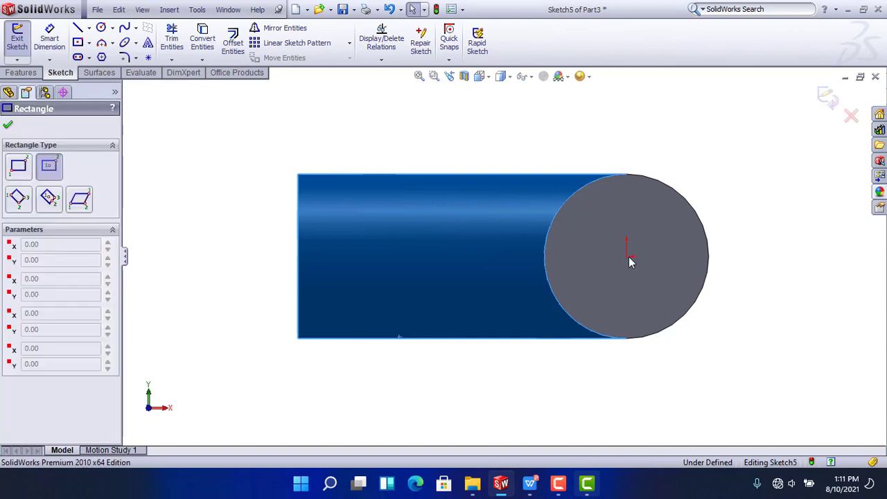
{"action": "left_click", "coordinate": [657, 72]}
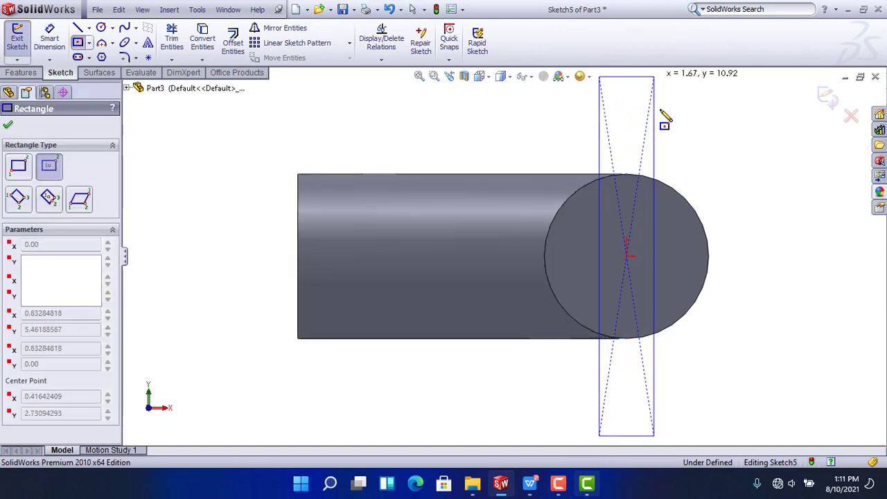
{"action": "key", "text": "f"}
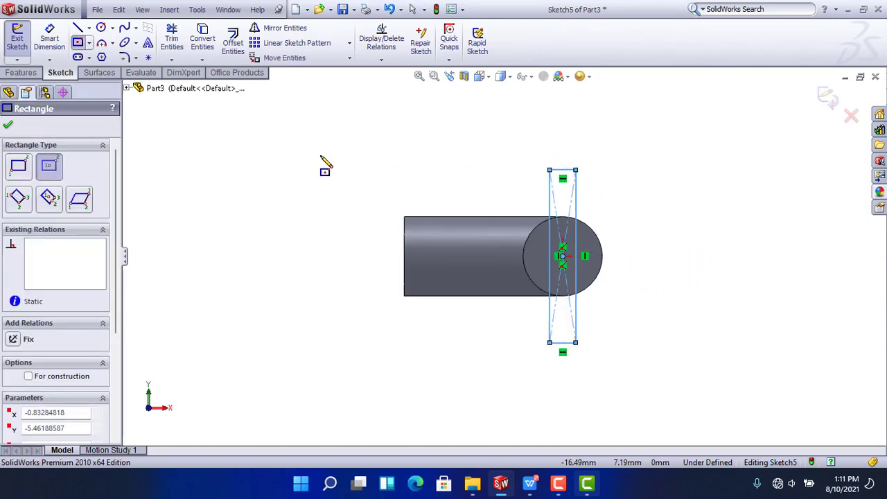
{"action": "right_click", "coordinate": [320, 156]}
{"action": "left_click", "coordinate": [320, 156]}
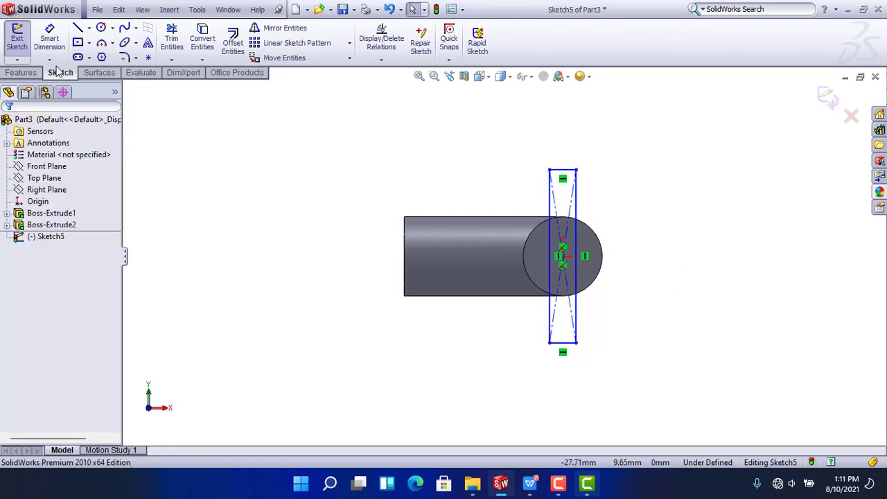
Dimension the centred rectangle with a height of 15 mm and a width of 2 mm
{"action": "left_click", "coordinate": [49, 38]}
{"action": "scroll", "coordinate": [594, 197], "scroll_direction": "down", "scroll_amount": 2}
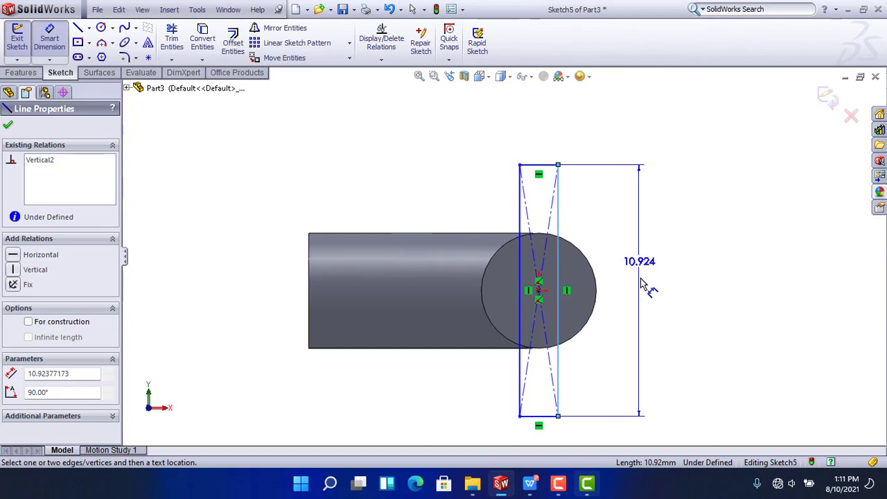
{"action": "left_click", "coordinate": [643, 291]}
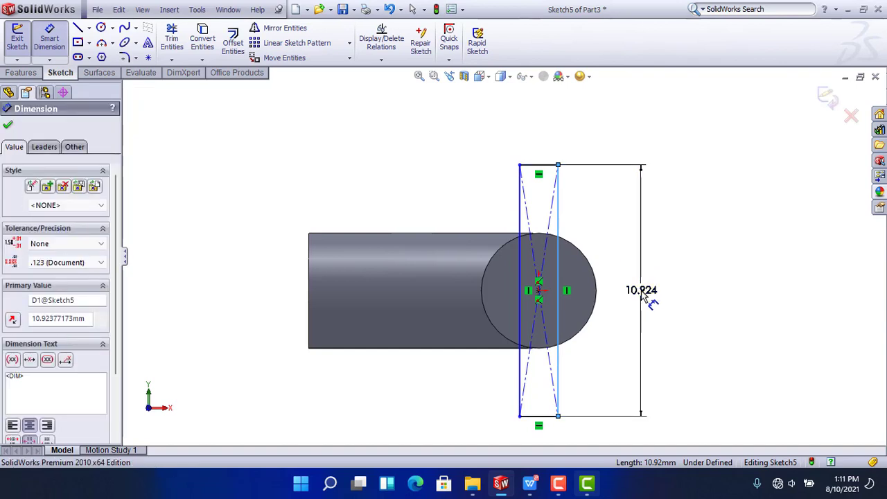
{"action": "double_click", "coordinate": [642, 290]}
{"action": "type", "text": "15"}
{"action": "key", "text": "Return"}
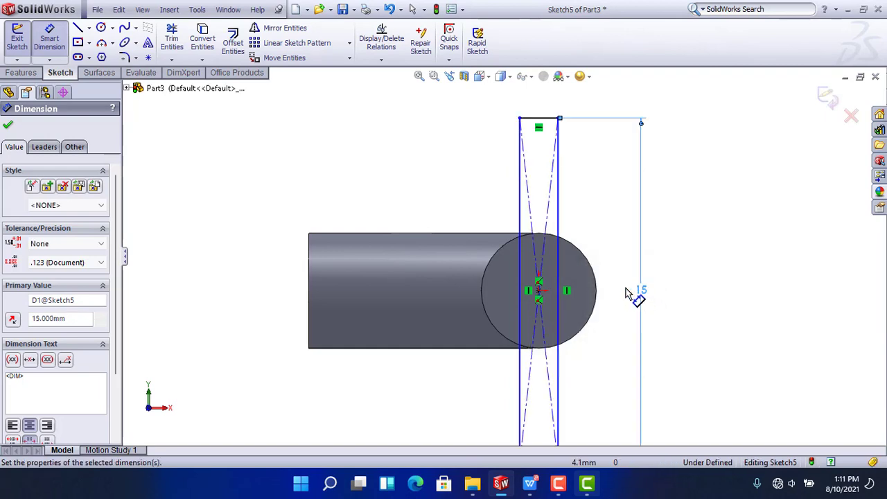
{"action": "left_click", "coordinate": [544, 112]}
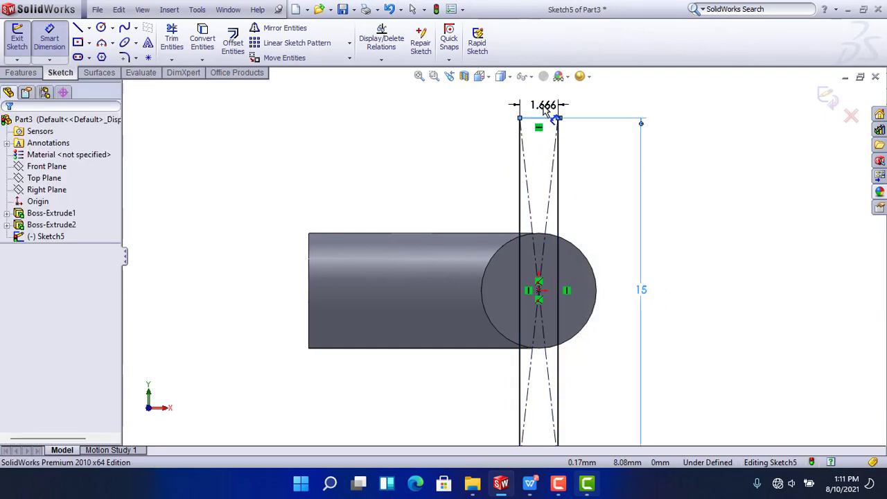
{"action": "left_click", "coordinate": [545, 107]}
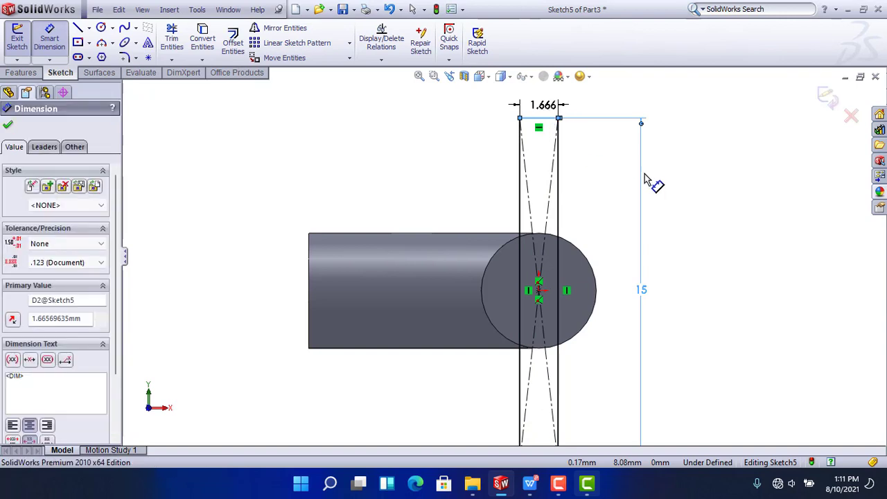
{"action": "type", "text": "1"}
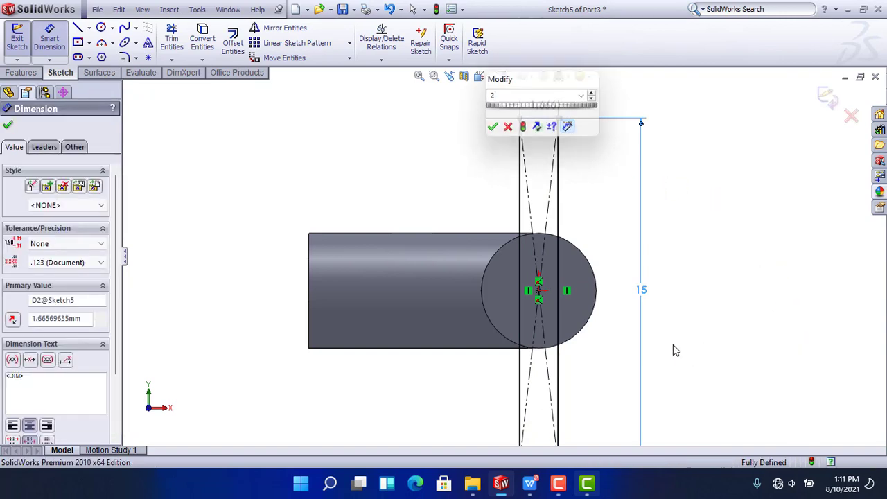
Set the width of the narrow vertical sketch rectangle to 2 mm
{"action": "key", "text": "Return"}
{"action": "scroll", "coordinate": [673, 345], "scroll_direction": "up", "scroll_amount": 5}
{"action": "middle_click_drag", "start_coordinate": [624, 357], "coordinate": [506, 399]}
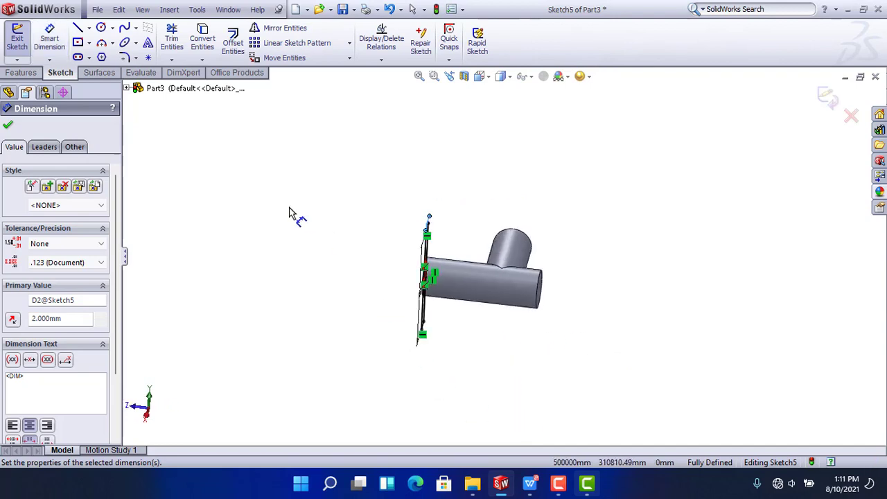
Extrude the rectangle 50 mm away from the cylinders, starting from a reversed 2 mm offset so the blade overlaps the shaft
{"action": "left_click", "coordinate": [20, 73]}
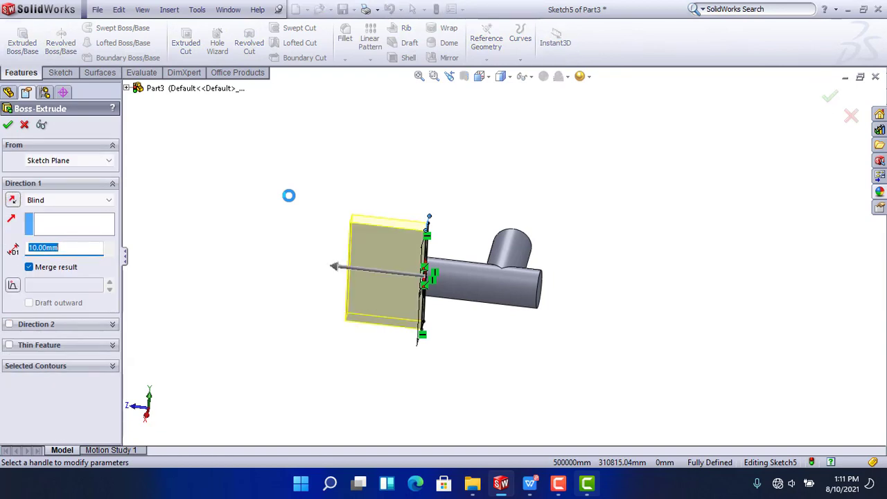
{"action": "left_click", "coordinate": [85, 161]}
{"action": "left_click", "coordinate": [79, 196]}
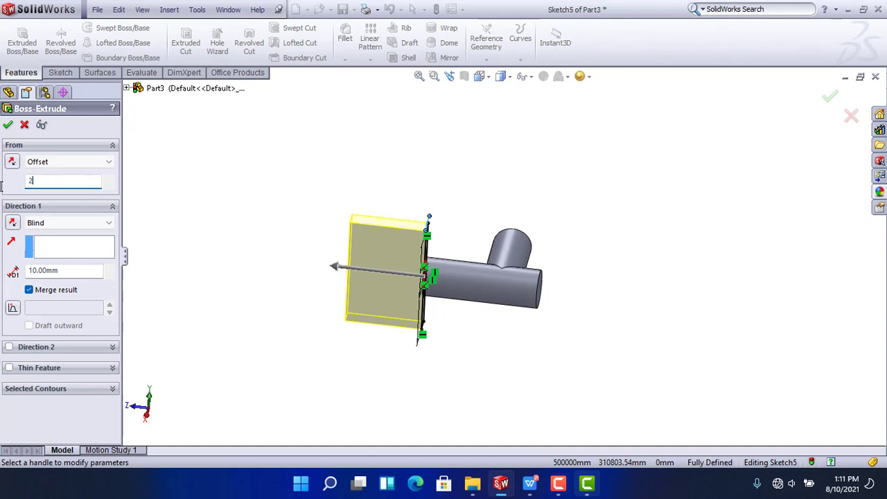
{"action": "key", "text": "Return"}
{"action": "left_click", "coordinate": [12, 165]}
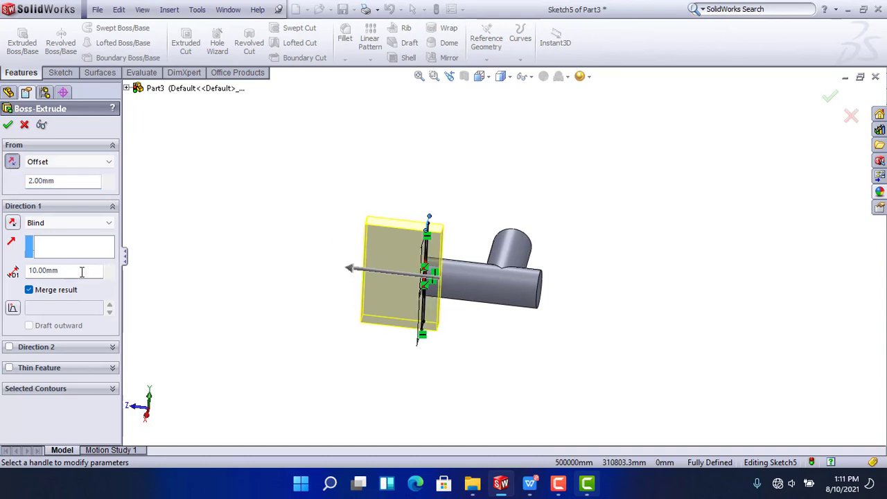
{"action": "left_click_drag", "start_coordinate": [81, 272], "coordinate": [2, 271]}
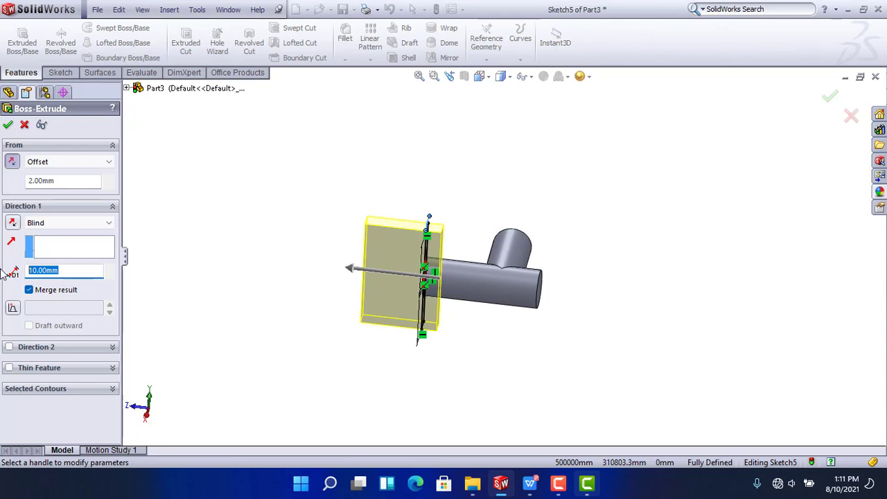
{"action": "type", "text": "50"}
{"action": "key", "text": "Return"}
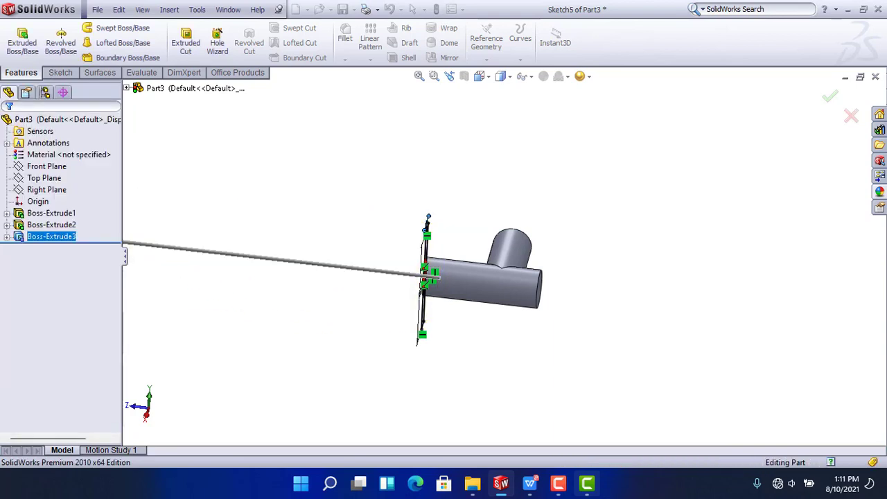
Fillet the upper corner edge at the blade's free end with a 15 mm radius
{"action": "scroll", "coordinate": [468, 253], "scroll_direction": "down", "scroll_amount": 5}
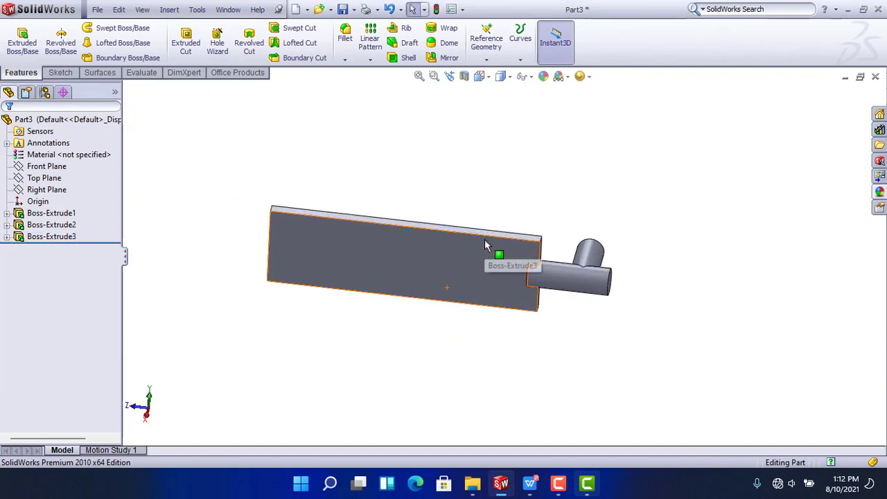
{"action": "left_click", "coordinate": [345, 34]}
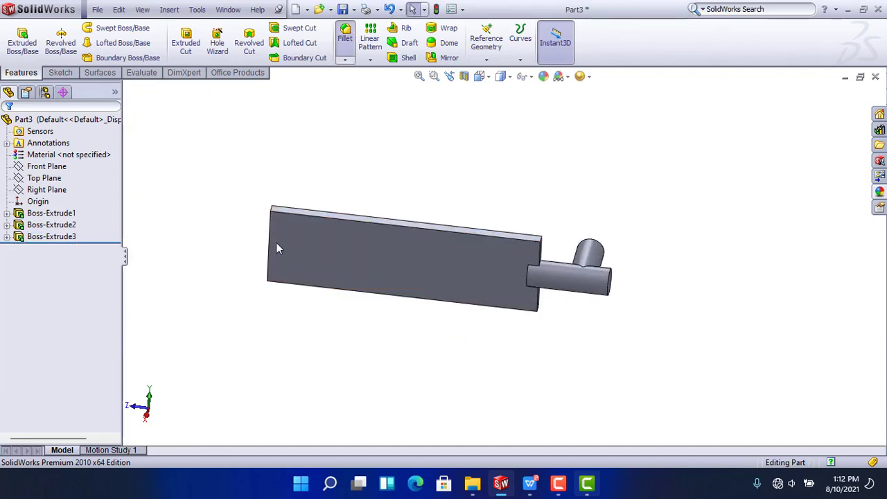
{"action": "scroll", "coordinate": [275, 215], "scroll_direction": "down", "scroll_amount": 1}
{"action": "left_click", "coordinate": [282, 211]}
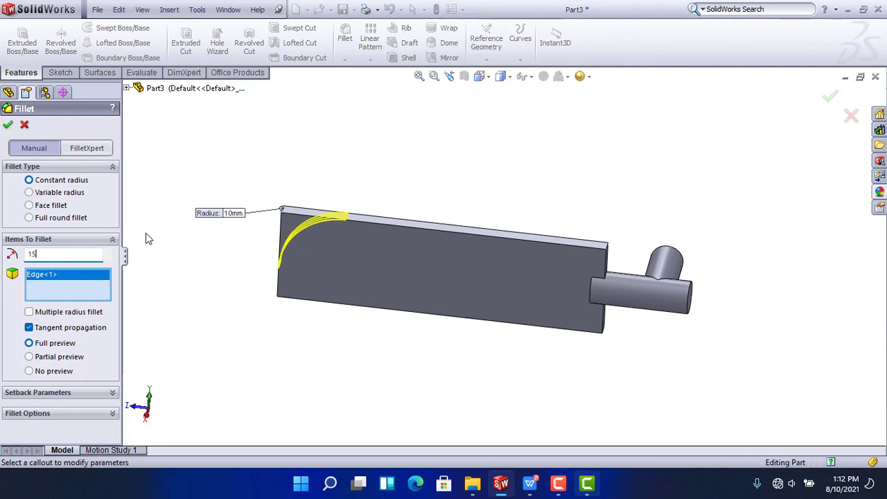
{"action": "key", "text": "Return"}
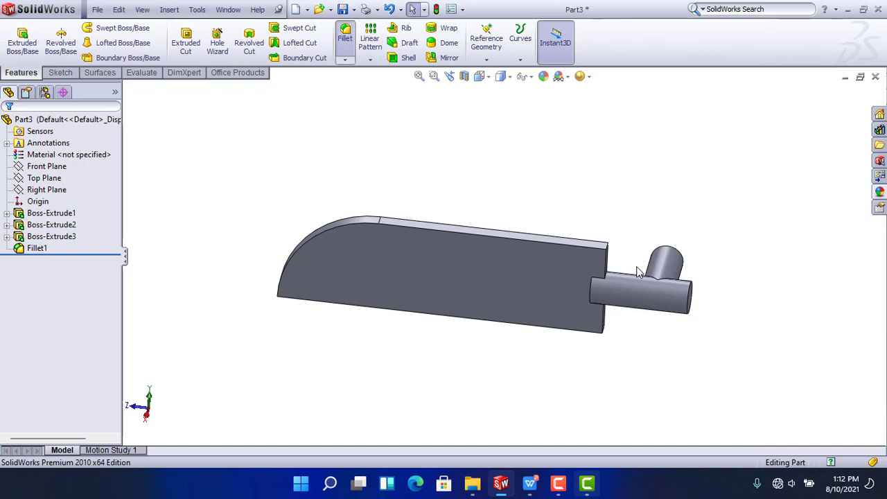
Fillet the upper and lower corner edges at the blade's shaft end with a 5 mm radius
{"action": "scroll", "coordinate": [634, 269], "scroll_direction": "down", "scroll_amount": 1}
{"action": "left_click", "coordinate": [596, 242]}
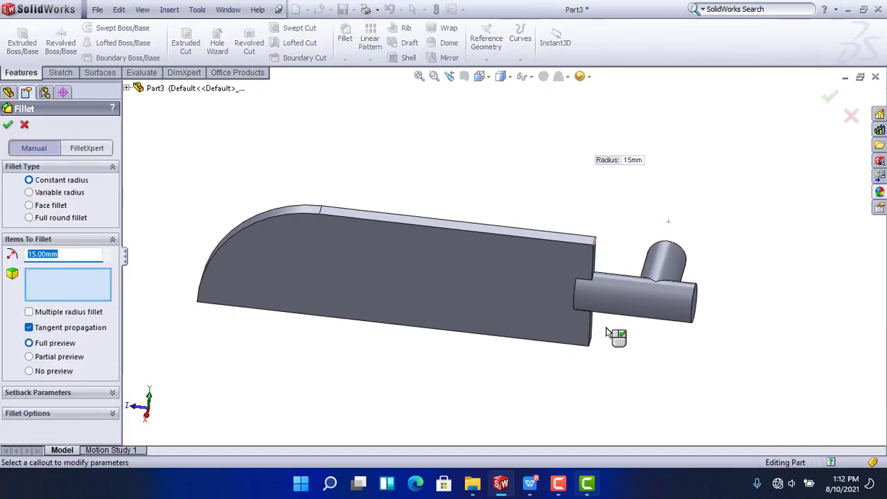
{"action": "left_click", "coordinate": [592, 343]}
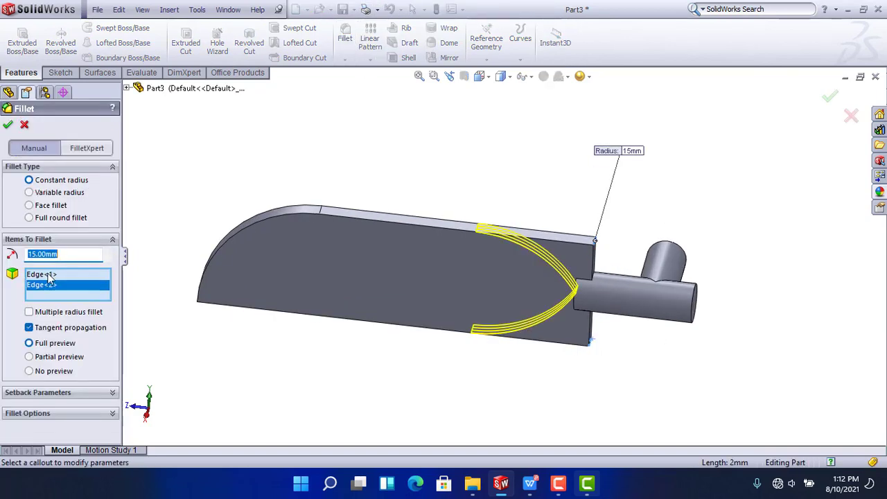
{"action": "type", "text": "5"}
{"action": "key", "text": "Return"}
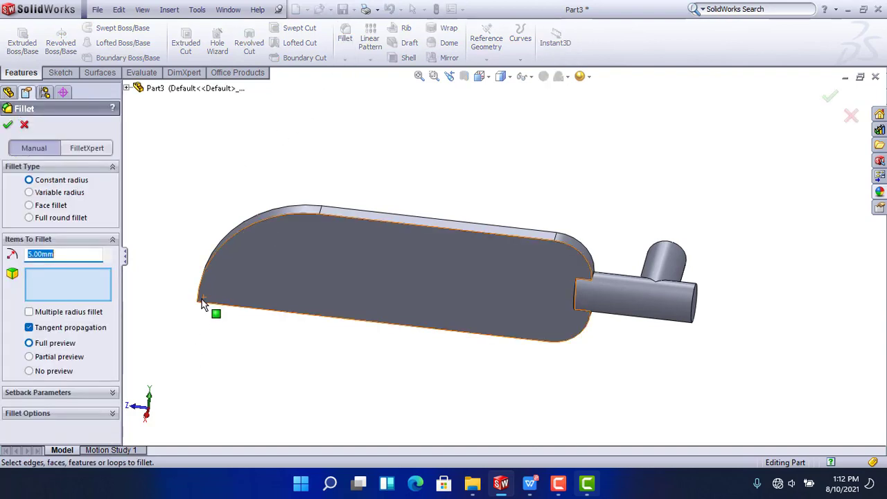
Round the sharp lower corner edge at the blade's tip with a 2 mm fillet
{"action": "middle_click_drag", "start_coordinate": [211, 303], "coordinate": [274, 307]}
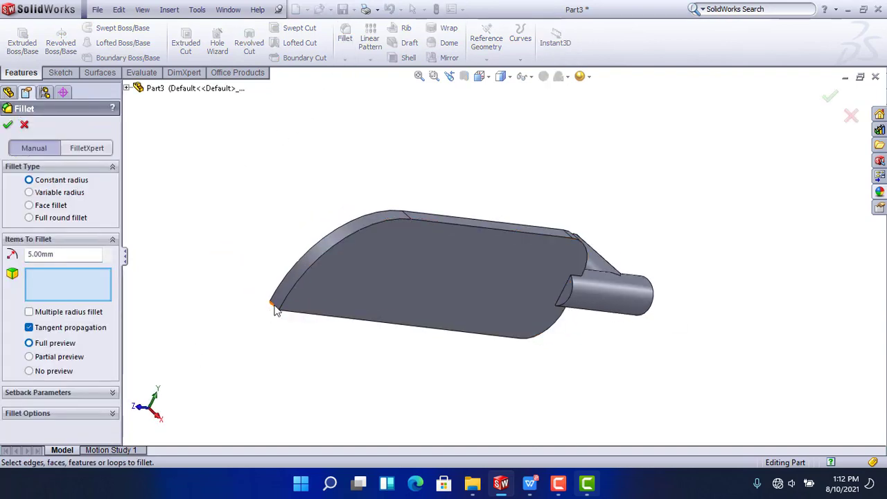
{"action": "left_click", "coordinate": [273, 307]}
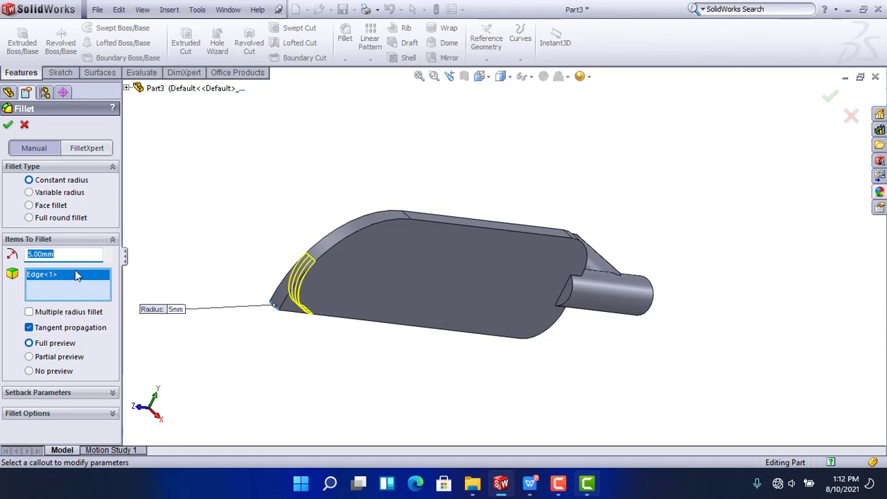
{"action": "type", "text": "2"}
{"action": "key", "text": "Return"}
{"action": "key", "text": "Return"}
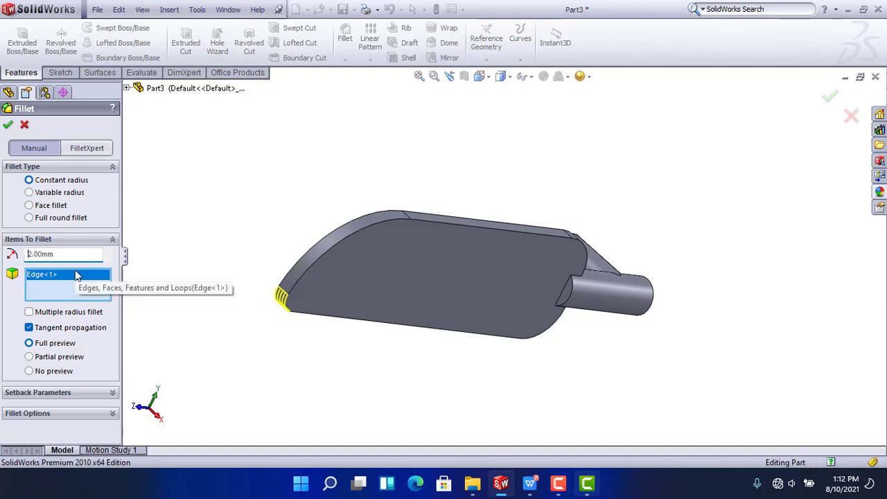
Start a 0.5 mm fillet on the shaft's end edges, its upper junction with one blade face, and its junction across the blade's upper thickness
{"action": "middle_click_drag", "start_coordinate": [571, 352], "coordinate": [559, 298]}
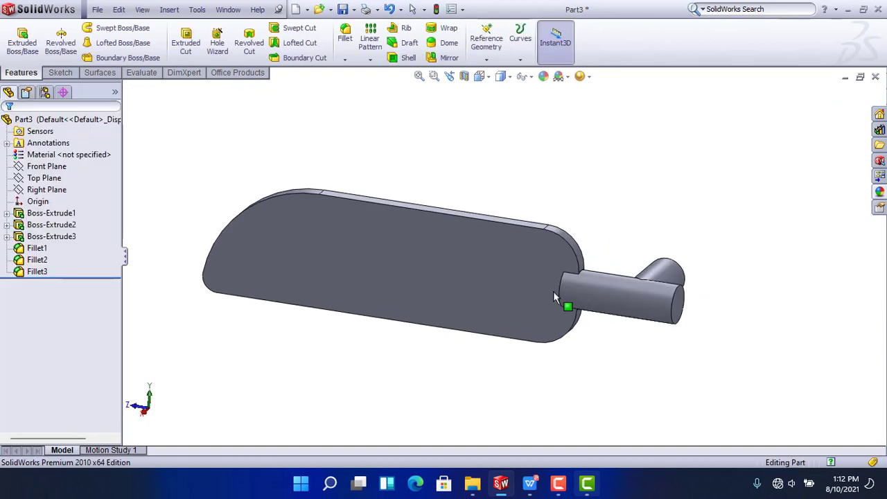
{"action": "scroll", "coordinate": [586, 278], "scroll_direction": "down", "scroll_amount": 5}
{"action": "middle_click_drag", "start_coordinate": [619, 289], "coordinate": [655, 253]}
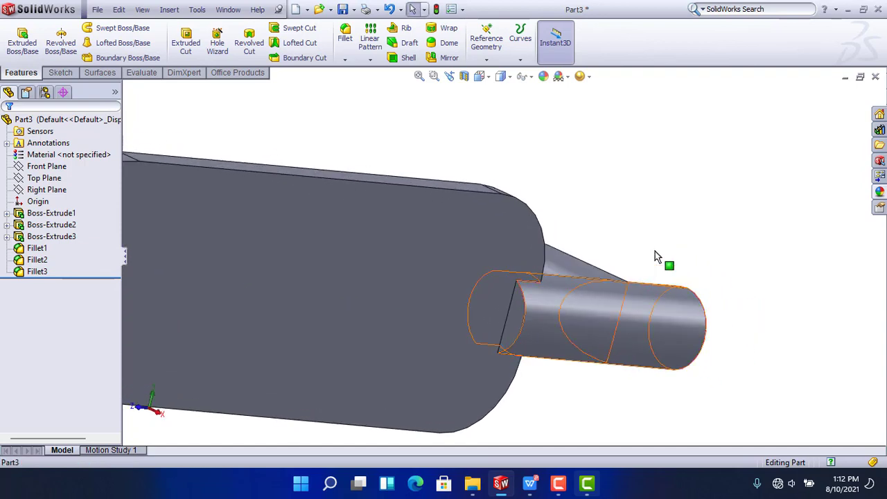
{"action": "left_click", "coordinate": [346, 35]}
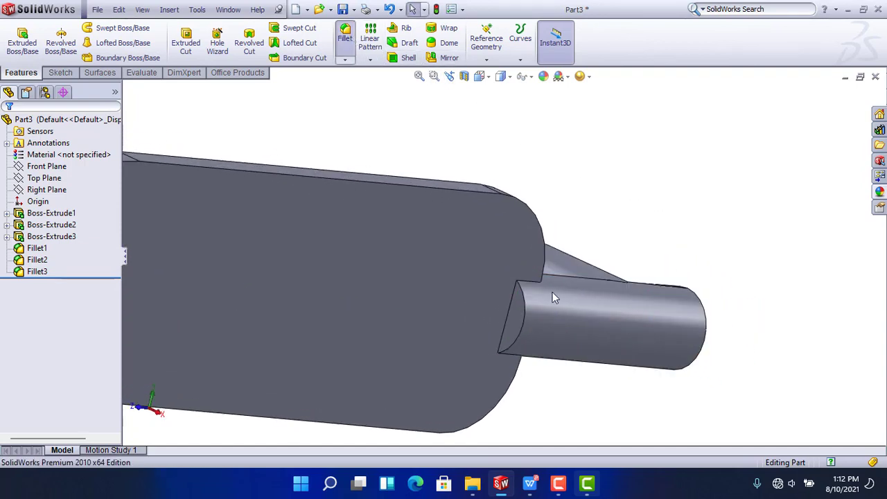
{"action": "left_click", "coordinate": [526, 299]}
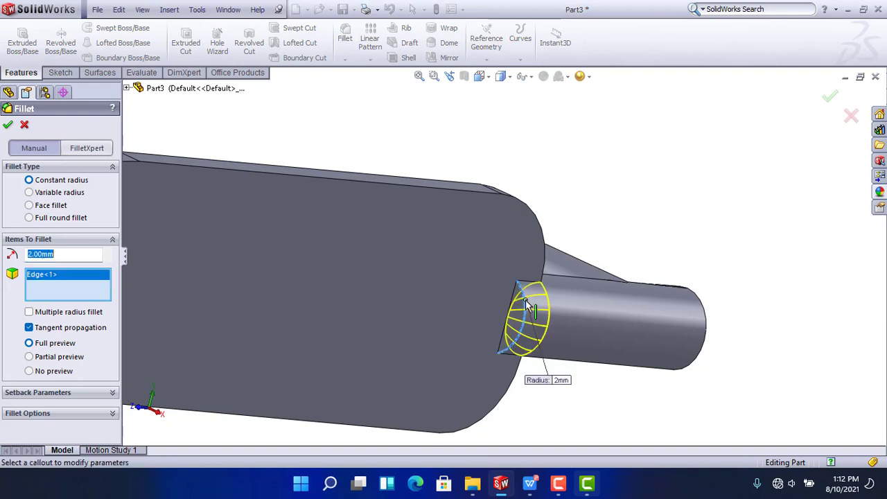
{"action": "left_click", "coordinate": [512, 292]}
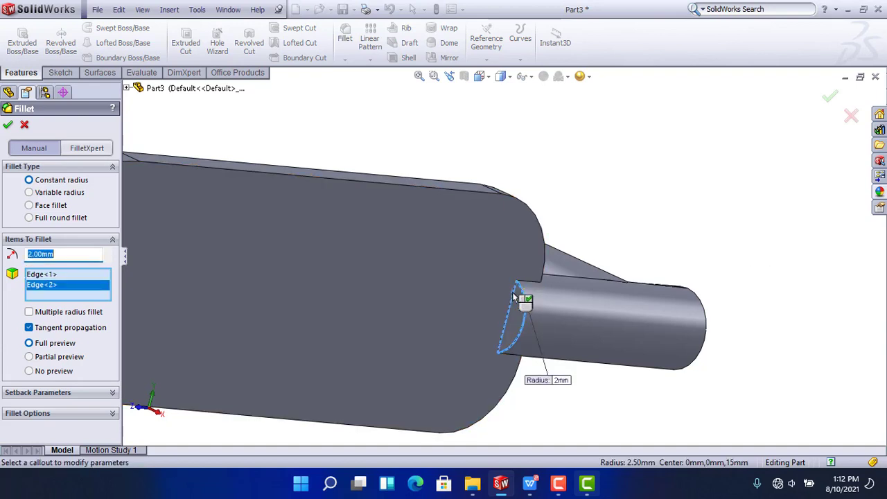
{"action": "left_click", "coordinate": [530, 290]}
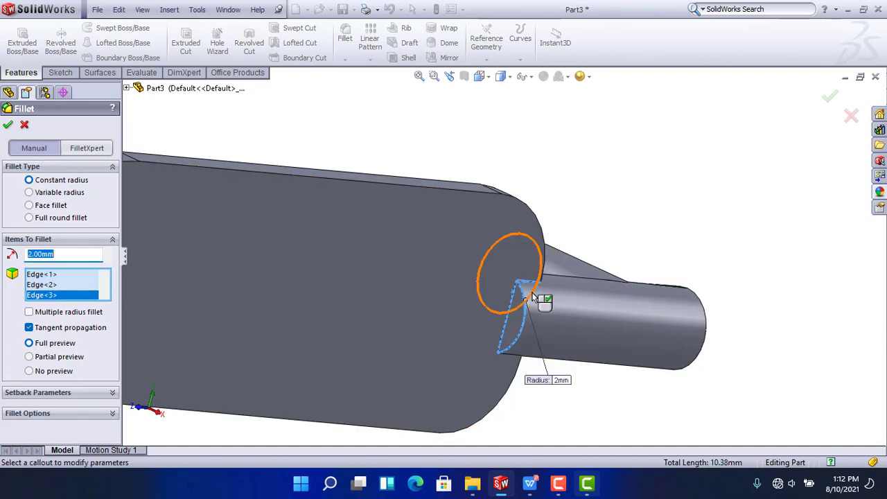
{"action": "middle_click_drag", "start_coordinate": [531, 291], "coordinate": [298, 208]}
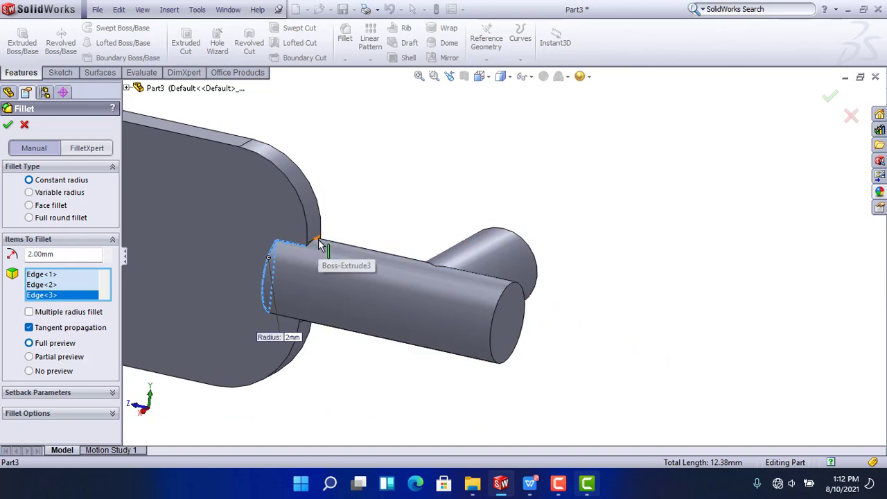
{"action": "scroll", "coordinate": [330, 246], "scroll_direction": "down", "scroll_amount": 3}
{"action": "scroll", "coordinate": [329, 244], "scroll_direction": "down", "scroll_amount": 3}
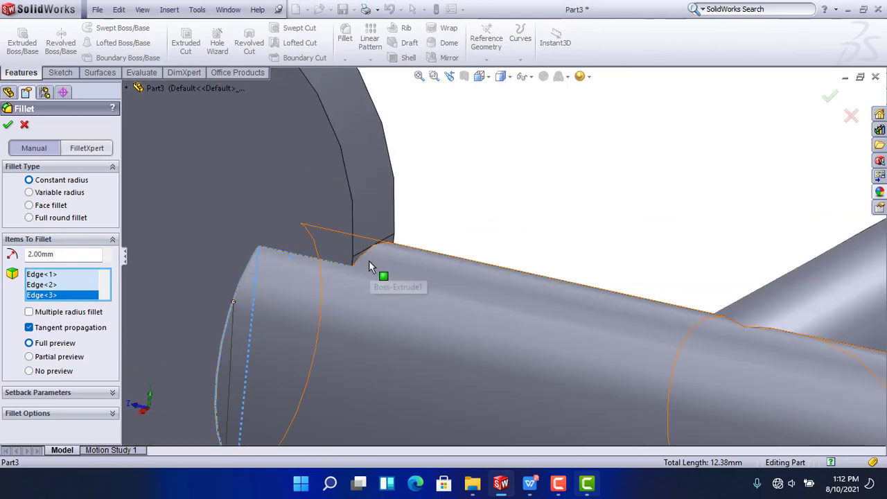
{"action": "left_click", "coordinate": [362, 259]}
{"action": "scroll", "coordinate": [251, 293], "scroll_direction": "up", "scroll_amount": 3}
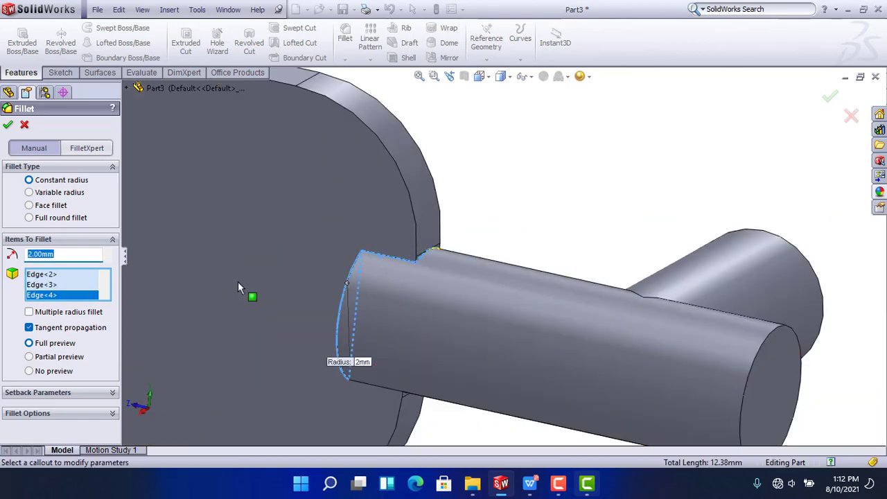
{"action": "type", "text": "0.5"}
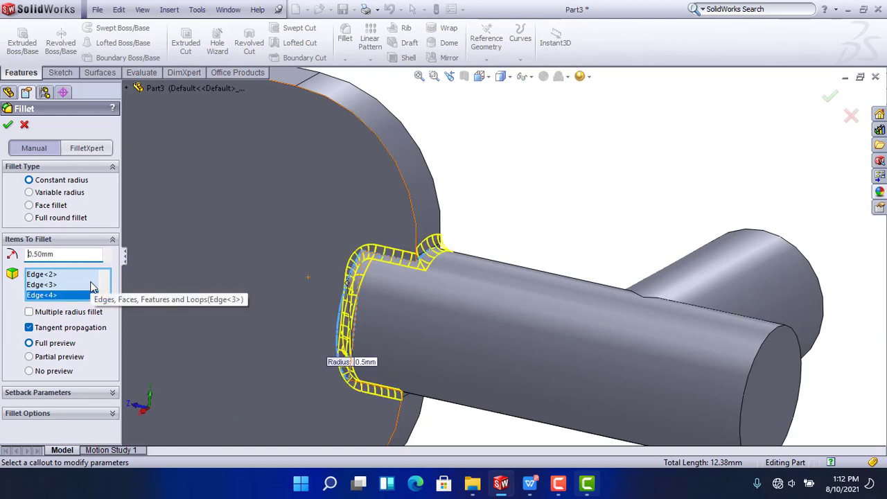
Add the lower blade-thickness junction and the opposite side's shaft-end and junction edges to the 0.5 mm fillet, and apply it
{"action": "middle_click_drag", "start_coordinate": [349, 264], "coordinate": [315, 305]}
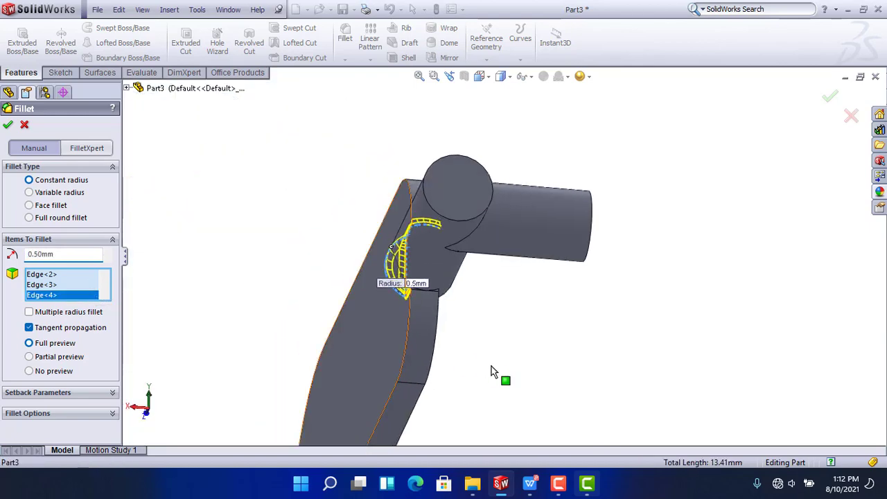
{"action": "scroll", "coordinate": [488, 356], "scroll_direction": "down", "scroll_amount": 5}
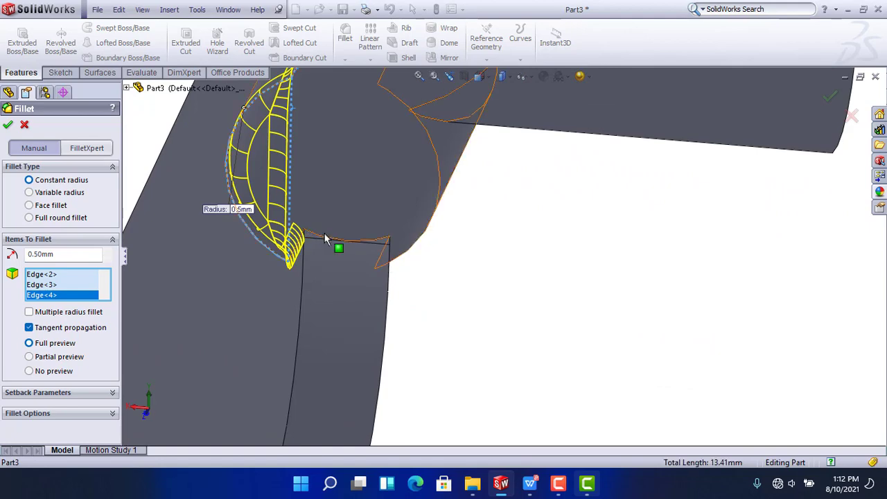
{"action": "left_click", "coordinate": [323, 239]}
{"action": "middle_click_drag", "start_coordinate": [410, 269], "coordinate": [429, 254]}
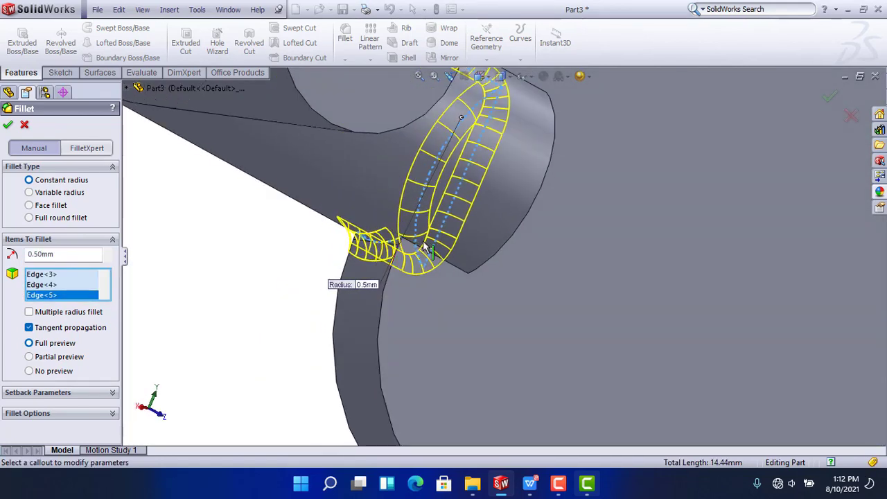
{"action": "left_click", "coordinate": [459, 269]}
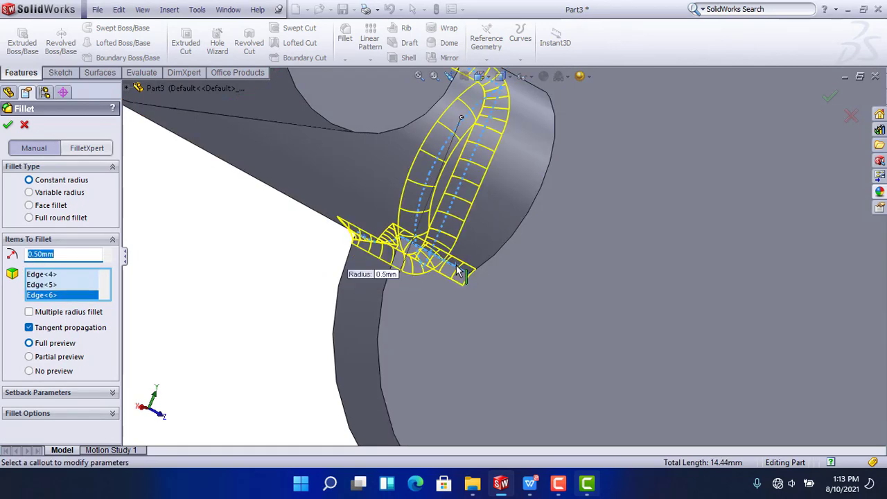
{"action": "middle_click_drag", "start_coordinate": [458, 270], "coordinate": [420, 238]}
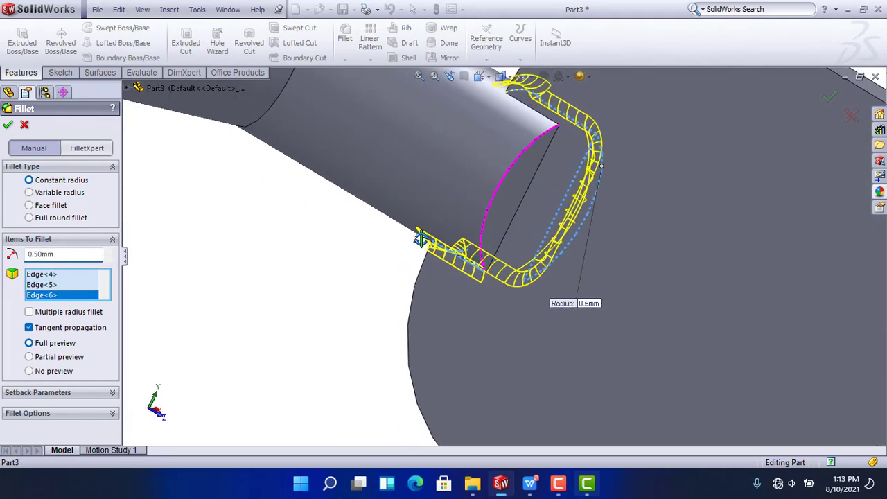
{"action": "left_click", "coordinate": [521, 211]}
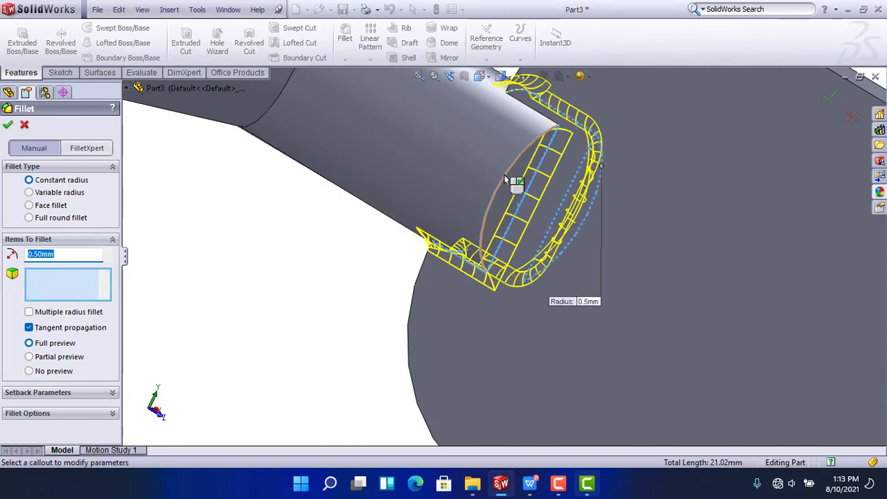
{"action": "left_click", "coordinate": [504, 178]}
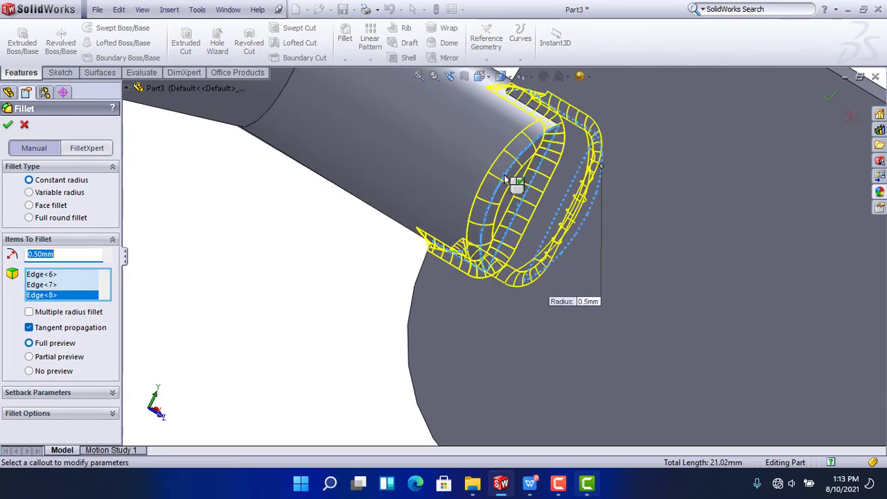
{"action": "key", "text": "Return"}
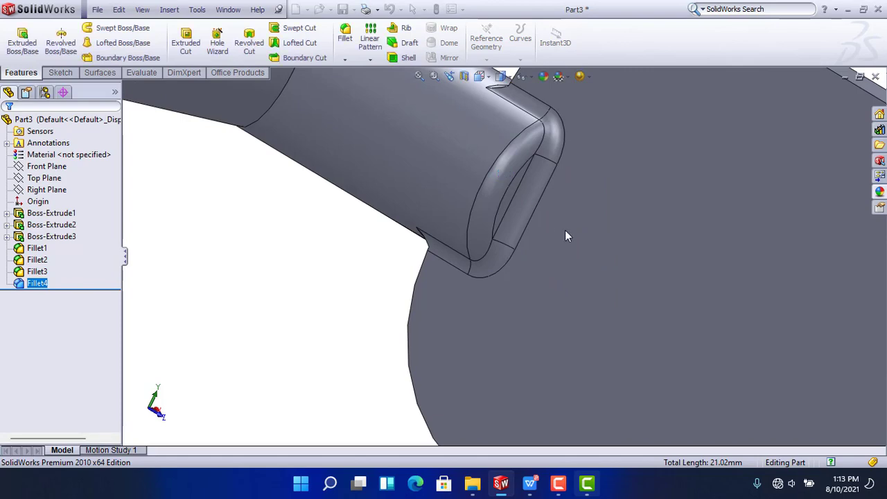
{"action": "scroll", "coordinate": [565, 232], "scroll_direction": "up", "scroll_amount": 3}
{"action": "middle_click_drag", "start_coordinate": [563, 239], "coordinate": [489, 236]}
{"action": "scroll", "coordinate": [525, 243], "scroll_direction": "up", "scroll_amount": 4}
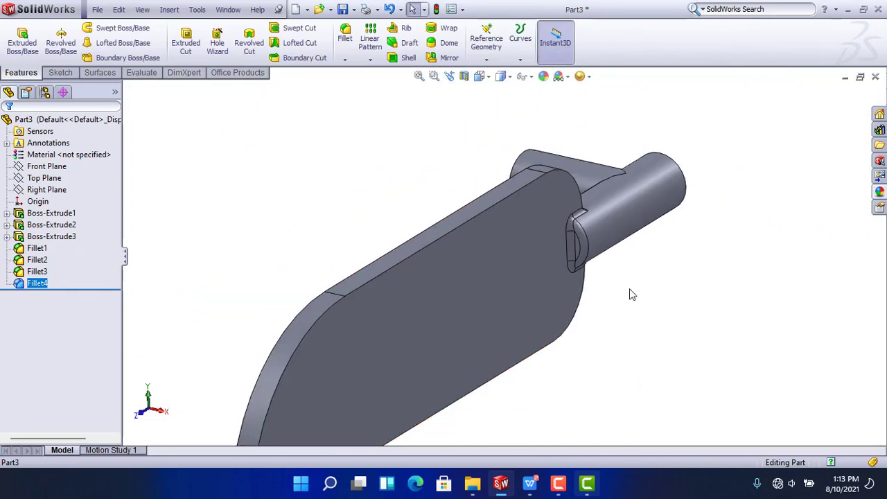
Circular-pattern the entire blade-and-shaft body about the short cross cylinder's axis, with 3 equally spaced instances over 360 degrees
{"action": "middle_click_drag", "start_coordinate": [630, 290], "coordinate": [607, 327]}
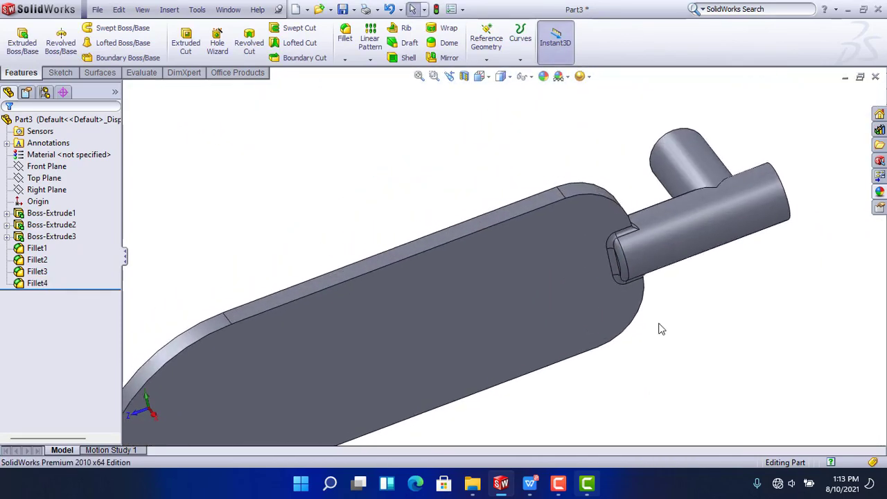
{"action": "key", "text": "ctrl+7"}
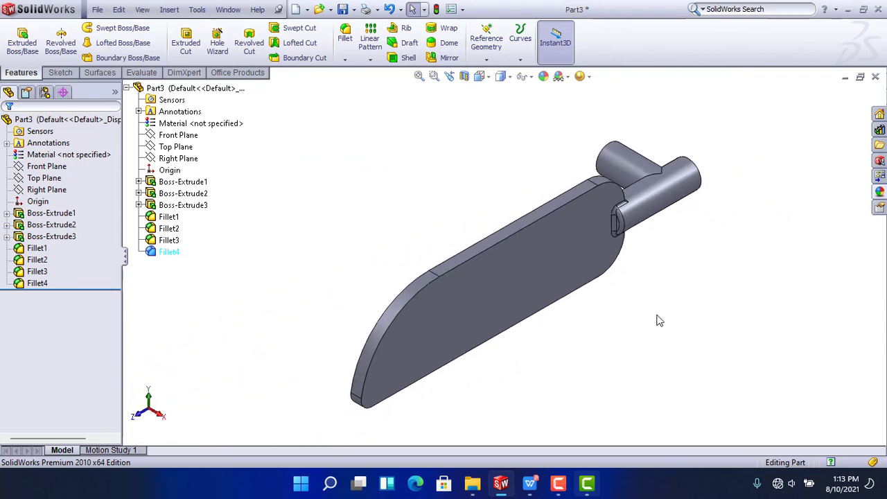
{"action": "left_click", "coordinate": [127, 88]}
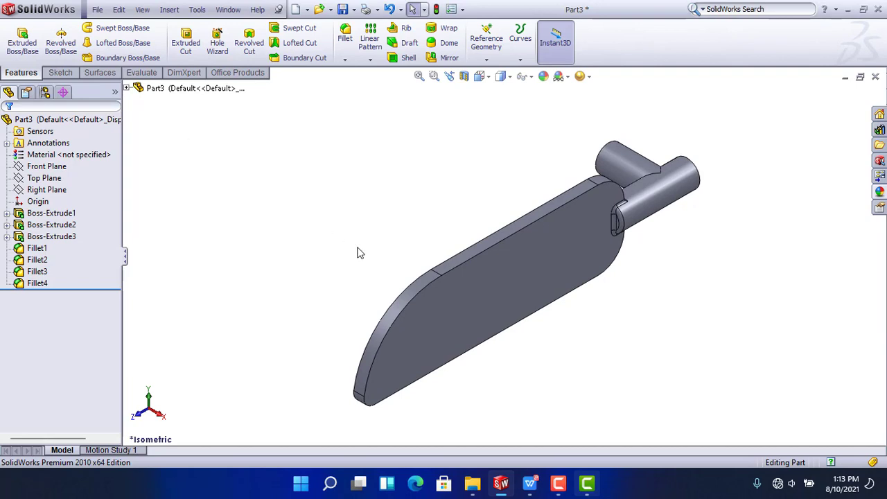
{"action": "middle_click_drag", "start_coordinate": [573, 253], "coordinate": [626, 205]}
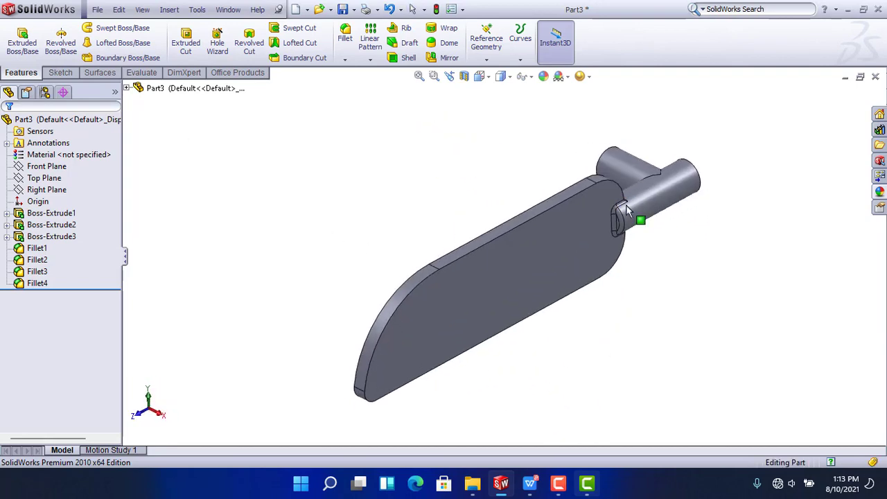
{"action": "left_click", "coordinate": [371, 61]}
{"action": "left_click", "coordinate": [372, 84]}
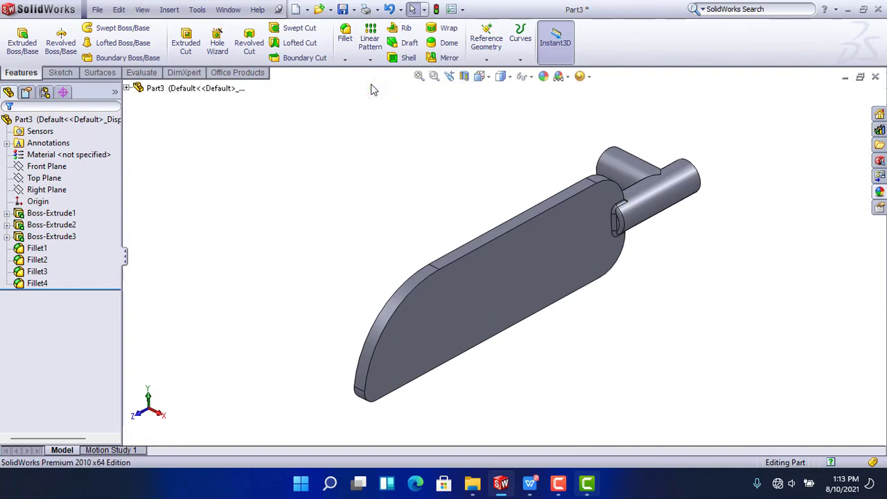
{"action": "left_click", "coordinate": [75, 167]}
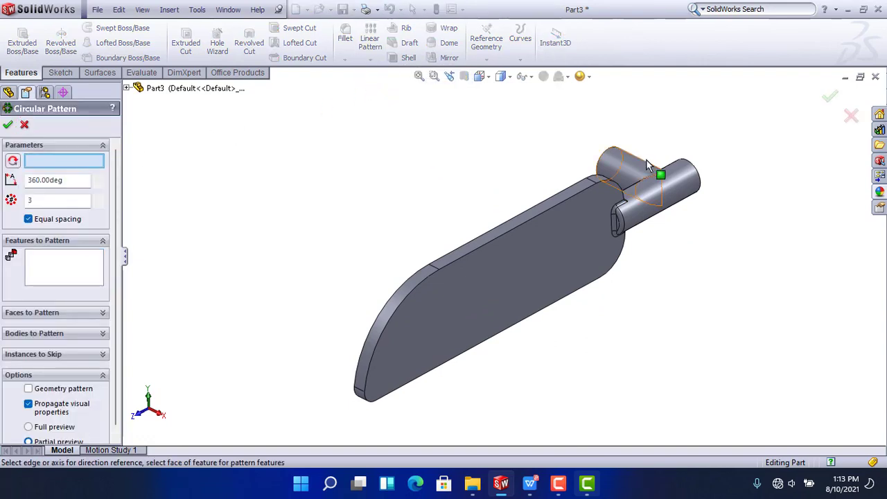
{"action": "left_click", "coordinate": [632, 164]}
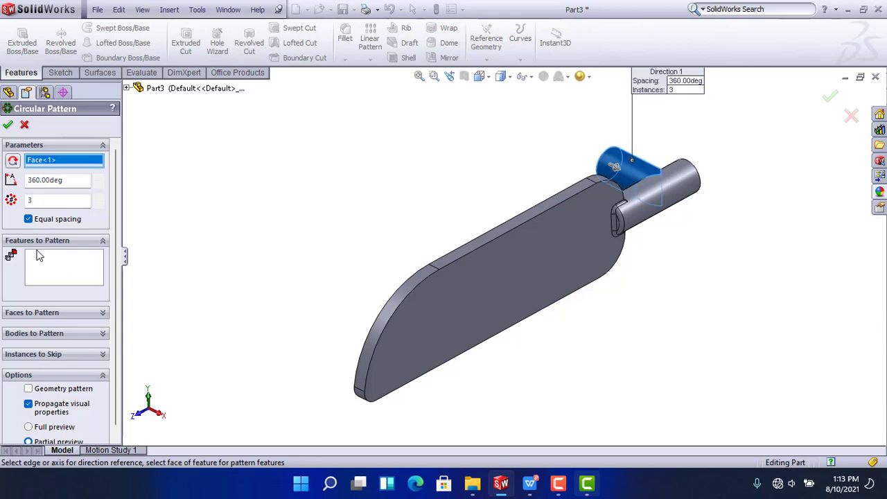
{"action": "left_click", "coordinate": [102, 333]}
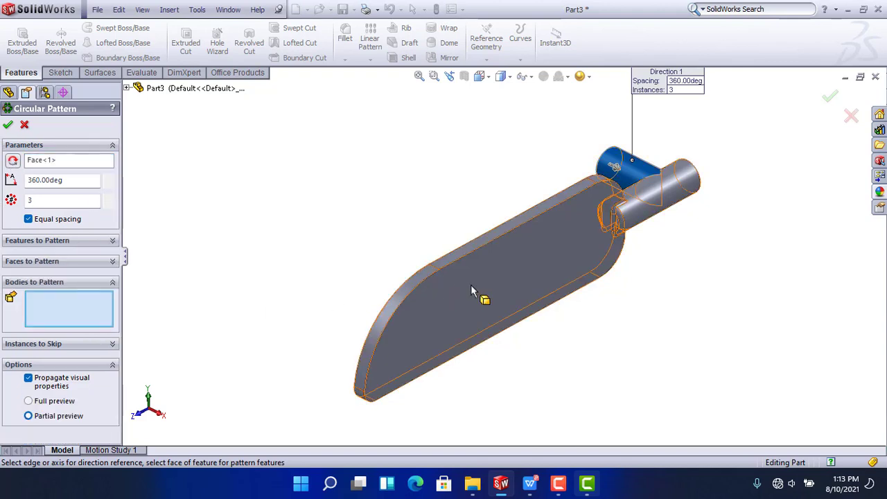
{"action": "left_click", "coordinate": [500, 287]}
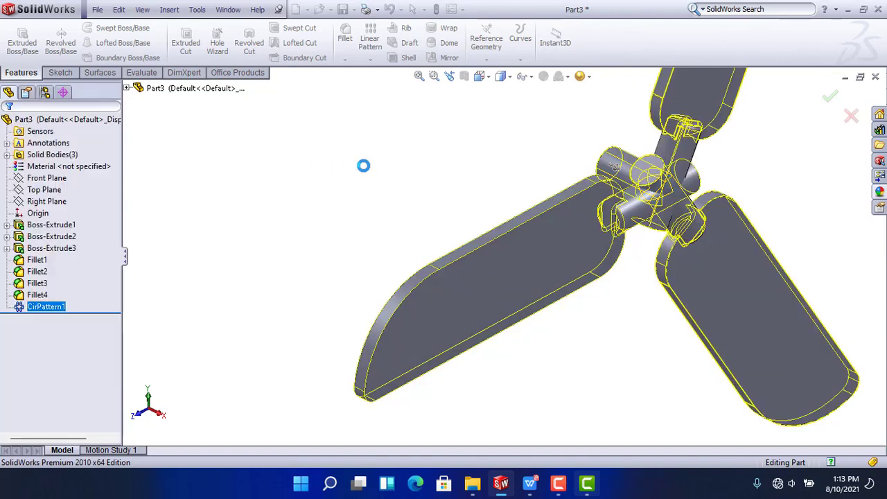
Combine the three blade bodies into one solid using the Add operation
{"action": "left_click", "coordinate": [6, 155]}
{"action": "left_click", "coordinate": [49, 167]}
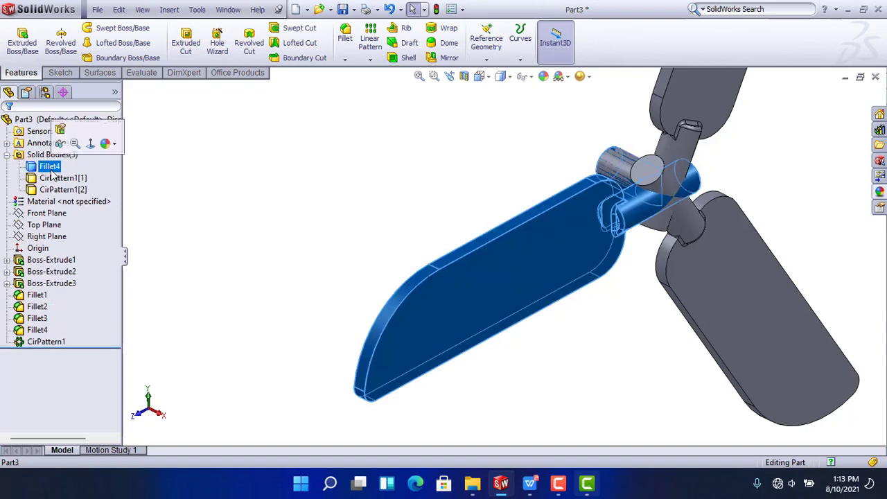
{"action": "left_click", "coordinate": [56, 190], "text": "ctrl"}
{"action": "left_click", "coordinate": [56, 192], "text": "shift"}
{"action": "right_click", "coordinate": [55, 191]}
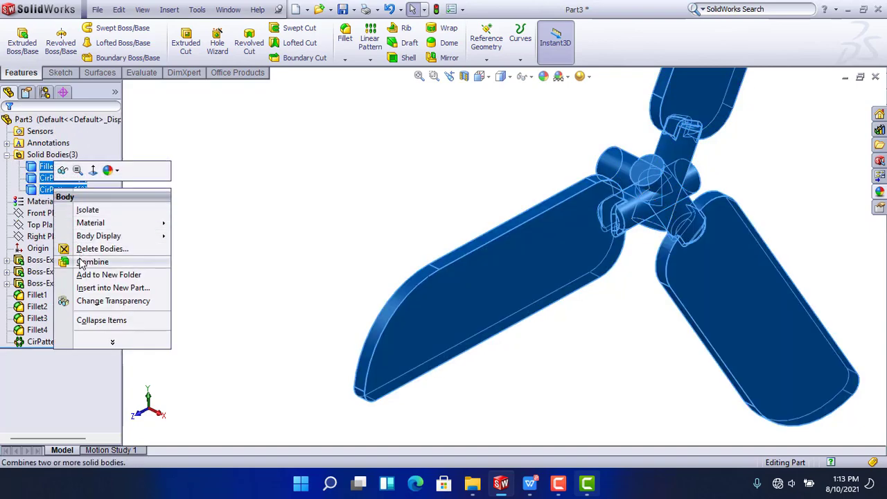
{"action": "left_click", "coordinate": [77, 261]}
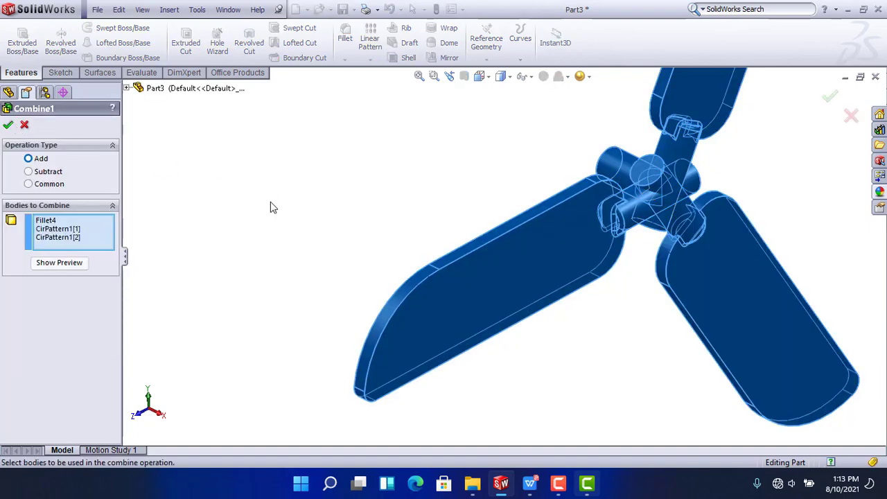
{"action": "key", "text": "Return"}
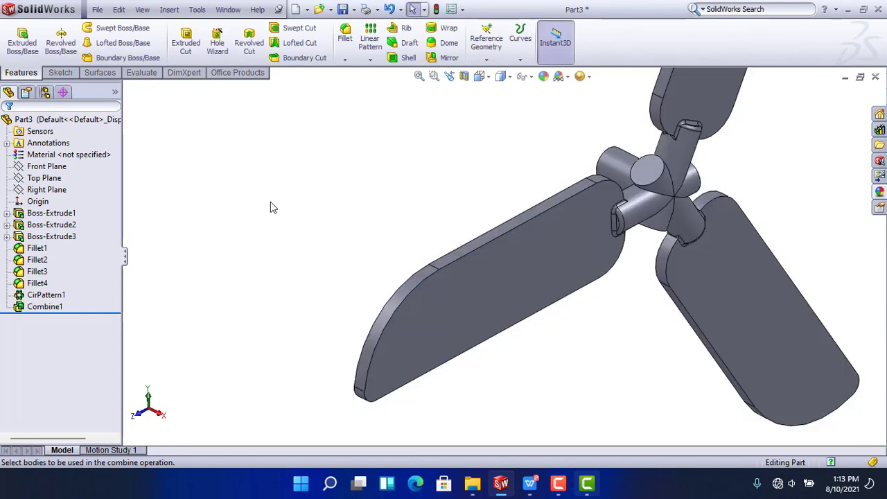
Start a sketch on the Right Plane and orient the view normal to it
{"action": "middle_click_drag", "start_coordinate": [357, 249], "coordinate": [509, 209]}
{"action": "scroll", "coordinate": [698, 171], "scroll_direction": "down", "scroll_amount": 2}
{"action": "middle_click", "coordinate": [641, 196]}
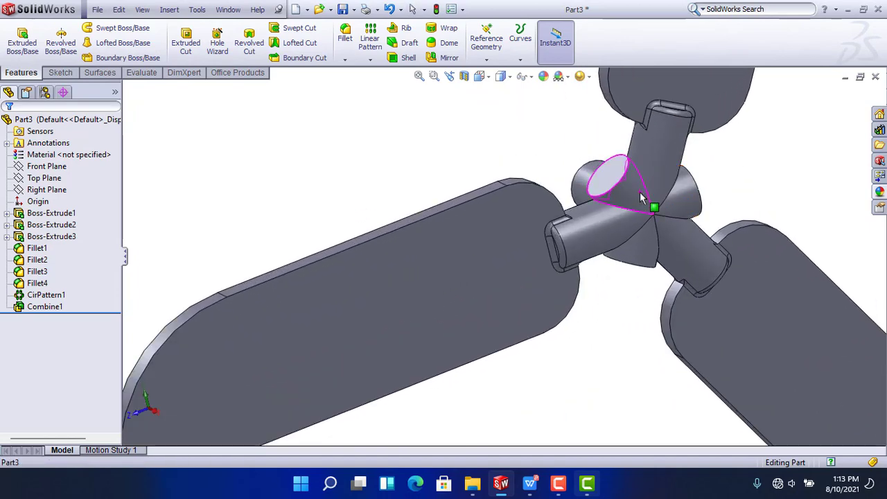
{"action": "middle_click_drag", "start_coordinate": [641, 197], "coordinate": [623, 193]}
{"action": "scroll", "coordinate": [715, 215], "scroll_direction": "up", "scroll_amount": 4}
{"action": "scroll", "coordinate": [620, 208], "scroll_direction": "down", "scroll_amount": 5}
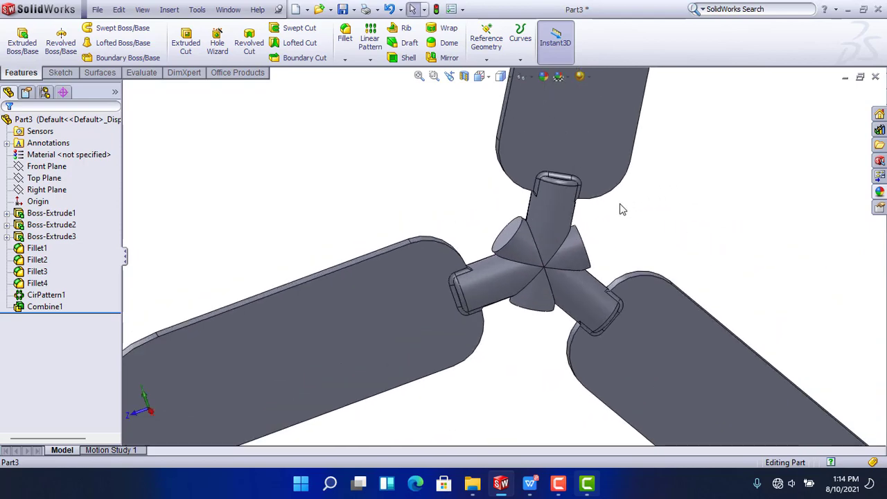
{"action": "left_click", "coordinate": [43, 190]}
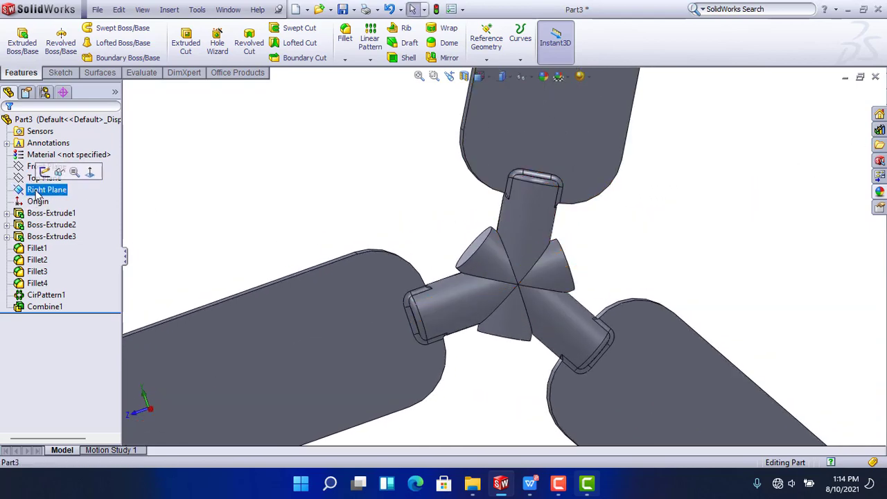
{"action": "left_click", "coordinate": [101, 171]}
{"action": "key", "text": "space"}
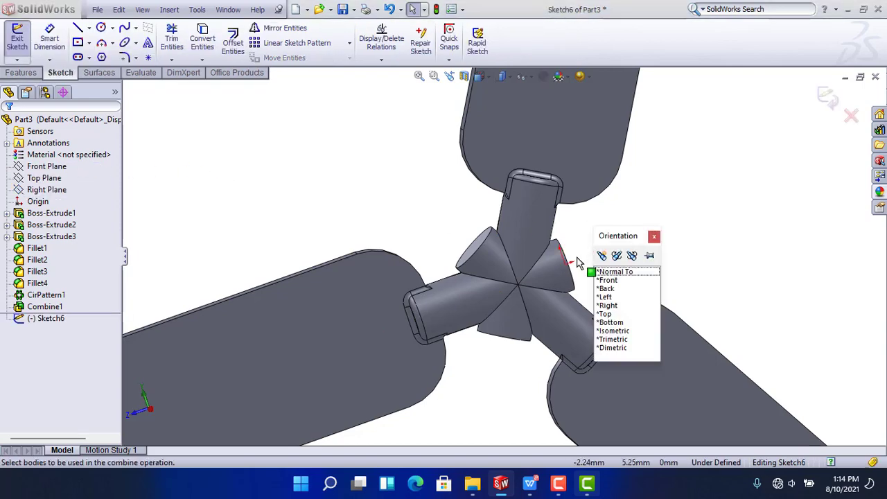
{"action": "left_click", "coordinate": [610, 272]}
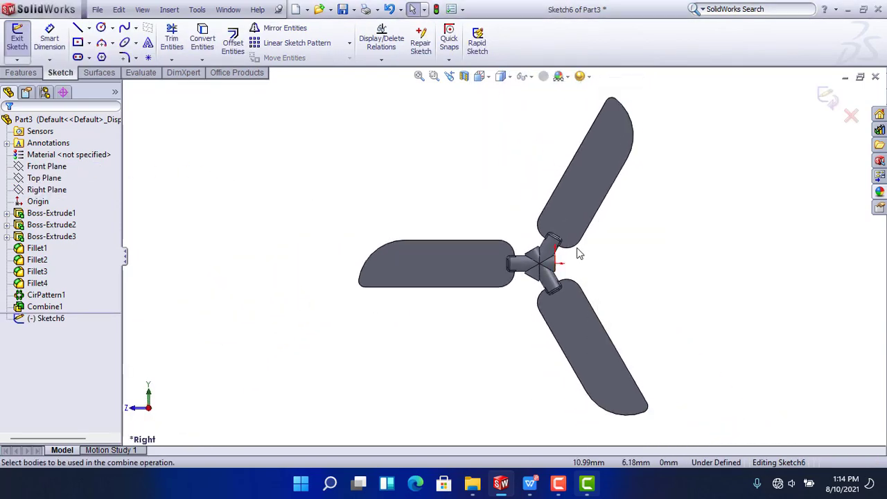
Sketch a circle centred where the three blade shafts meet and dimension its diameter to 12 mm
{"action": "left_click", "coordinate": [102, 29]}
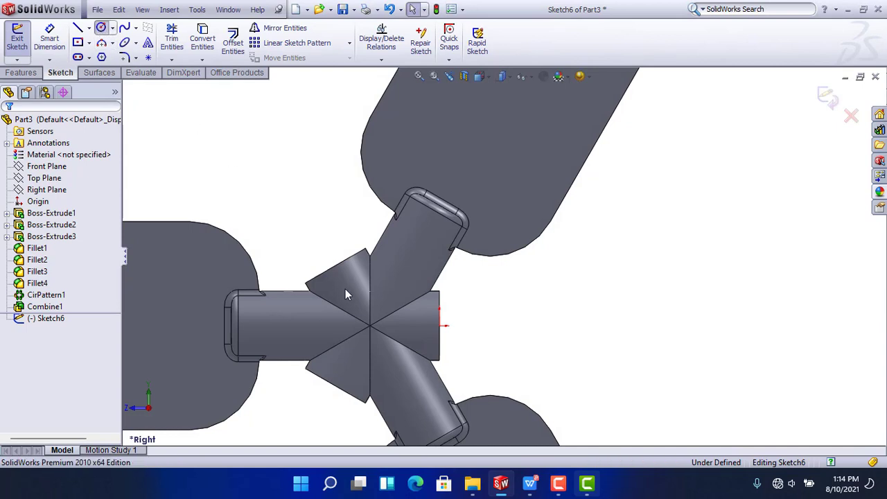
{"action": "left_click", "coordinate": [371, 326]}
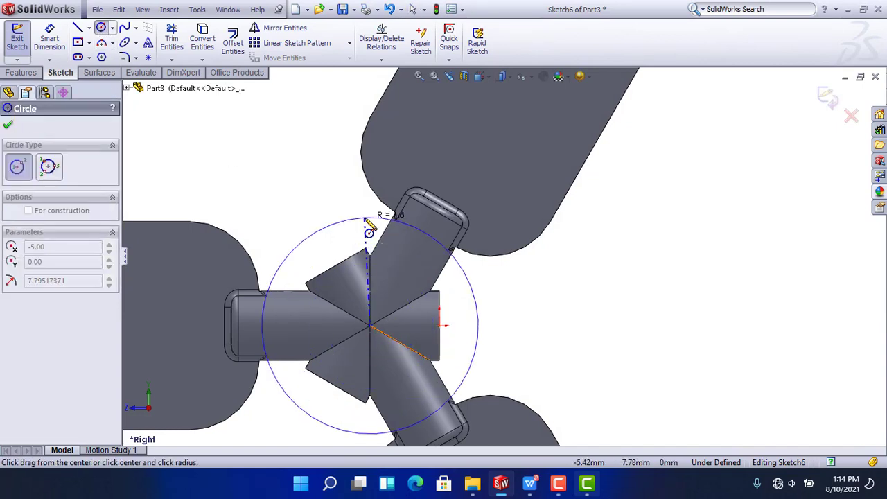
{"action": "left_click", "coordinate": [368, 219]}
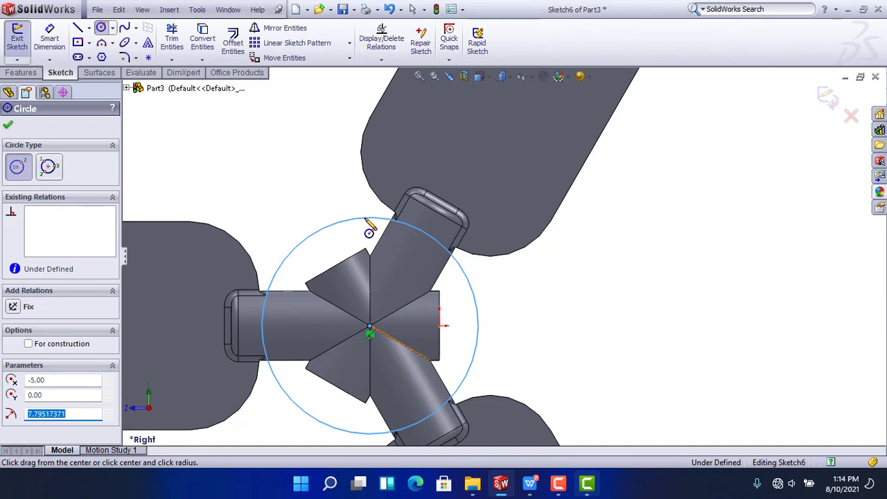
{"action": "left_click", "coordinate": [49, 38]}
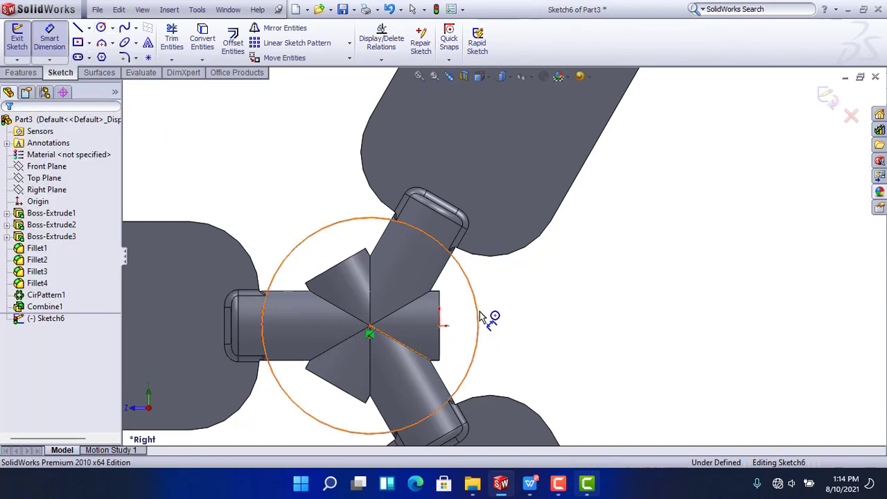
{"action": "left_click", "coordinate": [509, 322]}
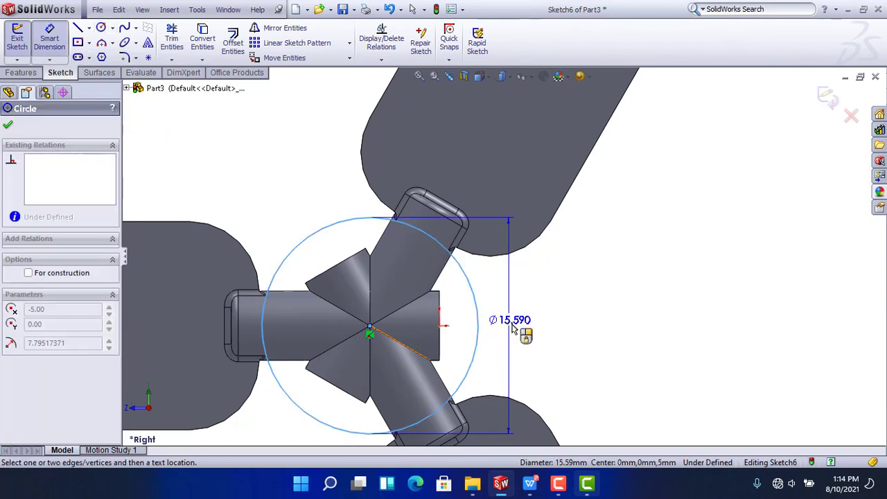
{"action": "left_click", "coordinate": [513, 329]}
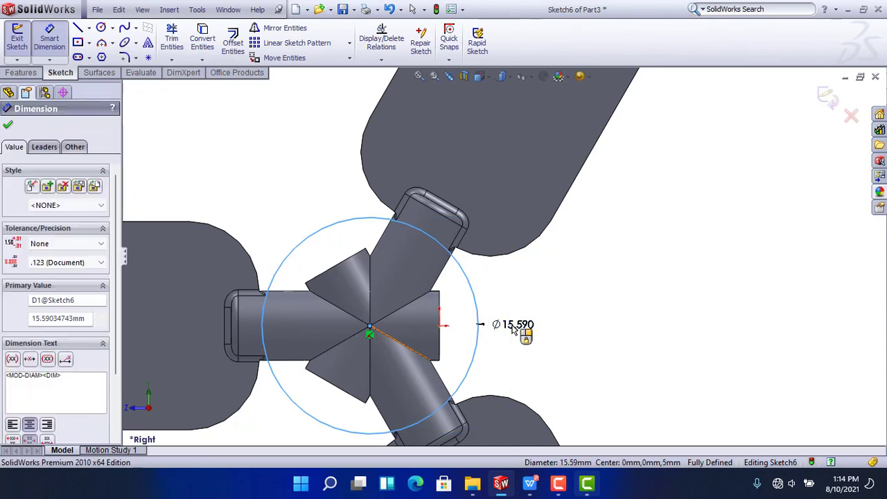
{"action": "double_click", "coordinate": [518, 324]}
{"action": "type", "text": "12"}
{"action": "key", "text": "Return"}
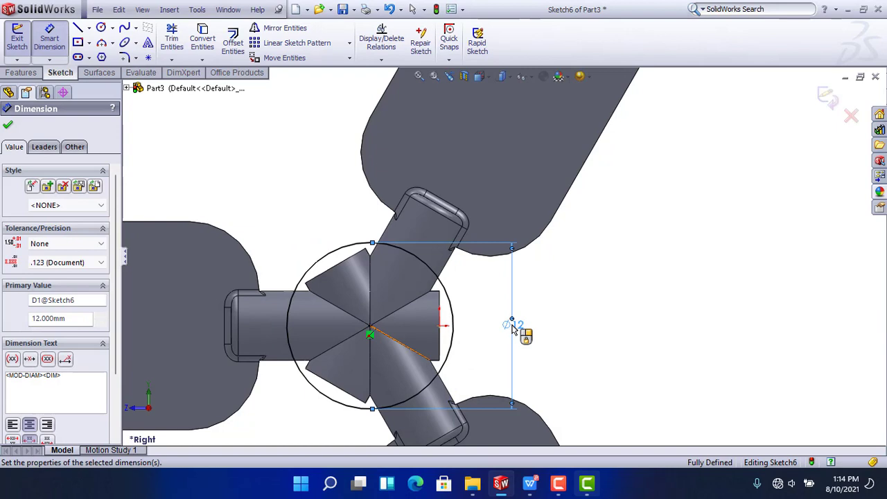
Extrude the 12 mm circle 10 mm with the Mid Plane end condition, merged with the body, to form the hub
{"action": "left_click", "coordinate": [20, 72]}
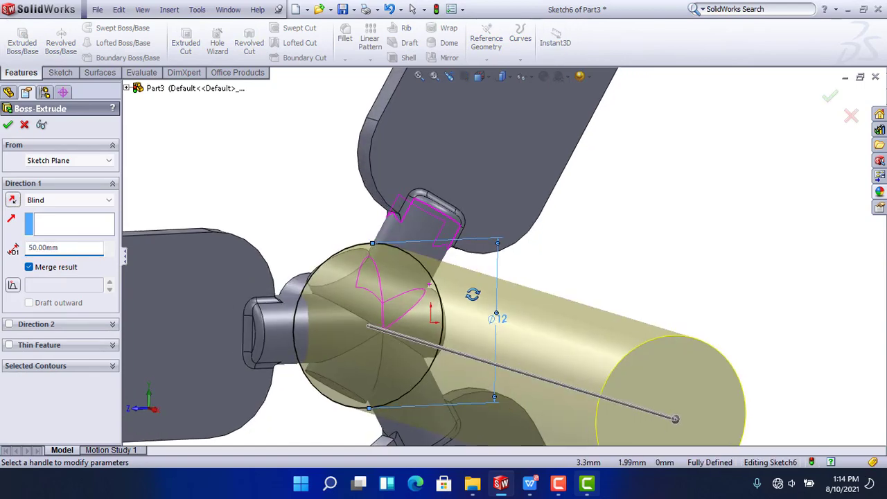
{"action": "left_click", "coordinate": [70, 199]}
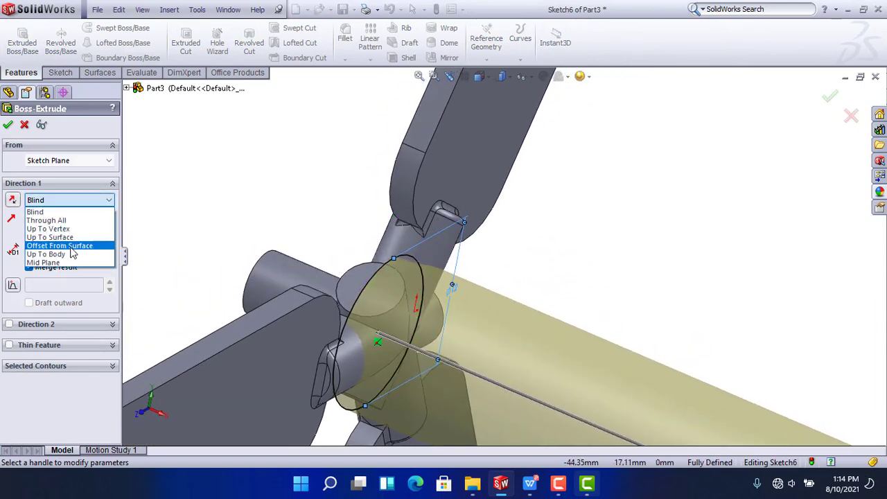
{"action": "left_click", "coordinate": [72, 264]}
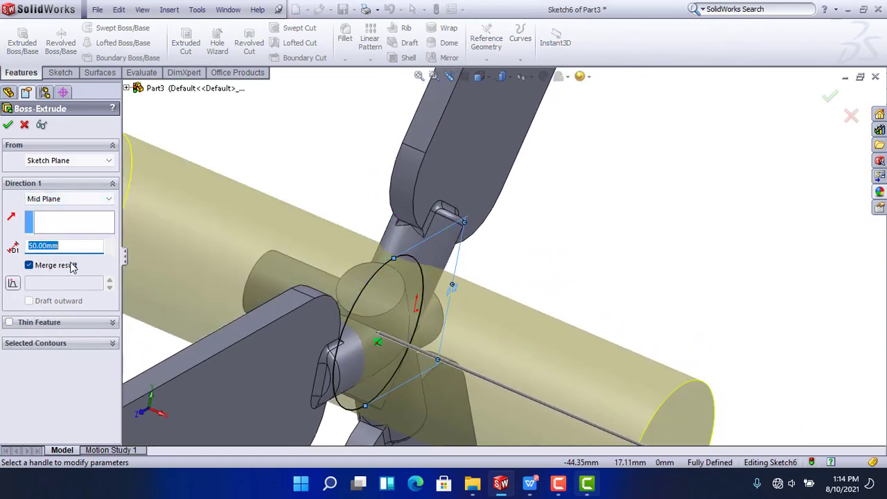
{"action": "type", "text": "10"}
{"action": "key", "text": "Return"}
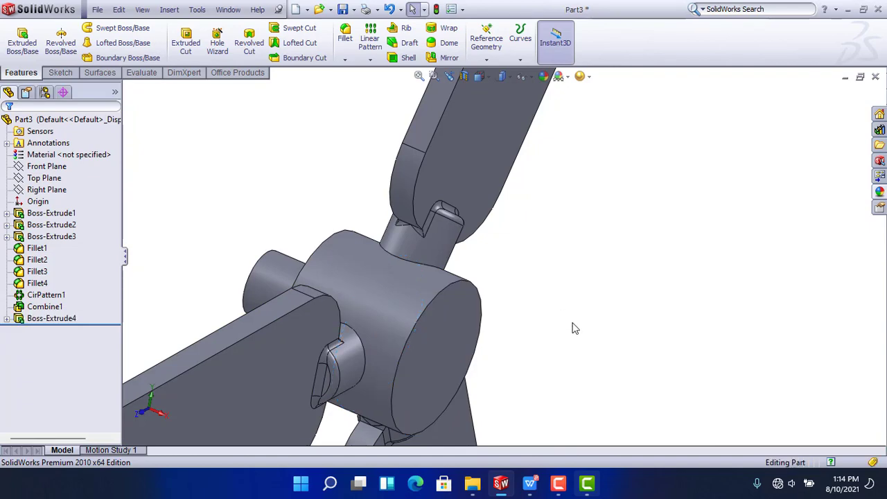
Chamfer both circular end edges of the central hub with a 1 mm distance at 45 degrees
{"action": "middle_click_drag", "start_coordinate": [575, 328], "coordinate": [596, 333]}
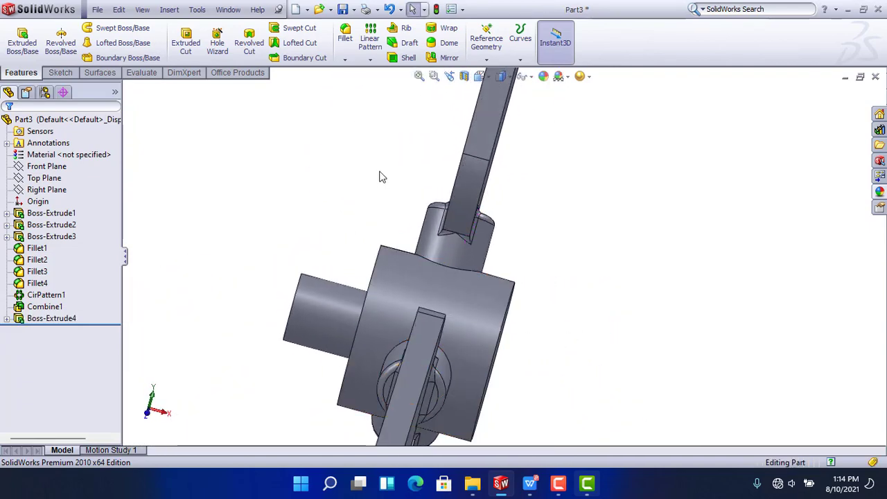
{"action": "left_click", "coordinate": [346, 61]}
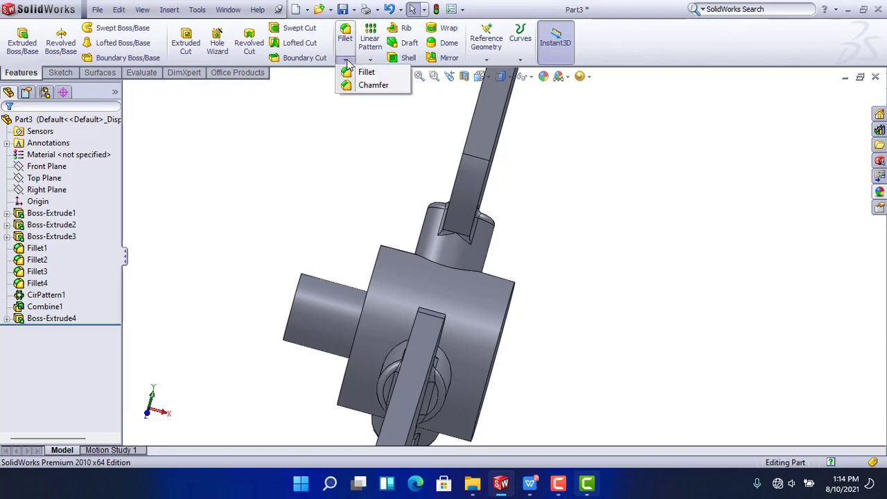
{"action": "left_click", "coordinate": [366, 84]}
{"action": "middle_click_drag", "start_coordinate": [366, 123], "coordinate": [398, 302]}
{"action": "left_click", "coordinate": [397, 305]}
{"action": "left_click", "coordinate": [399, 303]}
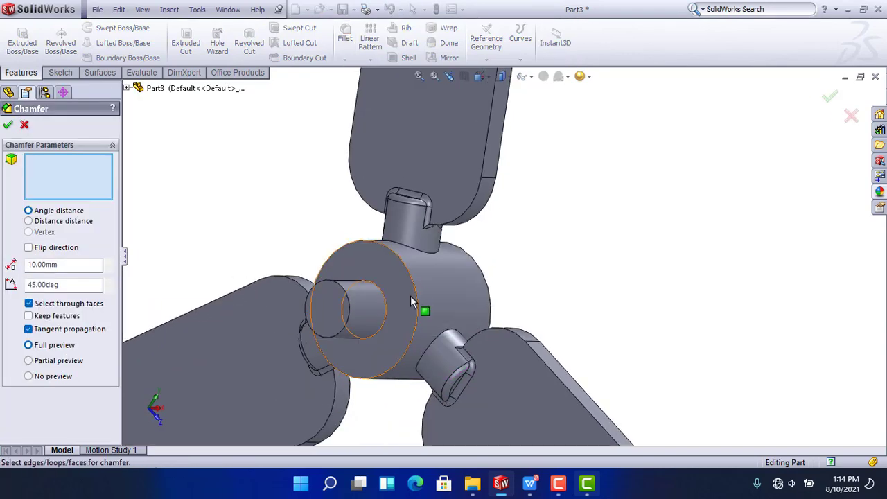
{"action": "left_click", "coordinate": [418, 287]}
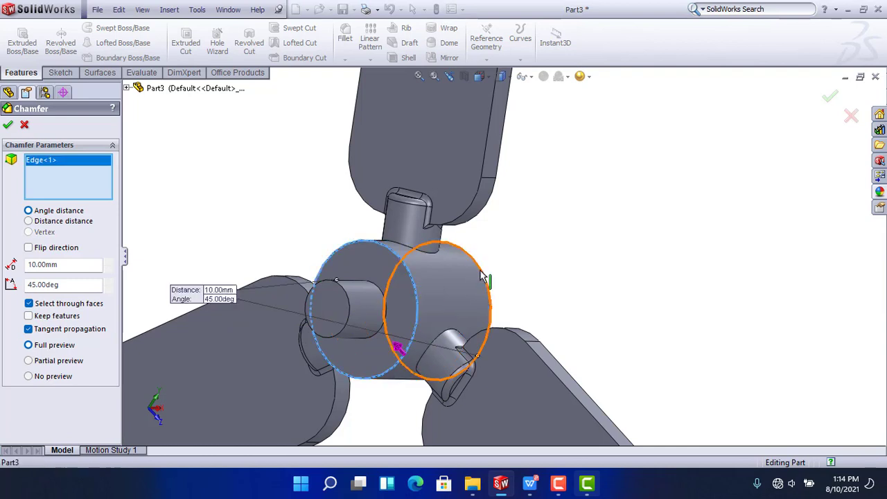
{"action": "left_click", "coordinate": [483, 277]}
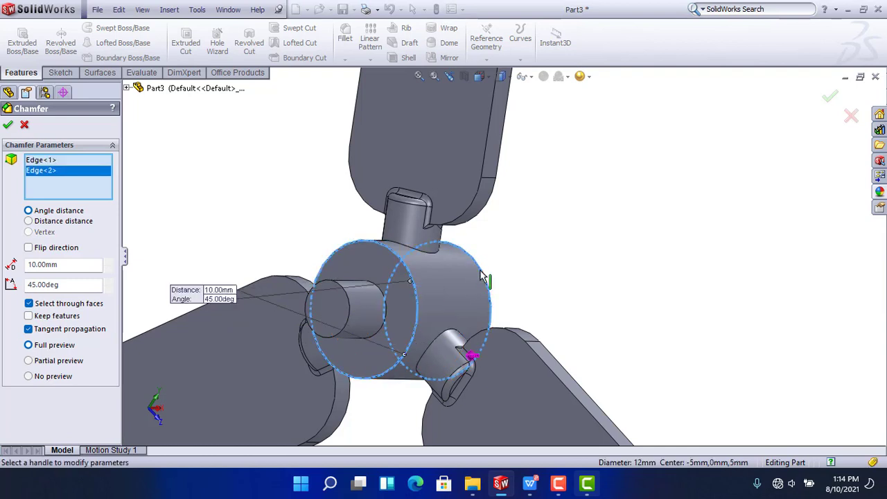
{"action": "double_click", "coordinate": [66, 264]}
{"action": "type", "text": "1"}
{"action": "key", "text": "Return"}
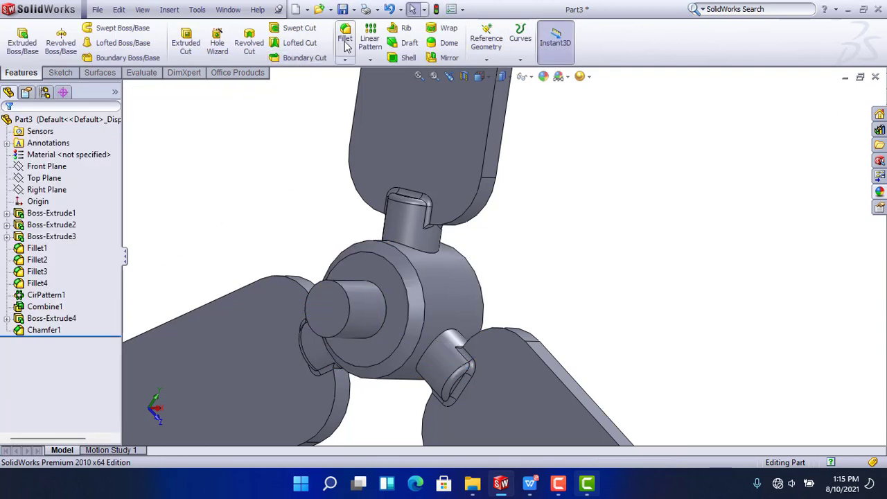
Fillet the central shaft's edge at the hub face and the upper blade shaft's base with a 0.5 mm radius
{"action": "left_click", "coordinate": [345, 36]}
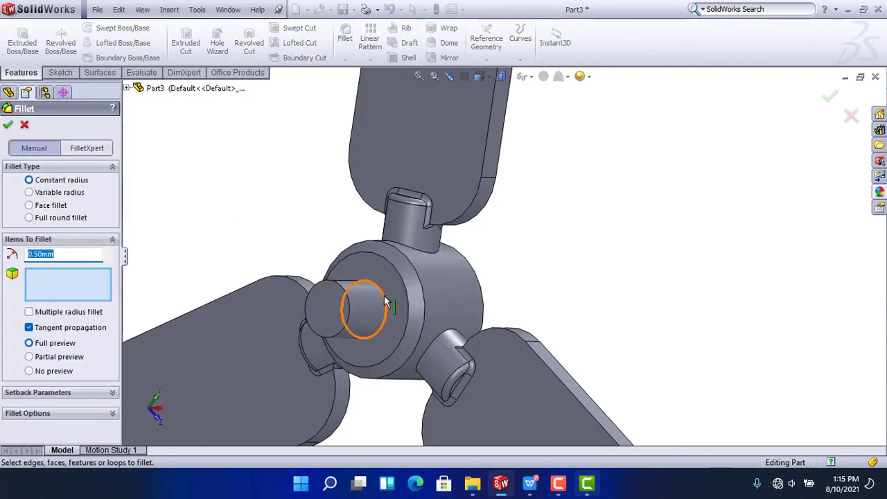
{"action": "left_click", "coordinate": [384, 299]}
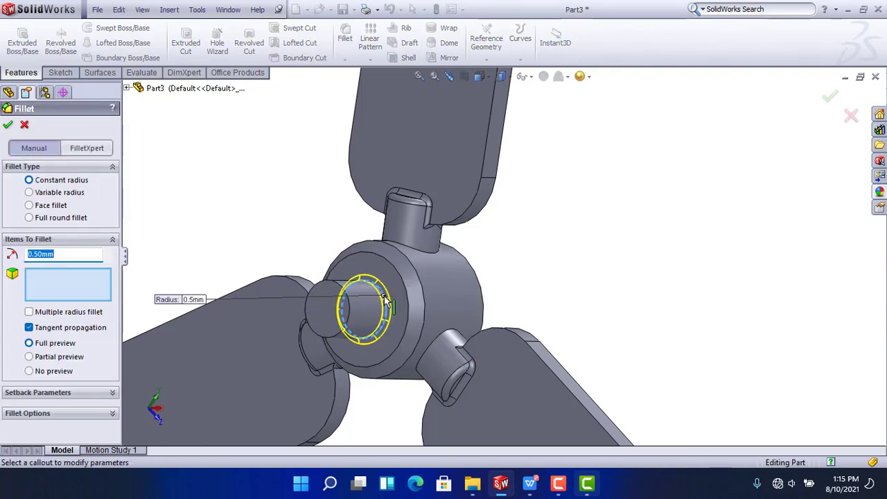
{"action": "left_click", "coordinate": [418, 249]}
{"action": "left_click", "coordinate": [421, 251]}
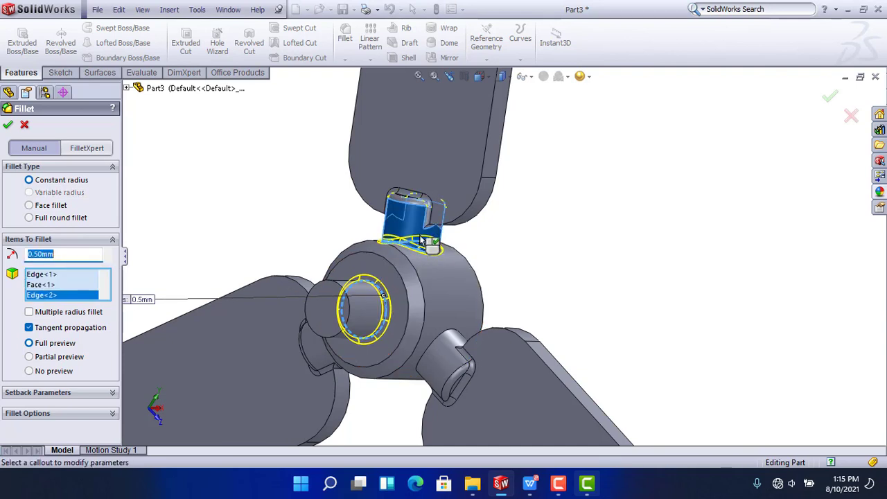
{"action": "right_click", "coordinate": [414, 225]}
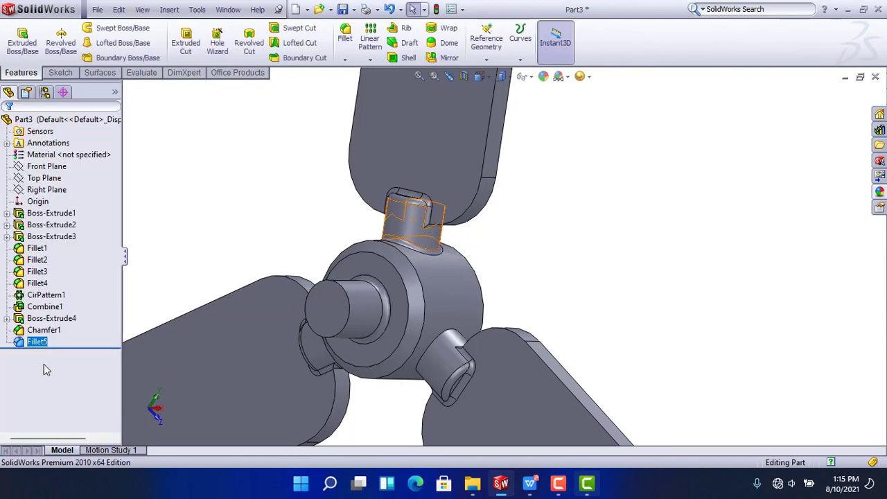
Edit the last 0.5 mm fillet, replacing its selection with the base edges of all three blade shafts and the central shaft
{"action": "left_click", "coordinate": [40, 309]}
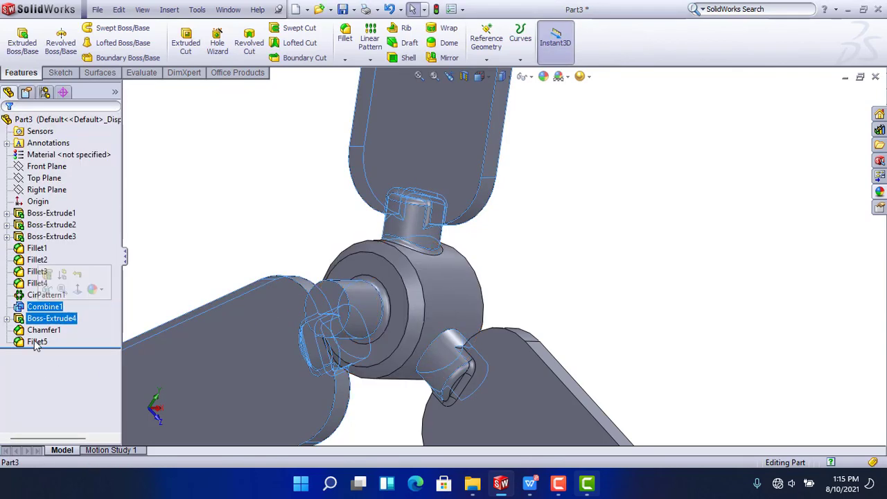
{"action": "left_click", "coordinate": [36, 343]}
{"action": "left_click", "coordinate": [43, 305]}
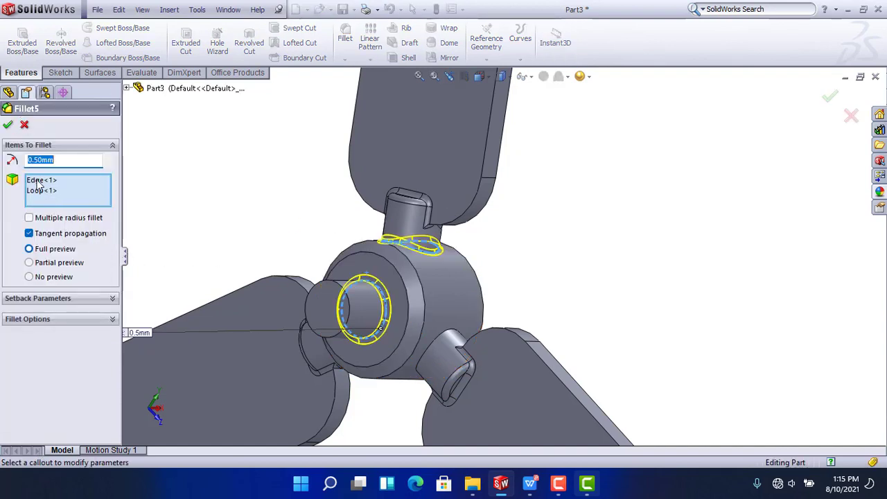
{"action": "right_click", "coordinate": [55, 192]}
{"action": "left_click", "coordinate": [76, 198]}
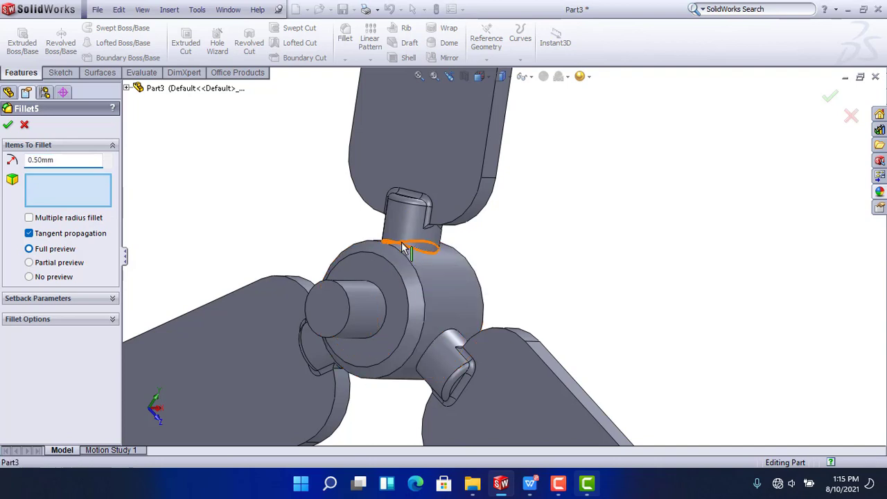
{"action": "left_click", "coordinate": [410, 244]}
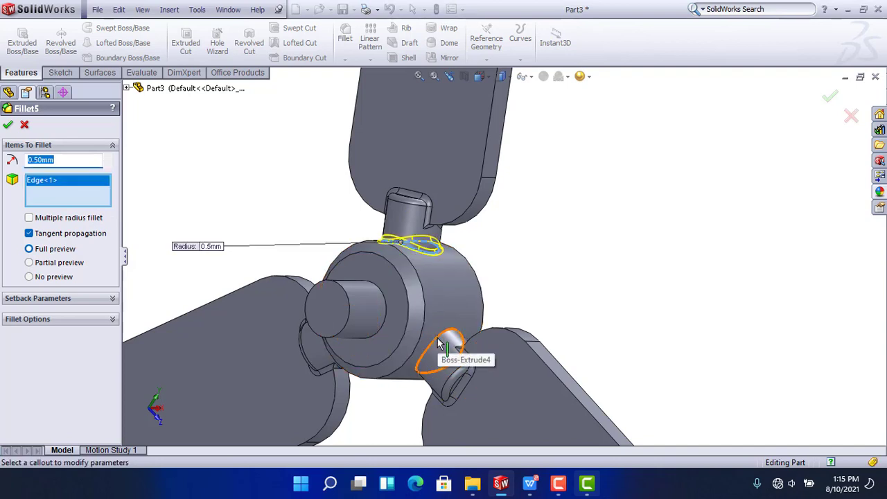
{"action": "left_click", "coordinate": [433, 340]}
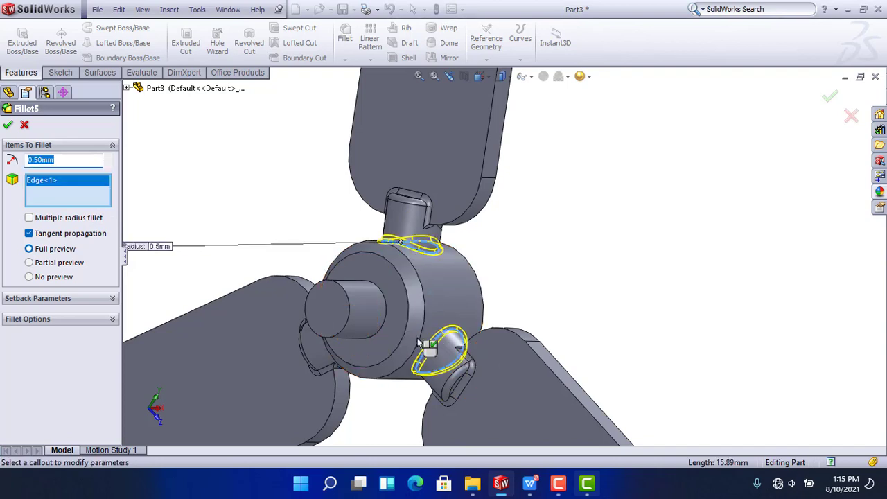
{"action": "left_click", "coordinate": [383, 325]}
{"action": "middle_click_drag", "start_coordinate": [383, 325], "coordinate": [467, 346]}
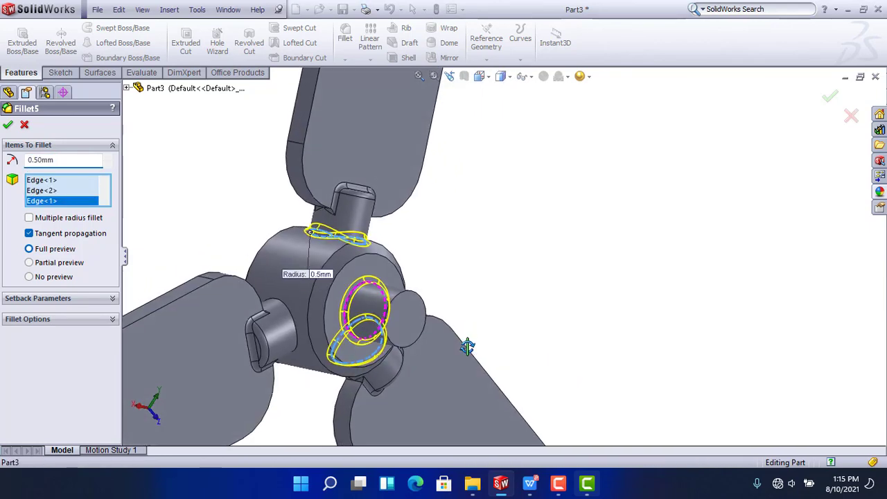
{"action": "left_click", "coordinate": [291, 317]}
{"action": "left_click", "coordinate": [7, 124]}
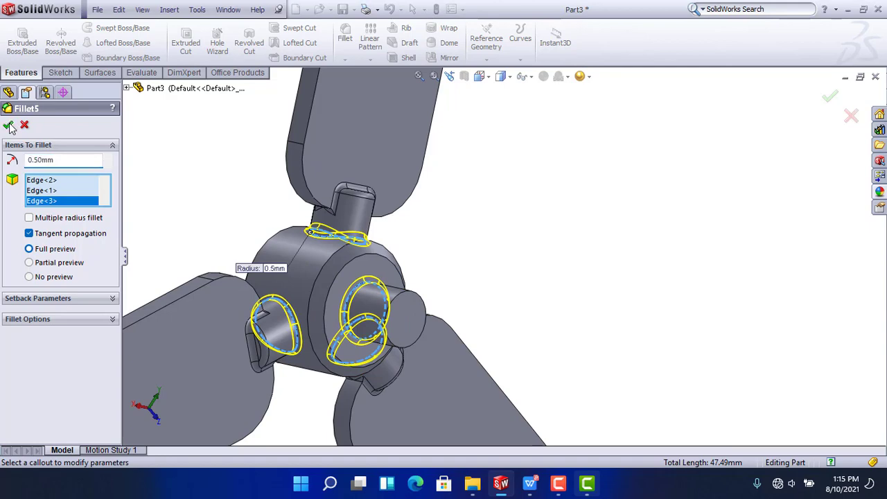
Set the view to isometric and save the part as Tail Rotor in the Solid Works 2010 folder
{"action": "middle_click_drag", "start_coordinate": [530, 301], "coordinate": [539, 212]}
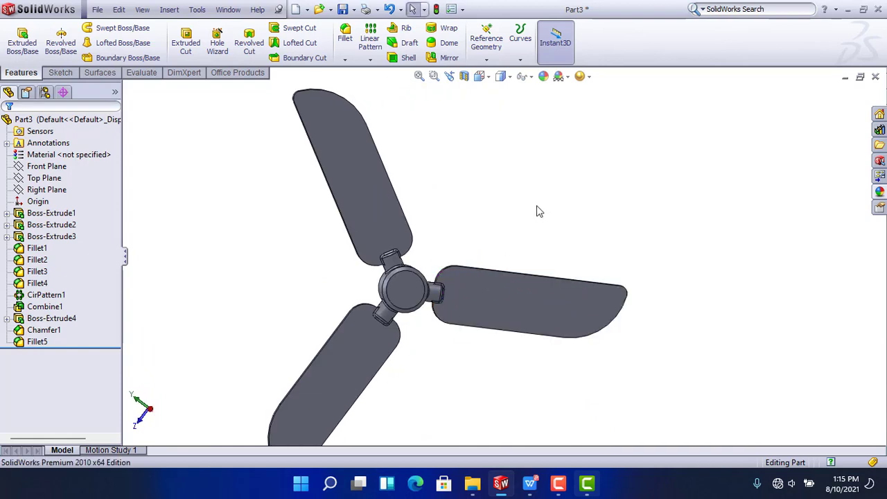
{"action": "key", "text": "ctrl+7"}
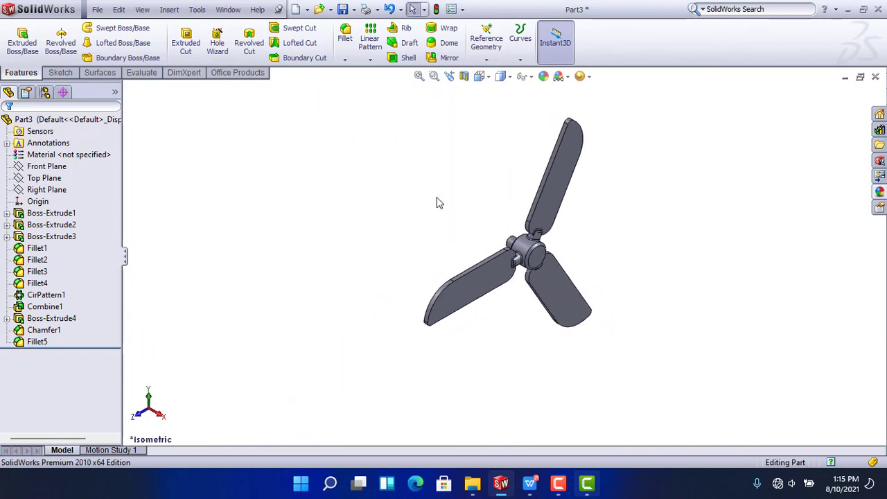
{"action": "left_click", "coordinate": [331, 10]}
{"action": "left_click", "coordinate": [346, 6]}
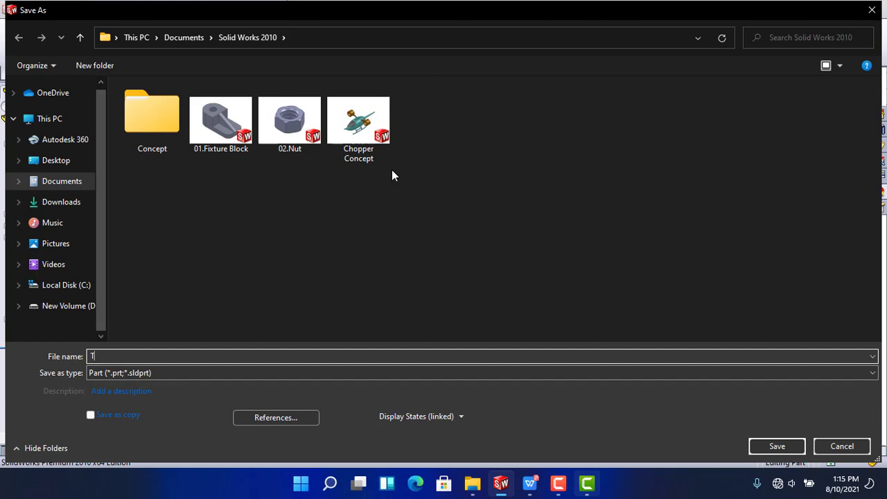
{"action": "type", "text": "Tail Rotor"}
{"action": "key", "text": "Return"}
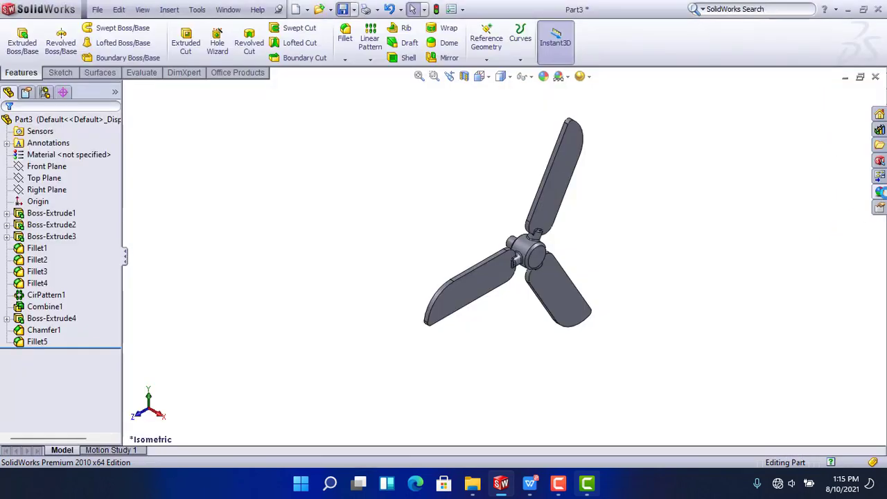
Apply the metallic warm grey car paint appearance to the whole rotor
{"action": "left_click", "coordinate": [879, 192]}
{"action": "left_click", "coordinate": [812, 144]}
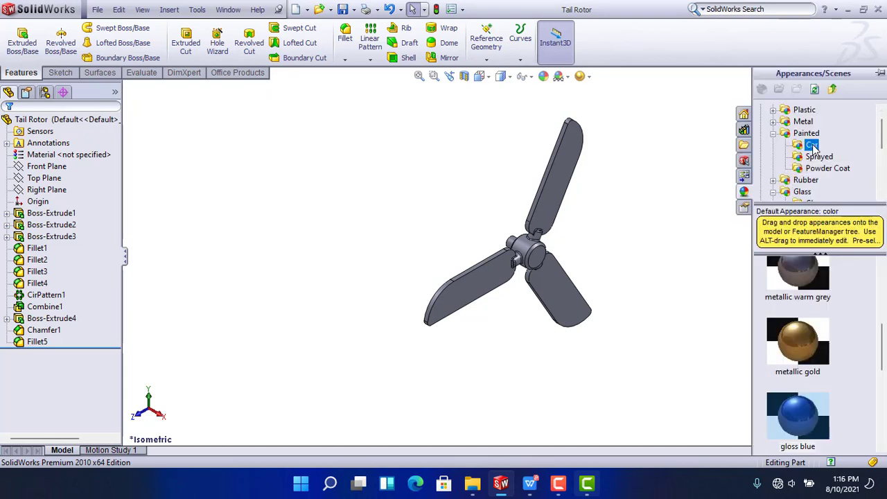
{"action": "mouse_move", "coordinate": [829, 295]}
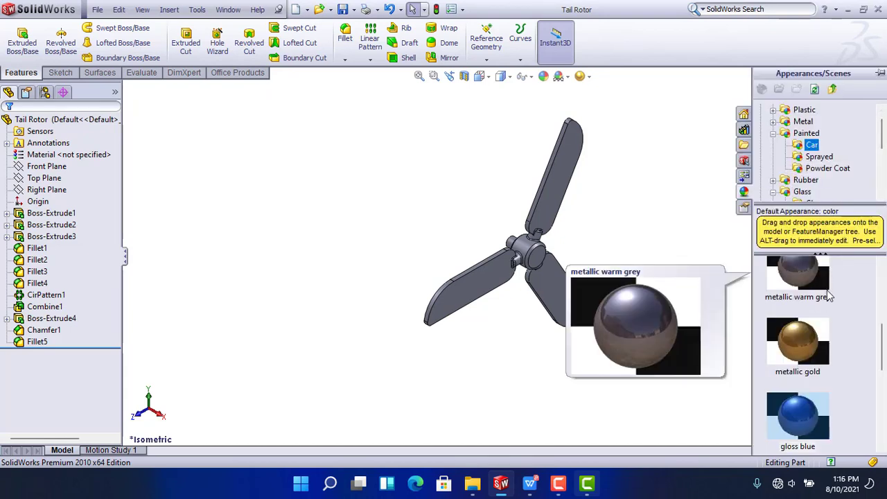
{"action": "scroll", "coordinate": [838, 370], "scroll_direction": "down", "scroll_amount": 3}
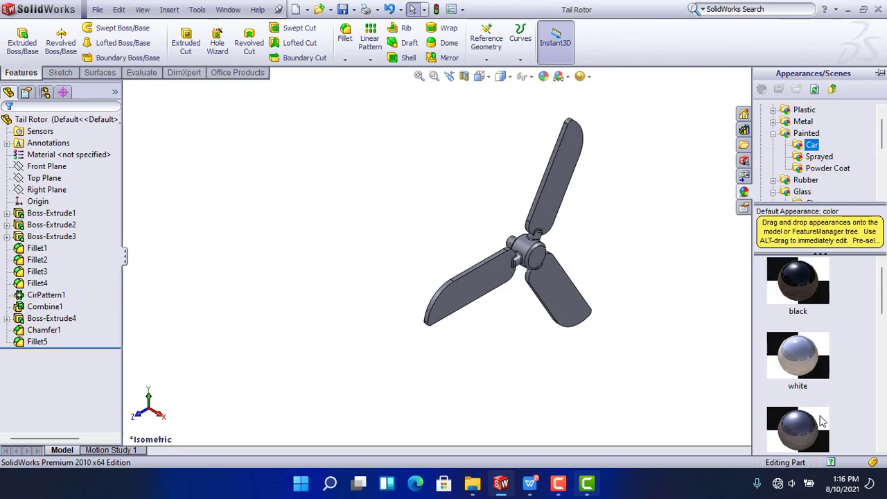
{"action": "scroll", "coordinate": [821, 420], "scroll_direction": "up", "scroll_amount": 3}
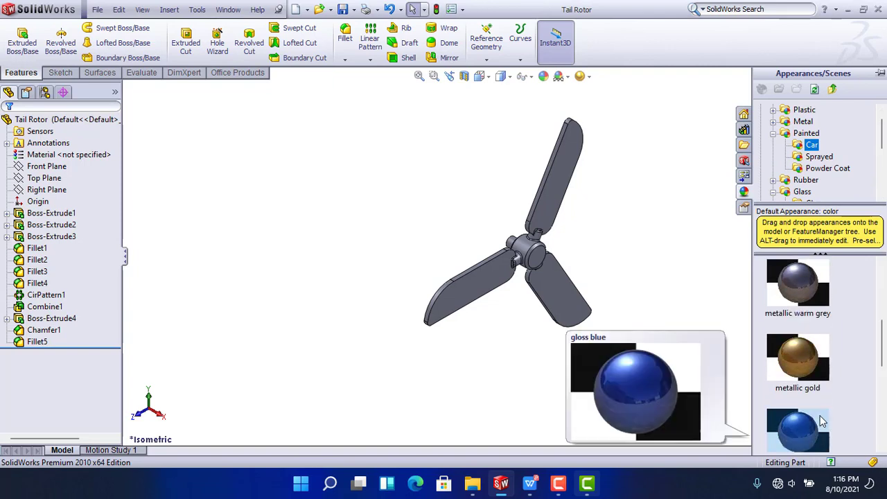
{"action": "double_click", "coordinate": [800, 284]}
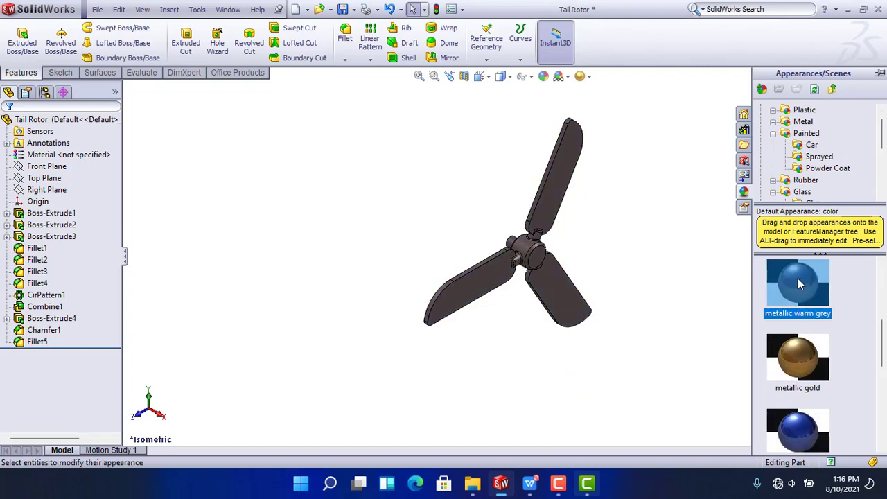
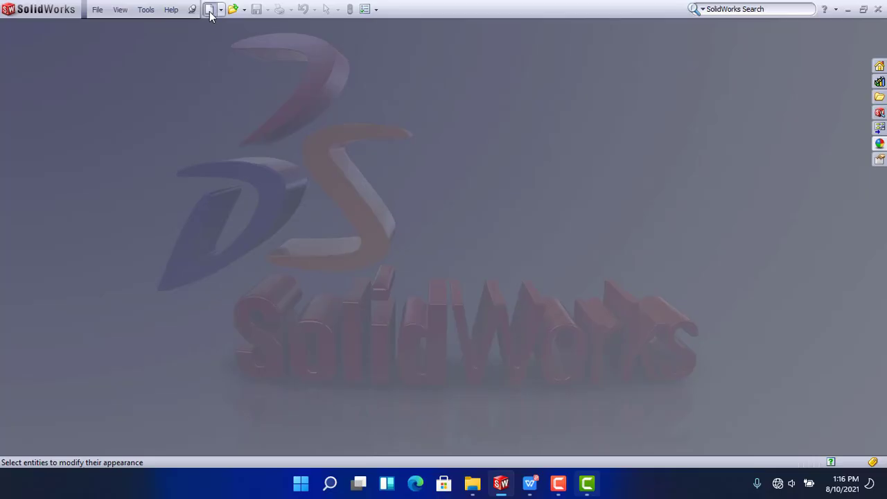
Create a new part and start a sketch on the Front Plane
{"action": "left_click", "coordinate": [209, 10]}
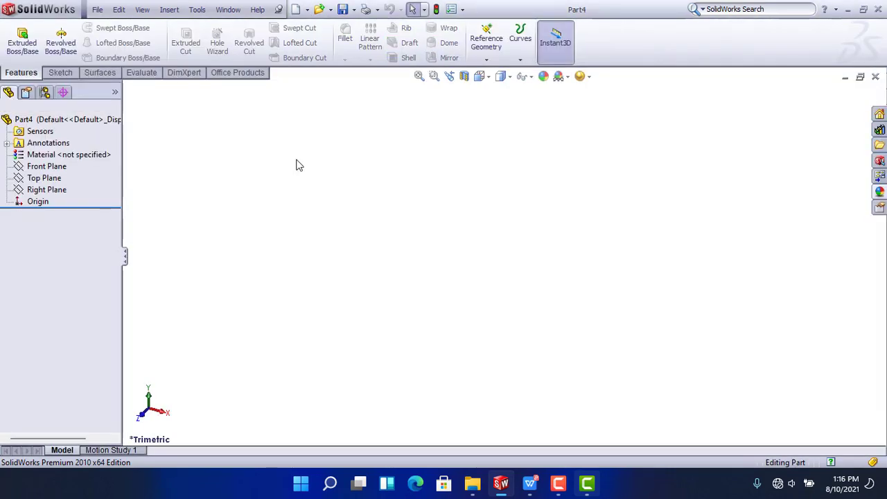
{"action": "left_click", "coordinate": [51, 165]}
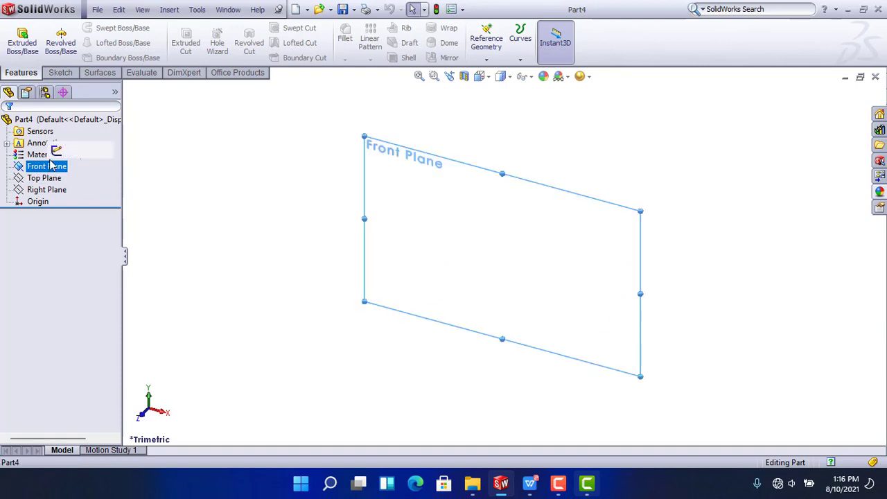
{"action": "left_click", "coordinate": [56, 151]}
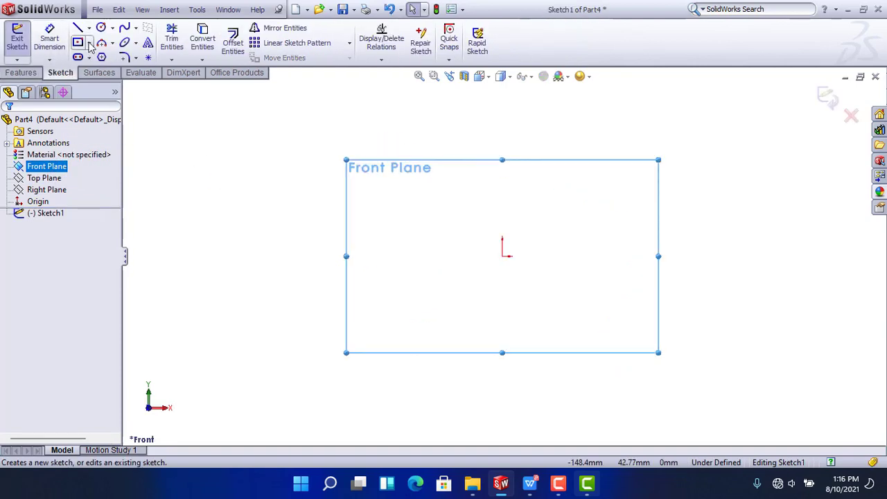
Sketch two concentric circles centred on the origin, about 81 mm and 50 mm in diameter
{"action": "left_click", "coordinate": [101, 27]}
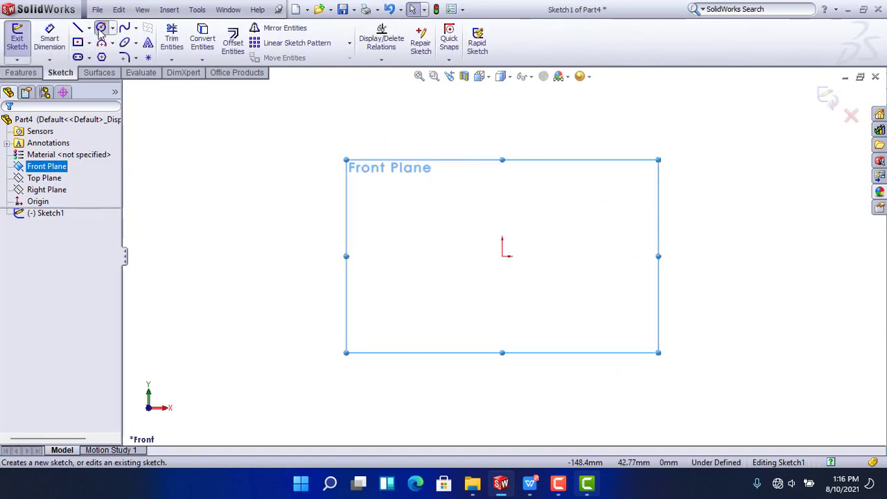
{"action": "left_click", "coordinate": [502, 256]}
{"action": "left_click", "coordinate": [545, 204]}
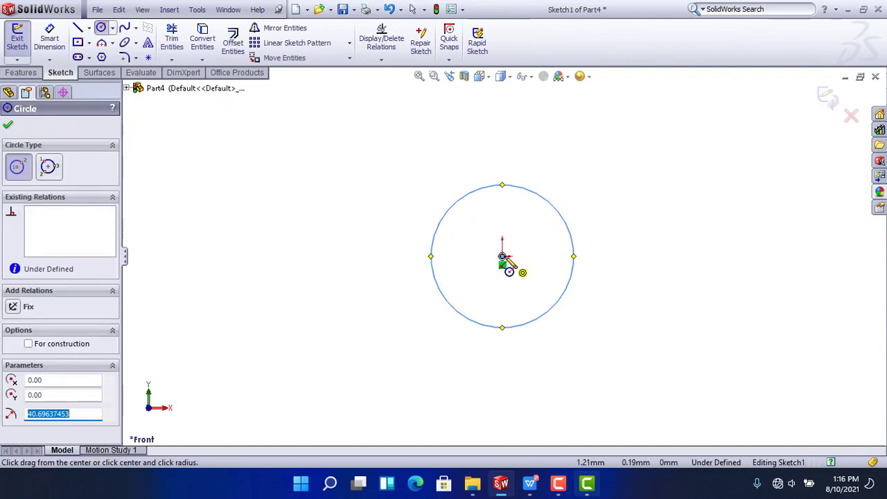
{"action": "left_click", "coordinate": [502, 256]}
{"action": "left_click", "coordinate": [540, 240]}
Dimension the inner circle's diameter to 7 mm
{"action": "left_click", "coordinate": [48, 37]}
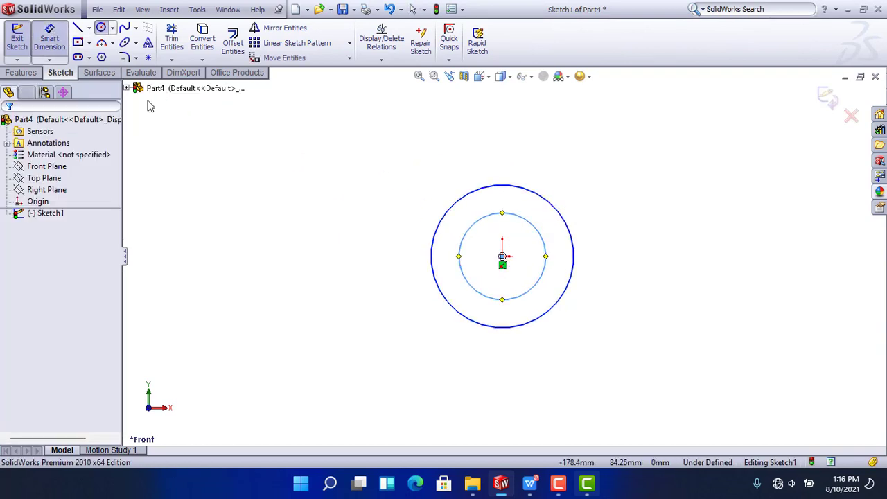
{"action": "left_click", "coordinate": [602, 260]}
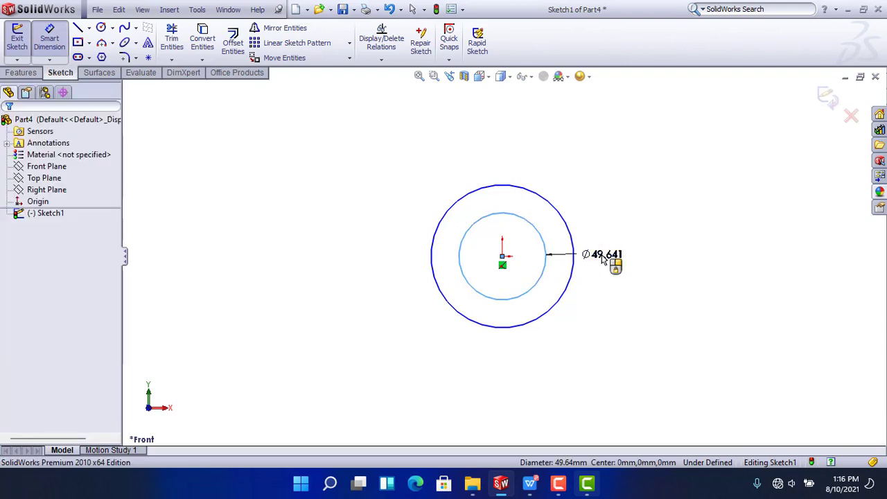
{"action": "left_click", "coordinate": [603, 260]}
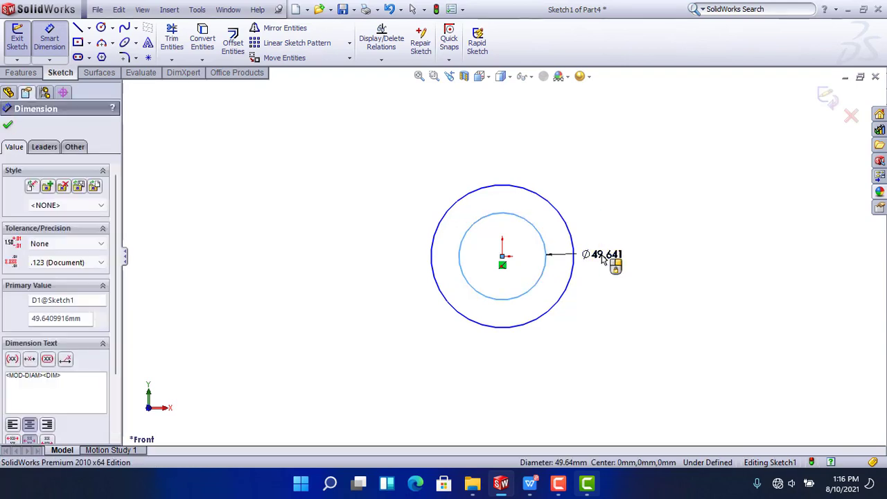
{"action": "type", "text": "1"}
{"action": "key", "text": "Return"}
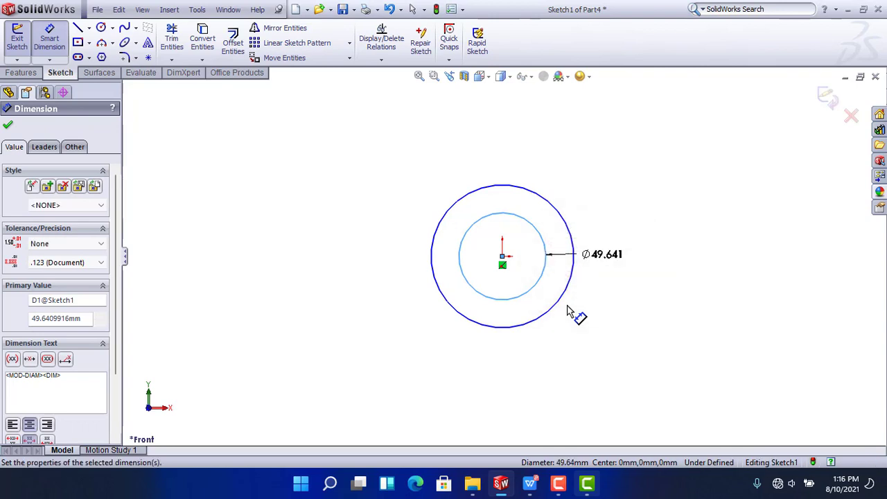
Dimension the outer circle's diameter to 13 mm, keeping the CommandManager docked
{"action": "left_click", "coordinate": [640, 264]}
{"action": "left_click", "coordinate": [633, 259]}
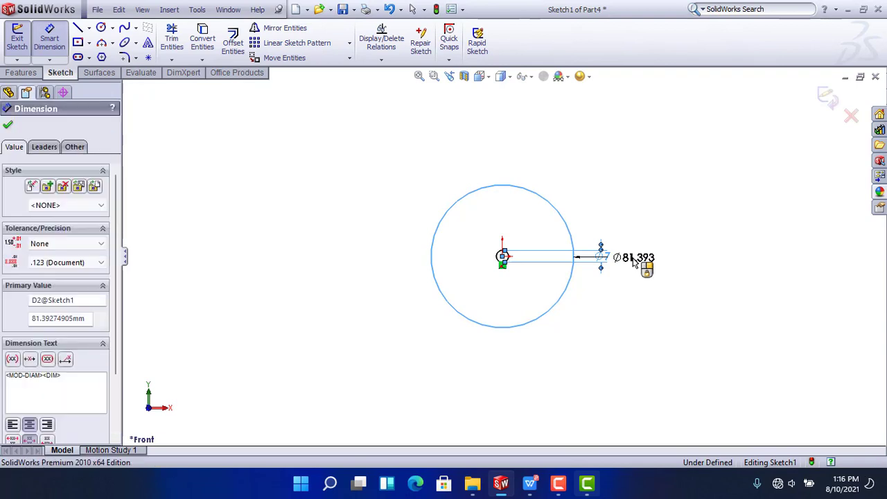
{"action": "double_click", "coordinate": [633, 259]}
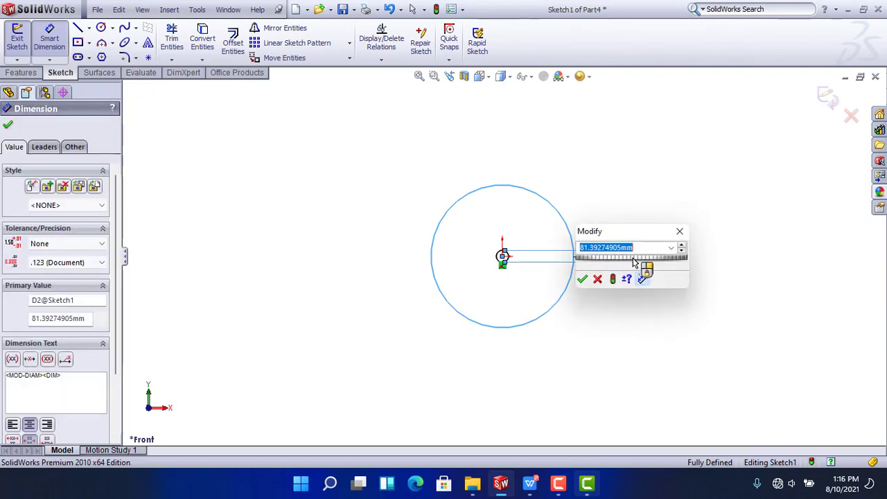
{"action": "type", "text": "13"}
{"action": "key", "text": "Return"}
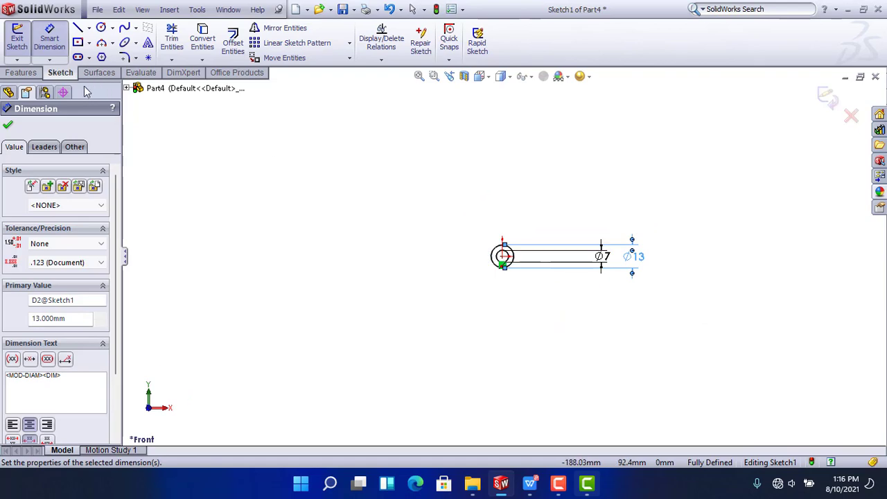
{"action": "double_click", "coordinate": [30, 67]}
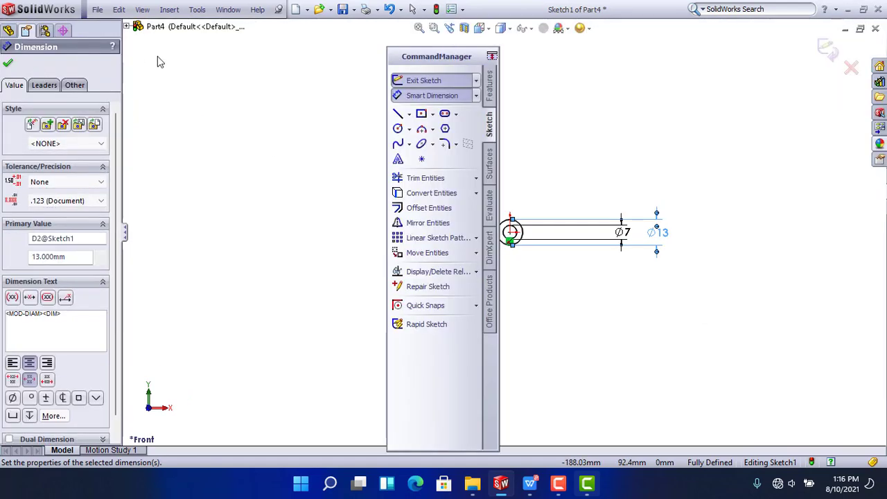
{"action": "left_click", "coordinate": [490, 56]}
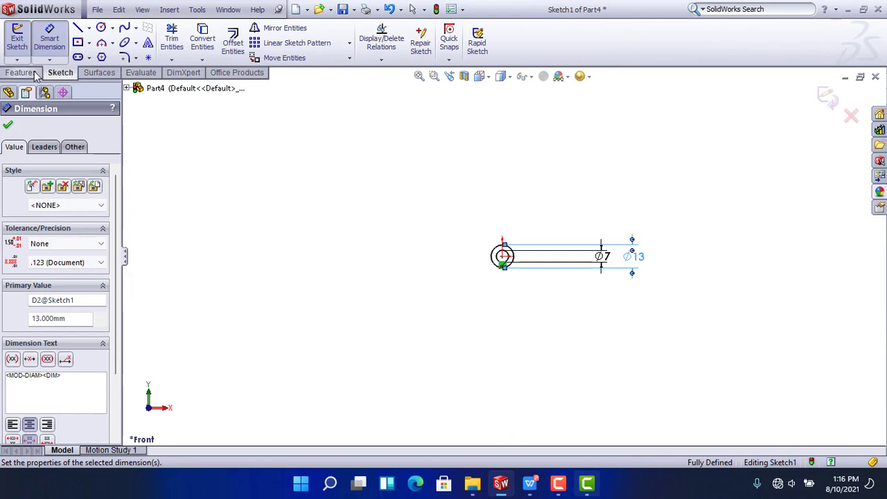
Extrude the ring between the 7 mm and 13 mm circles by 25 mm, using the Mid Plane end condition
{"action": "left_click", "coordinate": [21, 73]}
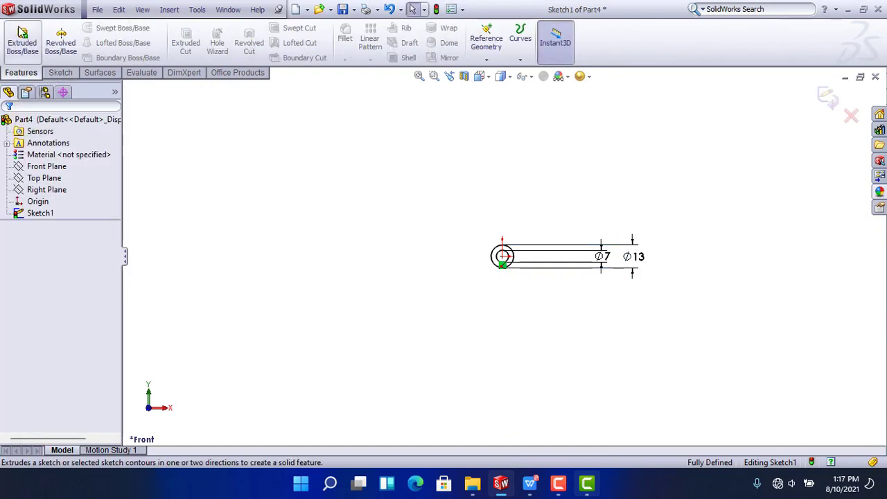
{"action": "left_click", "coordinate": [22, 38]}
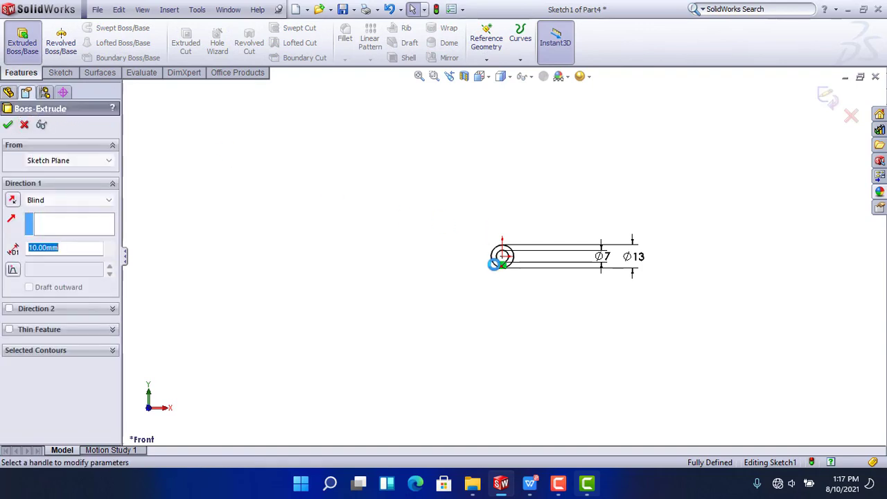
{"action": "left_click", "coordinate": [77, 251]}
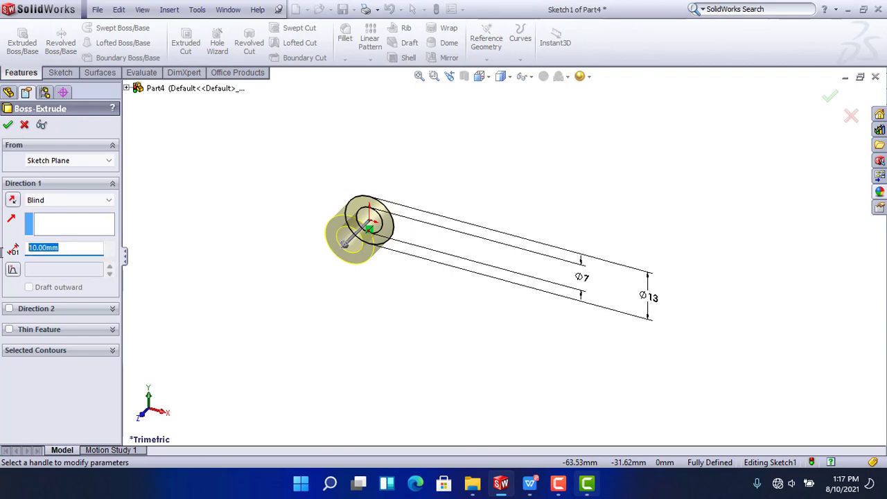
{"action": "type", "text": "25"}
{"action": "key", "text": "Return"}
{"action": "left_click", "coordinate": [70, 200]}
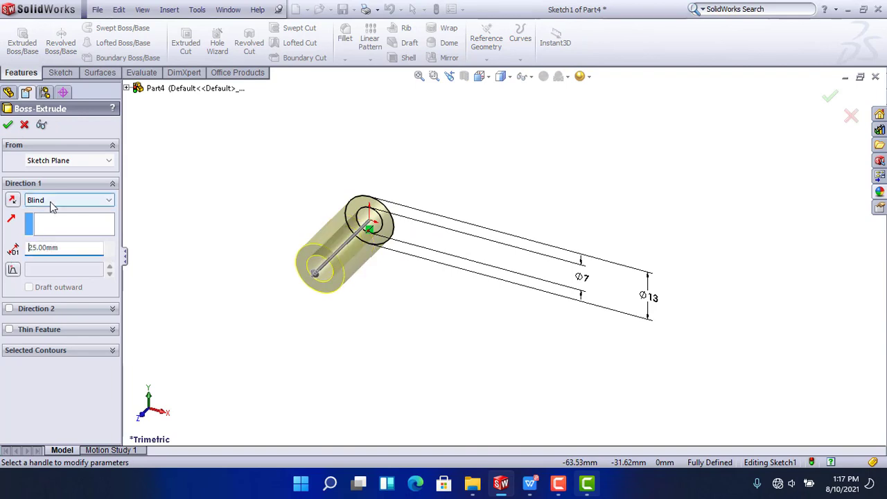
{"action": "left_click", "coordinate": [70, 254]}
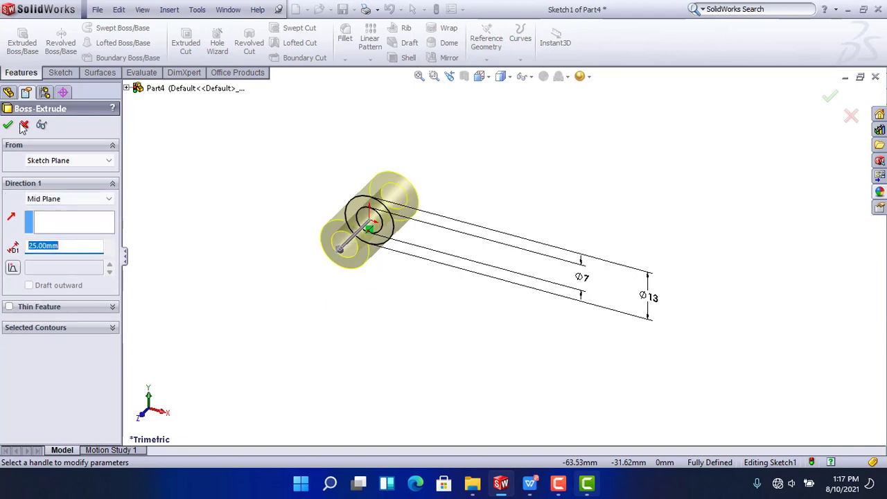
{"action": "left_click", "coordinate": [8, 125]}
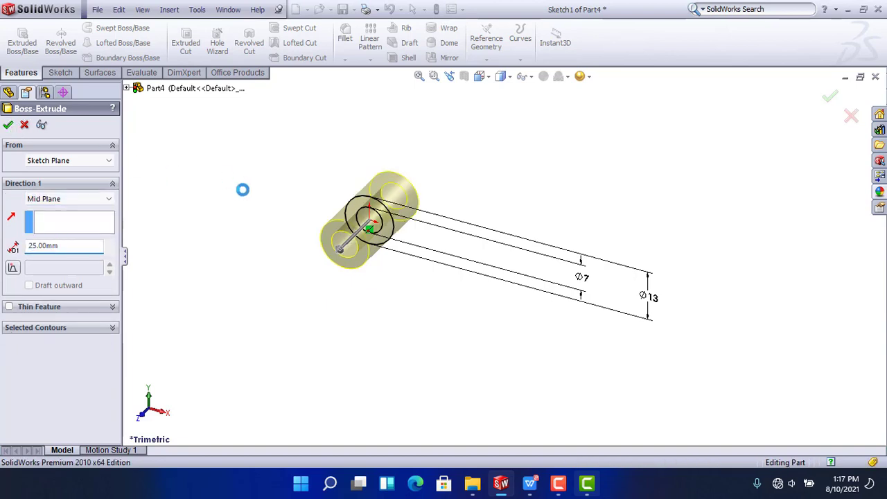
Start a sketch on the Right Plane and view it normal to the plane
{"action": "middle_click_drag", "start_coordinate": [359, 284], "coordinate": [282, 208]}
{"action": "scroll", "coordinate": [339, 174], "scroll_direction": "down", "scroll_amount": 2}
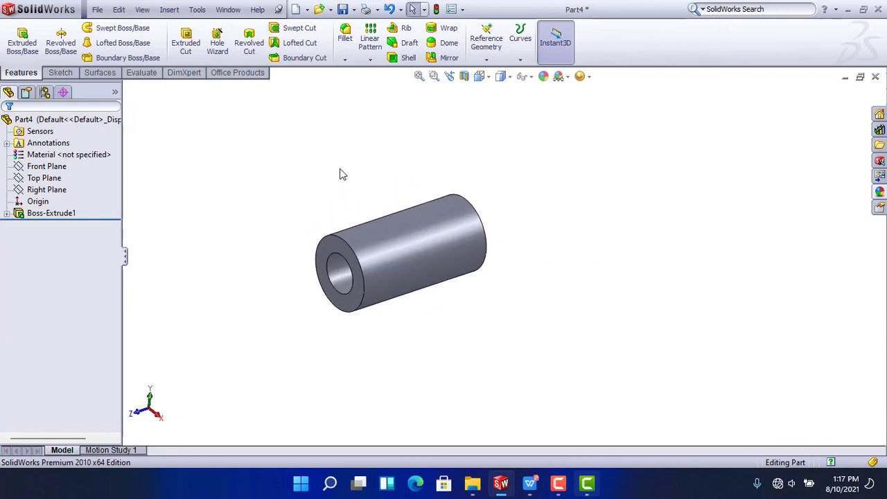
{"action": "left_click", "coordinate": [46, 191]}
{"action": "left_click", "coordinate": [55, 173]}
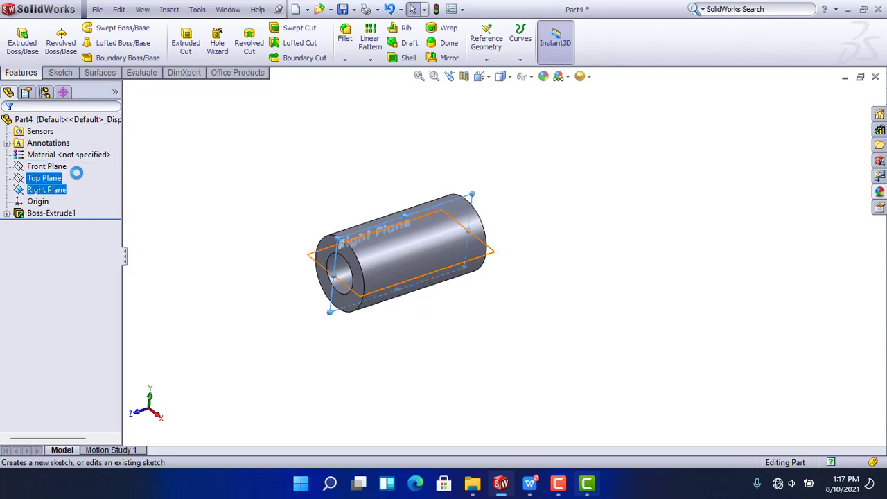
{"action": "key", "text": "space"}
{"action": "double_click", "coordinate": [291, 211]}
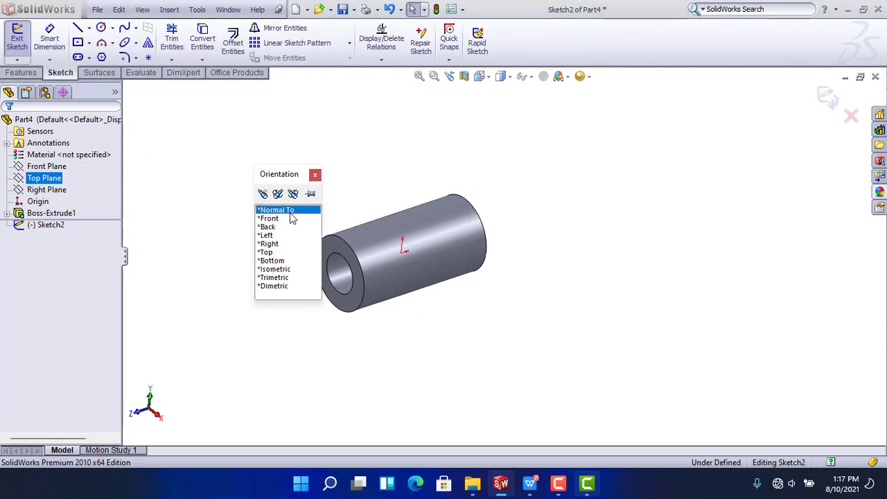
Sketch a triangle outside the tube's +Z end: a horizontal base from the end edge's midpoint, an 11 mm slanted side to the upper corner, and a vertical side
{"action": "left_click", "coordinate": [78, 28]}
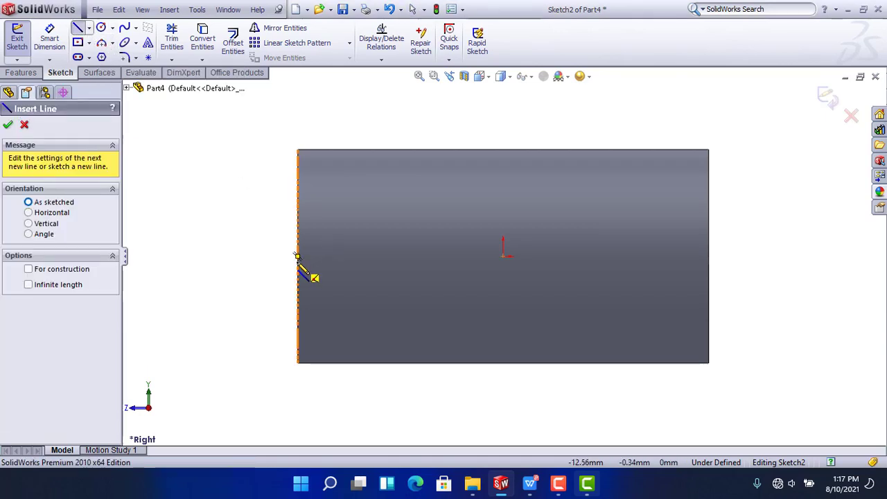
{"action": "left_click", "coordinate": [296, 256]}
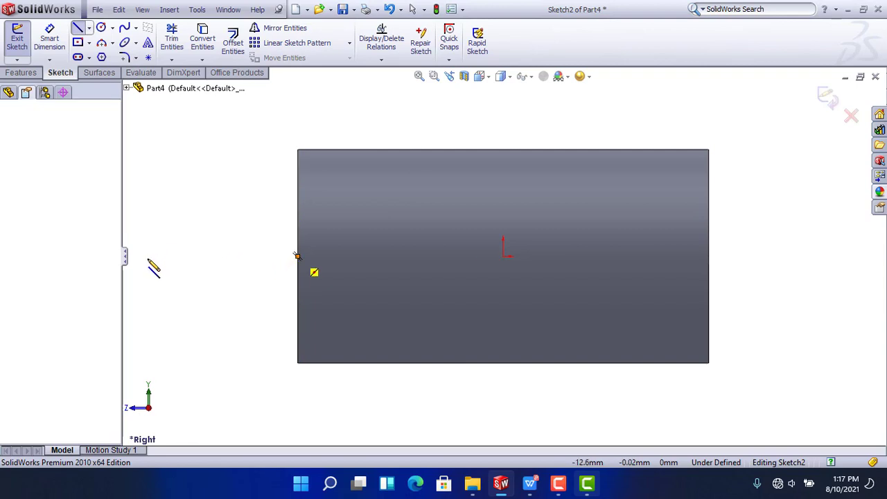
{"action": "left_click", "coordinate": [147, 257]}
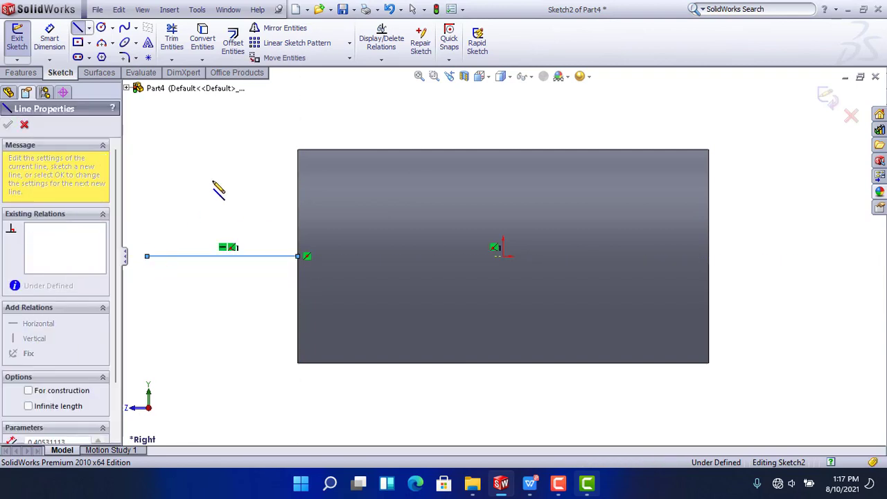
{"action": "left_click", "coordinate": [298, 150]}
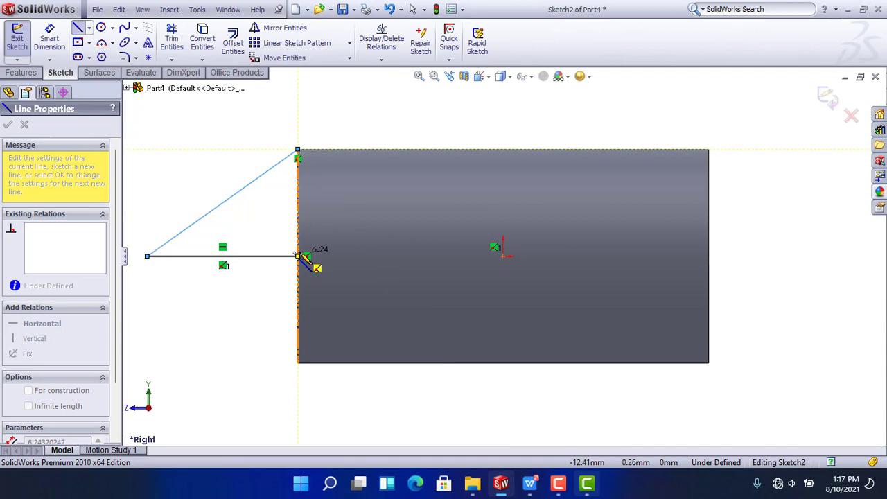
{"action": "left_click", "coordinate": [299, 256]}
{"action": "key", "text": "Escape"}
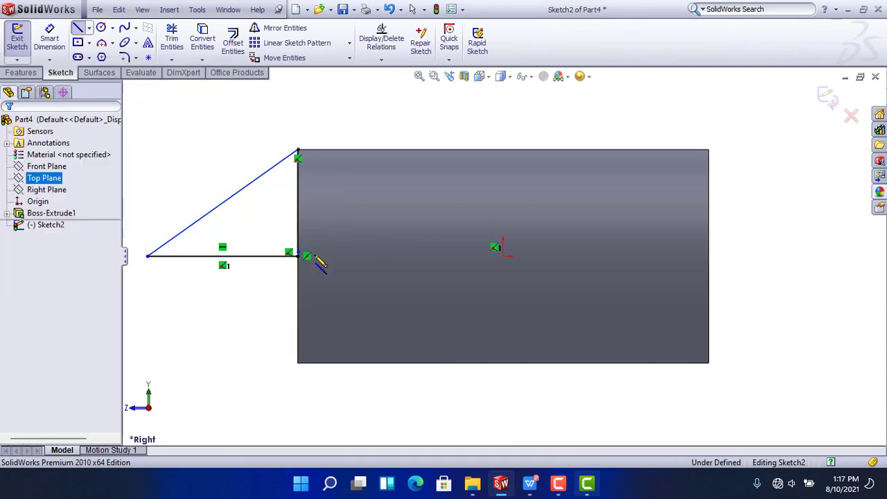
Close the triangle by joining the vertical line's loose lower end to the base line's endpoint at the tube's end
{"action": "key", "text": "Escape"}
{"action": "scroll", "coordinate": [313, 257], "scroll_direction": "down", "scroll_amount": 2}
{"action": "mouse_move", "coordinate": [310, 253]}
{"action": "left_mouse_down"}
{"action": "mouse_move", "coordinate": [317, 179]}
{"action": "mouse_move", "coordinate": [311, 255]}
{"action": "left_mouse_up"}
{"action": "key", "text": "Escape"}
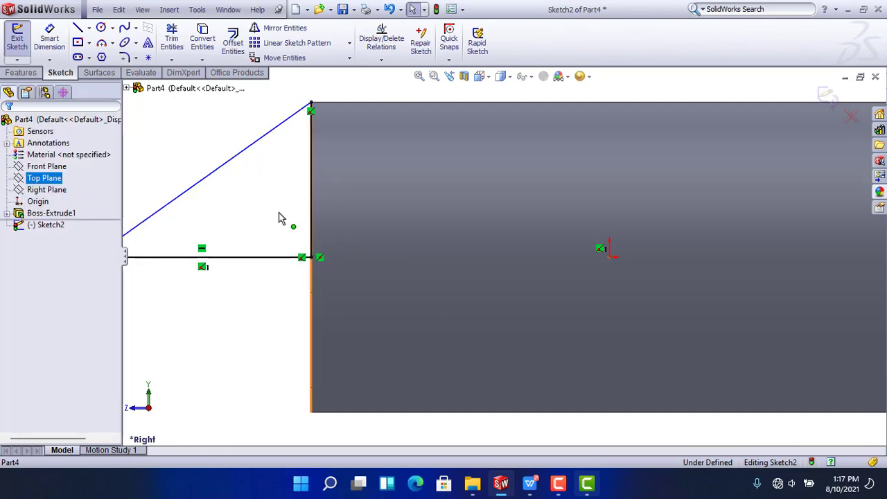
{"action": "key", "text": "f"}
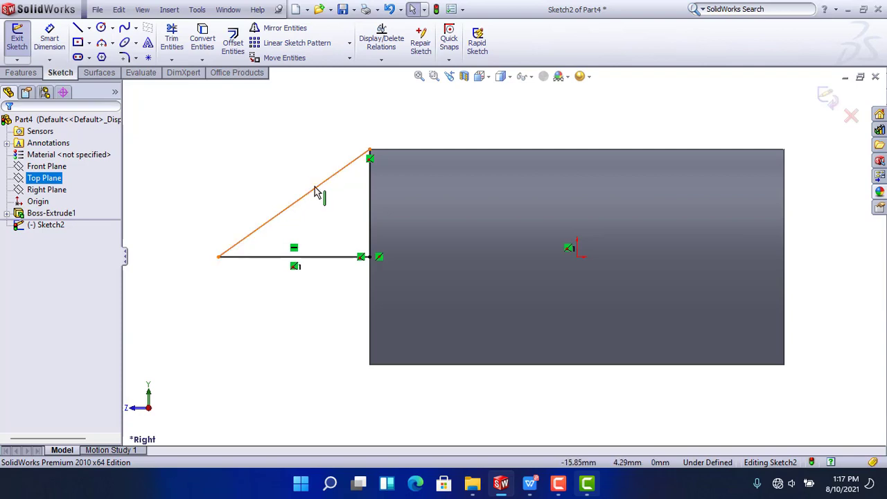
Convert the triangle's slanted line to construction geometry
{"action": "left_click", "coordinate": [315, 192]}
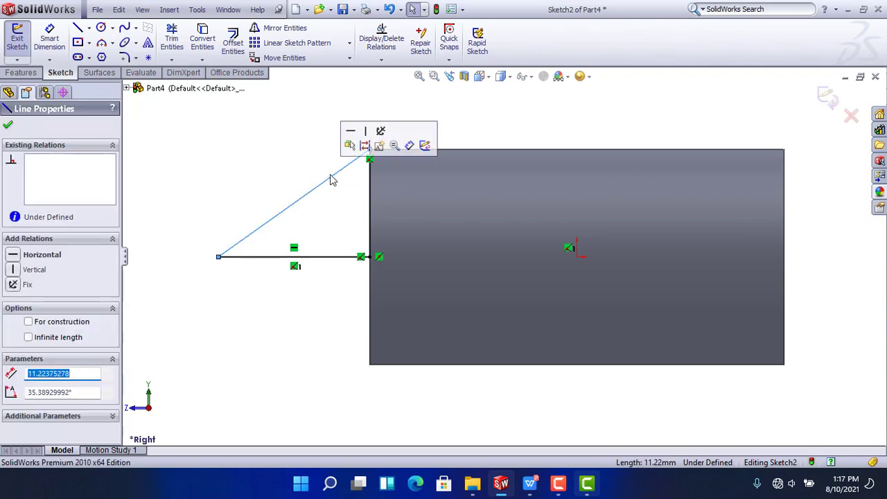
{"action": "left_click", "coordinate": [365, 145]}
{"action": "key", "text": "Escape"}
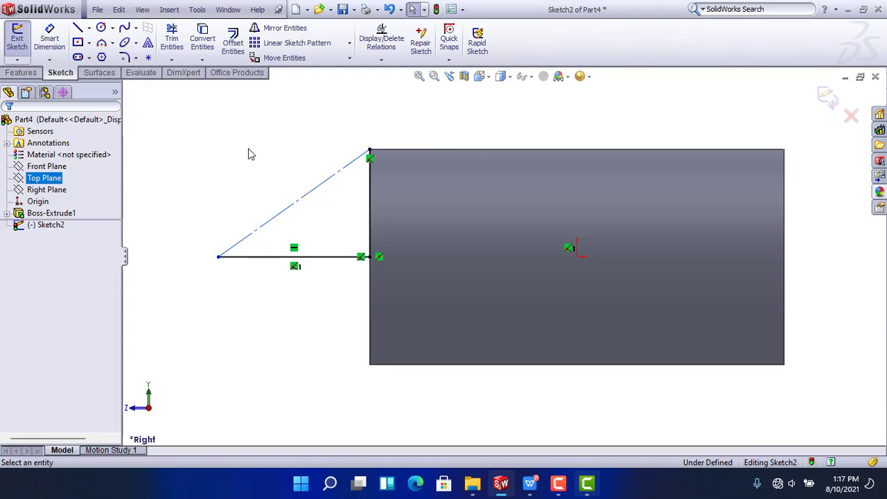
Sketch a three-point arc between the slanted line's endpoints, bulging outward above it
{"action": "left_click", "coordinate": [112, 44]}
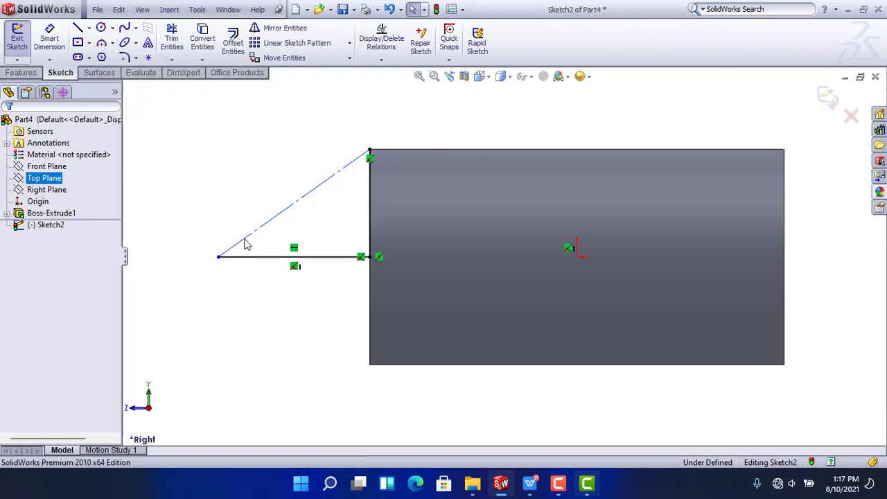
{"action": "left_click", "coordinate": [220, 257]}
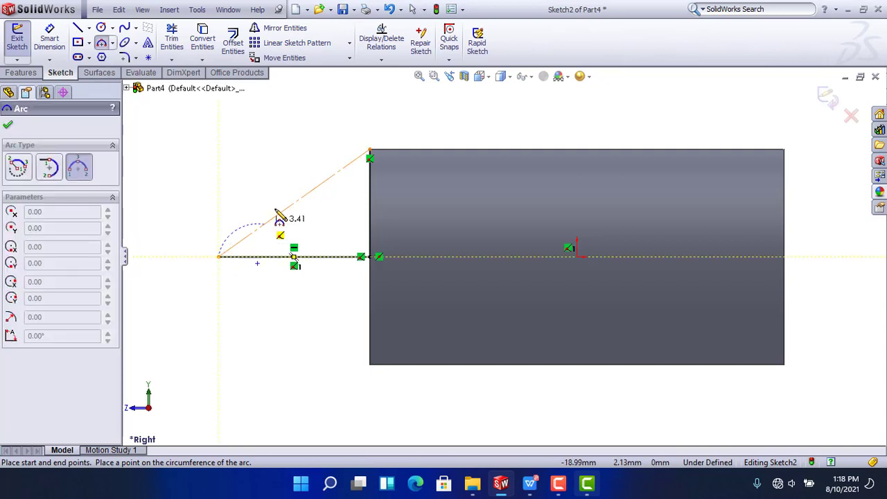
{"action": "left_click", "coordinate": [369, 151]}
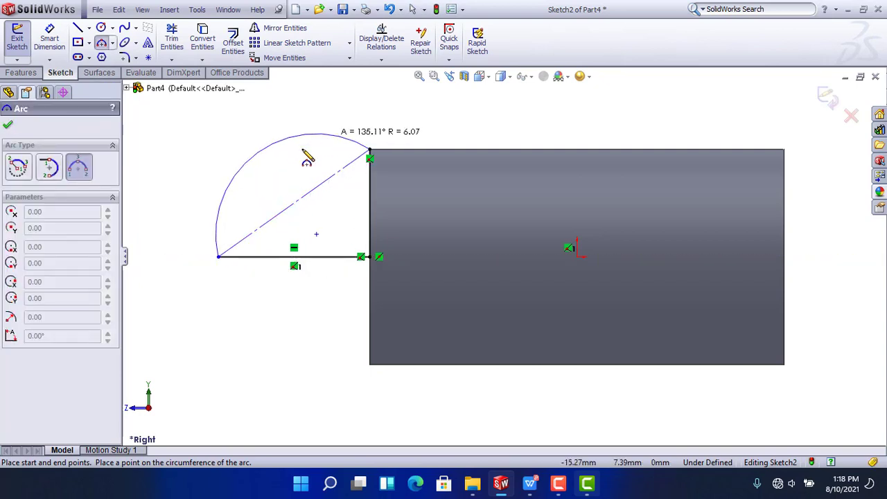
{"action": "left_click", "coordinate": [307, 185]}
{"action": "right_click", "coordinate": [281, 141]}
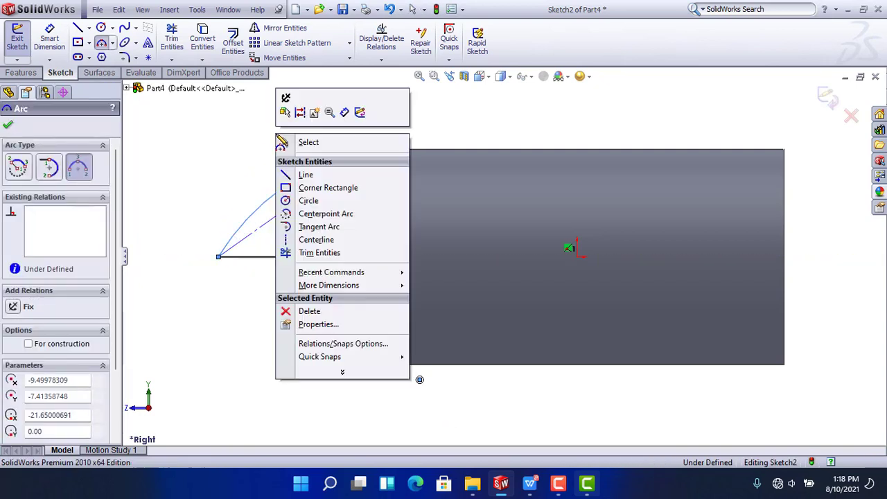
{"action": "left_click", "coordinate": [301, 143]}
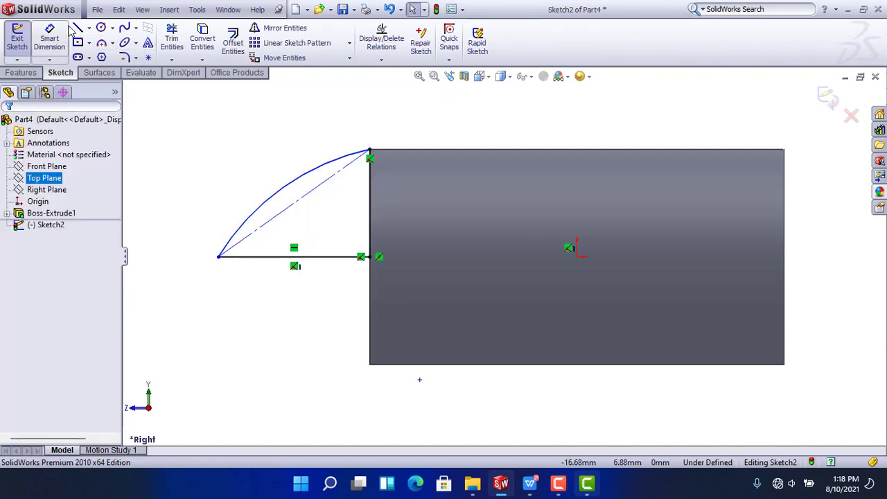
Draw a horizontal centerline about 11.8 mm long from the arc's upper end along the tube's upper edge
{"action": "left_click", "coordinate": [89, 28]}
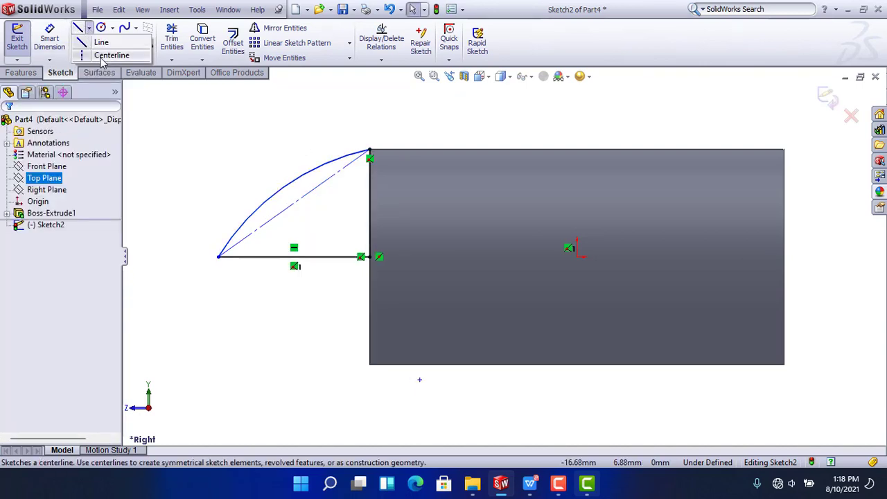
{"action": "left_click", "coordinate": [101, 58]}
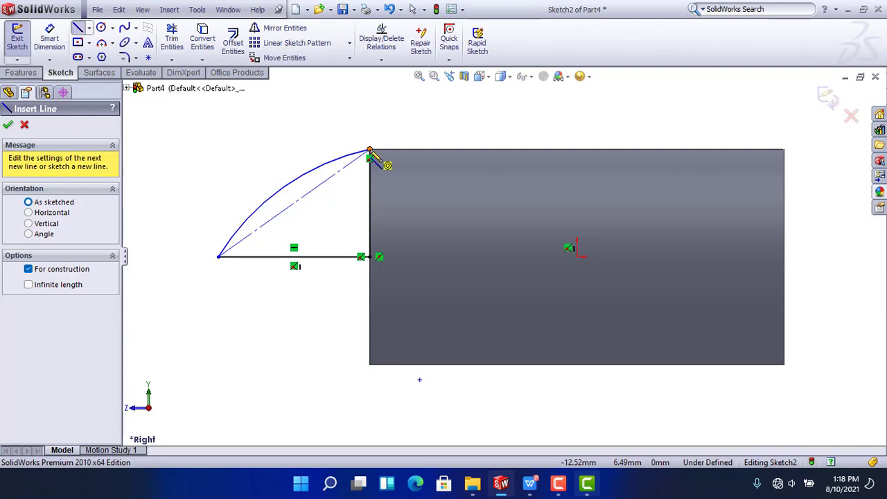
{"action": "left_click", "coordinate": [369, 149]}
{"action": "left_click", "coordinate": [566, 149]}
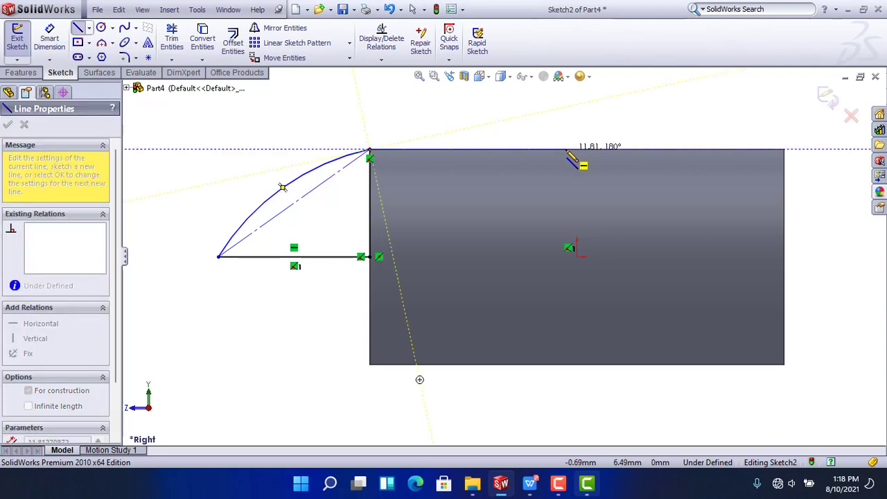
{"action": "right_click", "coordinate": [388, 102]}
{"action": "left_click", "coordinate": [406, 113]}
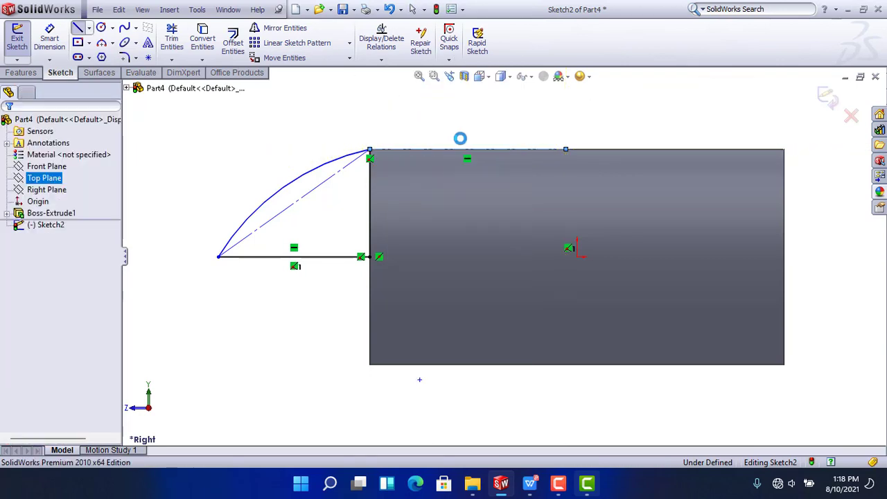
Make the arc tangent to the horizontal centerline
{"action": "left_click", "coordinate": [335, 166]}
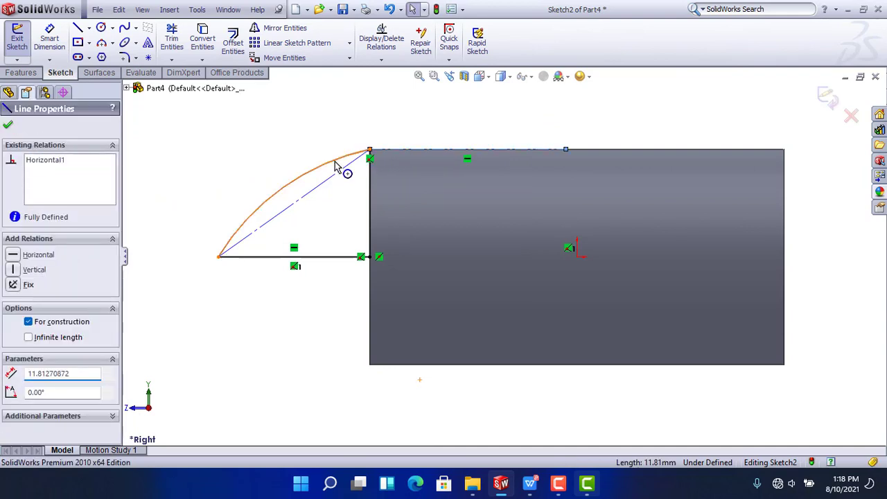
{"action": "left_click", "coordinate": [335, 167]}
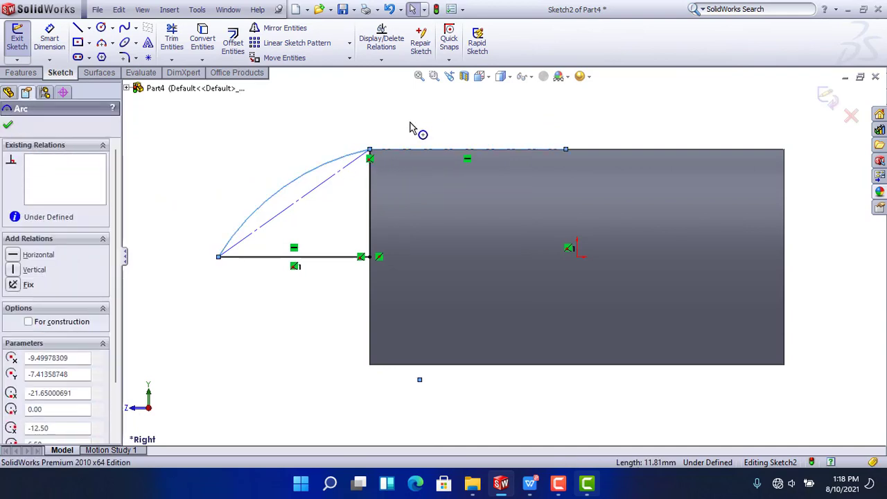
{"action": "left_click", "coordinate": [413, 149], "text": "ctrl"}
{"action": "left_click", "coordinate": [401, 118]}
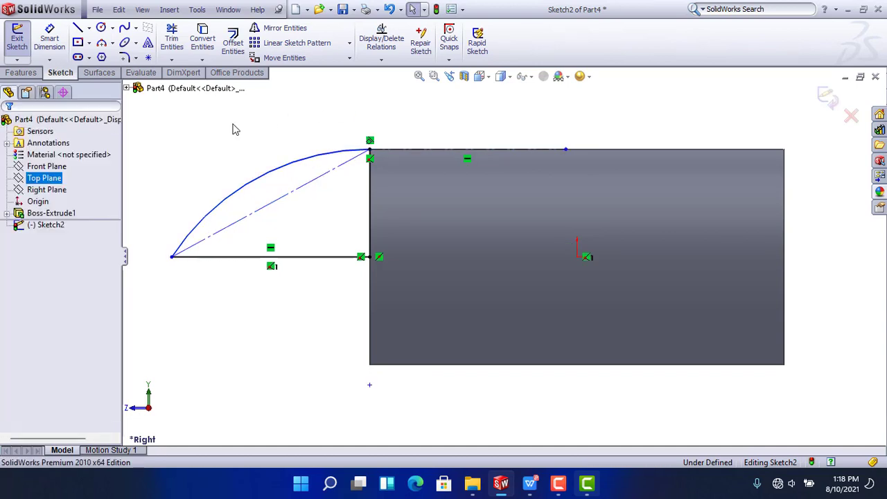
Dimension the profile's horizontal base line to 10 mm
{"action": "left_click", "coordinate": [49, 38]}
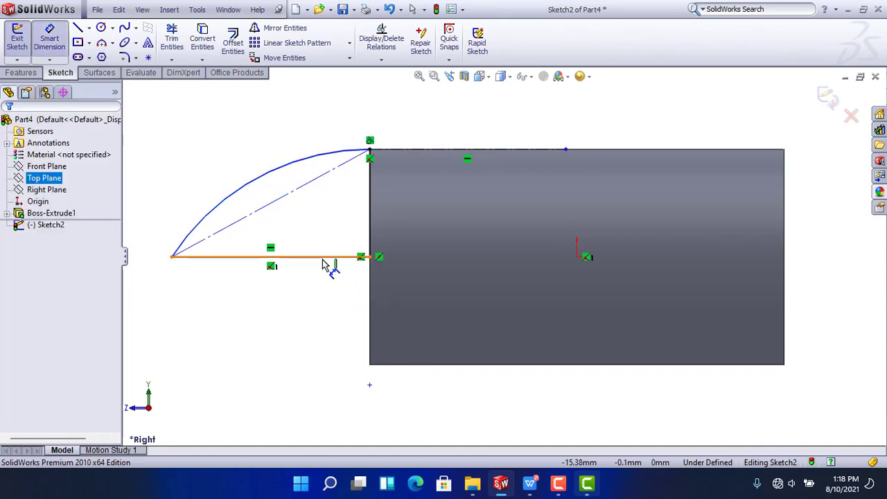
{"action": "left_click", "coordinate": [303, 293]}
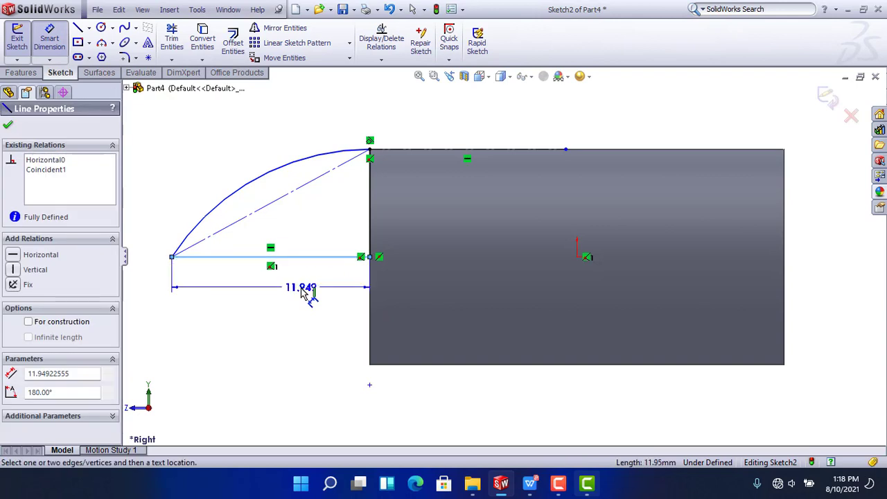
{"action": "left_click", "coordinate": [296, 293]}
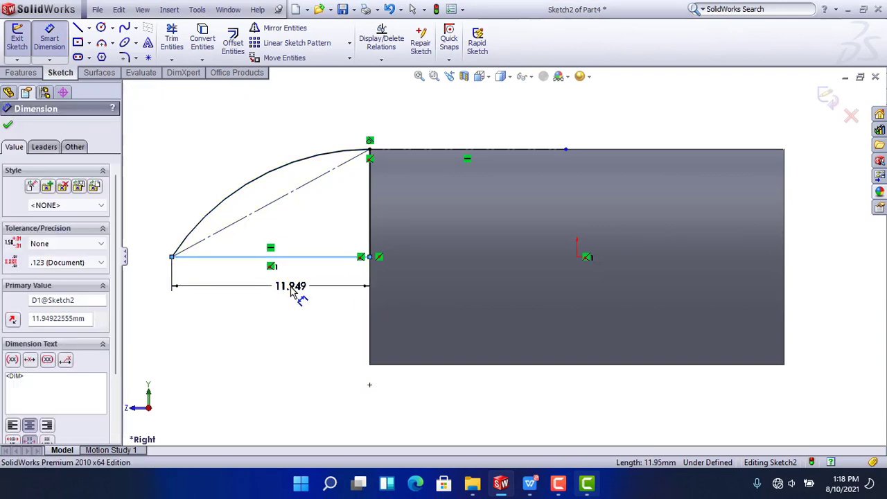
{"action": "double_click", "coordinate": [292, 288]}
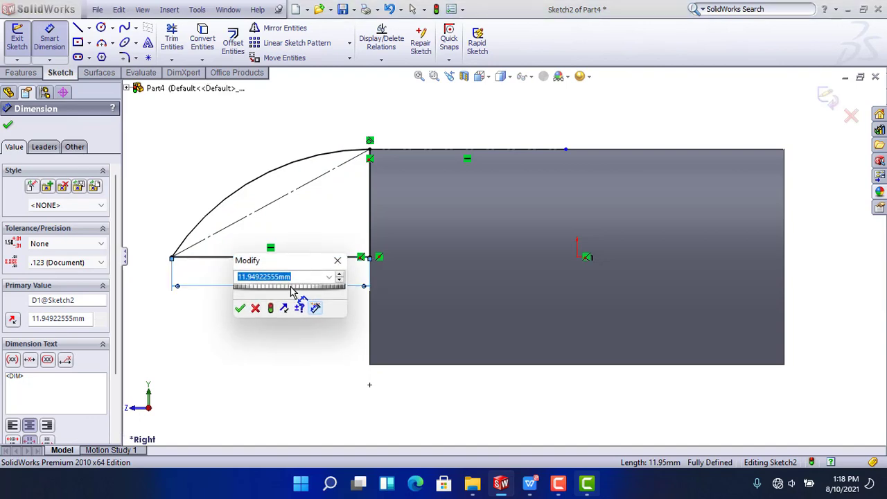
{"action": "type", "text": "10"}
{"action": "key", "text": "Return"}
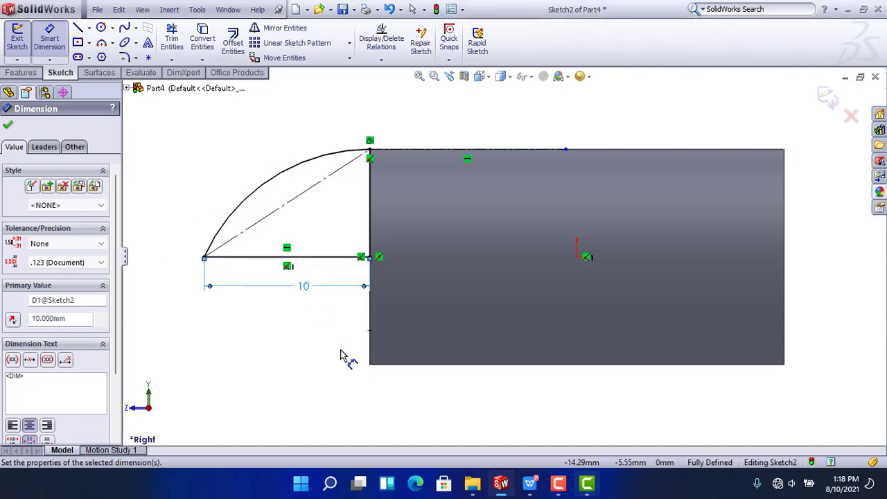
Revolve the nose profile 360° about its 10 mm horizontal base line, merging it with the tube
{"action": "left_click", "coordinate": [195, 114]}
{"action": "left_click", "coordinate": [21, 72]}
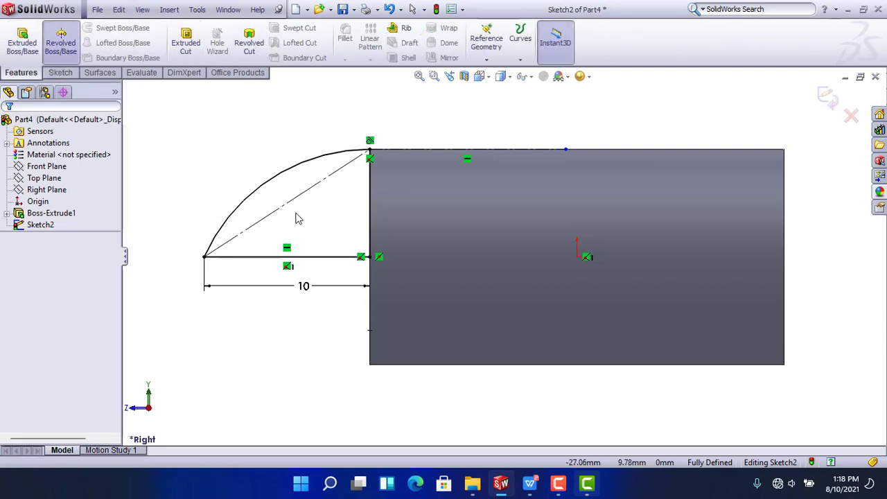
{"action": "left_click", "coordinate": [315, 258]}
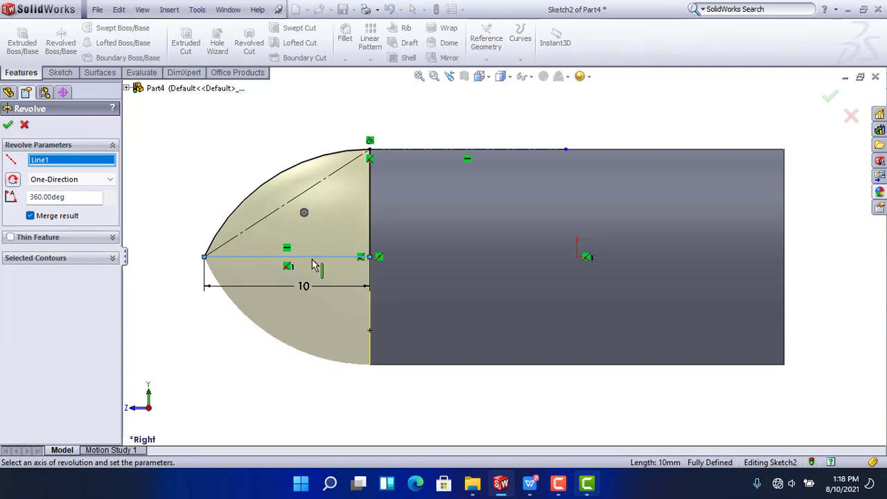
{"action": "right_click", "coordinate": [204, 162]}
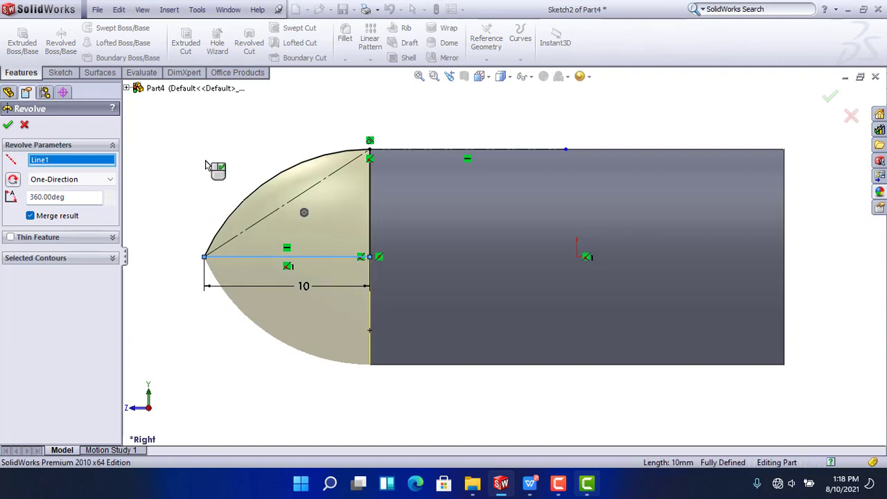
Start a sketch on the Top Plane and draw a horizontal line about 2.8 mm long near the tube's rear end, beside the centre axis
{"action": "scroll", "coordinate": [402, 237], "scroll_direction": "up", "scroll_amount": 4}
{"action": "middle_click_drag", "start_coordinate": [404, 237], "coordinate": [409, 220]}
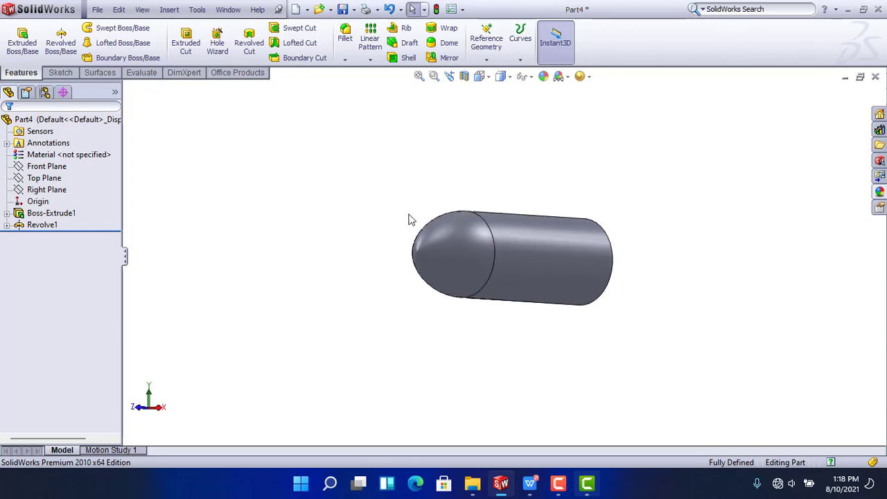
{"action": "scroll", "coordinate": [324, 183], "scroll_direction": "up", "scroll_amount": 1}
{"action": "key", "text": "ctrl+7"}
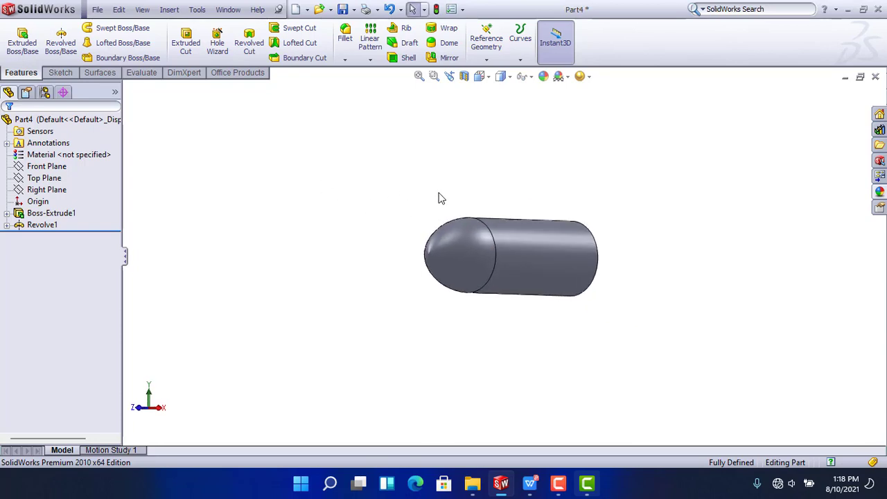
{"action": "left_click", "coordinate": [44, 178]}
{"action": "left_click", "coordinate": [51, 161]}
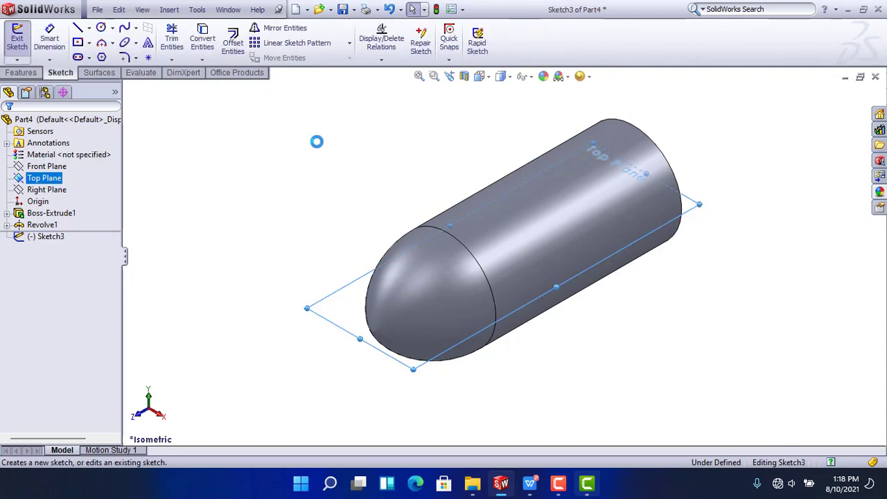
{"action": "left_click", "coordinate": [78, 29]}
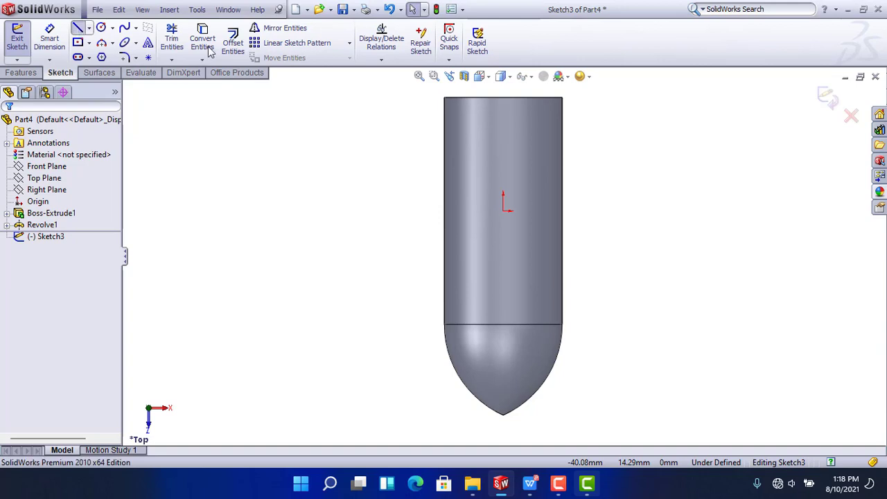
{"action": "left_click", "coordinate": [526, 114]}
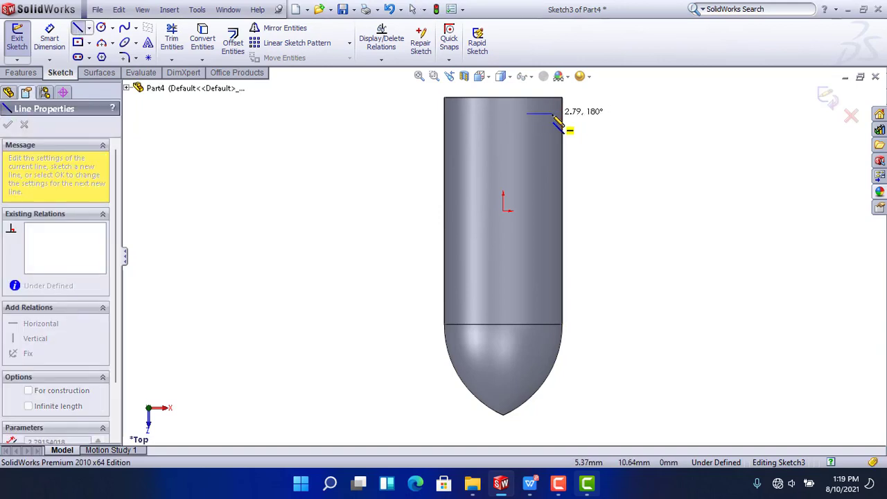
{"action": "left_click", "coordinate": [552, 114]}
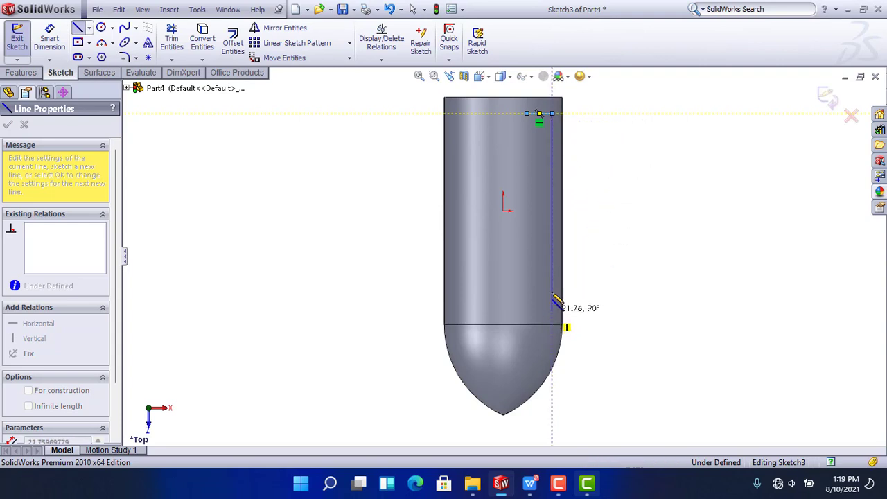
{"action": "right_click", "coordinate": [594, 154]}
{"action": "left_click", "coordinate": [609, 152]}
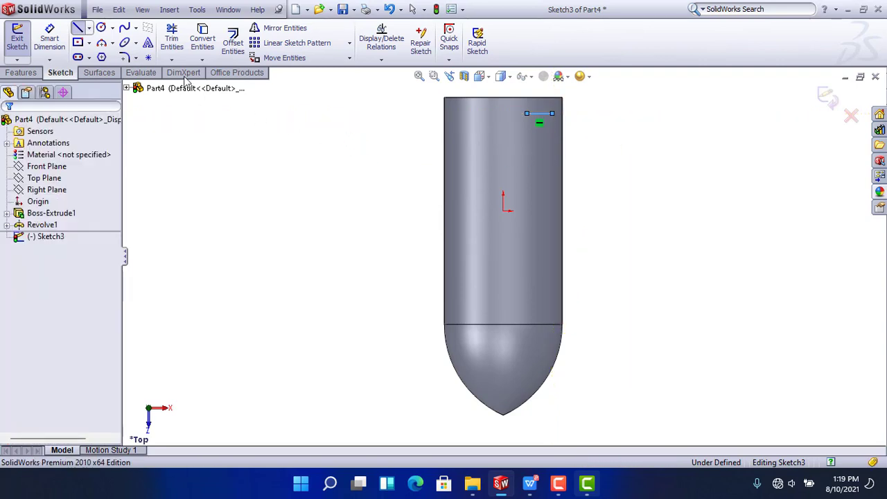
Sketch a second line about 3.7 mm long near the nose end of the tube, starting at the centre axis, and make it horizontal
{"action": "left_click", "coordinate": [77, 28]}
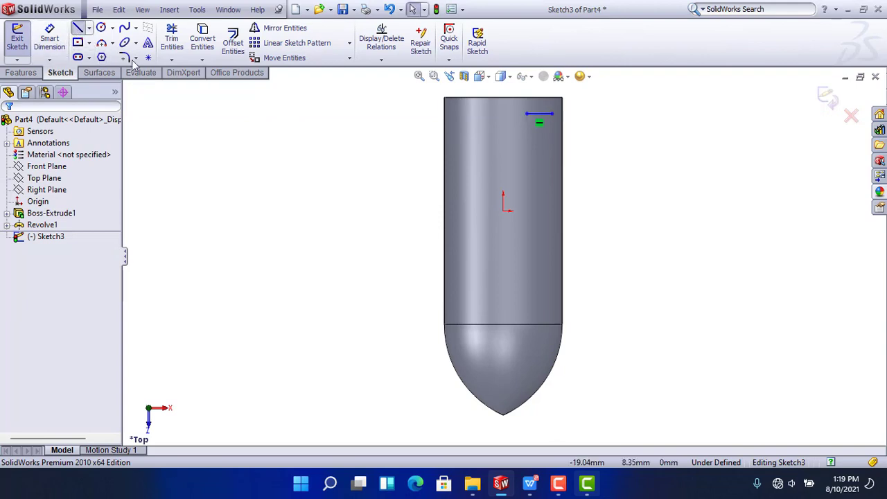
{"action": "left_click", "coordinate": [525, 322]}
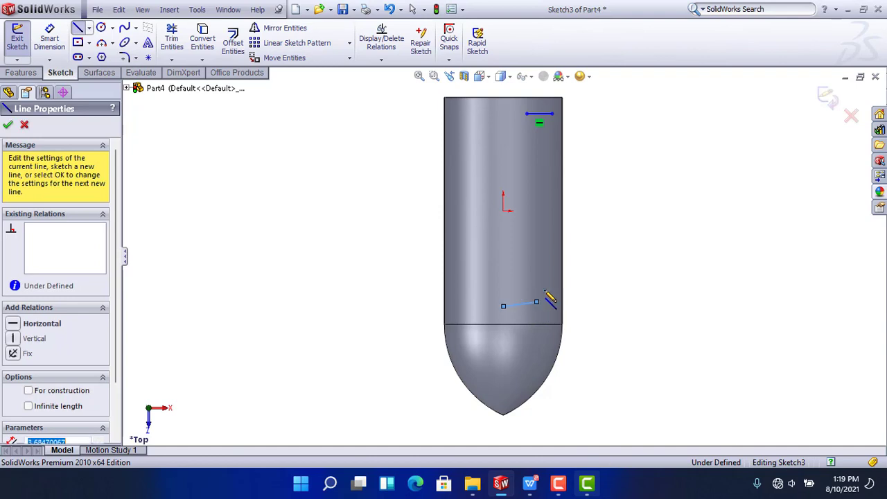
{"action": "right_click", "coordinate": [601, 222]}
{"action": "left_click", "coordinate": [619, 225]}
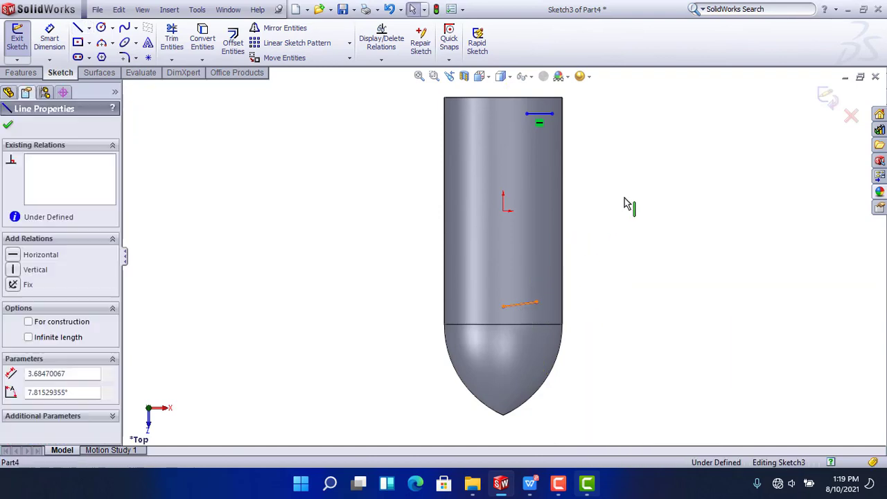
{"action": "left_click", "coordinate": [558, 251]}
{"action": "left_click", "coordinate": [707, 161]}
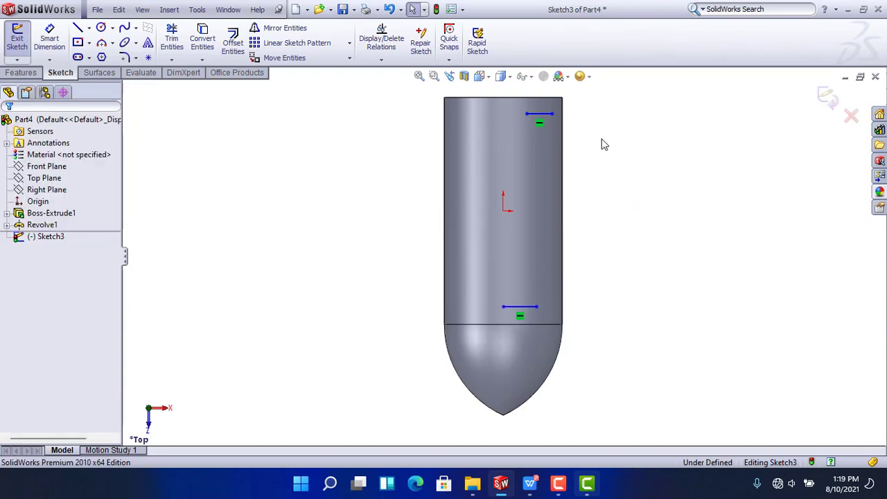
Dimension the rear horizontal line's length to 2.5 mm
{"action": "left_click", "coordinate": [50, 38]}
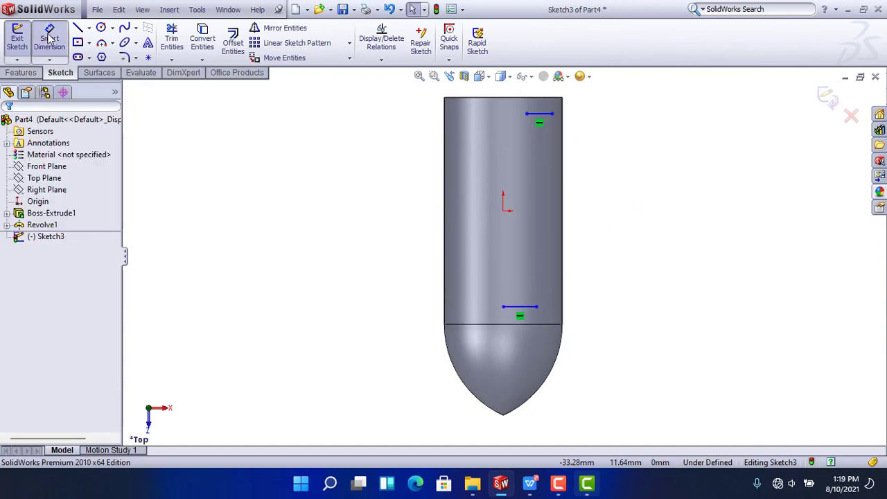
{"action": "left_click", "coordinate": [540, 97]}
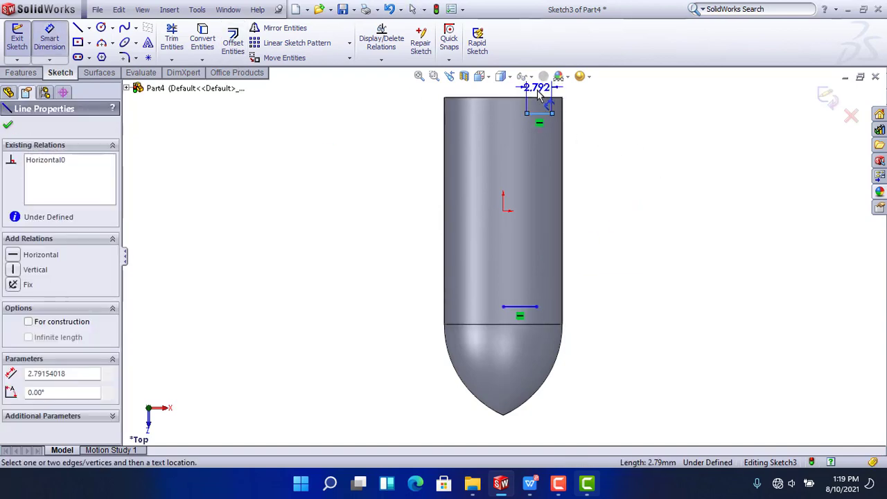
{"action": "left_click", "coordinate": [540, 93]}
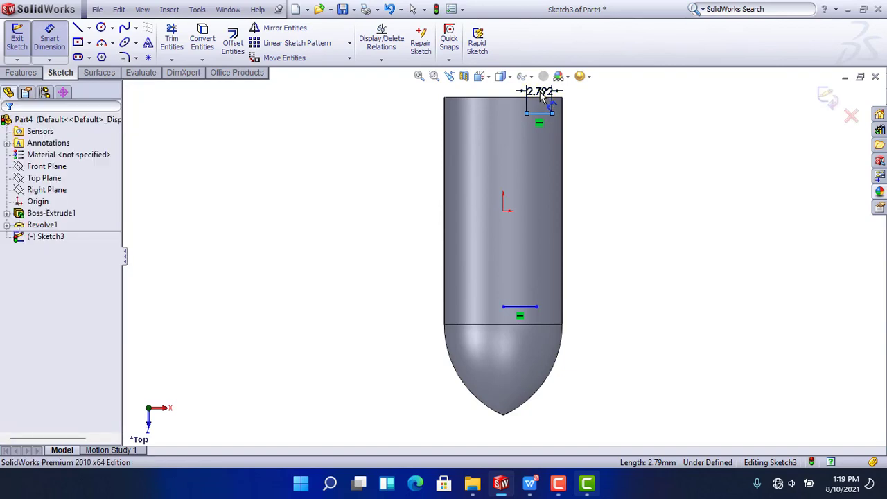
{"action": "left_click", "coordinate": [541, 93]}
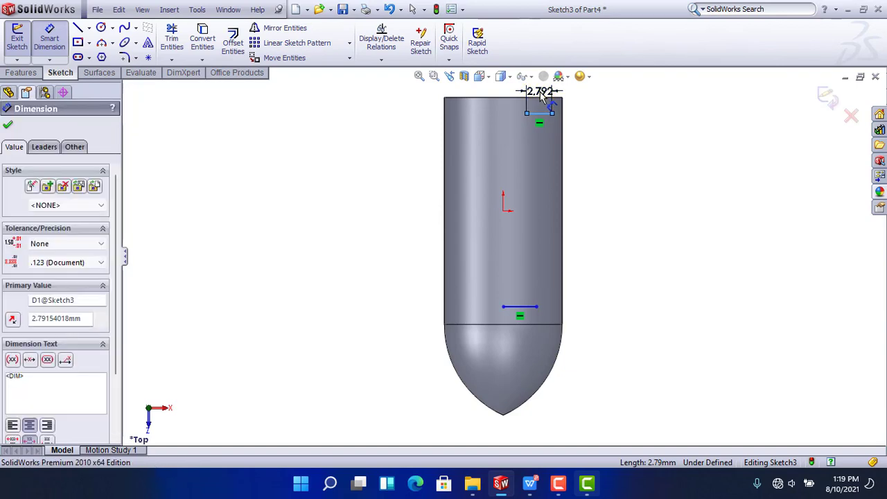
{"action": "type", "text": "2.5"}
{"action": "key", "text": "Return"}
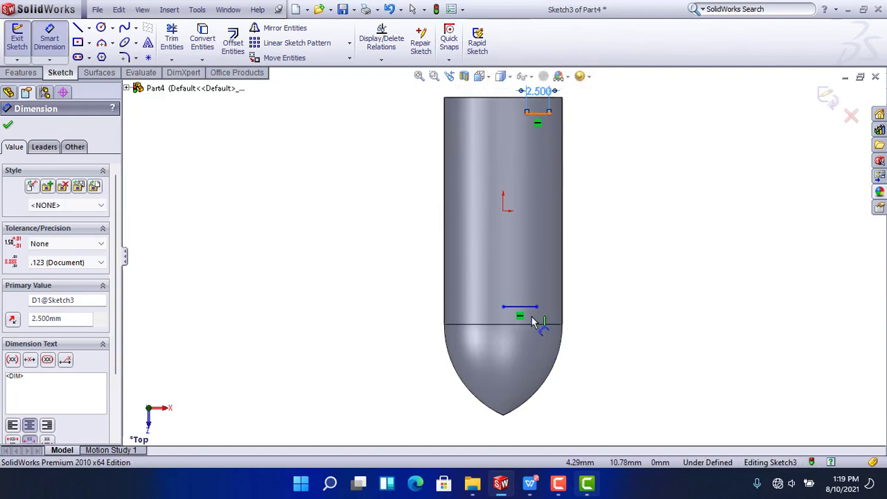
Dimension the distance between the two horizontal lines to 23 mm
{"action": "left_click", "coordinate": [522, 308]}
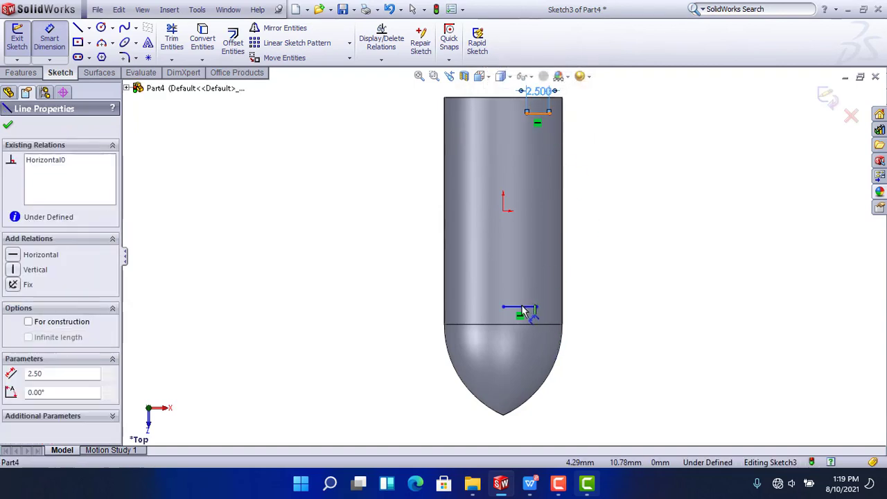
{"action": "left_click", "coordinate": [602, 201]}
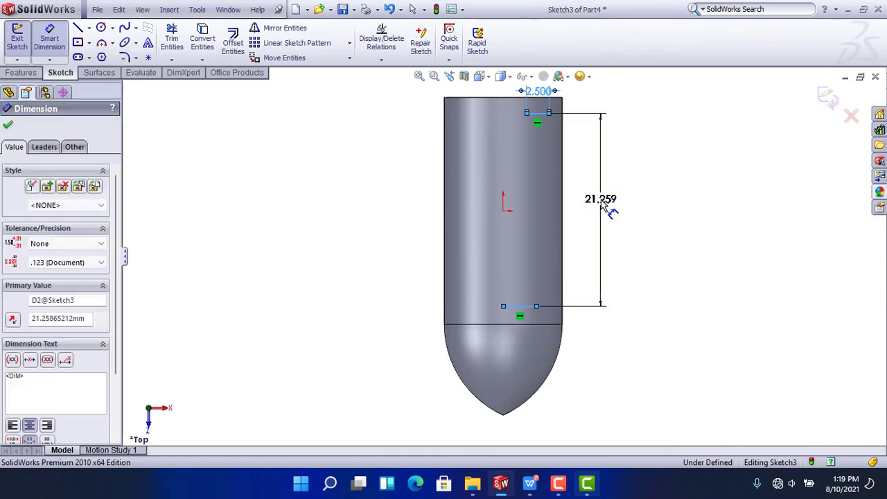
{"action": "double_click", "coordinate": [600, 199]}
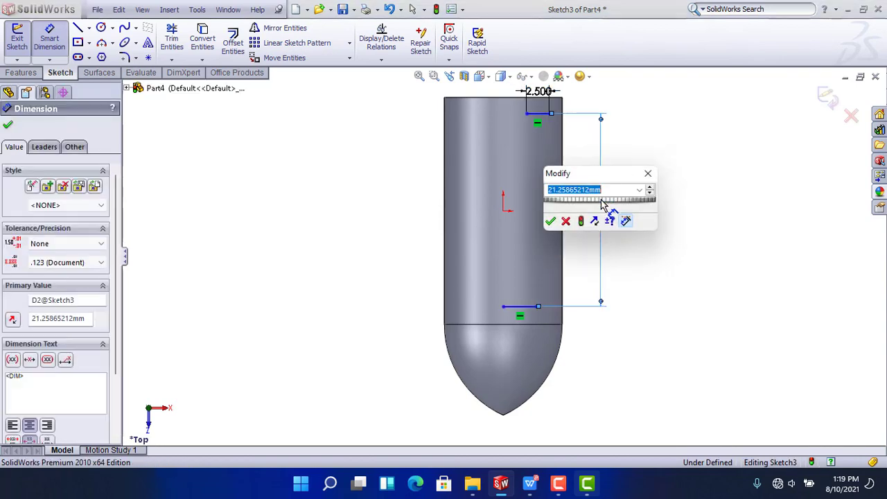
{"action": "type", "text": "23"}
{"action": "key", "text": "Return"}
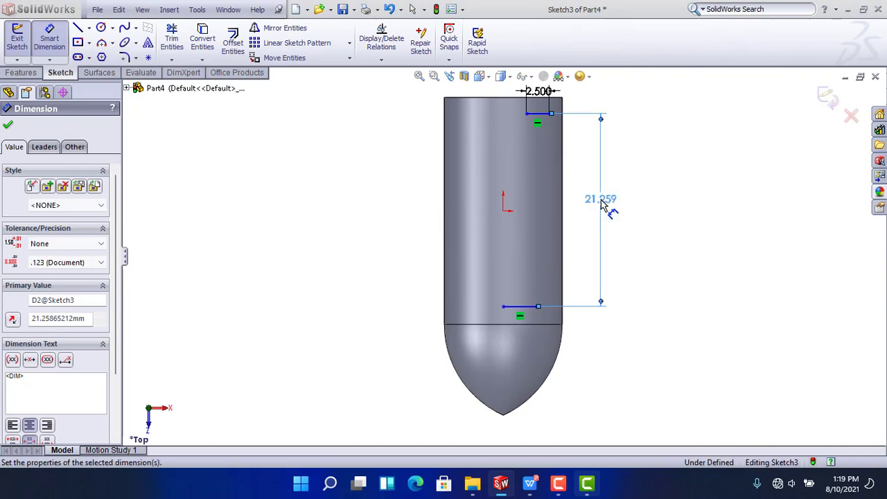
{"action": "left_click", "coordinate": [681, 254]}
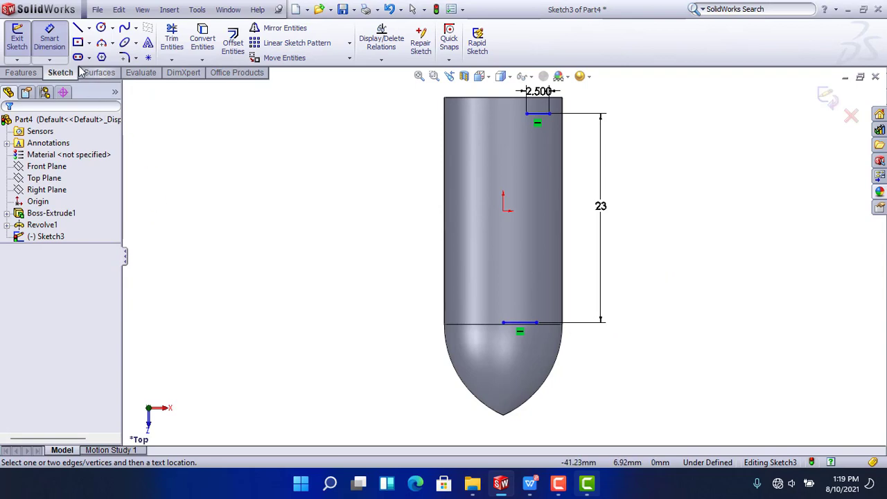
Make the two horizontal lines equal in length
{"action": "left_click", "coordinate": [50, 43]}
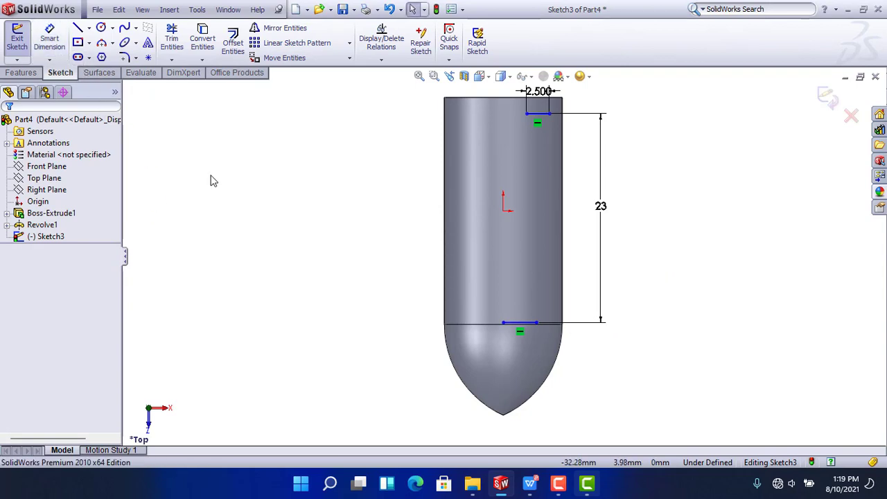
{"action": "left_click", "coordinate": [520, 323]}
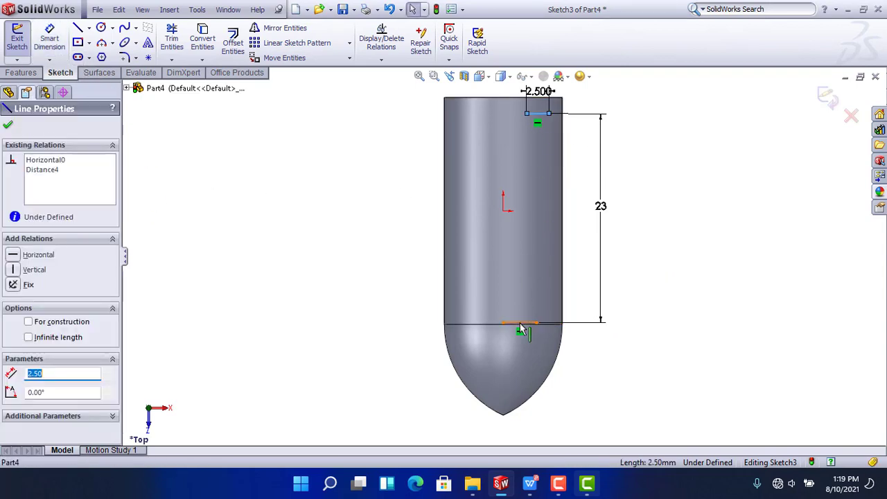
{"action": "left_click", "coordinate": [539, 113], "text": "ctrl"}
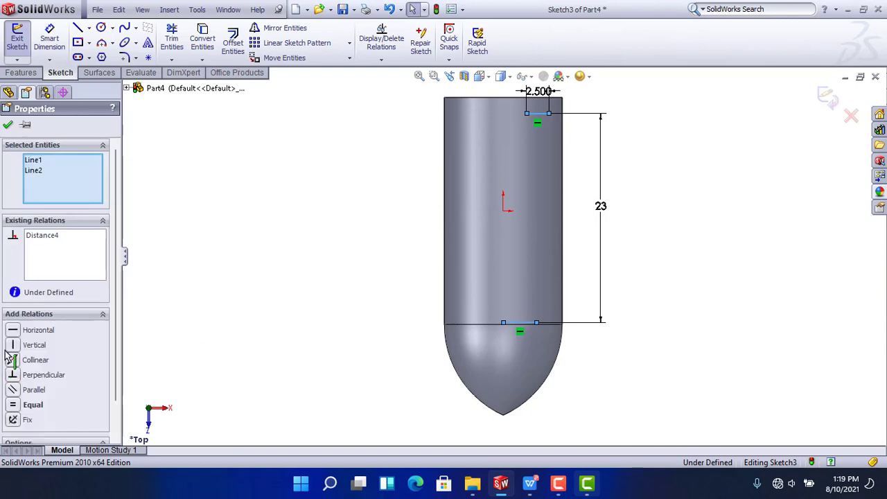
{"action": "left_click", "coordinate": [13, 404]}
{"action": "left_click", "coordinate": [8, 125]}
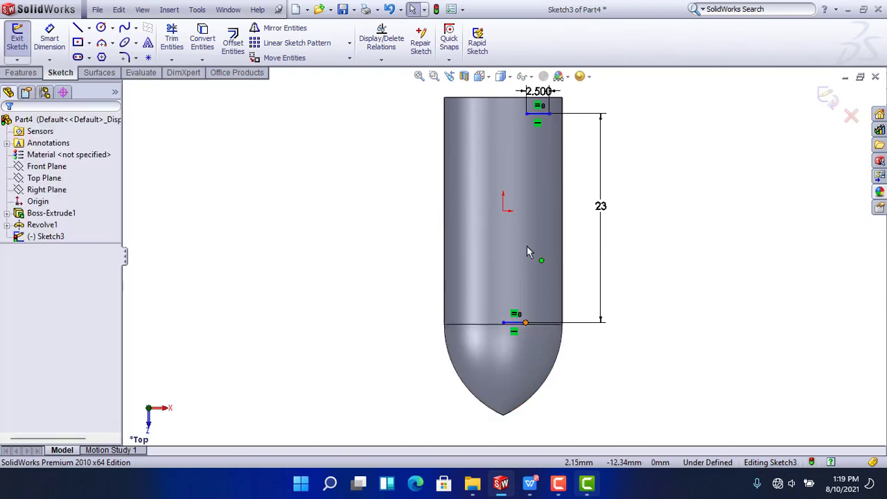
Move the nose-end line slightly past the tube-nose joint and dimension it 13 mm from the origin
{"action": "mouse_move", "coordinate": [525, 322]}
{"action": "left_mouse_down"}
{"action": "mouse_move", "coordinate": [526, 246]}
{"action": "mouse_move", "coordinate": [525, 330]}
{"action": "left_mouse_up"}
{"action": "left_click", "coordinate": [635, 353]}
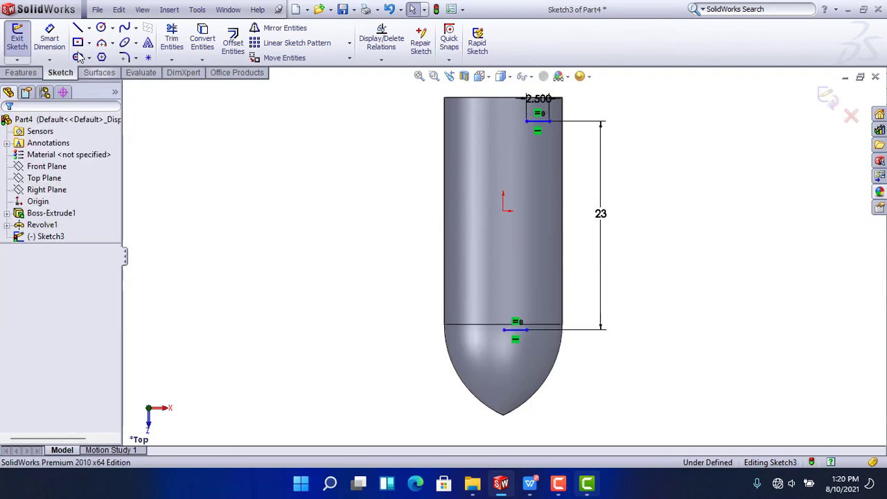
{"action": "left_click", "coordinate": [49, 38]}
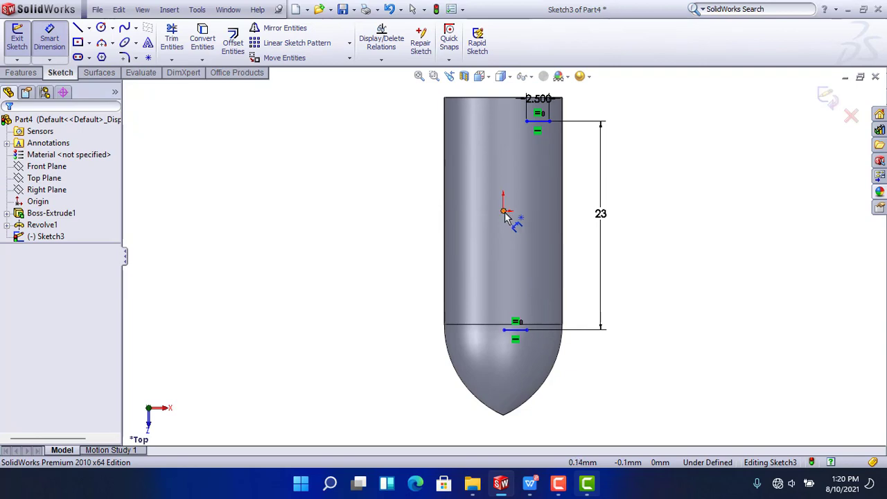
{"action": "left_click", "coordinate": [504, 212]}
{"action": "left_click", "coordinate": [515, 330]}
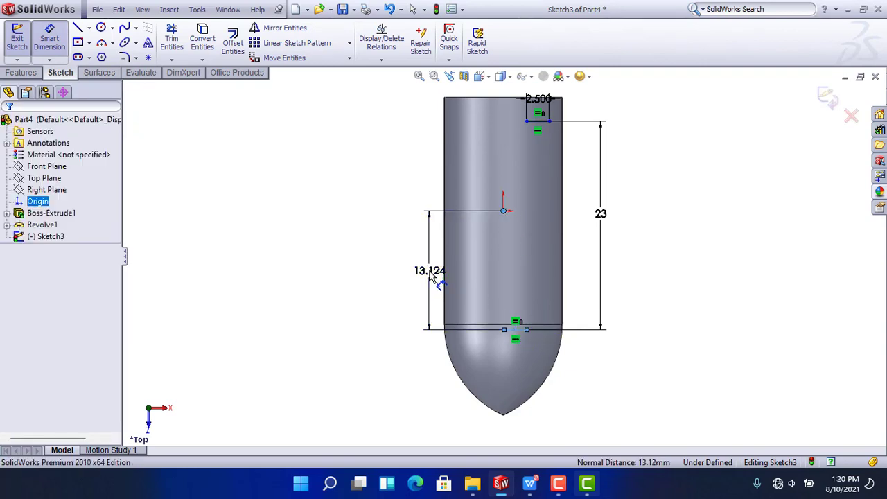
{"action": "left_click", "coordinate": [430, 275]}
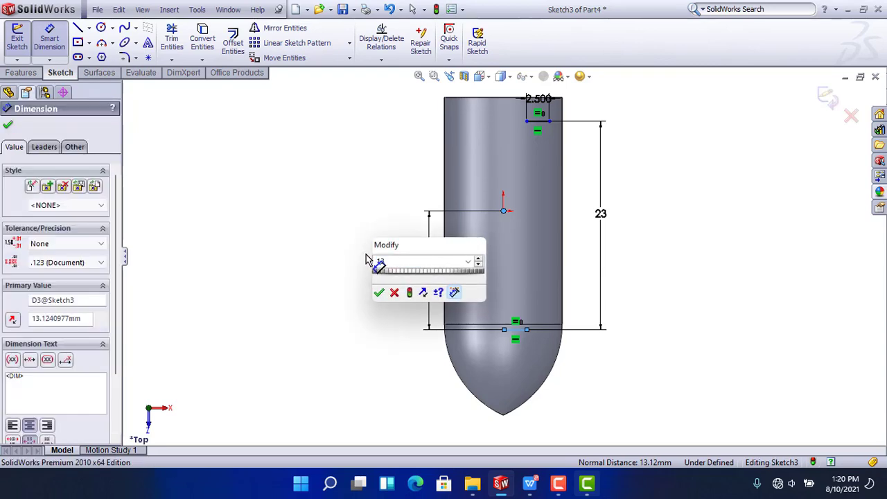
{"action": "type", "text": "13"}
{"action": "key", "text": "Return"}
{"action": "key", "text": "Escape"}
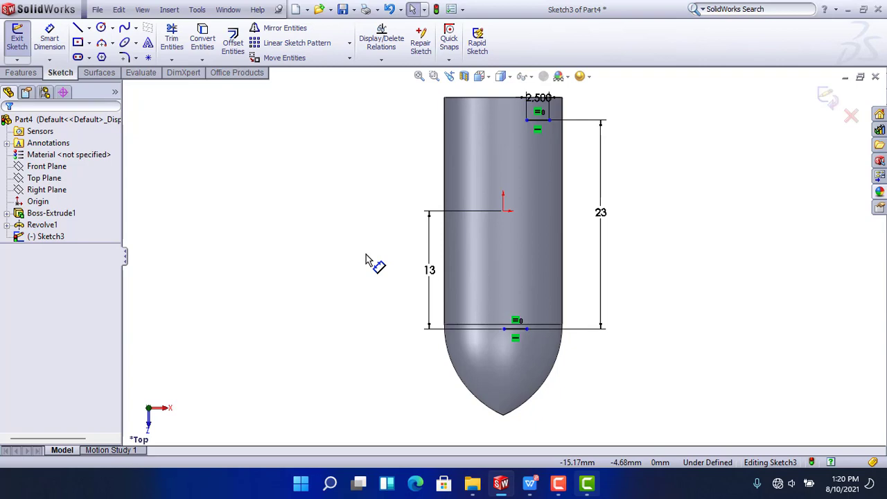
Align the inner endpoint of the nose-end line vertically with the origin
{"action": "left_click", "coordinate": [503, 211]}
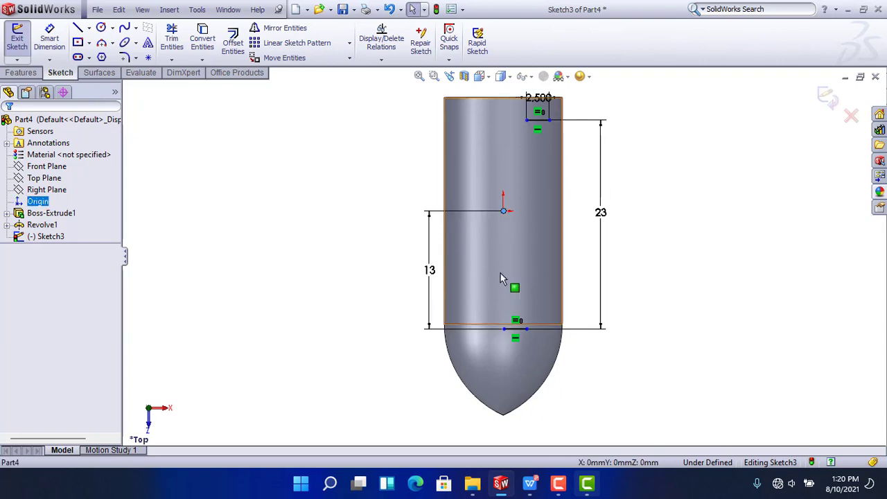
{"action": "left_click", "coordinate": [503, 329]}
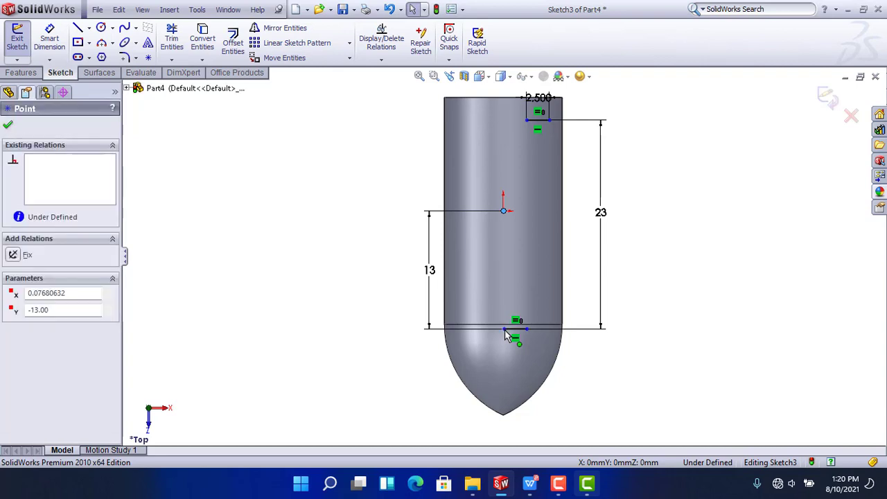
{"action": "left_click", "coordinate": [504, 329], "text": "ctrl"}
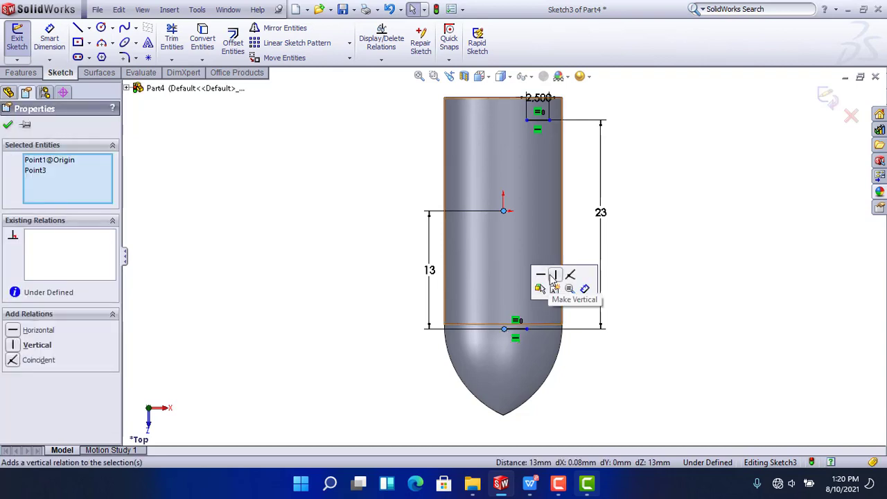
{"action": "left_click", "coordinate": [553, 279]}
{"action": "left_click", "coordinate": [332, 203]}
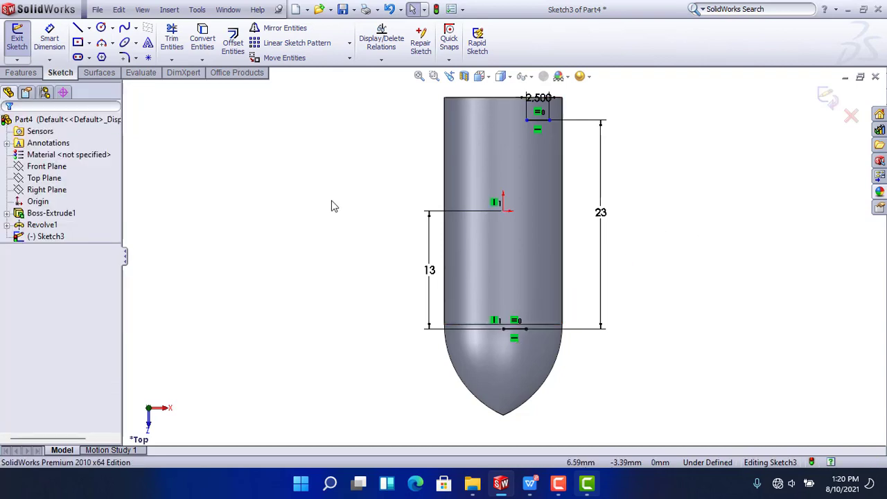
Dimension the horizontal distance from the origin to the rear line's inner endpoint to 3 mm
{"action": "left_click", "coordinate": [60, 40]}
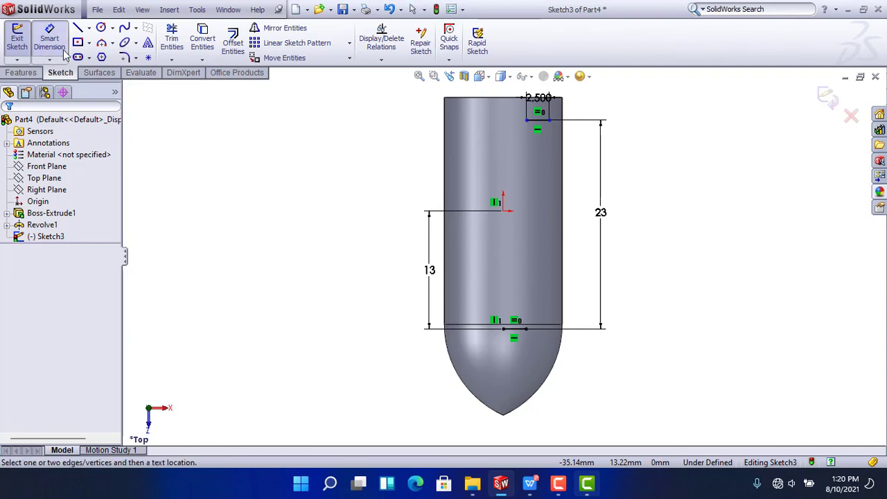
{"action": "left_click", "coordinate": [504, 211]}
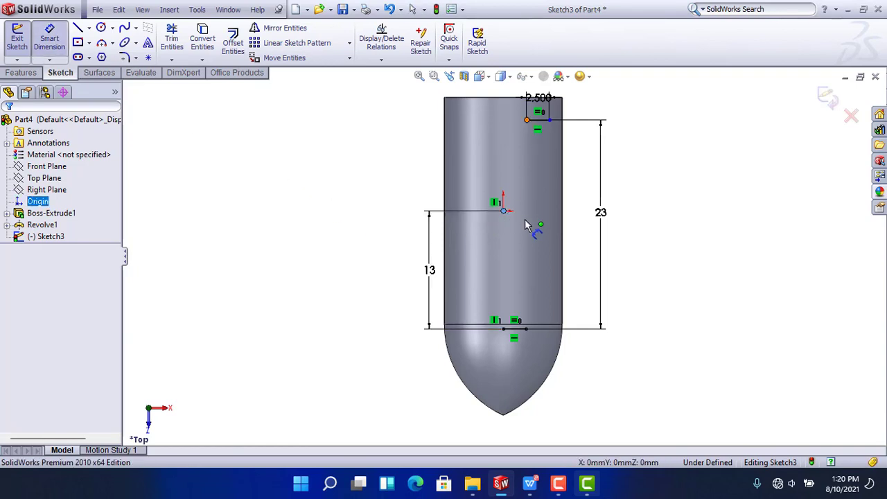
{"action": "left_click", "coordinate": [519, 237]}
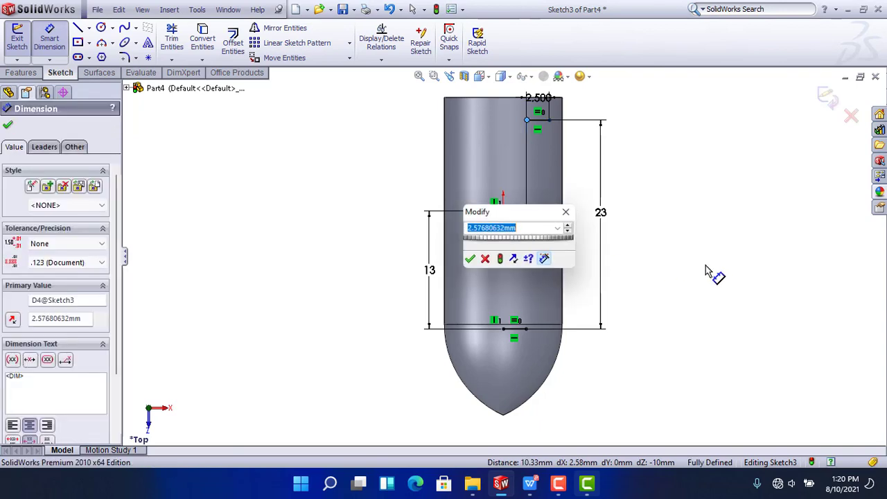
{"action": "type", "text": "3"}
{"action": "key", "text": "Return"}
{"action": "left_click", "coordinate": [223, 150]}
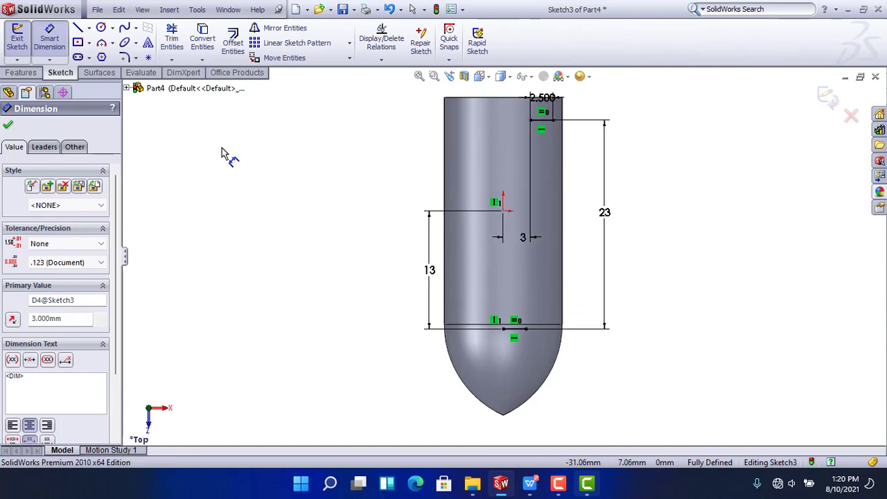
Draw a two-point spline joining the inner endpoints of the nose-end and rear lines
{"action": "left_click", "coordinate": [125, 29]}
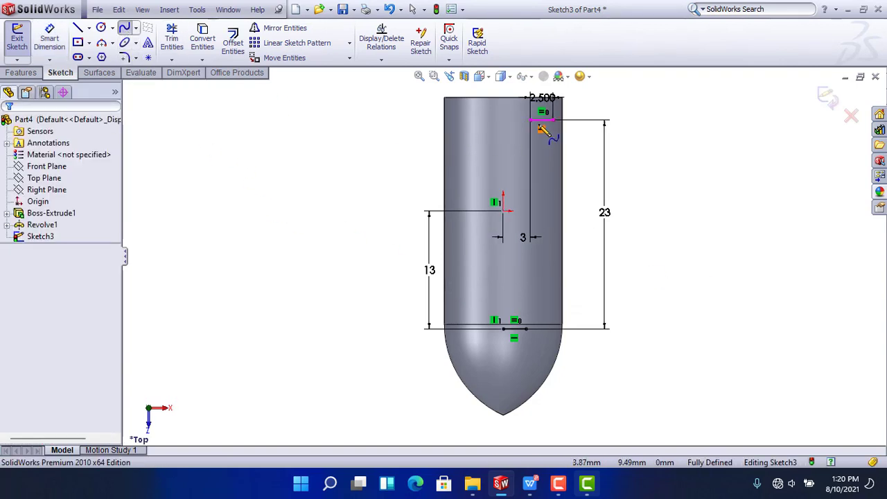
{"action": "left_click", "coordinate": [503, 328]}
{"action": "double_click", "coordinate": [531, 122]}
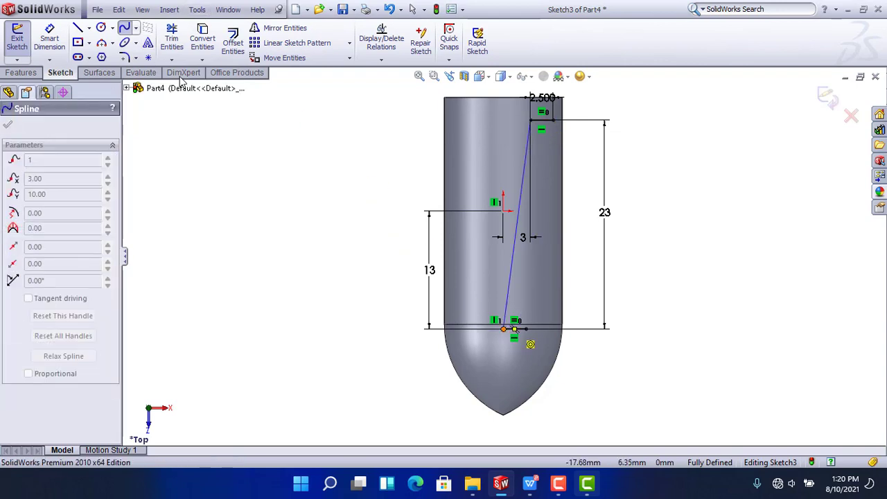
{"action": "right_click", "coordinate": [304, 136]}
{"action": "left_click", "coordinate": [325, 144]}
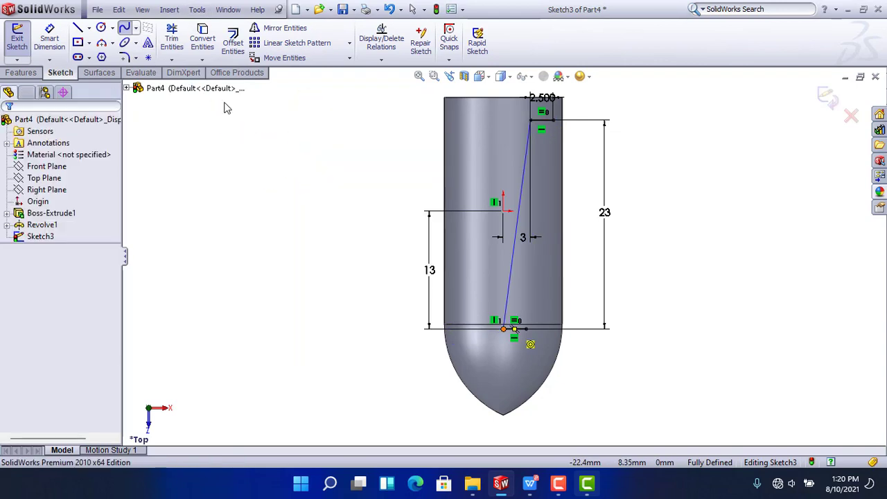
Draw a second two-point spline joining the outer endpoints of the two horizontal lines
{"action": "left_click", "coordinate": [125, 28]}
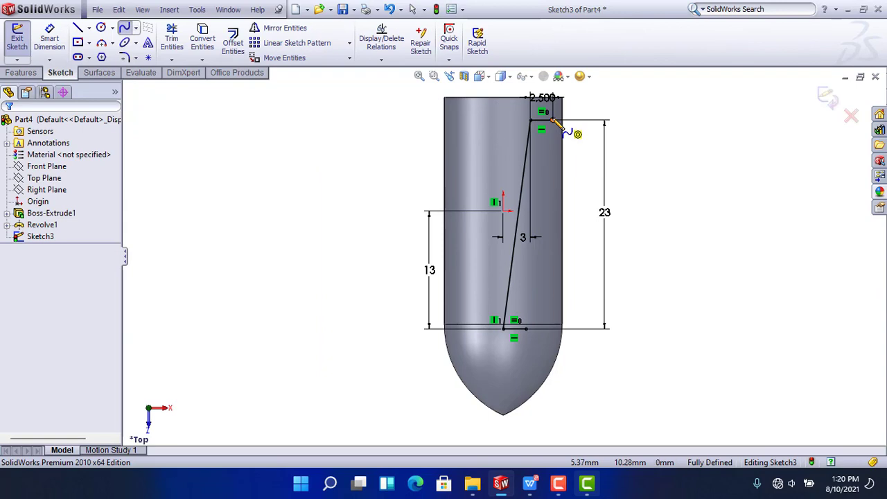
{"action": "left_click", "coordinate": [528, 331]}
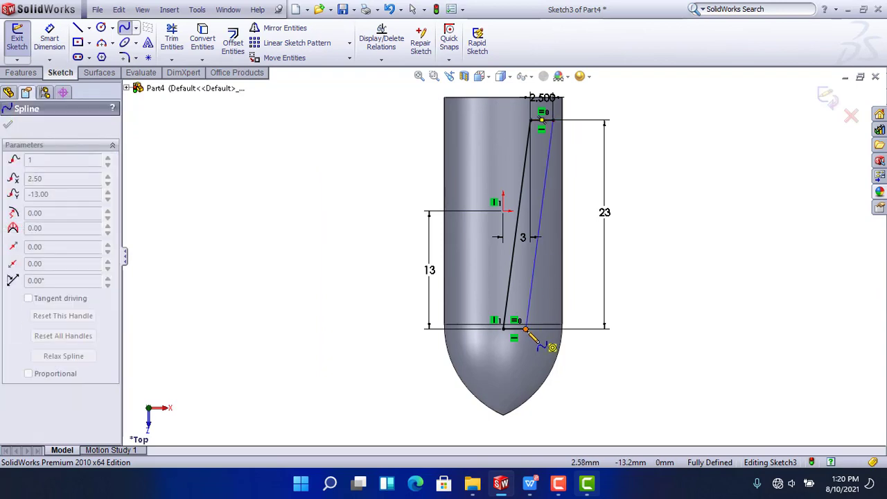
{"action": "left_click", "coordinate": [713, 178]}
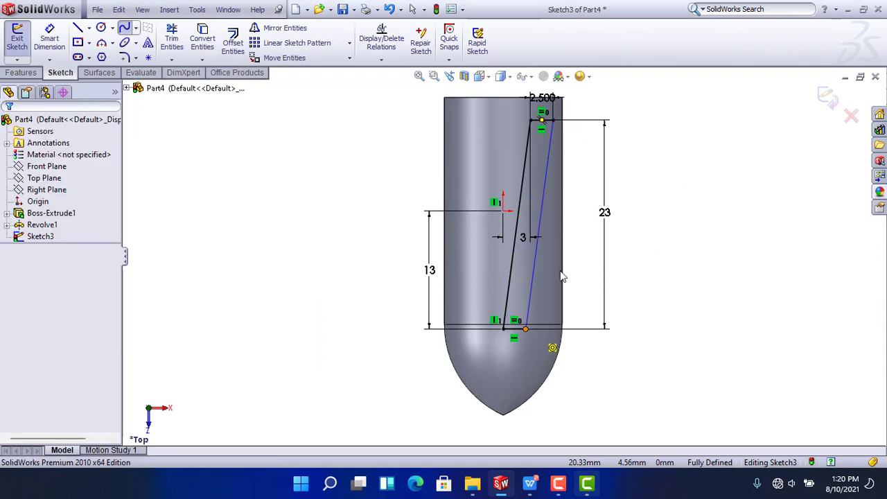
Bend both splines into similar curves bowing toward the tube's axis using their rear-end tangent handles, and finish the sketch
{"action": "left_click", "coordinate": [523, 210]}
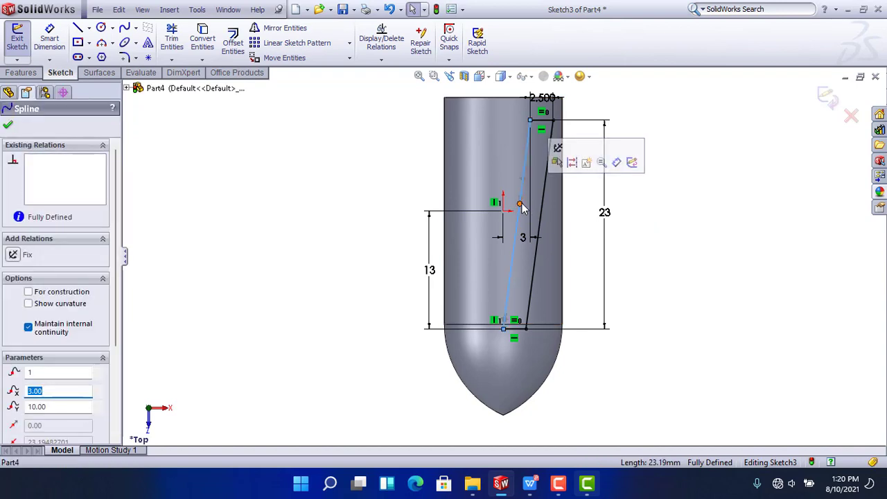
{"action": "left_click_drag", "start_coordinate": [520, 204], "coordinate": [507, 198]}
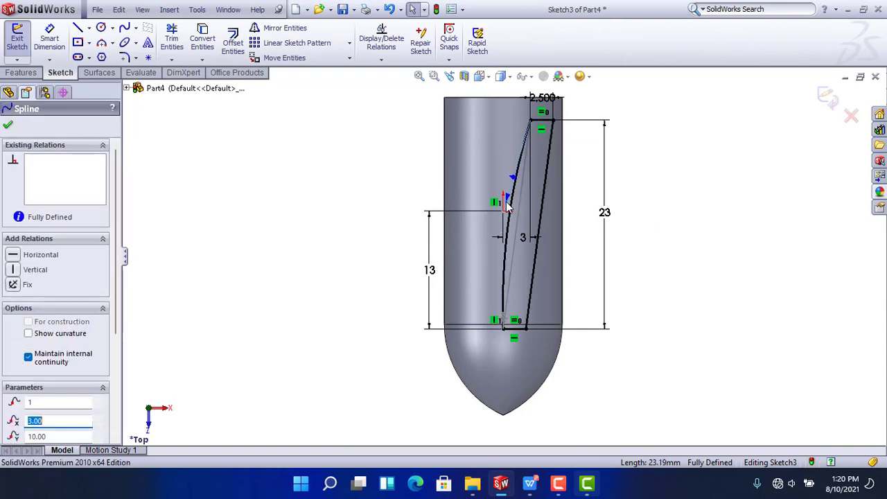
{"action": "left_click", "coordinate": [547, 199]}
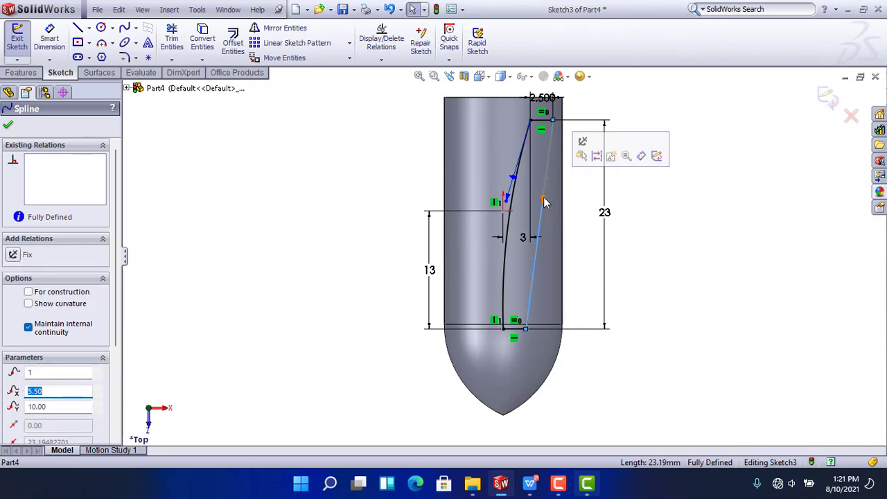
{"action": "left_click_drag", "start_coordinate": [542, 204], "coordinate": [532, 201]}
{"action": "left_click", "coordinate": [615, 224]}
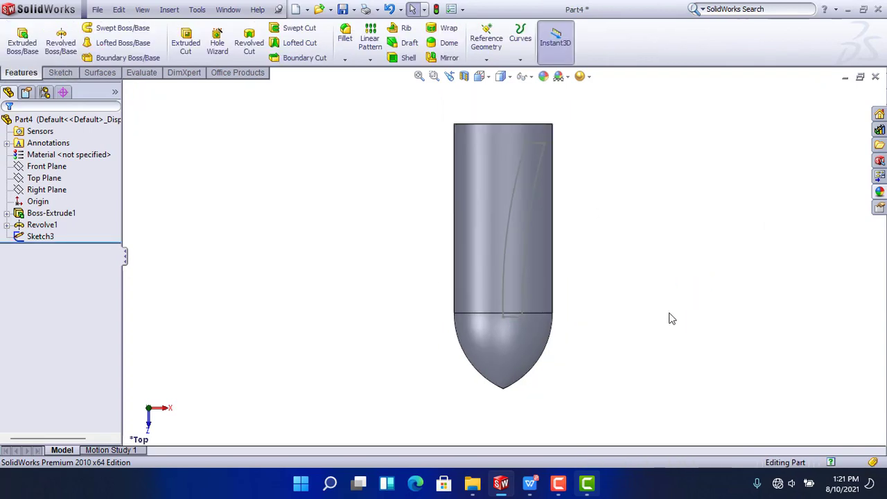
Create a reference plane offset 19.5 mm above the Top Plane
{"action": "key", "text": "ctrl+7"}
{"action": "left_click", "coordinate": [32, 178]}
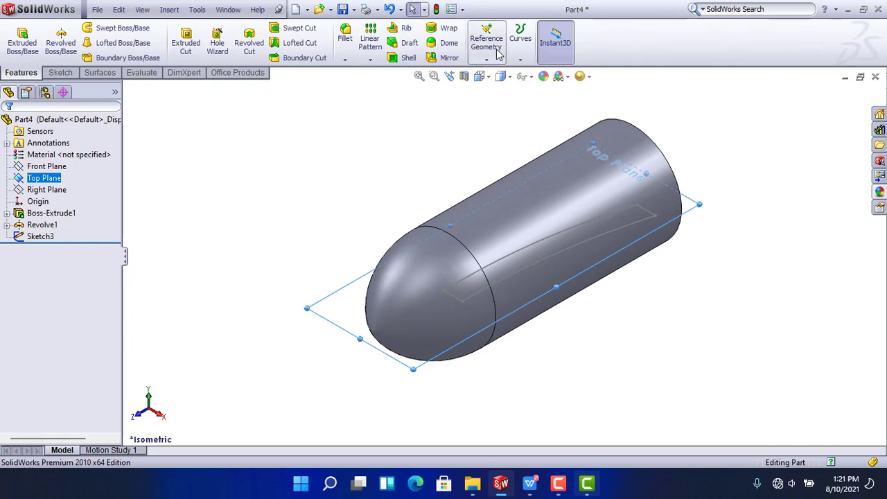
{"action": "left_click", "coordinate": [486, 43]}
{"action": "left_click", "coordinate": [494, 73]}
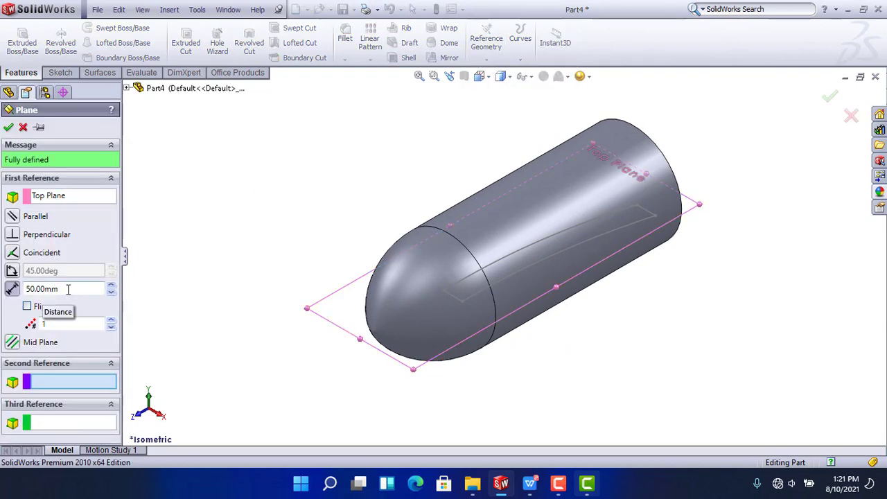
{"action": "left_click_drag", "start_coordinate": [68, 290], "coordinate": [2, 294]}
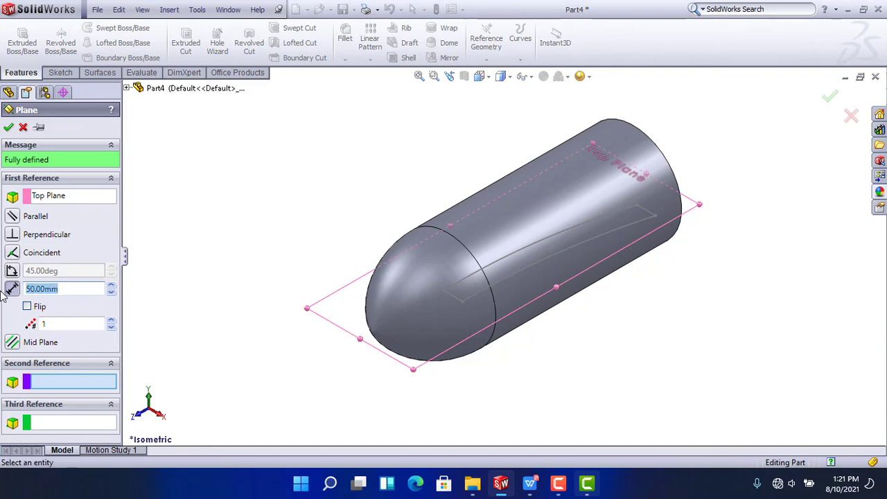
{"action": "type", "text": "19.5"}
{"action": "key", "text": "Return"}
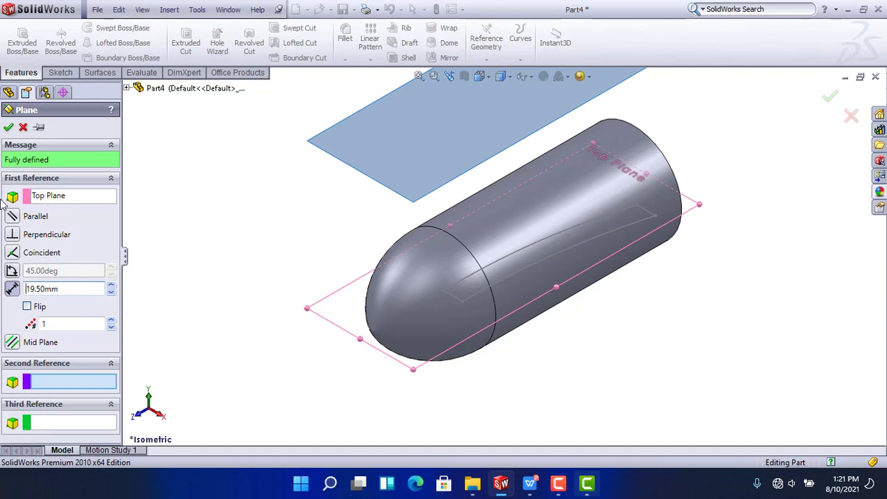
{"action": "left_click", "coordinate": [8, 127]}
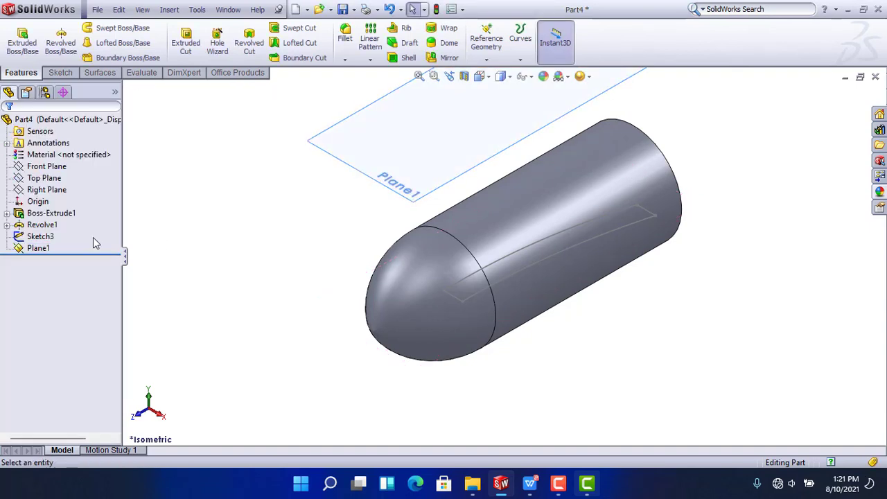
Start a sketch on the new offset plane and view it face-on
{"action": "left_click", "coordinate": [43, 247]}
{"action": "left_click", "coordinate": [86, 226]}
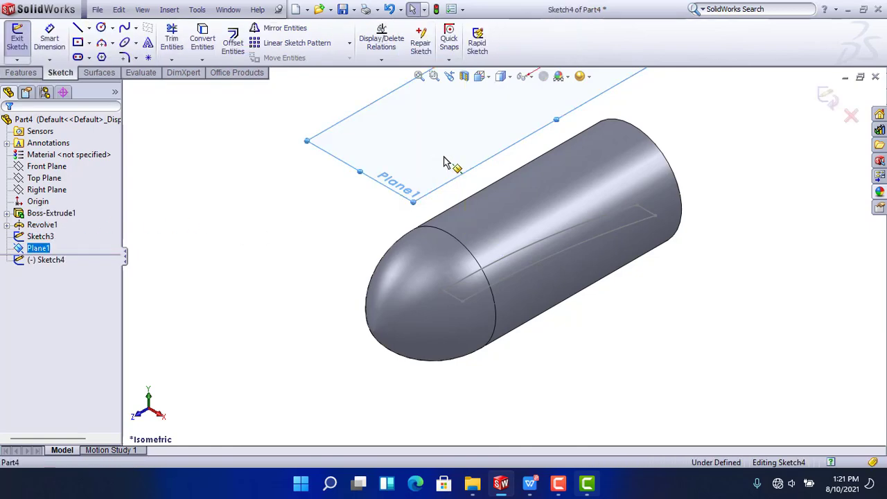
{"action": "left_click", "coordinate": [283, 229]}
{"action": "key", "text": "ctrl+8"}
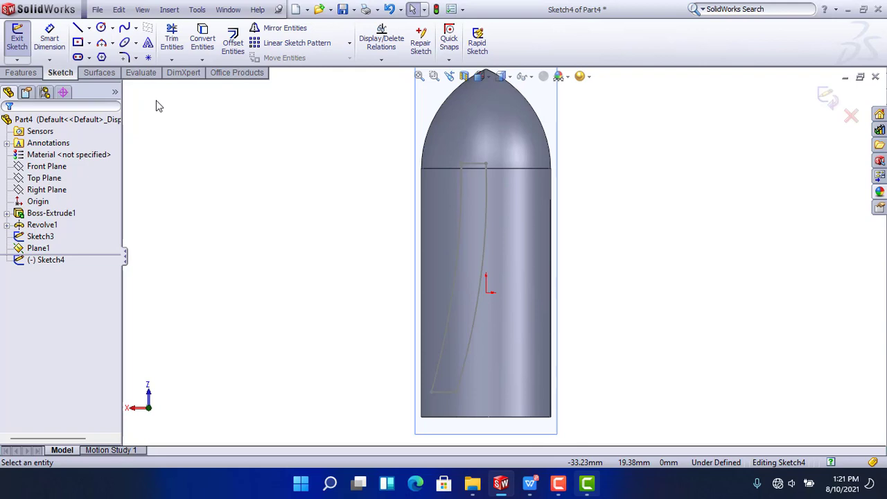
Sketch two short horizontal lines, one about 2.35 mm long near the nose joint and one near the tube's rear end
{"action": "left_click", "coordinate": [78, 28]}
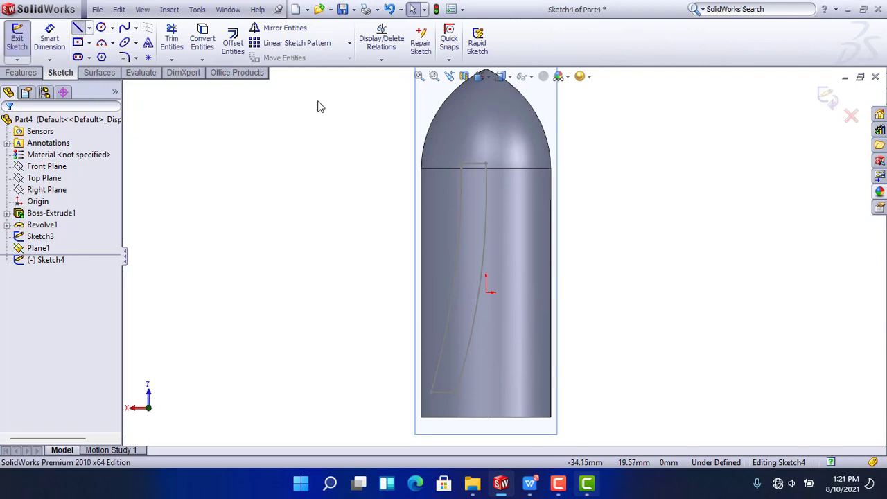
{"action": "left_click", "coordinate": [501, 183]}
{"action": "left_click", "coordinate": [523, 183]}
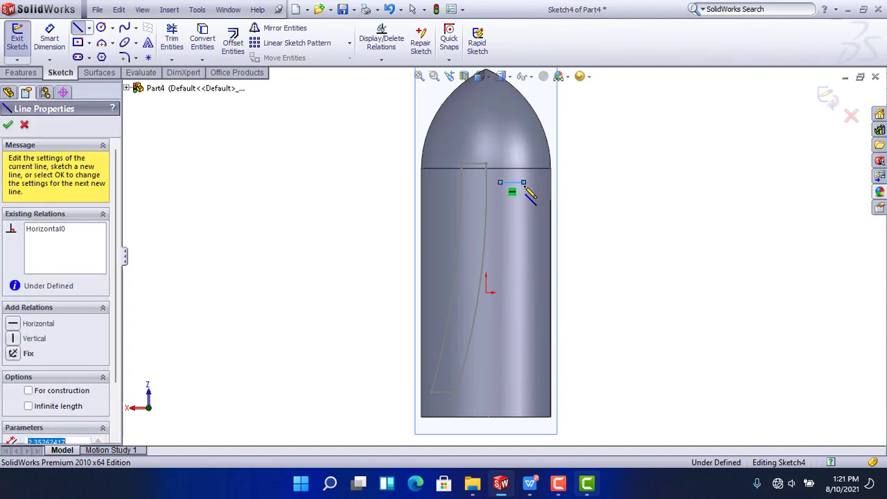
{"action": "key", "text": "Escape"}
{"action": "key", "text": "Escape"}
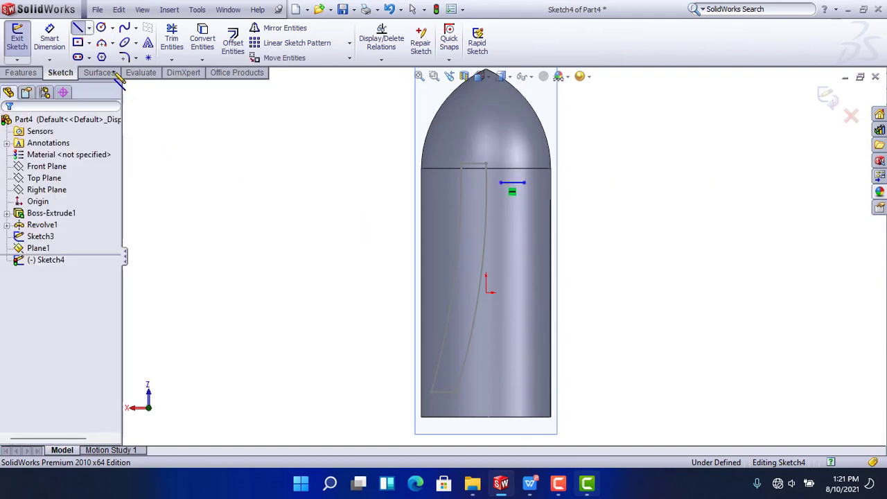
{"action": "left_click", "coordinate": [486, 377]}
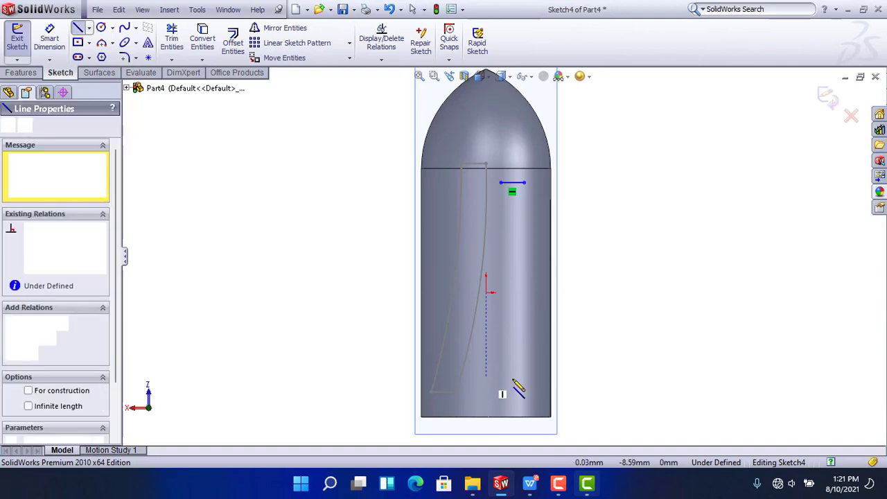
{"action": "left_click", "coordinate": [513, 379]}
{"action": "key", "text": "Escape"}
{"action": "key", "text": "Escape"}
Dimension the length of the horizontal line near the nose joint to 2 mm
{"action": "left_click", "coordinate": [50, 38]}
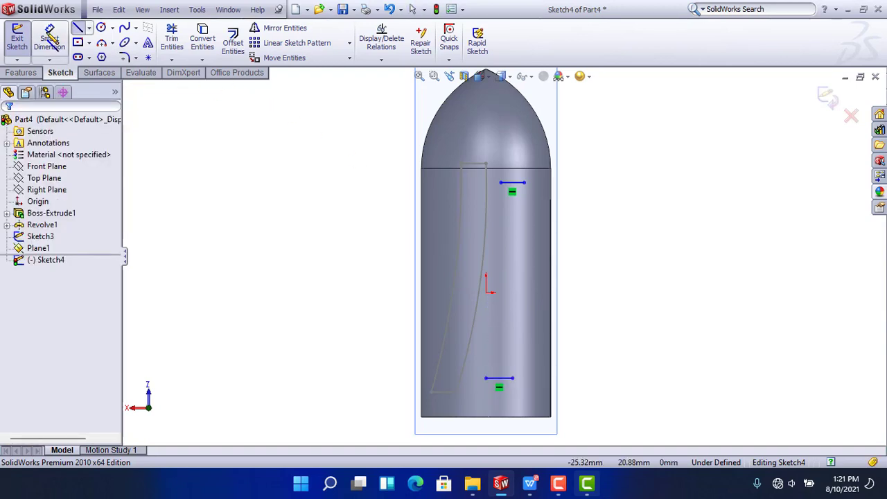
{"action": "left_click", "coordinate": [512, 183]}
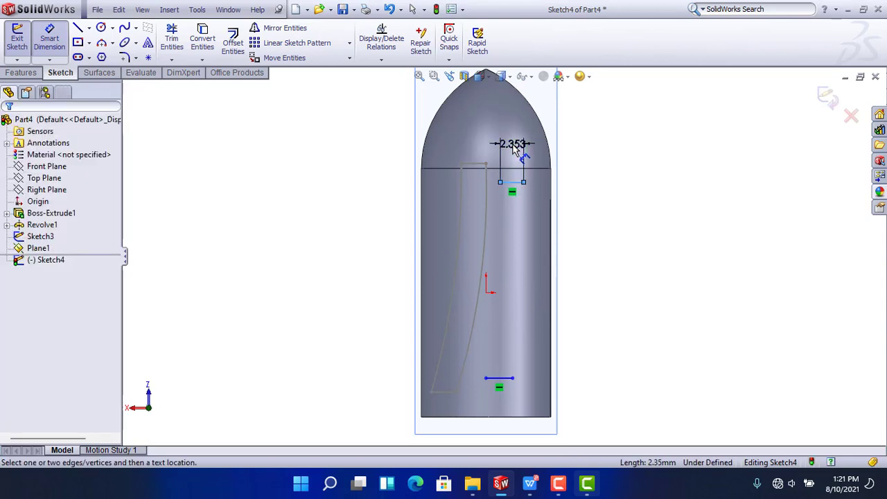
{"action": "left_click", "coordinate": [515, 150]}
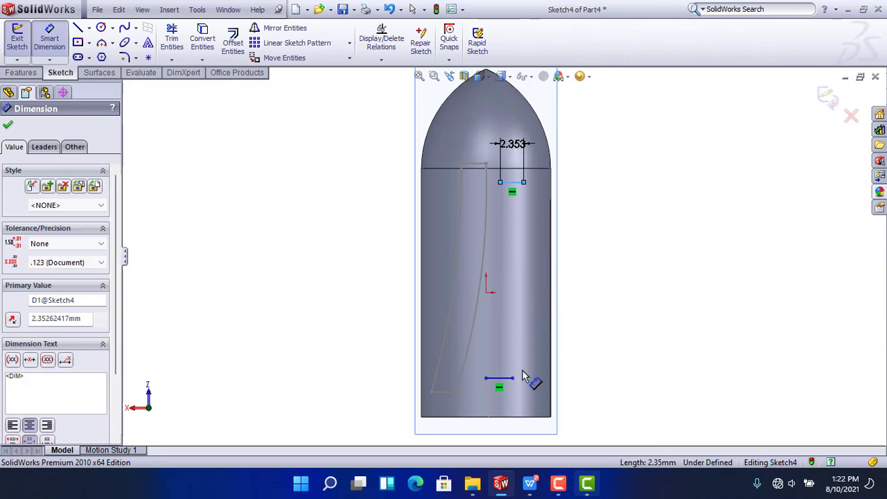
{"action": "type", "text": "2"}
{"action": "key", "text": "Return"}
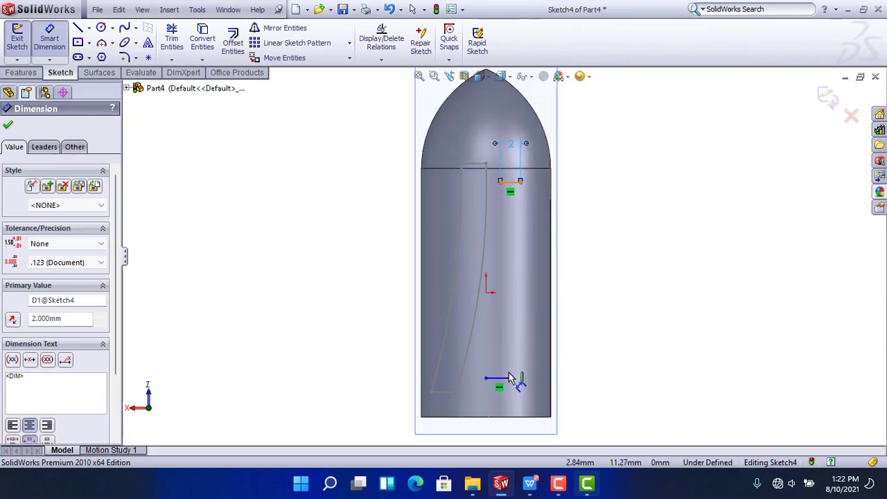
Dimension the distance between the two horizontal lines to 19 mm
{"action": "left_click", "coordinate": [501, 376]}
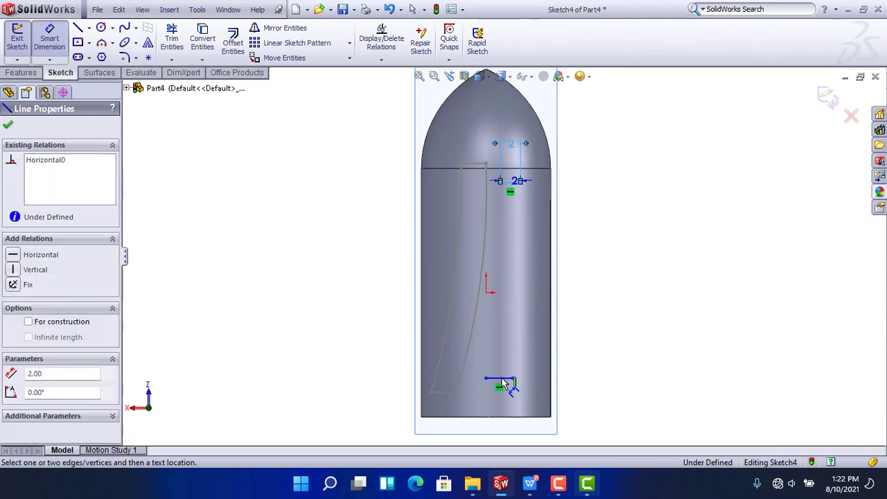
{"action": "left_click", "coordinate": [632, 297]}
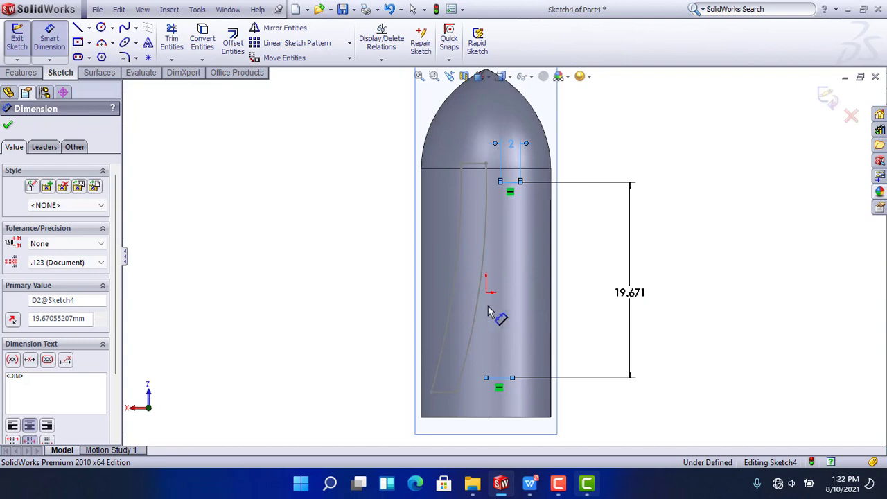
{"action": "type", "text": "19.67055207mm"}
{"action": "key", "text": "Return"}
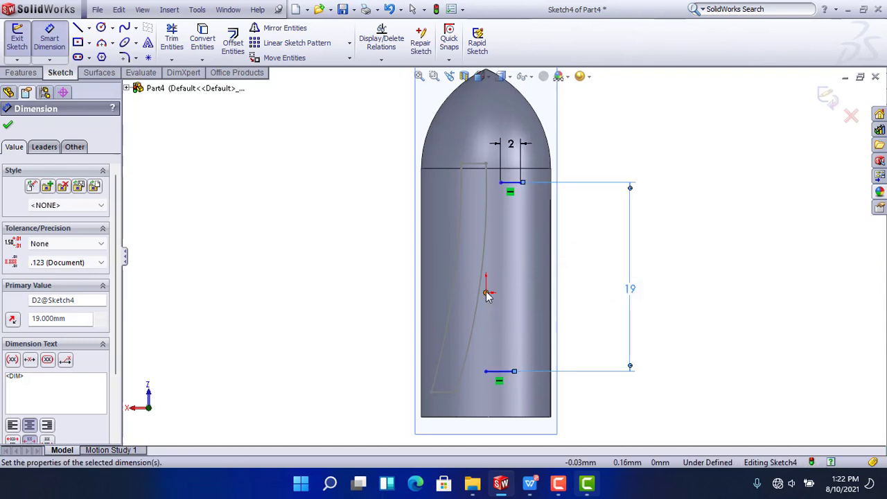
Dimension the line near the nose joint at 10 mm from the origin and exit the sketch
{"action": "left_click", "coordinate": [487, 292]}
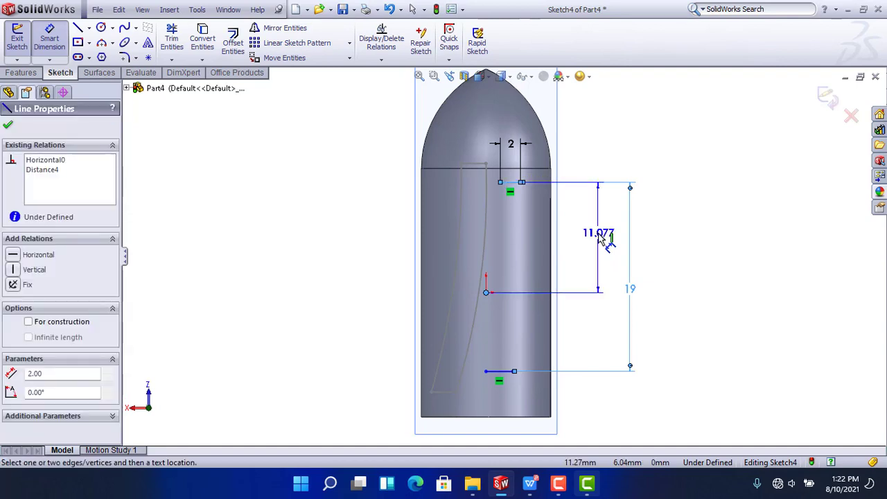
{"action": "left_click", "coordinate": [598, 234]}
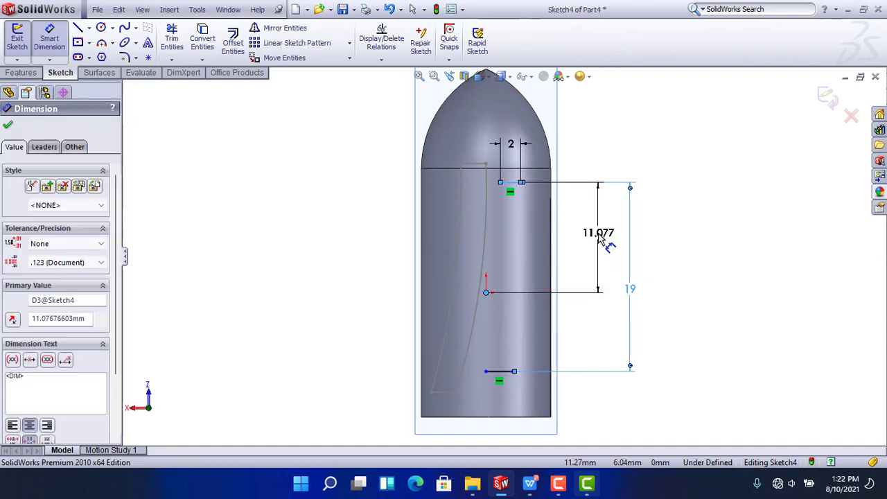
{"action": "double_click", "coordinate": [600, 235]}
{"action": "type", "text": "10"}
{"action": "key", "text": "Return"}
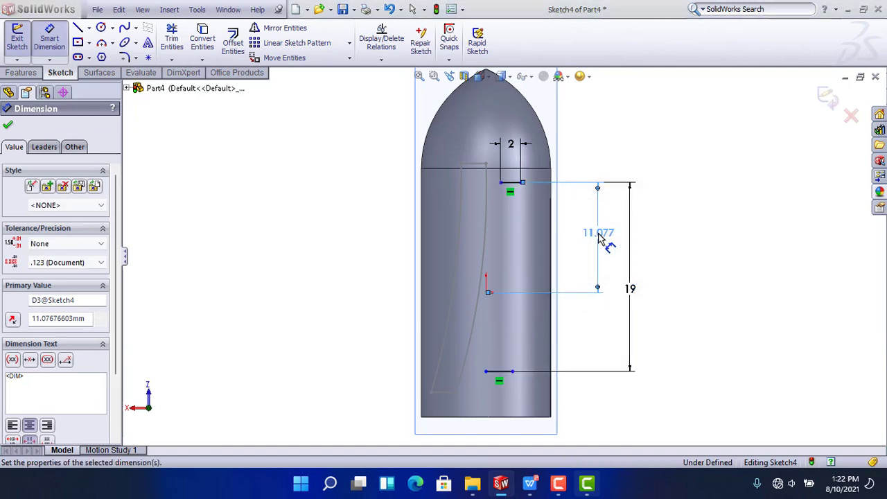
{"action": "left_click", "coordinate": [18, 38]}
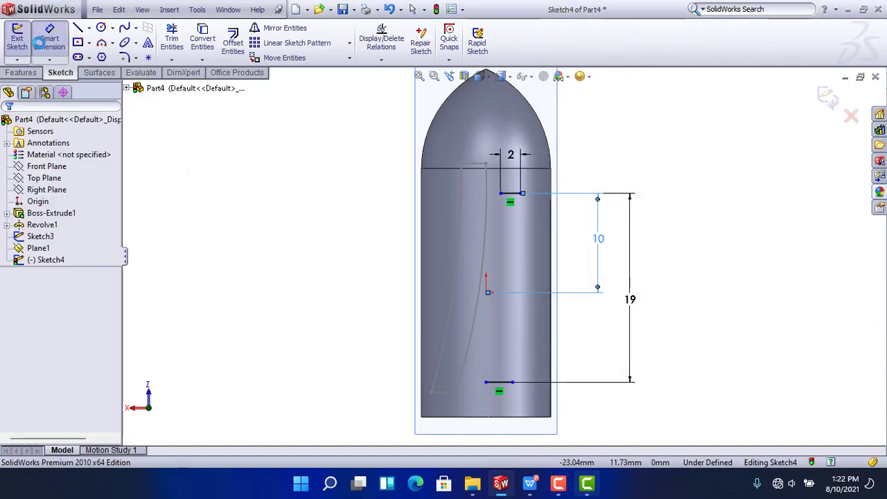
Reopen the offset-plane sketch and add a Vertical relation between the nose-side line's left endpoint and the rear line's right endpoint
{"action": "left_click", "coordinate": [46, 259]}
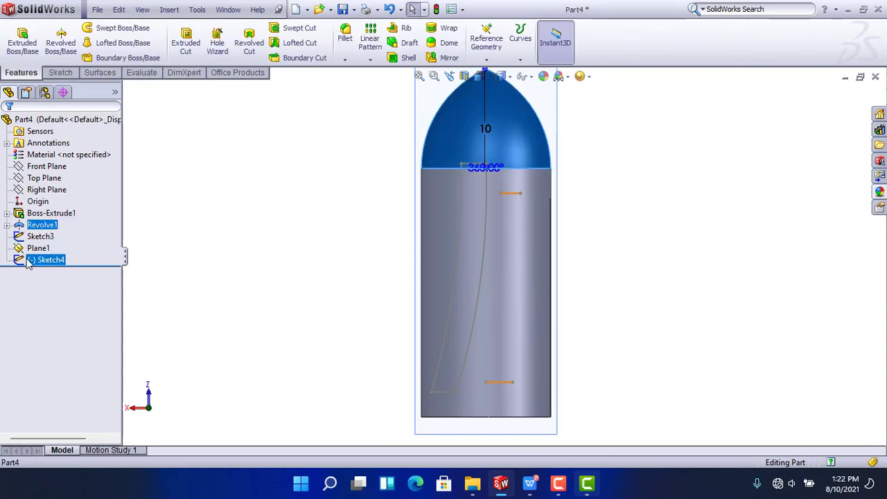
{"action": "left_click", "coordinate": [33, 224]}
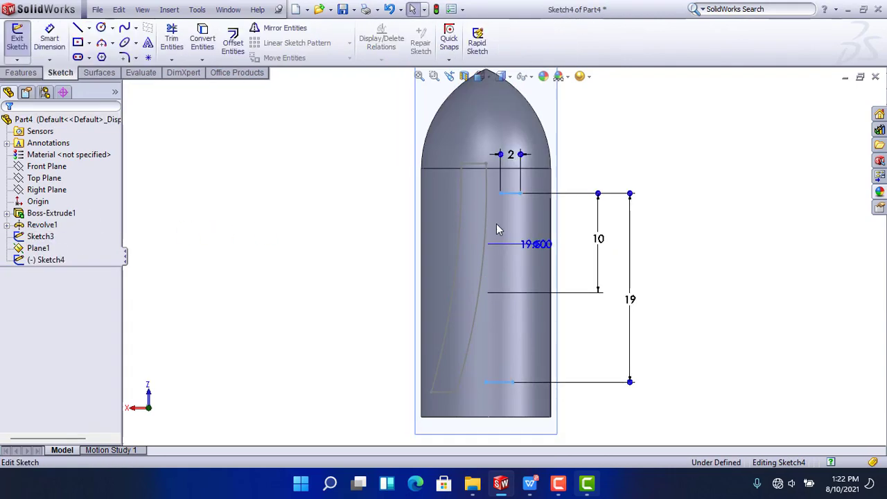
{"action": "left_click", "coordinate": [513, 385]}
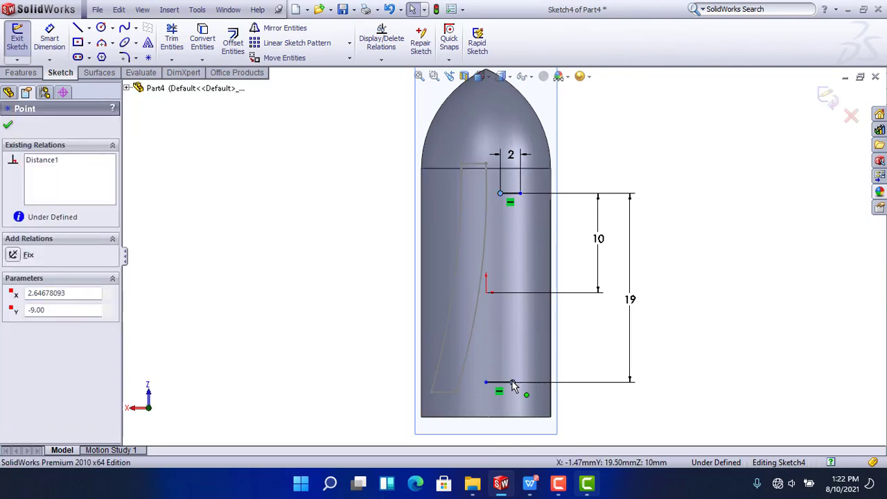
{"action": "left_click", "coordinate": [513, 383], "text": "ctrl"}
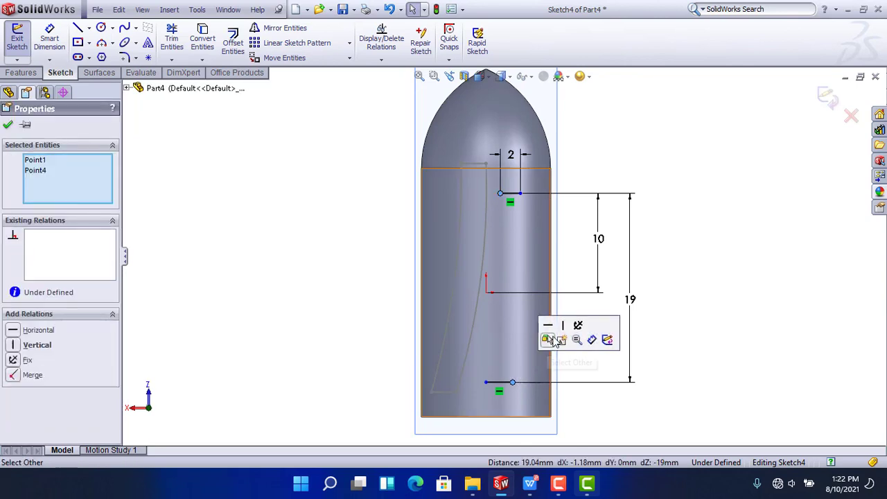
{"action": "left_click", "coordinate": [561, 327]}
{"action": "left_click", "coordinate": [724, 257]}
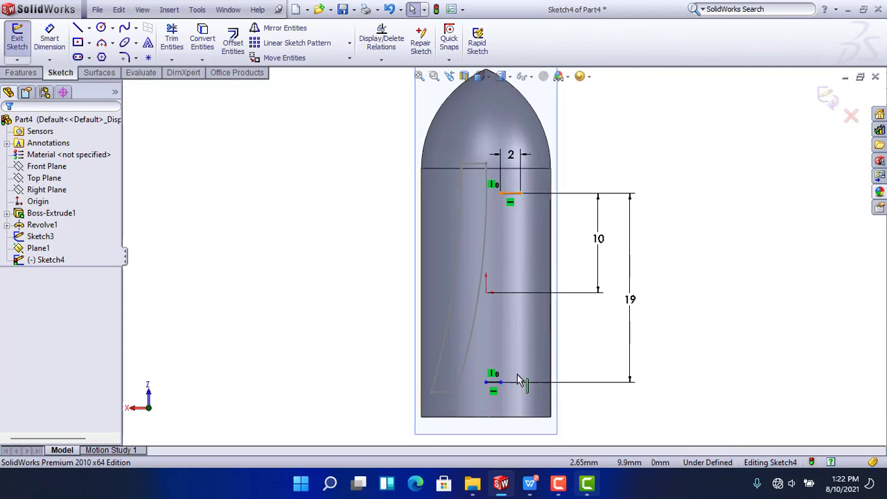
Add an Equal relation between the two short horizontal lines
{"action": "left_click", "coordinate": [501, 383]}
{"action": "scroll", "coordinate": [494, 385], "scroll_direction": "down", "scroll_amount": 1}
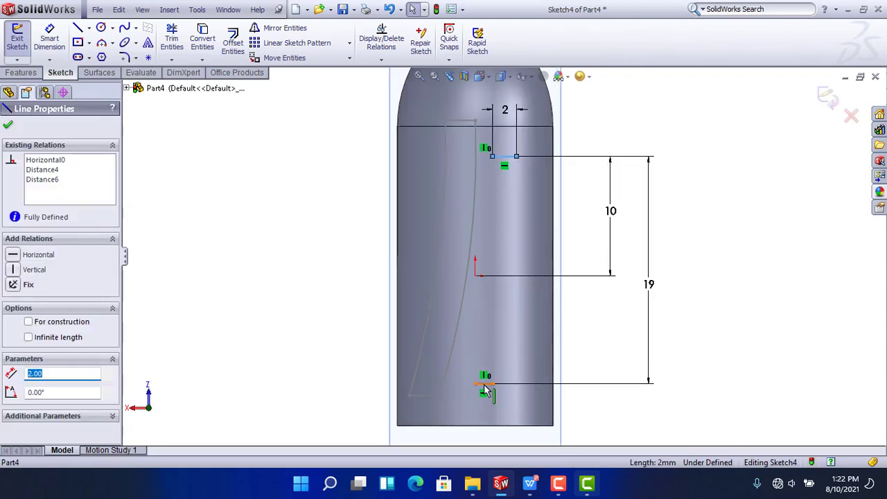
{"action": "left_click", "coordinate": [484, 384]}
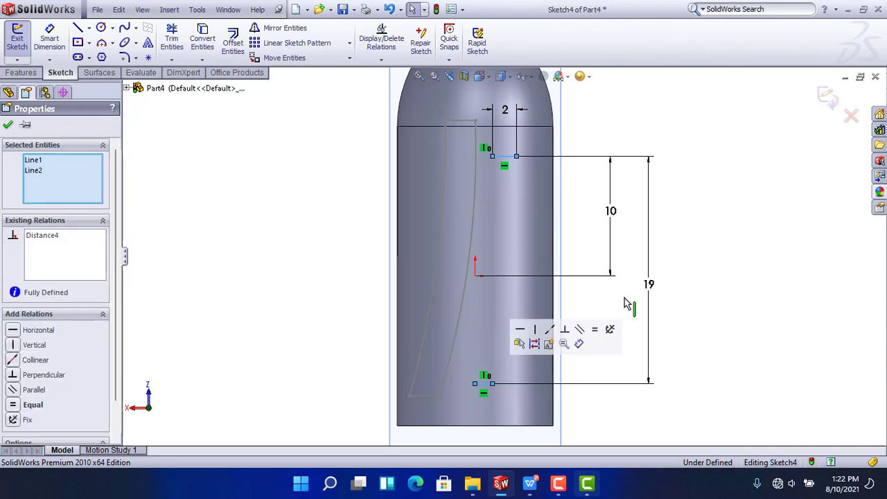
{"action": "left_click", "coordinate": [590, 326]}
{"action": "key", "text": "Escape"}
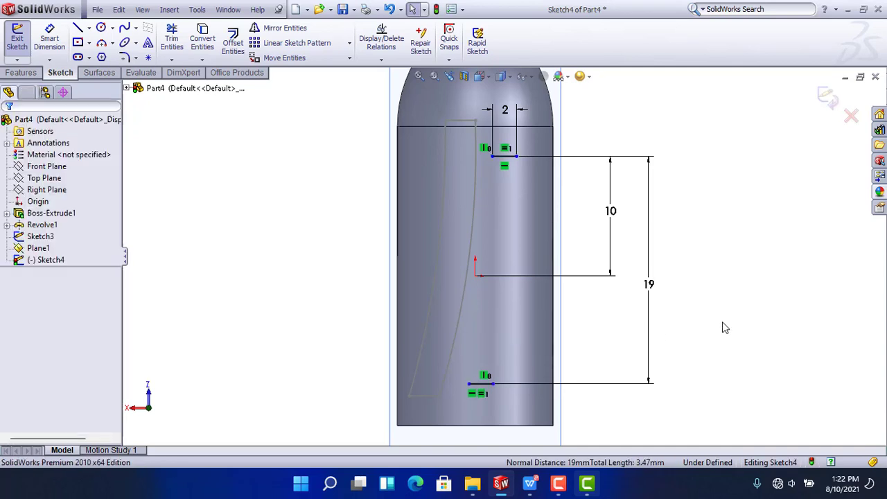
Connect the matching left and right endpoints of the two horizontal lines with two-point splines to close the profile
{"action": "left_click", "coordinate": [125, 28]}
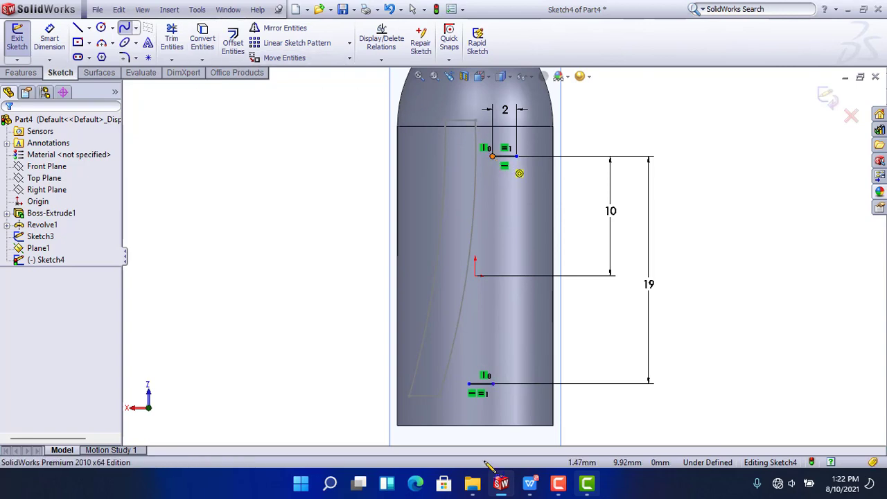
{"action": "left_click", "coordinate": [470, 384]}
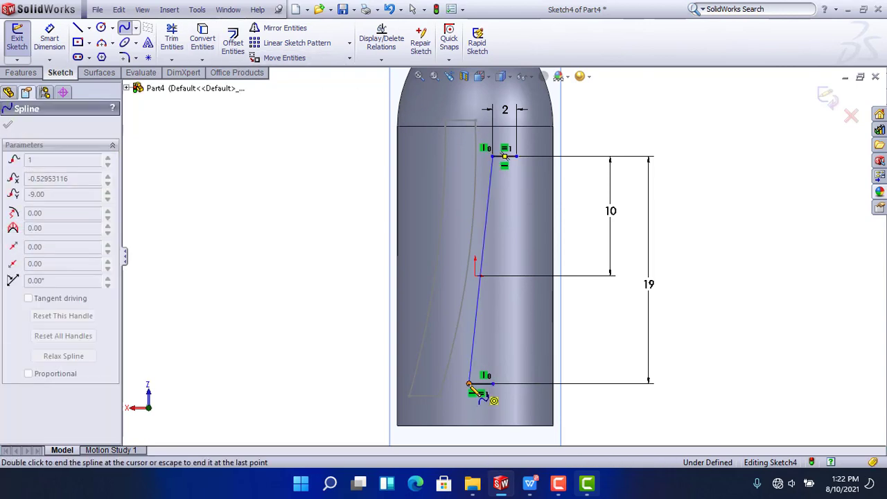
{"action": "right_click", "coordinate": [137, 165]}
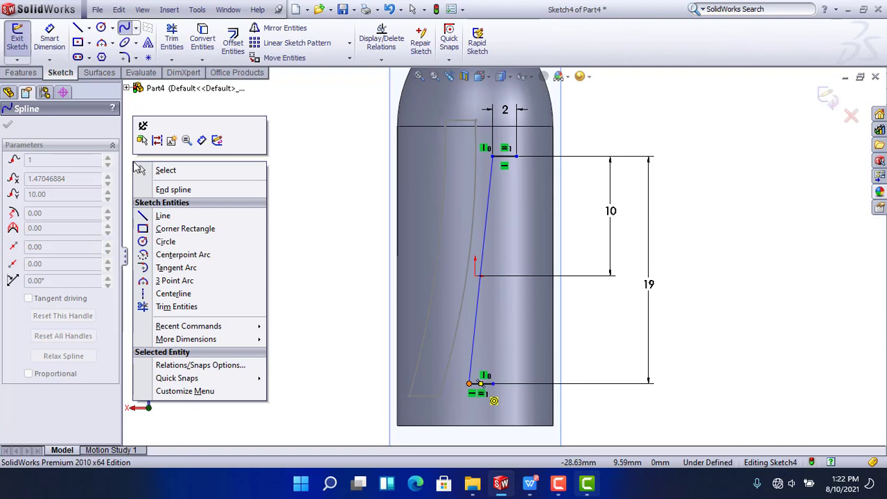
{"action": "left_click", "coordinate": [225, 173]}
{"action": "left_click", "coordinate": [134, 30]}
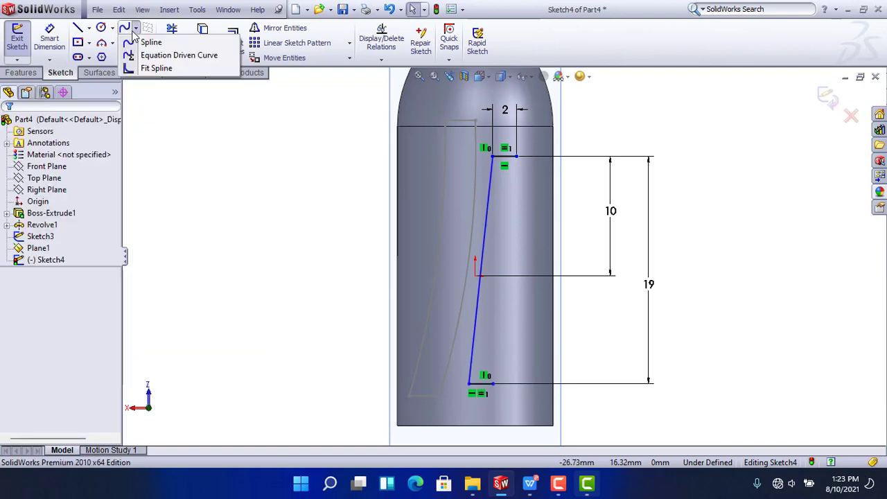
{"action": "left_click", "coordinate": [149, 42]}
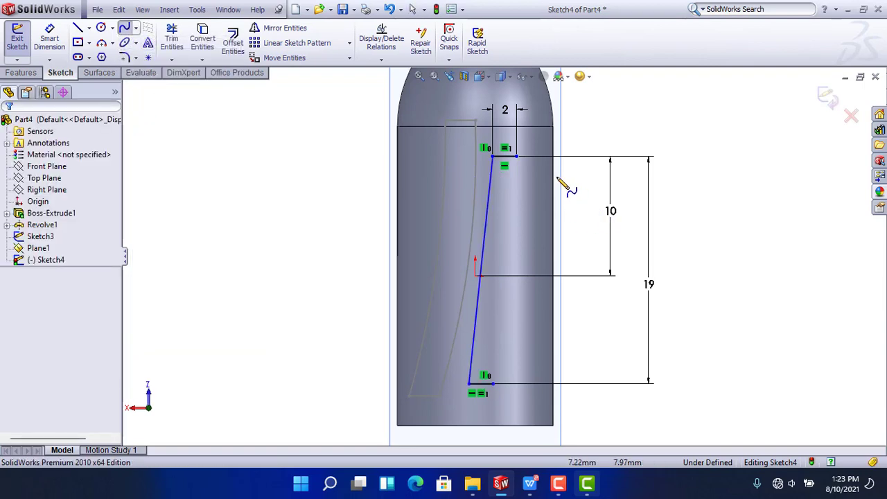
{"action": "left_click", "coordinate": [492, 383]}
{"action": "right_click", "coordinate": [300, 145]}
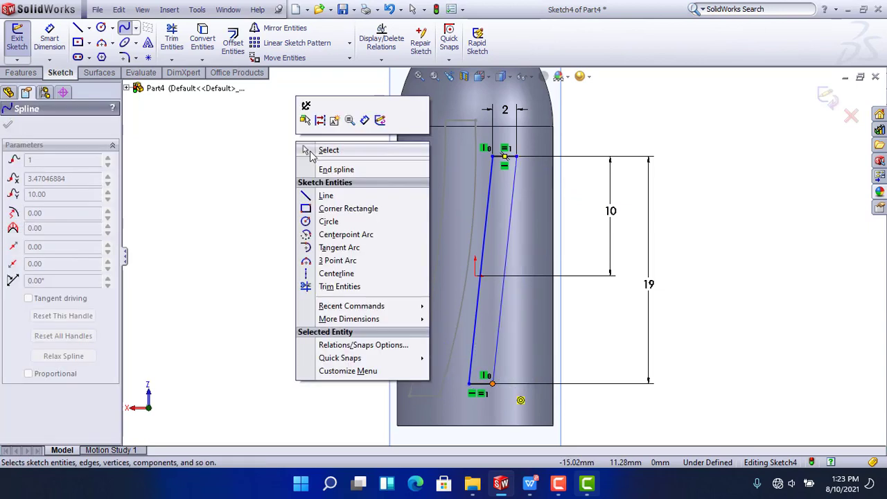
{"action": "left_click", "coordinate": [311, 151]}
Dimension the horizontal distance from the origin to the nose-side line's left endpoint as 1.5 mm
{"action": "left_click", "coordinate": [49, 38]}
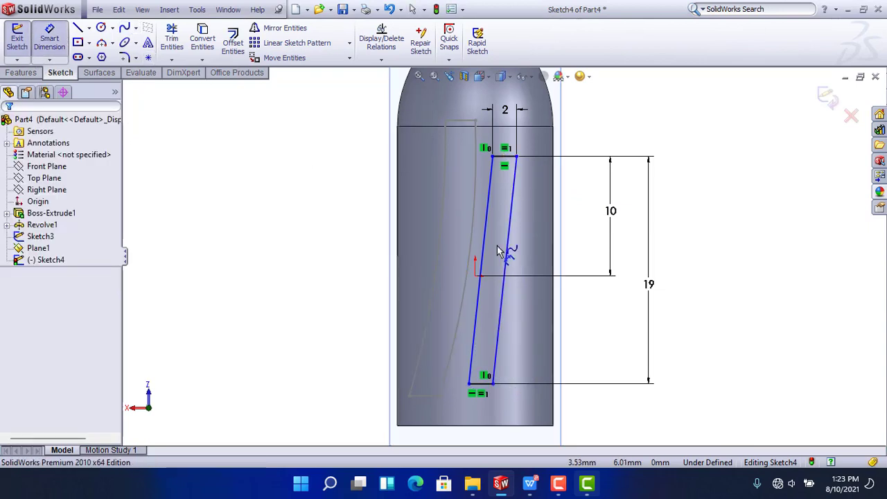
{"action": "left_click", "coordinate": [475, 275]}
{"action": "left_click", "coordinate": [492, 156]}
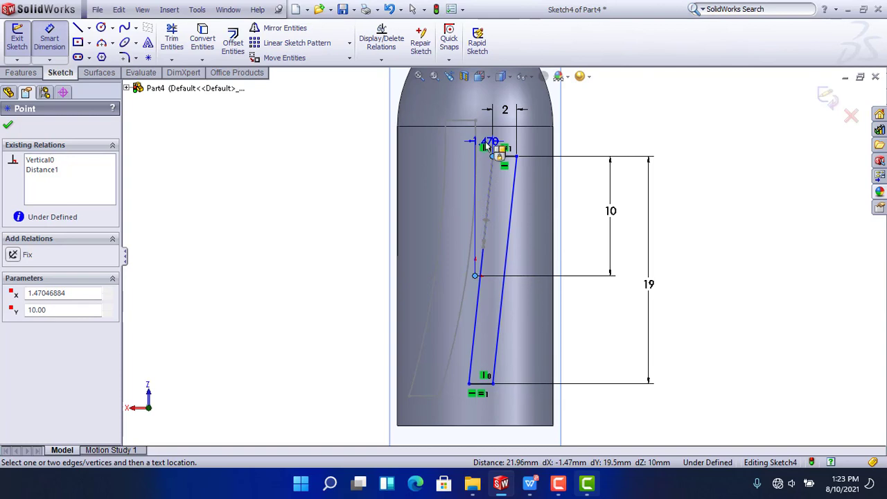
{"action": "left_click", "coordinate": [485, 95]}
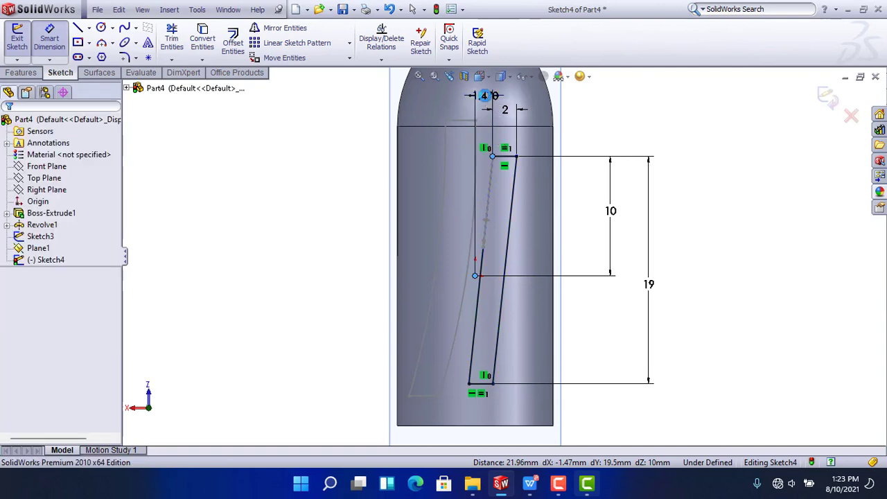
{"action": "left_click", "coordinate": [485, 95]}
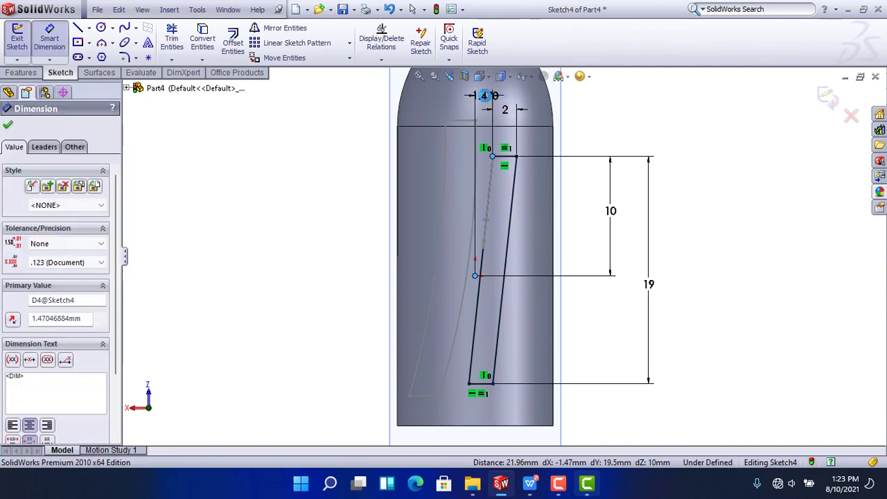
{"action": "double_click", "coordinate": [485, 95]}
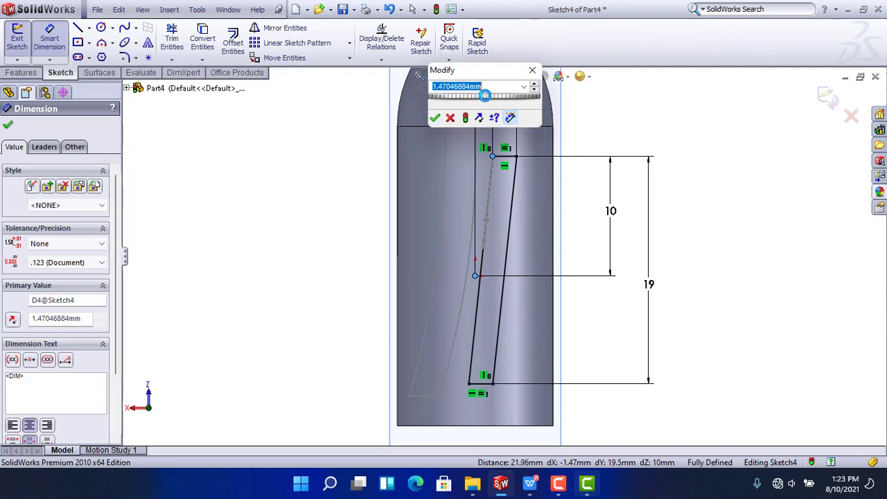
{"action": "type", "text": "1.5"}
{"action": "key", "text": "Return"}
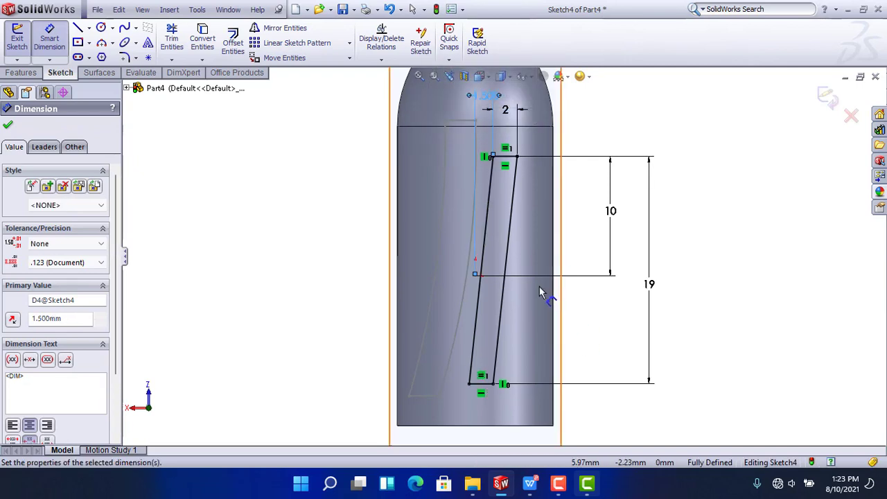
{"action": "key", "text": "Escape"}
{"action": "key", "text": "Escape"}
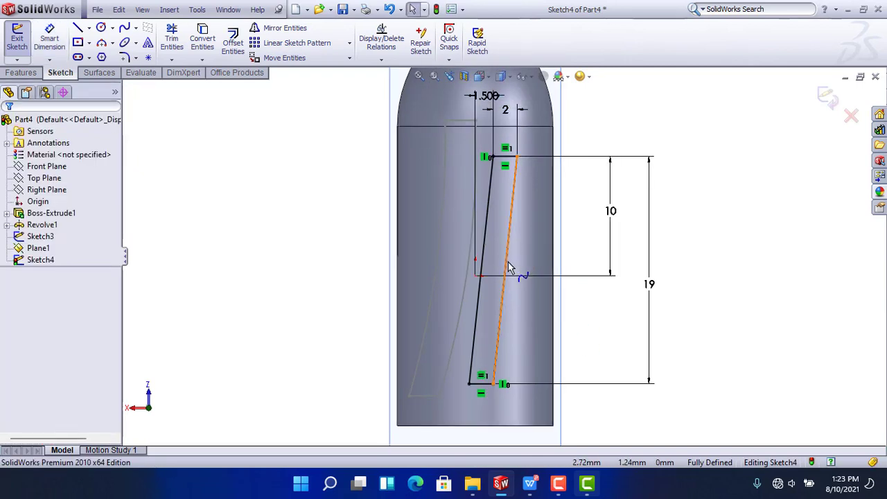
Bend both side splines so they bow away from the Top Plane profile, and exit the sketch
{"action": "left_click", "coordinate": [508, 262]}
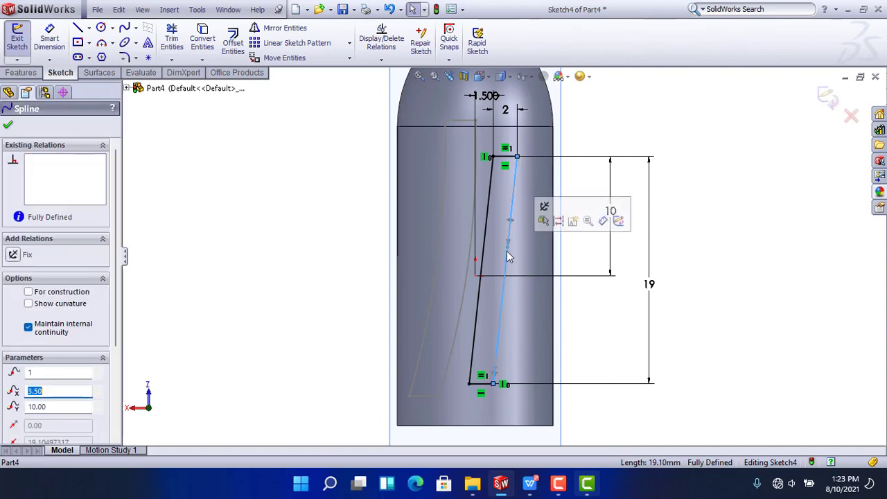
{"action": "left_click_drag", "start_coordinate": [508, 248], "coordinate": [529, 253]}
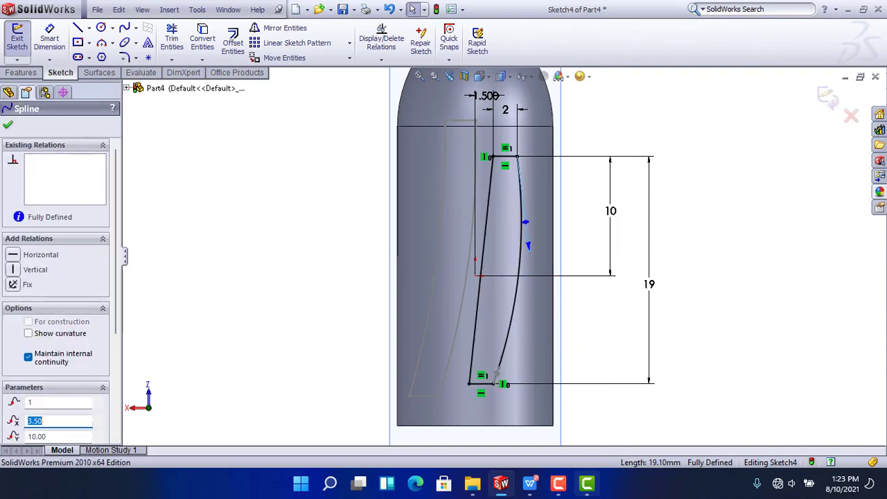
{"action": "left_click", "coordinate": [482, 254]}
{"action": "left_click", "coordinate": [482, 251]}
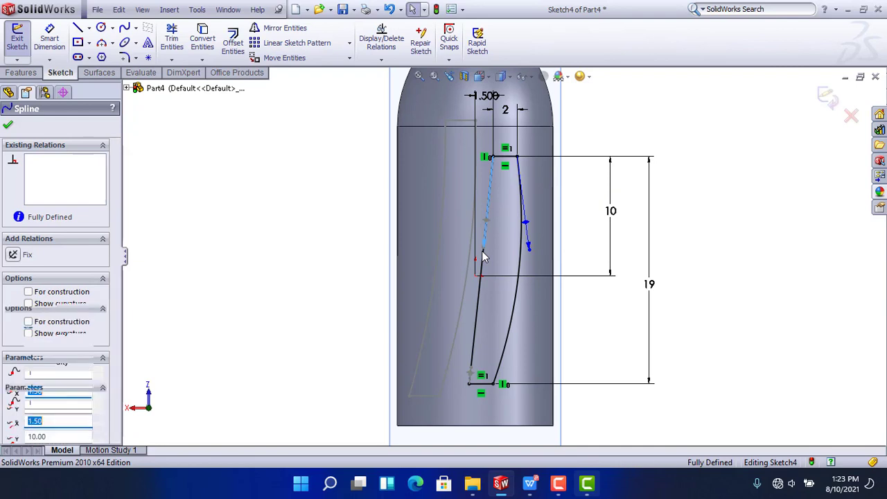
{"action": "left_click_drag", "start_coordinate": [481, 252], "coordinate": [504, 253]}
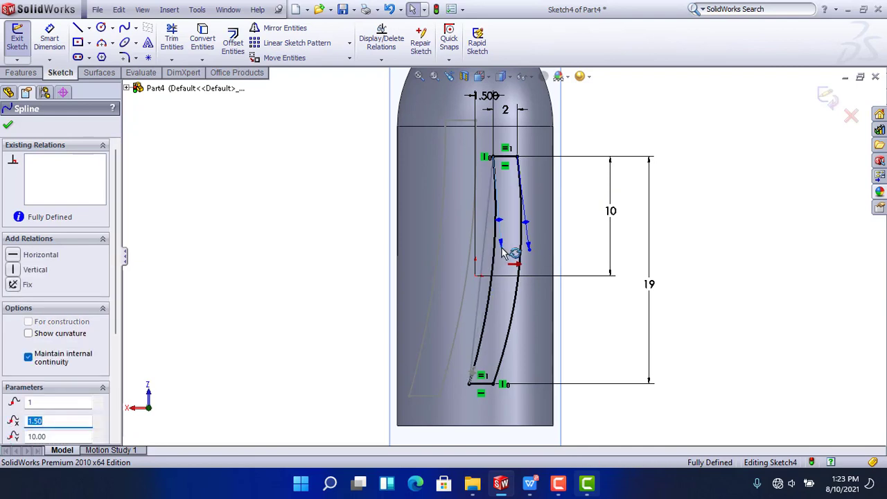
{"action": "left_click", "coordinate": [830, 102]}
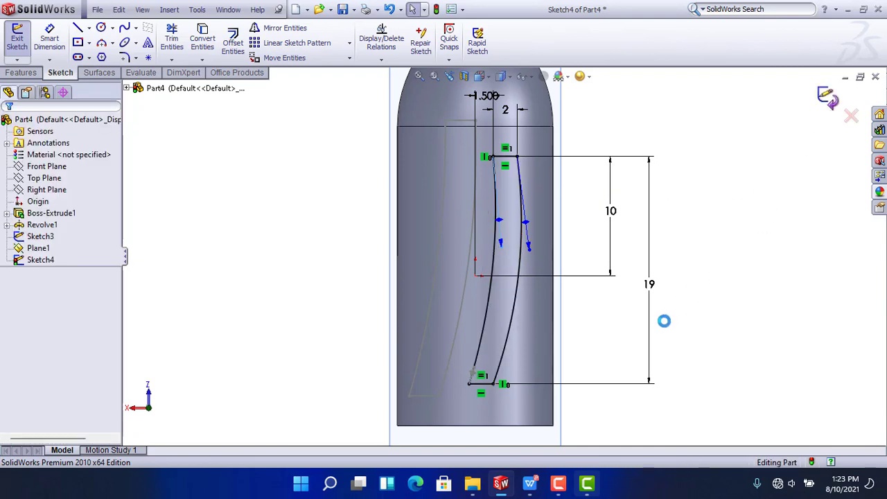
Show the part in isometric view and hide the 19.5 mm offset plane
{"action": "key", "text": "ctrl+7"}
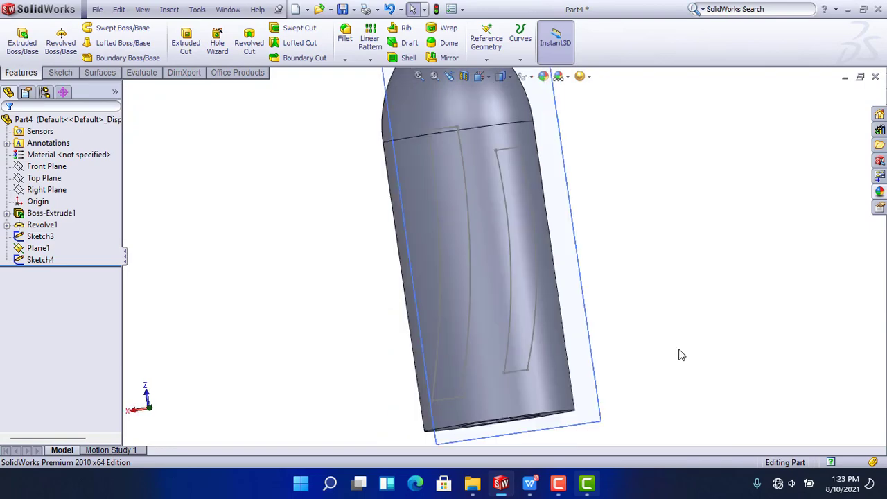
{"action": "left_click", "coordinate": [438, 243]}
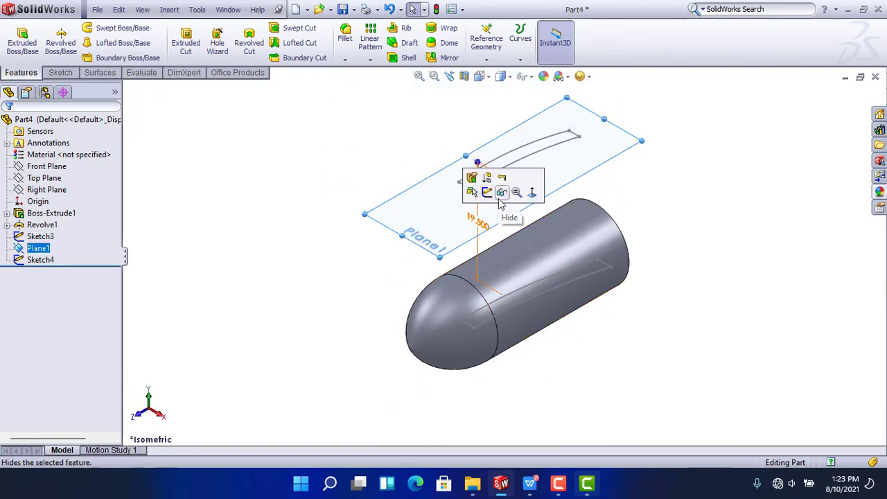
{"action": "left_click", "coordinate": [502, 192]}
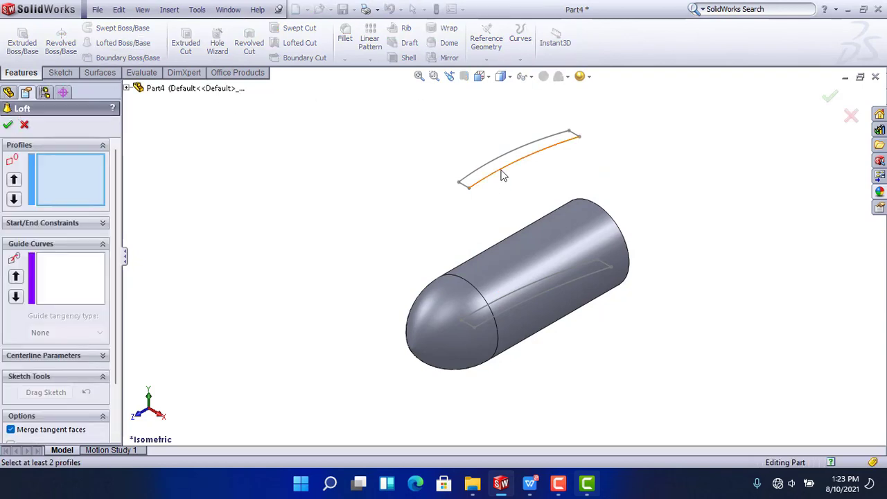
Loft a fin between the offset-plane and Top Plane profiles, matching connectors at corresponding corners, with Merge result off
{"action": "left_click", "coordinate": [561, 284]}
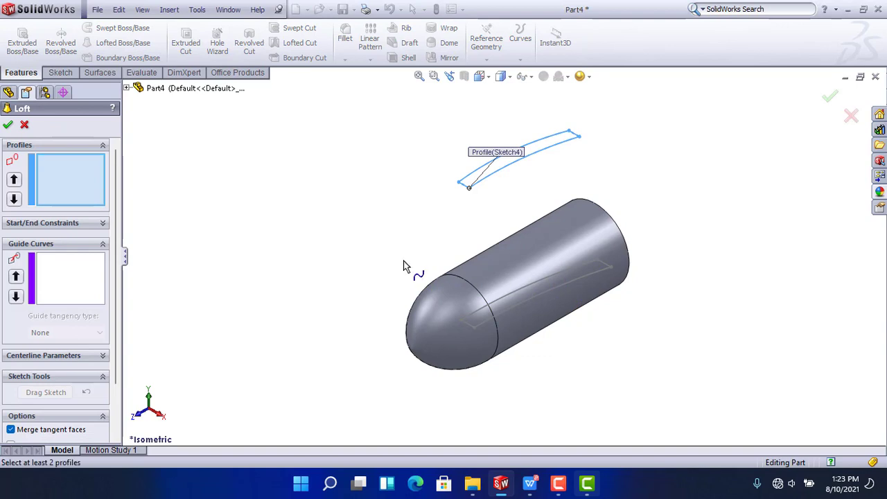
{"action": "left_click_drag", "start_coordinate": [599, 261], "coordinate": [534, 299]}
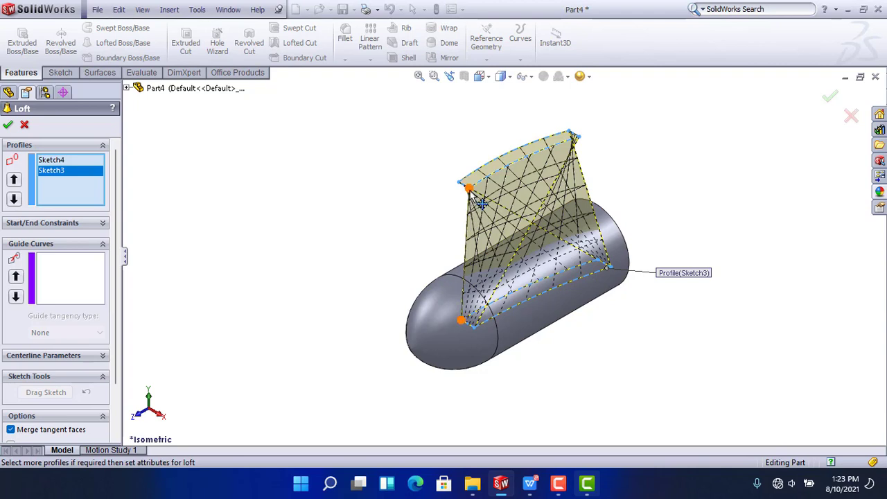
{"action": "left_click_drag", "start_coordinate": [471, 194], "coordinate": [459, 183]}
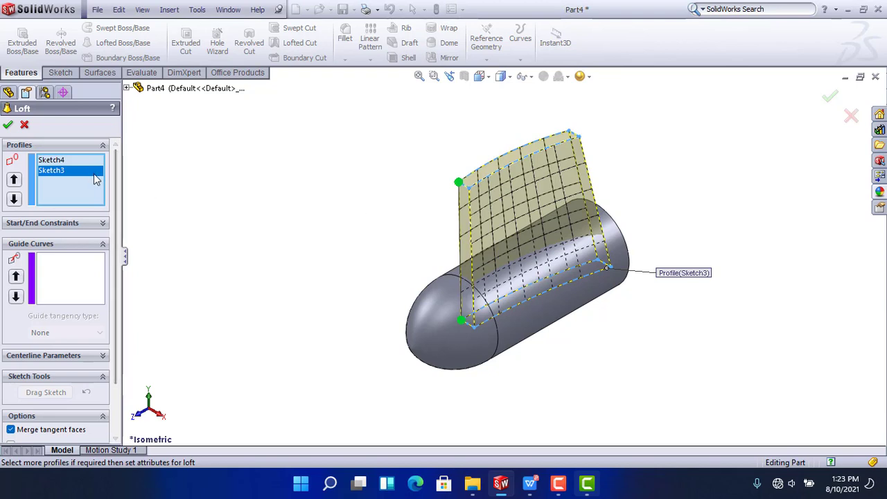
{"action": "scroll", "coordinate": [113, 329], "scroll_direction": "down", "scroll_amount": 3}
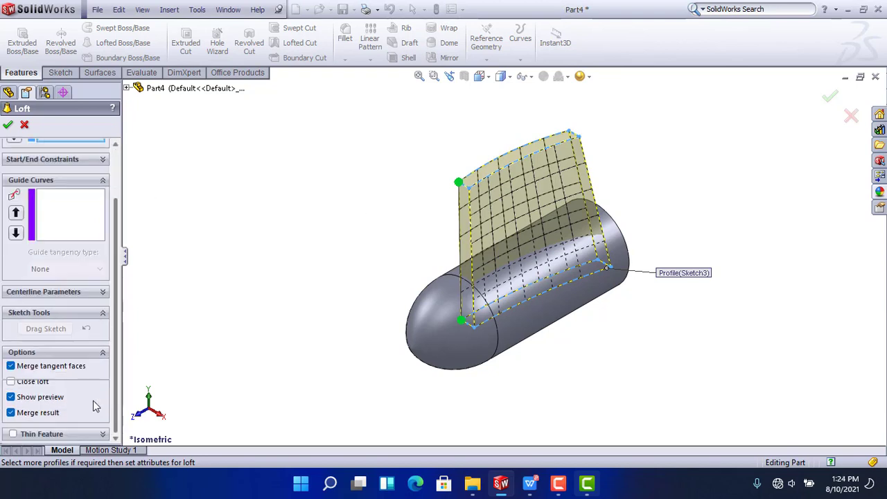
{"action": "left_click", "coordinate": [11, 412]}
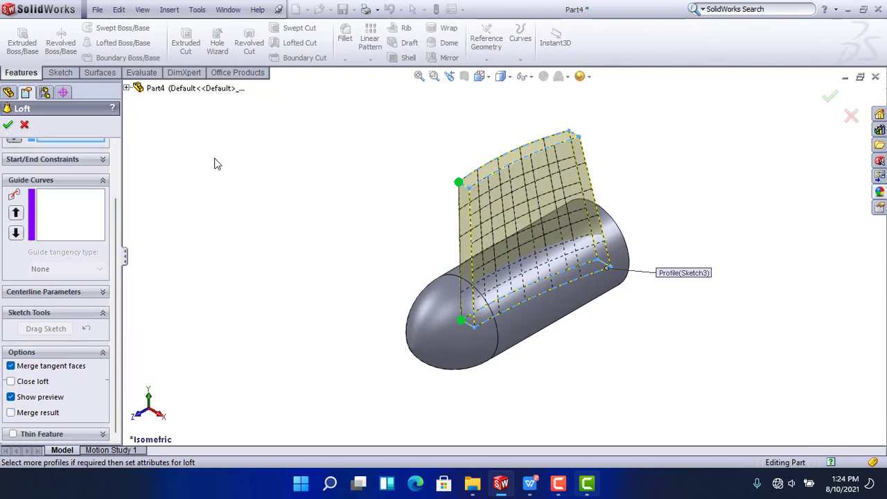
{"action": "left_click", "coordinate": [9, 126]}
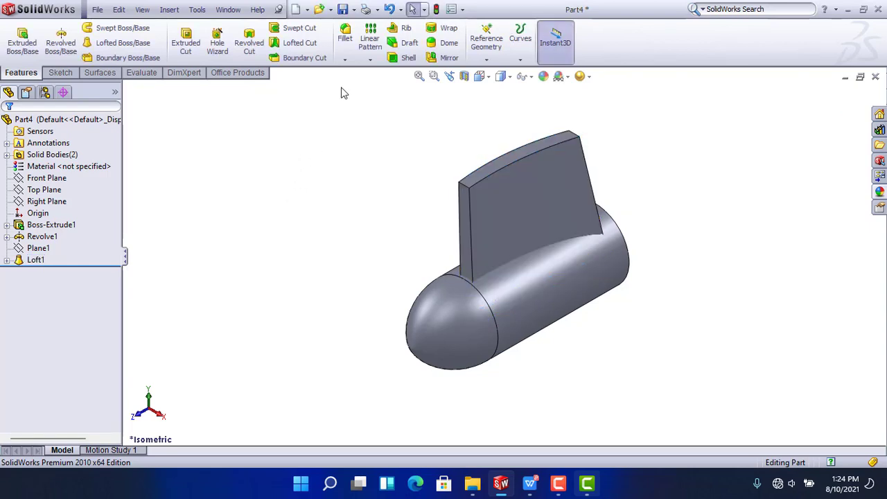
Fillet the two short corner edges at the fin's outer tip with a 2.5 mm constant radius
{"action": "left_click", "coordinate": [345, 34]}
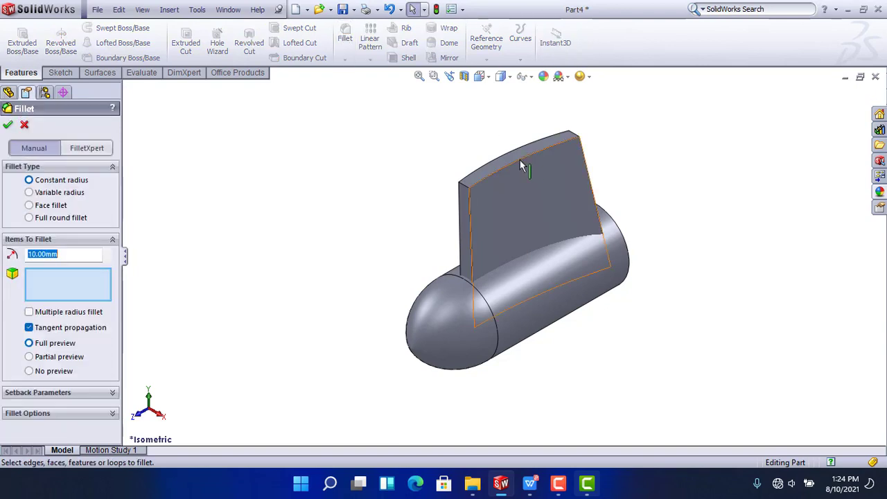
{"action": "left_click", "coordinate": [464, 183]}
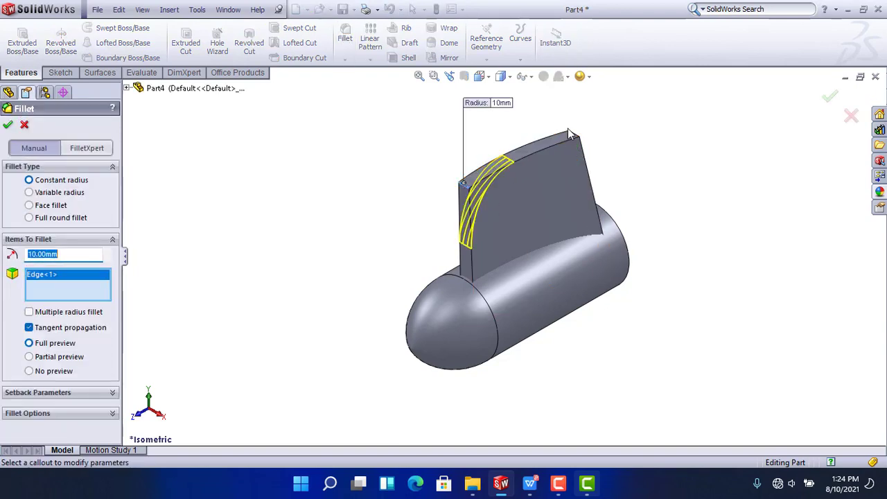
{"action": "left_click", "coordinate": [575, 138]}
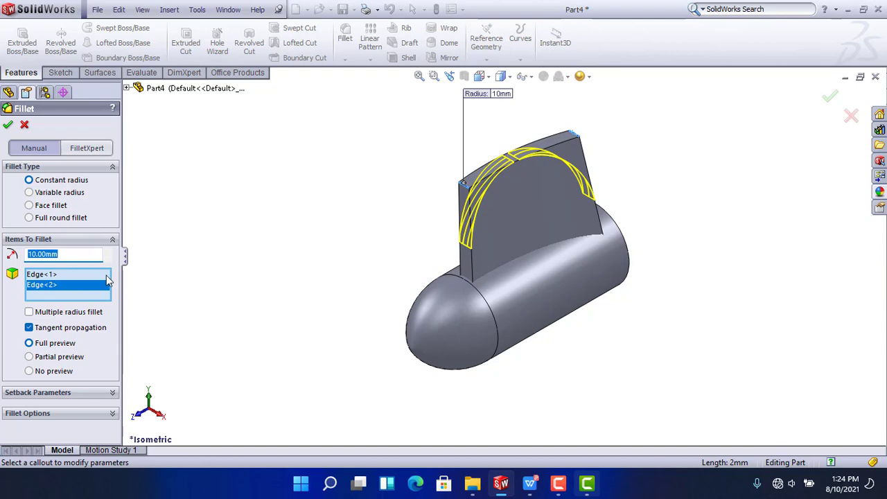
{"action": "type", "text": "2.5"}
{"action": "key", "text": "Return"}
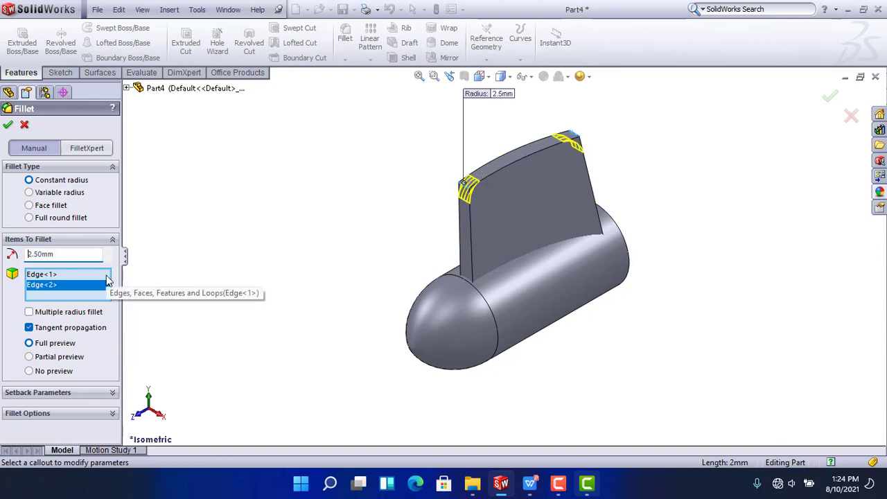
{"action": "middle_click_drag", "start_coordinate": [274, 230], "coordinate": [278, 279]}
{"action": "middle_click_drag", "start_coordinate": [301, 239], "coordinate": [341, 226]}
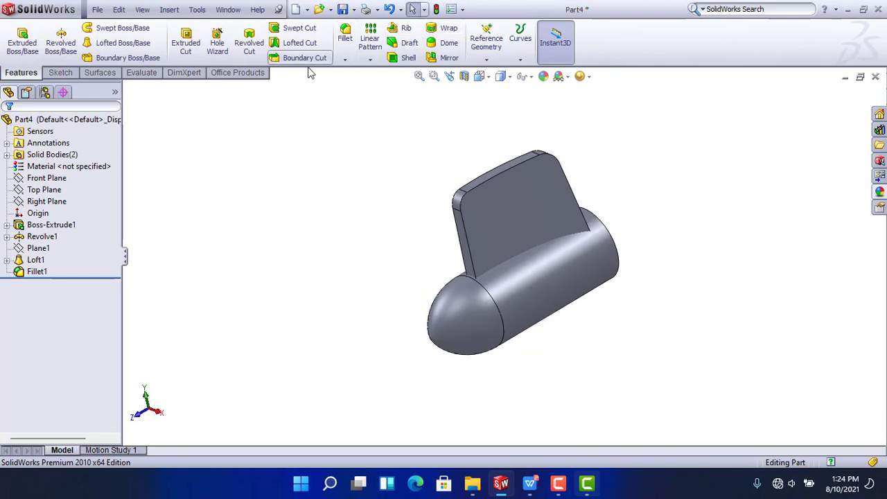
Circular-pattern the filleted fin body about the tube's cylindrical face with 12 equally spaced instances over 360 degrees
{"action": "left_click", "coordinate": [380, 64]}
{"action": "left_click", "coordinate": [390, 83]}
{"action": "left_click", "coordinate": [45, 162]}
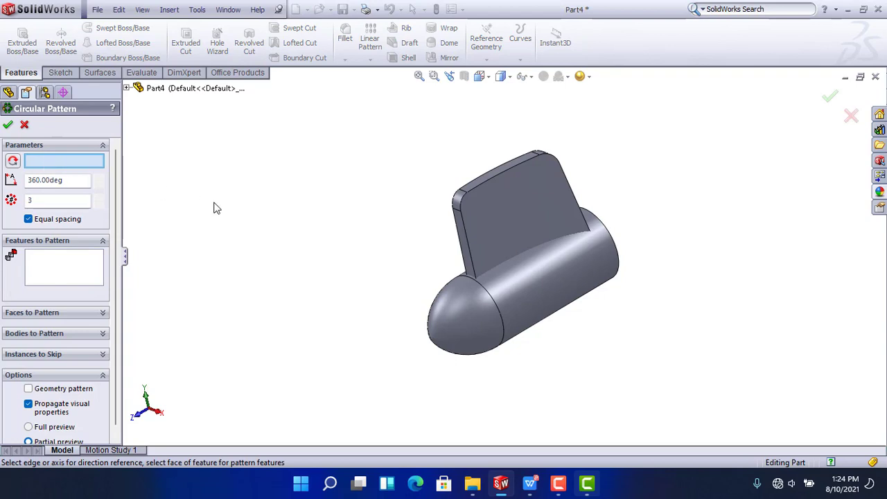
{"action": "left_click", "coordinate": [527, 287]}
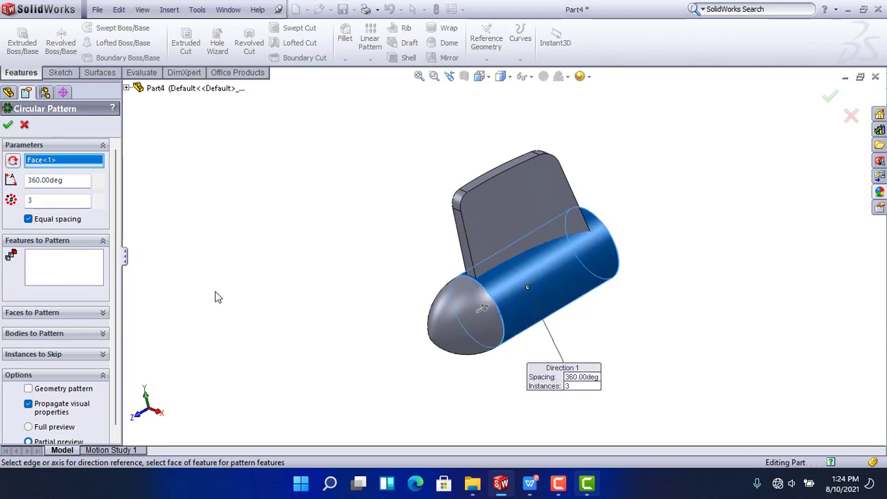
{"action": "left_click", "coordinate": [98, 335]}
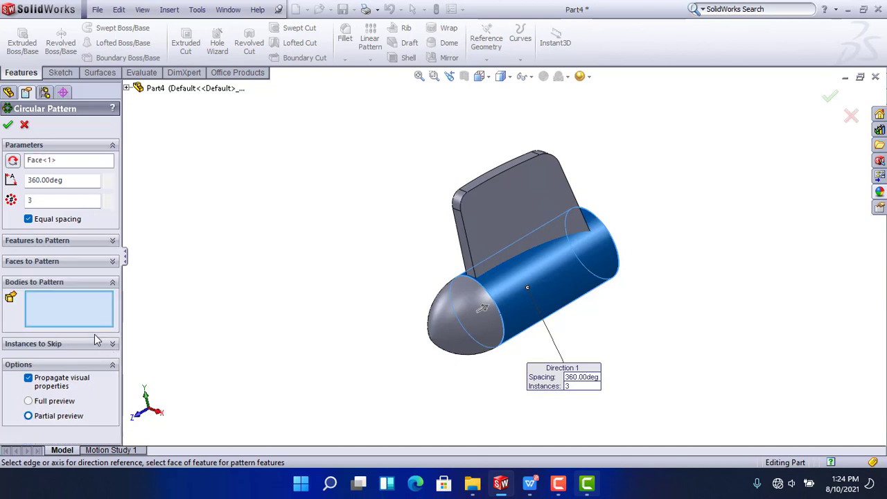
{"action": "left_click", "coordinate": [513, 221]}
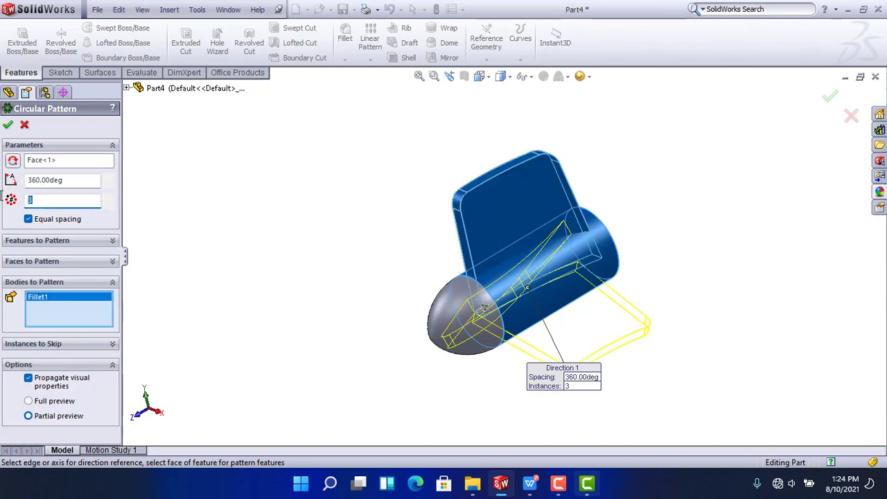
{"action": "type", "text": "12"}
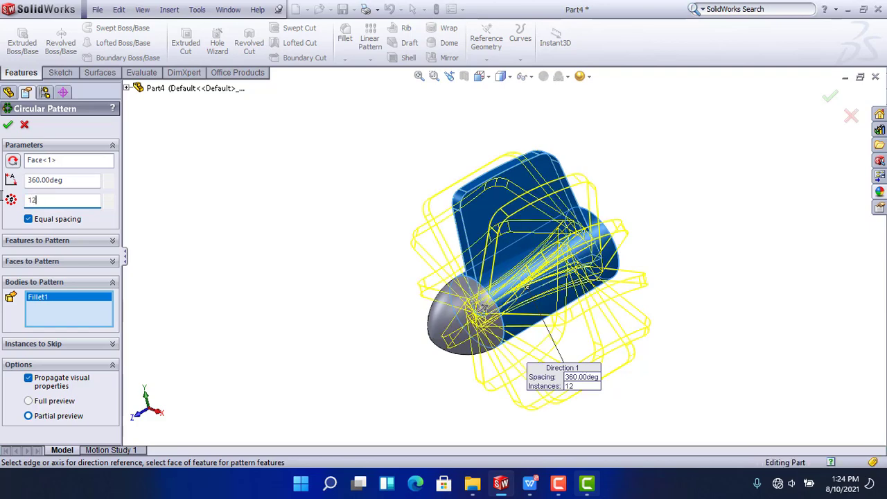
{"action": "key", "text": "Return"}
{"action": "middle_click_drag", "start_coordinate": [287, 259], "coordinate": [278, 236]}
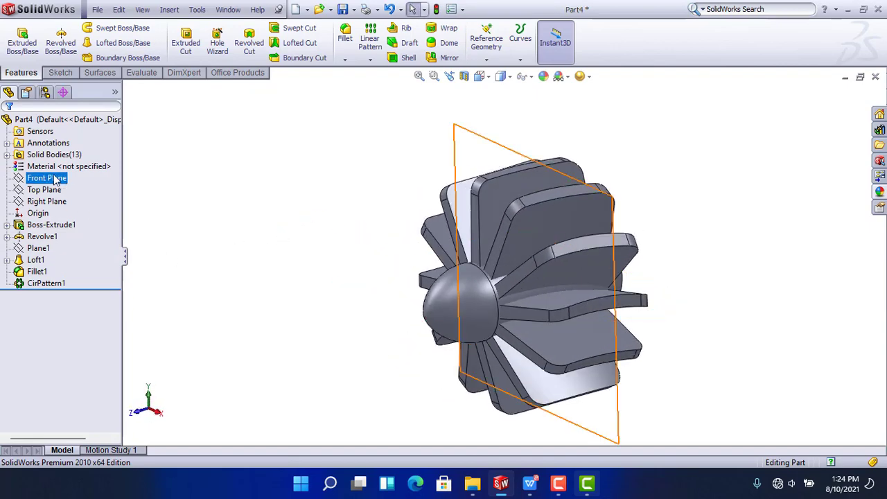
Combine the hub body, the original fin and all patterned fins into one solid with the Add operation
{"action": "left_click", "coordinate": [7, 154]}
{"action": "left_click", "coordinate": [63, 170]}
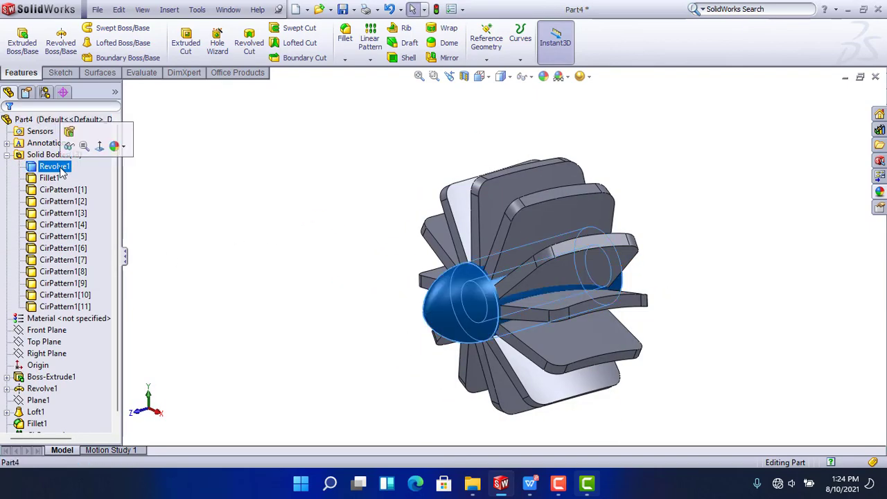
{"action": "left_click", "coordinate": [65, 307], "text": "shift"}
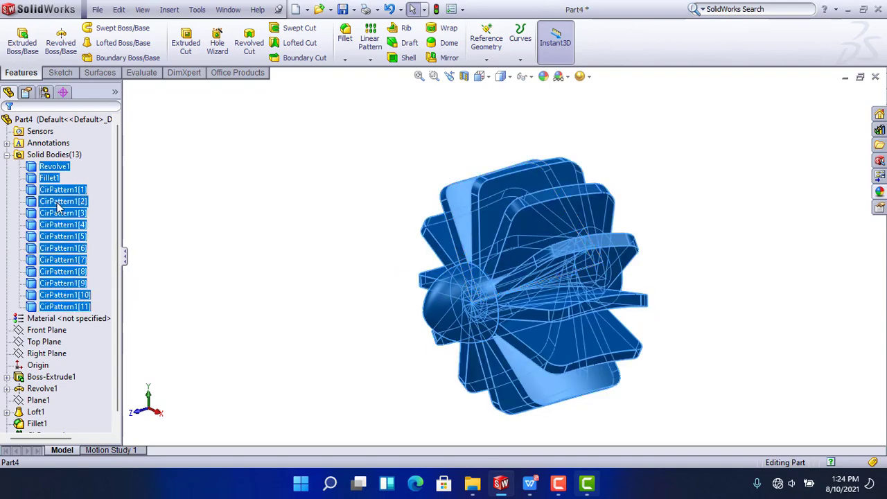
{"action": "right_click", "coordinate": [60, 179]}
{"action": "left_click", "coordinate": [83, 274]}
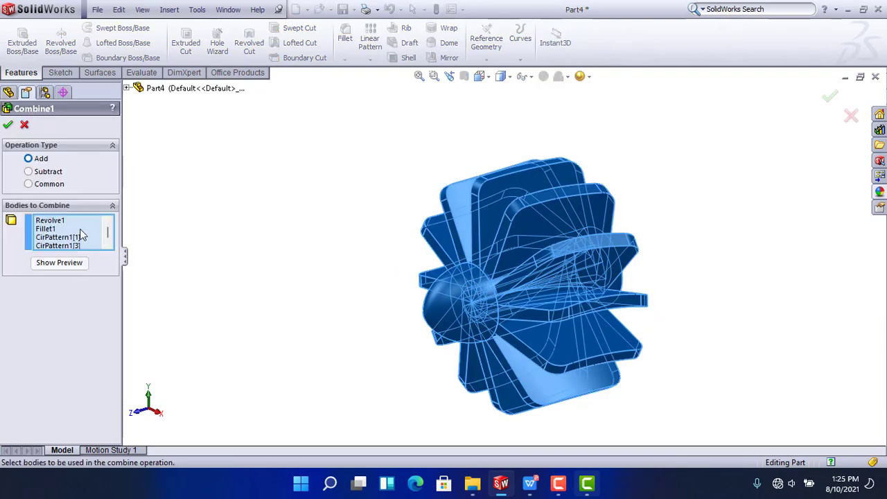
{"action": "middle_click_drag", "start_coordinate": [383, 258], "coordinate": [339, 236]}
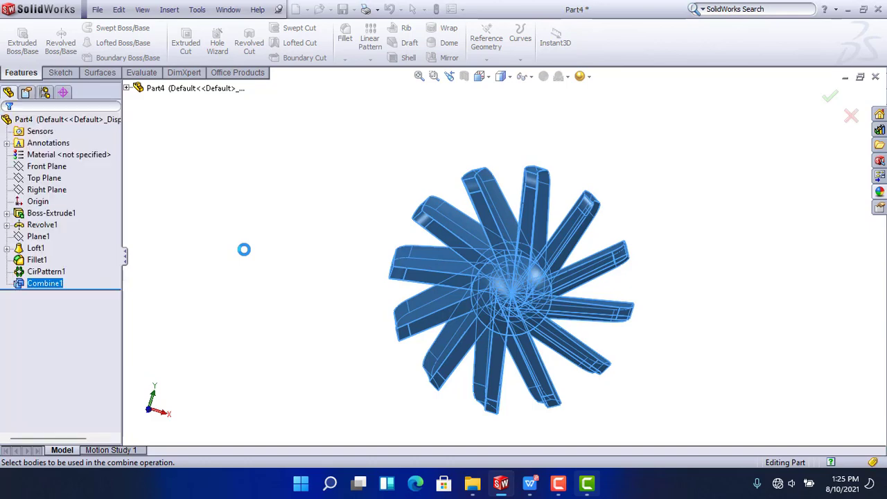
{"action": "left_click", "coordinate": [307, 311]}
{"action": "mouse_move", "coordinate": [307, 312]}
{"action": "middle_mouse_down"}
{"action": "mouse_move", "coordinate": [340, 301]}
{"action": "mouse_move", "coordinate": [206, 262]}
{"action": "mouse_move", "coordinate": [214, 224]}
{"action": "mouse_move", "coordinate": [365, 238]}
{"action": "mouse_move", "coordinate": [340, 244]}
{"action": "middle_mouse_up"}
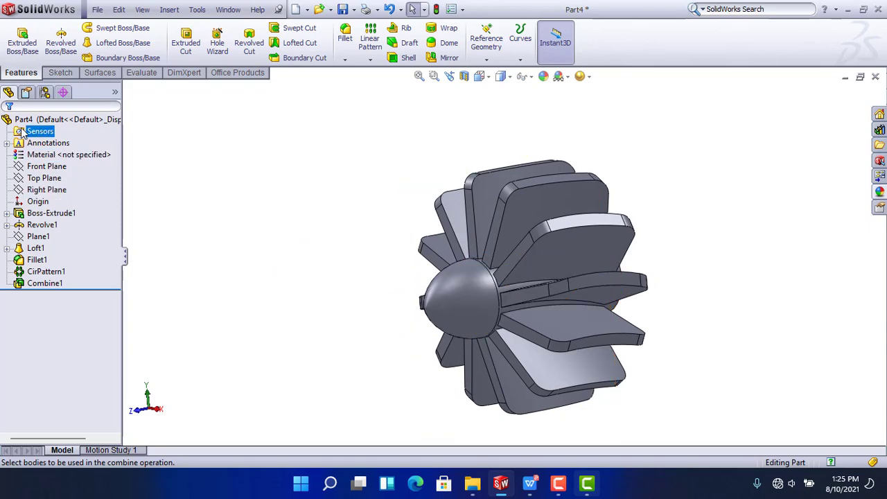
Start a sketch on the tube's open end face and convert the inner bore edge into a sketch circle
{"action": "middle_click_drag", "start_coordinate": [569, 302], "coordinate": [393, 289]}
{"action": "scroll", "coordinate": [522, 264], "scroll_direction": "down", "scroll_amount": 5}
{"action": "left_click", "coordinate": [490, 299]}
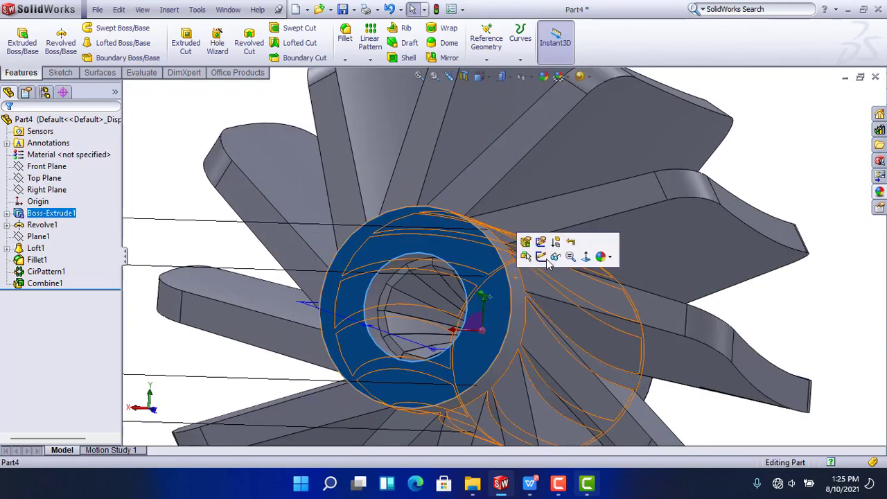
{"action": "left_click", "coordinate": [540, 258]}
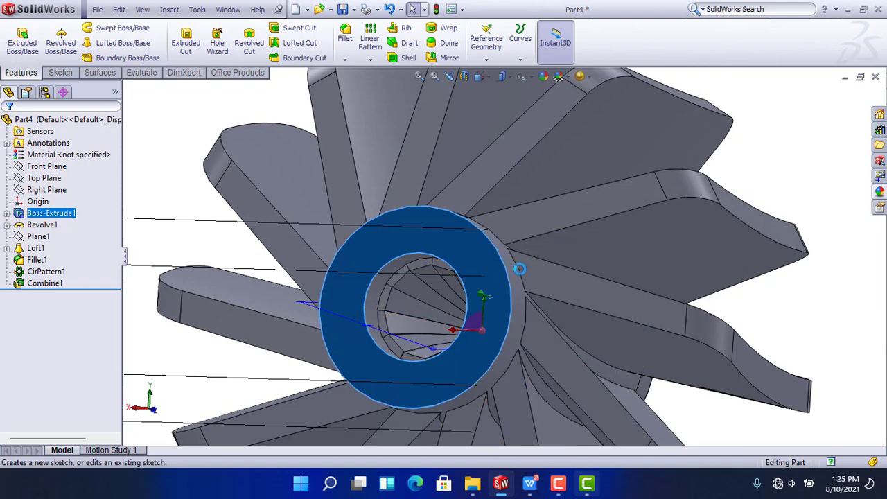
{"action": "left_click", "coordinate": [468, 327]}
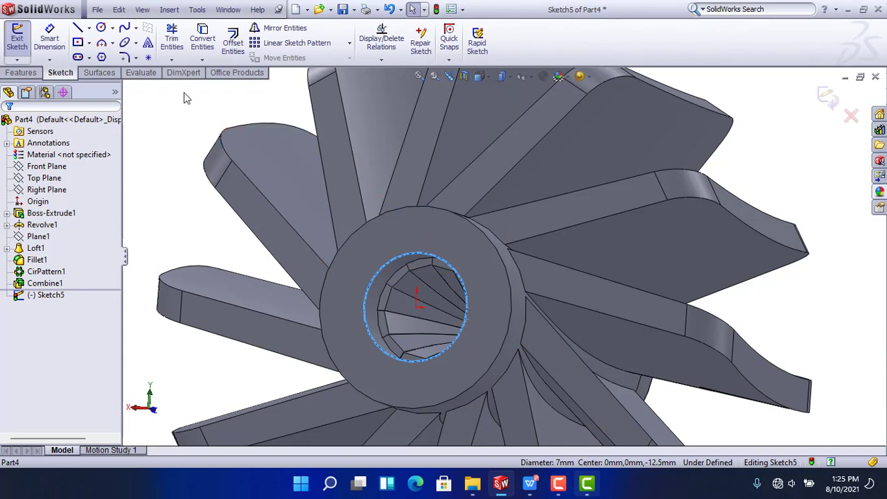
{"action": "left_click", "coordinate": [197, 40]}
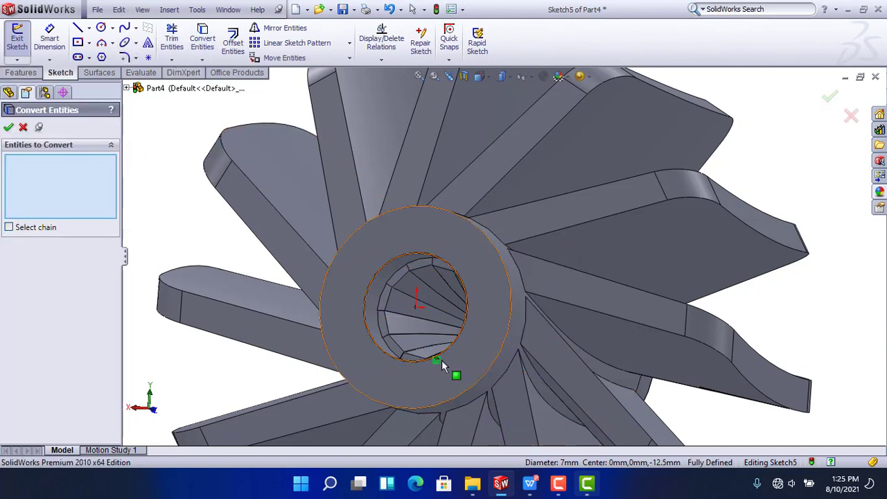
{"action": "left_click", "coordinate": [8, 127]}
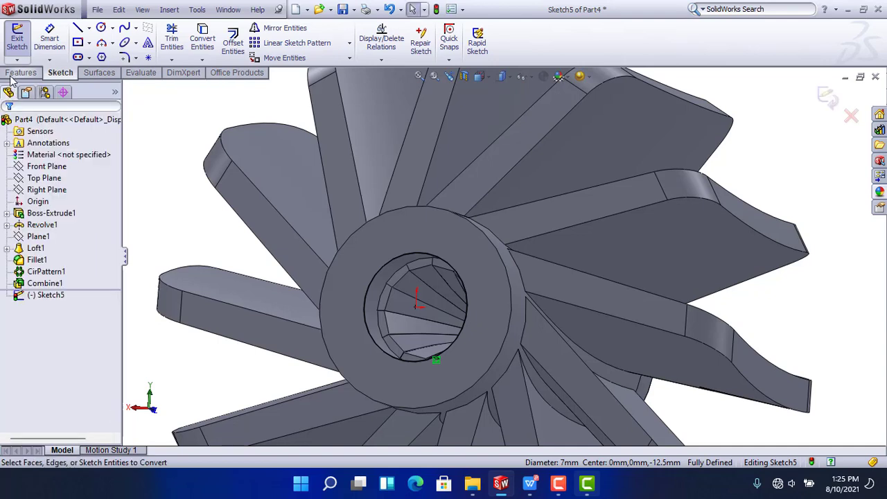
Cut-extrude the bore circle 25 mm Blind into the hub to clear the fin material inside, and inspect the part
{"action": "left_click", "coordinate": [15, 73]}
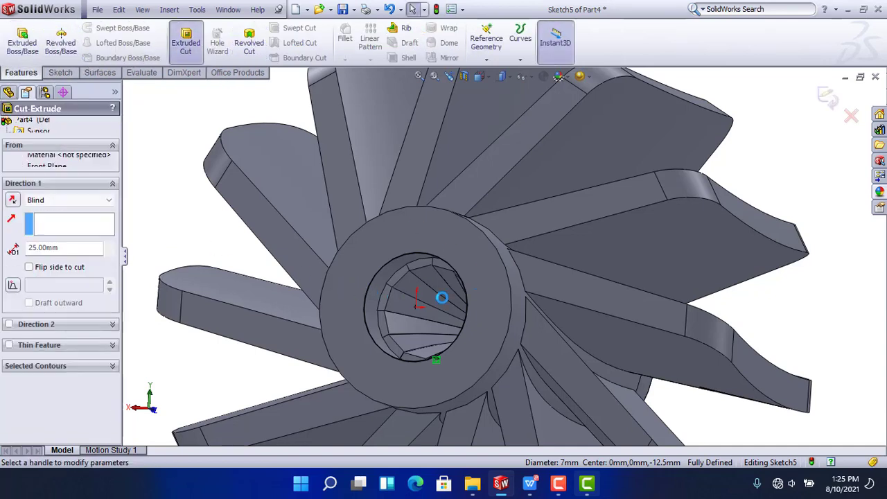
{"action": "middle_click_drag", "start_coordinate": [471, 298], "coordinate": [560, 325]}
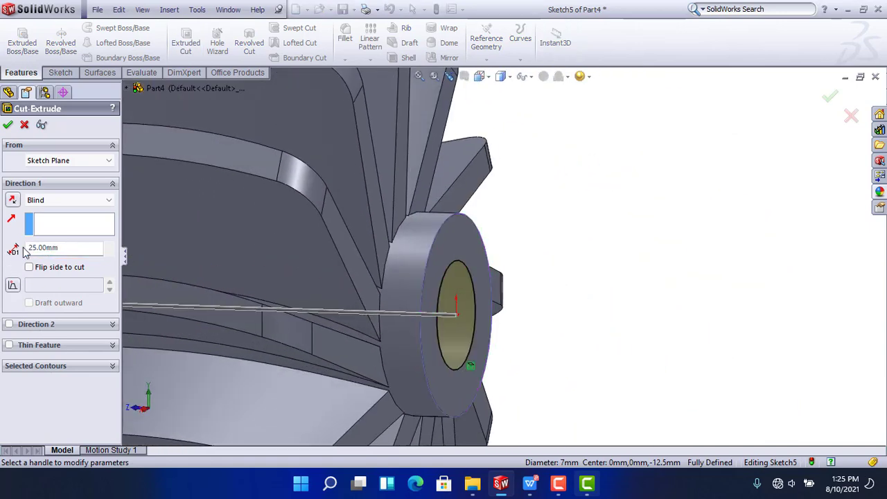
{"action": "scroll", "coordinate": [428, 312], "scroll_direction": "up", "scroll_amount": 4}
{"action": "middle_click_drag", "start_coordinate": [429, 312], "coordinate": [450, 320]}
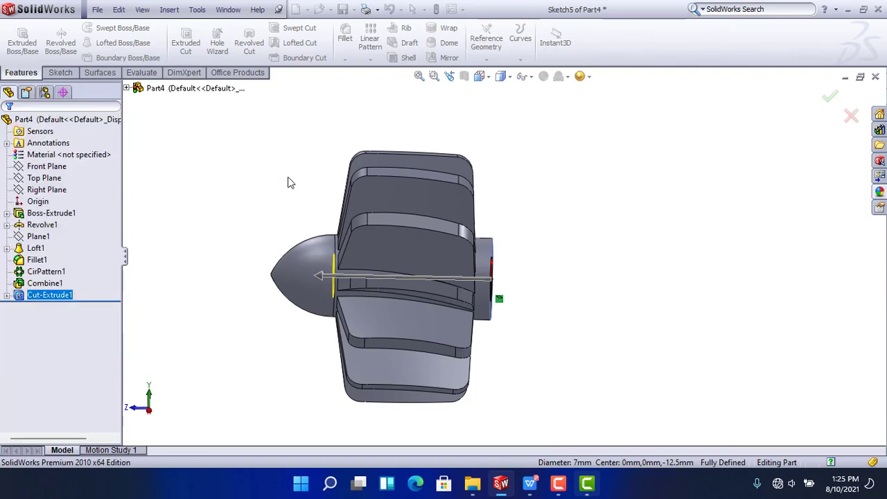
{"action": "middle_click_drag", "start_coordinate": [550, 363], "coordinate": [459, 302]}
{"action": "scroll", "coordinate": [401, 276], "scroll_direction": "down", "scroll_amount": 3}
{"action": "middle_click_drag", "start_coordinate": [400, 277], "coordinate": [239, 290]}
{"action": "scroll", "coordinate": [350, 280], "scroll_direction": "up", "scroll_amount": 2}
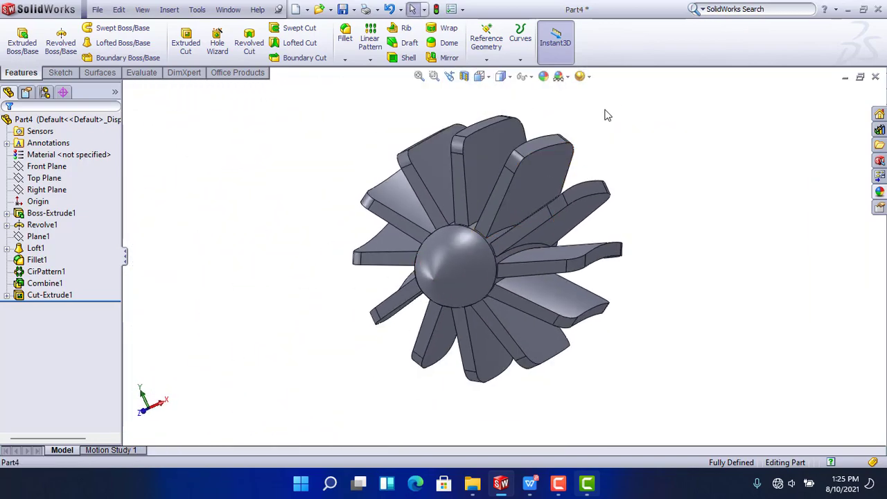
{"action": "middle_click_drag", "start_coordinate": [608, 114], "coordinate": [545, 175]}
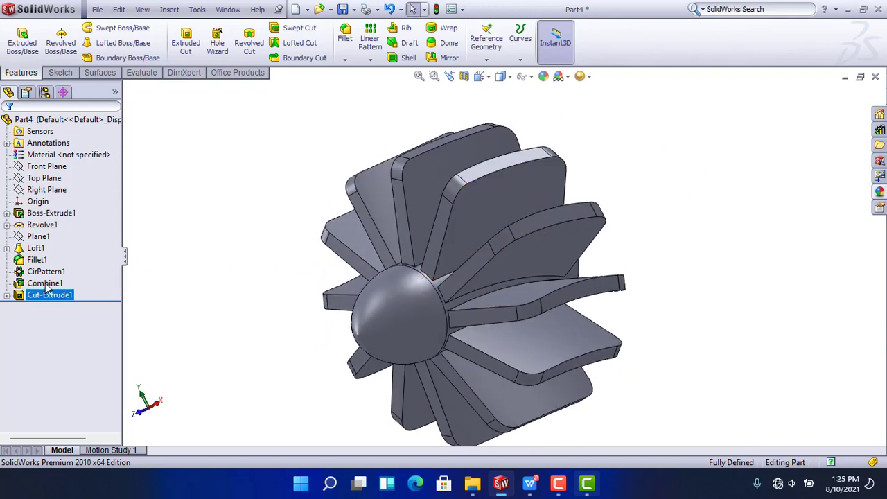
Set the radius of the fin's corner fillets to 5 mm and inspect the rebuilt rotor
{"action": "left_click", "coordinate": [36, 260]}
{"action": "left_click", "coordinate": [40, 232]}
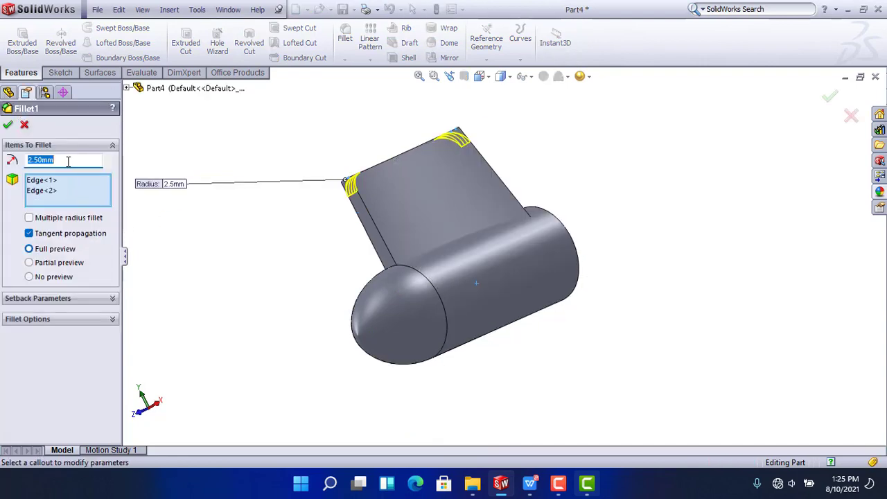
{"action": "type", "text": "5"}
{"action": "key", "text": "Return"}
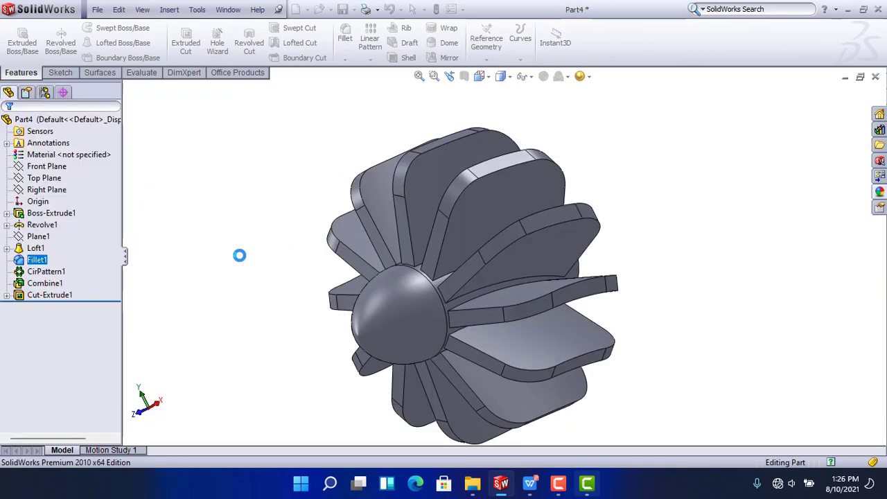
{"action": "middle_click_drag", "start_coordinate": [240, 255], "coordinate": [253, 237]}
{"action": "left_click", "coordinate": [253, 238]}
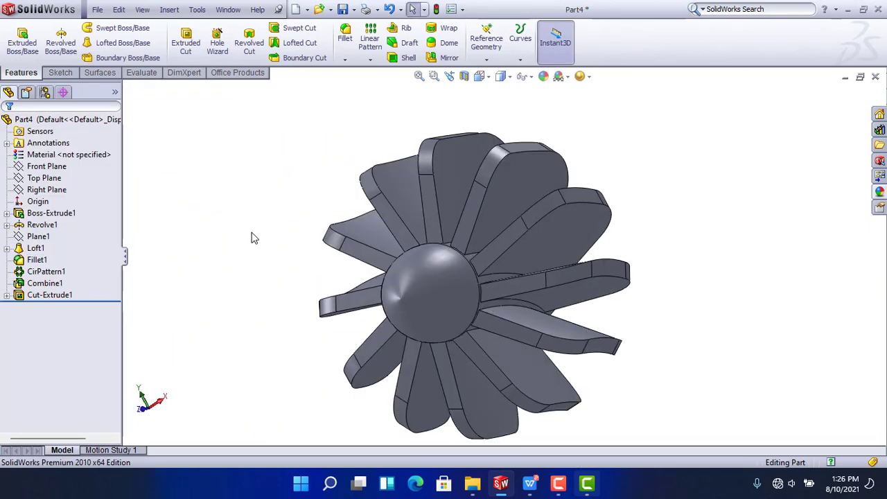
Apply the gloss blue appearance to the whole part and save it as Rotor in the Solid Works 2010 folder
{"action": "key", "text": "ctrl+7"}
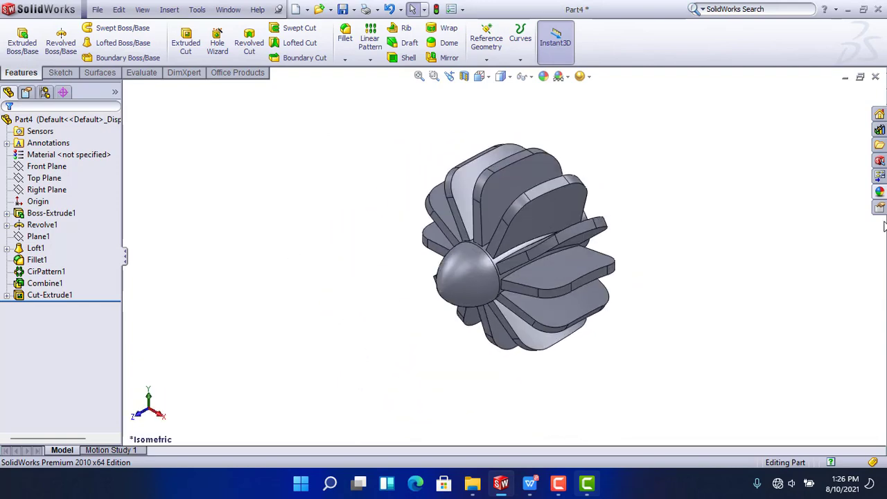
{"action": "left_click", "coordinate": [880, 193]}
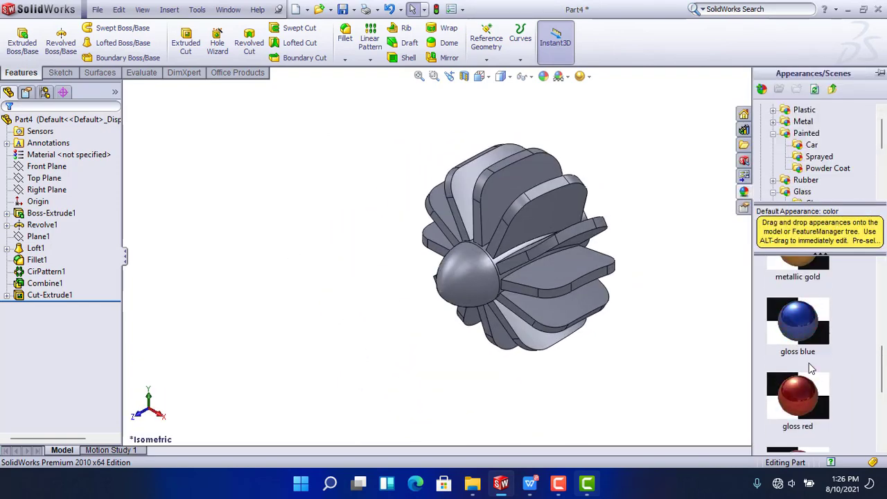
{"action": "double_click", "coordinate": [808, 322]}
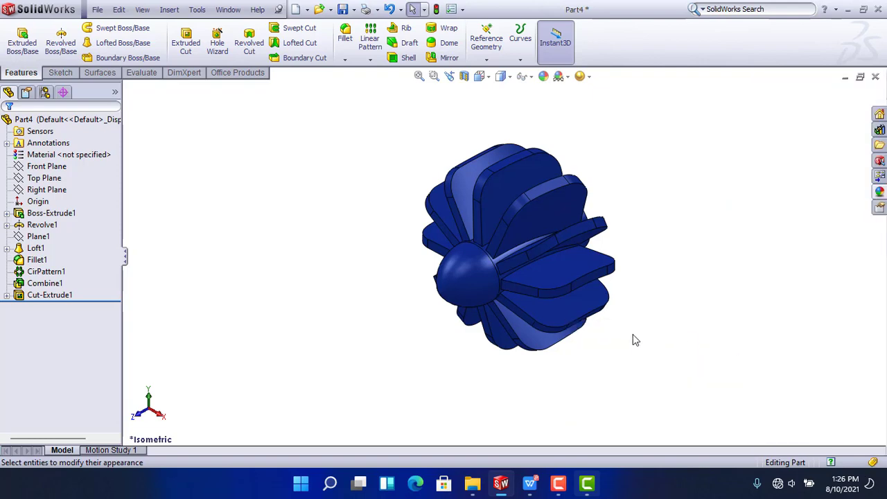
{"action": "key", "text": "ctrl+s"}
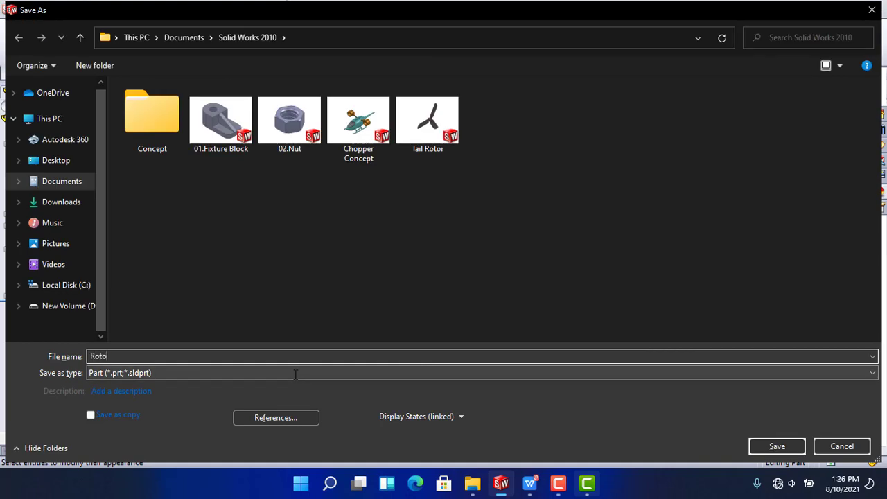
{"action": "key", "text": "Return"}
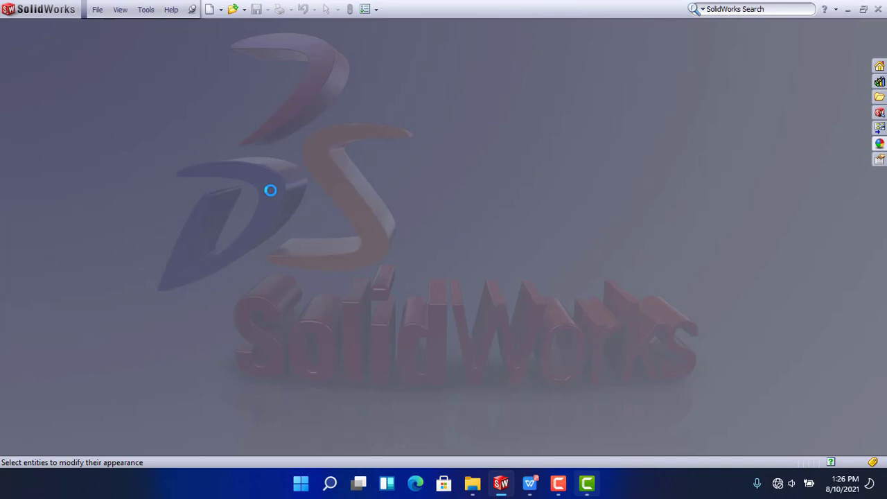
Create a new assembly and insert the Chopper Concept part fixed at the assembly origin
{"action": "left_click", "coordinate": [210, 10]}
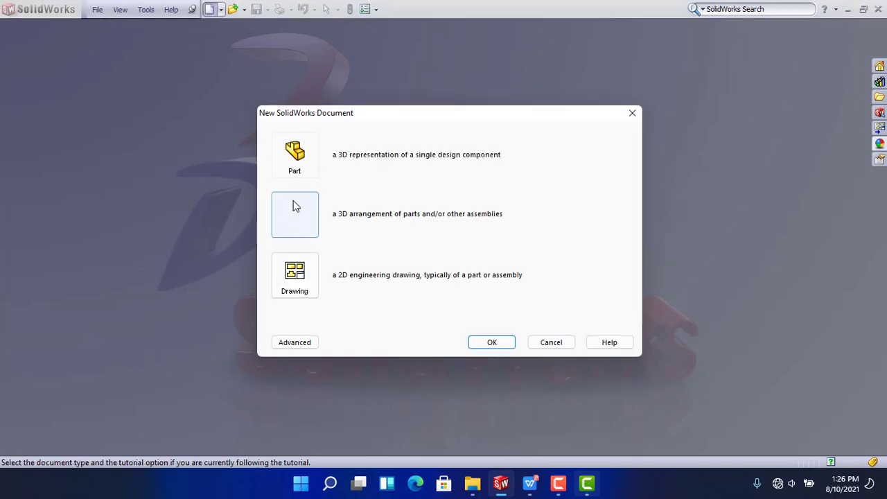
{"action": "double_click", "coordinate": [294, 202]}
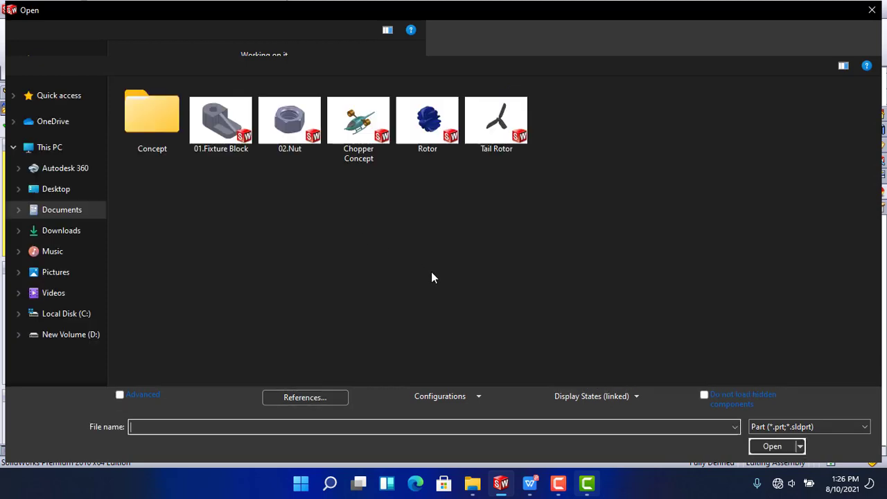
{"action": "left_click", "coordinate": [358, 123]}
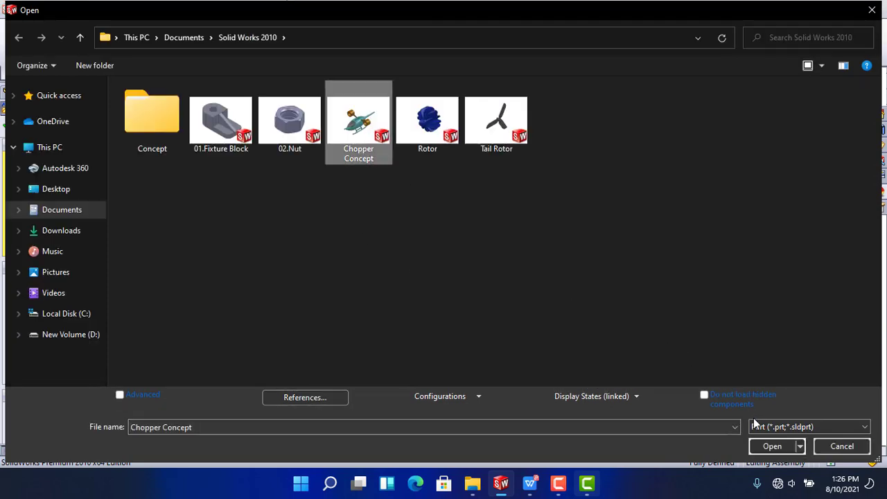
{"action": "left_click", "coordinate": [770, 446]}
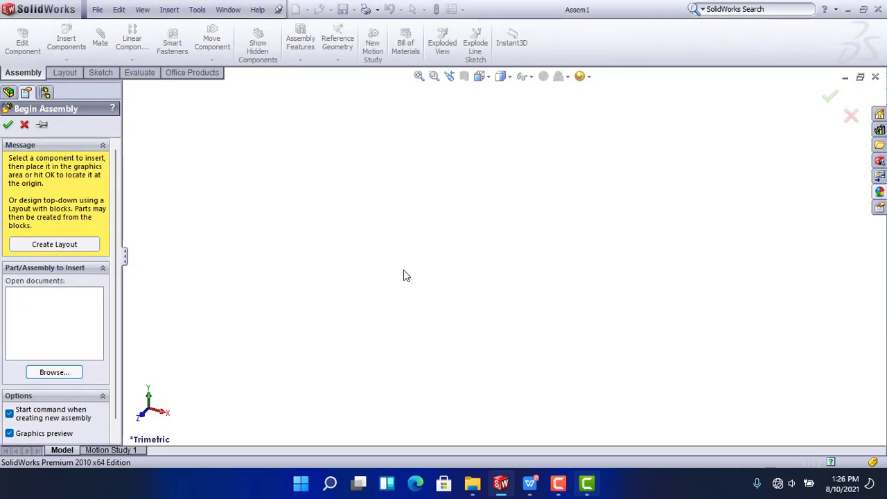
{"action": "left_click", "coordinate": [8, 126]}
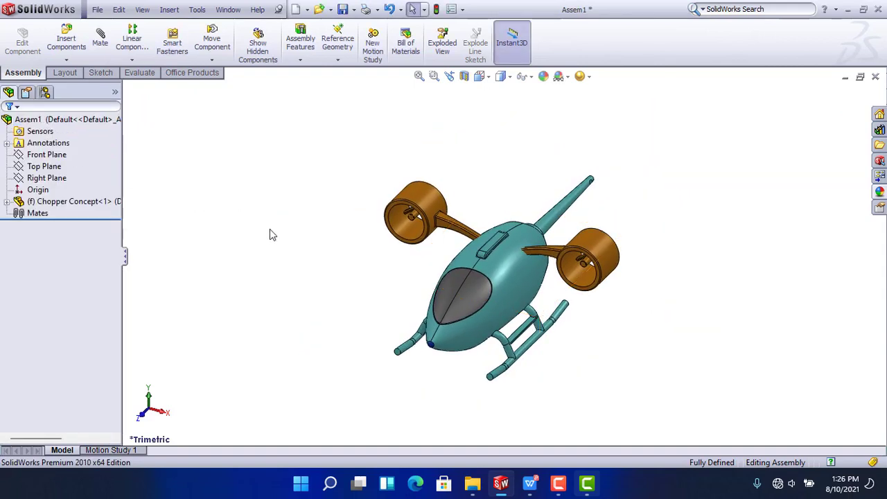
{"action": "key", "text": "ctrl+7"}
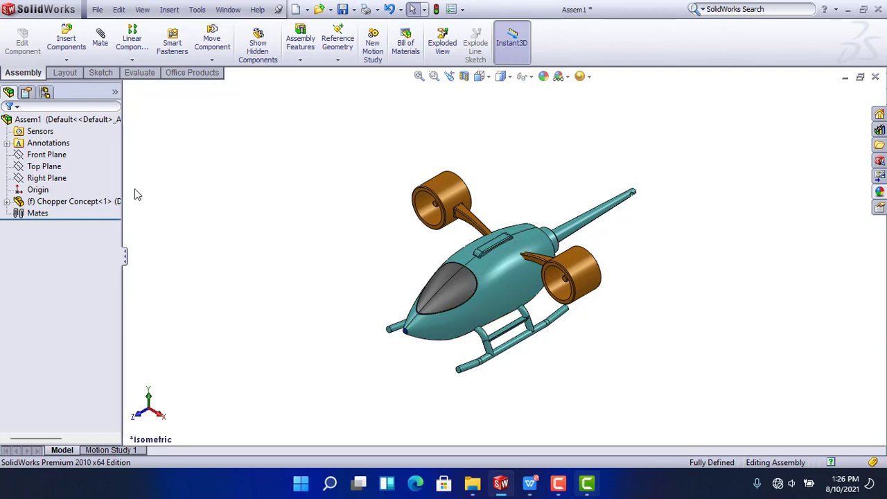
Insert the Tail Rotor part at the assembly origin and set it to Float
{"action": "left_click", "coordinate": [67, 40]}
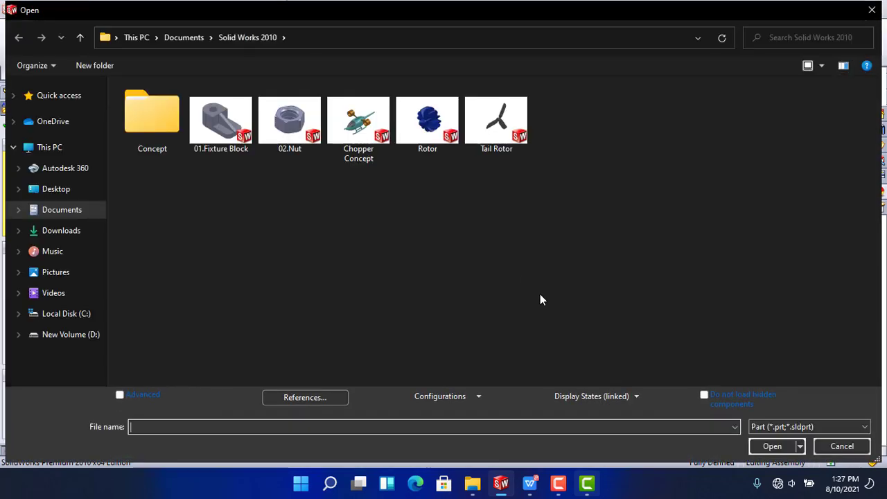
{"action": "double_click", "coordinate": [499, 149]}
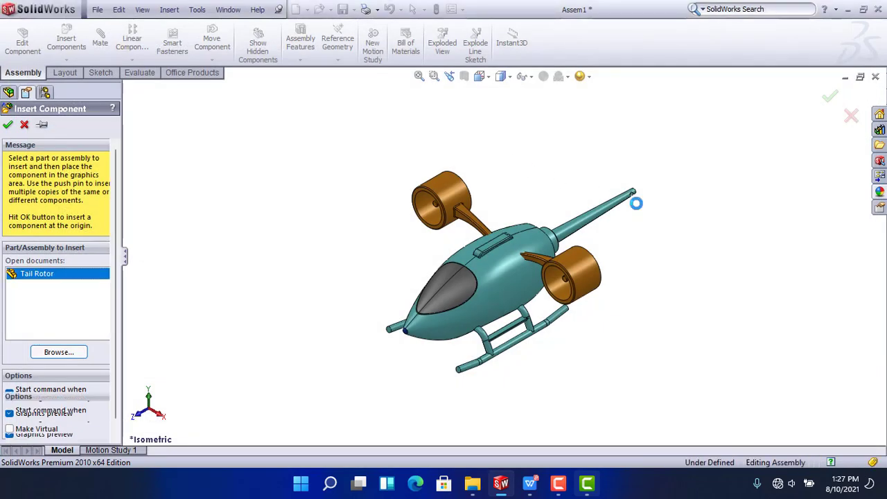
{"action": "left_click", "coordinate": [649, 209]}
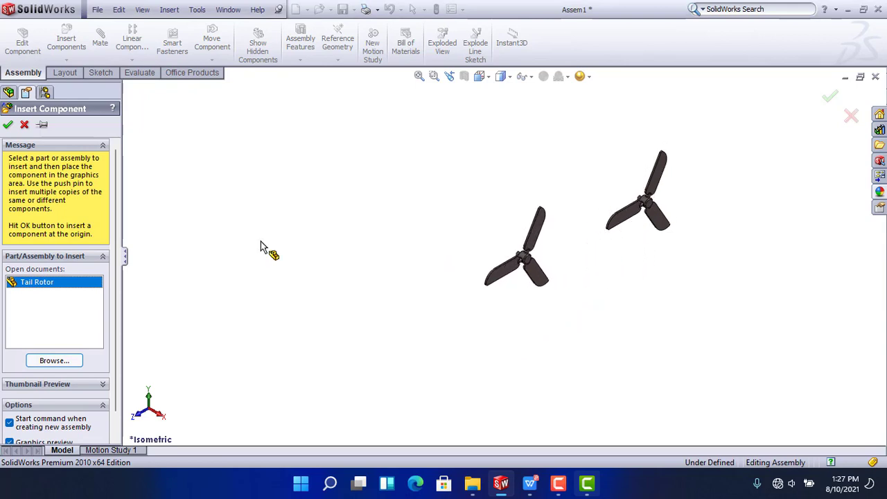
{"action": "left_click", "coordinate": [8, 125]}
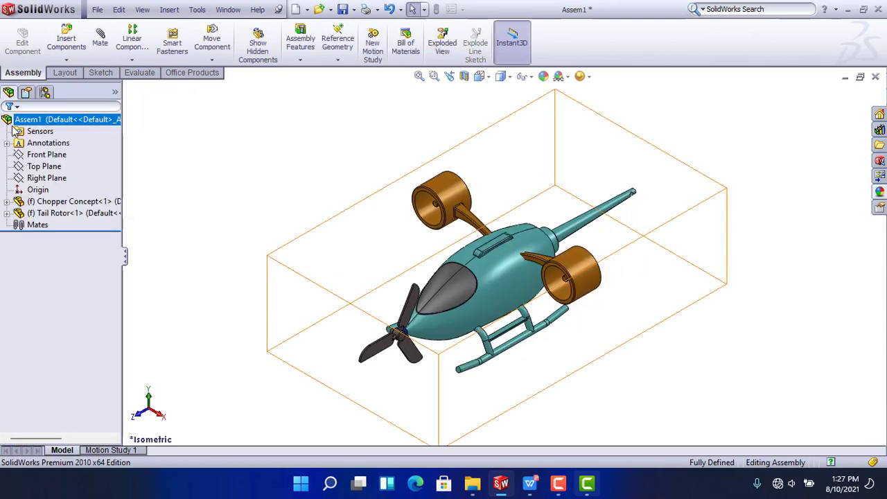
{"action": "right_click", "coordinate": [54, 213]}
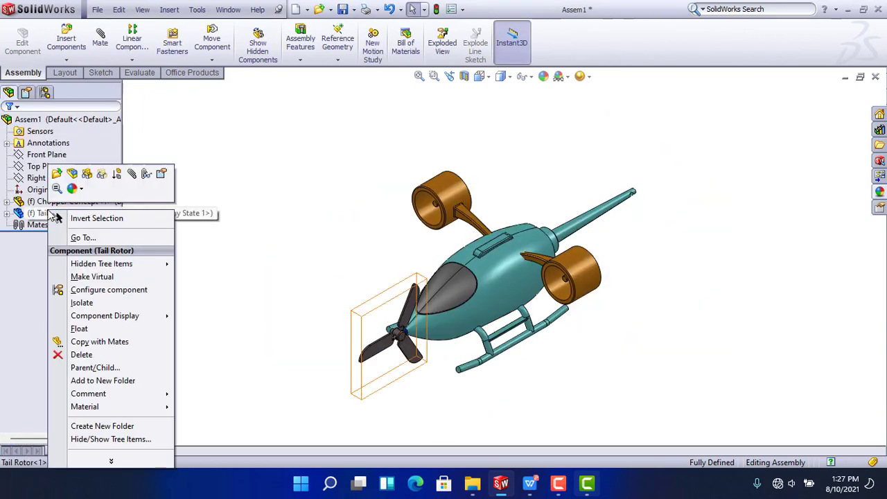
{"action": "left_click", "coordinate": [81, 330]}
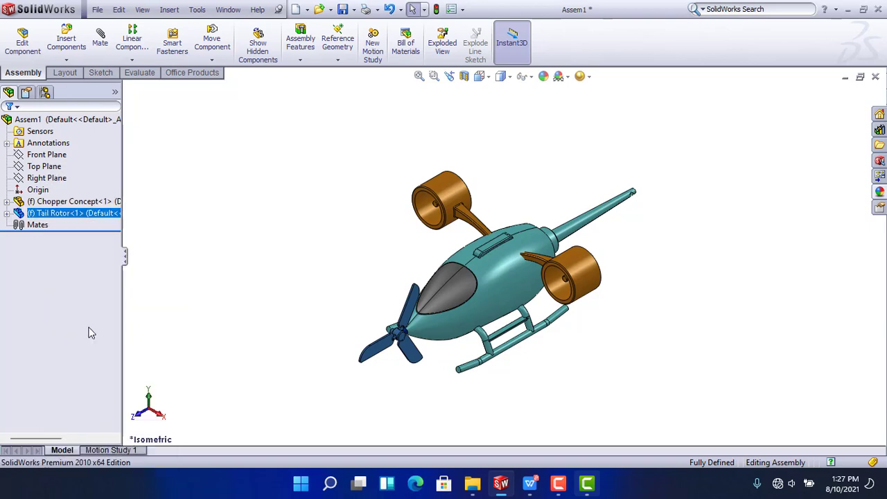
Add a concentric mate between the hole near the tail boom's tip and the tail rotor's hub shaft
{"action": "scroll", "coordinate": [643, 190], "scroll_direction": "down", "scroll_amount": 10}
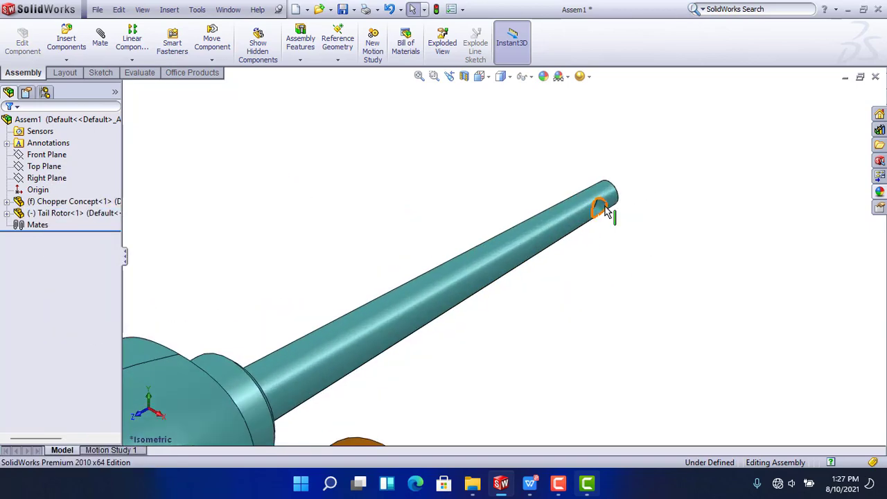
{"action": "left_click", "coordinate": [568, 224]}
{"action": "scroll", "coordinate": [559, 281], "scroll_direction": "up", "scroll_amount": 10}
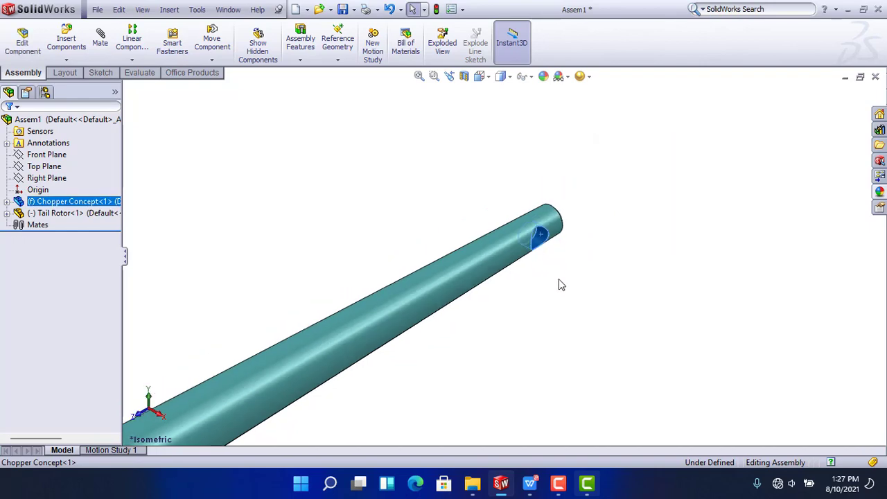
{"action": "scroll", "coordinate": [471, 329], "scroll_direction": "down", "scroll_amount": 10}
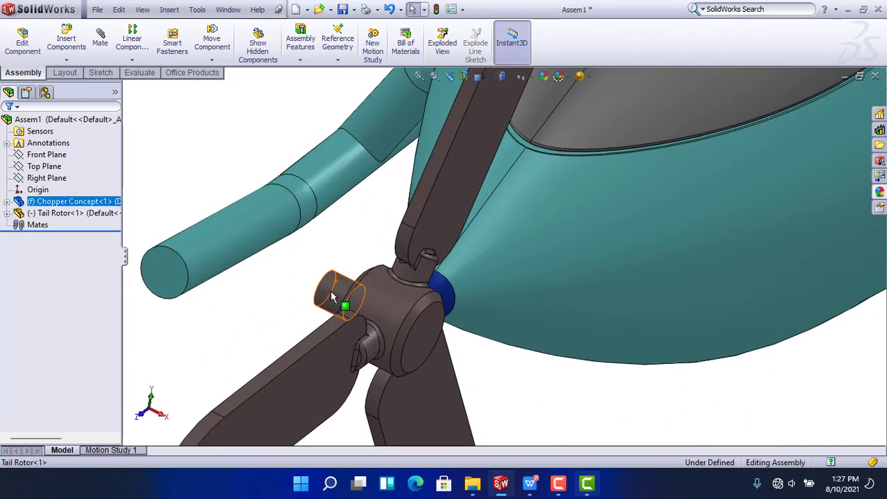
{"action": "left_click", "coordinate": [332, 297], "text": "ctrl"}
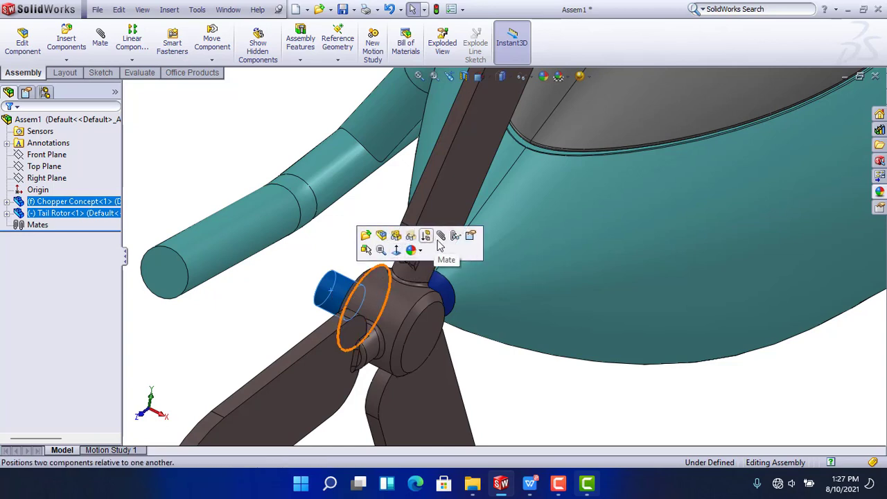
{"action": "left_click", "coordinate": [439, 238]}
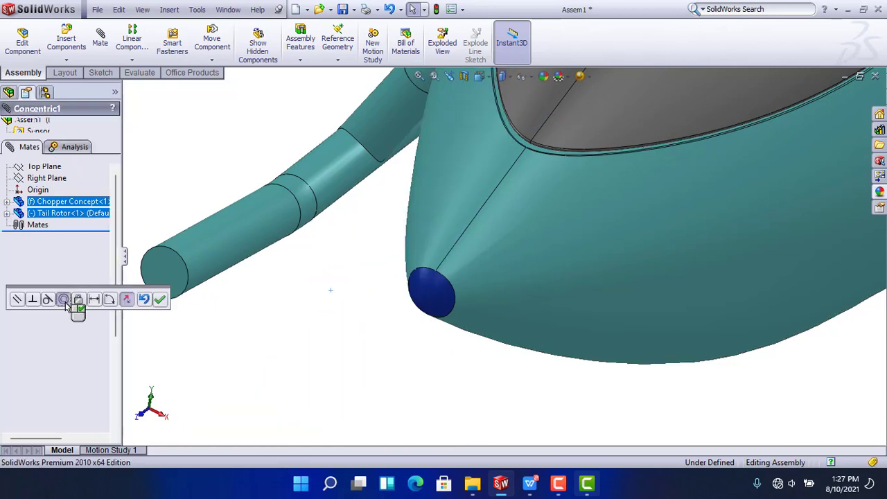
{"action": "left_click", "coordinate": [159, 299]}
Move the tail rotor clear of the boom and mate its shaft end face coincident with the boom hole's inner flat face
{"action": "scroll", "coordinate": [434, 279], "scroll_direction": "up", "scroll_amount": 6}
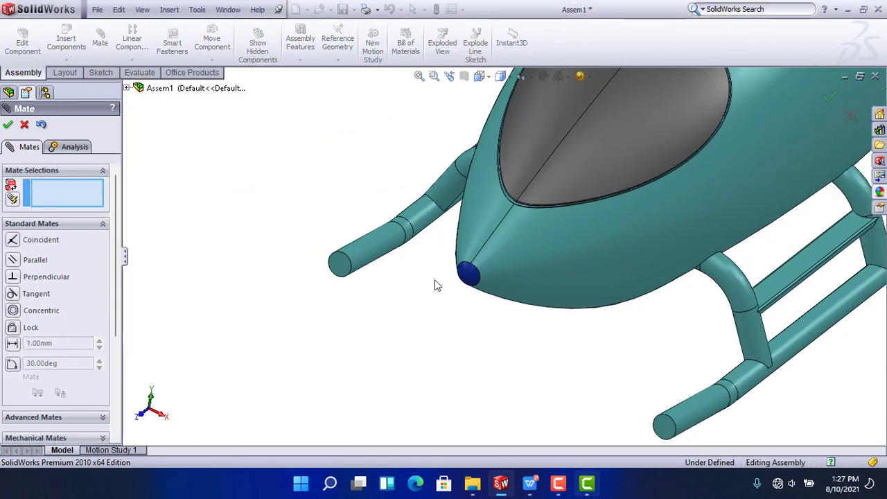
{"action": "scroll", "coordinate": [614, 201], "scroll_direction": "down", "scroll_amount": 6}
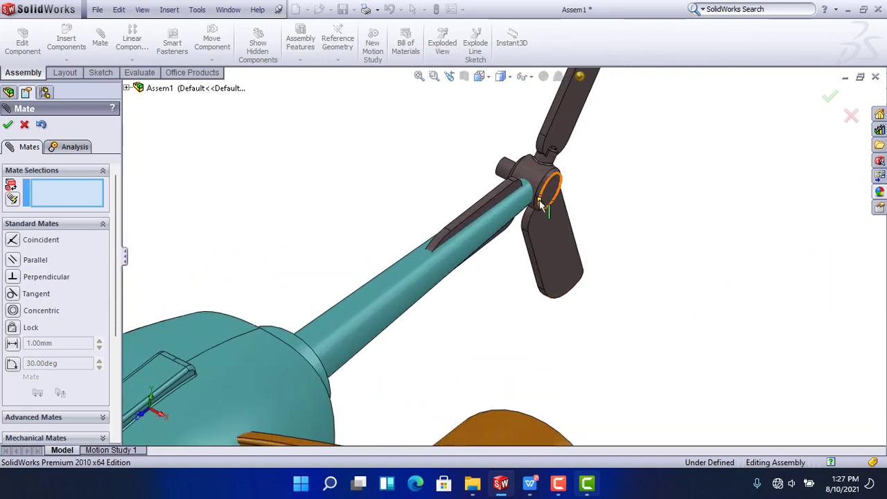
{"action": "left_click_drag", "start_coordinate": [535, 185], "coordinate": [783, 281]}
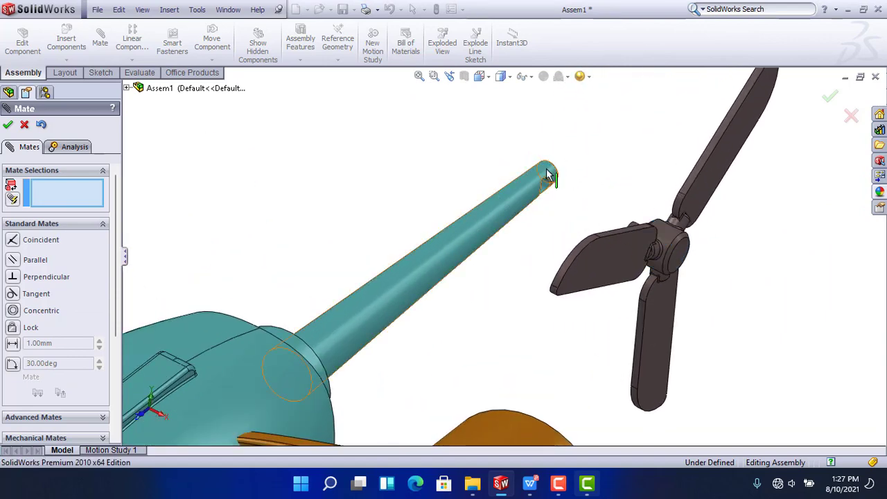
{"action": "scroll", "coordinate": [547, 191], "scroll_direction": "down", "scroll_amount": 3}
{"action": "middle_click_drag", "start_coordinate": [547, 190], "coordinate": [653, 284]}
{"action": "left_click", "coordinate": [524, 215]}
{"action": "scroll", "coordinate": [717, 285], "scroll_direction": "down", "scroll_amount": 2}
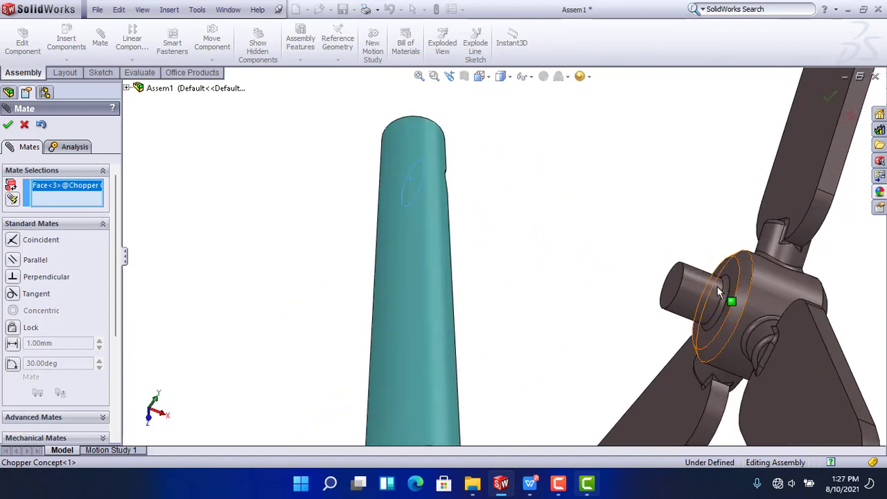
{"action": "left_click", "coordinate": [673, 288]}
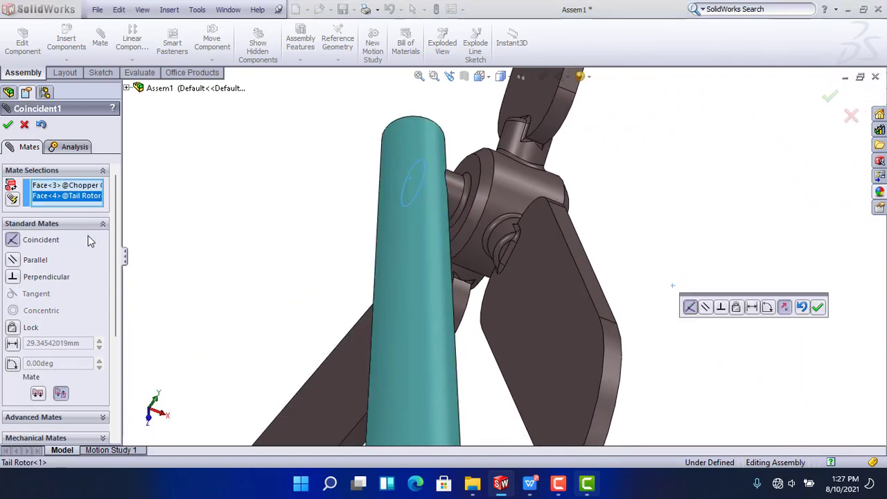
{"action": "left_click", "coordinate": [7, 125]}
{"action": "key", "text": "ctrl+7"}
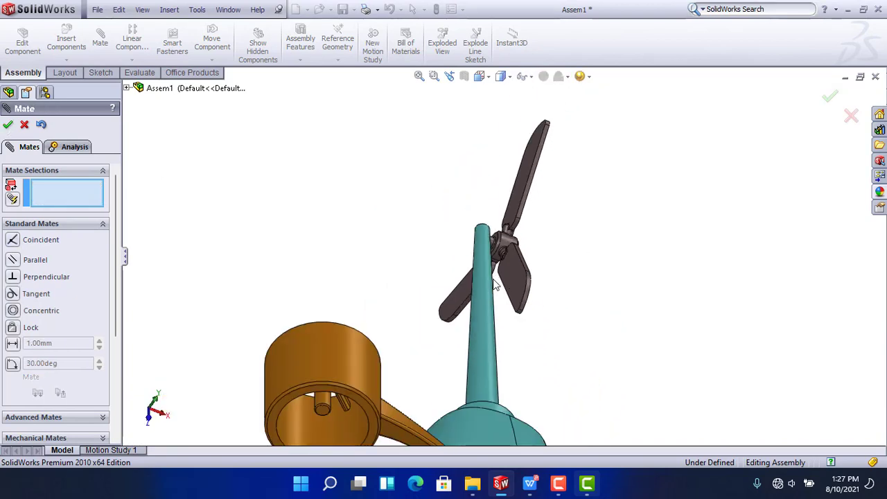
{"action": "left_click", "coordinate": [8, 125]}
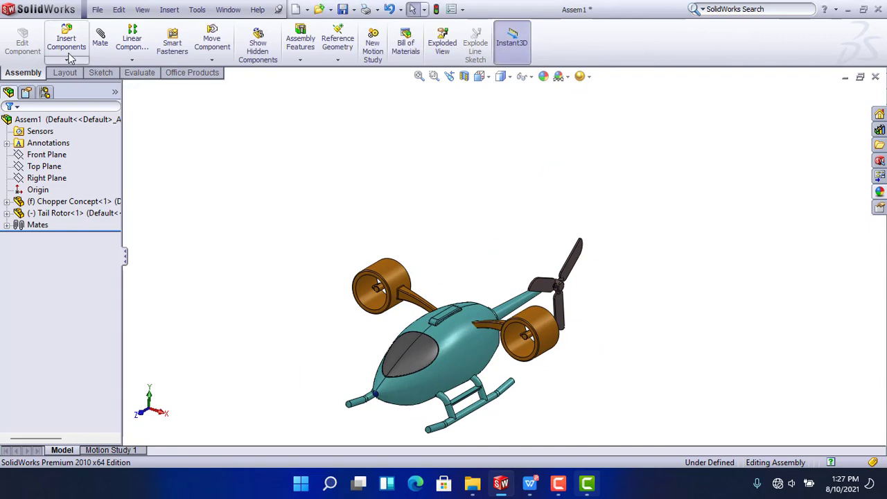
Insert the Rotor part and place it in free space above the fuselage, between the two engine ducts
{"action": "left_click", "coordinate": [69, 42]}
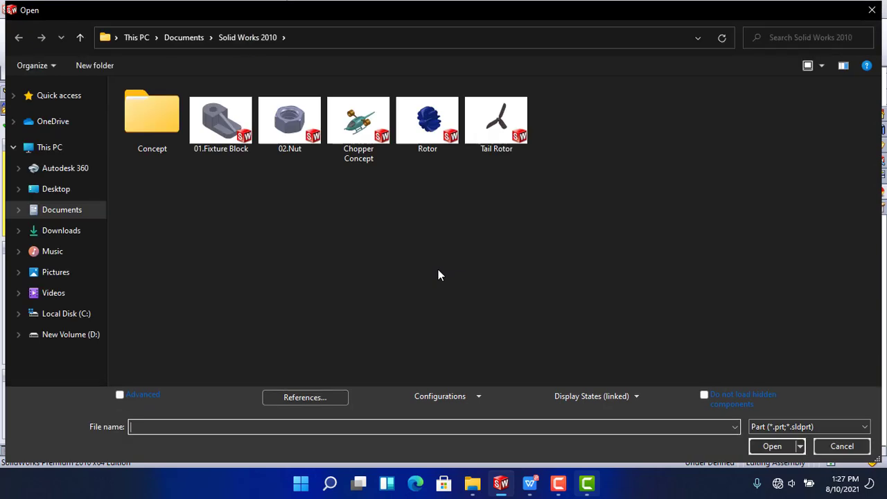
{"action": "double_click", "coordinate": [427, 120]}
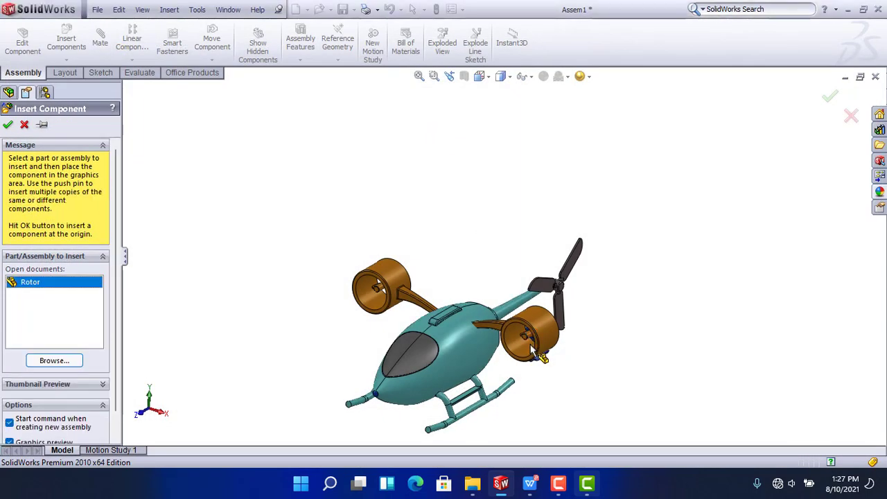
{"action": "scroll", "coordinate": [530, 333], "scroll_direction": "down", "scroll_amount": 5}
{"action": "left_click", "coordinate": [435, 181]}
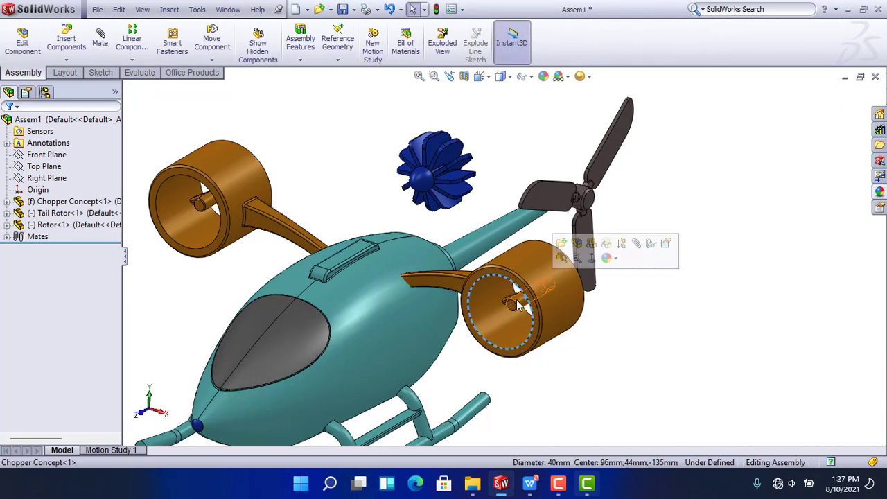
Add a concentric mate between the hub shaft in the positive-X engine duct and the bore in the back of the rotor's hub
{"action": "left_click", "coordinate": [513, 297]}
{"action": "scroll", "coordinate": [430, 205], "scroll_direction": "down", "scroll_amount": 5}
{"action": "scroll", "coordinate": [424, 211], "scroll_direction": "down", "scroll_amount": 3}
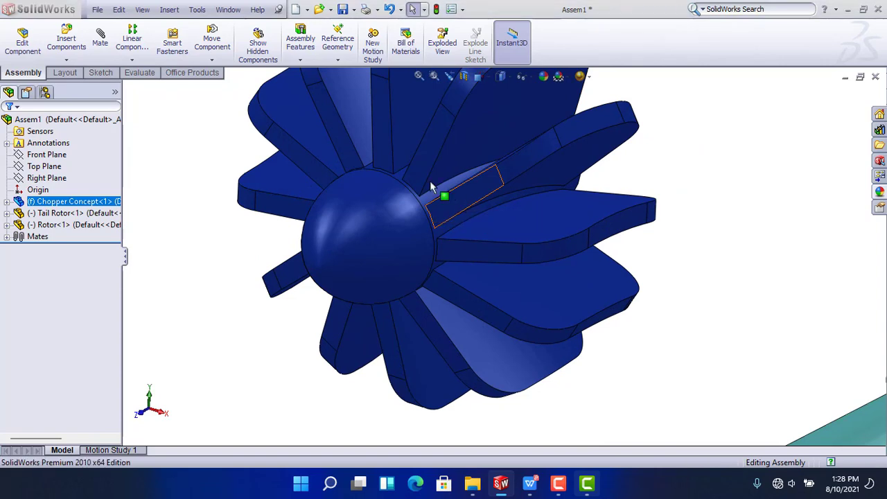
{"action": "middle_click_drag", "start_coordinate": [531, 257], "coordinate": [663, 227]}
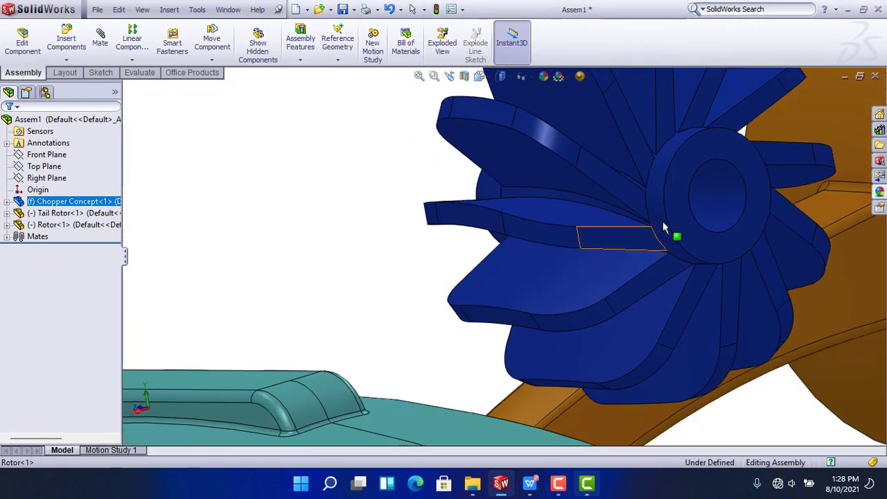
{"action": "left_click", "coordinate": [710, 196], "text": "ctrl"}
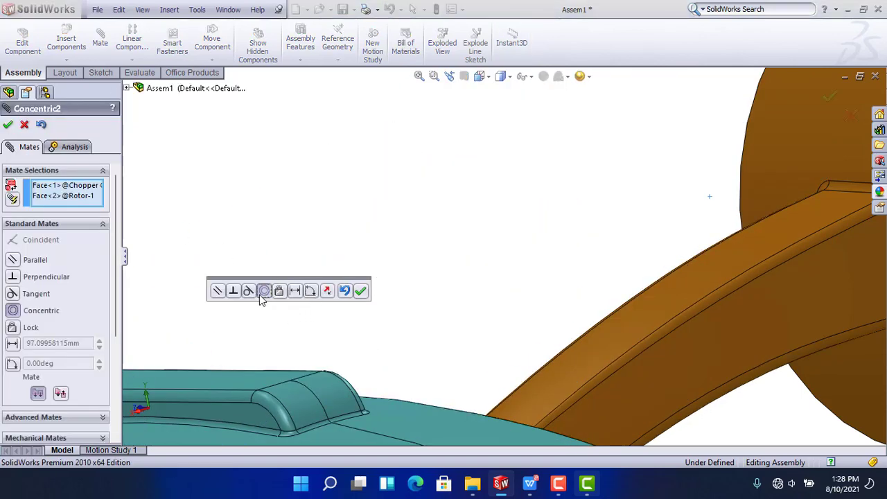
{"action": "left_click", "coordinate": [7, 127]}
Mate the flat inner face of the rotor's bore coincident with the front end face of the duct's hub shaft and finish mating
{"action": "key", "text": "f"}
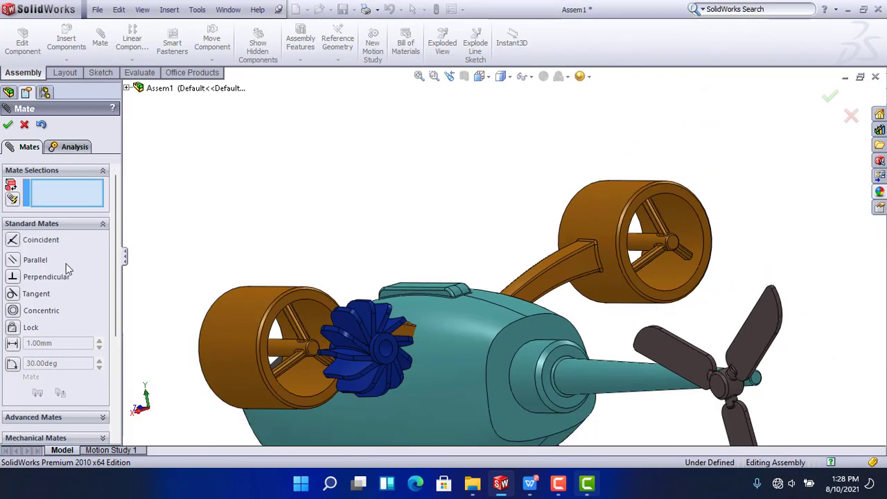
{"action": "scroll", "coordinate": [403, 339], "scroll_direction": "up", "scroll_amount": 2}
{"action": "middle_click_drag", "start_coordinate": [403, 340], "coordinate": [349, 323]}
{"action": "scroll", "coordinate": [387, 346], "scroll_direction": "down", "scroll_amount": 6}
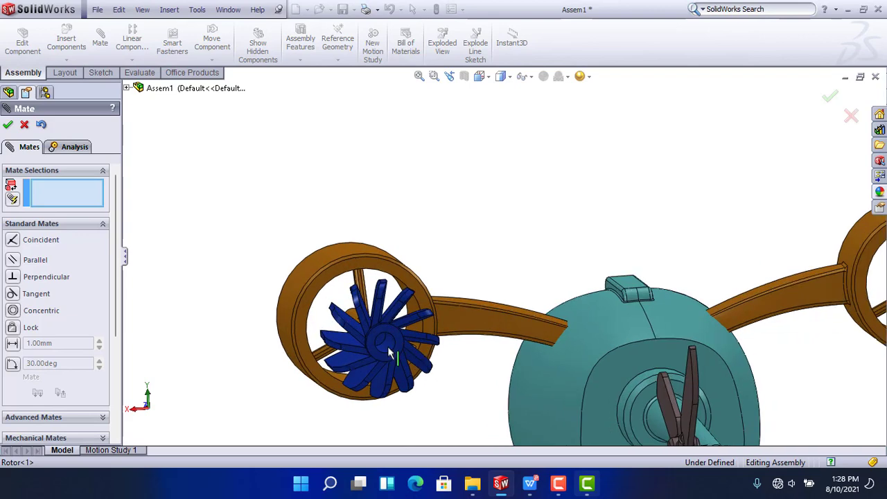
{"action": "left_click", "coordinate": [408, 299]}
{"action": "scroll", "coordinate": [416, 308], "scroll_direction": "up", "scroll_amount": 4}
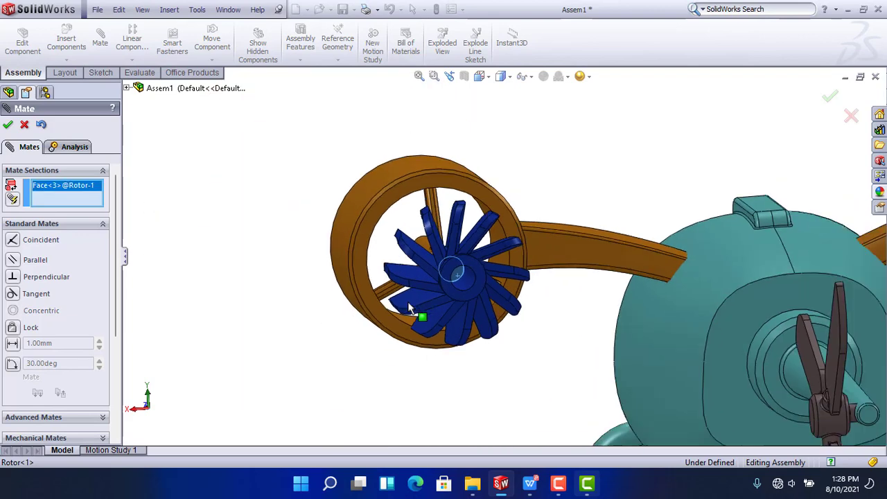
{"action": "middle_click_drag", "start_coordinate": [409, 361], "coordinate": [468, 334]}
{"action": "scroll", "coordinate": [361, 253], "scroll_direction": "down", "scroll_amount": 5}
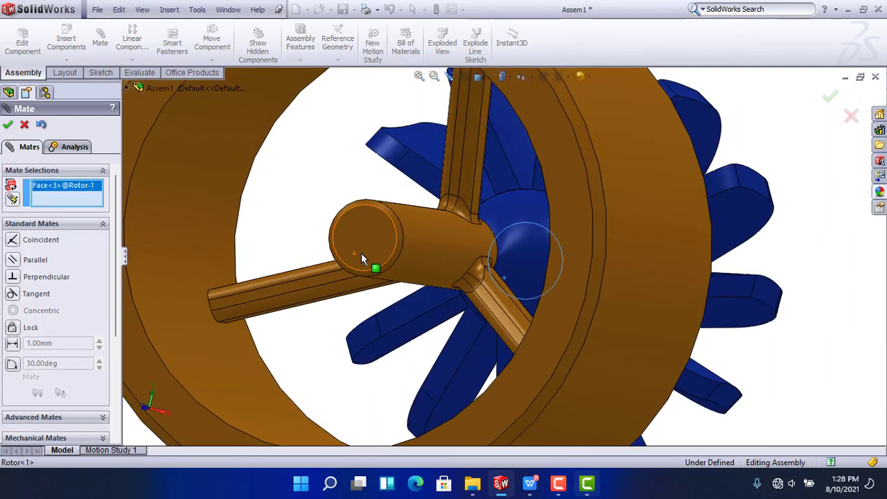
{"action": "scroll", "coordinate": [405, 262], "scroll_direction": "up", "scroll_amount": 4}
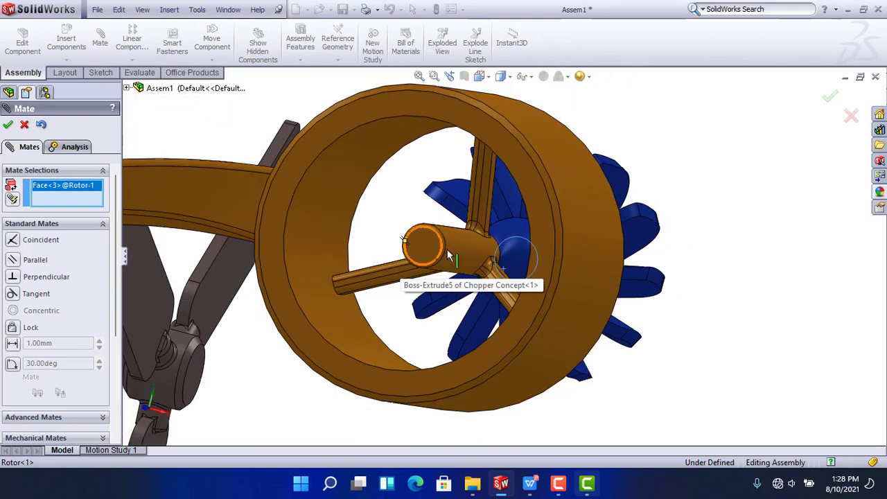
{"action": "left_click", "coordinate": [426, 254]}
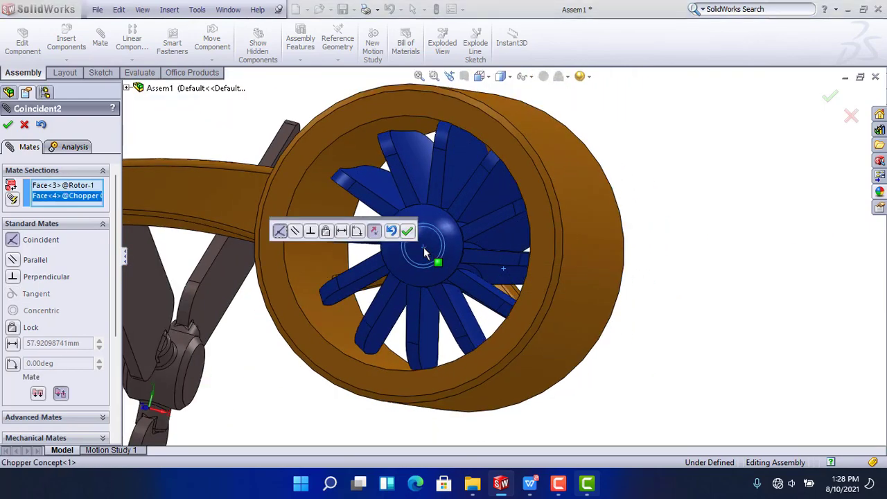
{"action": "middle_click_drag", "start_coordinate": [425, 253], "coordinate": [485, 267]}
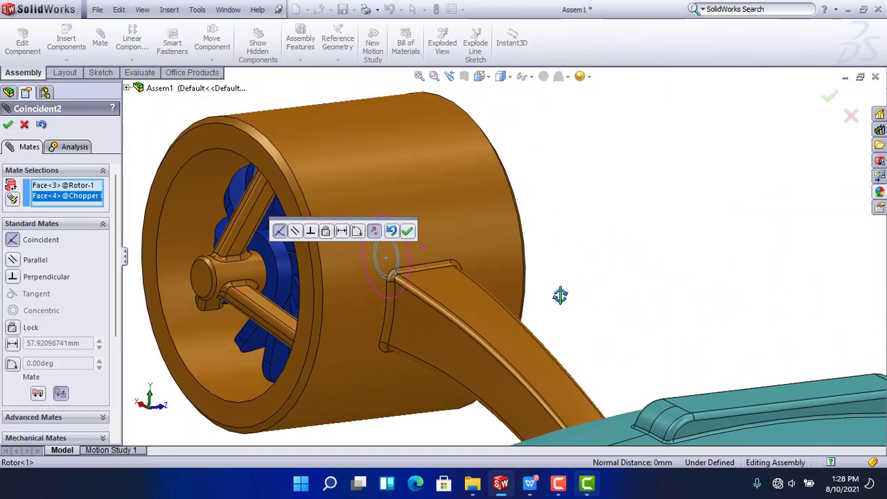
{"action": "left_click", "coordinate": [407, 233]}
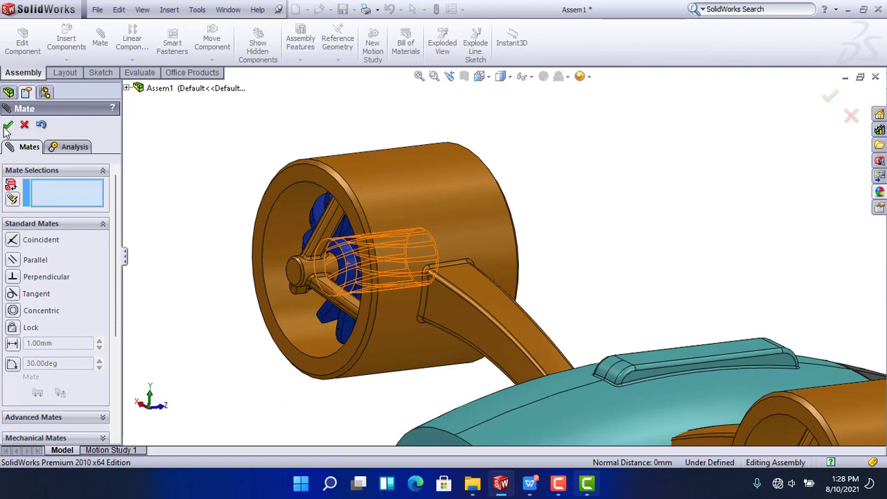
{"action": "left_click", "coordinate": [8, 125]}
Set up a component mirror of the Rotor about the assembly's Right Plane and proceed to its orientation settings
{"action": "left_click", "coordinate": [56, 225]}
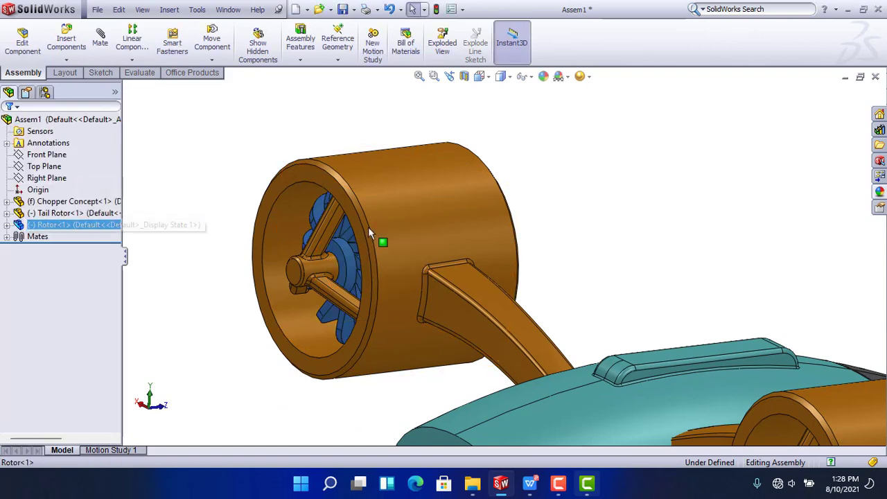
{"action": "scroll", "coordinate": [418, 228], "scroll_direction": "up", "scroll_amount": 5}
{"action": "middle_click_drag", "start_coordinate": [418, 228], "coordinate": [274, 240]}
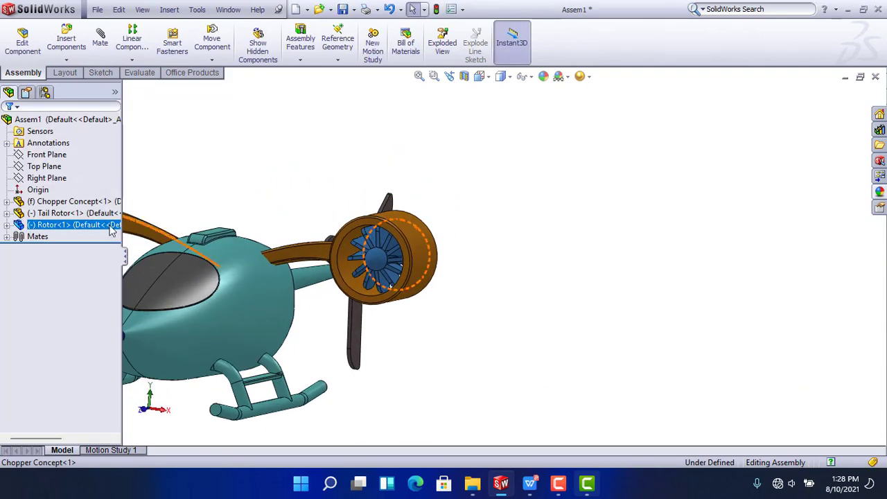
{"action": "left_click", "coordinate": [46, 178], "text": "ctrl"}
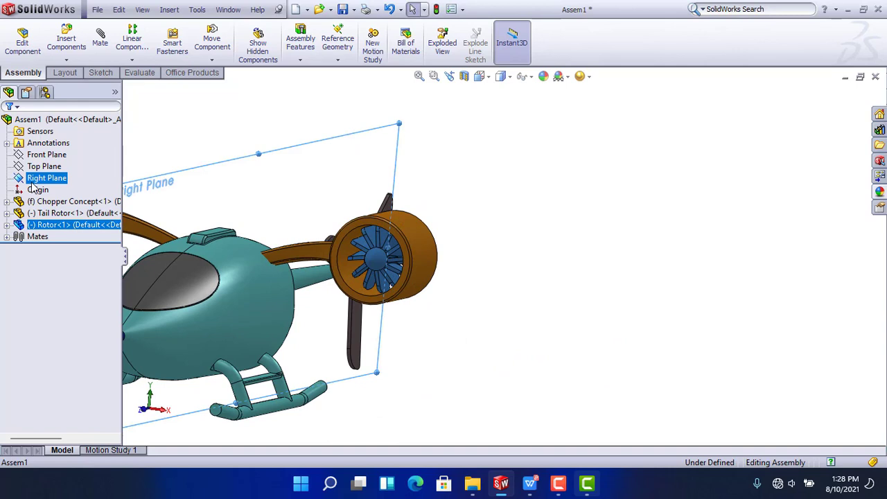
{"action": "left_click", "coordinate": [132, 59]}
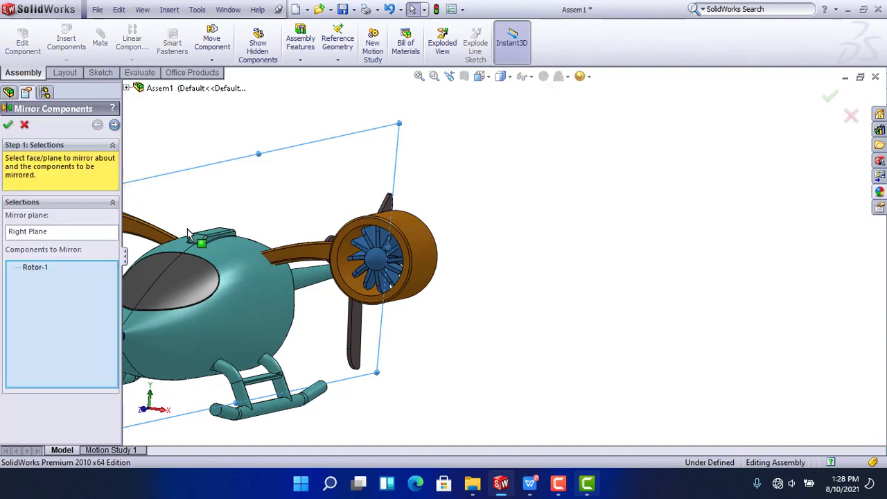
{"action": "left_click", "coordinate": [114, 125]}
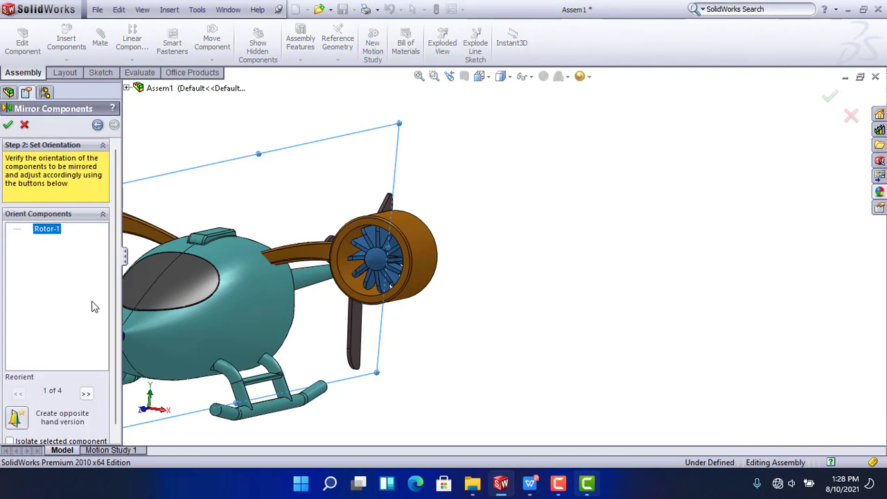
Compare the orientations of the mirrored rotor inside the opposite duct, choose orientation 4 of 4 and create the mirror
{"action": "scroll", "coordinate": [542, 315], "scroll_direction": "up", "scroll_amount": 3}
{"action": "scroll", "coordinate": [346, 239], "scroll_direction": "down", "scroll_amount": 6}
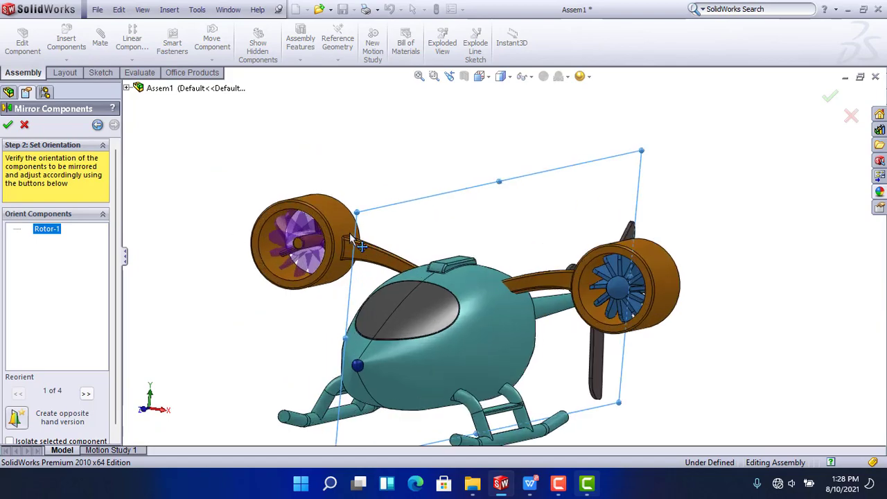
{"action": "middle_click_drag", "start_coordinate": [310, 274], "coordinate": [289, 290]}
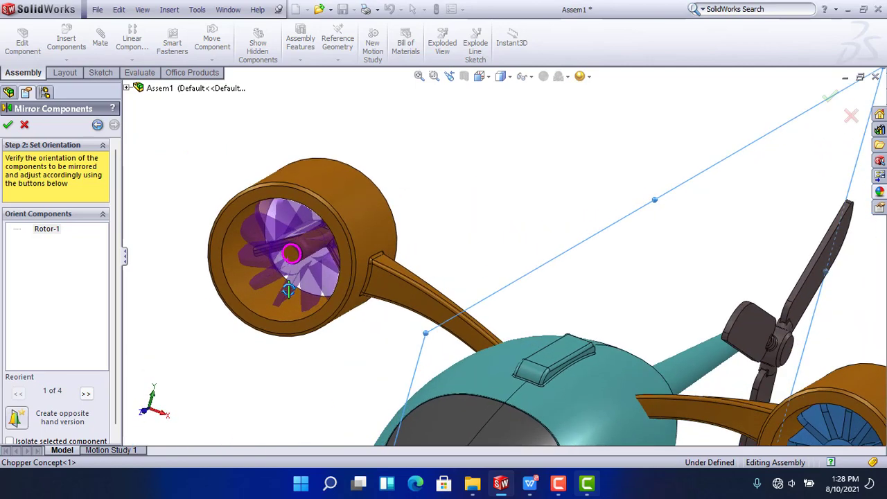
{"action": "left_click", "coordinate": [87, 395]}
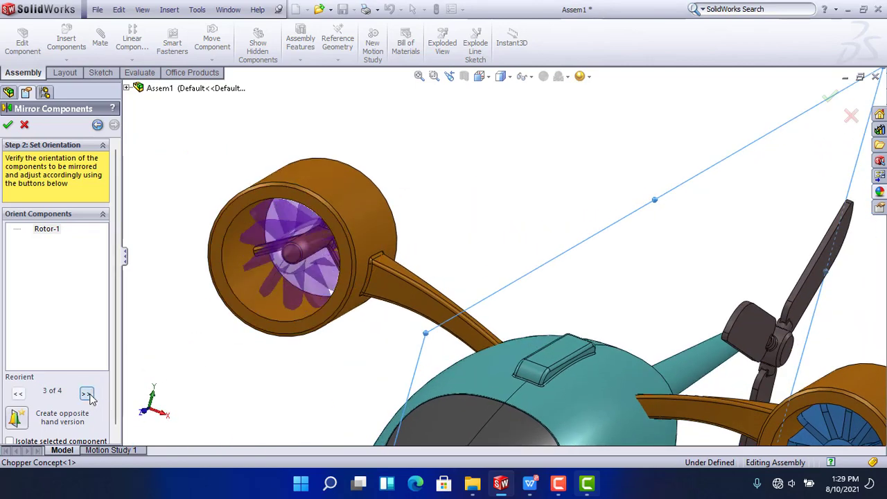
{"action": "left_click", "coordinate": [86, 394]}
{"action": "middle_click_drag", "start_coordinate": [268, 287], "coordinate": [170, 354]}
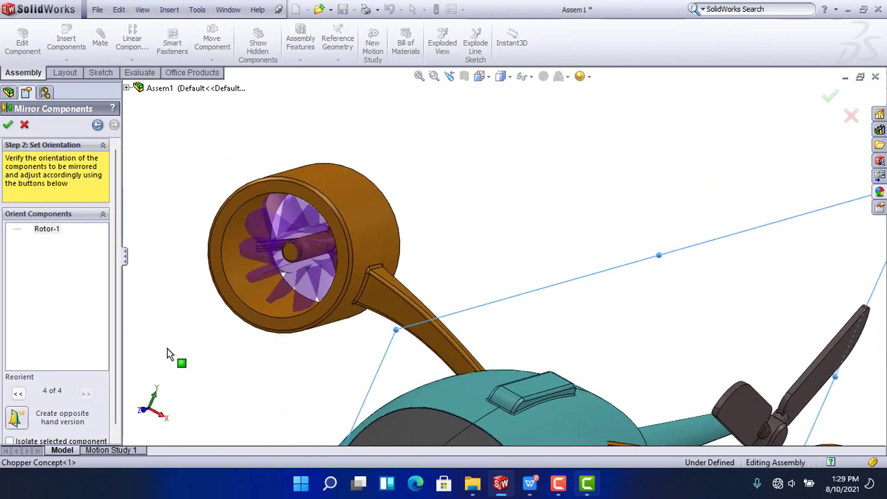
{"action": "left_click", "coordinate": [18, 394]}
{"action": "middle_click_drag", "start_coordinate": [346, 240], "coordinate": [352, 223]}
{"action": "left_click", "coordinate": [86, 393]}
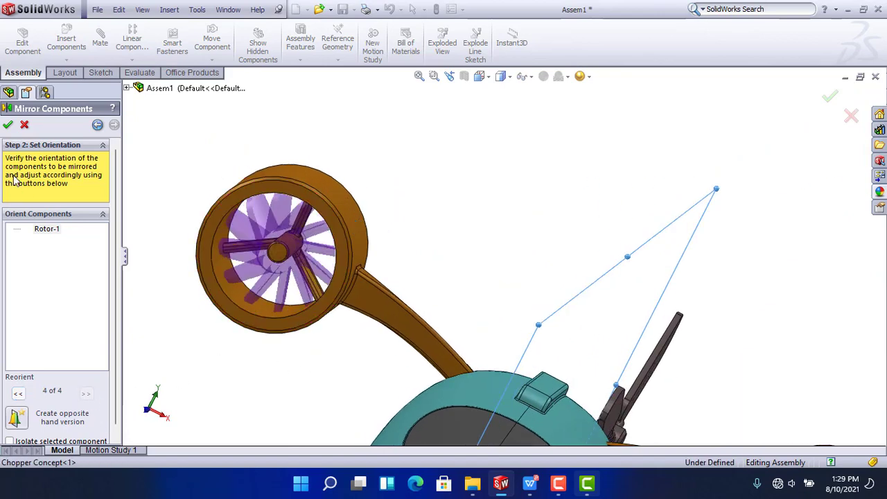
{"action": "left_click", "coordinate": [10, 124]}
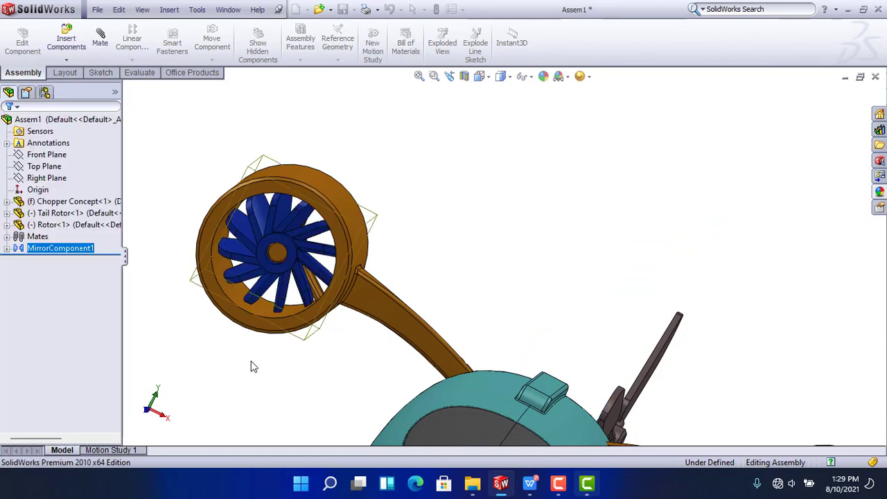
Edit the rotor's mirror feature and set the mirrored rotor to orientation 2 of 4, without an opposite-hand version
{"action": "left_click", "coordinate": [42, 248]}
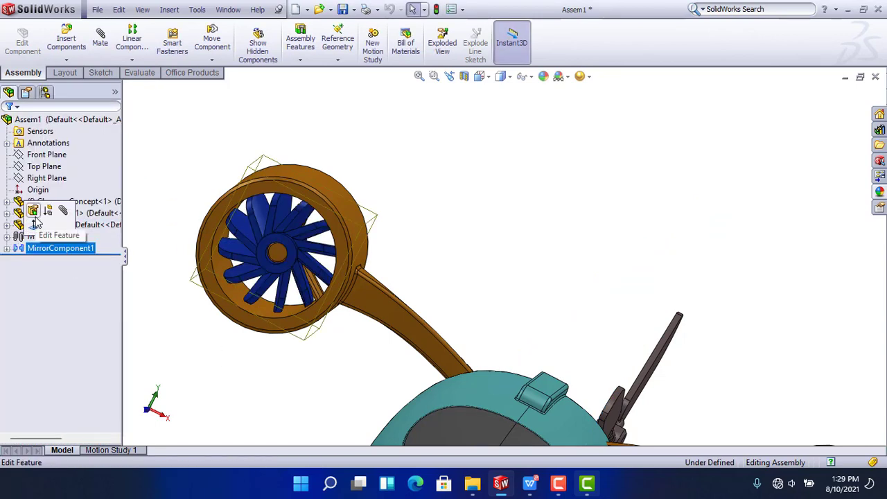
{"action": "left_click", "coordinate": [48, 225]}
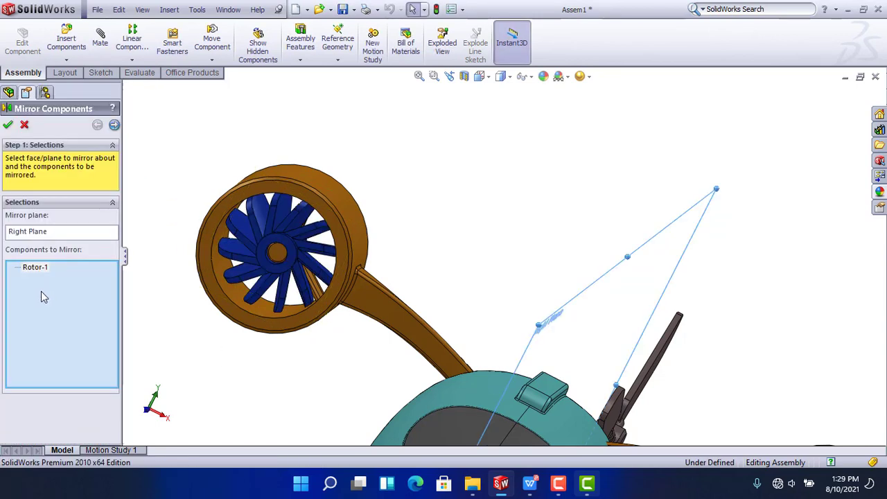
{"action": "left_click", "coordinate": [112, 125]}
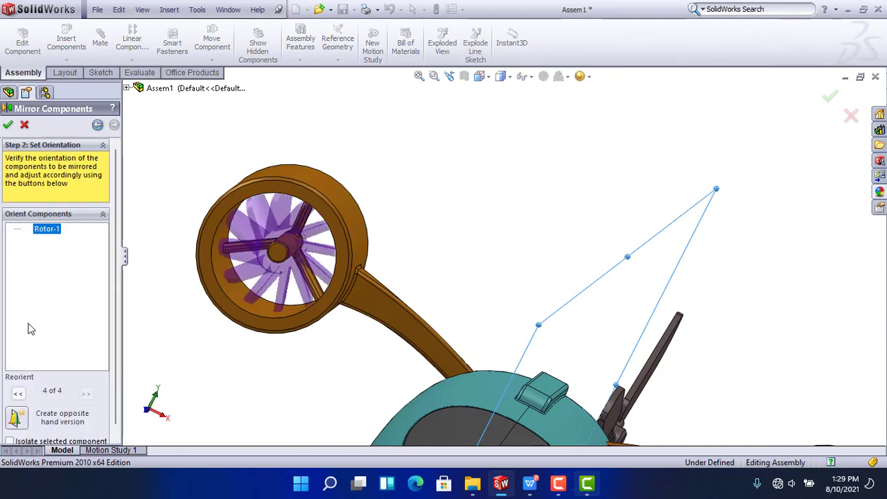
{"action": "left_click", "coordinate": [18, 394]}
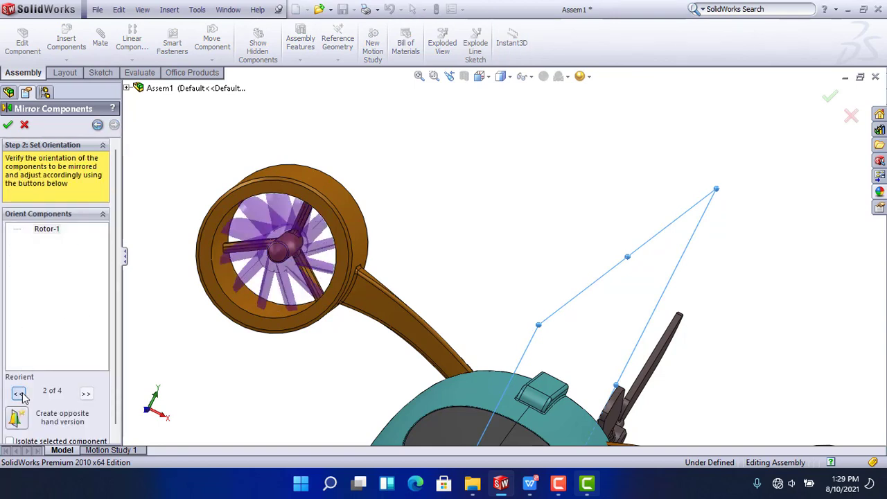
{"action": "left_click", "coordinate": [20, 394]}
{"action": "left_click", "coordinate": [87, 393]}
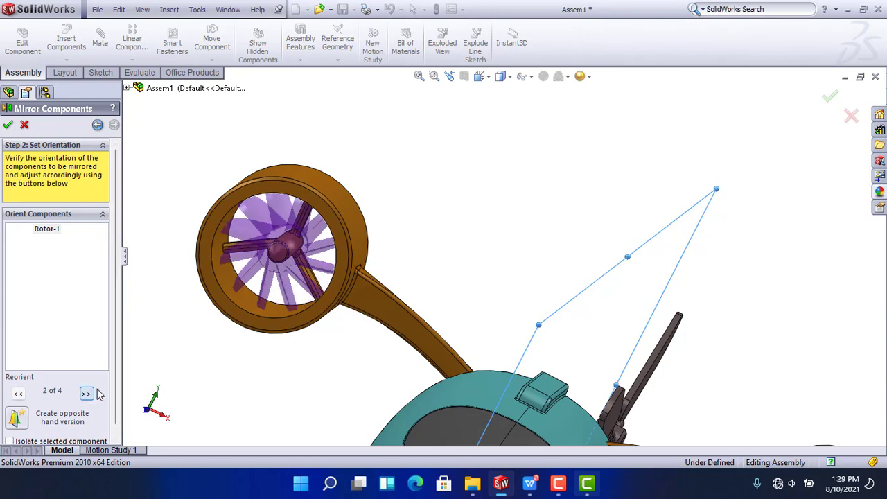
{"action": "left_click", "coordinate": [21, 426]}
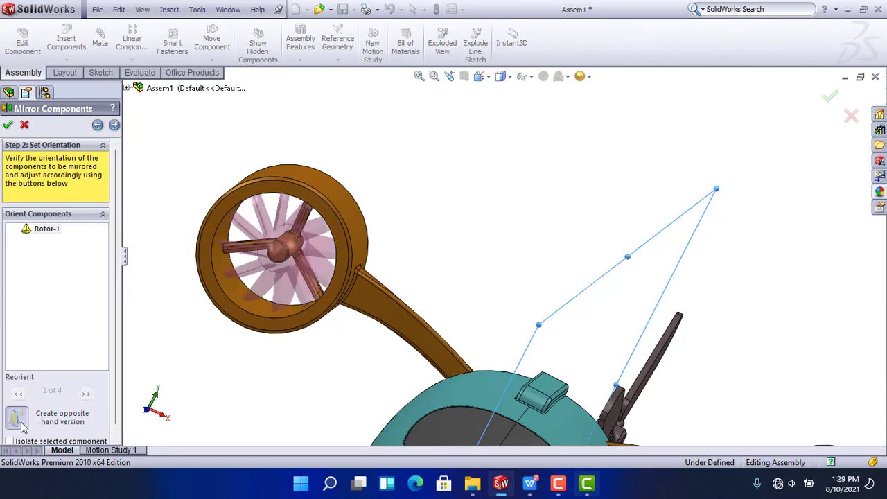
{"action": "left_click", "coordinate": [11, 425]}
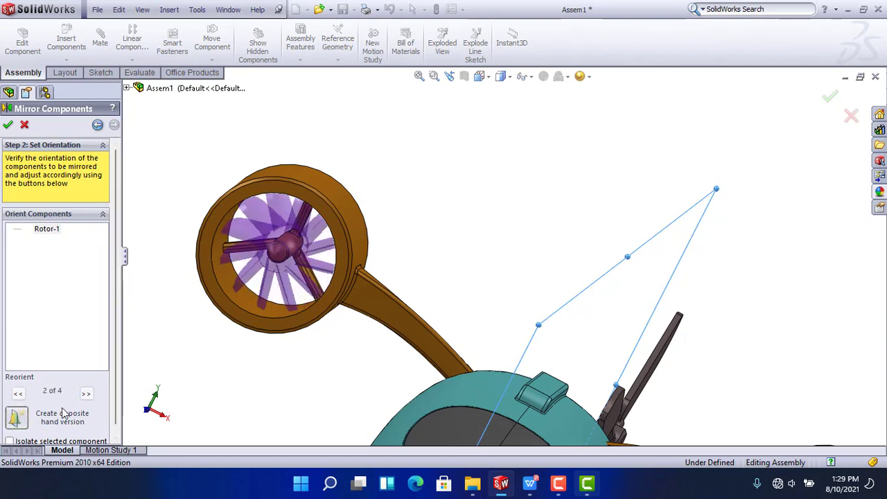
{"action": "left_click", "coordinate": [8, 126]}
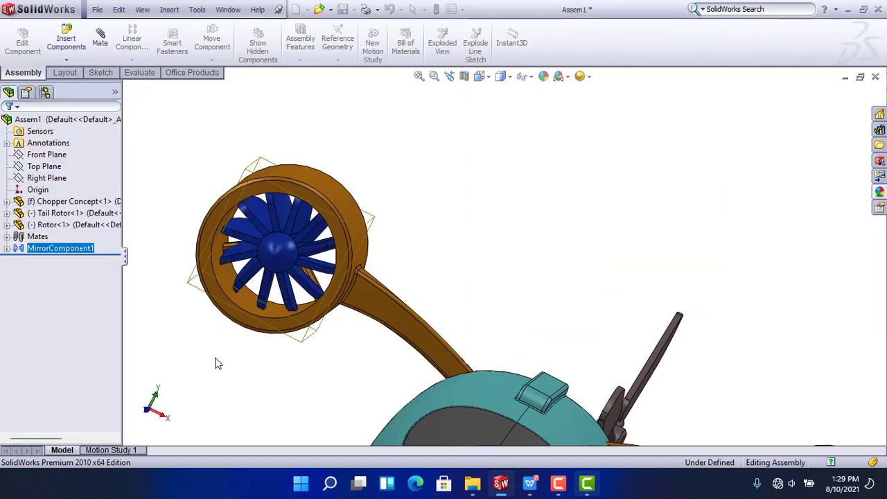
Apply the Traffic Lights scene from the Studio Scenes to the complete helicopter assembly in isometric view
{"action": "key", "text": "f"}
{"action": "middle_click_drag", "start_coordinate": [317, 340], "coordinate": [301, 319]}
{"action": "key", "text": "ctrl+7"}
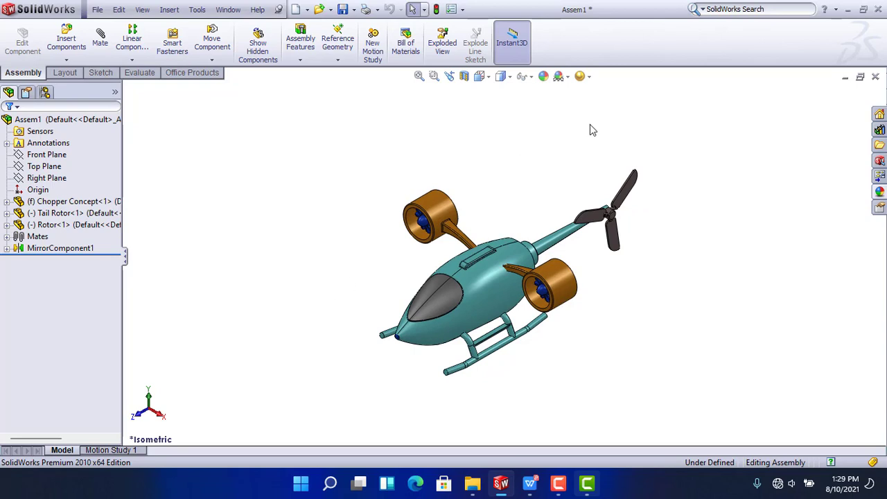
{"action": "left_click", "coordinate": [879, 194]}
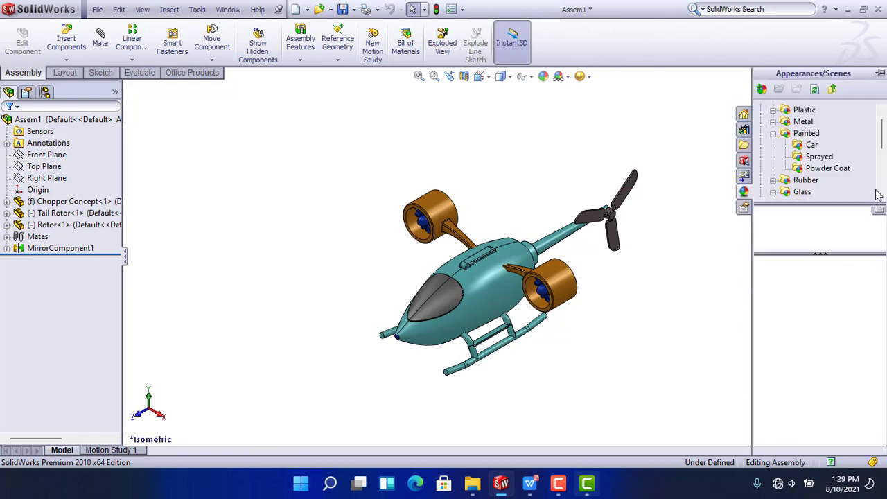
{"action": "left_click", "coordinate": [773, 134]}
{"action": "left_click", "coordinate": [774, 158]}
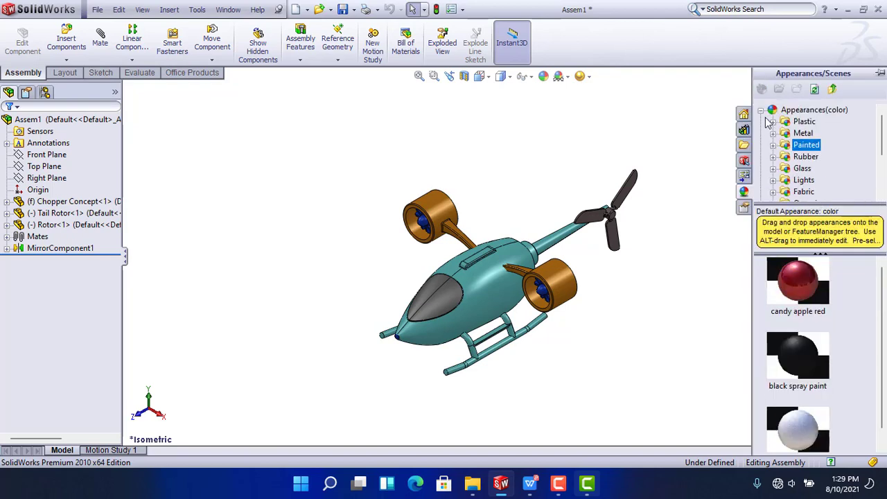
{"action": "left_click", "coordinate": [761, 110]}
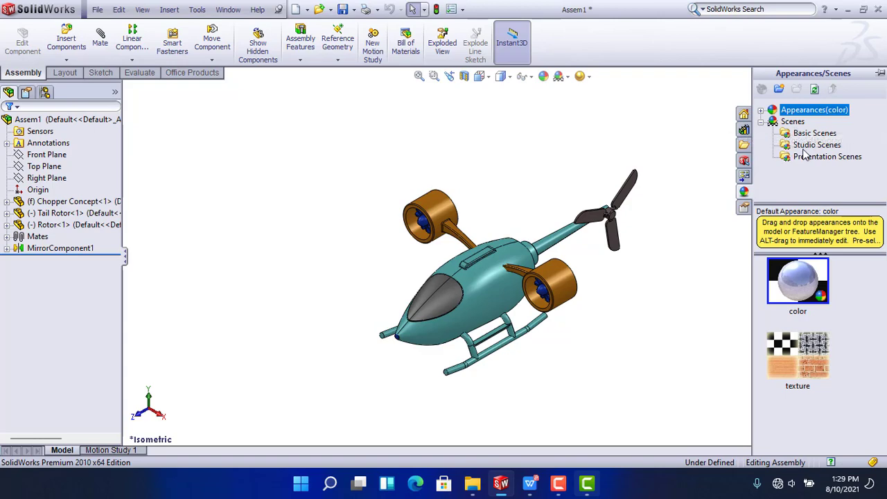
{"action": "left_click", "coordinate": [810, 145]}
{"action": "scroll", "coordinate": [786, 357], "scroll_direction": "down", "scroll_amount": 8}
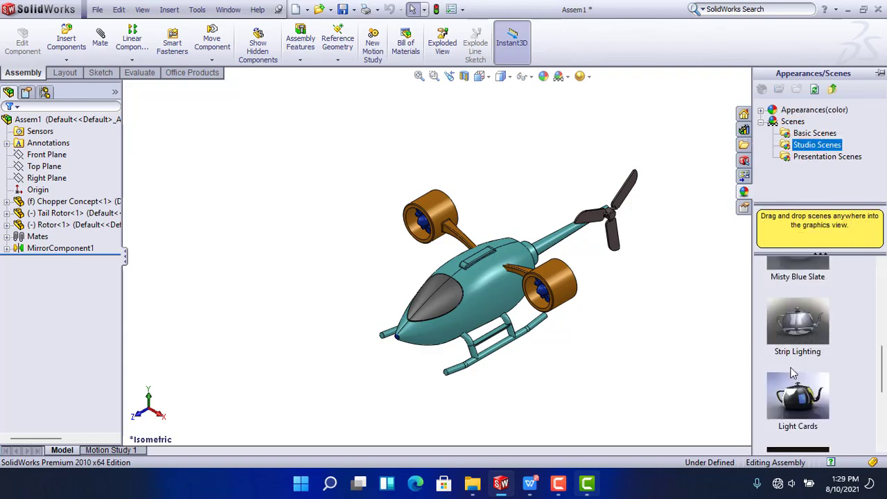
{"action": "double_click", "coordinate": [798, 341]}
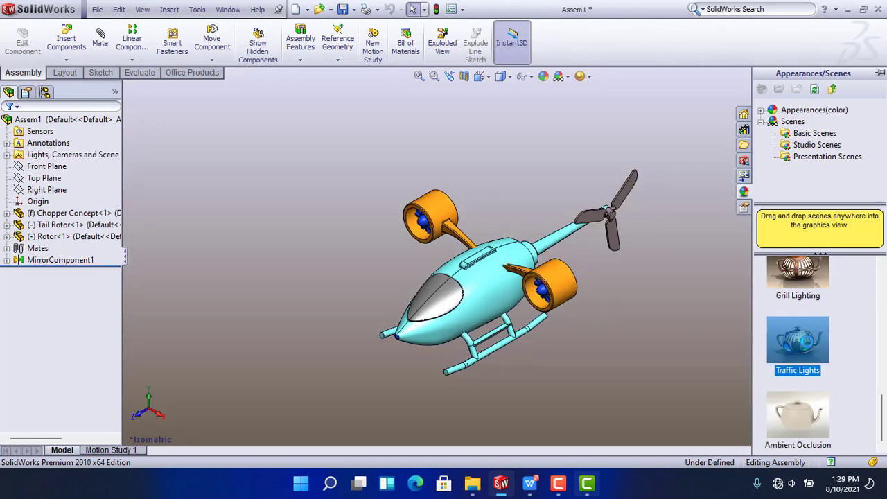
Turn on shadows and RealView graphics for the assembly display
{"action": "left_click", "coordinate": [587, 76]}
{"action": "left_click", "coordinate": [597, 105]}
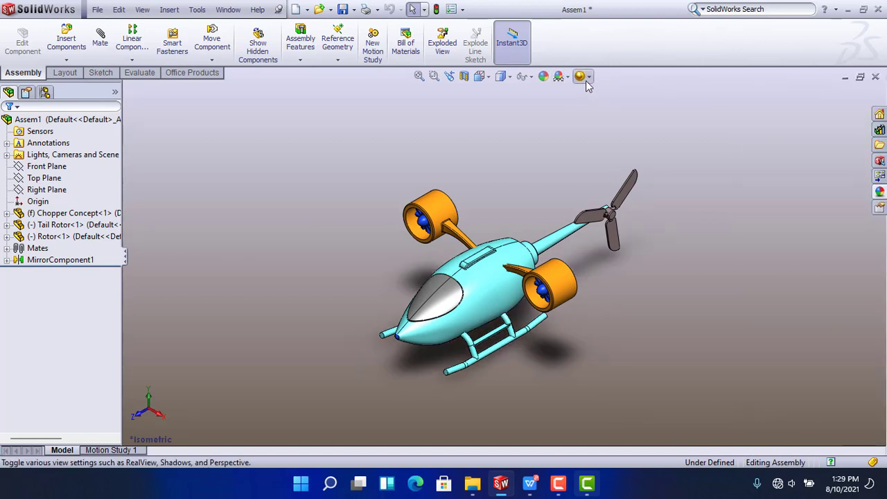
{"action": "left_click", "coordinate": [587, 76]}
{"action": "left_click", "coordinate": [617, 93]}
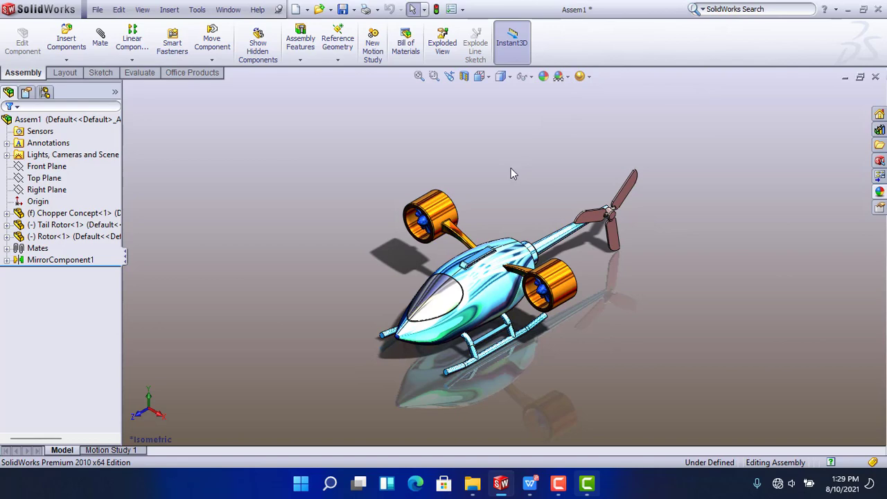
Spin the tail rotor by hand about its shaft in the right side view and return to the isometric view
{"action": "middle_click_drag", "start_coordinate": [526, 342], "coordinate": [489, 272]}
{"action": "scroll", "coordinate": [596, 268], "scroll_direction": "down", "scroll_amount": 4}
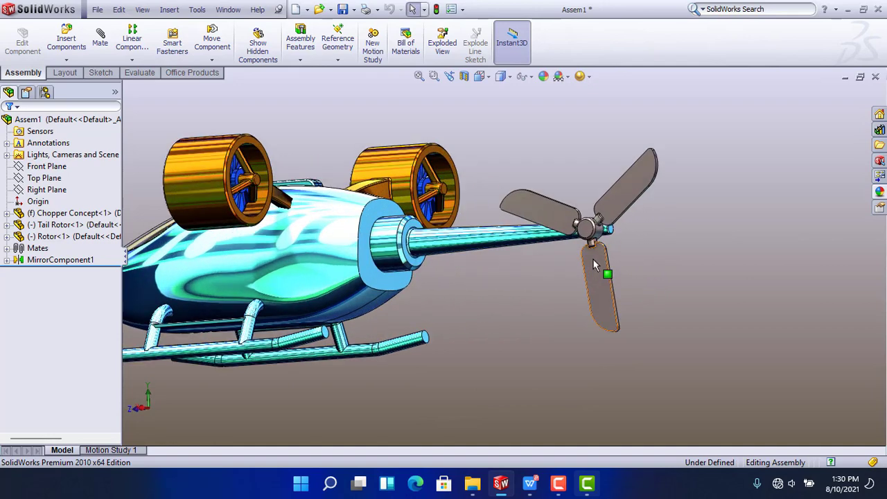
{"action": "scroll", "coordinate": [593, 261], "scroll_direction": "down", "scroll_amount": 2}
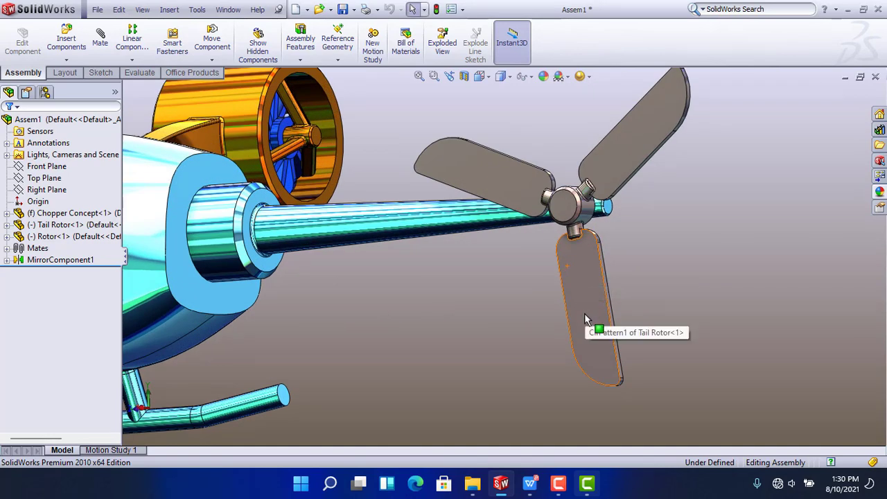
{"action": "scroll", "coordinate": [585, 316], "scroll_direction": "up", "scroll_amount": 3}
{"action": "key", "text": "ctrl+2"}
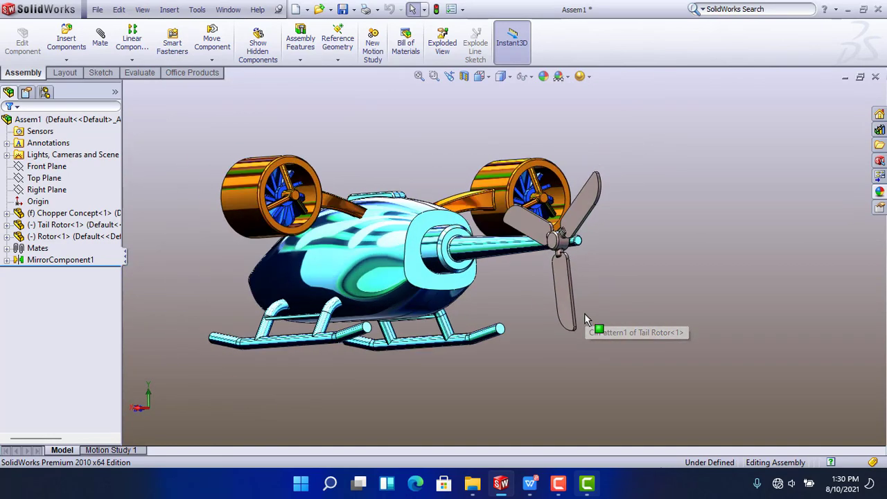
{"action": "key", "text": "ctrl+4"}
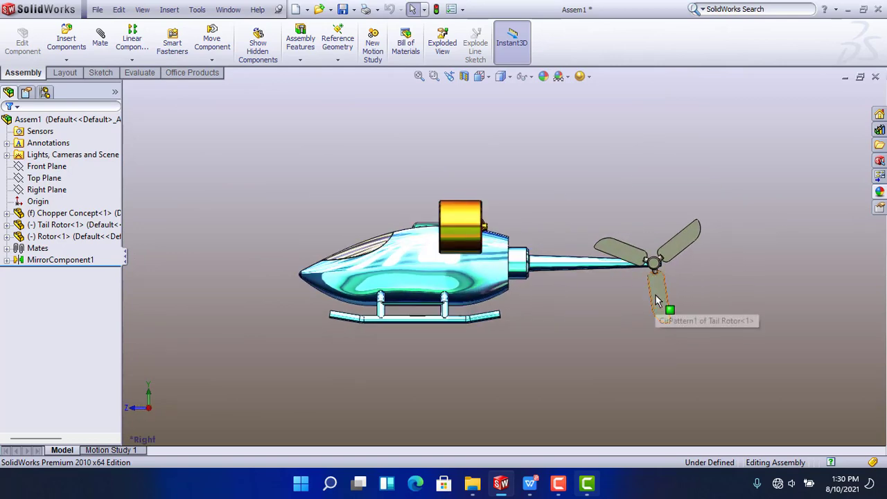
{"action": "left_click_drag", "start_coordinate": [655, 299], "coordinate": [536, 183]}
{"action": "left_click", "coordinate": [535, 182]}
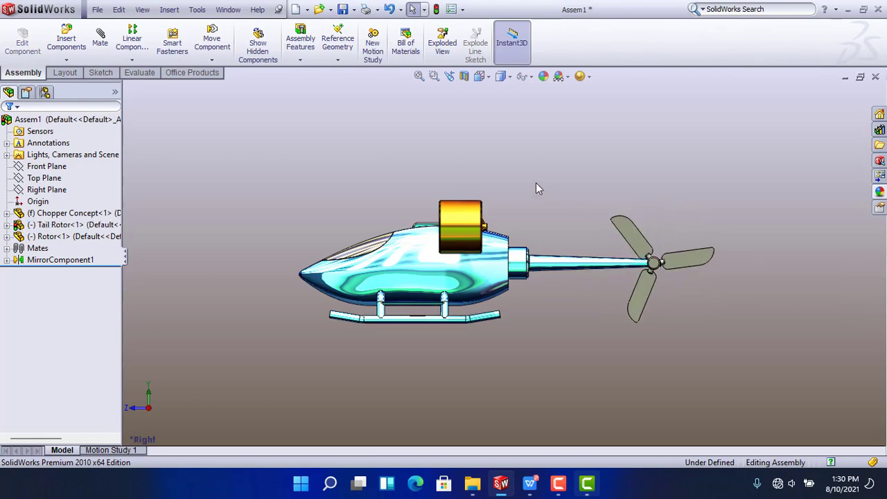
{"action": "key", "text": "ctrl+7"}
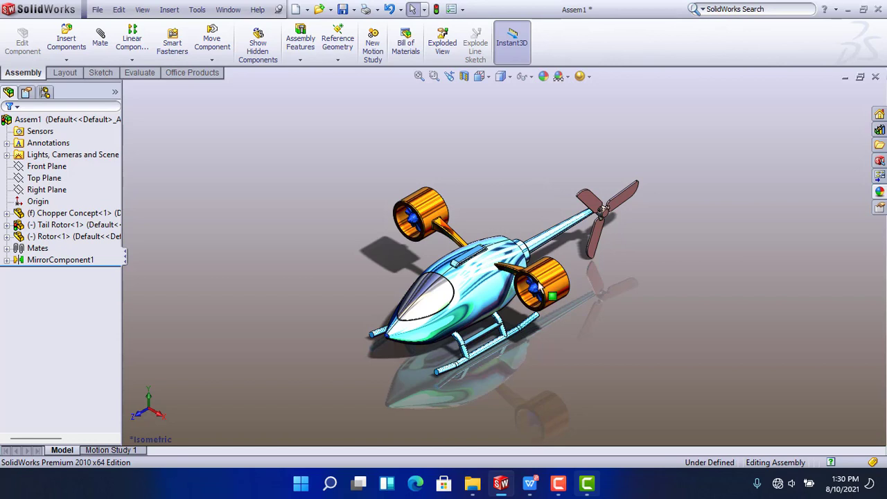
Switch to File Explorer and watch the Chopper Animation and Chopper Ass videos from the Concept folder, closing the player when done
{"action": "left_click", "coordinate": [472, 484]}
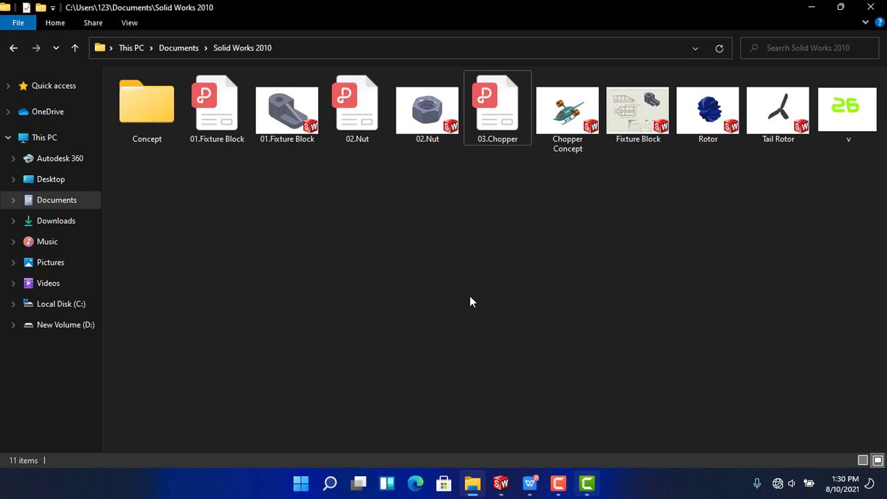
{"action": "left_click", "coordinate": [151, 121]}
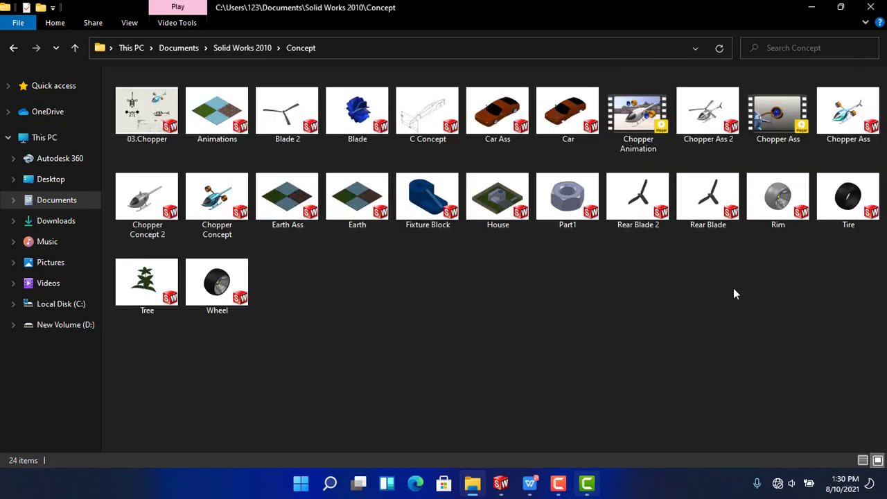
{"action": "left_click", "coordinate": [639, 125]}
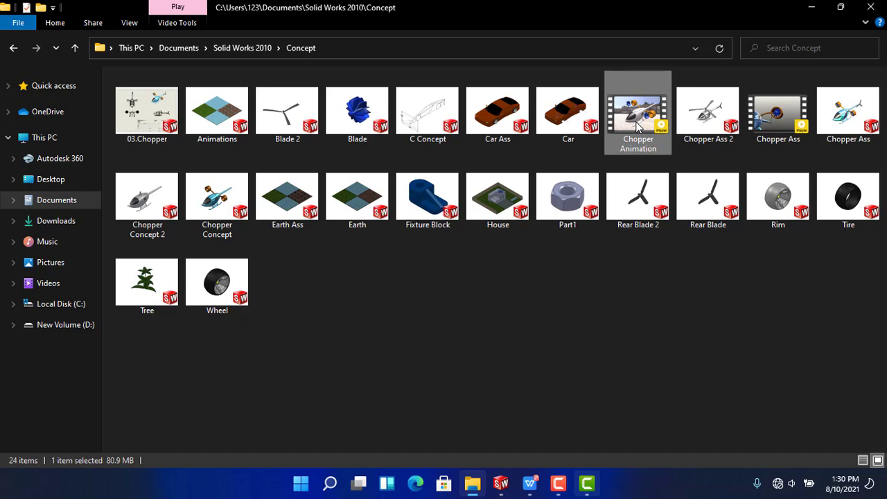
{"action": "double_click", "coordinate": [639, 124]}
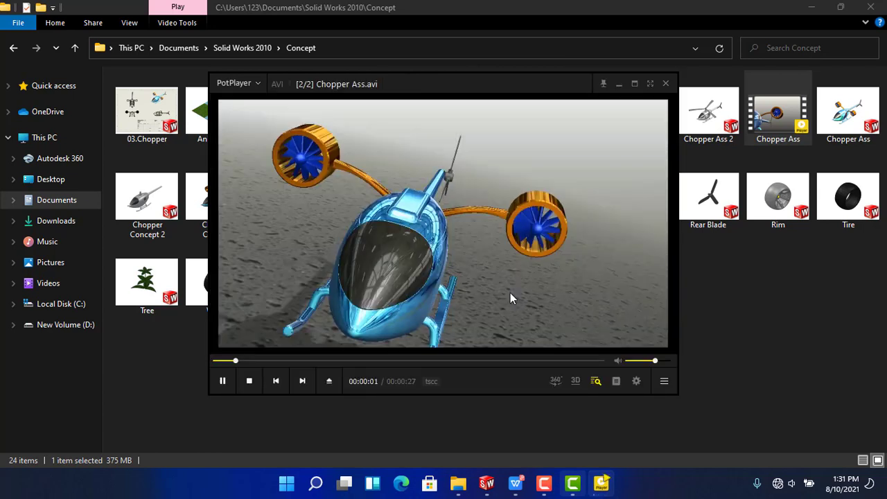
{"action": "double_click", "coordinate": [510, 294]}
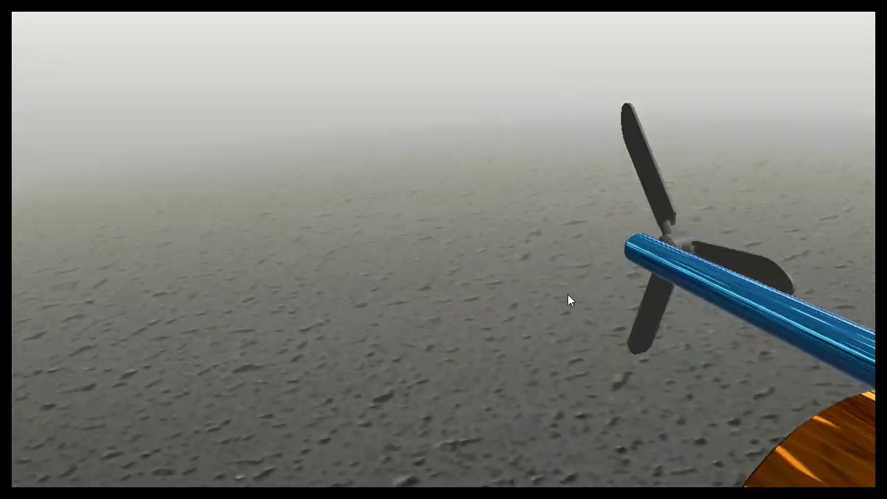
{"action": "double_click", "coordinate": [568, 295]}
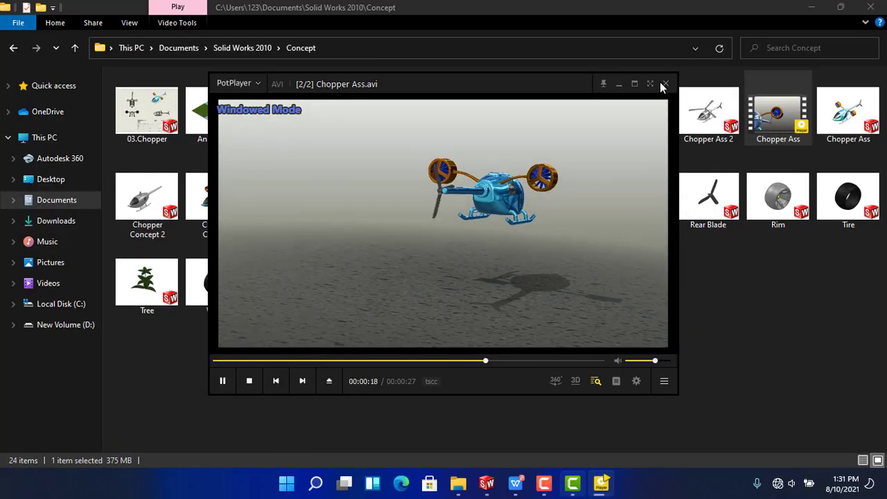
{"action": "left_click", "coordinate": [665, 84]}
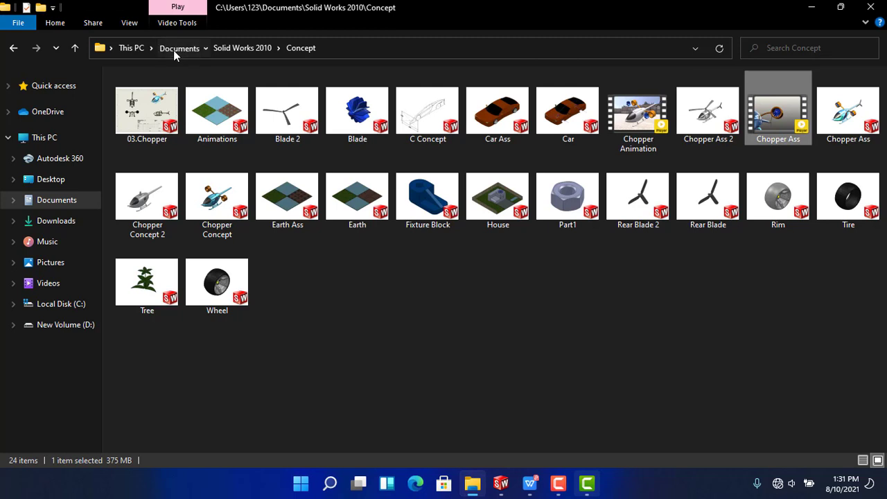
Open the Helicopter folder inside the Camtasia folder in Documents
{"action": "left_click", "coordinate": [173, 49]}
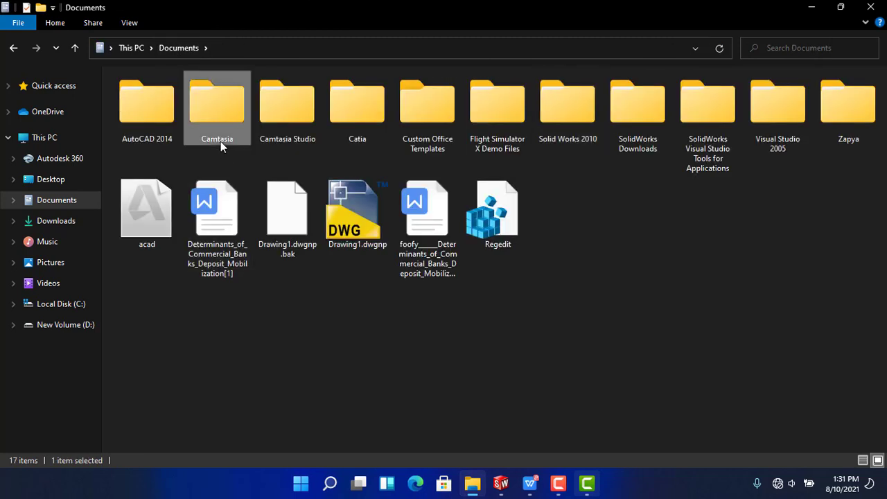
{"action": "double_click", "coordinate": [219, 138]}
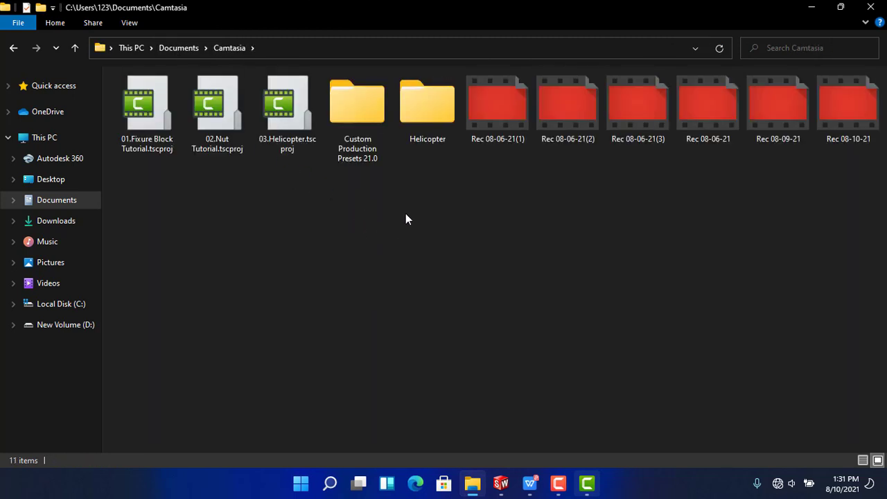
{"action": "double_click", "coordinate": [451, 113]}
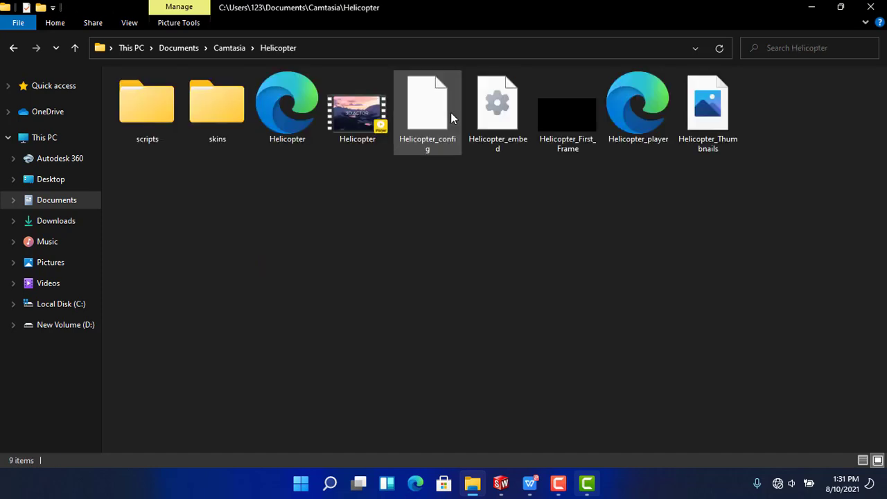